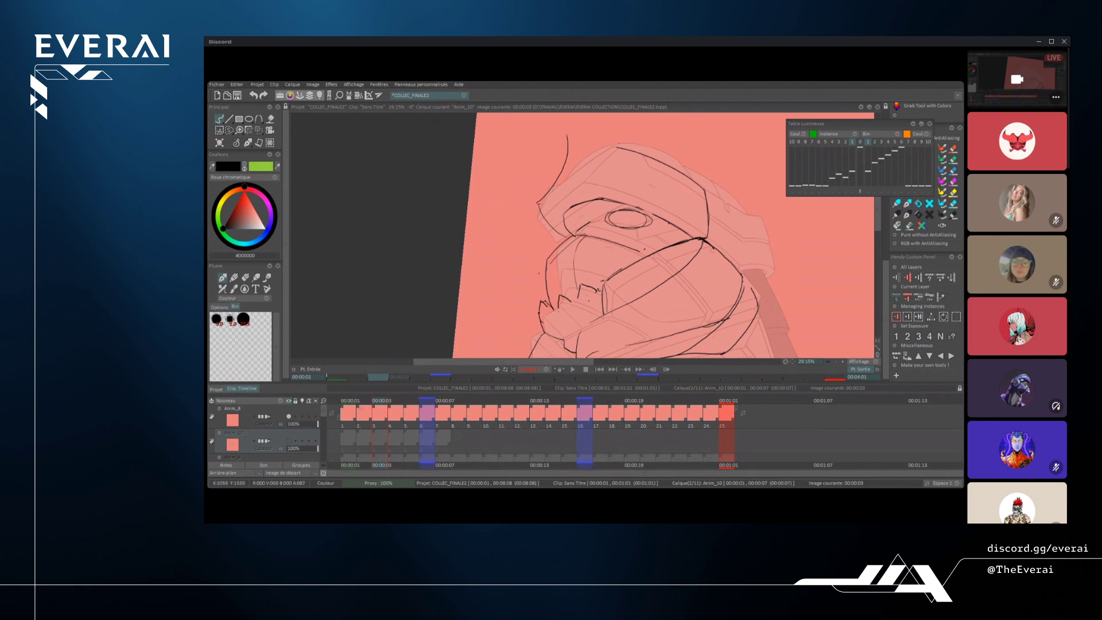
- Close the gaps in the jagged mouth outline on frame 3 and tidy the stroke ends where they meet
left_click(966, 267)
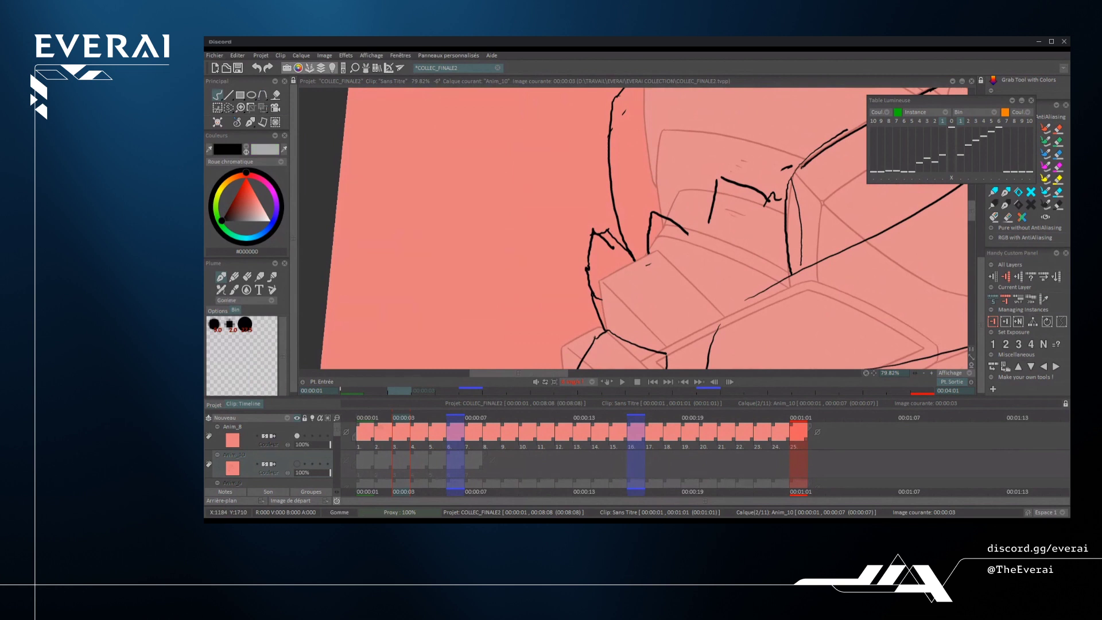
key("e")
scroll(605, 244, "down", 6)
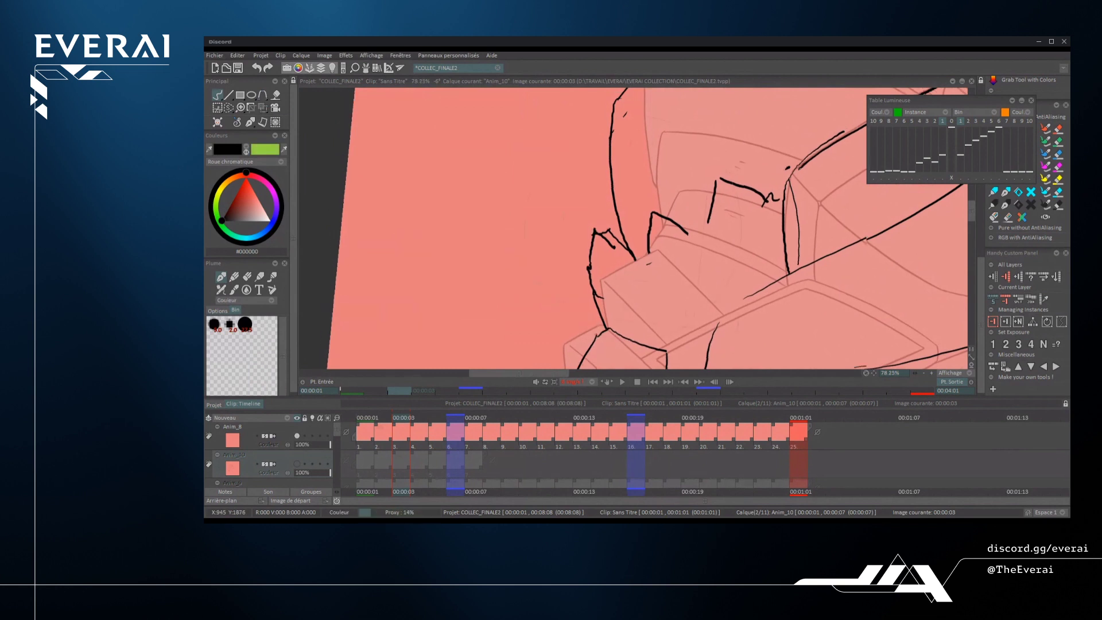
scroll(603, 269, "up", 8)
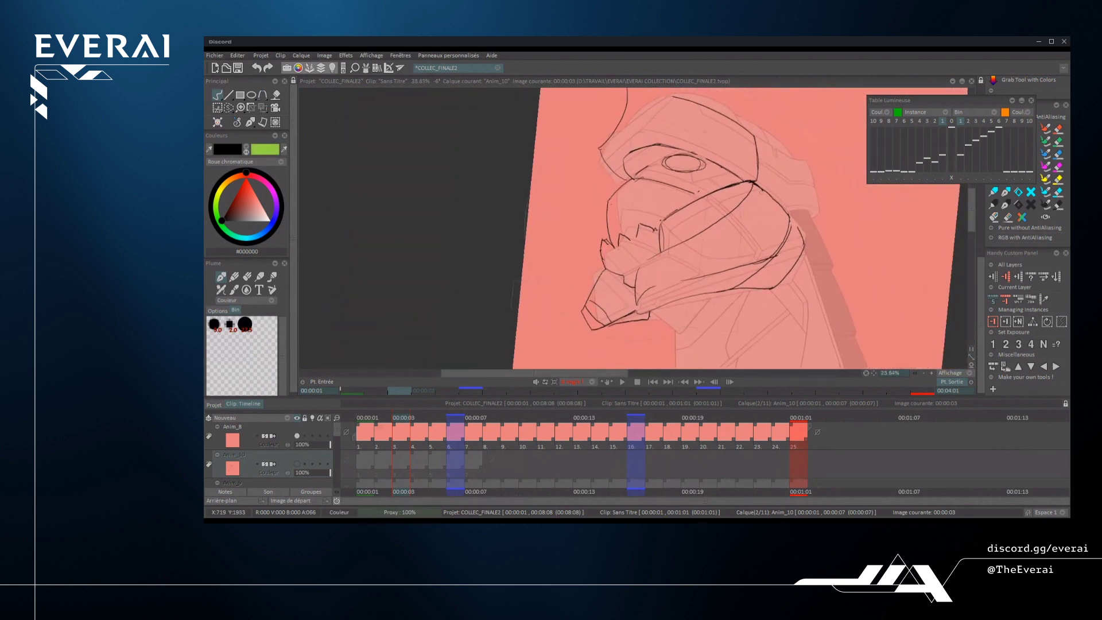
left_click_drag(724, 225, 758, 208)
key("ctrl+z")
key("ctrl+y")
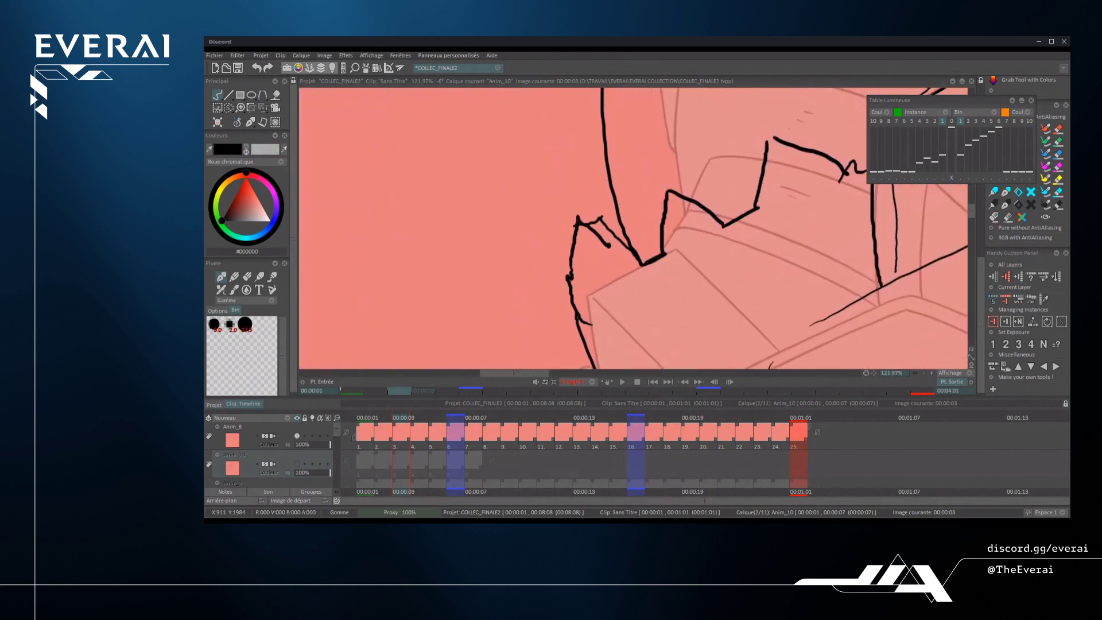
key("e")
scroll(634, 229, "down", 8)
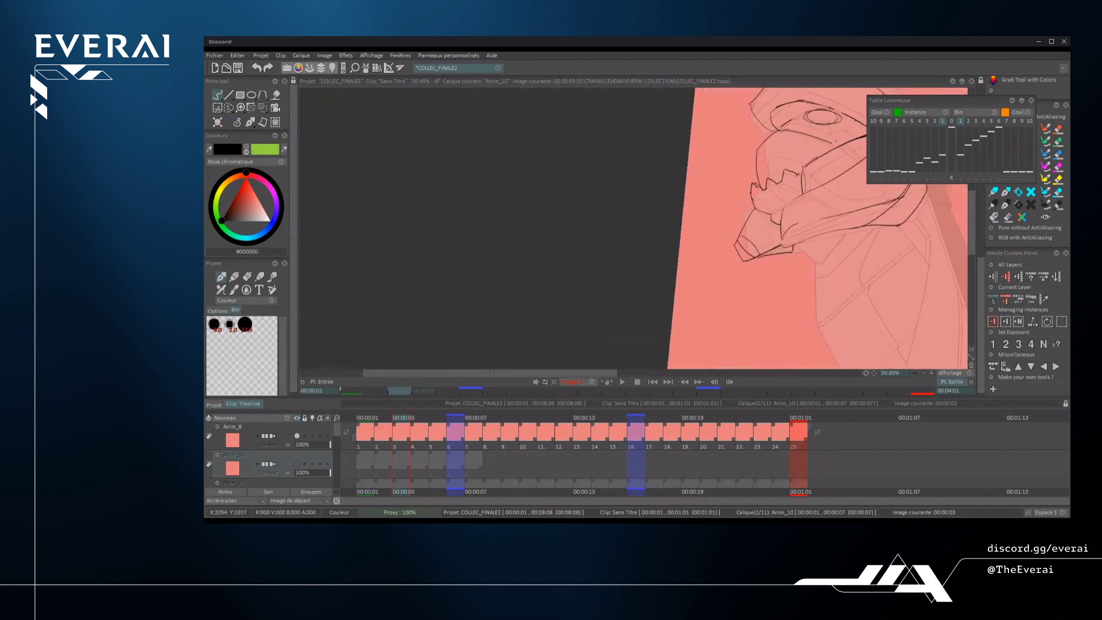
- Erase the oval eye beneath the hood, working on the mirrored drawing
mouse_move(774, 171)
left_mouse_down()
mouse_move(741, 121)
mouse_move(828, 249)
left_mouse_up()
key("x")
left_click_drag(541, 170, 524, 233)
left_click_drag(525, 233, 666, 208)
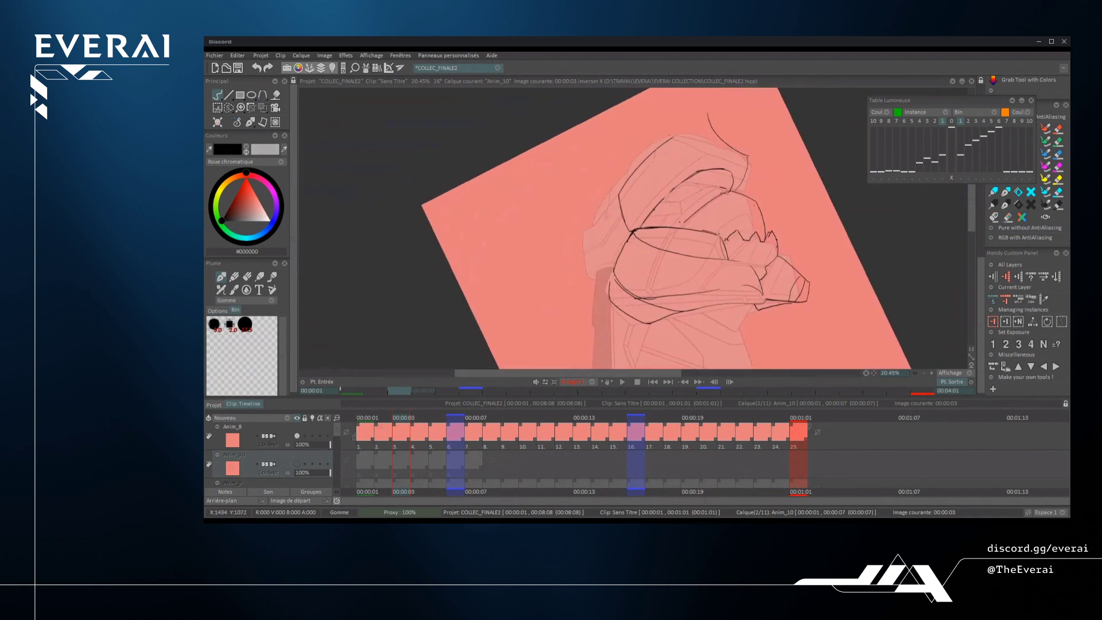
scroll(664, 191, "up", 2)
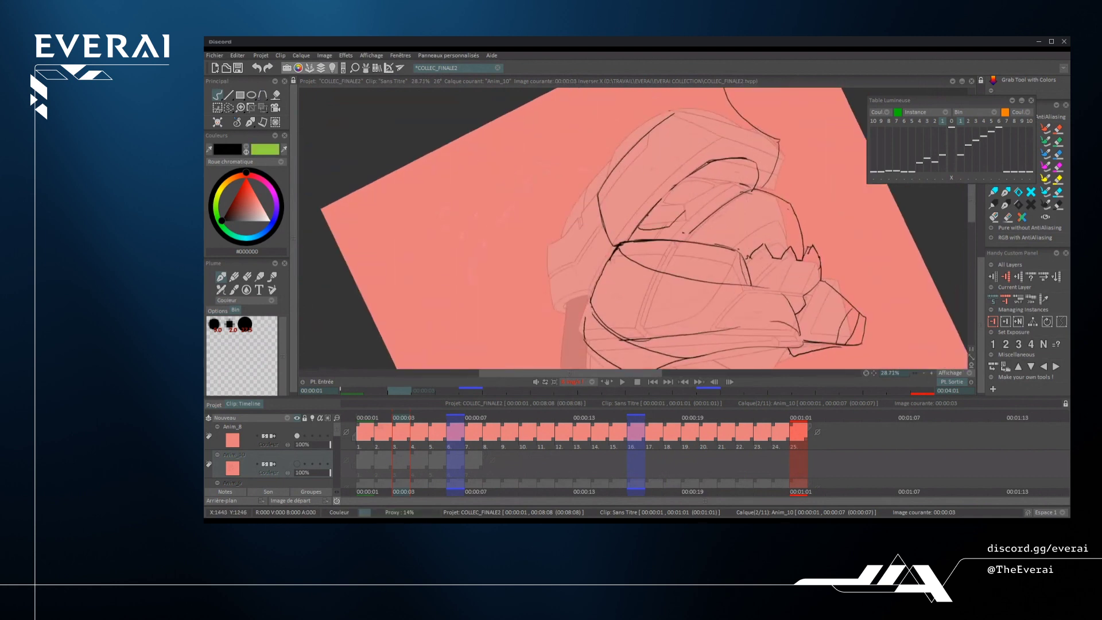
scroll(732, 175, "down", 4)
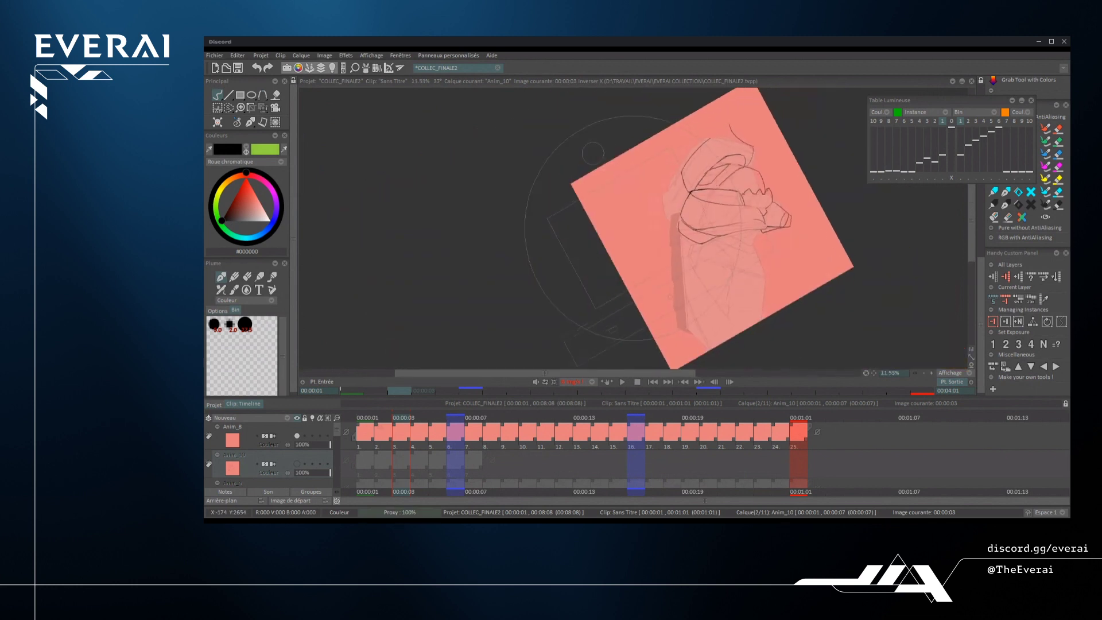
- Try sketching a new angled eye line inside the opening under the hood on the mirrored drawing
left_click_drag(731, 175, 718, 156)
scroll(721, 155, "up", 5)
key("ctrl+z")
left_click_drag(662, 219, 707, 196)
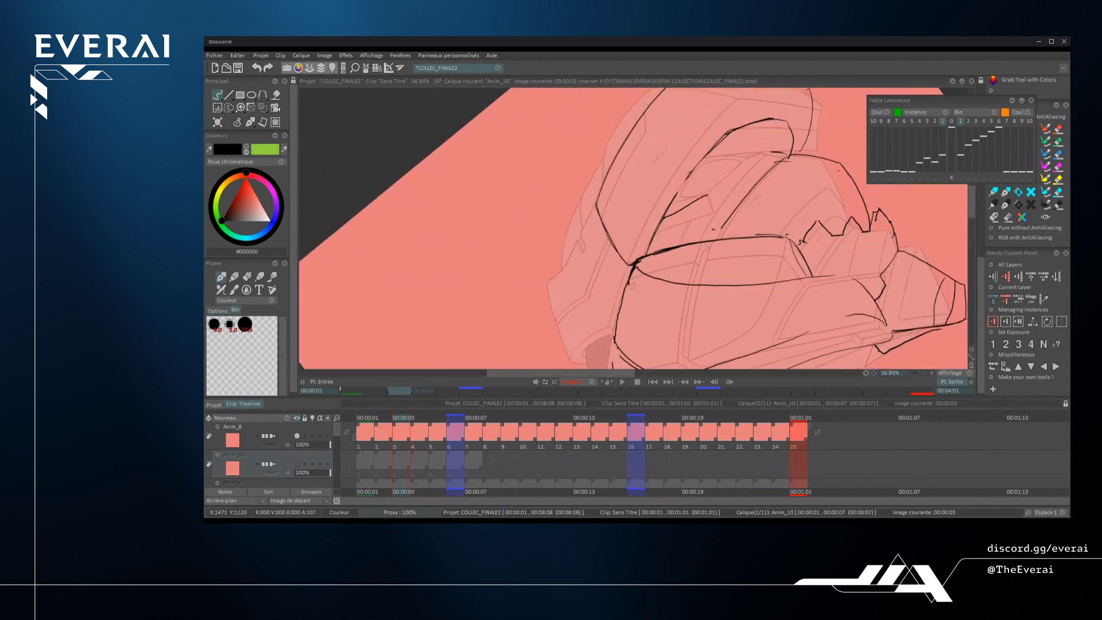
left_click_drag(659, 232, 757, 153)
mouse_move(675, 199)
left_mouse_down()
mouse_move(757, 153)
mouse_move(815, 263)
left_mouse_up()
scroll(758, 153, "down", 1)
scroll(761, 156, "down", 5)
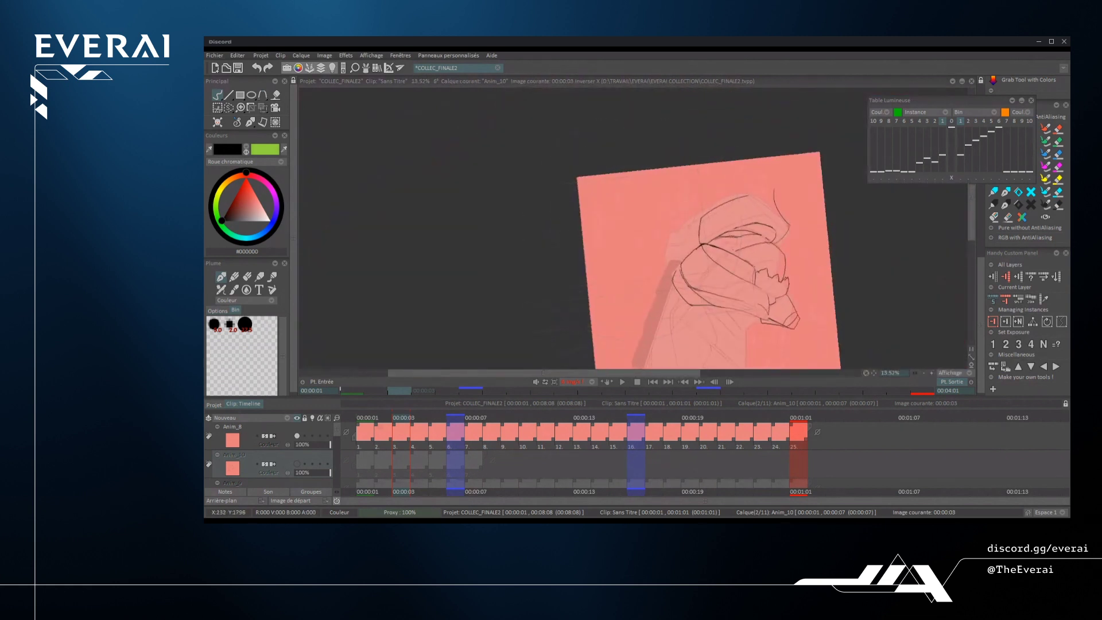
key("x")
scroll(631, 241, "up", 4)
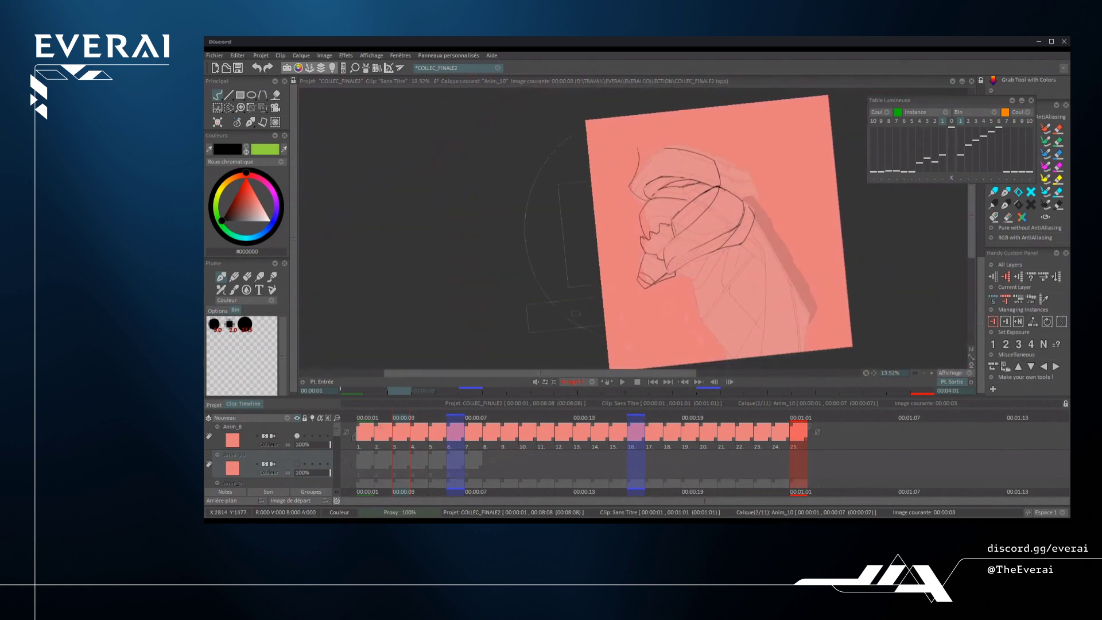
key("ctrl+z")
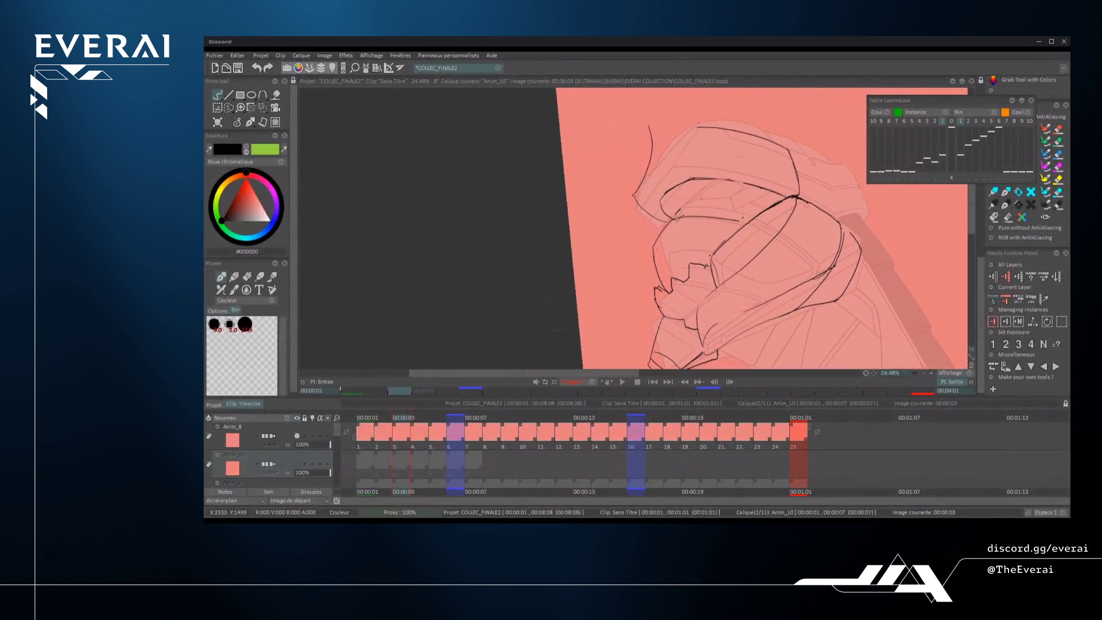
- Erase the stray line around the muzzle and redraw the contour of the muzzle and jaw
scroll(758, 229, "down", 3)
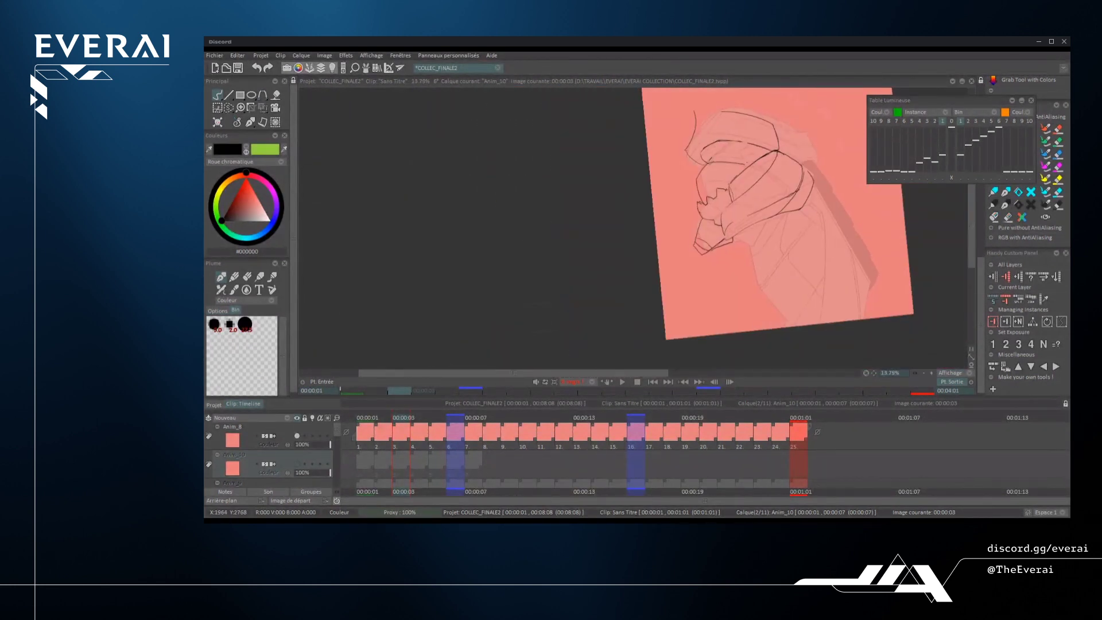
scroll(706, 250, "up", 4)
key("e")
left_click_drag(709, 245, 717, 266)
scroll(663, 232, "up", 1)
key("e")
left_click_drag(677, 200, 661, 229)
left_click_drag(712, 268, 755, 236)
scroll(791, 199, "down", 4)
- Extend the muzzle's upper edge and draw the line separating the muzzle from the cheek
left_click_drag(791, 198, 795, 248)
left_click_drag(761, 215, 666, 260)
scroll(669, 261, "up", 3)
scroll(656, 227, "down", 4)
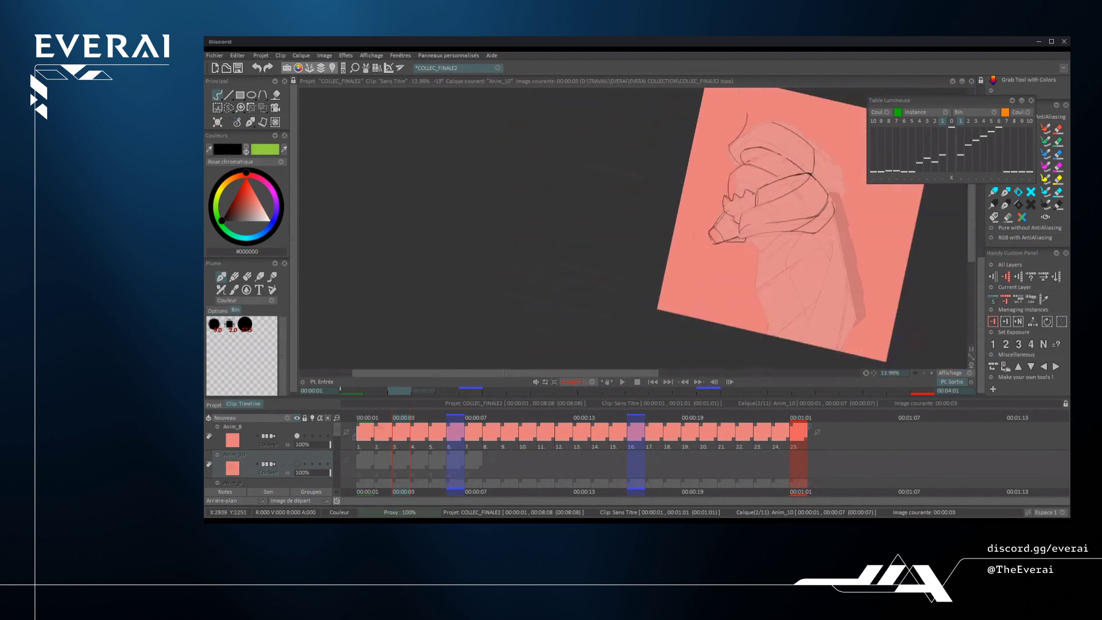
scroll(678, 240, "up", 3)
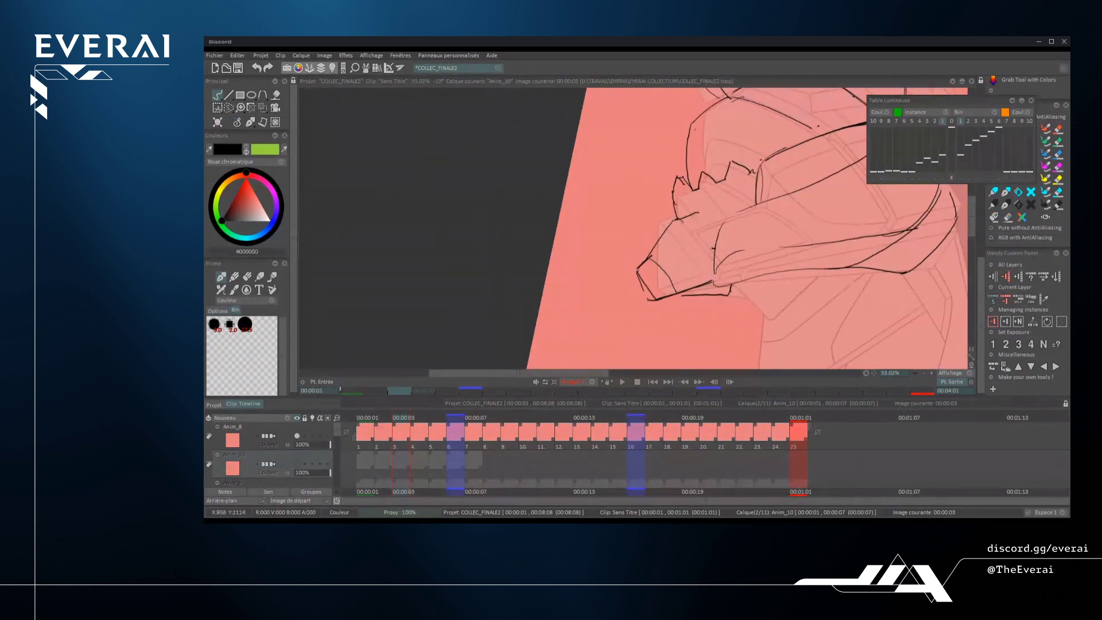
scroll(689, 218, "down", 4)
scroll(704, 238, "up", 4)
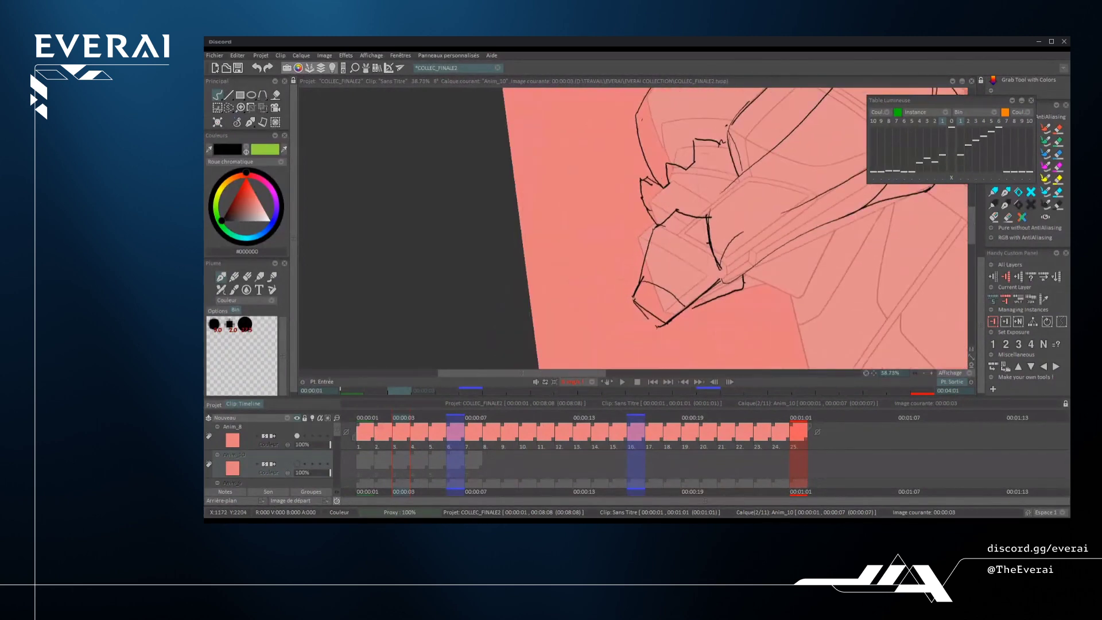
scroll(739, 232, "down", 5)
scroll(746, 229, "up", 3)
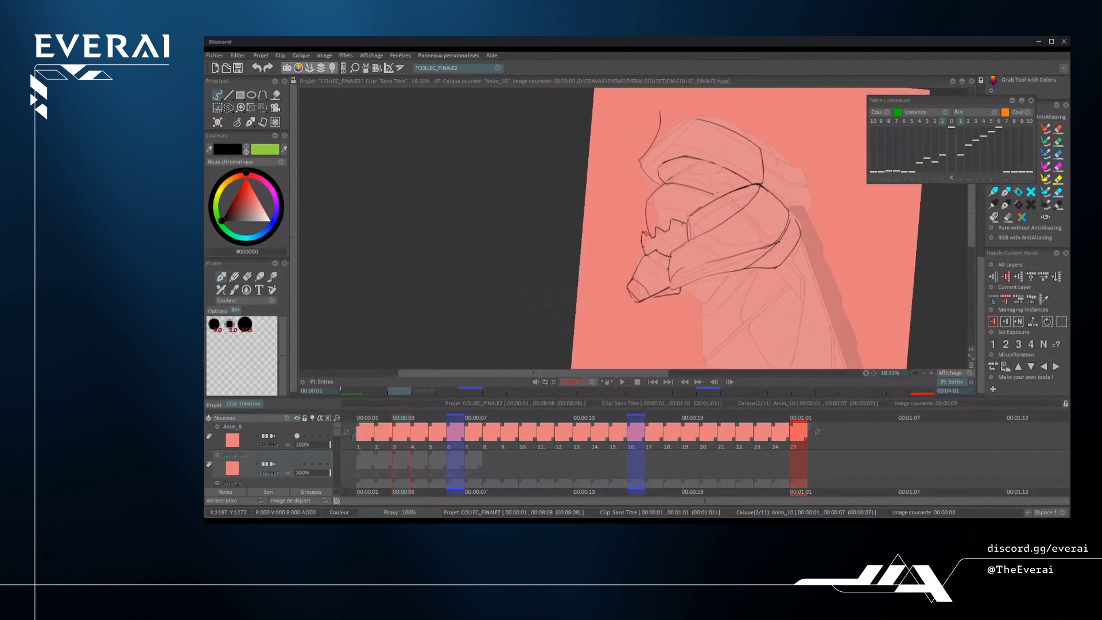
- Examine the head's line art at different magnifications against the underlying light-table sketch
scroll(746, 229, "down", 3)
scroll(746, 241, "up", 2)
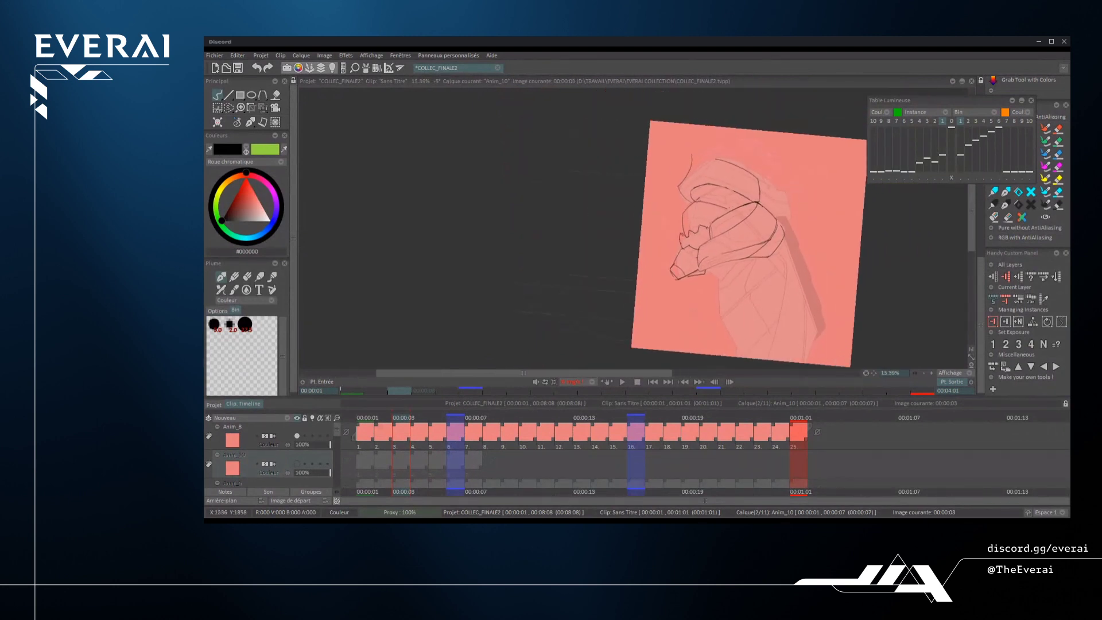
scroll(746, 230, "up", 3)
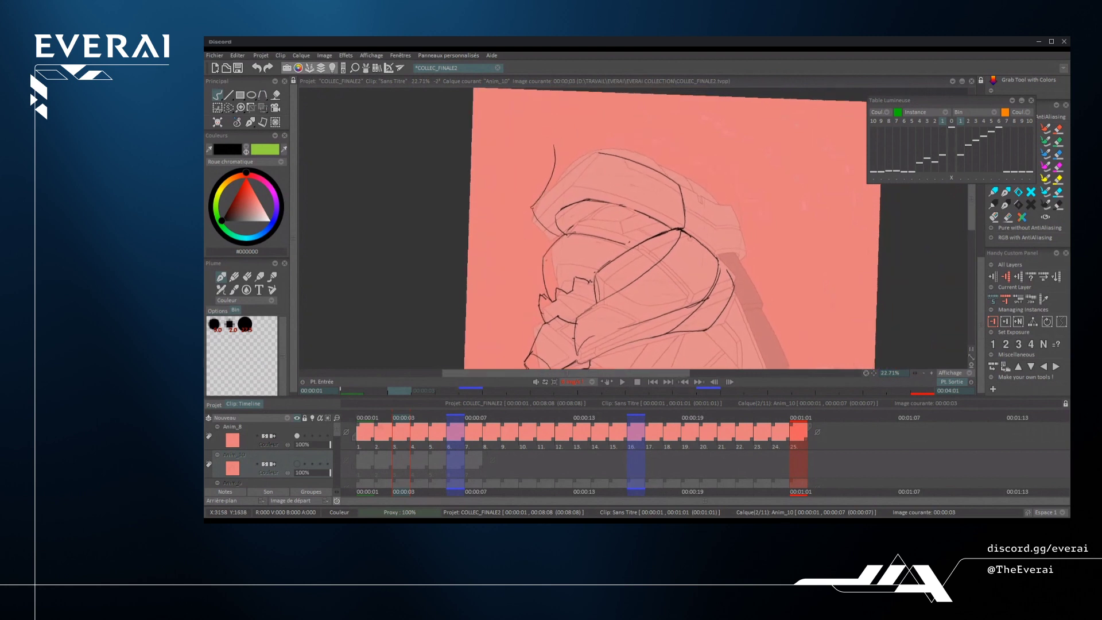
scroll(746, 230, "up", 2)
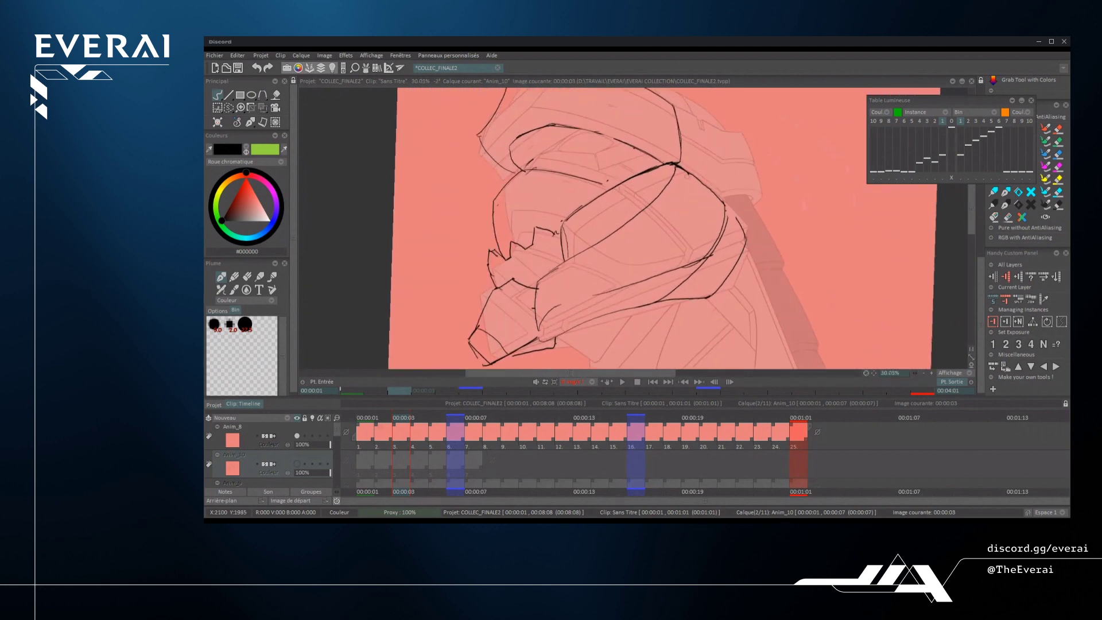
scroll(746, 230, "down", 1)
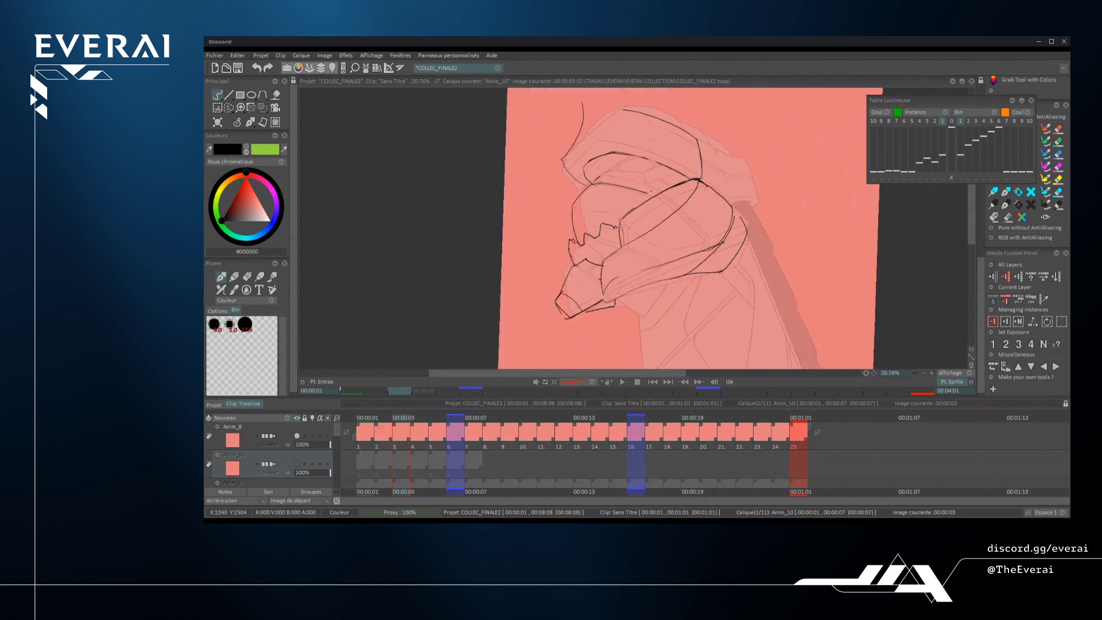
scroll(746, 230, "up", 2)
scroll(689, 229, "down", 3)
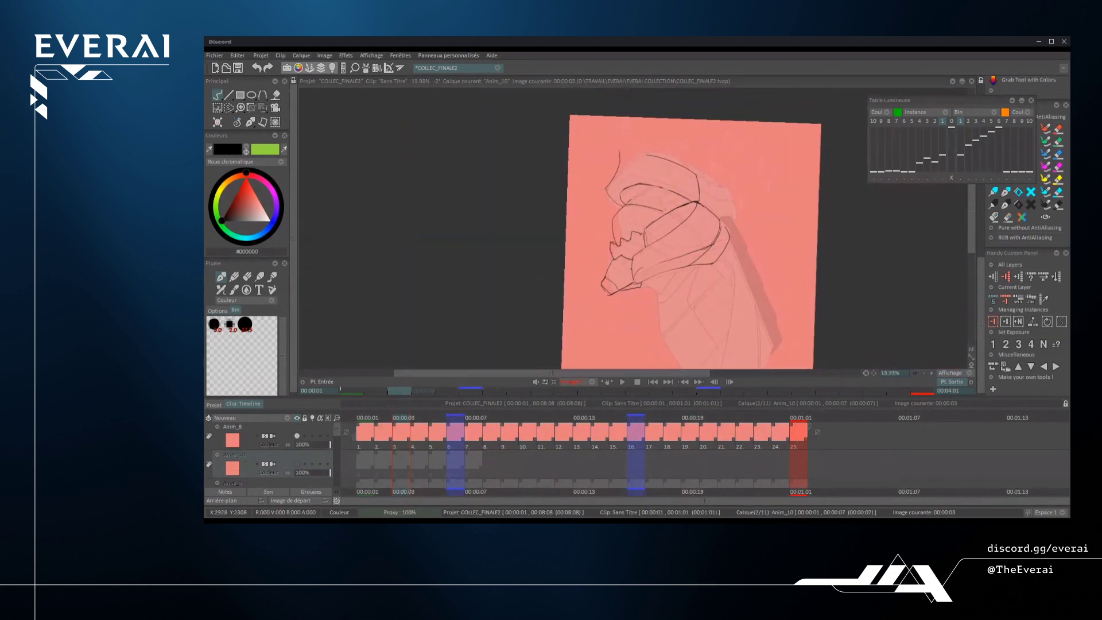
scroll(689, 230, "up", 2)
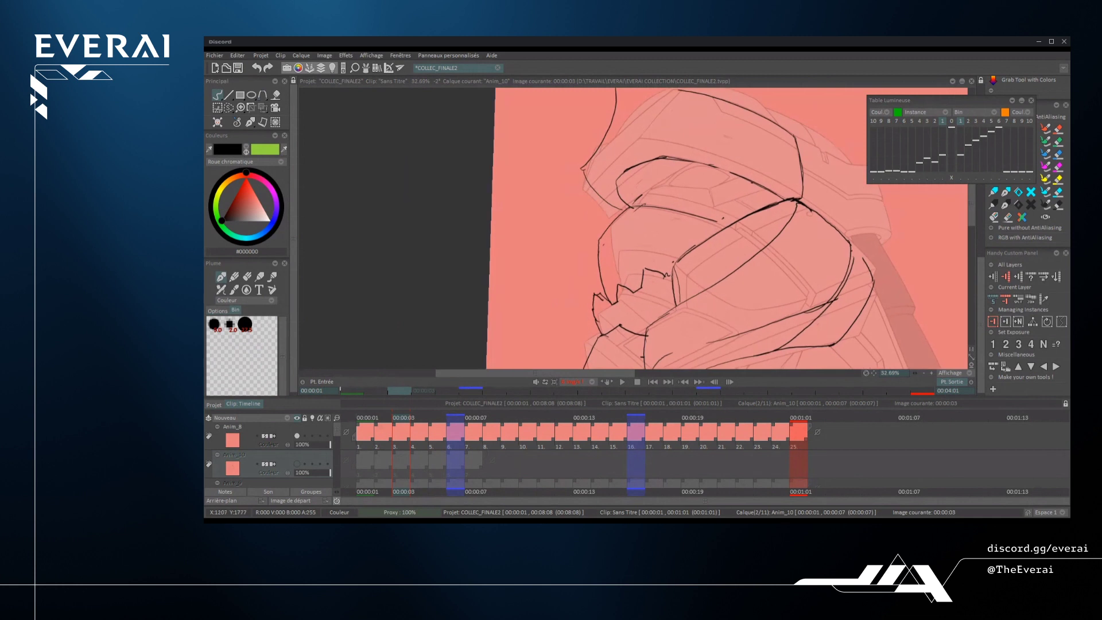
- Draw the cheek line from the end of the jagged teeth up to the lower edge of the hood opening
key("ctrl+z")
left_click_drag(668, 274, 678, 216)
key("ctrl+z")
left_click_drag(668, 275, 681, 213)
scroll(689, 229, "down", 3)
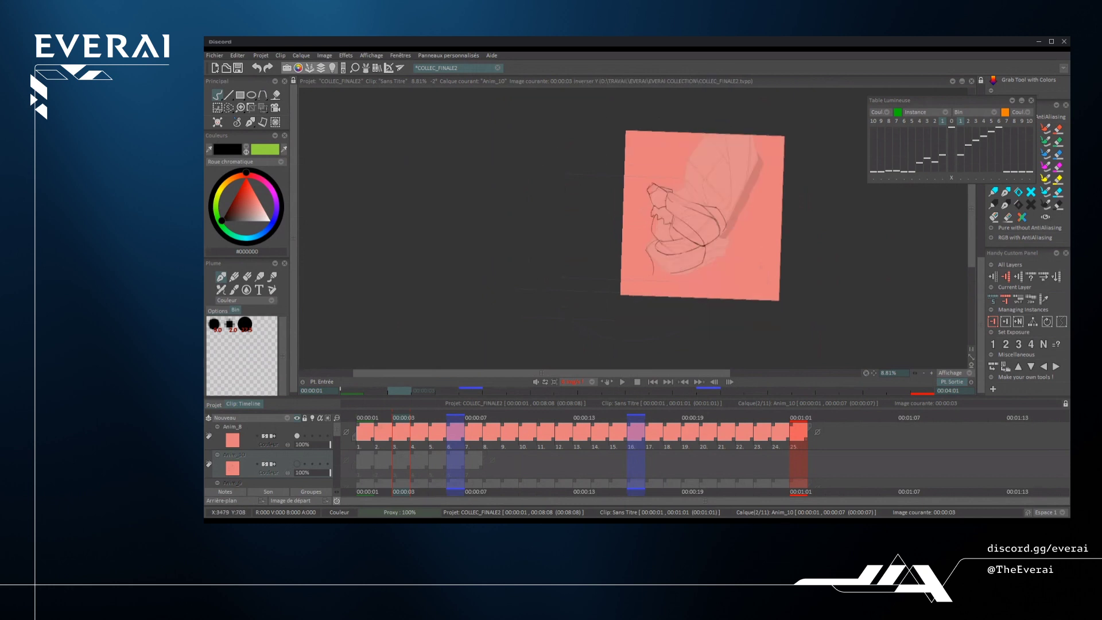
- Try drawing an oval eye inside the hood opening on the mirrored drawing
key("shift+x")
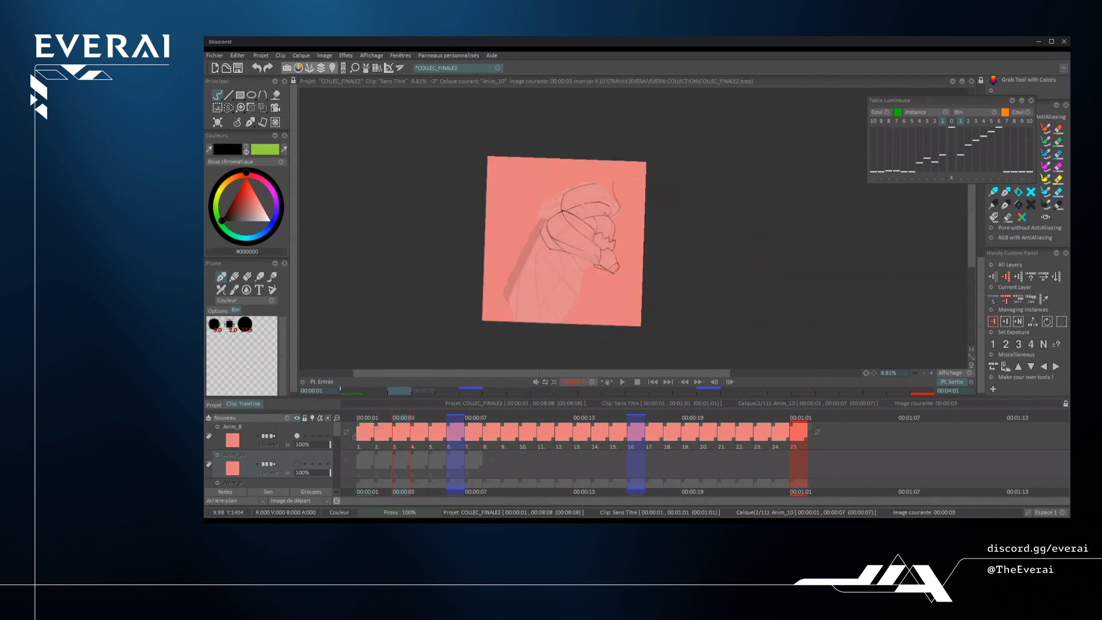
left_click_drag(660, 143, 705, 205)
scroll(597, 241, "up", 4)
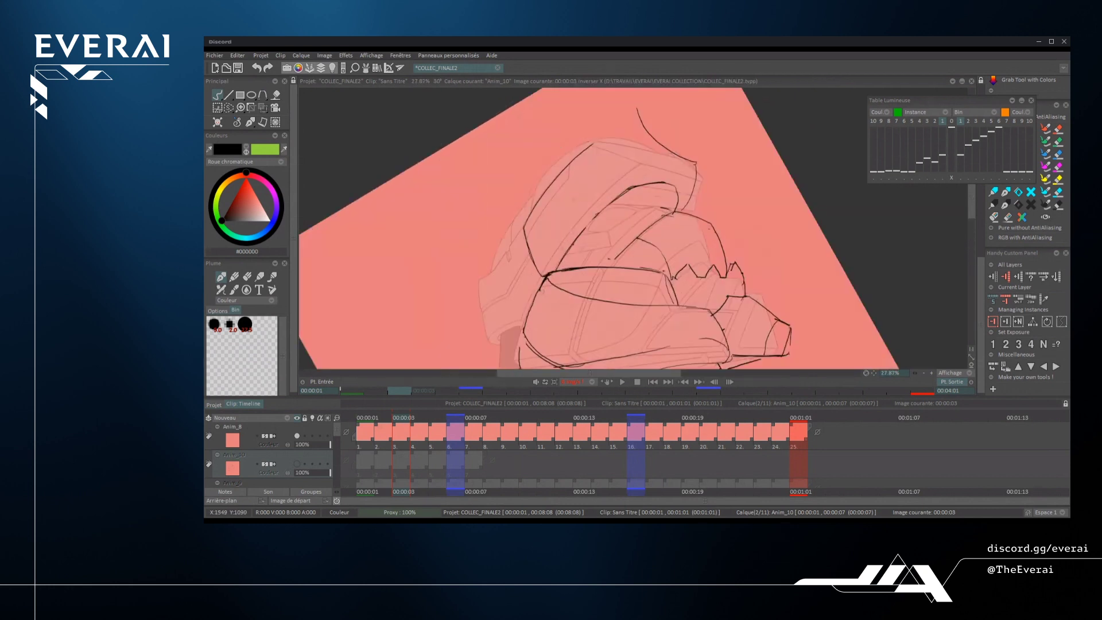
scroll(592, 230, "up", 2)
mouse_move(604, 208)
left_mouse_down()
mouse_move(597, 227)
mouse_move(631, 225)
left_mouse_up()
scroll(657, 198, "down", 4)
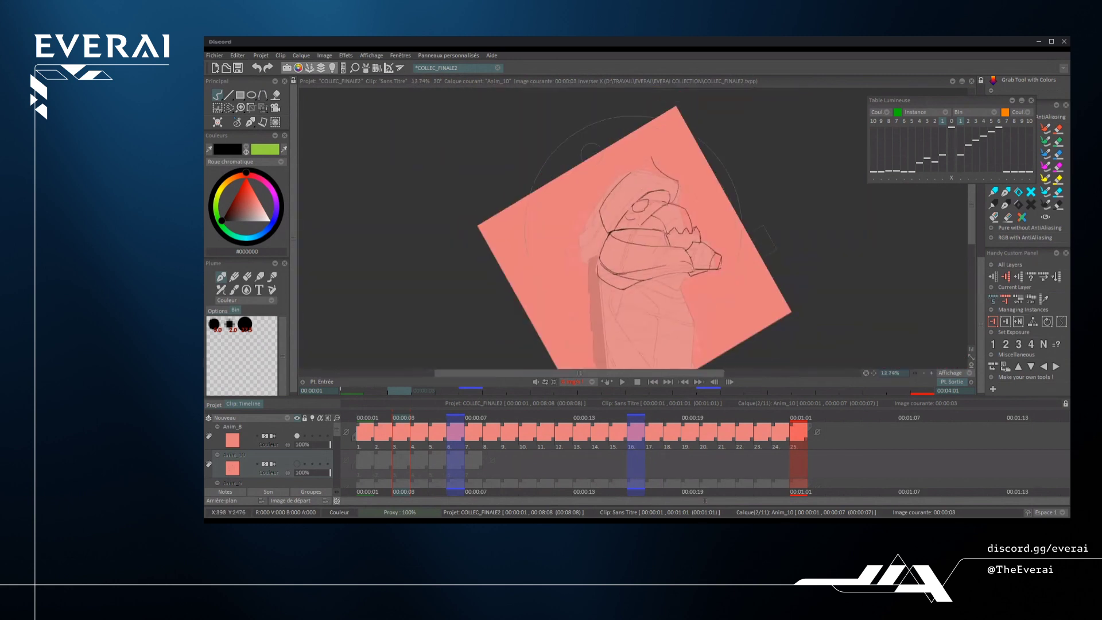
scroll(644, 195, "up", 4)
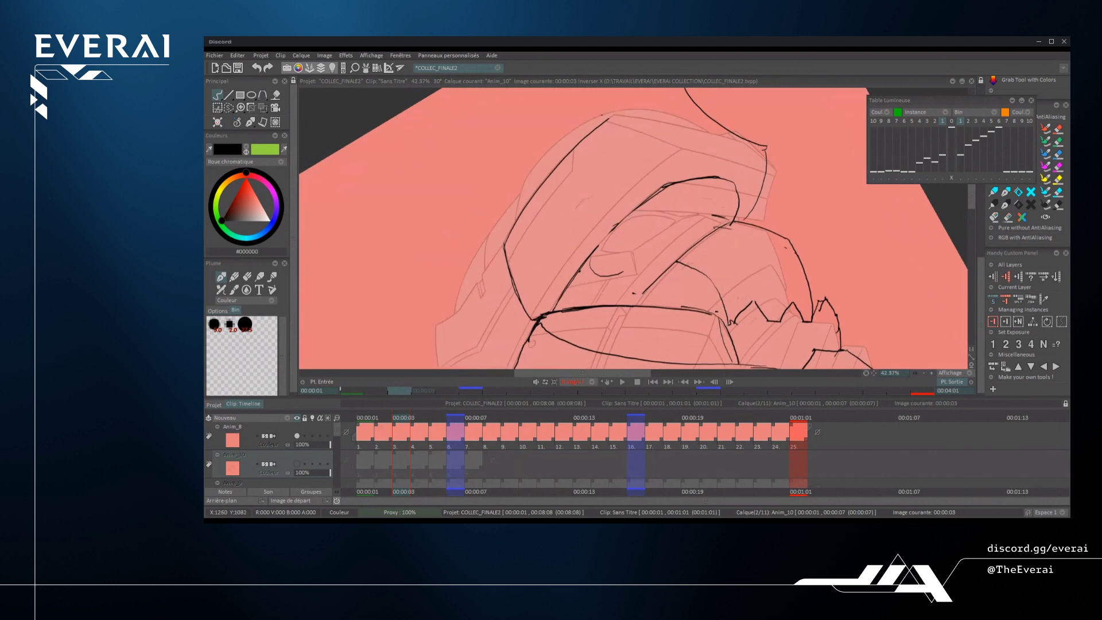
- Try a rounded lower eye curve against the upper edge of the hood opening
mouse_move(605, 239)
left_mouse_down()
mouse_move(617, 260)
mouse_move(642, 244)
mouse_move(623, 217)
mouse_move(600, 259)
mouse_move(637, 215)
mouse_move(606, 253)
left_mouse_up()
scroll(675, 196, "down", 3)
left_click_drag(680, 181, 723, 189)
scroll(632, 229, "up", 3)
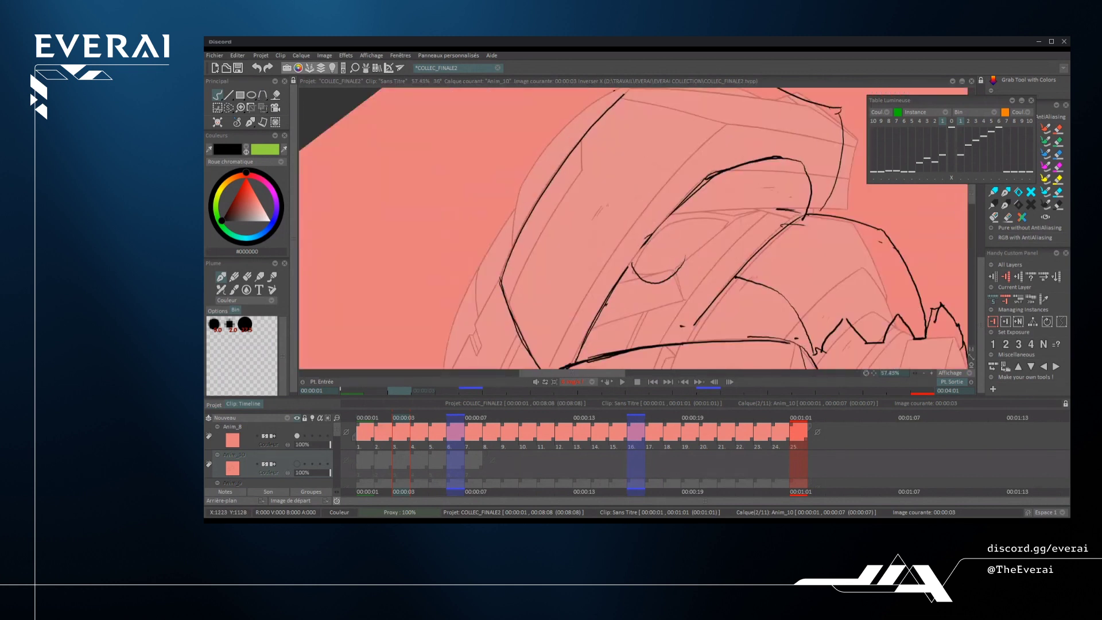
left_click_drag(632, 241, 633, 224)
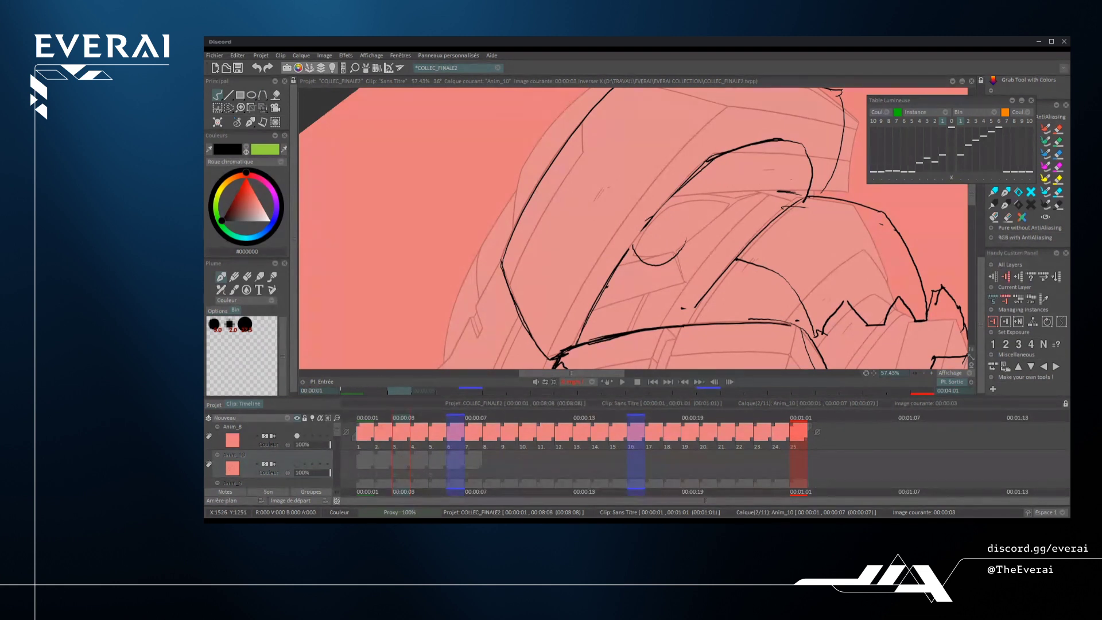
scroll(683, 240, "down", 4)
key("ctrl+z")
- Examine the head's line art at different magnifications in both mirrored and unmirrored views
mouse_move(792, 247)
left_mouse_down()
mouse_move(772, 308)
mouse_move(762, 248)
left_mouse_up()
scroll(632, 229, "down", 2)
scroll(631, 230, "up", 2)
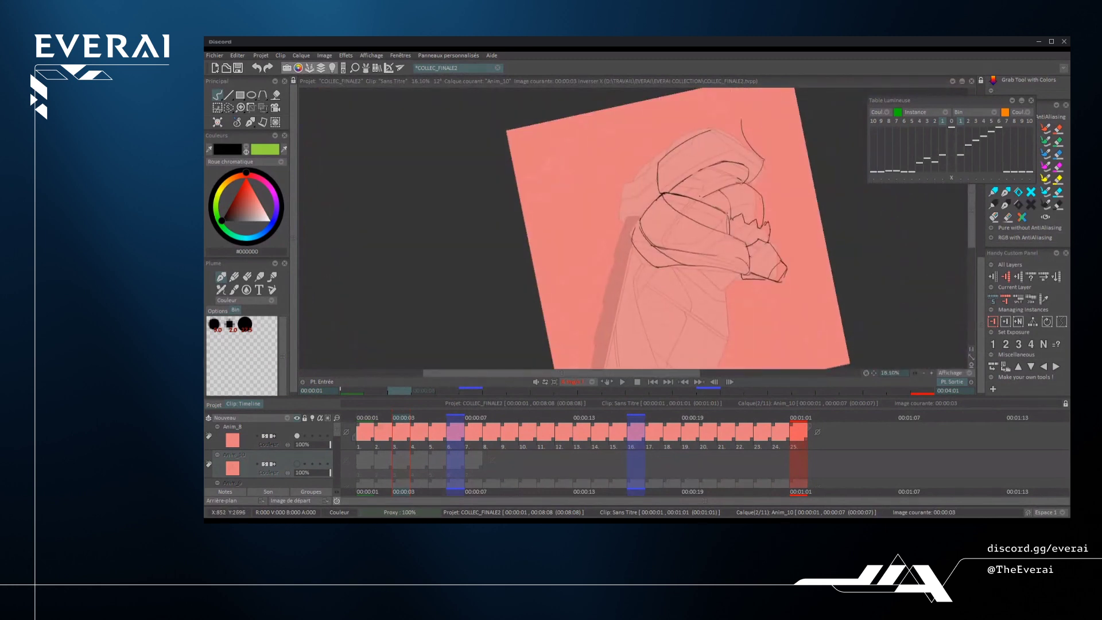
scroll(632, 229, "down", 2)
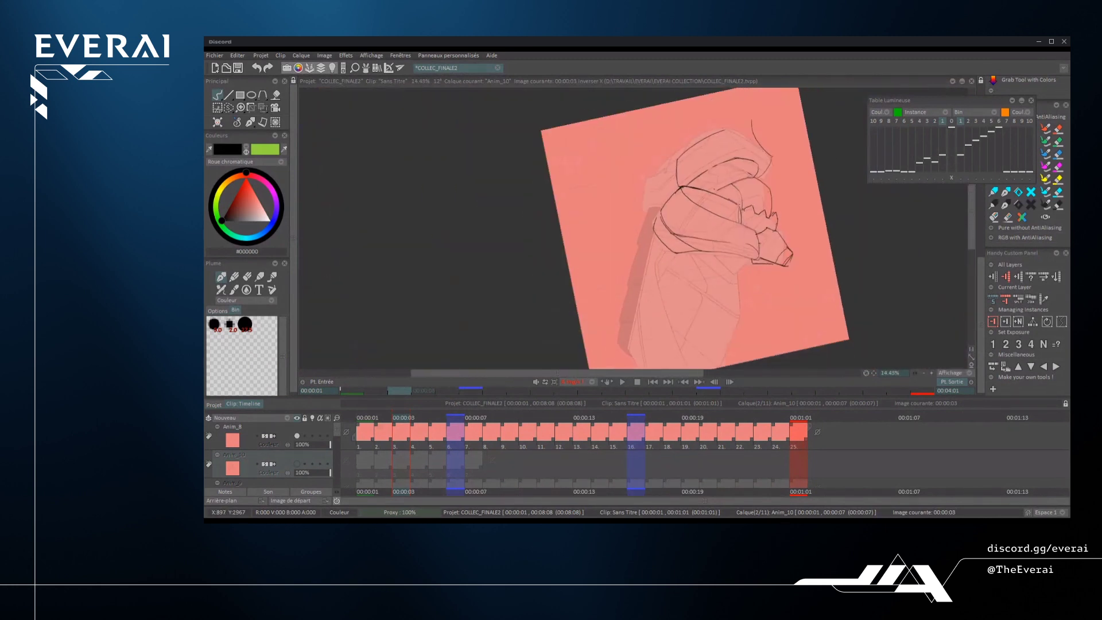
scroll(631, 229, "up", 4)
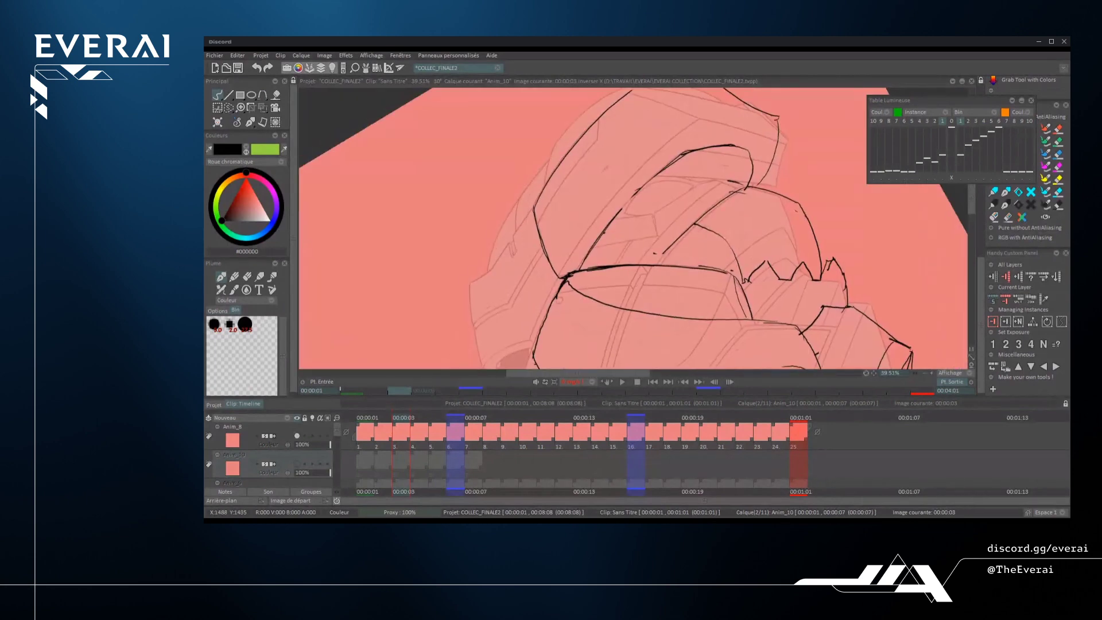
scroll(632, 230, "down", 3)
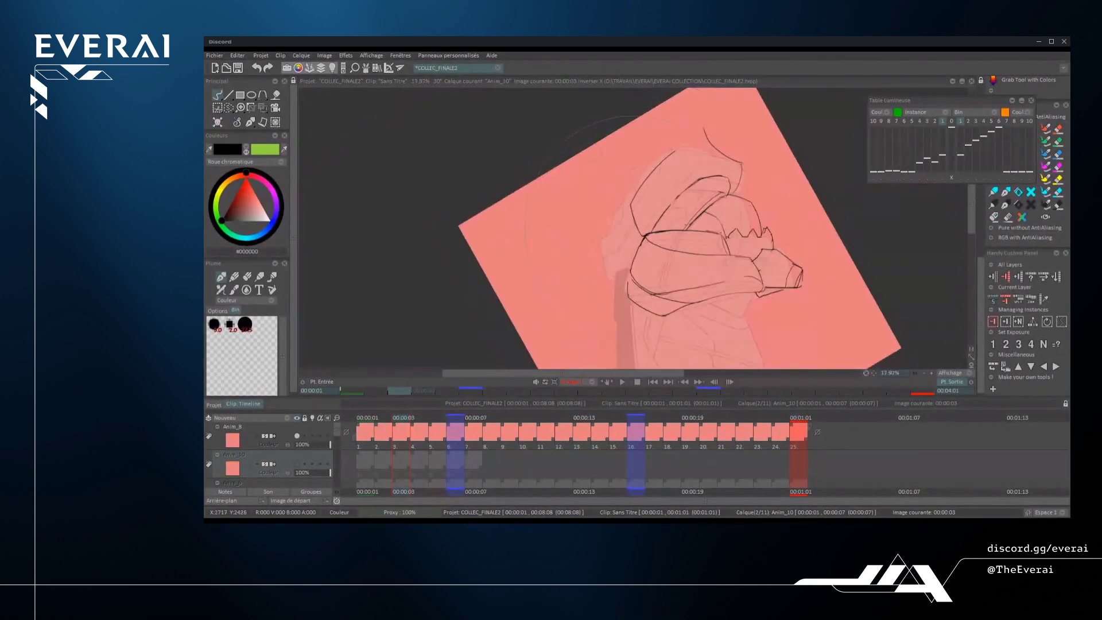
scroll(632, 230, "up", 1)
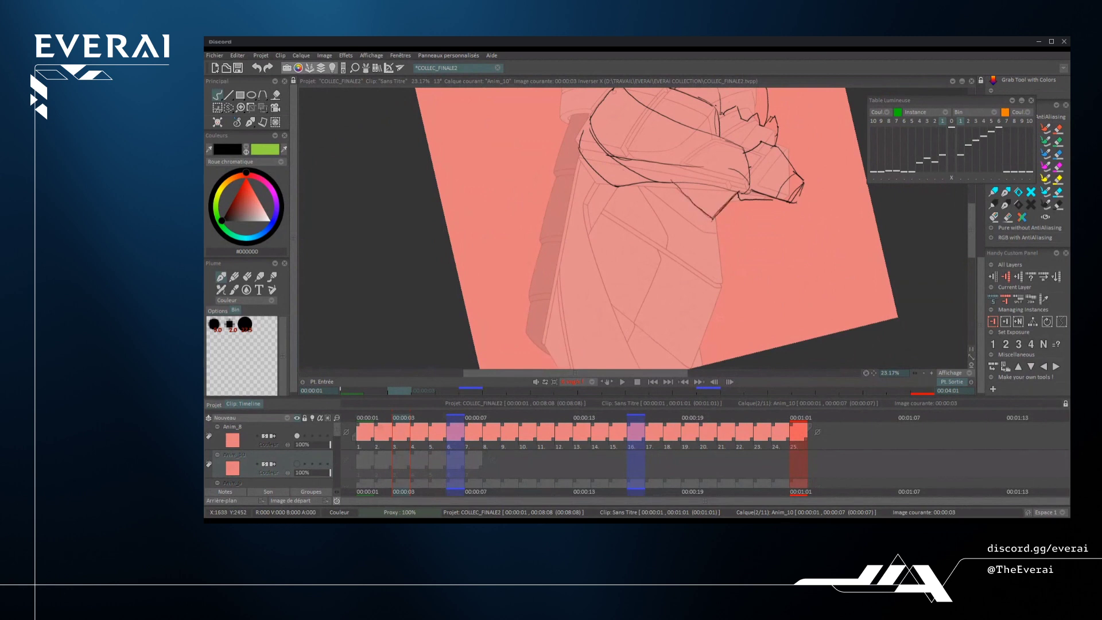
scroll(700, 206, "down", 1)
scroll(723, 173, "down", 2)
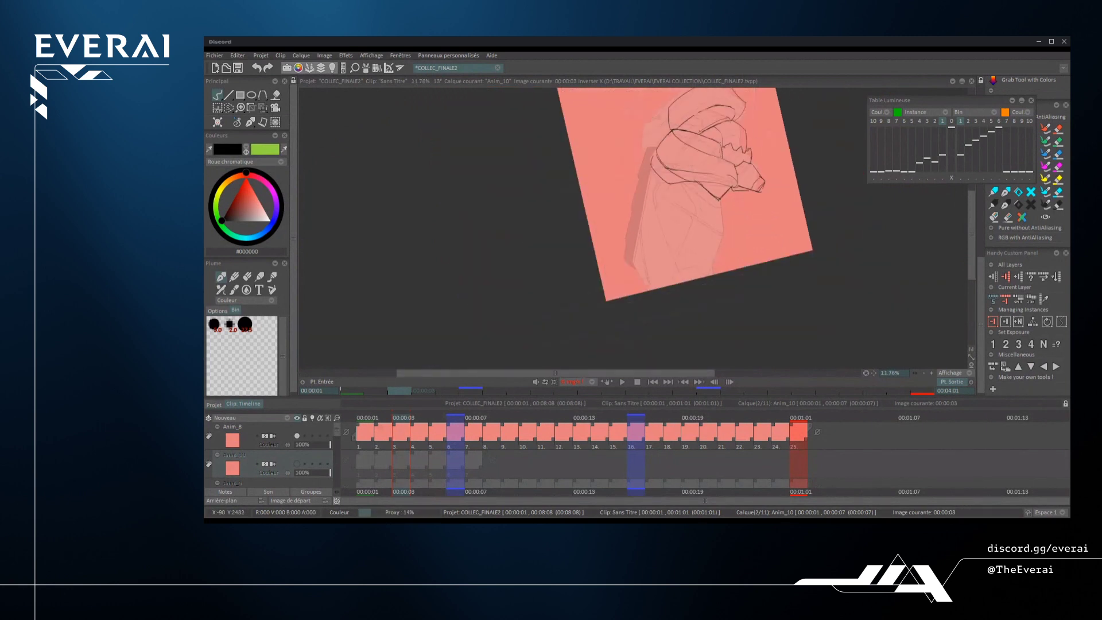
key("shift+i")
key("shift+i")
key("i")
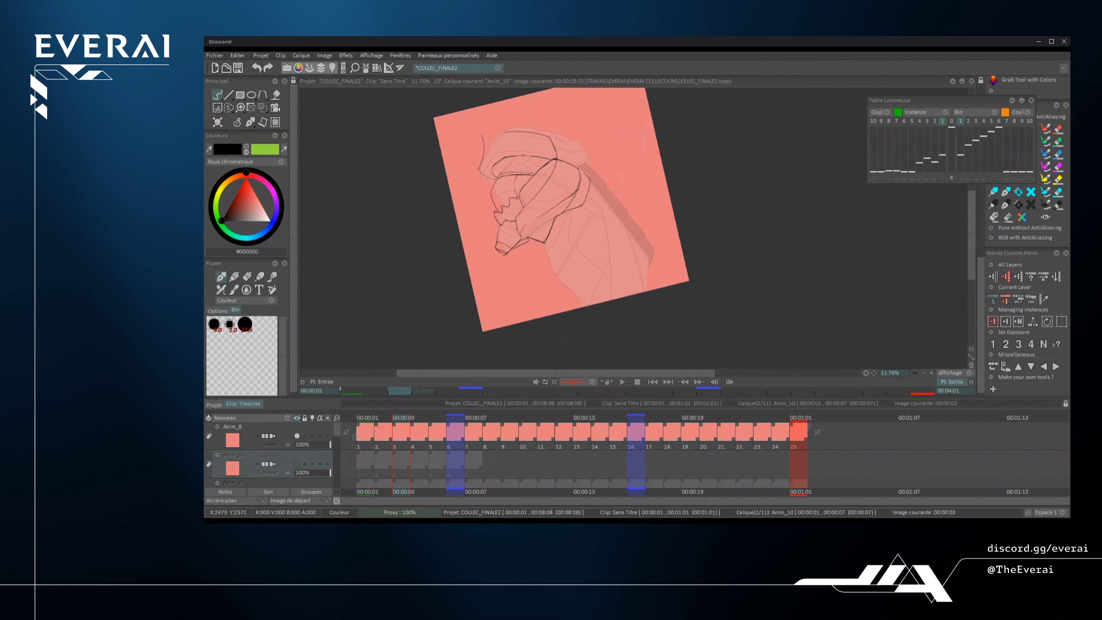
scroll(631, 229, "up", 3)
scroll(631, 218, "up", 3)
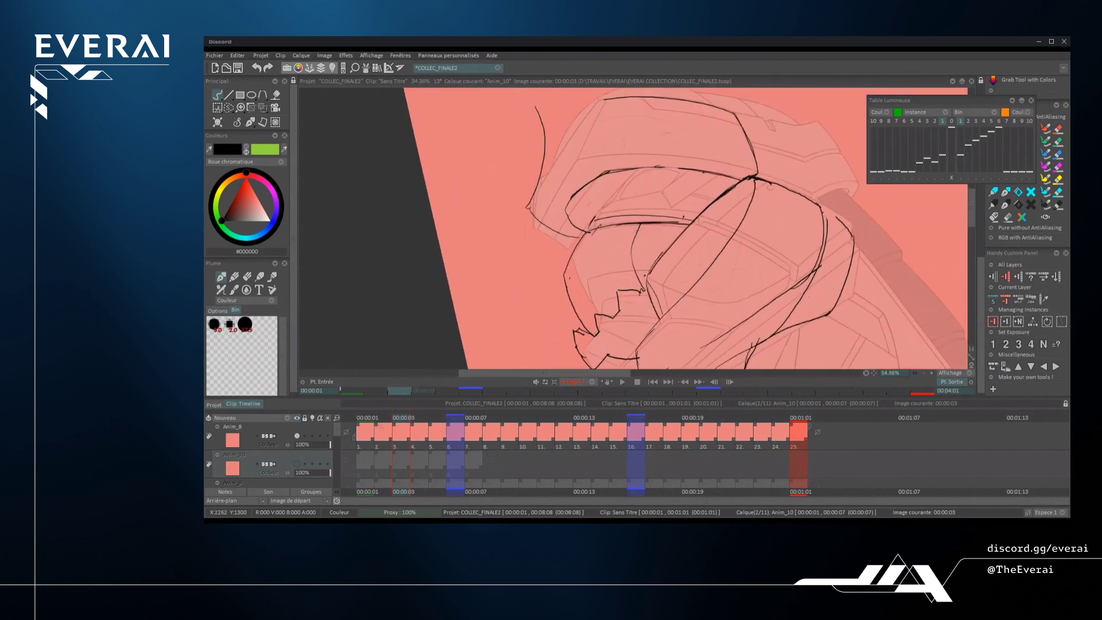
- Draw a narrow angular eye inside the hood opening, following the underlying sketch
left_click_drag(784, 172, 766, 135)
mouse_move(603, 229)
left_mouse_down()
mouse_move(602, 285)
mouse_move(612, 260)
mouse_move(675, 230)
mouse_move(699, 197)
left_mouse_up()
scroll(599, 286, "up", 2)
mouse_move(619, 247)
left_mouse_down()
mouse_move(645, 206)
mouse_move(665, 205)
left_mouse_up()
scroll(655, 195, "down", 5)
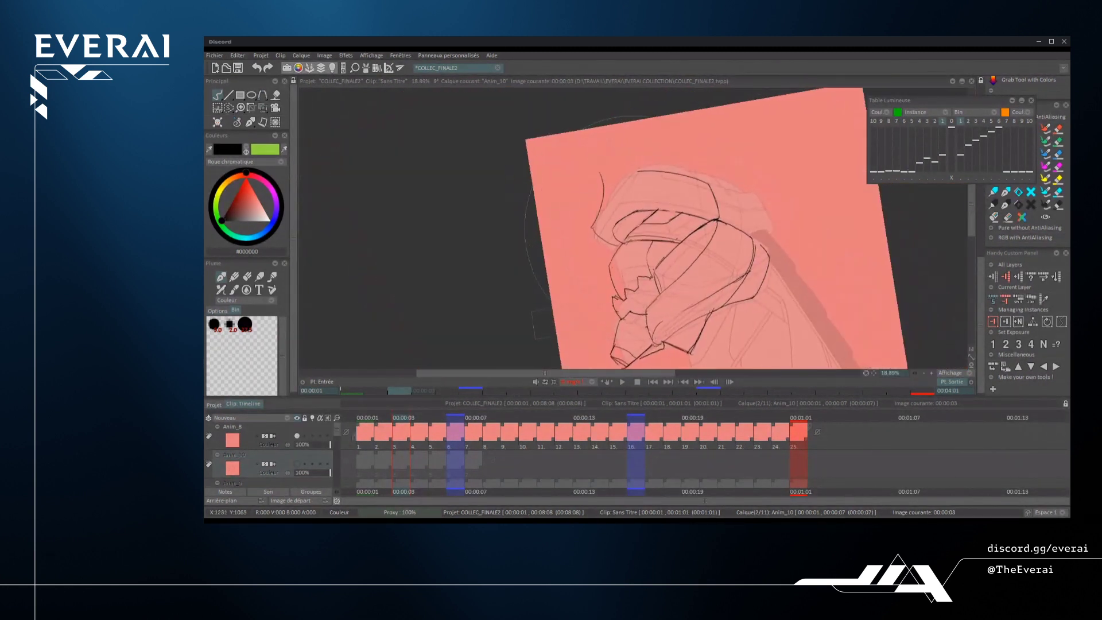
scroll(632, 222, "up", 4)
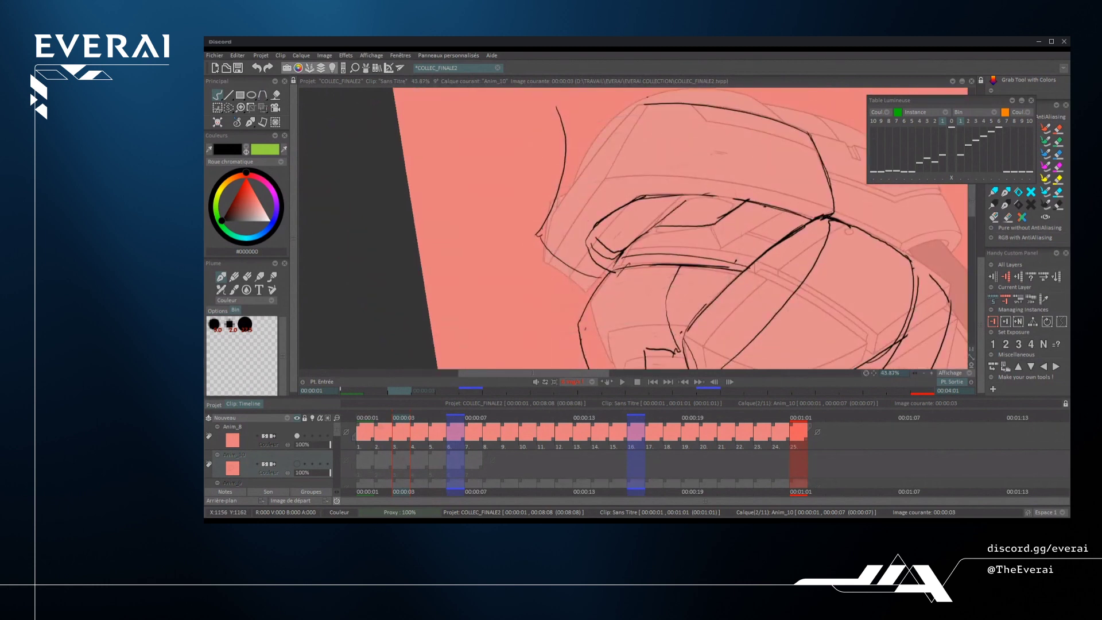
scroll(656, 221, "down", 4)
scroll(636, 229, "up", 4)
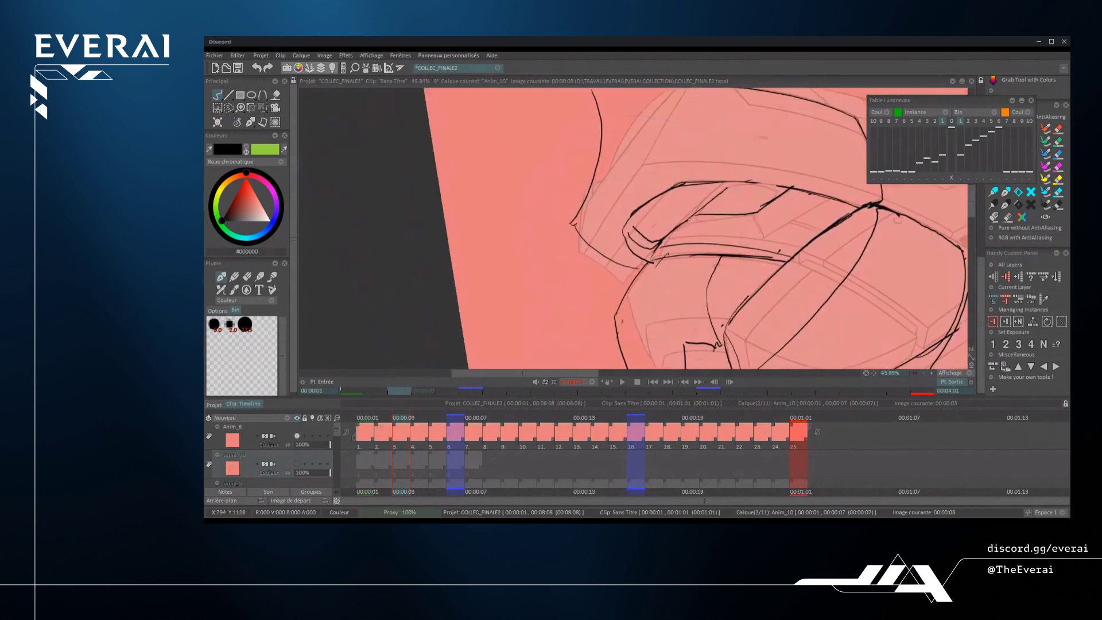
scroll(746, 218, "down", 4)
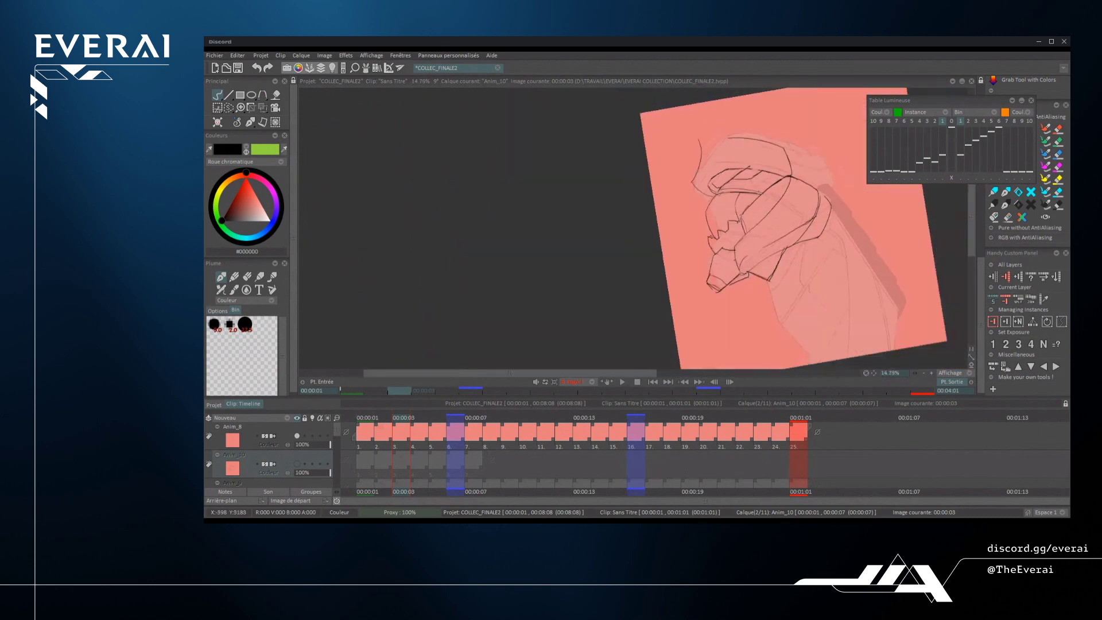
- Erase the hood opening's rounded upper edge around the angular eye, checking the drawing in the mirrored view
scroll(747, 219, "up", 3)
left_click_drag(660, 213, 720, 188)
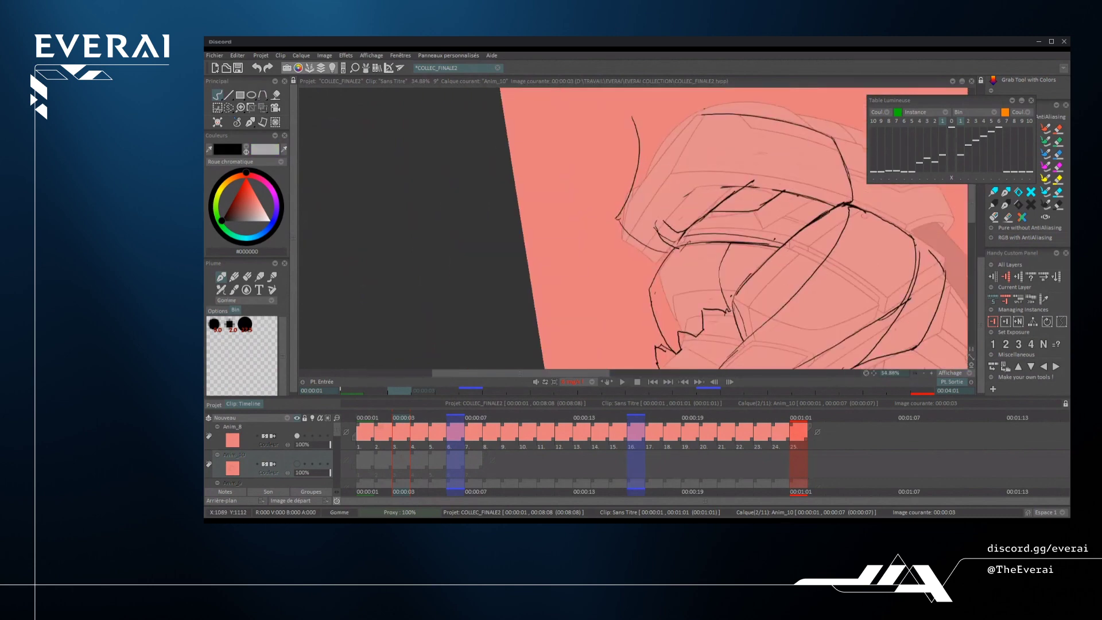
scroll(634, 229, "down", 3)
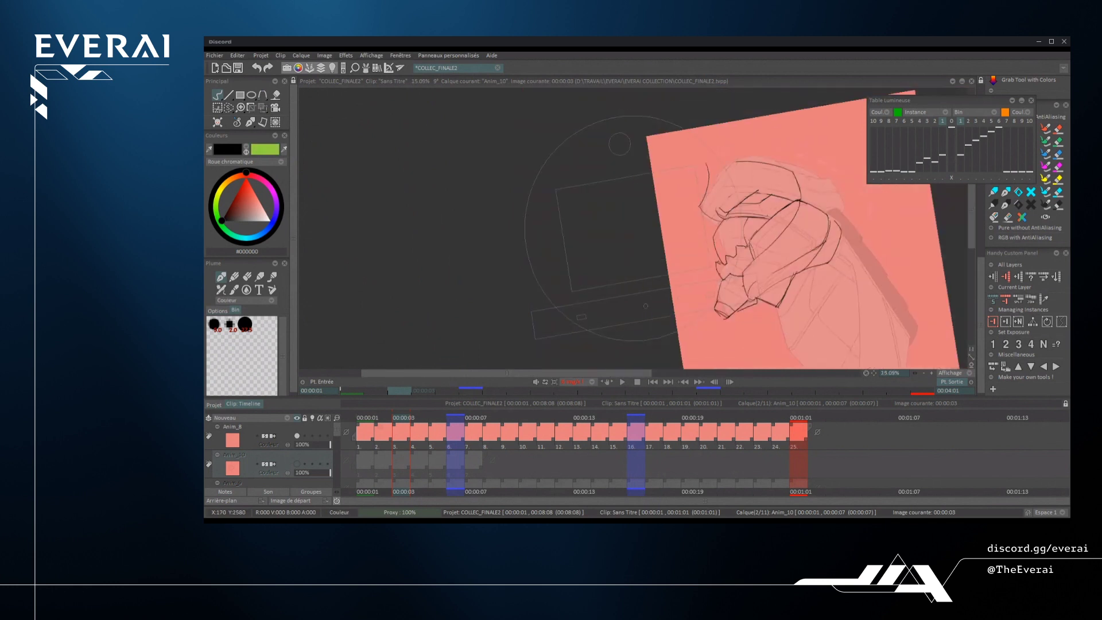
key("ctrl+h")
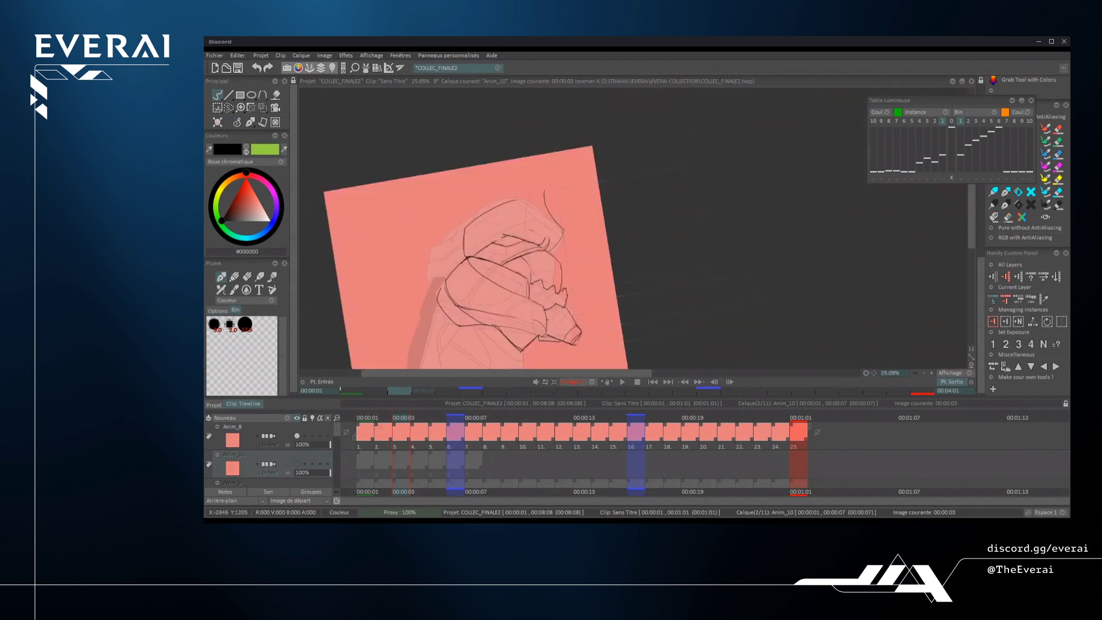
left_click_drag(738, 220, 727, 176)
left_click_drag(514, 292, 654, 201)
scroll(651, 210, "up", 4)
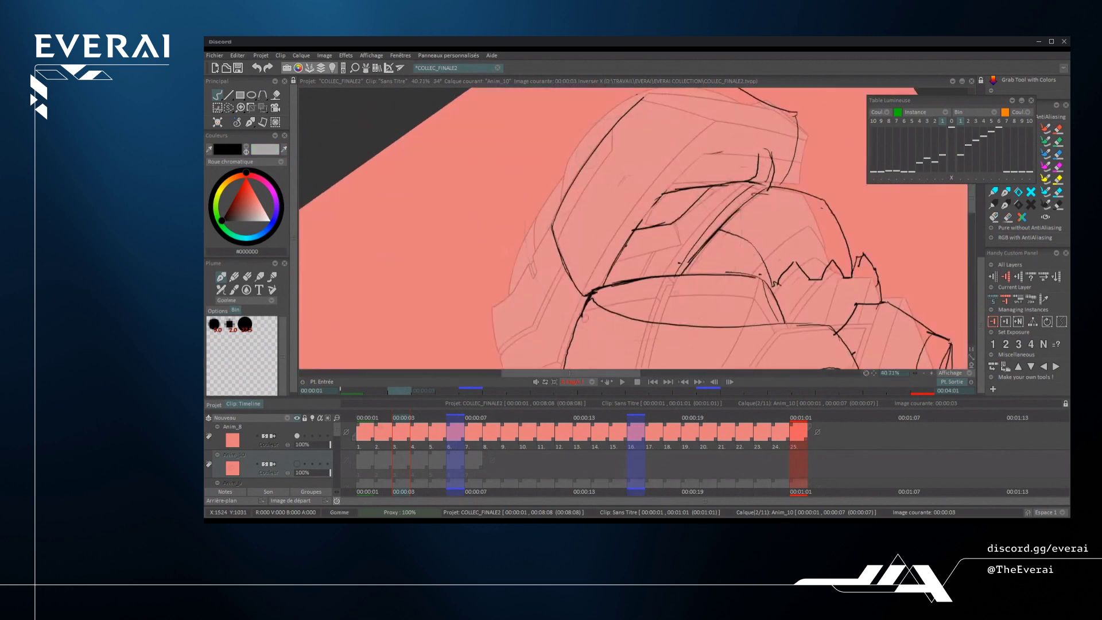
left_click_drag(614, 234, 605, 256)
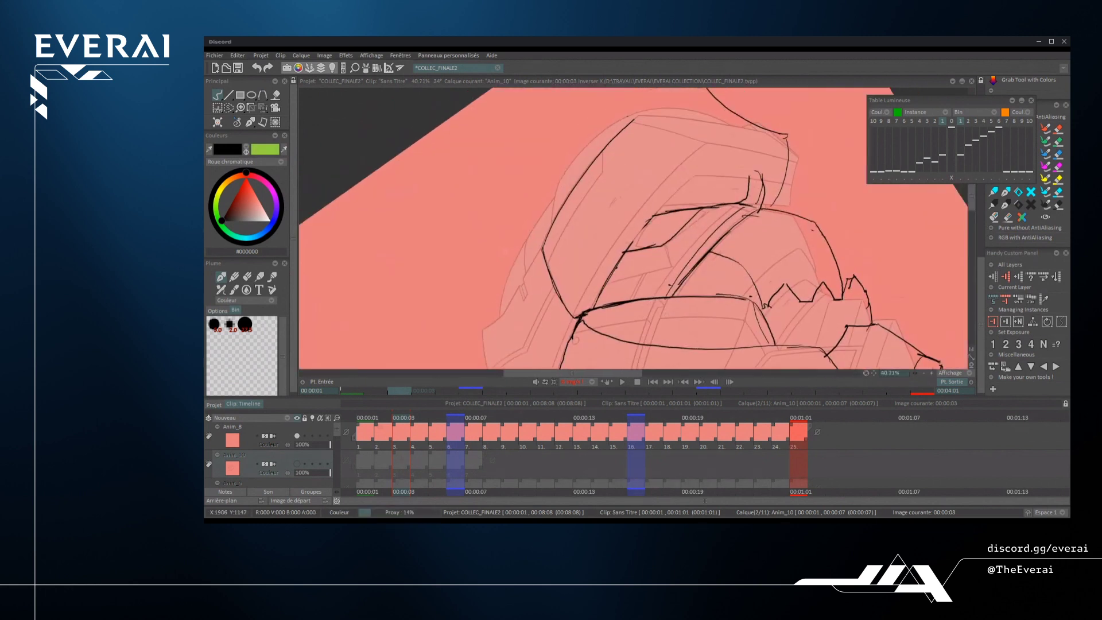
- Draw the hood's brim line above the eye, from the rear corner of the hood to its pointed front tip
mouse_move(576, 315)
left_mouse_down()
mouse_move(722, 139)
mouse_move(625, 216)
mouse_move(717, 137)
left_mouse_up()
key("ctrl+z")
scroll(688, 203, "down", 4)
left_click_drag(588, 158, 564, 183)
scroll(638, 167, "up", 4)
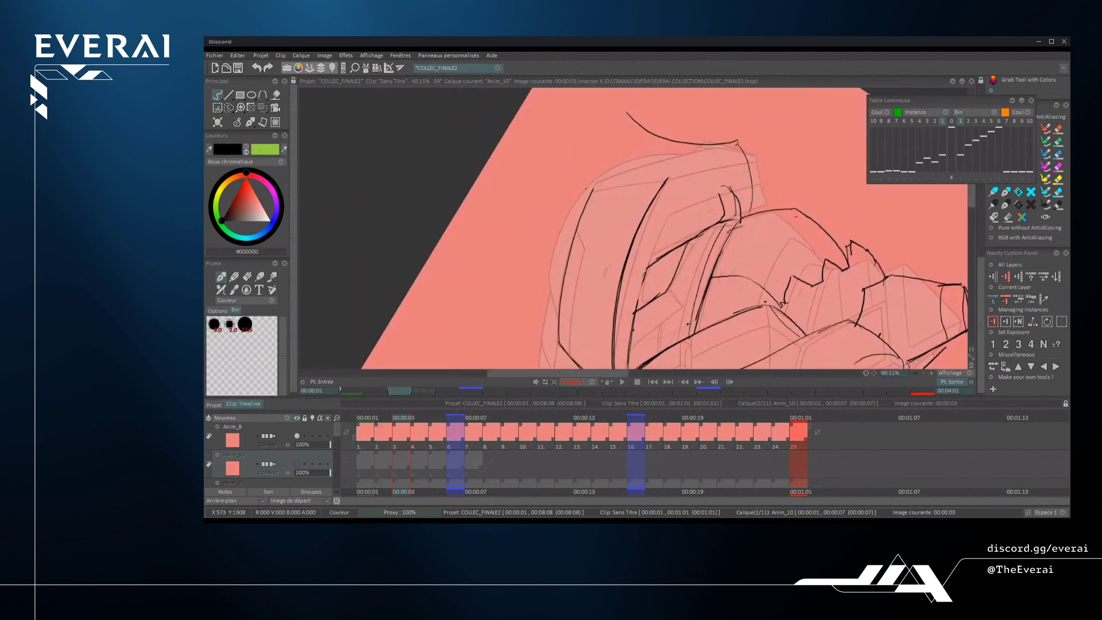
scroll(631, 230, "down", 4)
left_click_drag(565, 189, 609, 147)
scroll(608, 147, "up", 4)
- Erase the leftover strokes of the old hood opening in front of the eye
key("e")
left_click_drag(726, 240, 732, 248)
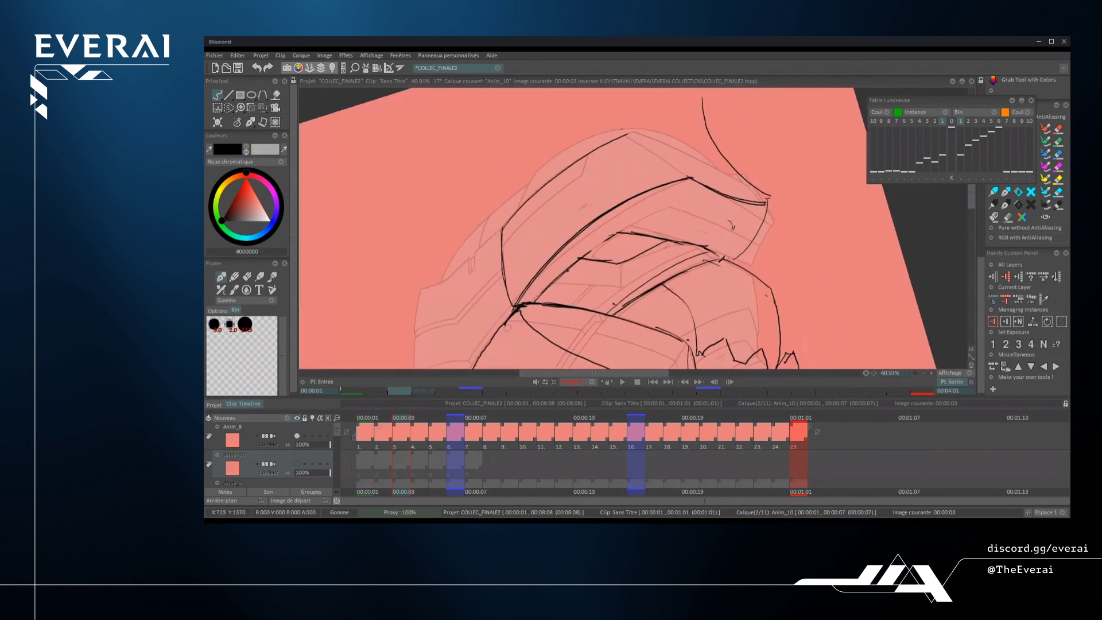
scroll(737, 181, "down", 4)
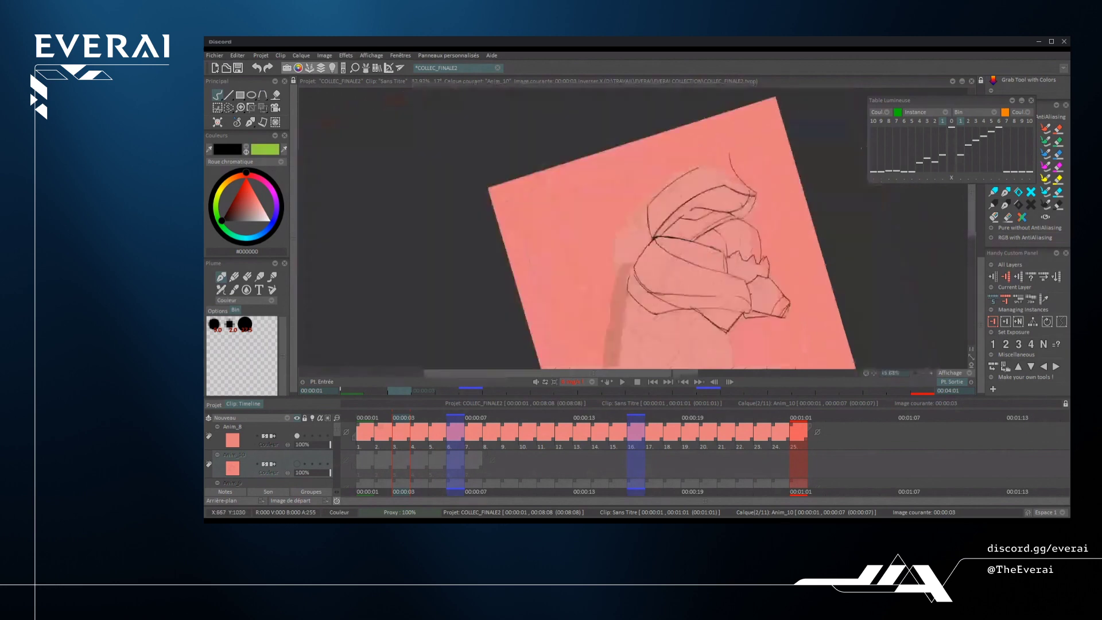
- Draw the curved inner front edge of the hood from below the brim tip to the lower rim
scroll(689, 189, "up", 5)
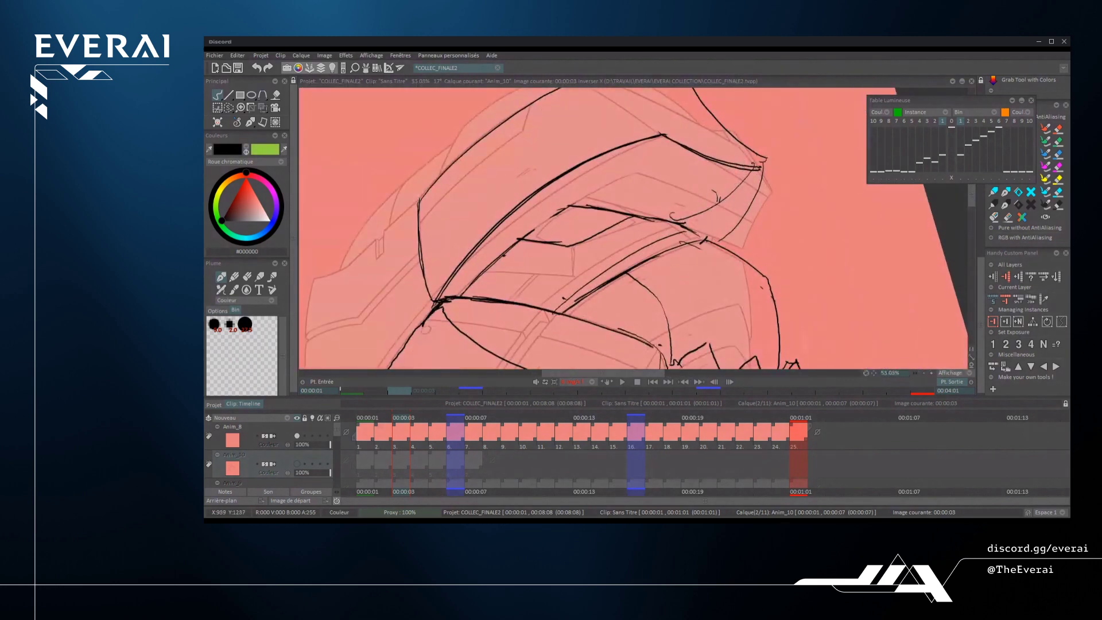
mouse_move(719, 201)
left_mouse_down()
mouse_move(741, 173)
mouse_move(686, 223)
mouse_move(723, 230)
left_mouse_up()
key("ctrl+z")
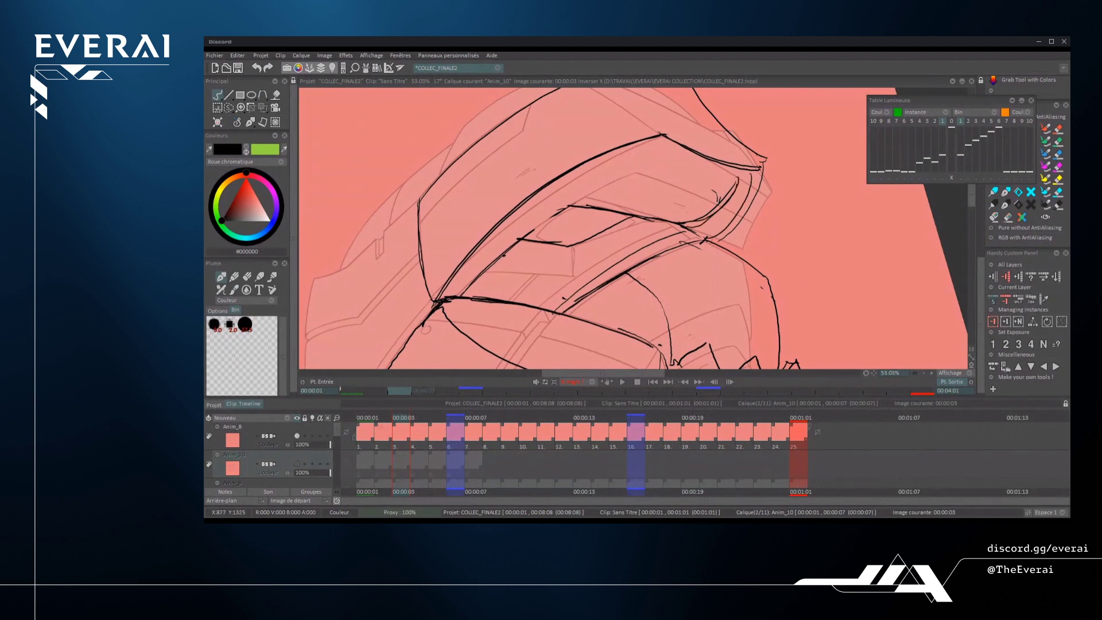
scroll(631, 229, "down", 5)
left_click_drag(771, 198, 774, 220)
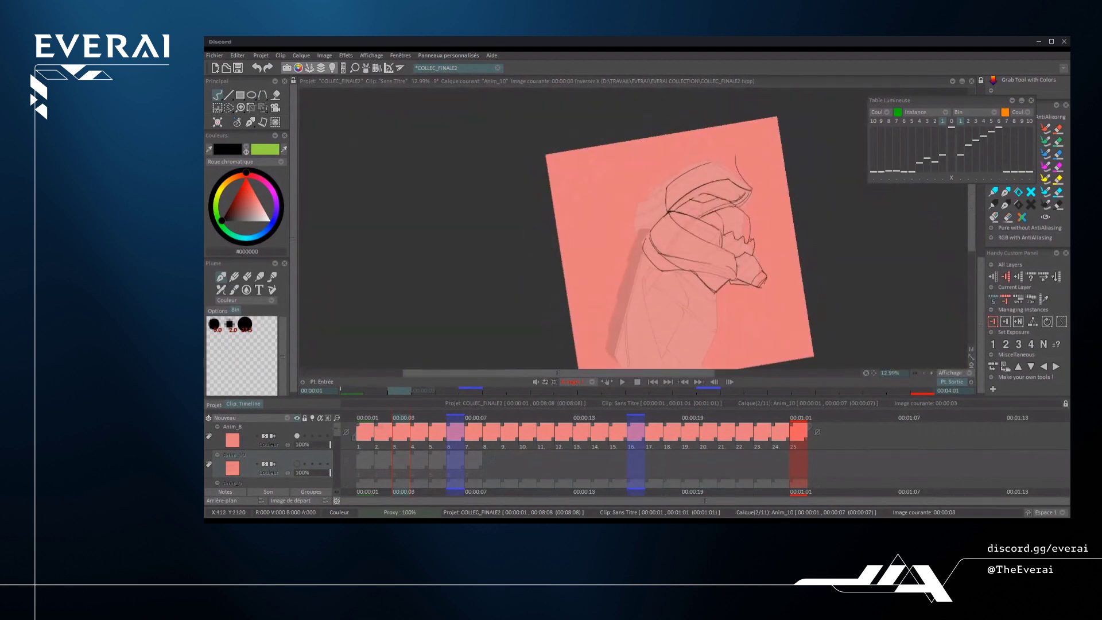
- Return to the unmirrored view and draw the hood's front ridge linking the brim line to the crown
key("x")
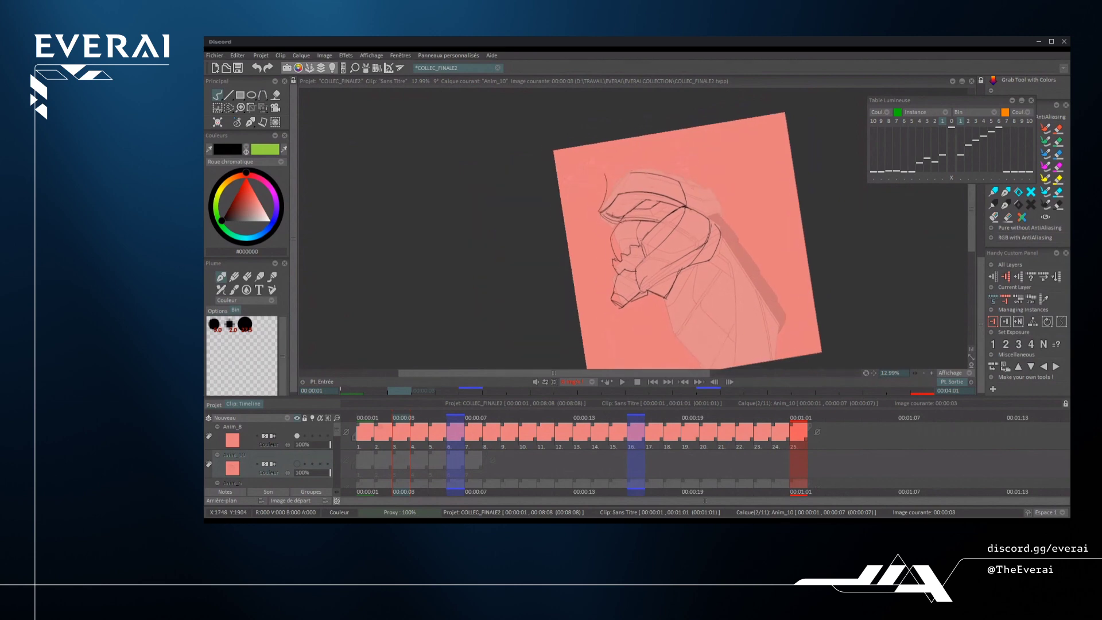
scroll(631, 229, "up", 5)
scroll(632, 230, "down", 5)
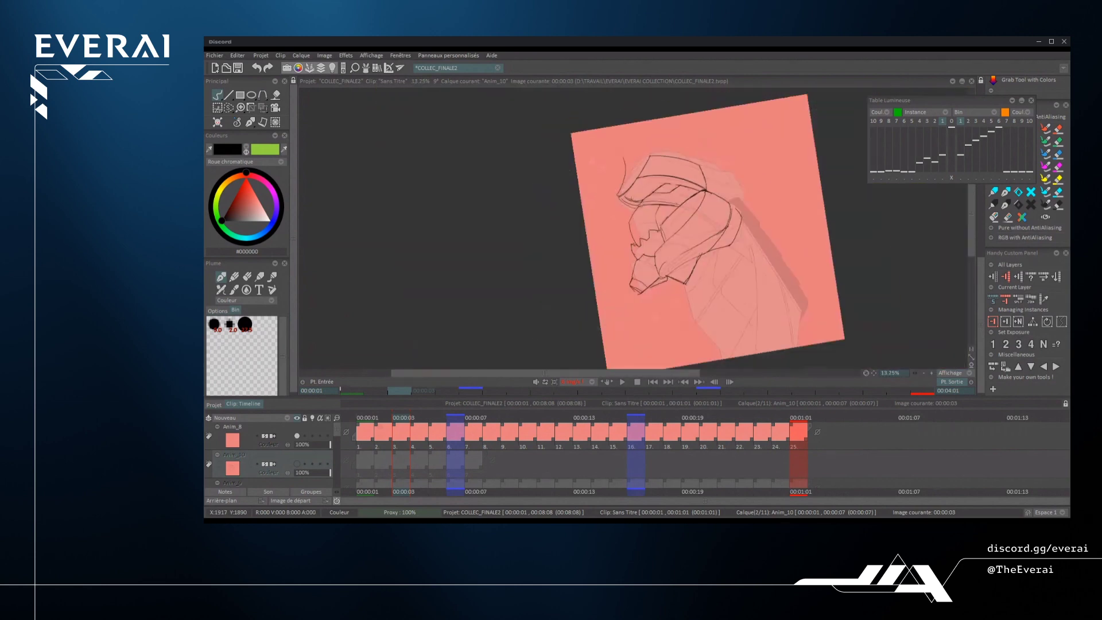
scroll(631, 230, "up", 6)
mouse_move(572, 218)
left_mouse_down()
mouse_move(627, 252)
mouse_move(668, 262)
mouse_move(714, 227)
left_mouse_up()
mouse_move(643, 232)
left_mouse_down()
mouse_move(626, 225)
mouse_move(652, 241)
left_mouse_up()
scroll(652, 242, "down", 10)
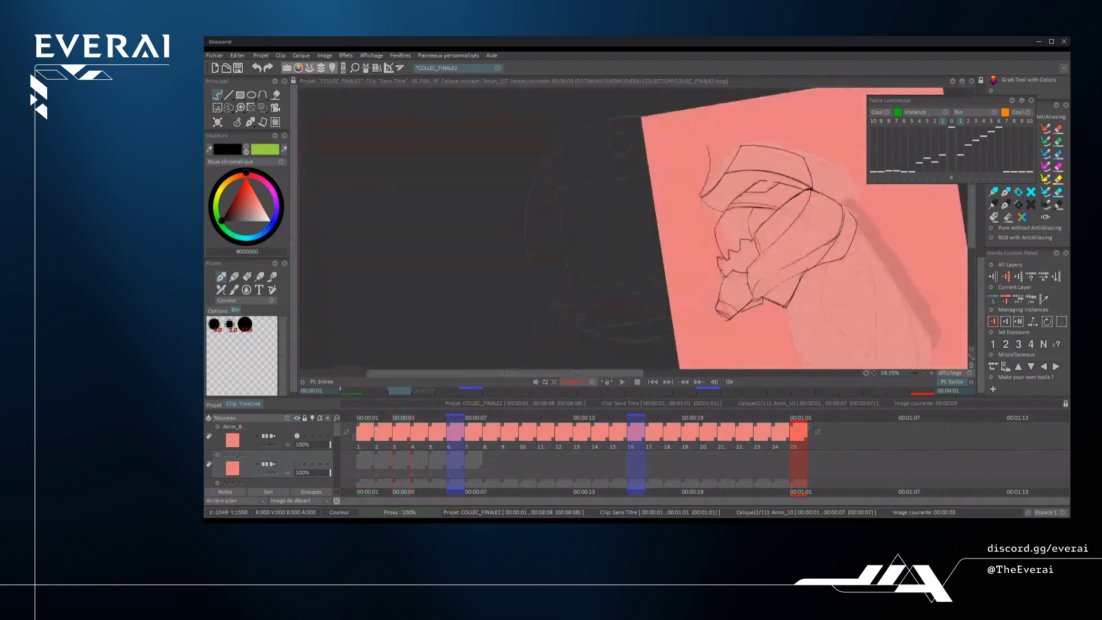
- Rework the short front edge of the cheek strap beside the end of the jagged teeth
scroll(866, 328, "up", 3)
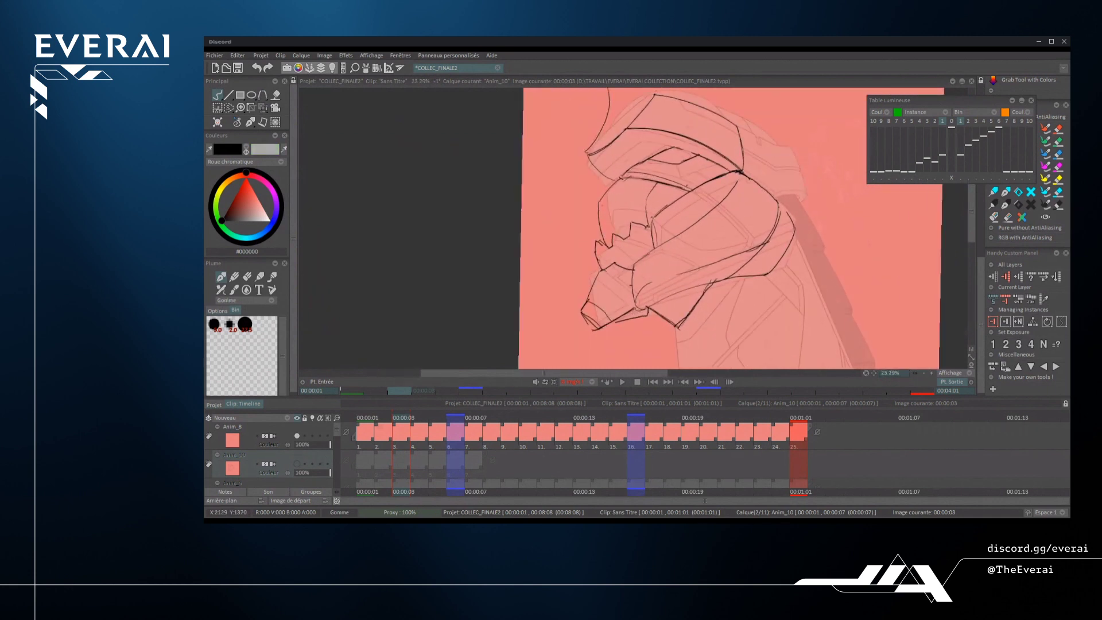
mouse_move(724, 210)
left_mouse_down()
mouse_move(708, 201)
mouse_move(740, 173)
left_mouse_up()
scroll(663, 225, "up", 2)
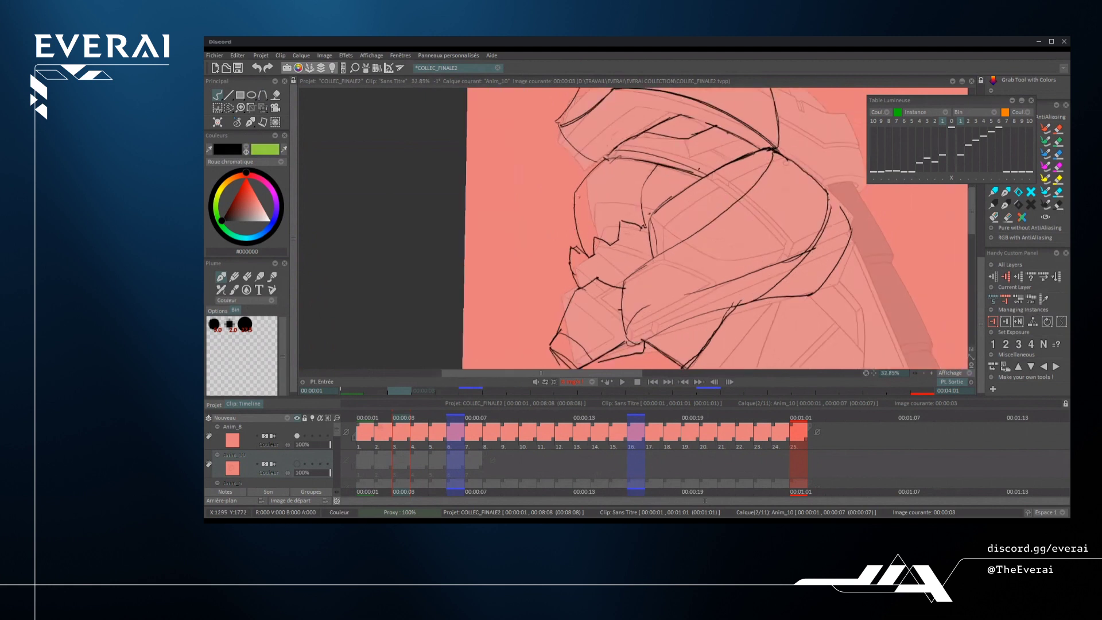
left_click_drag(652, 254, 649, 225)
key("e")
scroll(637, 259, "up", 4)
key("ctrl+z")
mouse_move(657, 274)
left_mouse_down()
mouse_move(655, 209)
mouse_move(675, 191)
left_mouse_up()
key("ctrl+z")
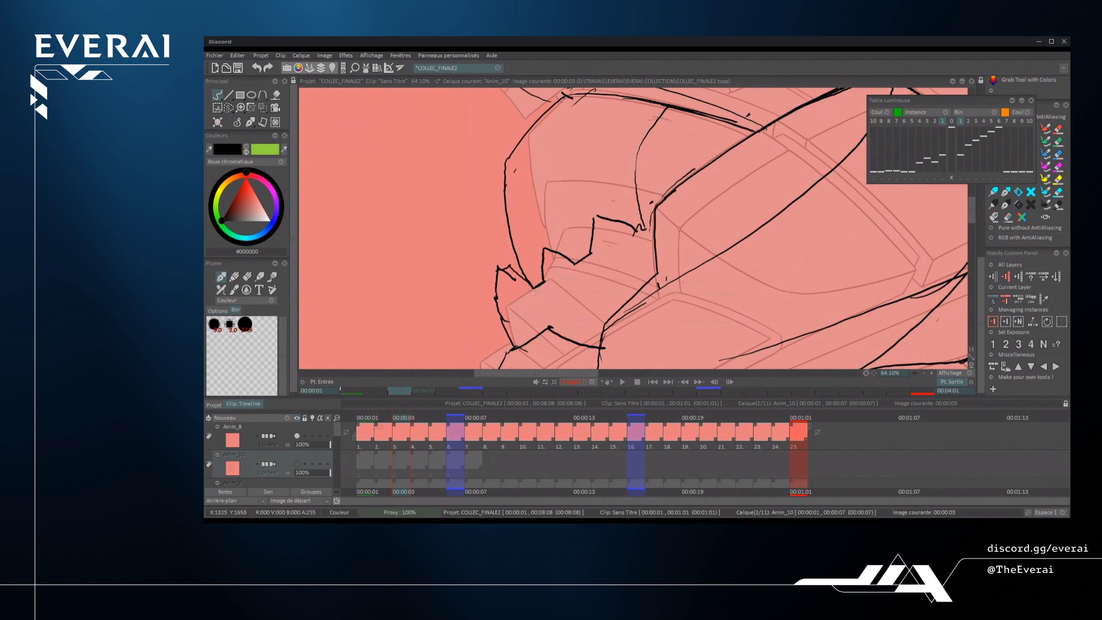
- Erase the excess strokes where the cheek strap's upper edge meets the rear corner of the hood
key("minus")
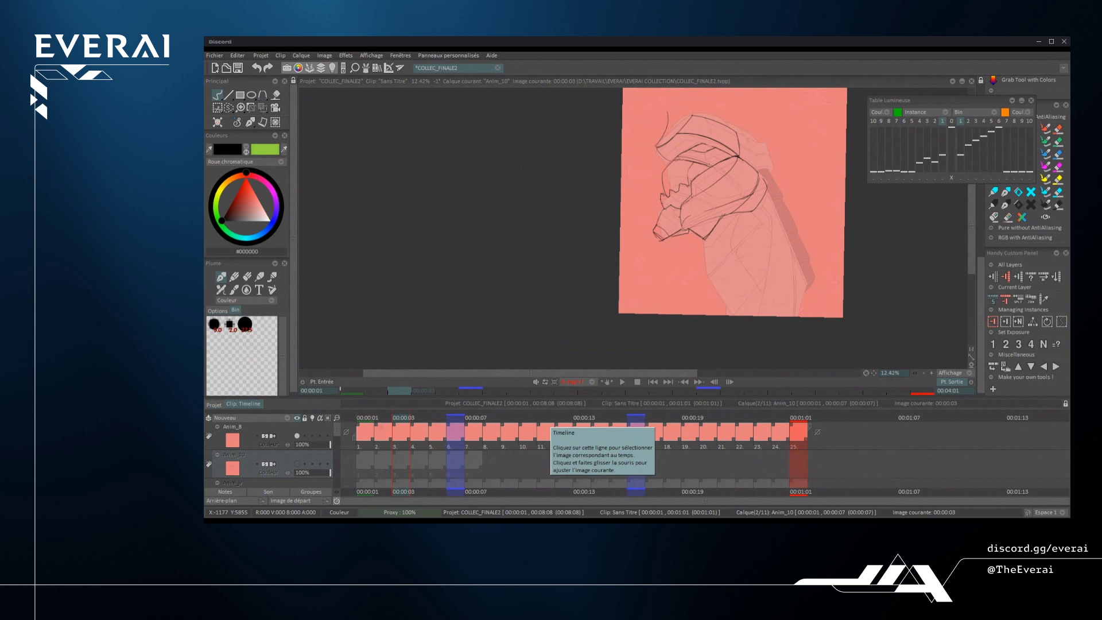
left_click_drag(751, 164, 748, 179)
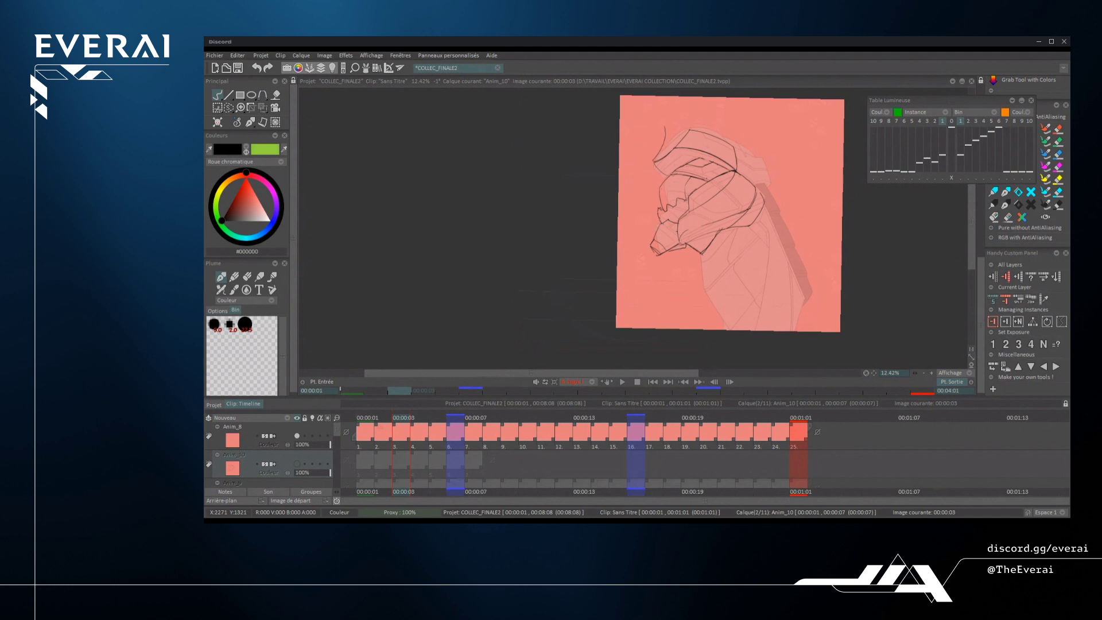
scroll(731, 172, "up", 1)
scroll(749, 283, "up", 2)
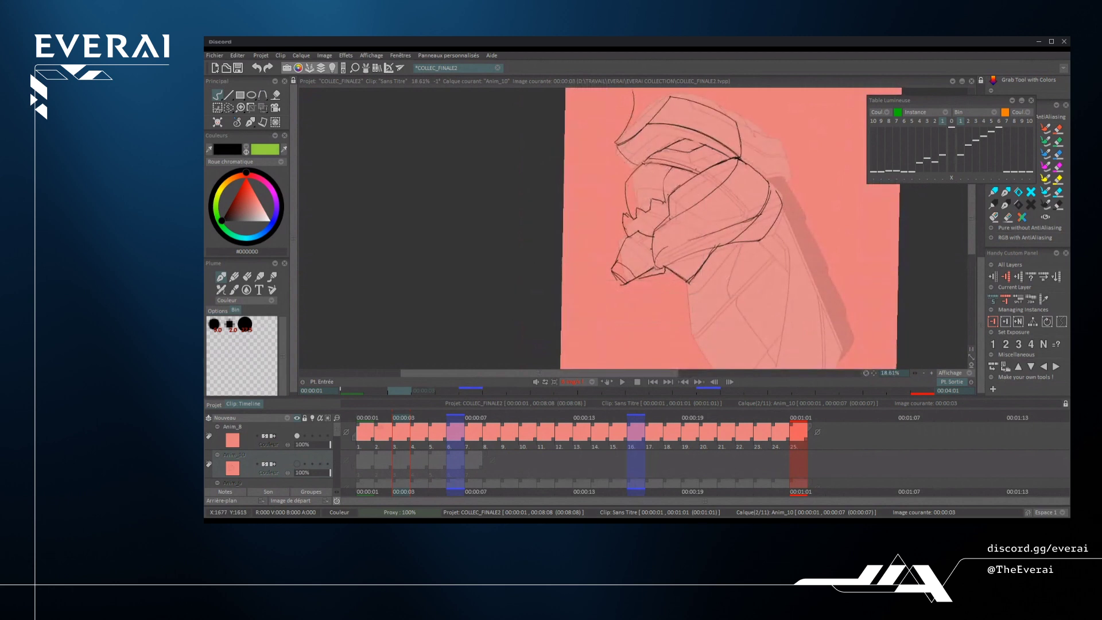
scroll(729, 201, "up", 3)
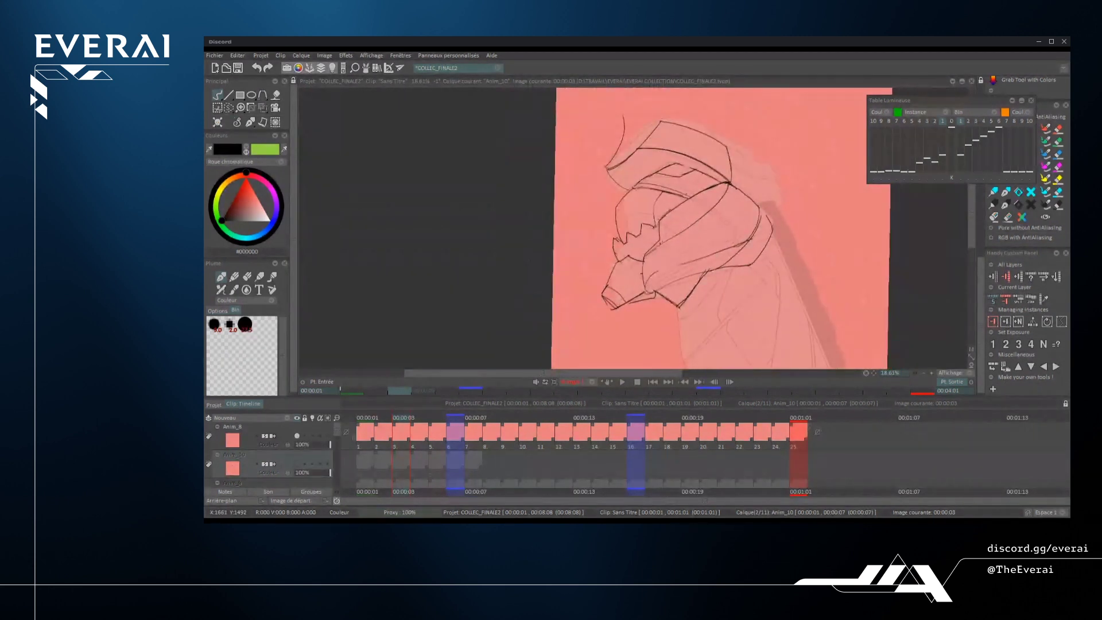
key("e")
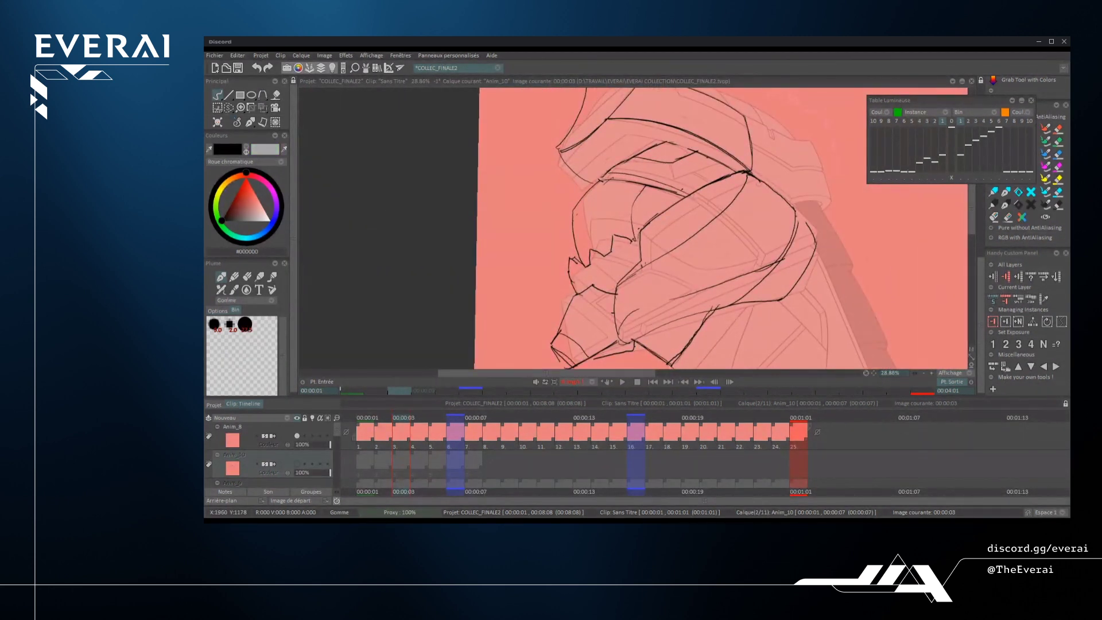
left_click_drag(728, 177, 745, 170)
scroll(681, 208, "up", 2)
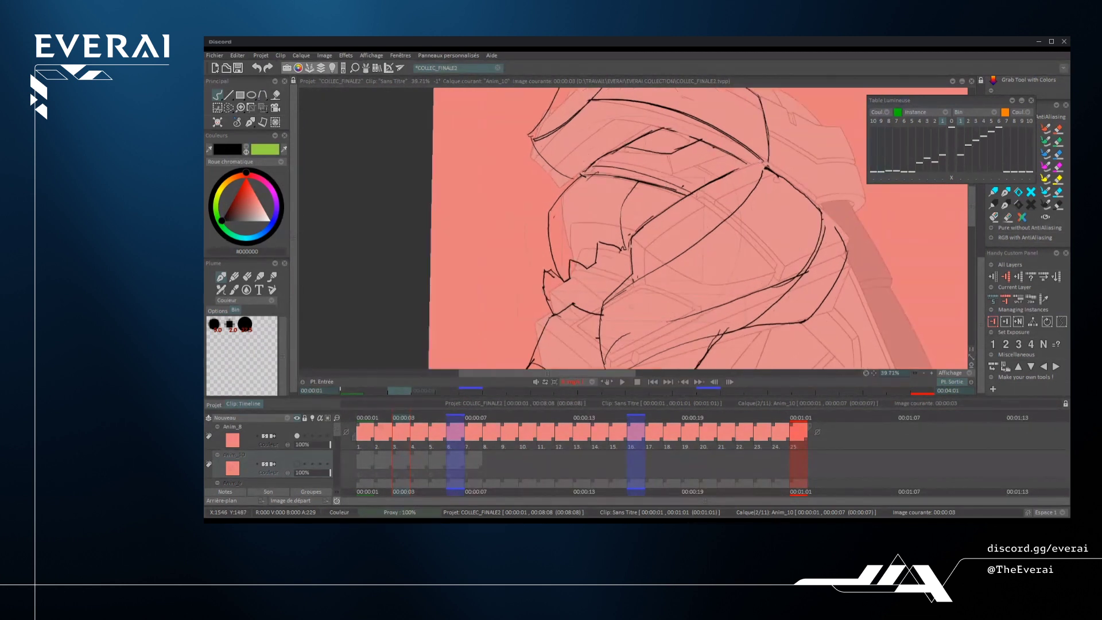
- Save the project with the current head line drawing
scroll(764, 195, "down", 4)
scroll(760, 208, "up", 2)
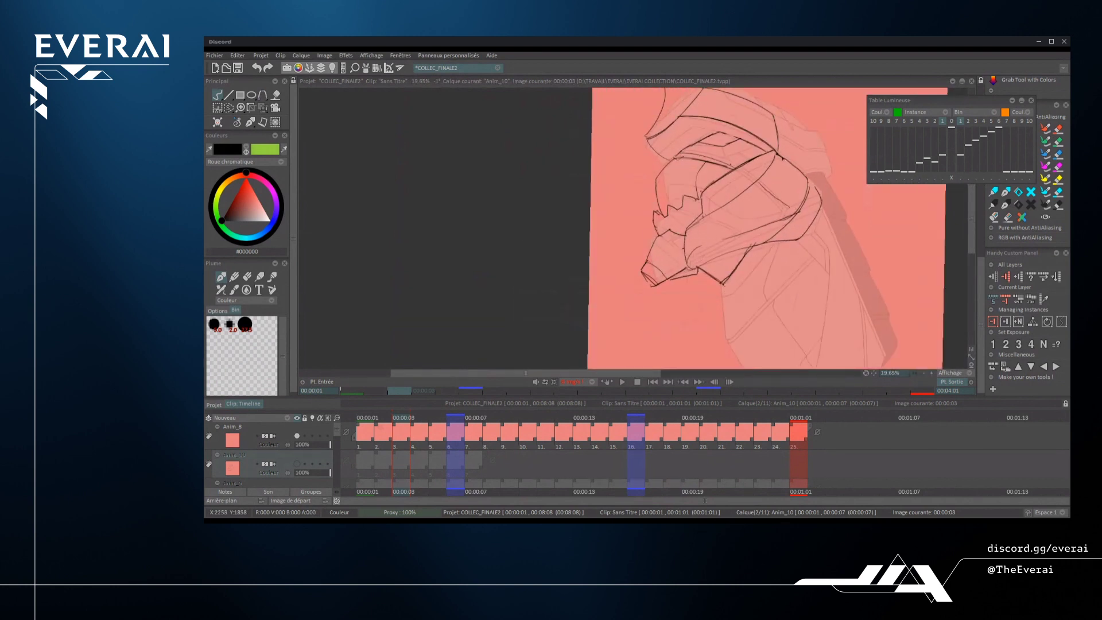
left_click_drag(775, 198, 773, 275)
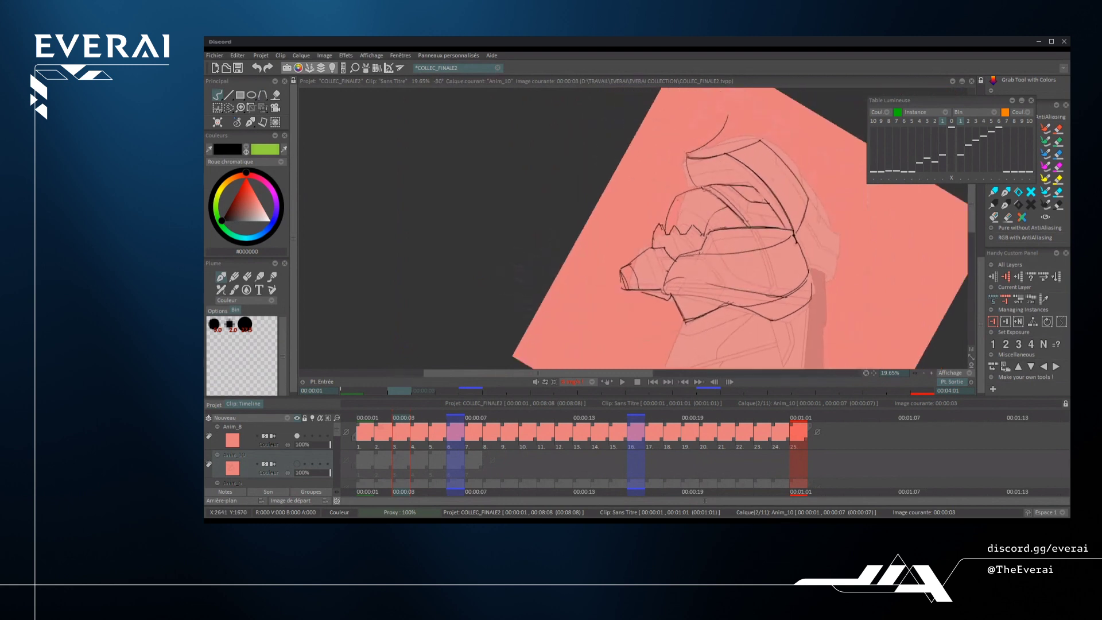
key("ctrl+s")
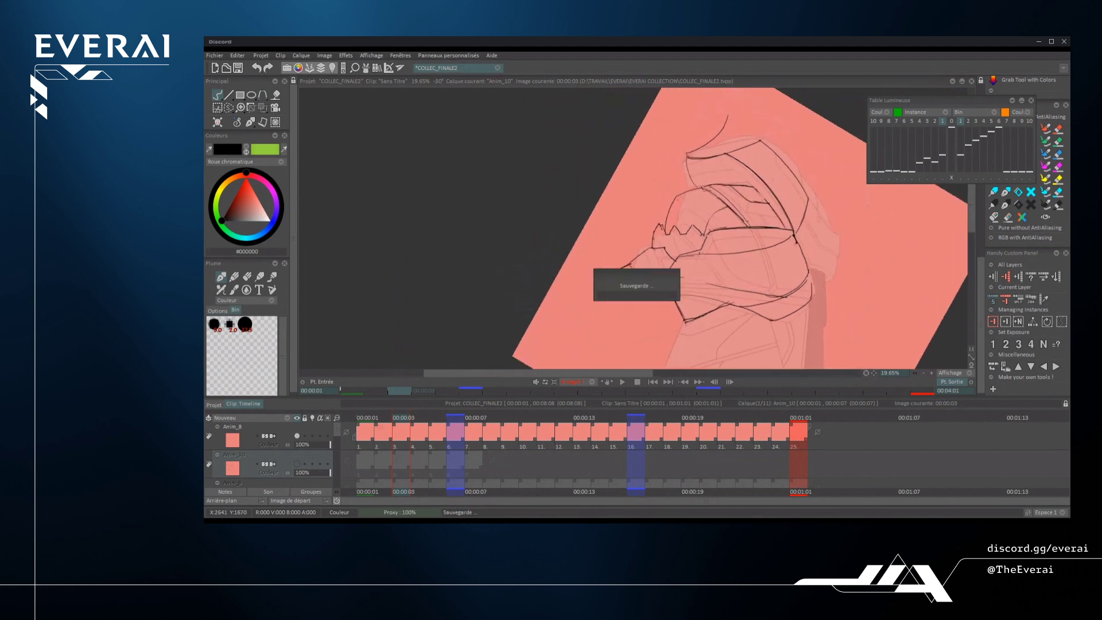
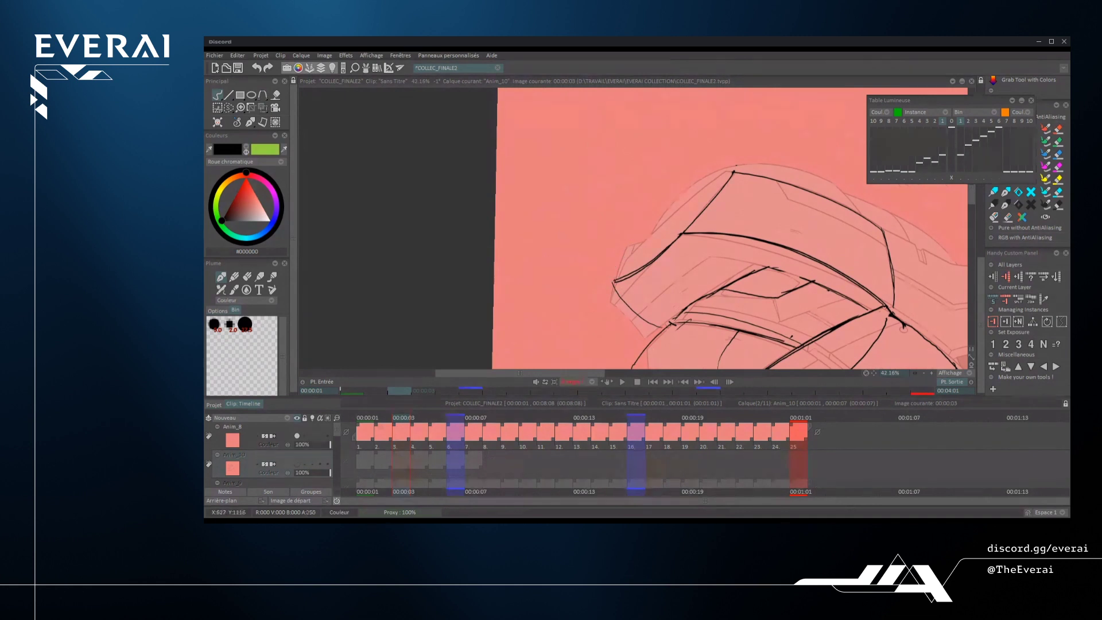
- Sketch a tall curved horn and a short front horn rising from the hood brim, with a guide line across their tips
left_click_drag(759, 115, 720, 197)
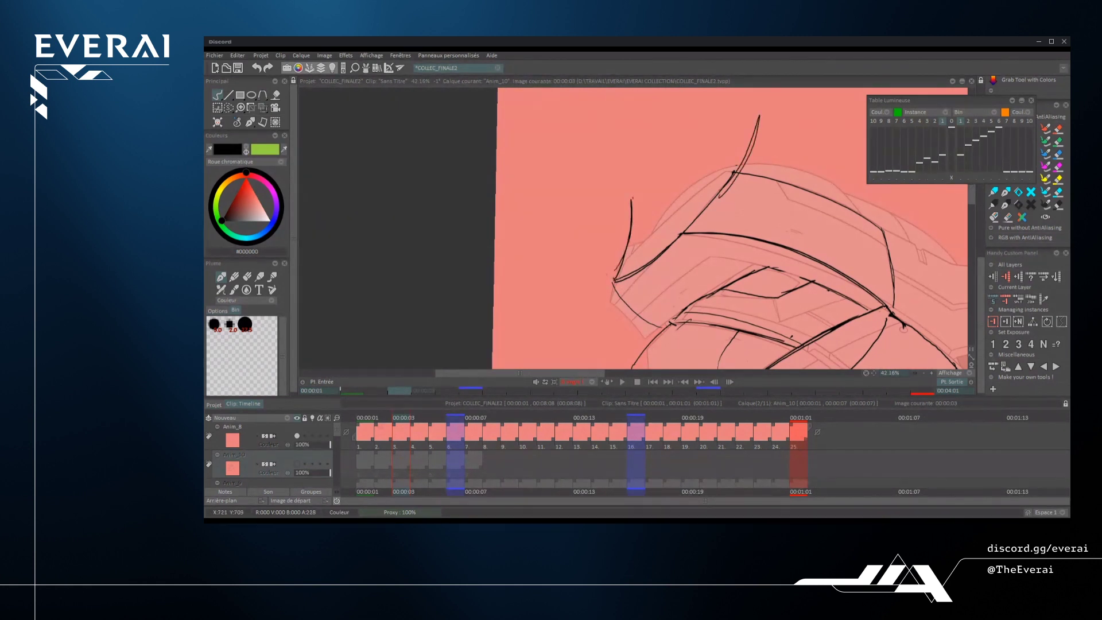
mouse_move(631, 200)
left_mouse_down()
mouse_move(653, 221)
mouse_move(745, 114)
mouse_move(735, 127)
left_mouse_up()
left_click_drag(774, 90, 749, 117)
scroll(632, 230, "down", 5)
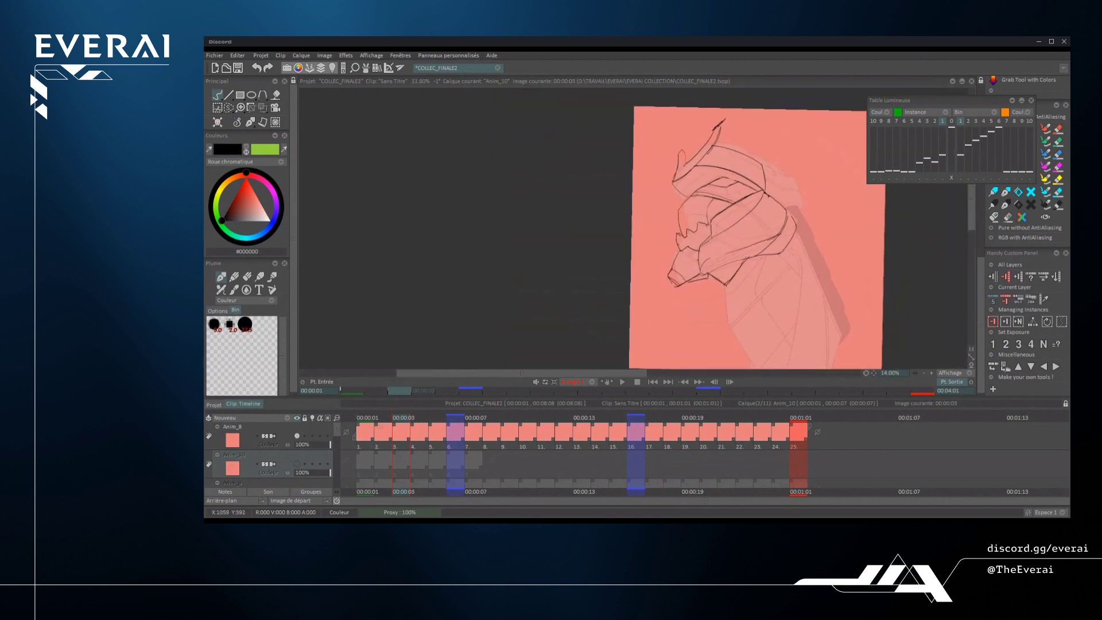
scroll(706, 132, "up", 3)
left_click_drag(628, 203, 757, 101)
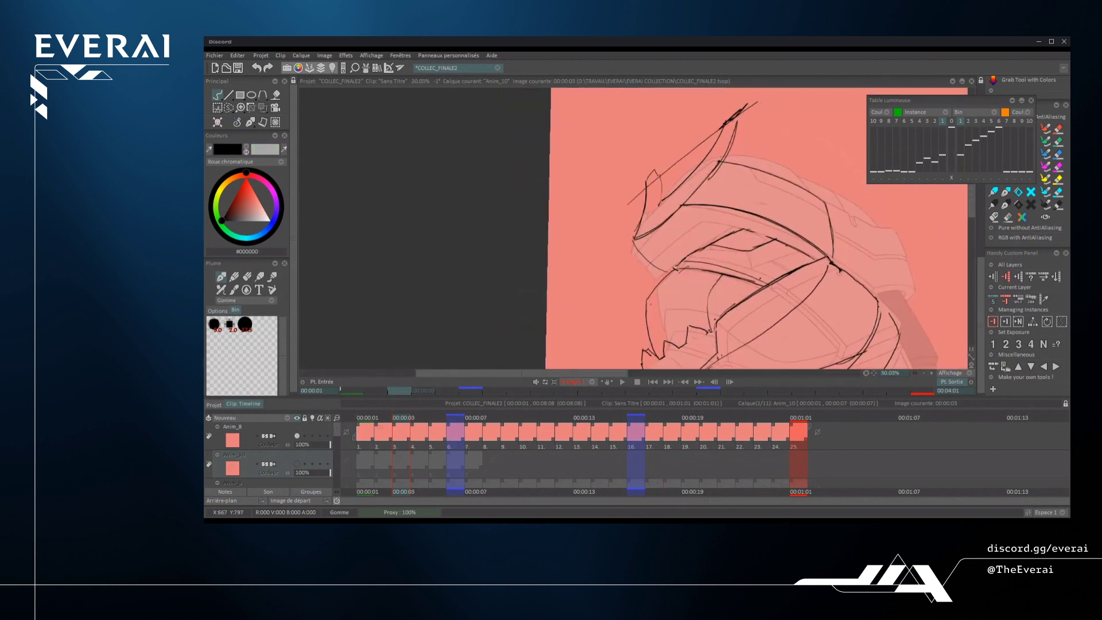
- Erase the guide line between the horn tips and the overlapping strokes along the horns' inner and rear edges
left_click_drag(660, 179, 648, 175)
left_click_drag(669, 246, 699, 224)
left_click_drag(680, 161, 711, 135)
mouse_move(753, 105)
left_mouse_down()
mouse_move(732, 122)
mouse_move(719, 166)
left_mouse_up()
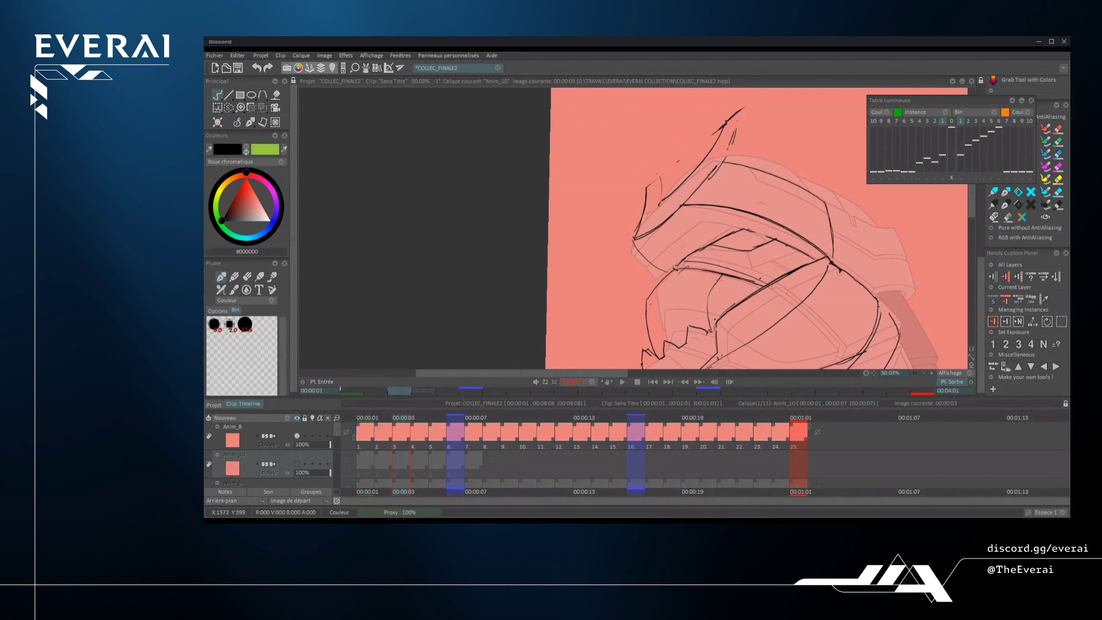
- Redraw the tall horn's rear edge as one curve from its tip down to the hood brim
left_click_drag(763, 136, 694, 202)
left_click_drag(735, 133, 692, 206)
key("ctrl+z")
left_click_drag(733, 135, 703, 190)
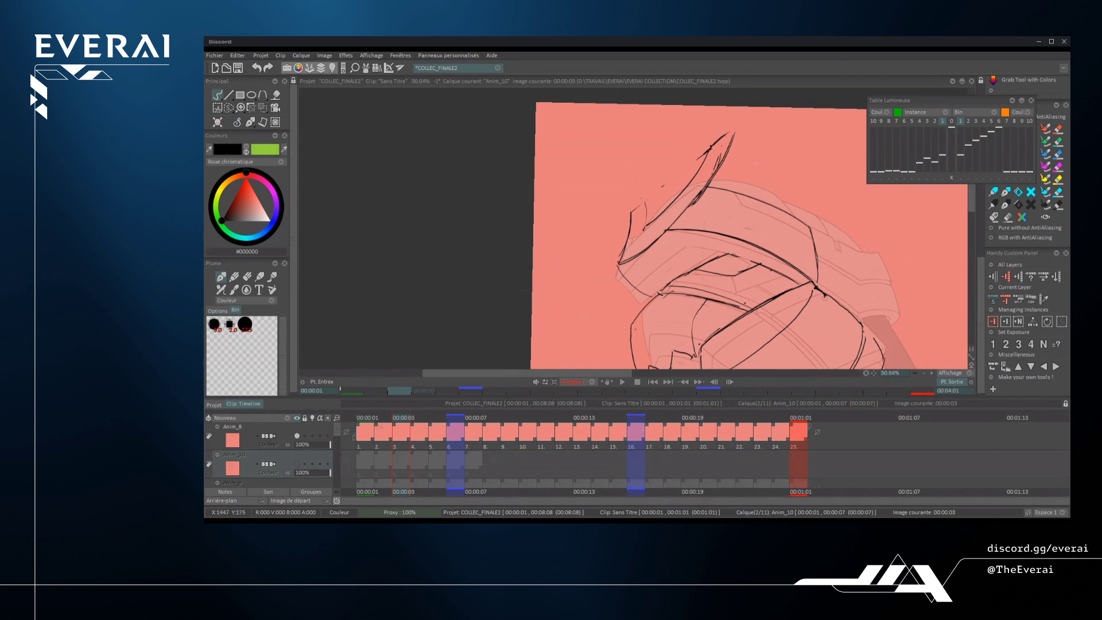
- Rework the tall horn's pointed tip and erase the doubled strokes along its rear edge
scroll(734, 132, "up", 5)
mouse_move(735, 129)
left_mouse_down()
mouse_move(682, 165)
mouse_move(703, 145)
left_mouse_up()
scroll(723, 144, "down", 2)
left_click_drag(709, 193, 730, 149)
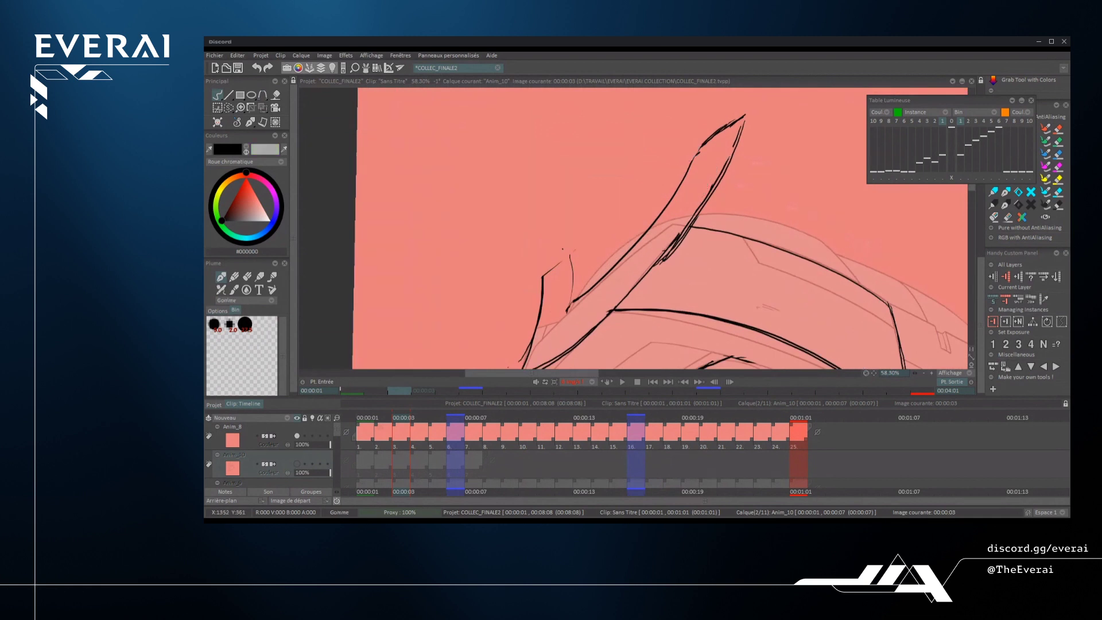
left_click_drag(663, 260, 733, 153)
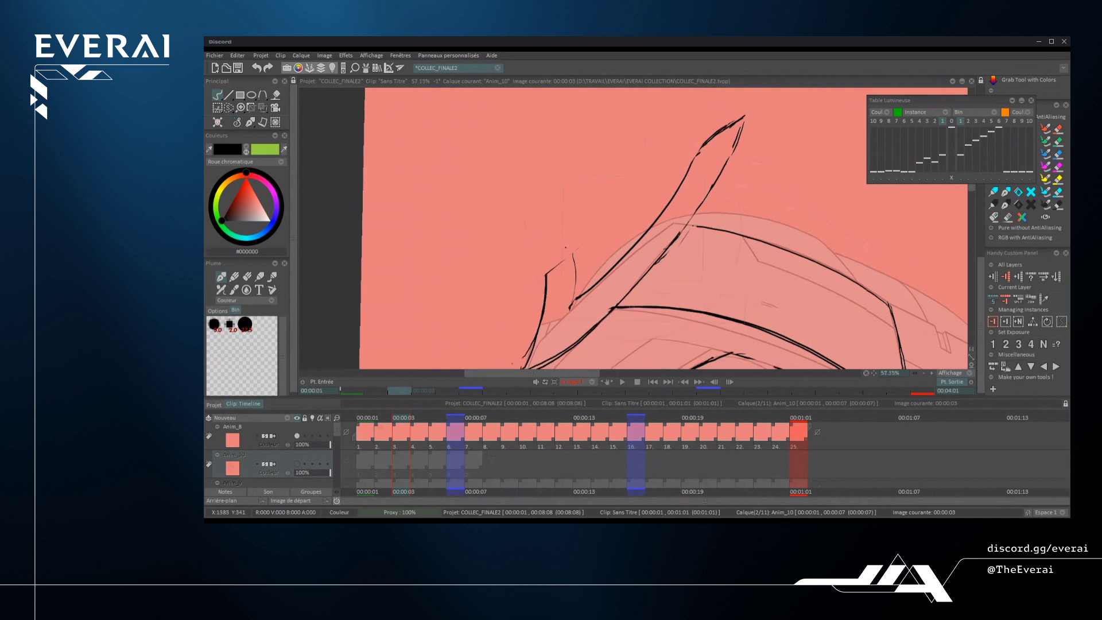
- Close the top of the short front horn with a slanted edge rising to its point
scroll(712, 171, "down", 5)
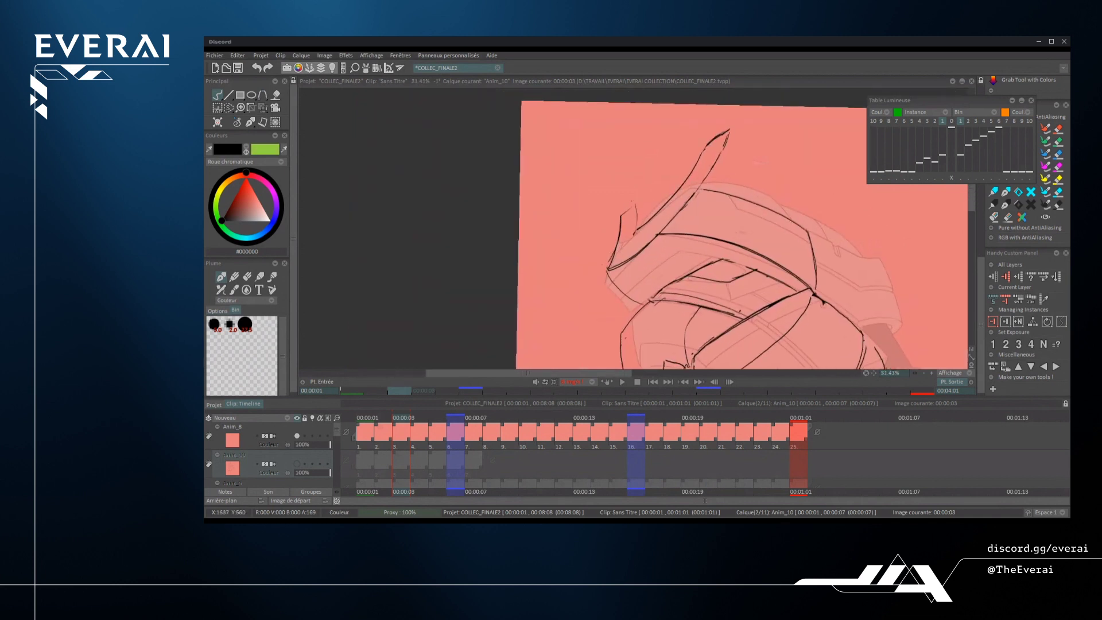
scroll(775, 247, "down", 2)
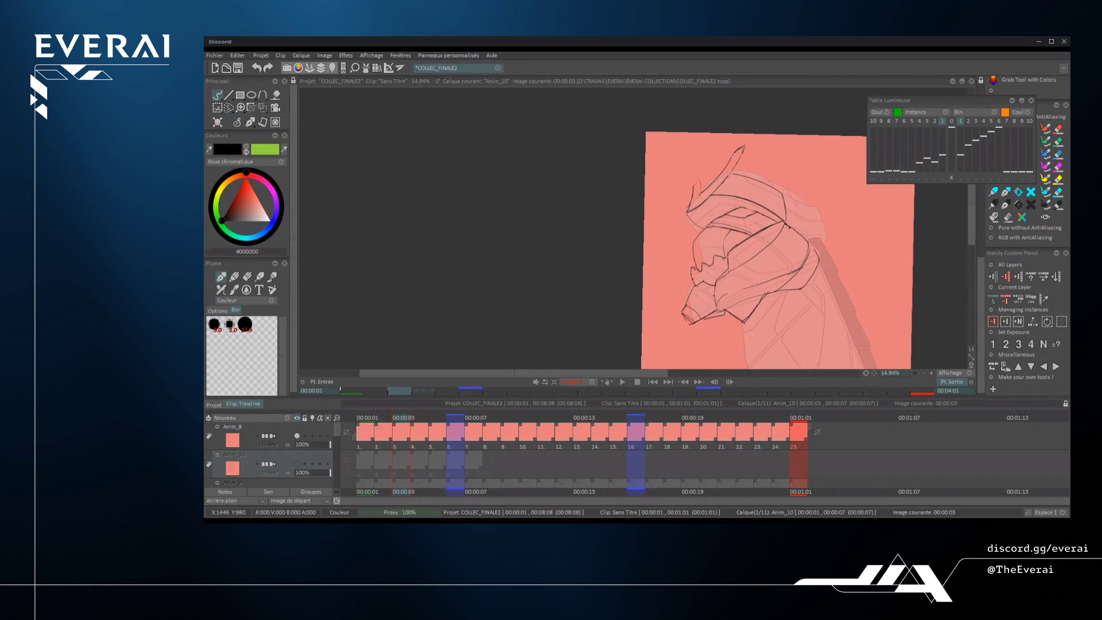
scroll(705, 201, "up", 5)
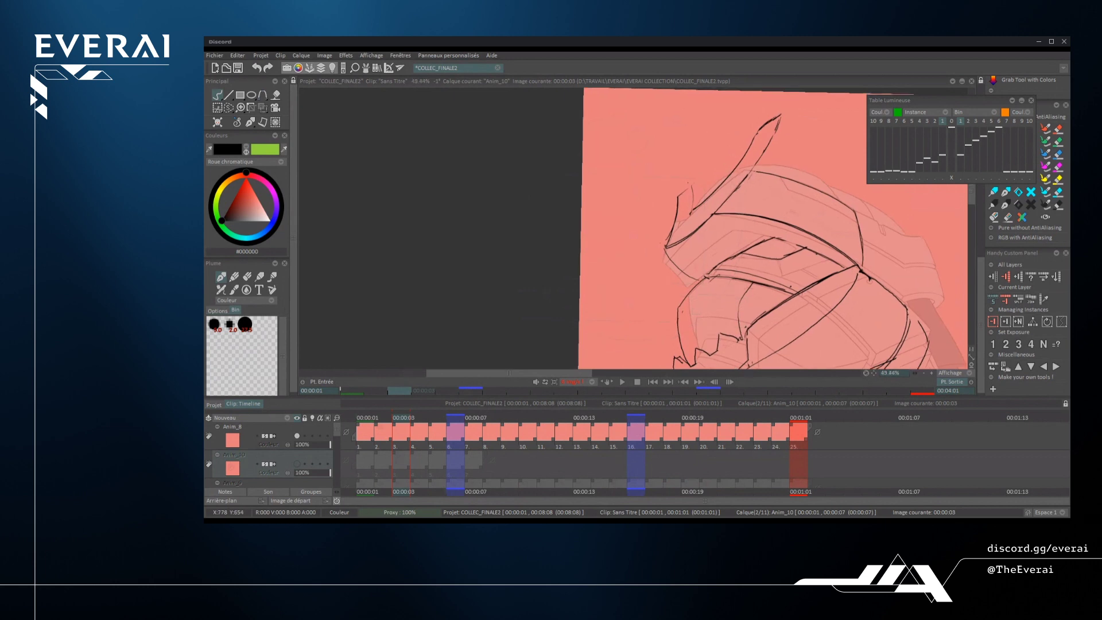
key("ctrl+z")
left_click_drag(668, 210, 698, 186)
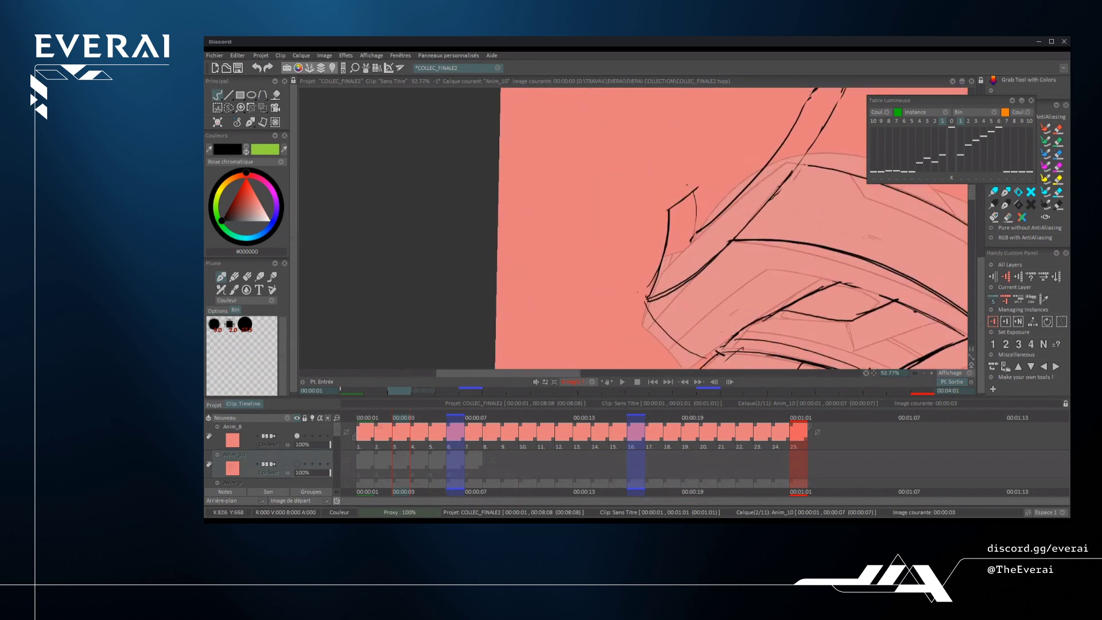
left_click_drag(689, 229, 597, 304)
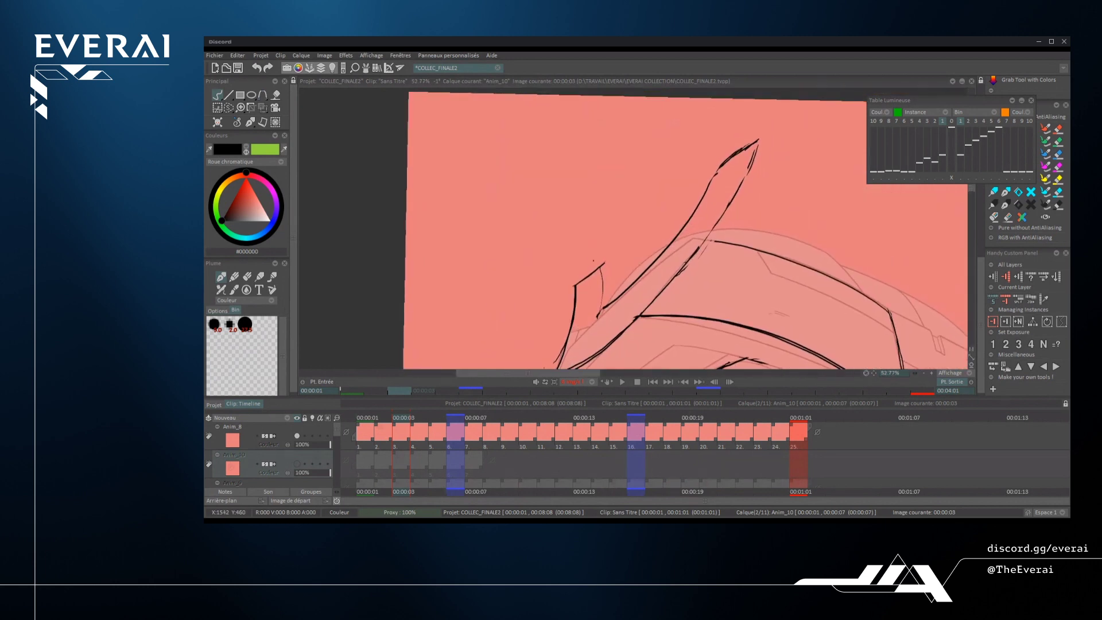
- Redraw the tall horn's upper front edge as a straight, angular bevel ending at the tip
left_click_drag(721, 167, 758, 138)
key("ctrl+z")
scroll(759, 139, "down", 3)
left_click_drag(759, 139, 766, 163)
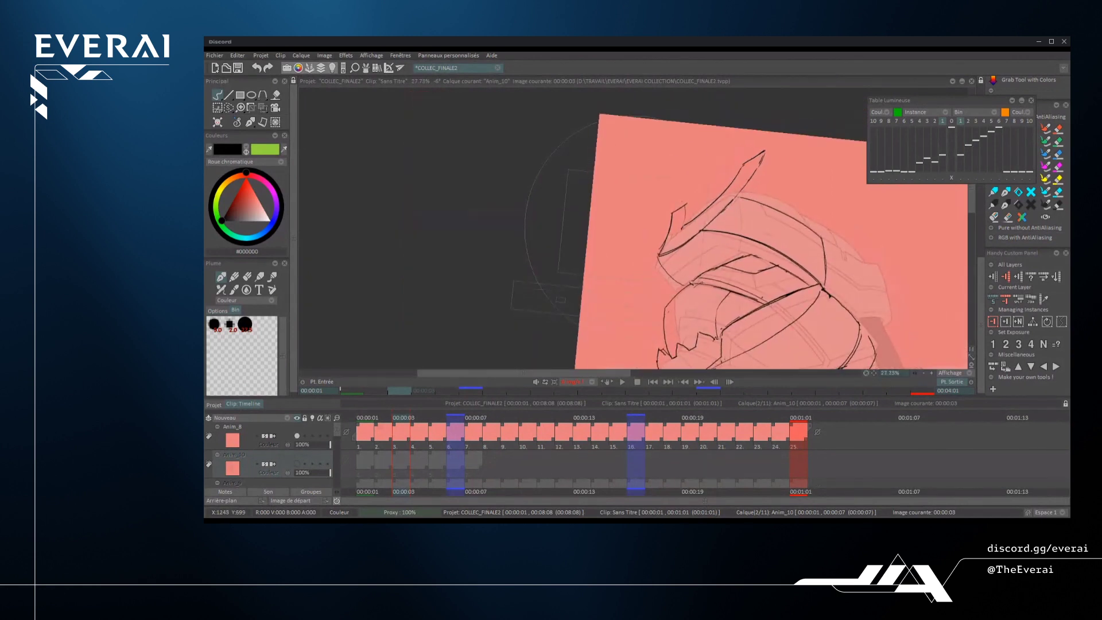
- Draw the tall horn's side face edge curving from the hood brim line up behind the rear edge
scroll(721, 236, "up", 2)
left_click_drag(714, 243, 768, 202)
key("ctrl+z")
left_click_drag(716, 242, 775, 189)
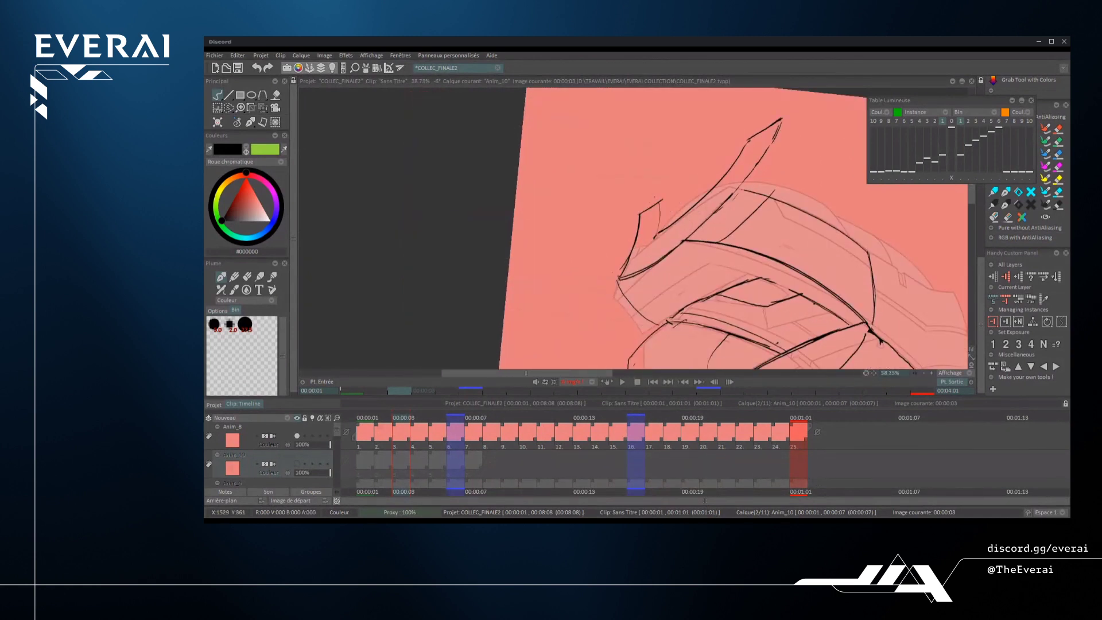
key("ctrl+z")
left_click_drag(706, 241, 773, 181)
key("ctrl+z")
left_click_drag(715, 243, 795, 170)
- Draw the curved back edge from the tall horn's tip down to the end of its side face
left_click_drag(782, 119, 797, 167)
scroll(782, 119, "up", 2)
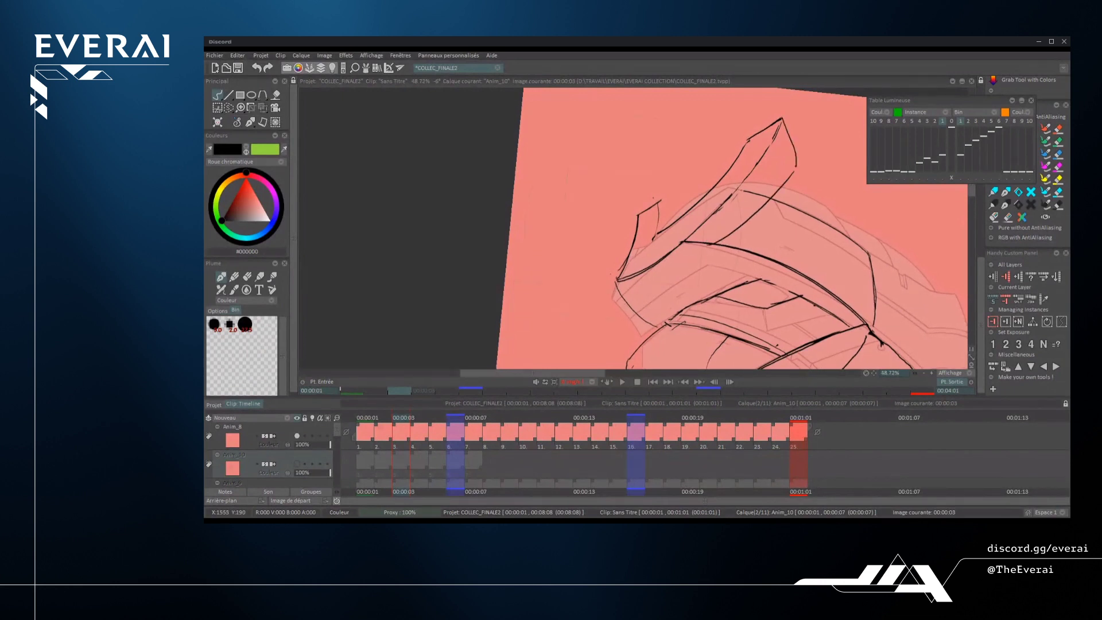
key("ctrl+z")
left_click_drag(777, 112, 798, 184)
key("ctrl+z")
left_click_drag(777, 116, 795, 183)
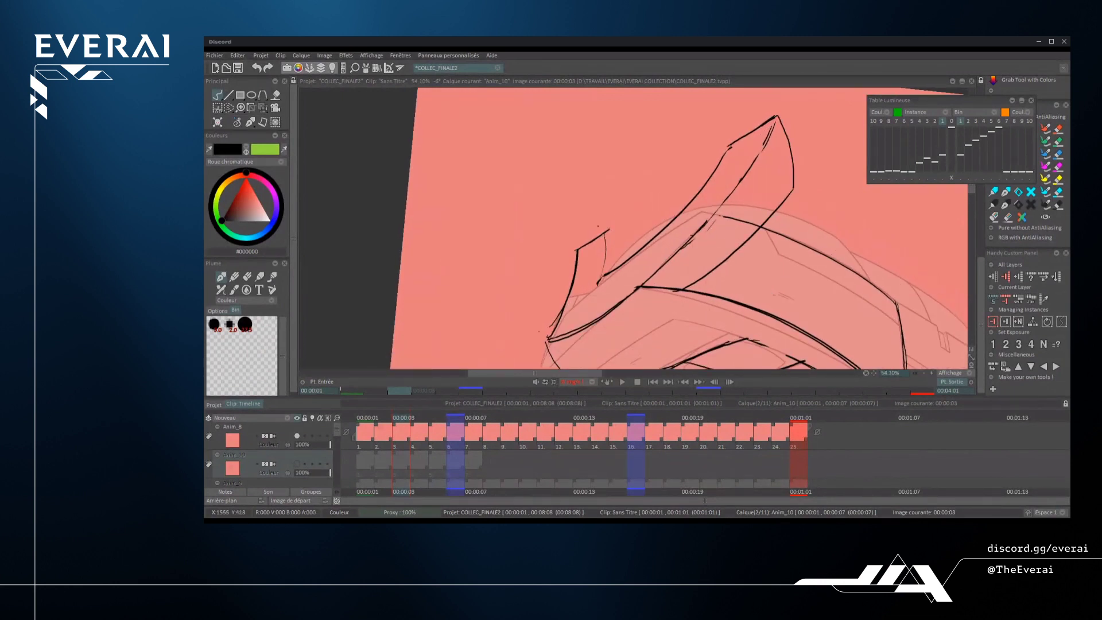
- Mirror the view and draw the short horn's second slanted edge from its point down to the tall horn
scroll(787, 149, "down", 4)
scroll(802, 142, "down", 1)
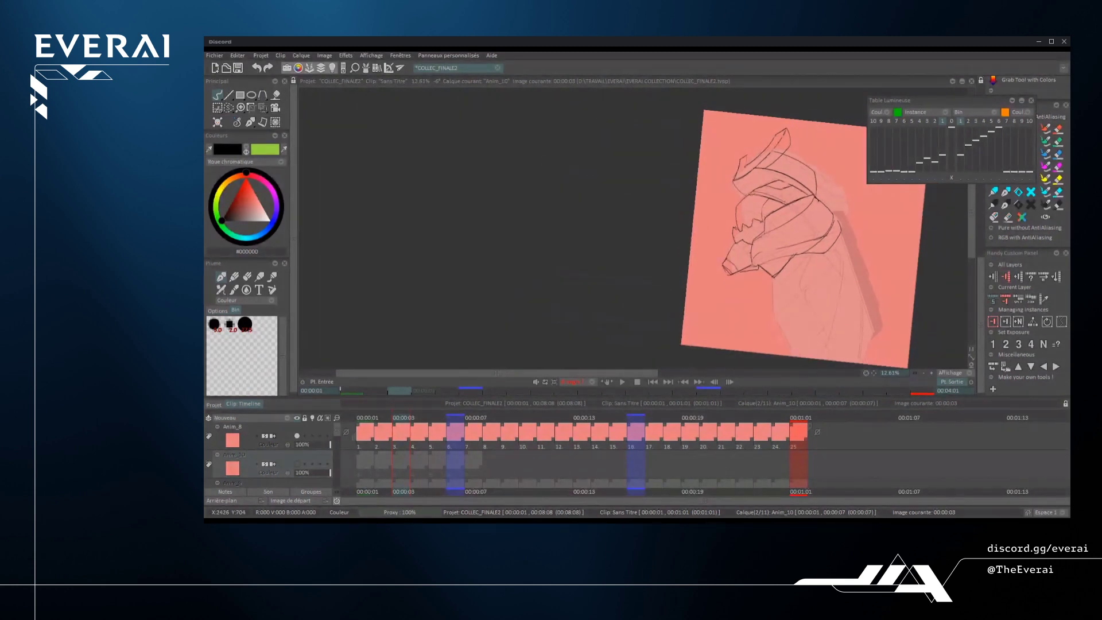
key("x")
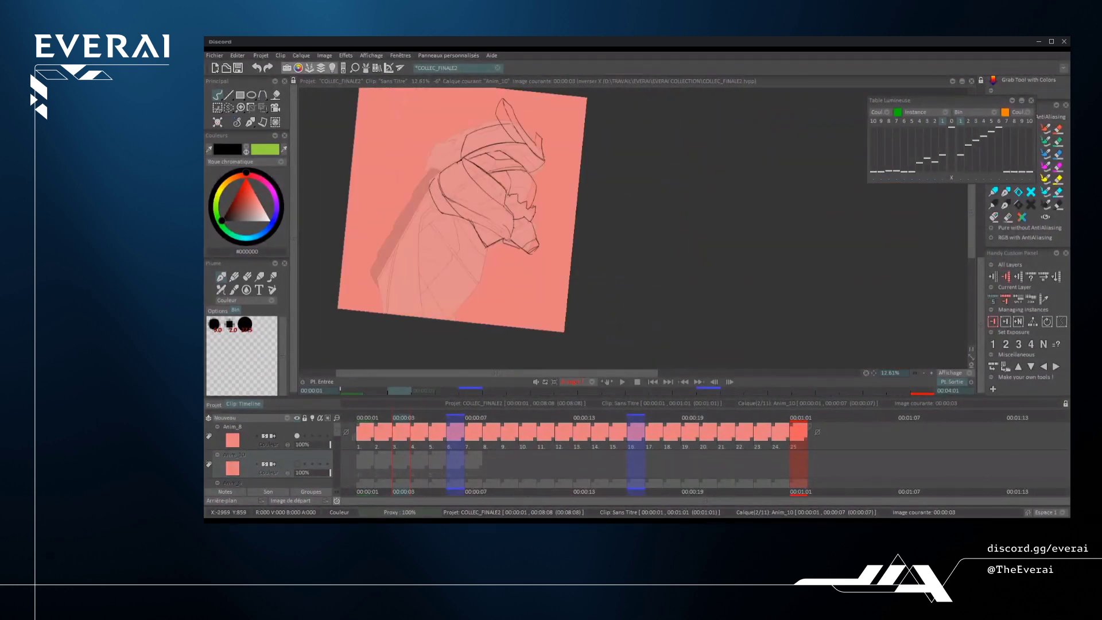
left_click_drag(528, 157, 747, 106)
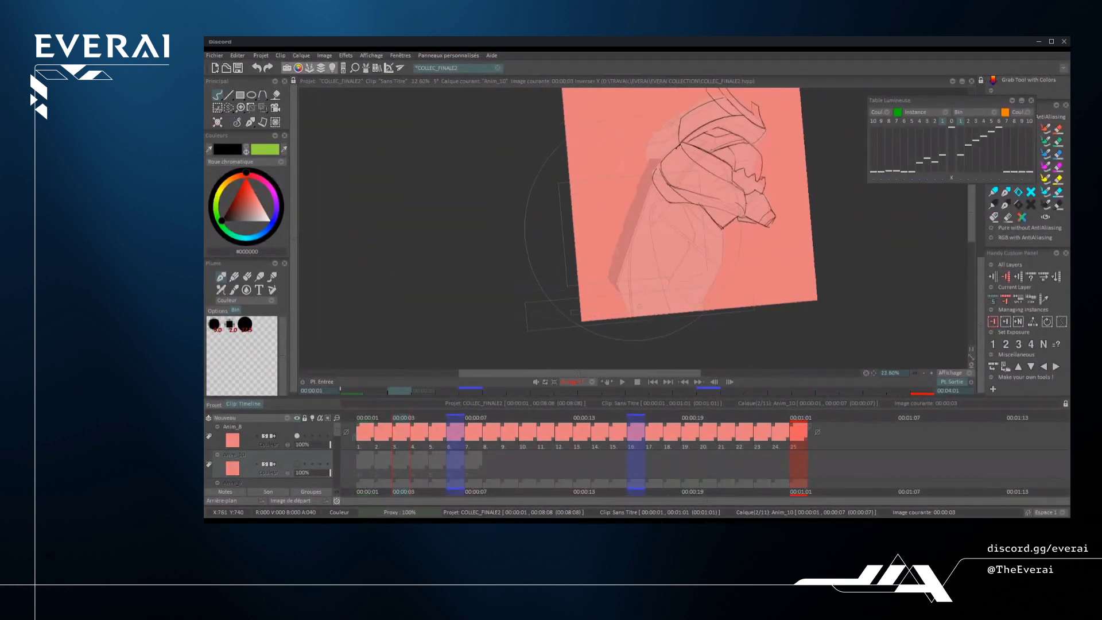
scroll(721, 142, "up", 4)
scroll(727, 167, "up", 5)
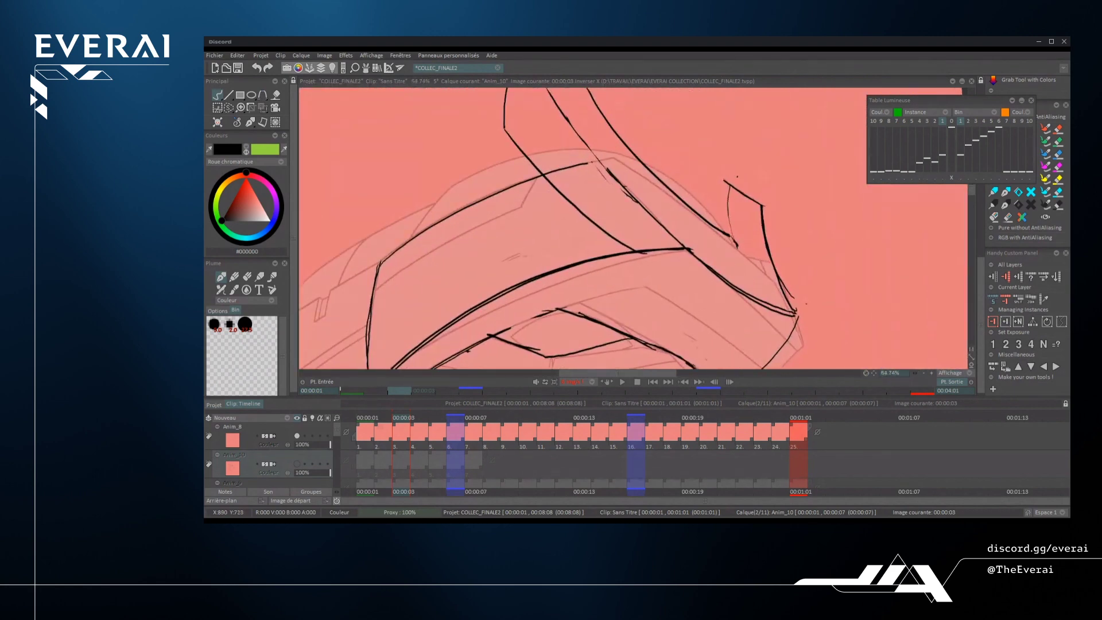
scroll(717, 190, "down", 6)
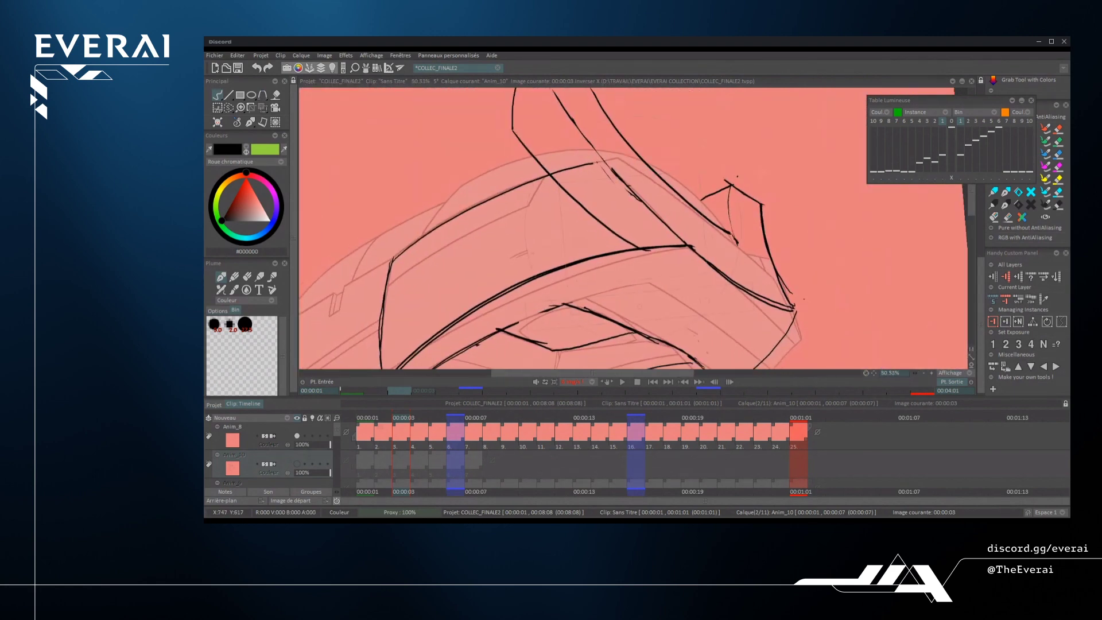
scroll(729, 166, "up", 7)
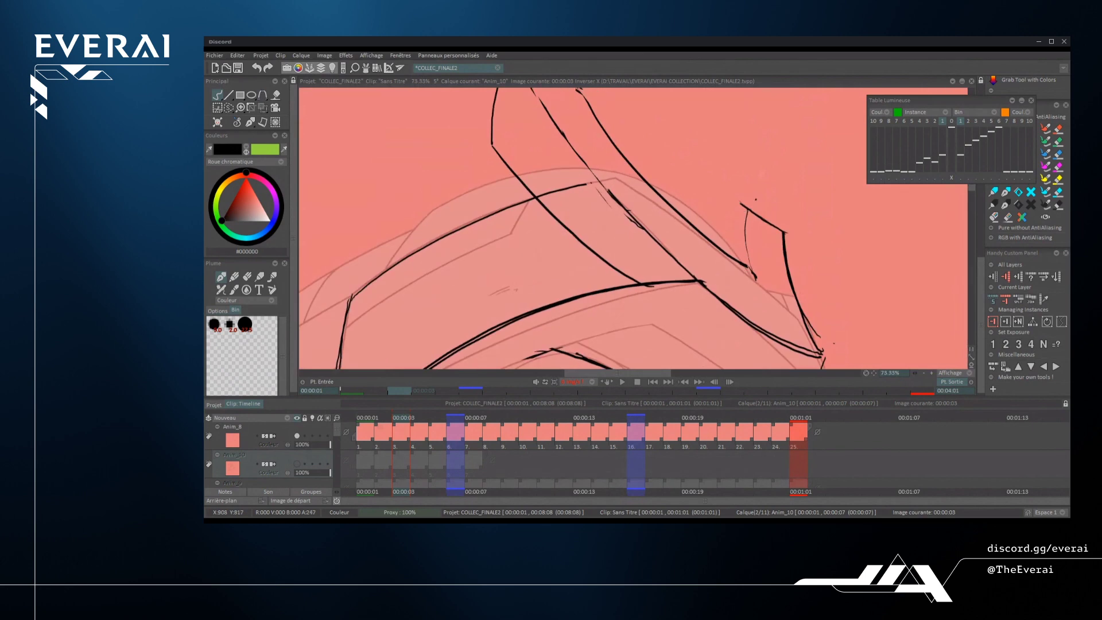
key("ctrl+z")
left_click_drag(745, 213, 717, 247)
scroll(631, 230, "down", 6)
scroll(631, 230, "up", 7)
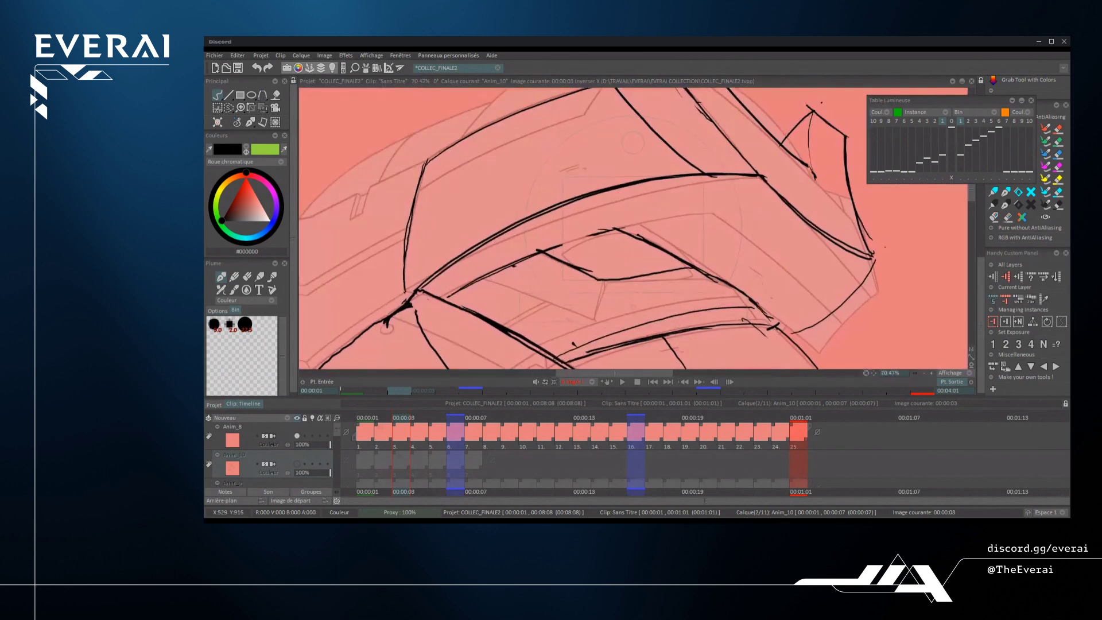
- Erase the stray mark beside the short horn's point and return to the unmirrored view
key("e")
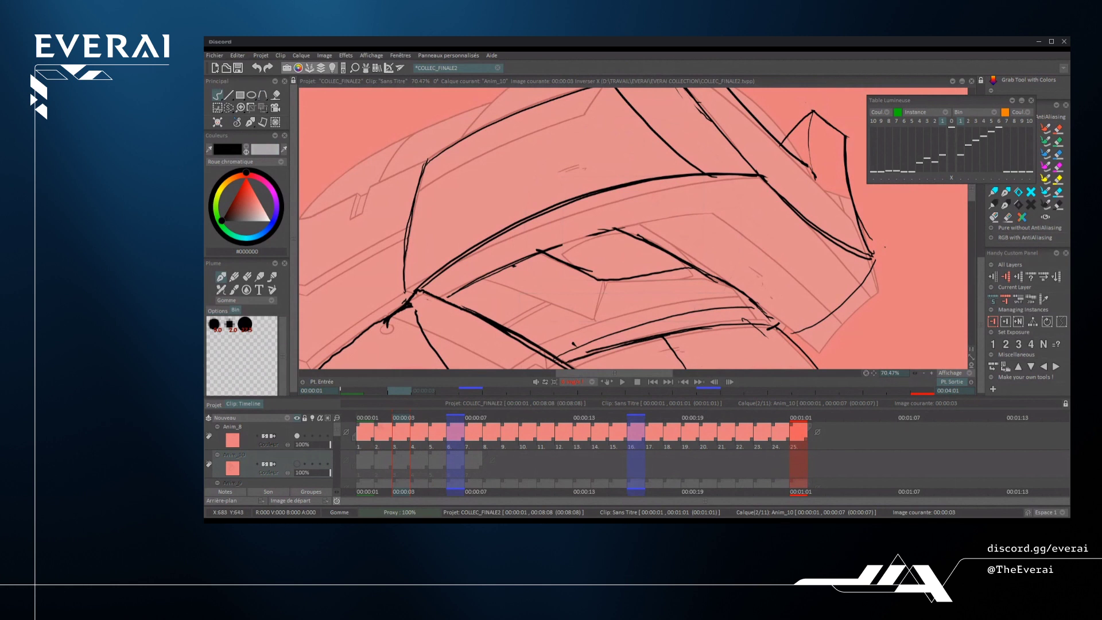
key("e")
scroll(652, 184, "down", 9)
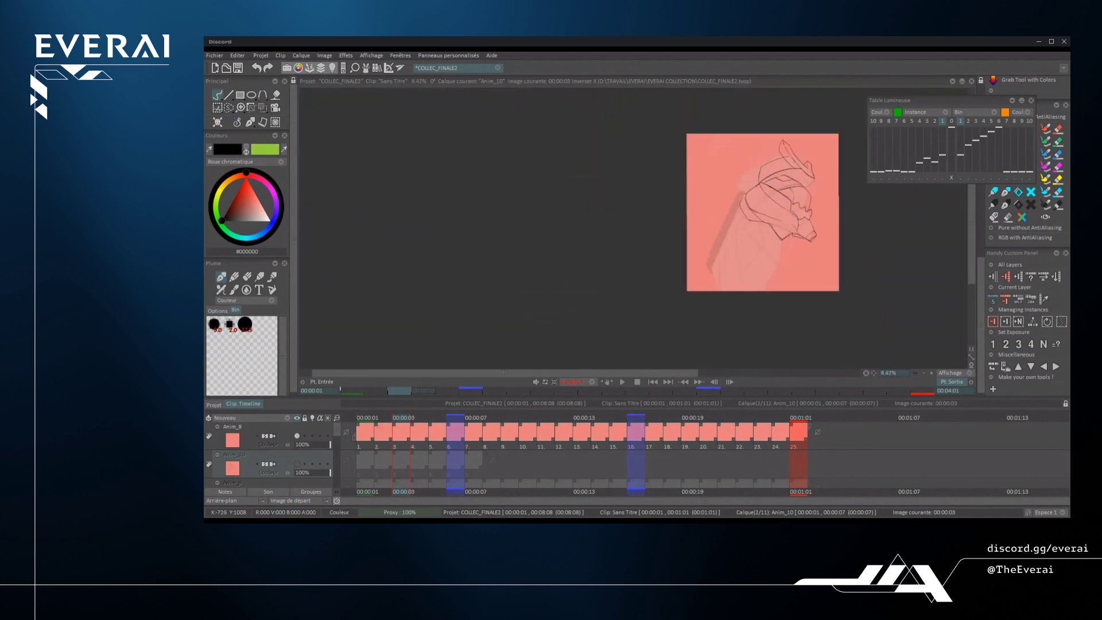
key("x")
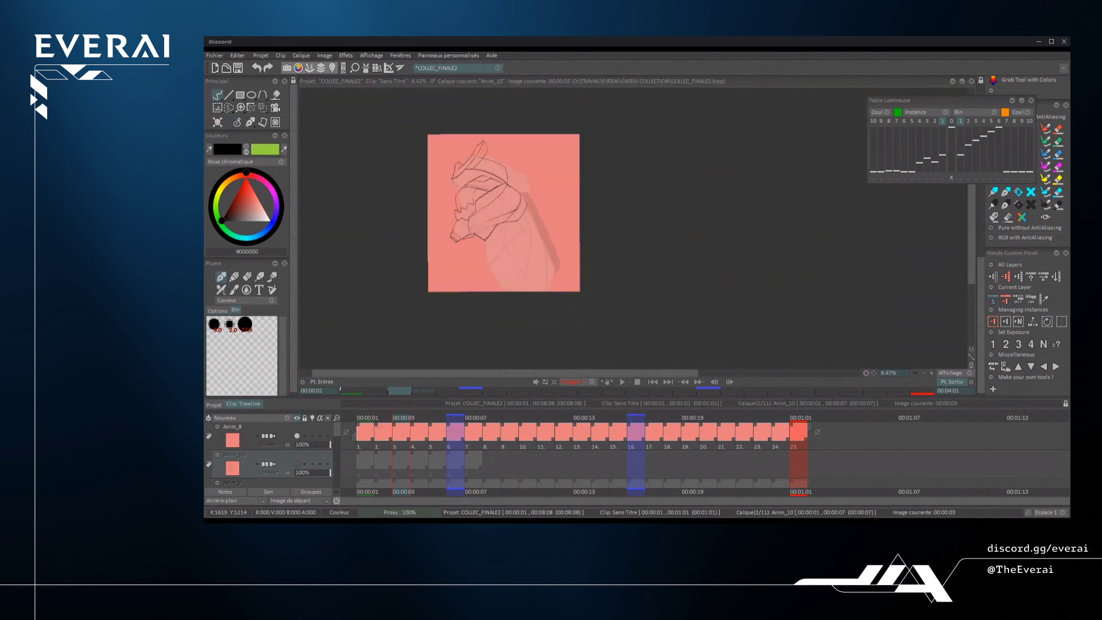
key("e")
scroll(517, 218, "up", 6)
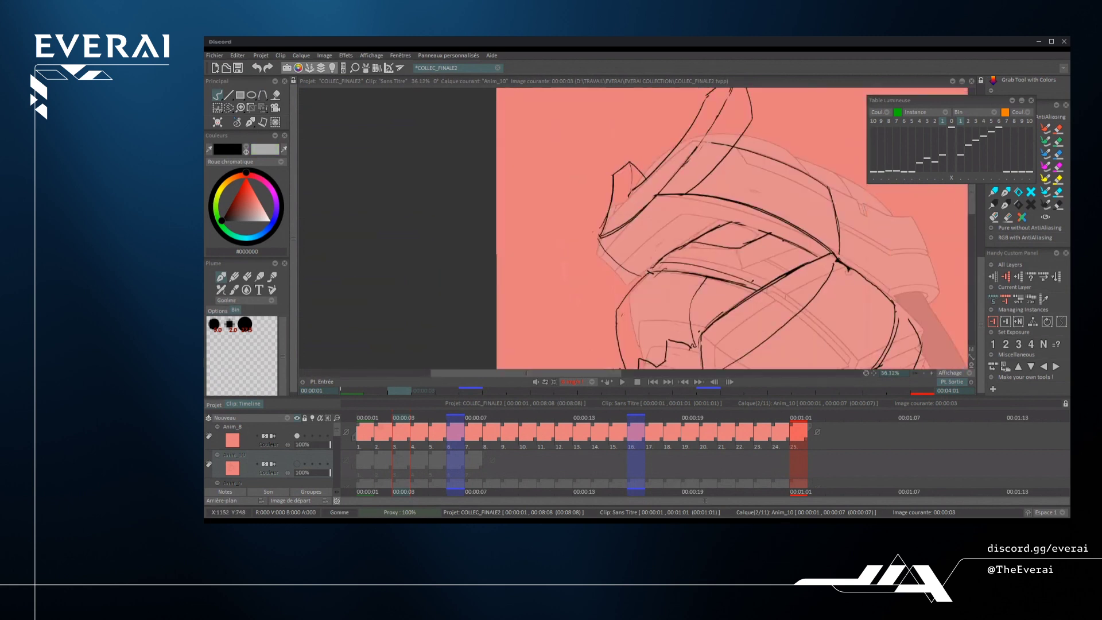
key("e")
scroll(648, 230, "down", 2)
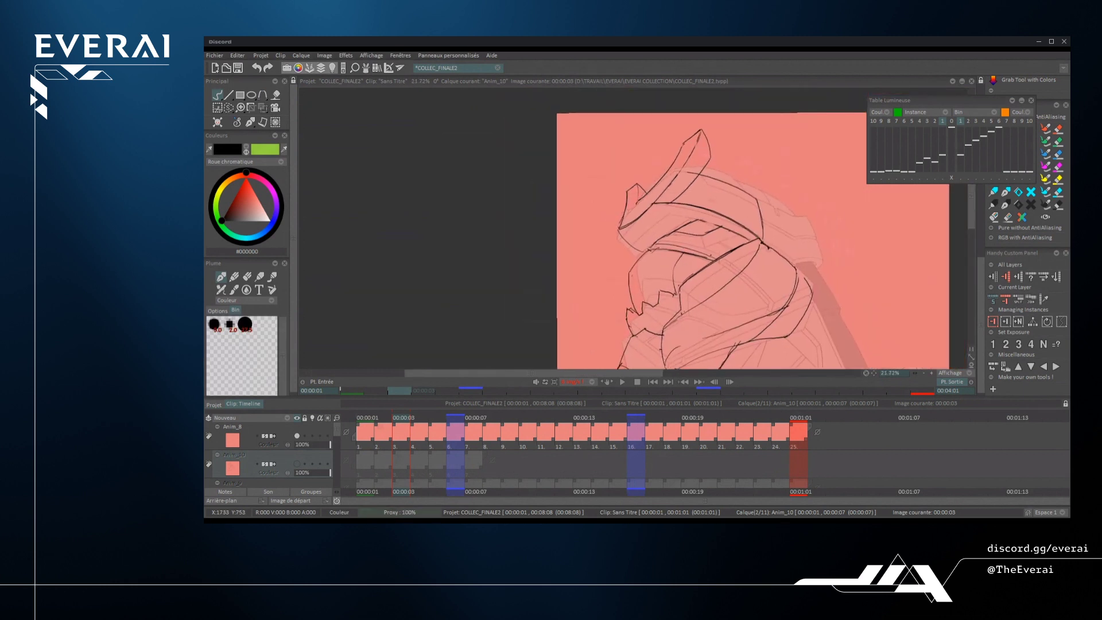
scroll(633, 229, "up", 2)
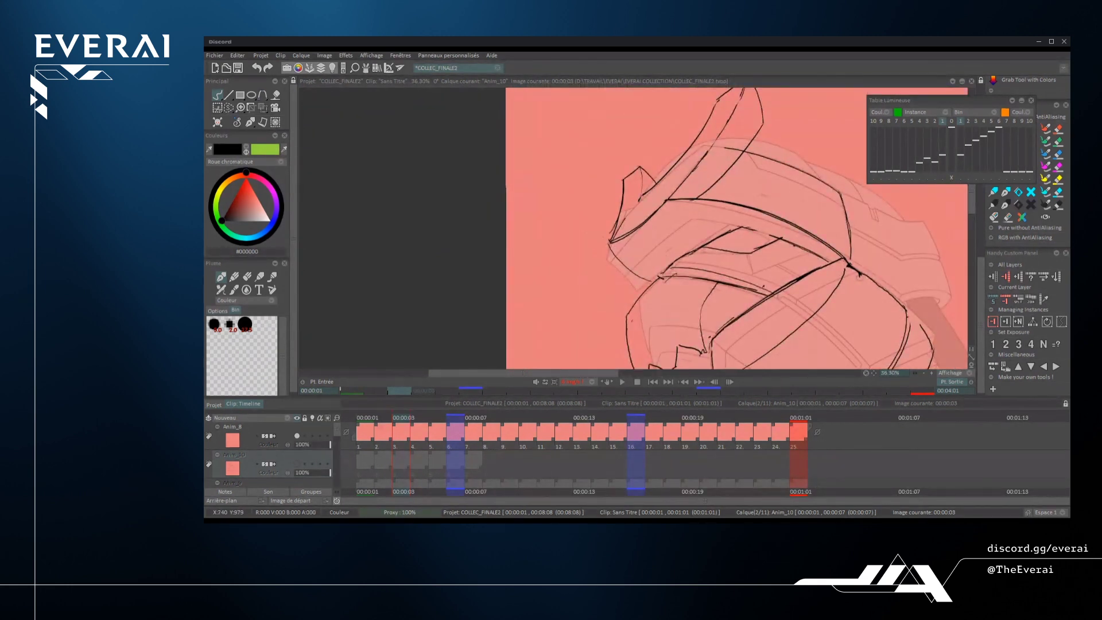
- Draw a short facet line across the tall horn's base, between its front edge and the hood brim
scroll(617, 225, "up", 2)
left_click_drag(687, 156, 652, 221)
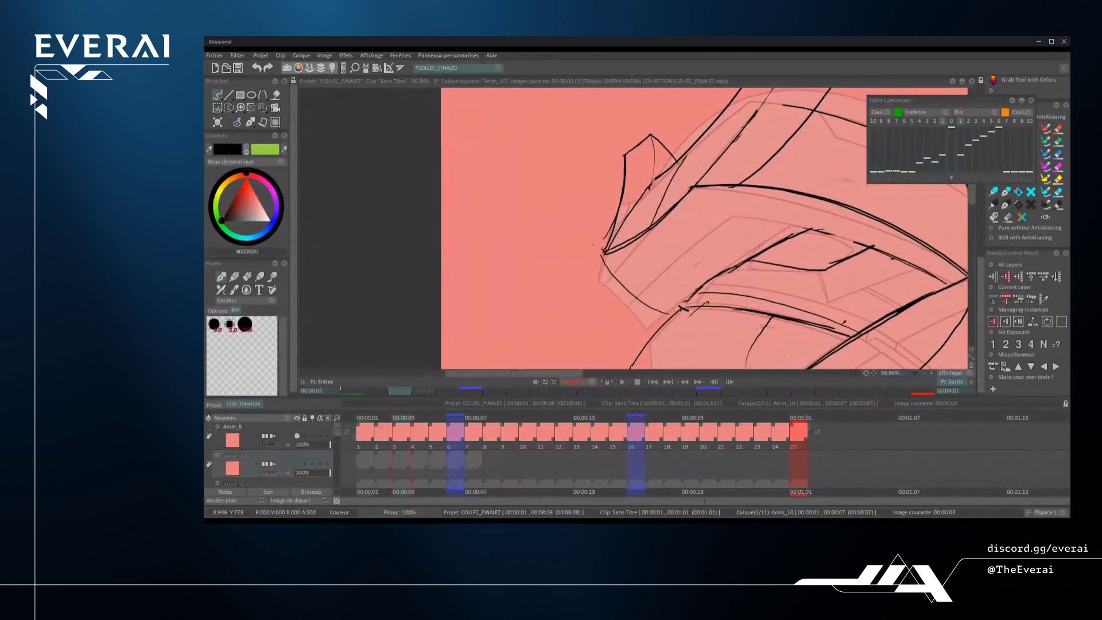
key("ctrl+z")
left_click_drag(688, 160, 655, 210)
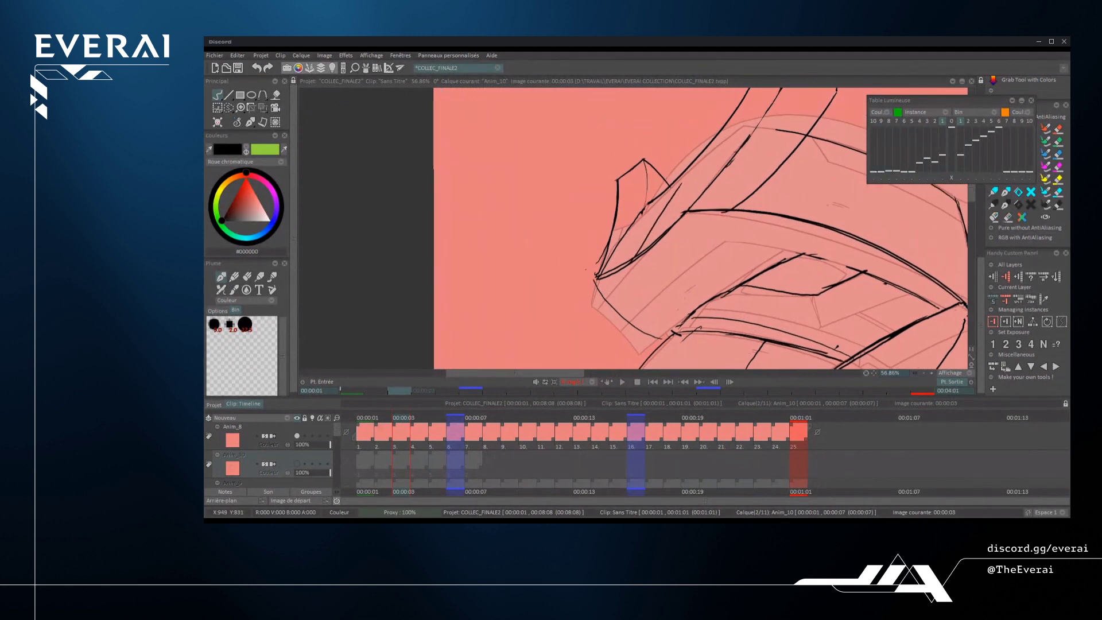
- Redraw the lower stretch of the tall horn's front edge, between the short horn's outer corner and the horns' shared base point
scroll(634, 229, "down", 4)
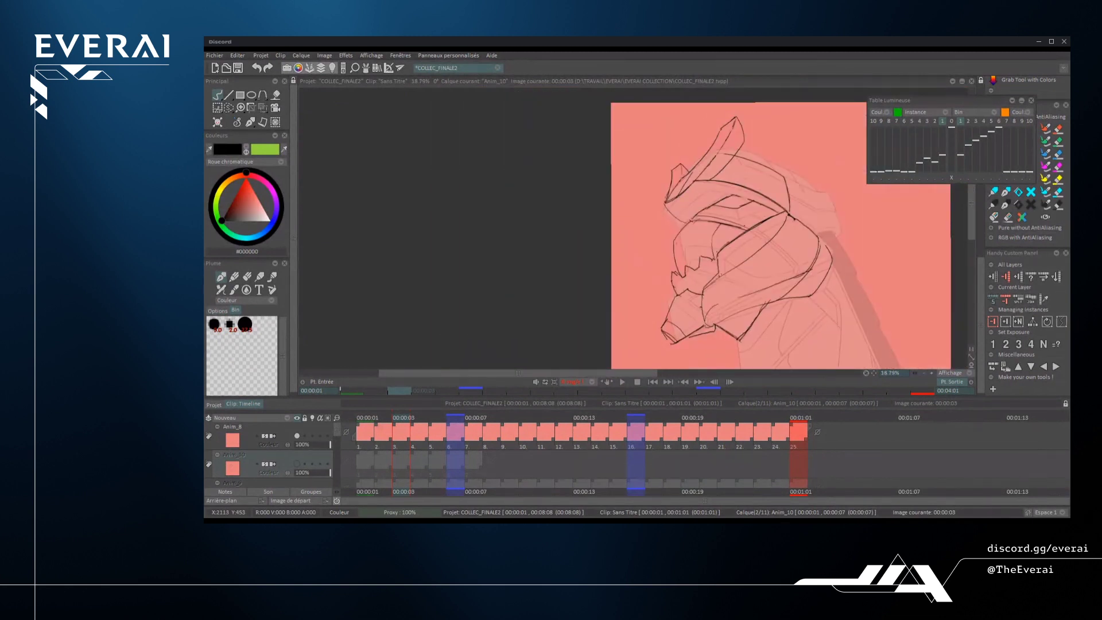
scroll(631, 230, "up", 3)
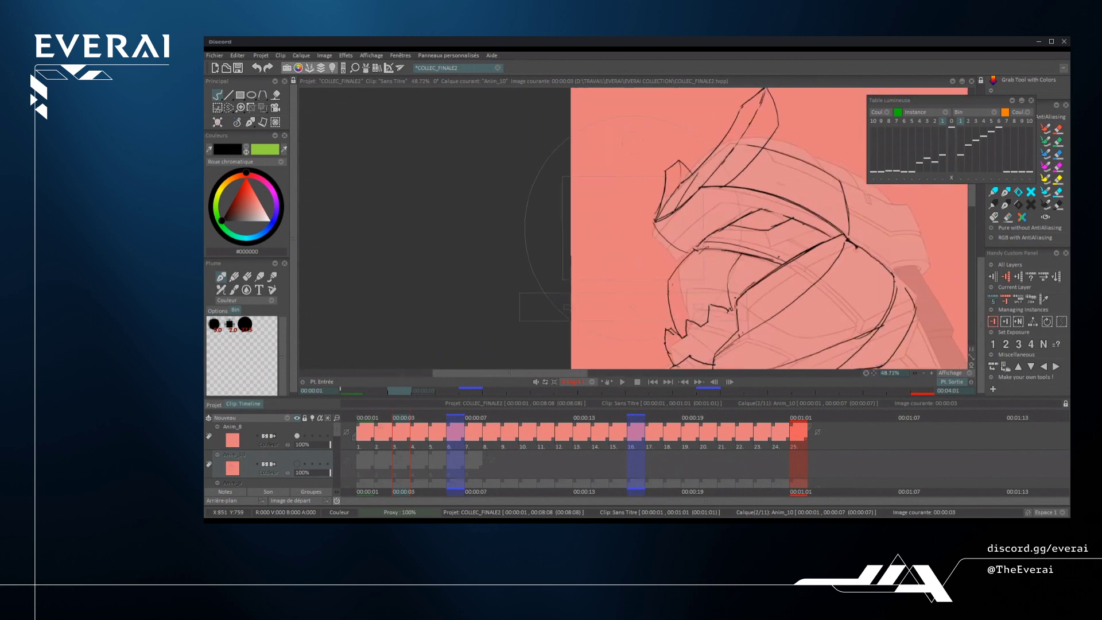
left_click_drag(728, 198, 722, 216)
key("ctrl+z")
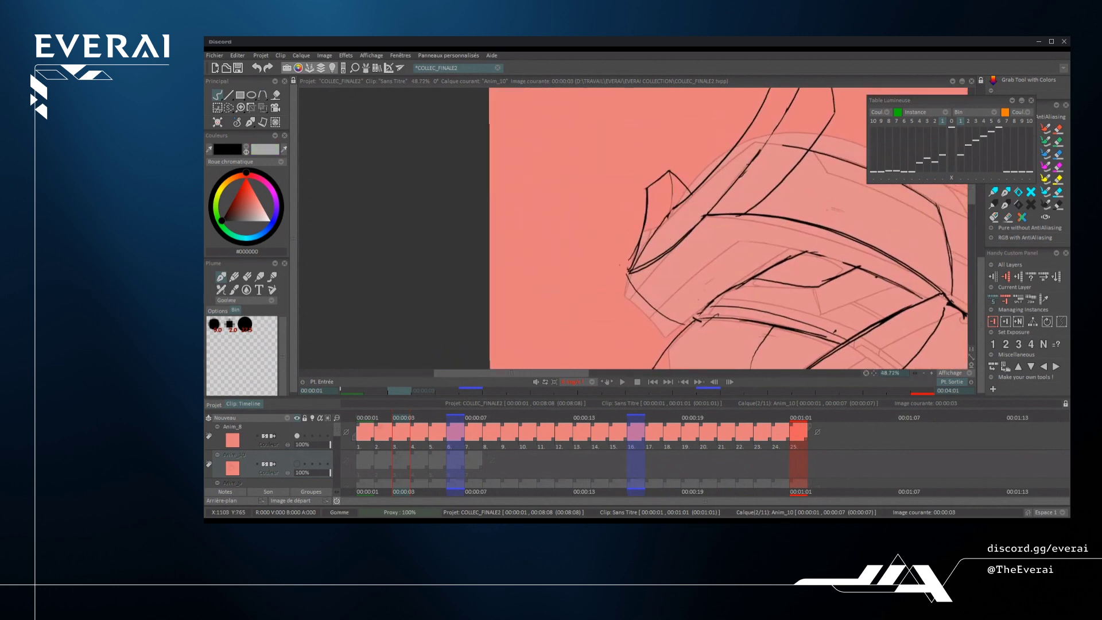
key("e")
left_click_drag(649, 261, 687, 201)
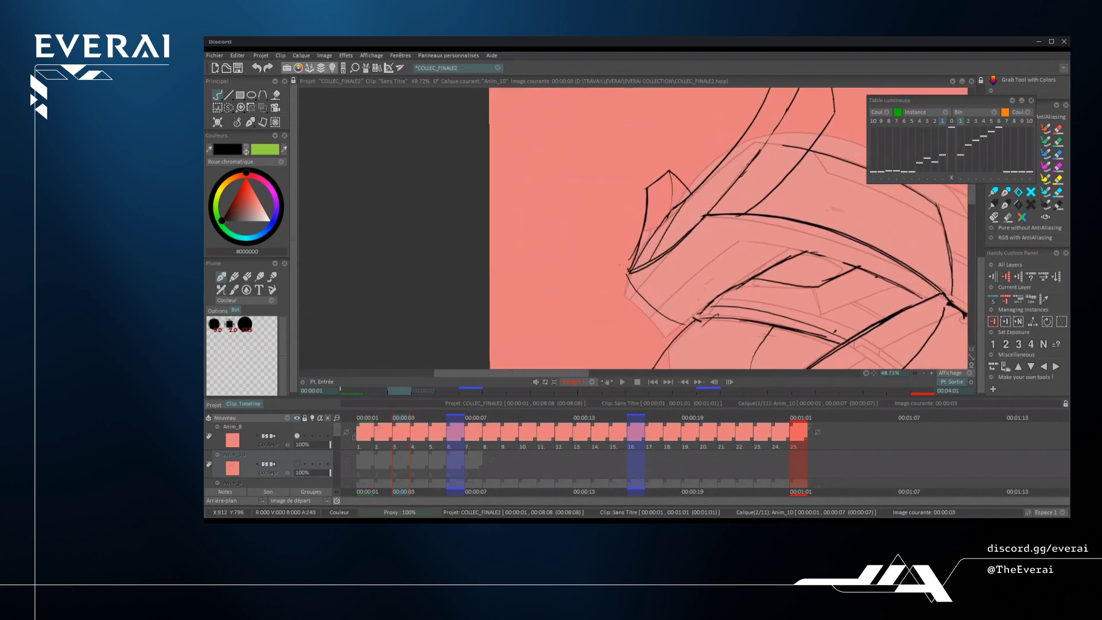
key("ctrl+z")
mouse_move(647, 268)
left_mouse_down()
mouse_move(692, 194)
mouse_move(687, 202)
left_mouse_up()
scroll(752, 261, "down", 4)
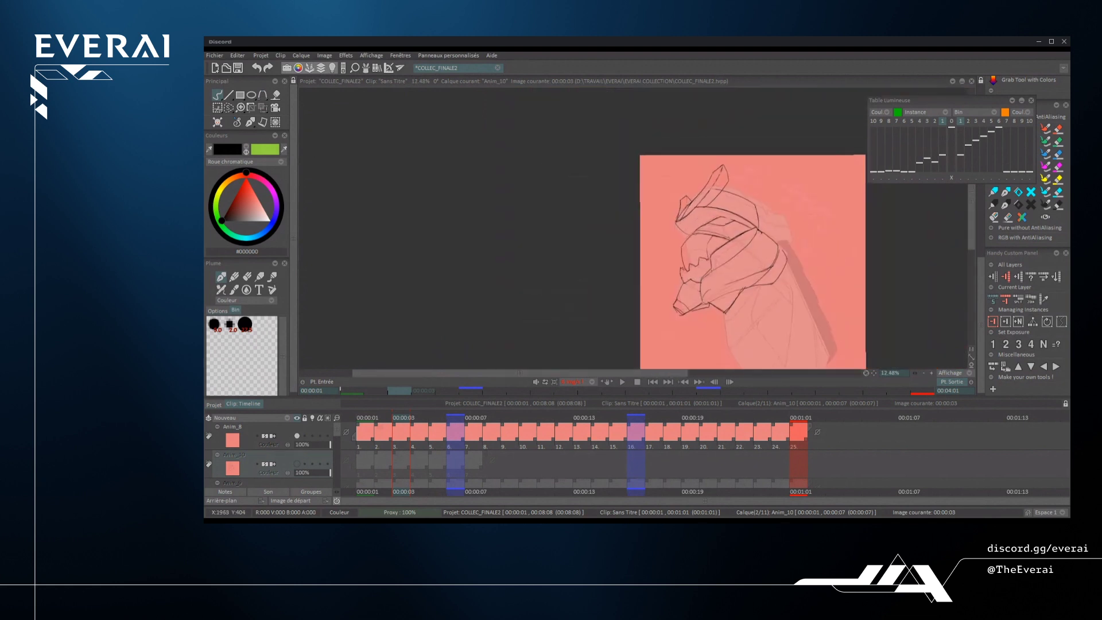
- Check the horns, hood and face in a mirrored, rotated view and return to the unmirrored view
key("x")
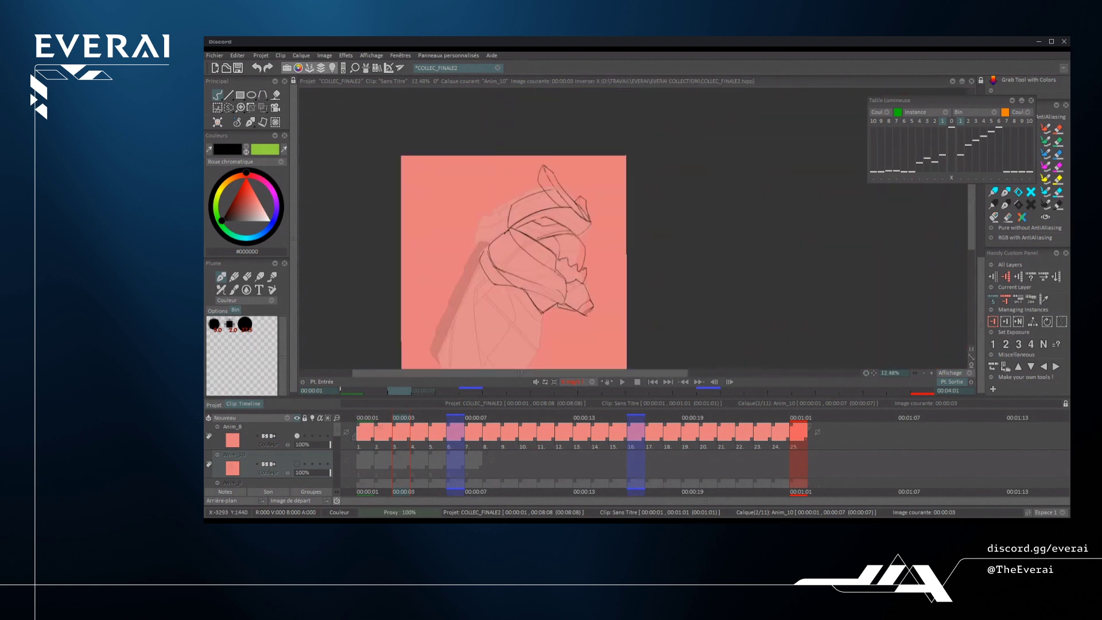
scroll(585, 216, "up", 3)
mouse_move(719, 210)
left_mouse_down()
mouse_move(688, 158)
mouse_move(729, 182)
mouse_move(713, 163)
left_mouse_up()
scroll(741, 184, "up", 3)
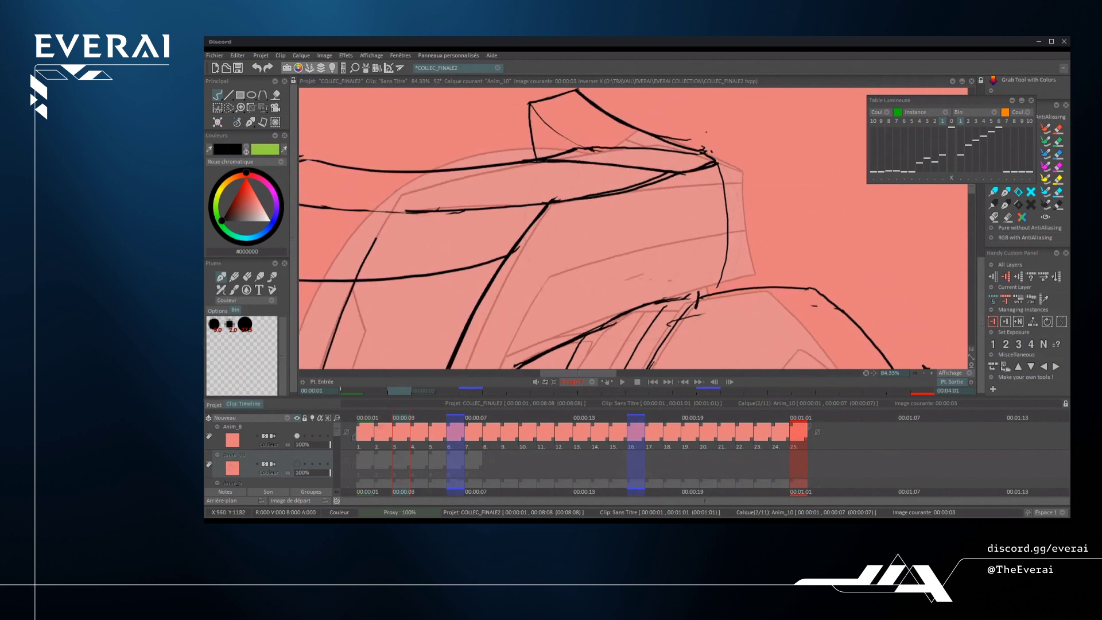
scroll(734, 152, "down", 5)
left_click_drag(731, 154, 755, 250)
scroll(761, 137, "down", 2)
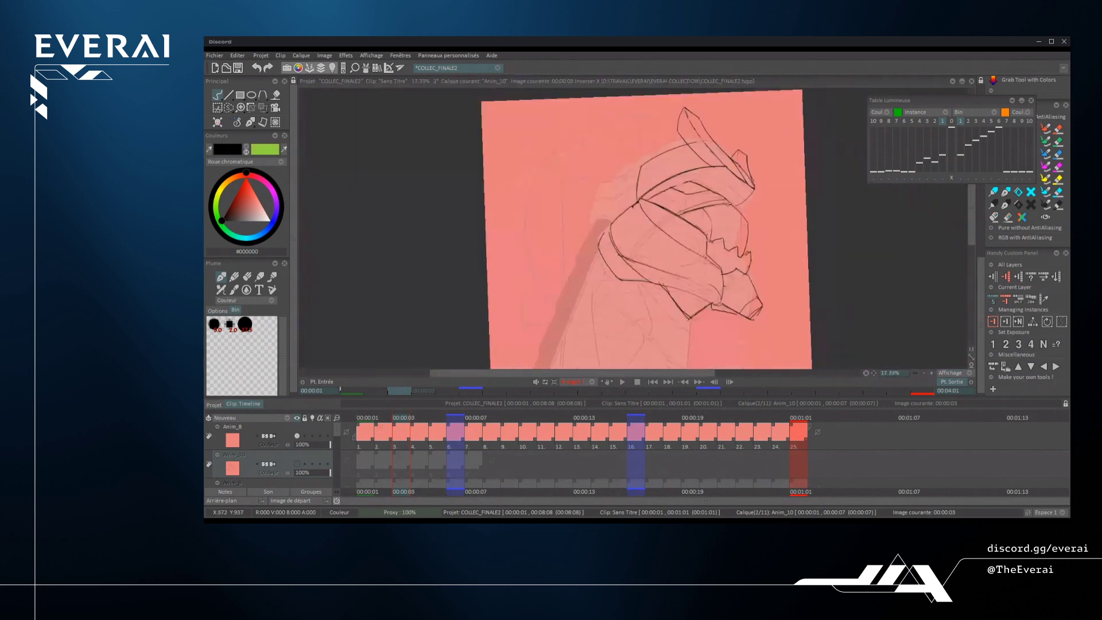
scroll(775, 169, "down", 1)
key("i")
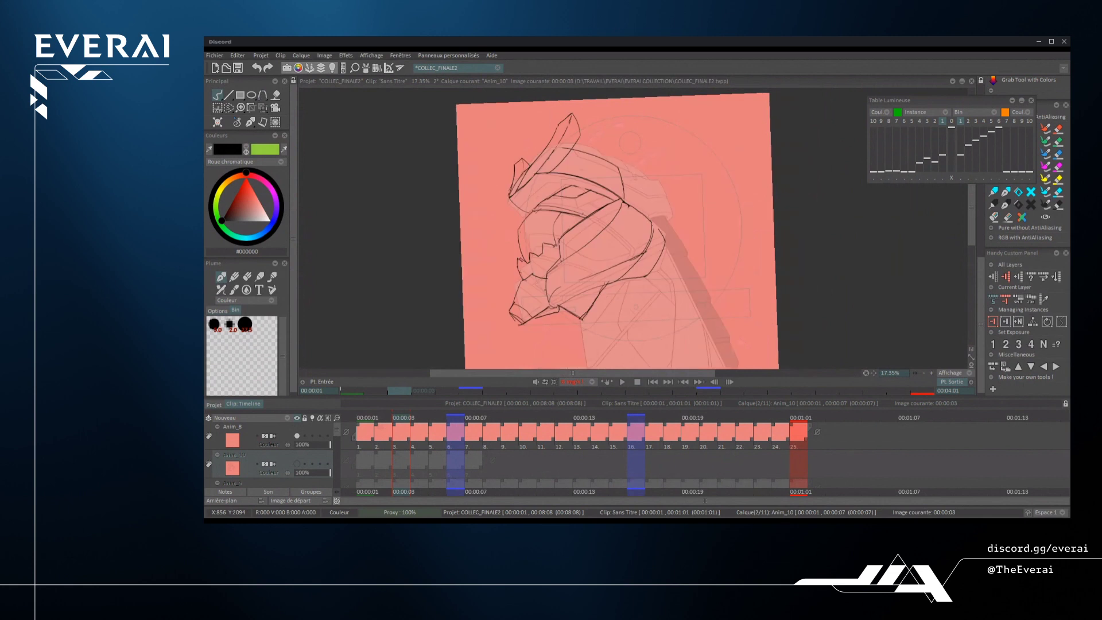
left_click_drag(620, 208, 798, 218)
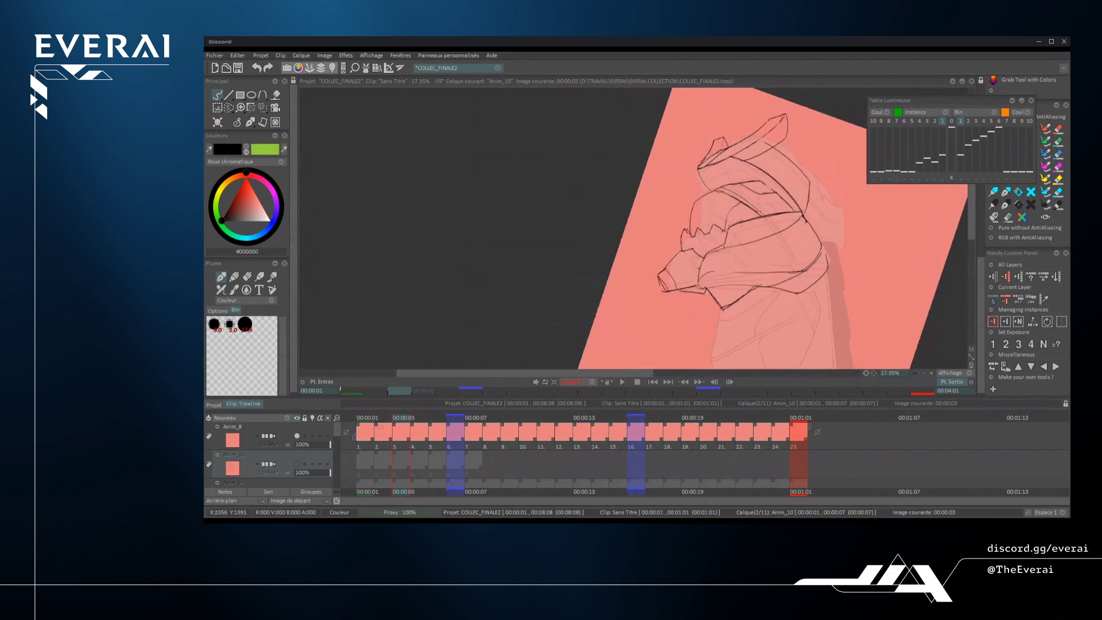
- Redraw the short horn's upper edge as a steeper straight slope from its front corner up to its point
scroll(660, 241, "up", 5)
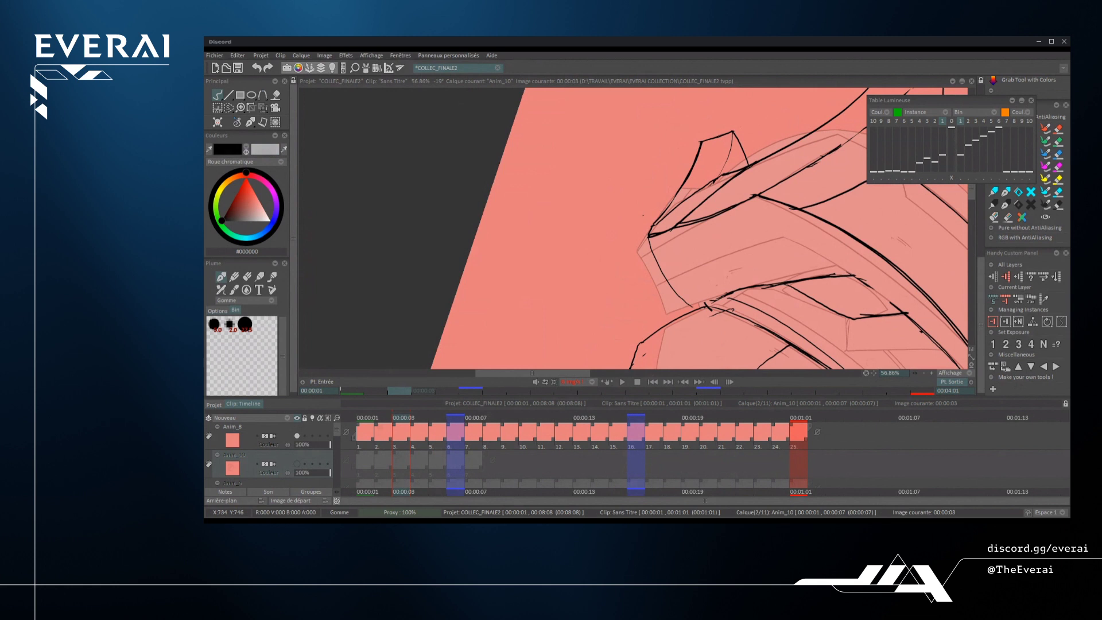
left_click_drag(725, 230, 637, 257)
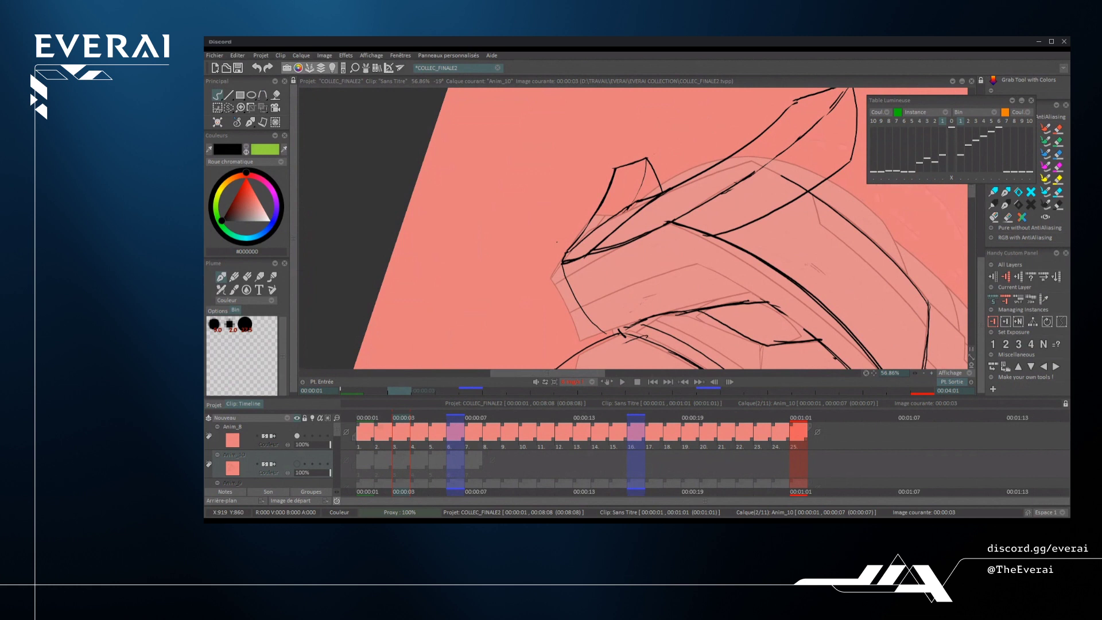
scroll(632, 229, "down", 5)
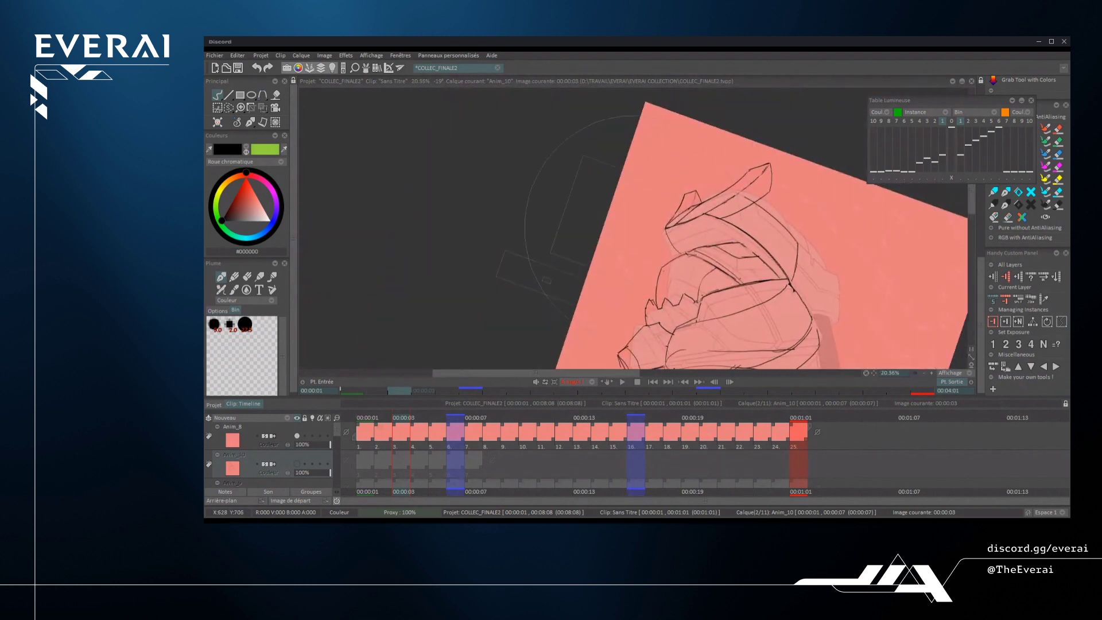
scroll(689, 221, "up", 7)
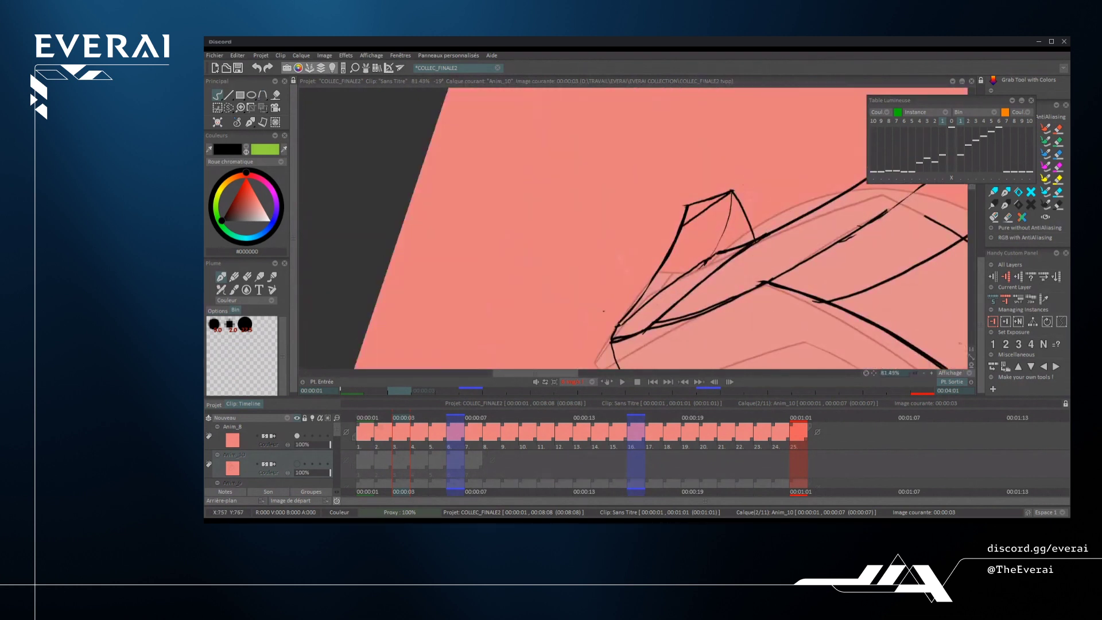
key("ctrl+z")
left_click_drag(683, 224, 725, 195)
key("ctrl+z")
left_click_drag(678, 228, 734, 189)
key("ctrl+z")
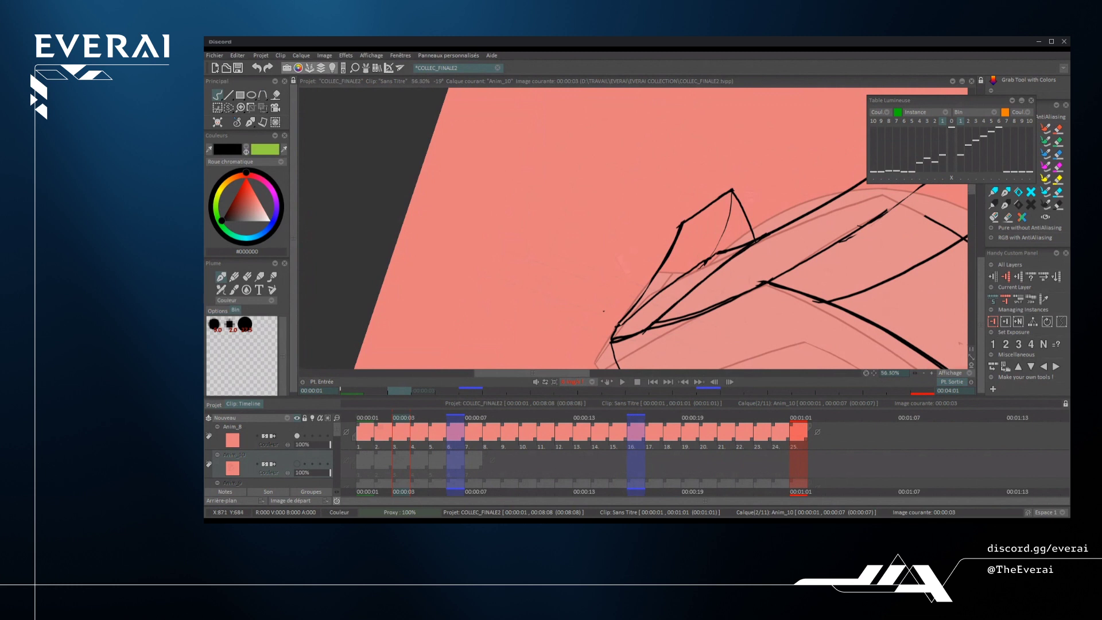
scroll(631, 230, "down", 8)
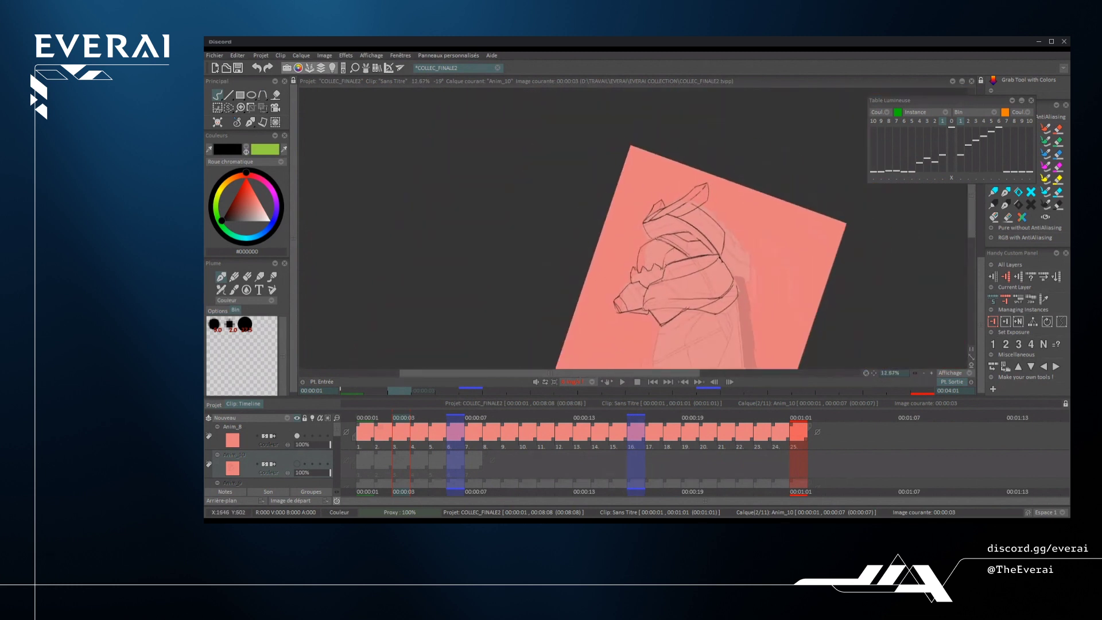
- Redraw the lower part of the hood's back edge as a slanted line rising from the brim's rear end
scroll(592, 247, "up", 6)
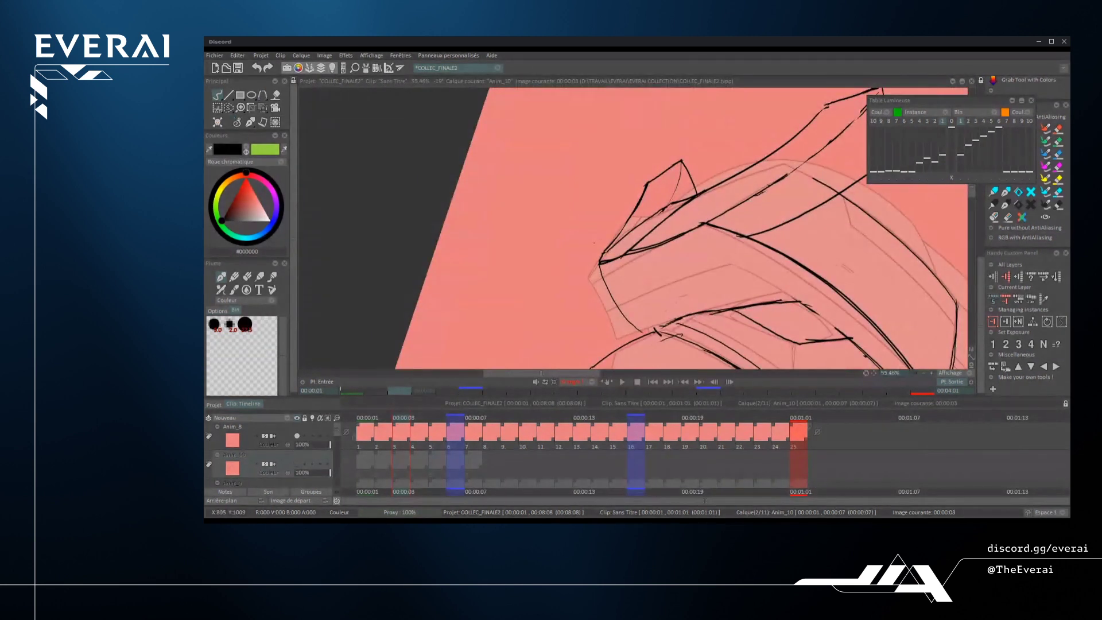
scroll(632, 230, "down", 6)
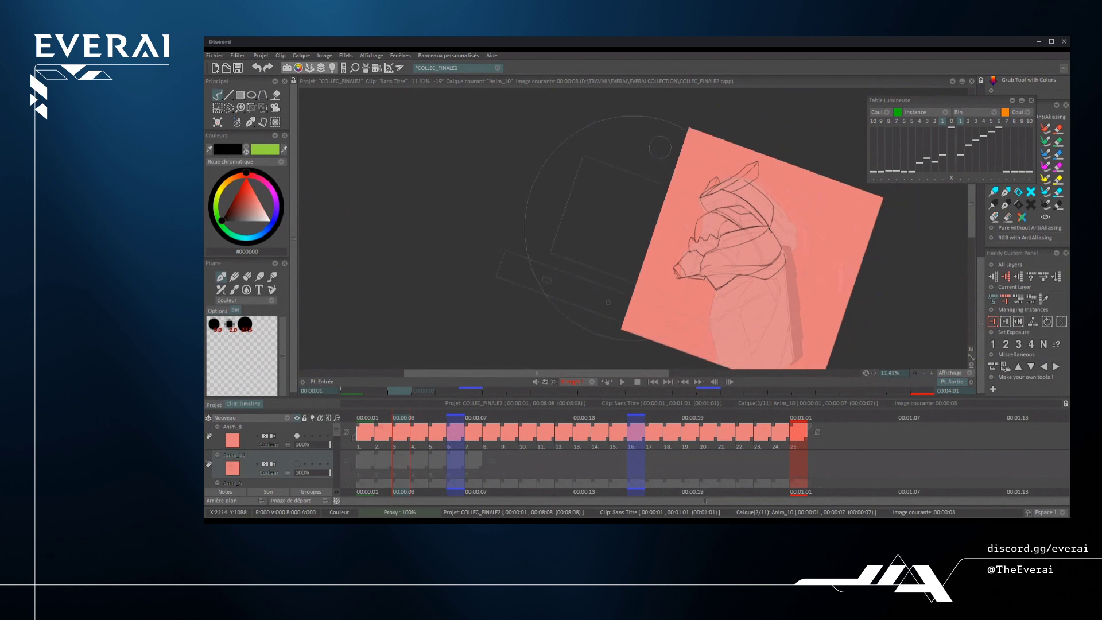
scroll(776, 222, "up", 3)
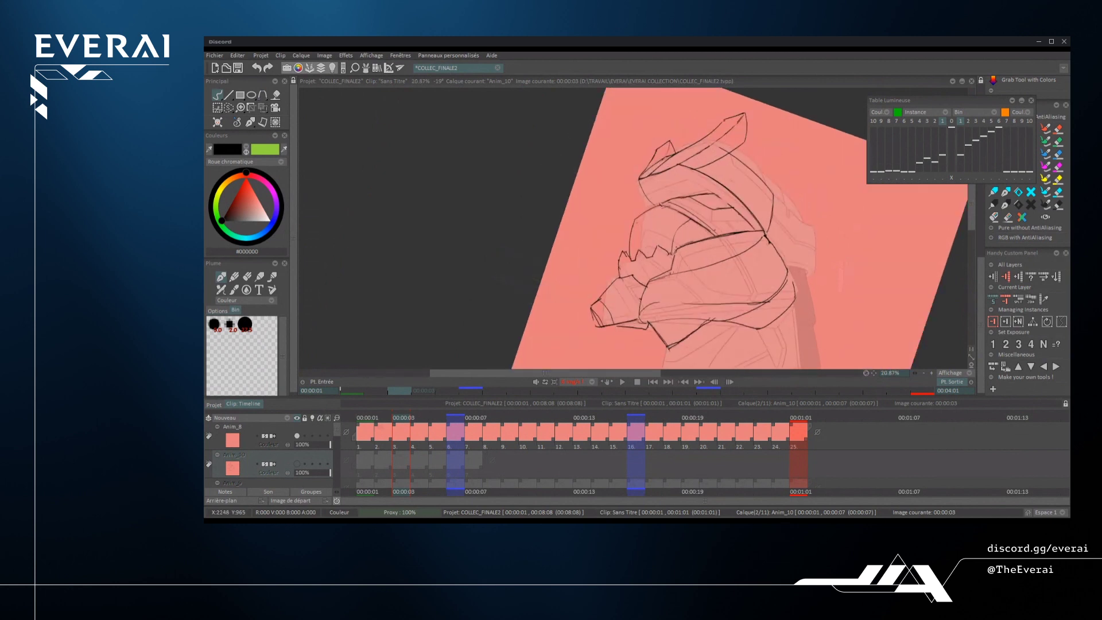
scroll(776, 227, "up", 4)
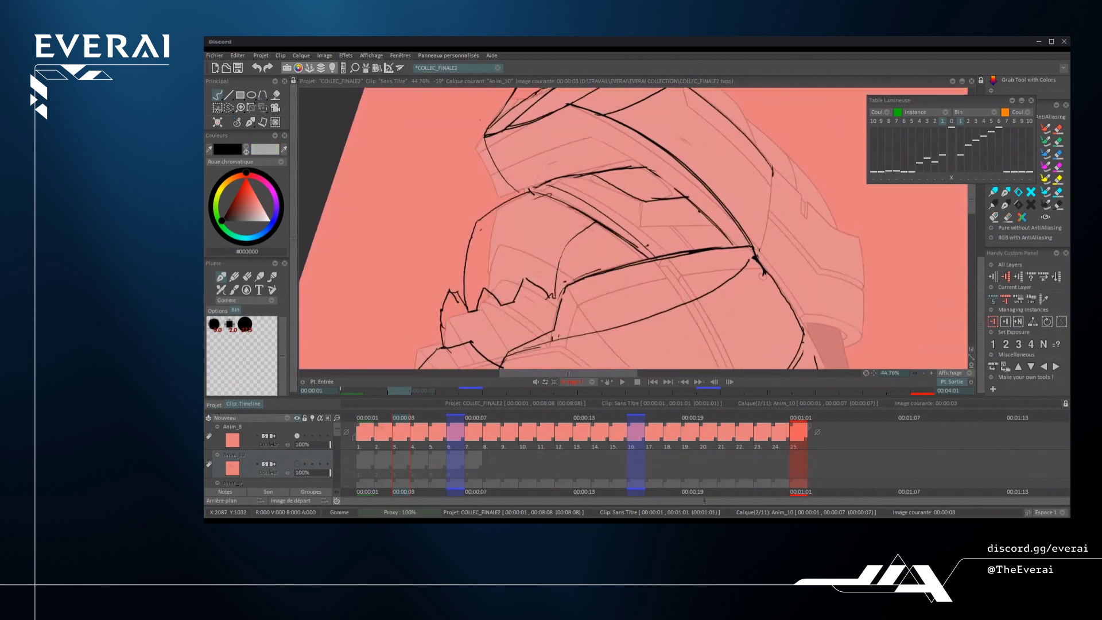
left_click_drag(779, 229, 762, 279)
scroll(756, 271, "up", 2)
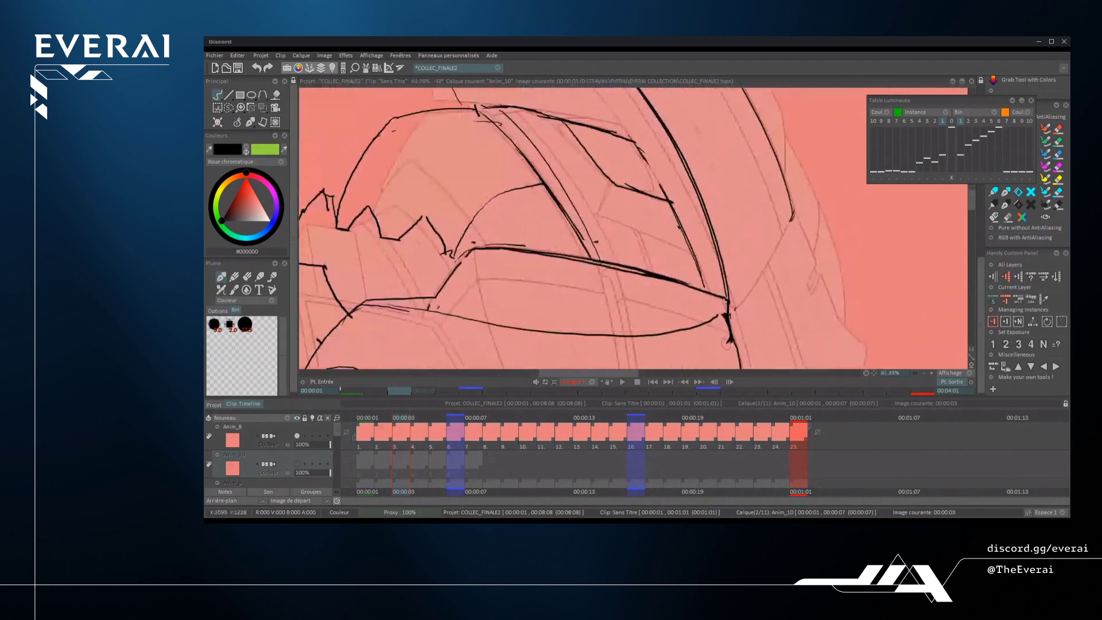
mouse_move(731, 314)
left_mouse_down()
mouse_move(795, 203)
mouse_move(790, 221)
left_mouse_up()
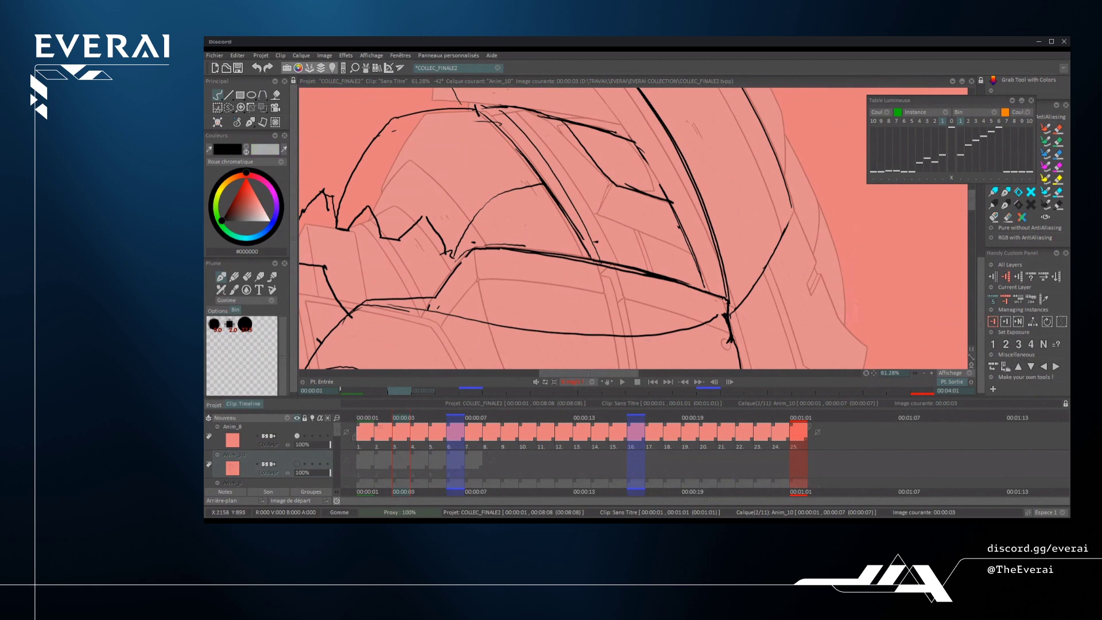
- Join the slanted lower back edge of the hood to the upper back edge in a sharp corner
scroll(786, 218, "up", 3)
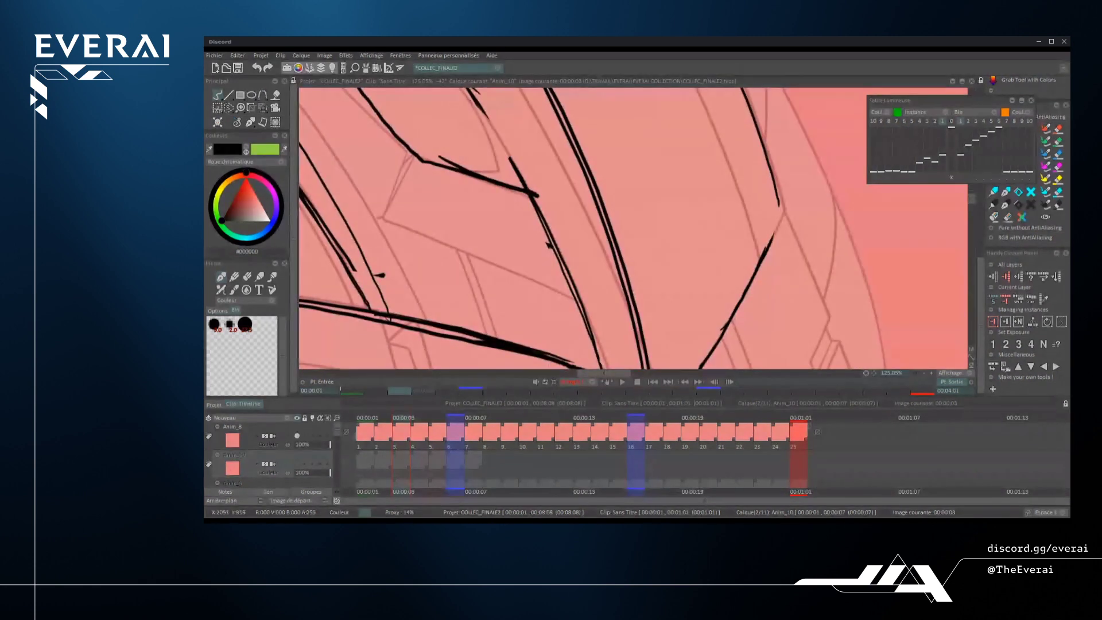
left_click_drag(775, 175, 786, 217)
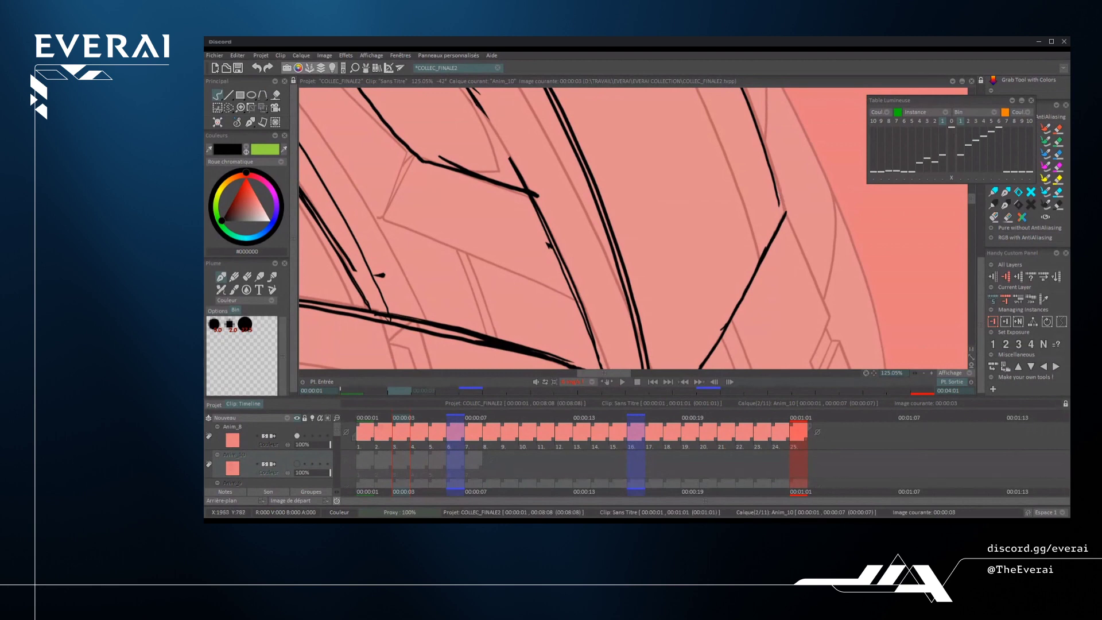
left_click_drag(766, 144, 786, 219)
scroll(632, 230, "down", 6)
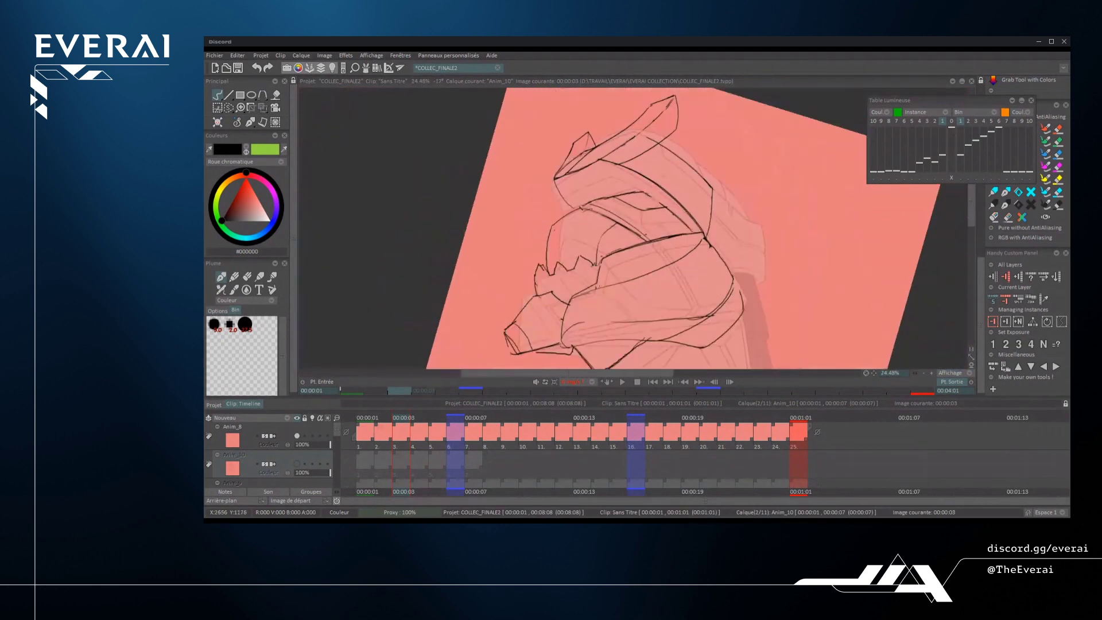
scroll(759, 212, "down", 3)
- Erase the short facet line at the tall horn's base and extend the horn's back edge down to the brim's front edge
scroll(686, 172, "up", 5)
left_click_drag(686, 172, 654, 151)
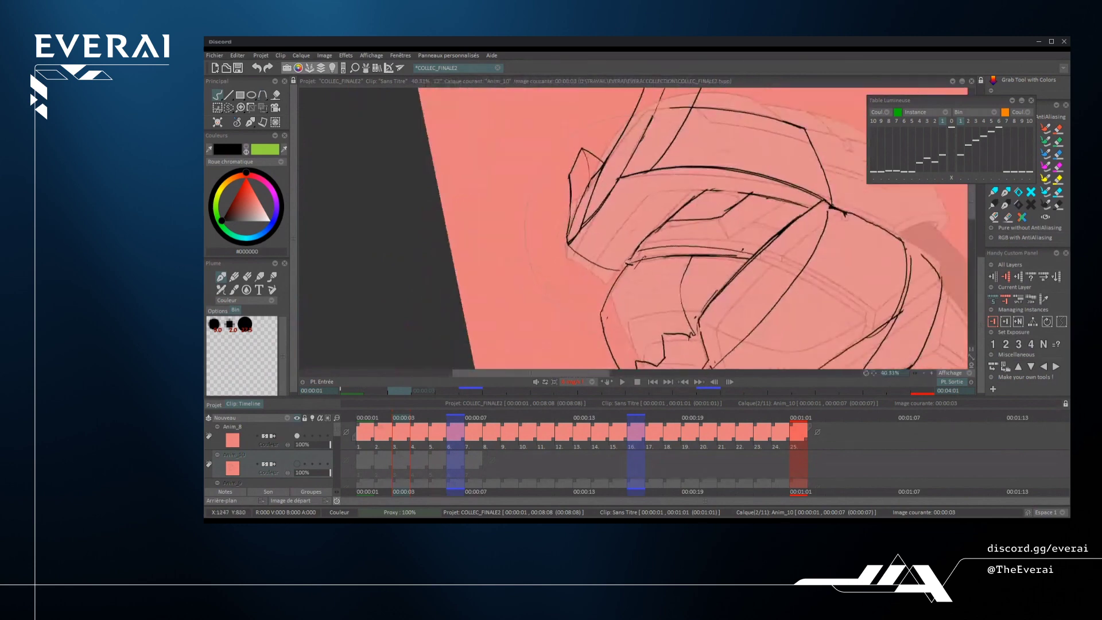
scroll(534, 81, "up", 2)
key("e")
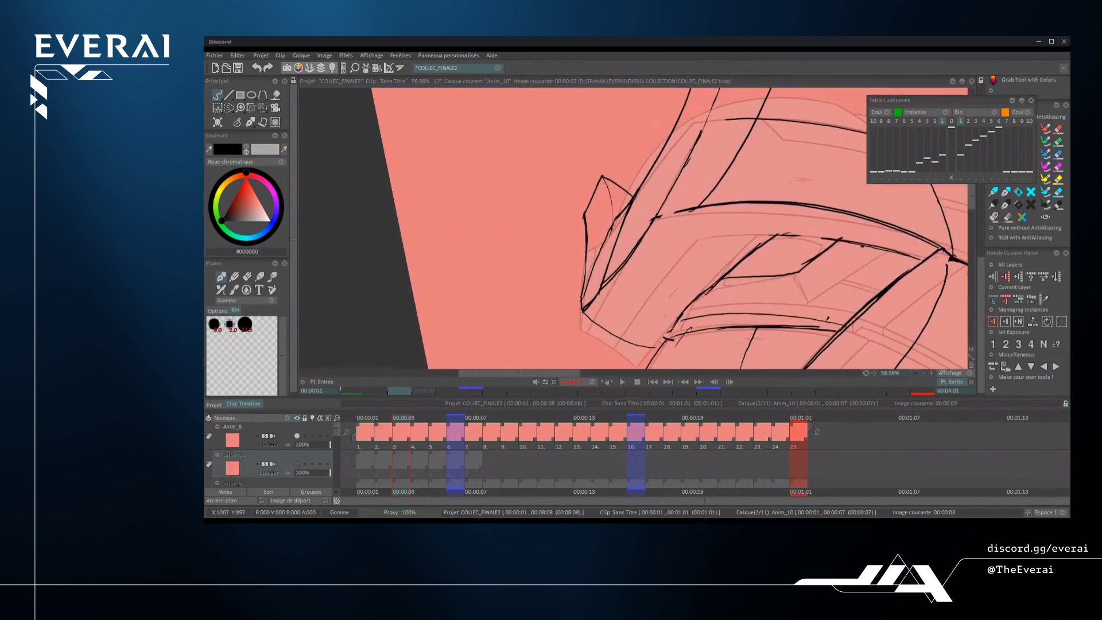
left_click_drag(678, 208, 694, 213)
left_click_drag(603, 327, 696, 212)
key("ctrl+z")
left_click_drag(602, 328, 700, 207)
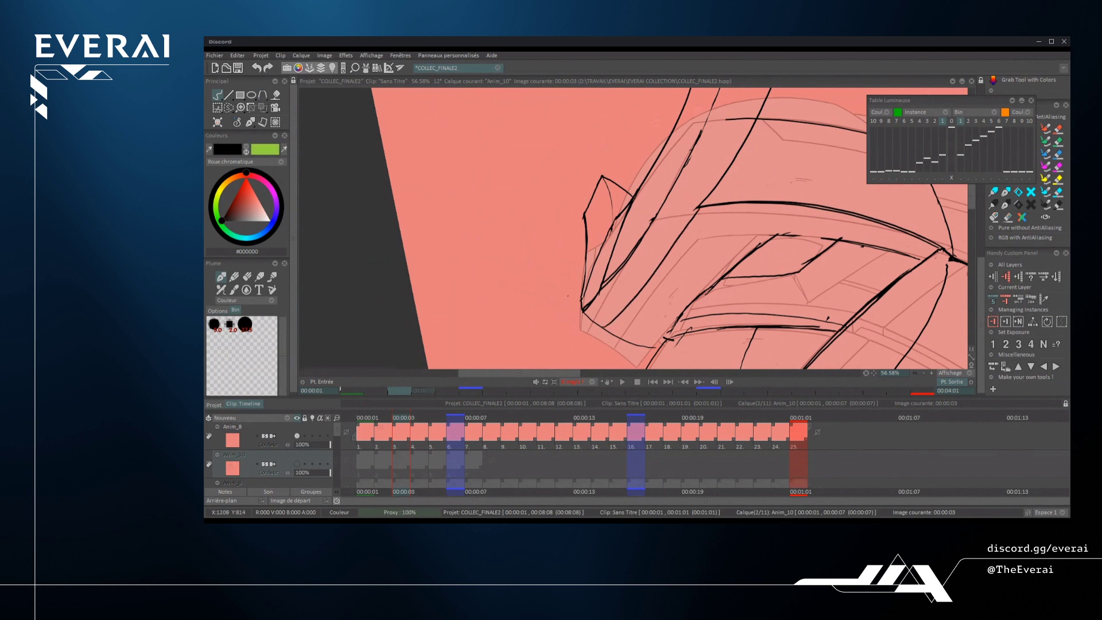
- Undo the extension of the tall horn's back edge and redraw it as a cleaner curve ending at the brim's front edge
key("ctrl+z")
mouse_move(597, 326)
left_mouse_down()
mouse_move(711, 193)
mouse_move(642, 282)
mouse_move(698, 209)
left_mouse_up()
key("ctrl+z")
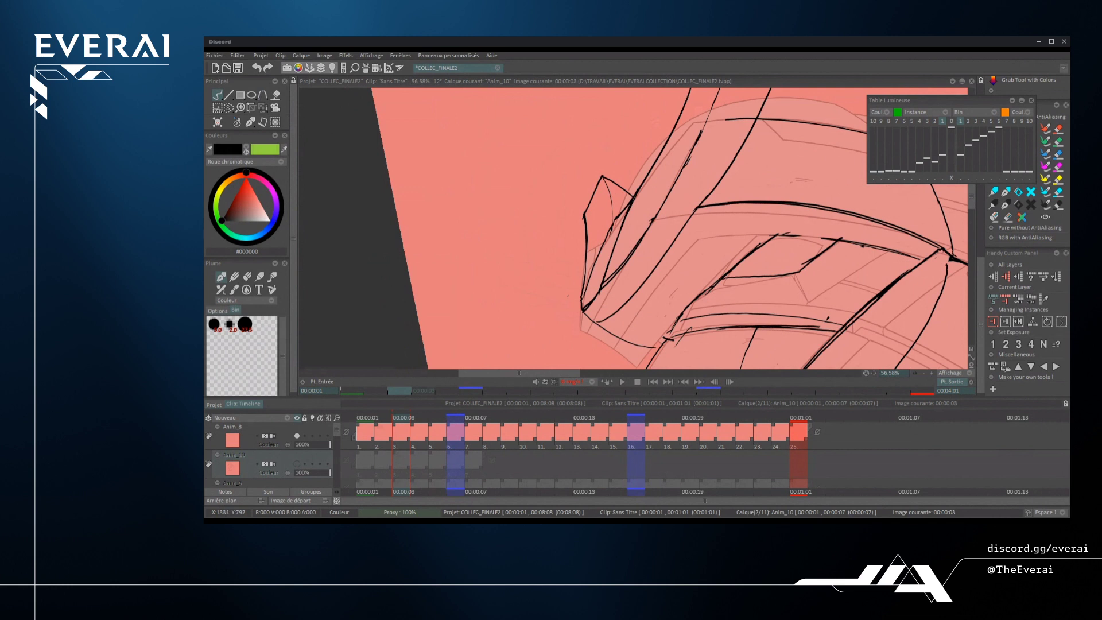
key("ctrl+z")
left_click_drag(604, 327, 703, 196)
key("ctrl+z")
key("ctrl+z")
left_click_drag(601, 329, 698, 209)
scroll(666, 274, "down", 5)
scroll(666, 274, "up", 4)
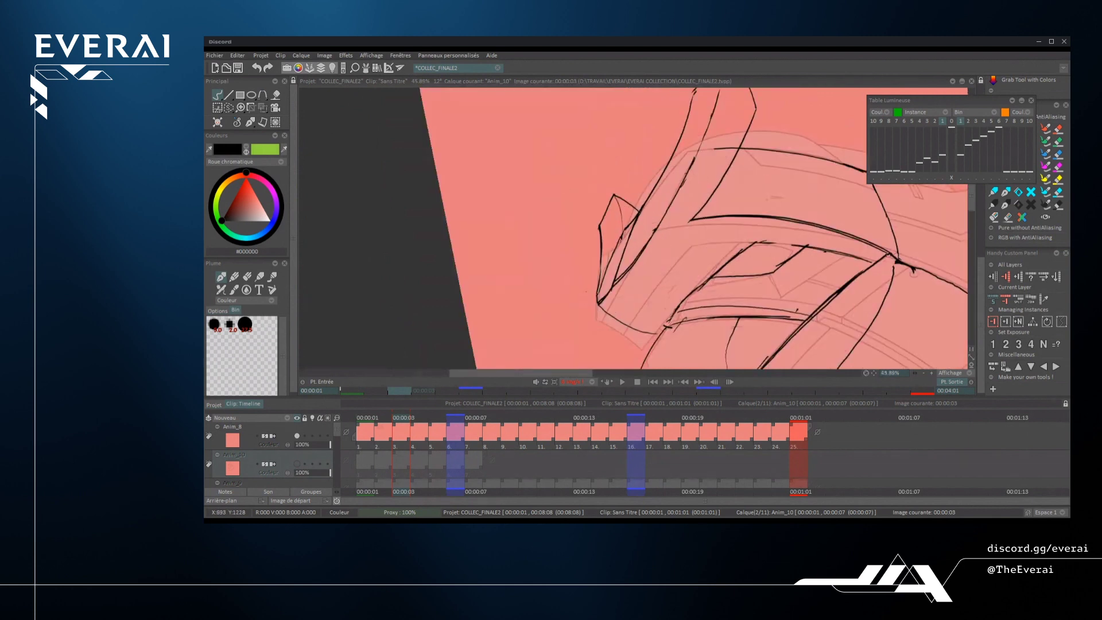
- Compare the whole head in mirrored and unmirrored view to check the horns' shape and proportions
scroll(686, 227, "down", 8)
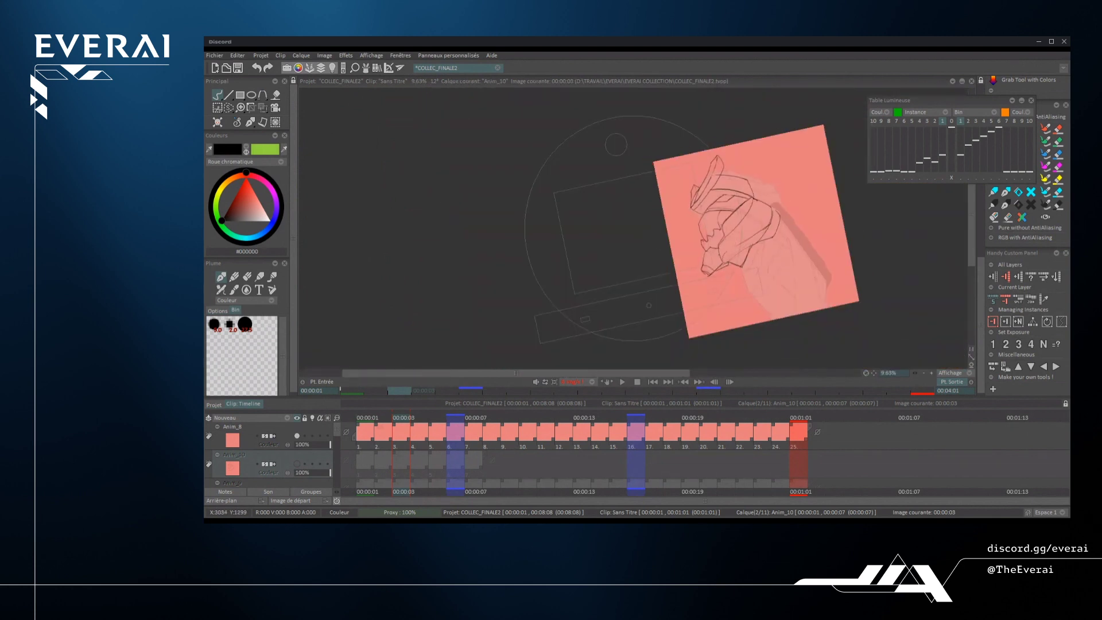
scroll(729, 217, "up", 3)
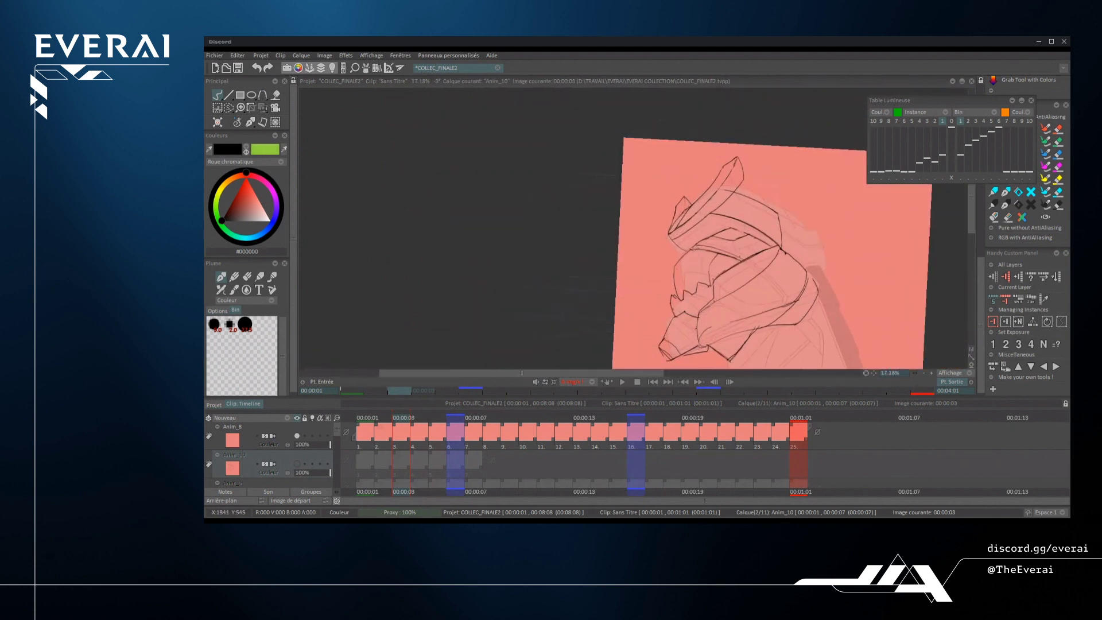
key("x")
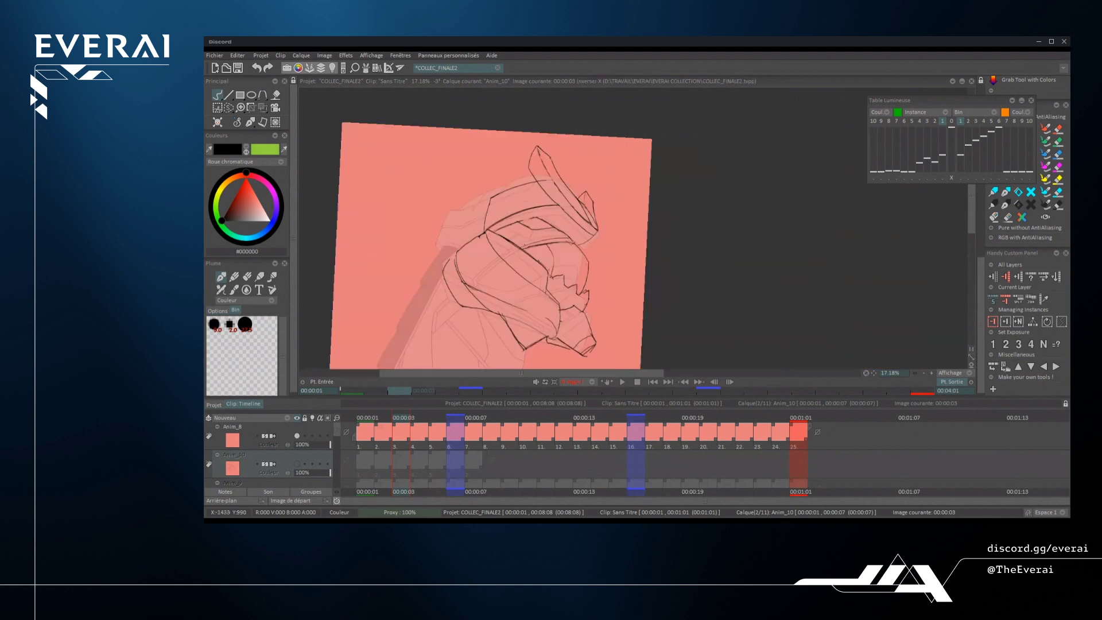
scroll(631, 242, "down", 3)
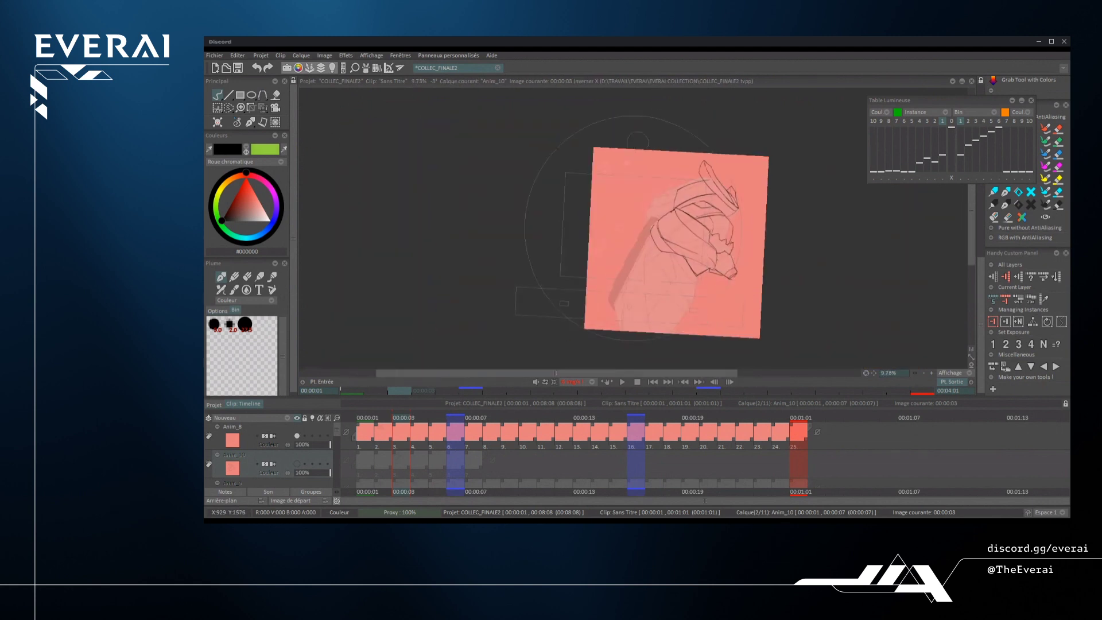
key("x")
scroll(614, 235, "up", 2)
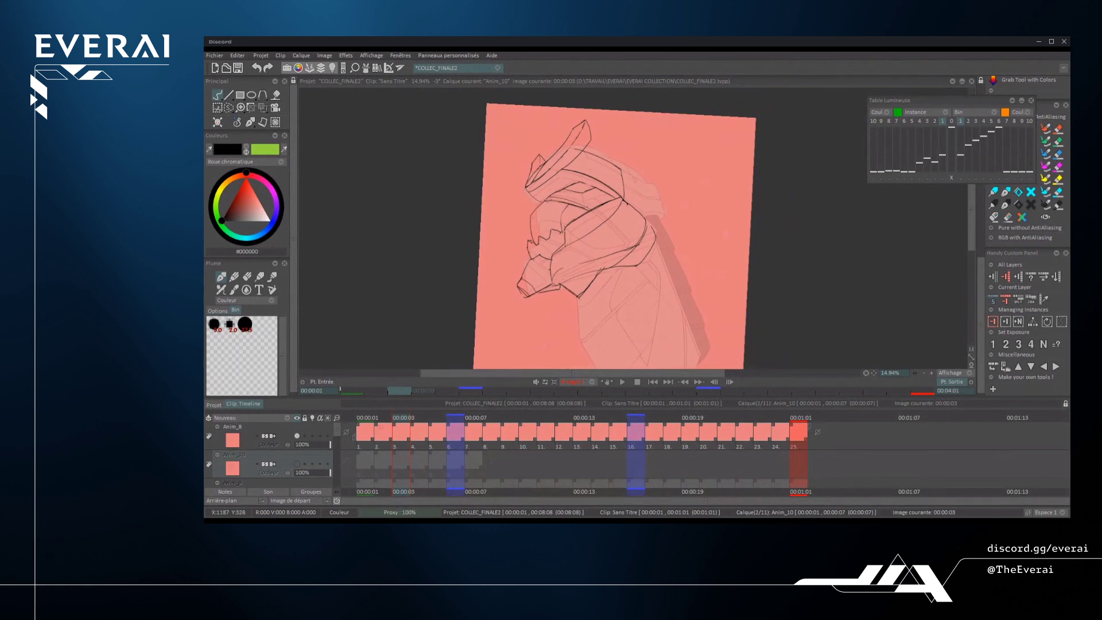
- Erase the tall horn's lower strands running to the brim's front tip and close the horn's base with a short line
scroll(632, 230, "up", 4)
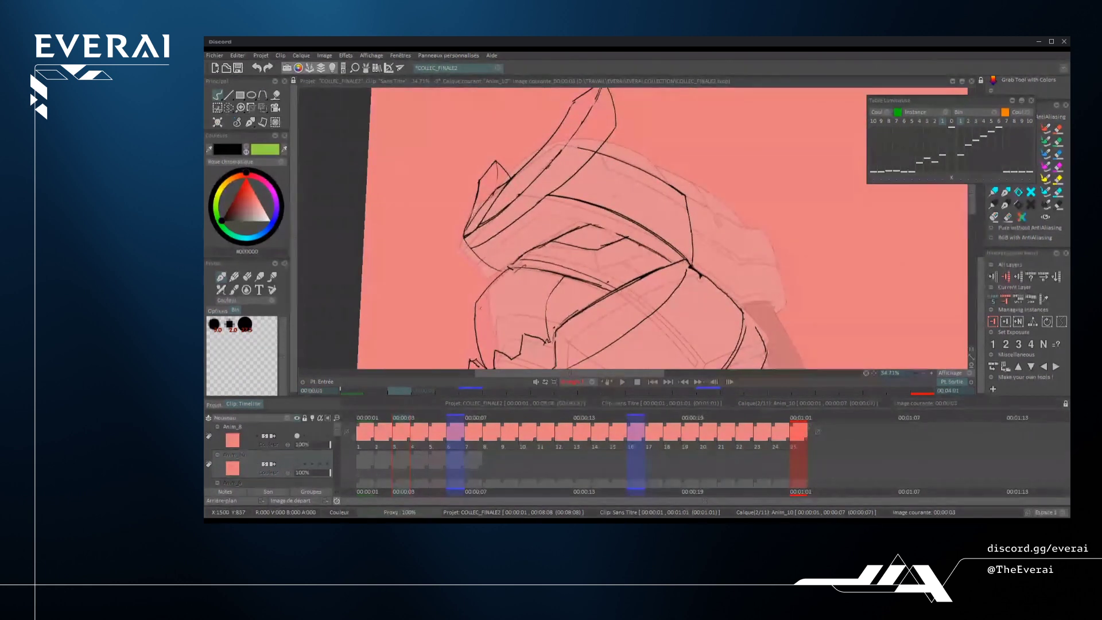
left_click_drag(496, 215, 508, 187)
key("ctrl+z")
scroll(491, 189, "up", 2)
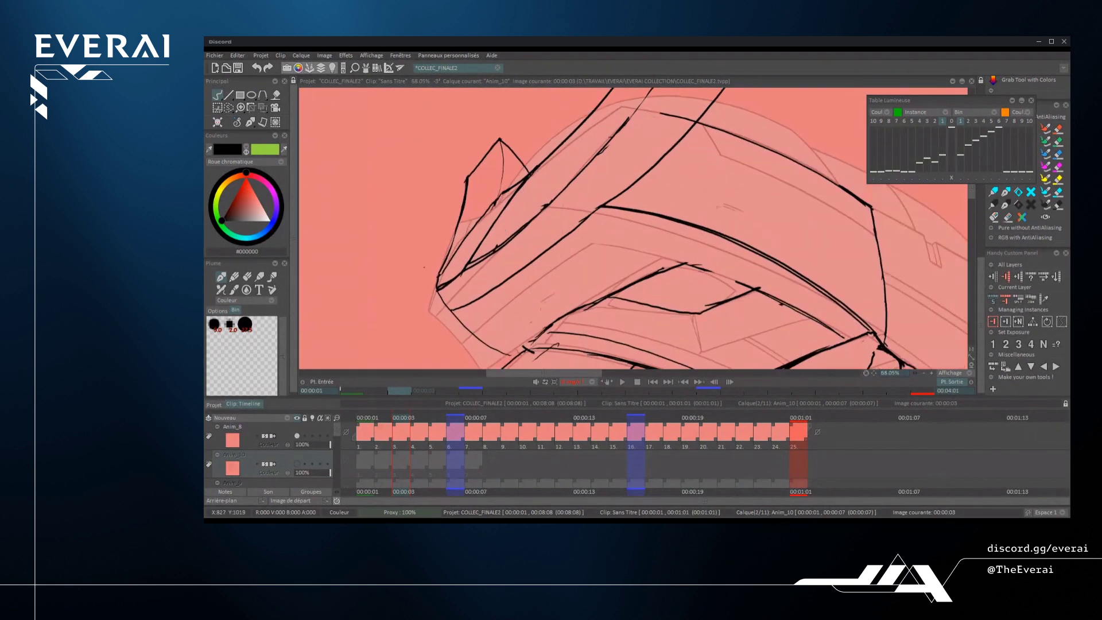
key("e")
left_click_drag(505, 202, 462, 274)
left_click_drag(487, 235, 484, 255)
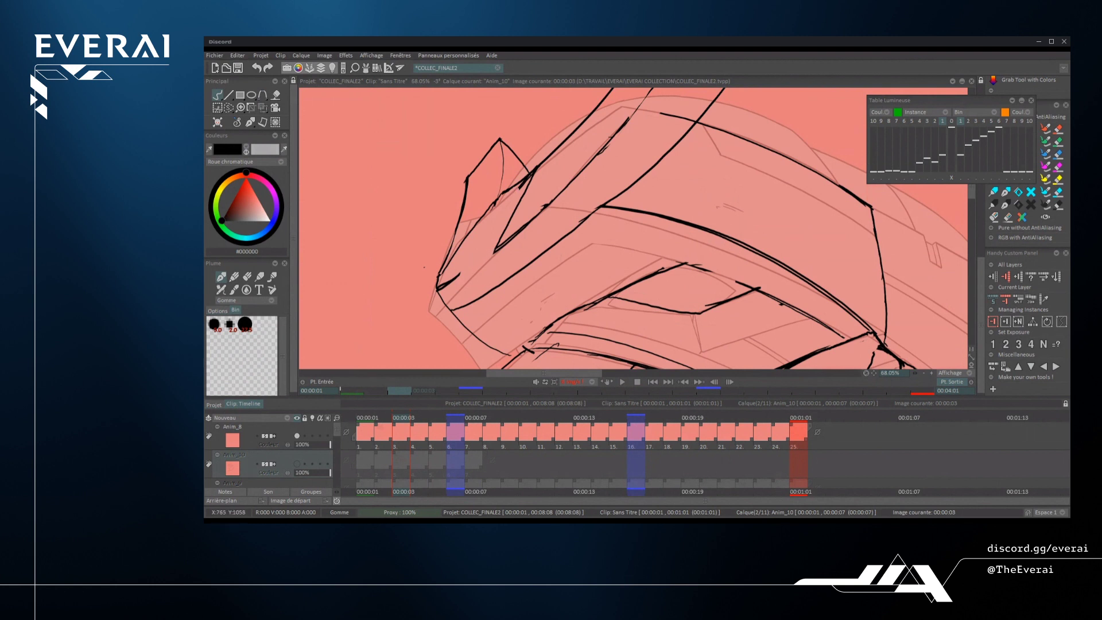
left_click_drag(486, 214, 477, 224)
left_click_drag(459, 272, 438, 303)
left_click_drag(494, 252, 513, 272)
scroll(632, 229, "down", 6)
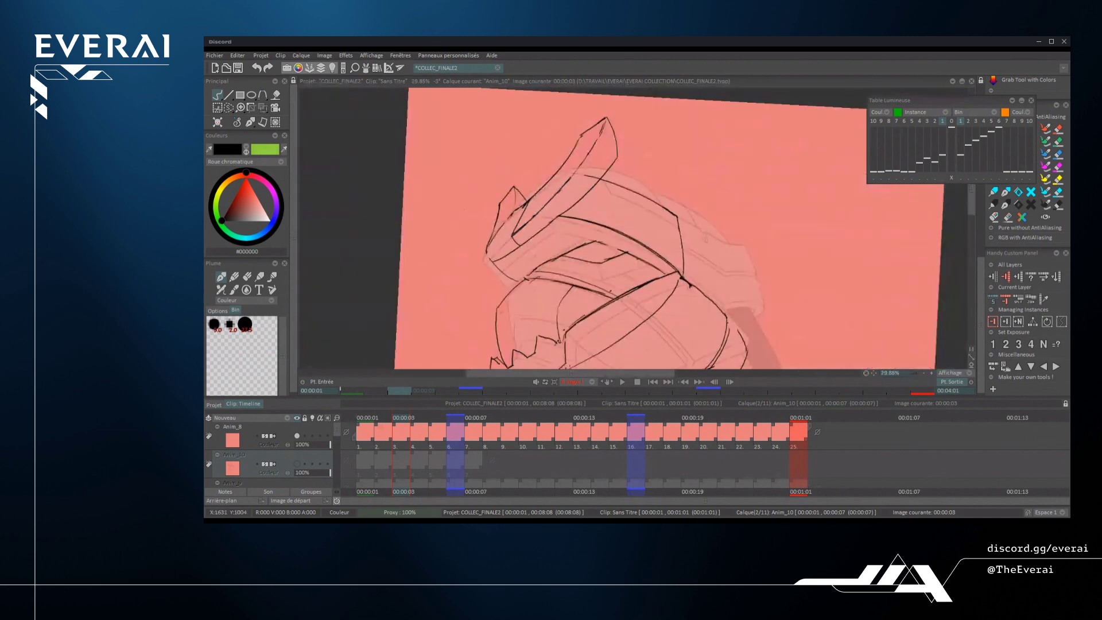
- Clean up the line ends near the brim's front tip and draw its inner front edge curving up to the tall horn
scroll(597, 183, "up", 6)
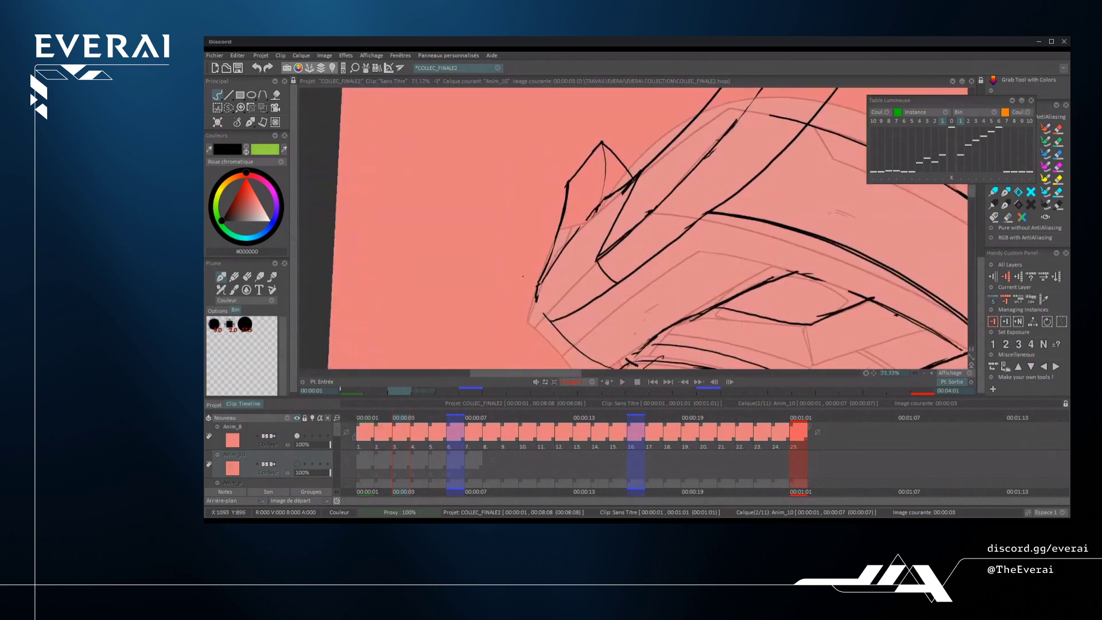
key("e")
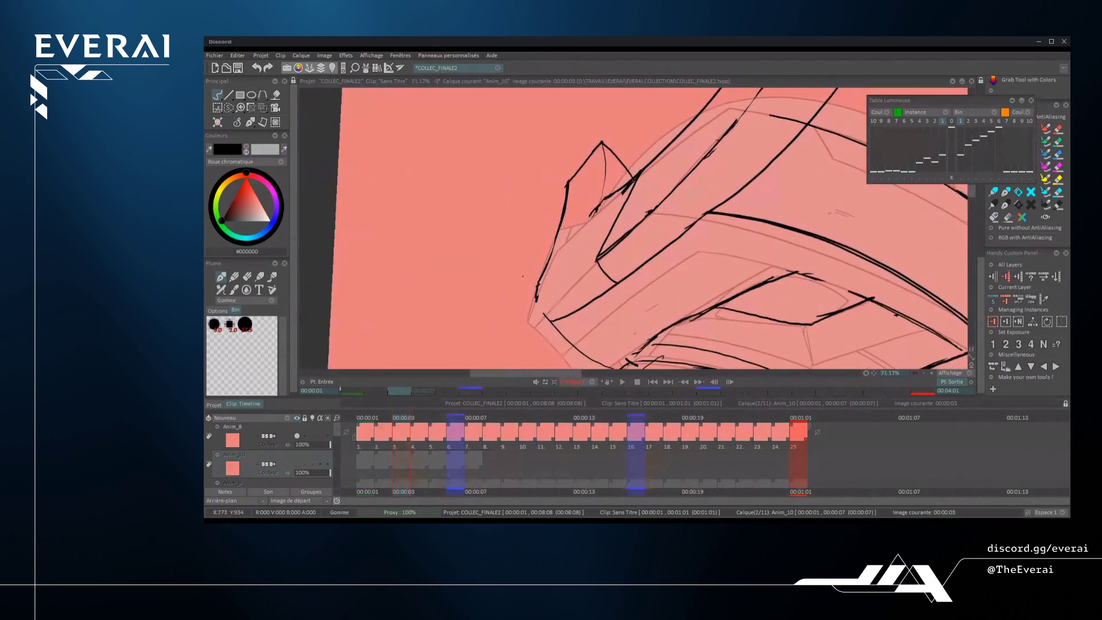
left_click_drag(540, 306, 574, 235)
left_click_drag(553, 293, 568, 244)
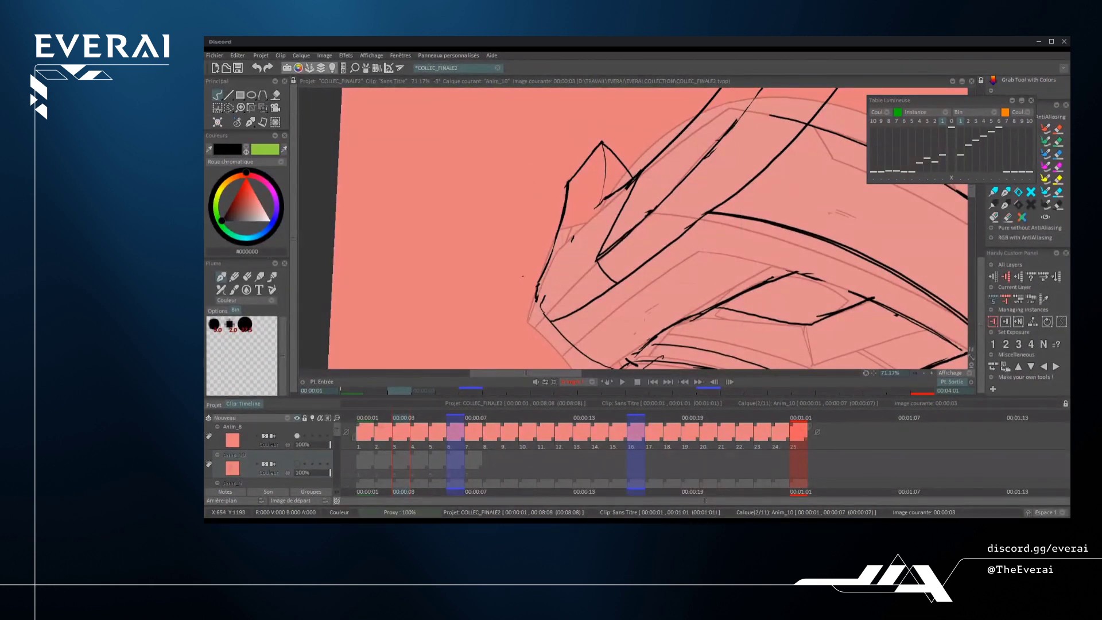
mouse_move(550, 296)
left_mouse_down()
mouse_move(557, 250)
mouse_move(606, 202)
left_mouse_up()
key("e")
left_click_drag(570, 240, 603, 201)
mouse_move(567, 239)
left_mouse_down()
mouse_move(558, 256)
mouse_move(606, 200)
left_mouse_up()
key("ctrl+z")
left_click_drag(557, 256, 608, 199)
scroll(610, 198, "down", 1)
scroll(523, 276, "down", 5)
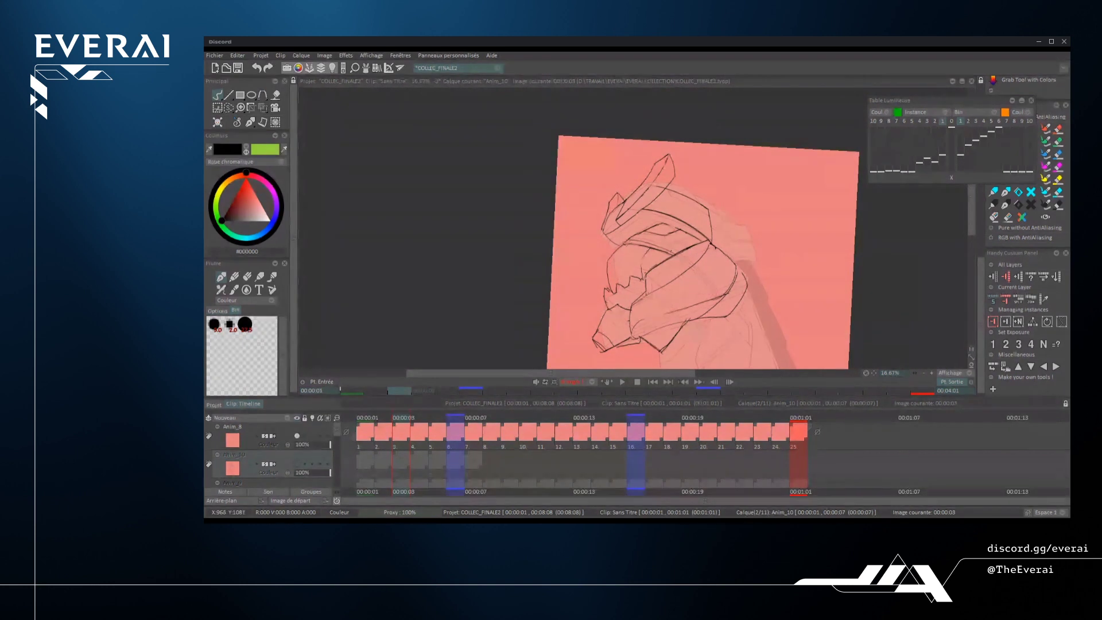
scroll(499, 266, "up", 5)
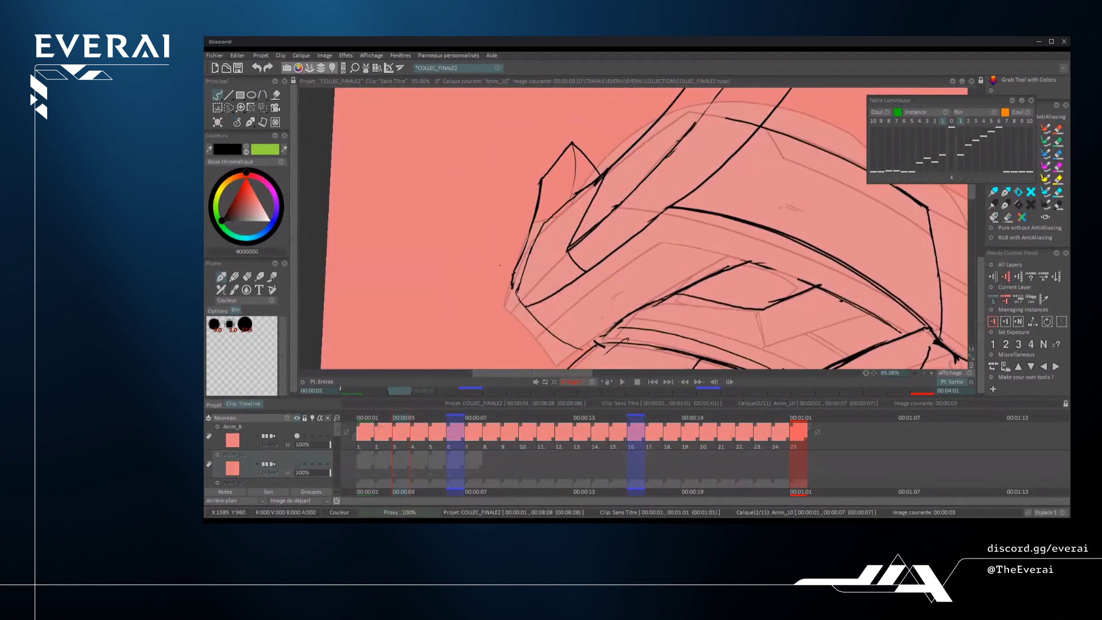
left_click_drag(595, 267, 673, 204)
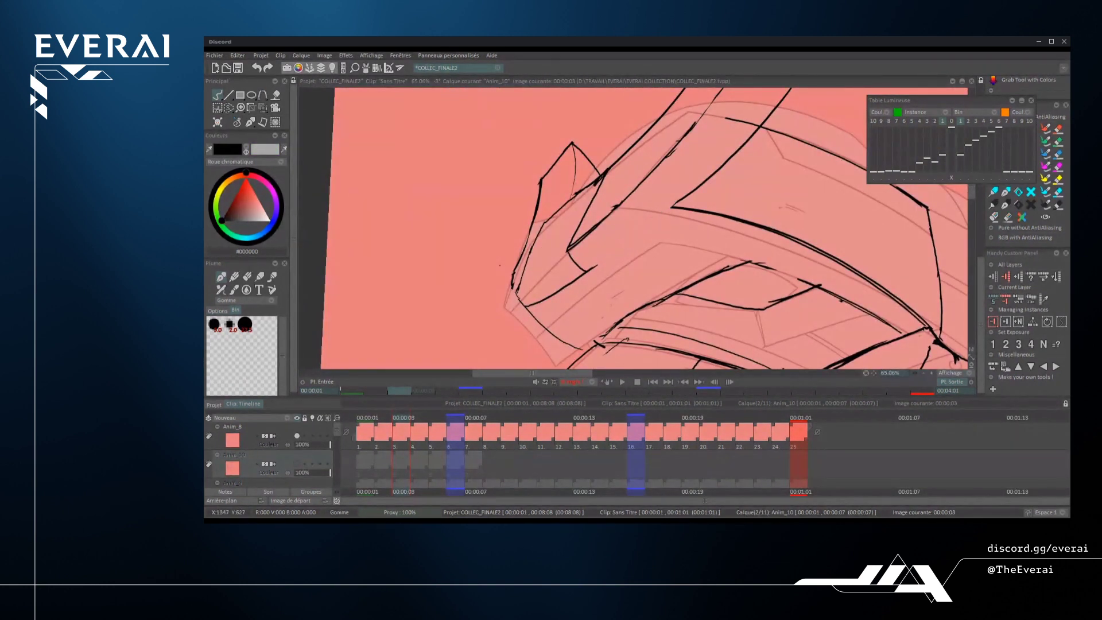
key("ctrl+z")
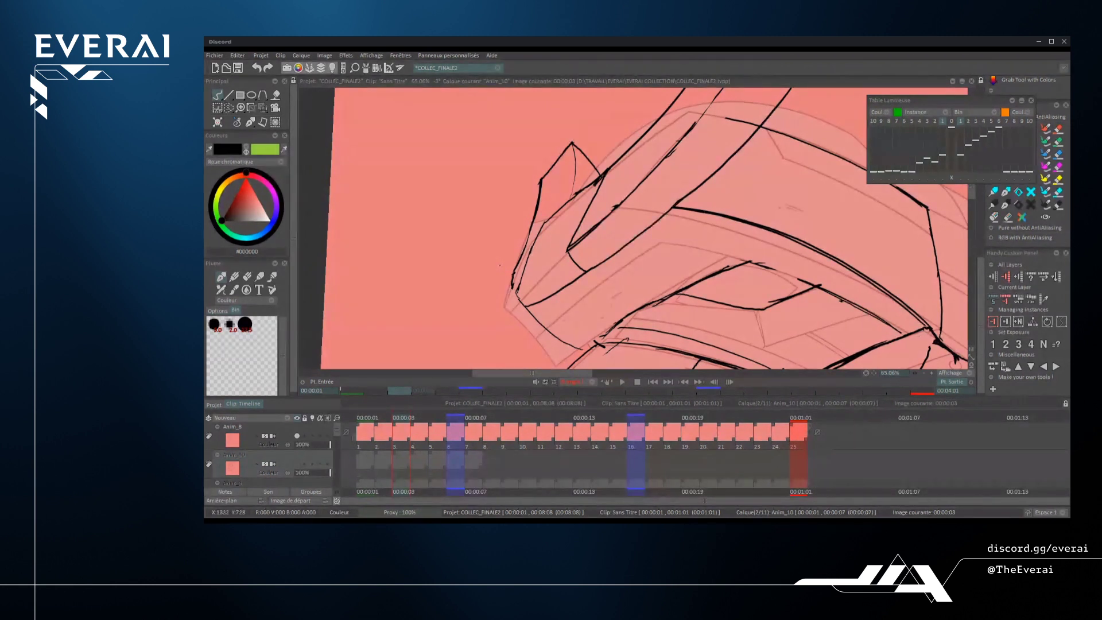
scroll(500, 265, "down", 5)
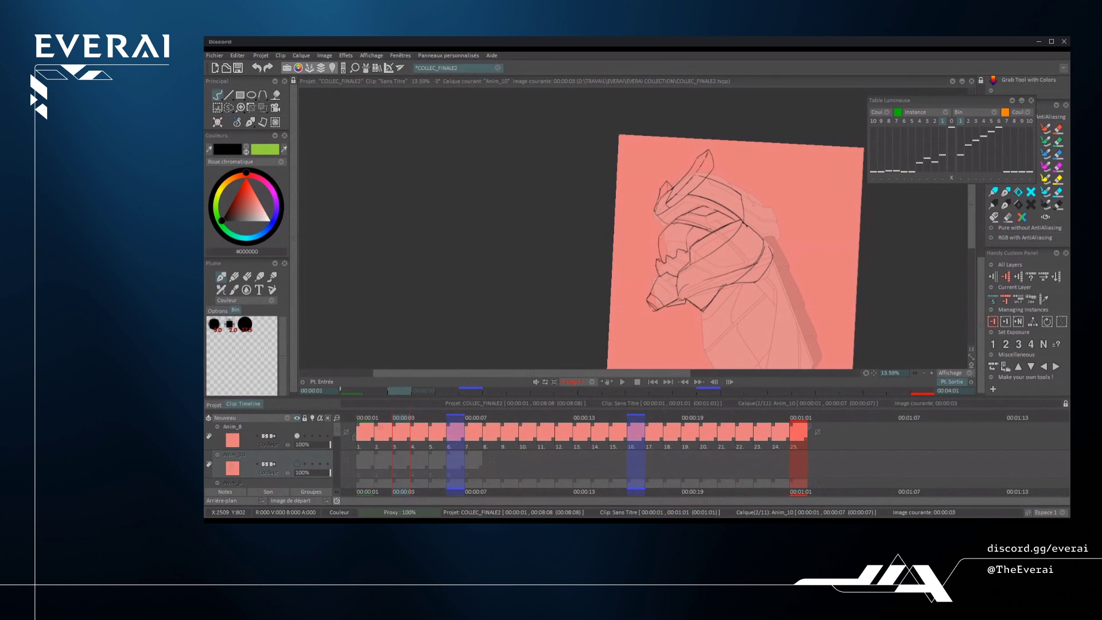
scroll(746, 241, "up", 4)
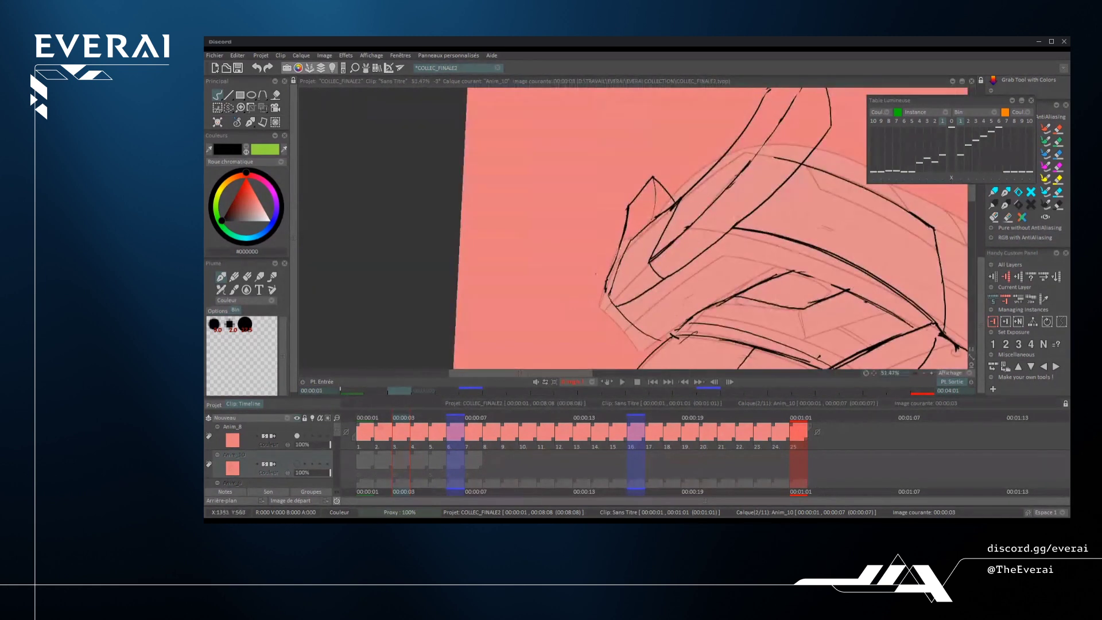
scroll(746, 241, "down", 3)
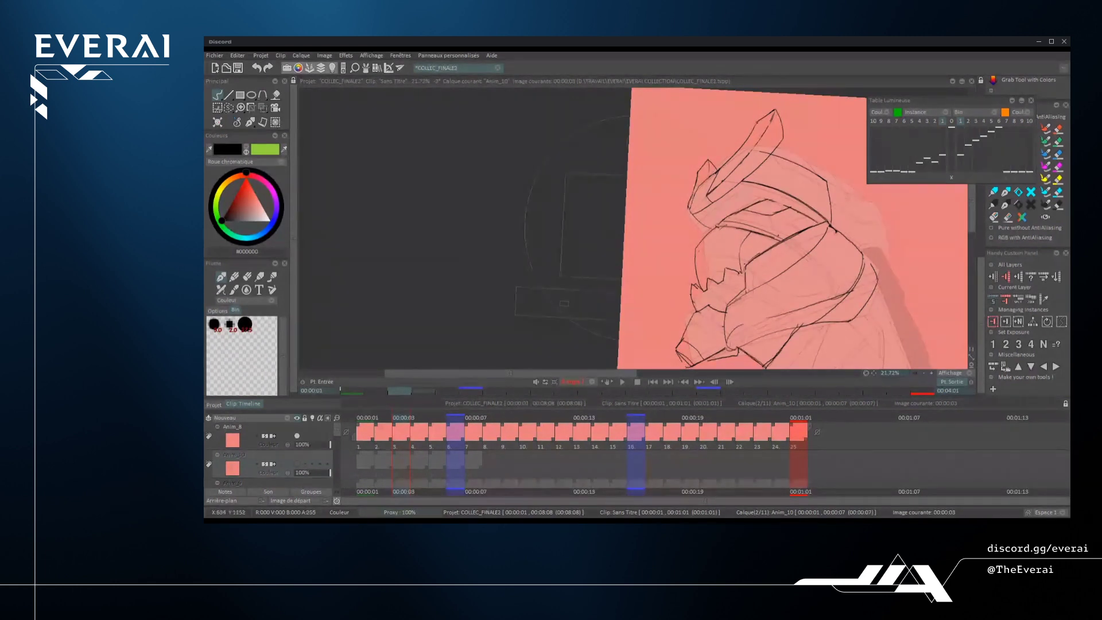
- Erase the rough outer line at the brim's front tip and redraw it running down from the small horn to the tip
scroll(700, 230, "up", 5)
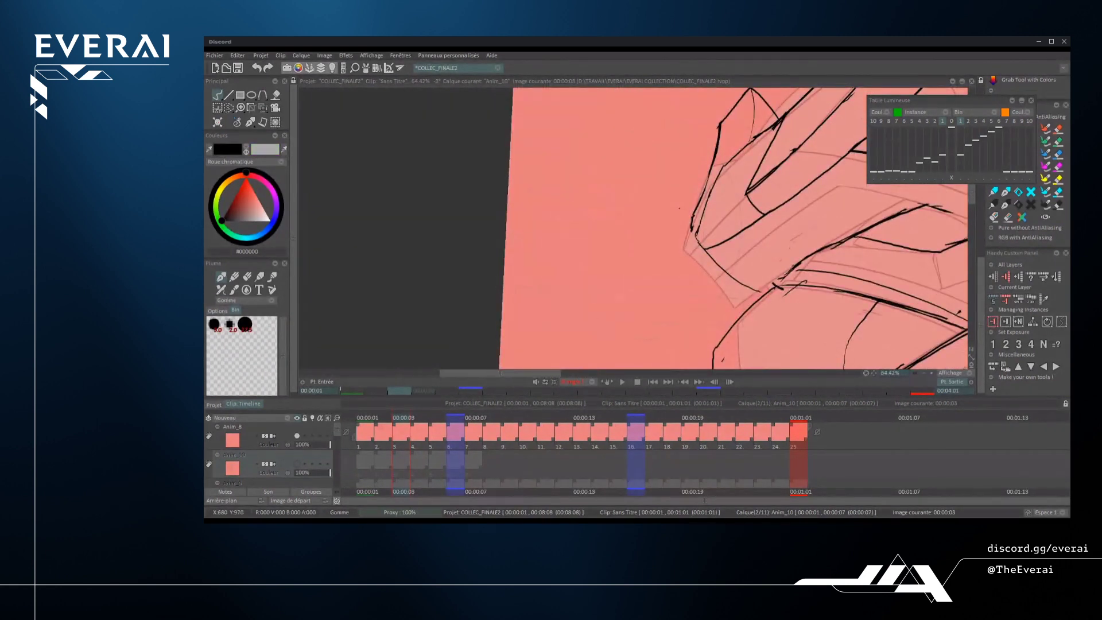
left_click_drag(691, 230, 700, 194)
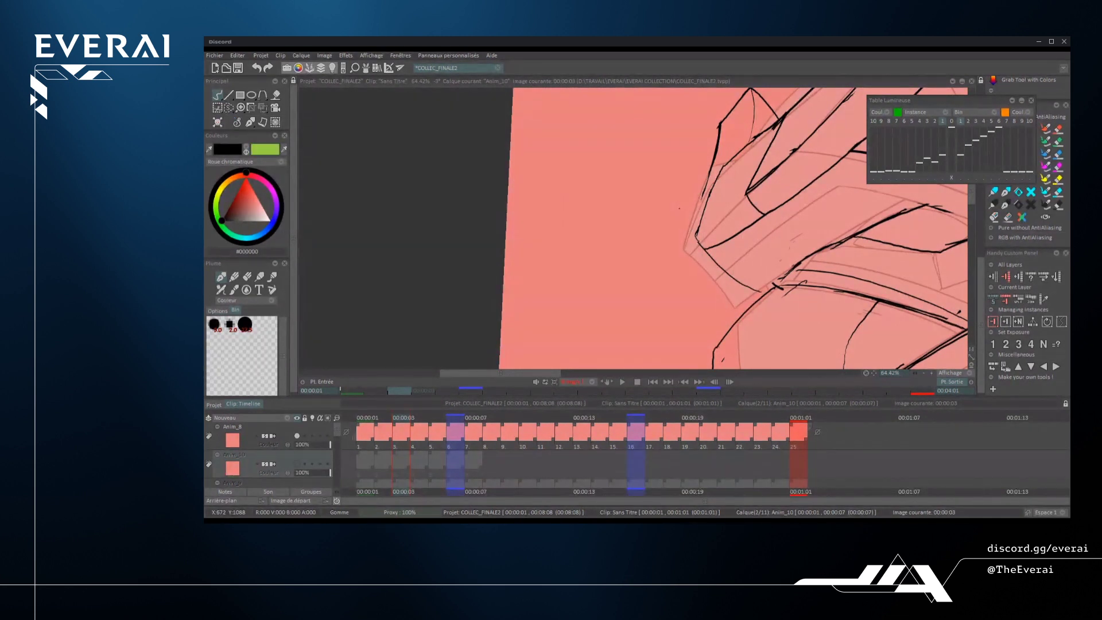
scroll(679, 208, "up", 2)
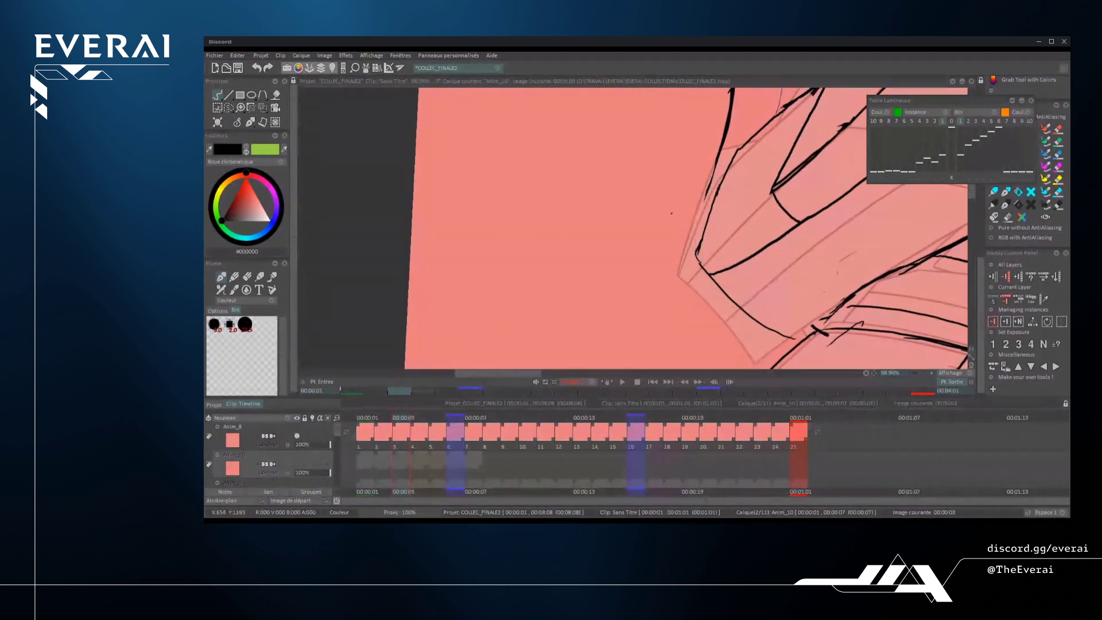
left_click_drag(715, 171, 699, 244)
scroll(732, 160, "up", 1)
scroll(661, 225, "down", 5)
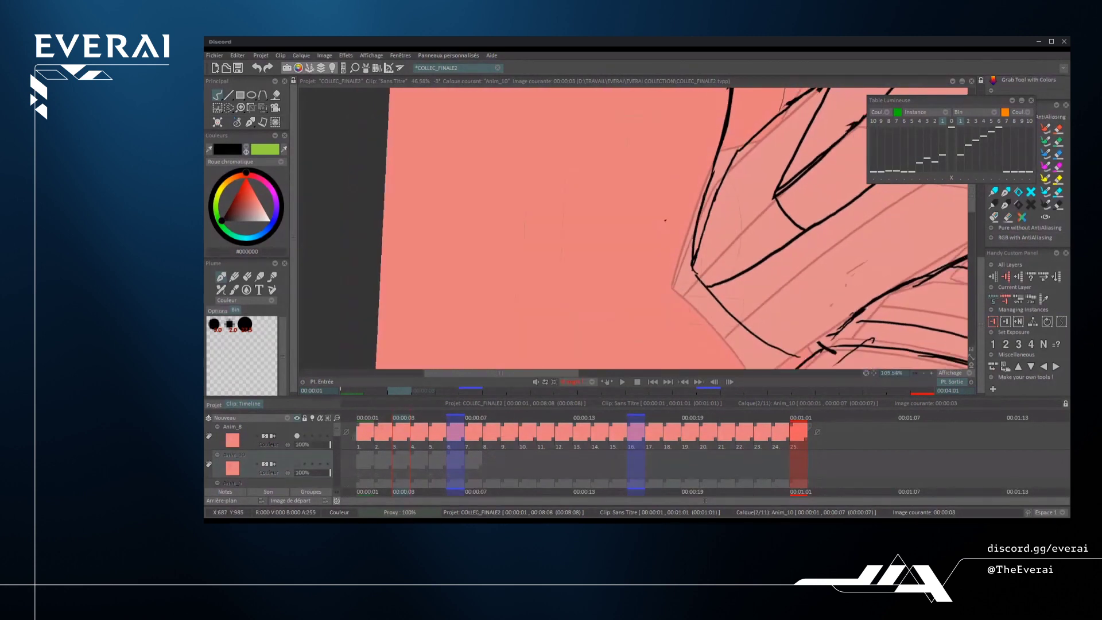
- Erase the line between the tall horn's base and the brim's front tip and redraw it meeting the brim edge lower
scroll(603, 229, "up", 5)
key("e")
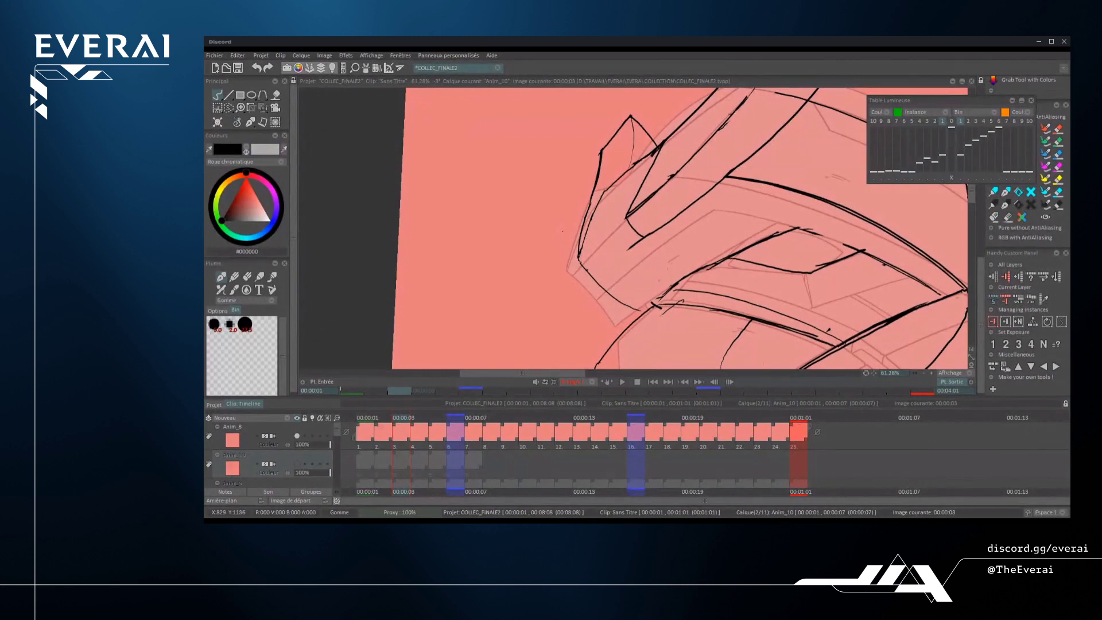
left_click_drag(628, 250, 636, 242)
scroll(615, 277, "up", 2)
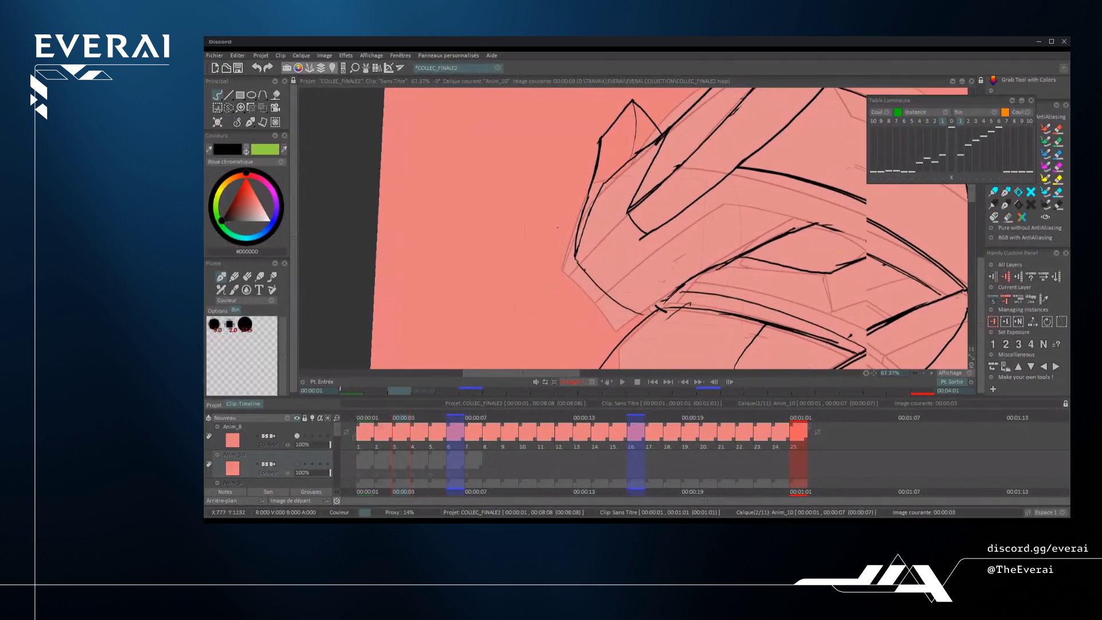
key("e")
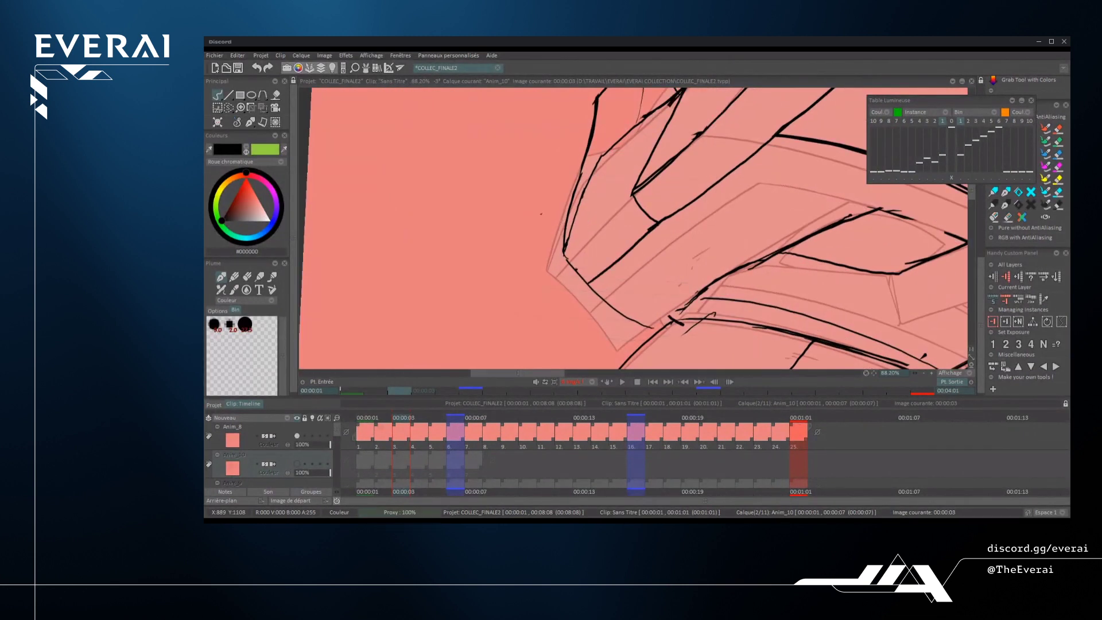
- Compare the whole head in mirrored and unmirrored view to check the reworked horn bases and brim tip
scroll(631, 246, "down", 4)
scroll(712, 247, "down", 2)
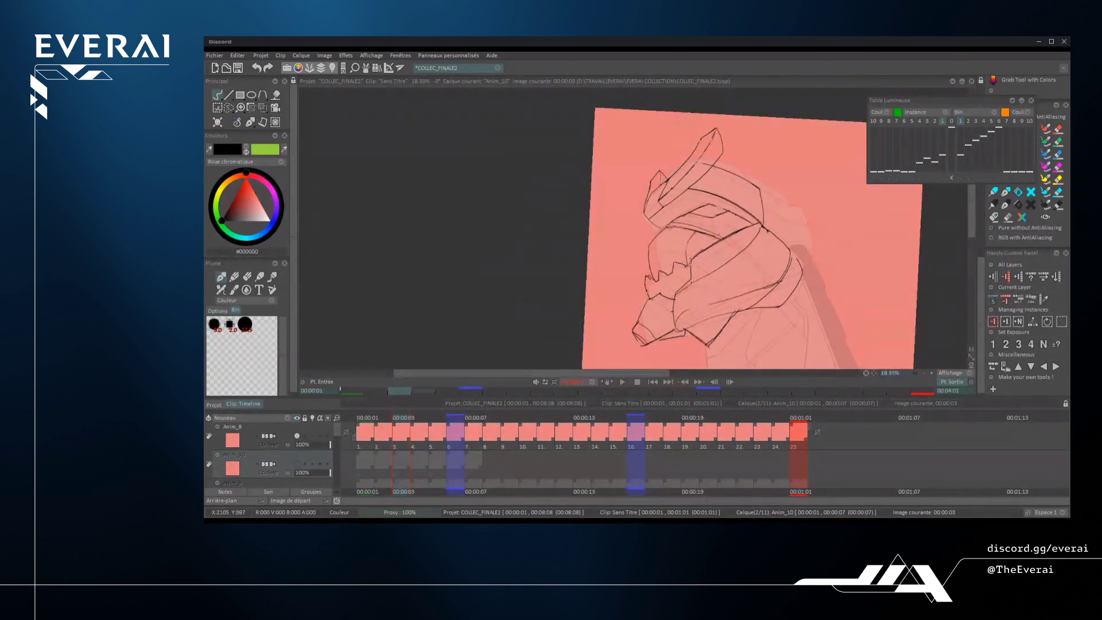
scroll(712, 247, "down", 2)
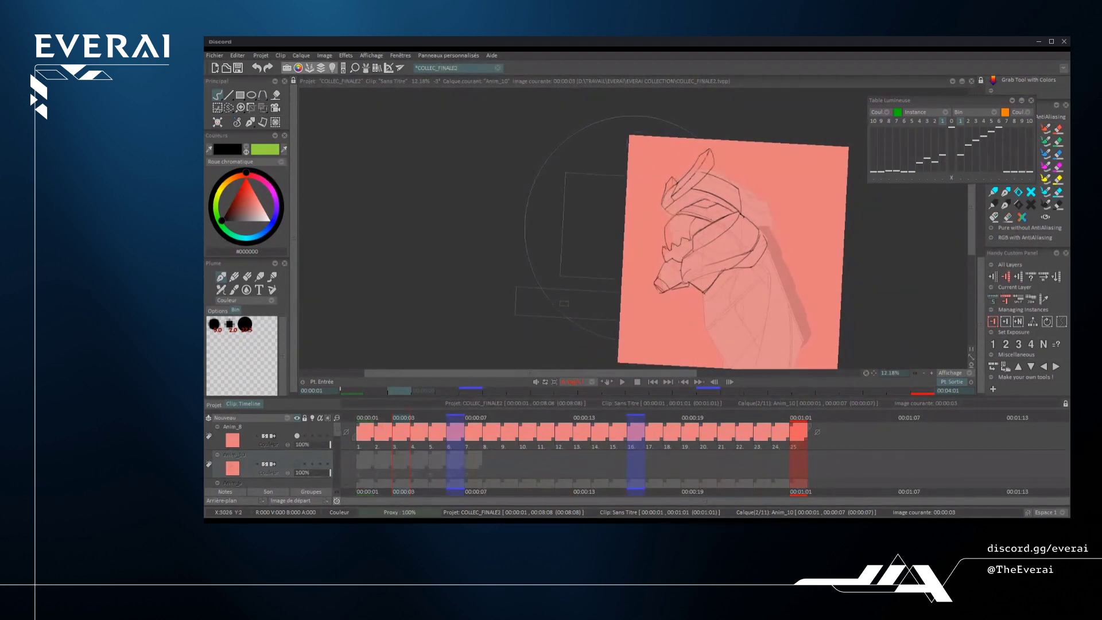
key("x")
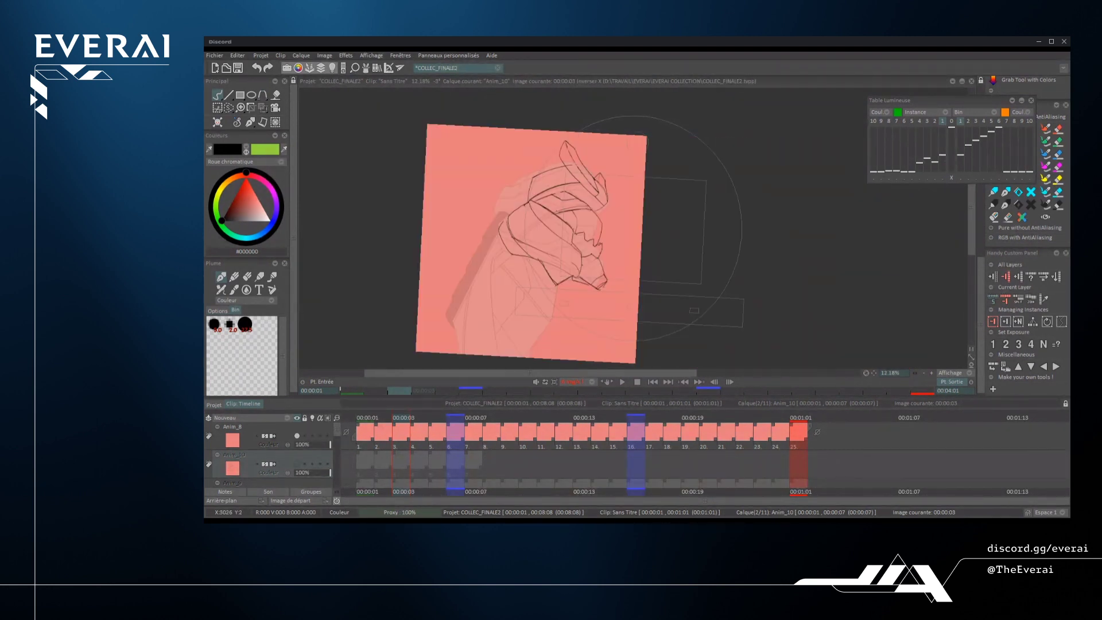
scroll(499, 235, "up", 2)
scroll(563, 238, "down", 3)
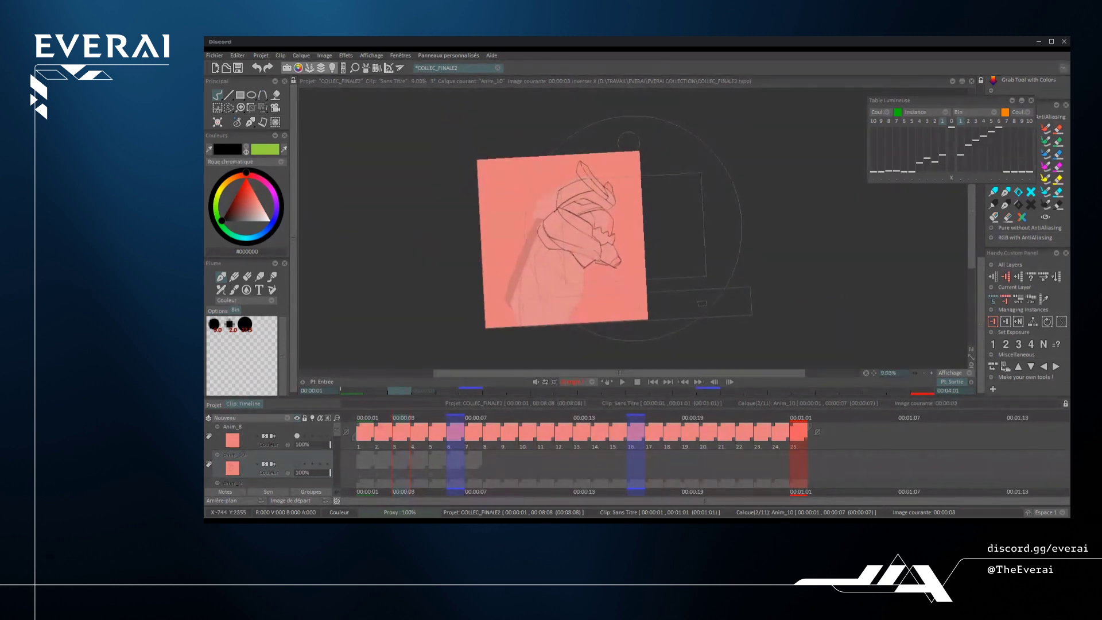
key("x")
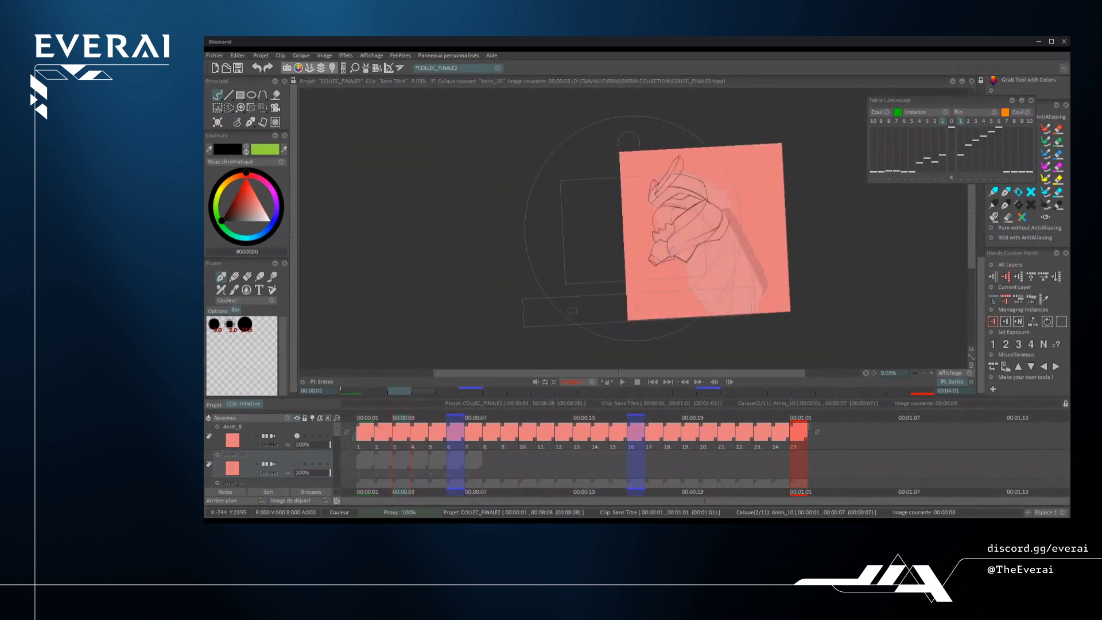
scroll(704, 197, "up", 1)
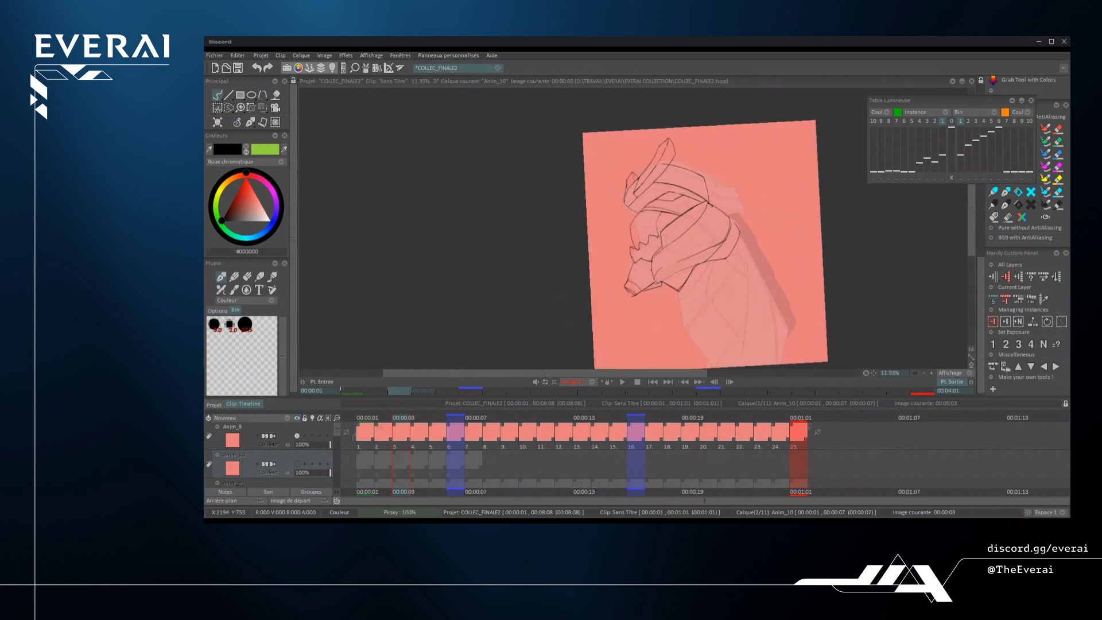
- Erase the end of the hood's top line that overlaps the inside of the tall horn
scroll(656, 148, "up", 4)
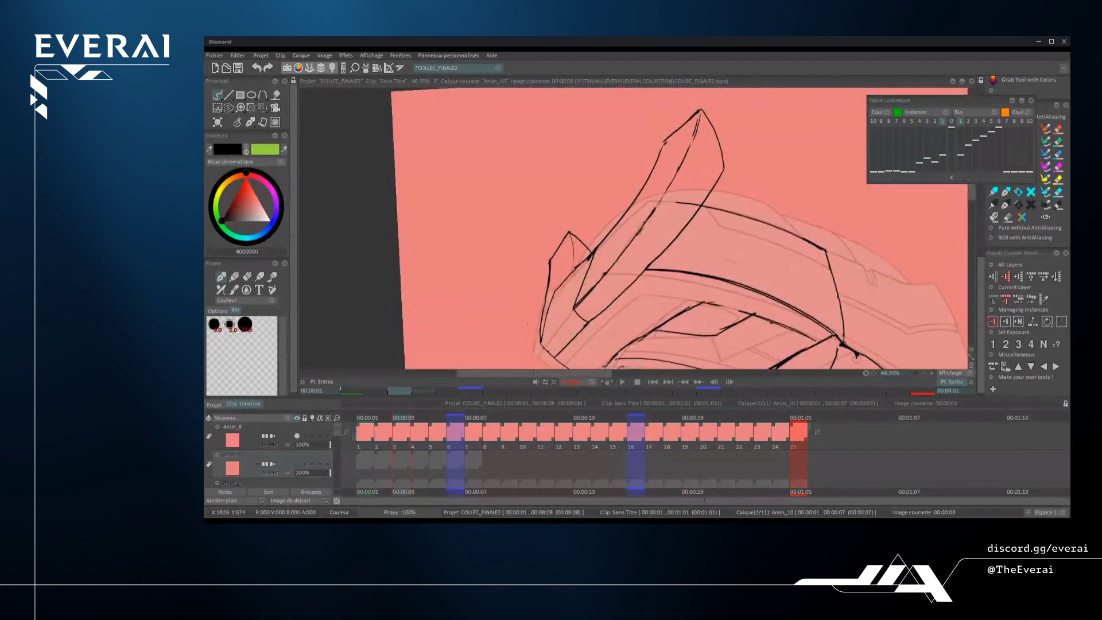
left_click_drag(680, 203, 694, 203)
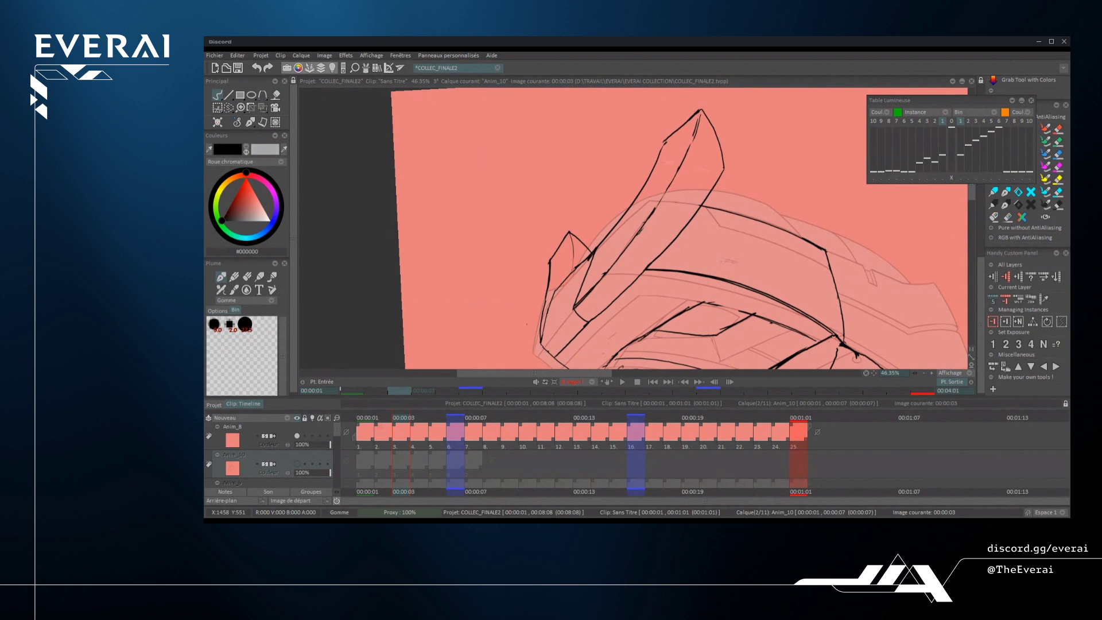
key("n")
scroll(712, 166, "down", 6)
scroll(648, 233, "up", 6)
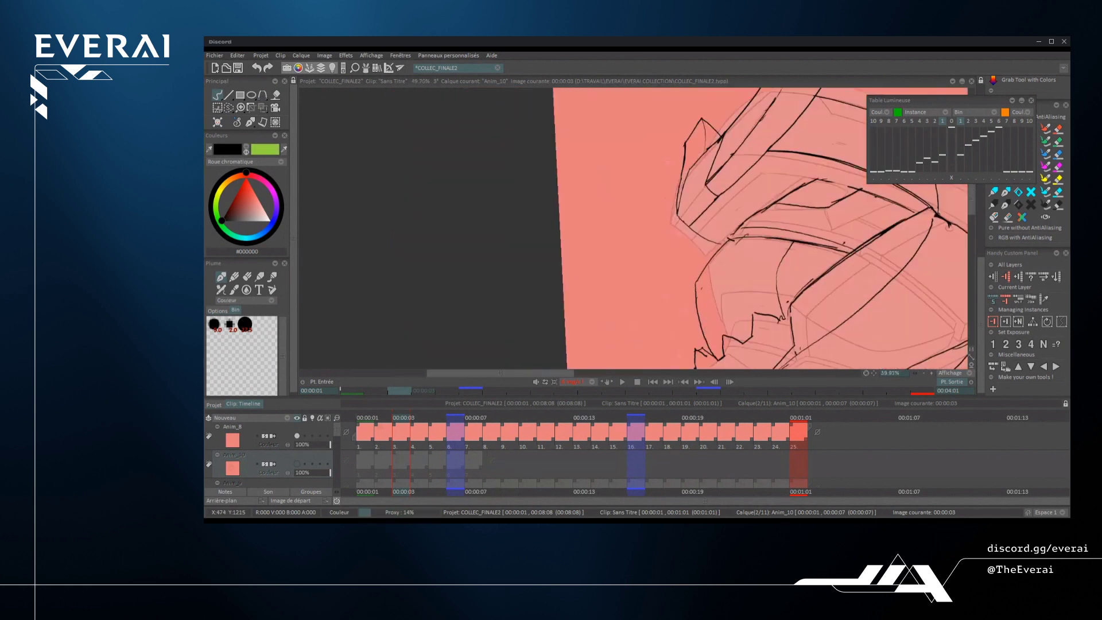
- Erase the doubled front edge lines between the small horn and the brim's front tip
scroll(708, 229, "up", 1)
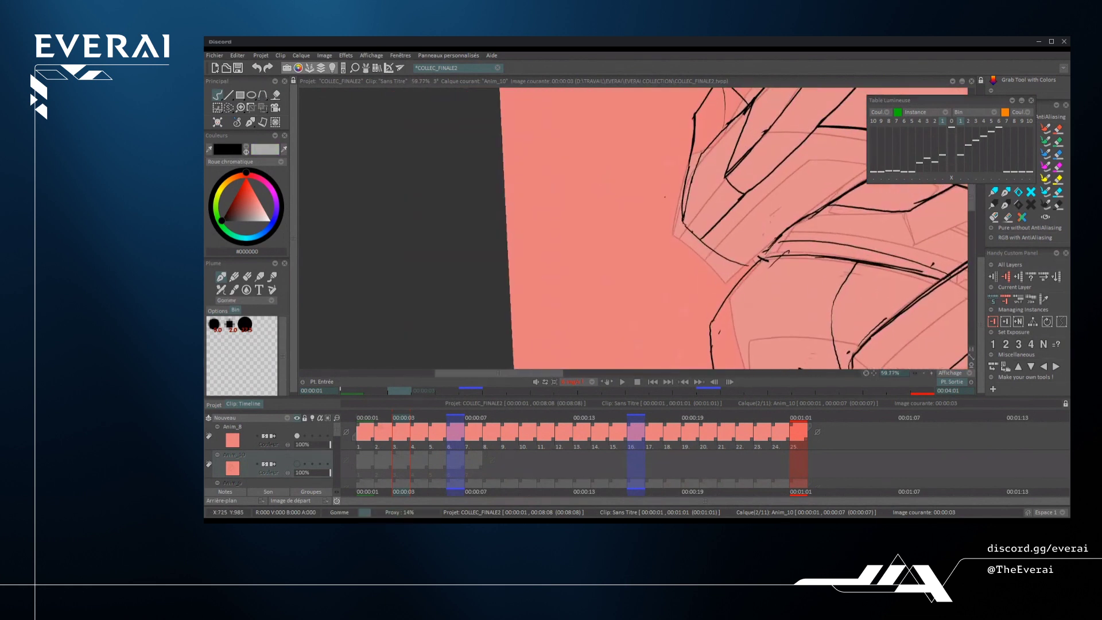
key("n")
left_click_drag(689, 162, 684, 221)
key("n")
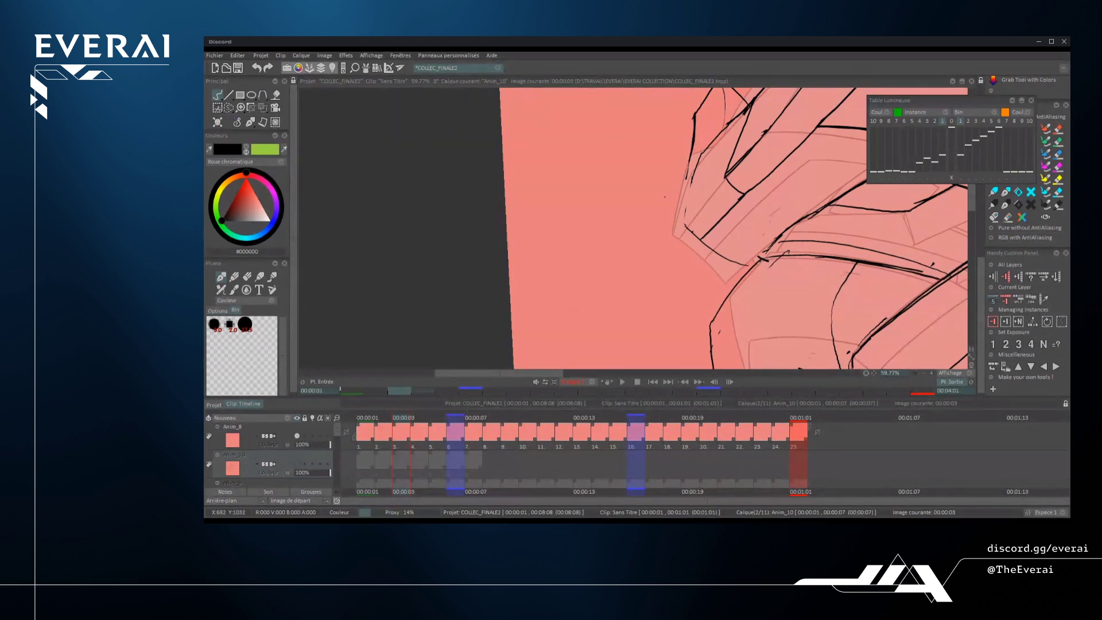
- Redraw the brim's front edge from its tip up toward the small horn, undoing unsatisfactory strokes until the curve is clean
scroll(689, 183, "up", 2)
mouse_move(688, 166)
left_mouse_down()
mouse_move(686, 241)
mouse_move(708, 140)
left_mouse_up()
key("ctrl+z")
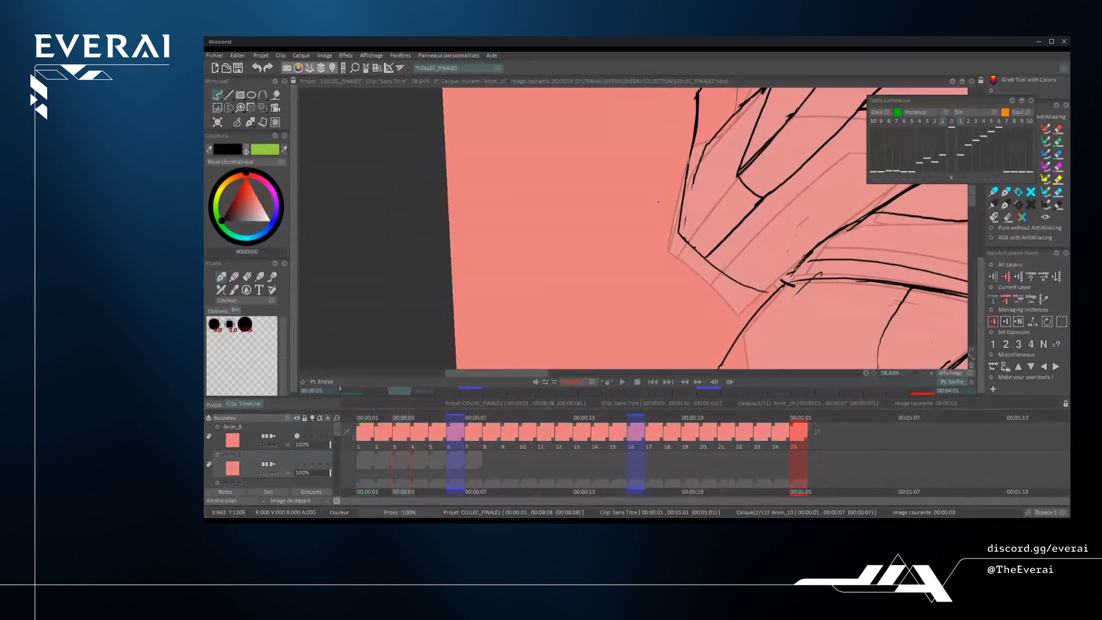
left_click_drag(686, 238, 707, 147)
key("ctrl+z")
key("ctrl+z")
left_click_drag(691, 193, 709, 147)
scroll(689, 229, "up", 1)
key("ctrl+z")
left_click_drag(685, 213, 698, 166)
scroll(689, 229, "up", 1)
scroll(650, 211, "down", 10)
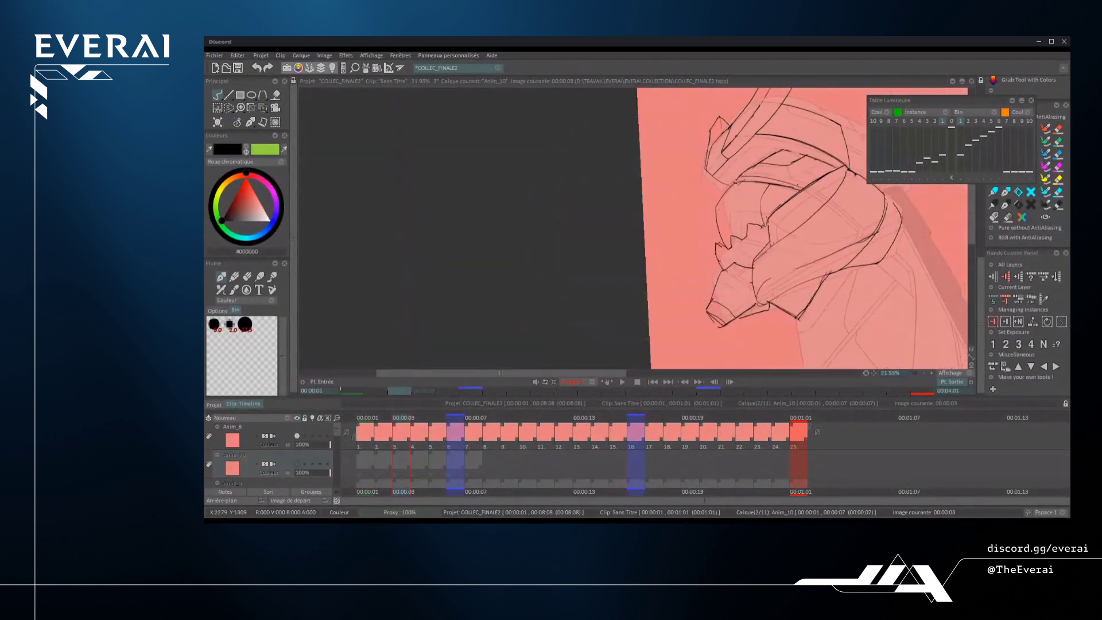
scroll(800, 232, "down", 5)
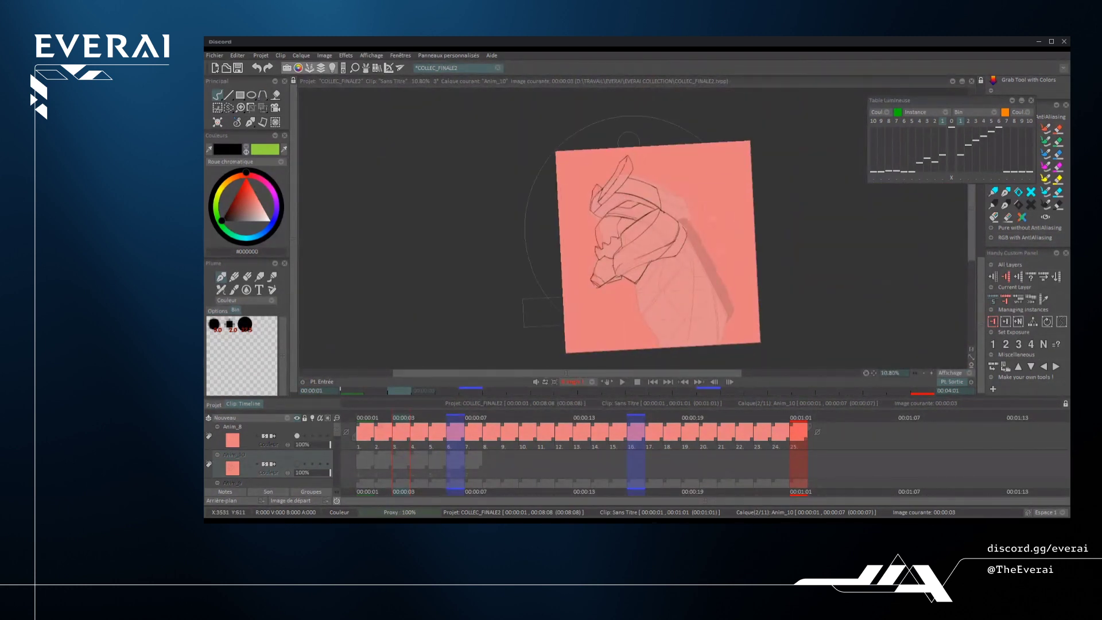
- Examine the whole head outline in vertically flipped and horizontally mirrored view
scroll(655, 247, "up", 2)
scroll(689, 230, "up", 3)
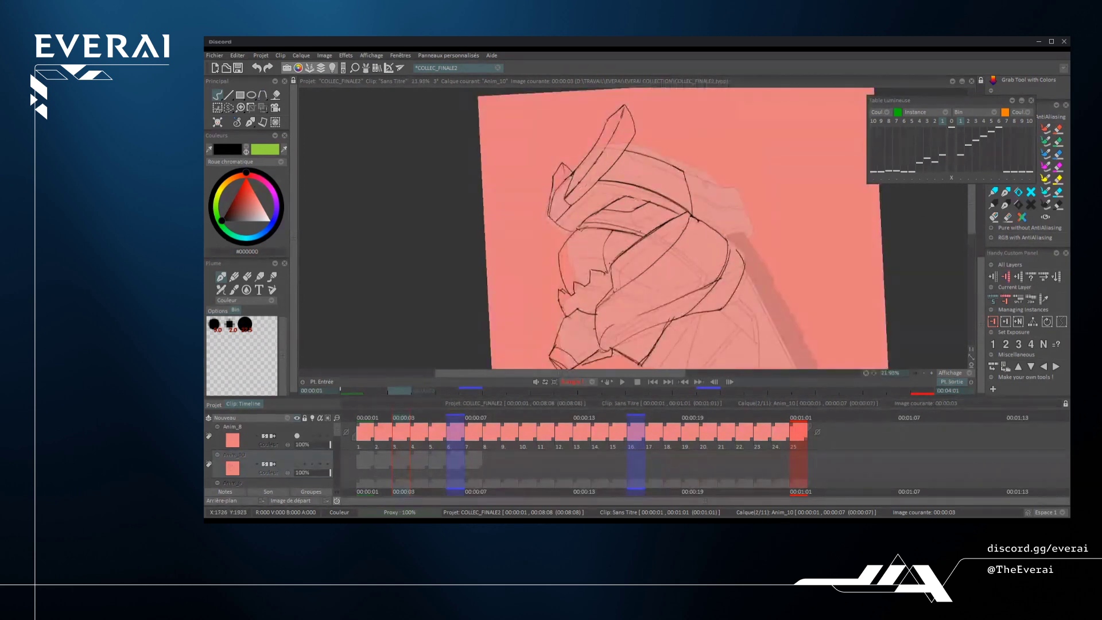
scroll(689, 229, "down", 2)
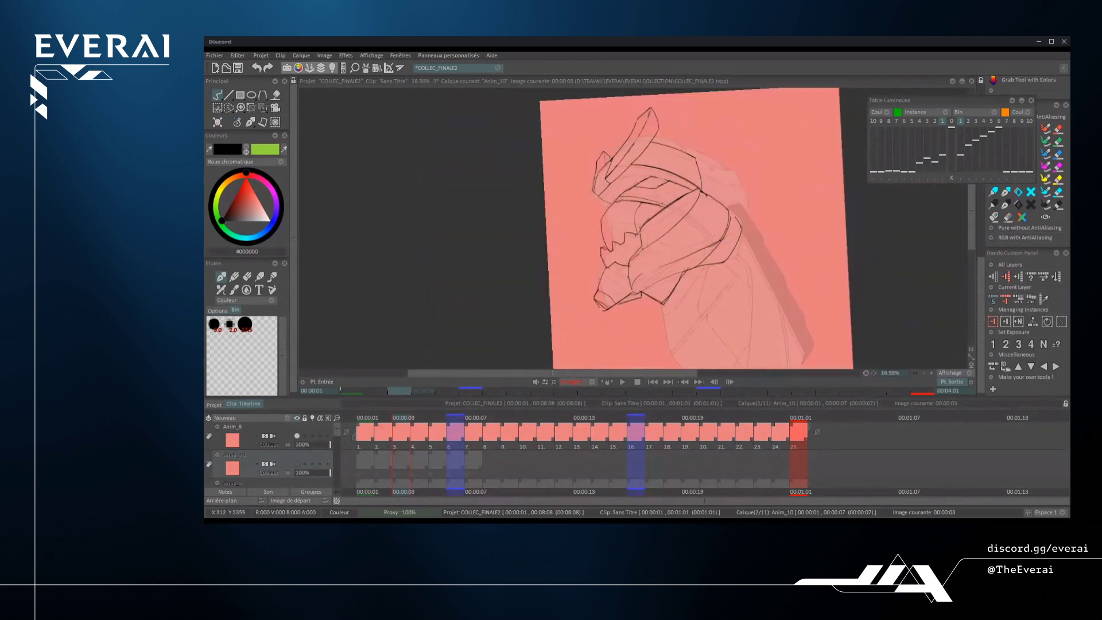
key("y")
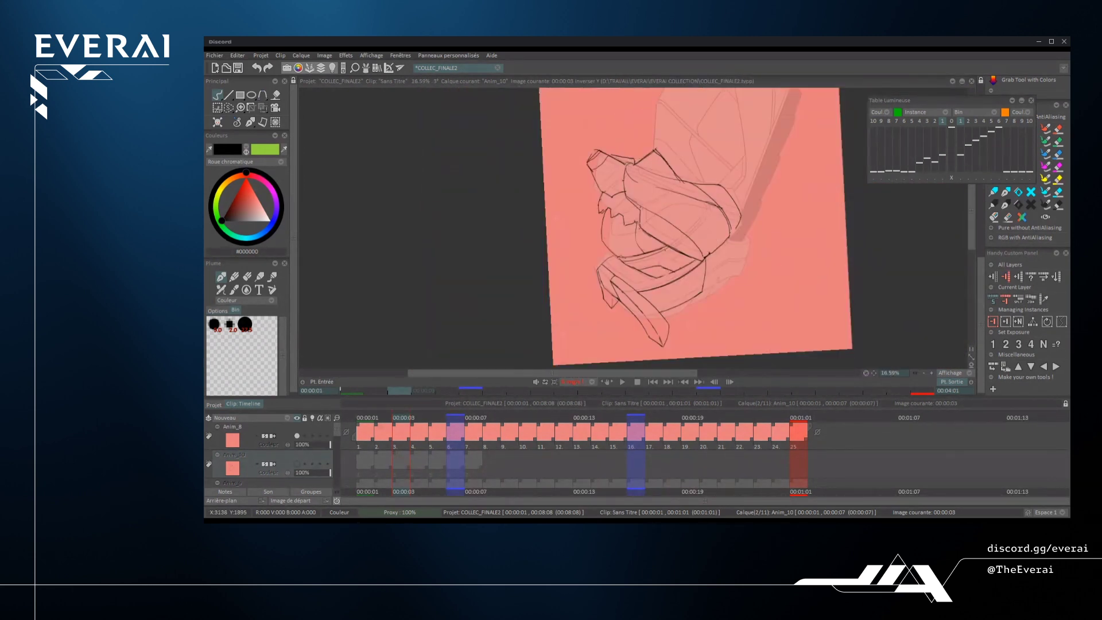
key("y")
key("x")
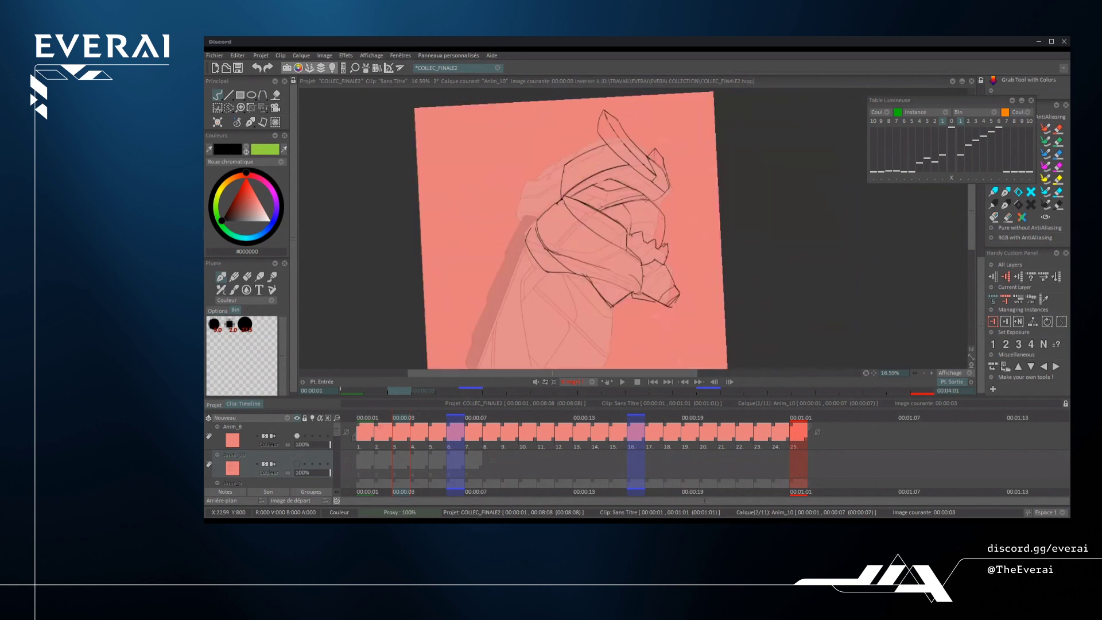
- Draw the back curve and upper edge of the hood's rear flap behind the head, undoing unsatisfactory strokes
scroll(517, 195, "up", 3)
left_click_drag(480, 253, 480, 157)
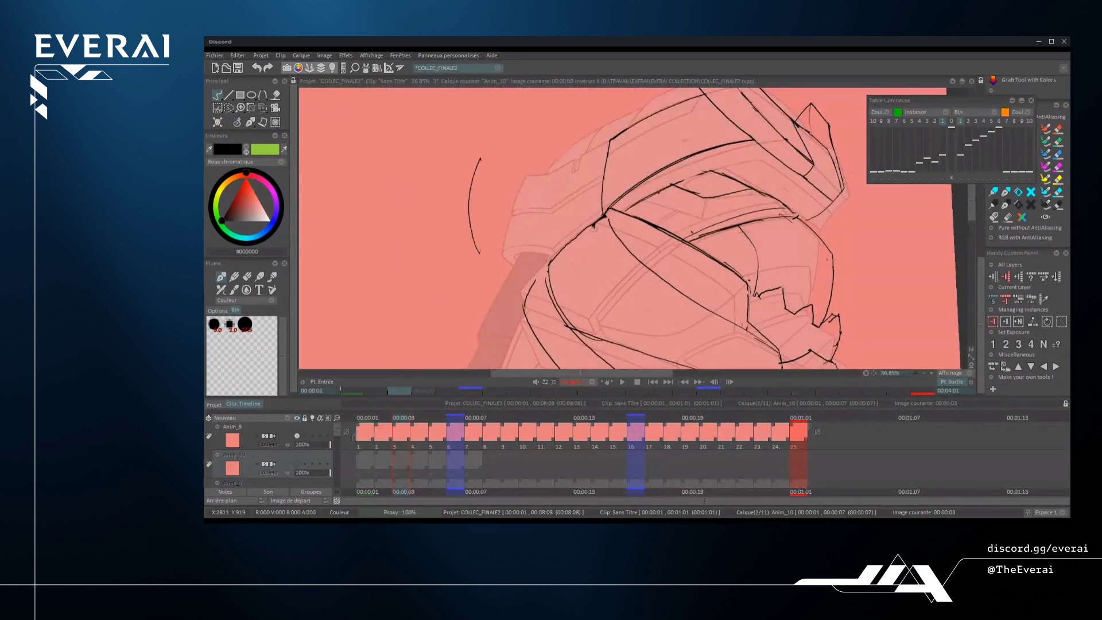
key("ctrl+z")
left_click_drag(483, 264, 495, 143)
key("ctrl+z")
mouse_move(482, 246)
left_mouse_down()
mouse_move(512, 118)
mouse_move(555, 137)
mouse_move(519, 139)
mouse_move(530, 153)
mouse_move(600, 144)
left_mouse_up()
key("ctrl+z")
scroll(609, 145, "down", 4)
left_click_drag(750, 203, 714, 137)
scroll(574, 224, "up", 4)
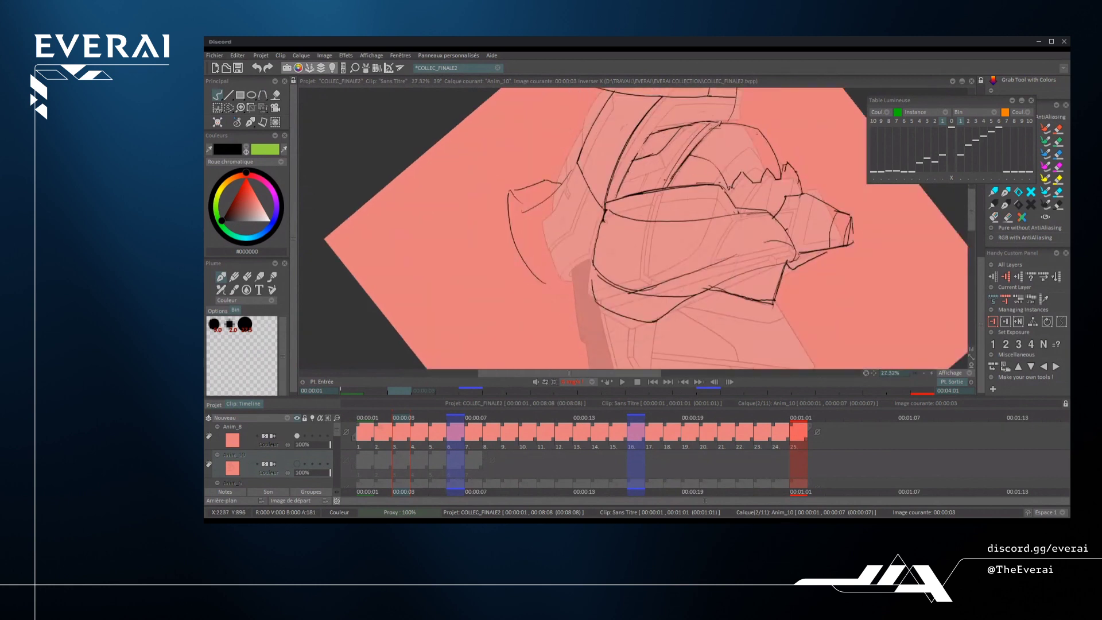
- Close the rear flap's lower edge toward the hood's side joint and return to the unmirrored view
scroll(574, 224, "down", 5)
scroll(574, 224, "up", 3)
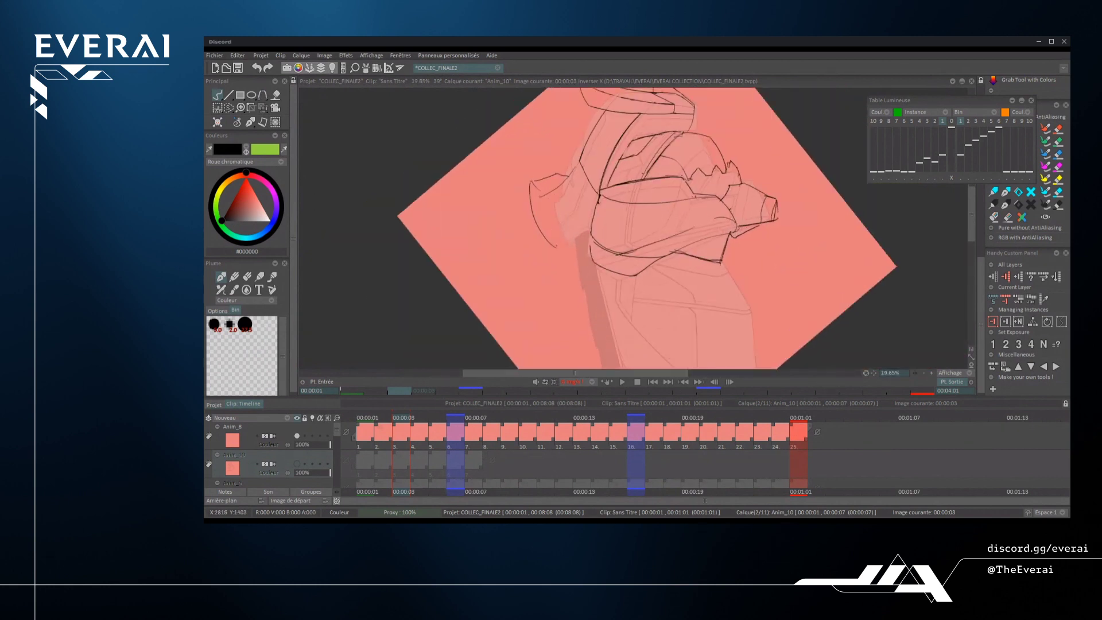
left_click_drag(556, 218, 594, 249)
scroll(637, 224, "down", 4)
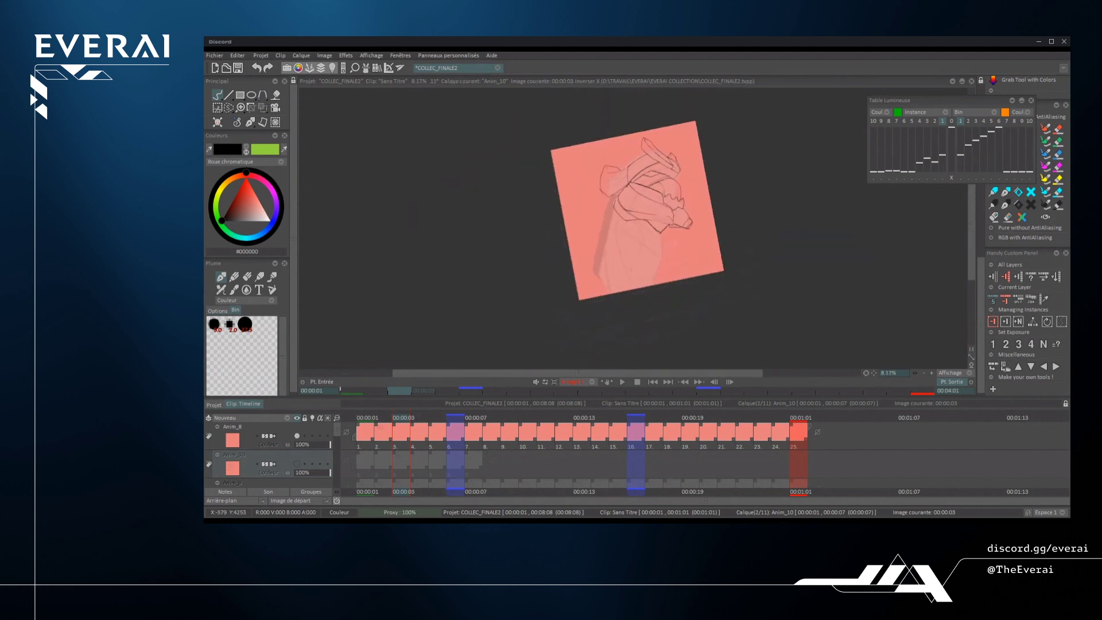
key("x")
scroll(637, 224, "up", 5)
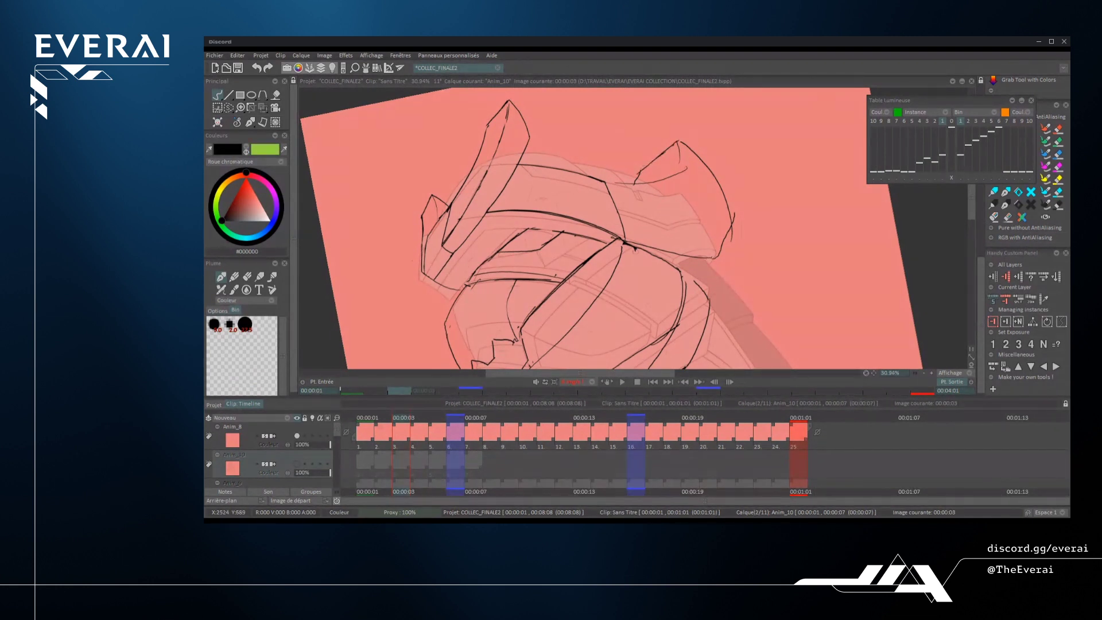
- Erase the lower end of the rear flap's upper edge and redraw the inner curve joining its tip
scroll(666, 149, "down", 4)
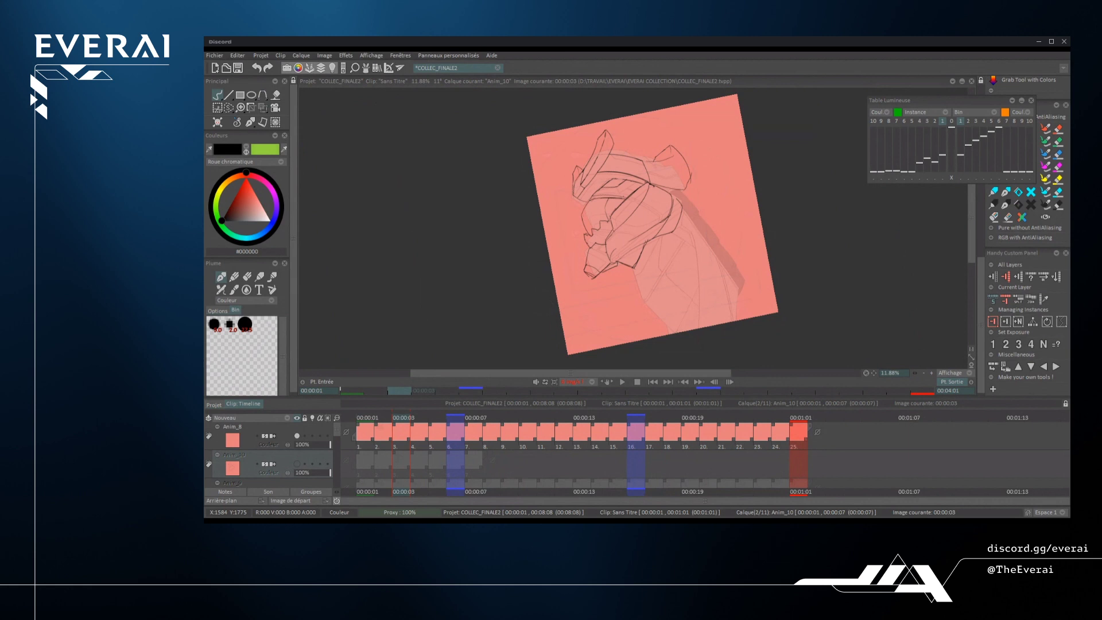
scroll(655, 145, "up", 1)
scroll(633, 176, "up", 3)
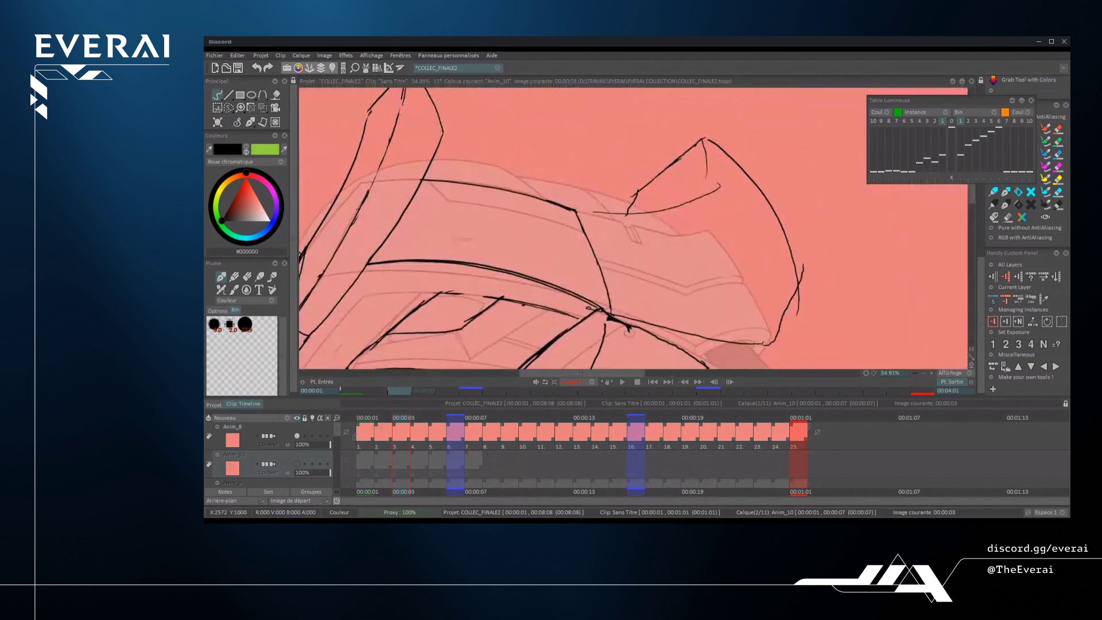
key("e")
left_click_drag(638, 191, 630, 210)
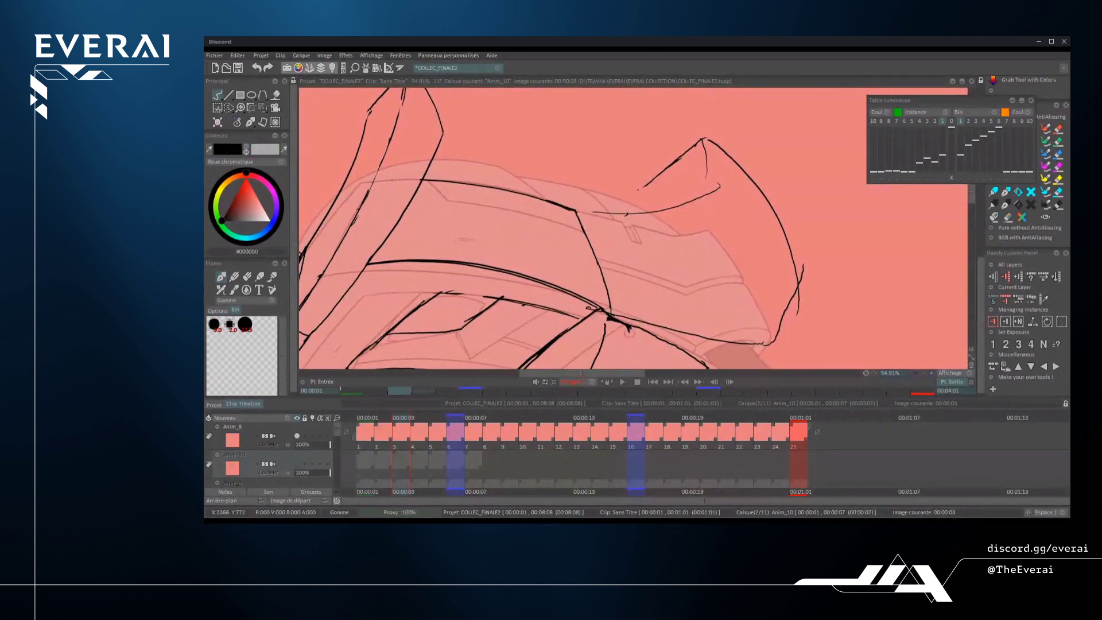
scroll(698, 180, "up", 2)
key("e")
mouse_move(707, 126)
left_mouse_down()
mouse_move(726, 191)
mouse_move(709, 191)
mouse_move(704, 134)
mouse_move(709, 149)
left_mouse_up()
key("e")
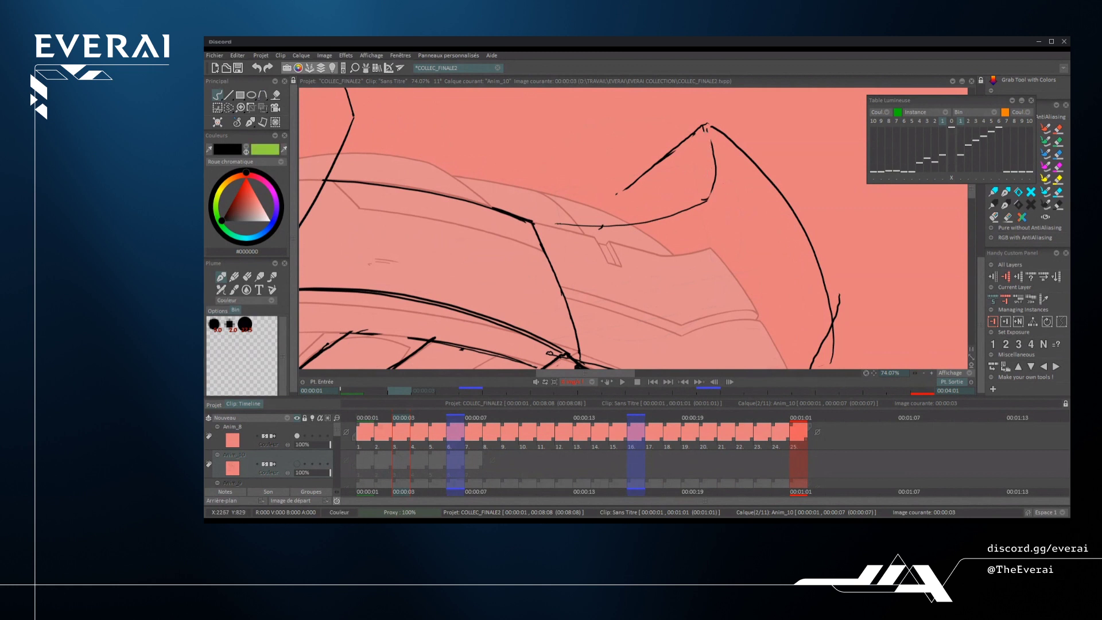
- Add a curved fold line across the rear flap, and erase and redraw its lower outer corner as a smooth curve
scroll(623, 193, "down", 5)
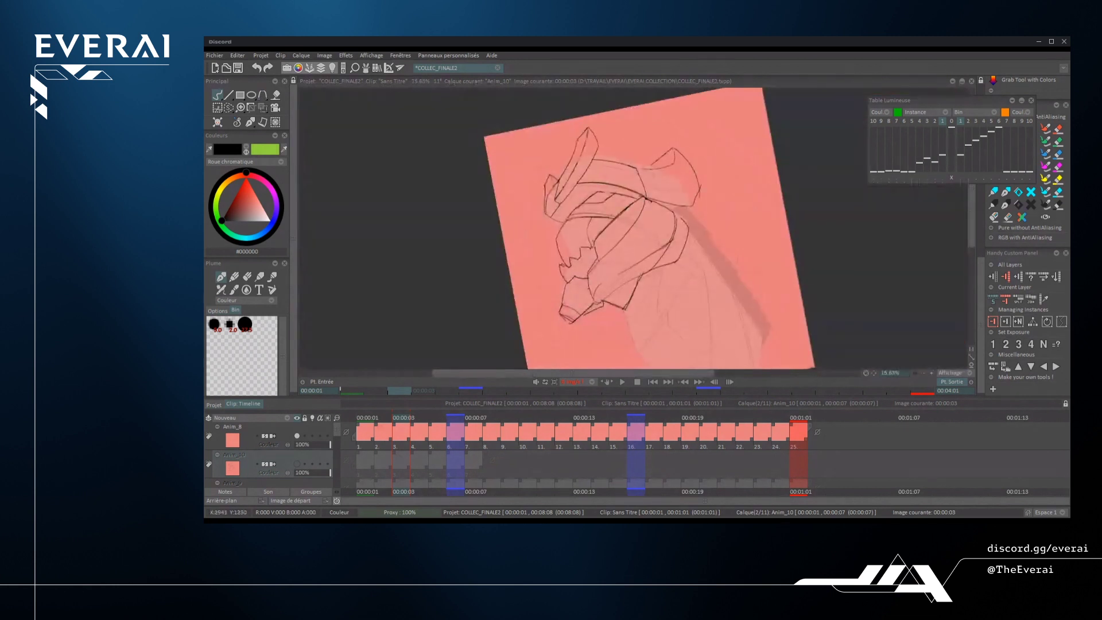
scroll(649, 230, "down", 2)
scroll(660, 229, "up", 3)
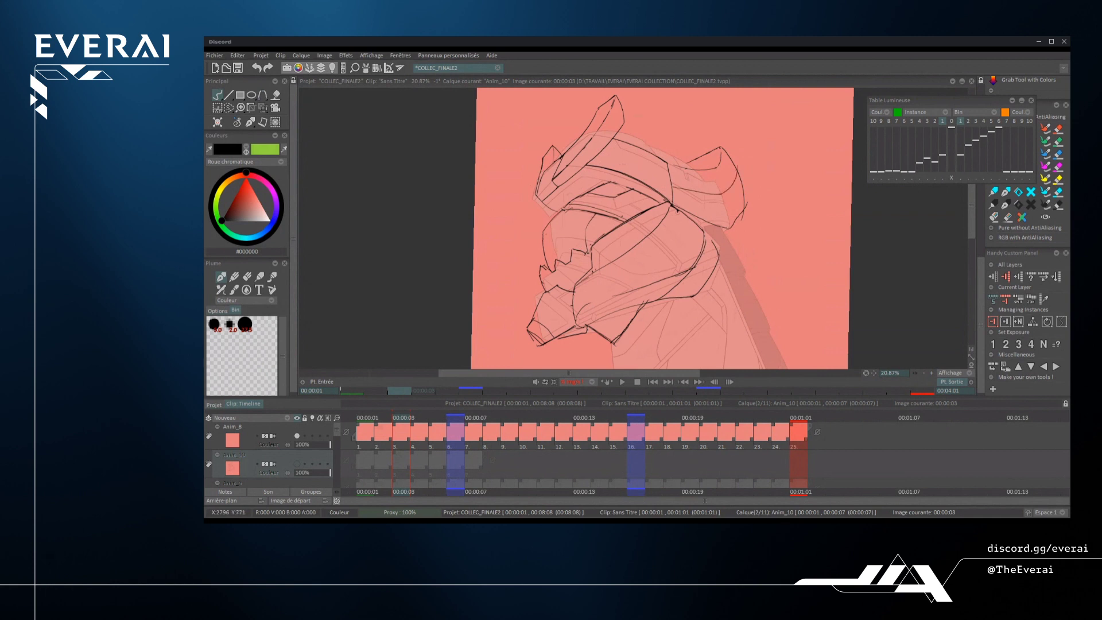
scroll(744, 160, "up", 3)
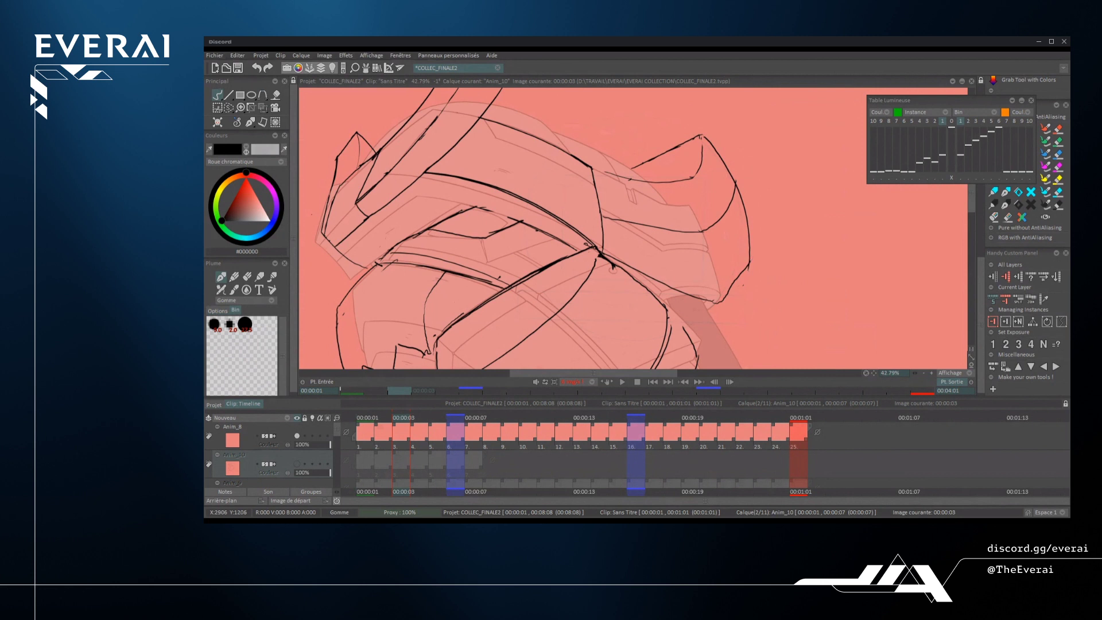
left_click_drag(728, 294, 748, 268)
scroll(717, 282, "up", 2)
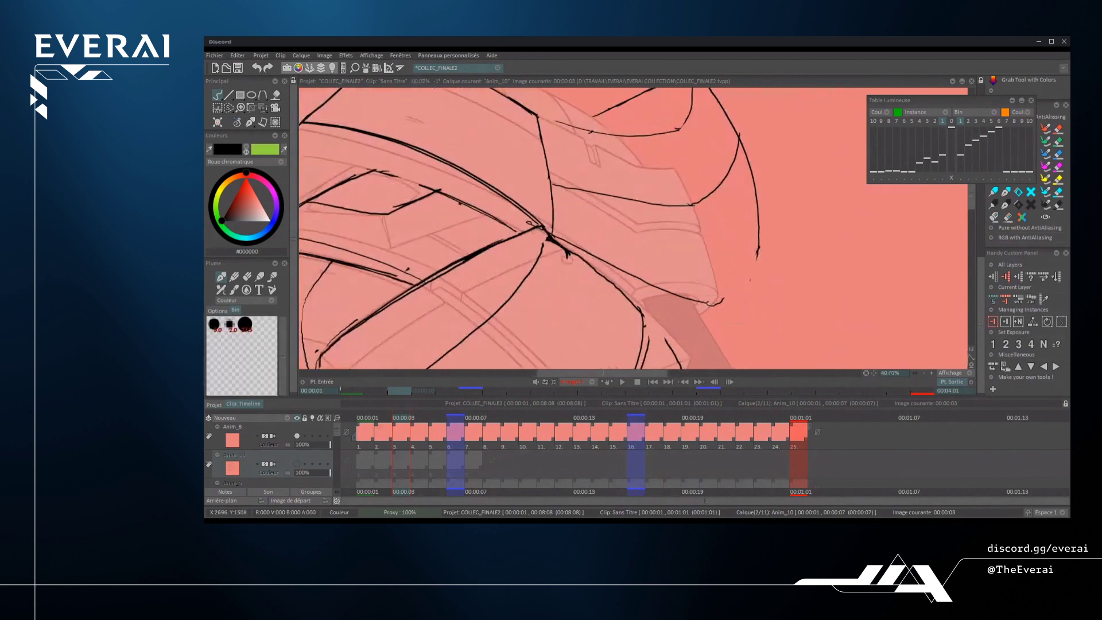
scroll(732, 253, "up", 1)
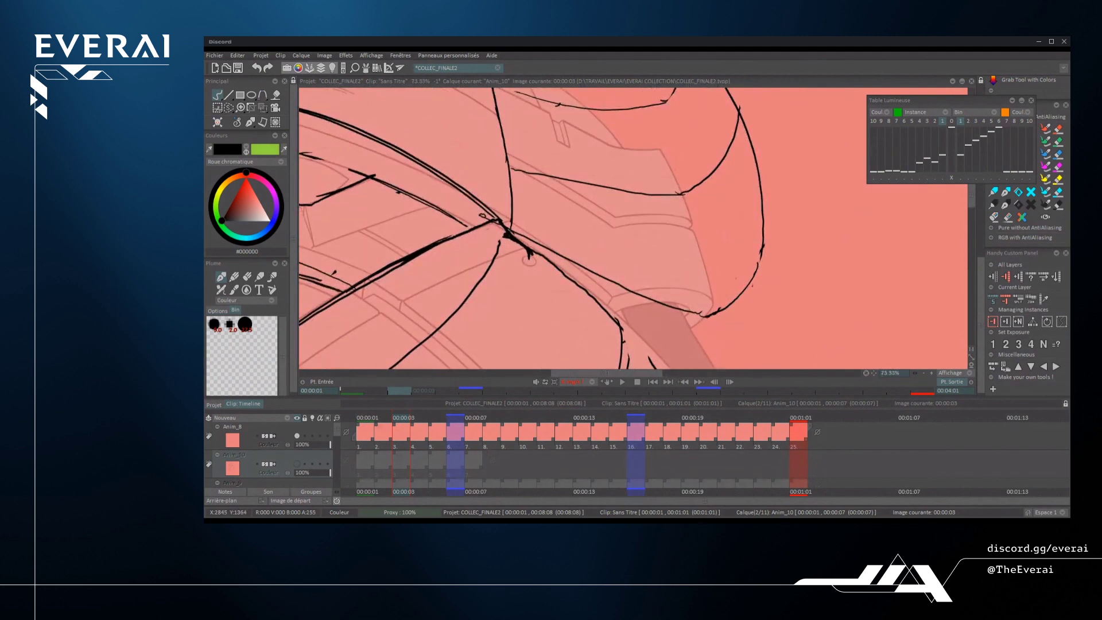
scroll(631, 230, "down", 1)
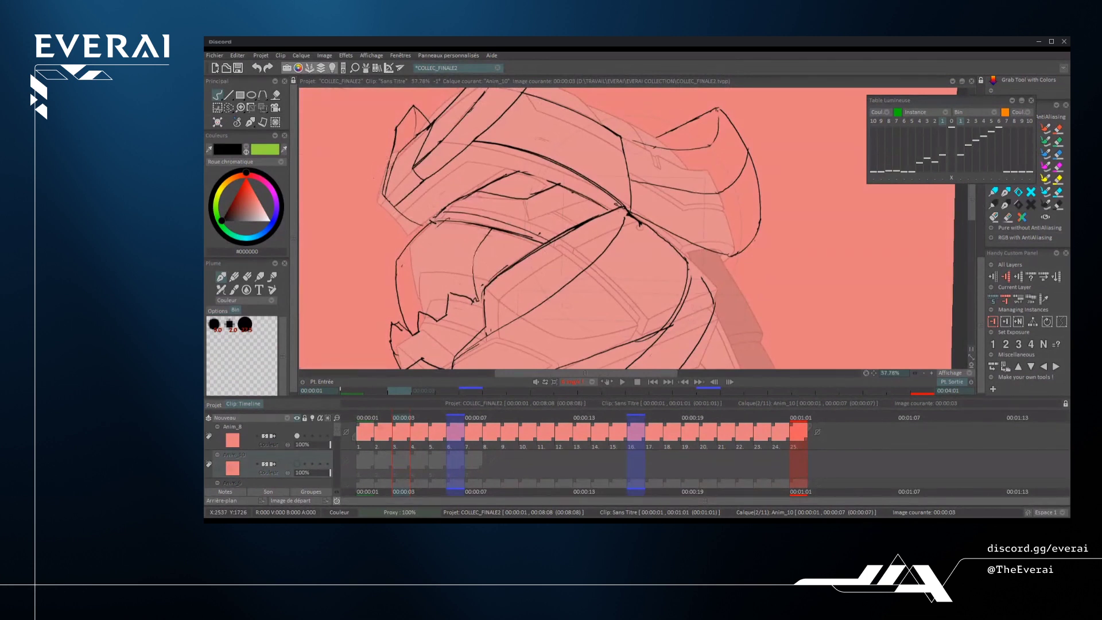
- Draw the band line across the hood behind the tall horn and erase the front part of the flap's fold line
scroll(626, 229, "down", 8)
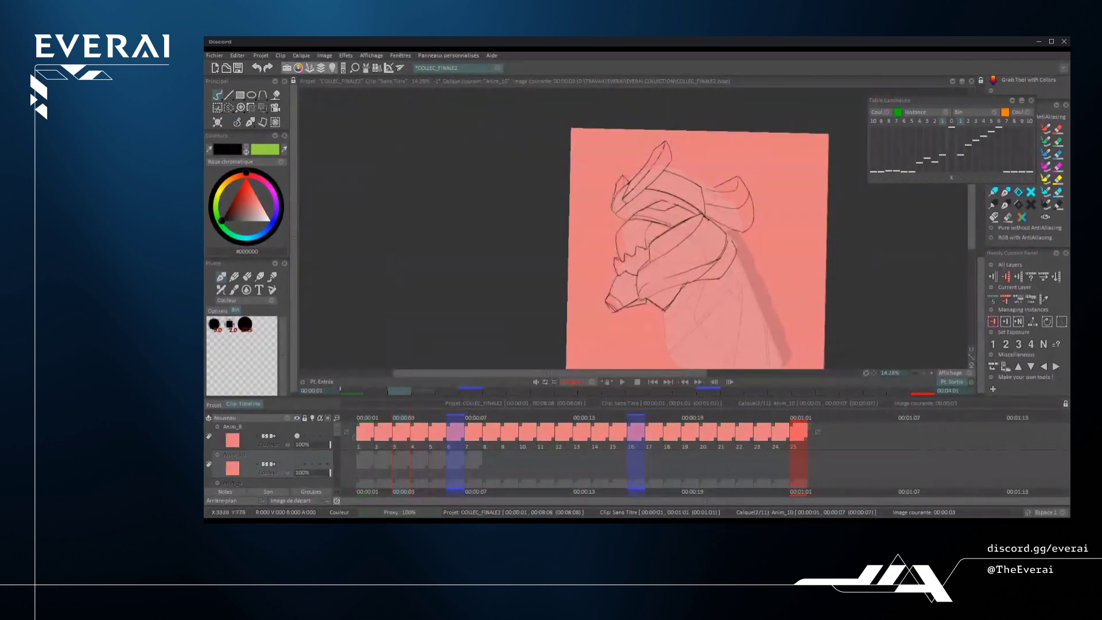
scroll(733, 198, "up", 2)
mouse_move(732, 198)
left_mouse_down()
mouse_move(666, 172)
mouse_move(599, 213)
left_mouse_up()
scroll(599, 212, "up", 1)
scroll(599, 208, "up", 1)
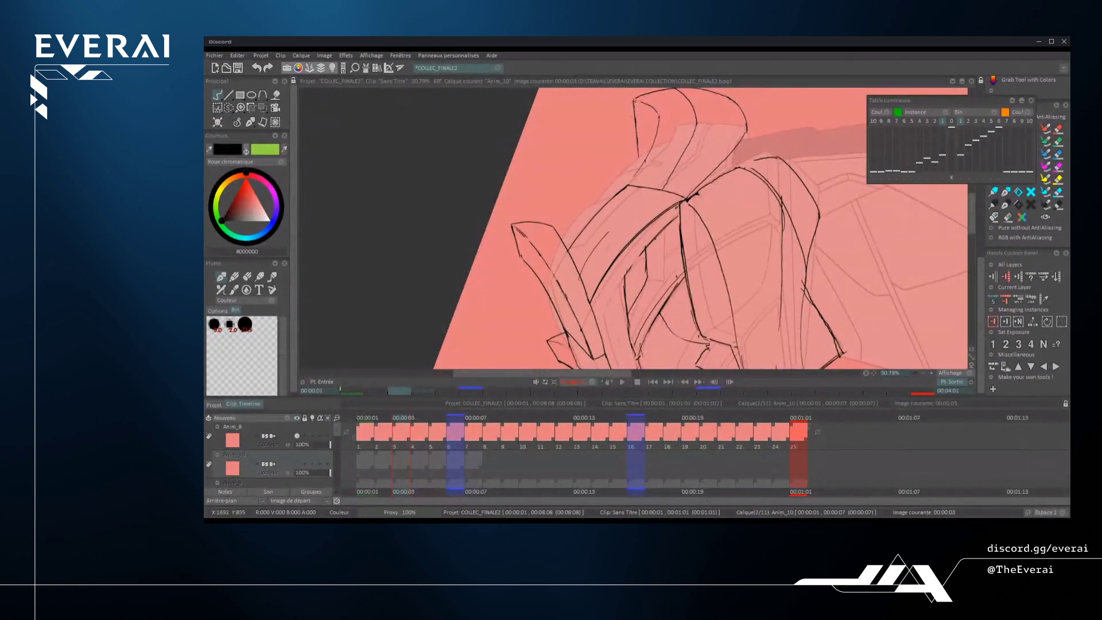
mouse_move(582, 283)
left_mouse_down()
mouse_move(609, 237)
mouse_move(662, 188)
left_mouse_up()
mouse_move(723, 230)
left_mouse_down()
mouse_move(709, 278)
mouse_move(554, 267)
mouse_move(548, 207)
mouse_move(587, 208)
mouse_move(631, 170)
left_mouse_up()
scroll(577, 195, "up", 1)
key("e")
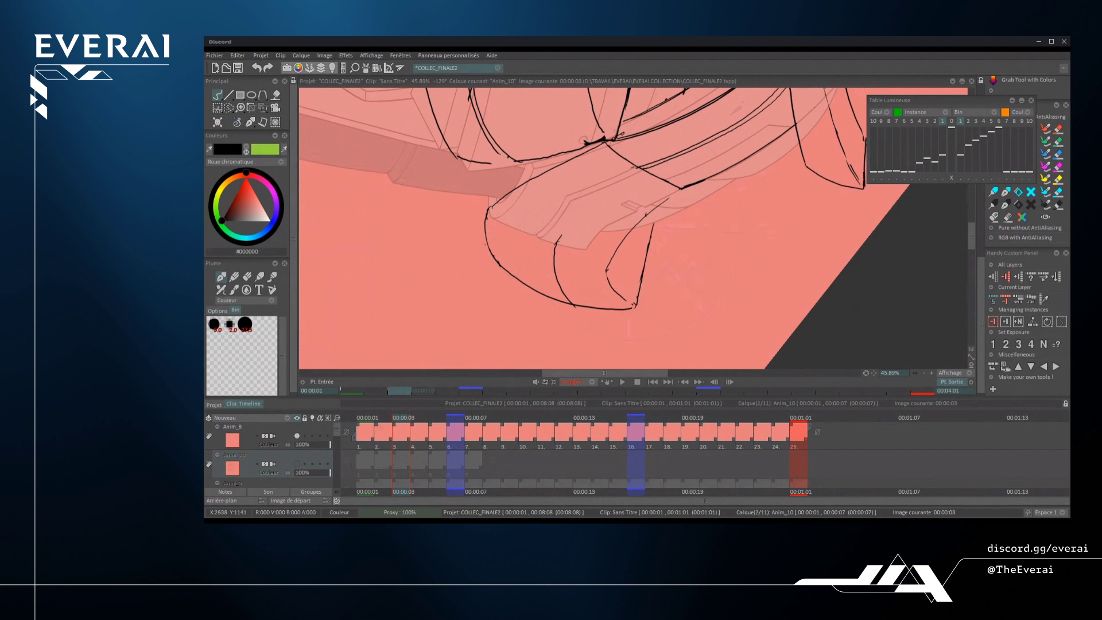
- Redraw the front part of the flap's fold line up to the hood's back seam, undoing unsatisfactory strokes
left_click_drag(558, 249, 640, 171)
key("ctrl+z")
left_click_drag(556, 241, 643, 170)
key("ctrl+z")
left_click_drag(557, 246, 643, 176)
left_click_drag(555, 248, 637, 172)
key("ctrl+z")
- Draw a second line parallel to the flap's fold line, undoing and repeating strokes until the curve is clean
left_click_drag(562, 301, 548, 261)
scroll(549, 258, "up", 1)
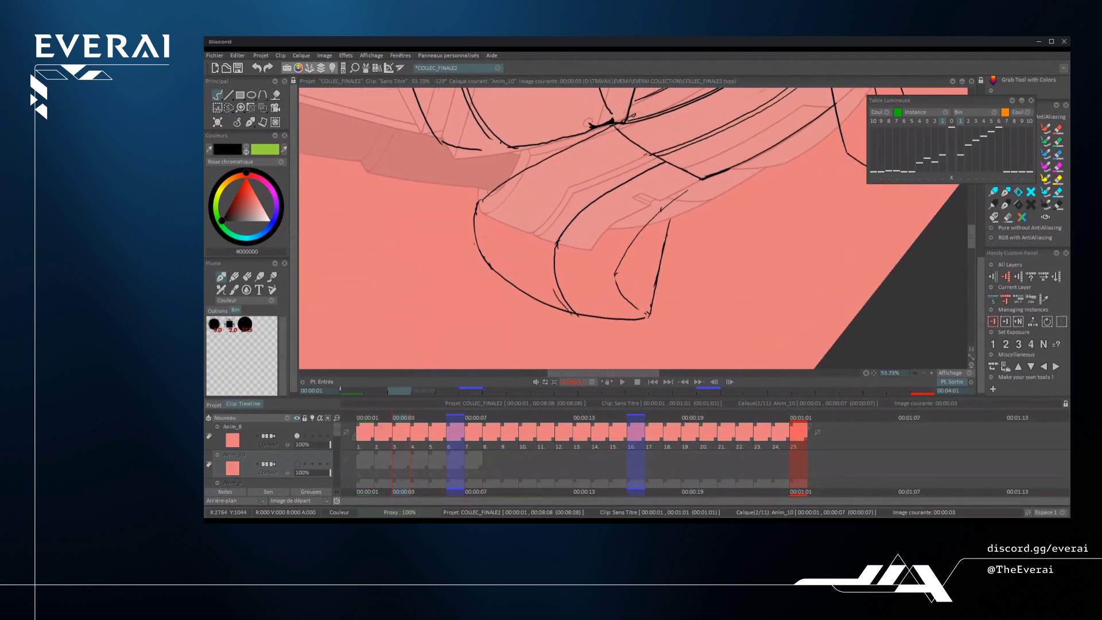
key("ctrl+z")
mouse_move(568, 313)
left_mouse_down()
mouse_move(552, 236)
mouse_move(598, 190)
left_mouse_up()
key("ctrl+z")
left_click_drag(557, 233, 649, 160)
key("ctrl+z")
left_click_drag(556, 236, 654, 163)
key("ctrl+z")
left_click_drag(557, 236, 650, 162)
key("ctrl+z")
key("ctrl+z")
mouse_move(556, 236)
left_mouse_down()
mouse_move(594, 188)
mouse_move(651, 164)
left_mouse_up()
left_click_drag(569, 217, 654, 161)
key("ctrl+z")
mouse_move(570, 217)
left_mouse_down()
mouse_move(646, 165)
mouse_move(614, 291)
mouse_move(634, 293)
mouse_move(751, 174)
mouse_move(761, 262)
left_mouse_up()
scroll(660, 165, "down", 3)
scroll(754, 192, "down", 3)
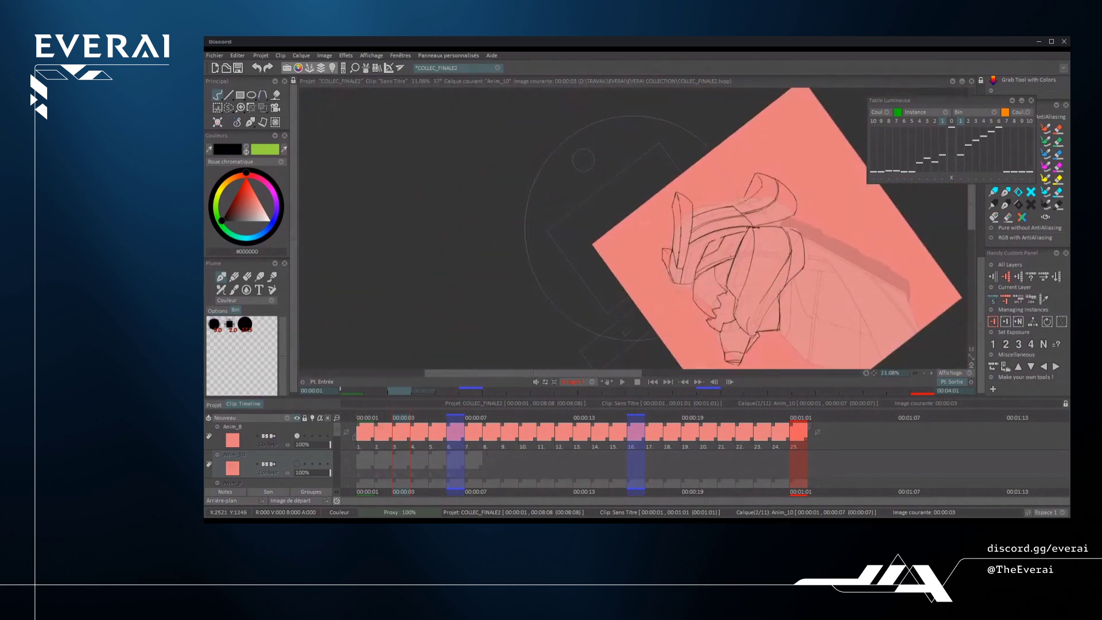
- Erase the overshooting line ends around the rear flap
scroll(754, 201, "up", 4)
key("e")
left_click_drag(626, 251, 609, 287)
key("e")
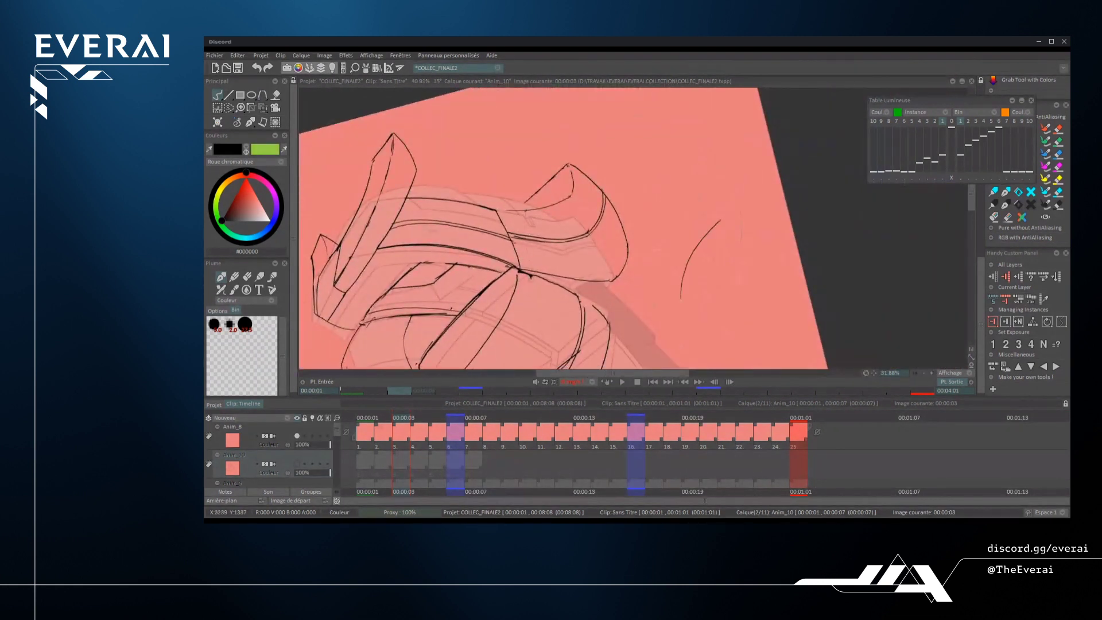
scroll(683, 236, "up", 2)
mouse_move(683, 181)
left_mouse_down()
mouse_move(740, 263)
mouse_move(680, 172)
mouse_move(647, 227)
mouse_move(701, 164)
left_mouse_up()
scroll(683, 230, "up", 1)
left_click_drag(680, 214, 657, 223)
mouse_move(713, 182)
left_mouse_down()
mouse_move(702, 197)
mouse_move(712, 236)
left_mouse_up()
scroll(706, 193, "down", 4)
key("ctrl+z")
key("ctrl+z")
key("ctrl+z")
key("ctrl+z")
key("ctrl+z")
key("ctrl+z")
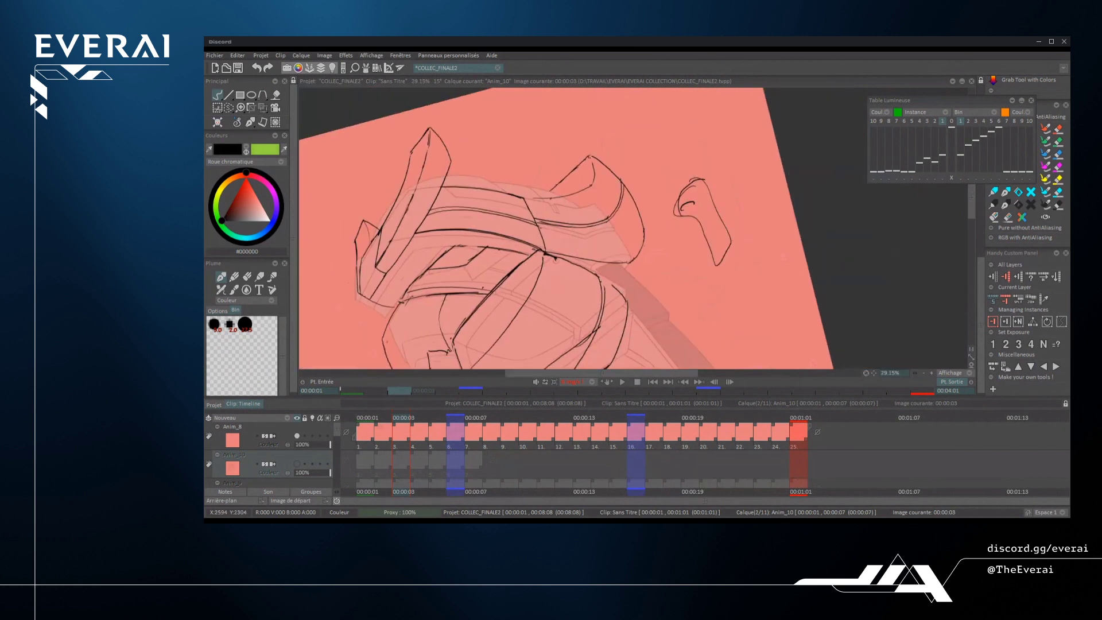
key("ctrl+z")
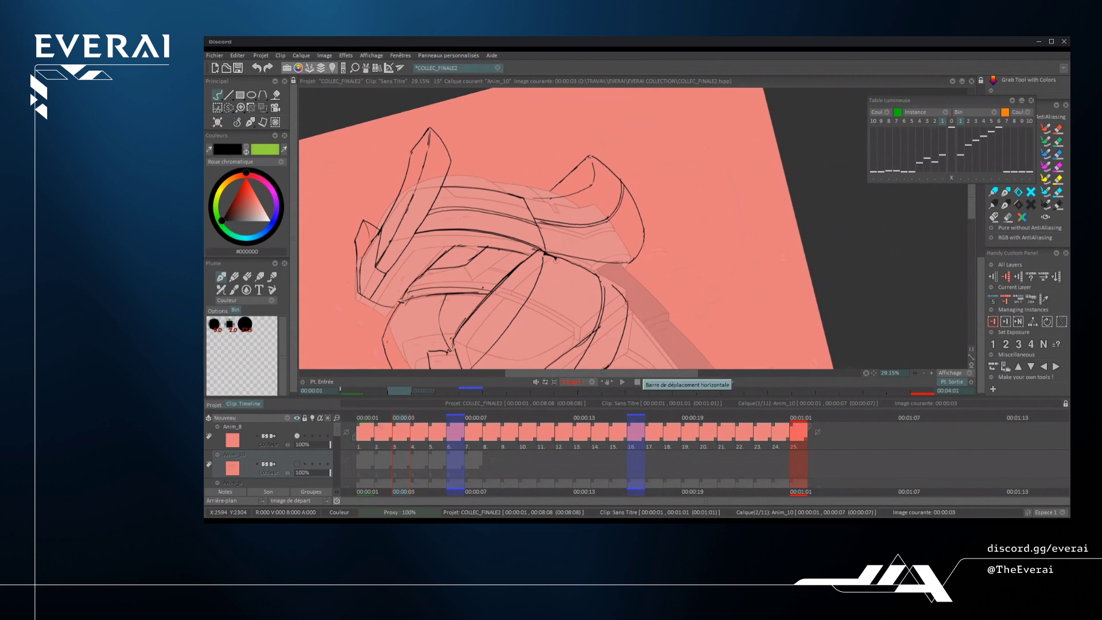
- Draw a curved rim line inside the flap from the hood's top corner to the tip, erasing the old inner line's upper end
mouse_move(529, 201)
left_mouse_down()
mouse_move(677, 328)
mouse_move(742, 247)
mouse_move(705, 197)
left_mouse_up()
scroll(704, 198, "up", 3)
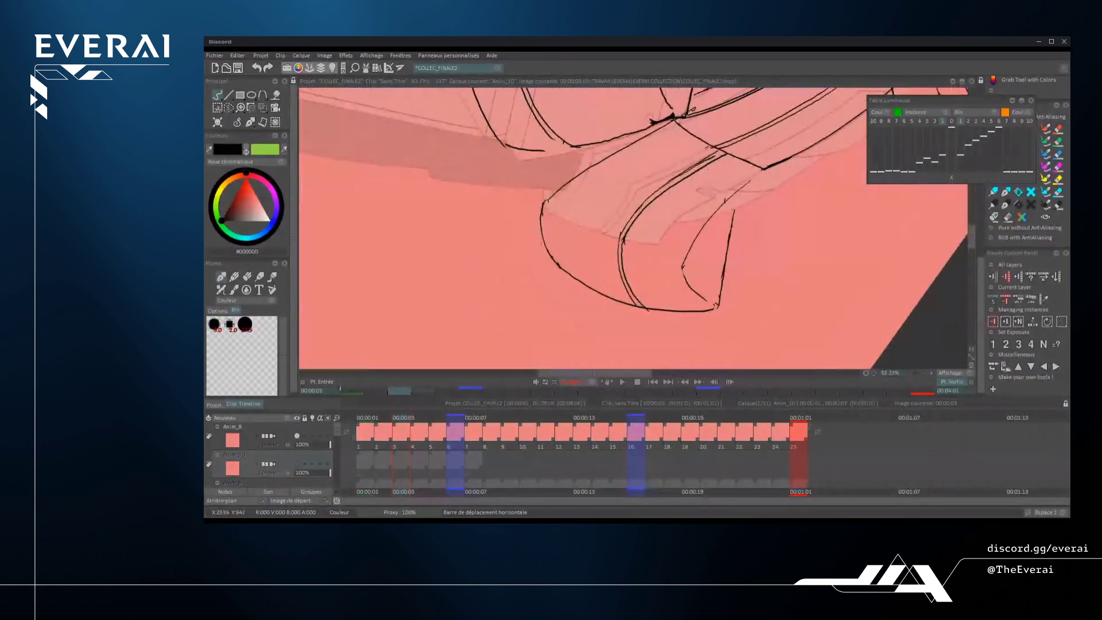
left_click_drag(663, 257, 767, 169)
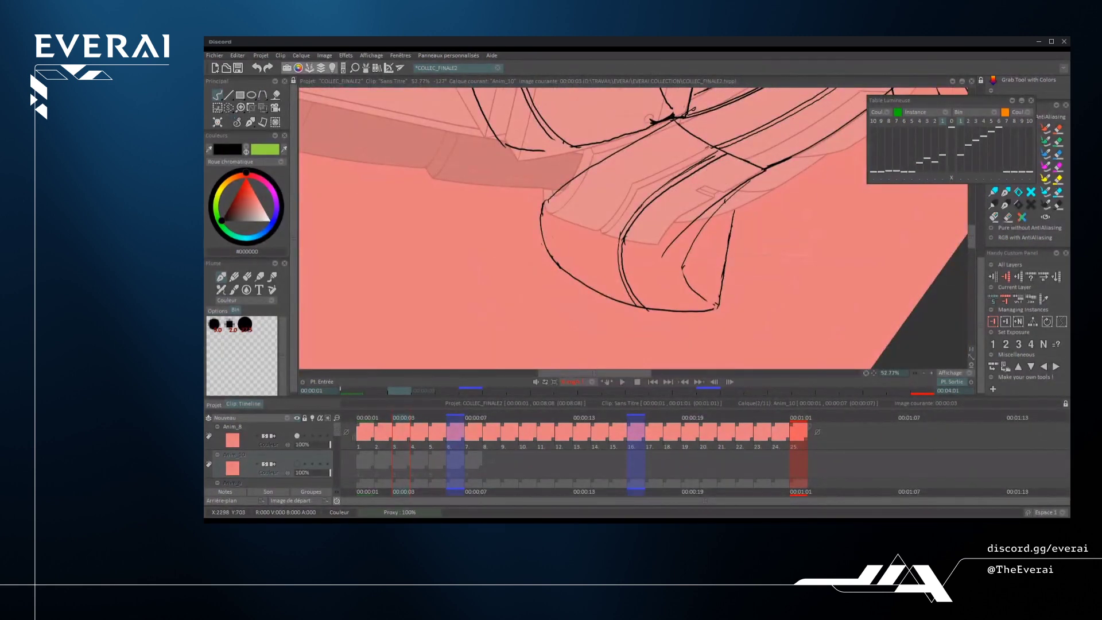
left_click_drag(697, 235, 786, 161)
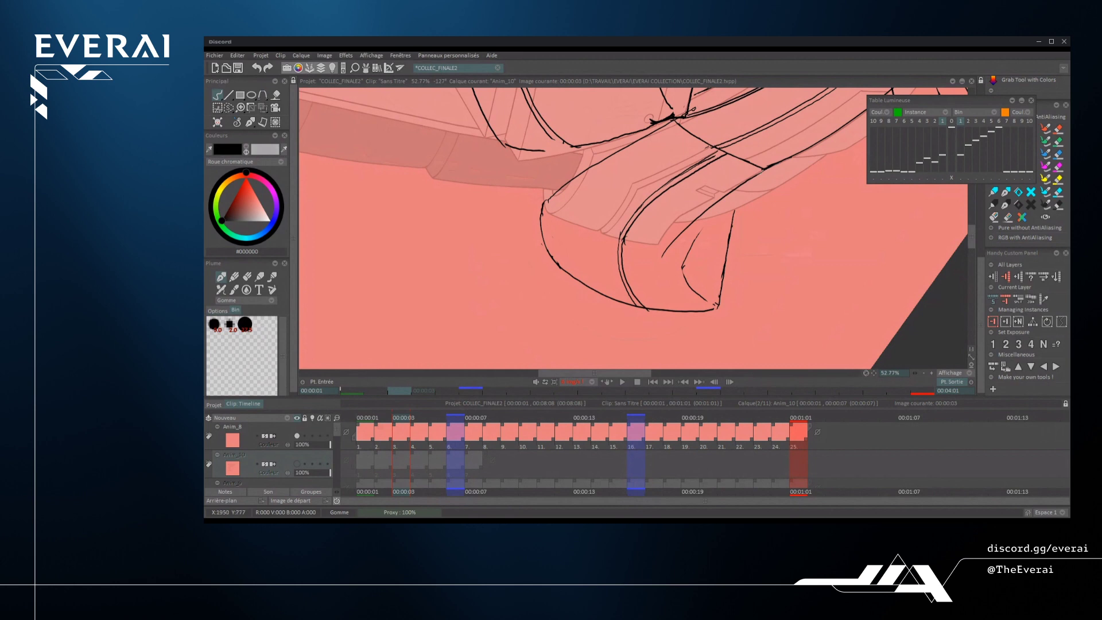
mouse_move(718, 241)
left_mouse_down()
mouse_move(689, 189)
mouse_move(643, 173)
left_mouse_up()
mouse_move(678, 265)
left_mouse_down()
mouse_move(728, 246)
mouse_move(760, 180)
left_mouse_up()
scroll(738, 224, "down", 6)
- Extend the flap's innermost curve toward the hood's top corner, redoing the stroke once, and check it against the whole head
scroll(631, 189, "up", 8)
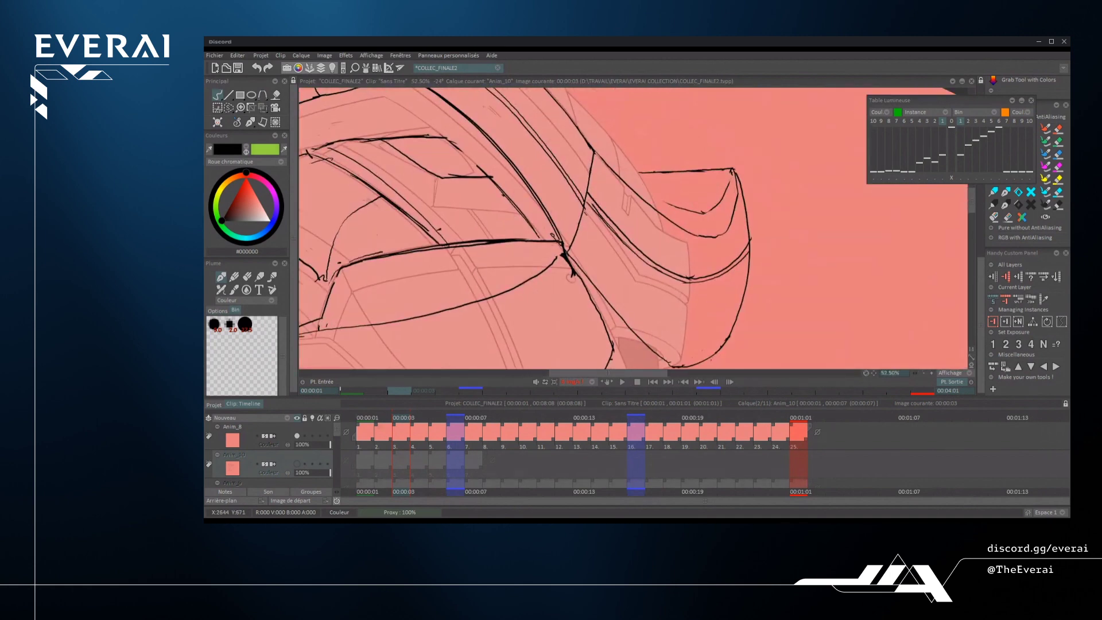
left_click_drag(730, 188, 712, 290)
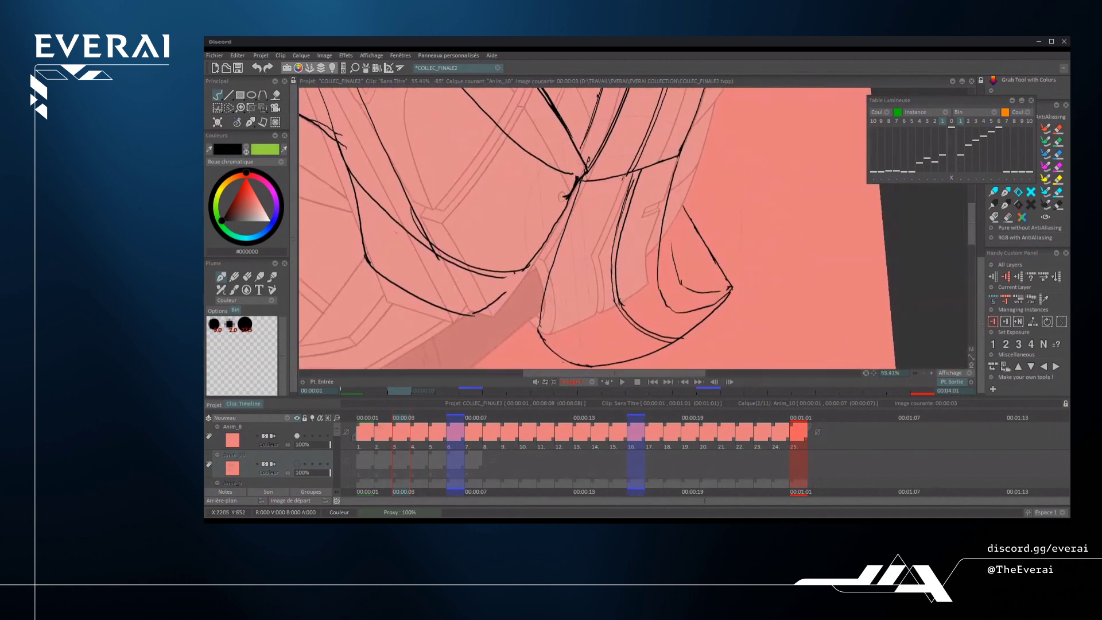
scroll(727, 192, "down", 3)
scroll(735, 225, "up", 3)
mouse_move(730, 208)
left_mouse_down()
mouse_move(719, 261)
mouse_move(650, 287)
left_mouse_up()
left_click_drag(752, 205, 729, 259)
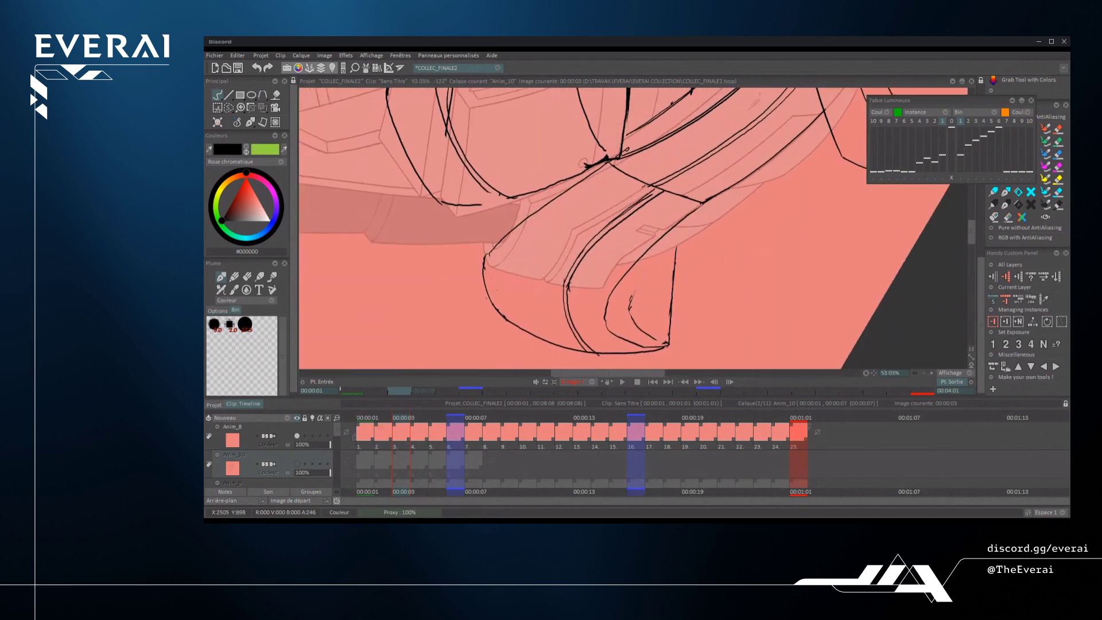
left_click_drag(631, 301, 756, 192)
key("ctrl+z")
mouse_move(631, 302)
left_mouse_down()
mouse_move(749, 195)
mouse_move(700, 247)
mouse_move(626, 166)
left_mouse_up()
scroll(700, 246, "down", 6)
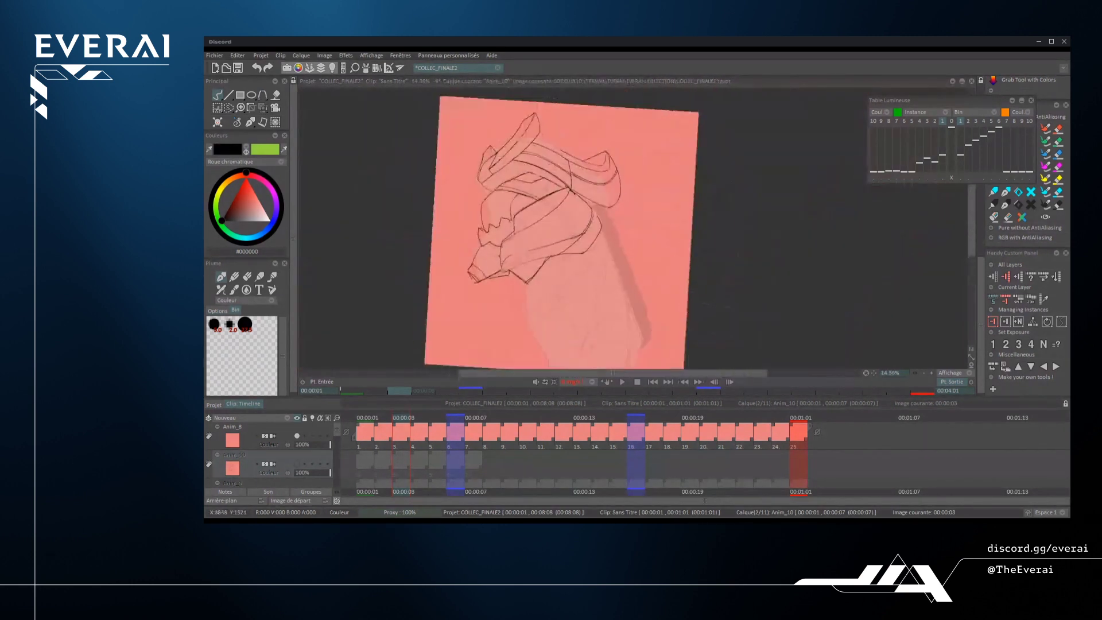
left_click_drag(656, 252, 658, 269)
scroll(611, 181, "up", 5)
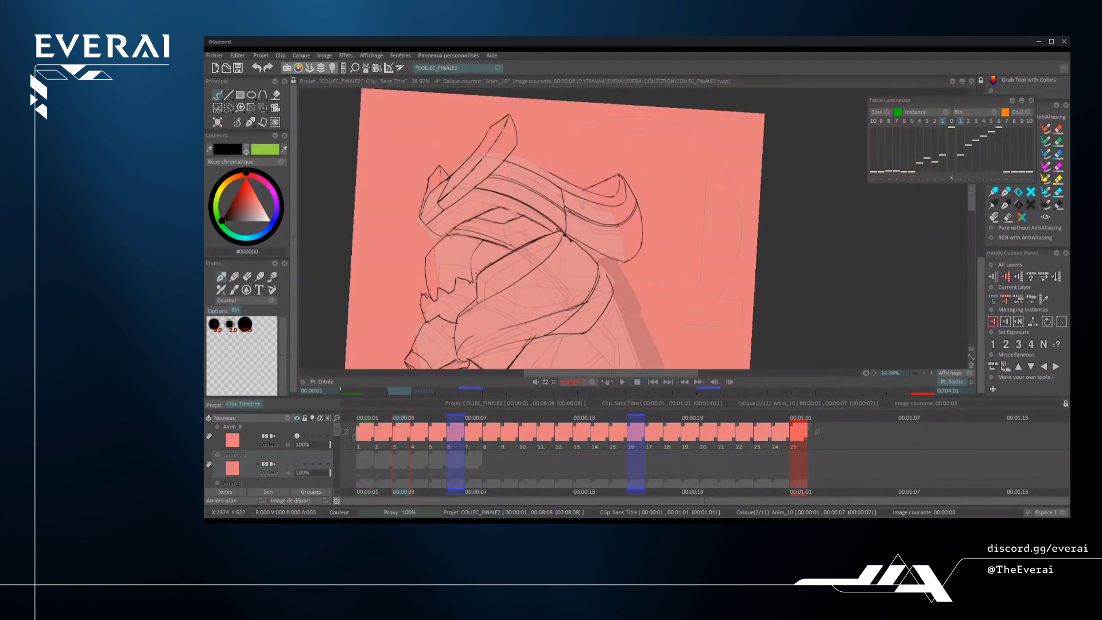
- Draw the inner contour of the hood's rear flap up to its pointed tip and undo the last stroke
scroll(635, 175, "up", 1)
left_click_drag(642, 175, 661, 243)
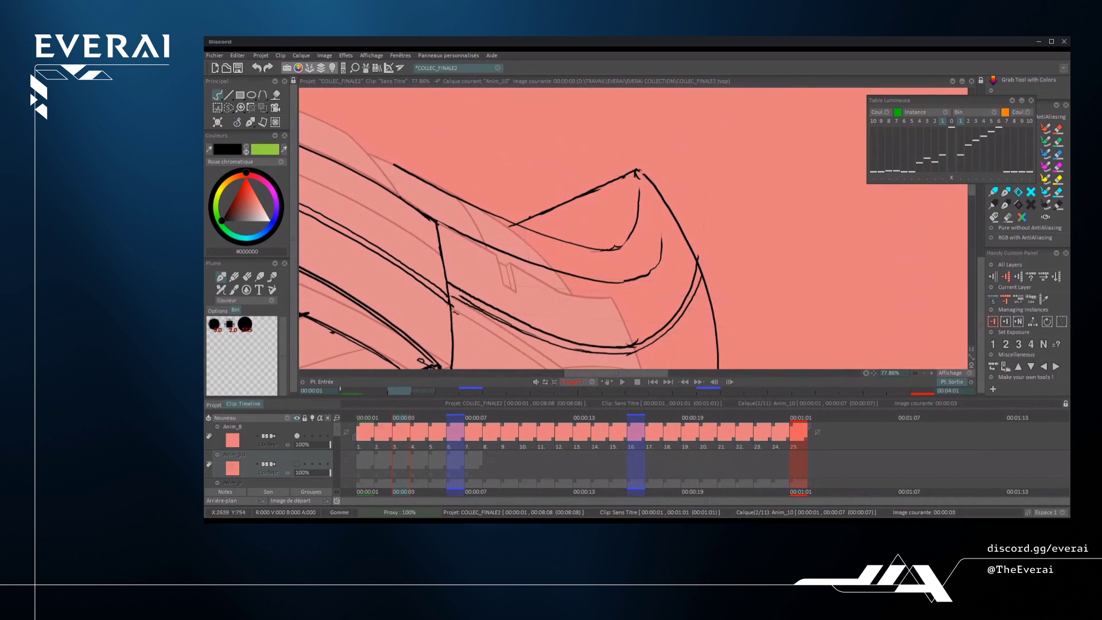
mouse_move(663, 201)
left_mouse_down()
mouse_move(655, 270)
mouse_move(675, 213)
mouse_move(653, 189)
left_mouse_up()
key("ctrl+z")
scroll(649, 190, "down", 1)
scroll(643, 184, "down", 9)
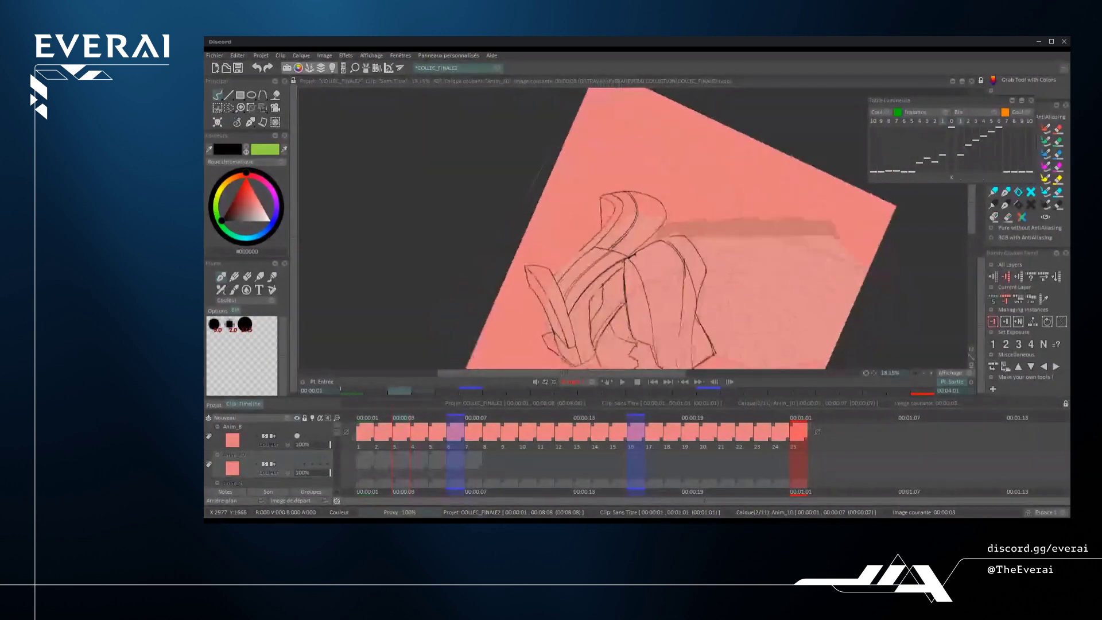
- Draw the hood's upper outline between the front horn and the rear flap, undoing and repeating the stroke once
scroll(561, 265, "up", 5)
scroll(558, 276, "up", 2)
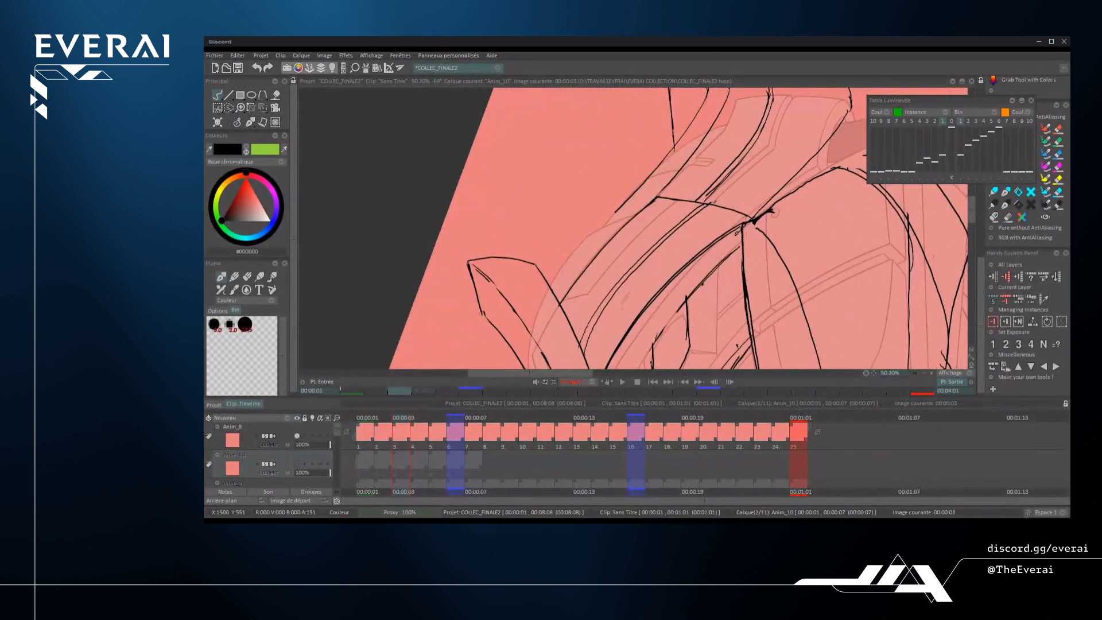
left_click_drag(551, 288, 610, 215)
key("ctrl+z")
left_click_drag(552, 290, 611, 217)
scroll(773, 212, "down", 8)
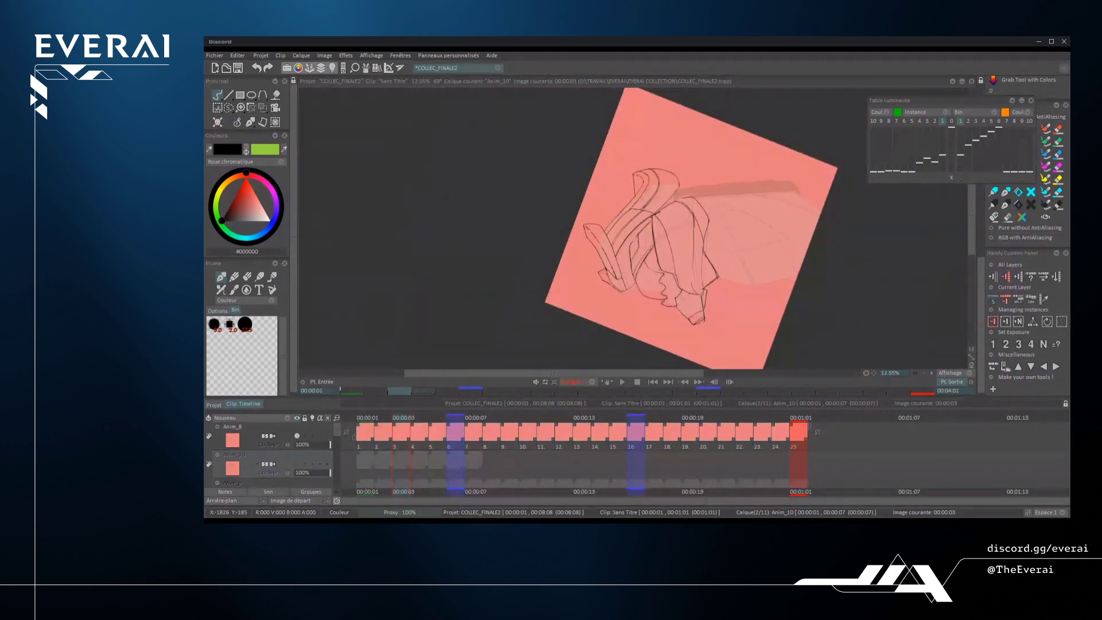
- Retouch the hood's upper outline near the front horn and check the whole head in a mirrored view
mouse_move(664, 146)
left_mouse_down()
mouse_move(716, 194)
mouse_move(722, 226)
mouse_move(718, 205)
left_mouse_up()
scroll(552, 221, "up", 5)
scroll(552, 222, "down", 4)
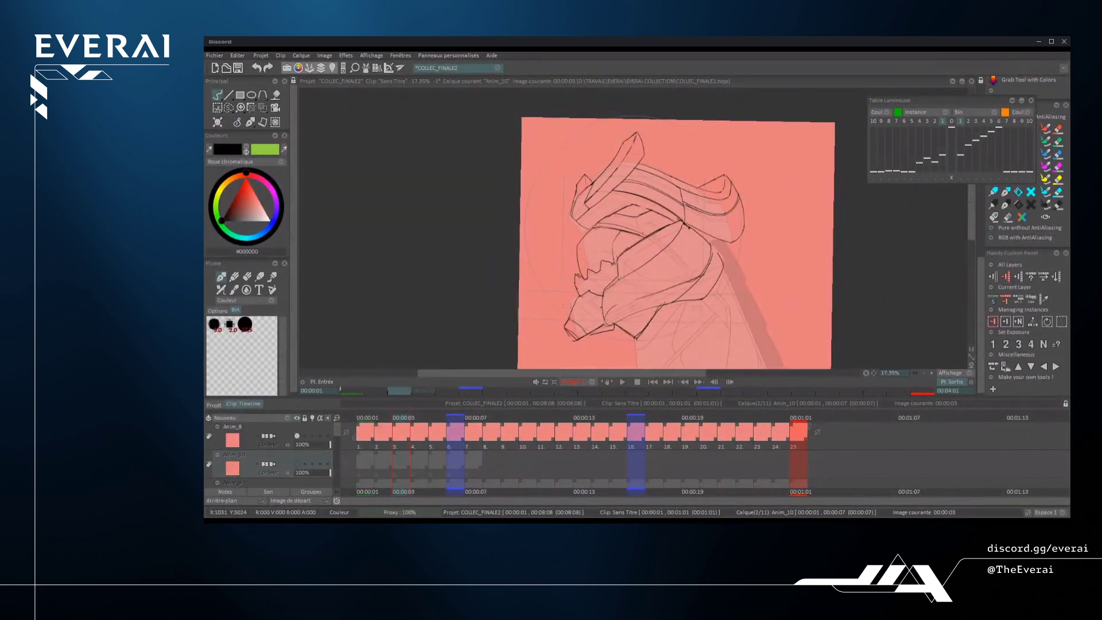
scroll(677, 230, "up", 7)
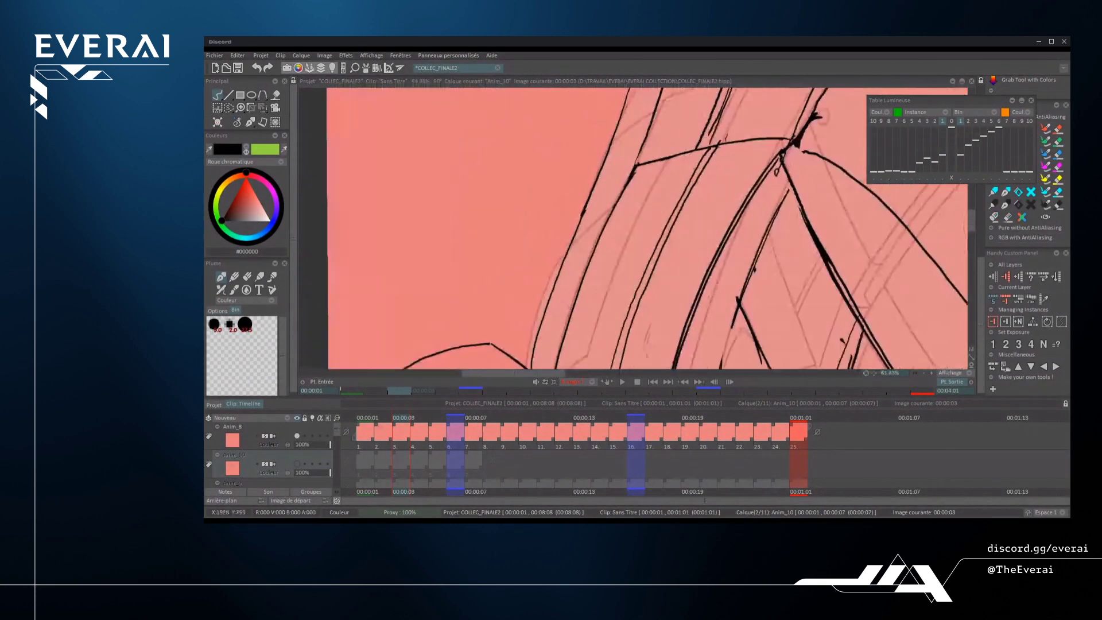
left_click_drag(565, 254, 621, 198)
scroll(626, 228, "down", 6)
scroll(626, 228, "up", 6)
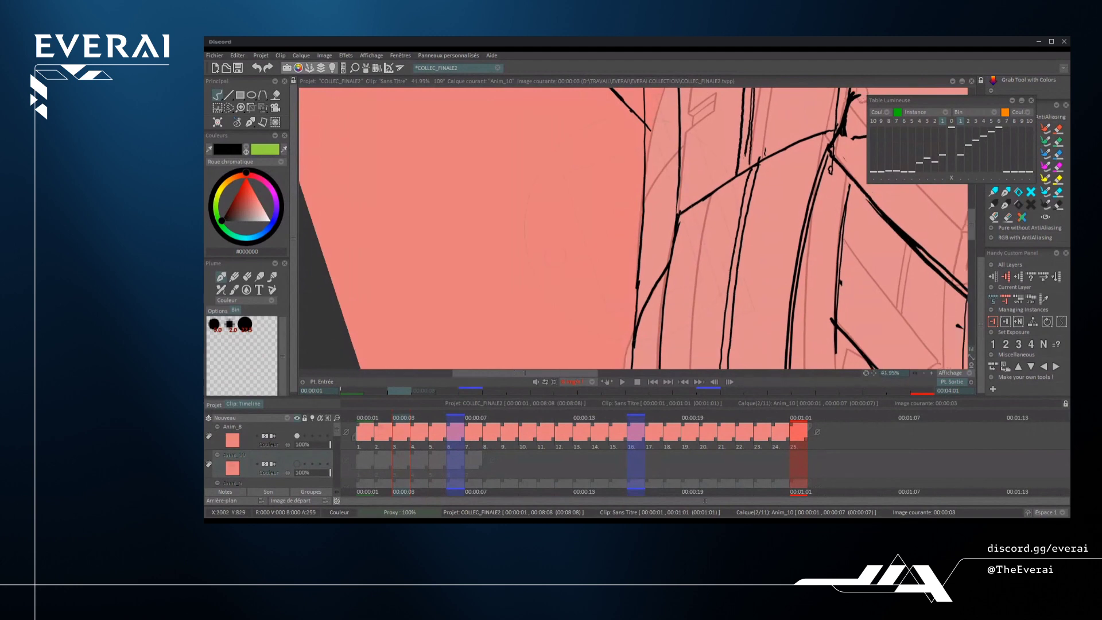
scroll(633, 229, "down", 5)
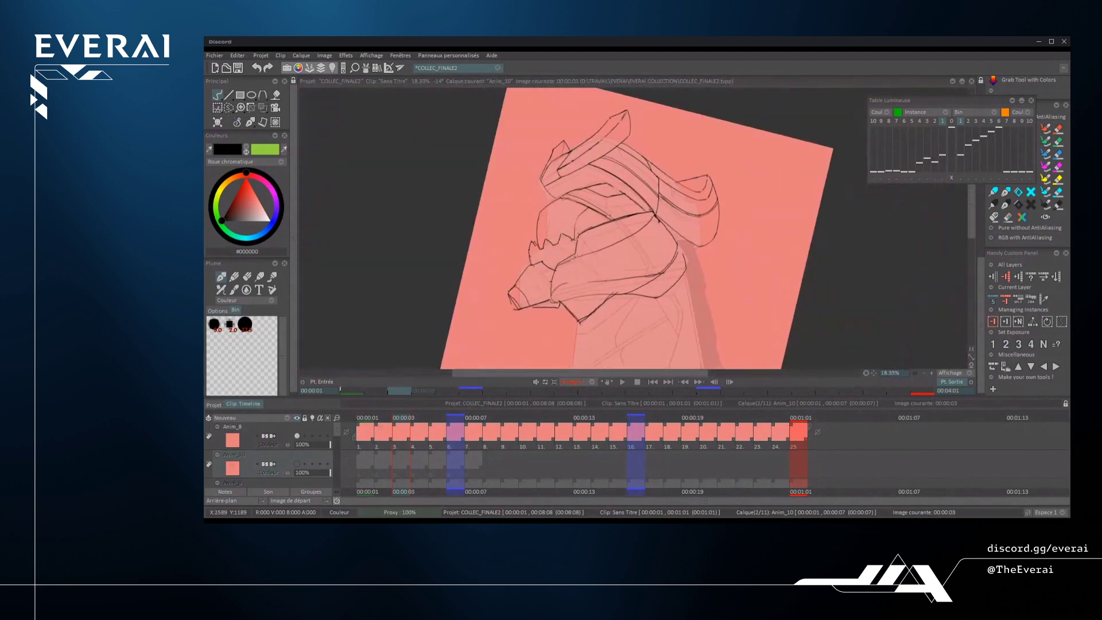
scroll(630, 232, "down", 2)
key("x")
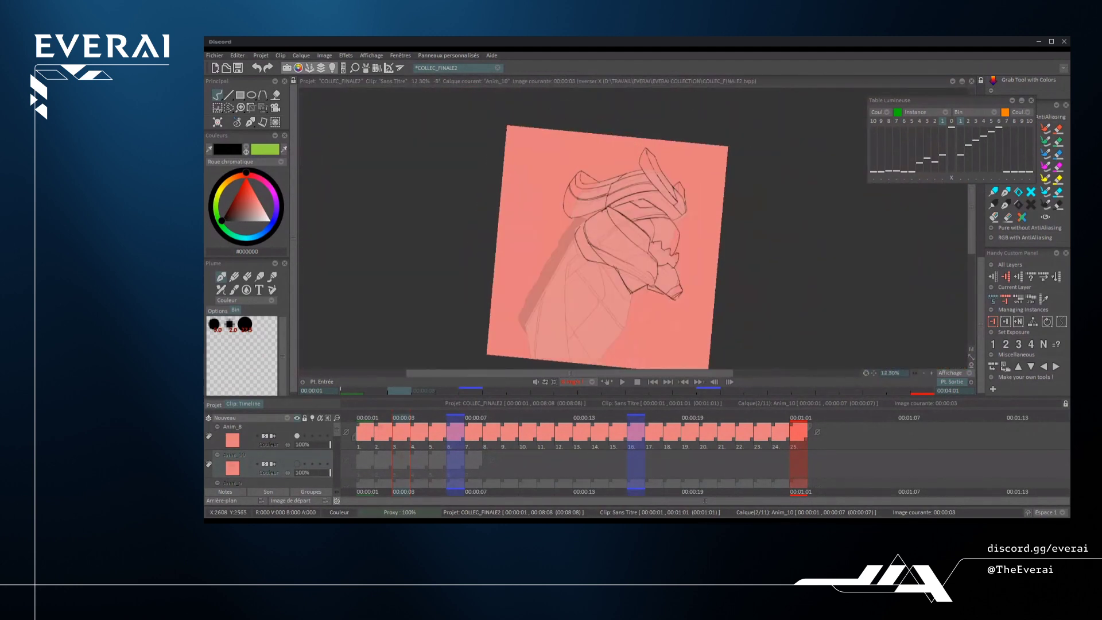
key("x")
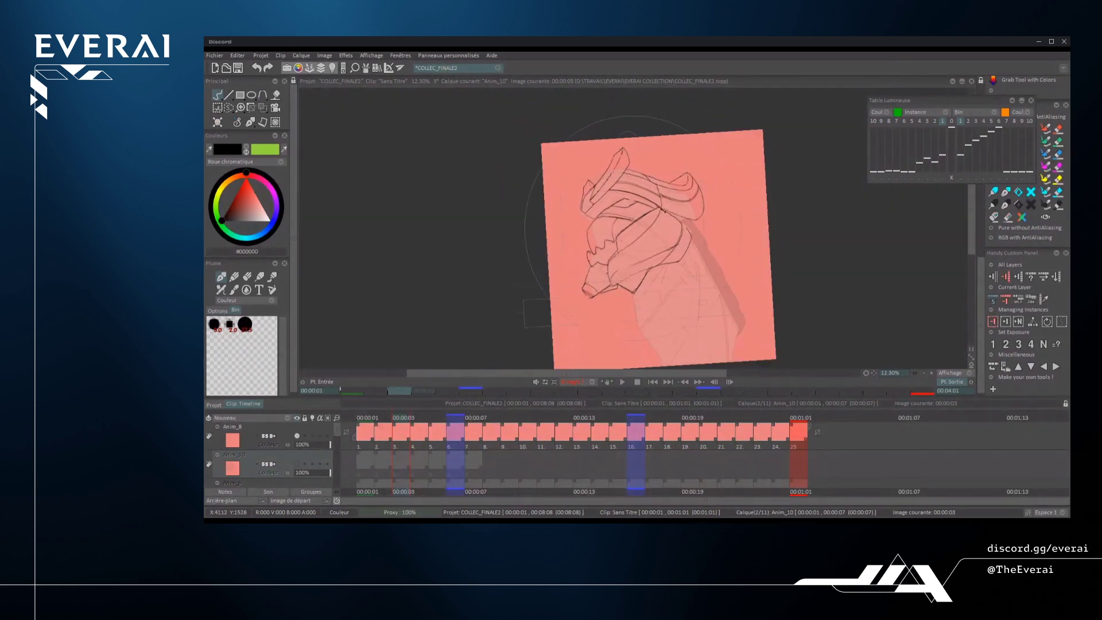
- Draw the short curved outline beside the large front horn, running down to the smaller horn's base
scroll(660, 229, "up", 3)
scroll(632, 229, "up", 2)
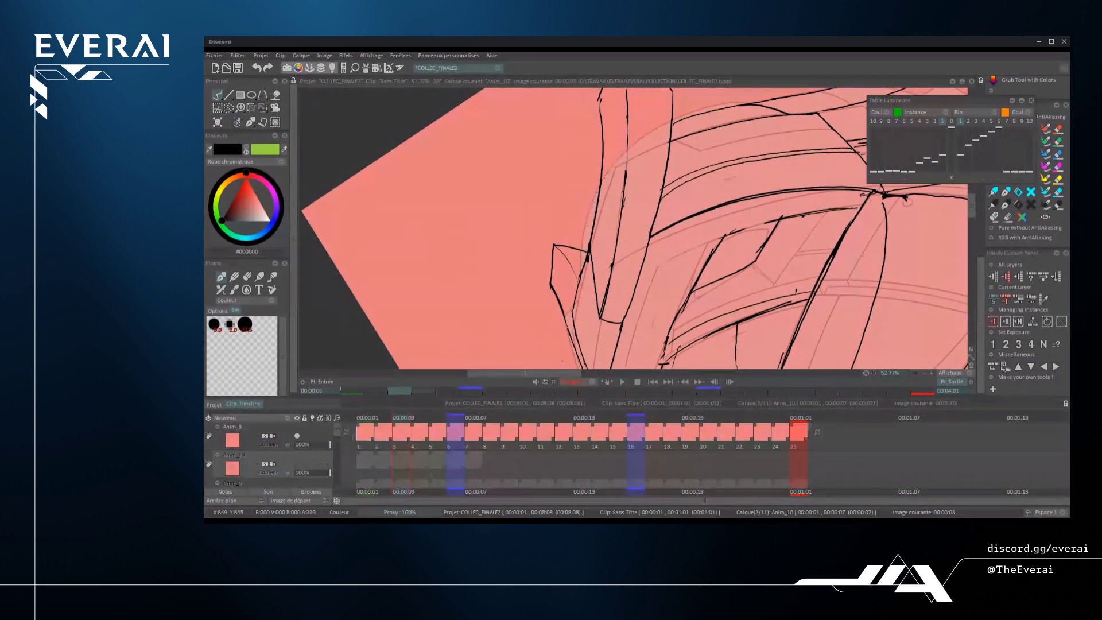
scroll(632, 230, "up", 3)
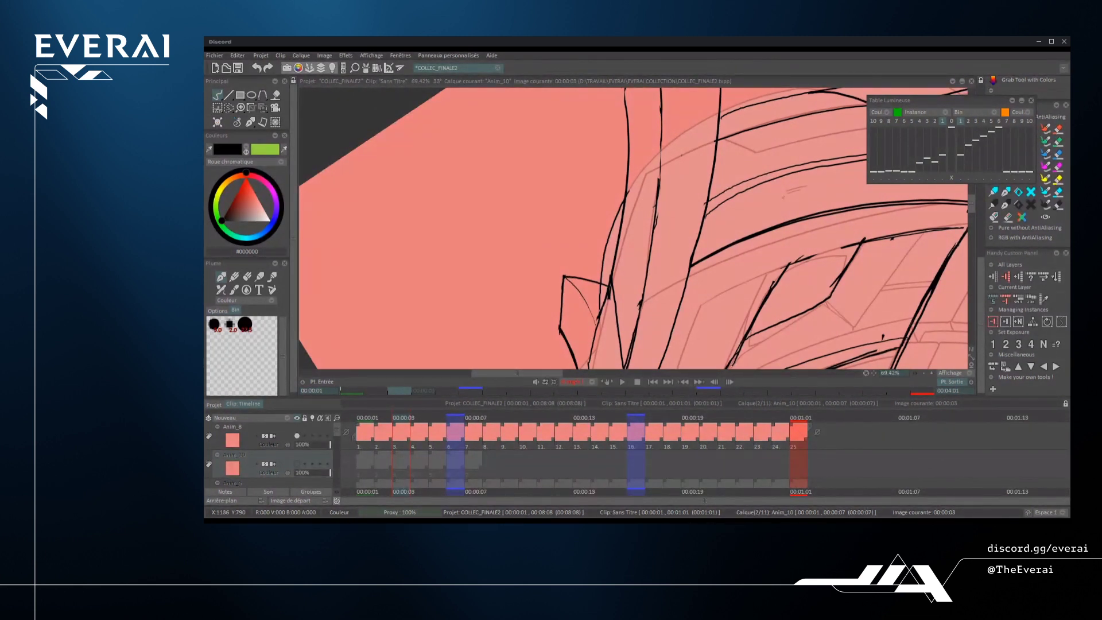
scroll(631, 229, "up", 1)
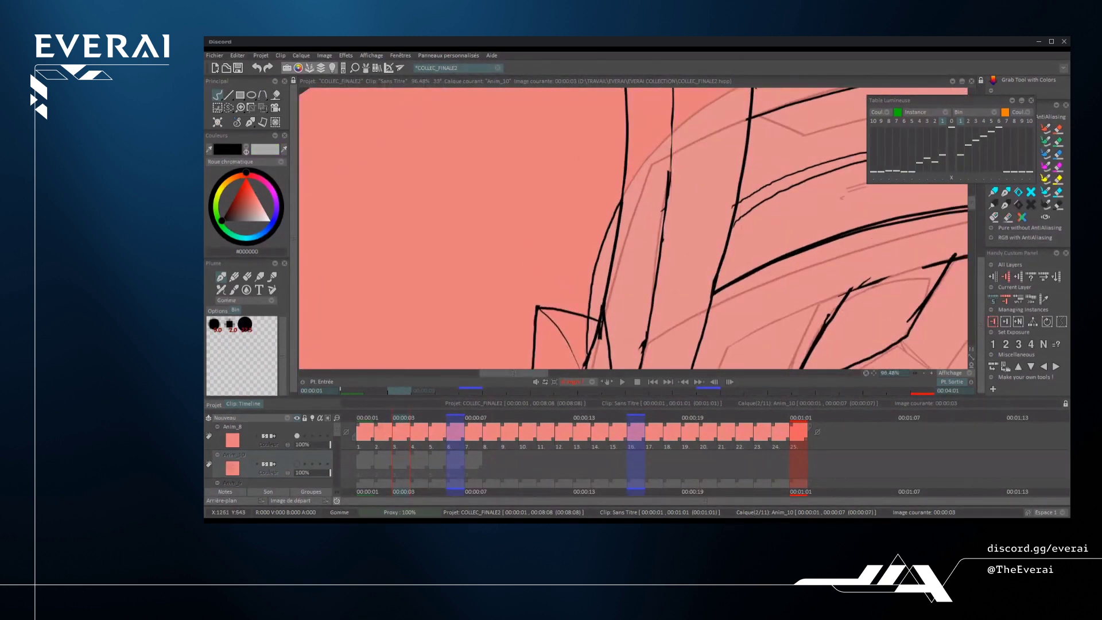
key("n")
scroll(724, 178, "down", 8)
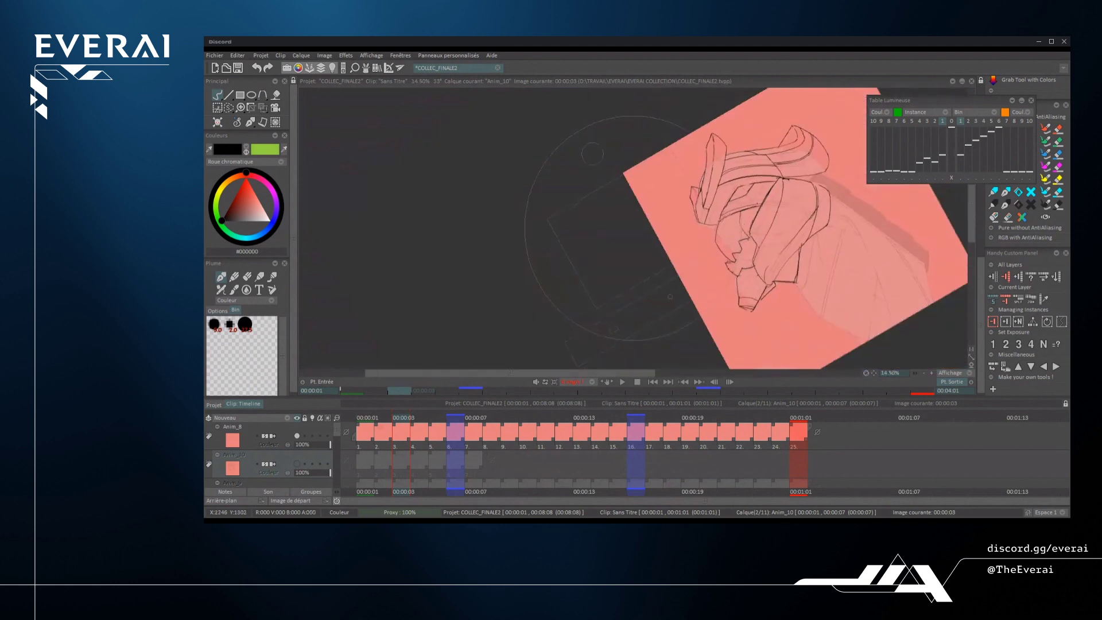
- Sketch the rounded skull arc of a small demonstration face in the empty area beside the creature, redoing the stroke
left_click_drag(724, 175, 787, 198)
scroll(838, 236, "up", 8)
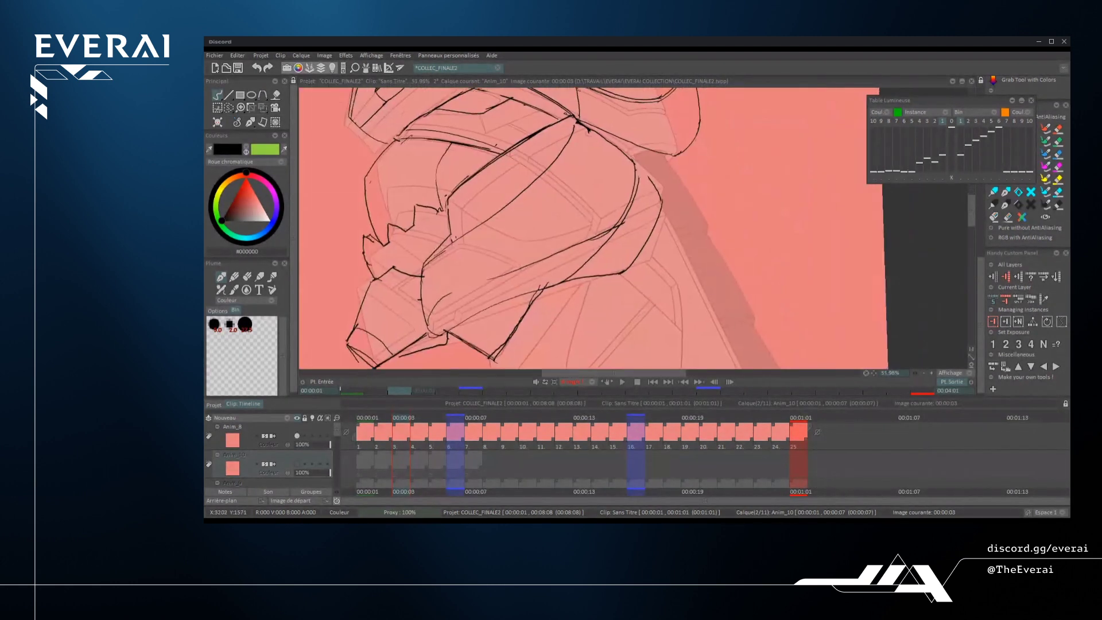
mouse_move(710, 212)
left_mouse_down()
mouse_move(724, 151)
mouse_move(747, 131)
left_mouse_up()
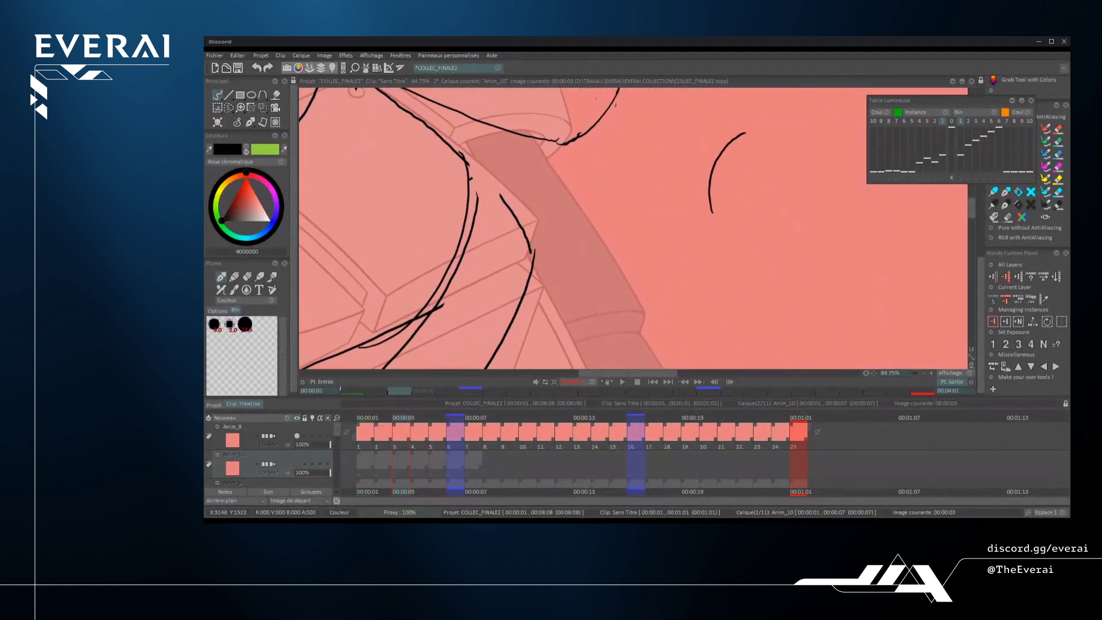
key("ctrl+z")
mouse_move(710, 191)
left_mouse_down()
mouse_move(737, 132)
mouse_move(804, 146)
mouse_move(729, 141)
mouse_move(830, 188)
left_mouse_up()
key("ctrl+z")
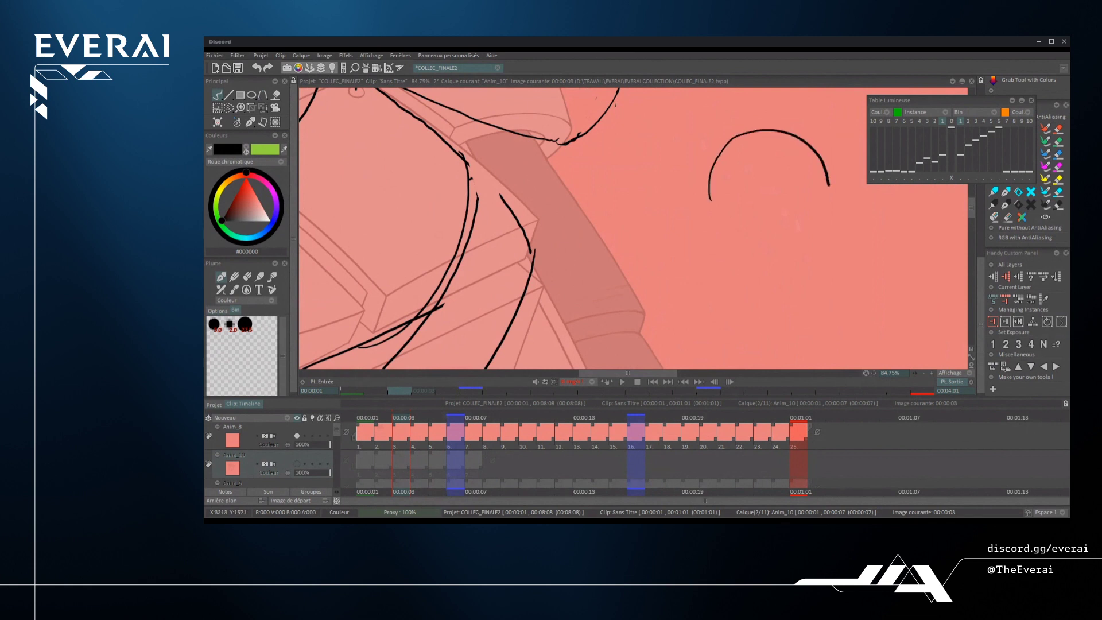
- Add the eyes, nose, mouth and chin below the demonstration face's skull arc
mouse_move(769, 229)
left_mouse_down()
mouse_move(729, 209)
mouse_move(782, 181)
mouse_move(764, 194)
left_mouse_up()
left_click_drag(769, 189, 755, 177)
left_click_drag(684, 171, 695, 165)
left_click_drag(712, 248, 735, 265)
mouse_move(743, 273)
left_mouse_down()
mouse_move(784, 240)
mouse_move(775, 219)
left_mouse_up()
left_click_drag(707, 187, 723, 214)
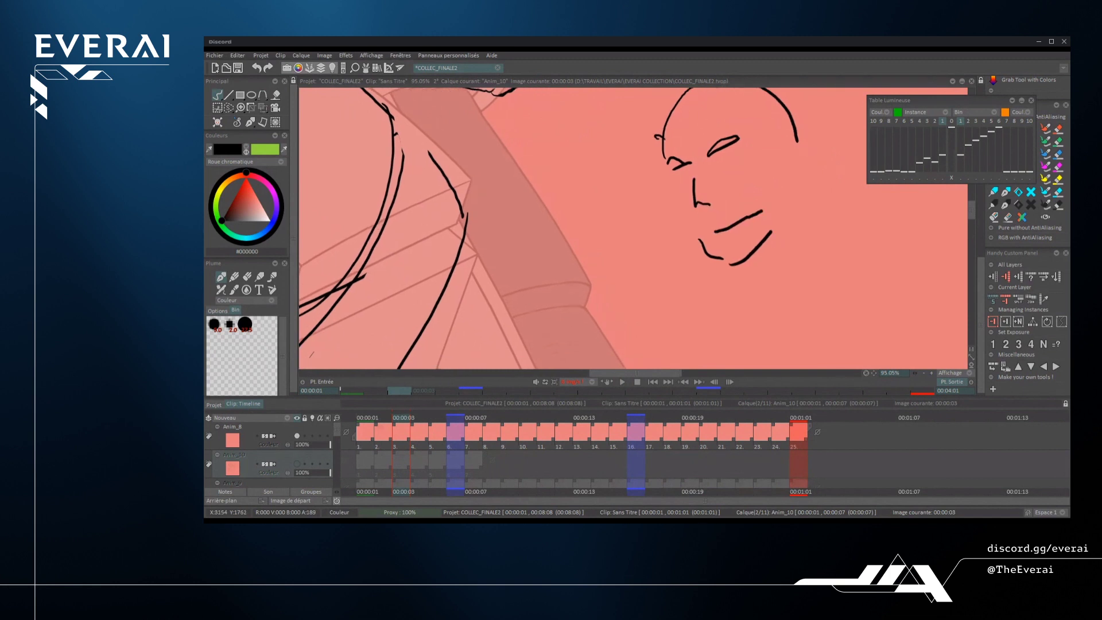
- Sketch an arrow pointing up at the demonstration face from below and add its eyebrows
scroll(717, 201, "down", 3)
mouse_move(814, 313)
left_mouse_down()
mouse_move(774, 274)
mouse_move(792, 281)
left_mouse_up()
scroll(793, 287, "up", 2)
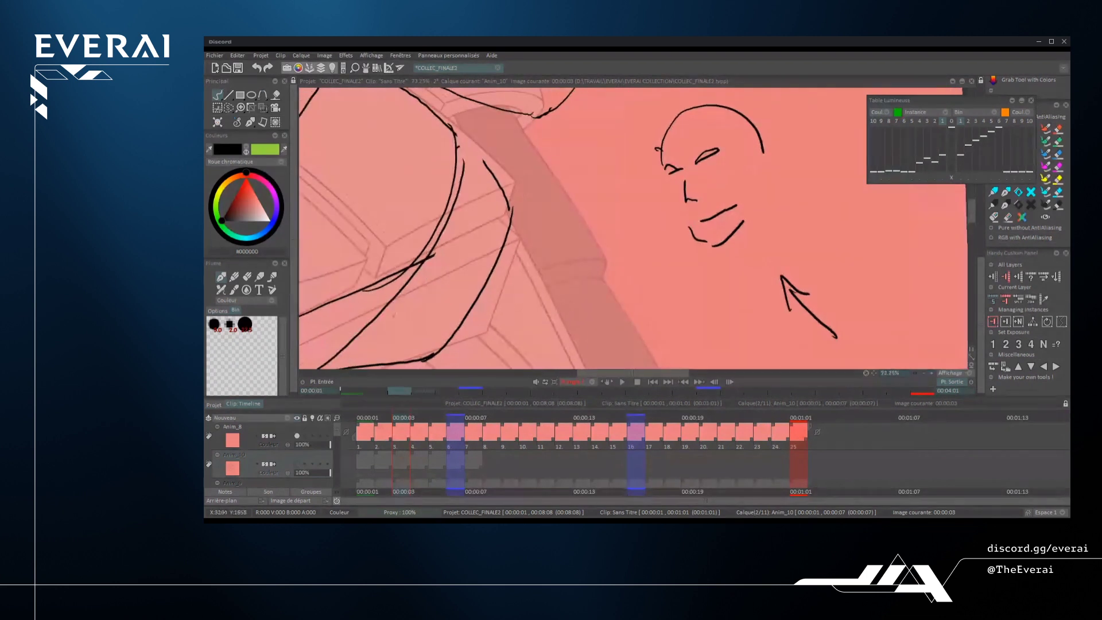
scroll(721, 155, "up", 1)
mouse_move(657, 162)
left_mouse_down()
mouse_move(675, 166)
mouse_move(716, 133)
left_mouse_up()
- Sketch the narrow front plane of a perspective box above the demonstration face, undoing and repeating its edges
mouse_move(803, 176)
left_mouse_down()
mouse_move(718, 242)
mouse_move(700, 333)
left_mouse_up()
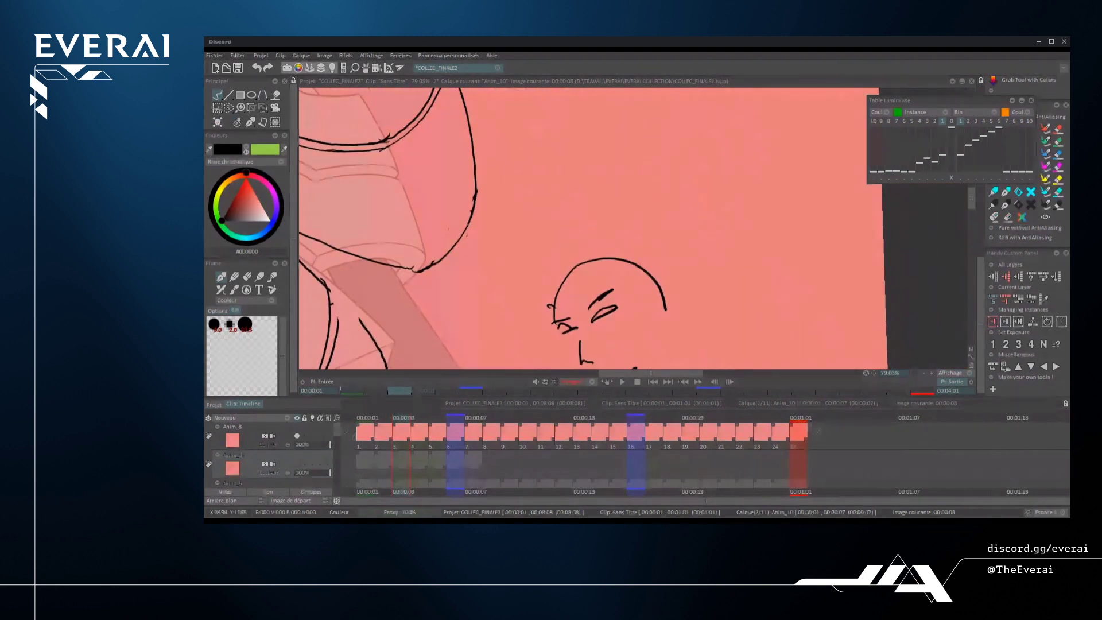
left_click_drag(701, 142, 707, 204)
key("ctrl+z")
left_click_drag(674, 161, 681, 203)
left_click_drag(671, 162, 720, 115)
left_click_drag(683, 220, 734, 184)
key("ctrl+z")
key("ctrl+z")
mouse_move(683, 210)
left_mouse_down()
mouse_move(675, 152)
mouse_move(707, 117)
left_mouse_up()
mouse_move(686, 215)
left_mouse_down()
mouse_move(723, 190)
mouse_move(707, 118)
left_mouse_up()
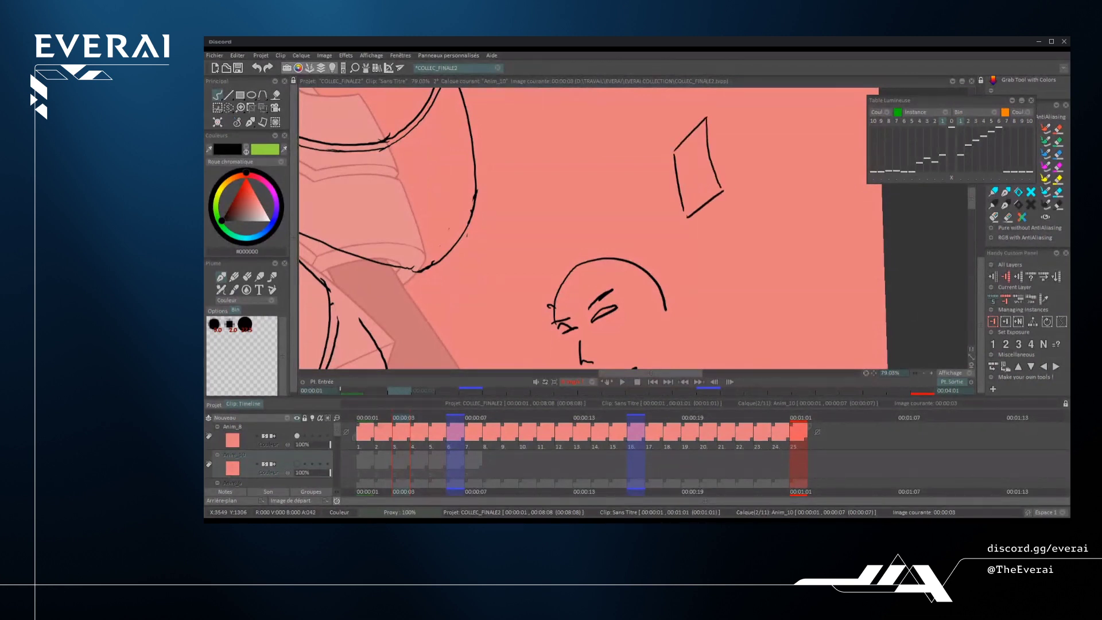
- Undo the last edges of the box's front plane and redraw its top, bottom and side edges more cleanly
key("ctrl+z")
key("ctrl+z")
key("ctrl+z")
left_click_drag(675, 152, 695, 132)
left_click_drag(683, 221, 721, 195)
mouse_move(708, 119)
left_mouse_down()
mouse_move(721, 195)
mouse_move(708, 119)
left_mouse_up()
left_click_drag(681, 196, 684, 223)
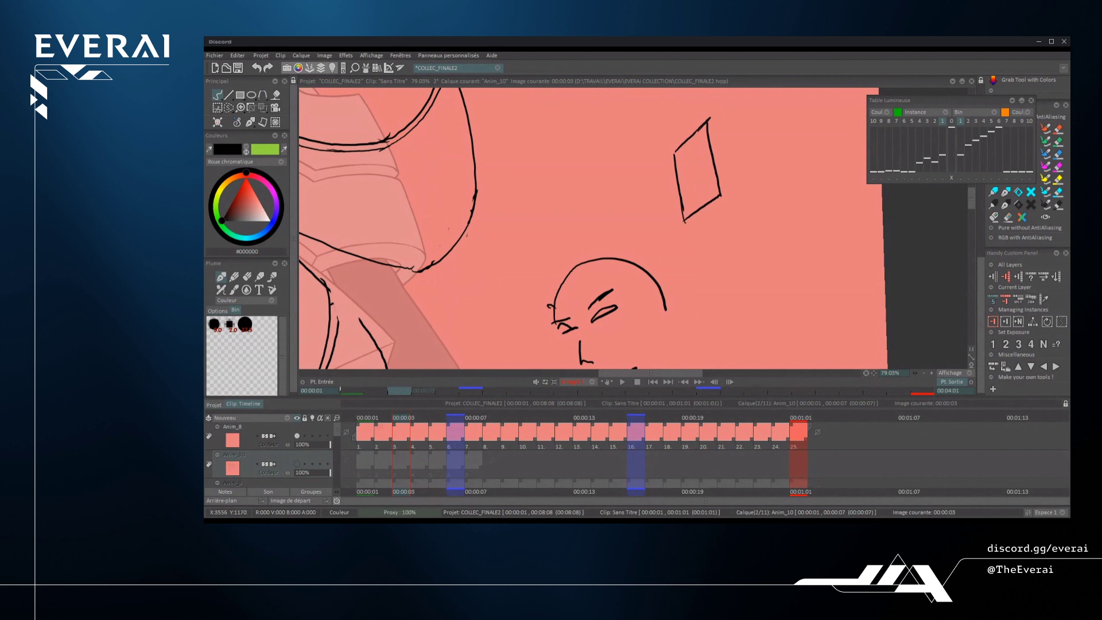
- Draw the box's long side plane with a sloping top, a back edge and a lower edge, undoing unwanted strokes
mouse_move(709, 119)
left_mouse_down()
mouse_move(798, 148)
mouse_move(805, 209)
left_mouse_up()
key("ctrl+z")
key("ctrl+z")
left_click_drag(801, 150, 821, 210)
mouse_move(724, 192)
left_mouse_down()
mouse_move(827, 217)
mouse_move(762, 248)
left_mouse_up()
key("ctrl+z")
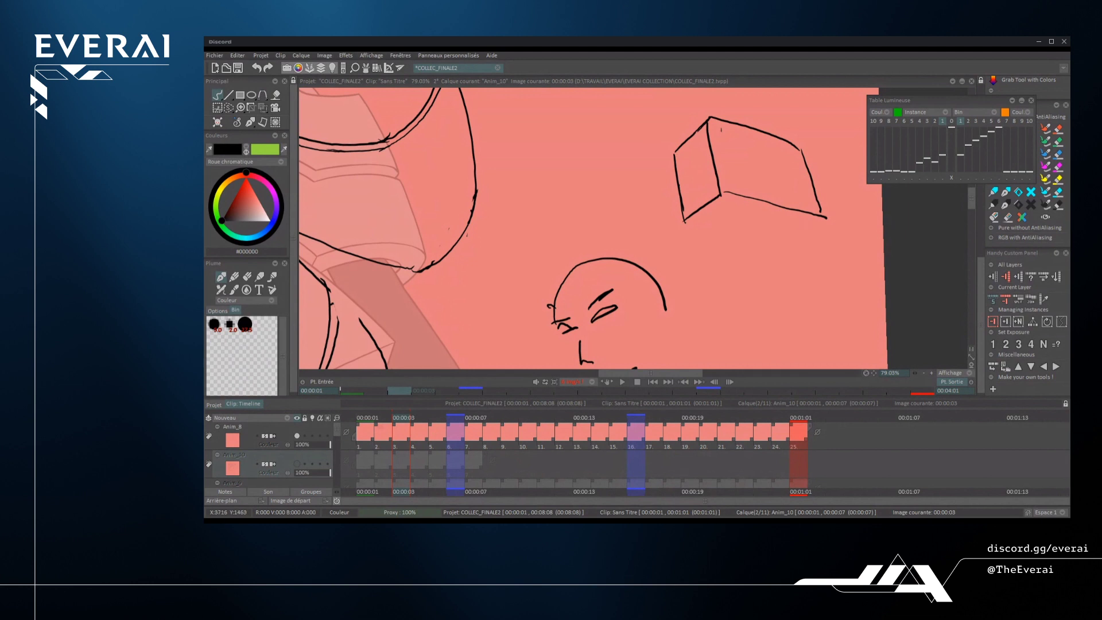
- Close the box's underside as seen from below and draw a line projecting forward from its front plane
mouse_move(825, 218)
left_mouse_down()
mouse_move(782, 243)
mouse_move(737, 185)
mouse_move(777, 174)
left_mouse_up()
key("ctrl+z")
left_click_drag(678, 200, 766, 182)
left_click_drag(670, 146, 584, 164)
scroll(721, 170, "down", 5)
scroll(689, 184, "up", 5)
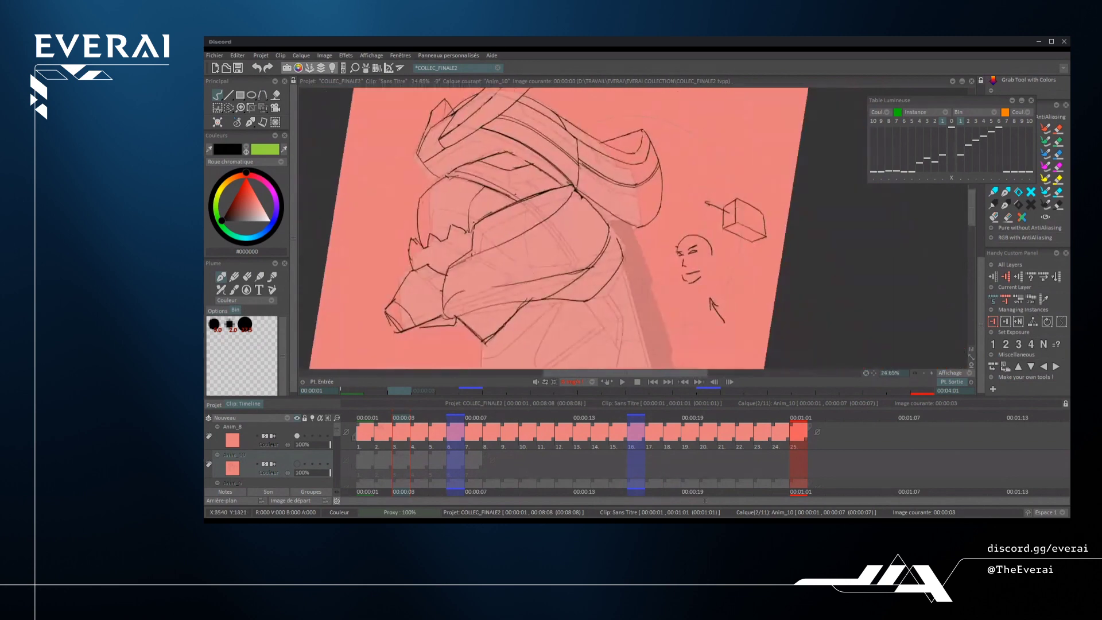
- Draw a jaw block with chin and neck line beneath the box, redoing its side edges once
scroll(689, 184, "up", 3)
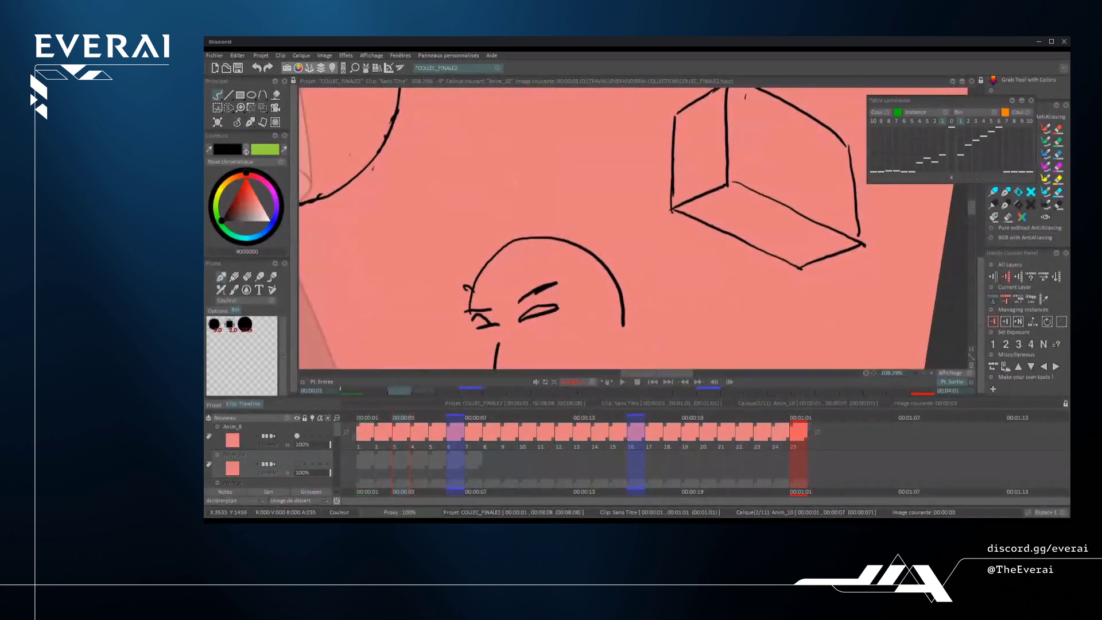
left_click_drag(712, 226, 780, 194)
scroll(632, 229, "up", 1)
mouse_move(694, 267)
left_mouse_down()
mouse_move(692, 241)
mouse_move(746, 239)
left_mouse_up()
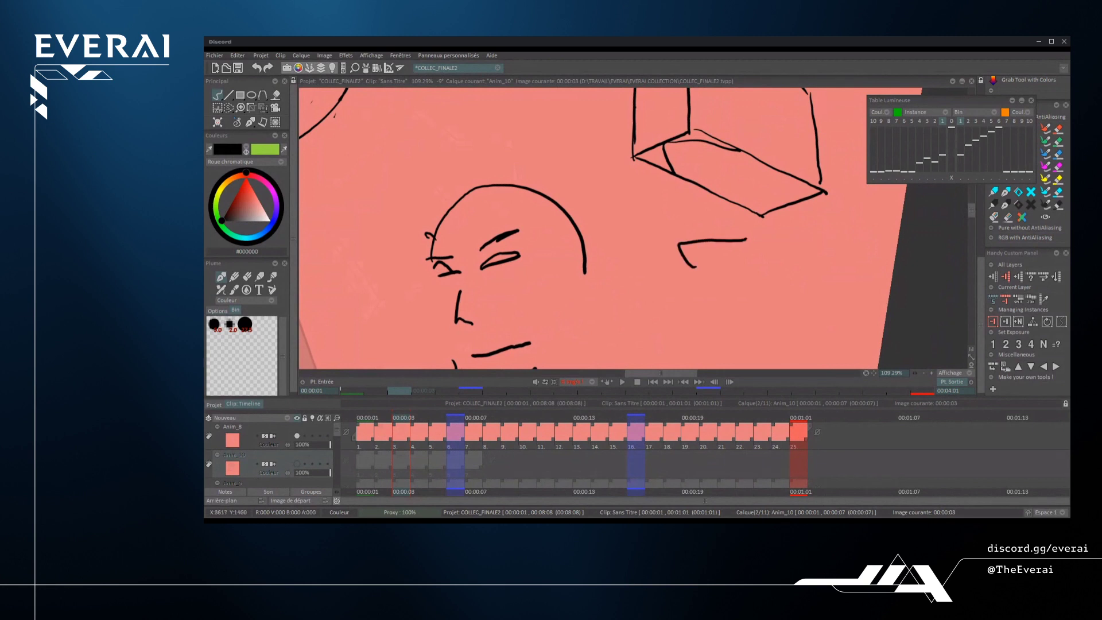
left_click_drag(659, 147, 679, 256)
scroll(631, 229, "down", 3)
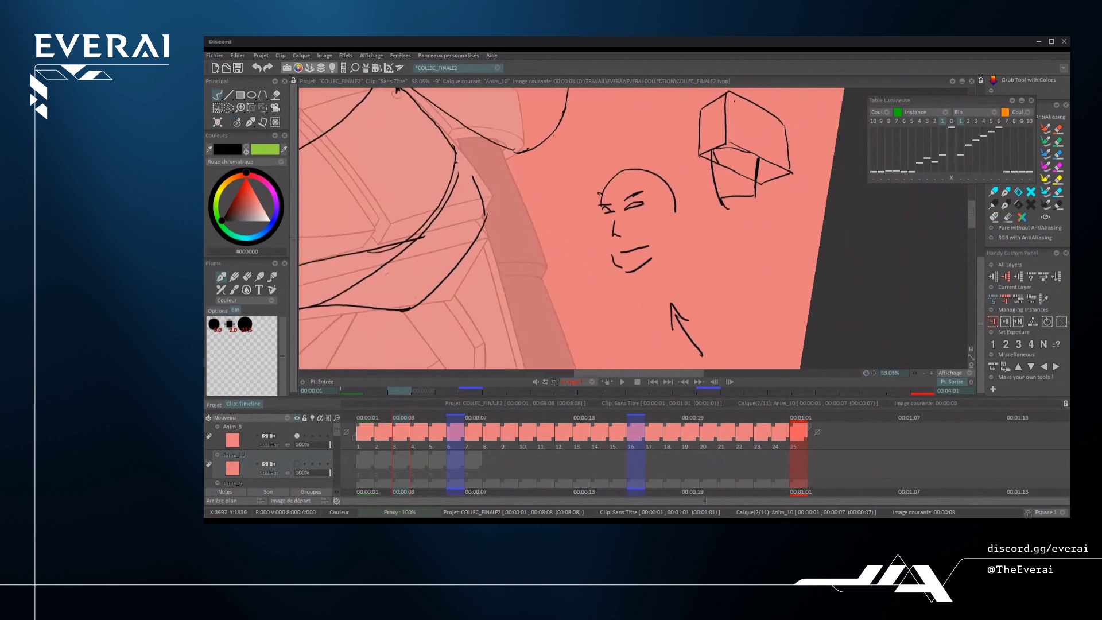
scroll(631, 230, "up", 2)
key("ctrl+z")
left_click_drag(685, 213, 701, 298)
mouse_move(772, 229)
left_mouse_down()
mouse_move(756, 285)
mouse_move(760, 269)
left_mouse_up()
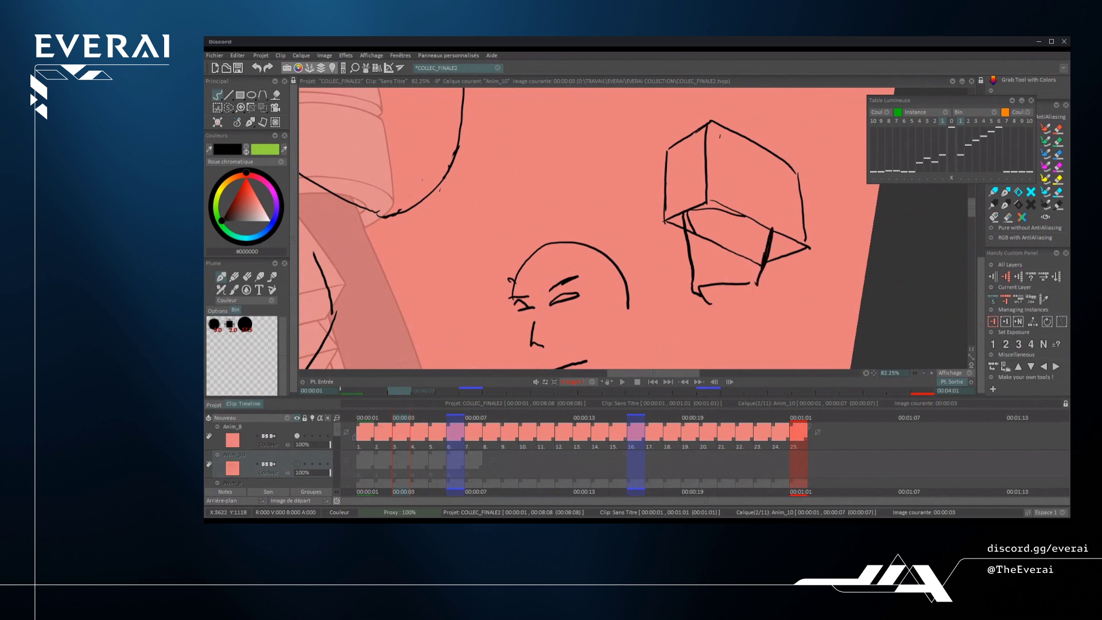
- Sketch the nose, mouth and near eye on the box head, undoing one stroke
scroll(720, 183, "up", 1)
mouse_move(674, 190)
left_mouse_down()
mouse_move(658, 219)
mouse_move(693, 234)
mouse_move(658, 246)
mouse_move(689, 233)
mouse_move(733, 266)
left_mouse_up()
key("ctrl+z")
scroll(689, 163, "up", 1)
mouse_move(700, 187)
left_mouse_down()
mouse_move(705, 200)
mouse_move(767, 198)
left_mouse_up()
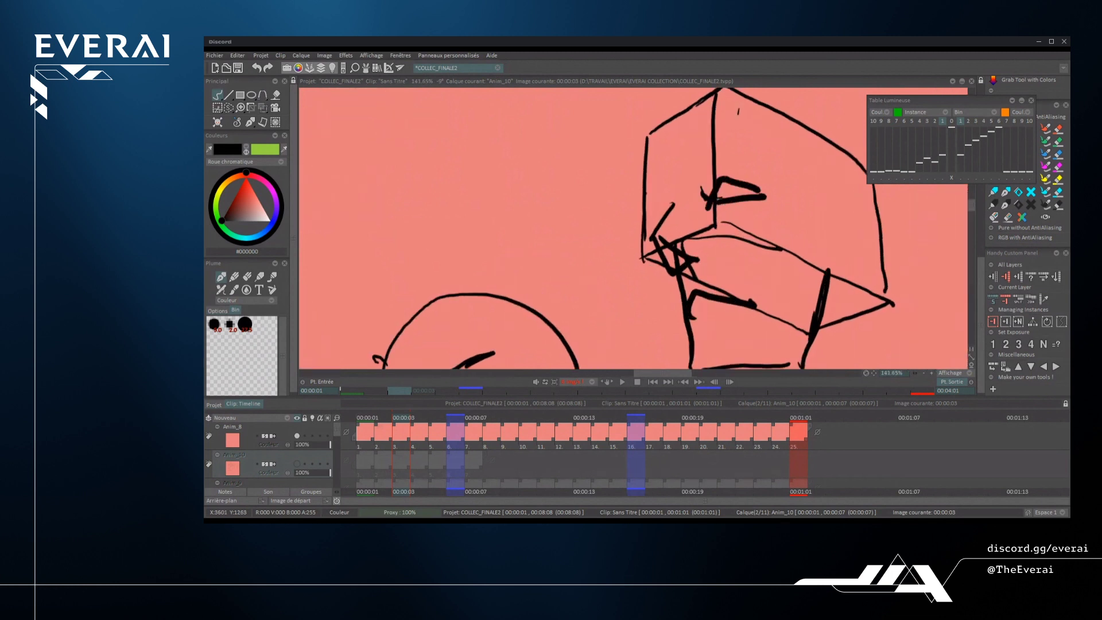
- Draw the far eye on the box head's front plane, redoing it once, and add the near eyebrow
left_click_drag(648, 235, 675, 211)
scroll(660, 219, "down", 2)
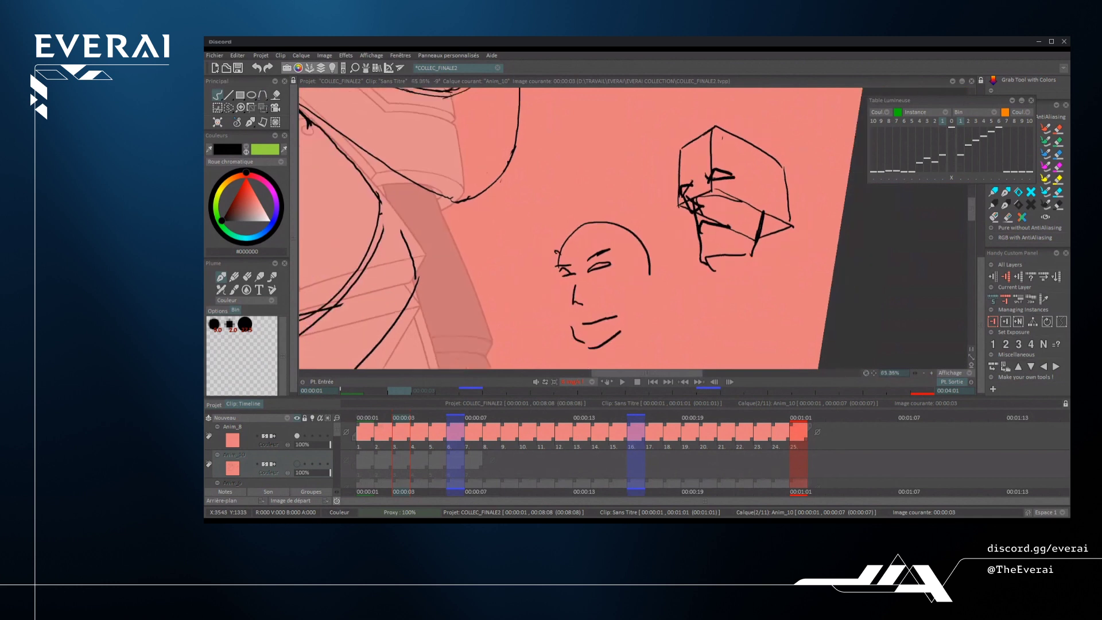
key("ctrl+z")
left_click_drag(661, 178, 684, 173)
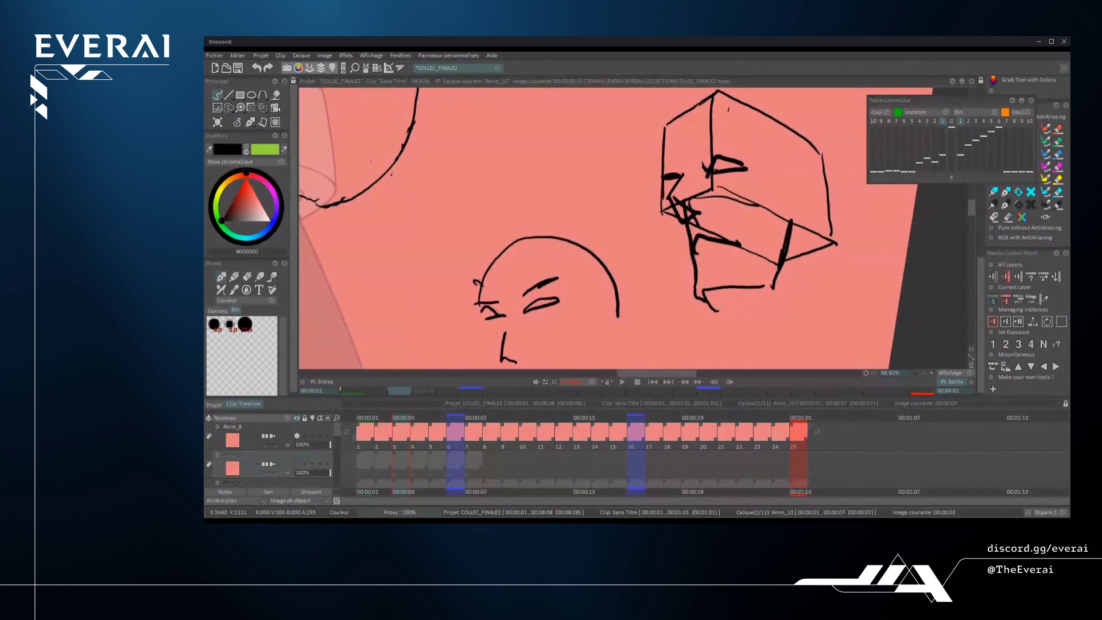
left_click_drag(730, 135, 695, 167)
scroll(742, 178, "down", 1)
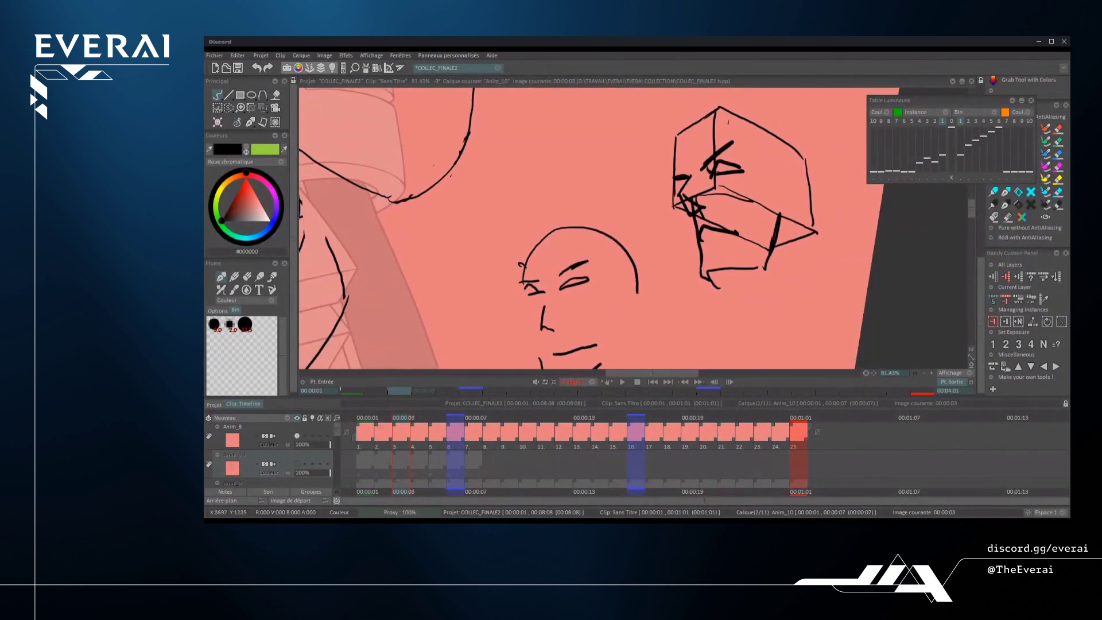
- Add an ear and a rounded forehead curve to the box head and save the project
mouse_move(779, 188)
left_mouse_down()
mouse_move(801, 190)
mouse_move(804, 227)
left_mouse_up()
mouse_move(677, 178)
left_mouse_down()
mouse_move(675, 156)
mouse_move(730, 121)
left_mouse_up()
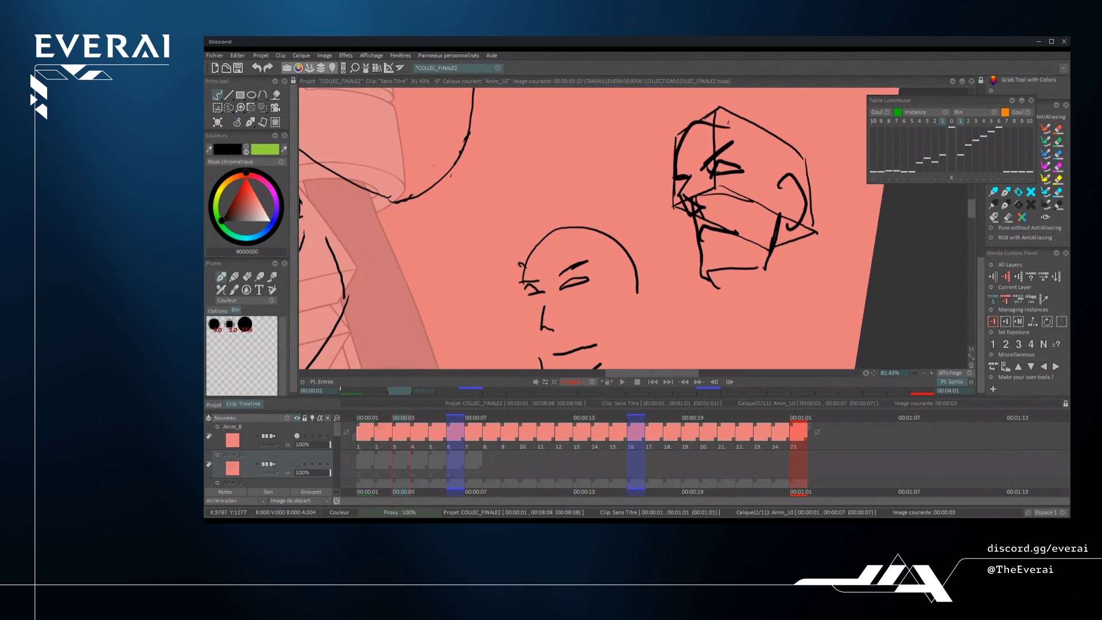
scroll(637, 230, "down", 2)
scroll(574, 229, "up", 2)
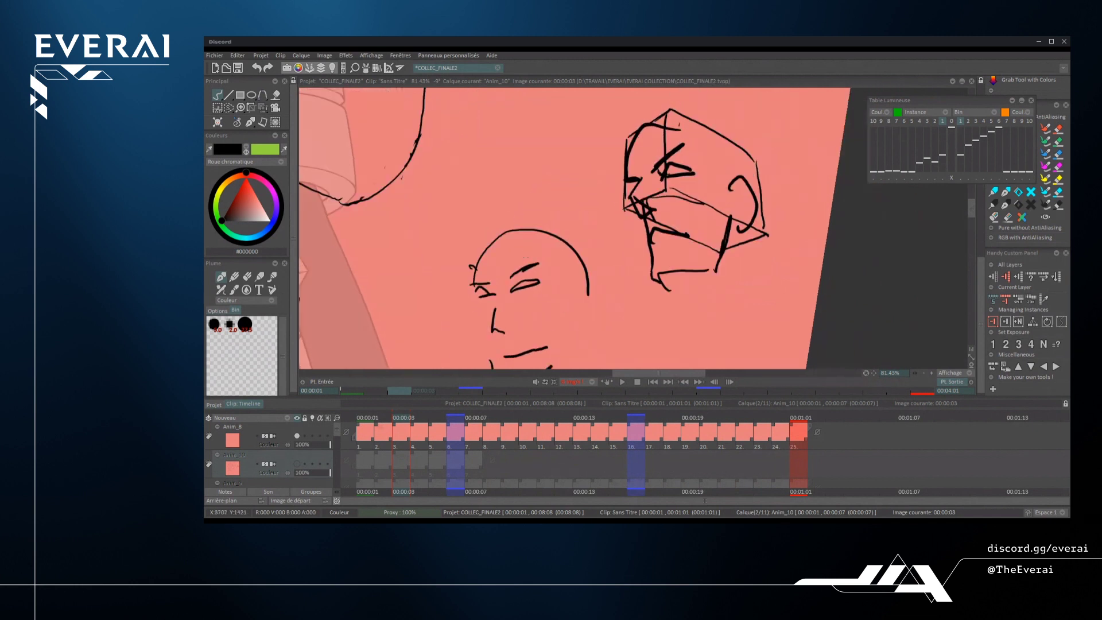
key("ctrl+s")
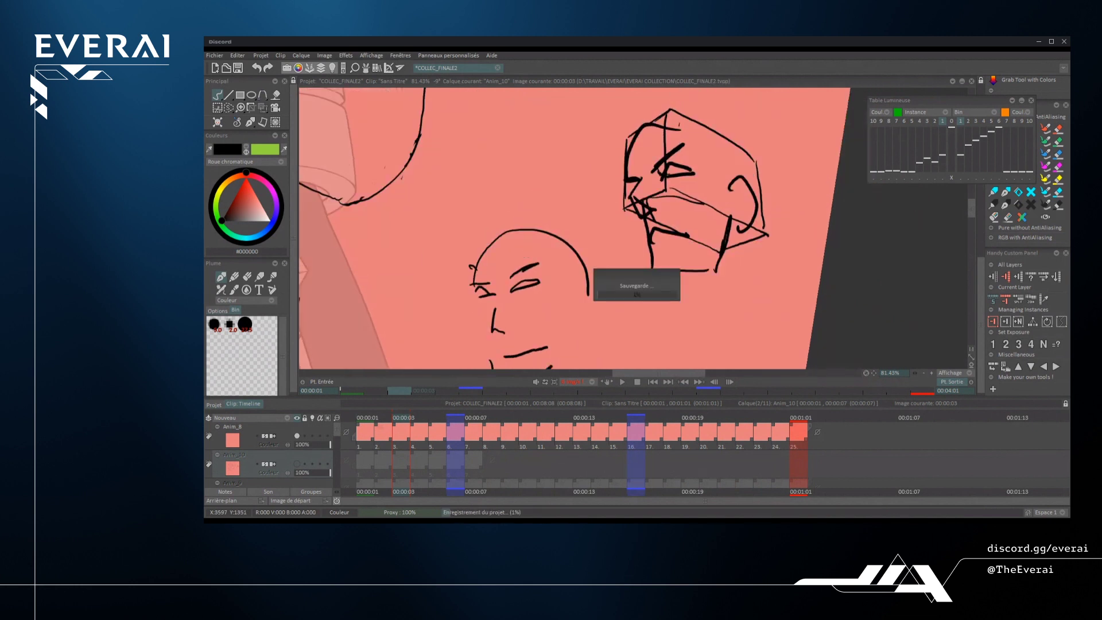
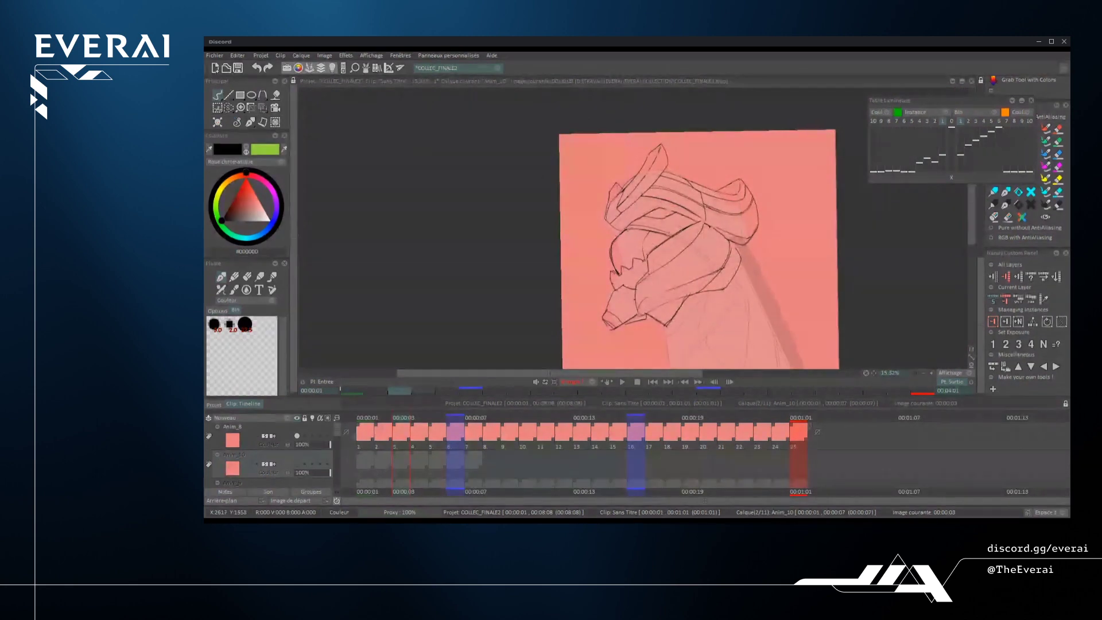
scroll(751, 256, "up", 5)
left_click_drag(723, 247, 767, 202)
key("ctrl+z")
left_click_drag(725, 248, 764, 201)
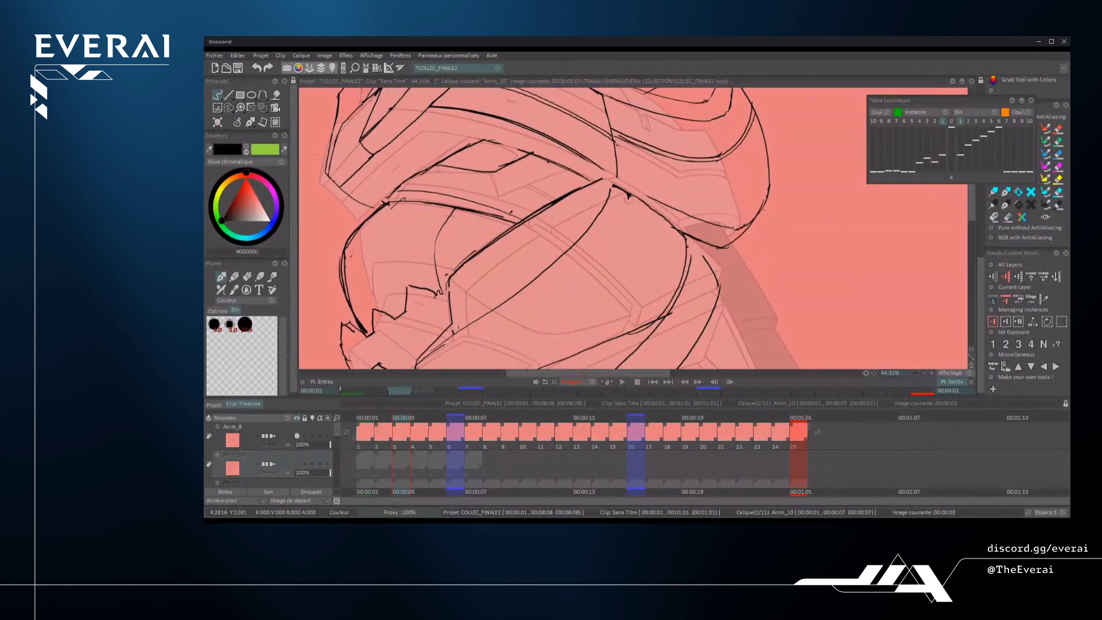
key("ctrl+z")
mouse_move(724, 247)
left_mouse_down()
mouse_move(764, 207)
mouse_move(776, 234)
mouse_move(700, 332)
left_mouse_up()
key("ctrl+z")
- Examine the head outlines close up and as a whole, rotating the canvas and mirroring the view to judge the proportions
scroll(751, 202, "down", 4)
scroll(778, 239, "down", 2)
scroll(749, 211, "up", 4)
scroll(712, 319, "up", 2)
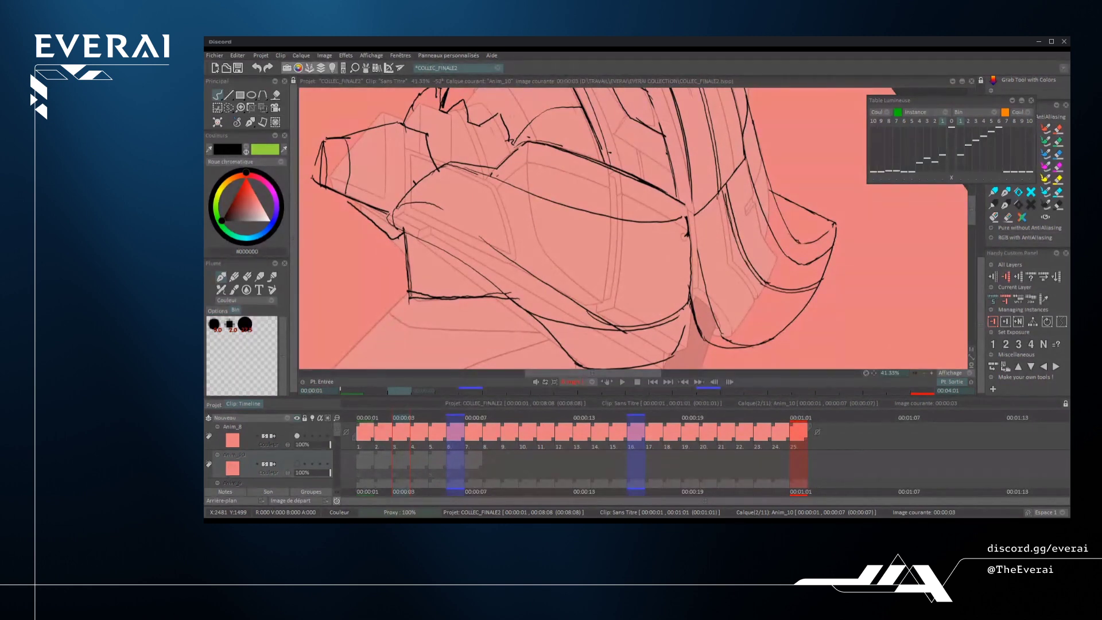
scroll(689, 230, "down", 2)
left_click_drag(804, 281, 738, 198)
scroll(583, 229, "down", 1)
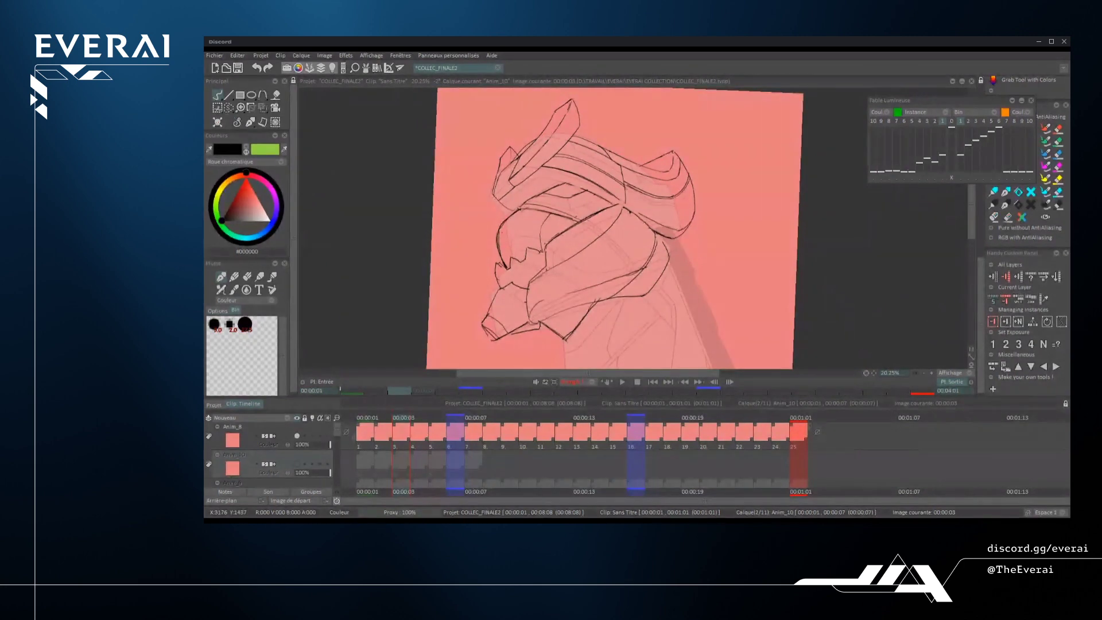
key("shift+h")
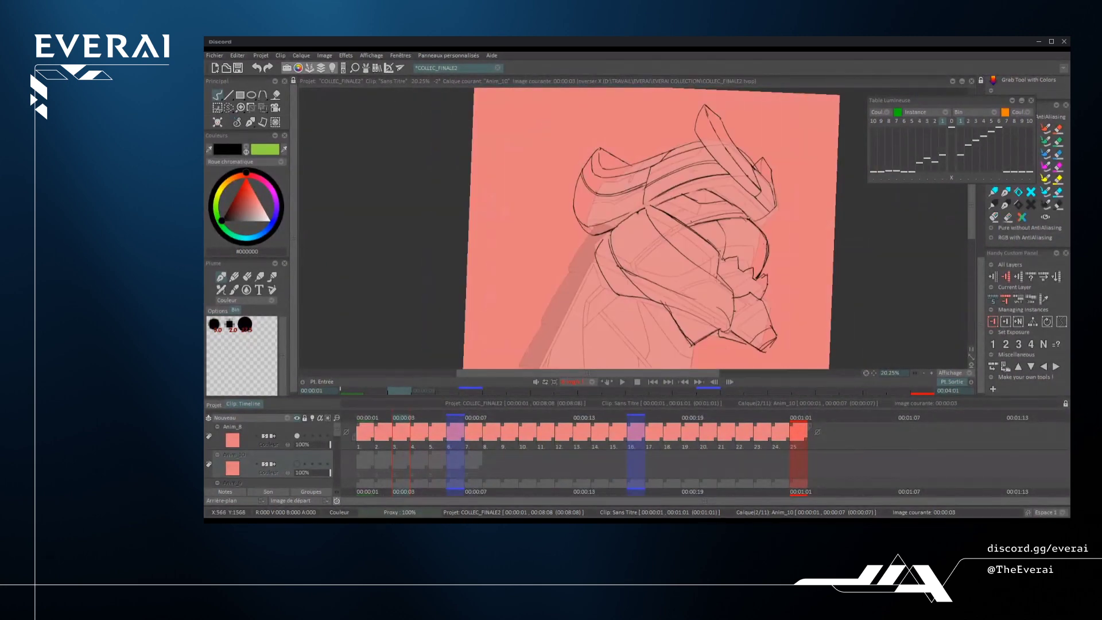
left_click_drag(782, 235, 751, 136)
scroll(683, 151, "up", 4)
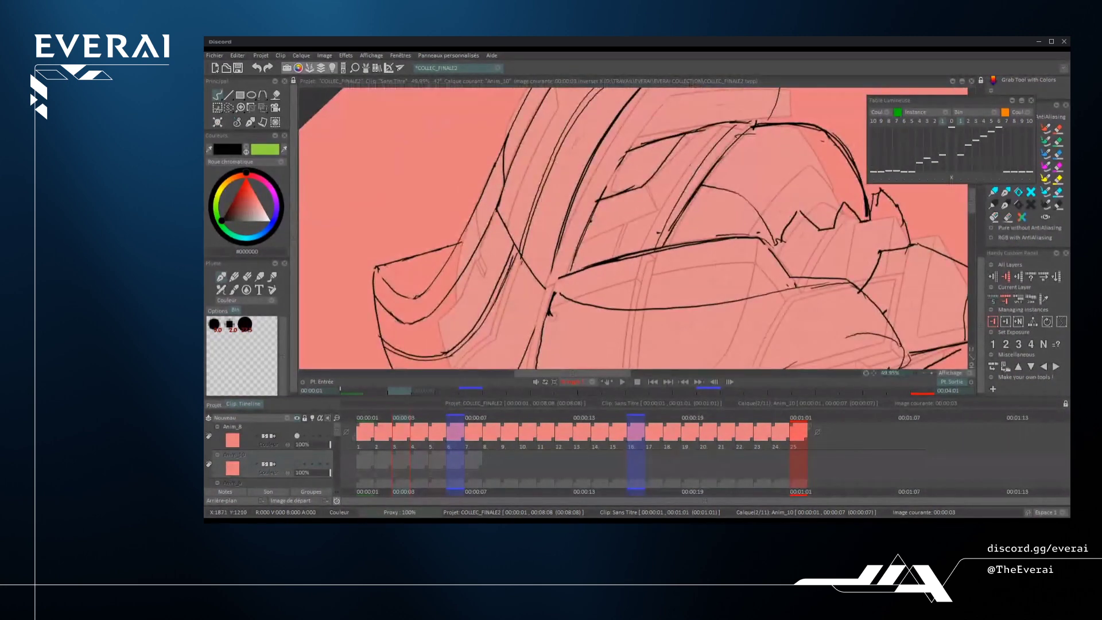
left_click_drag(581, 247, 694, 132)
scroll(693, 132, "down", 1)
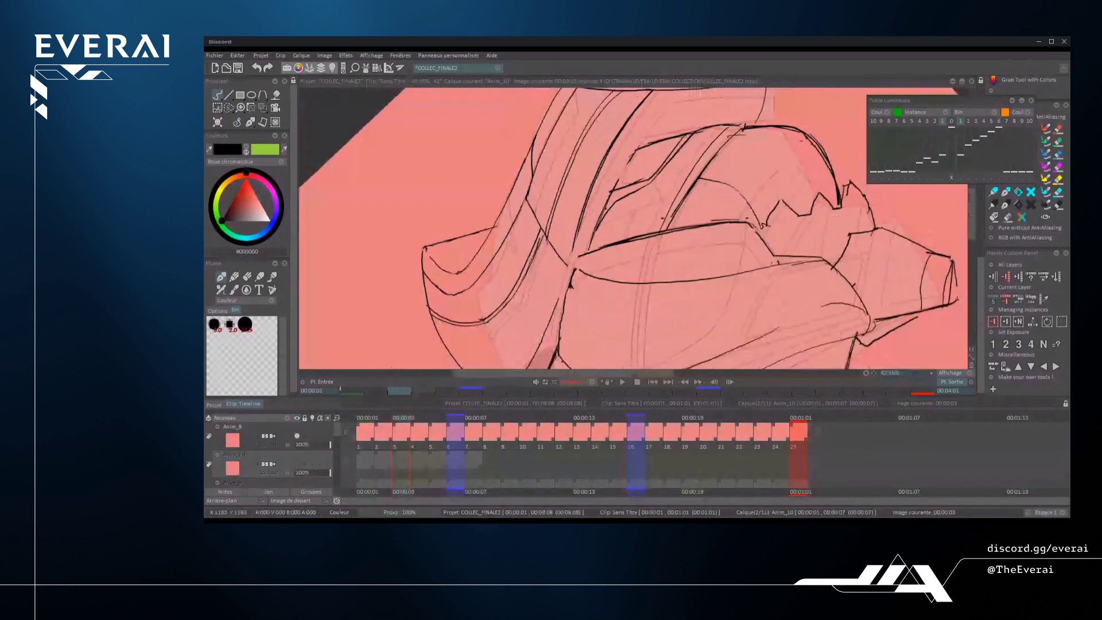
scroll(693, 132, "down", 4)
mouse_move(724, 174)
left_mouse_down()
mouse_move(740, 206)
mouse_move(736, 244)
left_mouse_up()
scroll(737, 243, "down", 2)
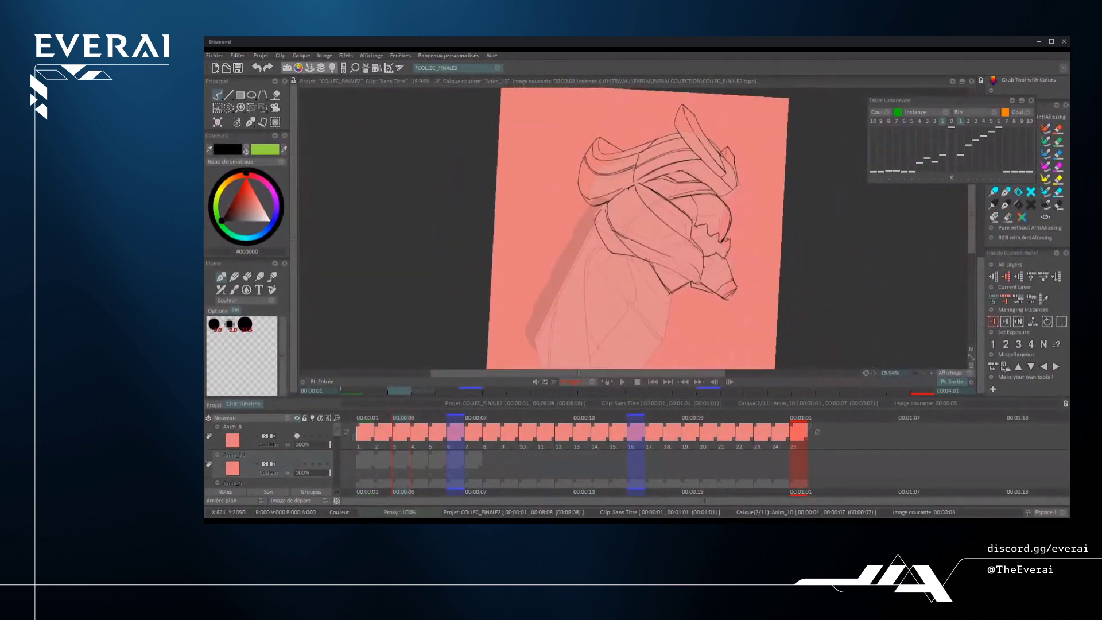
key("h")
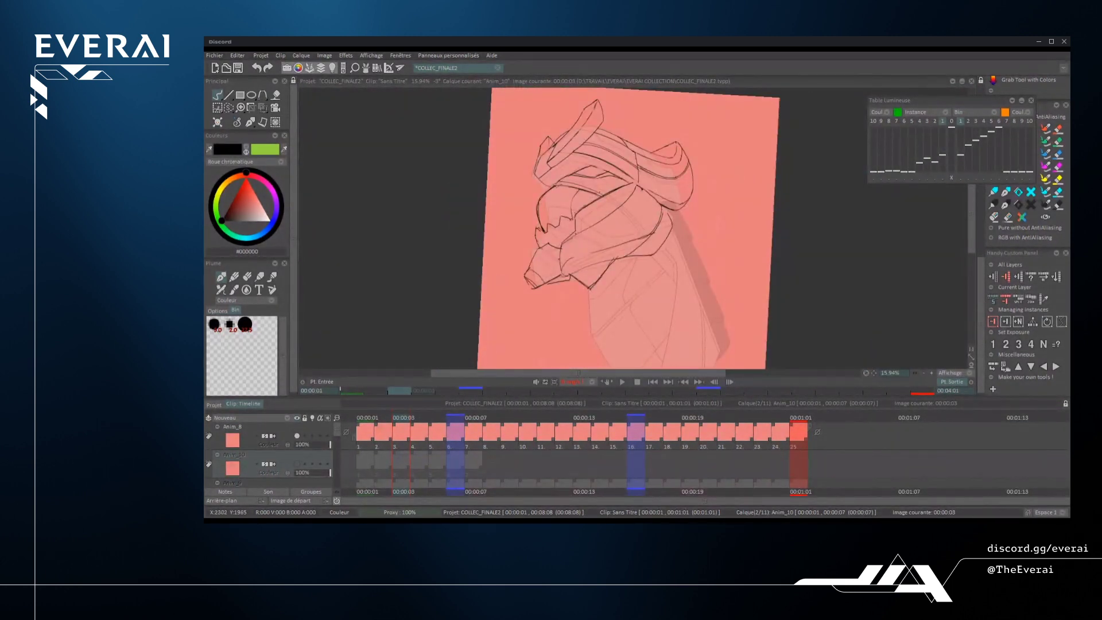
left_click_drag(762, 251, 764, 218)
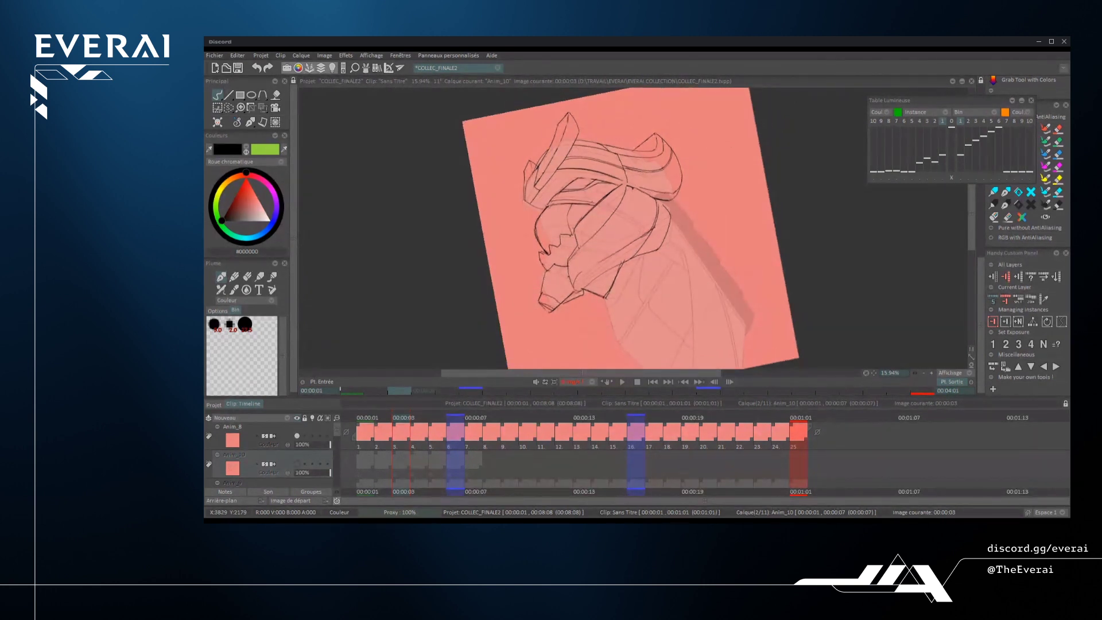
- Draw a curved far horn rising from the front of the headpiece, beyond the near horn
scroll(530, 157, "up", 3)
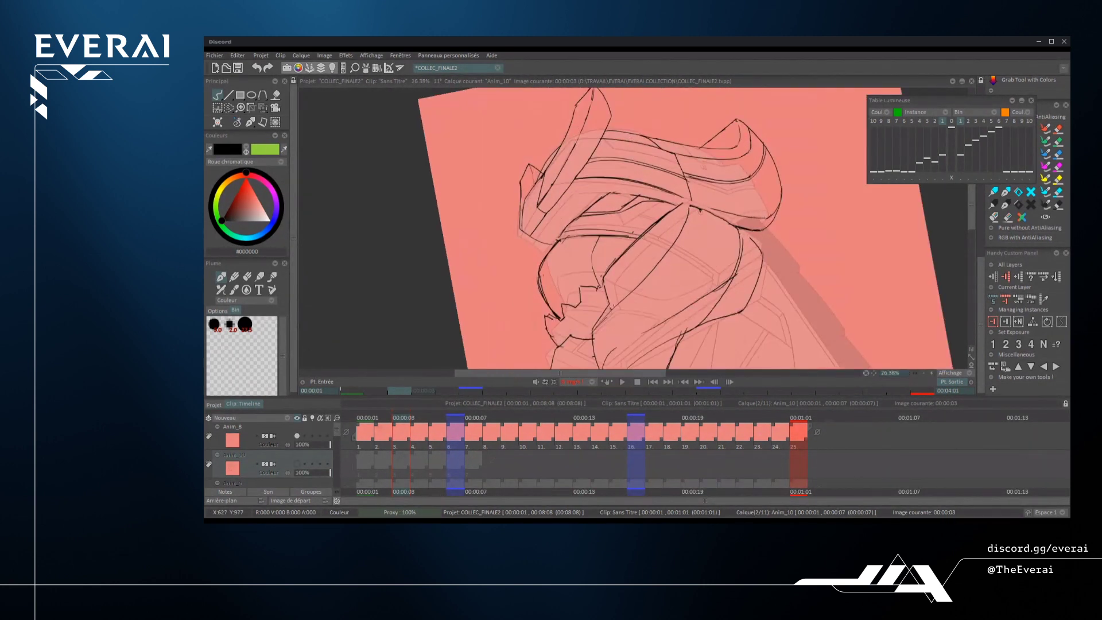
left_click_drag(522, 157, 539, 177)
scroll(688, 201, "down", 5)
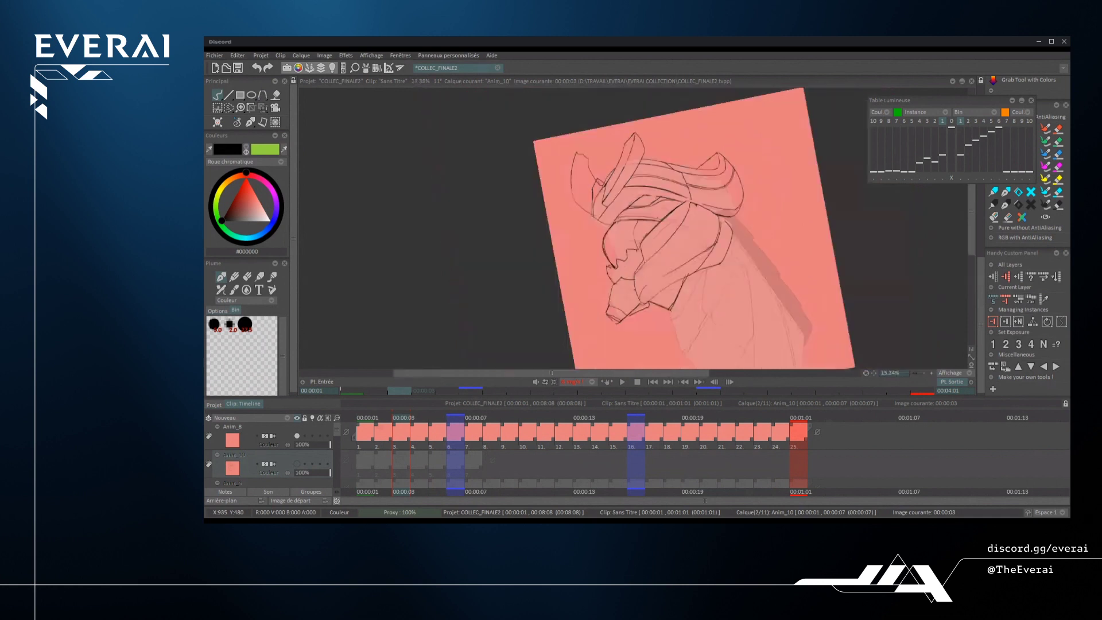
left_click_drag(818, 239, 787, 339)
scroll(638, 195, "up", 5)
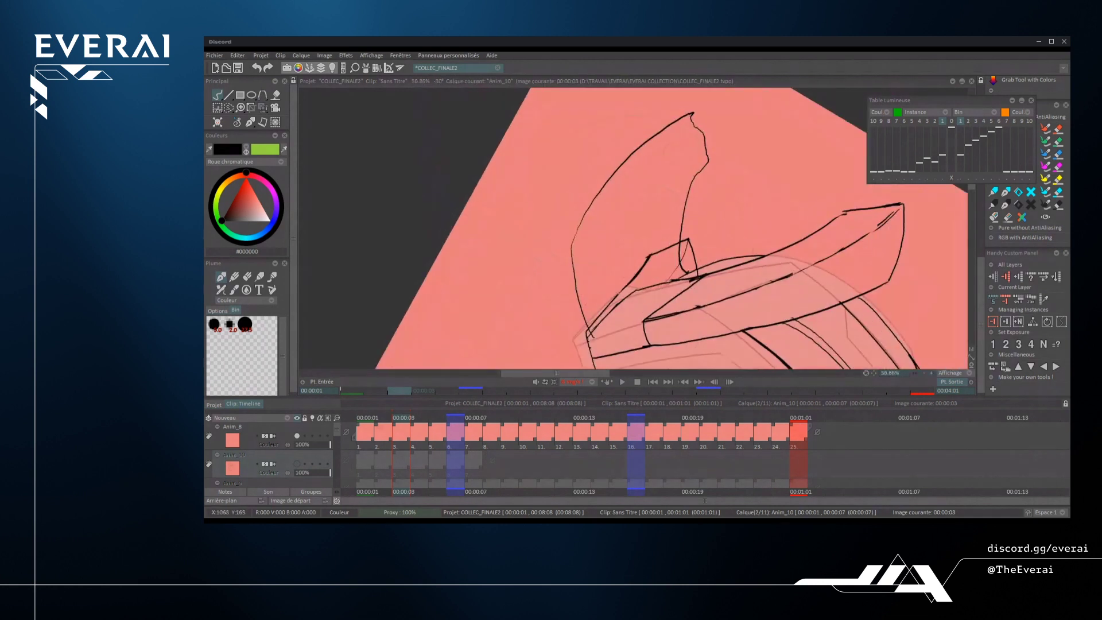
- Erase the wavy line at the far horn's tip and redraw it as short straight facets
key("e")
left_click_drag(694, 115, 706, 163)
left_click_drag(696, 112, 706, 163)
left_click_drag(695, 116, 704, 164)
left_click_drag(687, 115, 698, 110)
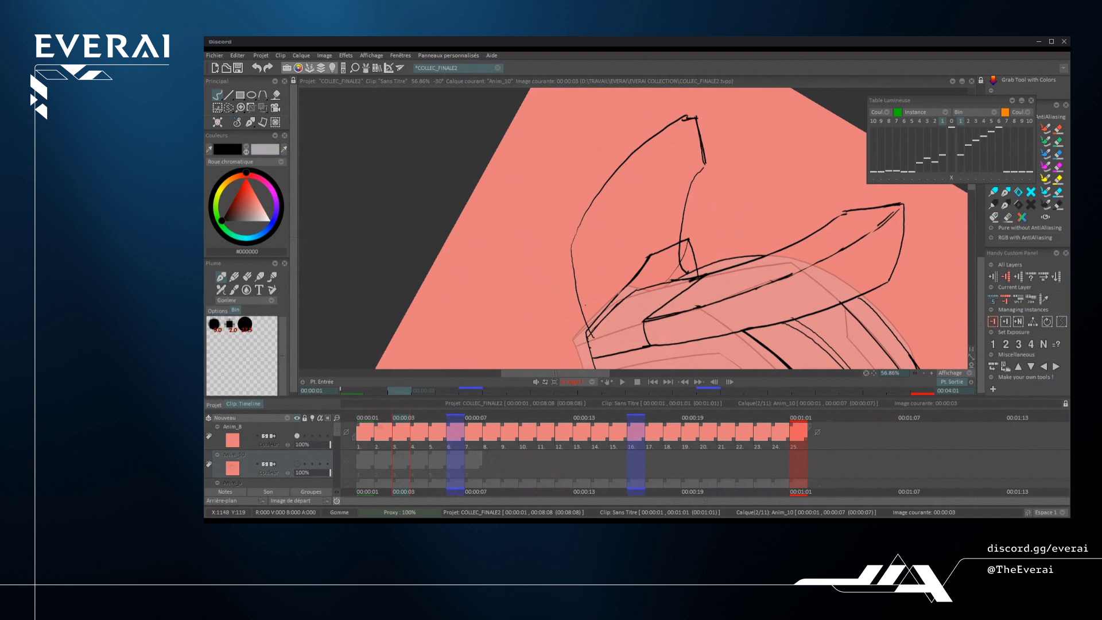
- Add a guide stroke at the far horn's base, redoing it once, and check the horn in the mirrored view
key("e")
left_click_drag(618, 335, 610, 218)
key("ctrl+z")
mouse_move(612, 330)
left_mouse_down()
mouse_move(595, 271)
mouse_move(696, 121)
left_mouse_up()
scroll(691, 131, "down", 6)
left_click_drag(822, 281, 827, 227)
key("i")
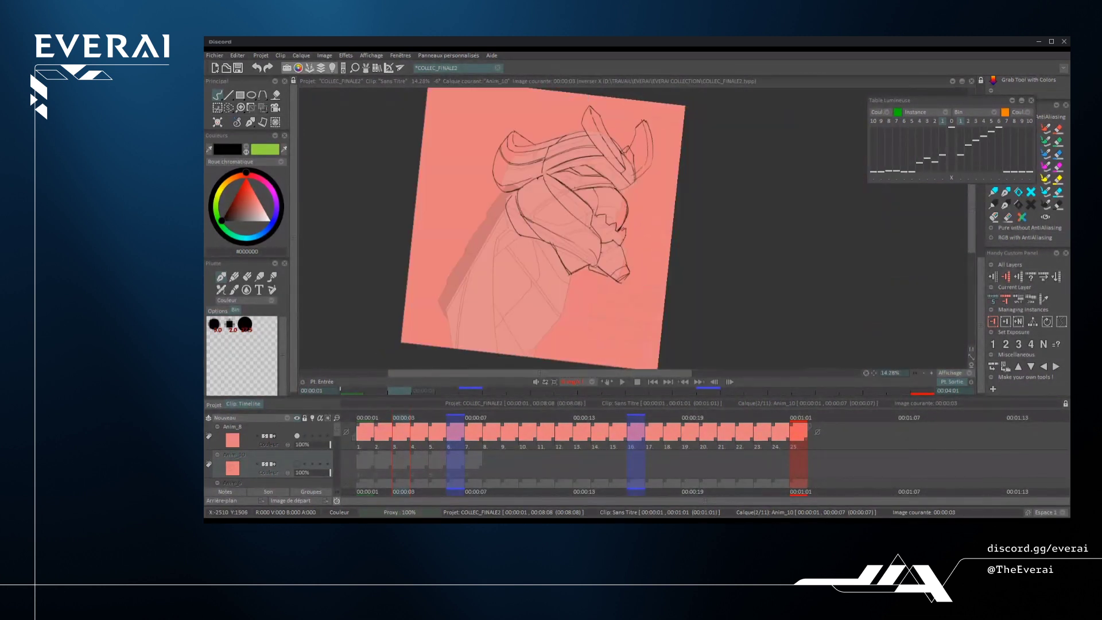
scroll(624, 134, "up", 5)
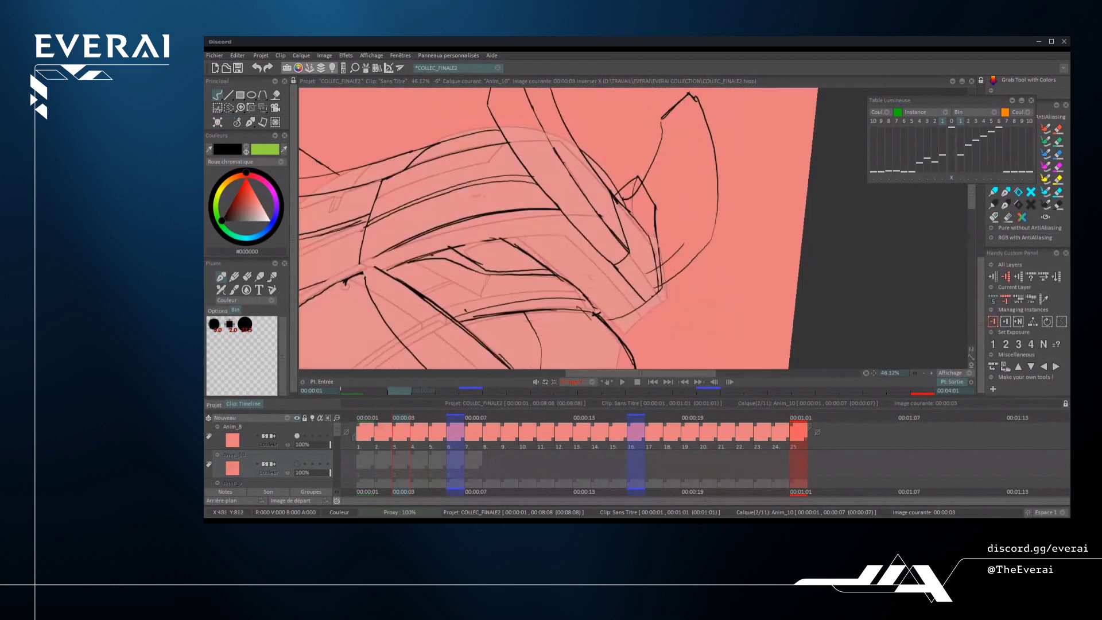
scroll(699, 198, "down", 3)
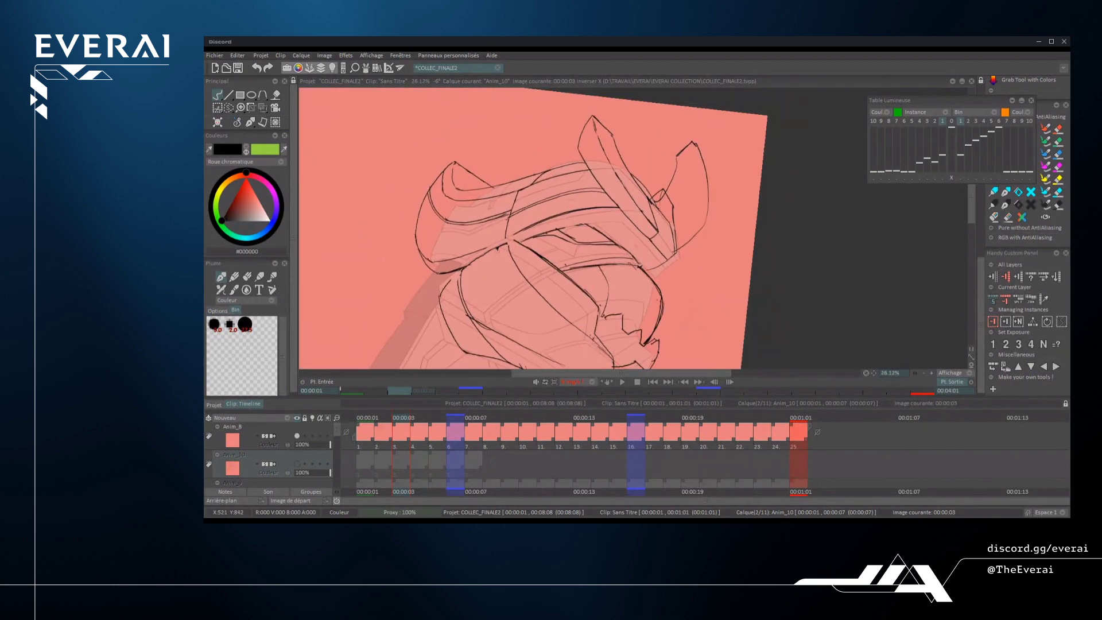
- Remove the far horn and resketch it sweeping further forward, with new lower, inner and tip lines
key("ctrl+z")
key("ctrl+z")
scroll(543, 230, "up", 2)
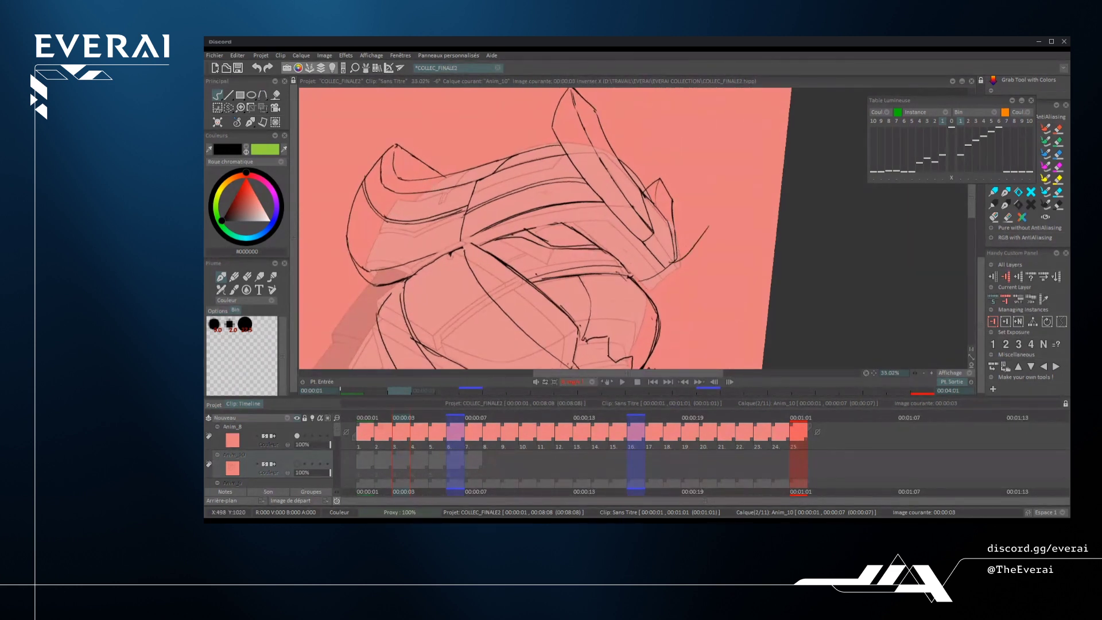
left_click_drag(666, 261, 729, 221)
mouse_move(652, 201)
left_mouse_down()
mouse_move(683, 198)
mouse_move(723, 148)
mouse_move(738, 205)
left_mouse_up()
key("ctrl+z")
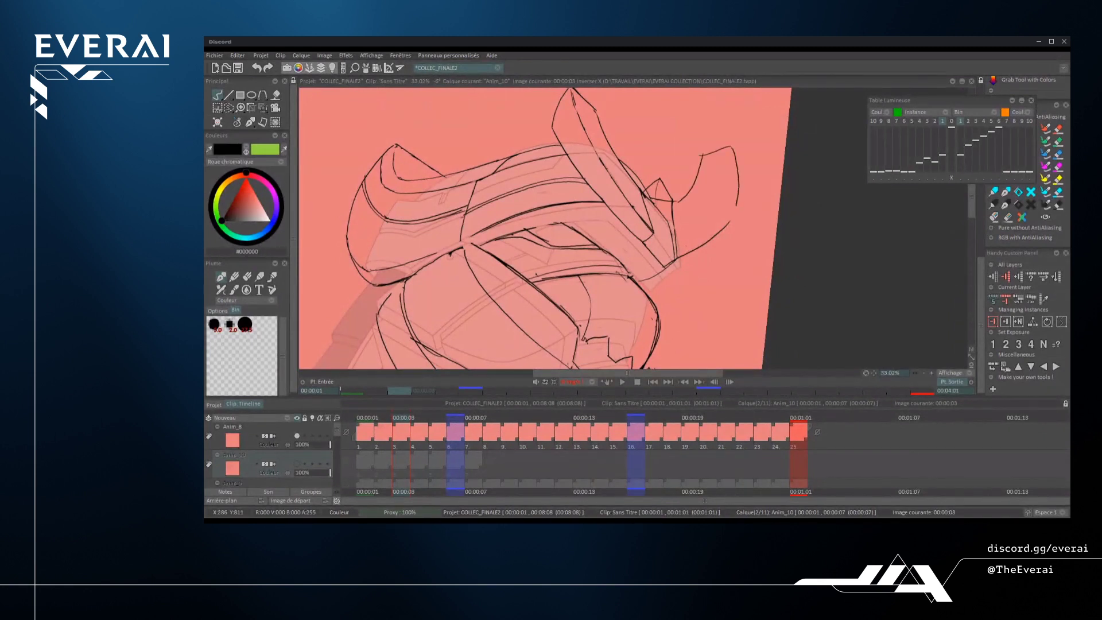
- Close the gap between the far horn's lower edge and its outer edge
scroll(542, 230, "down", 4)
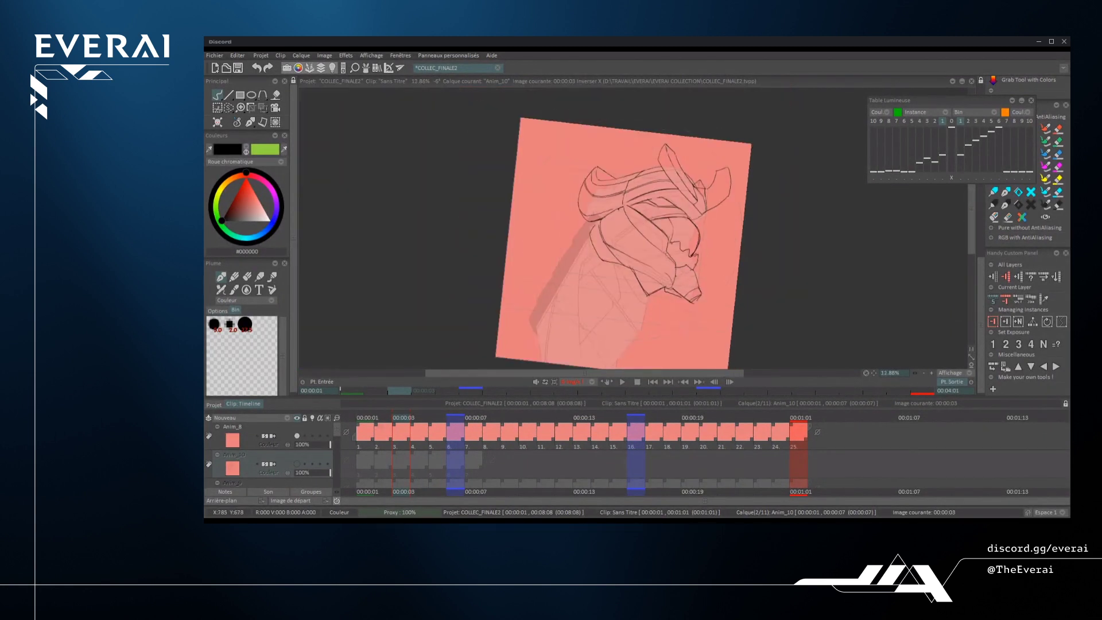
scroll(631, 247, "up", 3)
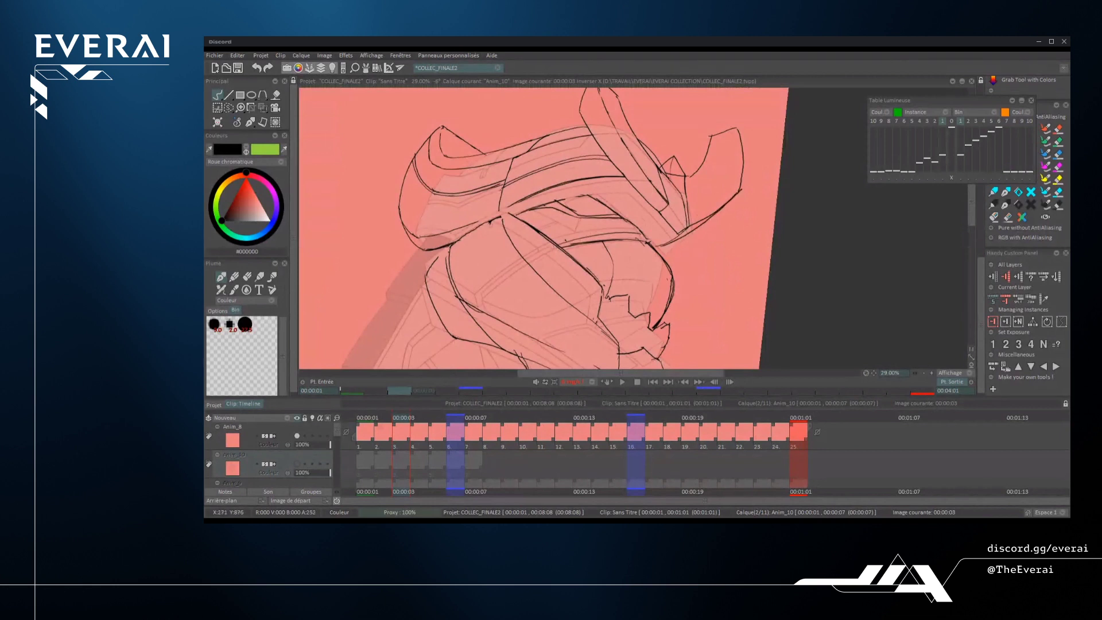
mouse_move(676, 233)
left_mouse_down()
mouse_move(701, 221)
mouse_move(680, 234)
left_mouse_up()
mouse_move(741, 189)
left_mouse_down()
mouse_move(676, 234)
mouse_move(718, 213)
mouse_move(740, 184)
left_mouse_up()
scroll(701, 236, "down", 4)
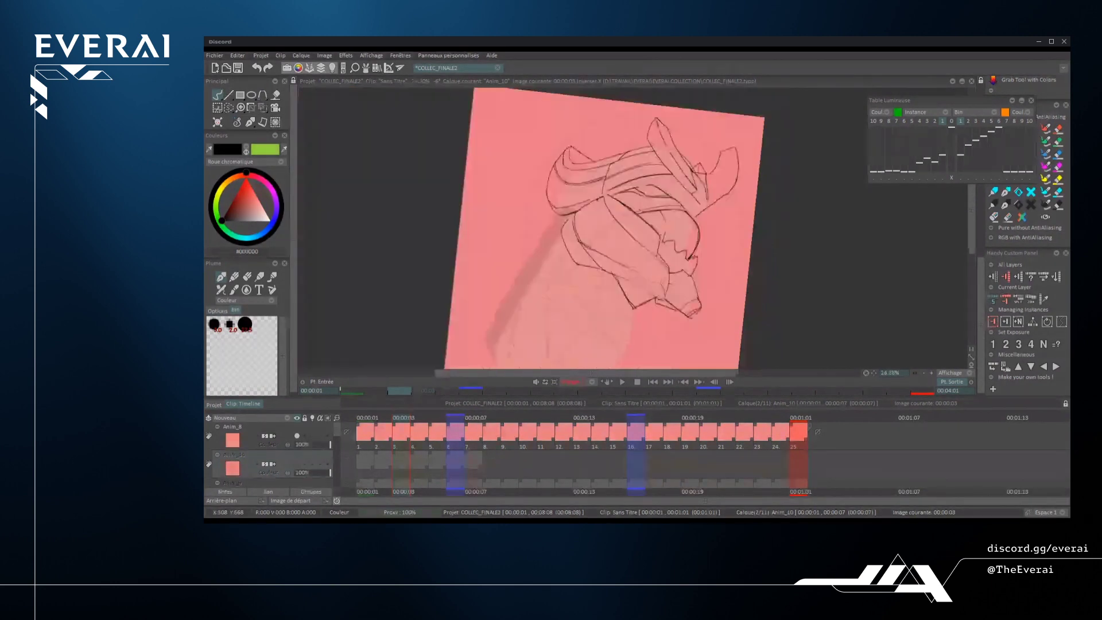
- Redraw the far horn's lower edge starting further down the brow, redoing it once, and curve it up the outer side
scroll(701, 236, "up", 6)
key("ctrl+z")
left_click_drag(654, 261, 758, 199)
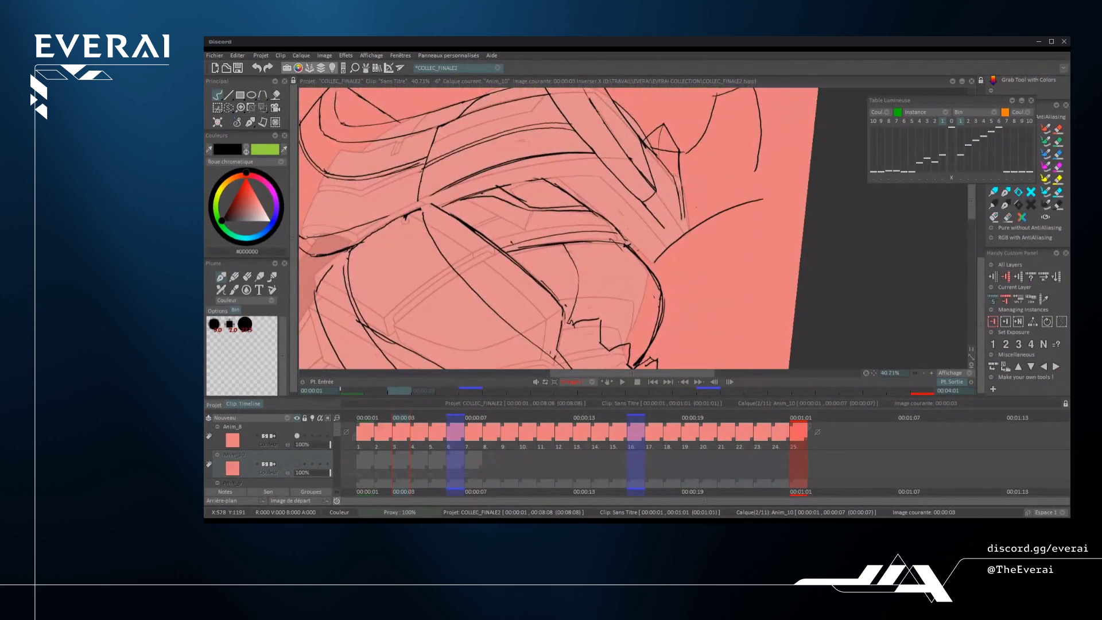
key("ctrl+z")
mouse_move(652, 265)
left_mouse_down()
mouse_move(720, 218)
mouse_move(757, 87)
left_mouse_up()
left_click_drag(741, 172, 732, 229)
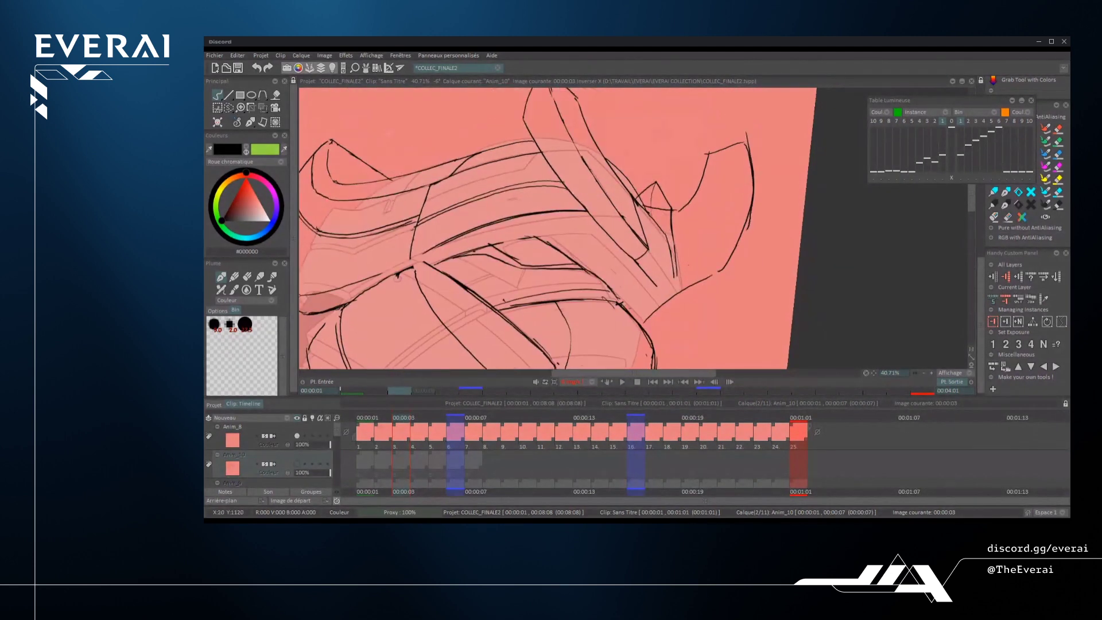
- Erase the excess outer-edge line near the far horn's tip and return to the unmirrored view
left_click_drag(747, 132, 753, 204)
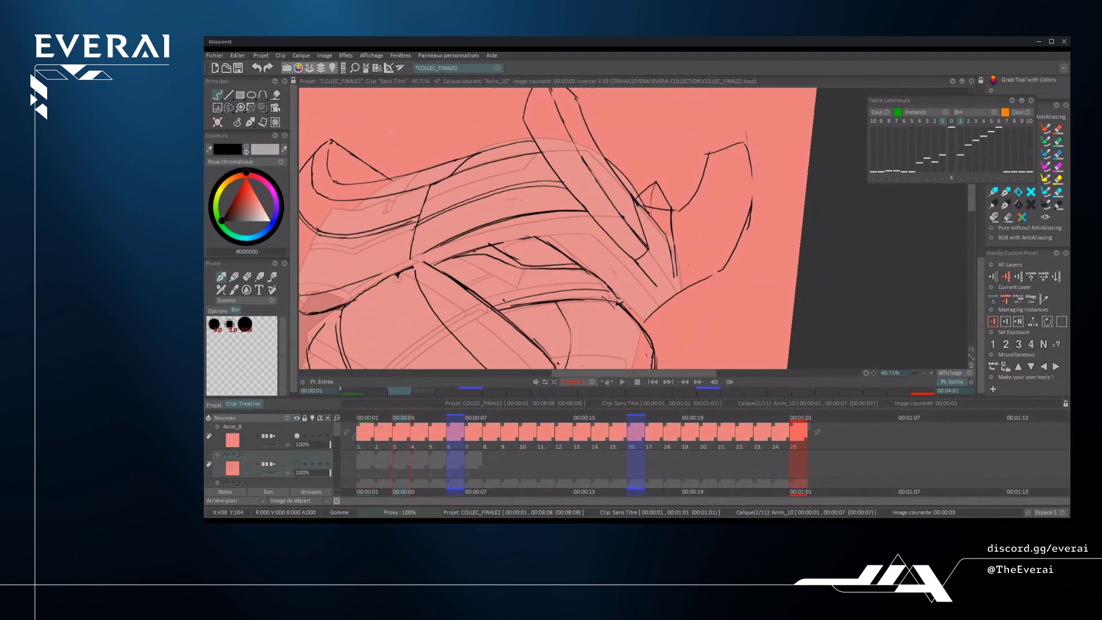
key("e")
scroll(738, 177, "down", 5)
key("x")
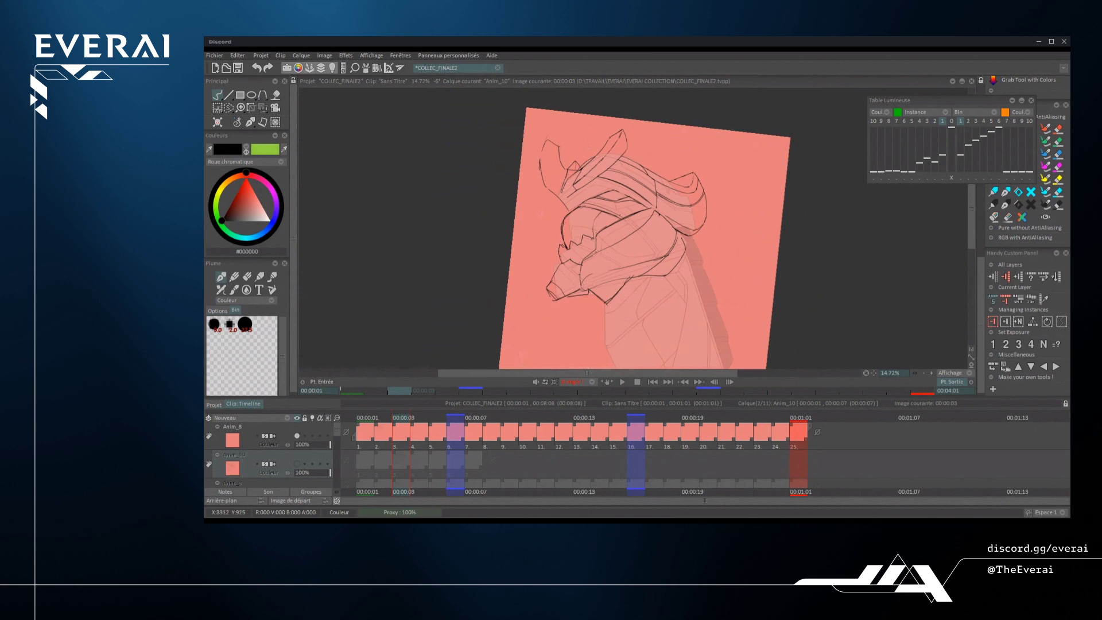
scroll(528, 161, "up", 5)
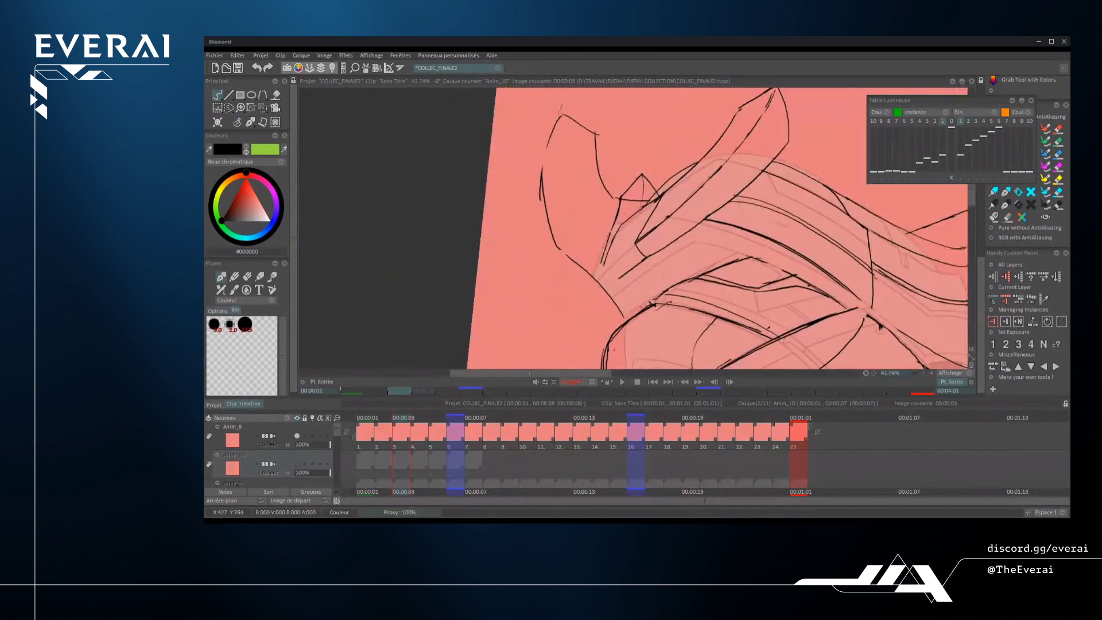
key("e")
mouse_move(540, 168)
left_mouse_down()
mouse_move(541, 201)
mouse_move(576, 184)
mouse_move(597, 220)
left_mouse_up()
key("e")
- Redraw the far horn's outer edge up to its tip, undoing and retrying the stroke until it flows smoothly
mouse_move(570, 272)
left_mouse_down()
mouse_move(565, 239)
mouse_move(585, 166)
left_mouse_up()
left_click_drag(567, 203, 578, 172)
key("ctrl+z")
left_click_drag(568, 262, 576, 180)
key("ctrl+z")
left_click_drag(569, 252, 588, 164)
key("ctrl+z")
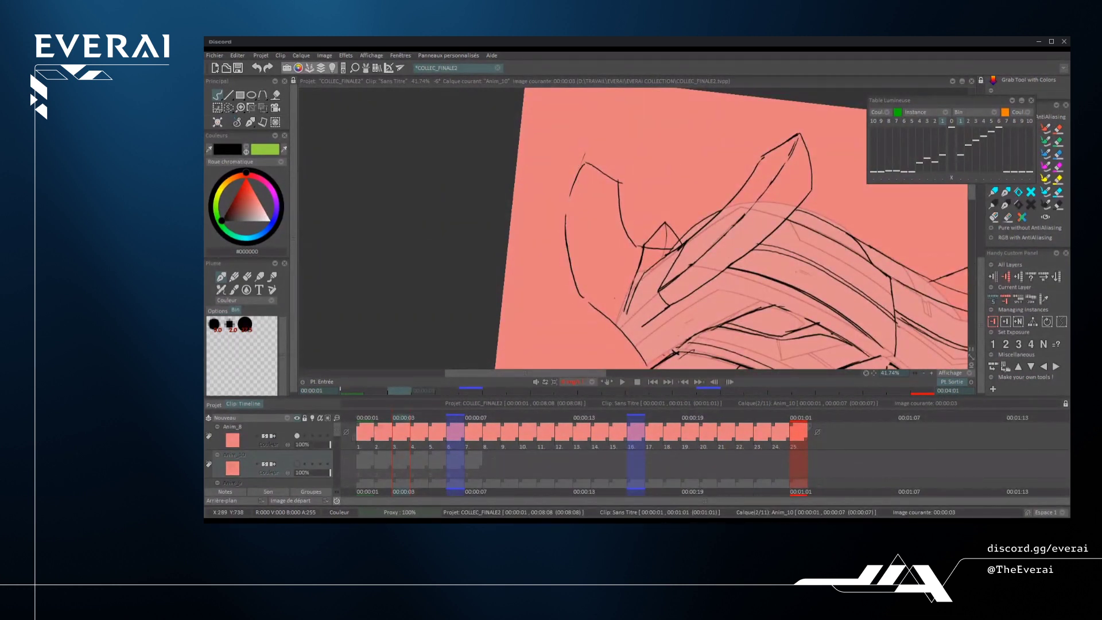
left_click_drag(565, 224, 585, 163)
- Sketch a small beetle beside the head with an oval body, antennae, side legs and crossing wing lines
scroll(631, 229, "down", 4)
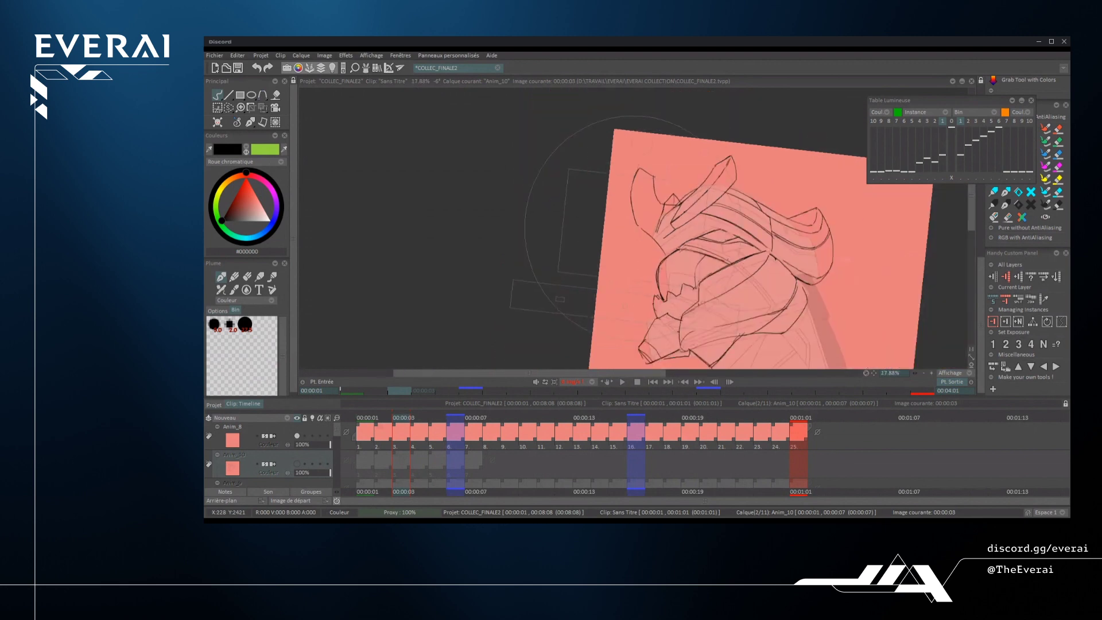
scroll(774, 218, "up", 3)
mouse_move(774, 181)
left_mouse_down()
mouse_move(774, 240)
mouse_move(788, 248)
mouse_move(788, 176)
mouse_move(820, 262)
mouse_move(786, 236)
left_mouse_up()
key("ctrl+z")
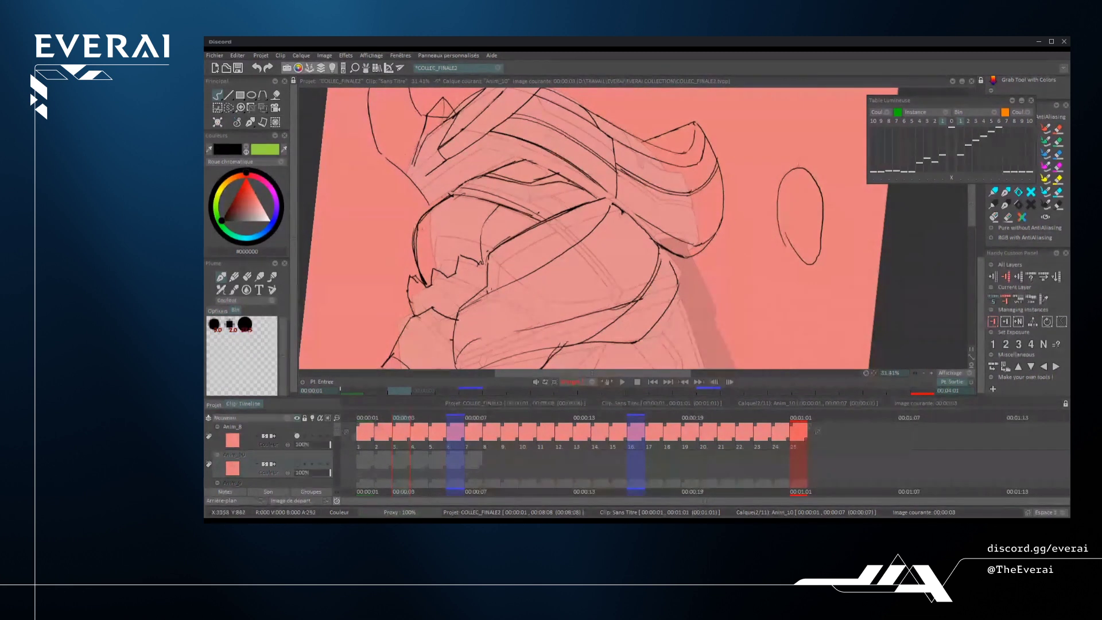
mouse_move(776, 145)
left_mouse_down()
mouse_move(797, 153)
mouse_move(815, 130)
left_mouse_up()
scroll(800, 149, "up", 1)
left_click_drag(753, 195, 772, 207)
left_click_drag(844, 184, 827, 202)
left_click_drag(750, 241, 780, 259)
left_click_drag(849, 235, 833, 247)
left_click_drag(806, 218, 814, 288)
left_click_drag(773, 219, 837, 211)
- Undo every stroke of the beetle sketch, including its oval body
key("ctrl+z")
key("ctrl+z")
key("ctrl+z")
key("ctrl+z")
key("ctrl+z")
key("ctrl+z")
key("ctrl+z")
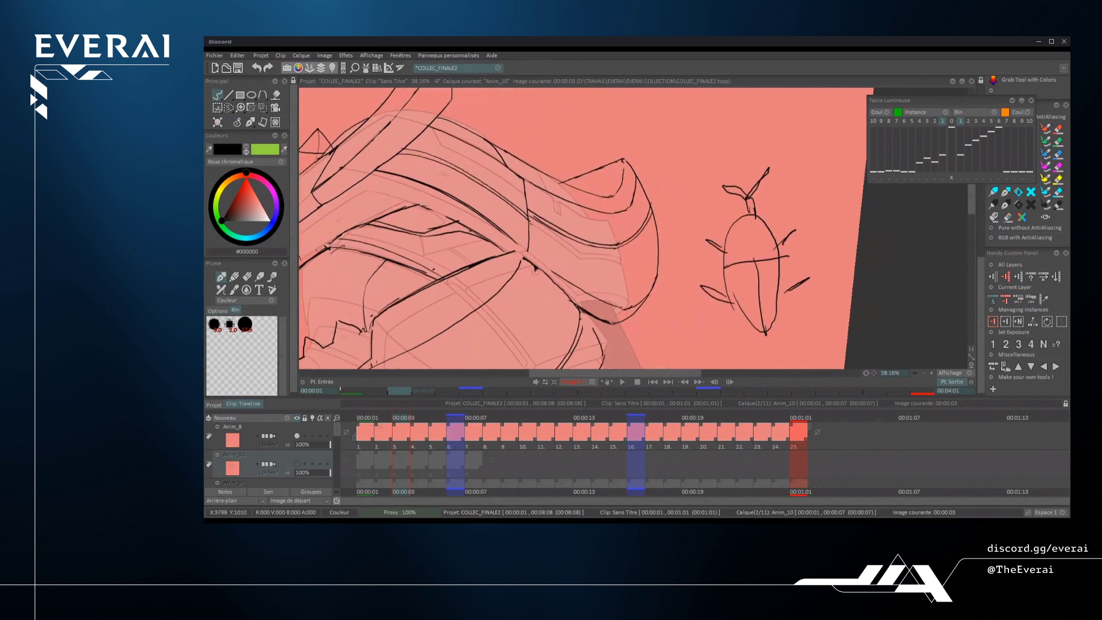
key("ctrl+z")
key("ctrl+z")
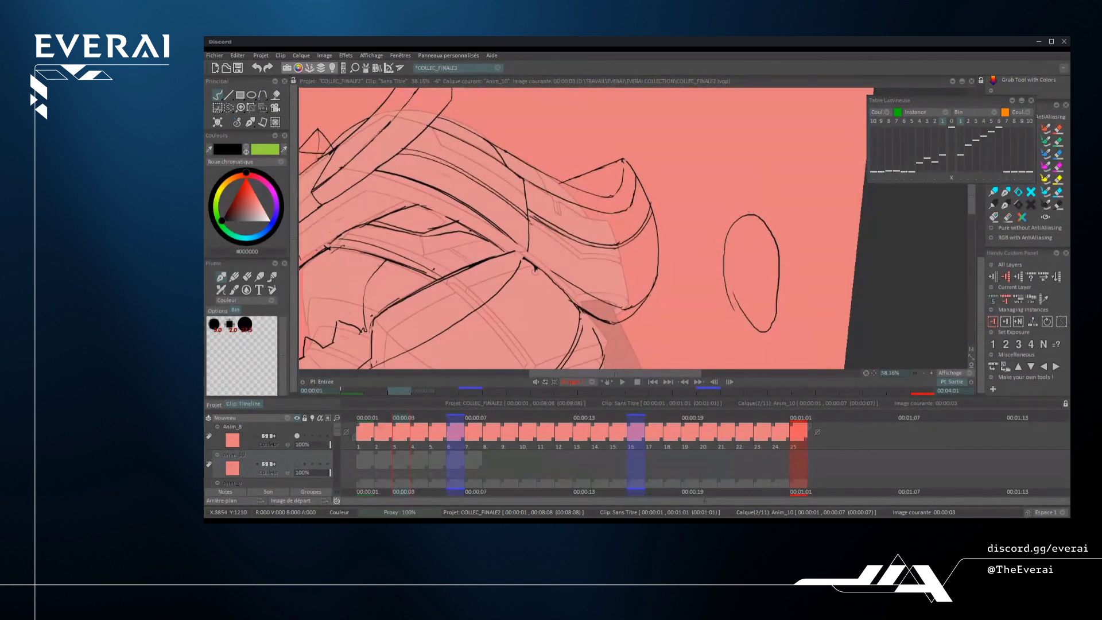
key("ctrl+z")
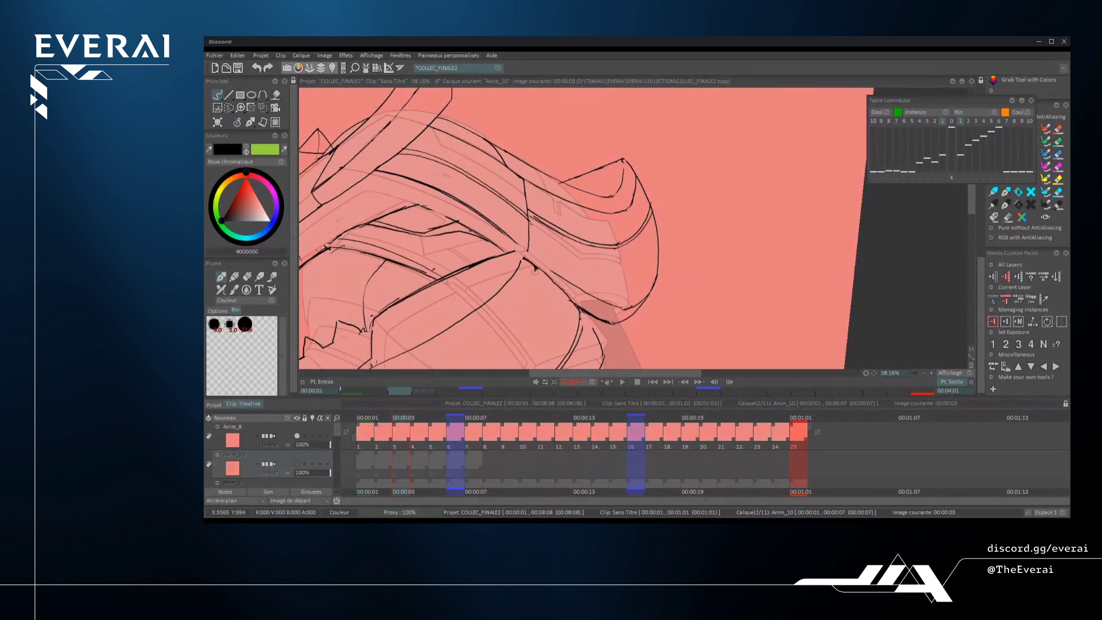
scroll(631, 230, "down", 4)
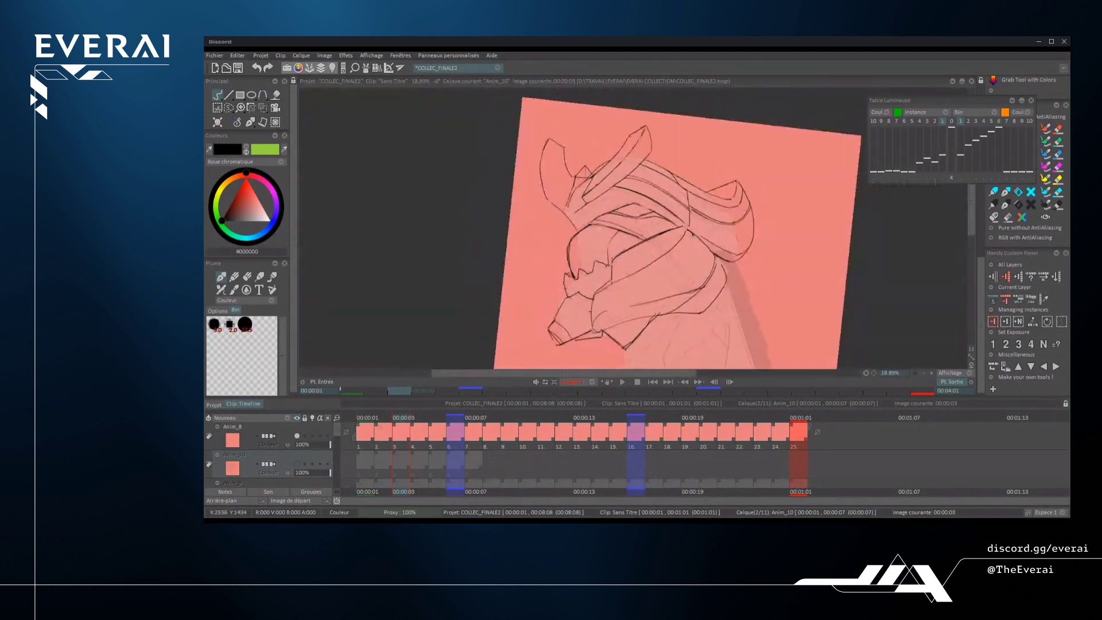
scroll(741, 207, "up", 2)
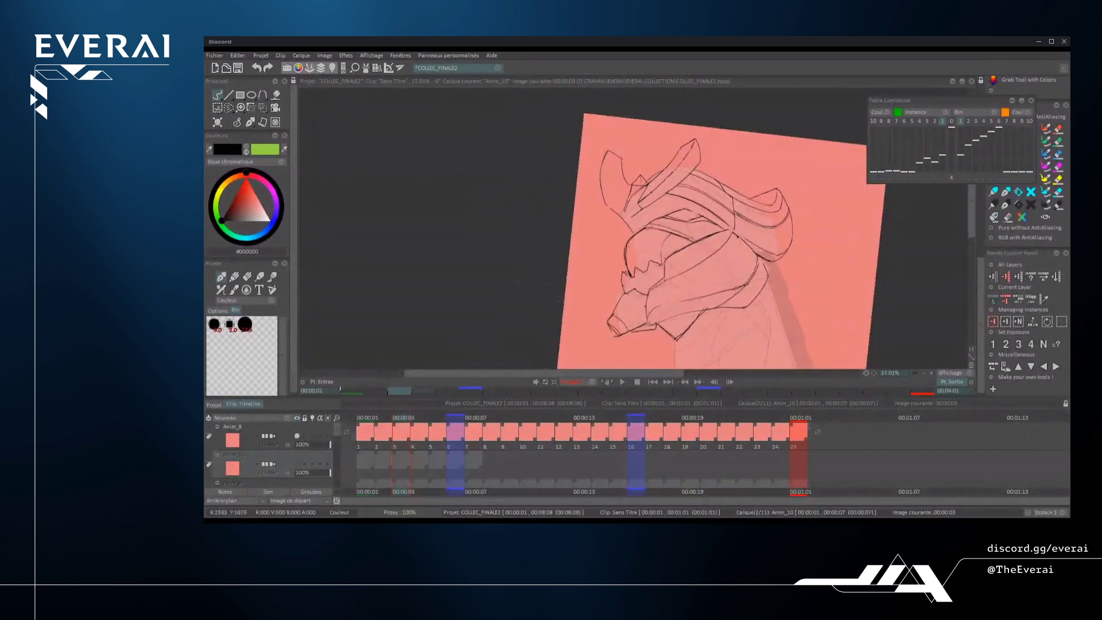
- Mirror the view and extend the hood's brow edge up to the base of the far horn
scroll(611, 161, "up", 3)
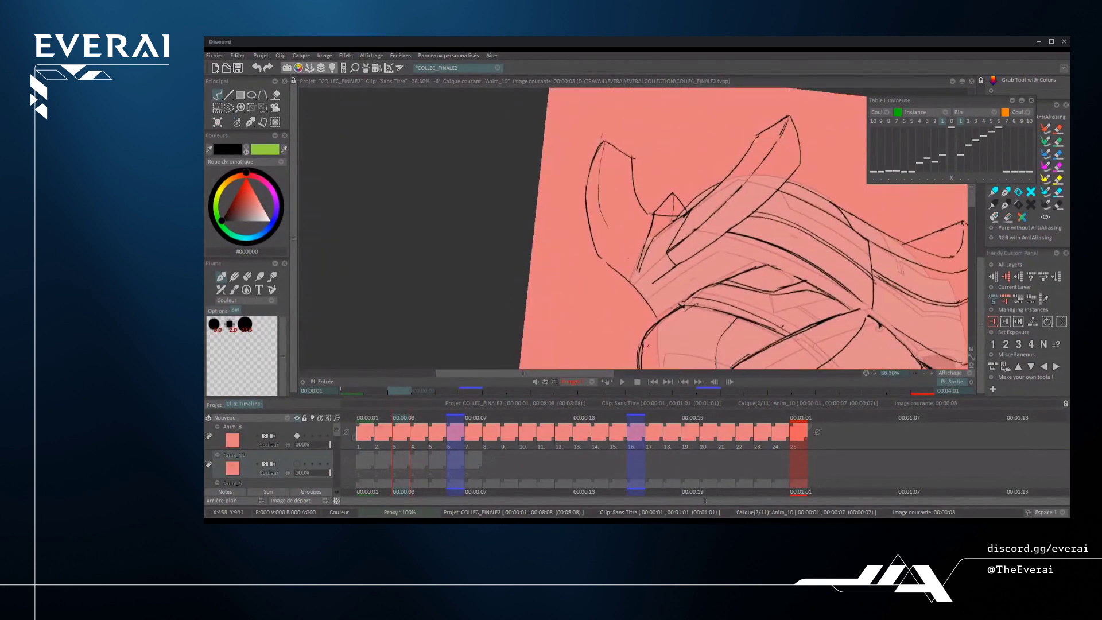
scroll(746, 230, "down", 3)
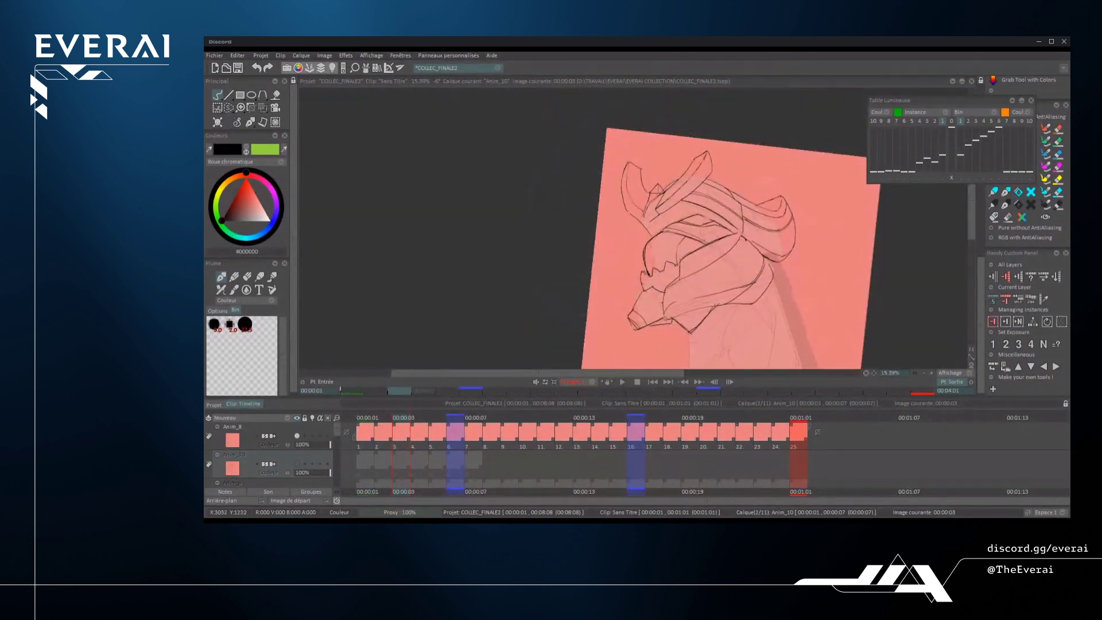
key("h")
scroll(610, 192, "up", 3)
left_click_drag(658, 318, 727, 224)
scroll(632, 230, "up", 2)
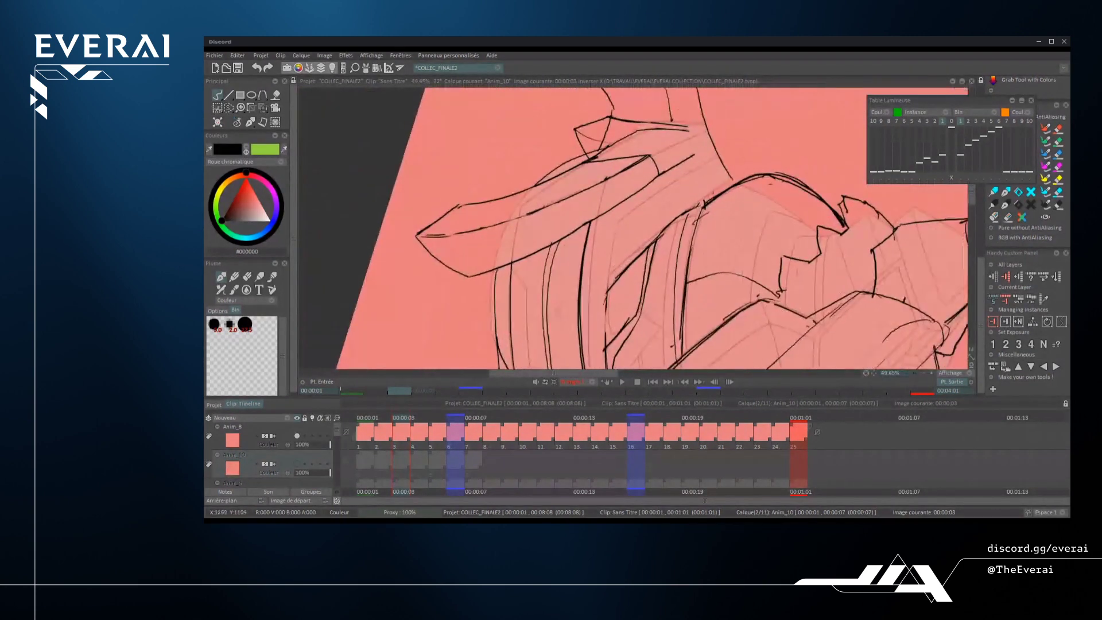
left_click_drag(728, 179, 632, 254)
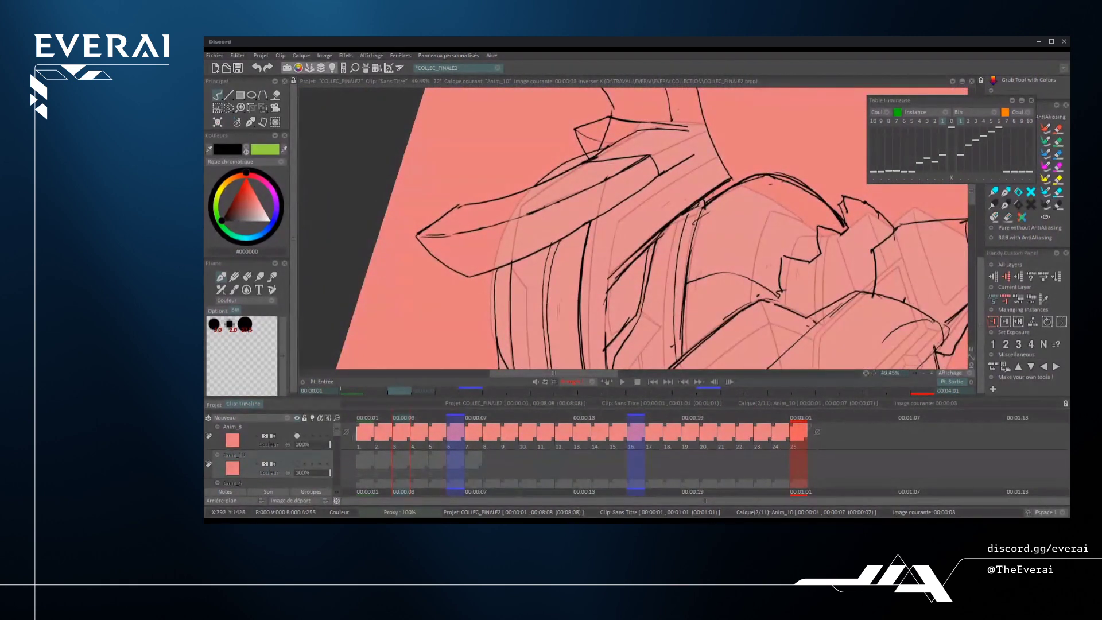
scroll(729, 172, "up", 2)
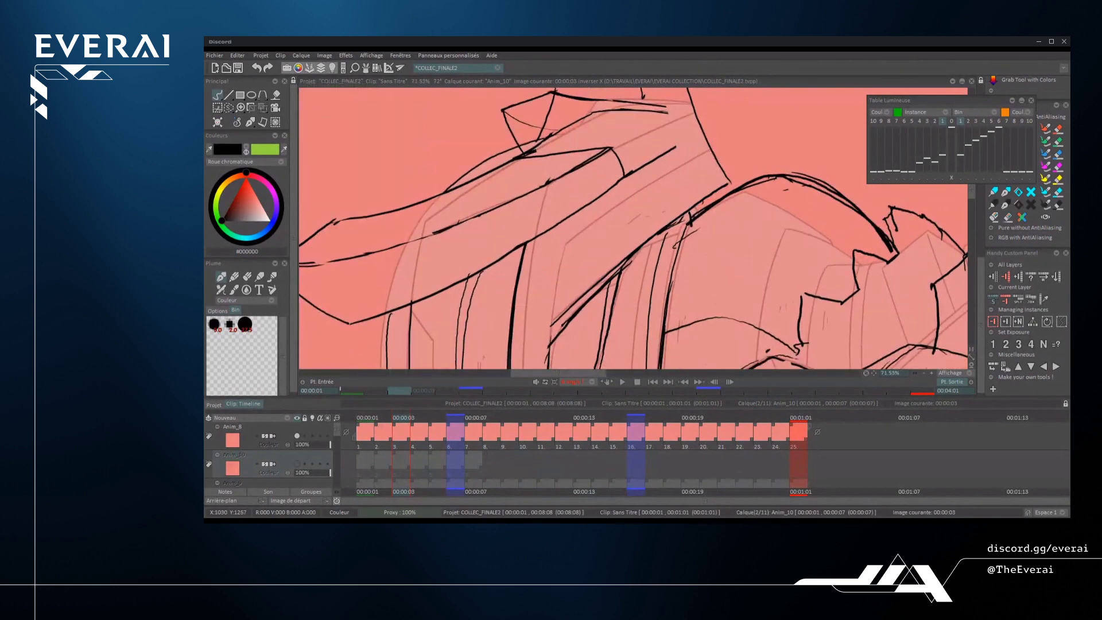
scroll(631, 229, "down", 5)
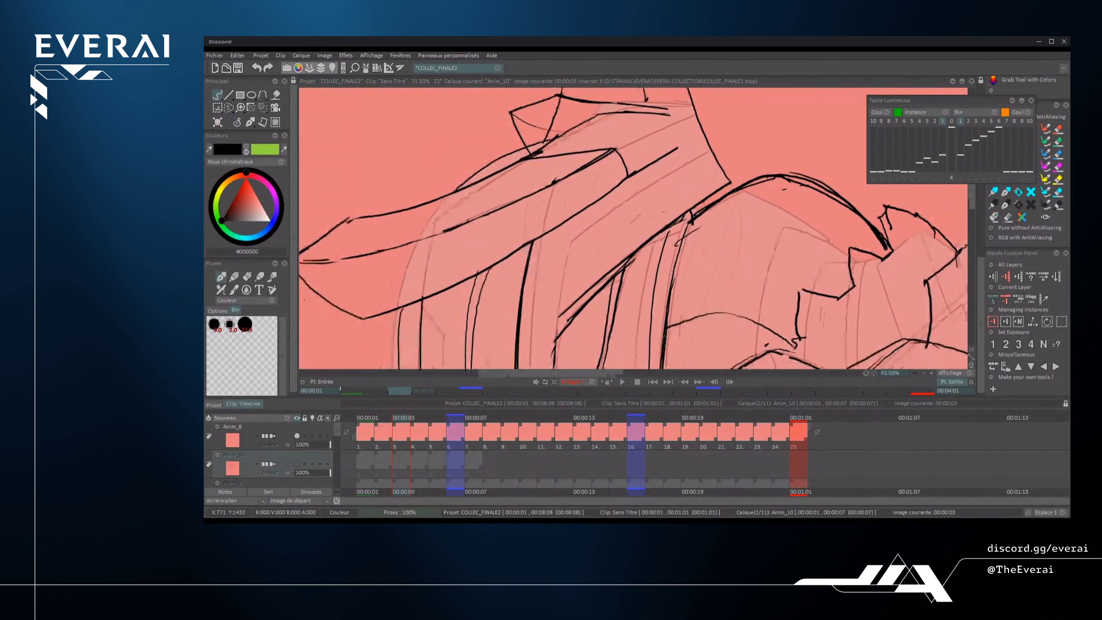
scroll(591, 230, "up", 3)
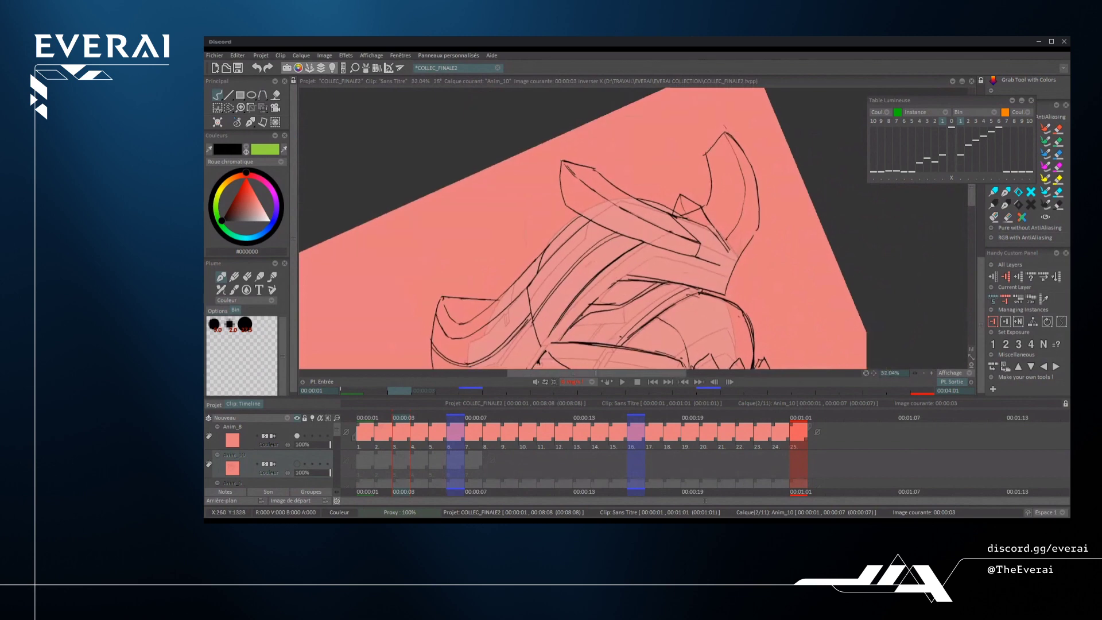
- Clean up the lines around the far horn's base with the eraser
key("e")
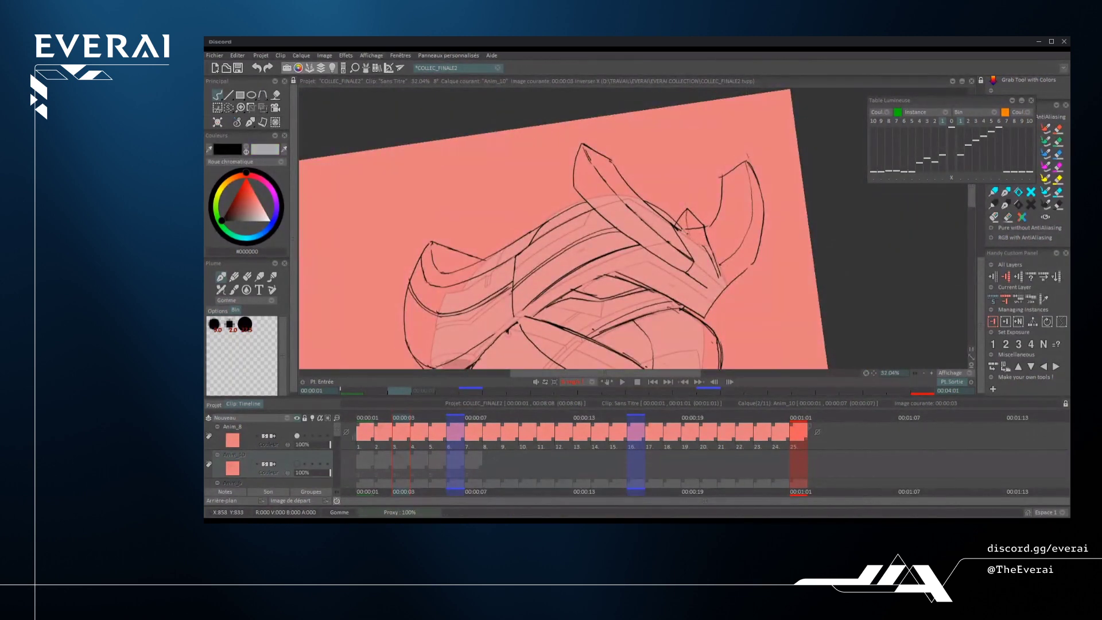
mouse_move(711, 253)
left_mouse_down()
mouse_move(721, 278)
mouse_move(774, 204)
left_mouse_up()
scroll(774, 204, "down", 3)
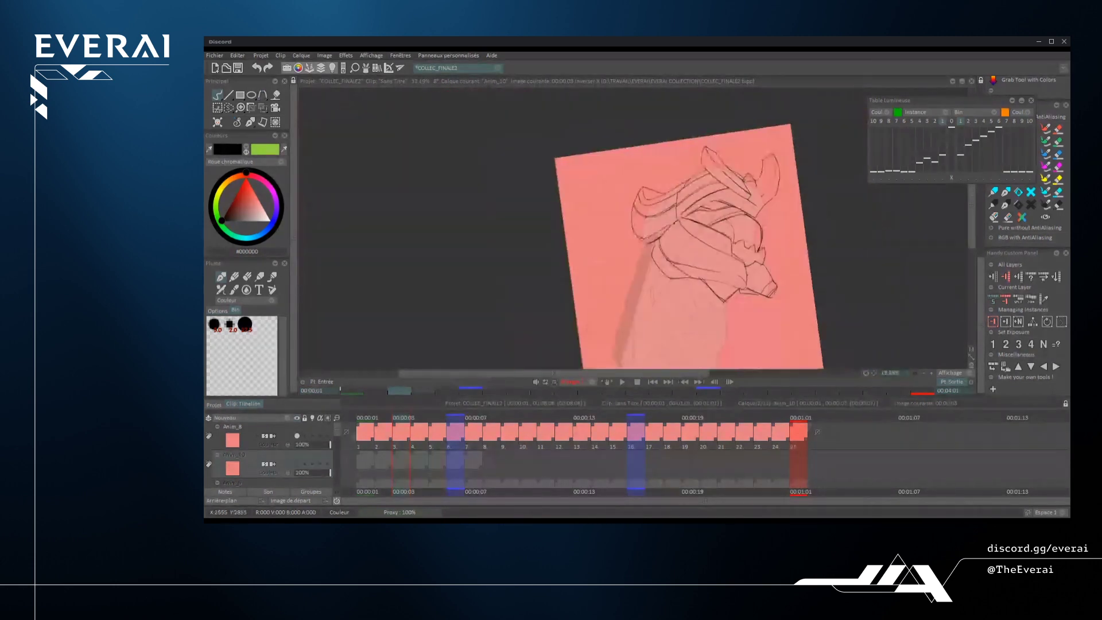
scroll(774, 204, "up", 6)
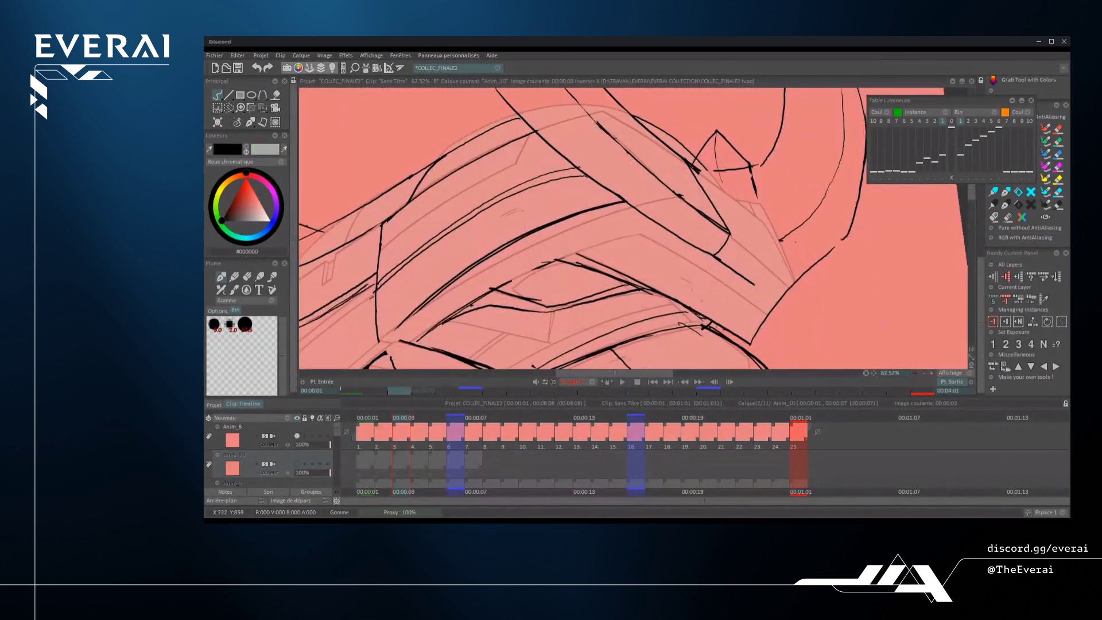
left_click_drag(757, 189, 751, 173)
mouse_move(716, 258)
left_mouse_down()
mouse_move(755, 284)
mouse_move(802, 216)
left_mouse_up()
scroll(809, 195, "down", 7)
- Sketch a small square, a circle and a larger quadrilateral on the empty canvas behind the creature's back
scroll(626, 241, "up", 7)
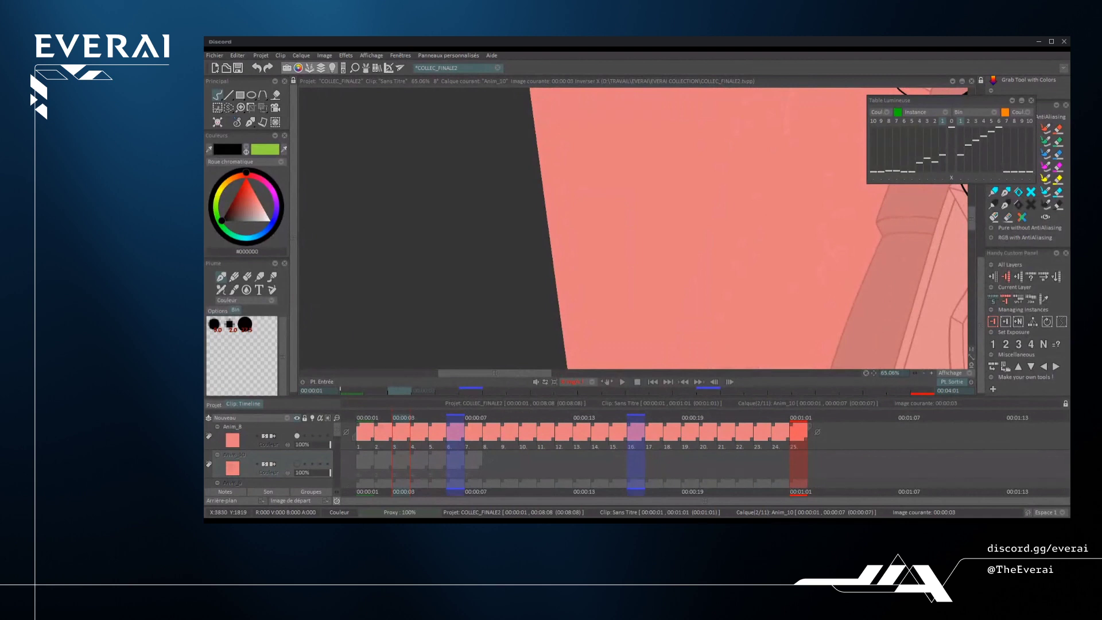
mouse_move(599, 223)
left_mouse_down()
mouse_move(607, 261)
mouse_move(642, 211)
left_mouse_up()
left_click_drag(607, 263, 661, 242)
left_click_drag(648, 203, 661, 244)
left_click_drag(695, 205, 691, 215)
left_click_drag(746, 259, 721, 210)
mouse_move(618, 264)
left_mouse_down()
mouse_move(632, 318)
mouse_move(675, 228)
left_mouse_up()
mouse_move(673, 229)
left_mouse_down()
mouse_move(706, 328)
mouse_move(636, 335)
left_mouse_up()
left_click_drag(631, 314, 637, 338)
mouse_move(718, 295)
left_mouse_down()
mouse_move(721, 308)
mouse_move(732, 304)
left_mouse_up()
mouse_move(724, 294)
left_mouse_down()
mouse_move(731, 304)
mouse_move(724, 293)
left_mouse_up()
- Sketch a densely hatched square and another simple outlined shape beside the first practice shapes
mouse_move(808, 193)
left_mouse_down()
mouse_move(720, 191)
mouse_move(648, 245)
mouse_move(696, 193)
mouse_move(703, 205)
mouse_move(673, 275)
left_mouse_up()
left_click_drag(653, 205, 726, 176)
left_click_drag(749, 250, 673, 276)
left_click_drag(725, 170, 746, 250)
mouse_move(657, 218)
left_mouse_down()
mouse_move(689, 189)
mouse_move(669, 256)
mouse_move(743, 198)
mouse_move(714, 270)
left_mouse_up()
left_click_drag(775, 227, 801, 312)
mouse_move(784, 241)
left_mouse_down()
mouse_move(829, 221)
mouse_move(861, 312)
left_mouse_up()
left_click_drag(861, 314, 799, 316)
left_click_drag(746, 241, 747, 227)
mouse_move(468, 142)
left_mouse_down()
mouse_move(454, 173)
mouse_move(597, 109)
mouse_move(553, 108)
left_mouse_up()
mouse_move(528, 217)
left_mouse_down()
mouse_move(498, 262)
mouse_move(580, 207)
left_mouse_up()
mouse_move(668, 149)
left_mouse_down()
mouse_move(653, 172)
mouse_move(861, 242)
mouse_move(737, 138)
left_mouse_up()
scroll(726, 187, "down", 3)
- Undo every stroke of the practice shapes, including the hatched square, circle and outlined quadrilaterals
key("ctrl+z")
key("ctrl+z")
key("ctrl+z")
key("ctrl+z")
key("ctrl+z")
key("ctrl+z")
key("ctrl+z")
key("ctrl+z")
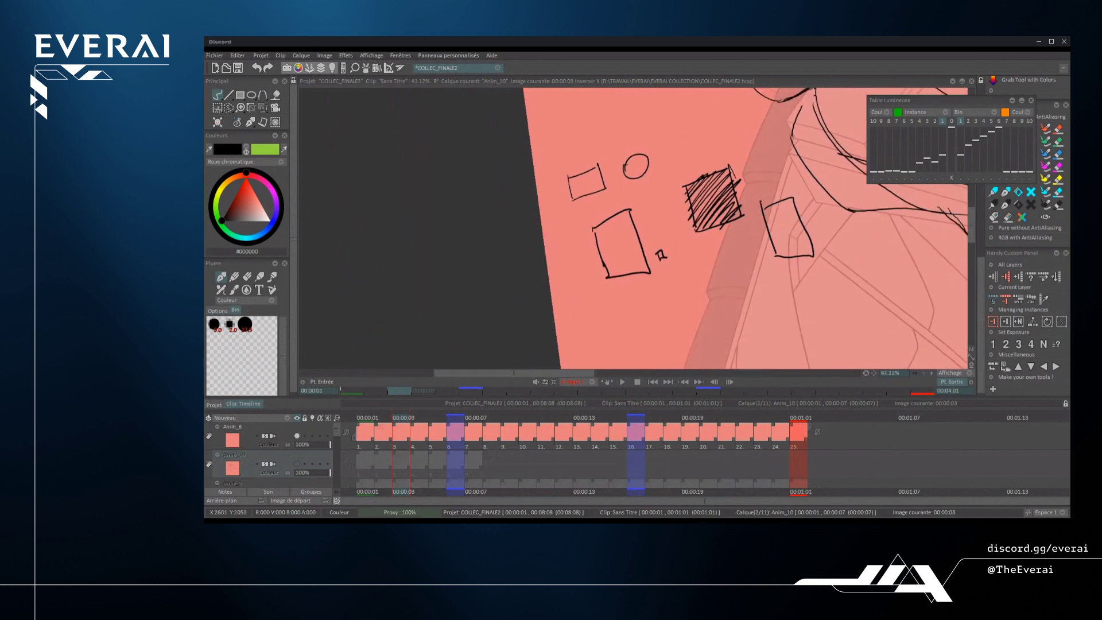
key("ctrl+z")
key("ctrl+z")
key("ctrl+z")
key("ctrl+z")
key("ctrl+z")
key("ctrl+z")
key("ctrl+z")
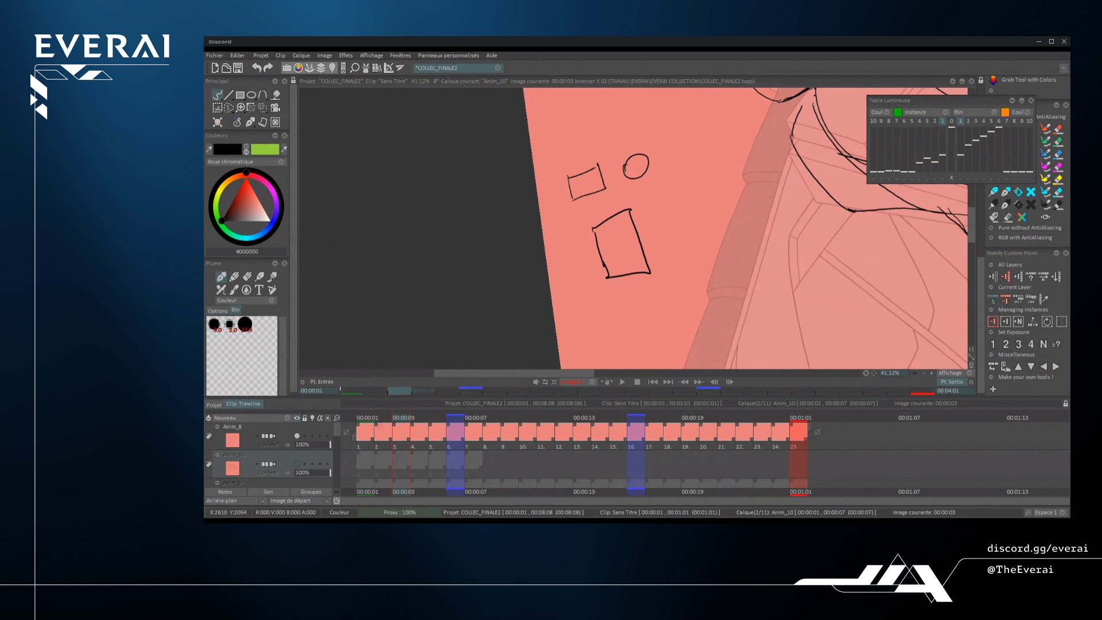
key("ctrl+z")
key("ctrl+z")
key("ctrl+z")
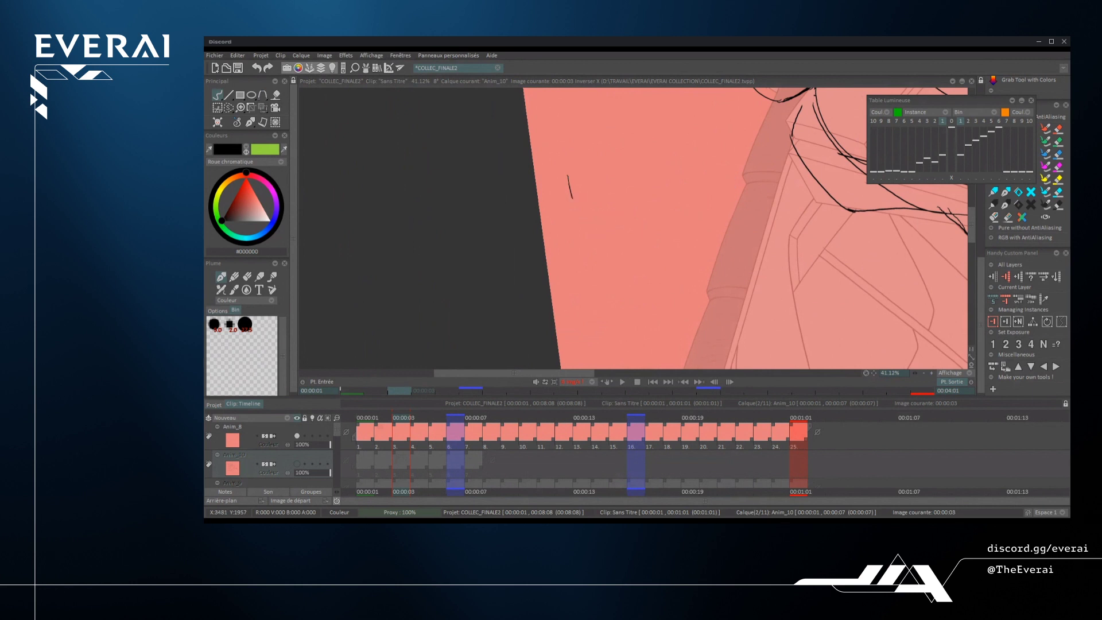
scroll(612, 190, "up", 3)
key("ctrl+z")
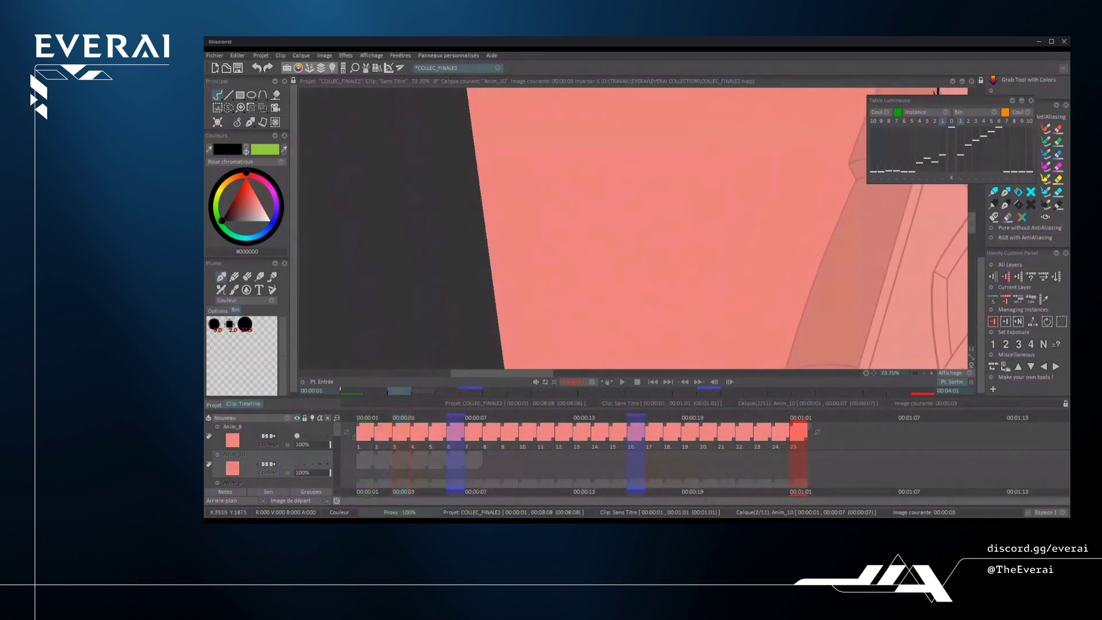
- Sketch a rounded chest shape with two short waist lines beneath it, retrying the side strokes
mouse_move(619, 167)
left_mouse_down()
mouse_move(676, 141)
mouse_move(705, 146)
mouse_move(658, 215)
left_mouse_up()
left_click_drag(705, 145, 695, 205)
key("ctrl+z")
mouse_move(705, 146)
left_mouse_down()
mouse_move(708, 185)
mouse_move(670, 248)
left_mouse_up()
key("ctrl+z")
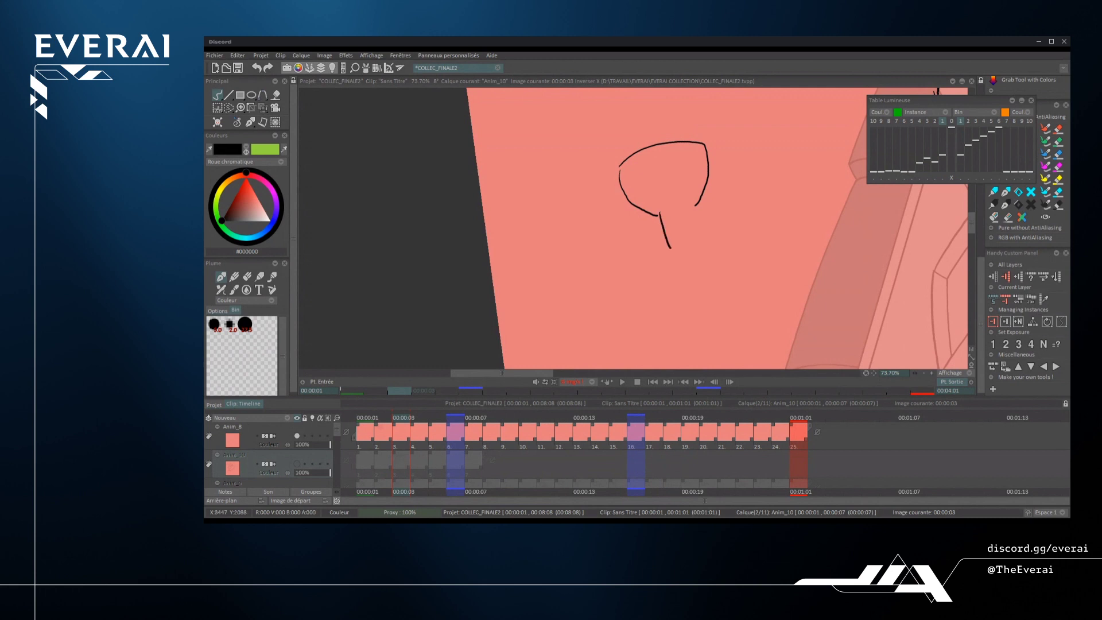
left_click_drag(696, 205, 704, 241)
- Add hips and tapering legs with a dividing line below the waist of the small figure
scroll(631, 229, "down", 2)
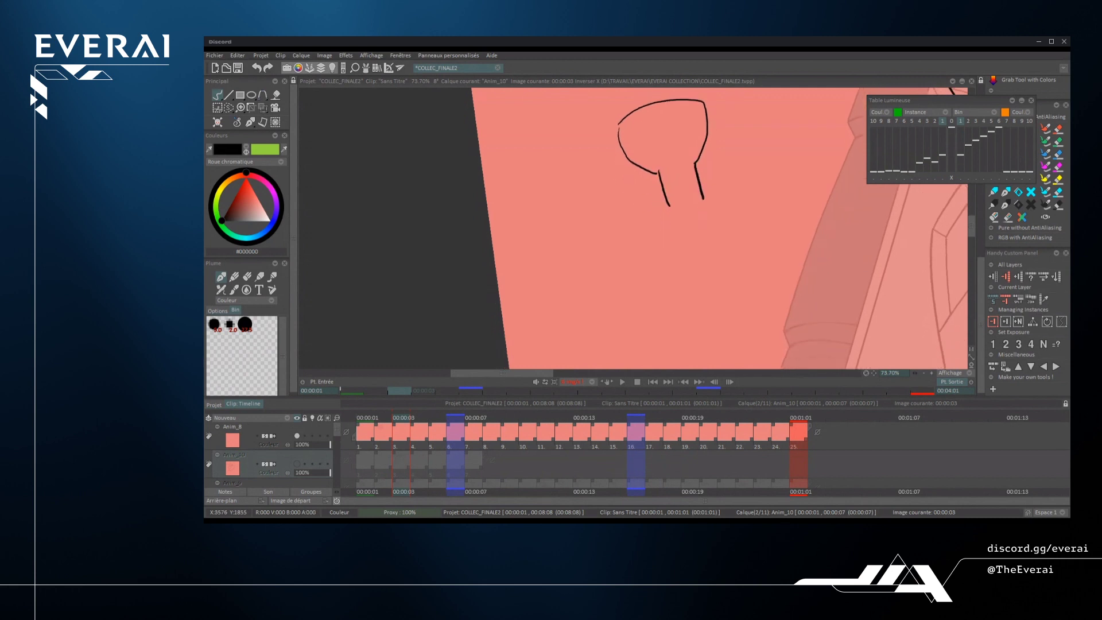
scroll(632, 229, "down", 1)
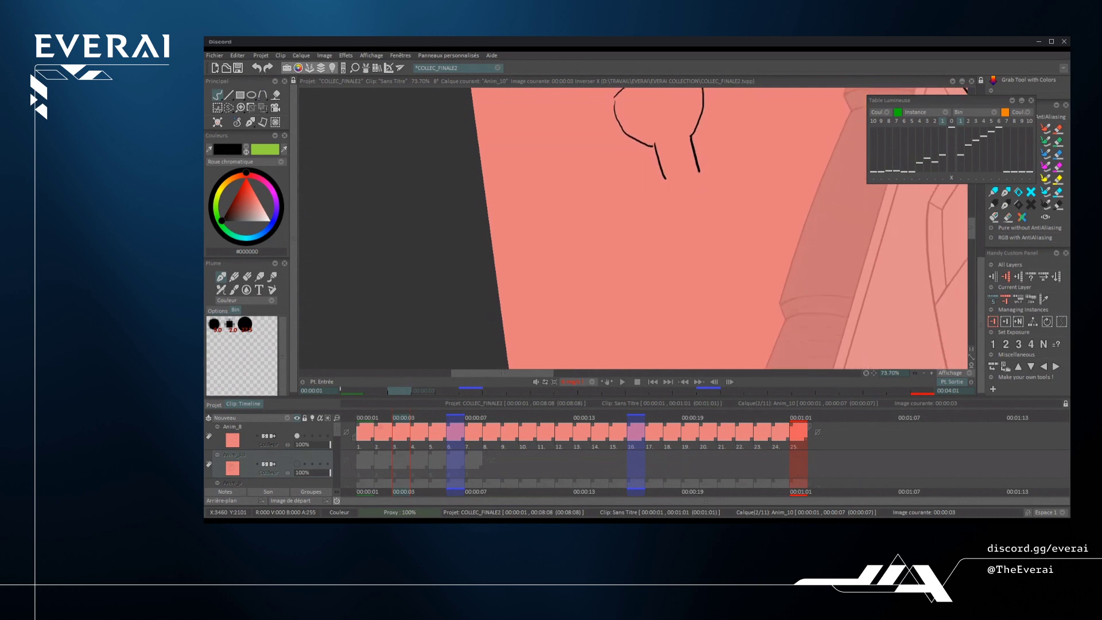
left_click_drag(658, 212, 712, 320)
left_click_drag(700, 167, 725, 318)
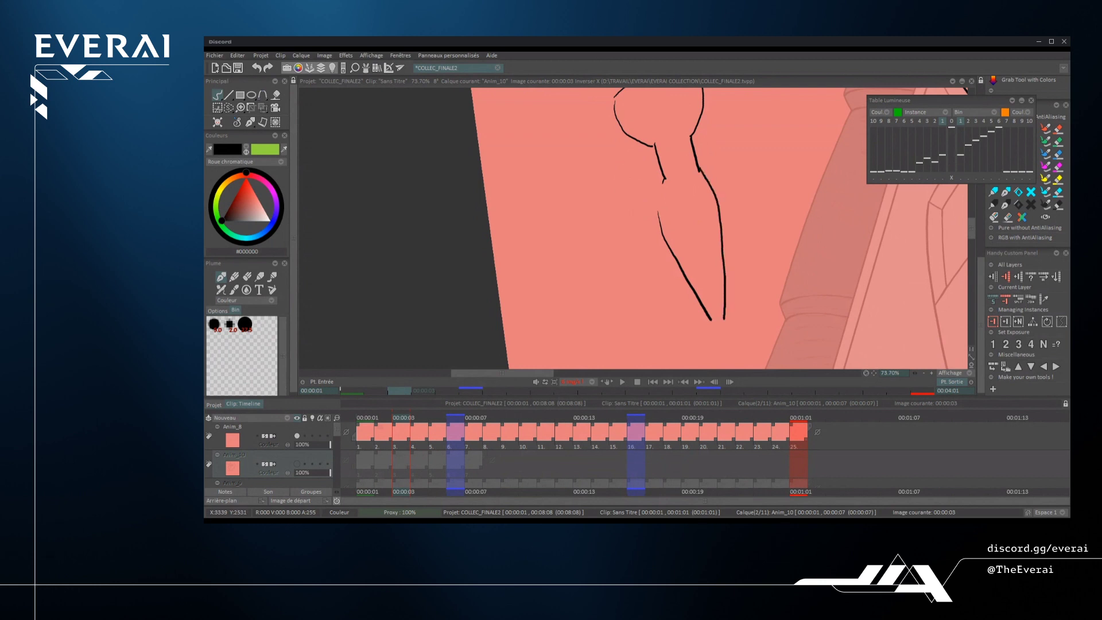
scroll(631, 230, "up", 2)
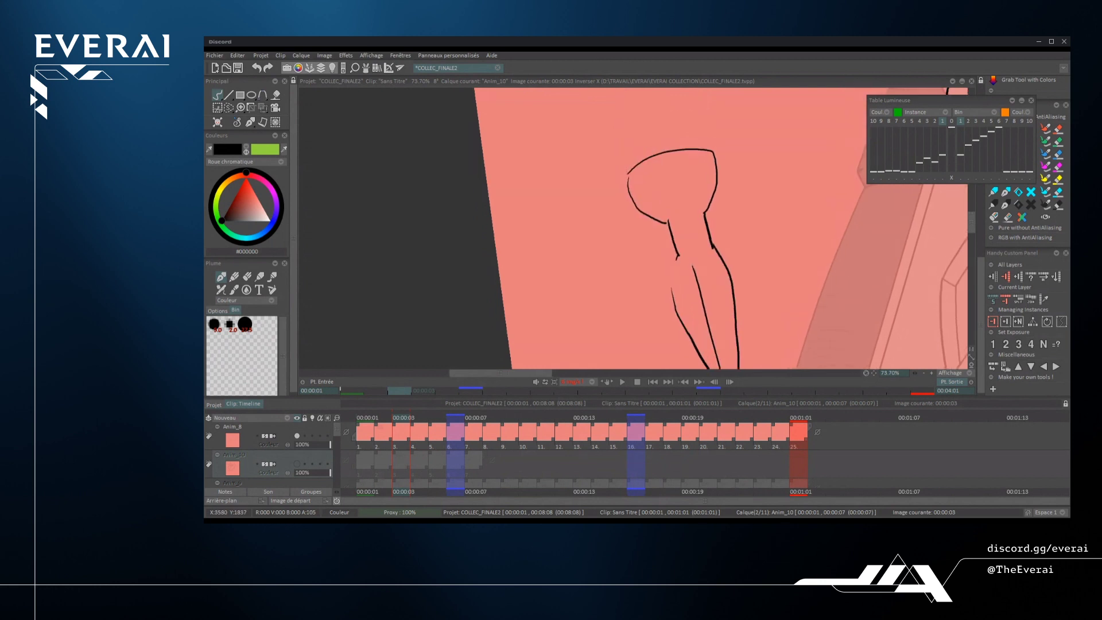
- Add a hanging arm, chest lines and a narrow neck to the small figure
mouse_move(626, 170)
left_mouse_down()
mouse_move(617, 207)
mouse_move(650, 321)
left_mouse_up()
left_click_drag(631, 198, 673, 335)
scroll(654, 282, "down", 2)
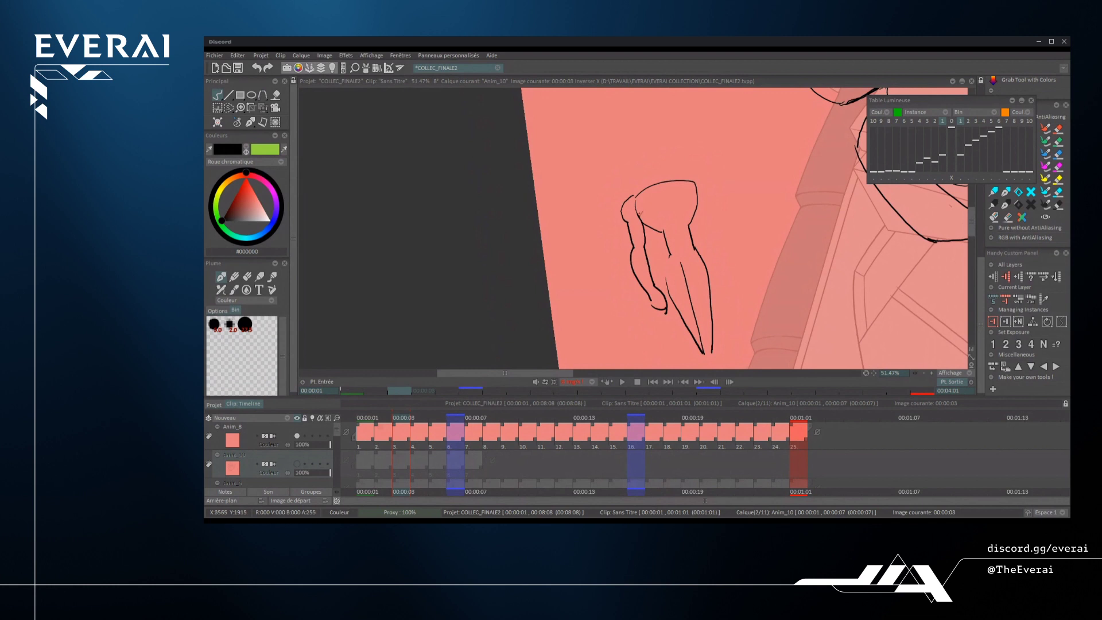
left_click_drag(639, 216, 696, 205)
scroll(698, 208, "up", 1)
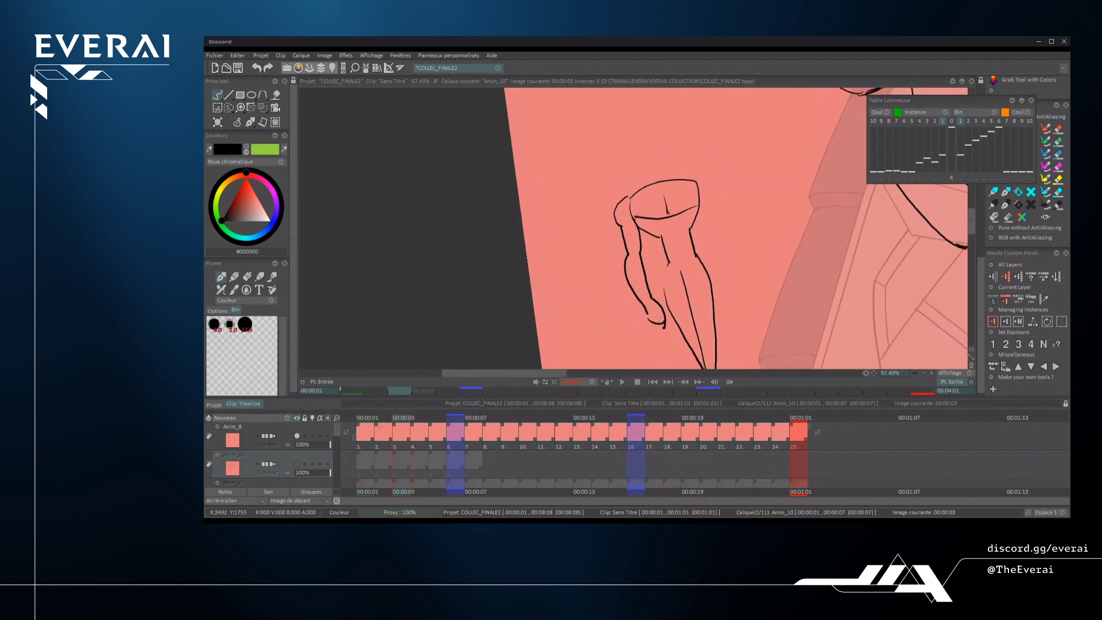
scroll(652, 179, "up", 3)
mouse_move(646, 179)
left_mouse_down()
mouse_move(648, 133)
mouse_move(672, 193)
left_mouse_up()
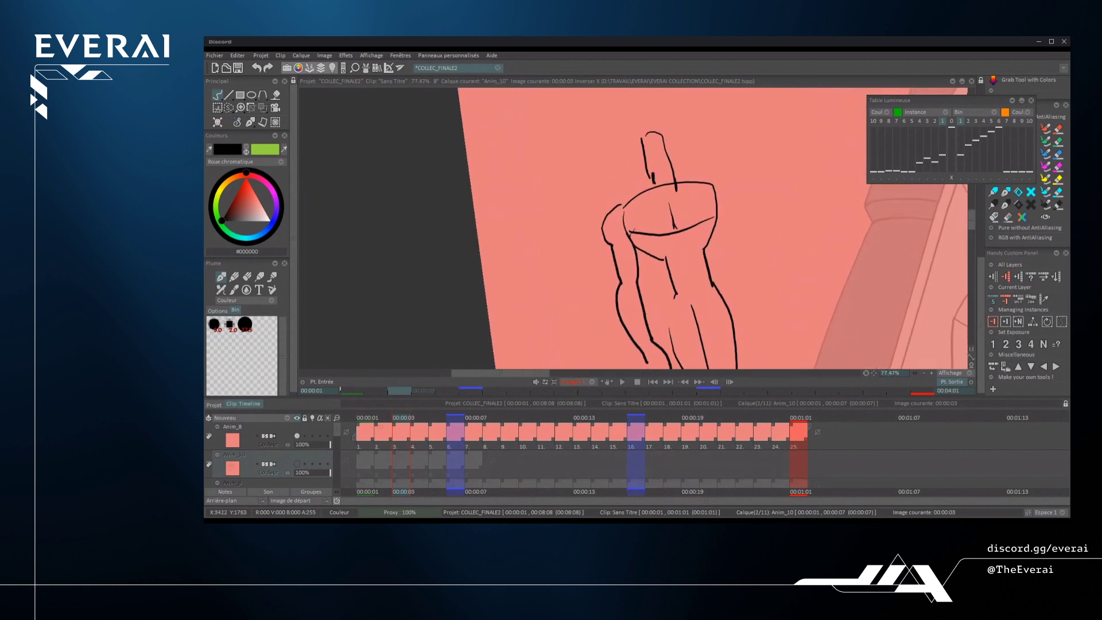
- Try an extra stroke beside the small figure's arm and undo it
scroll(628, 221, "down", 6)
scroll(681, 238, "up", 2)
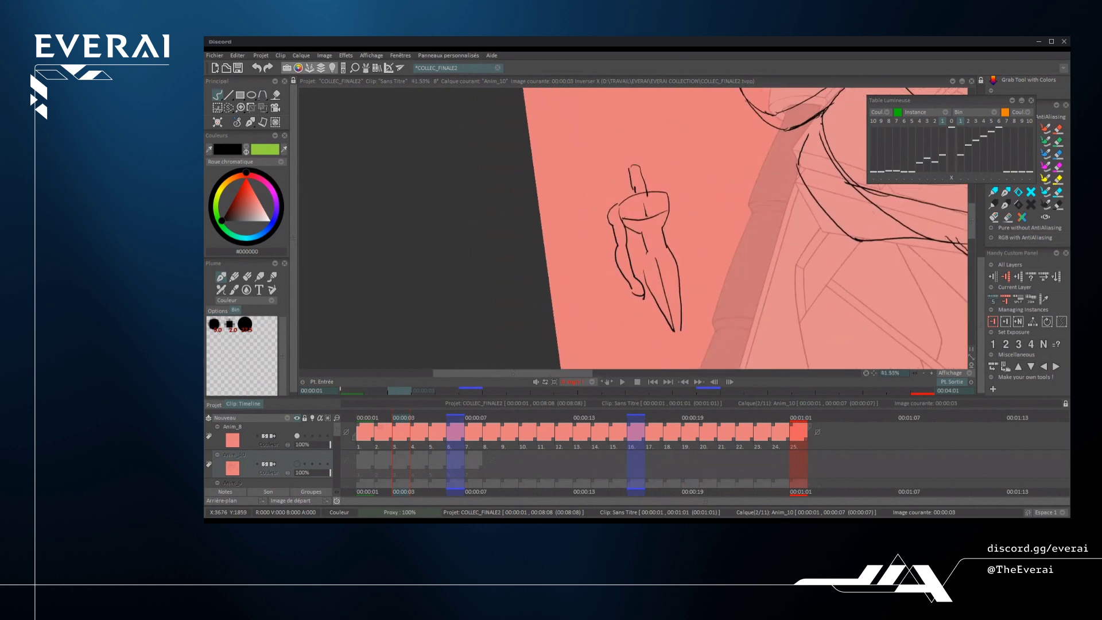
scroll(621, 244, "up", 5)
left_click_drag(533, 211, 575, 337)
key("ctrl+z")
key("ctrl+z")
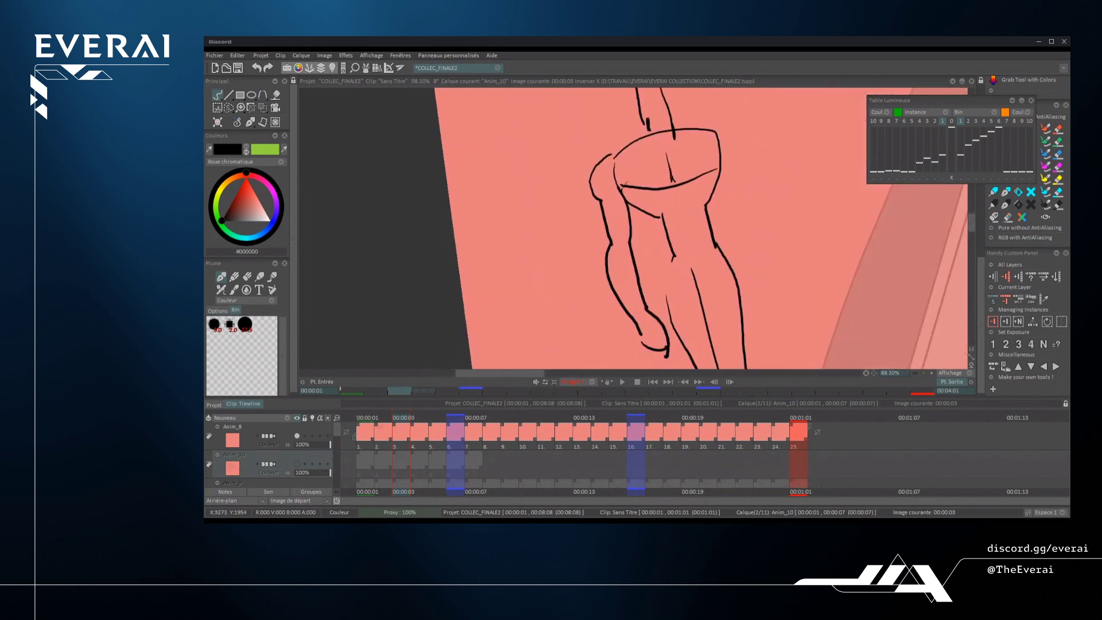
scroll(632, 230, "down", 3)
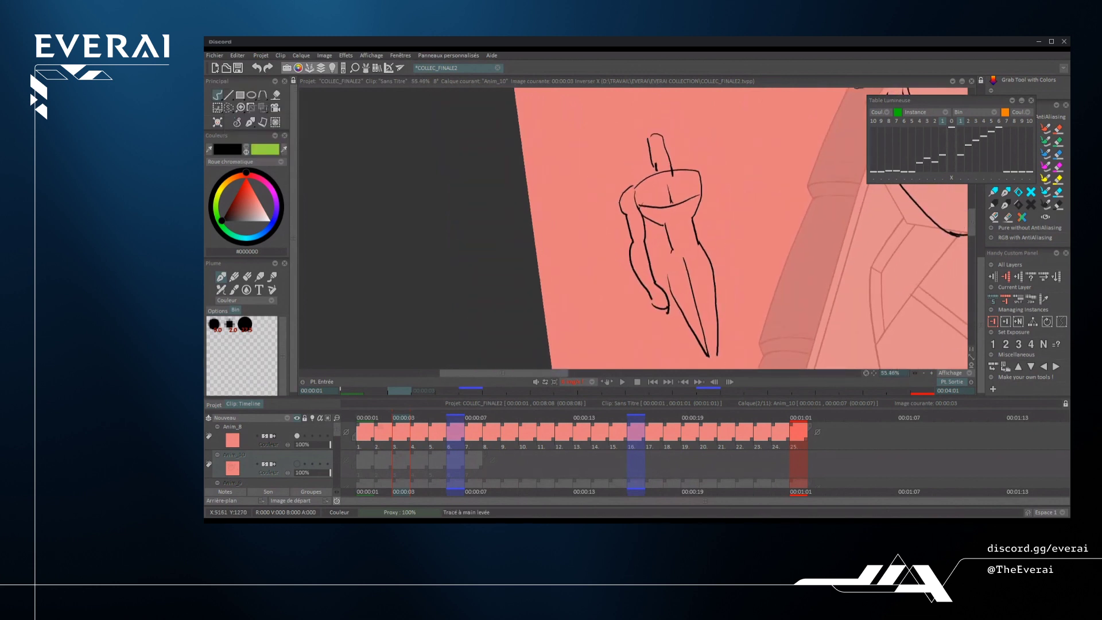
- Erase the whole figure sketch with the filled freehand shape
right_click(218, 96)
left_click(281, 108)
mouse_move(695, 135)
left_mouse_down()
mouse_move(764, 324)
mouse_move(703, 138)
left_mouse_up()
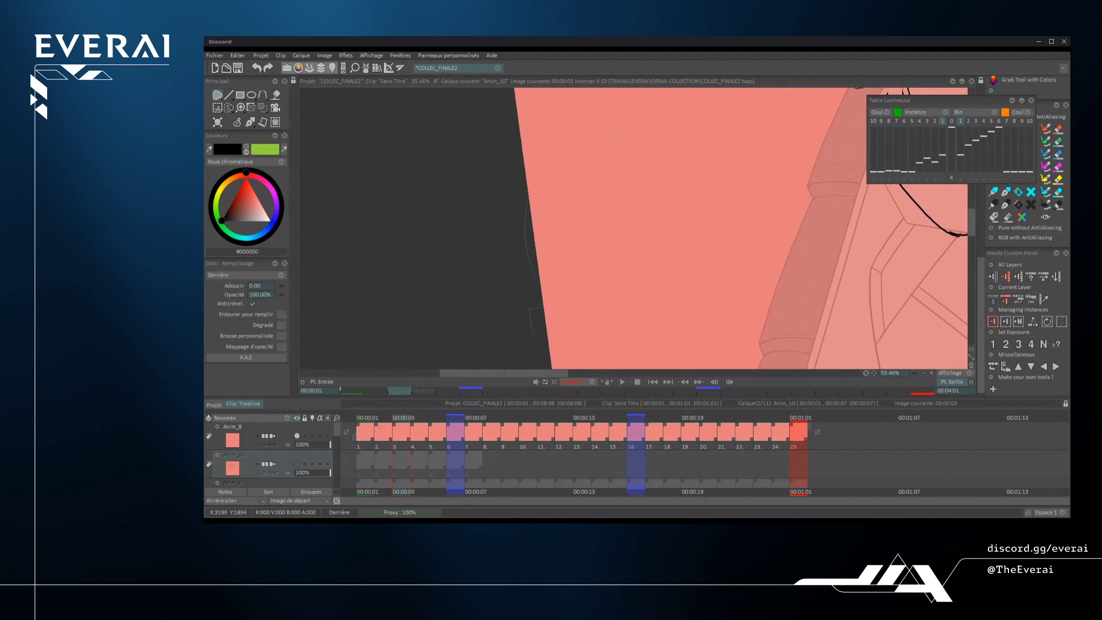
scroll(688, 230, "down", 7)
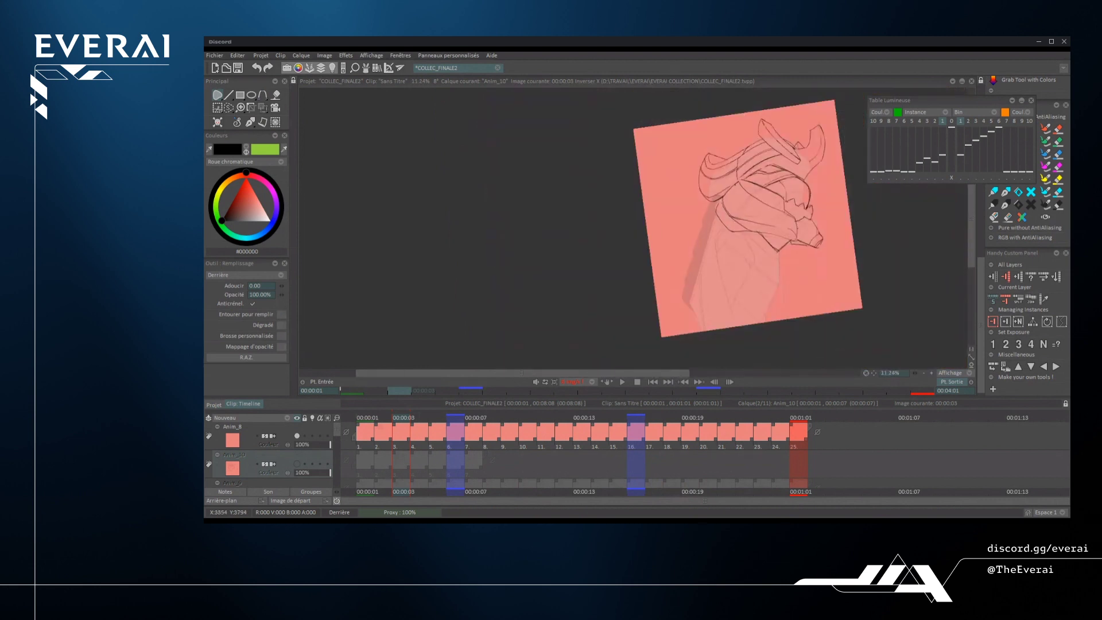
- Return to the unmirrored view and redraw the short front edge of the muzzle by the jagged mouth as a freehand line
key("i")
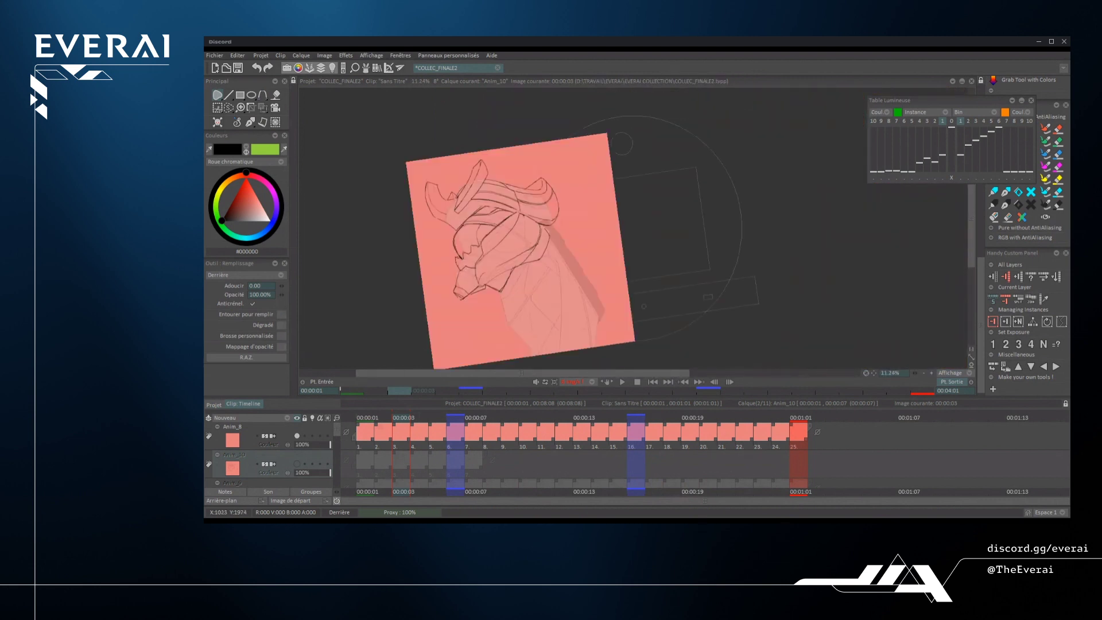
scroll(459, 258, "up", 5)
right_click(218, 95)
left_click(276, 108)
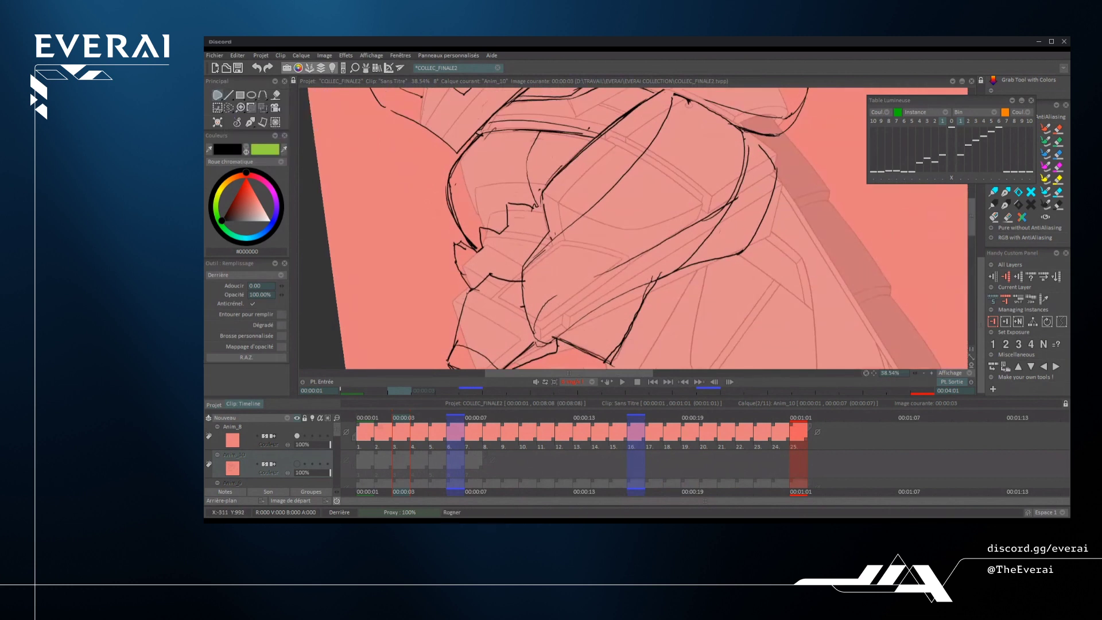
scroll(632, 230, "up", 2)
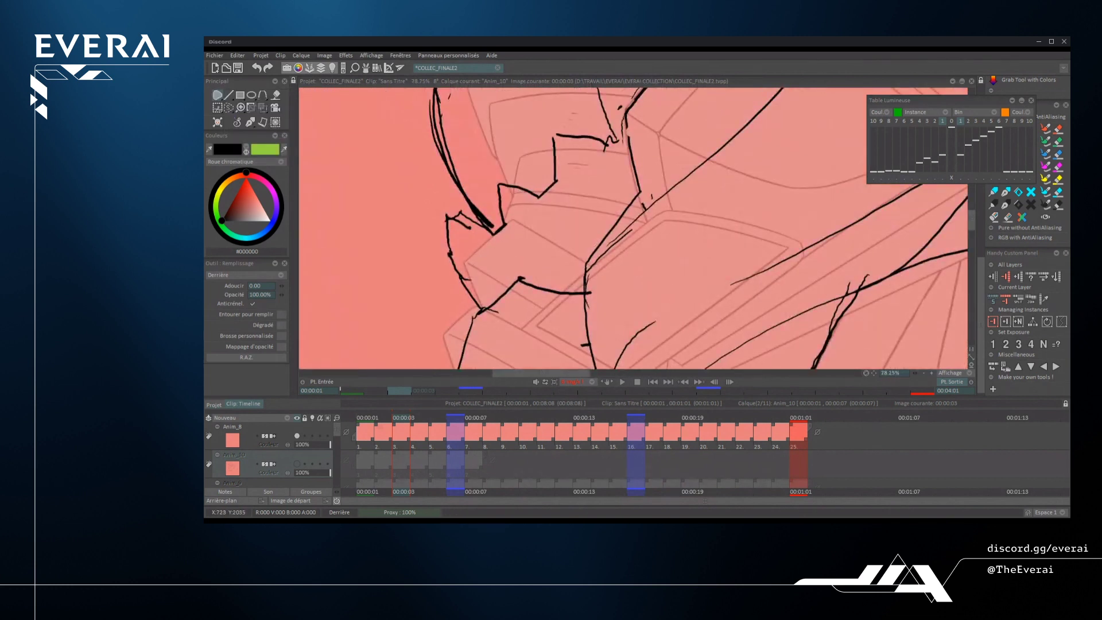
scroll(631, 229, "up", 2)
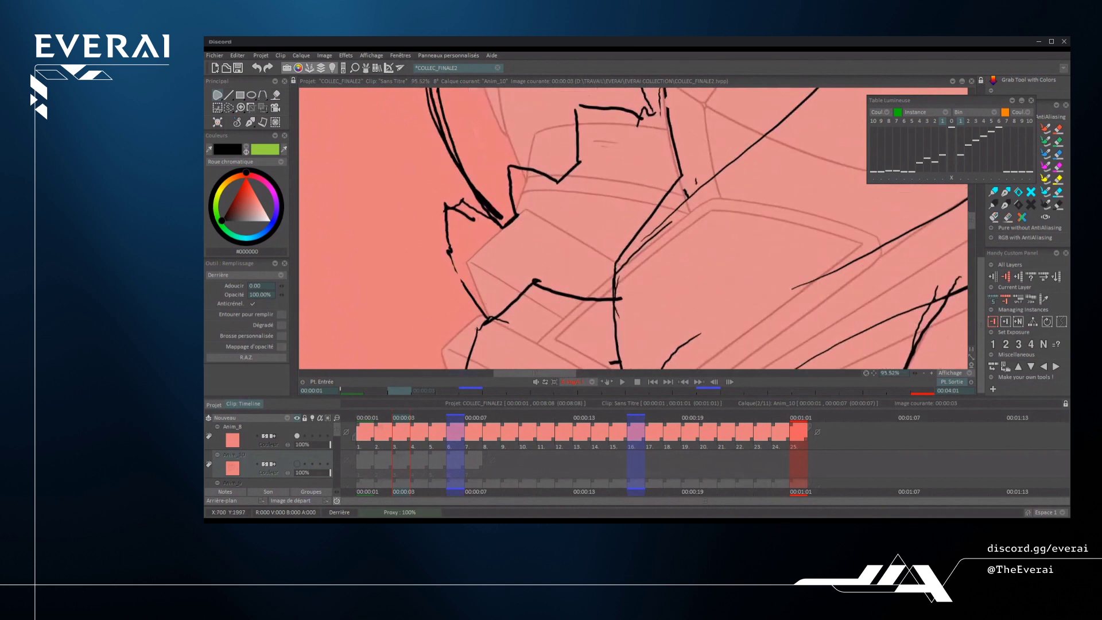
key("ctrl+z")
left_click(217, 95)
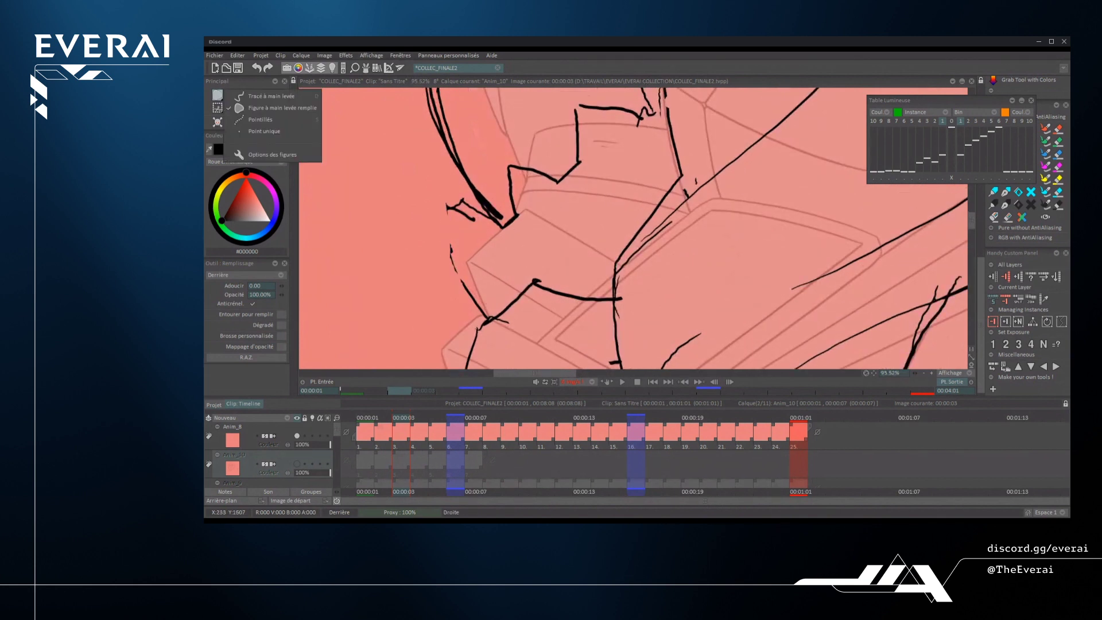
left_click(253, 96)
left_click_drag(450, 209, 451, 260)
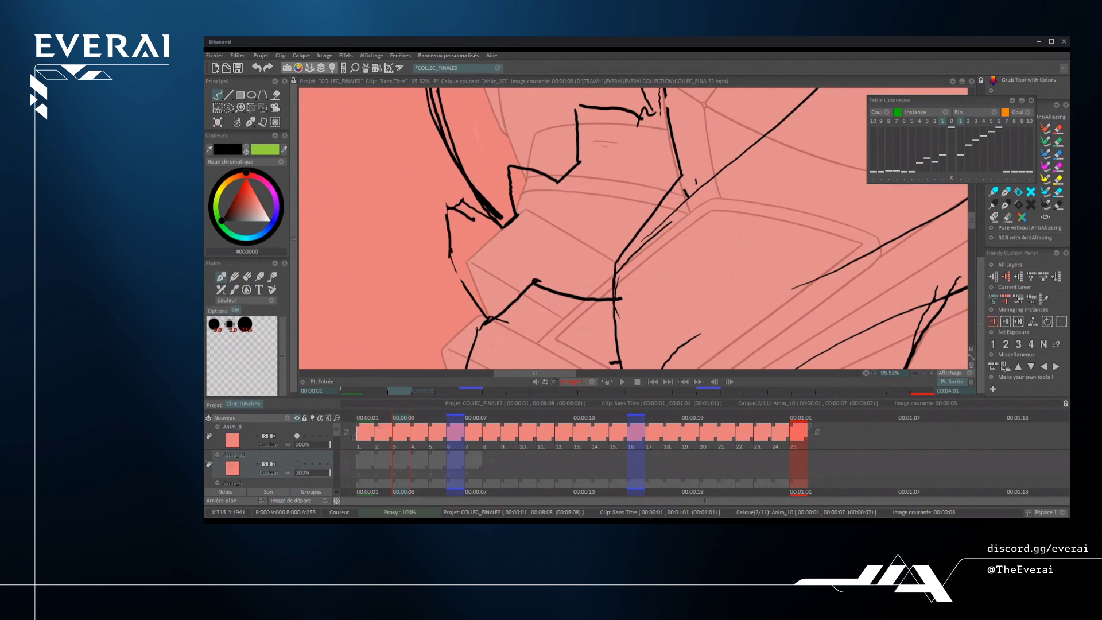
scroll(631, 230, "up", 2)
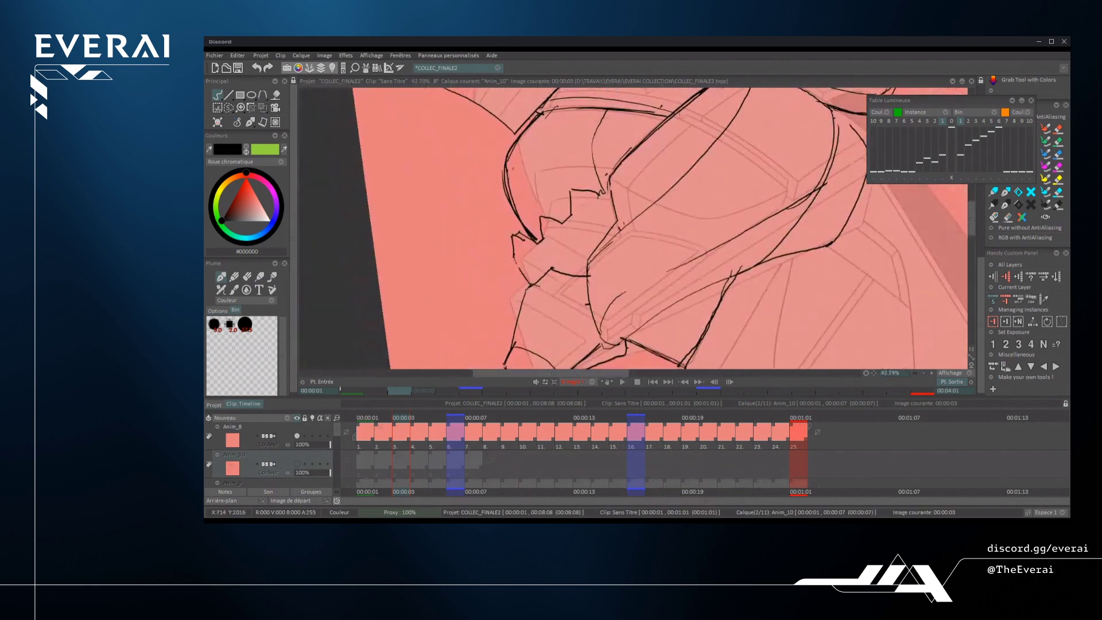
- Undo the last muzzle stroke and redraw the short front edge beneath the jagged mouth as a freehand line
key("ctrl+z")
left_click_drag(512, 268, 549, 332)
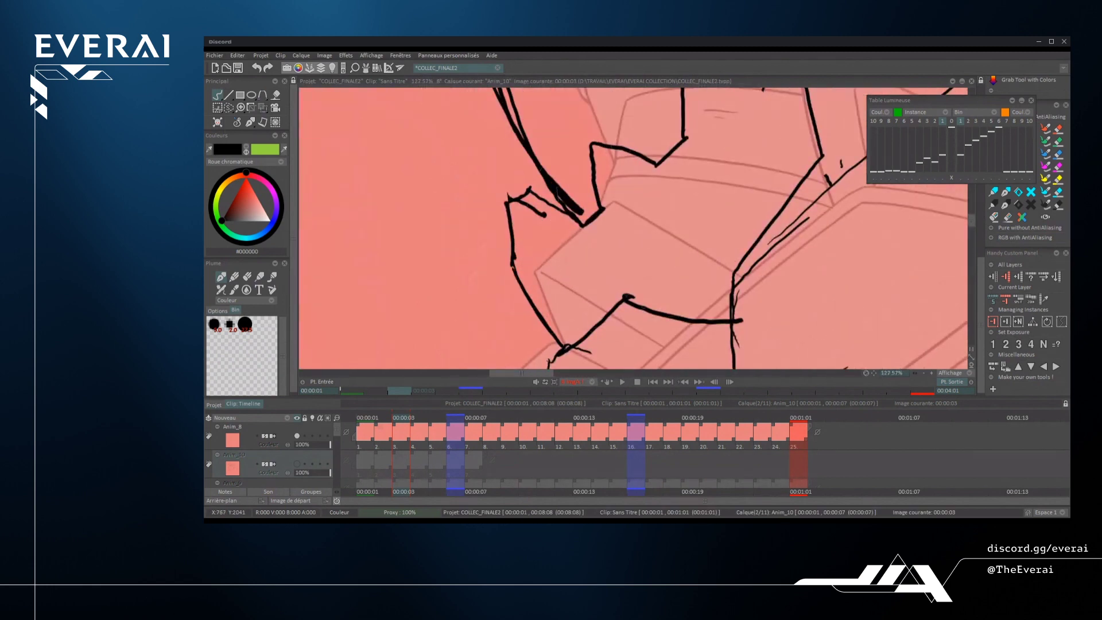
scroll(658, 226, "down", 12)
left_click_drag(706, 238, 811, 265)
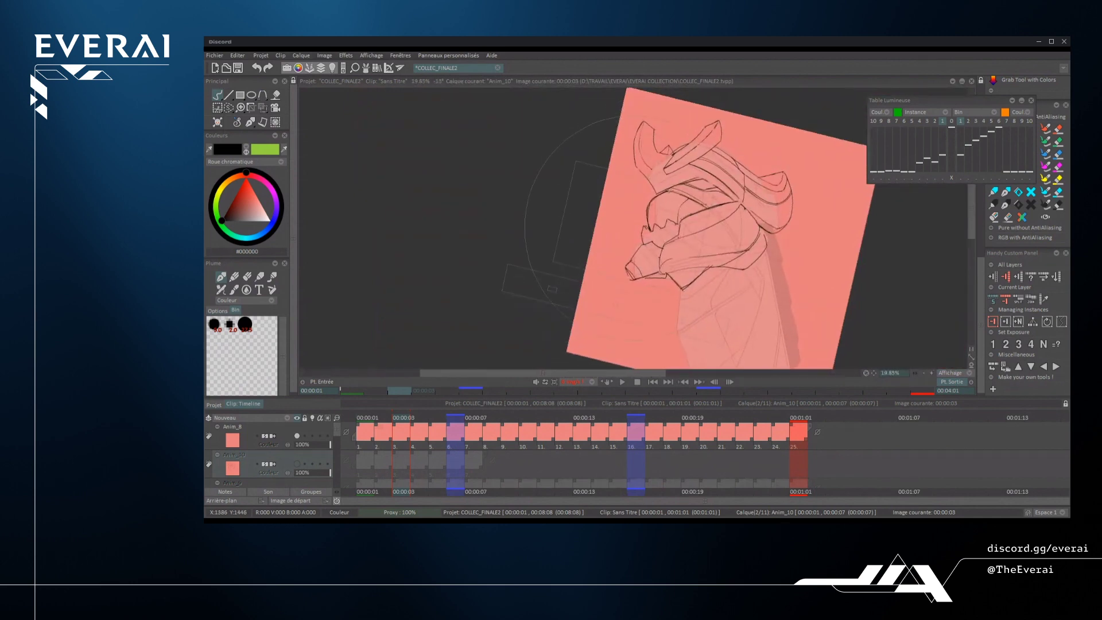
- Examine the muzzle, visor and hood joint from several rotated close-ups and undo the last stroke
scroll(700, 208, "up", 5)
scroll(700, 208, "up", 3)
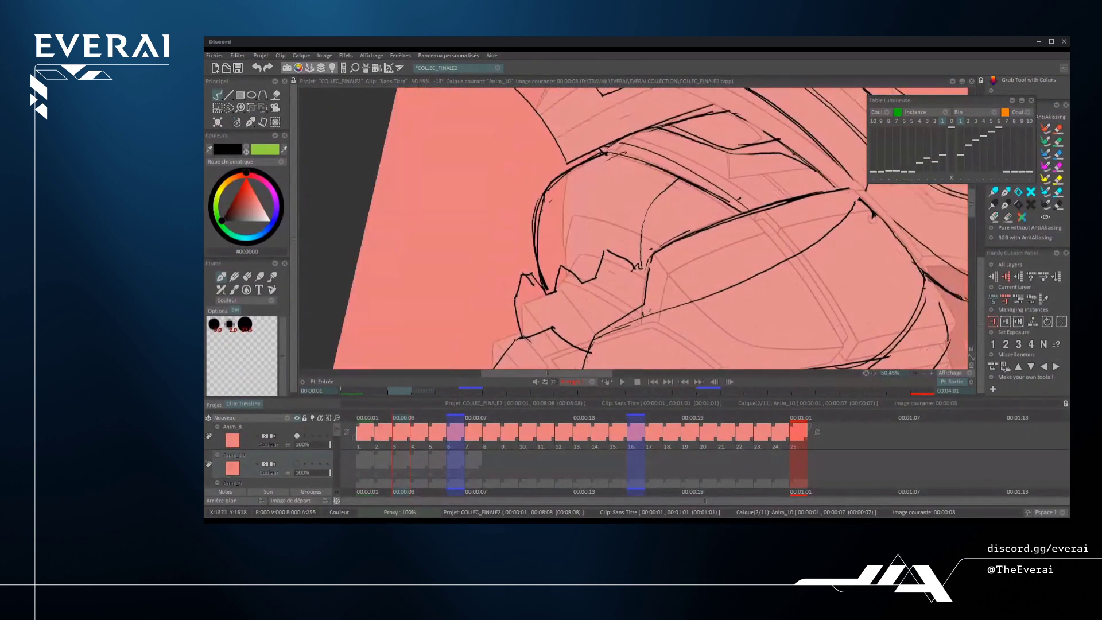
scroll(709, 208, "down", 8)
left_click_drag(711, 210, 752, 160)
mouse_move(783, 178)
left_mouse_down()
mouse_move(682, 208)
mouse_move(732, 166)
left_mouse_up()
scroll(701, 204, "up", 5)
scroll(681, 198, "up", 2)
key("ctrl+z")
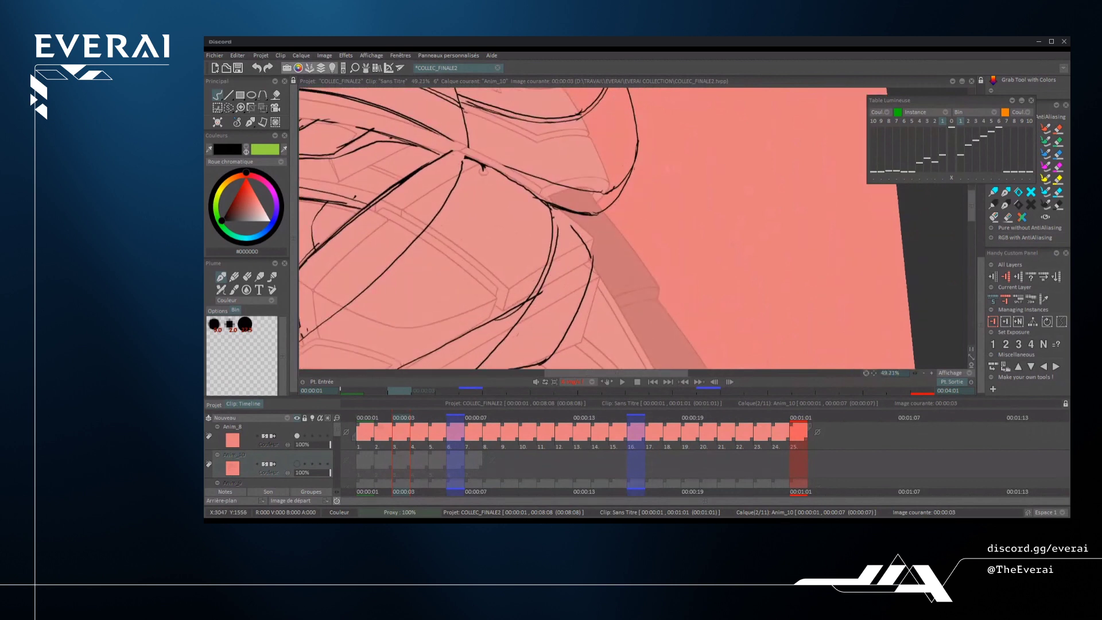
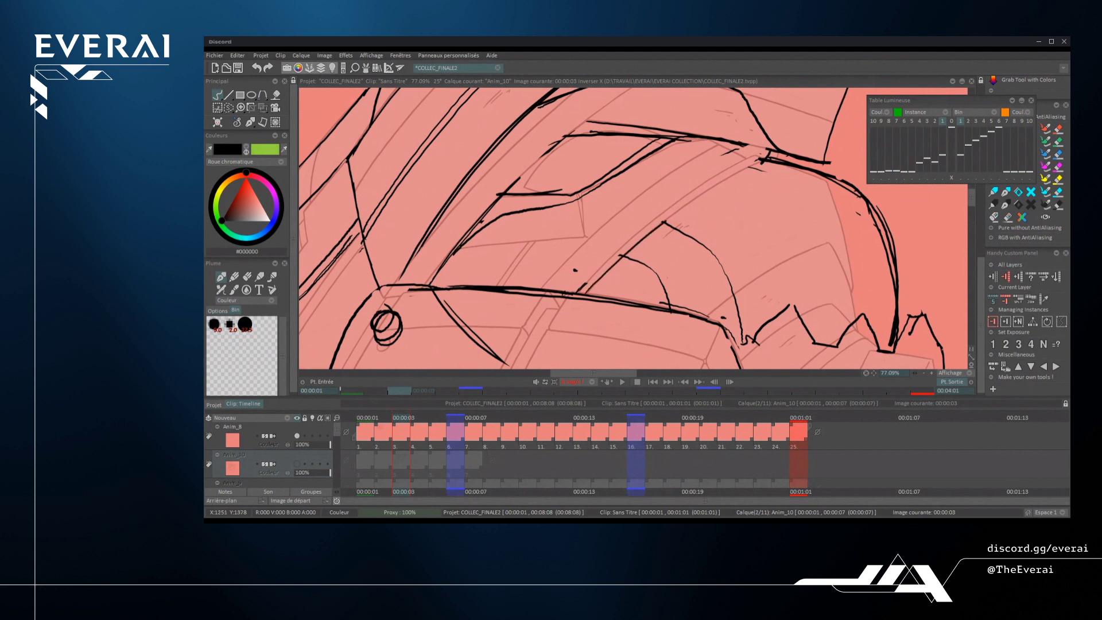
- Draw a second line parallel to the visor's diagonal brow edge in the mirrored view, and return to the unmirrored view
left_click_drag(586, 284, 769, 151)
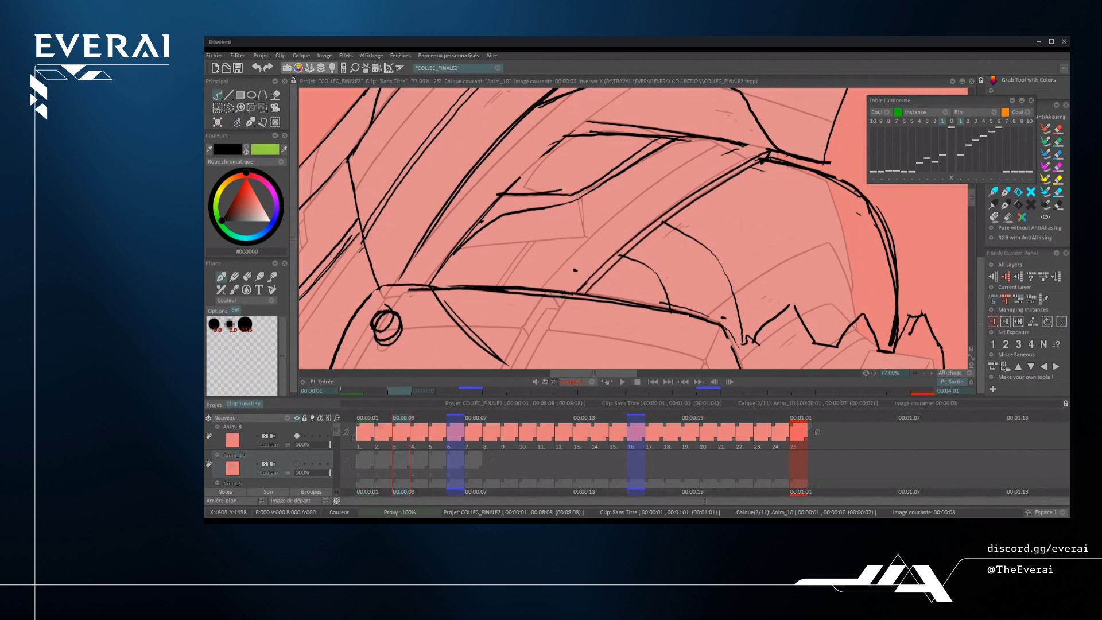
mouse_move(581, 286)
left_mouse_down()
mouse_move(767, 148)
mouse_move(789, 243)
left_mouse_up()
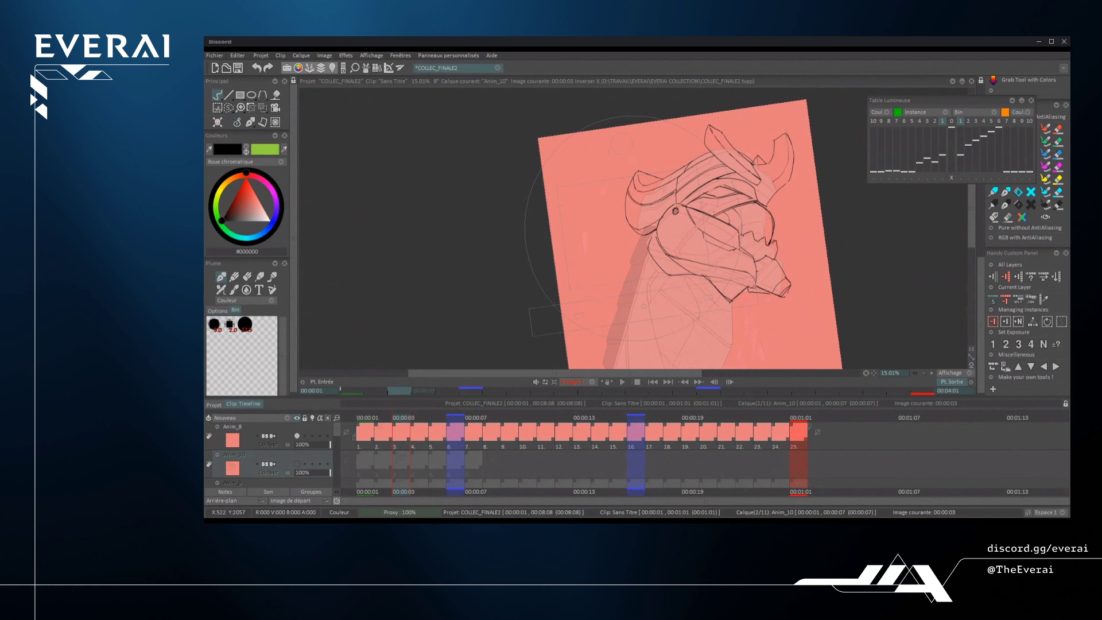
scroll(784, 202, "down", 1)
key("h")
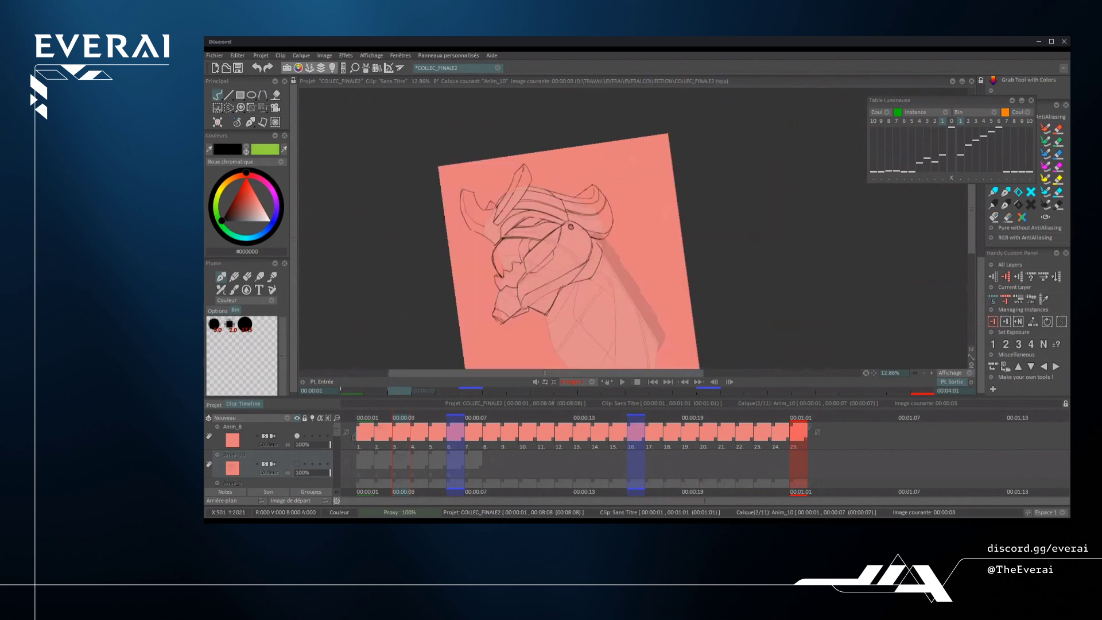
- Extend the far horn's inner ridge line freehand to its base at the brow, undoing the first attempt
scroll(515, 267, "up", 3)
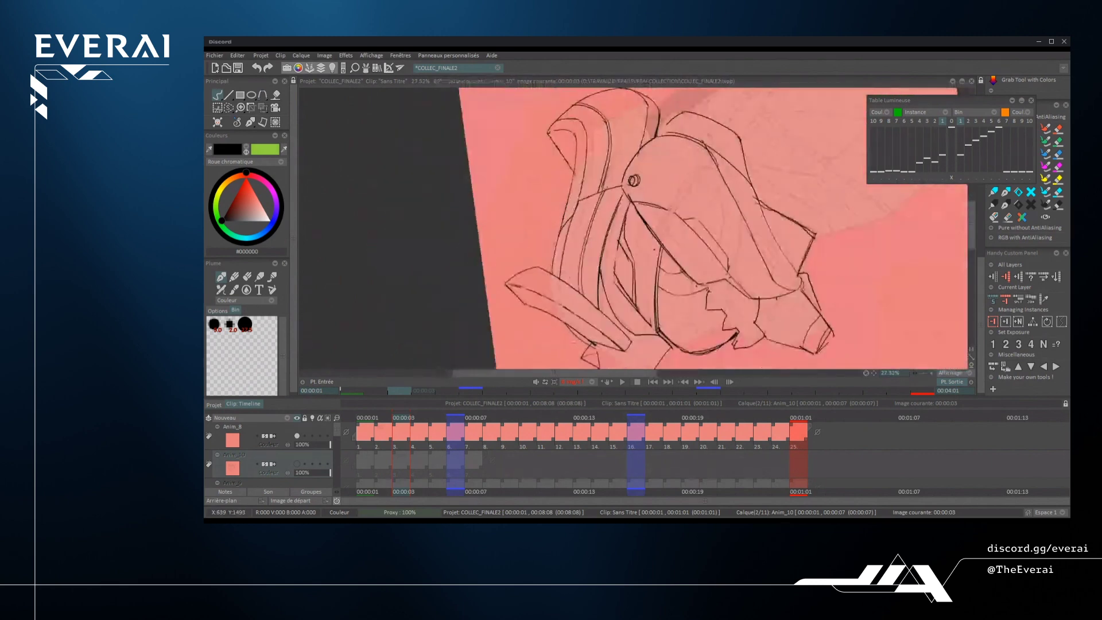
scroll(641, 229, "up", 3)
left_click_drag(680, 231, 650, 279)
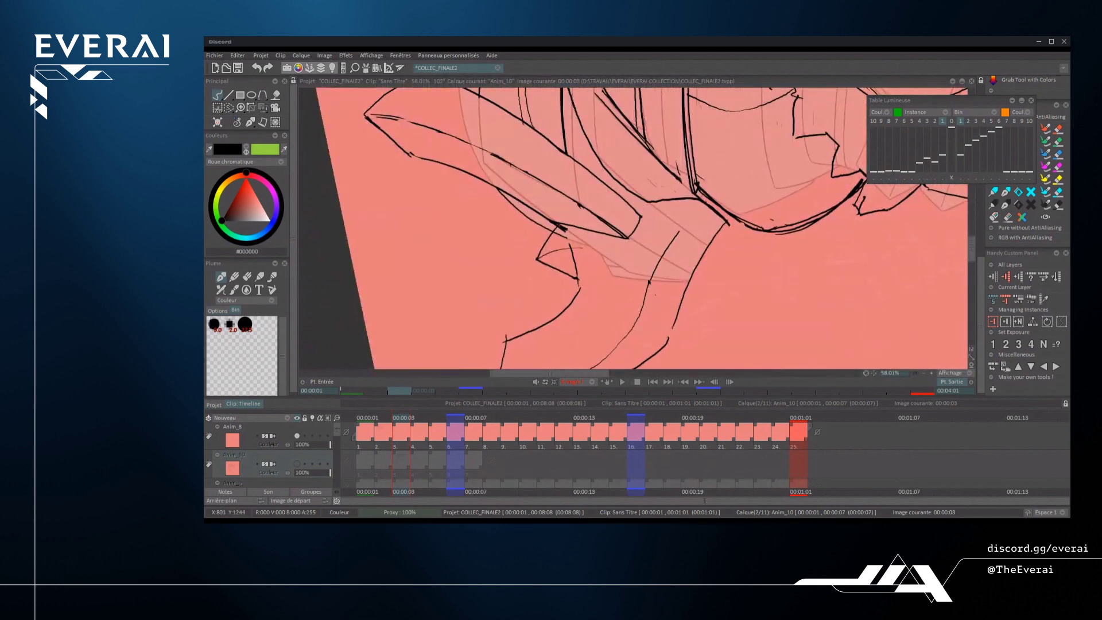
key("ctrl+z")
mouse_move(687, 219)
left_mouse_down()
mouse_move(647, 286)
mouse_move(720, 209)
left_mouse_up()
scroll(632, 229, "up", 2)
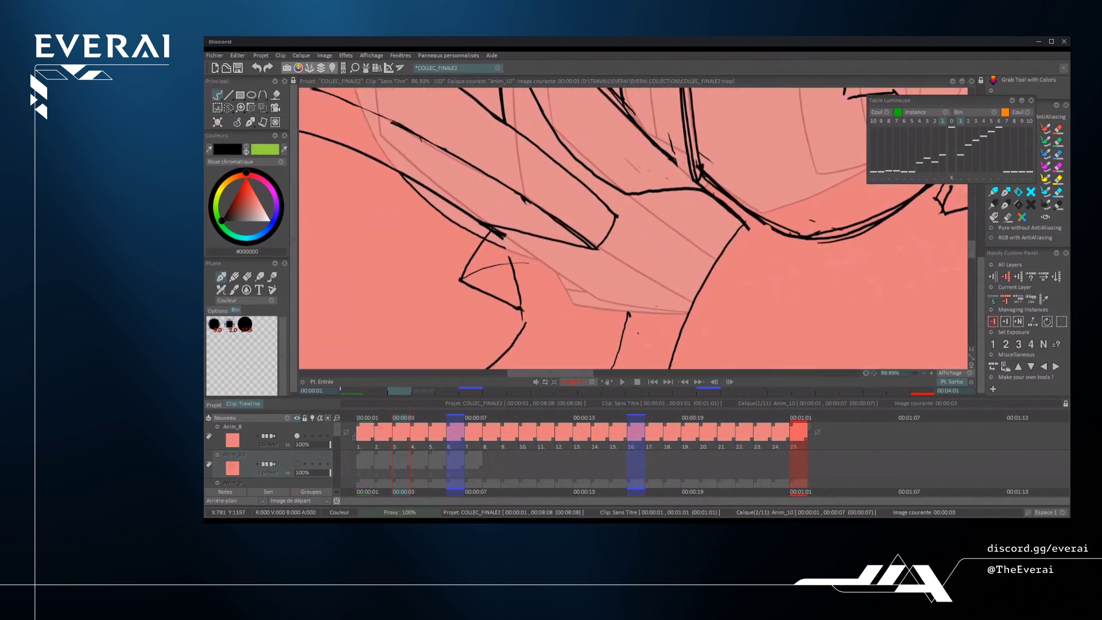
mouse_move(665, 236)
left_mouse_down()
mouse_move(628, 314)
mouse_move(728, 213)
mouse_move(672, 317)
left_mouse_up()
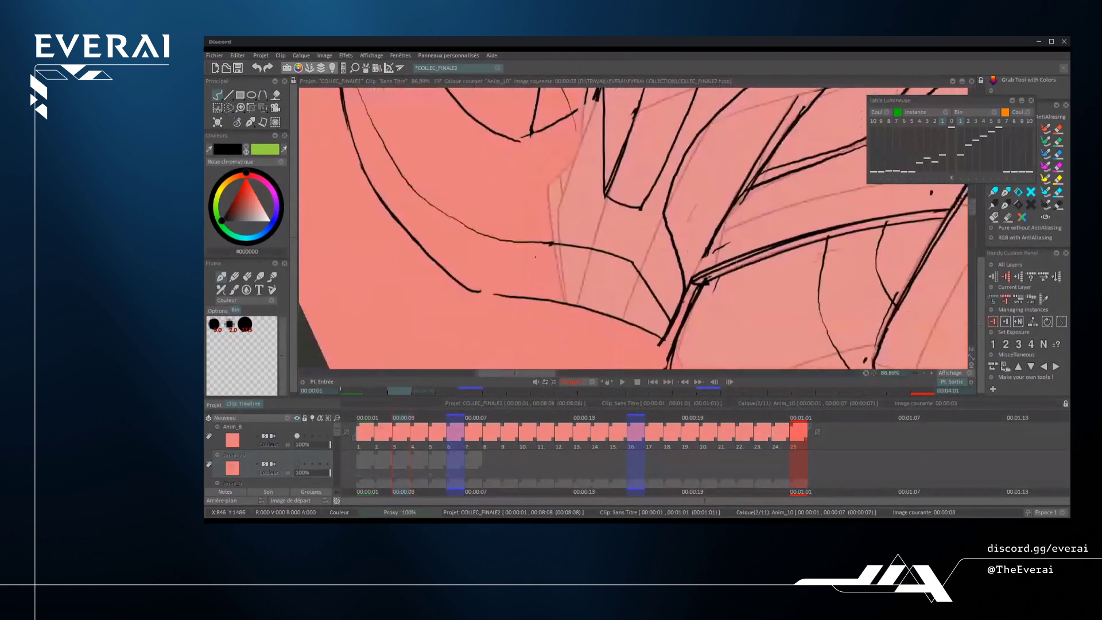
- Examine the whole head and the far horn's base from rotated and mirrored views
scroll(633, 229, "down", 6)
left_click_drag(731, 270, 652, 333)
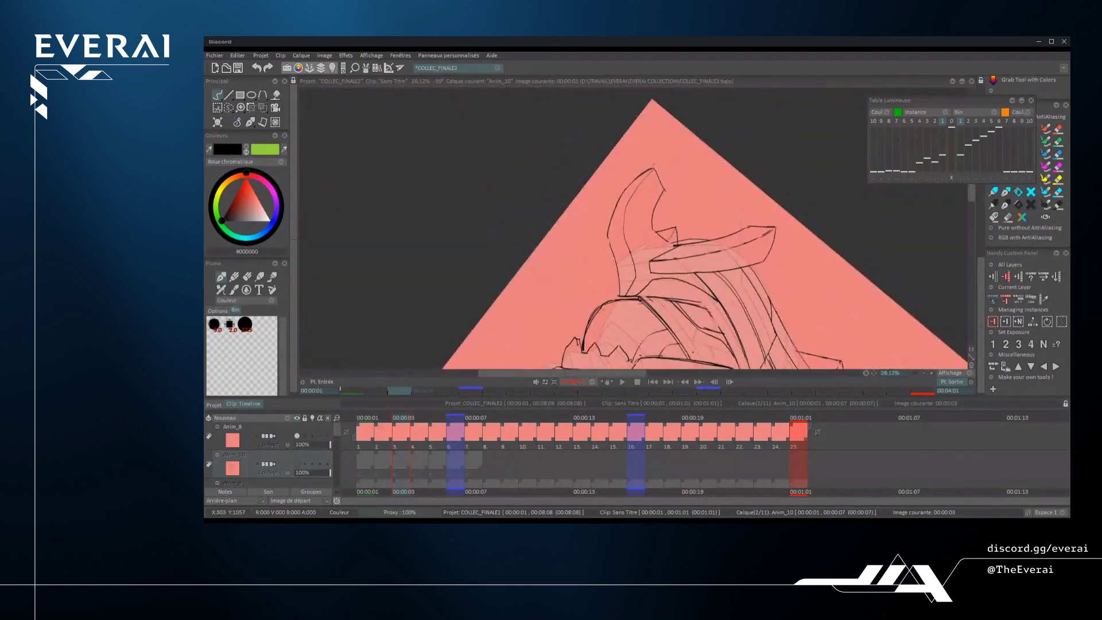
scroll(633, 229, "up", 3)
scroll(649, 238, "down", 6)
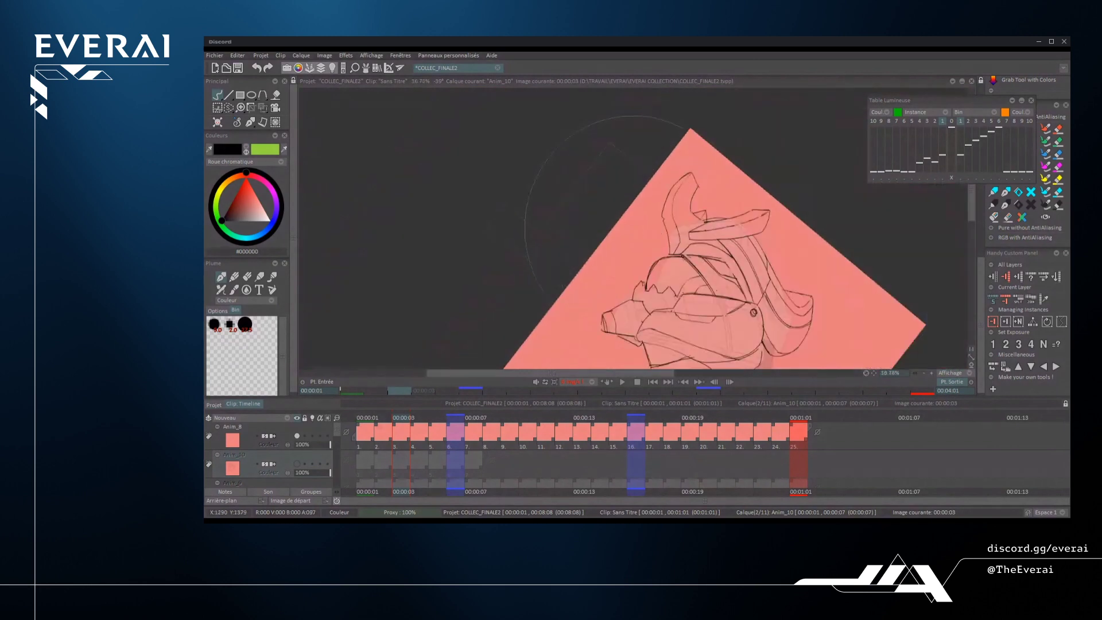
left_click_drag(775, 278, 777, 181)
scroll(777, 181, "down", 2)
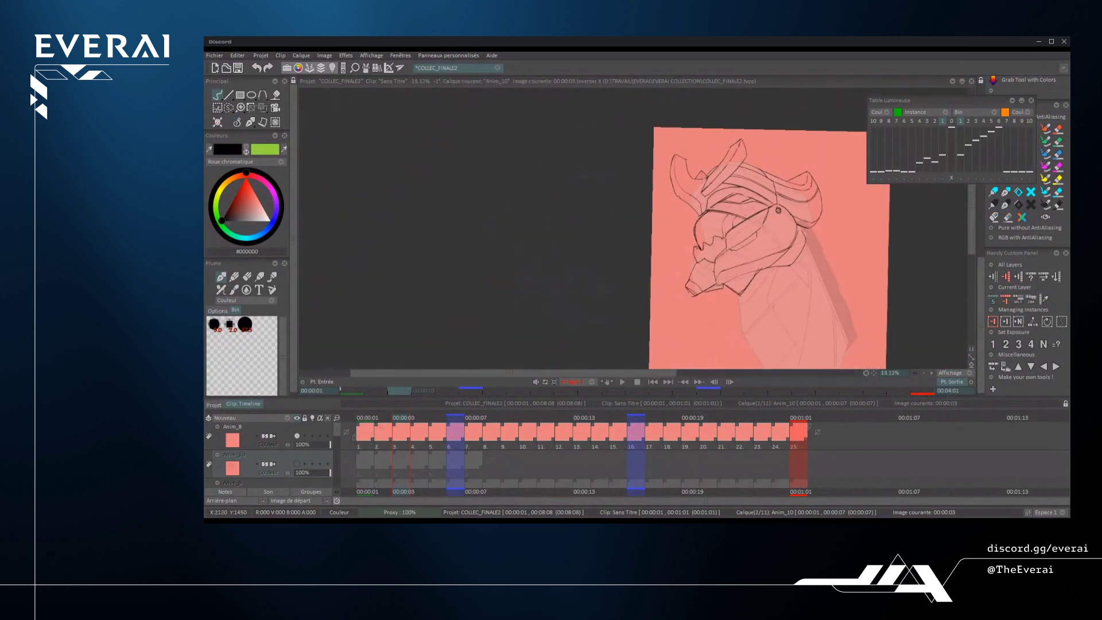
key("x")
scroll(574, 258, "up", 3)
scroll(557, 208, "up", 3)
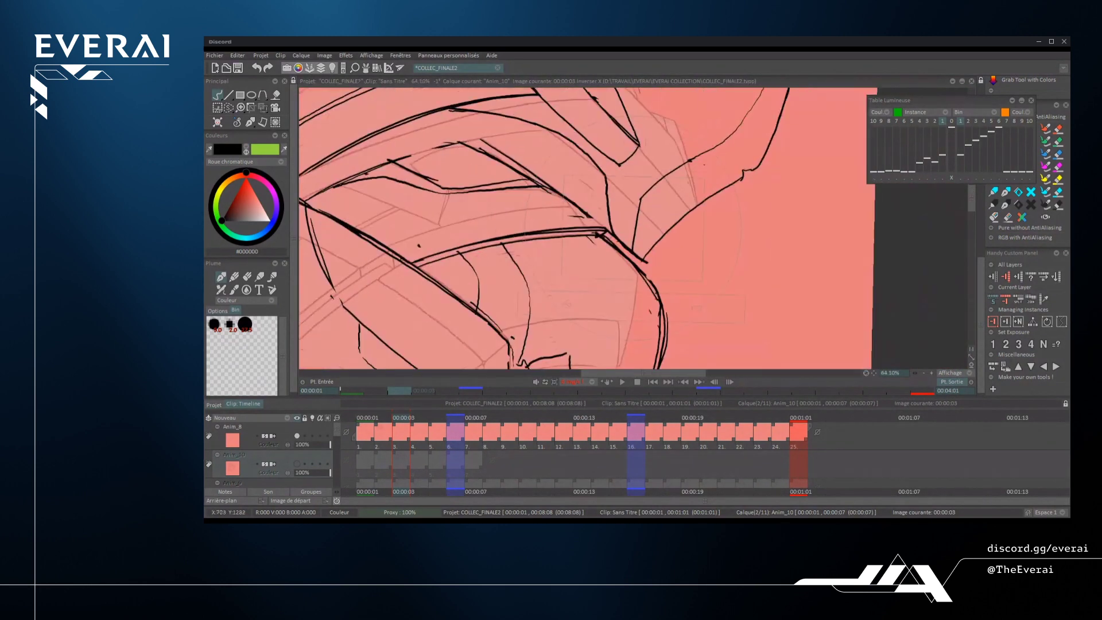
- Clean up the far horn's base where it meets the brow by erasing the overlap and redrawing the base line
left_click_drag(715, 284, 686, 144)
scroll(637, 235, "up", 2)
key("e")
mouse_move(683, 205)
left_mouse_down()
mouse_move(623, 269)
mouse_move(691, 187)
left_mouse_up()
key("e")
mouse_move(626, 260)
left_mouse_down()
mouse_move(690, 188)
mouse_move(739, 232)
mouse_move(691, 239)
left_mouse_up()
key("e")
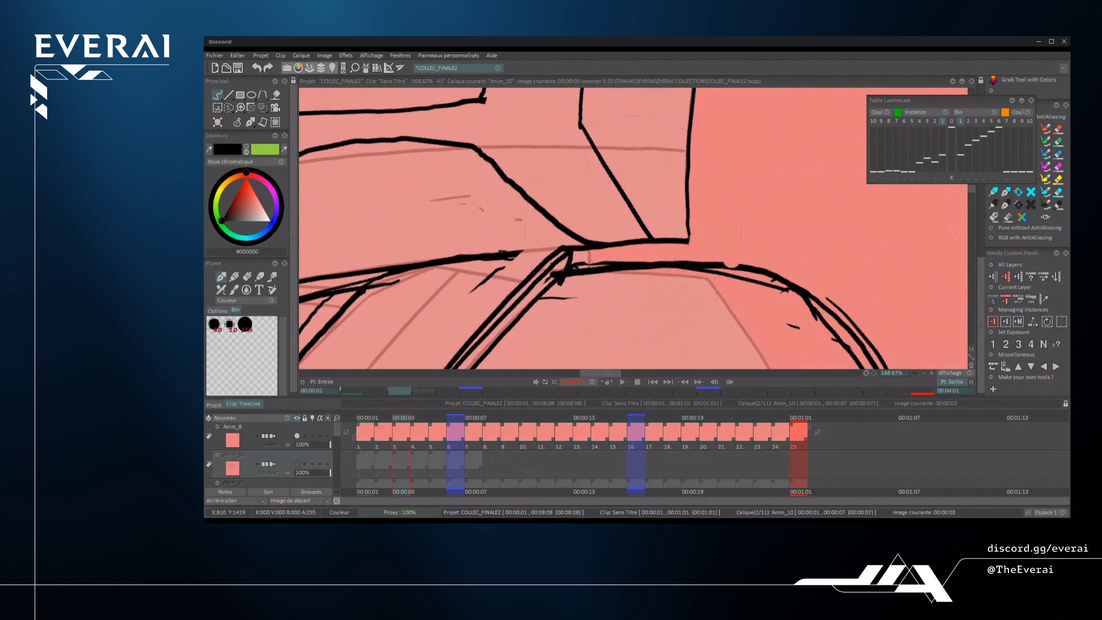
- Erase the short edge closing the far horn's base and redraw it as a clean line joining the brow corner
scroll(695, 239, "down", 2)
scroll(694, 238, "down", 2)
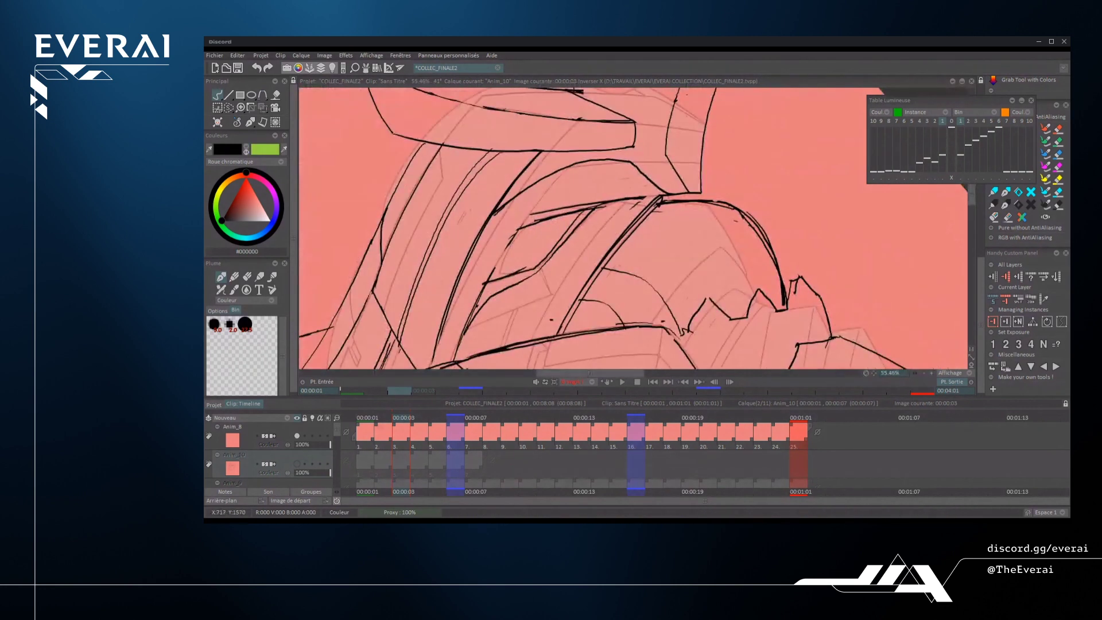
left_click_drag(725, 195, 661, 323)
scroll(656, 241, "up", 2)
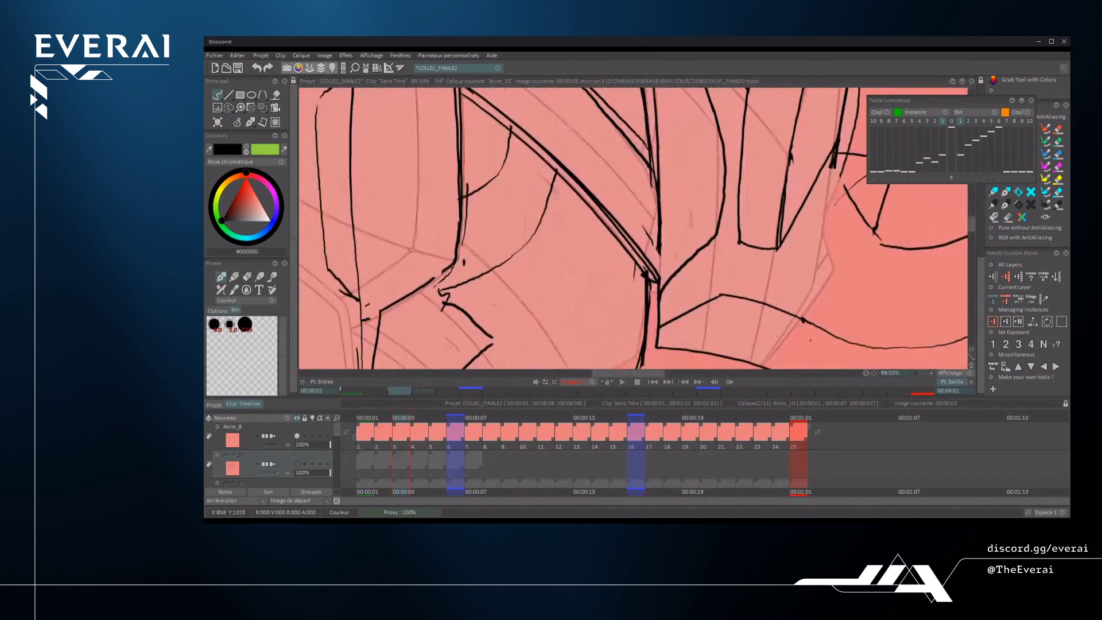
mouse_move(656, 278)
left_mouse_down()
mouse_move(655, 241)
mouse_move(650, 339)
left_mouse_up()
scroll(654, 247, "up", 2)
key("e")
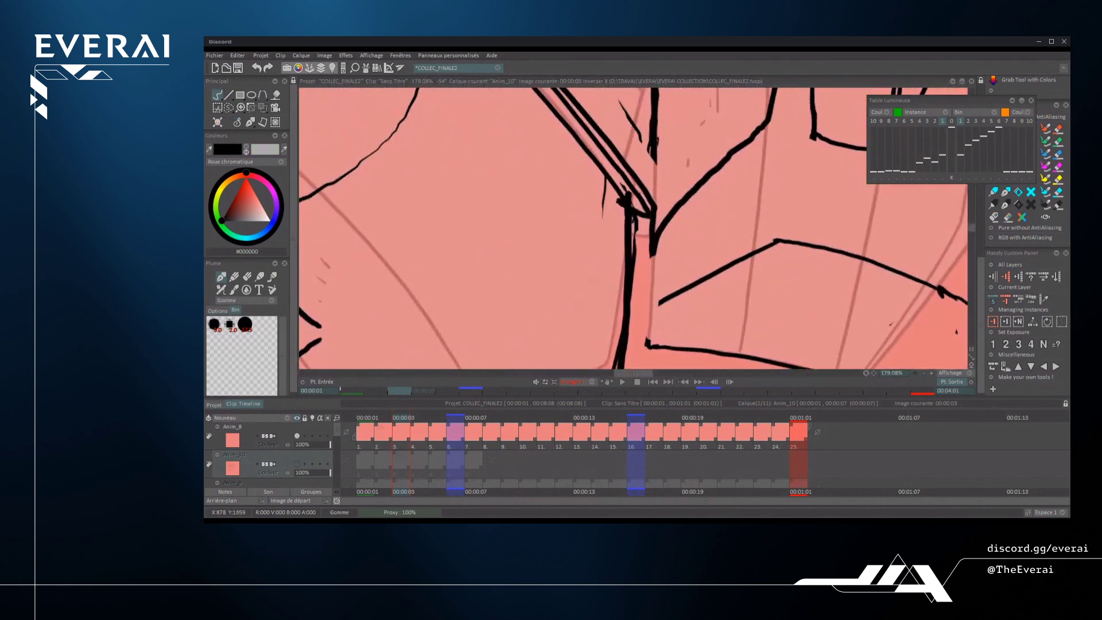
left_click_drag(650, 239, 642, 338)
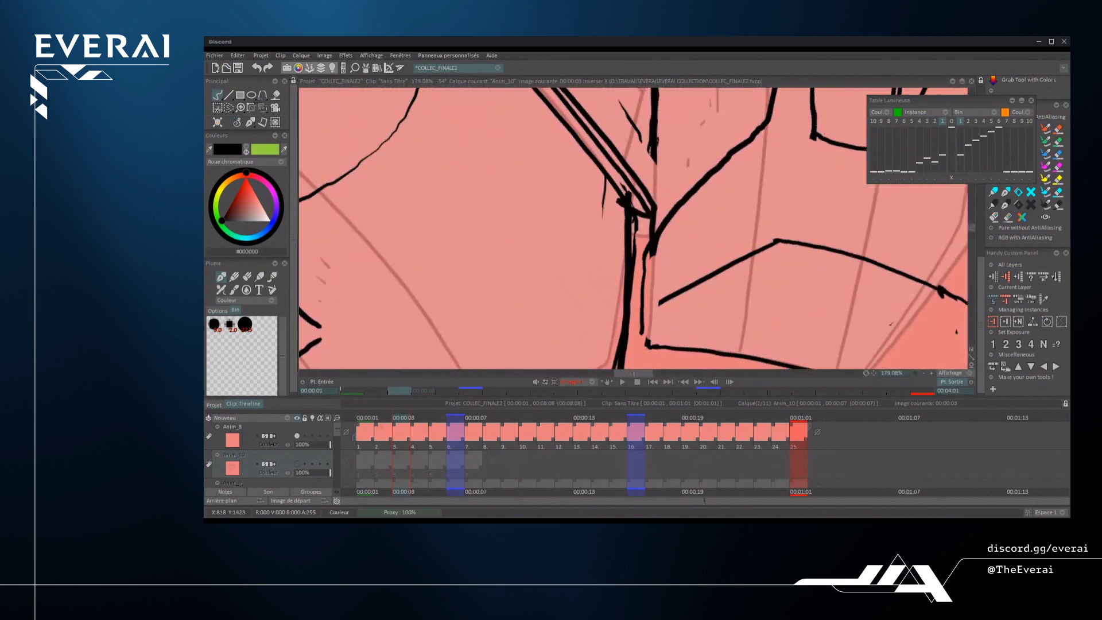
key("ctrl+z")
left_click_drag(651, 248, 642, 348)
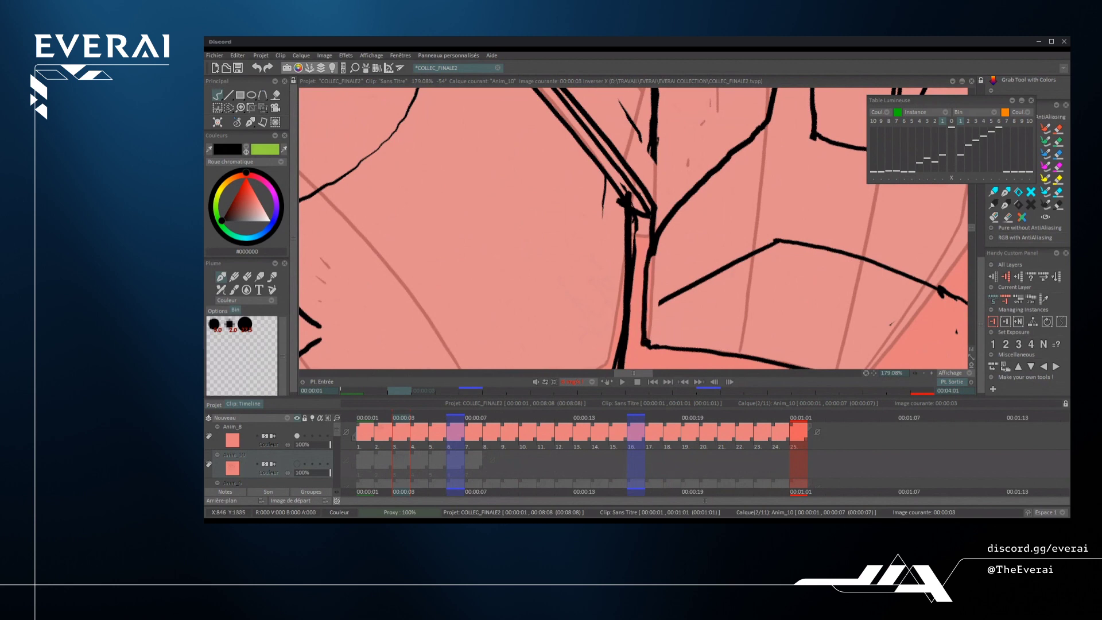
mouse_move(675, 297)
left_mouse_down()
mouse_move(647, 313)
mouse_move(669, 301)
left_mouse_up()
key("ctrl+z")
- Erase and redraw the hood's curved front edge beside the far horn's base, and return to the unmirrored view
left_click_drag(702, 222, 591, 381)
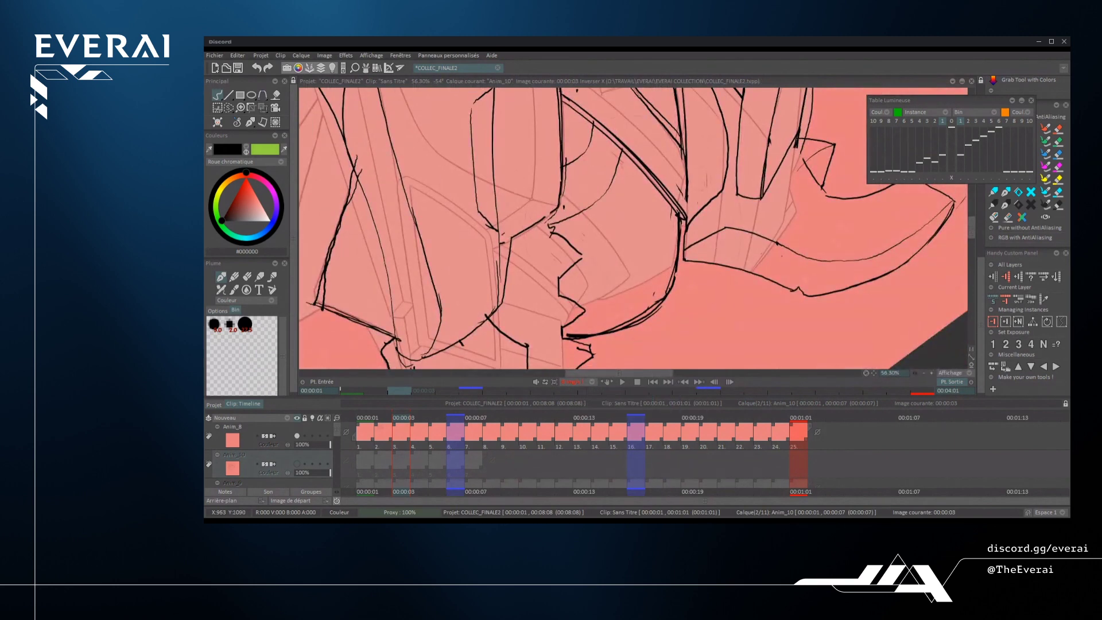
scroll(706, 188, "up", 2)
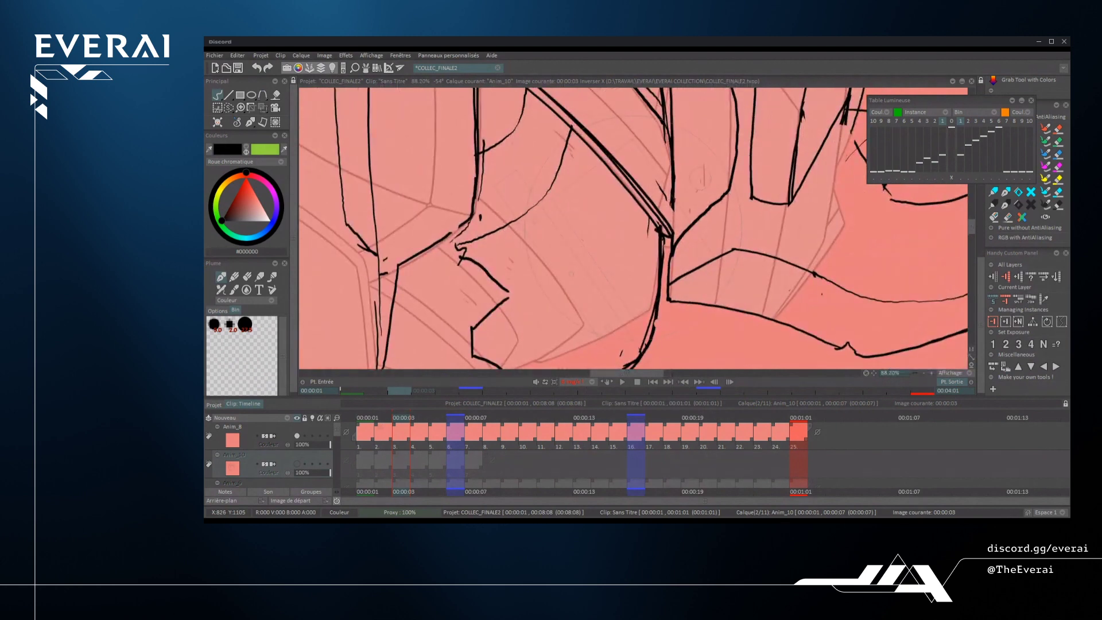
left_click_drag(689, 226, 725, 194)
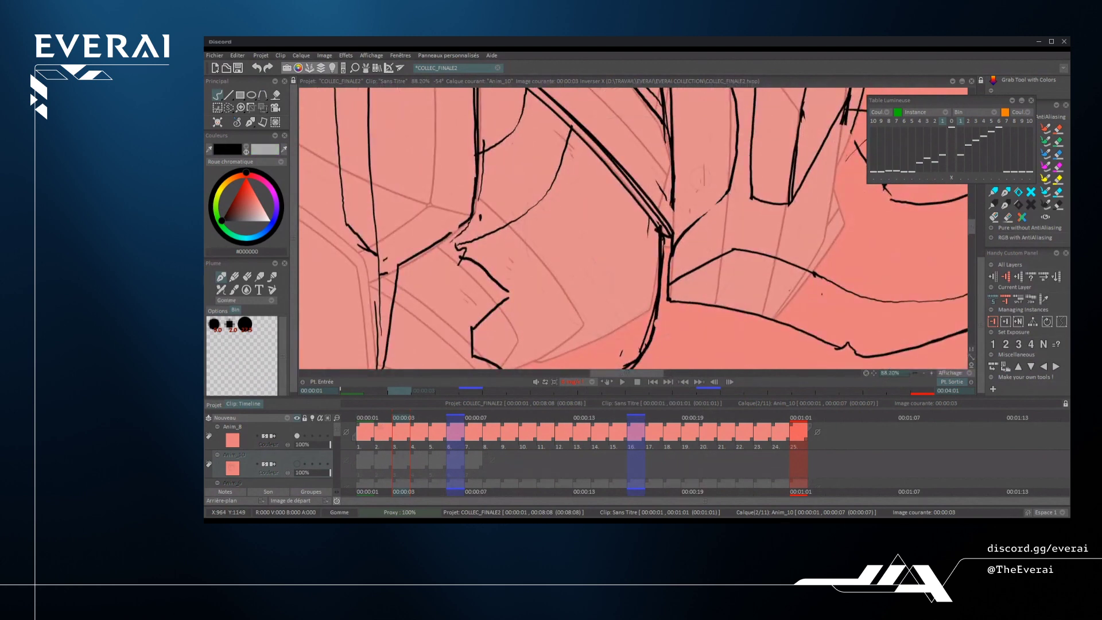
mouse_move(683, 235)
left_mouse_down()
mouse_move(729, 194)
mouse_move(784, 187)
mouse_move(771, 232)
mouse_move(759, 185)
left_mouse_up()
scroll(717, 198, "down", 7)
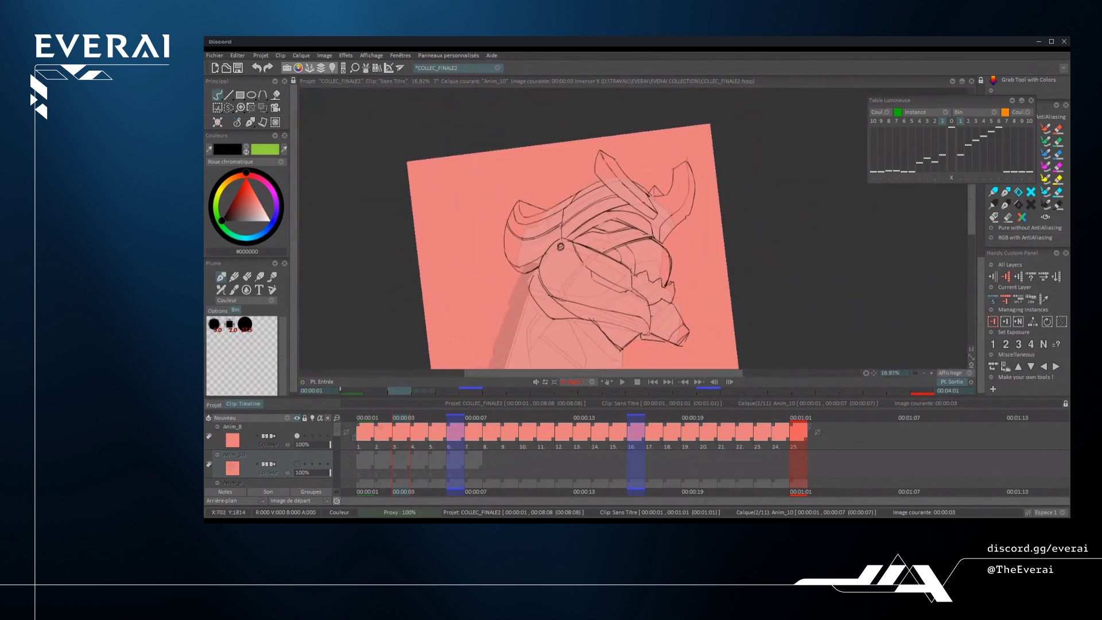
mouse_move(759, 185)
left_mouse_down()
mouse_move(763, 251)
mouse_move(738, 324)
left_mouse_up()
left_click_drag(682, 351, 729, 319)
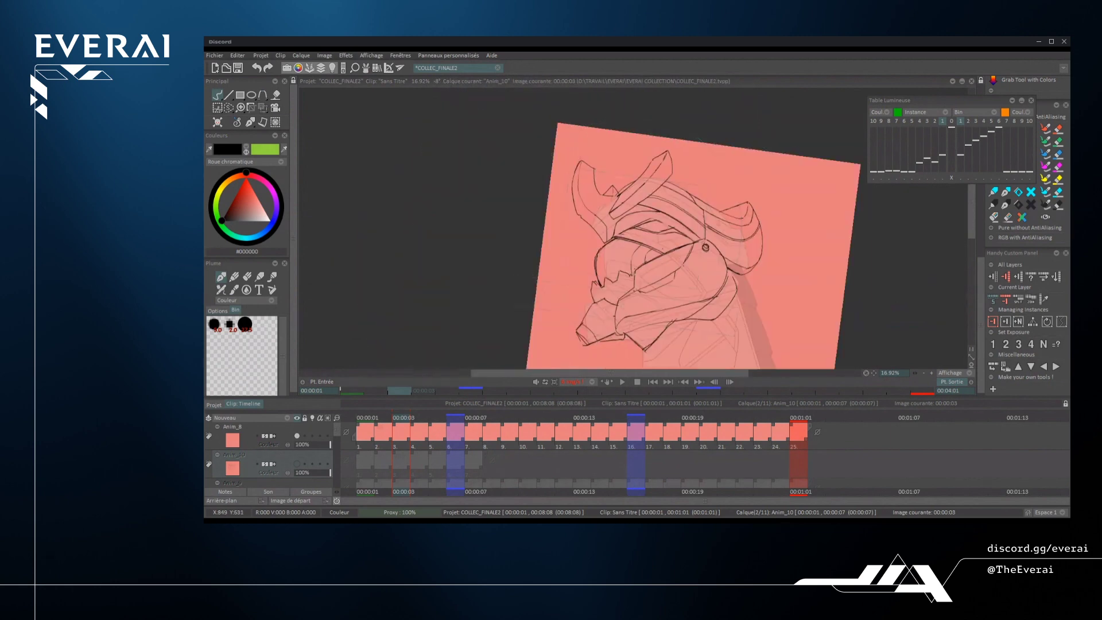
- Erase the stray line between the small spike at the far horn and the straight brow horn
scroll(491, 204, "up", 5)
key("e")
left_click_drag(637, 200, 649, 188)
scroll(637, 195, "up", 2)
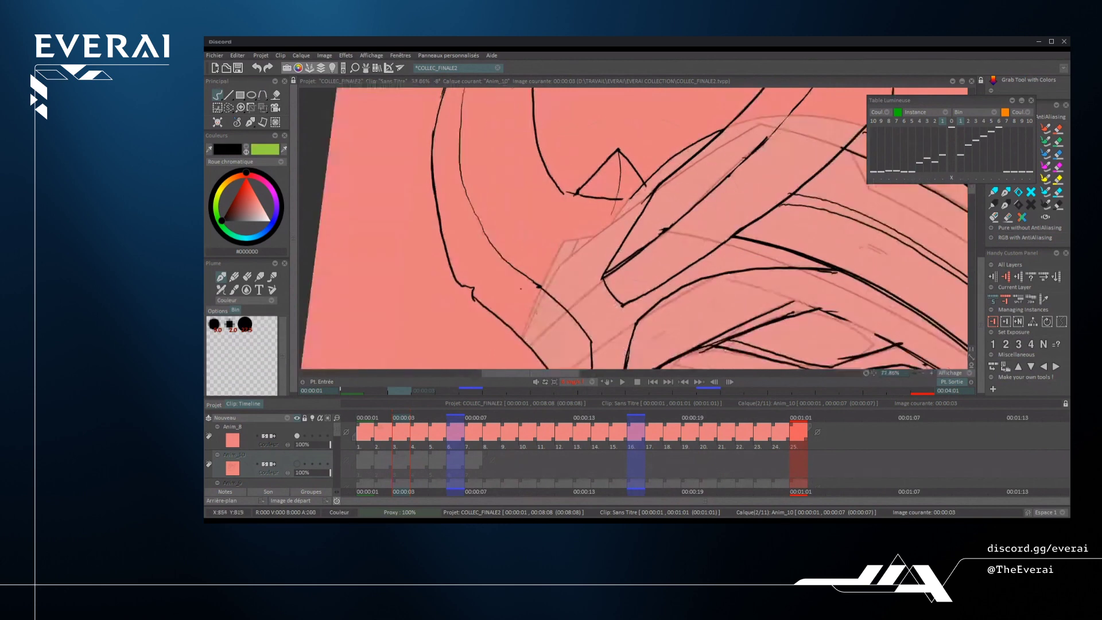
key("e")
scroll(639, 193, "down", 4)
scroll(737, 283, "up", 1)
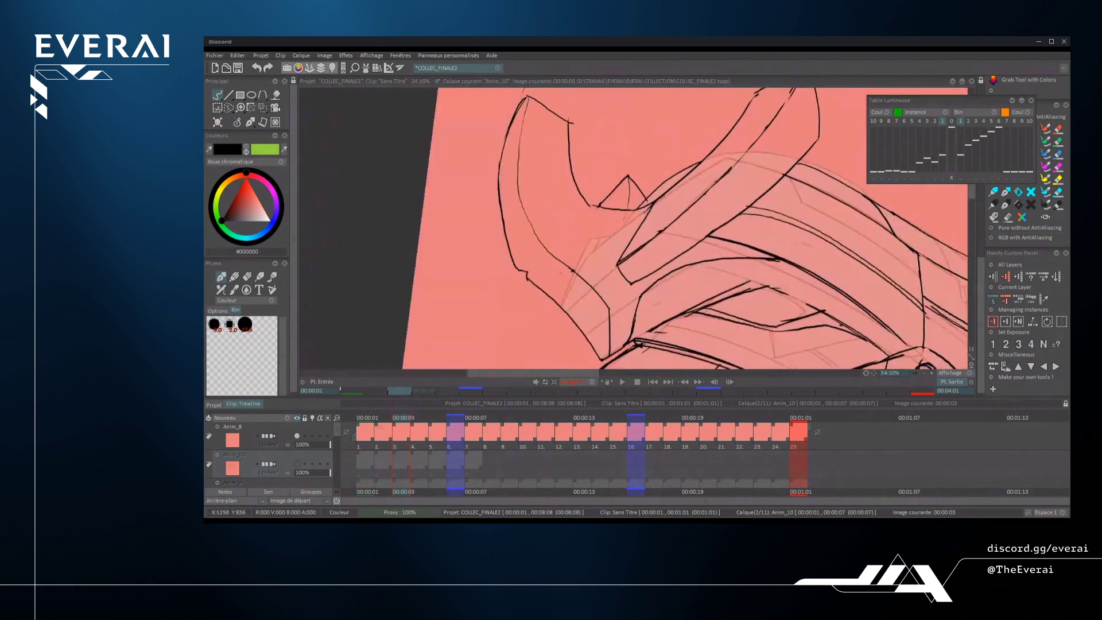
- Erase the overlapping end of the lower edge at the straight brow horn's base
scroll(802, 298, "down", 2)
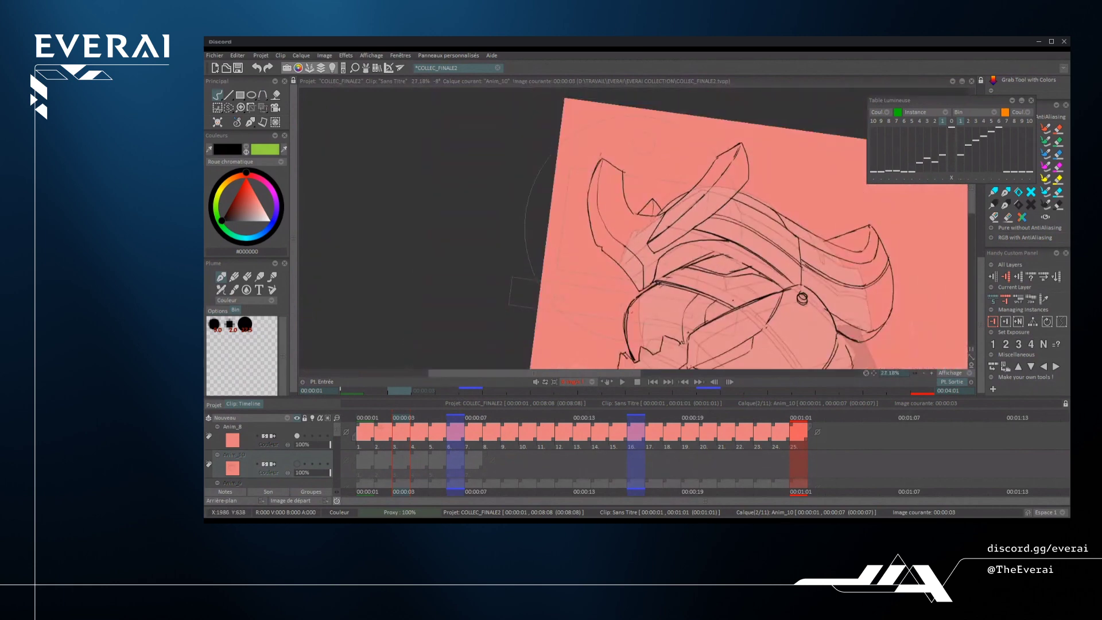
scroll(802, 297, "up", 2)
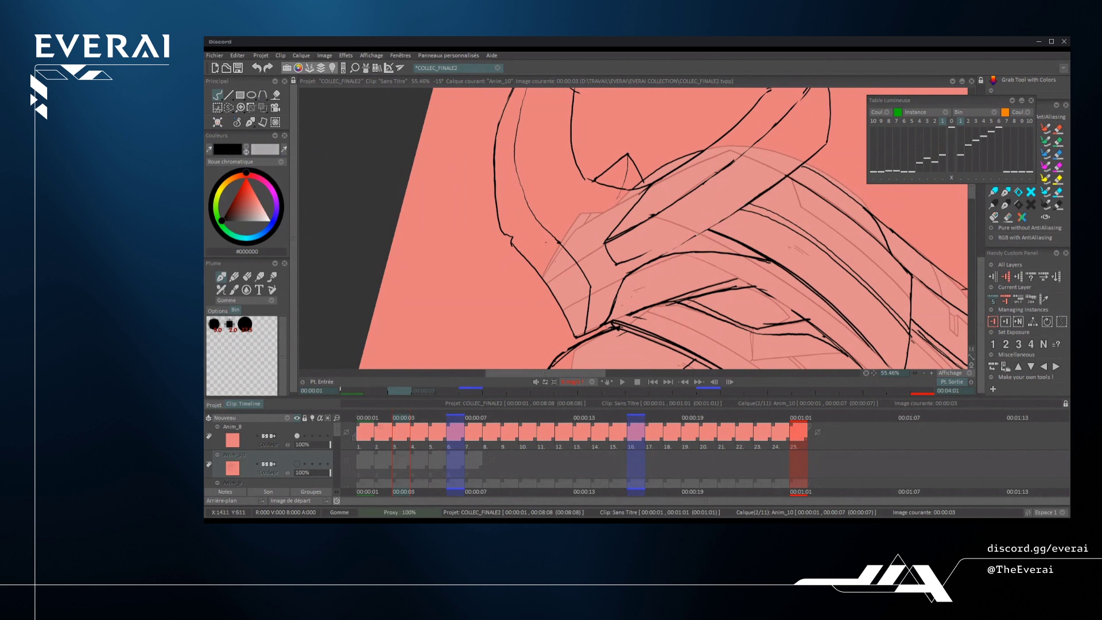
left_click_drag(617, 264, 648, 252)
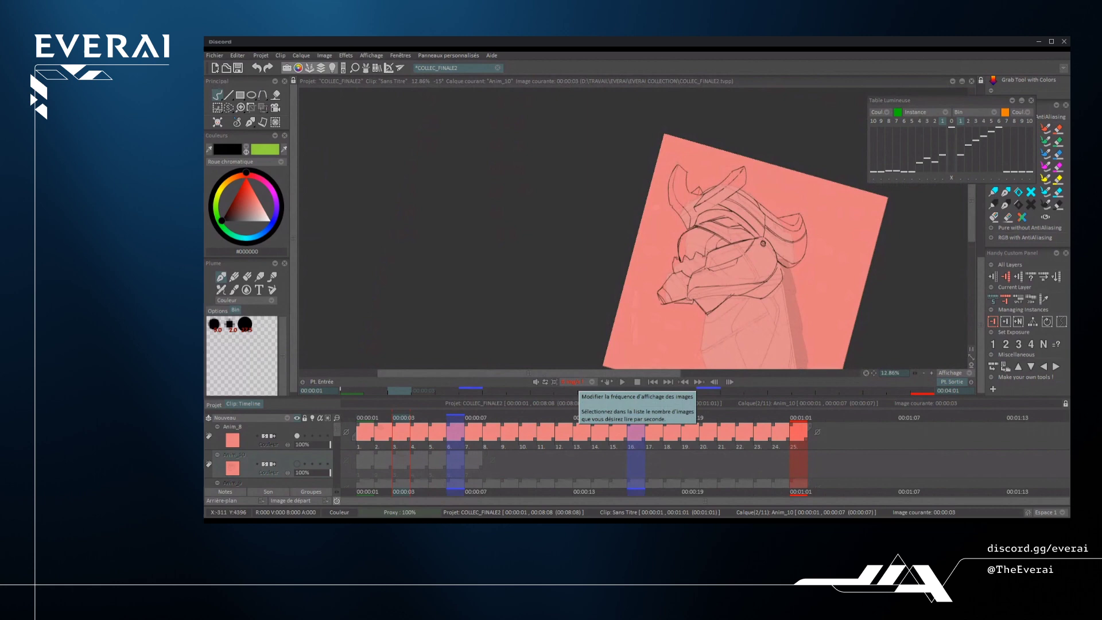
- Try to redraw the lower edge of the straight brow horn near its base in the mirrored view
key("h")
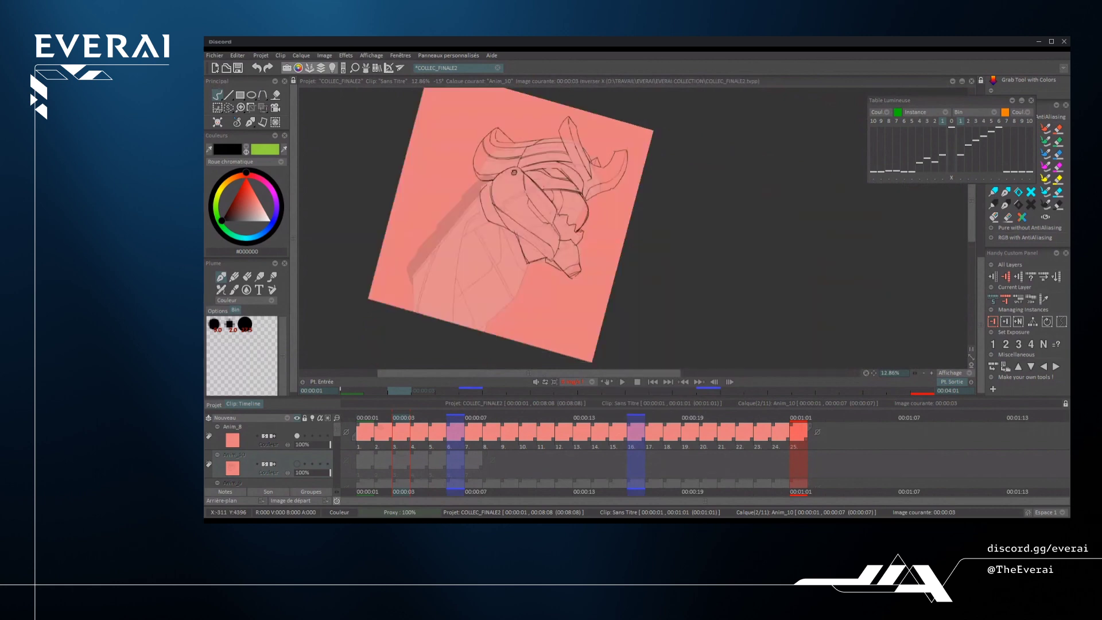
scroll(565, 193, "up", 4)
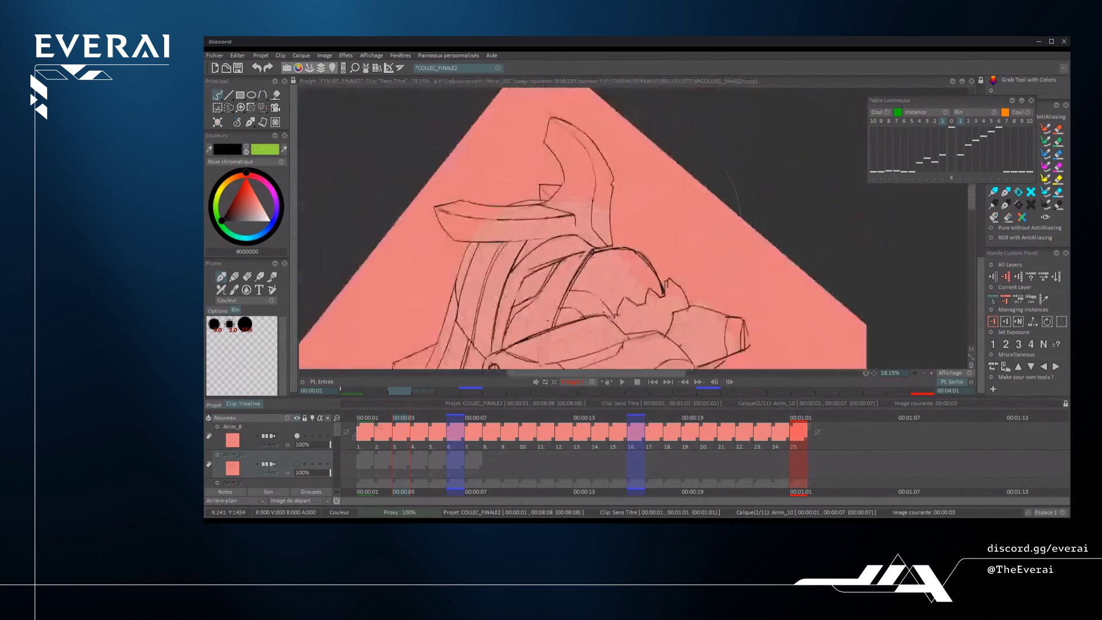
scroll(638, 229, "up", 5)
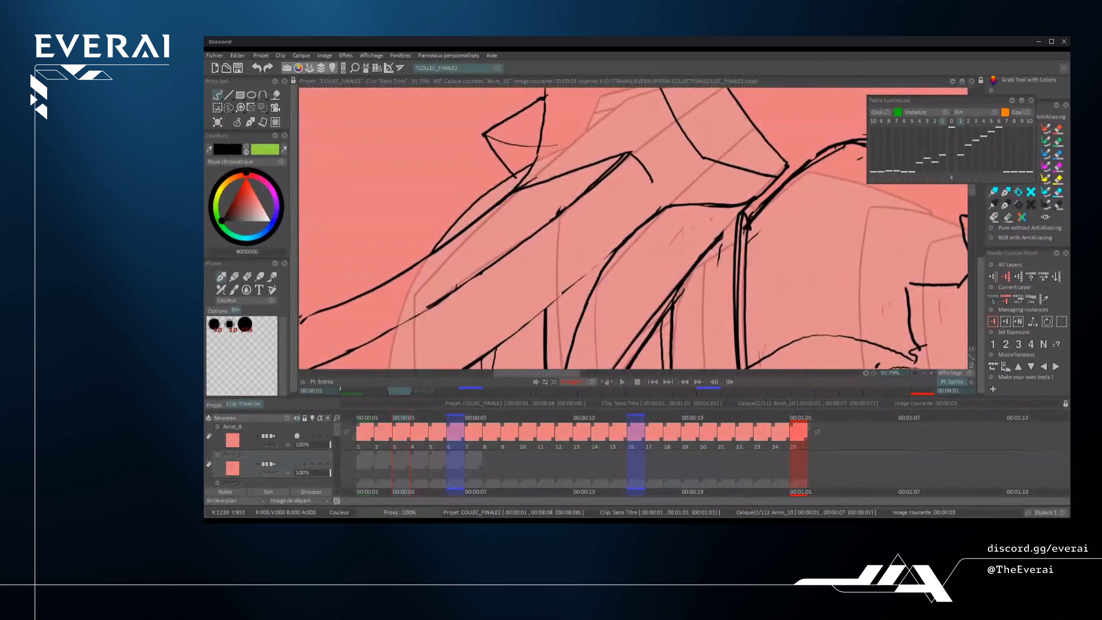
key("ctrl+z")
left_click_drag(529, 322, 666, 204)
key("ctrl+z")
scroll(631, 229, "down", 4)
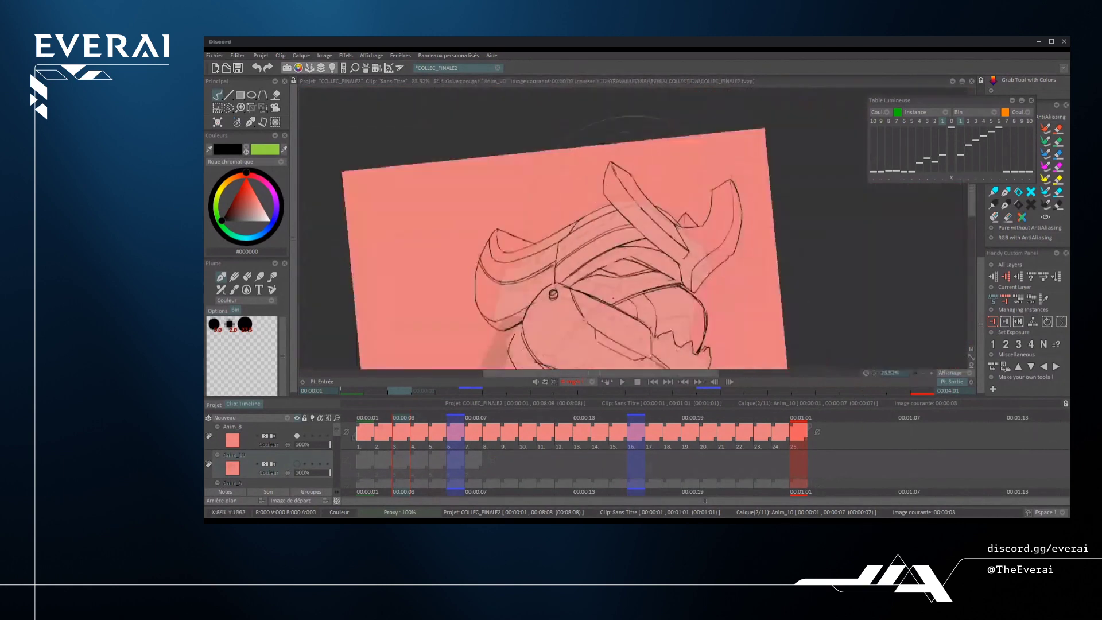
scroll(631, 229, "up", 4)
scroll(697, 228, "up", 1)
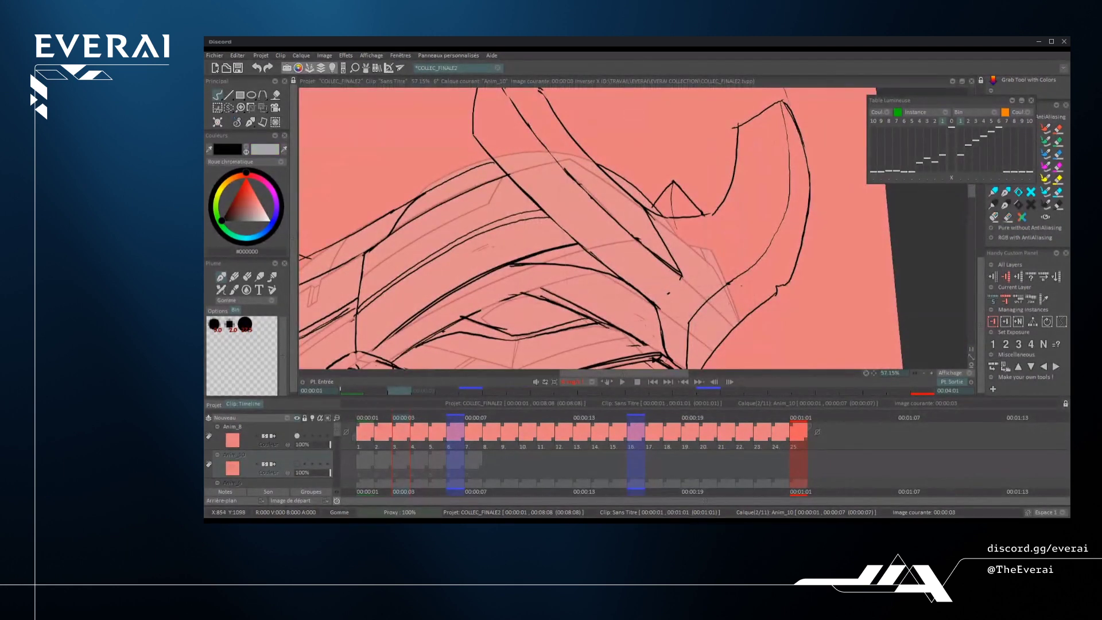
- Redraw the muzzle's curved front line from the brow corner down to the jagged teeth in the unmirrored view
scroll(601, 230, "down", 5)
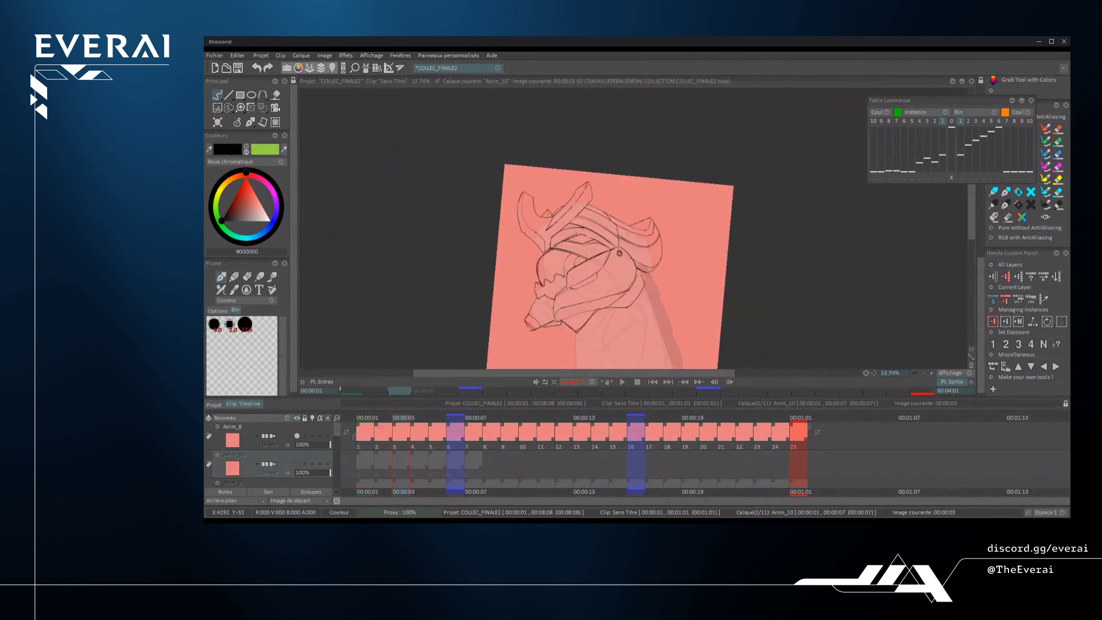
scroll(632, 229, "up", 3)
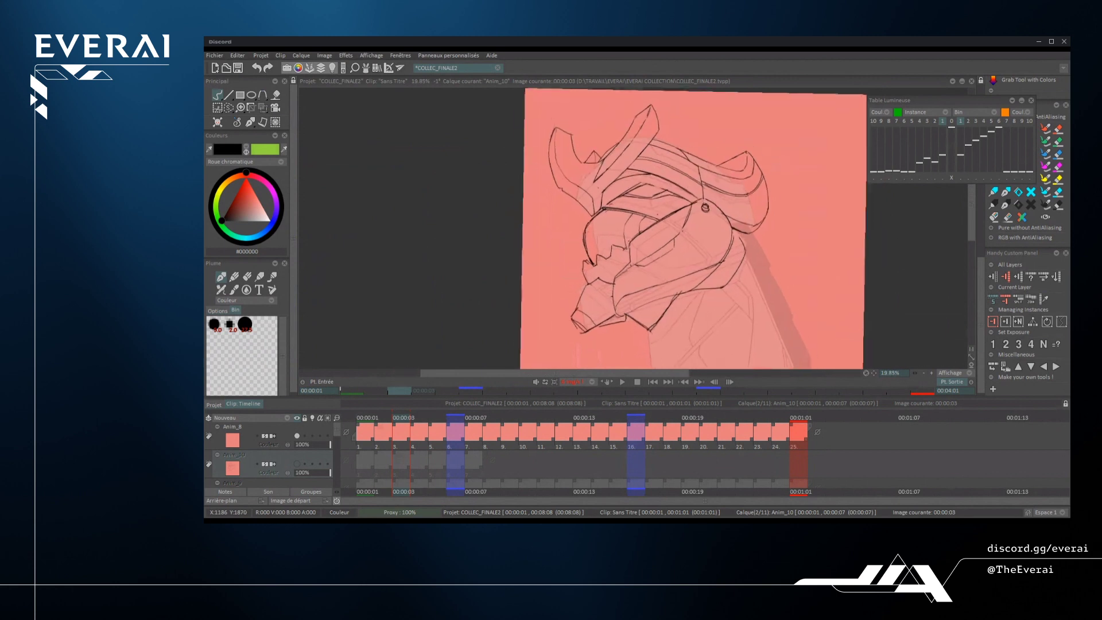
scroll(580, 304, "up", 5)
mouse_move(638, 183)
left_mouse_down()
mouse_move(613, 241)
mouse_move(625, 290)
left_mouse_up()
left_click_drag(621, 231, 654, 347)
left_click_drag(629, 299, 640, 330)
left_click_drag(627, 208, 680, 151)
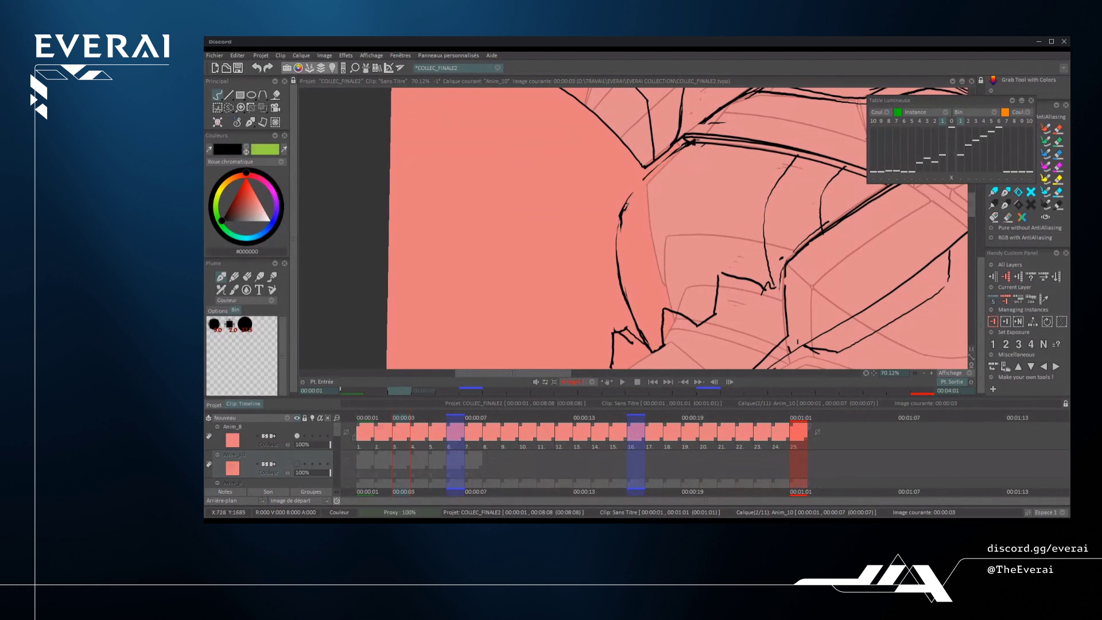
key("minus")
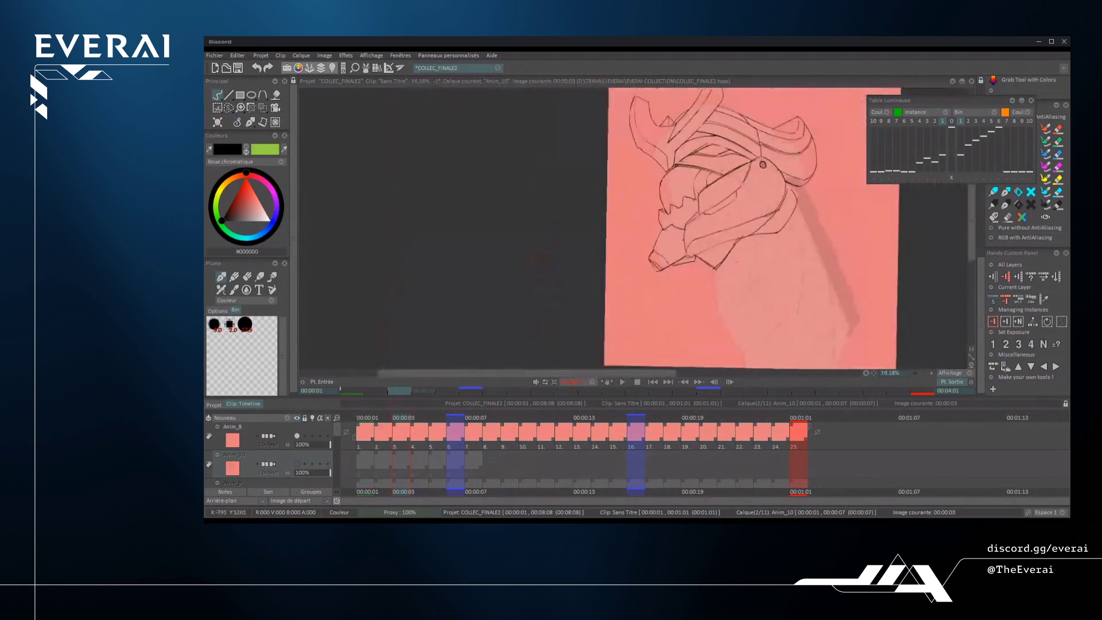
scroll(734, 292, "up", 5)
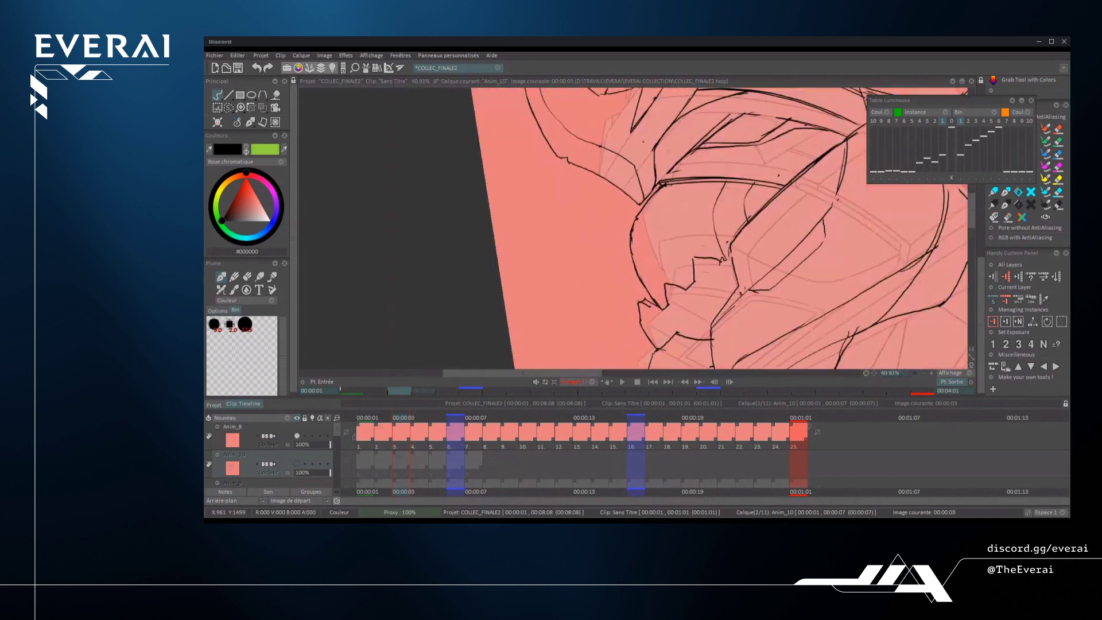
scroll(635, 229, "down", 4)
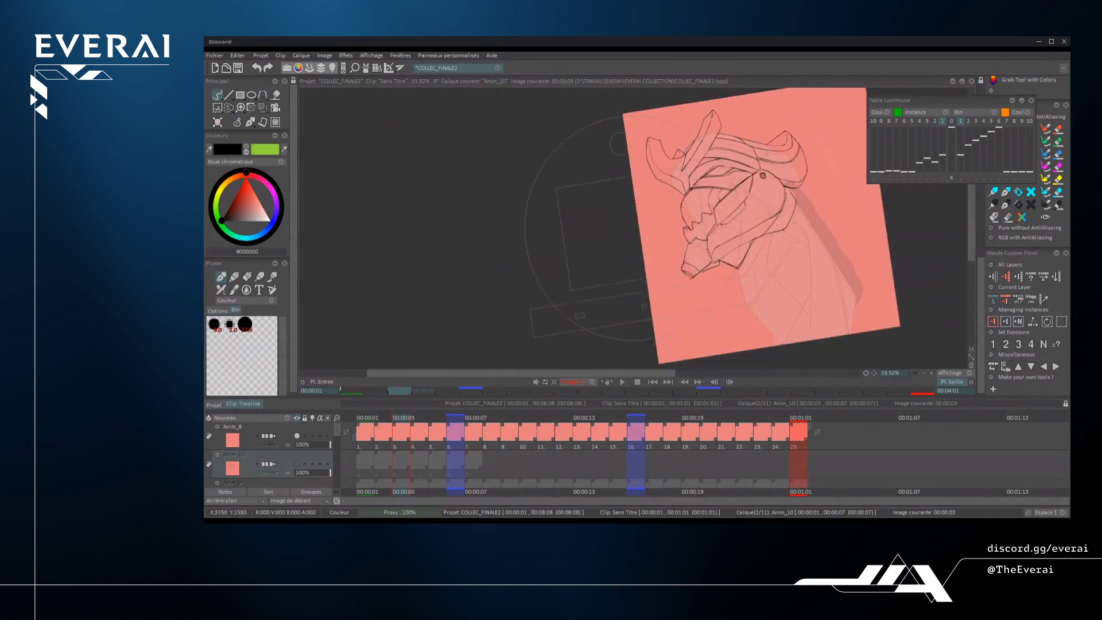
- Strengthen the hood's vertical seam line above the round cheek pivot in the mirrored view, and return to the unmirrored view
key("x")
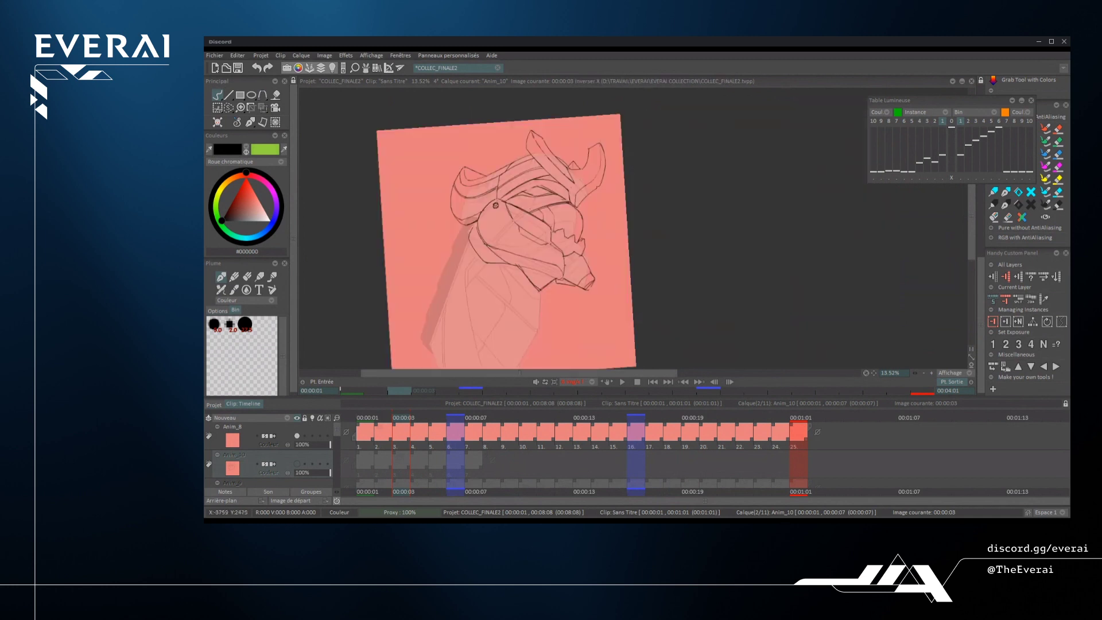
scroll(612, 172, "up", 5)
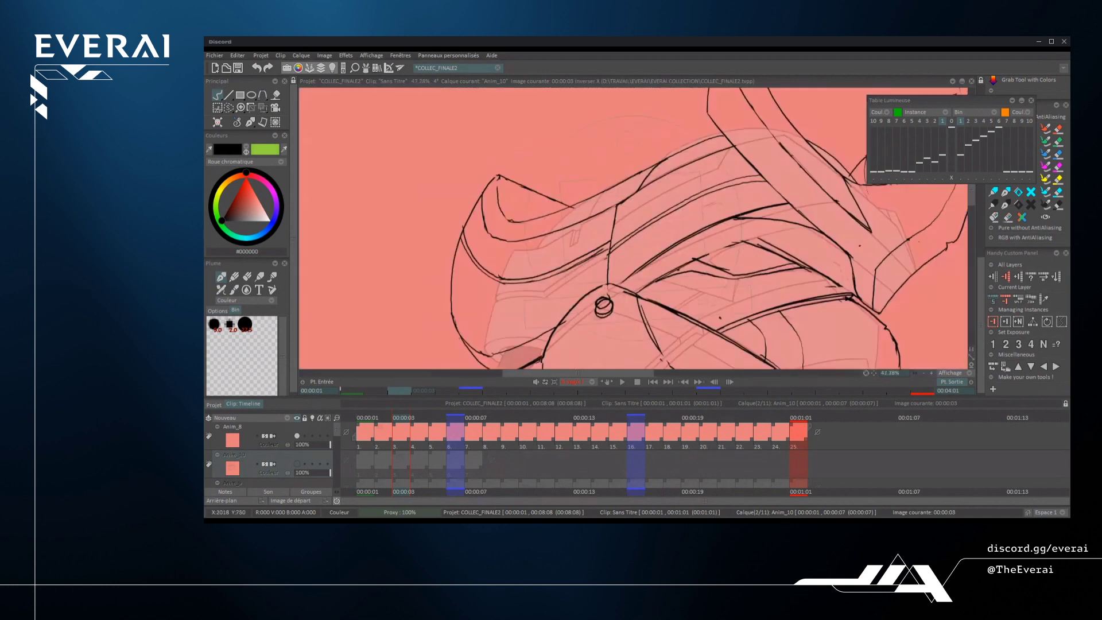
left_click_drag(607, 287, 613, 213)
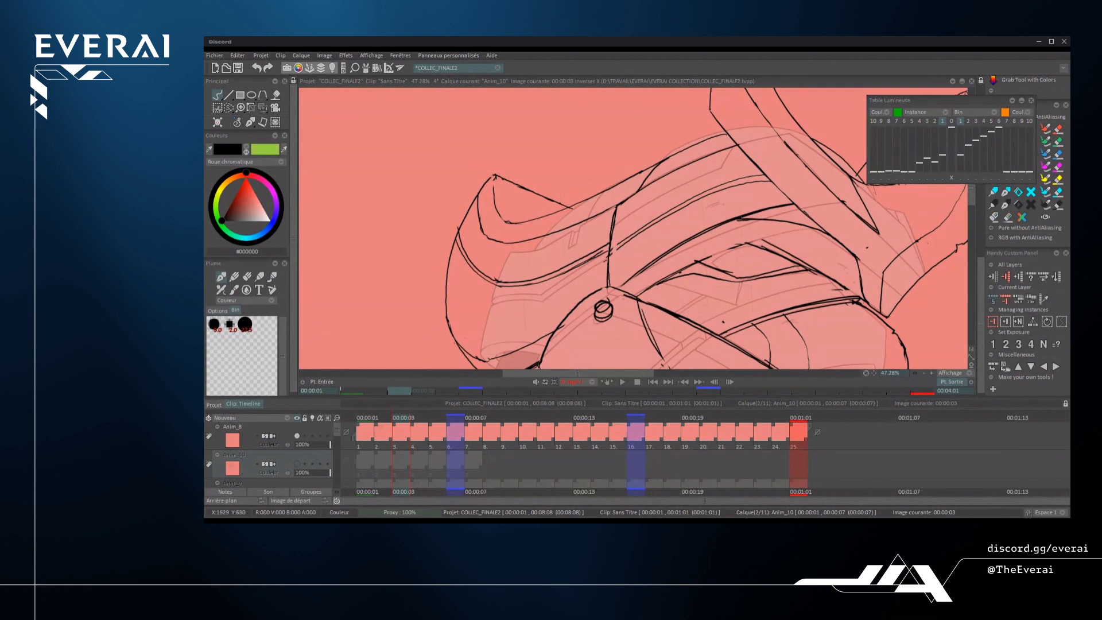
scroll(631, 230, "down", 5)
scroll(632, 230, "down", 1)
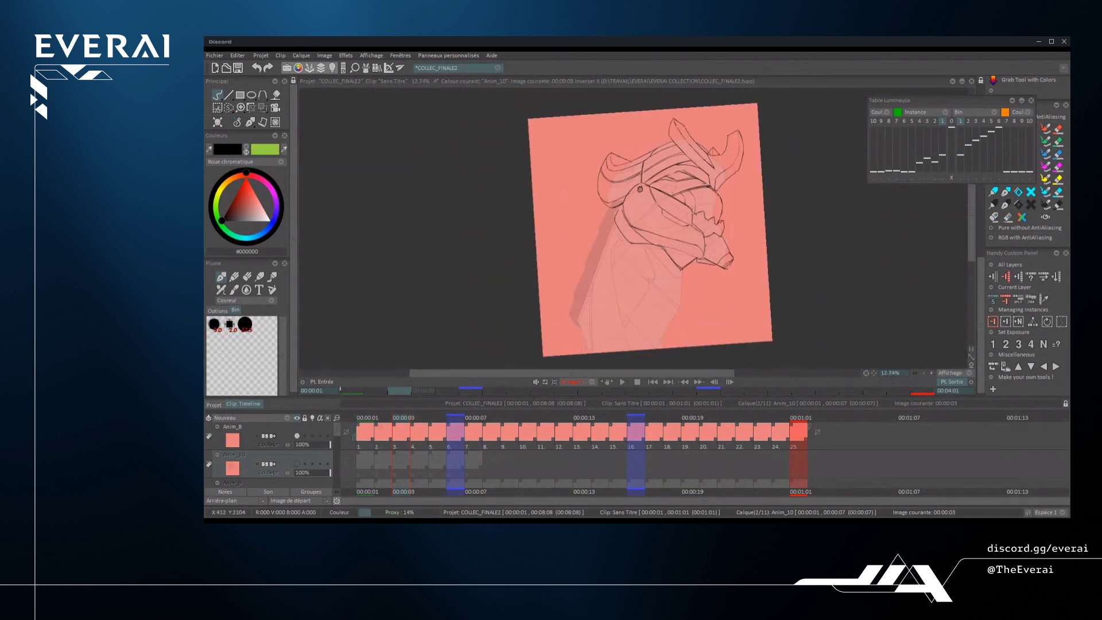
key("h")
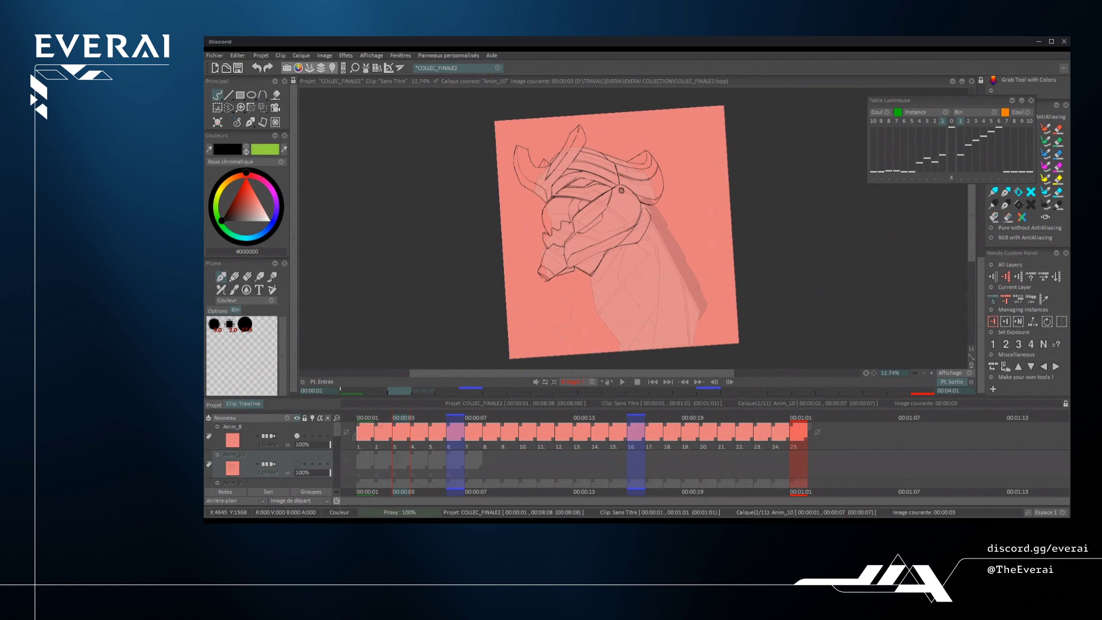
- Save the project with the muzzle area in close view
scroll(631, 229, "up", 5)
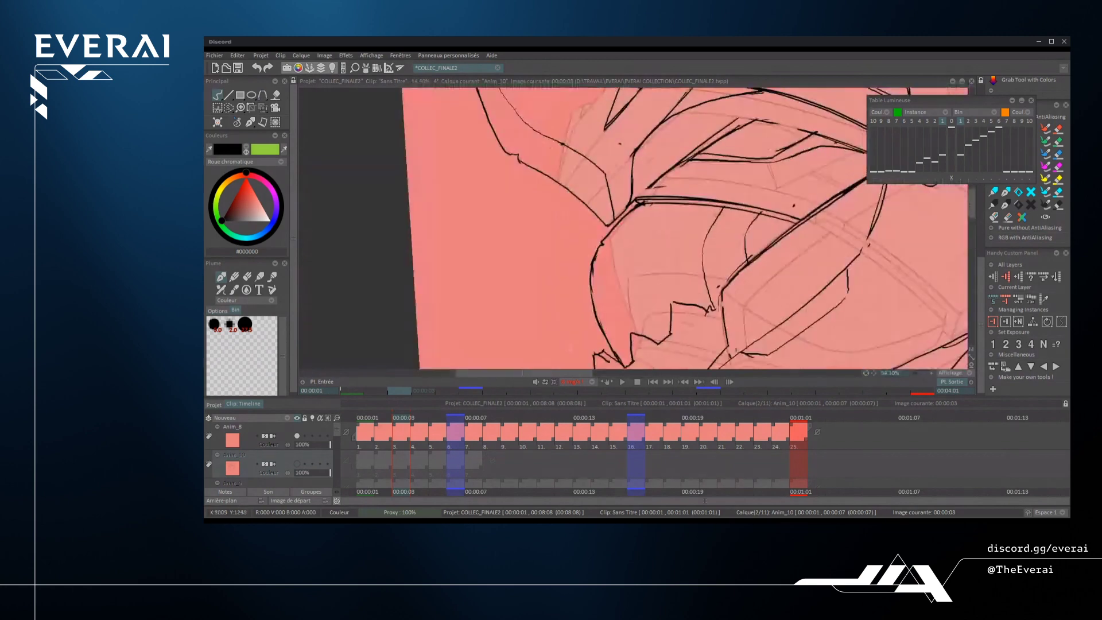
scroll(631, 230, "up", 1)
key("ctrl+s")
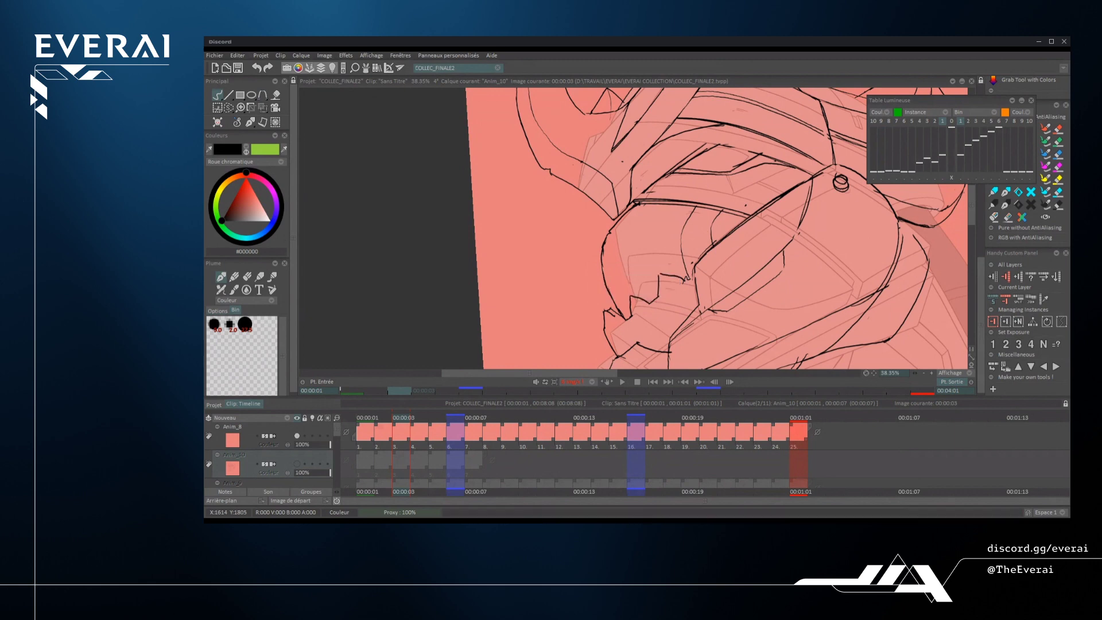
- Mirror the view and erase the far horn's slanted tip edge and the upper part of its inner contour line
scroll(744, 156, "down", 5)
scroll(744, 230, "up", 3)
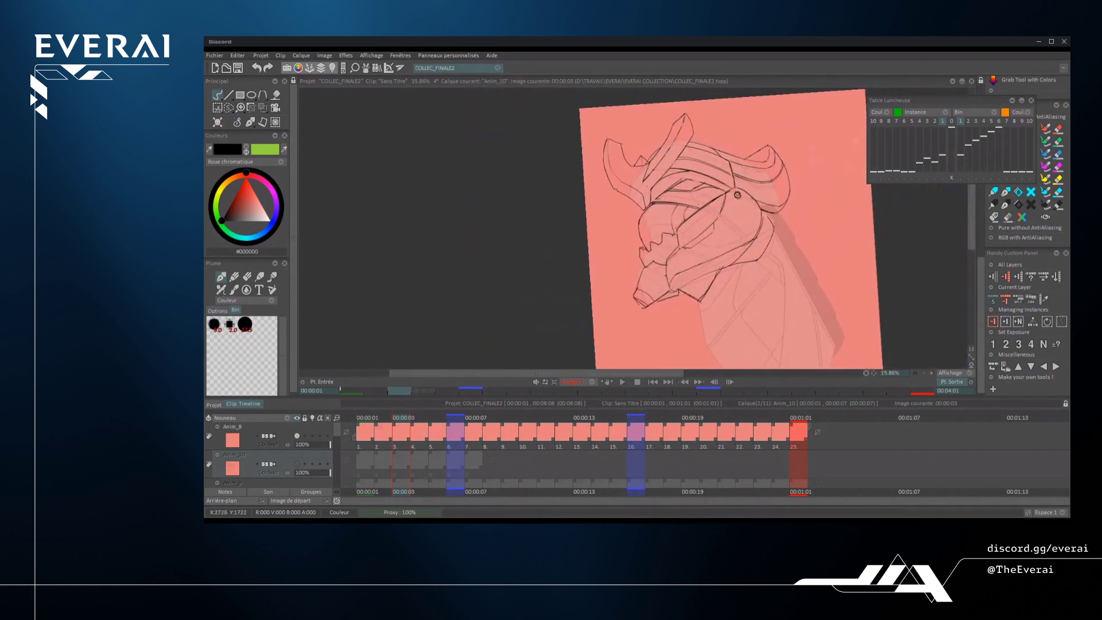
scroll(631, 229, "up", 2)
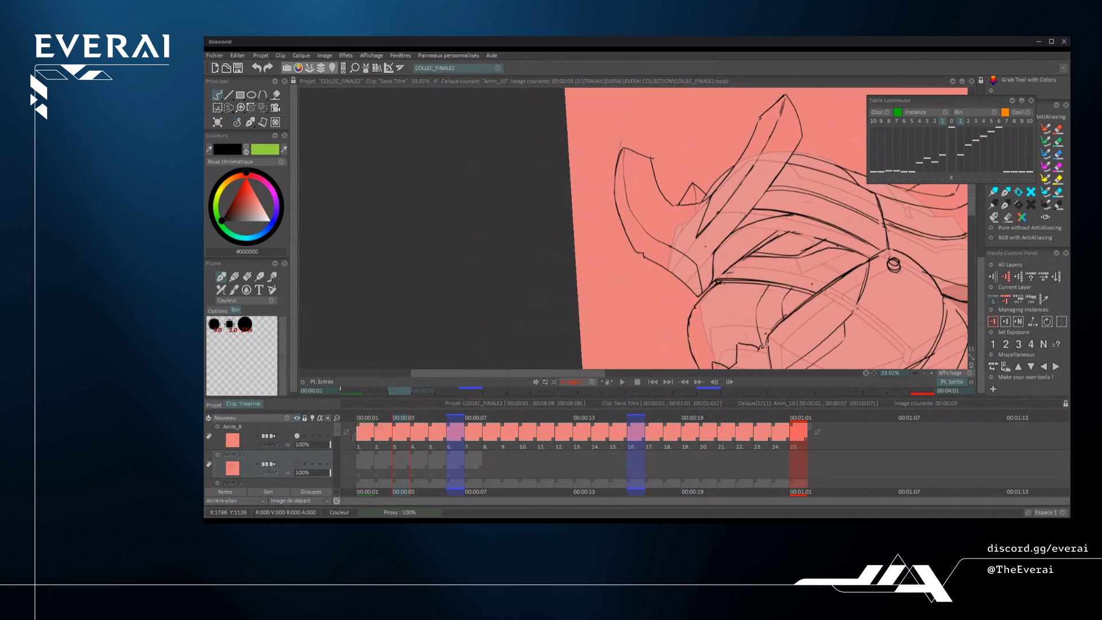
key("m")
scroll(499, 230, "up", 2)
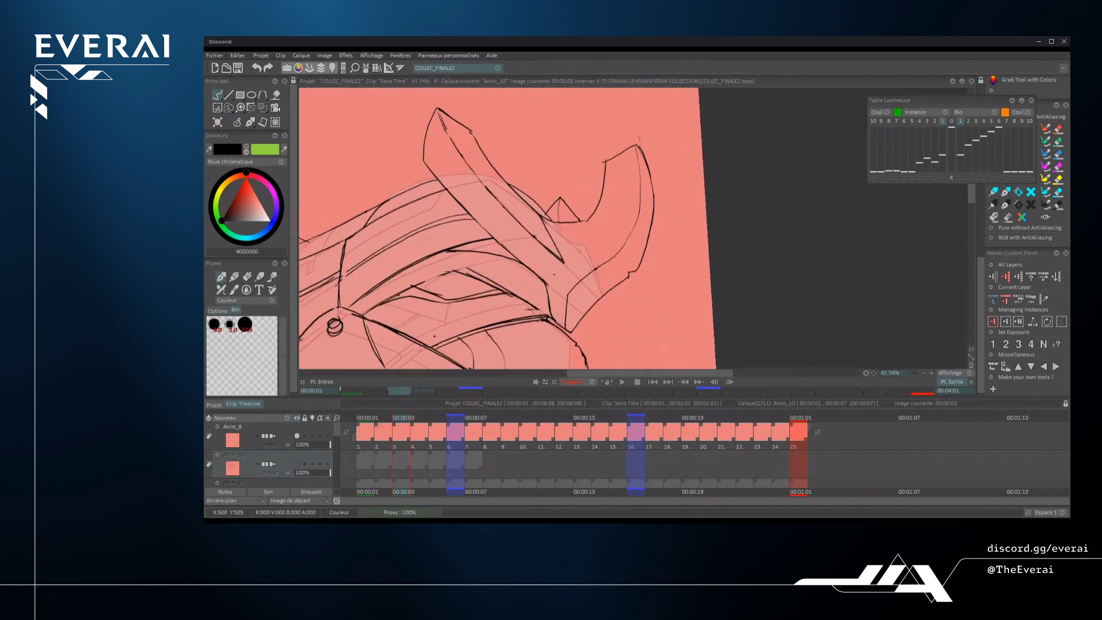
left_click_drag(598, 166, 671, 134)
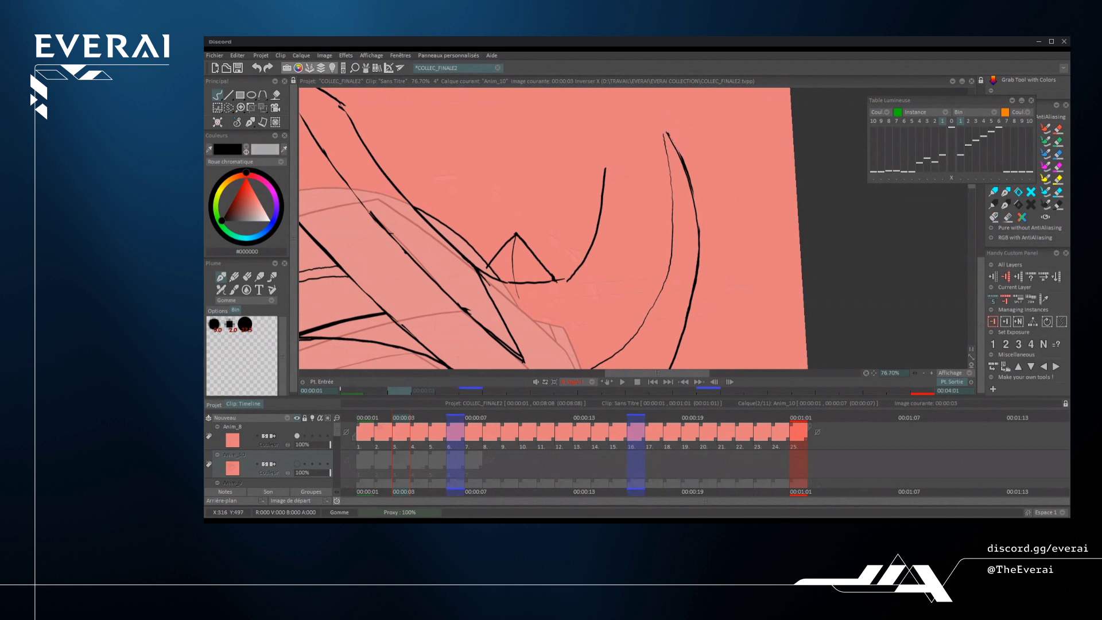
scroll(660, 155, "up", 2)
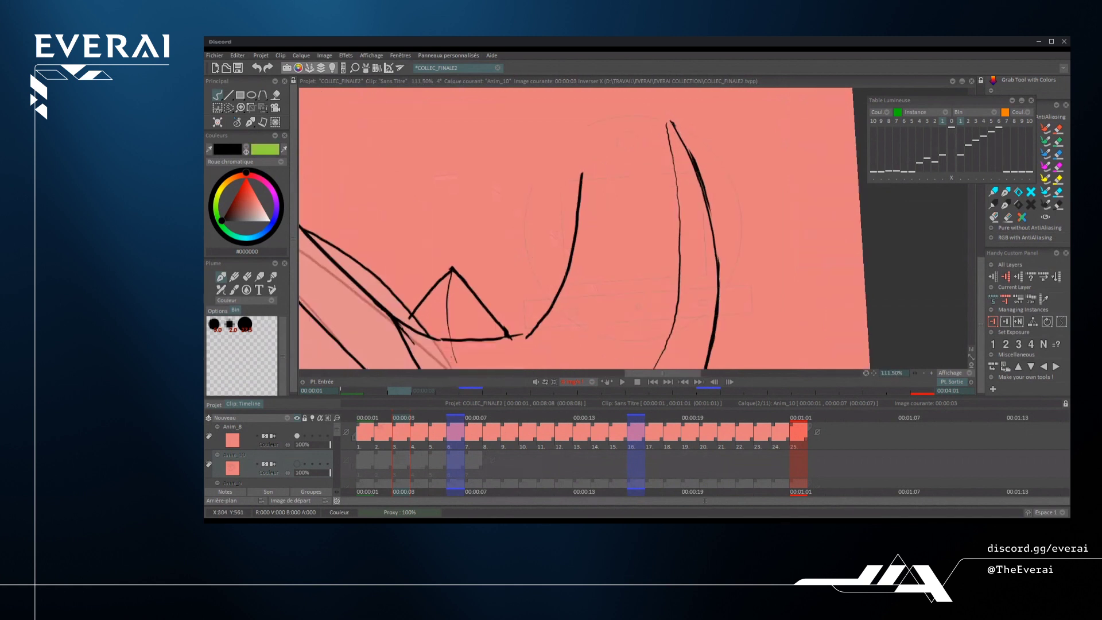
left_click_drag(666, 124, 679, 213)
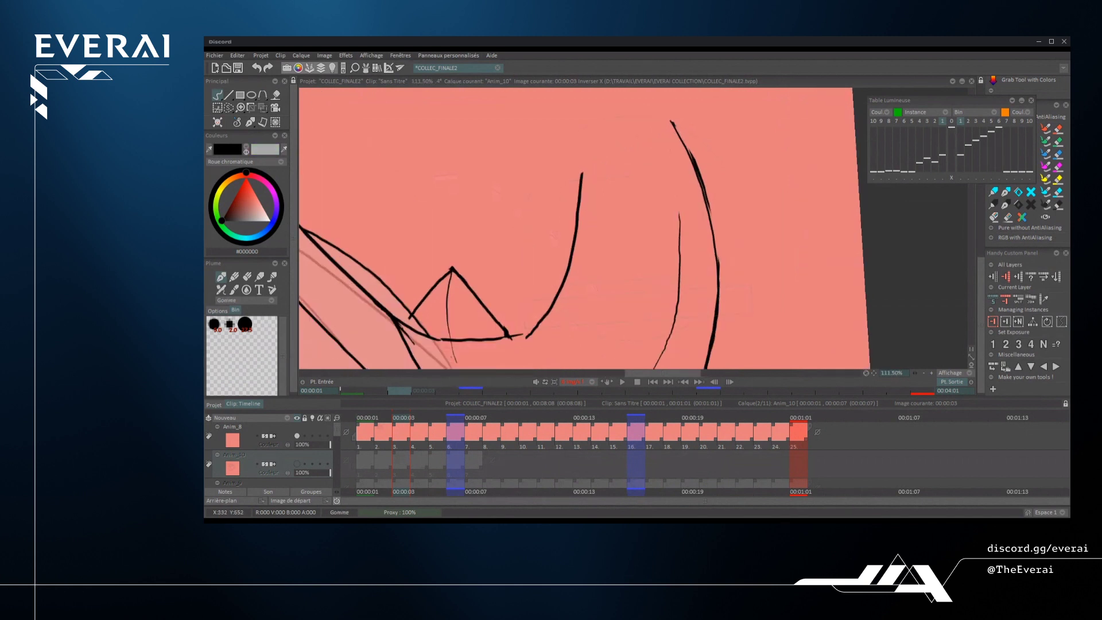
- Redraw the upper part of the far horn's inner contour line as a curve ending short of the tip
key("n")
left_click_drag(635, 141, 655, 157)
mouse_move(690, 256)
left_mouse_down()
mouse_move(685, 191)
mouse_move(618, 167)
left_mouse_up()
scroll(574, 233, "up", 1)
key("ctrl+z")
mouse_move(565, 297)
left_mouse_down()
mouse_move(563, 262)
mouse_move(599, 193)
left_mouse_up()
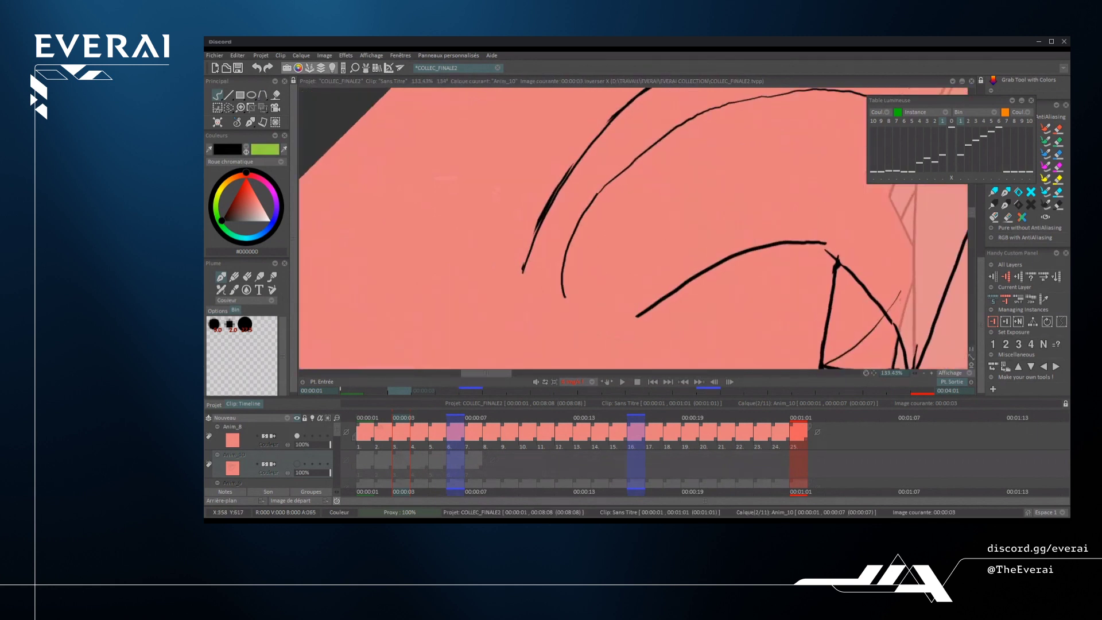
- Close the far horn's tip with an angled edge joining its outer and inner sides
mouse_move(524, 268)
left_mouse_down()
mouse_move(559, 303)
mouse_move(535, 286)
mouse_move(554, 302)
mouse_move(683, 280)
mouse_move(704, 237)
left_mouse_up()
key("ctrl+z")
scroll(574, 269, "down", 3)
scroll(685, 284, "up", 3)
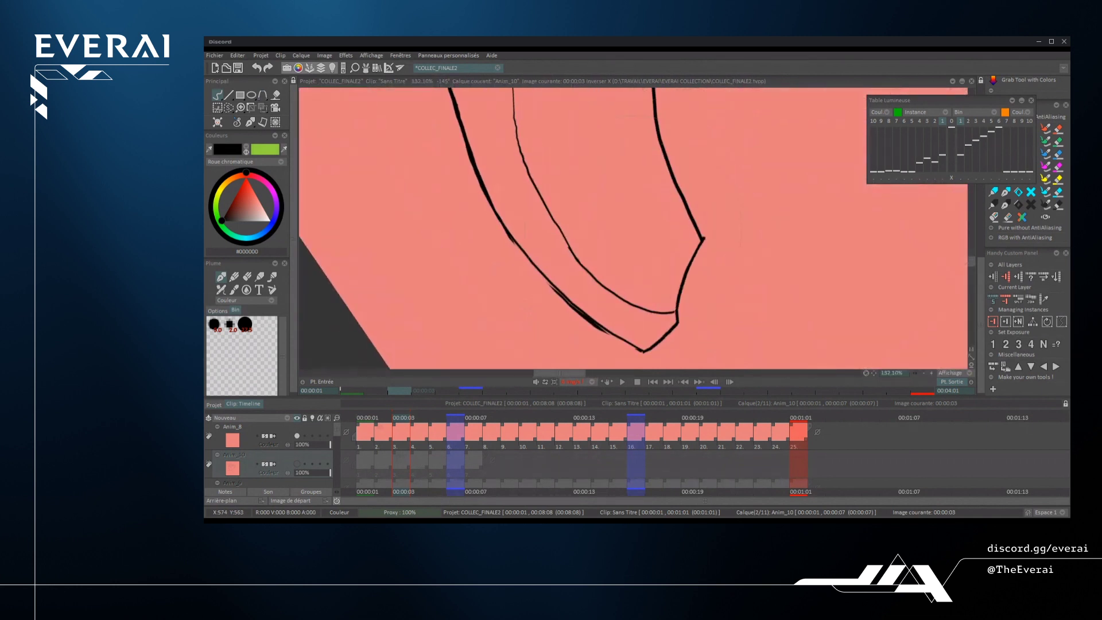
- Erase the short section of the far horn's inner contour where the new curve meets the old line
scroll(631, 230, "down", 5)
mouse_move(580, 275)
left_mouse_down()
mouse_move(632, 293)
mouse_move(689, 270)
mouse_move(677, 178)
mouse_move(631, 161)
left_mouse_up()
scroll(632, 229, "down", 2)
scroll(631, 229, "up", 3)
scroll(574, 258, "up", 4)
key("e")
left_click_drag(611, 238, 636, 223)
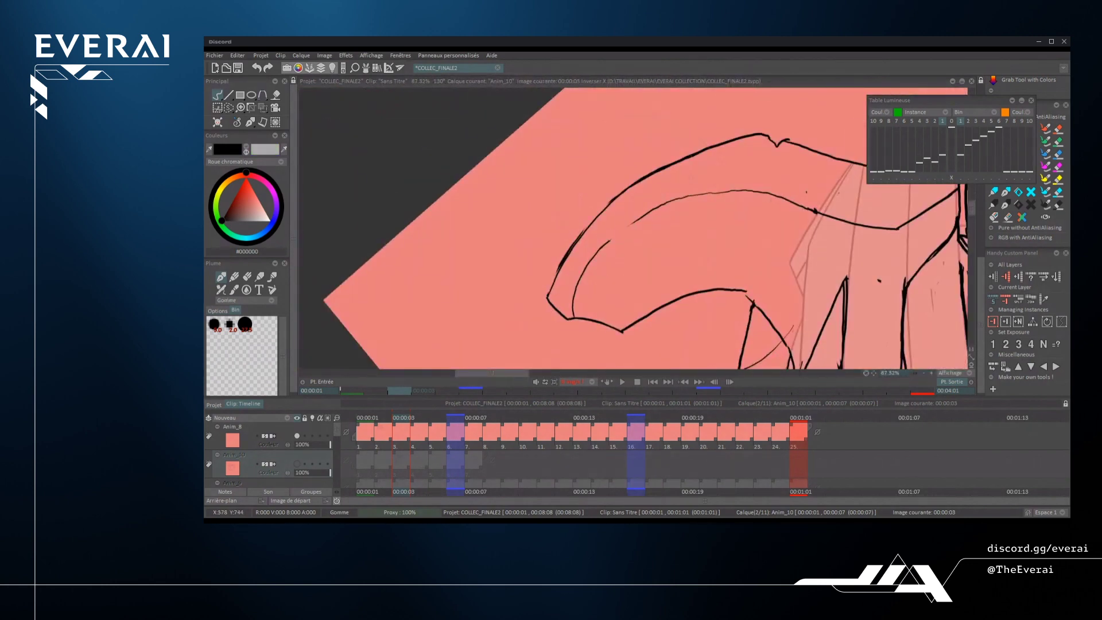
- Redraw the missing section of the far horn's inner contour and thin out the overlapping strokes
scroll(601, 248, "up", 2)
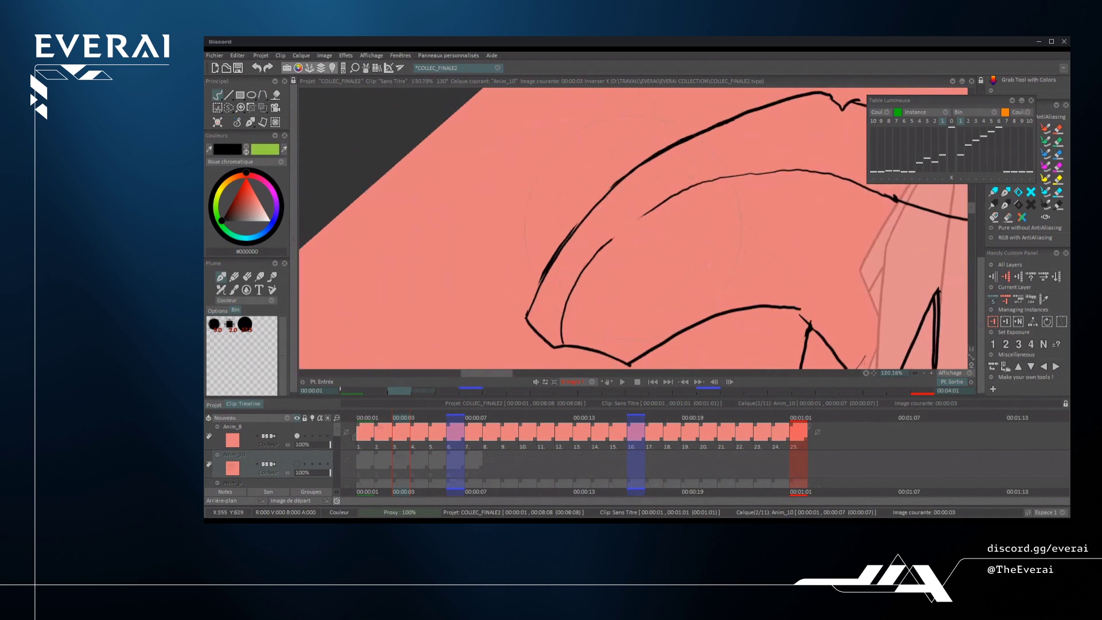
left_click_drag(574, 287, 695, 179)
key("ctrl+z")
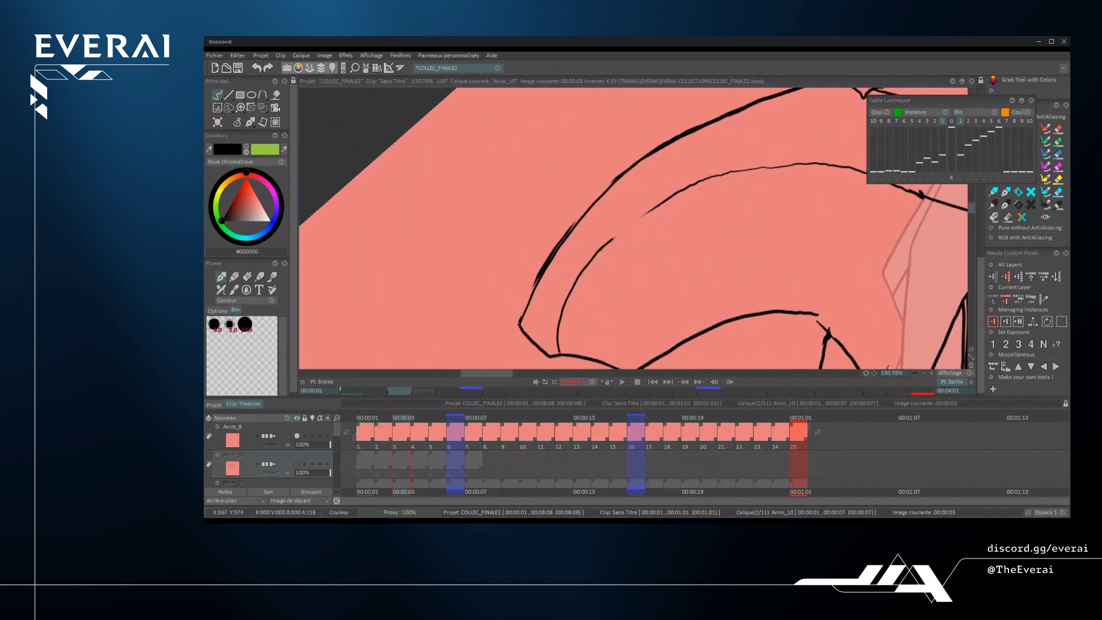
left_click_drag(582, 274, 696, 179)
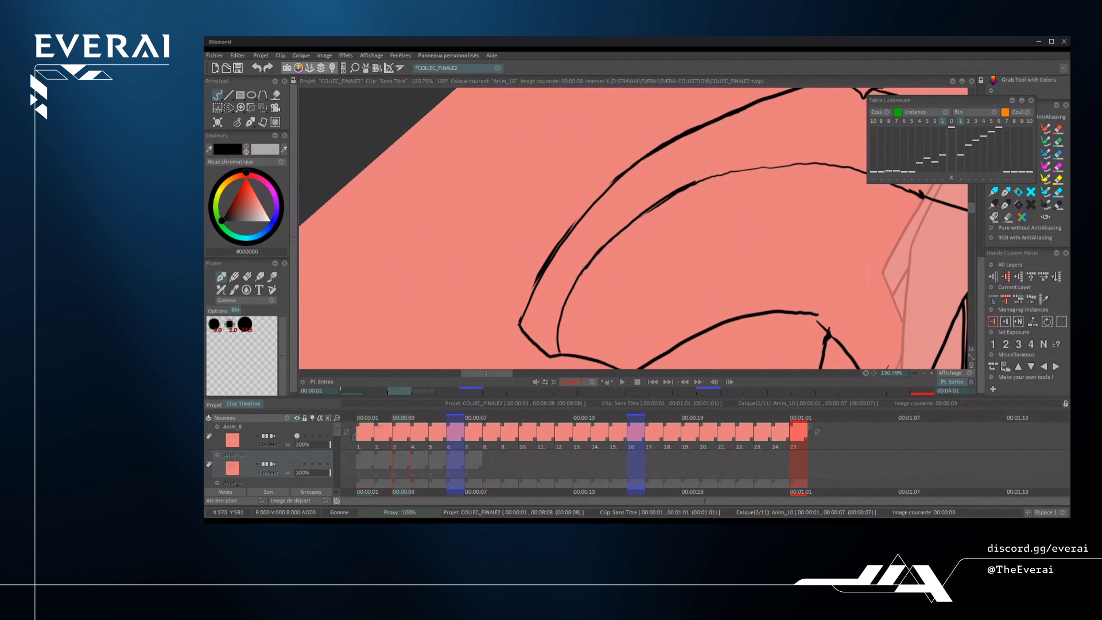
left_click_drag(584, 271, 698, 183)
scroll(633, 228, "down", 6)
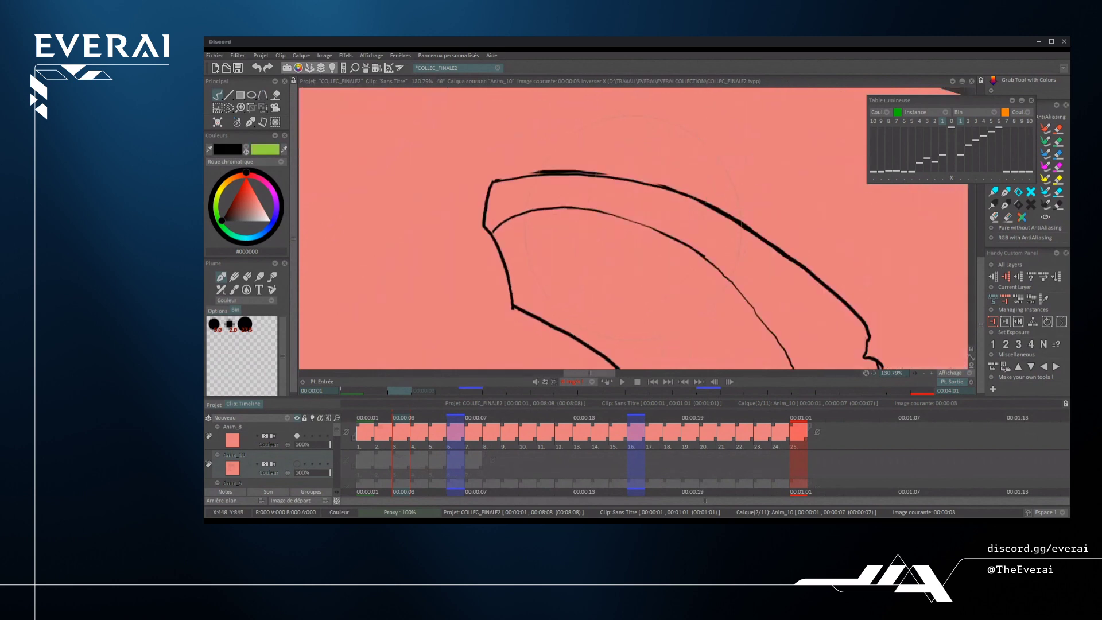
scroll(633, 229, "down", 2)
scroll(633, 228, "up", 6)
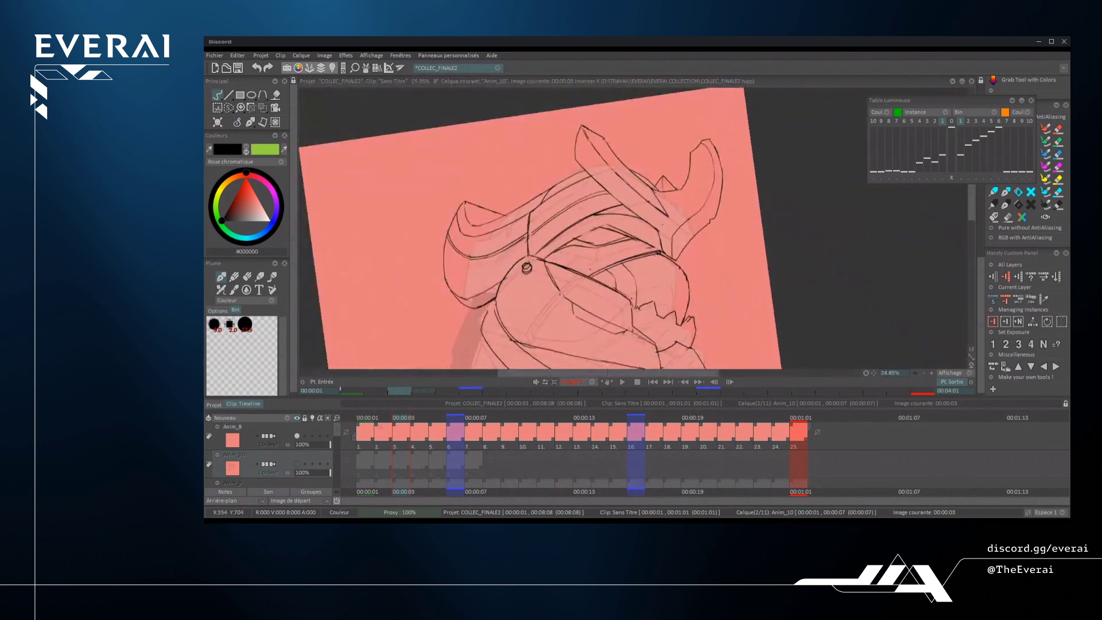
- Erase the rough section of the far horn's outer contour near the tip and redraw it as a smooth connecting curve
key("e")
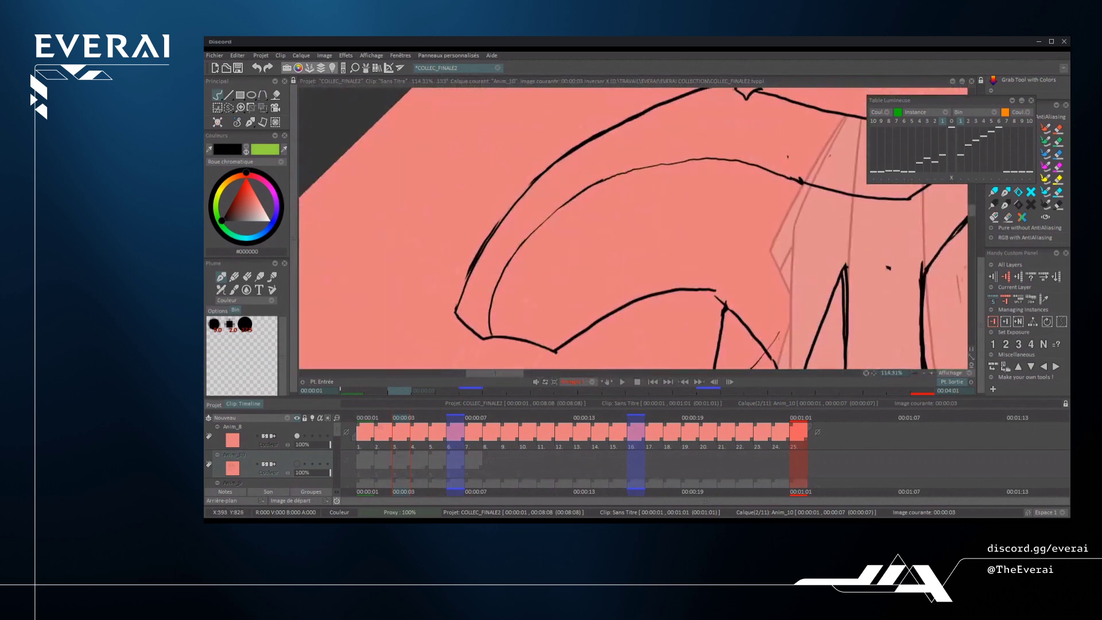
left_click_drag(468, 277, 530, 188)
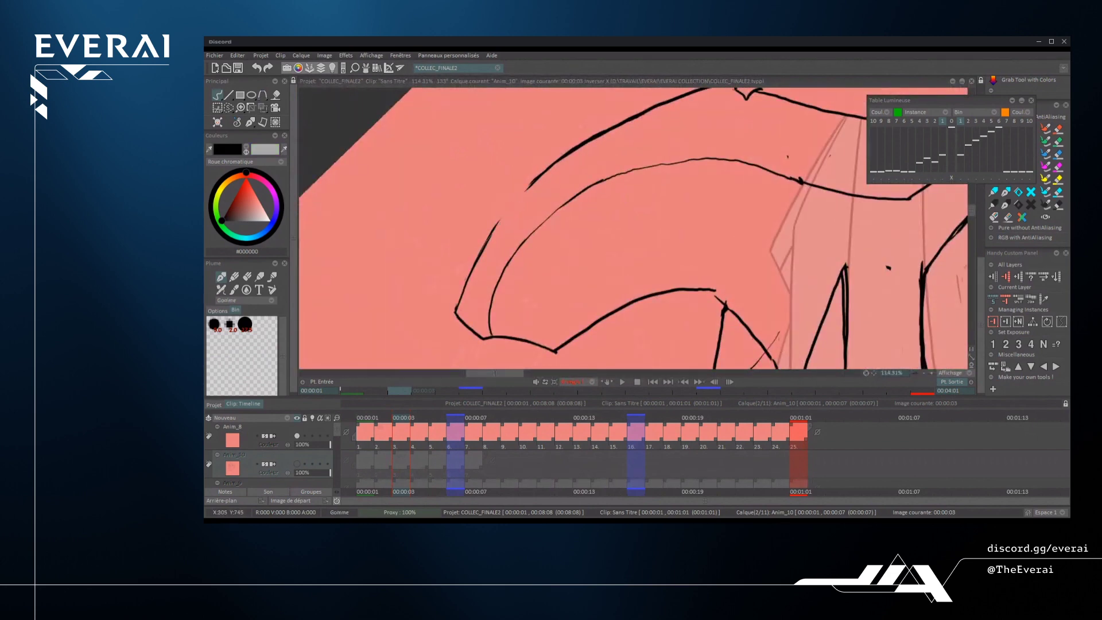
key("e")
left_click_drag(486, 246, 543, 167)
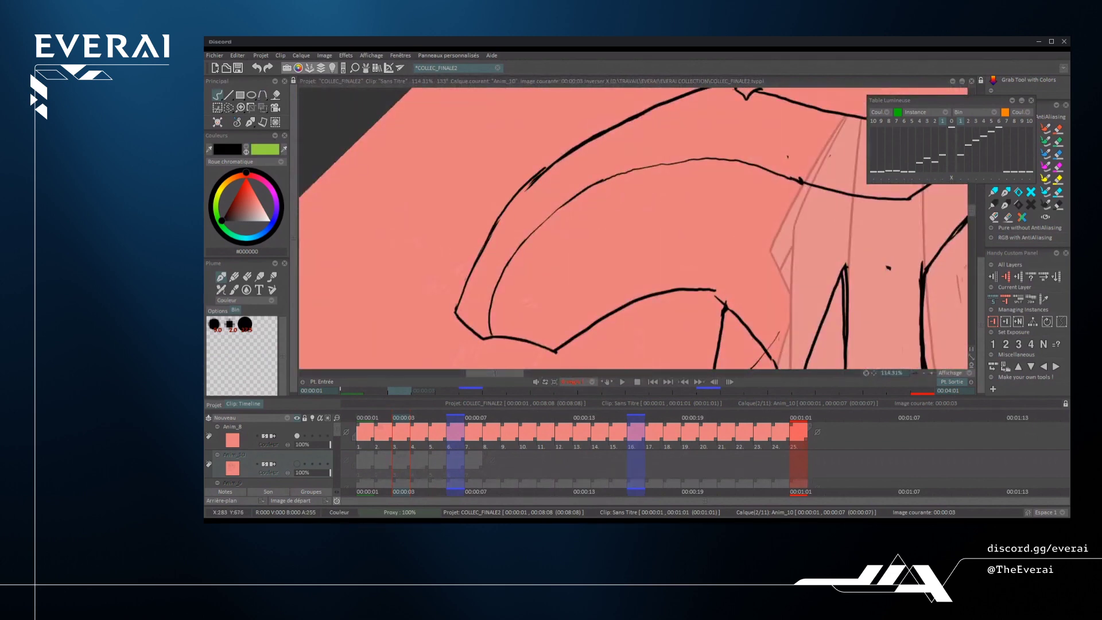
key("ctrl+z")
mouse_move(482, 252)
left_mouse_down()
mouse_move(550, 170)
mouse_move(533, 181)
left_mouse_up()
key("ctrl+z")
scroll(519, 209, "up", 2)
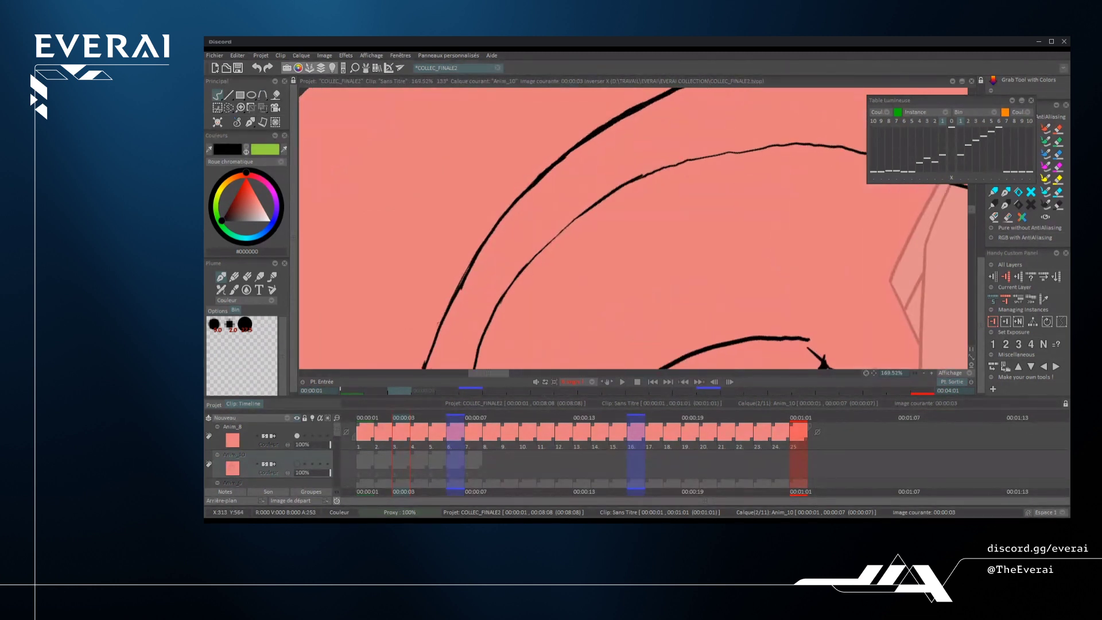
mouse_move(481, 252)
left_mouse_down()
mouse_move(554, 167)
mouse_move(711, 155)
left_mouse_up()
scroll(545, 190, "down", 4)
scroll(566, 178, "down", 2)
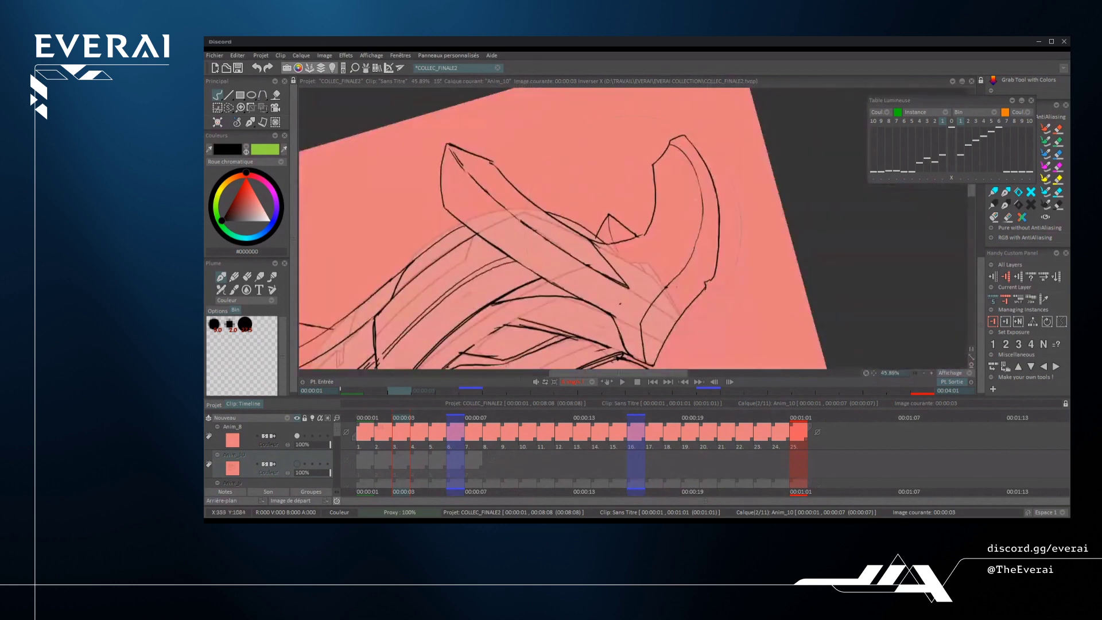
scroll(710, 178, "down", 3)
scroll(554, 230, "up", 3)
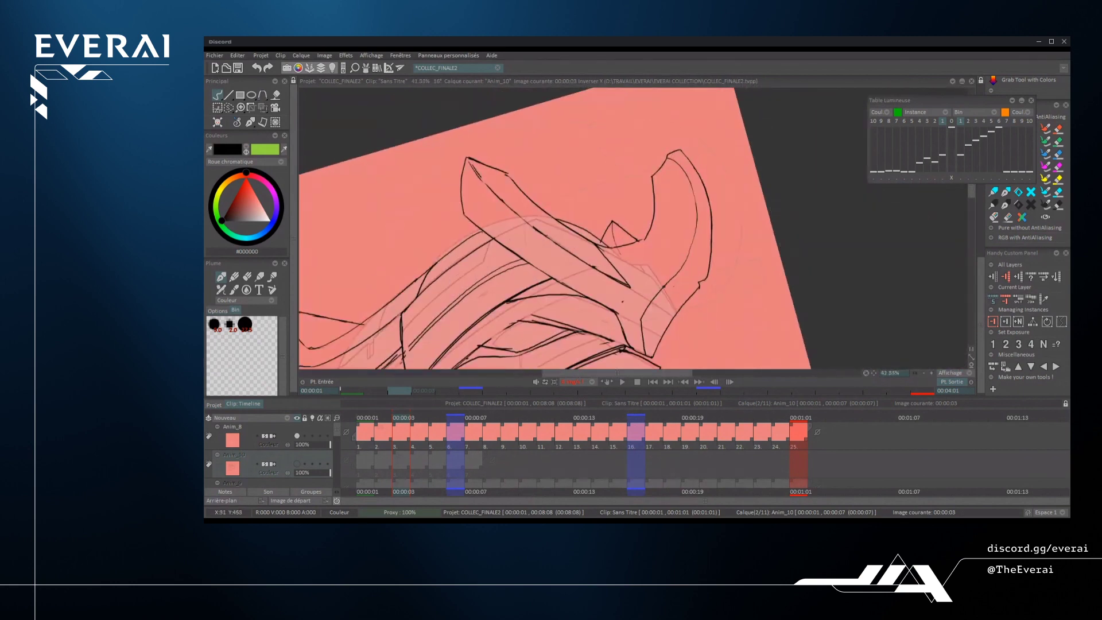
- Erase the stray overlapping line ends along the rear horn's lower edge near the small spike on frame 3
scroll(554, 230, "down", 2)
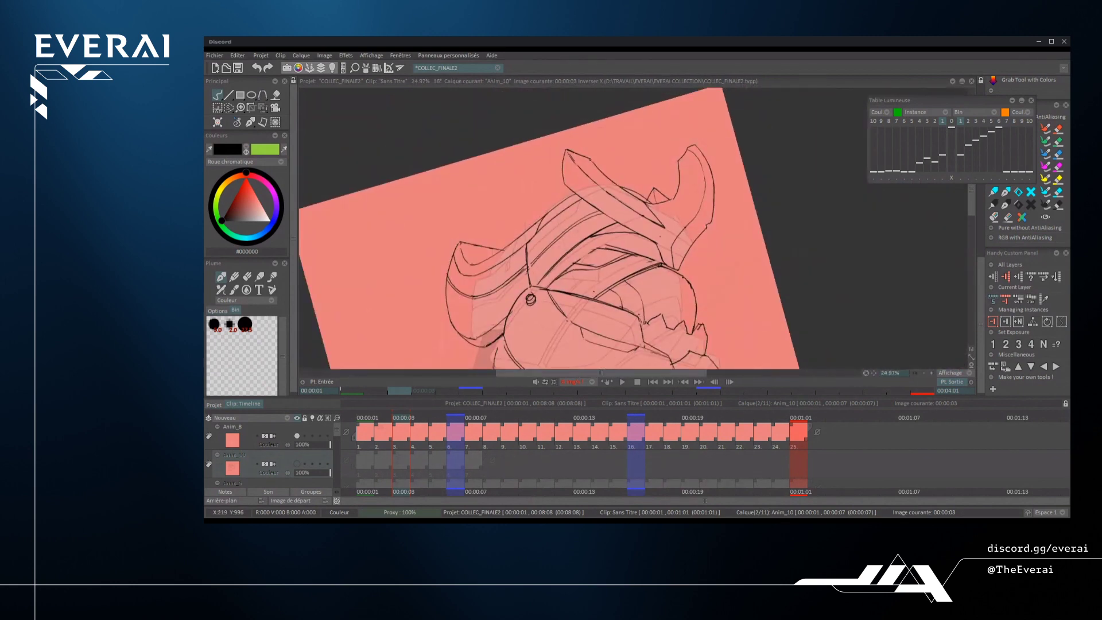
scroll(664, 198, "up", 5)
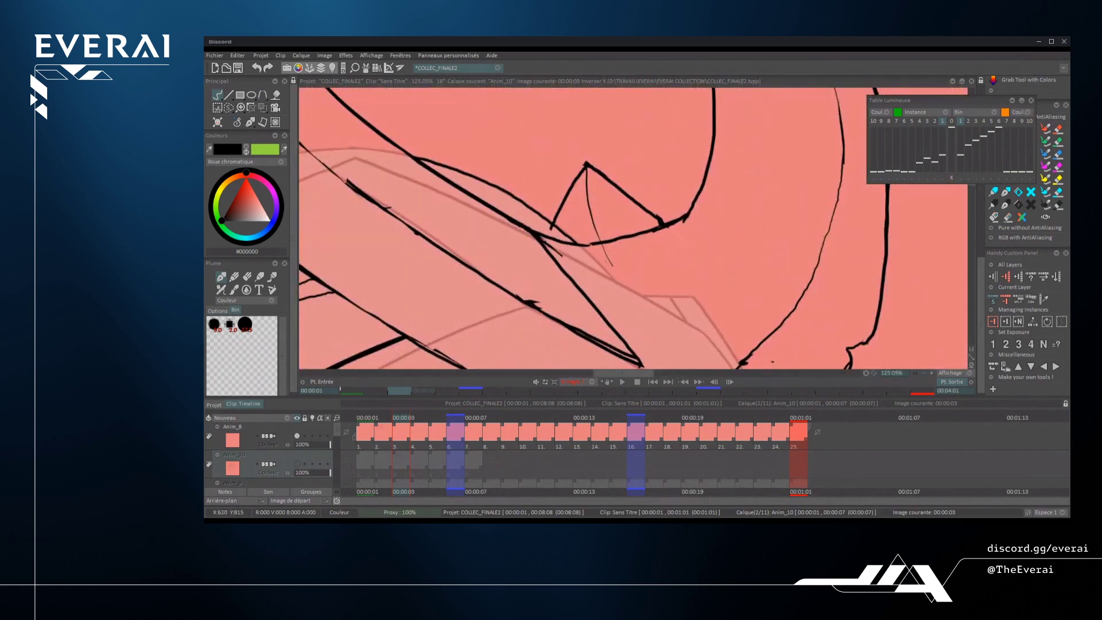
key("e")
scroll(631, 229, "down", 10)
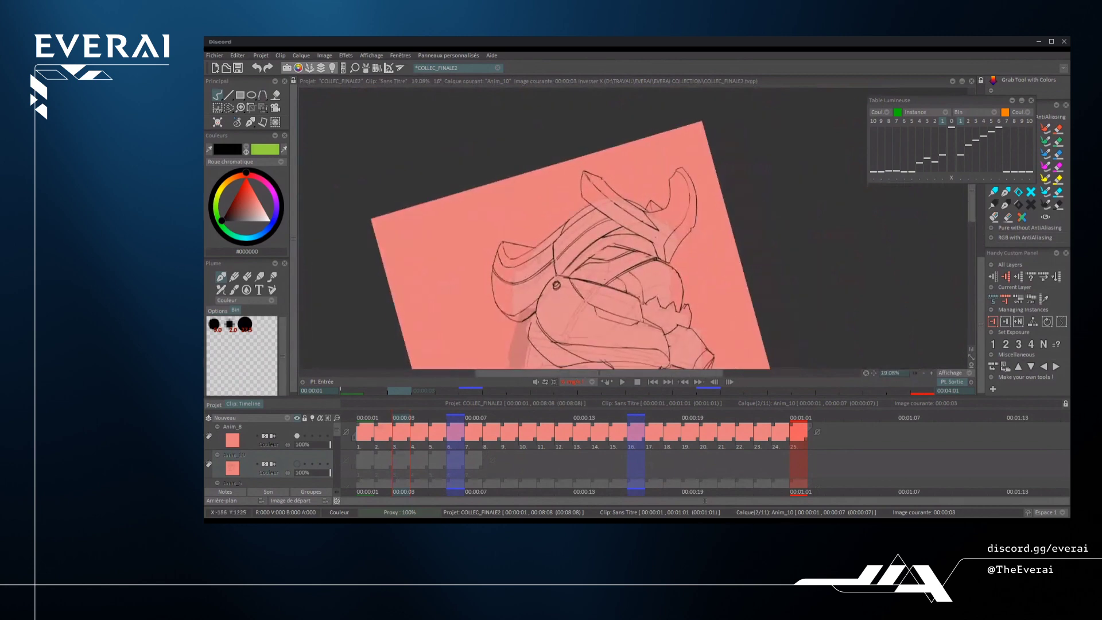
left_click_drag(742, 220, 733, 170)
scroll(732, 170, "down", 1)
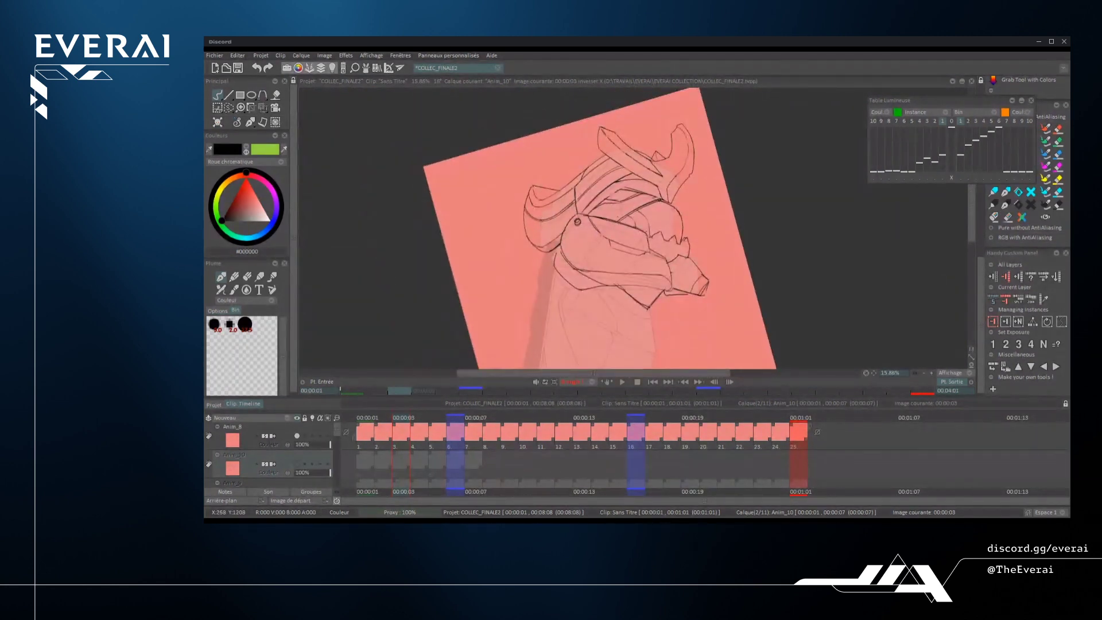
scroll(678, 152, "up", 6)
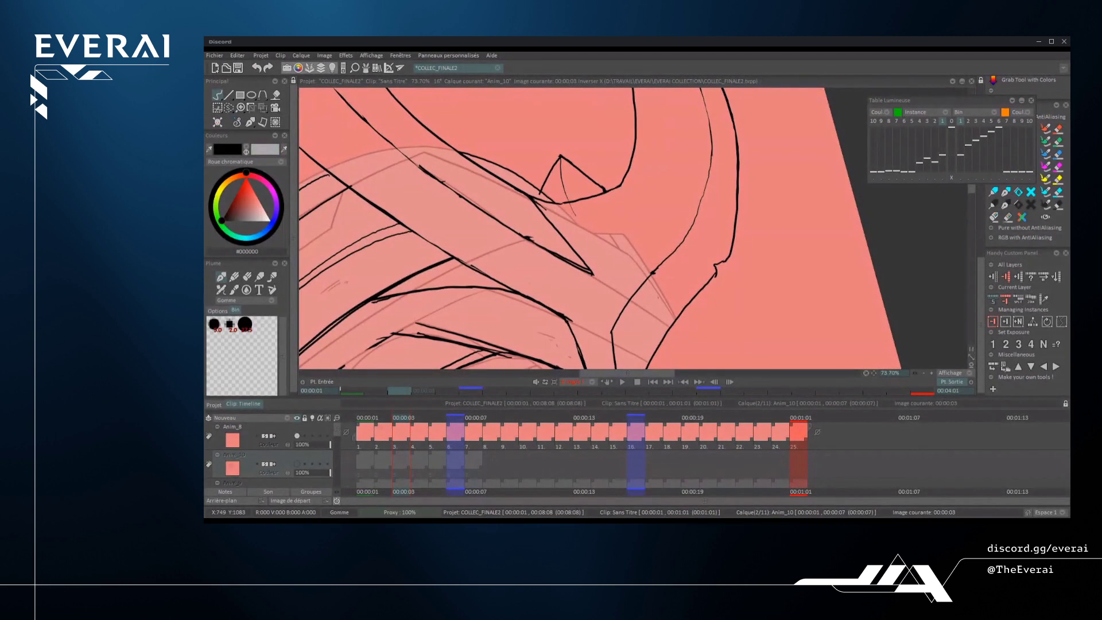
mouse_move(540, 270)
left_mouse_down()
mouse_move(629, 267)
mouse_move(622, 236)
left_mouse_up()
key("e")
left_click_drag(682, 272, 665, 266)
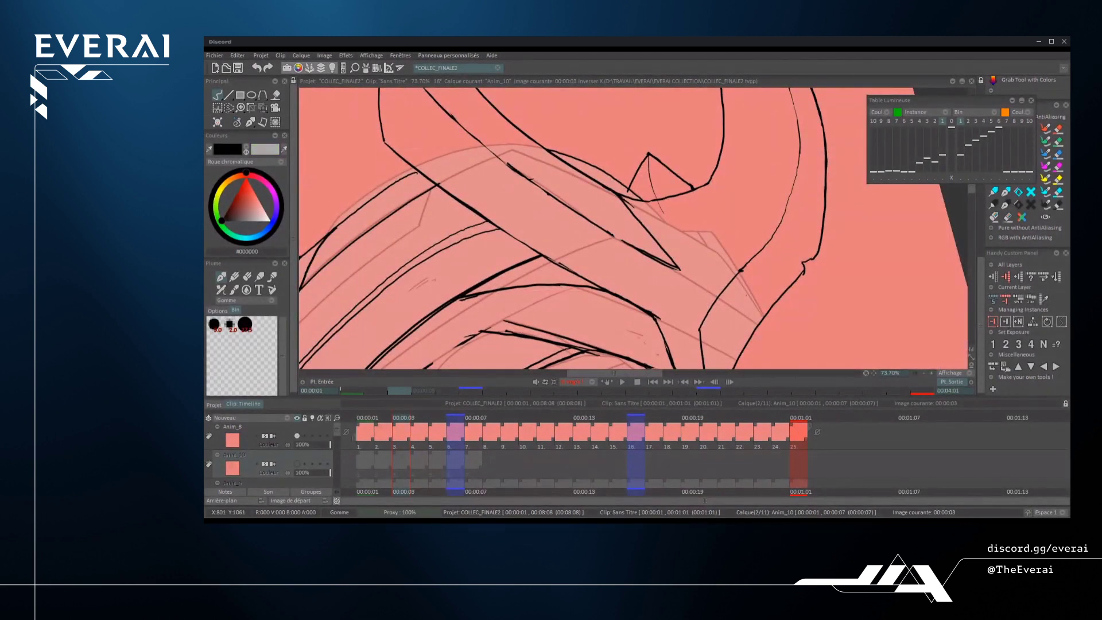
key("e")
scroll(631, 230, "down", 9)
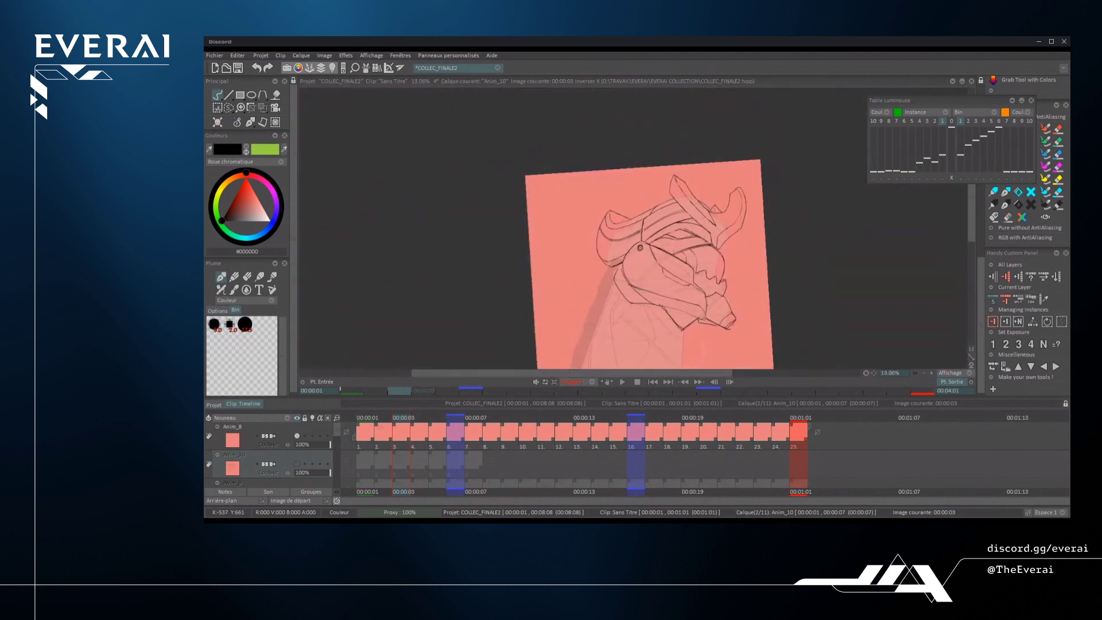
- Compare frame 3 with the previous frame and clean up the line work around the front horn with the eraser
key("Left")
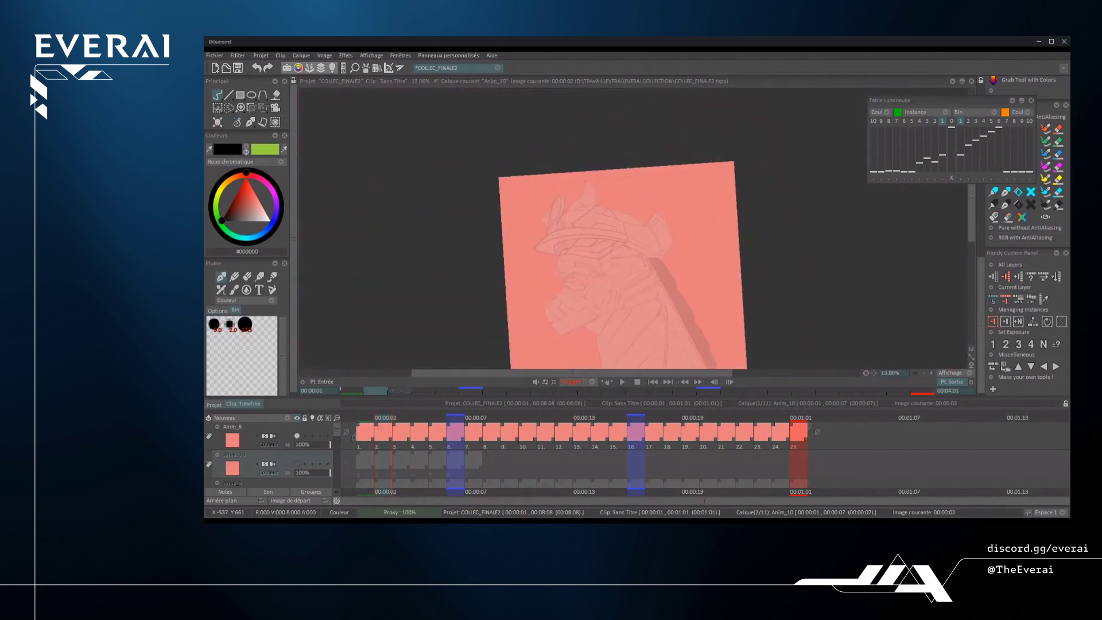
key("Right")
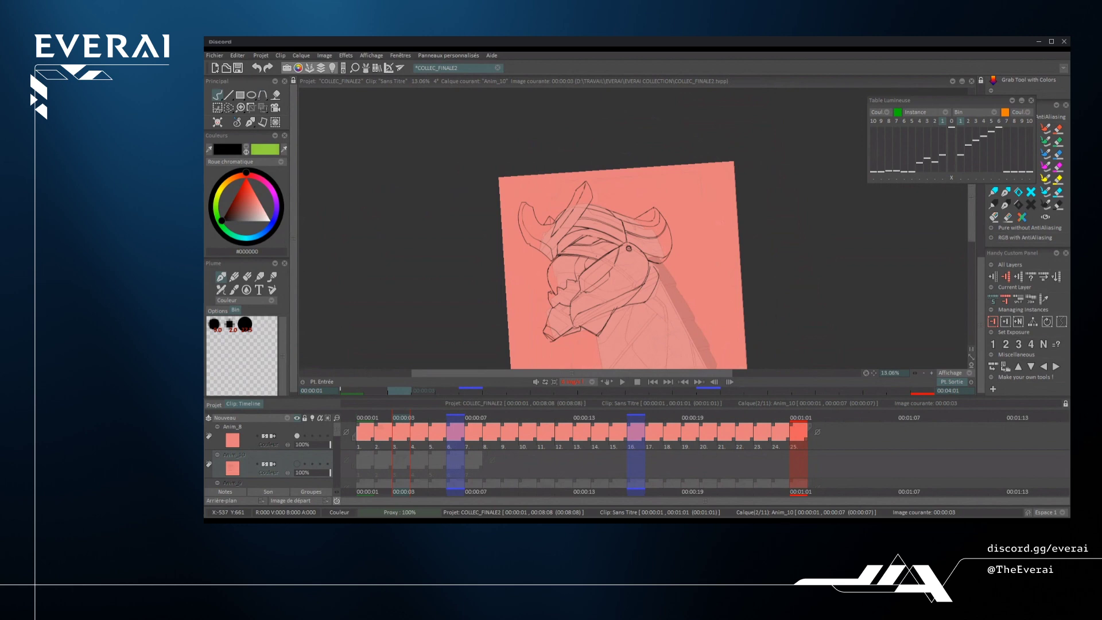
scroll(631, 230, "up", 5)
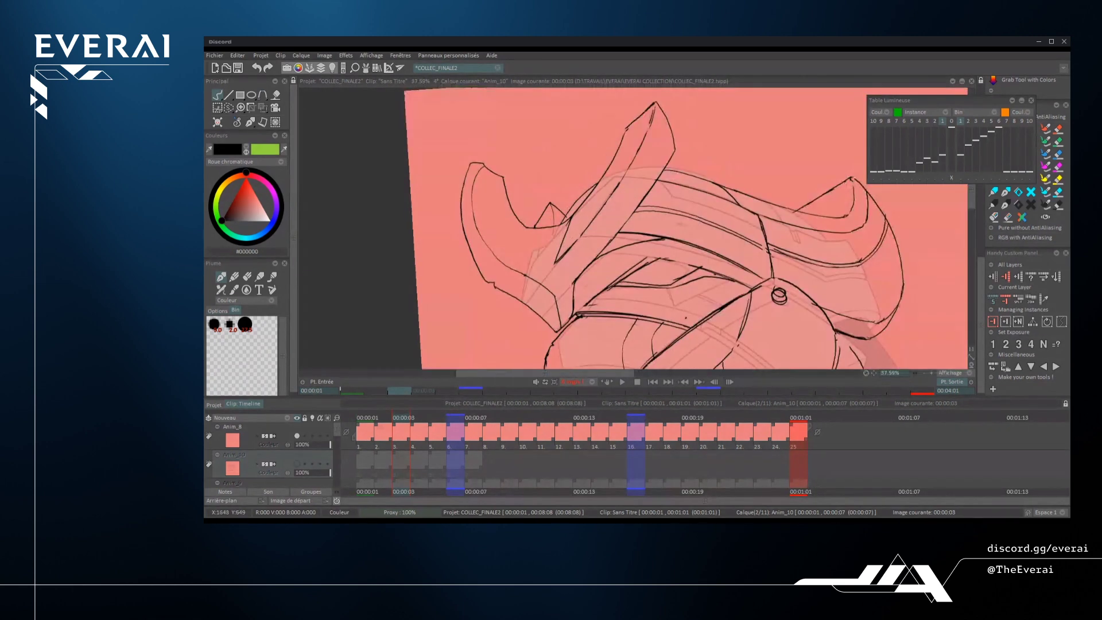
scroll(631, 230, "up", 3)
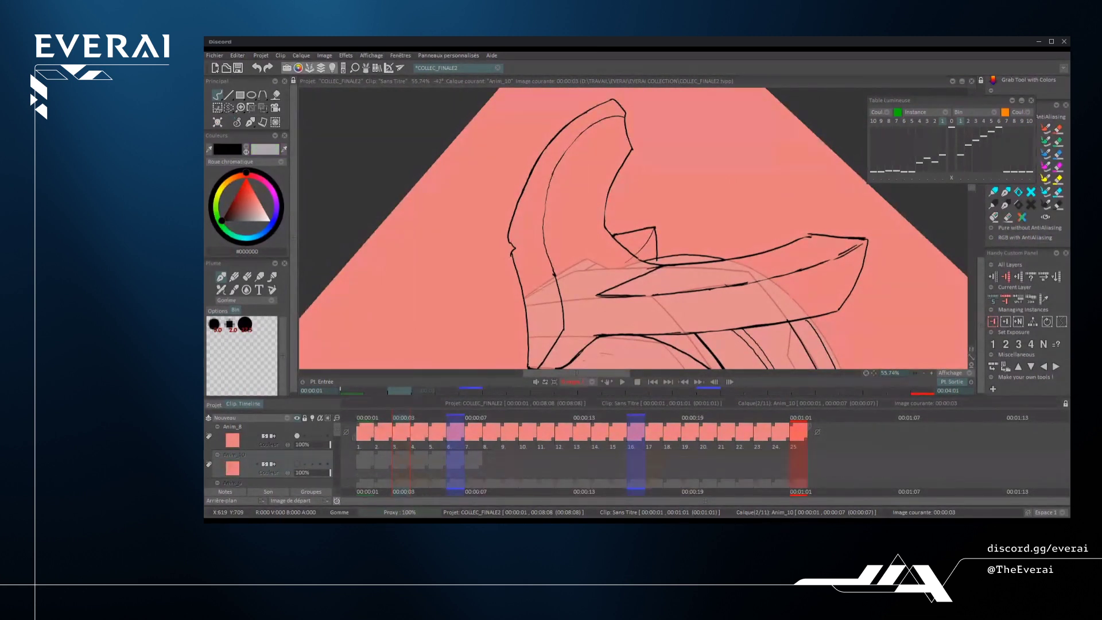
scroll(615, 188, "down", 8)
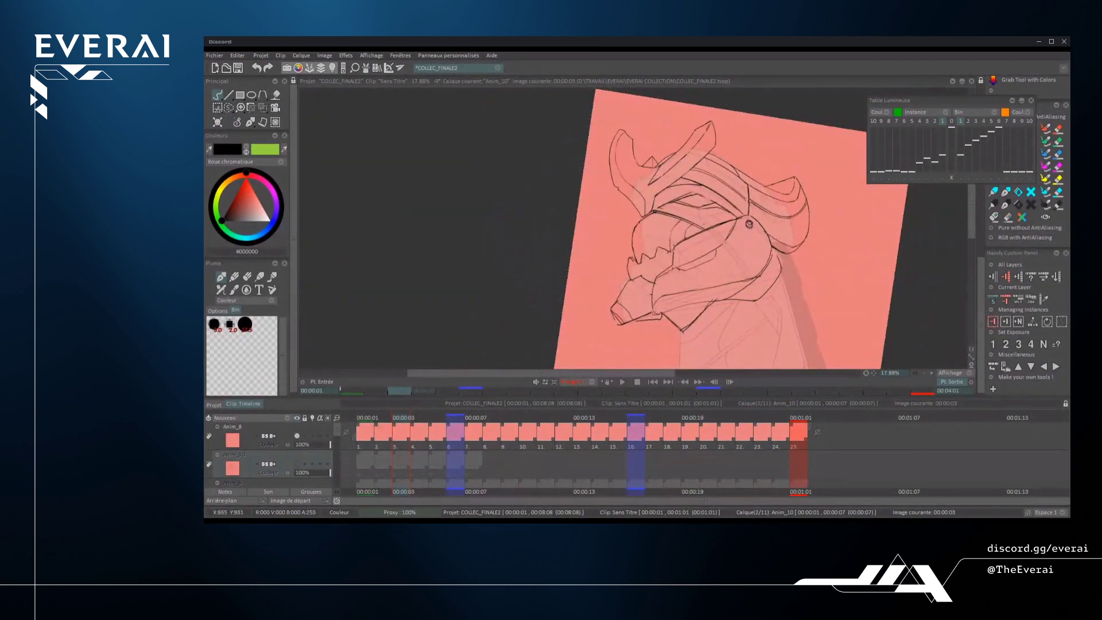
- Examine the creature head's line art on frame 3 up close and as a whole, in normal and mirrored orientation
scroll(653, 180, "up", 5)
scroll(648, 190, "up", 2)
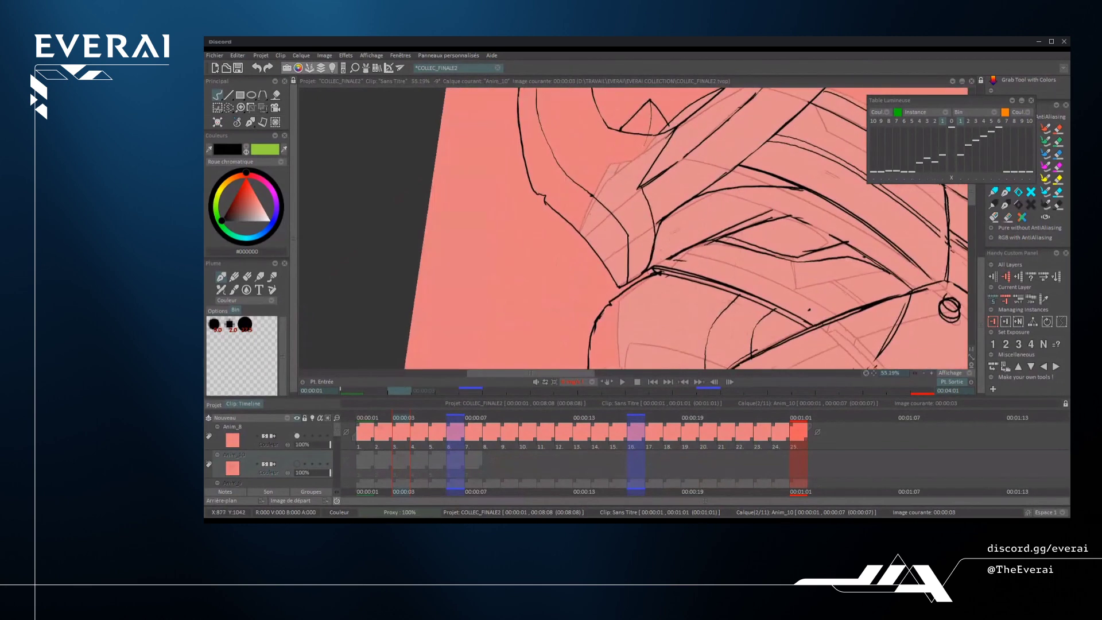
scroll(634, 228, "down", 8)
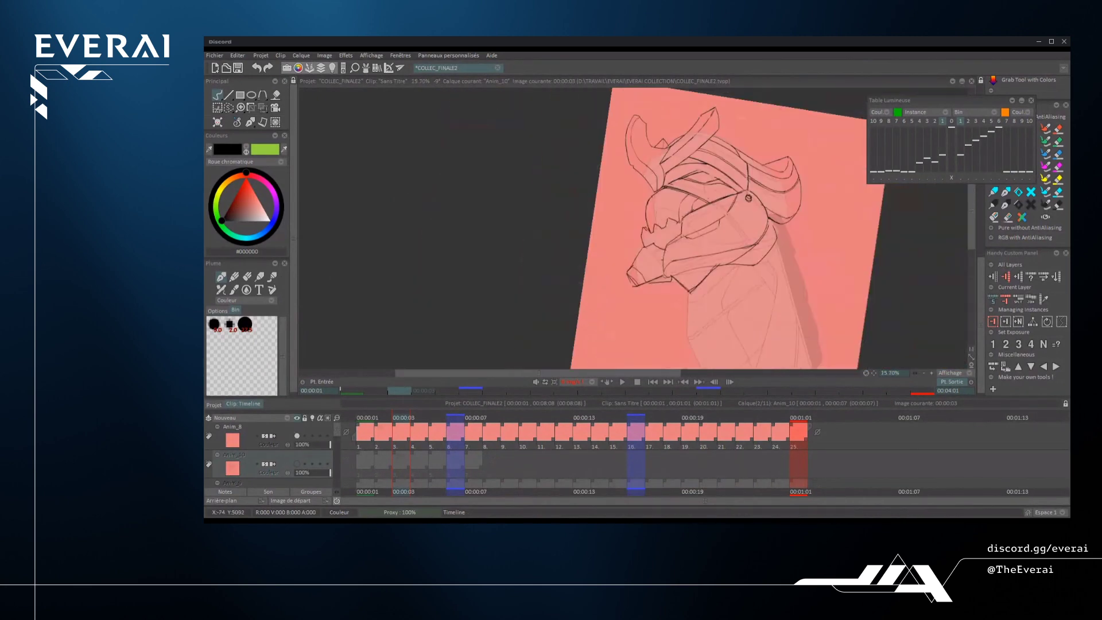
scroll(650, 157, "up", 7)
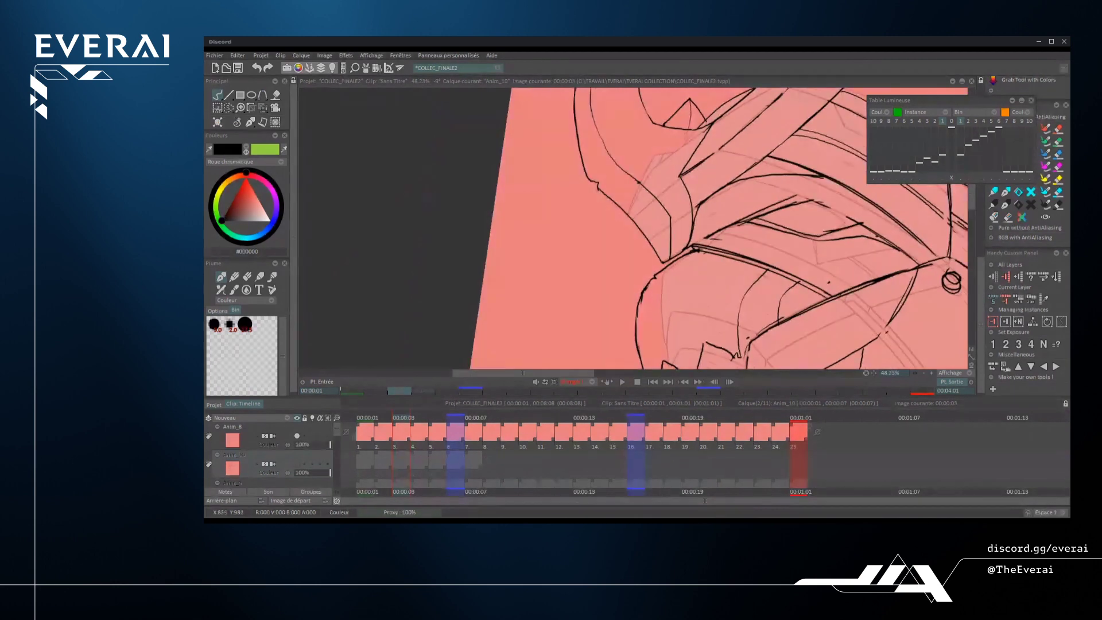
scroll(730, 232, "down", 8)
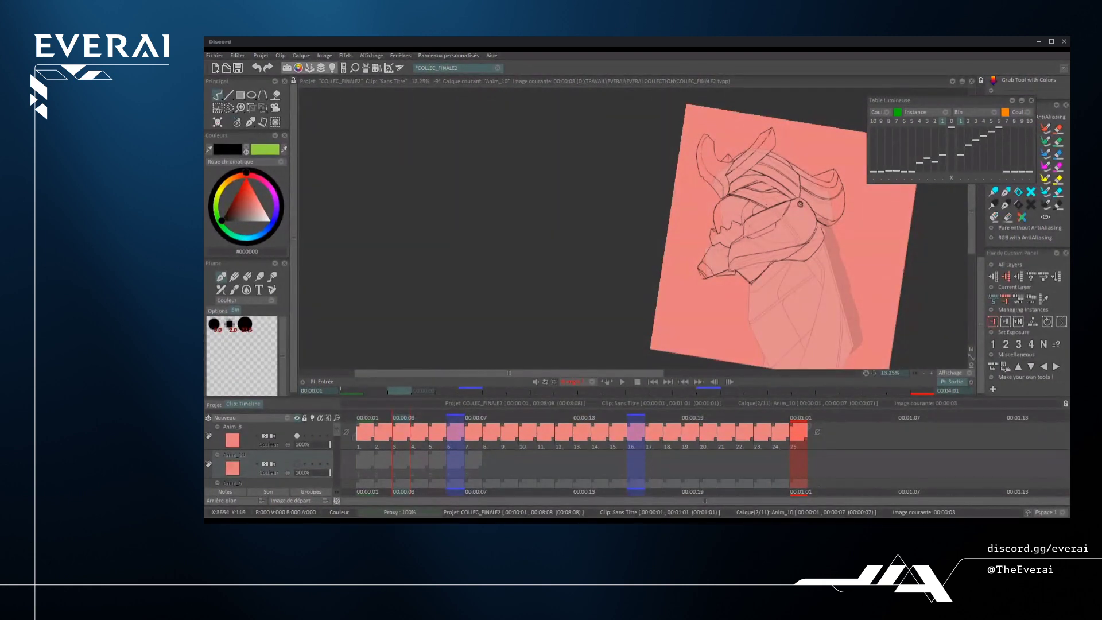
left_click_drag(866, 214, 817, 194)
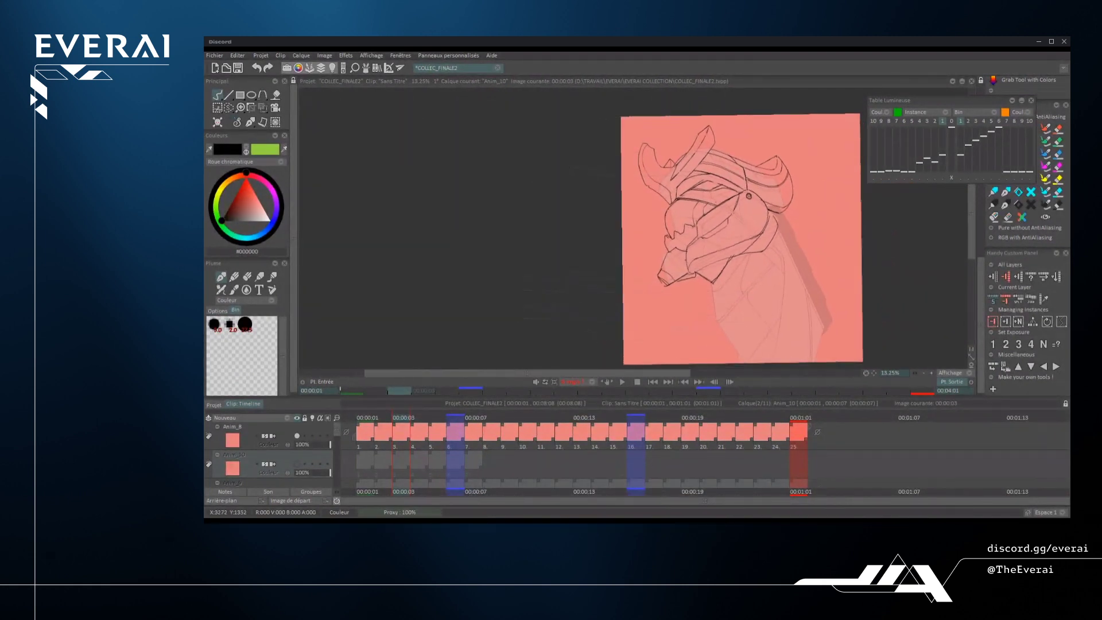
key("x")
left_click_drag(747, 241, 722, 338)
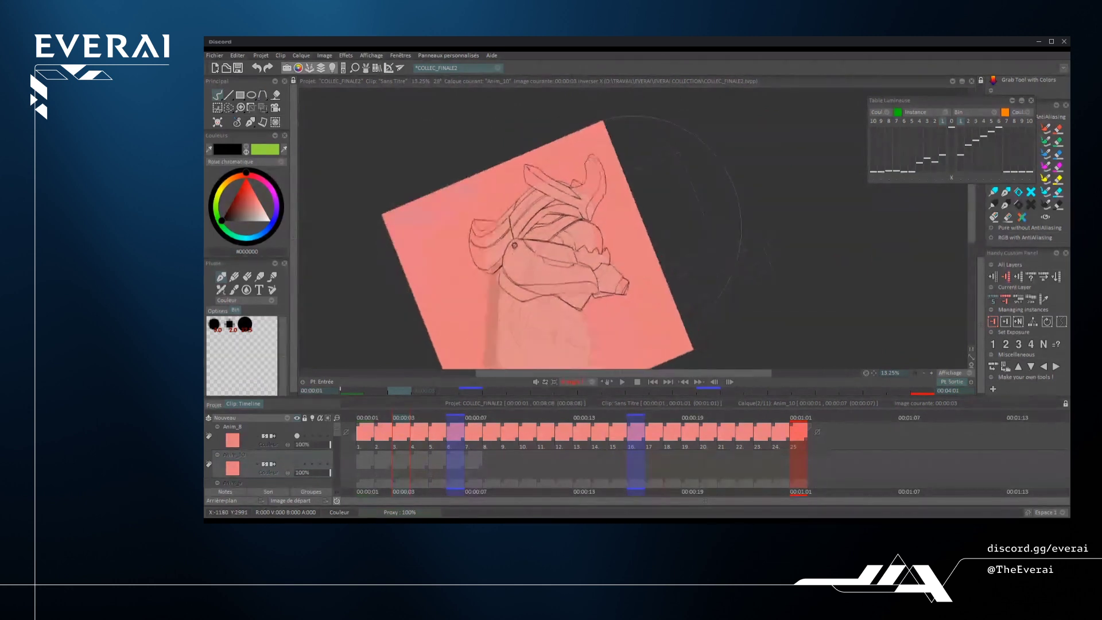
key("x")
left_click_drag(727, 253, 707, 291)
left_click_drag(679, 218, 675, 260)
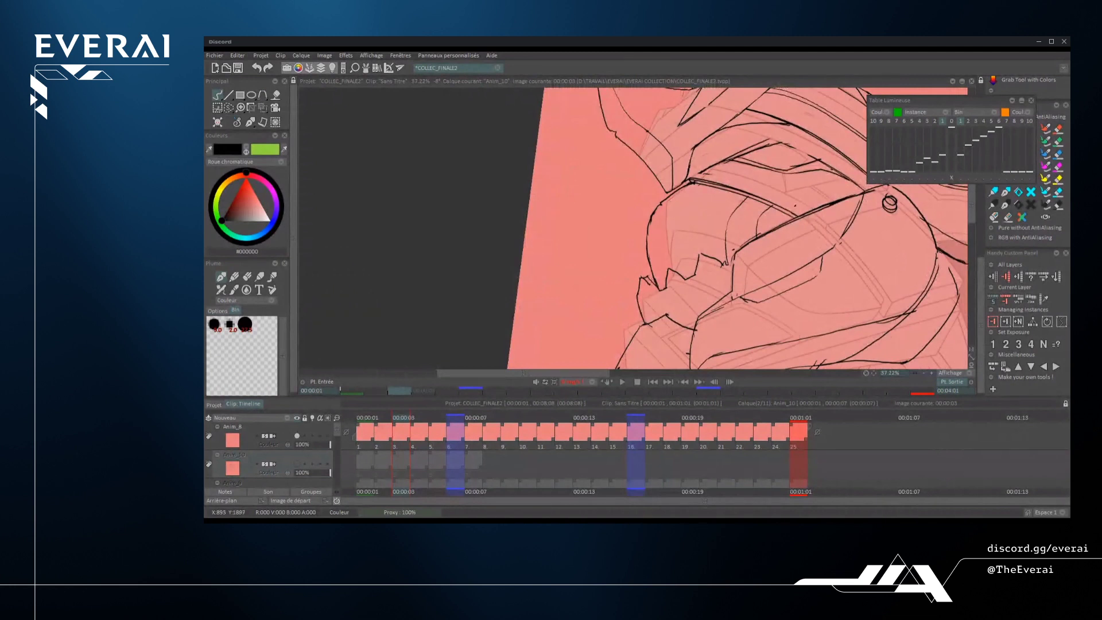
left_click_drag(683, 187, 651, 217)
mouse_move(674, 271)
left_mouse_down()
mouse_move(666, 237)
mouse_move(701, 182)
left_mouse_up()
scroll(741, 152, "down", 4)
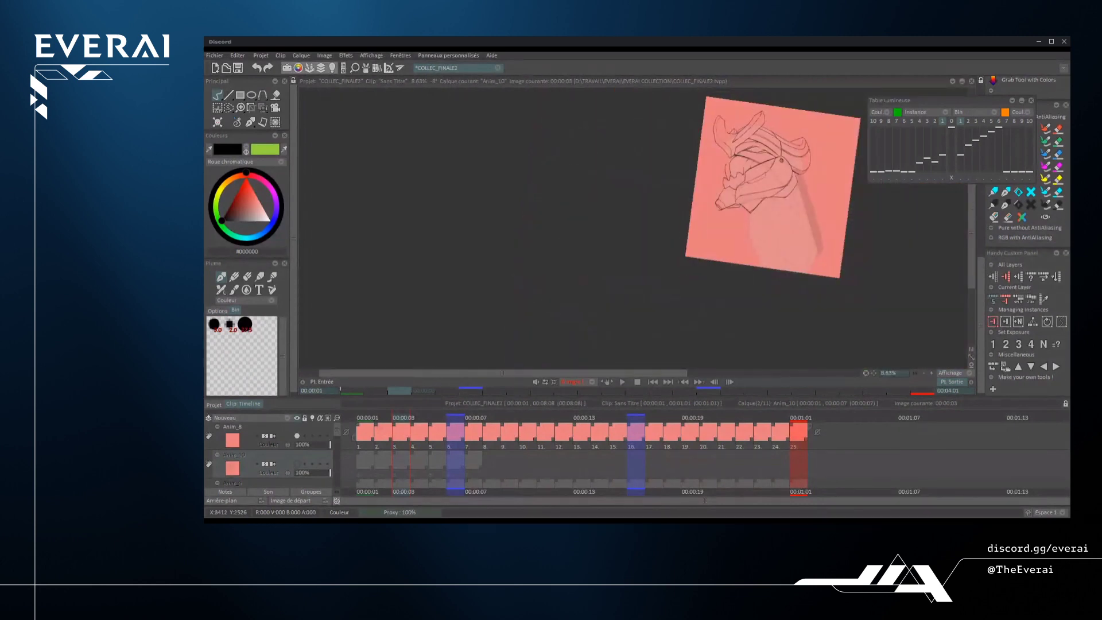
scroll(736, 169, "up", 4)
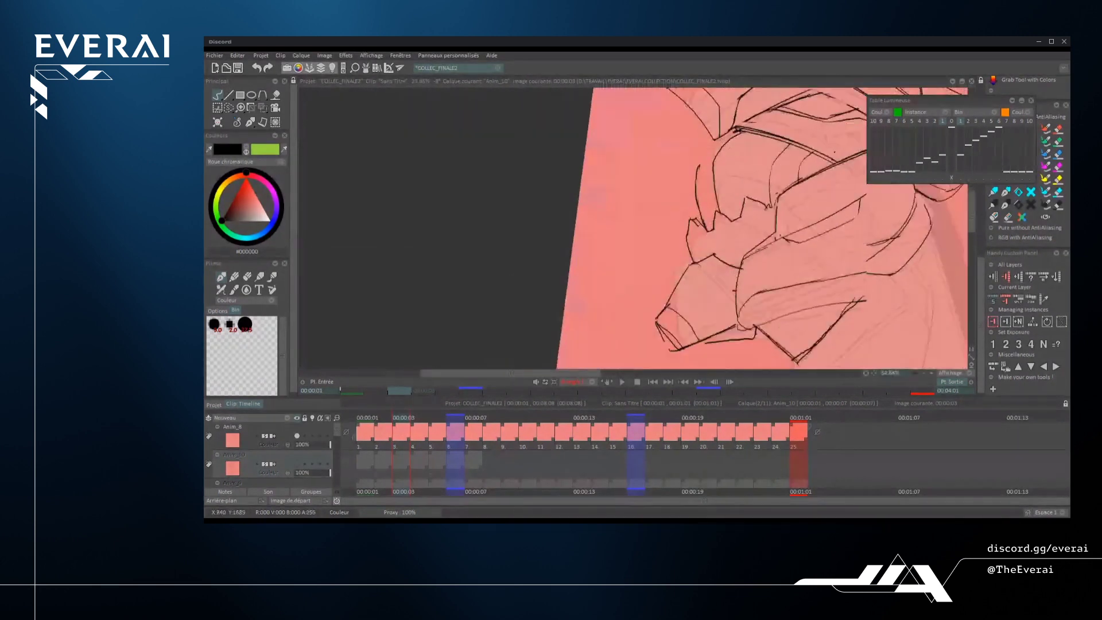
left_click_drag(696, 172, 705, 227)
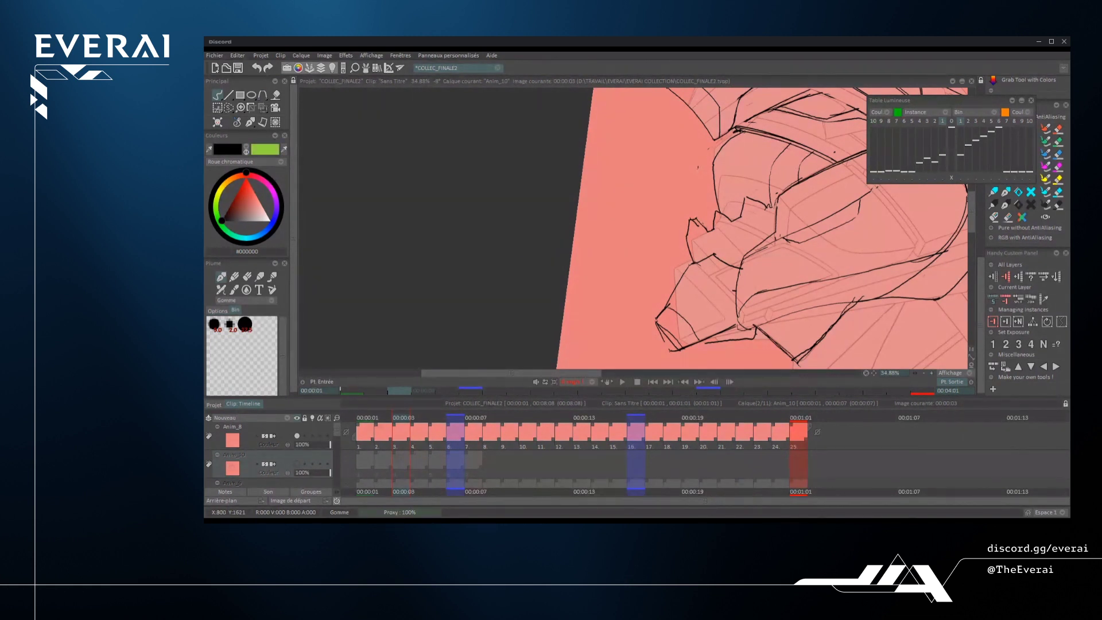
- Go over the front outline of the upper face above the fangs in mirrored view, and restore the normal orientation
scroll(740, 230, "down", 4)
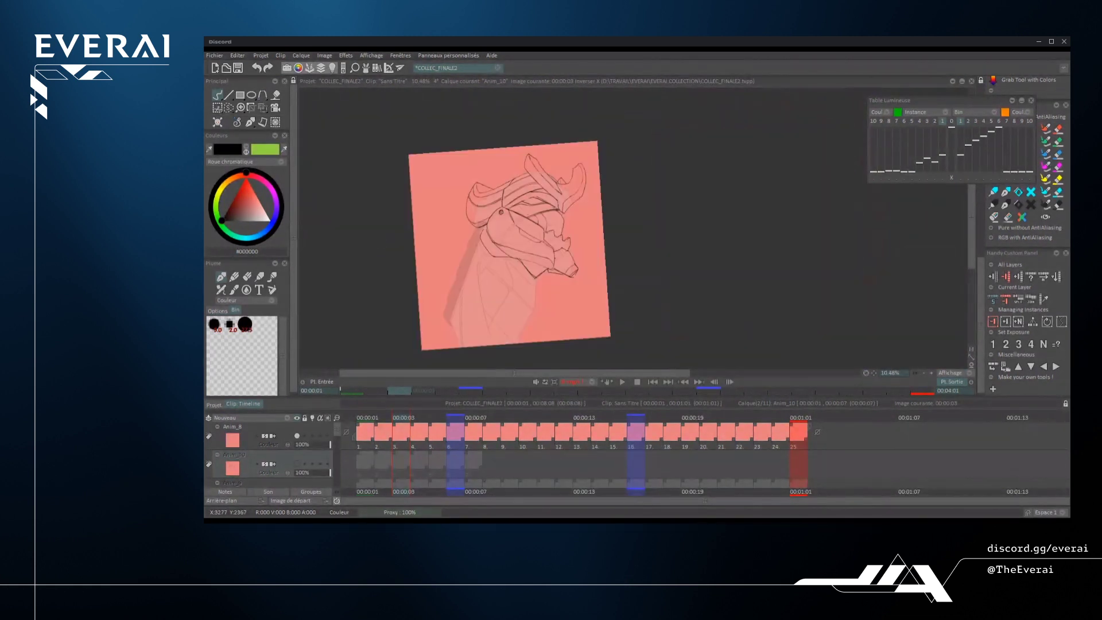
left_click_drag(646, 237, 729, 248)
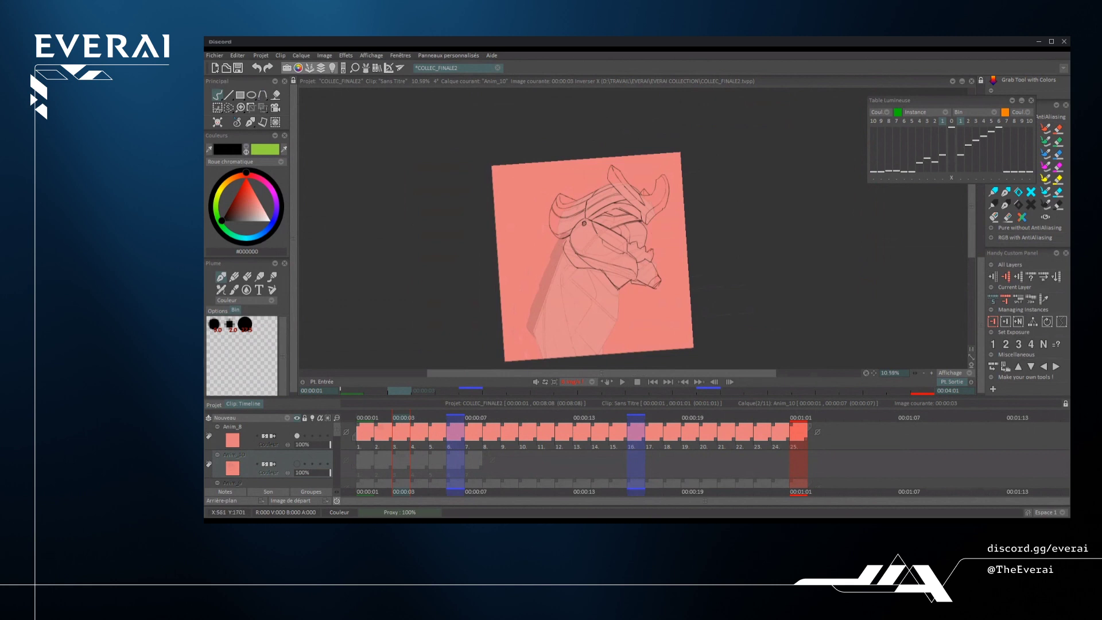
scroll(663, 241, "up", 1)
scroll(639, 234, "up", 2)
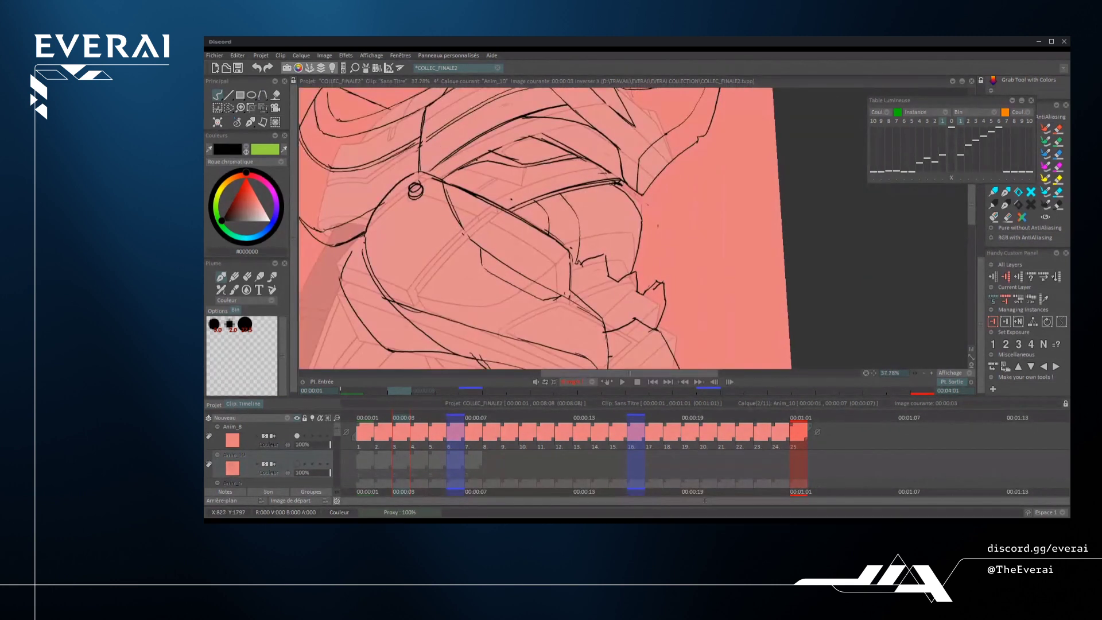
left_click_drag(648, 272, 632, 222)
scroll(666, 190, "down", 3)
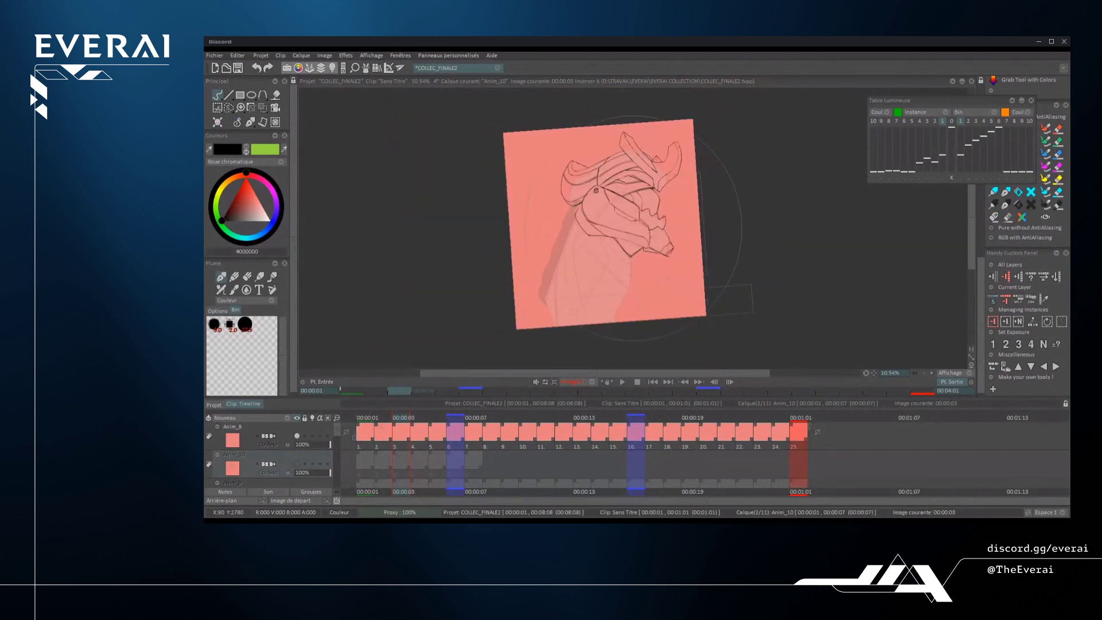
key("x")
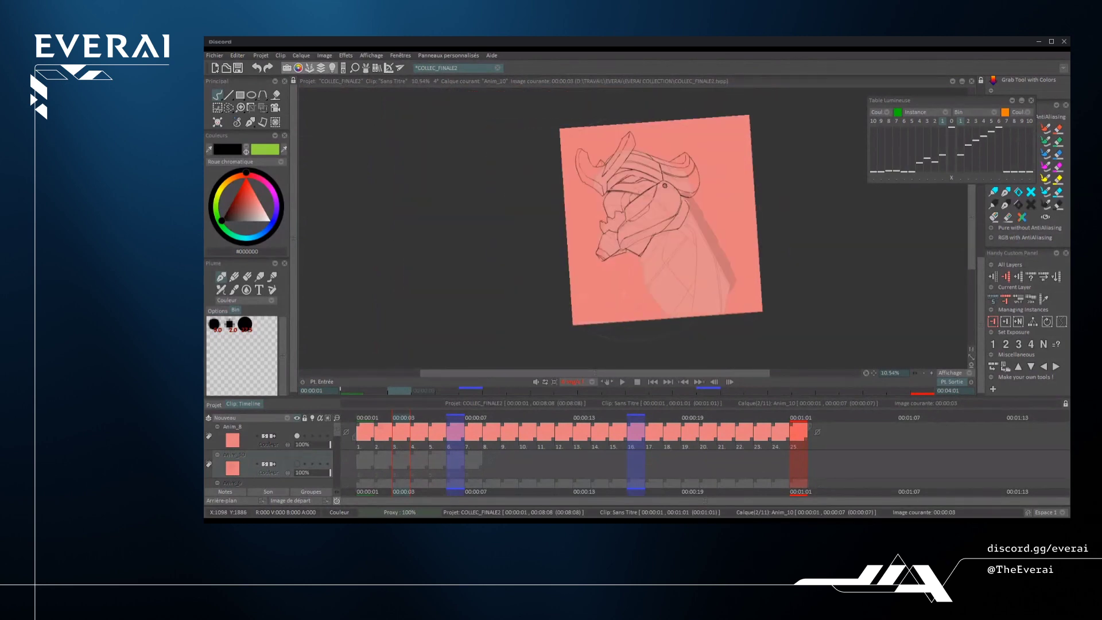
- Clean up the tip of the foremost lower fang by erasing its overlapping strokes
scroll(660, 230, "up", 5)
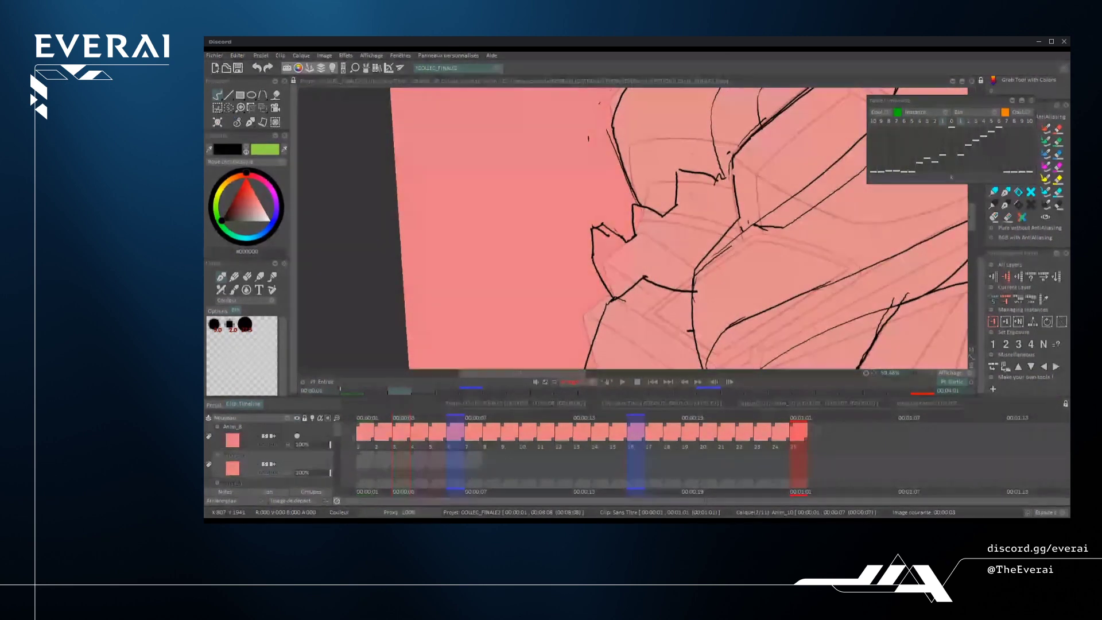
scroll(660, 229, "up", 3)
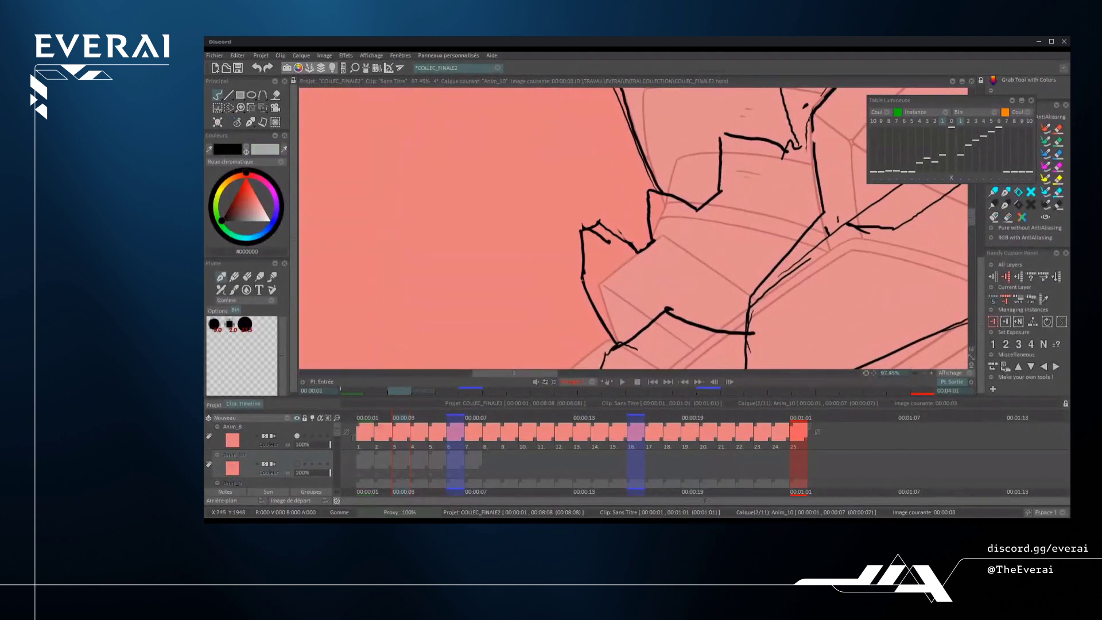
mouse_move(610, 244)
left_mouse_down()
mouse_move(591, 230)
mouse_move(613, 236)
left_mouse_up()
scroll(605, 246, "down", 4)
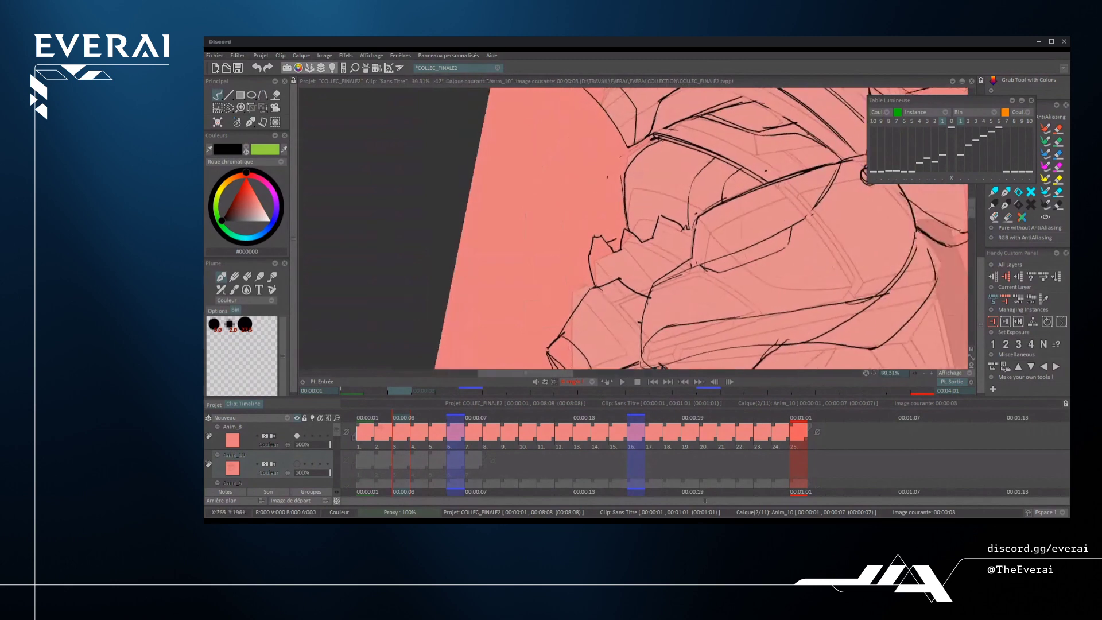
scroll(620, 241, "up", 5)
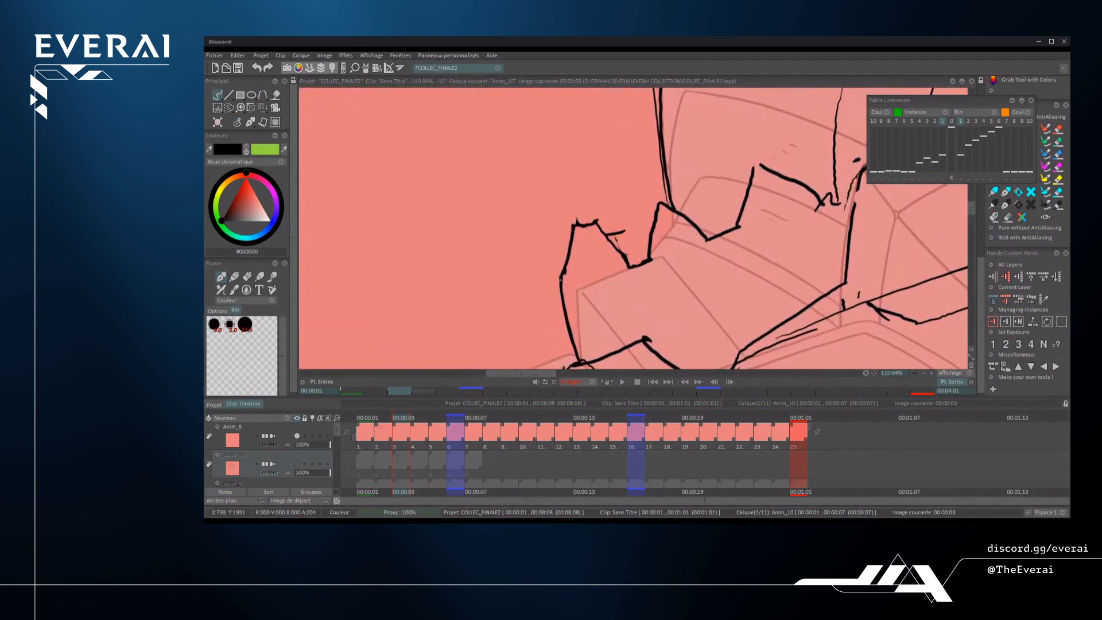
scroll(631, 238, "down", 7)
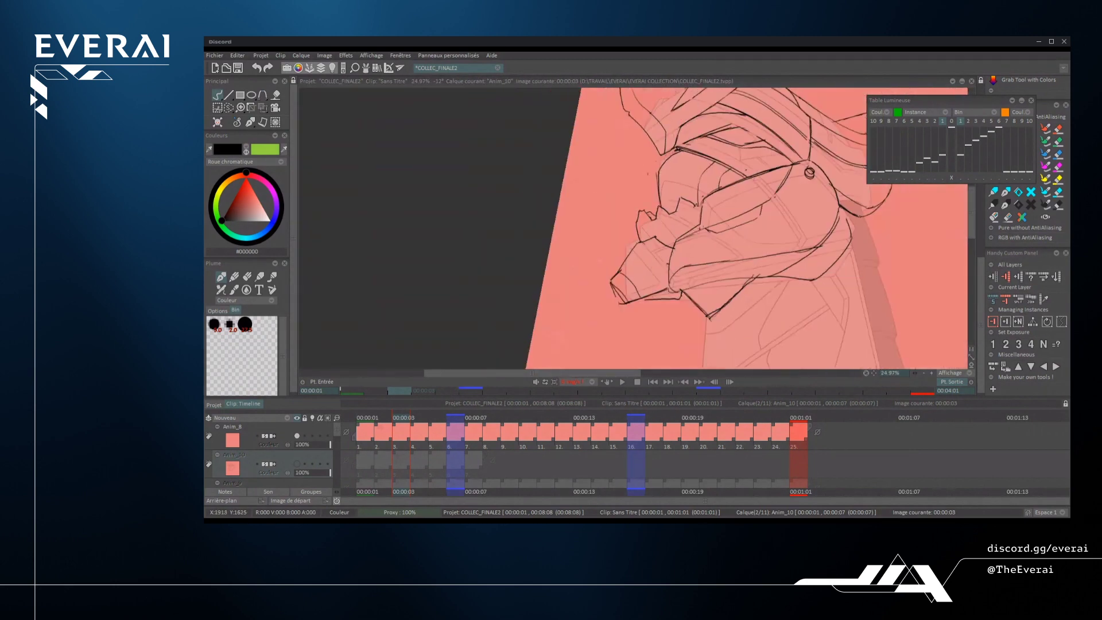
scroll(632, 238, "down", 5)
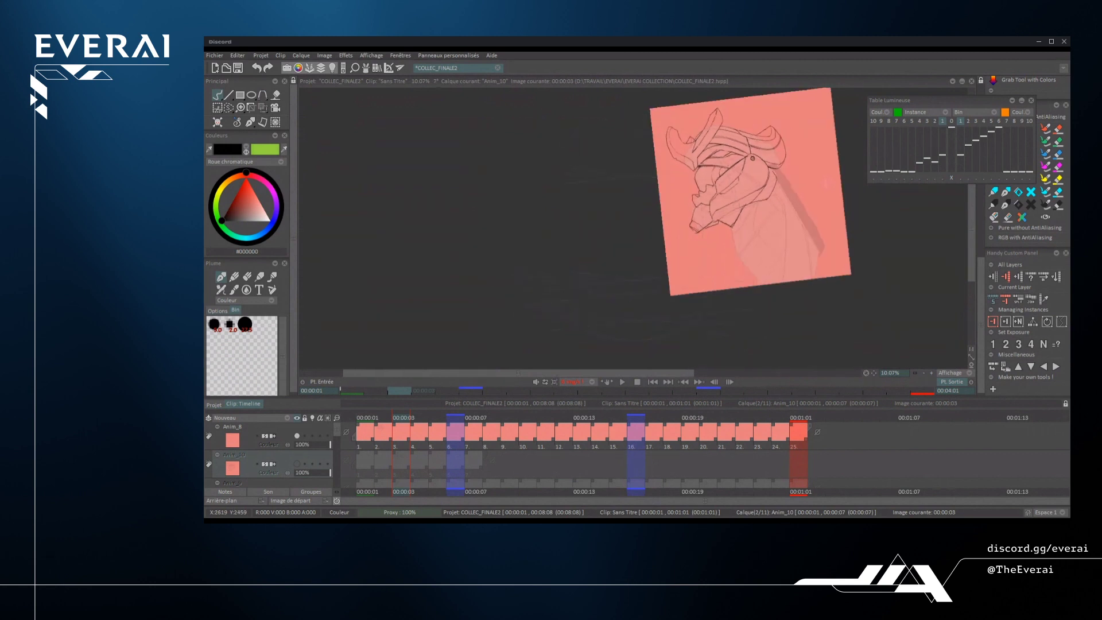
scroll(632, 238, "up", 3)
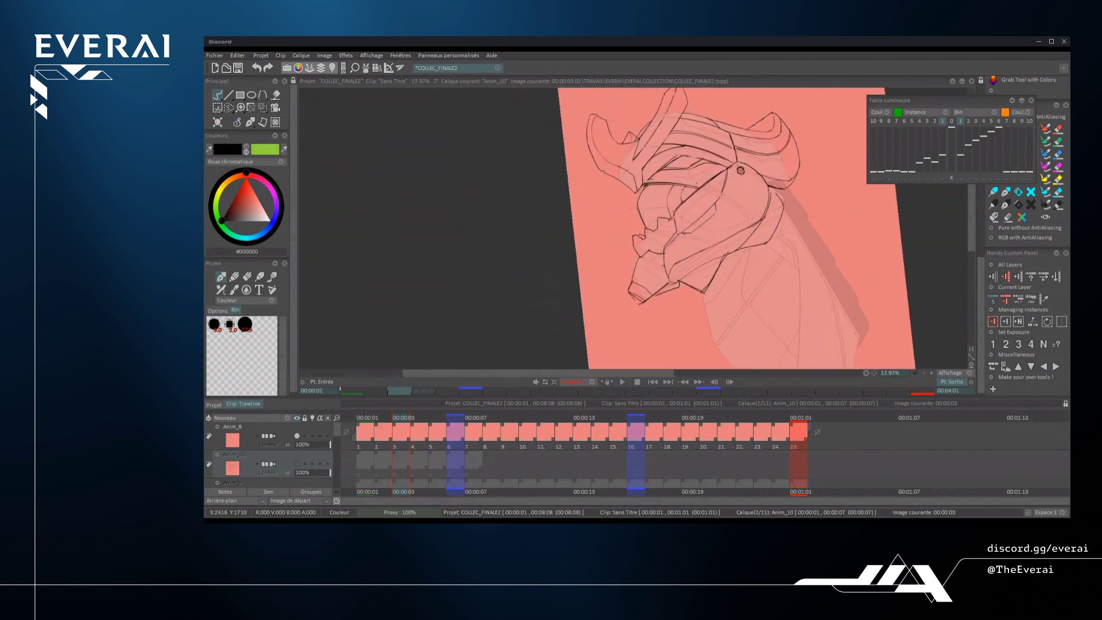
left_click_drag(767, 198, 831, 193)
left_click_drag(831, 193, 767, 215)
scroll(717, 227, "down", 3)
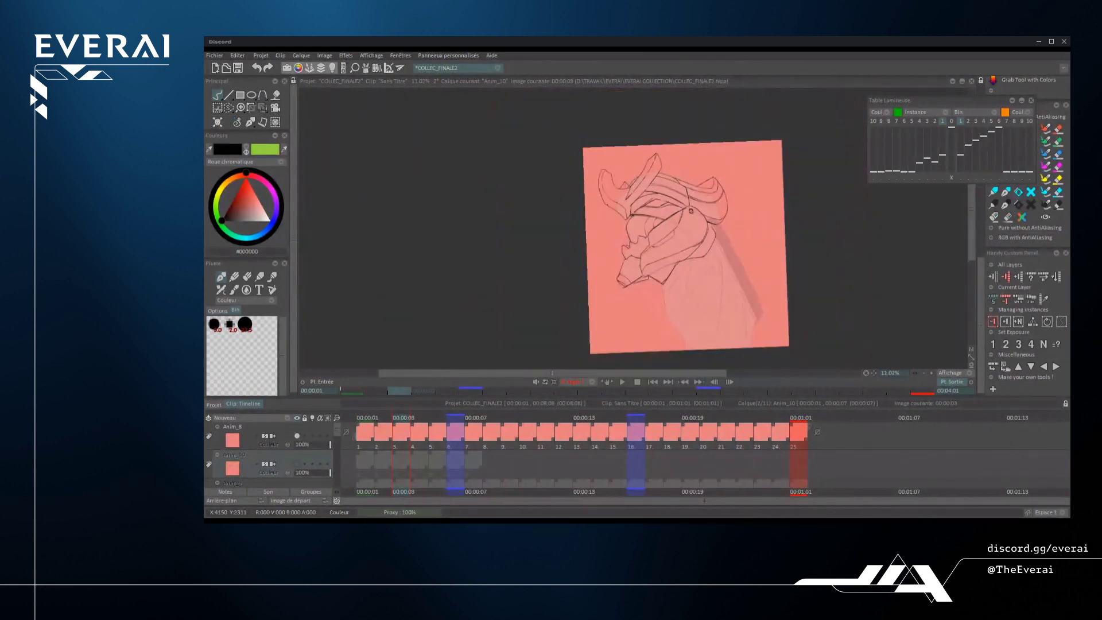
- Check the head's proportions and line work on frame 3, flipping the canvas and viewing the drawing at different zoom levels
key("x")
key("x")
scroll(660, 216, "up", 5)
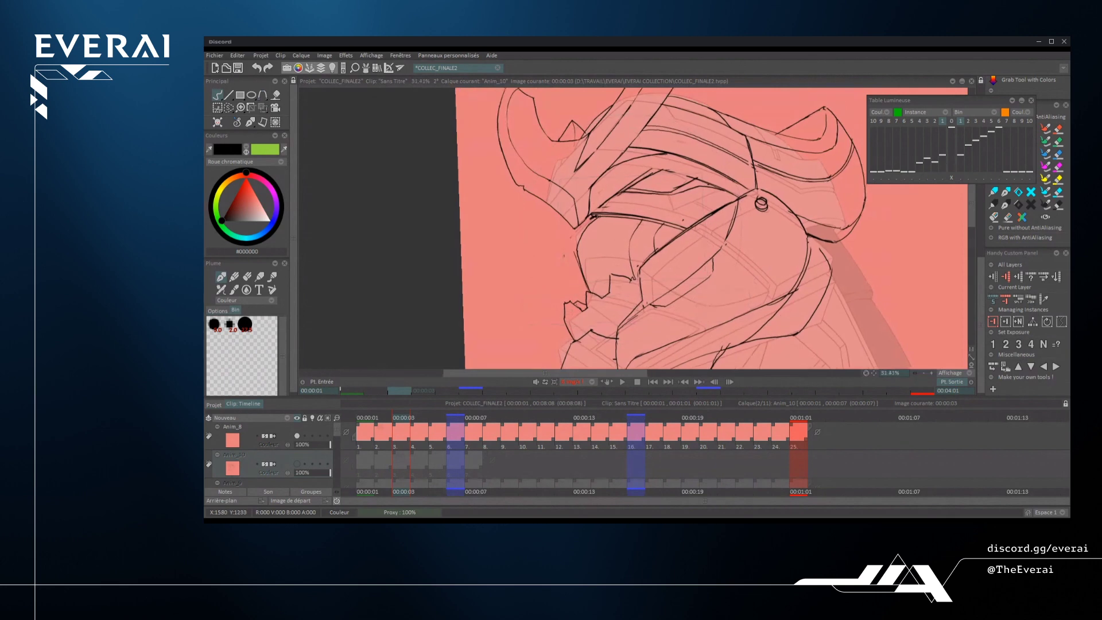
scroll(660, 215, "down", 5)
scroll(663, 224, "up", 3)
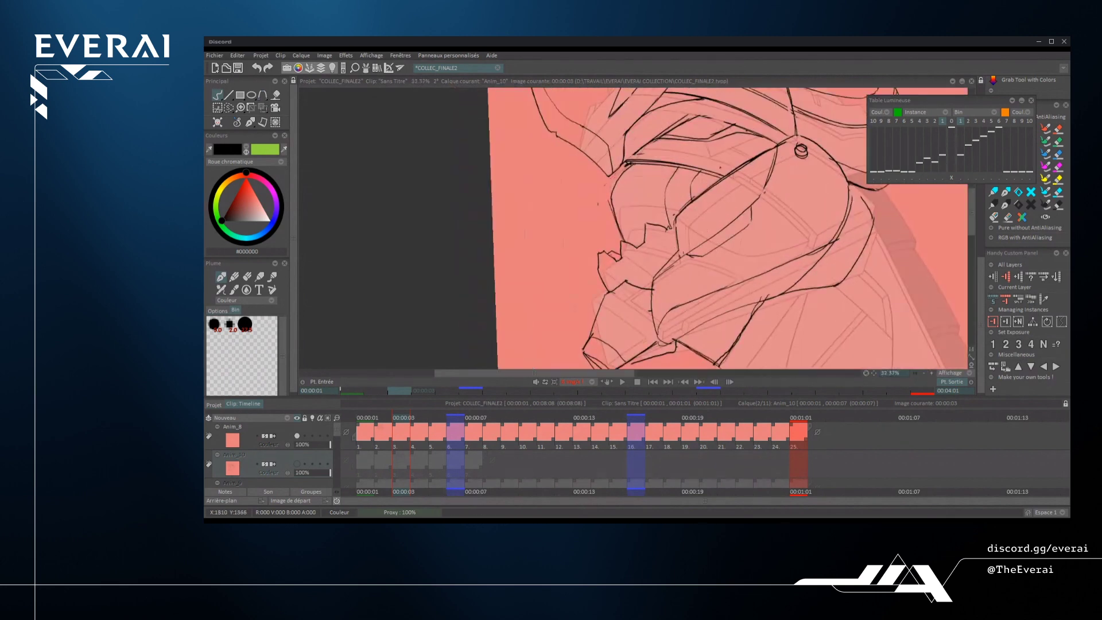
scroll(746, 173, "down", 3)
scroll(746, 195, "up", 3)
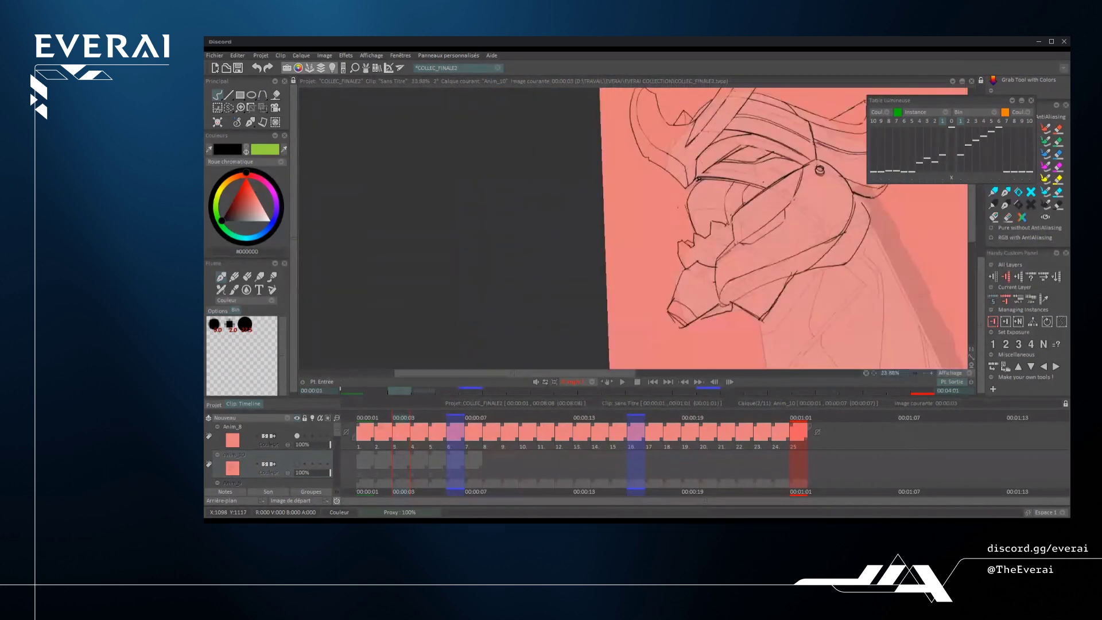
scroll(631, 229, "up", 2)
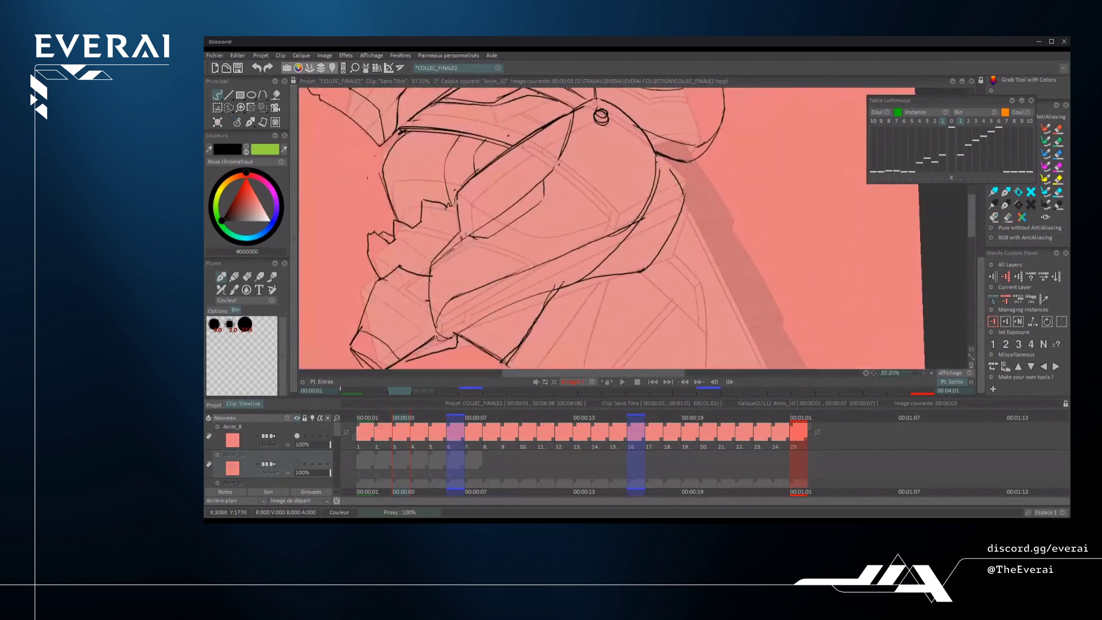
- Doodle a slanted ground line with a tiny creature's head on it in the empty area behind the creature's neck
mouse_move(849, 199)
left_mouse_down()
mouse_move(849, 252)
mouse_move(787, 267)
left_mouse_up()
left_click_drag(667, 247, 681, 257)
left_click_drag(804, 222, 822, 214)
scroll(745, 219, "up", 2)
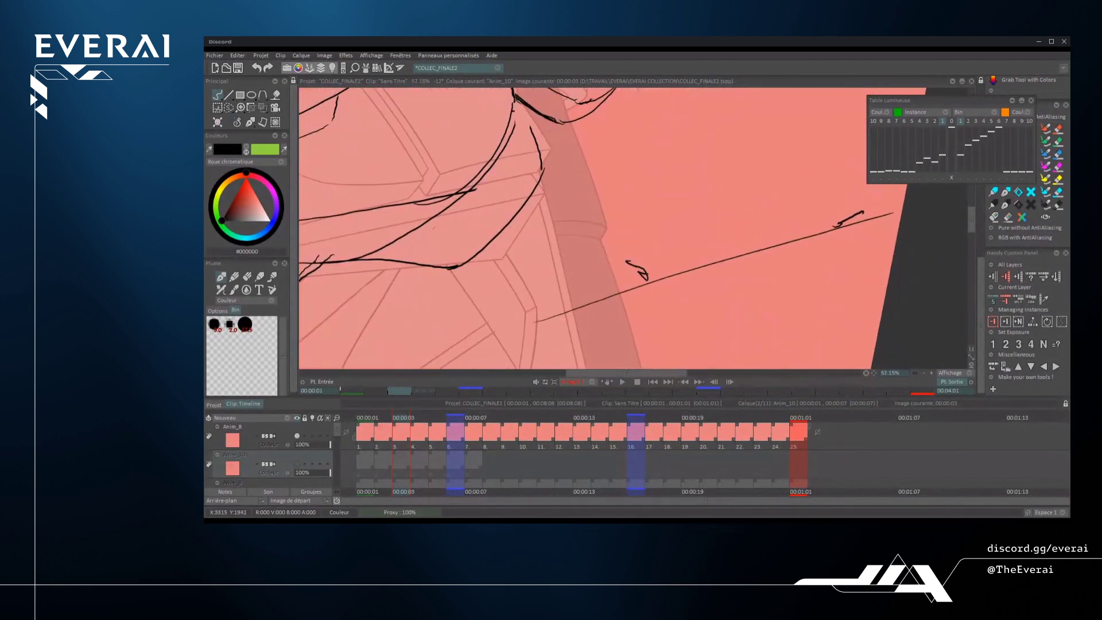
left_click_drag(715, 204, 712, 247)
mouse_move(716, 193)
left_mouse_down()
mouse_move(718, 205)
mouse_move(739, 196)
mouse_move(718, 201)
mouse_move(772, 215)
mouse_move(710, 236)
left_mouse_up()
key("ctrl+z")
key("ctrl+z")
mouse_move(717, 265)
left_mouse_down()
mouse_move(740, 237)
mouse_move(774, 240)
left_mouse_up()
left_click_drag(742, 201, 764, 214)
scroll(764, 207, "down", 1)
scroll(734, 230, "down", 1)
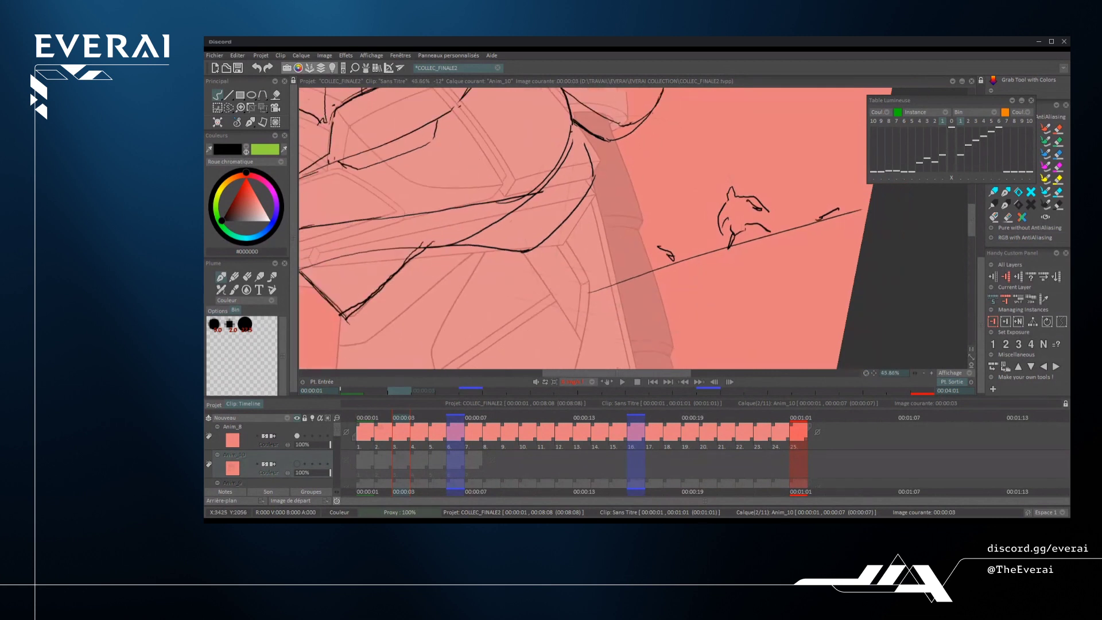
- Doodle a tilted rectangular frame holding two round eyes with pupils and small marks beneath, above the tiny creature doodle
scroll(631, 229, "up", 3)
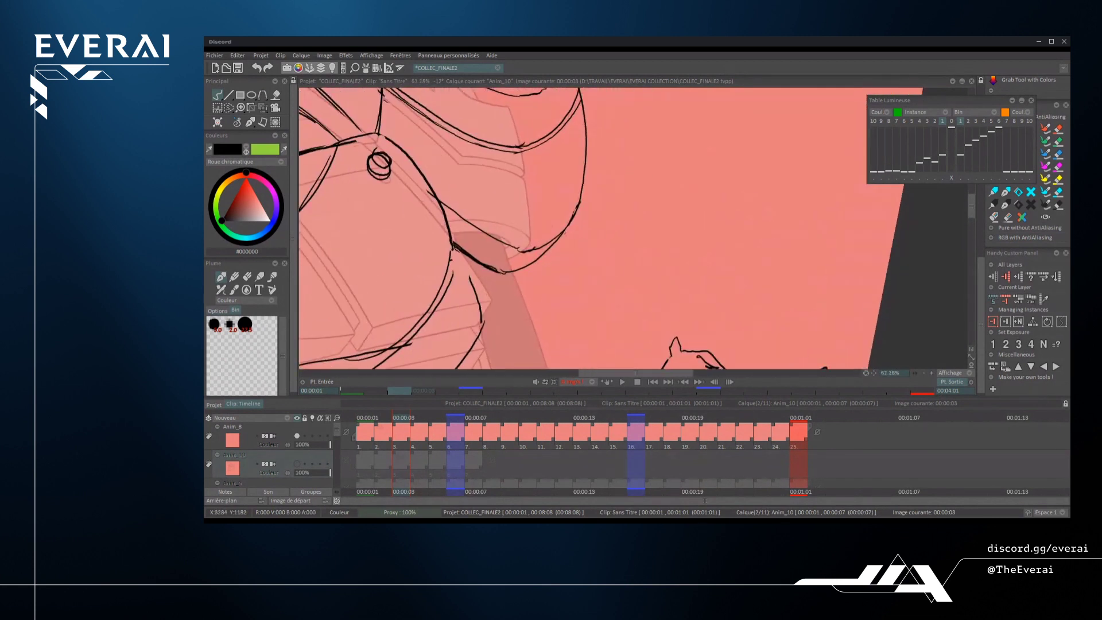
left_click_drag(683, 155, 723, 282)
left_click_drag(663, 155, 821, 88)
left_click_drag(743, 289, 898, 224)
left_click_drag(746, 163, 748, 162)
mouse_move(809, 147)
left_mouse_down()
mouse_move(805, 182)
mouse_move(811, 144)
left_mouse_up()
left_click_drag(744, 185, 816, 151)
left_click_drag(782, 270, 844, 229)
scroll(595, 228, "down", 4)
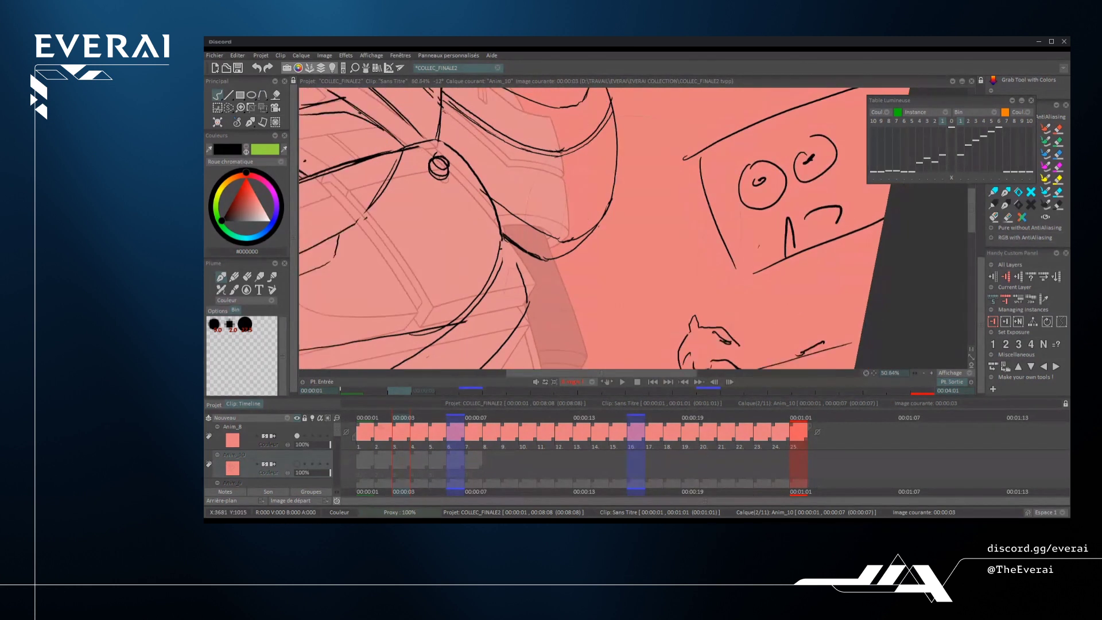
- Undo all the doodle strokes in the empty area behind the creature's head
key("ctrl+z")
key("ctrl+z")
key("ctrl+z")
key("ctrl+z")
key("ctrl+z")
key("ctrl+z")
key("ctrl+z")
key("ctrl+z")
key("ctrl+z")
key("ctrl+z")
key("ctrl+z")
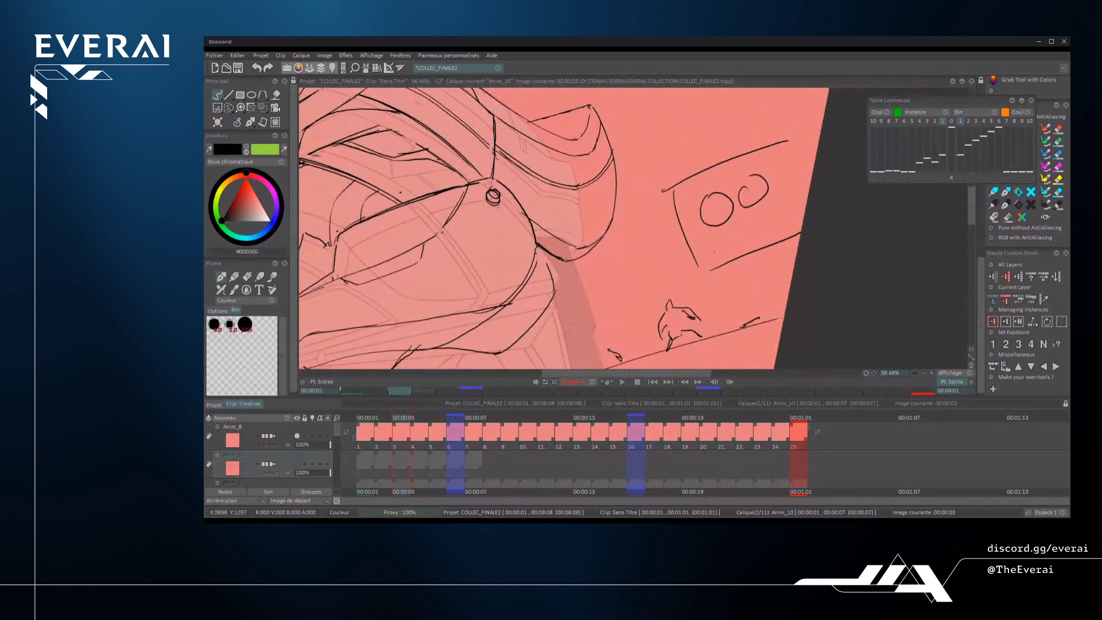
key("ctrl+z")
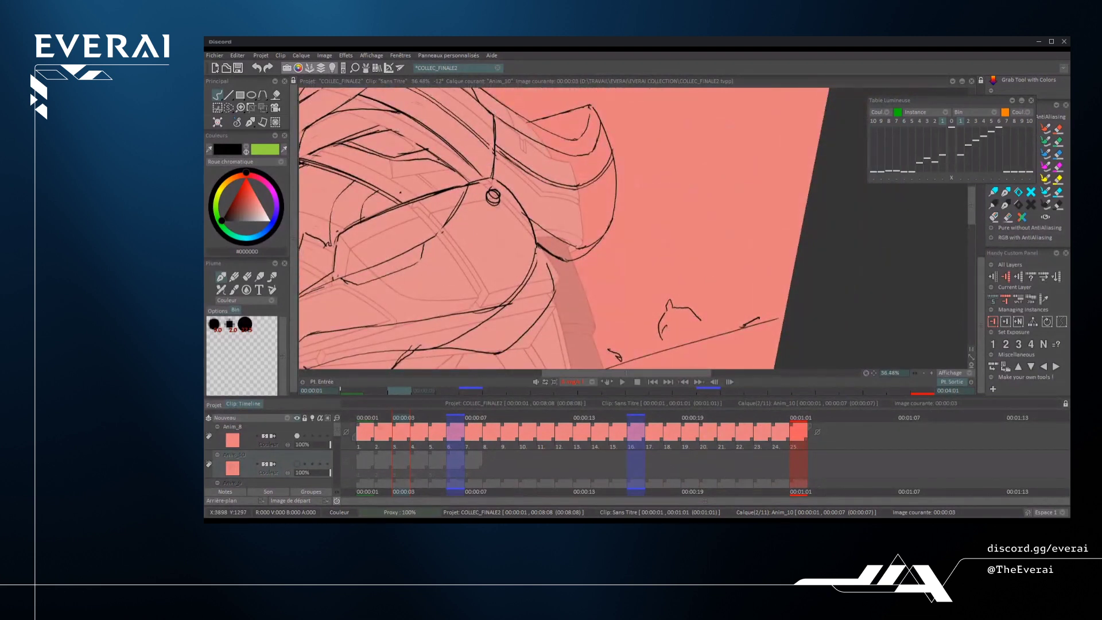
key("ctrl+z")
key("ctrl+z")
key("ctrl+z")
key("ctrl+z")
key("ctrl+z")
key("ctrl+z")
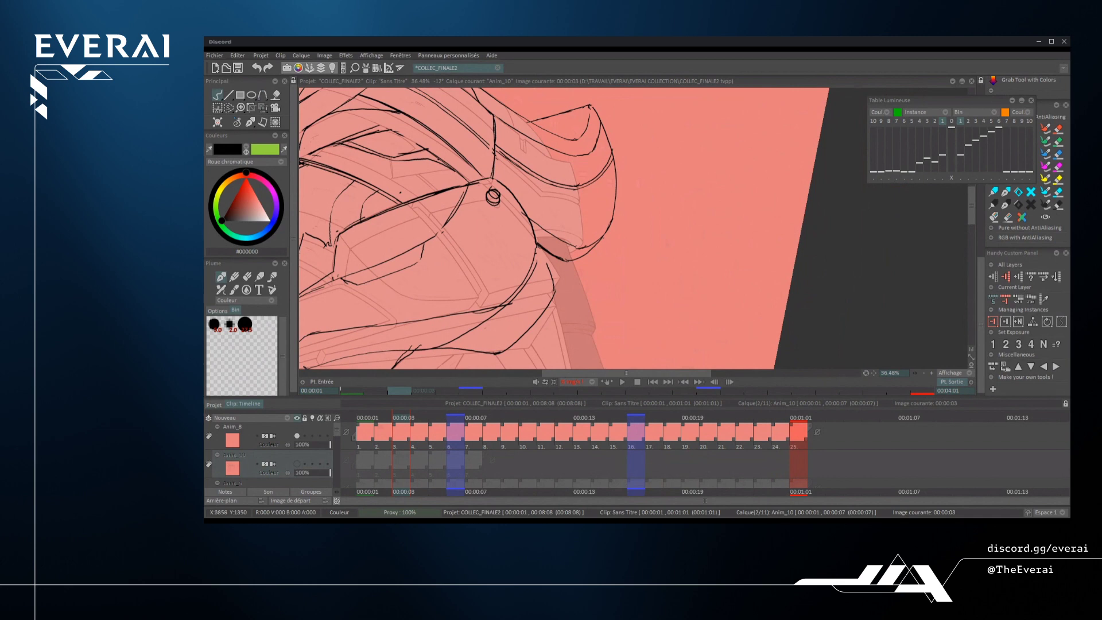
- Hide the underlying body sketch so that only the head's line art is displayed on the canvas
scroll(579, 229, "left", 1)
scroll(578, 230, "down", 3)
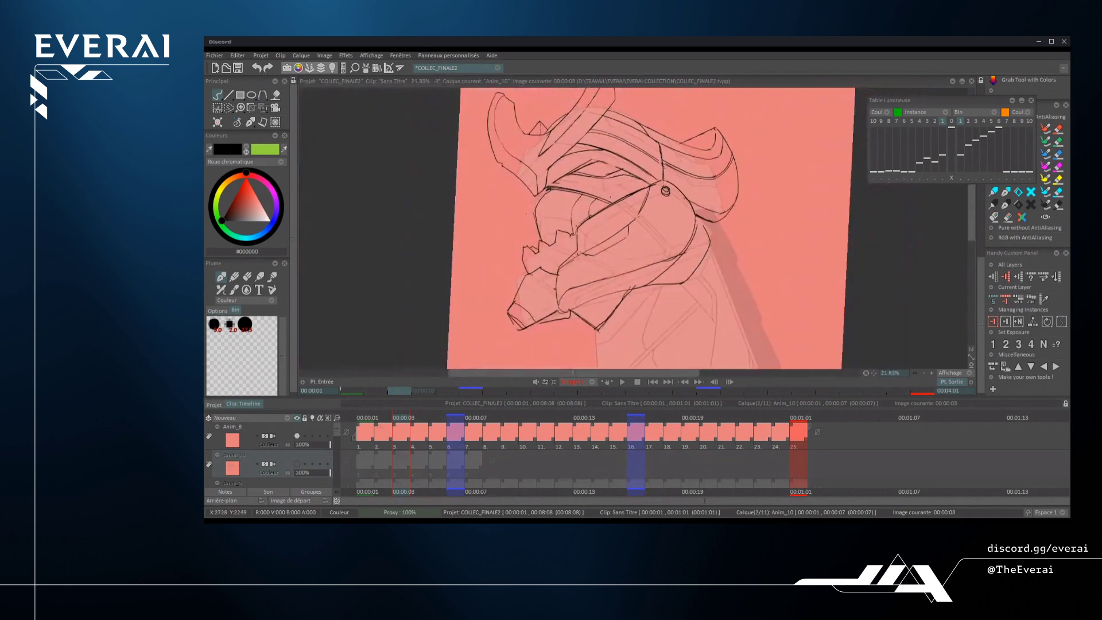
scroll(578, 230, "down", 2)
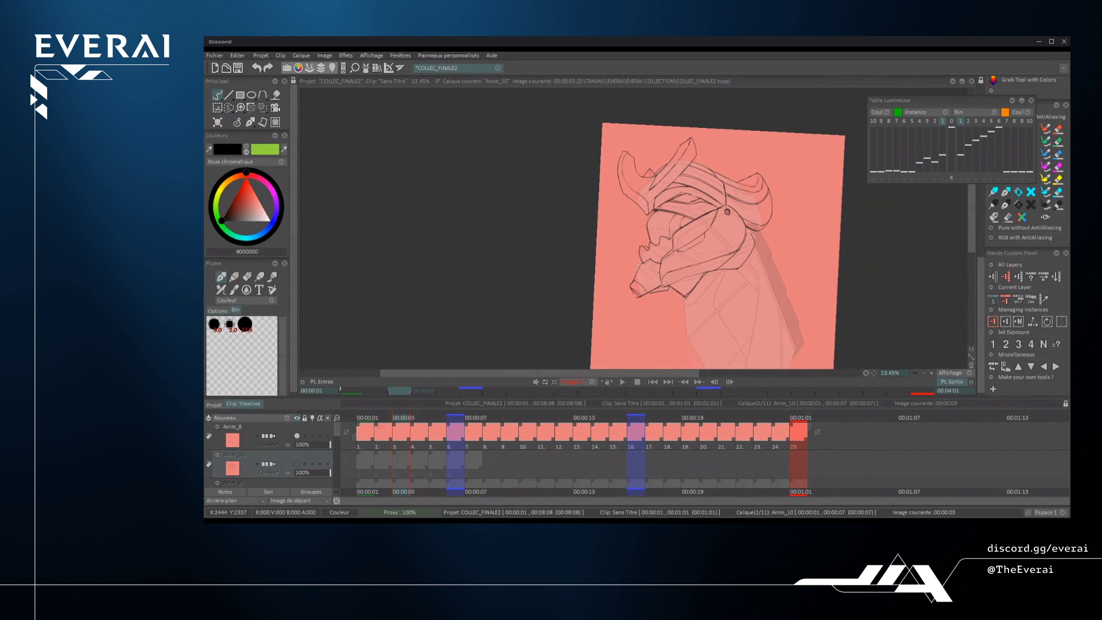
scroll(578, 230, "up", 4)
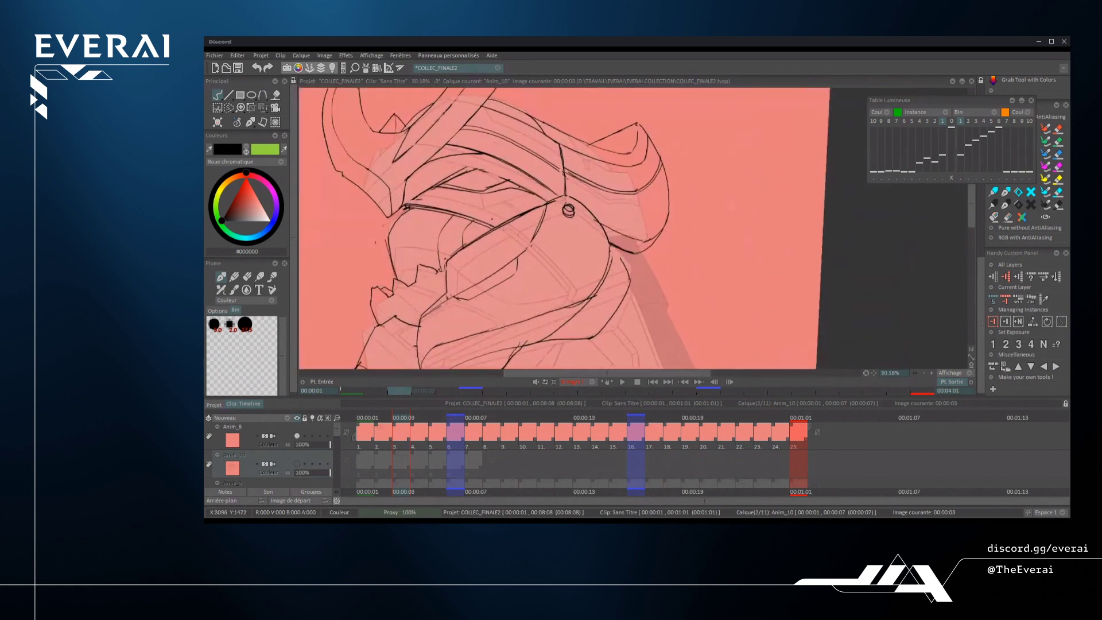
left_click_drag(689, 218, 695, 258)
scroll(579, 230, "down", 4)
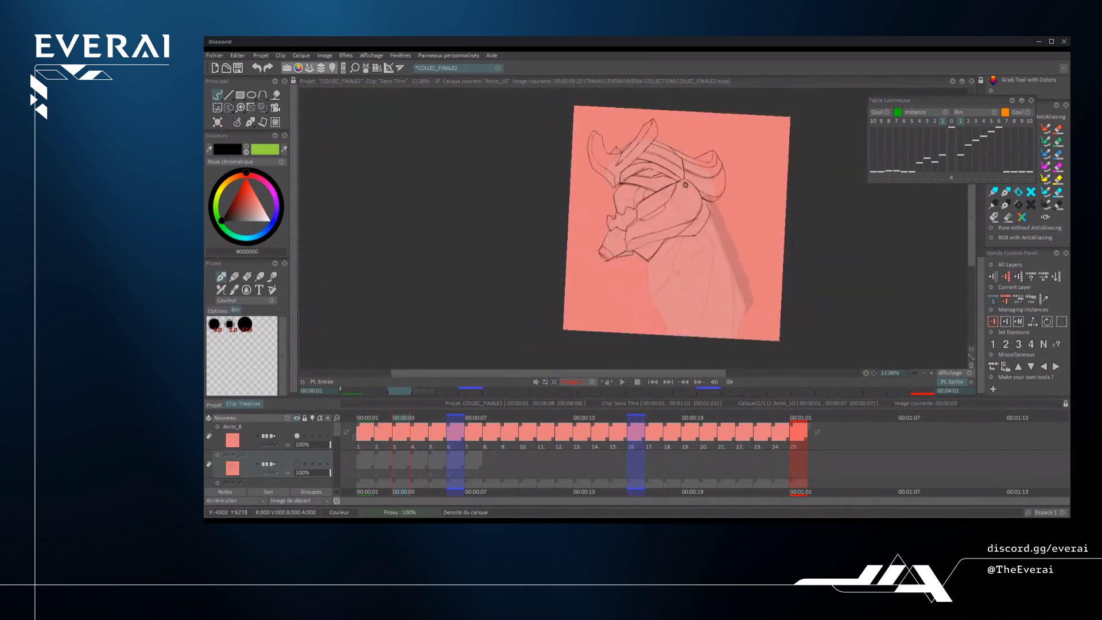
scroll(505, 455, "down", 3)
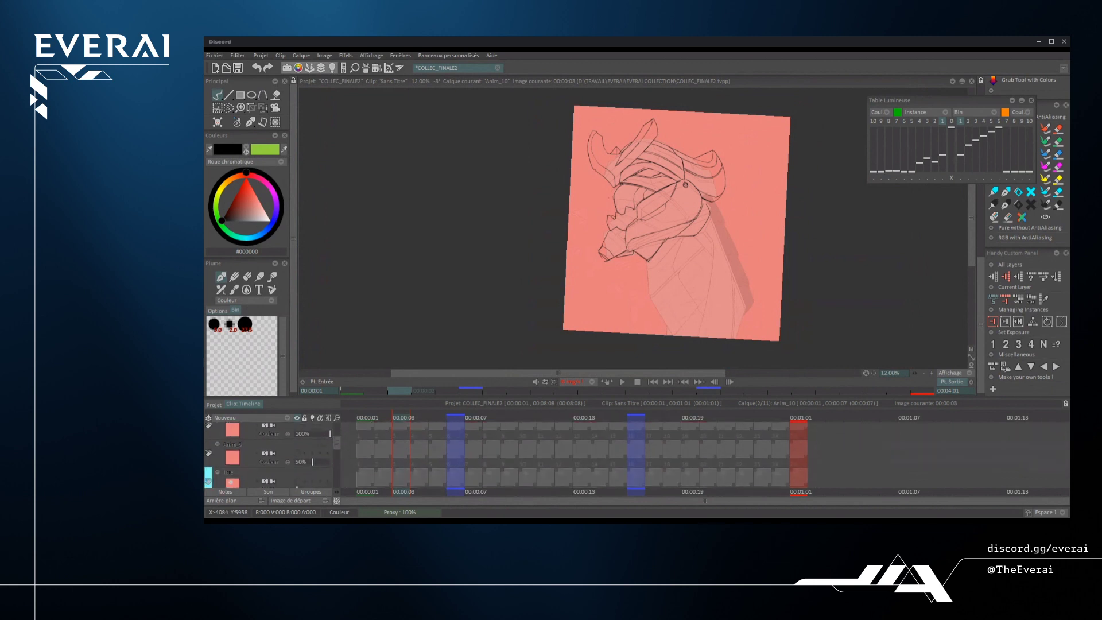
left_click(296, 443)
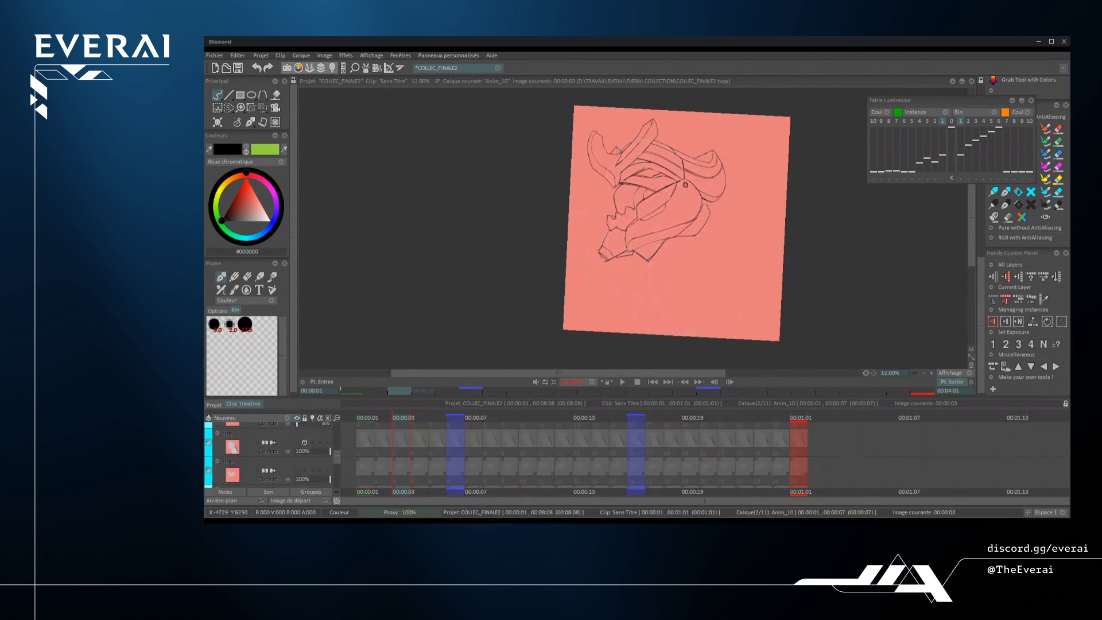
scroll(505, 454, "up", 3)
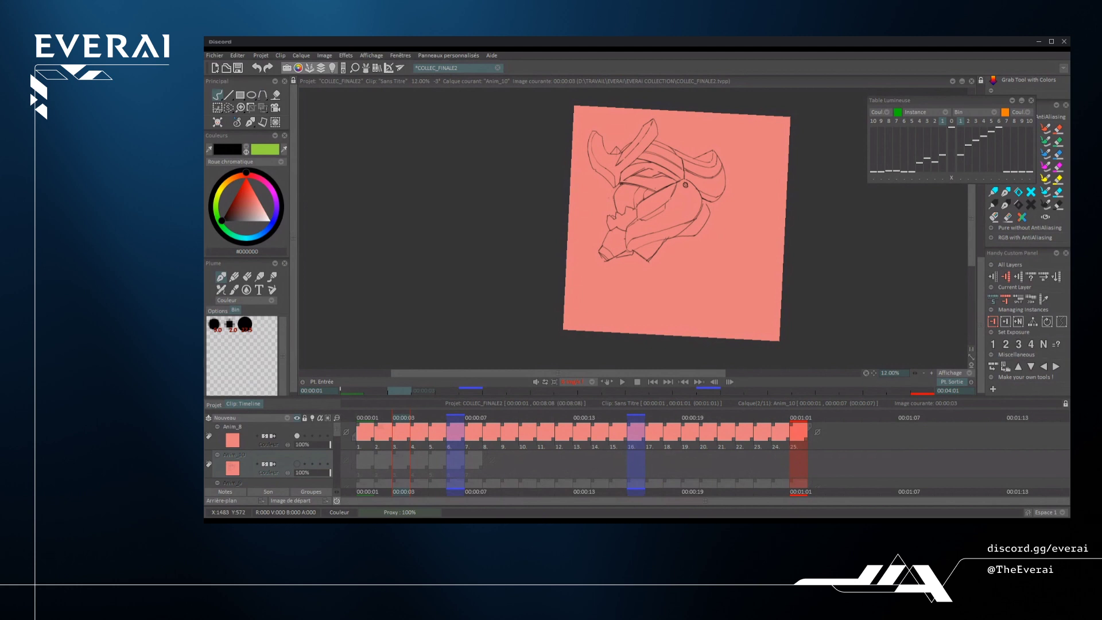
- Erase the rear edge of the tall horn and redraw it as a clean line meeting the headpiece bands
scroll(640, 137, "up", 4)
scroll(683, 137, "up", 2)
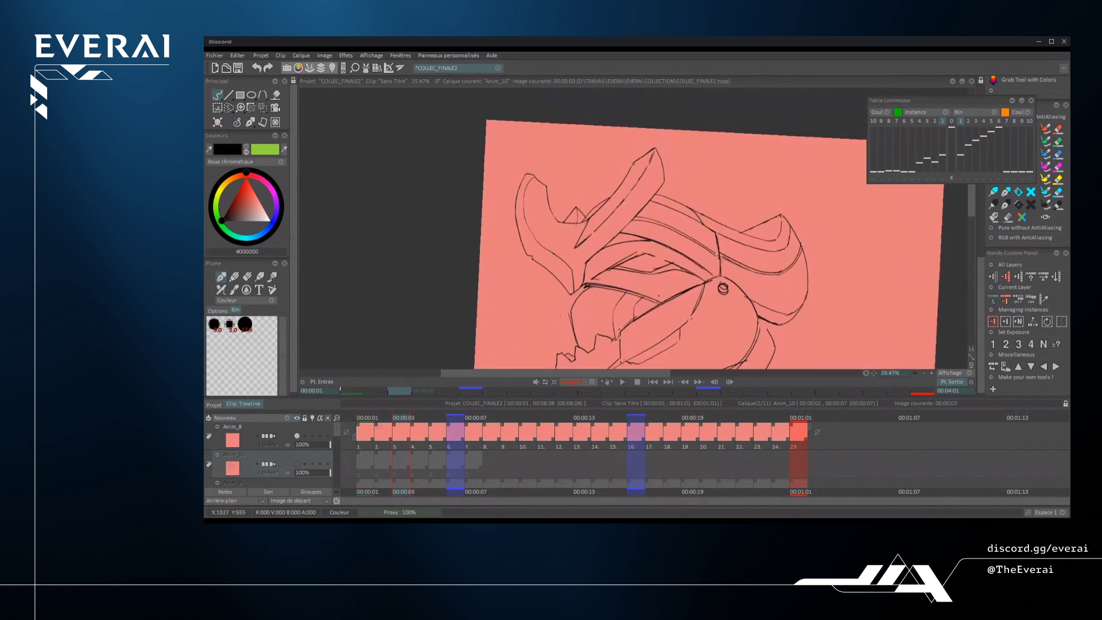
scroll(683, 230, "down", 4)
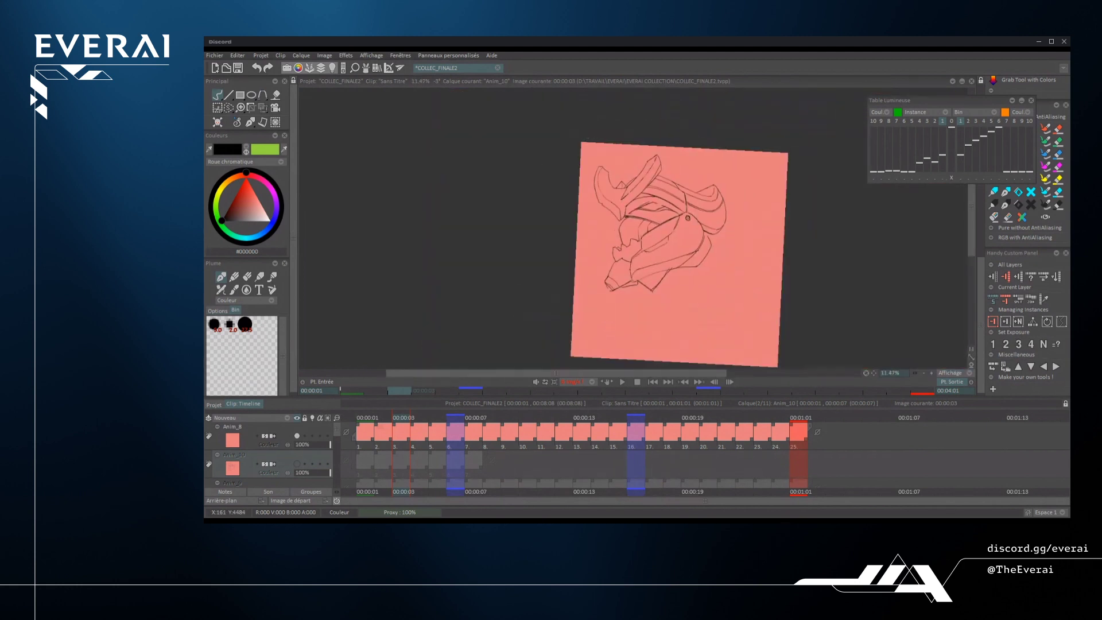
scroll(656, 161, "up", 3)
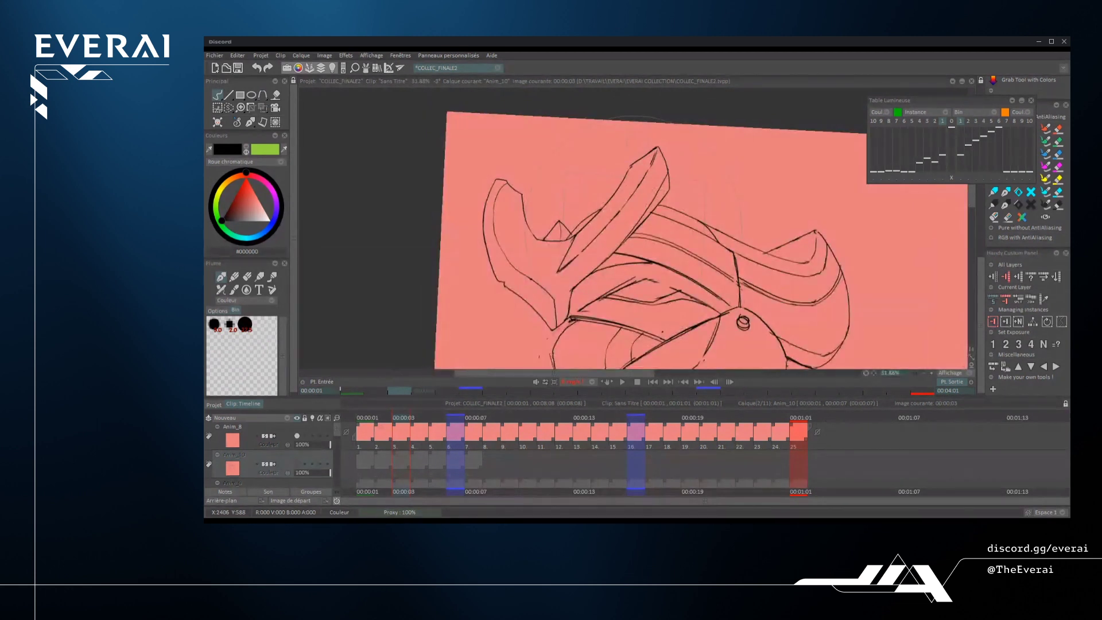
key("e")
left_click_drag(629, 237, 669, 184)
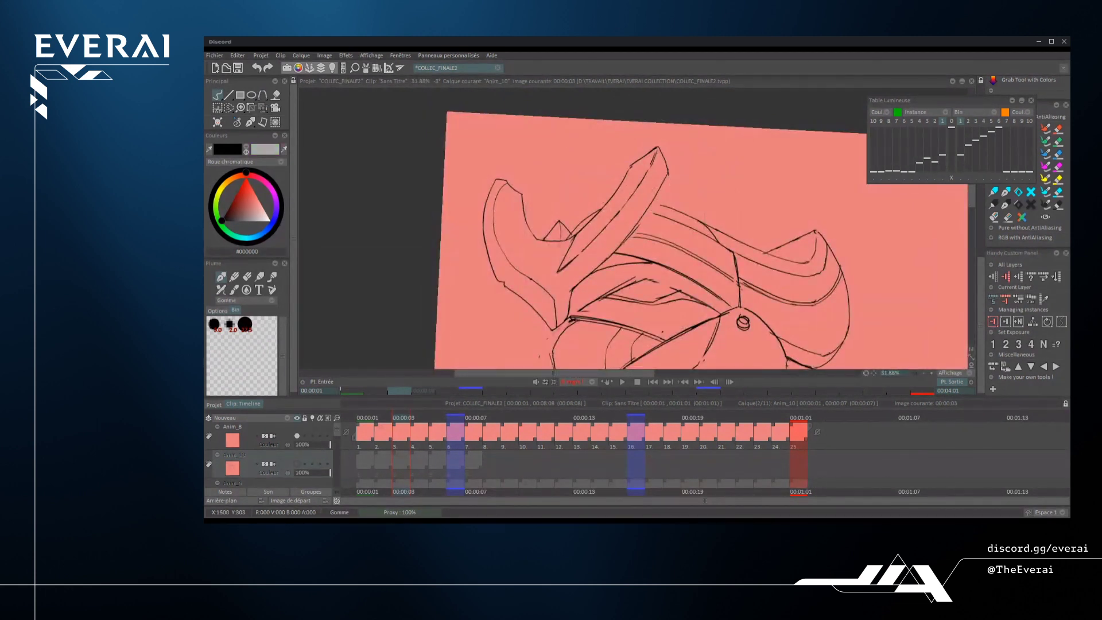
left_click_drag(625, 244, 657, 194)
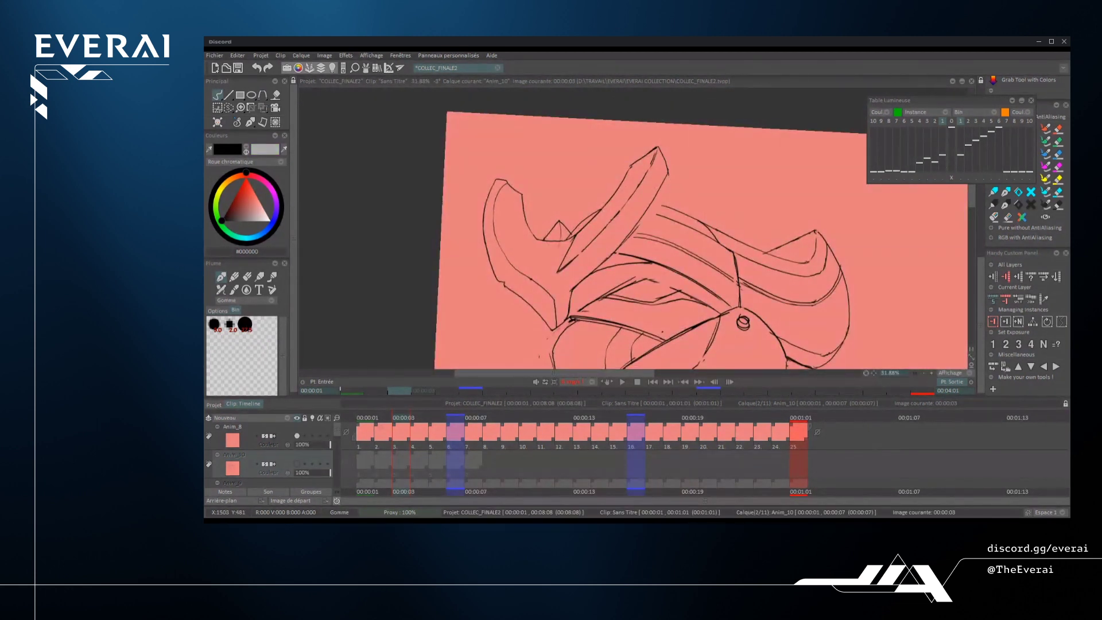
mouse_move(616, 249)
left_mouse_down()
mouse_move(650, 193)
mouse_move(623, 191)
left_mouse_up()
key("n")
scroll(620, 194, "up", 3)
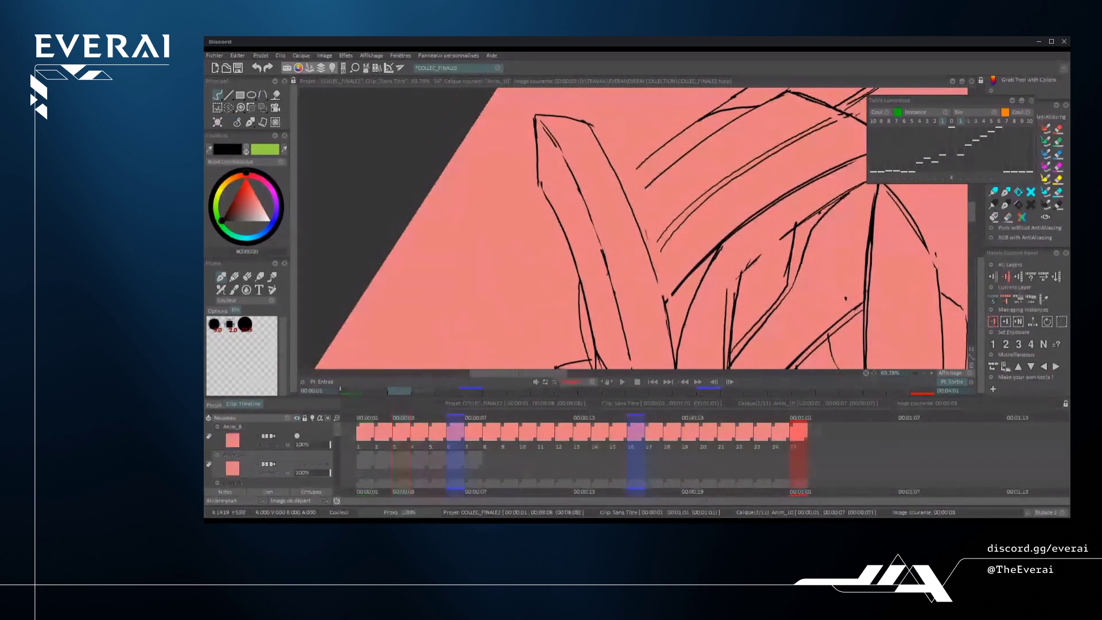
scroll(643, 189, "up", 1)
scroll(649, 164, "up", 1)
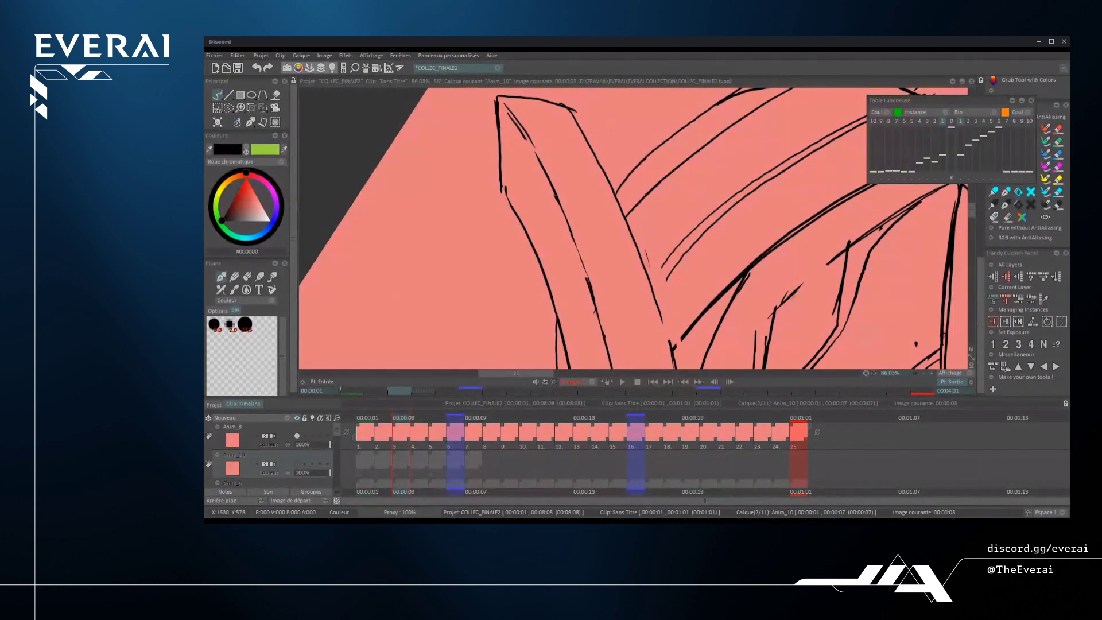
scroll(628, 178, "down", 5)
scroll(740, 218, "down", 5)
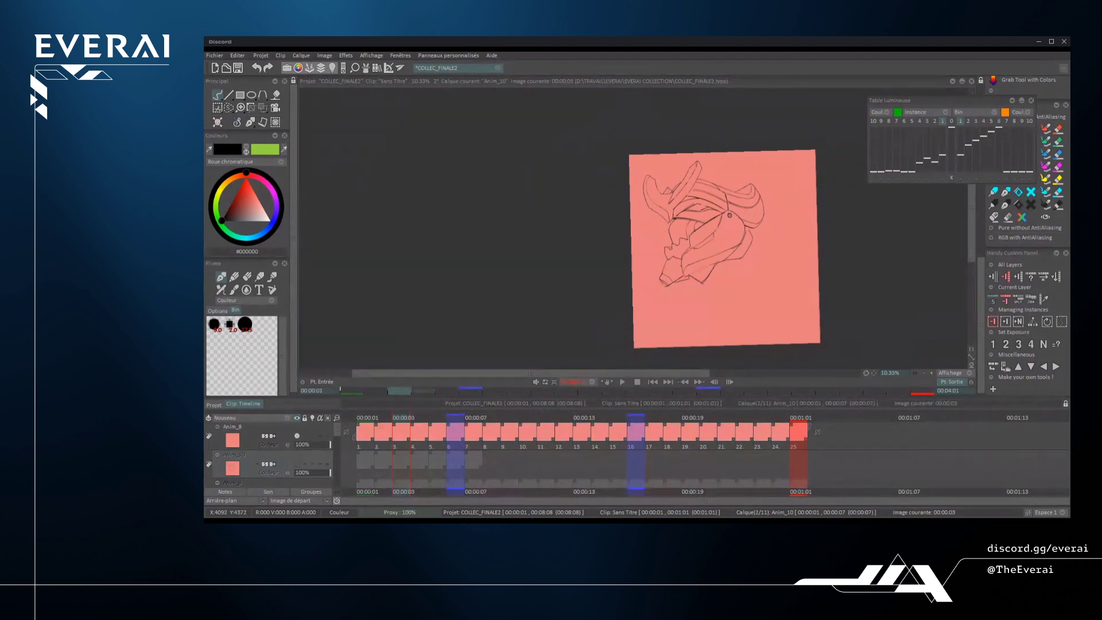
- Erase the front outline of the upper face above the fangs, redraw it as a smooth curve and thin it with the eraser
scroll(730, 215, "up", 7)
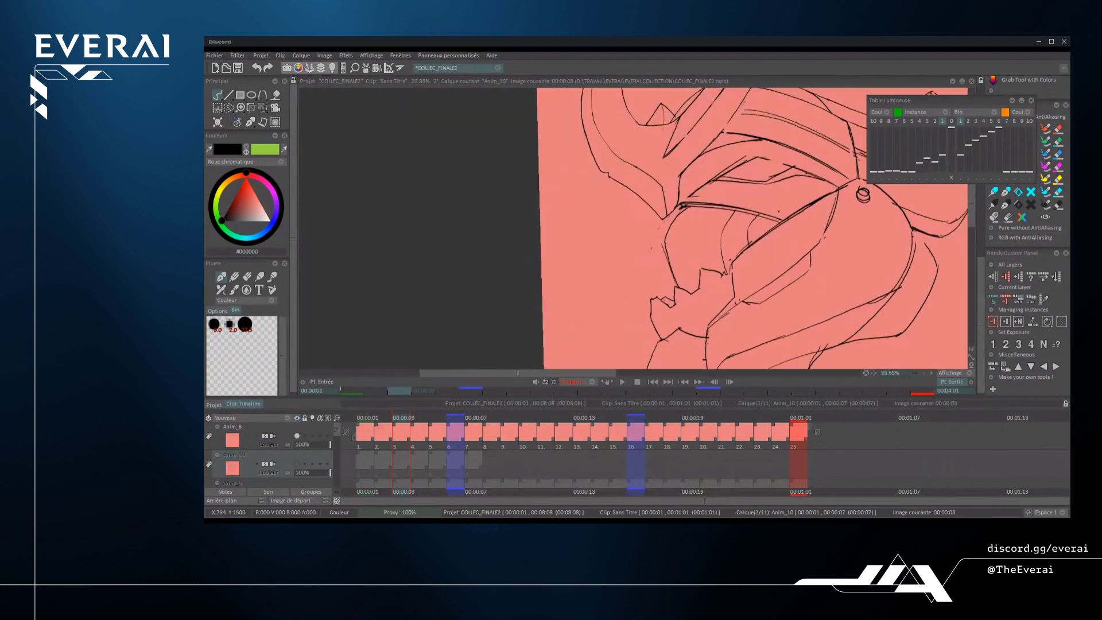
key("e")
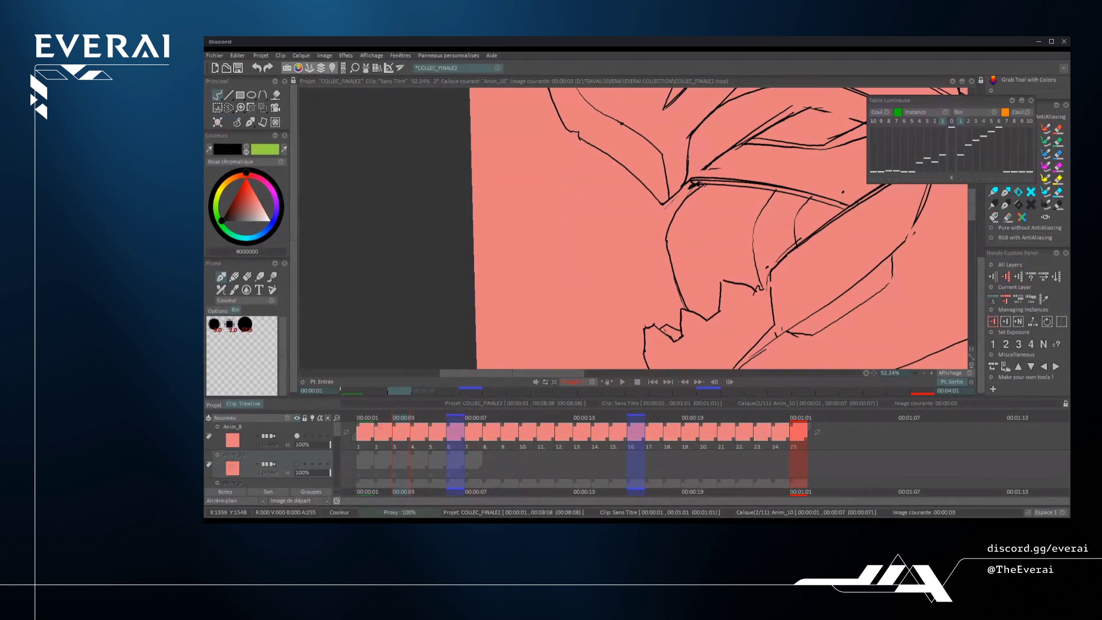
left_click_drag(746, 172, 660, 230)
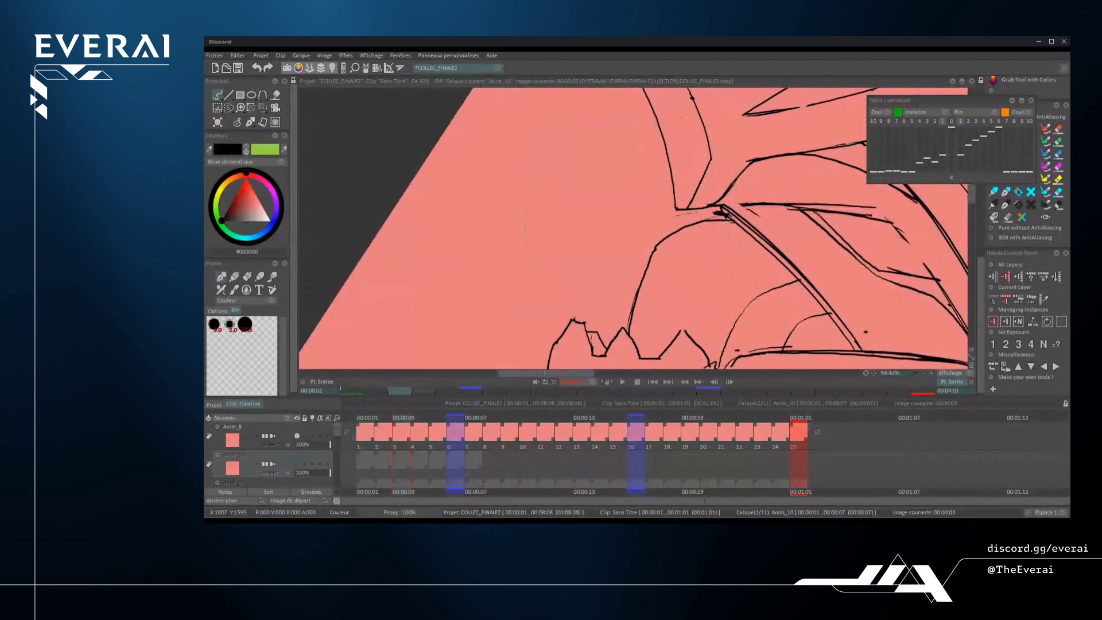
left_click_drag(632, 327, 649, 263)
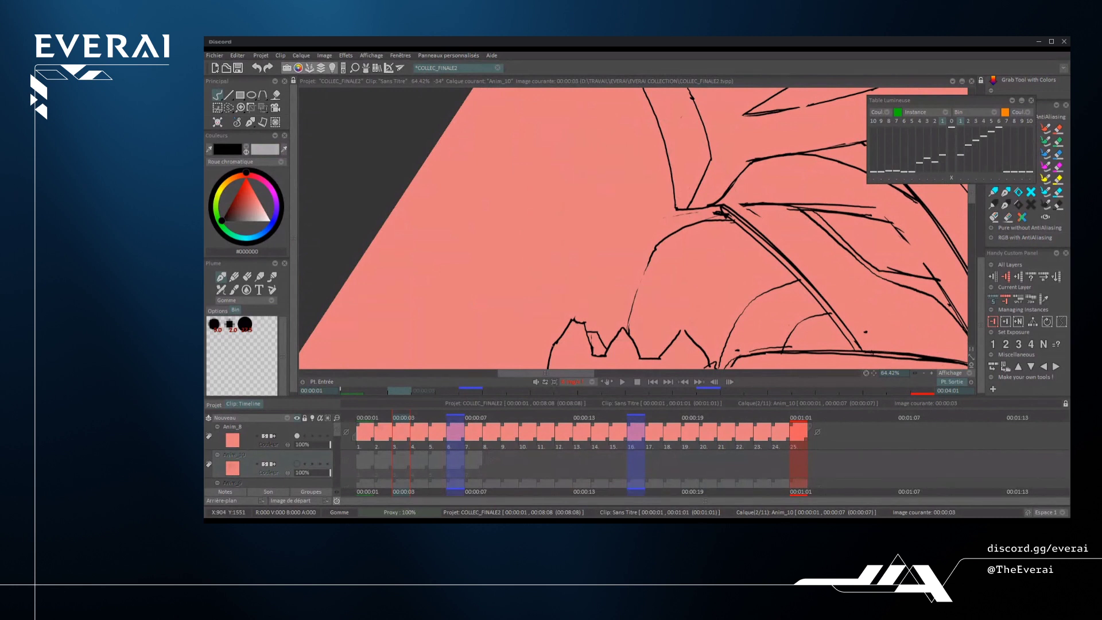
left_click_drag(629, 330, 654, 246)
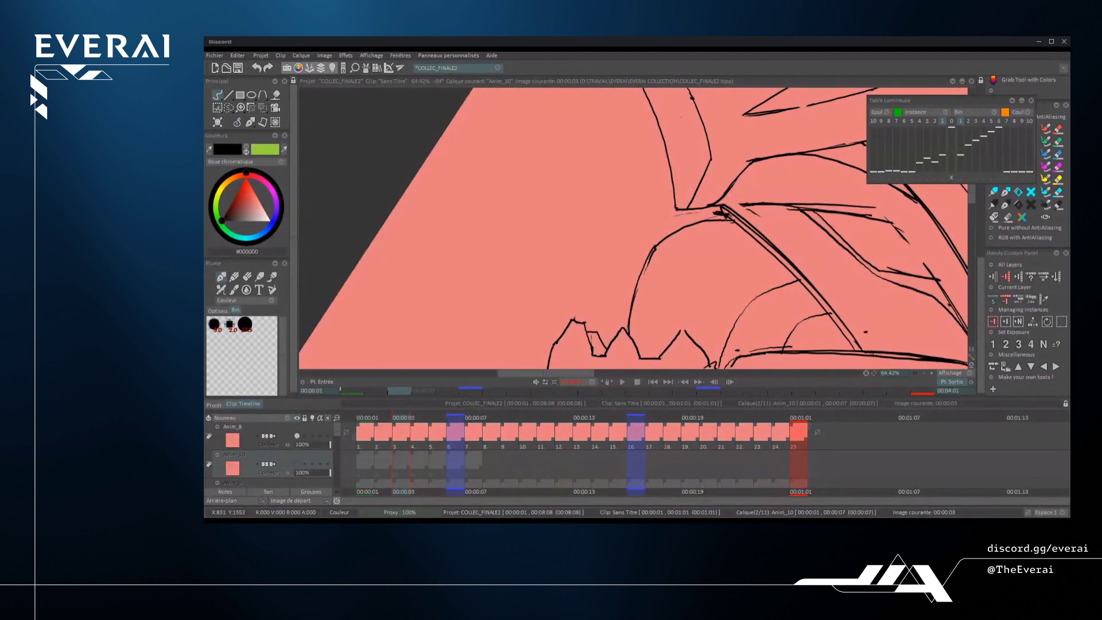
key("ctrl+z")
left_click_drag(629, 337, 654, 251)
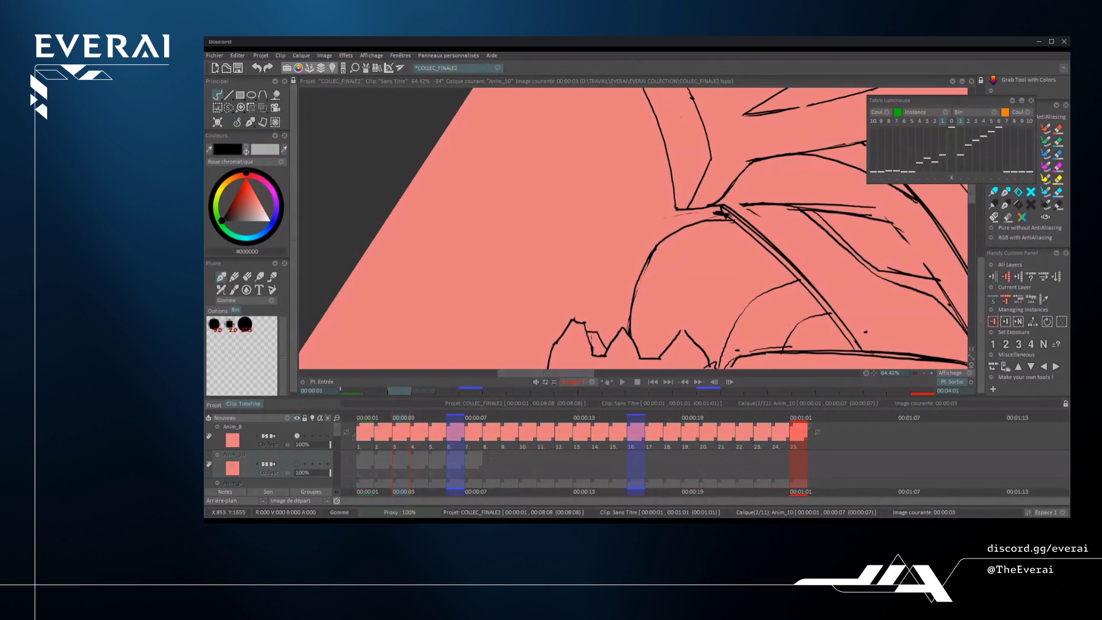
left_click_drag(632, 336, 648, 256)
- Clean up the stray strokes with the eraser where the upper face outline meets the base of the front horn
scroll(774, 218, "up", 5)
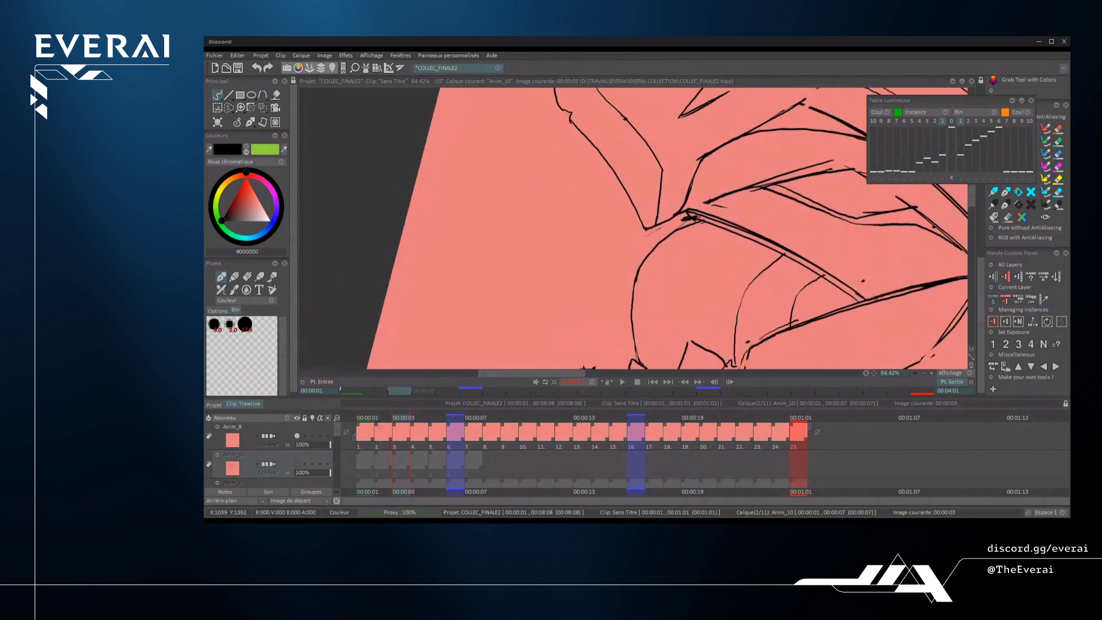
mouse_move(663, 245)
left_mouse_down()
mouse_move(642, 253)
mouse_move(724, 217)
mouse_move(748, 223)
left_mouse_up()
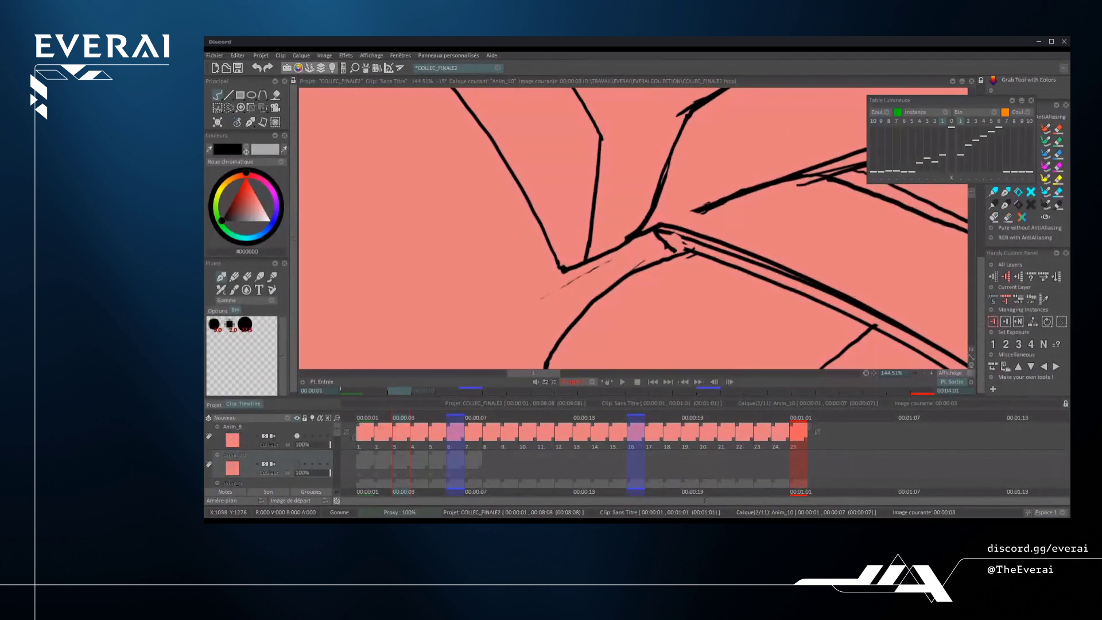
scroll(678, 247, "down", 5)
scroll(720, 244, "down", 3)
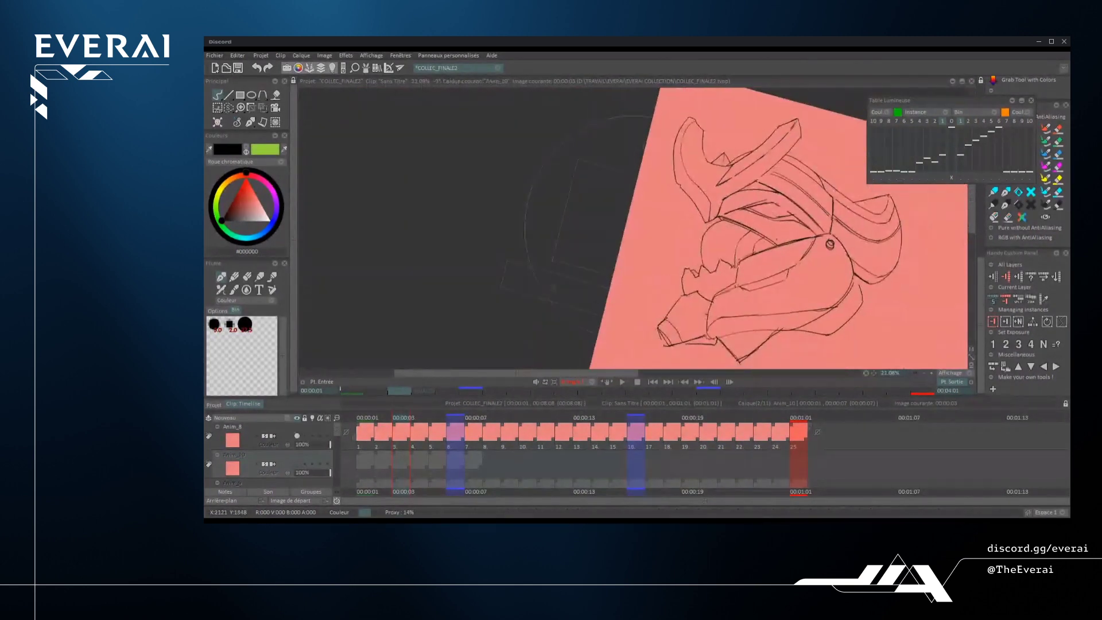
- Examine the head's line art from the horns down to the snout for lines that still need cleaning
left_click_drag(802, 223, 789, 233)
scroll(672, 218, "up", 6)
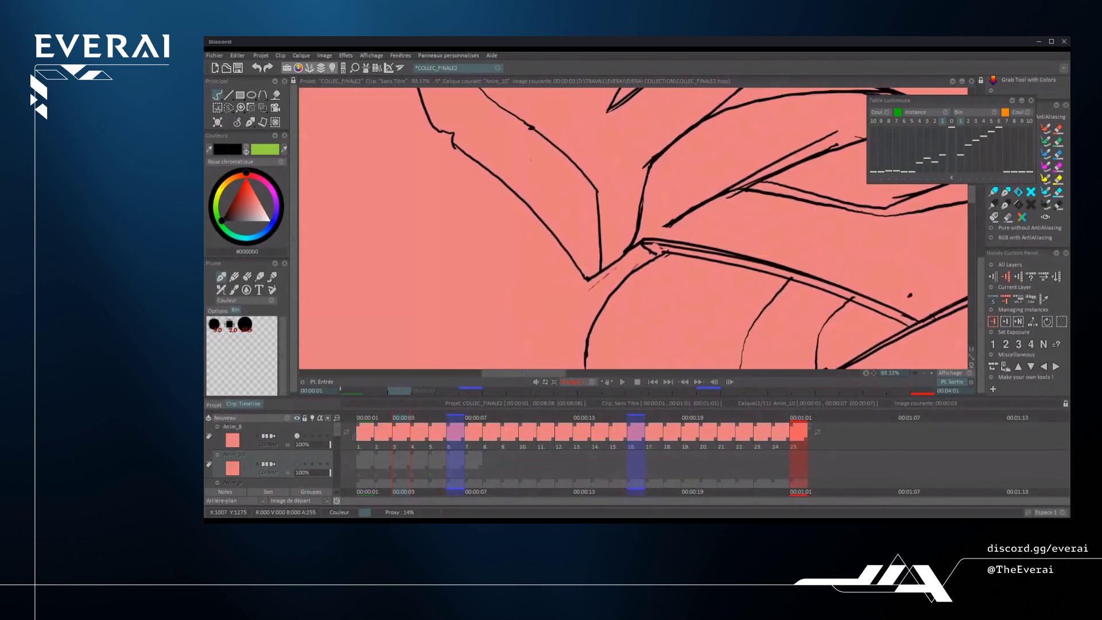
scroll(671, 218, "down", 4)
scroll(712, 230, "down", 4)
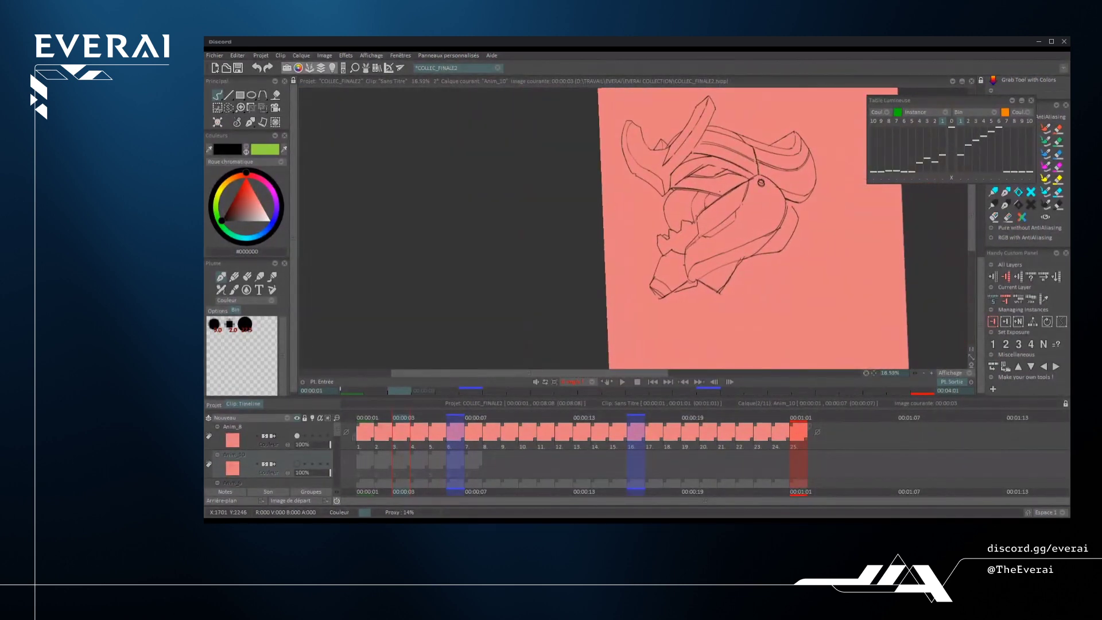
scroll(752, 230, "up", 2)
scroll(752, 230, "down", 3)
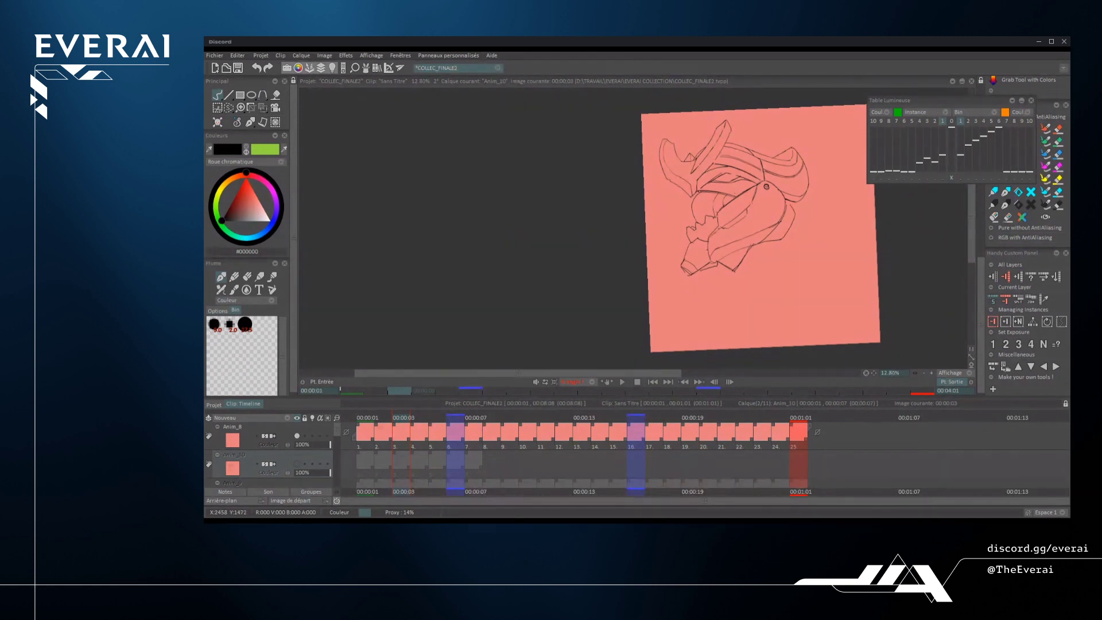
scroll(786, 195, "up", 2)
scroll(769, 189, "up", 4)
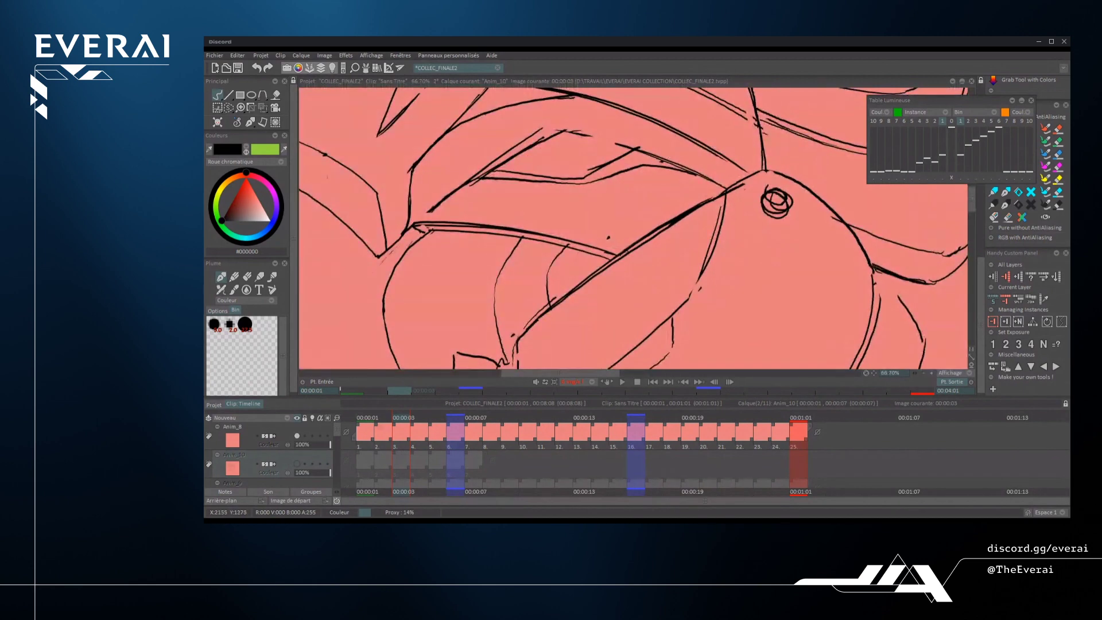
scroll(769, 189, "down", 4)
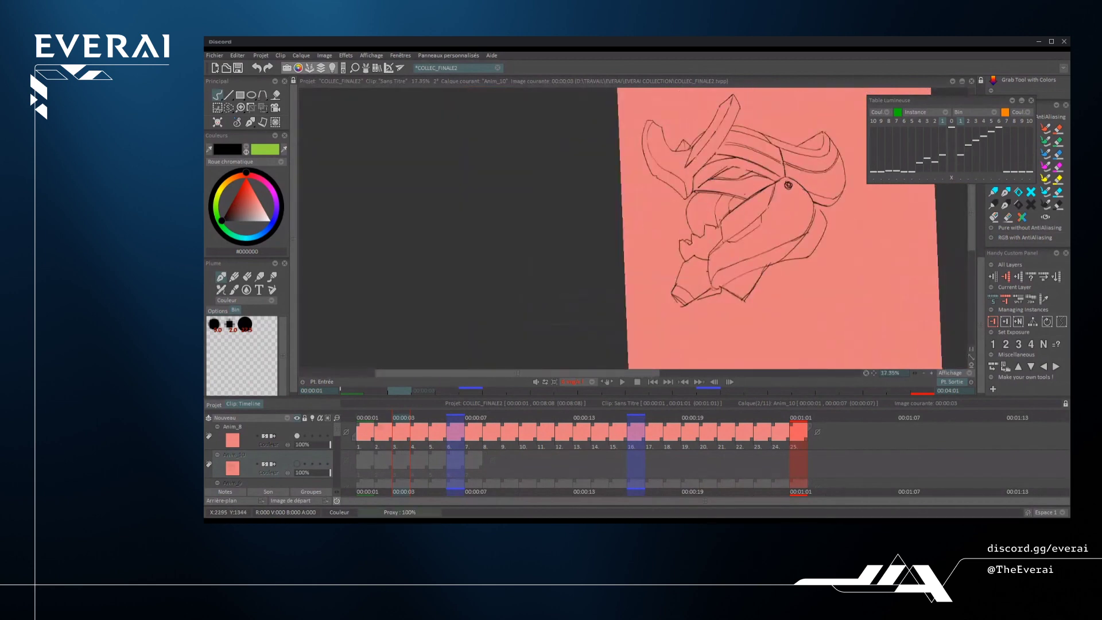
scroll(755, 222, "up", 5)
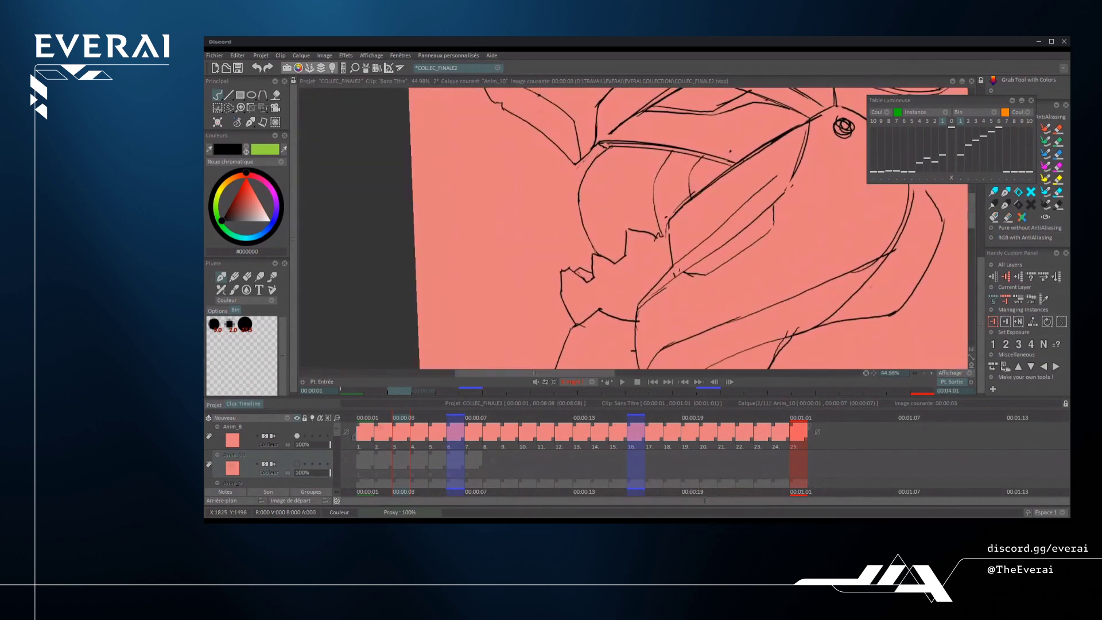
scroll(787, 186, "down", 4)
scroll(787, 186, "up", 2)
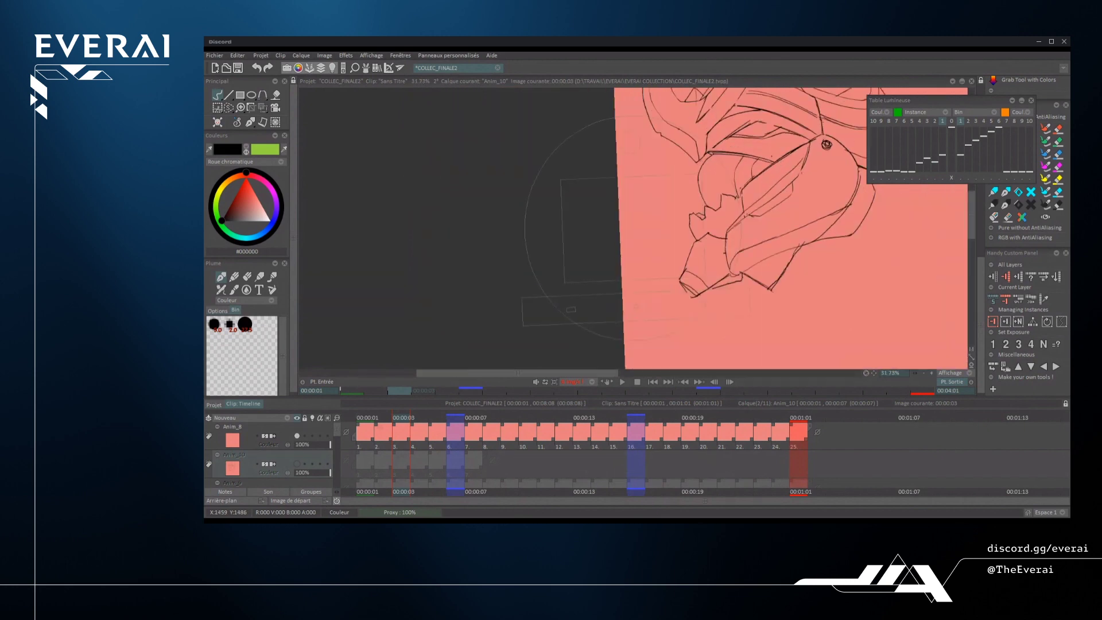
scroll(827, 159, "down", 3)
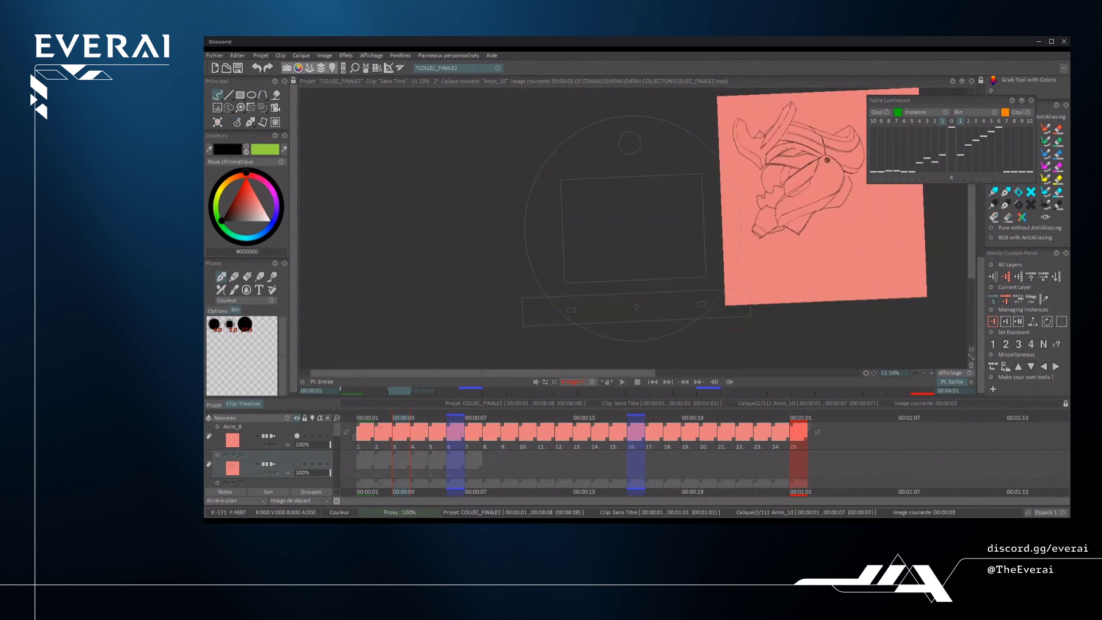
scroll(828, 160, "up", 4)
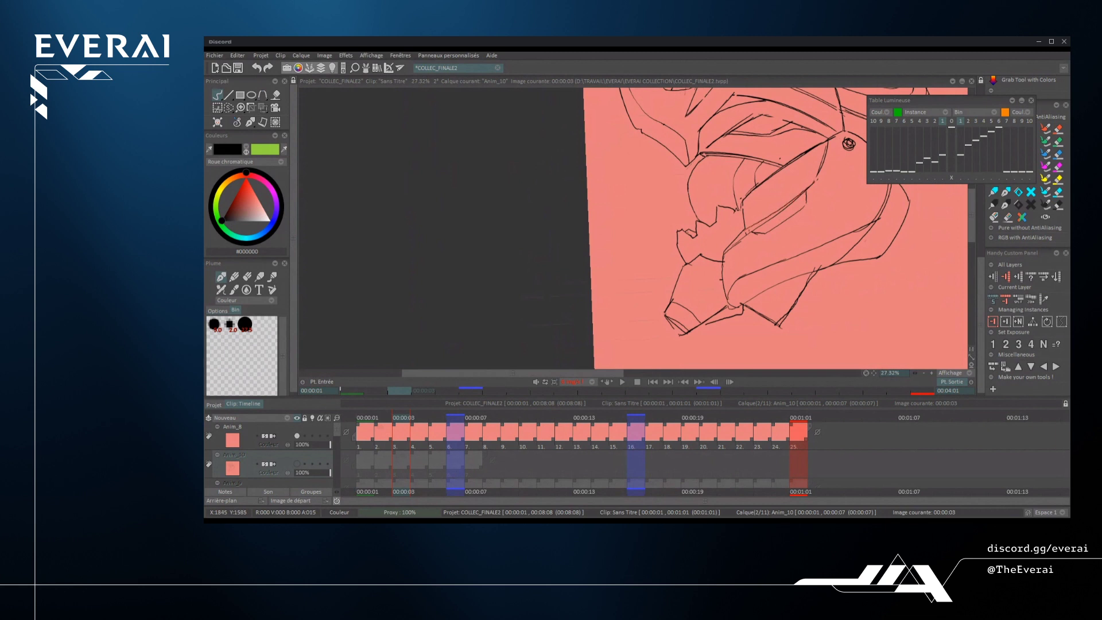
scroll(794, 196, "up", 2)
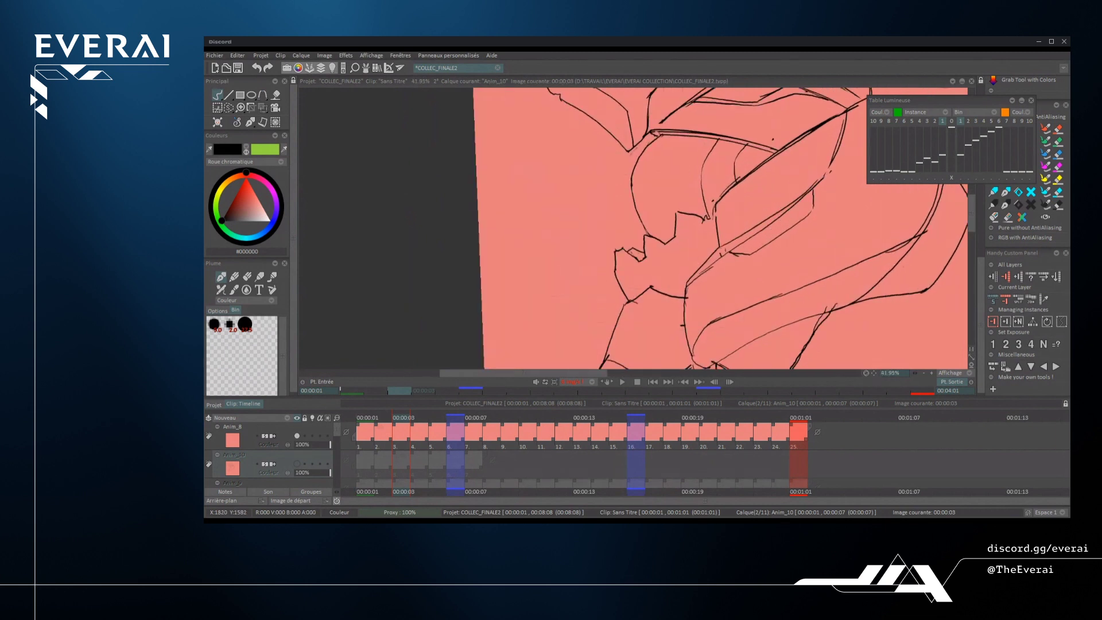
- Redraw the upper edge of the narrow panel behind the fangs as one clean diagonal stroke
left_click_drag(722, 247, 811, 190)
key("ctrl+z")
left_click_drag(721, 248, 814, 188)
scroll(864, 159, "up", 1)
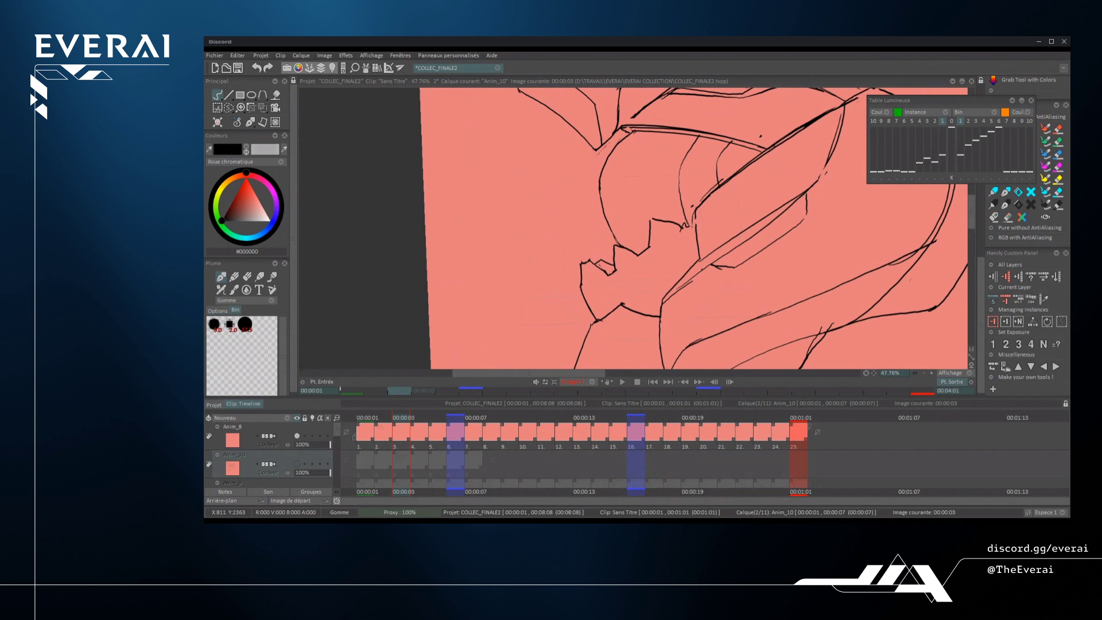
key("e")
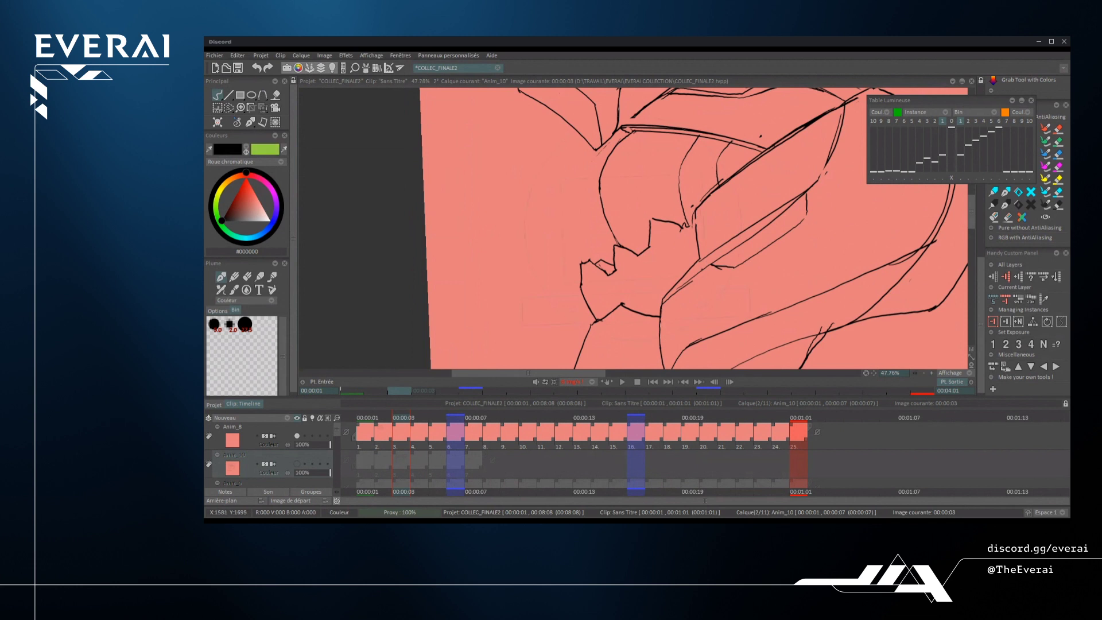
- Handwrite the numbers 30 and 10 on the empty canvas beside the head and scribble next to the 30
scroll(772, 203, "down", 7)
scroll(784, 216, "up", 2)
mouse_move(776, 195)
left_mouse_down()
mouse_move(785, 230)
mouse_move(802, 228)
left_mouse_up()
scroll(807, 272, "up", 2)
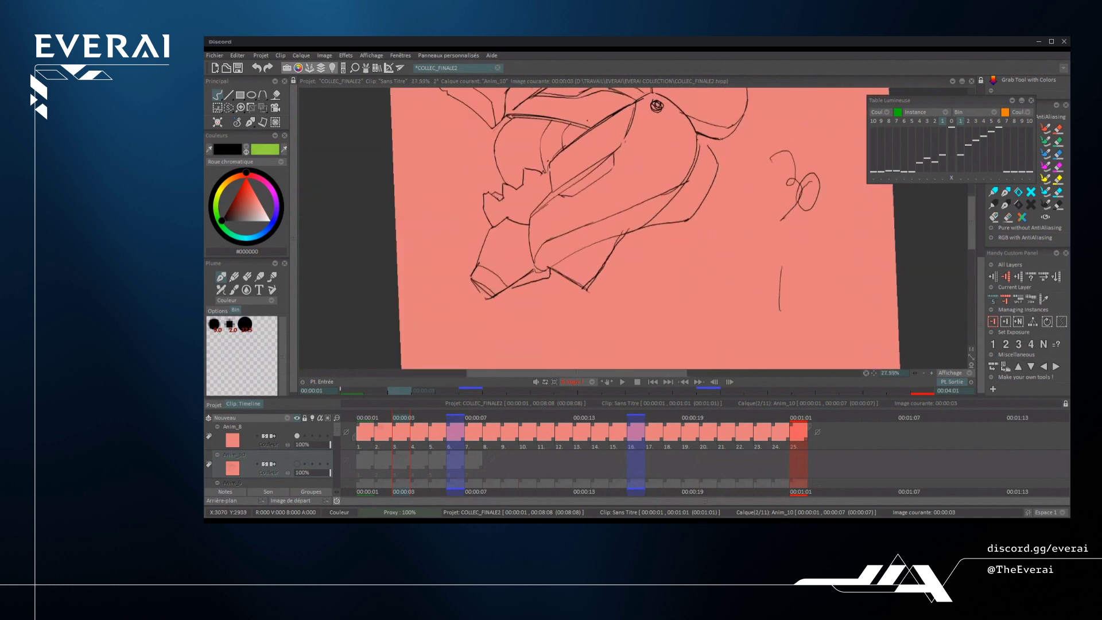
left_click_drag(788, 275, 786, 302)
left_click_drag(798, 276, 797, 277)
scroll(804, 276, "down", 2)
scroll(804, 230, "up", 2)
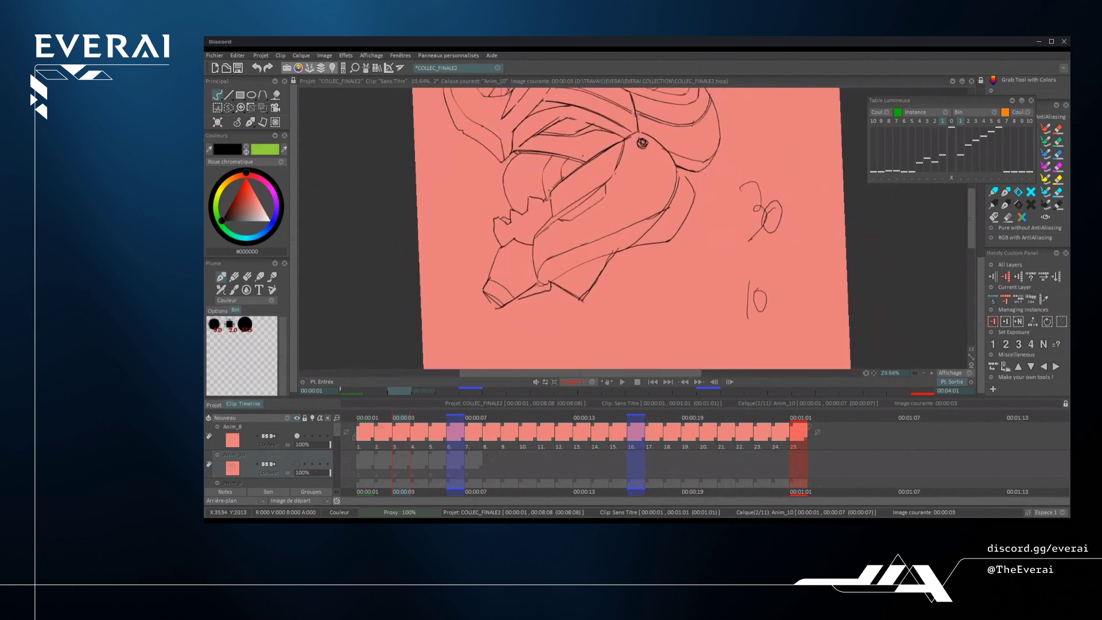
mouse_move(791, 196)
left_mouse_down()
mouse_move(793, 237)
mouse_move(799, 198)
mouse_move(808, 223)
mouse_move(821, 221)
mouse_move(818, 168)
mouse_move(794, 181)
left_mouse_up()
scroll(795, 344, "up", 4)
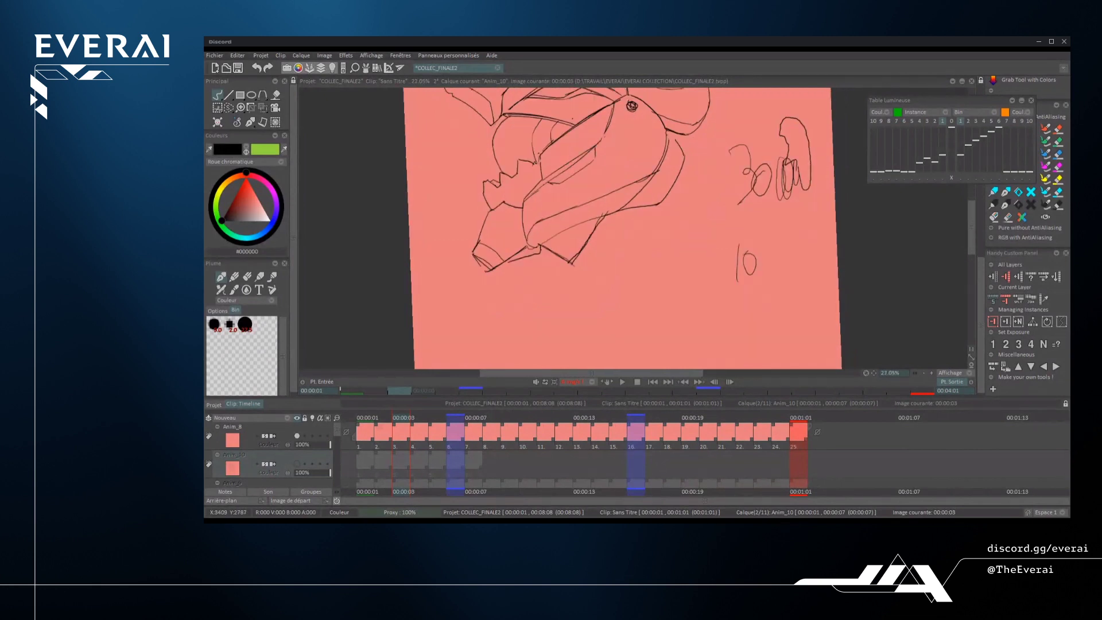
- Try handwritten strokes next to the 10, then undo the extra strokes so only the two numbers are left
left_click_drag(772, 313, 786, 256)
left_click_drag(793, 258, 810, 279)
left_click_drag(816, 283, 818, 297)
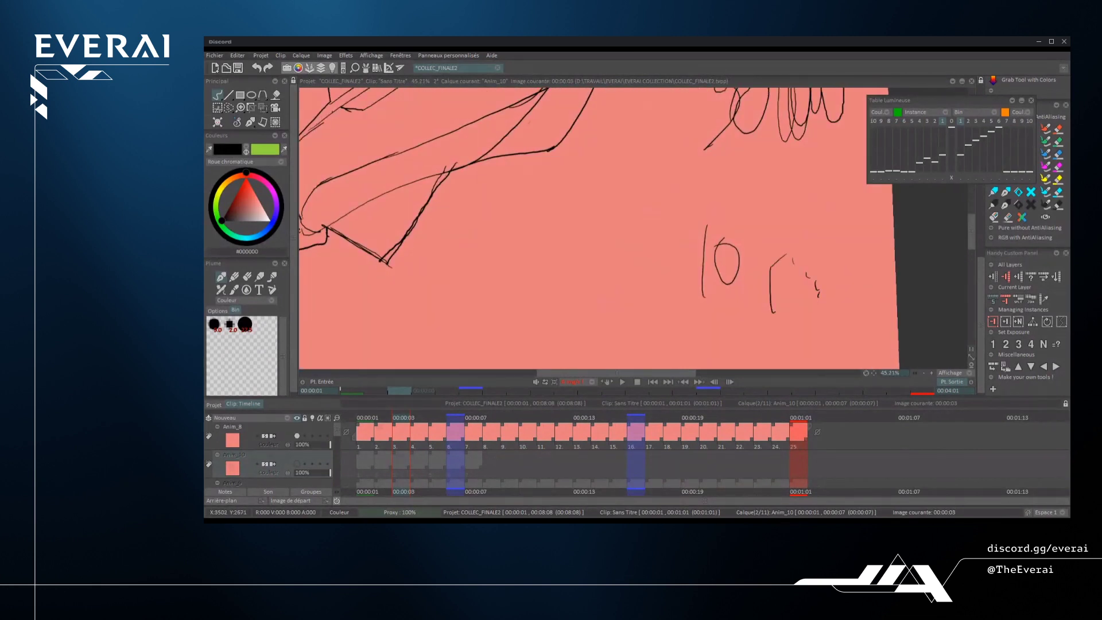
key("ctrl+z")
mouse_move(796, 218)
left_mouse_down()
mouse_move(775, 253)
mouse_move(788, 273)
left_mouse_up()
mouse_move(839, 162)
left_mouse_down()
mouse_move(787, 217)
mouse_move(822, 360)
left_mouse_up()
key("ctrl+z")
key("ctrl+z")
key("ctrl+z")
scroll(597, 229, "down", 3)
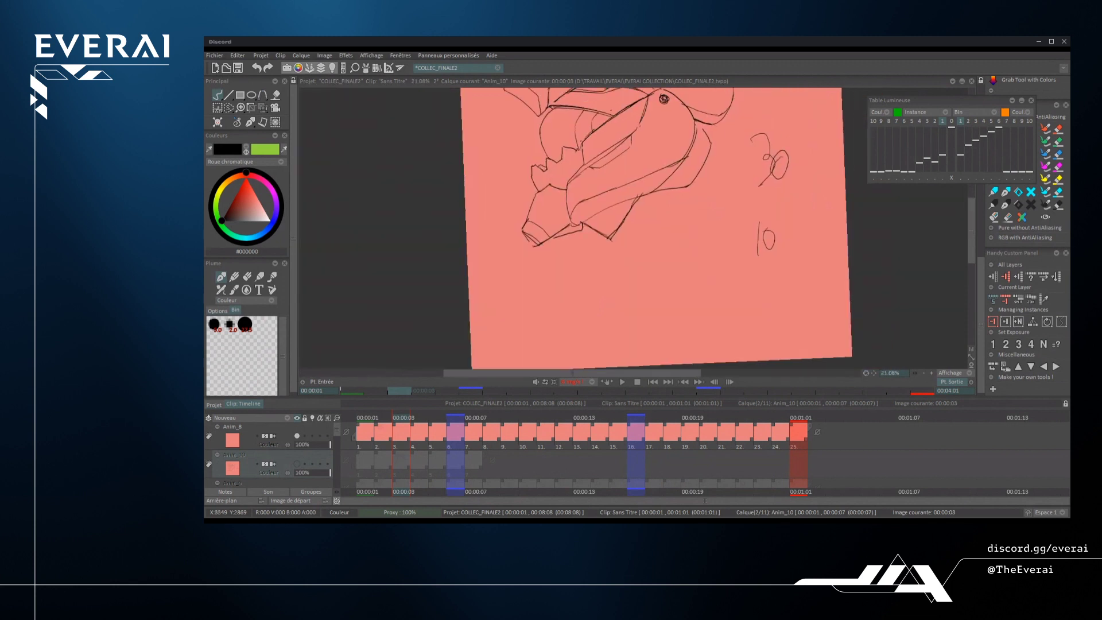
- Draw a solid black shape beside the head with the filled freehand tool (Figure à main levée remplie)
right_click(219, 96)
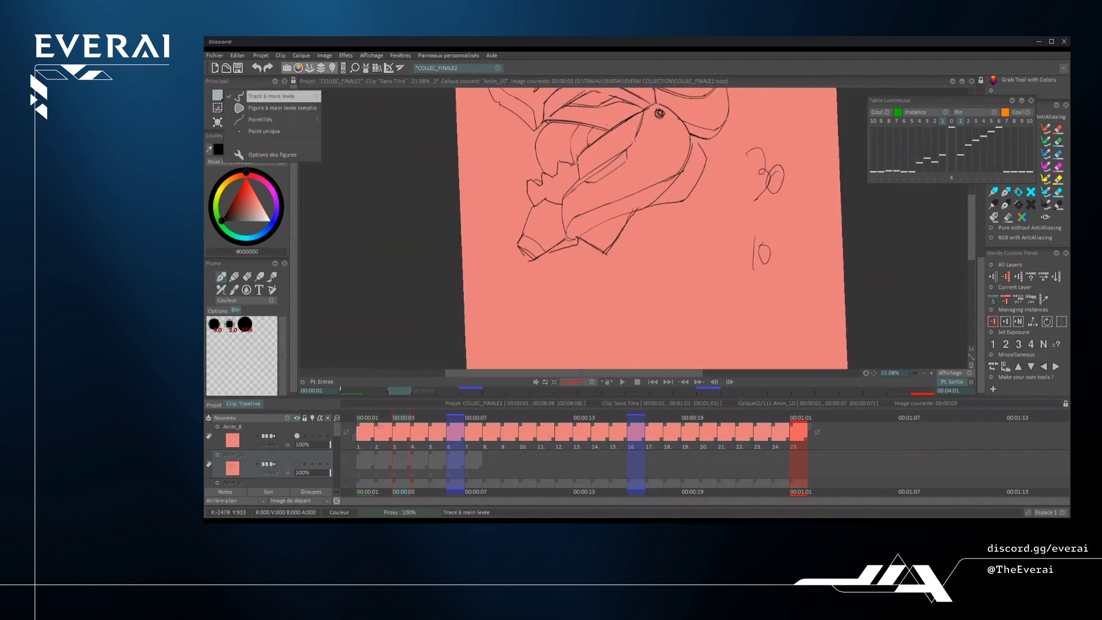
left_click(280, 96)
mouse_move(794, 139)
left_mouse_down()
mouse_move(731, 238)
mouse_move(797, 172)
mouse_move(730, 257)
left_mouse_up()
right_click(219, 96)
left_click(282, 96)
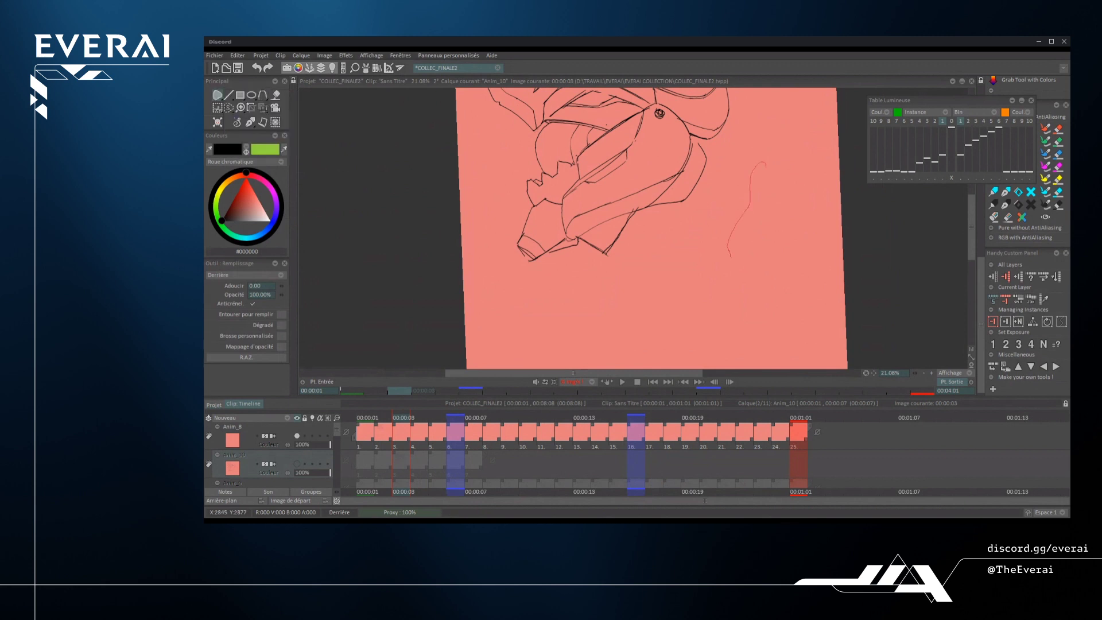
left_click_drag(789, 289, 764, 164)
left_click_drag(822, 201, 818, 287)
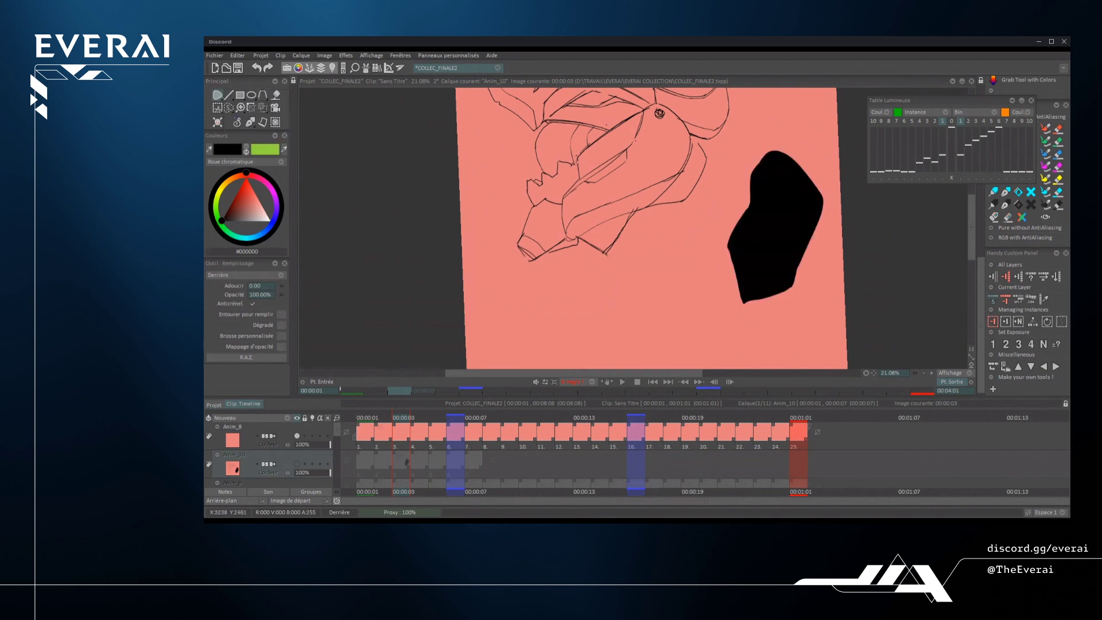
- Build the black shape up into a face silhouette in profile, cutting out the eye and mouth
mouse_move(727, 231)
left_mouse_down()
mouse_move(719, 281)
mouse_move(740, 301)
mouse_move(787, 289)
mouse_move(798, 133)
mouse_move(758, 131)
left_mouse_up()
scroll(757, 161, "up", 2)
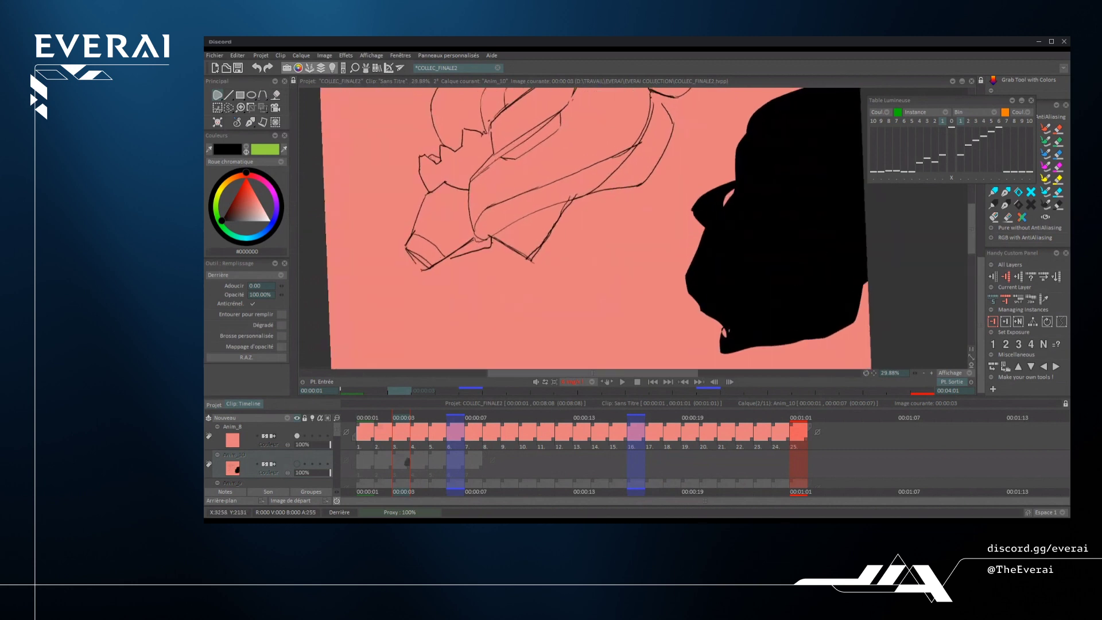
scroll(758, 167, "down", 3)
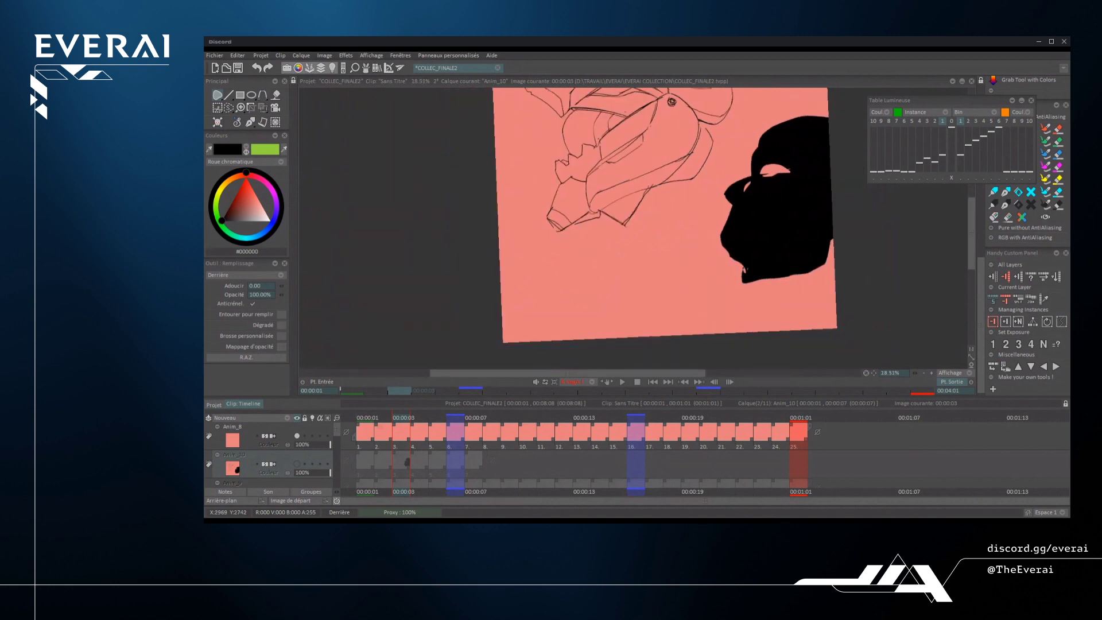
scroll(773, 230, "up", 3)
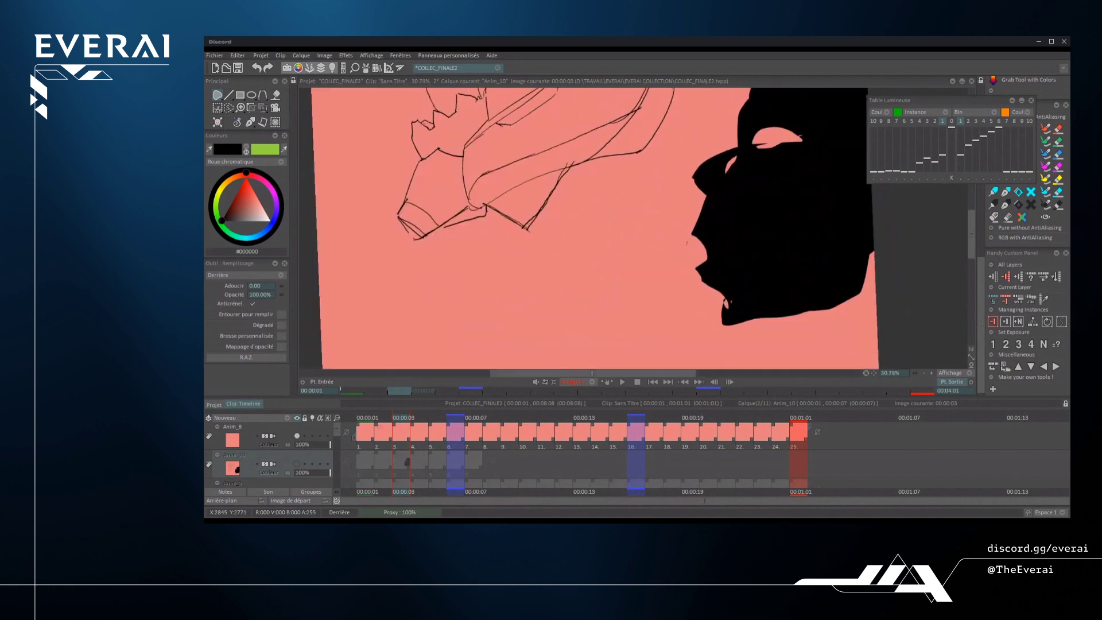
left_click_drag(699, 238, 710, 191)
scroll(708, 323, "down", 3)
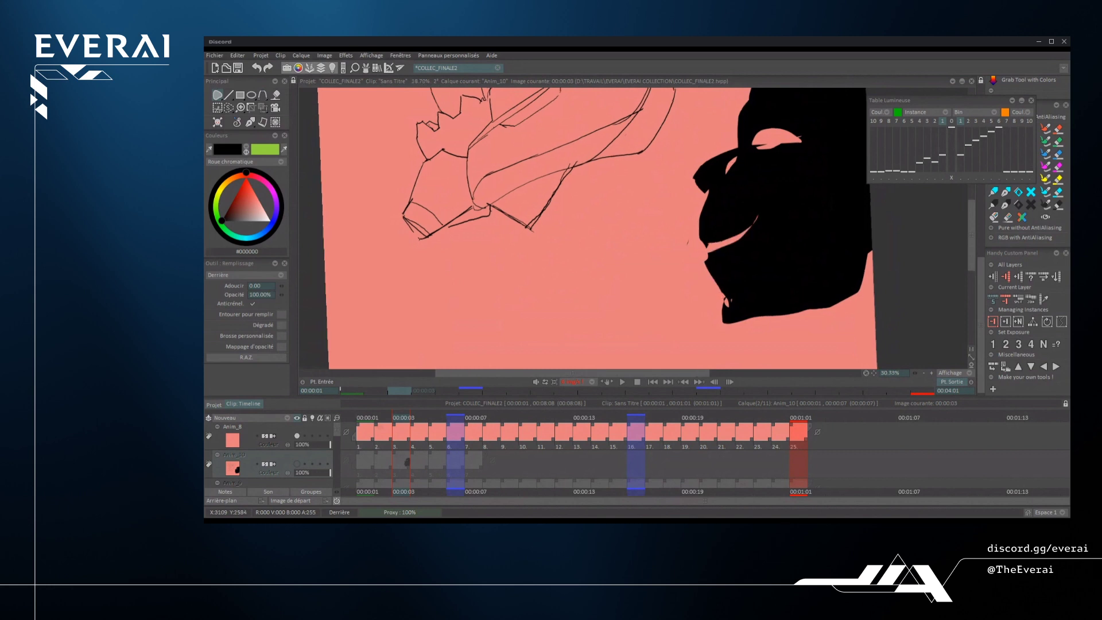
scroll(584, 231, "up", 2)
scroll(584, 231, "down", 3)
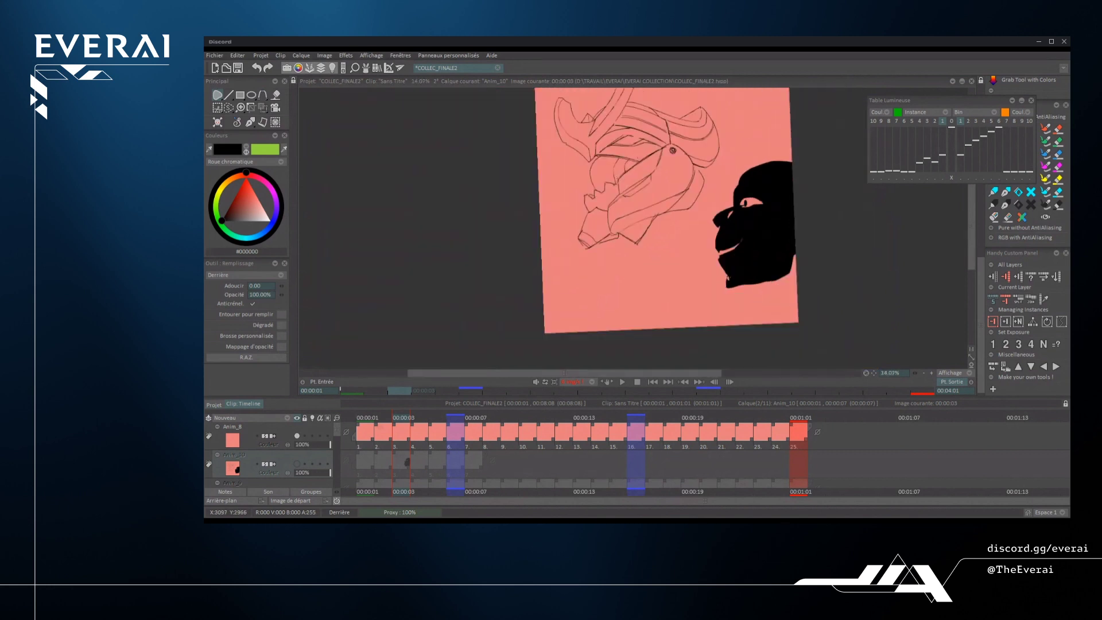
- Remove the black face silhouette and return to the freehand line tool (Tracé à main levée)
key("Delete")
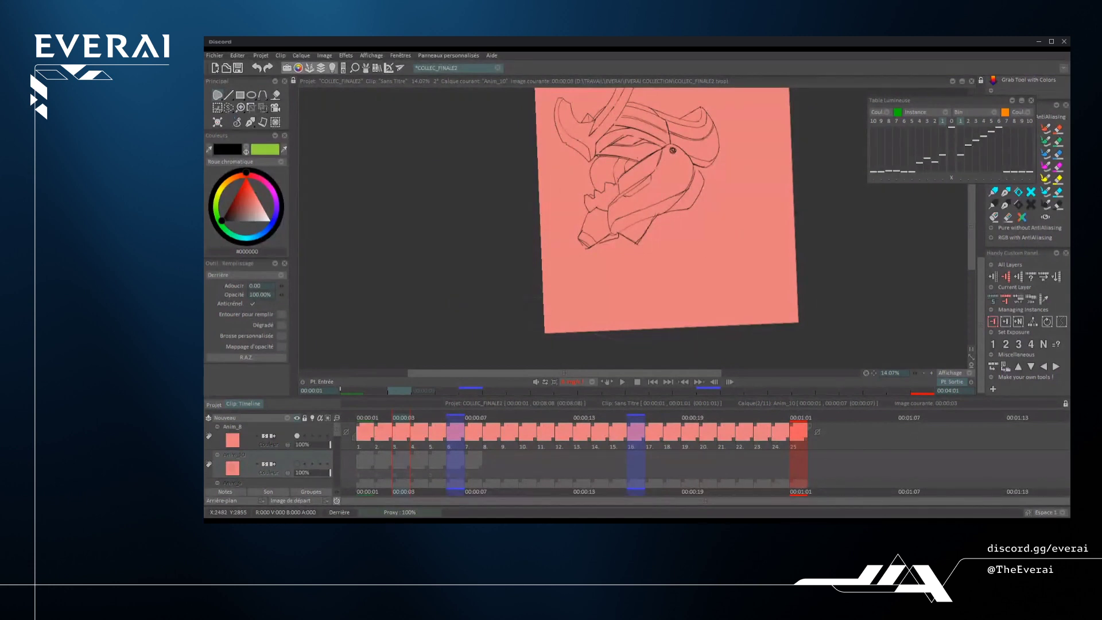
scroll(697, 238, "up", 1)
right_click(218, 95)
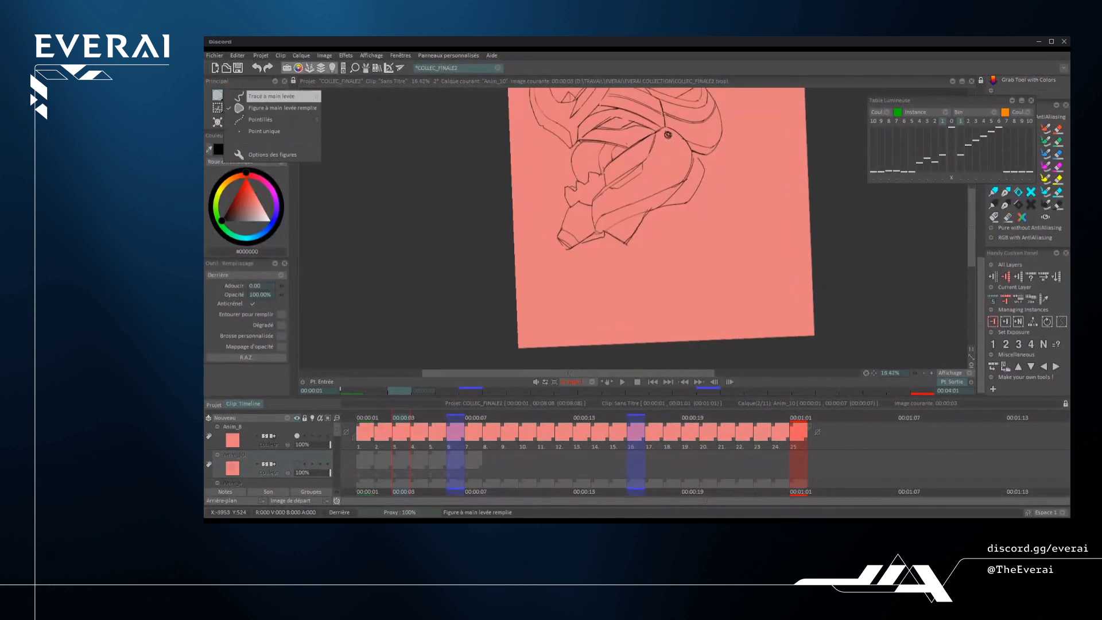
left_click(270, 96)
scroll(667, 134, "up", 2)
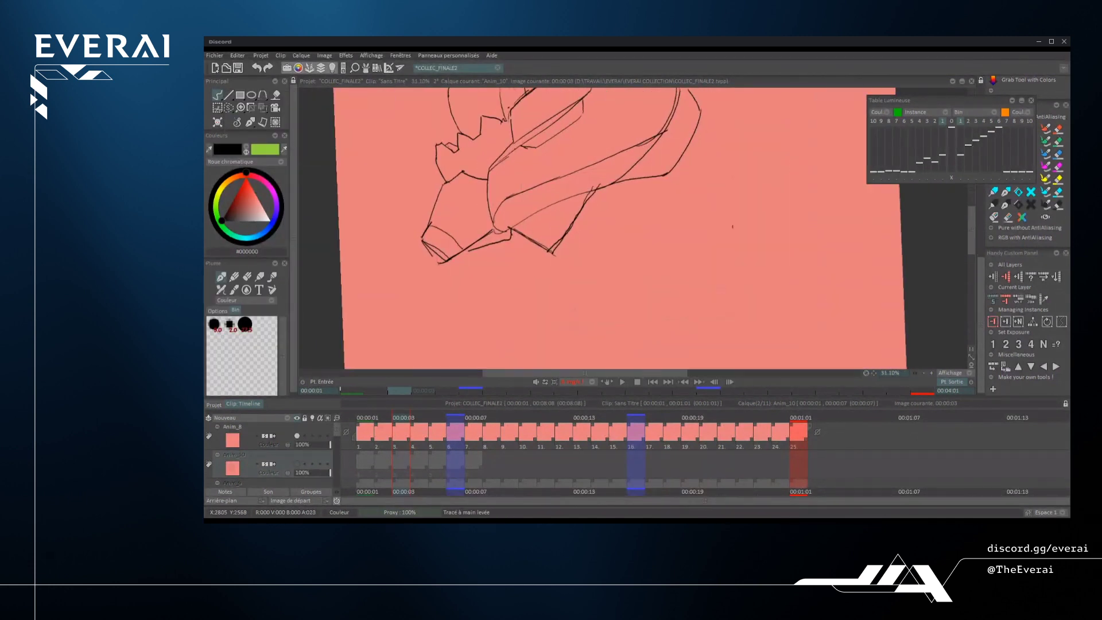
- Sketch an eye in line on the empty canvas beside the head, with lids, a round iris and a brow stroke
mouse_move(771, 220)
left_mouse_down()
mouse_move(735, 236)
mouse_move(764, 236)
left_mouse_up()
scroll(764, 232, "up", 2)
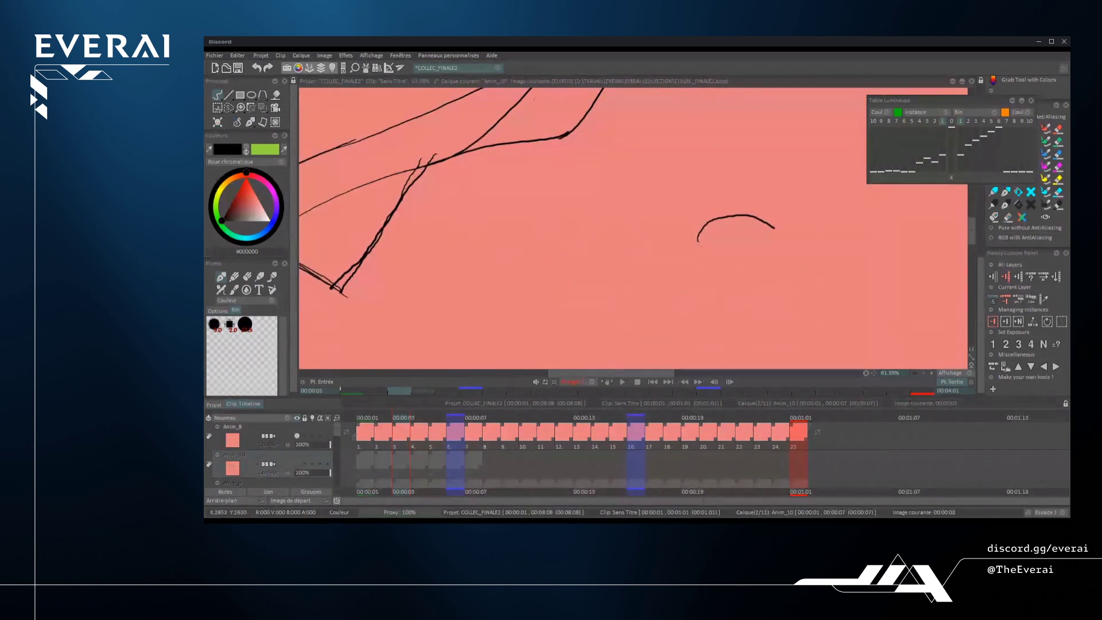
key("ctrl+z")
left_click_drag(706, 281, 769, 202)
key("ctrl+z")
left_click_drag(702, 263, 785, 231)
mouse_move(702, 274)
left_mouse_down()
mouse_move(705, 285)
mouse_move(781, 262)
left_mouse_up()
mouse_move(740, 232)
left_mouse_down()
mouse_move(805, 258)
mouse_move(713, 261)
mouse_move(730, 251)
mouse_move(718, 271)
mouse_move(726, 244)
mouse_move(696, 259)
mouse_move(701, 213)
left_mouse_up()
left_click_drag(626, 253, 616, 233)
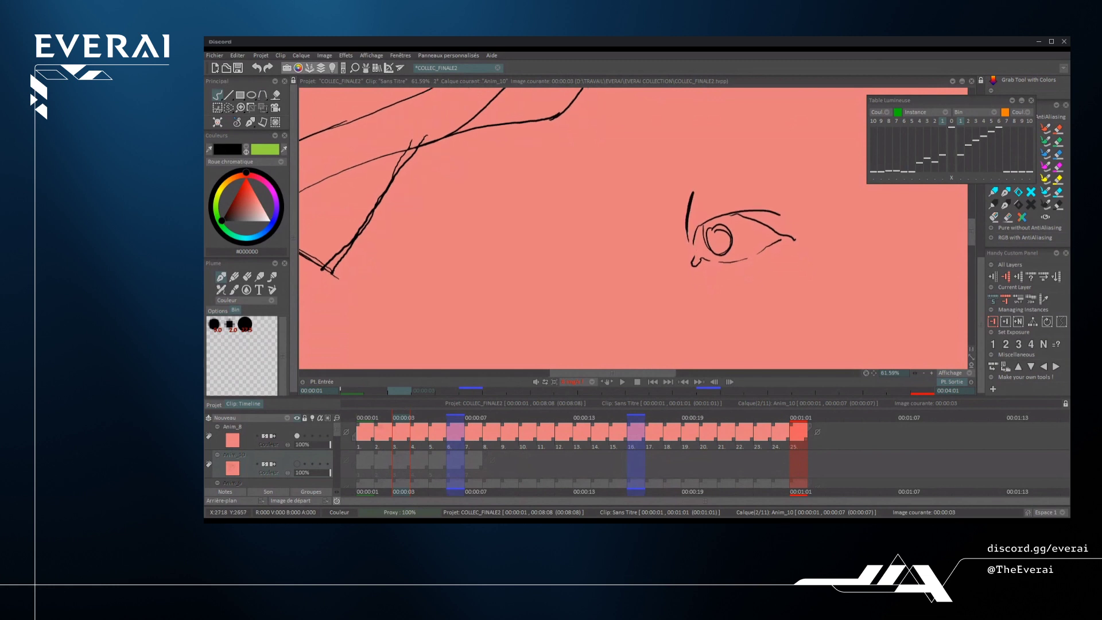
- Try long strokes around the eye, undo them and sketch a second, smaller eye in front of it
scroll(804, 210, "down", 3)
scroll(798, 202, "up", 5)
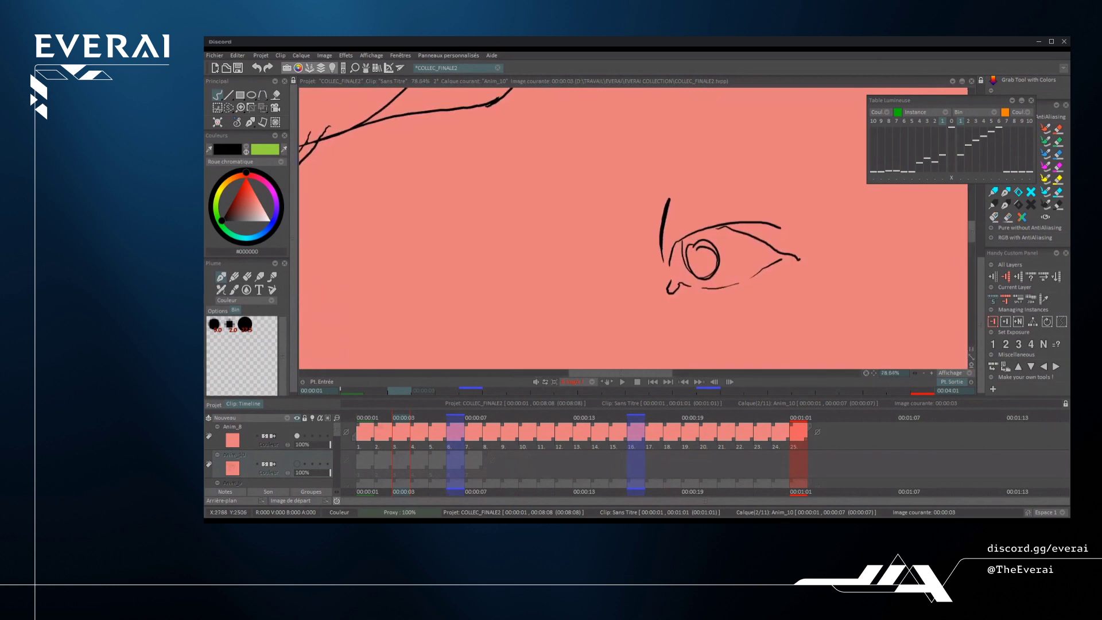
left_click_drag(521, 224, 867, 211)
left_click_drag(601, 294, 841, 219)
key("ctrl+z")
key("ctrl+z")
key("ctrl+z")
mouse_move(551, 303)
left_mouse_down()
mouse_move(571, 282)
mouse_move(592, 289)
mouse_move(567, 319)
mouse_move(609, 318)
left_mouse_up()
mouse_move(575, 287)
left_mouse_down()
mouse_move(569, 302)
mouse_move(591, 308)
left_mouse_up()
scroll(586, 299, "up", 2)
scroll(620, 229, "down", 2)
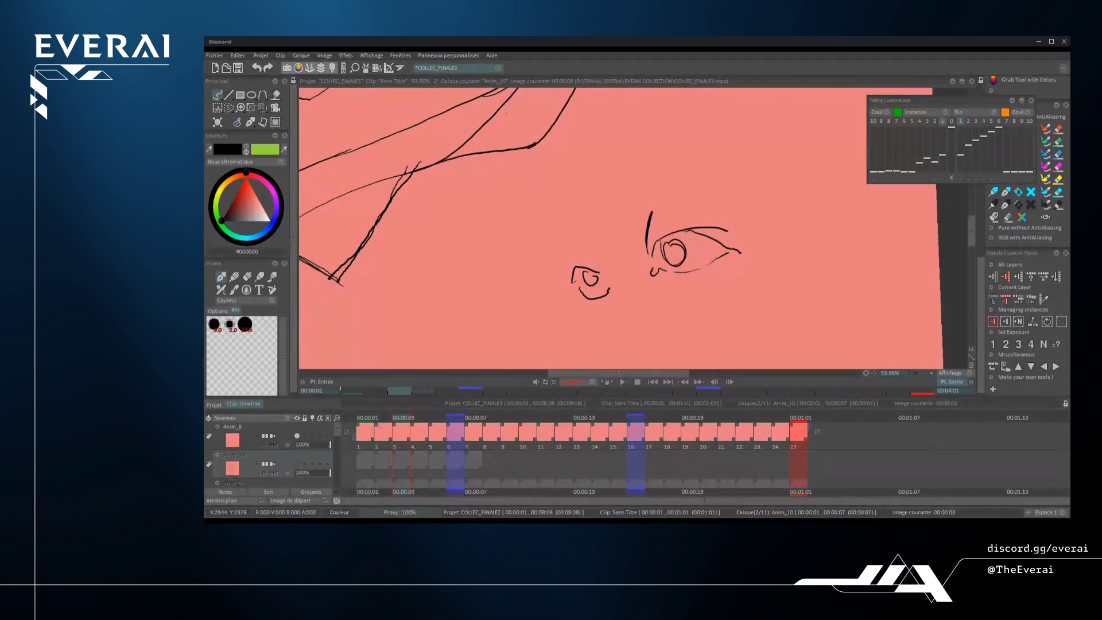
- Undo all strokes of the two eye sketches beside the head
key("ctrl+z")
key("ctrl+z")
key("ctrl+z")
key("ctrl+z")
key("ctrl+z")
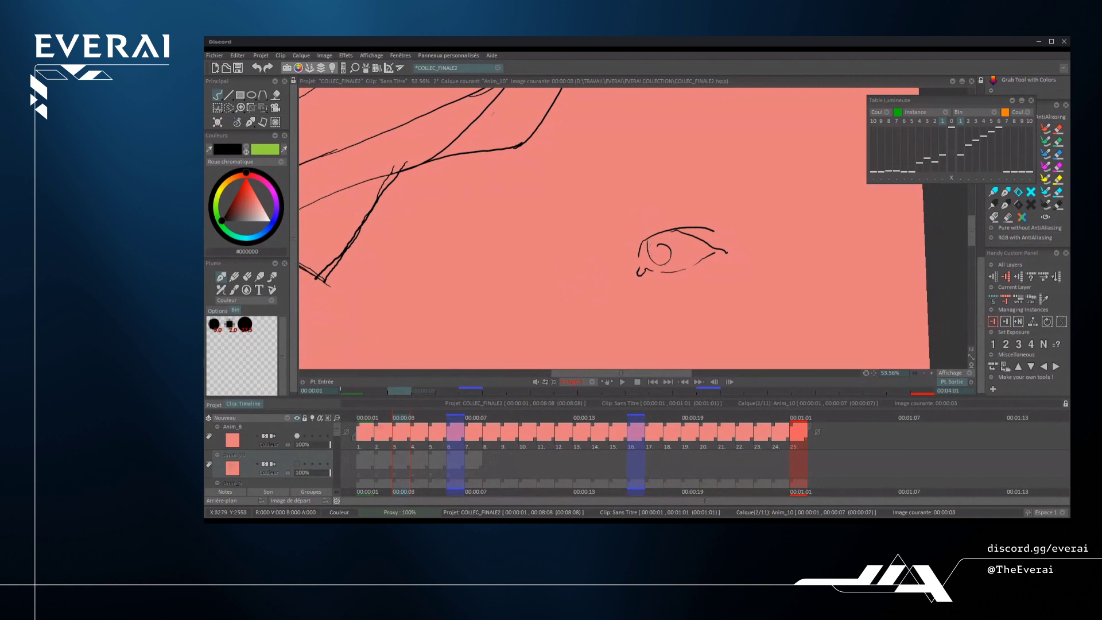
key("ctrl+z")
key("ctrl+z")
key("ctrl+z")
key("ctrl+z")
key("ctrl+z")
key("ctrl+z")
scroll(608, 230, "down", 3)
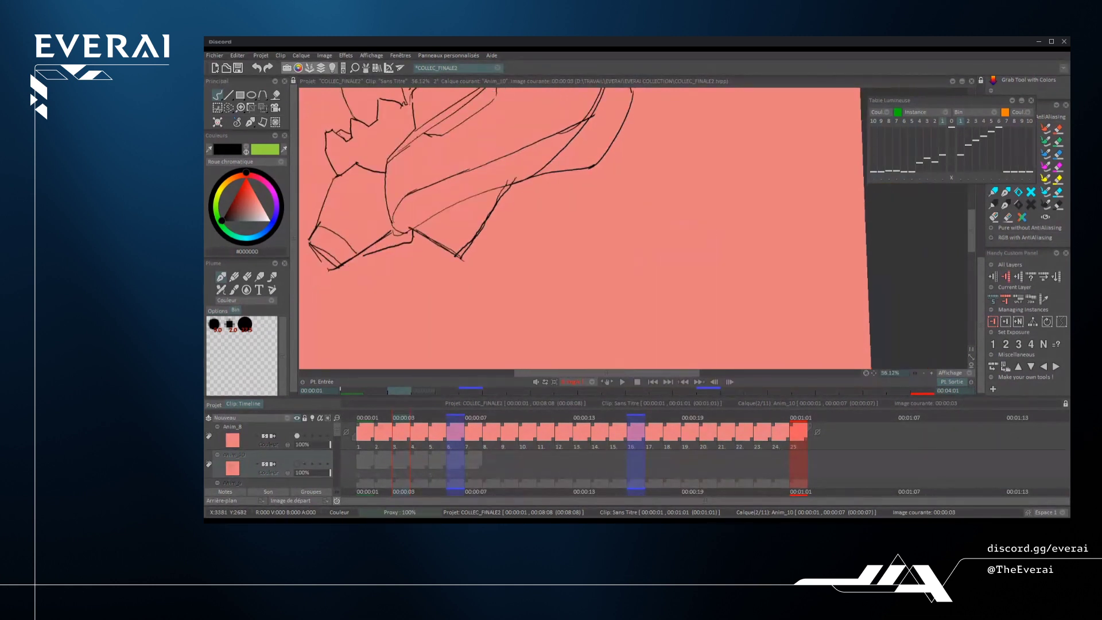
- Sketch a loose face profile with a rounded head outline in line on the empty canvas beside the creature head
mouse_move(619, 319)
left_mouse_down()
mouse_move(614, 264)
mouse_move(634, 238)
mouse_move(611, 263)
mouse_move(615, 276)
left_mouse_up()
left_click_drag(622, 237, 660, 149)
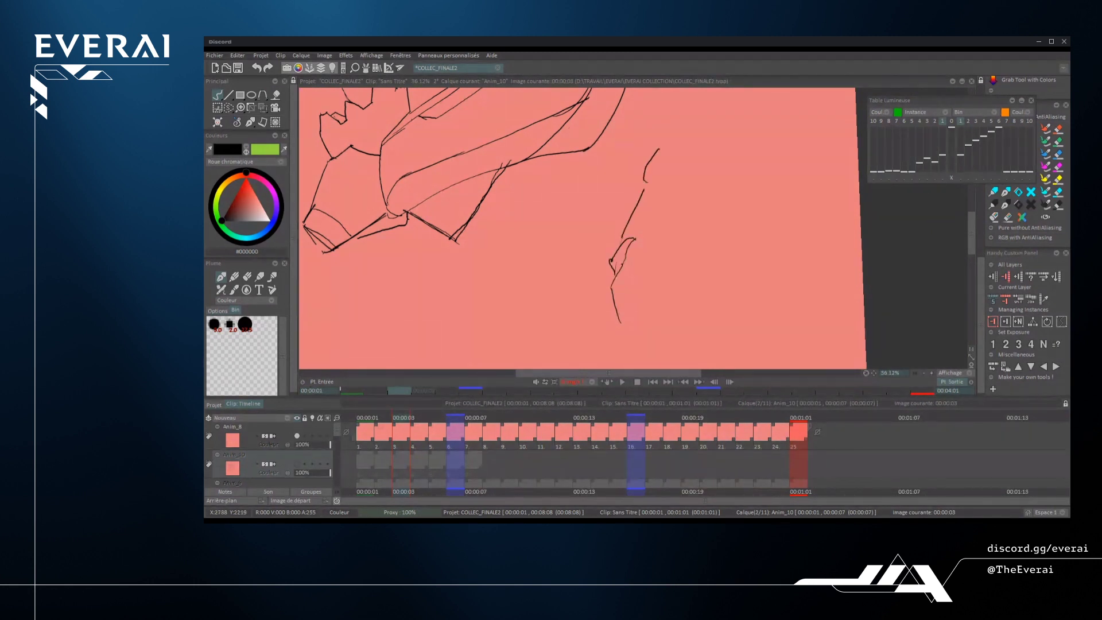
key("ctrl+z")
left_click_drag(647, 193, 670, 143)
mouse_move(683, 138)
left_mouse_down()
mouse_move(728, 126)
mouse_move(761, 148)
mouse_move(766, 241)
left_mouse_up()
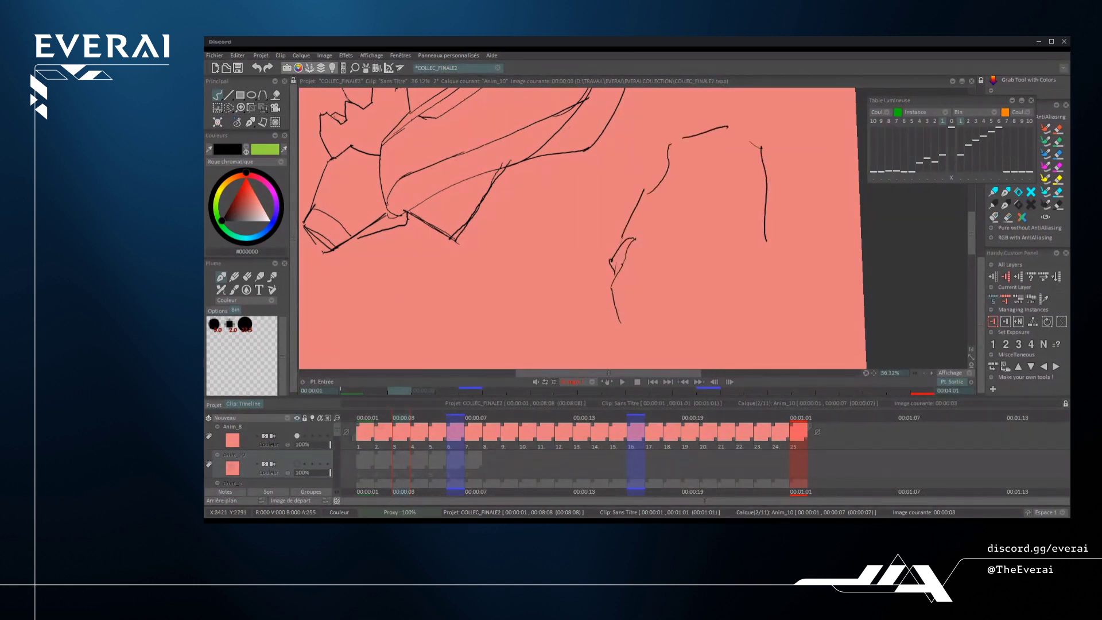
key("ctrl+z")
mouse_move(742, 132)
left_mouse_down()
mouse_move(784, 259)
mouse_move(731, 272)
left_mouse_up()
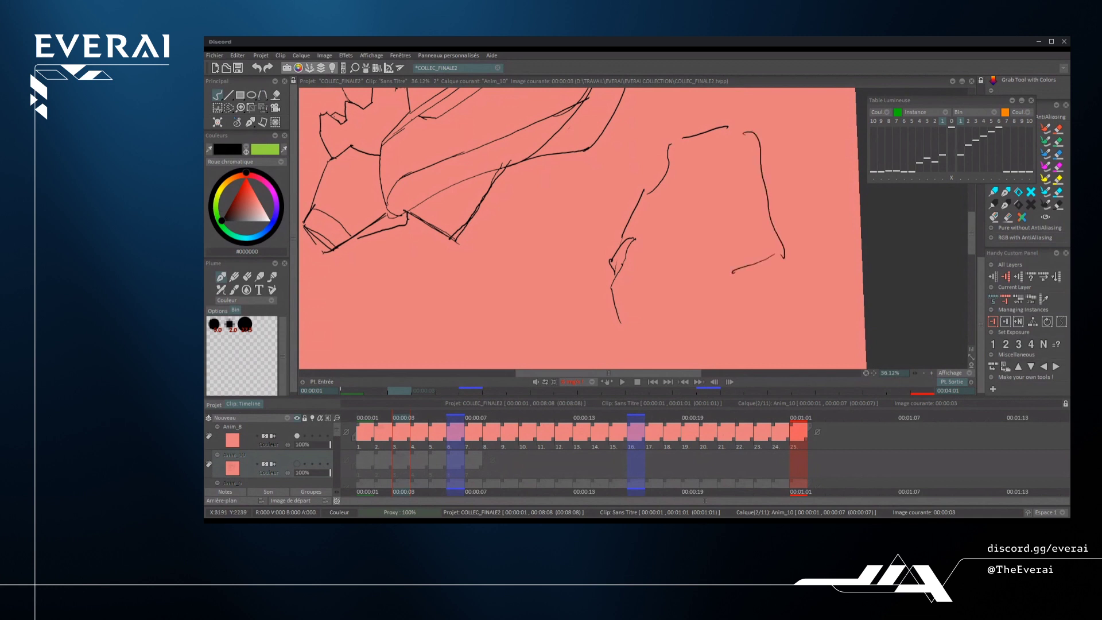
left_click_drag(747, 229, 753, 253)
mouse_move(677, 198)
left_mouse_down()
mouse_move(663, 189)
mouse_move(728, 184)
mouse_move(728, 220)
mouse_move(710, 231)
left_mouse_up()
- Undo all strokes of the face profile sketch beside the creature head
scroll(707, 157, "down", 3)
key("ctrl+z")
key("ctrl+z")
key("ctrl+z")
key("ctrl+z")
key("ctrl+z")
key("ctrl+z")
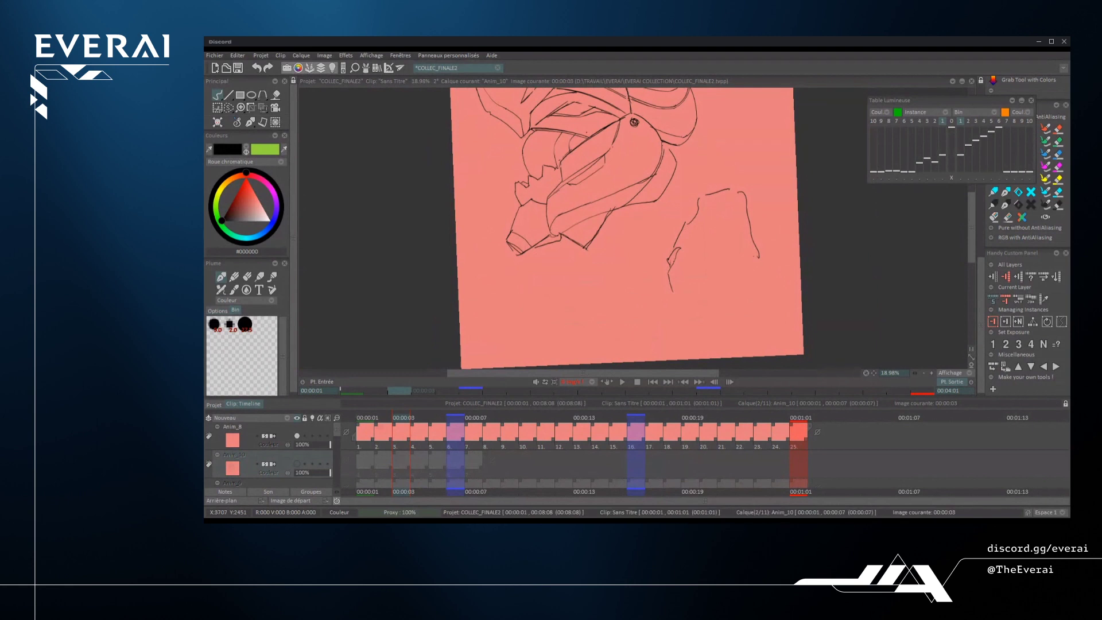
key("ctrl+z")
- Draw a rising row of short, nearly vertical practice strokes on the empty canvas beside the head
scroll(676, 259, "up", 2)
left_click_drag(659, 229, 666, 309)
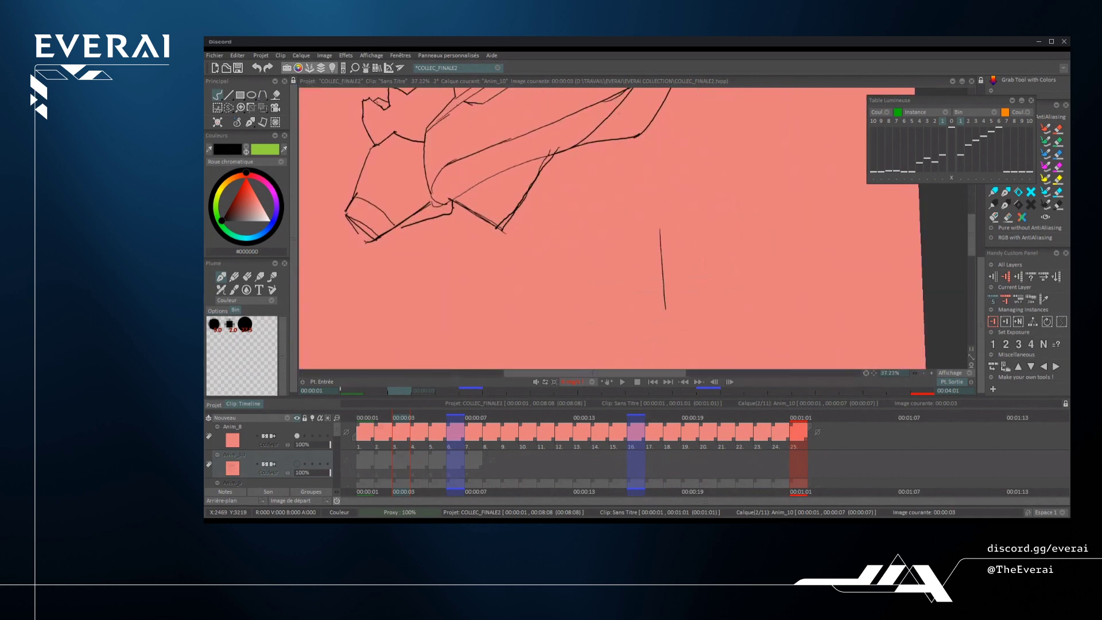
mouse_move(666, 220)
left_mouse_down()
mouse_move(677, 302)
mouse_move(693, 285)
left_mouse_up()
left_click_drag(704, 195, 707, 262)
left_click_drag(736, 176, 735, 247)
left_click_drag(772, 185, 774, 235)
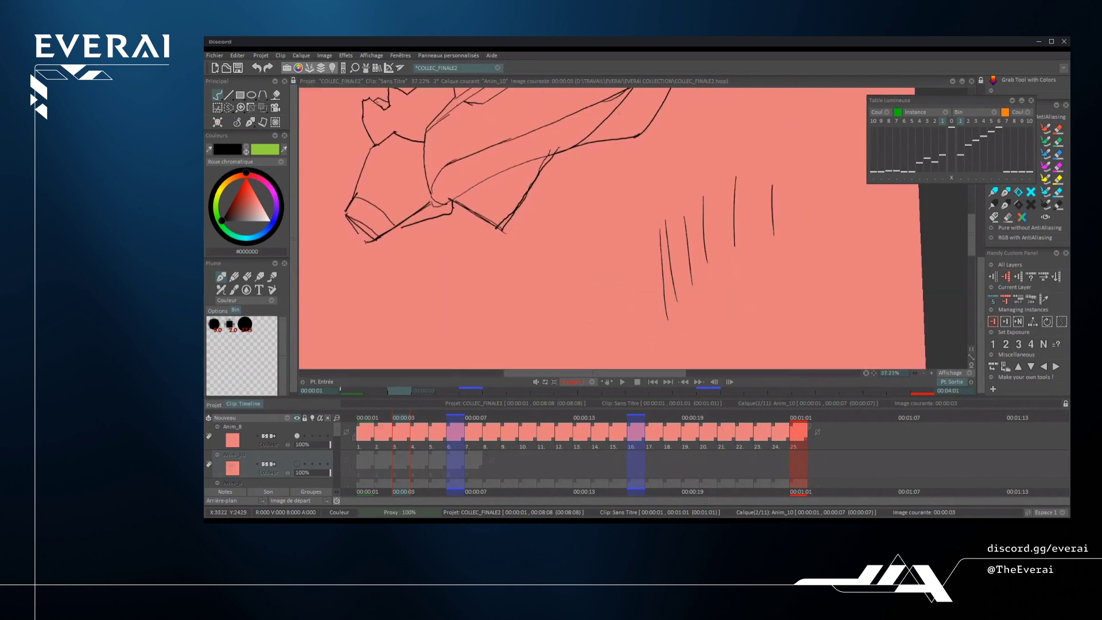
left_click_drag(805, 172, 809, 224)
left_click_drag(832, 167, 835, 223)
- Erase the row of practice strokes and the small dots beside the head
scroll(780, 224, "down", 5)
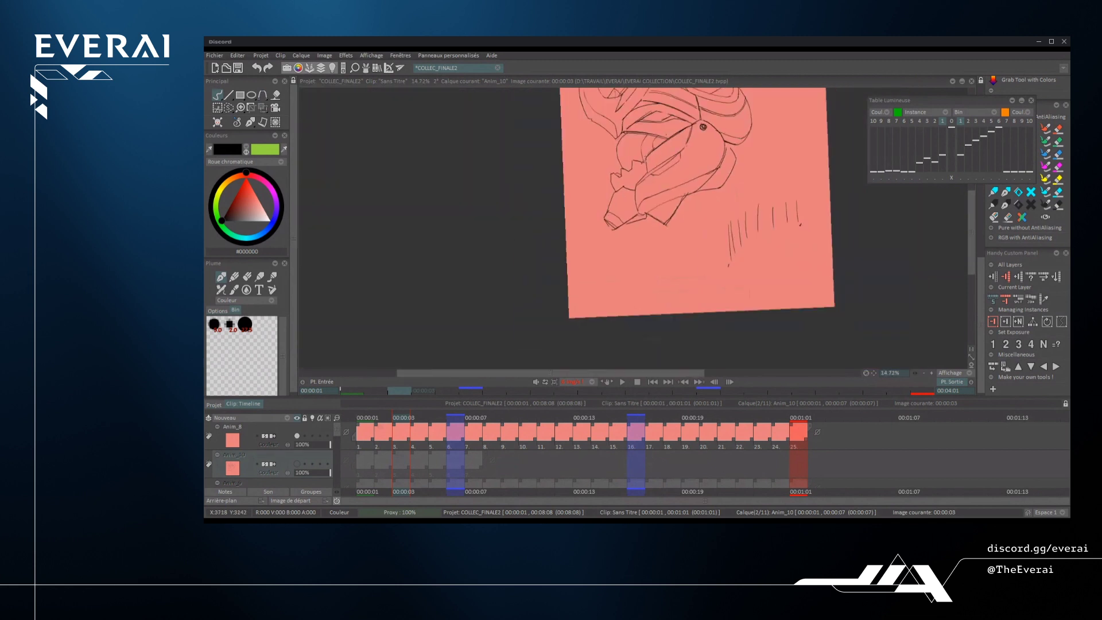
left_click_drag(780, 224, 718, 228)
scroll(719, 227, "up", 3)
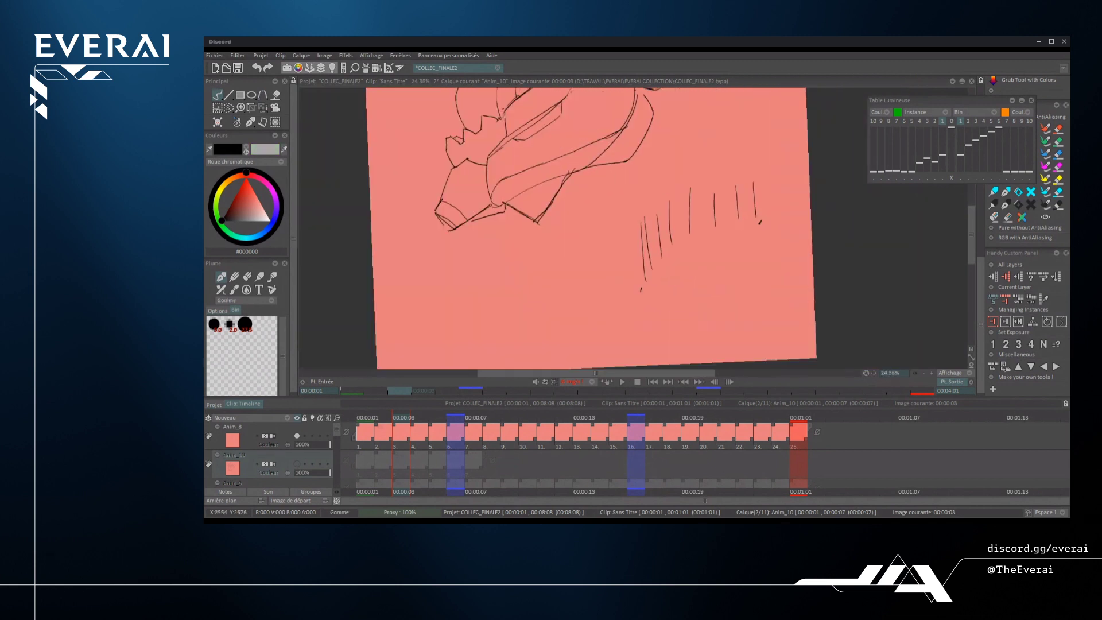
left_click_drag(645, 275, 643, 247)
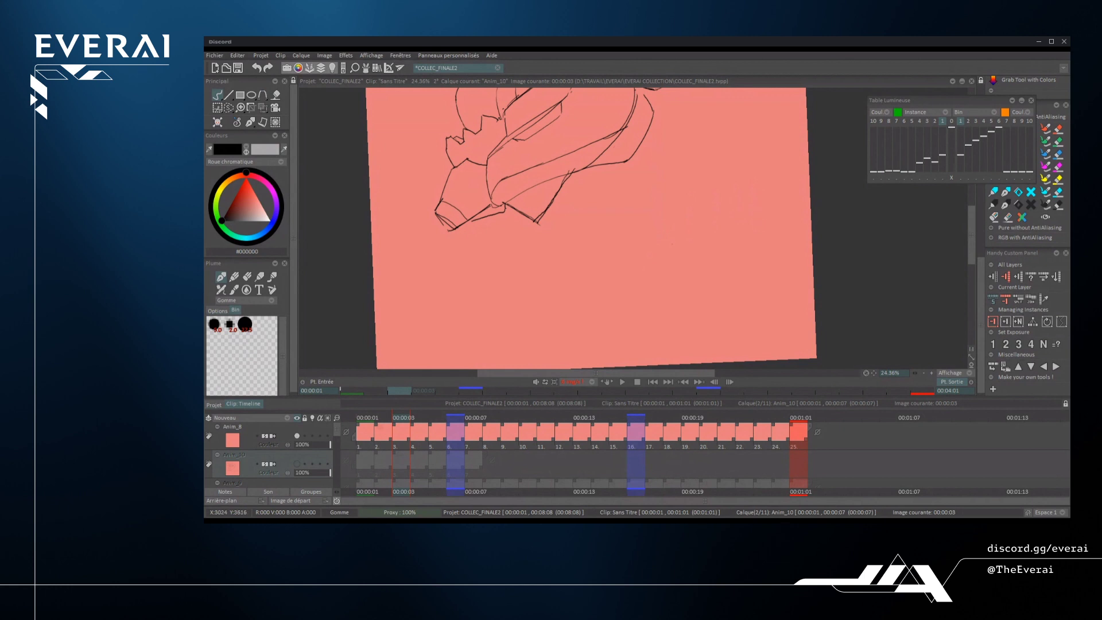
- Erase the outer edge of the small spike between the two front horns and redraw it as a straight line
scroll(618, 108, "down", 4)
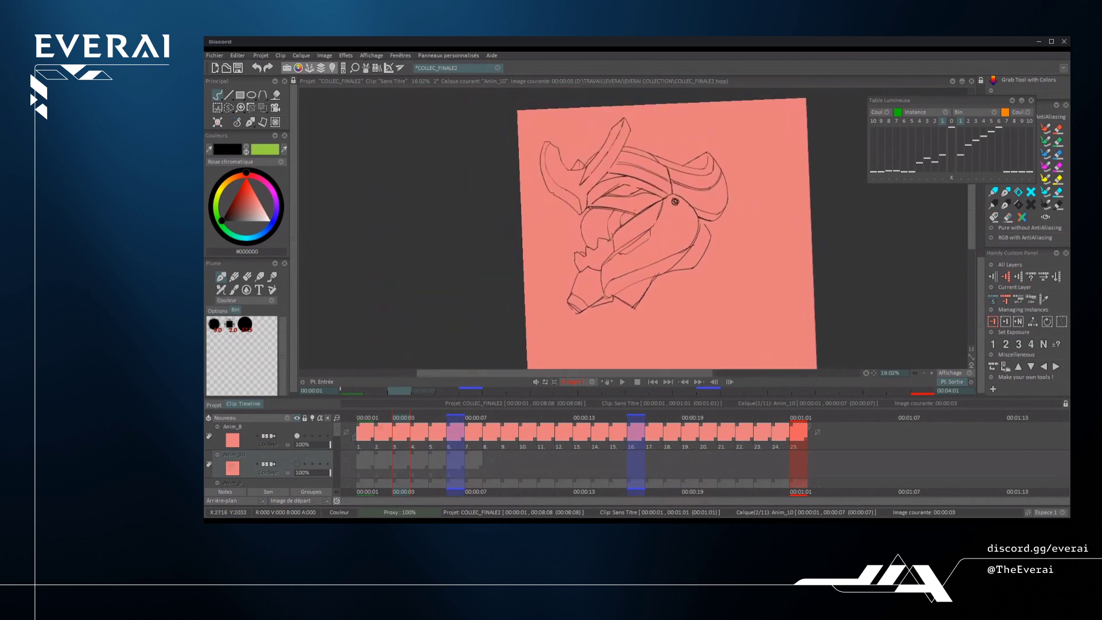
scroll(709, 230, "down", 3)
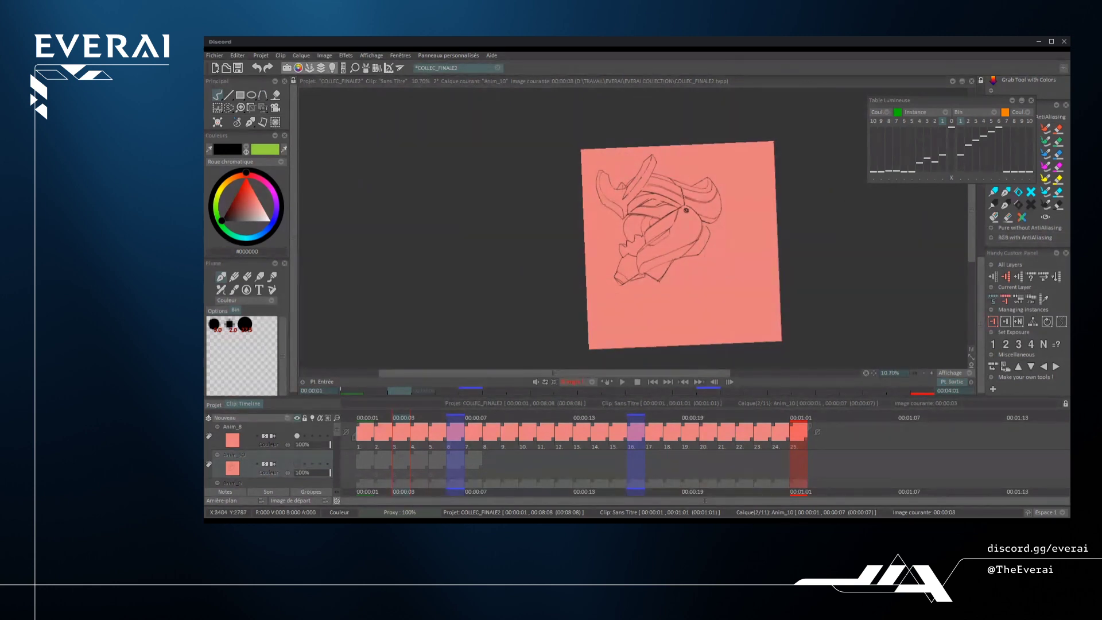
scroll(683, 247, "up", 6)
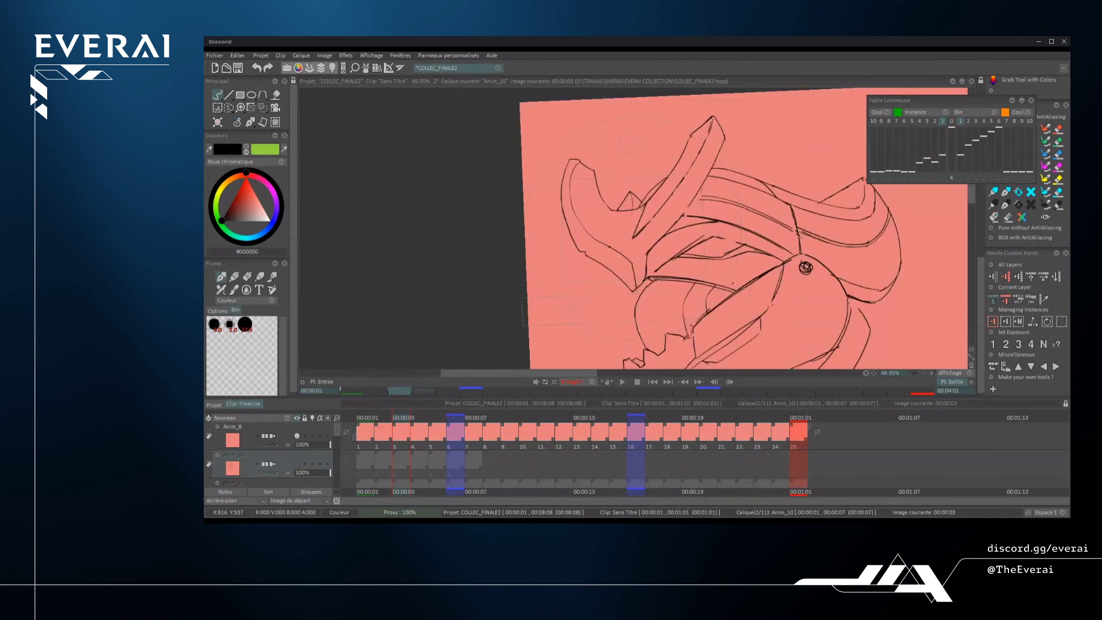
scroll(683, 247, "down", 4)
scroll(654, 190, "up", 8)
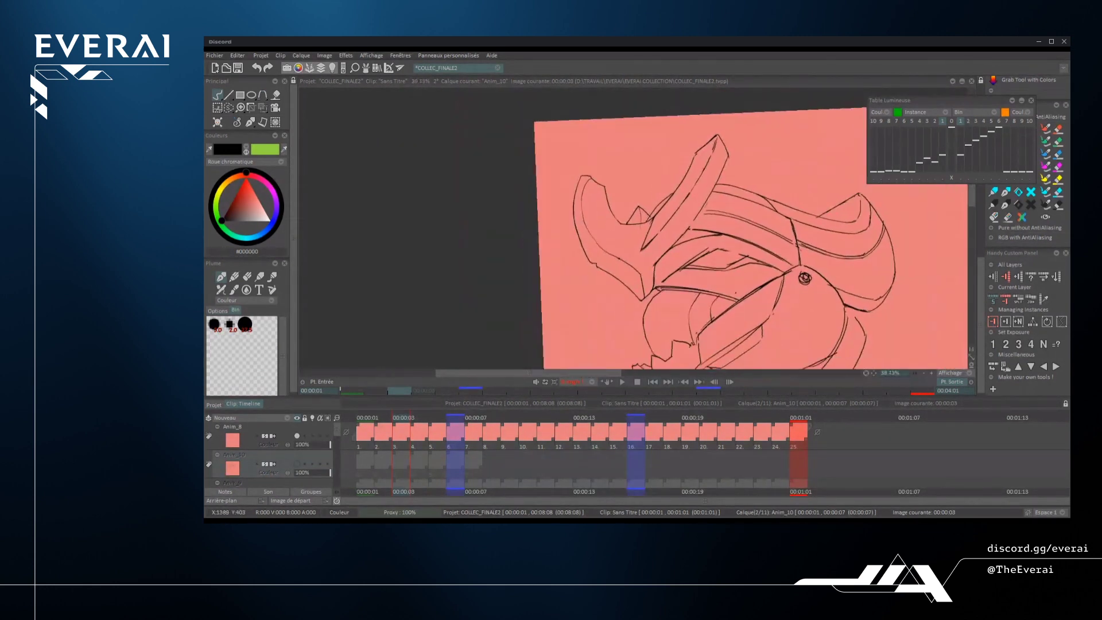
left_click_drag(551, 279, 581, 237)
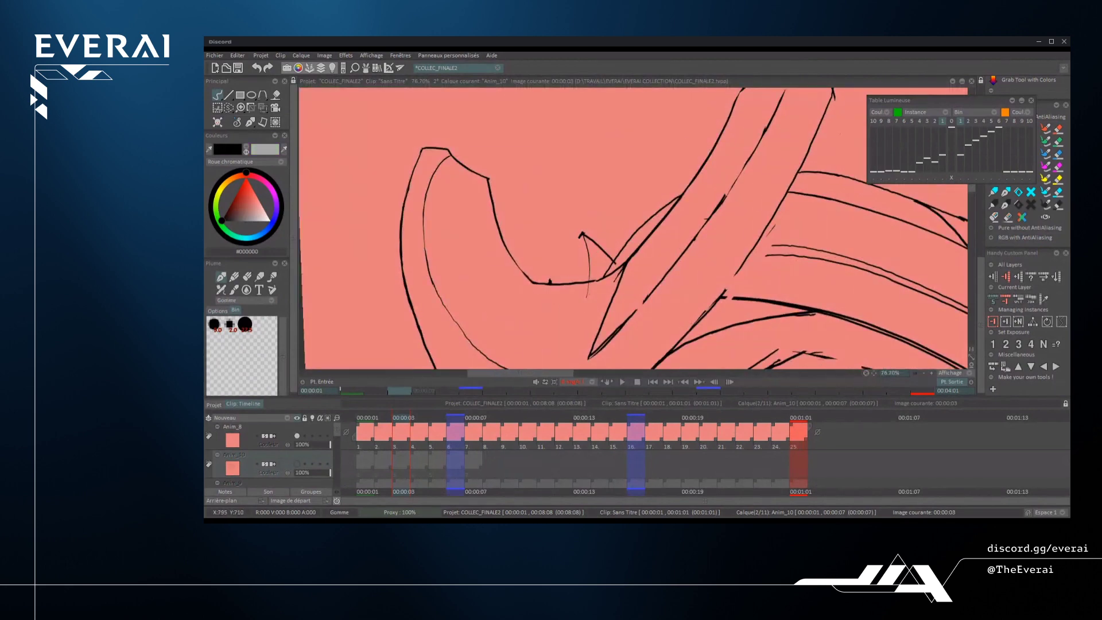
left_click_drag(546, 273, 585, 230)
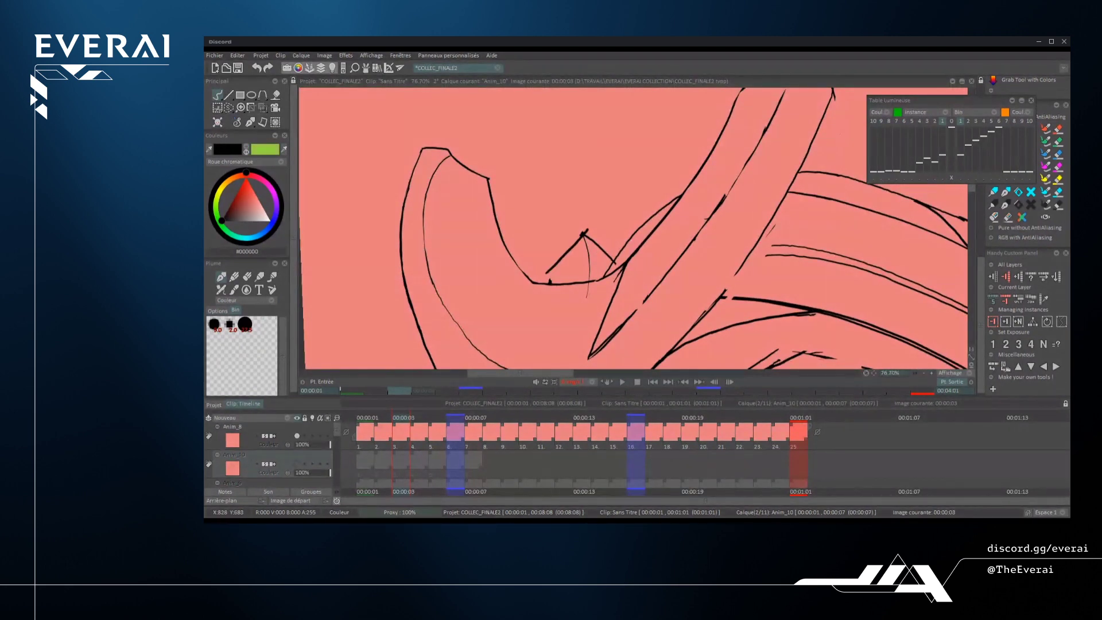
- Try erasing the upper part of the small spike's outer edge, then undo the erasure
scroll(631, 229, "down", 8)
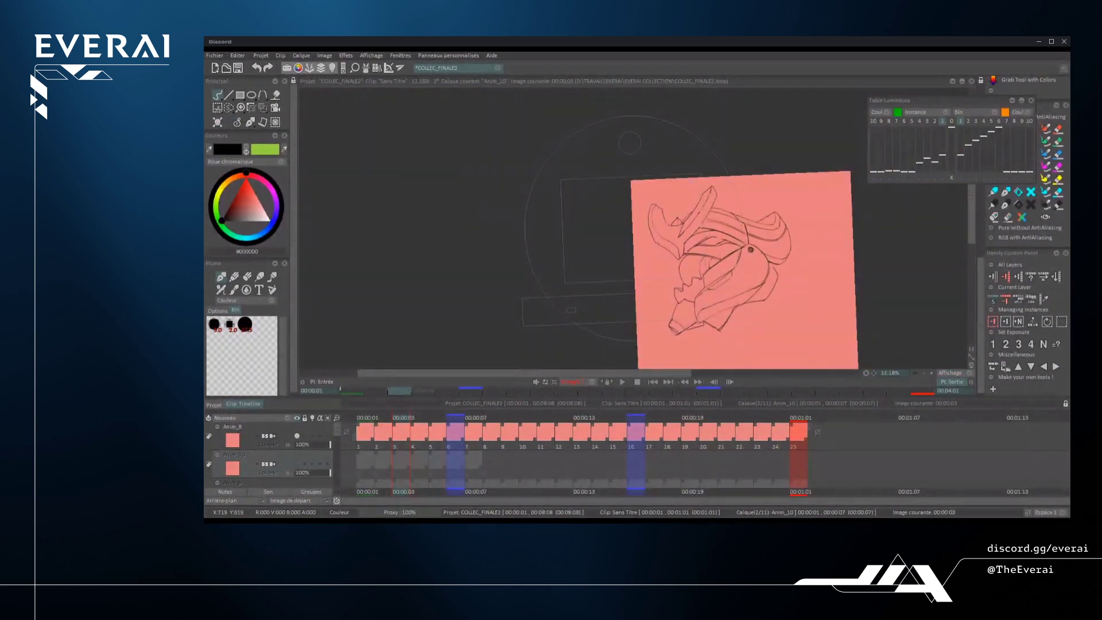
scroll(678, 216, "up", 6)
scroll(662, 255, "up", 3)
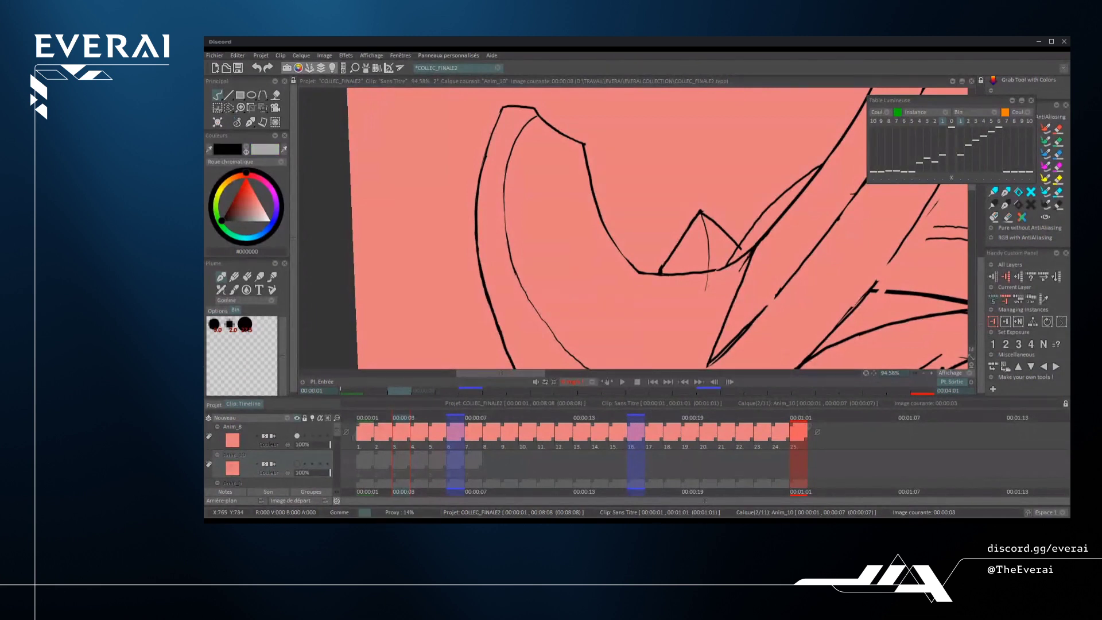
left_click_drag(701, 211, 676, 248)
key("ctrl+z")
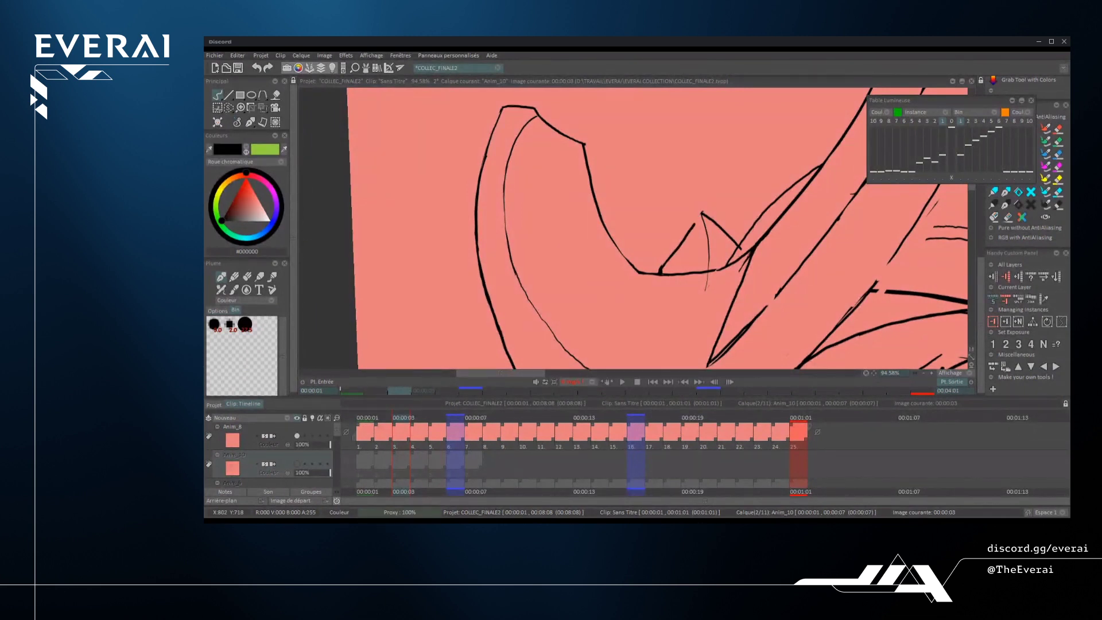
key("ctrl+z")
scroll(729, 189, "down", 5)
scroll(798, 247, "down", 2)
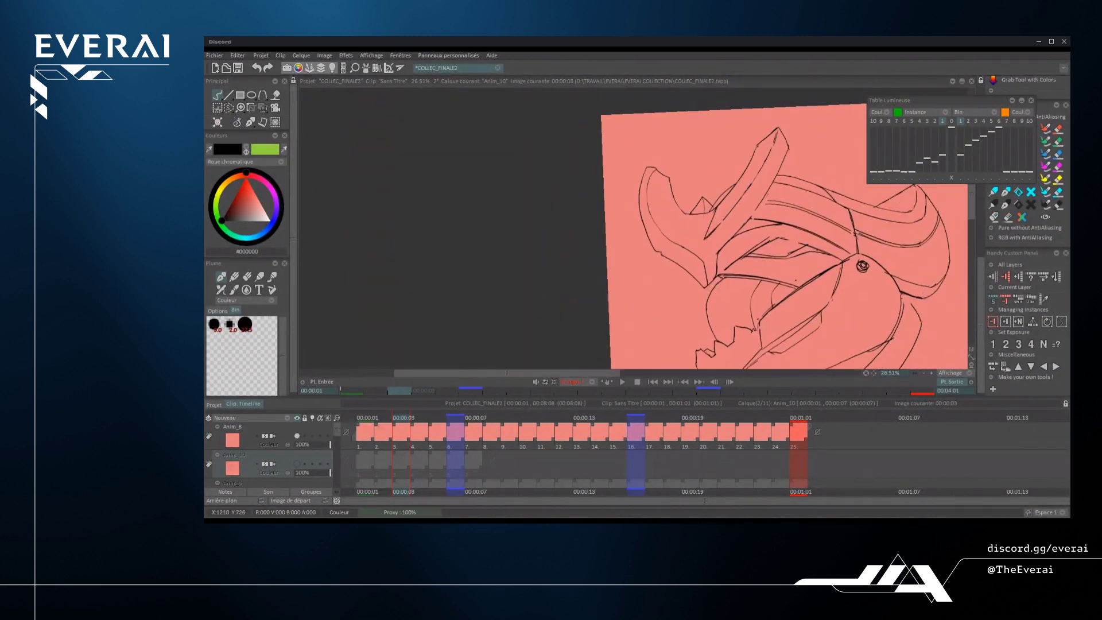
scroll(748, 188, "up", 2)
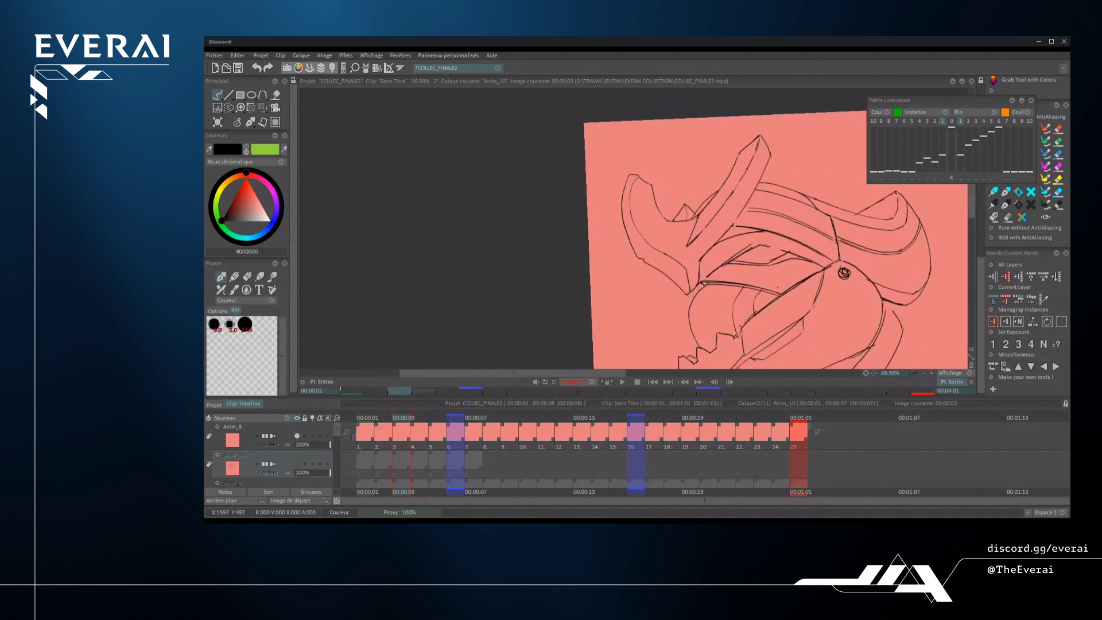
mouse_move(777, 174)
left_mouse_down()
mouse_move(685, 172)
mouse_move(577, 91)
left_mouse_up()
mouse_move(749, 294)
left_mouse_down()
mouse_move(818, 178)
mouse_move(749, 296)
left_mouse_up()
key("ctrl+z")
scroll(774, 179, "down", 3)
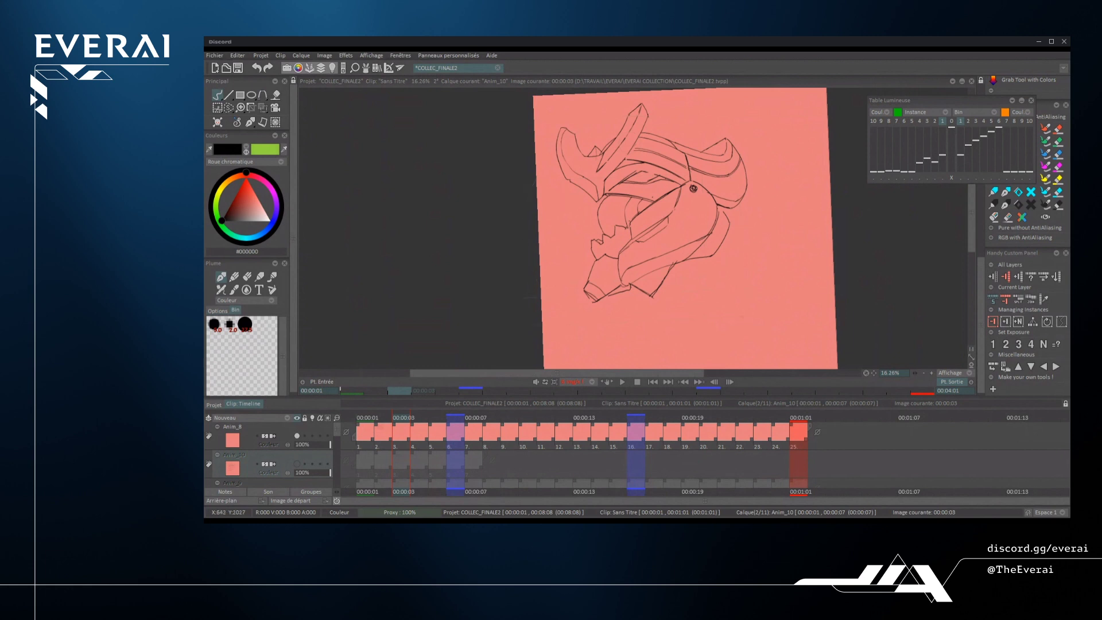
- Add short thickness lines along the tops of the jagged teeth in the creature's mouth
scroll(602, 224, "up", 1)
scroll(631, 230, "up", 4)
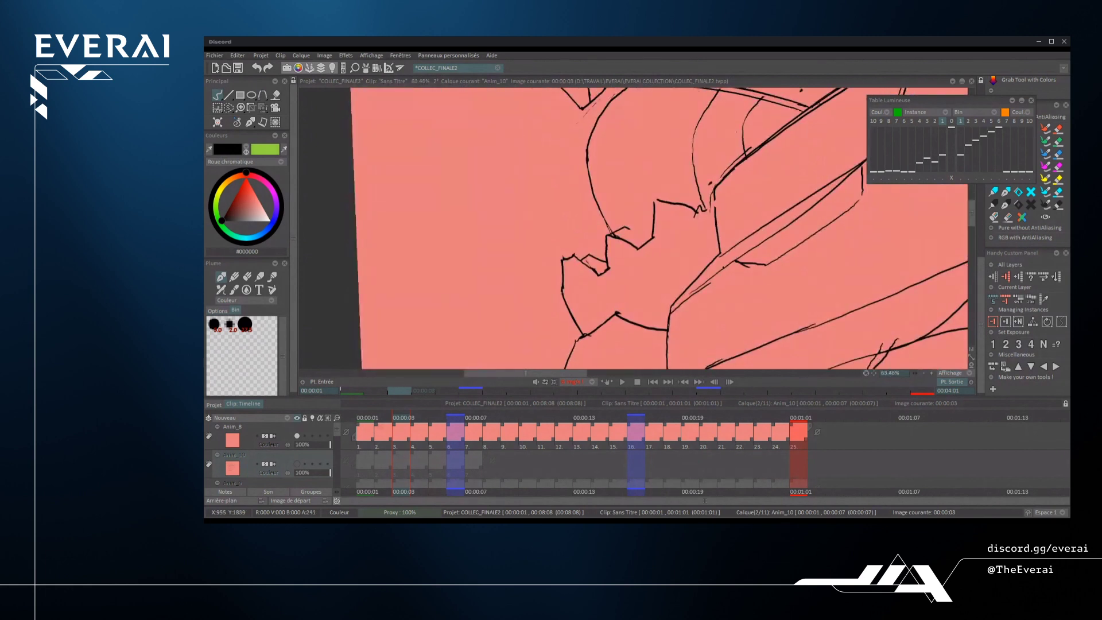
scroll(631, 229, "down", 5)
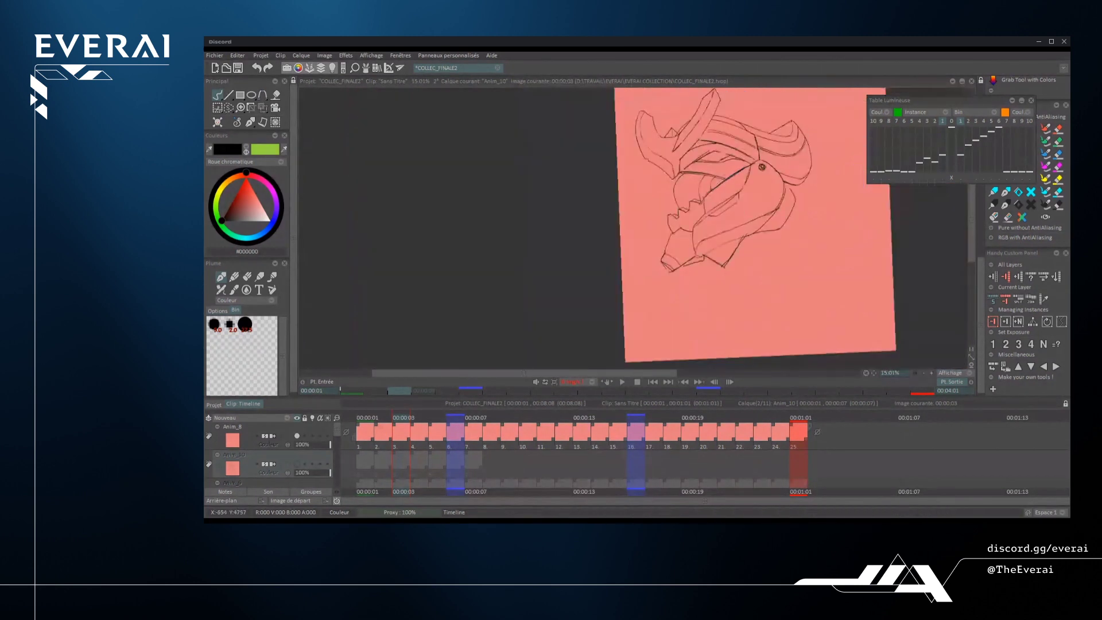
scroll(763, 161, "up", 3)
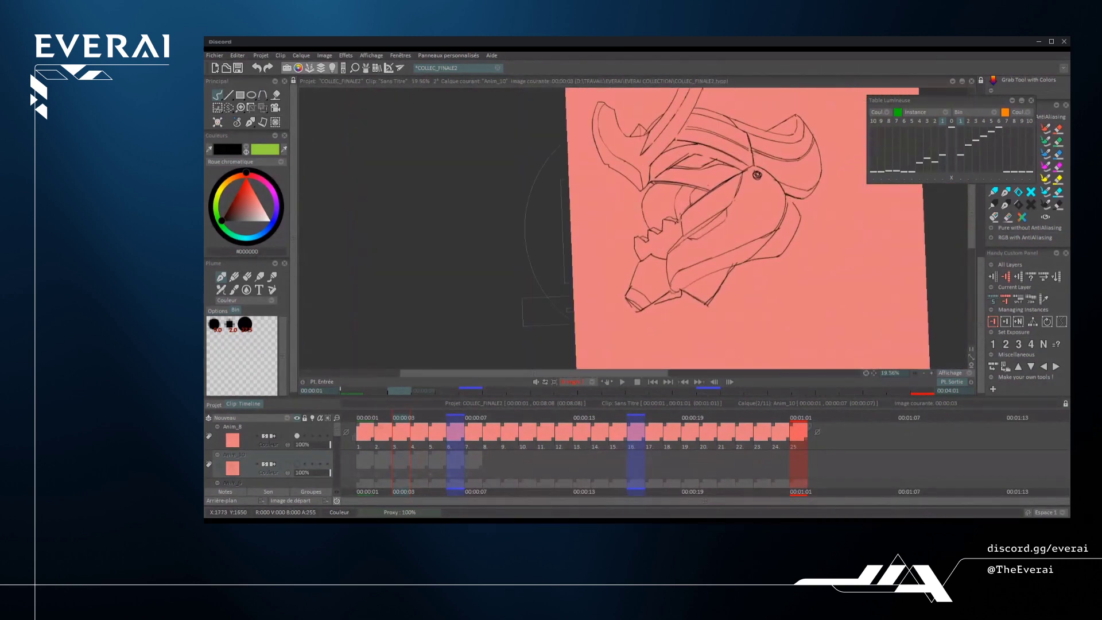
scroll(689, 229, "up", 3)
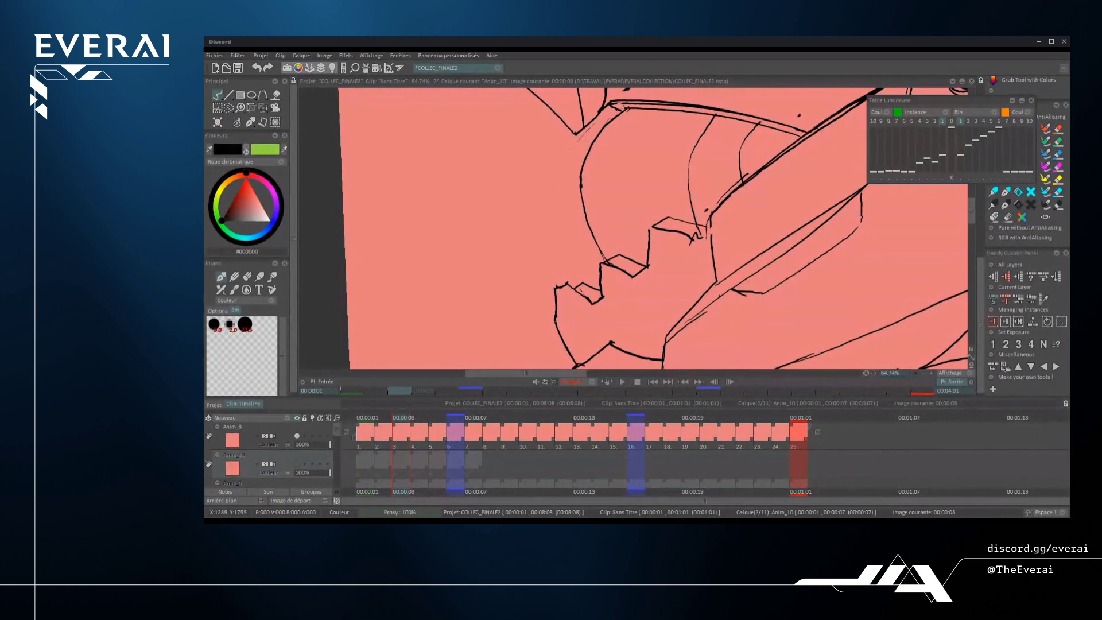
scroll(689, 229, "down", 3)
scroll(689, 230, "up", 3)
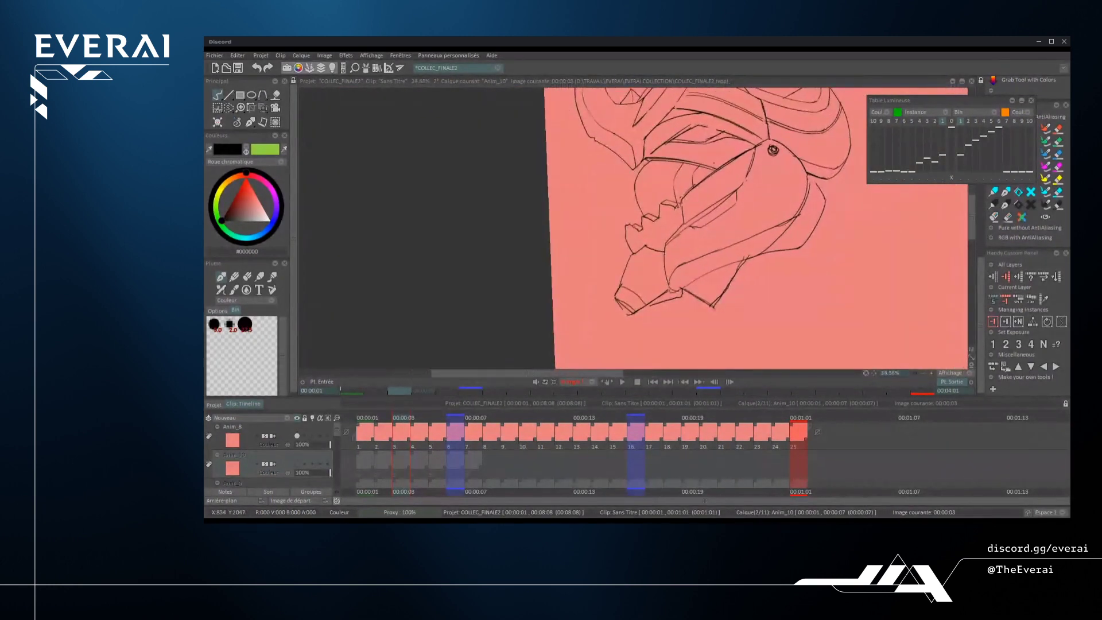
scroll(632, 230, "up", 1)
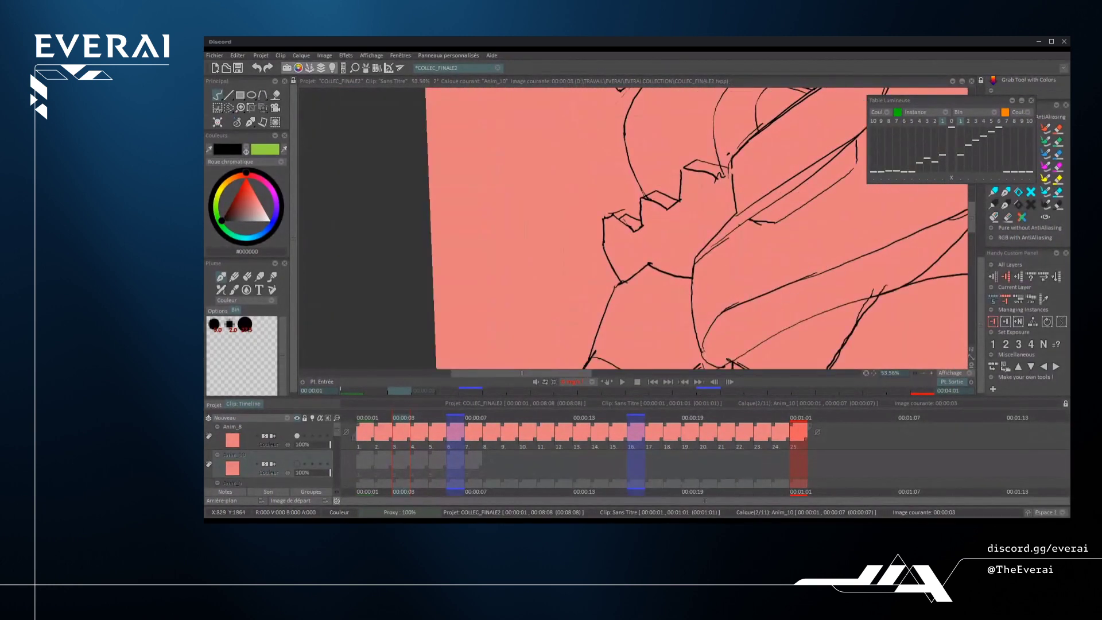
scroll(631, 230, "down", 3)
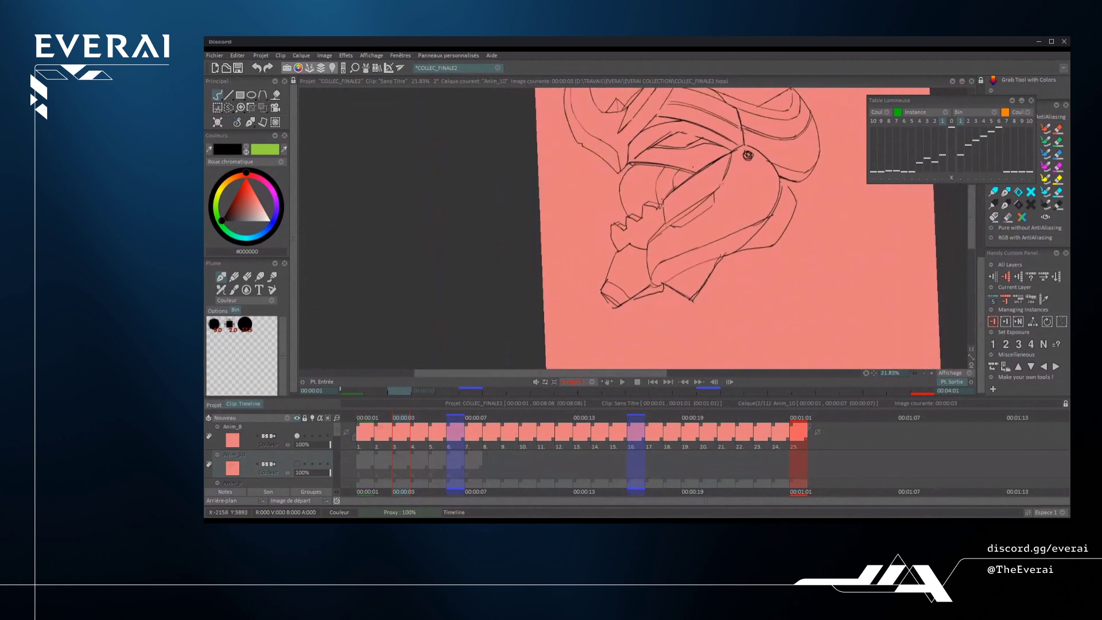
- Try adding a new layer at frame 3 and moving it above Anim_8, then undo these layer changes
left_click(299, 445)
key("ctrl+z")
left_click(225, 417)
left_click(306, 417)
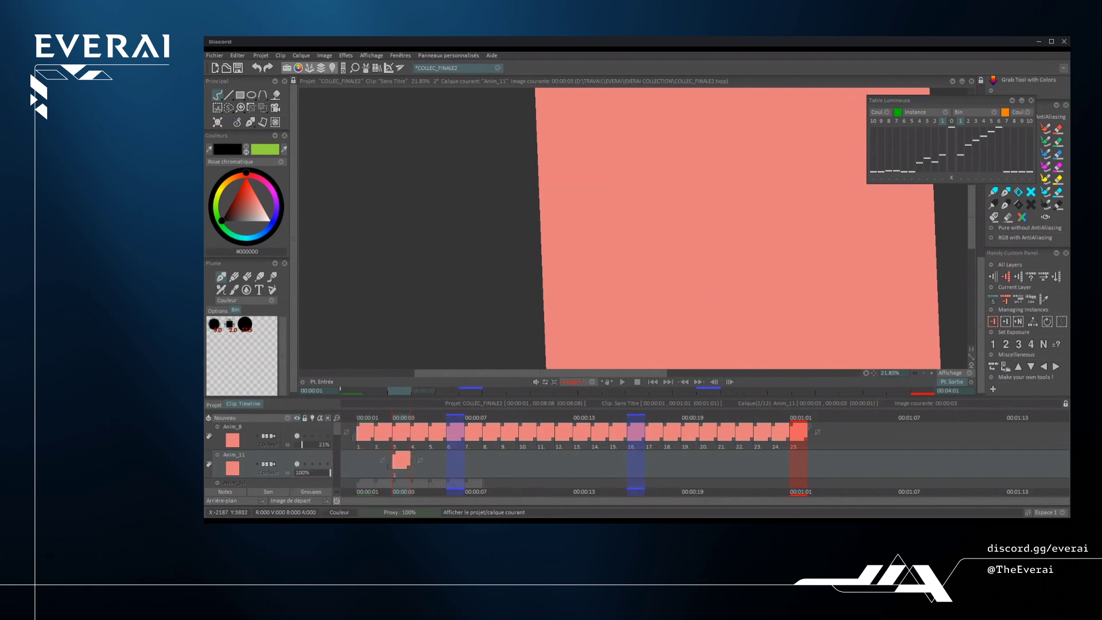
mouse_move(302, 444)
left_mouse_down()
mouse_move(331, 445)
mouse_move(317, 434)
left_mouse_up()
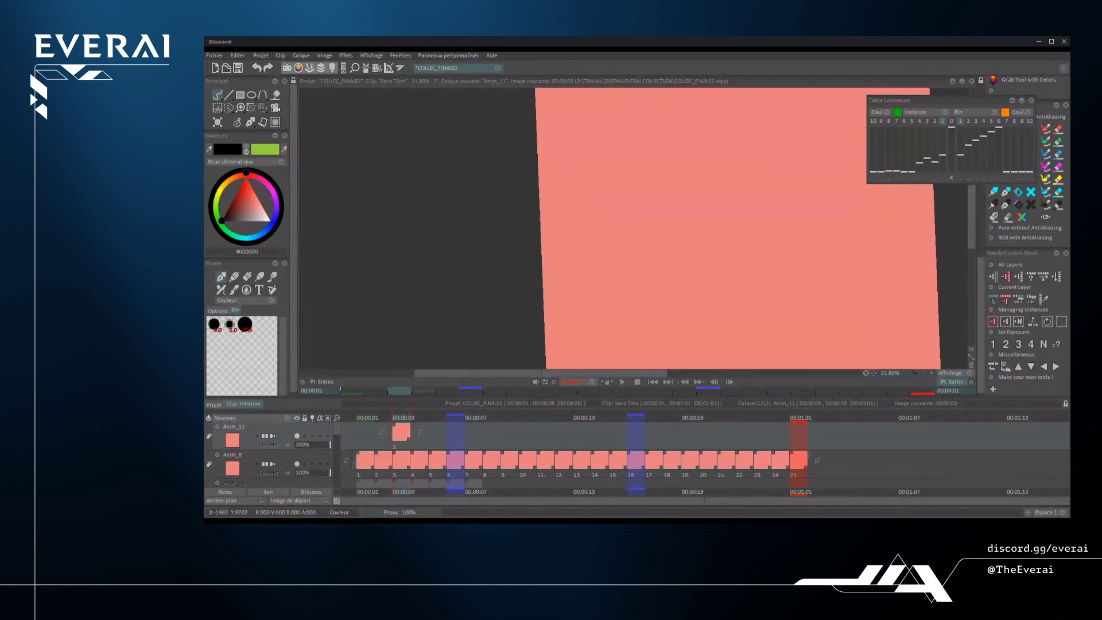
mouse_move(399, 418)
left_mouse_down()
mouse_move(383, 418)
mouse_move(396, 418)
left_mouse_up()
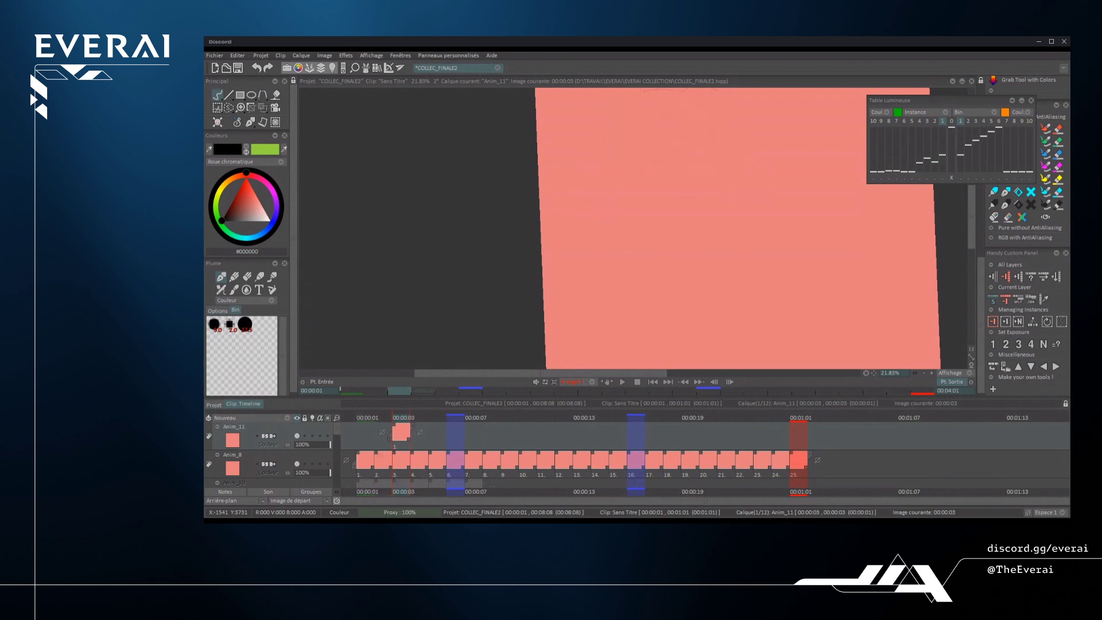
key("ctrl+z")
key("ctrl+z")
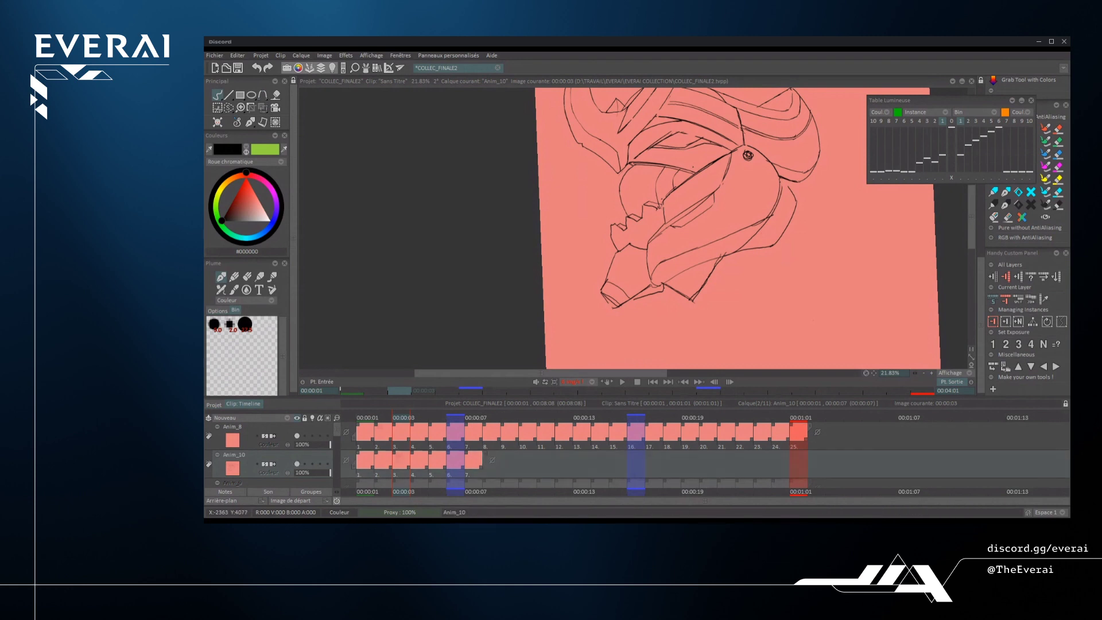
- Dim the Anim_10 line art and create a new layer above it at frame 3 for drawing over the head
mouse_move(330, 472)
left_mouse_down()
mouse_move(295, 472)
mouse_move(330, 472)
left_mouse_up()
left_click(252, 418)
left_click(321, 420)
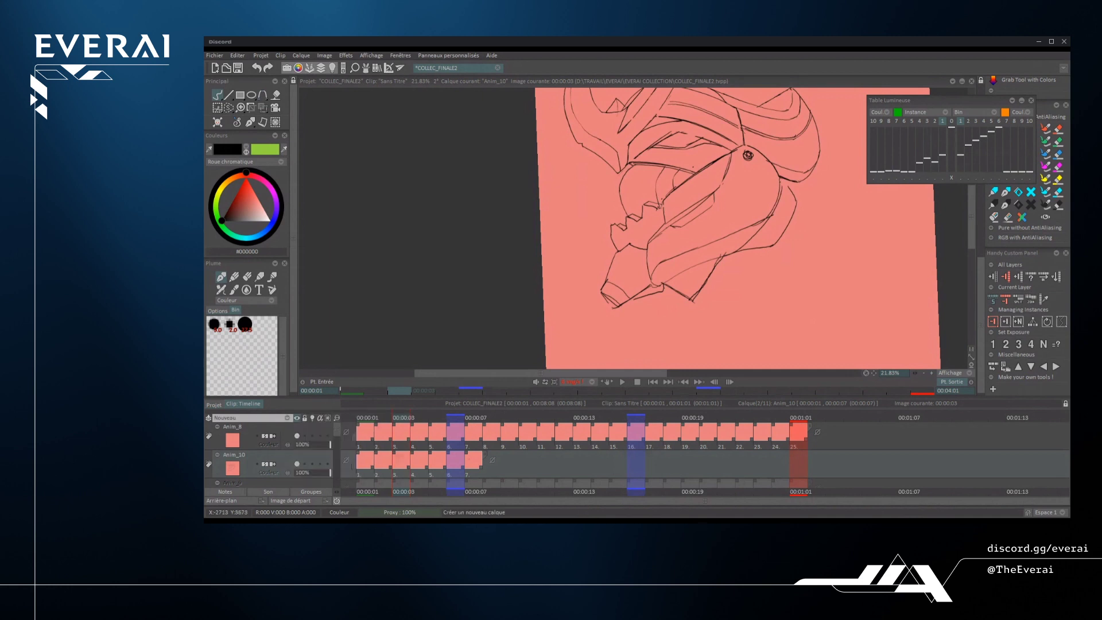
scroll(633, 229, "up", 1)
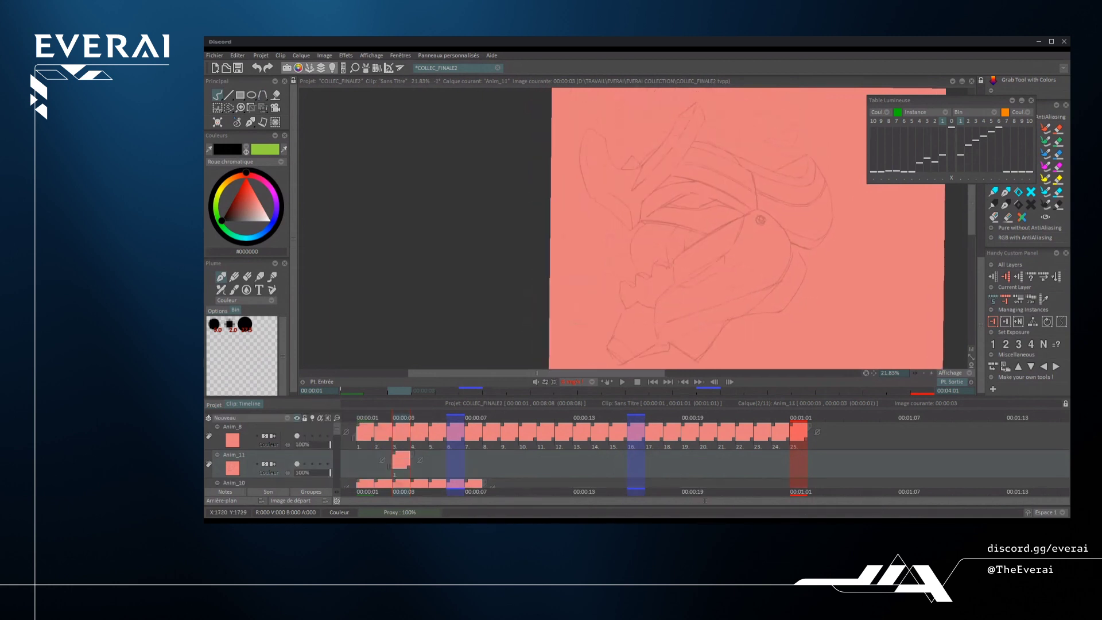
scroll(633, 229, "up", 5)
scroll(633, 228, "up", 1)
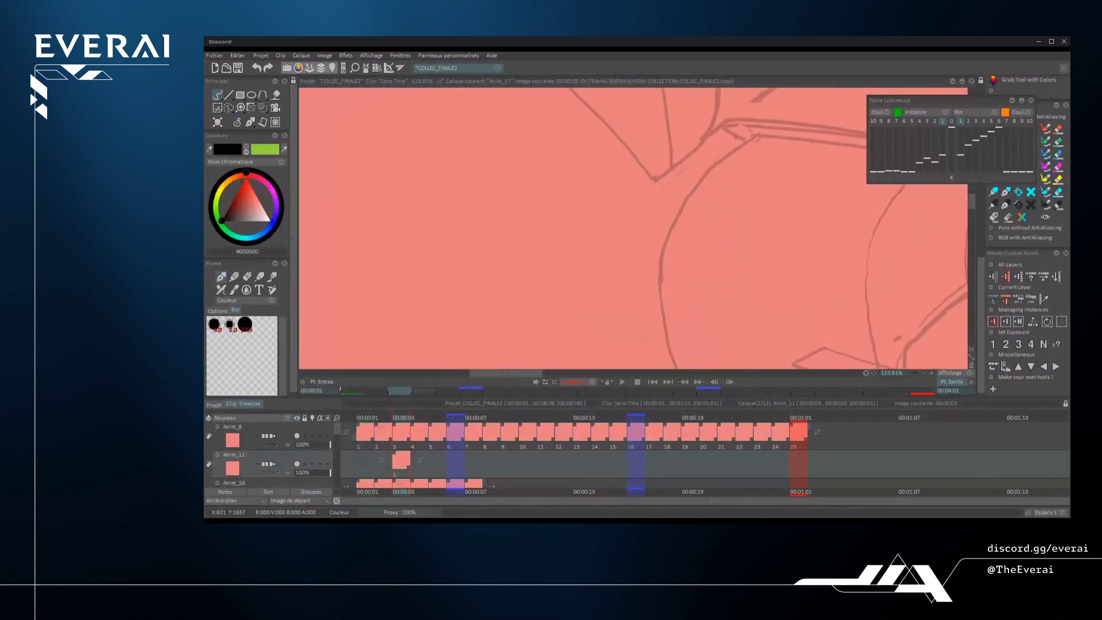
- Trace the upper part of the snout's curved front edge below the brow with a clean black line on Anim_11
mouse_move(660, 300)
left_mouse_down()
mouse_move(662, 261)
mouse_move(712, 169)
mouse_move(754, 136)
left_mouse_up()
scroll(695, 172, "up", 1)
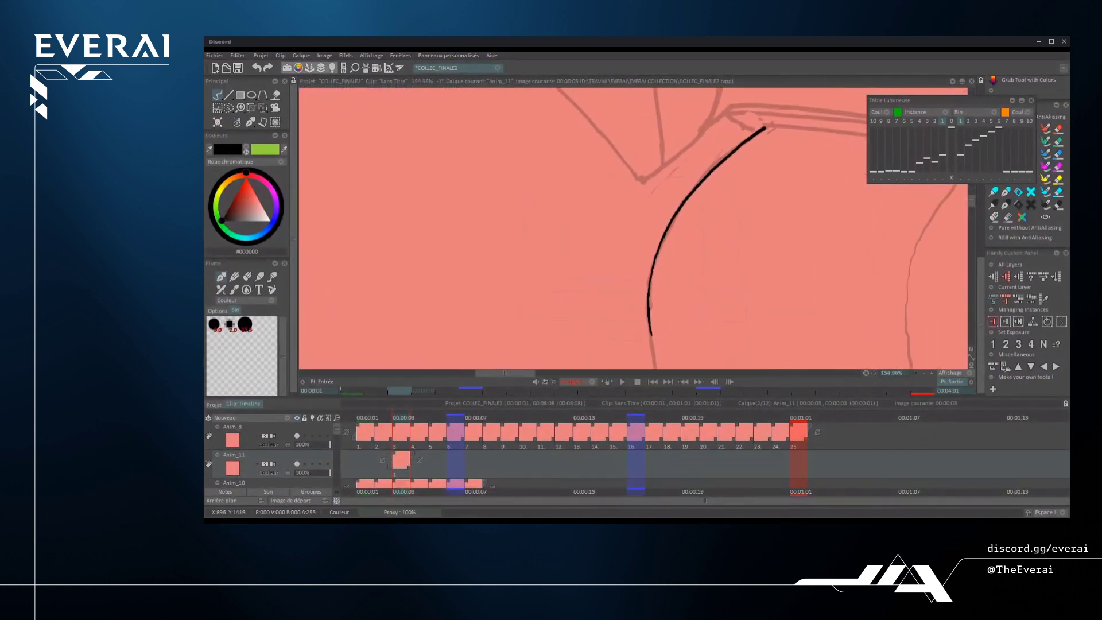
key("ctrl+z")
mouse_move(650, 331)
left_mouse_down()
mouse_move(663, 235)
mouse_move(767, 127)
left_mouse_up()
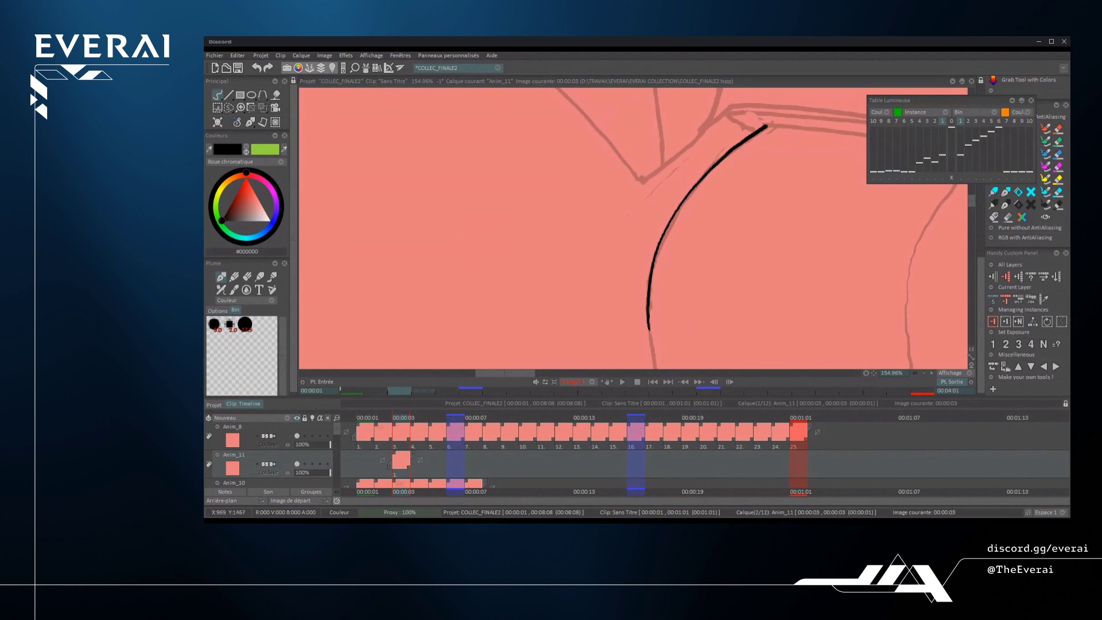
scroll(632, 230, "down", 4)
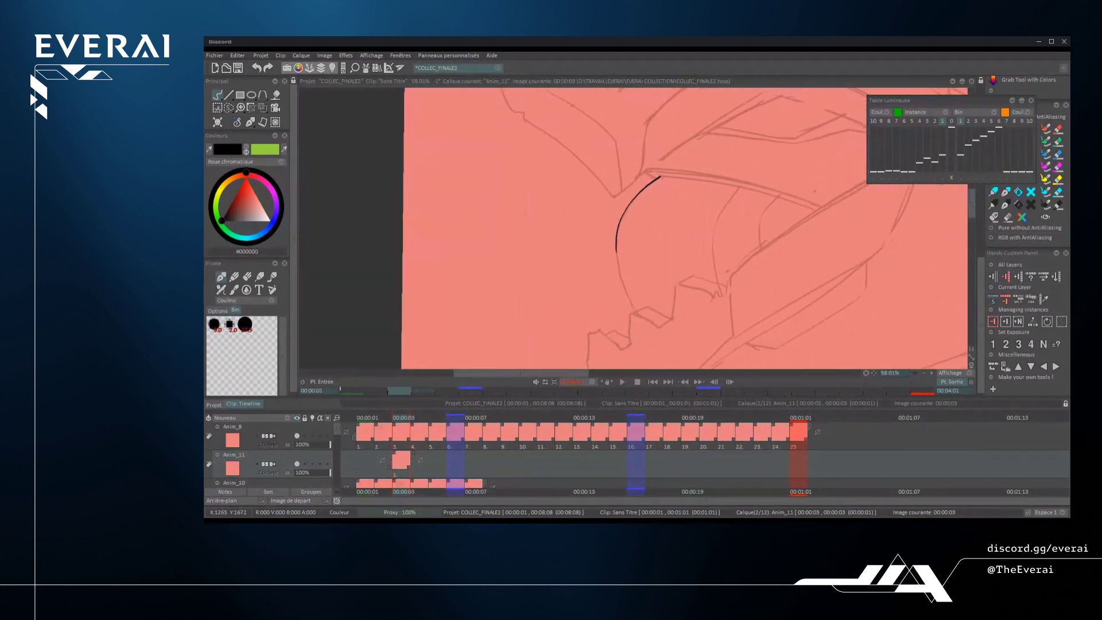
scroll(756, 158, "down", 3)
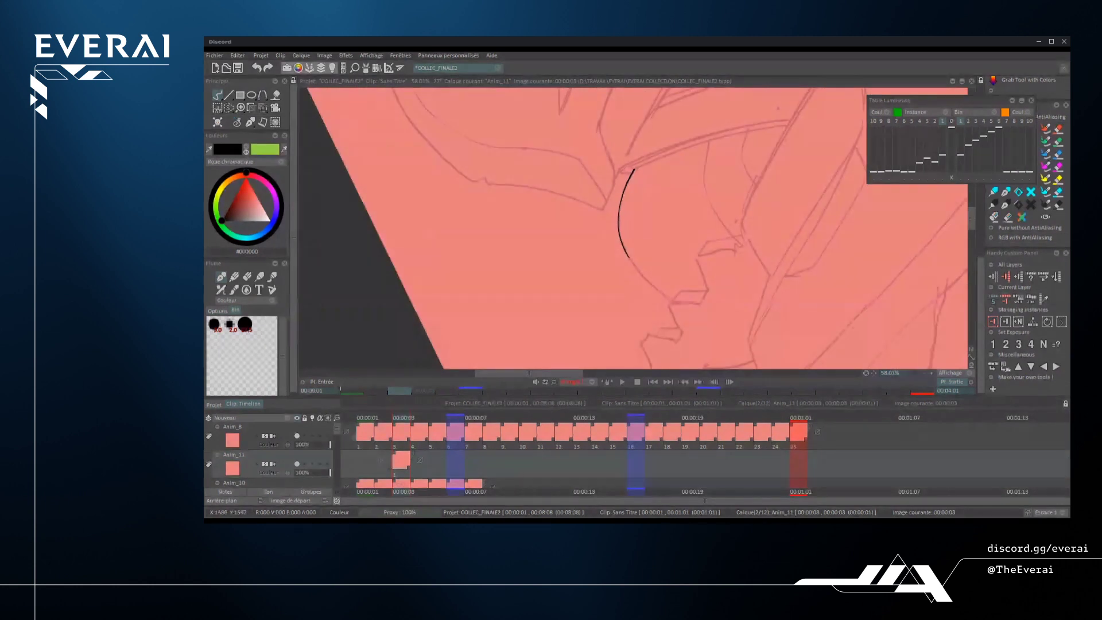
- Extend the black tracing of the snout's curved edge down to the tips of the jagged teeth
scroll(633, 228, "up", 1)
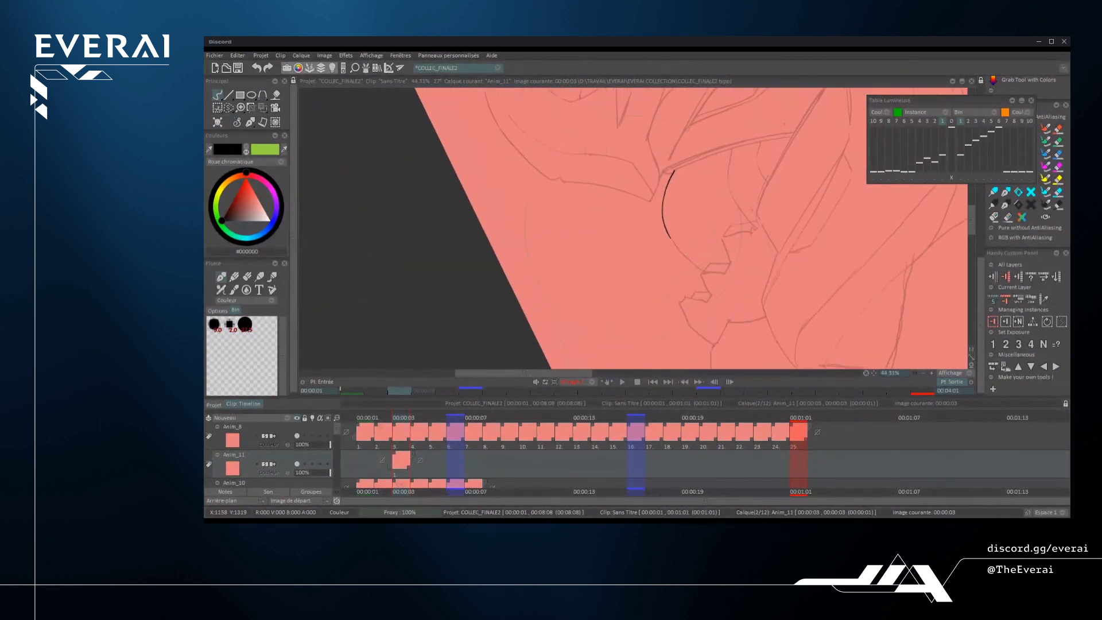
left_click_drag(746, 172, 737, 300)
scroll(633, 276, "up", 5)
left_click_drag(798, 230, 784, 296)
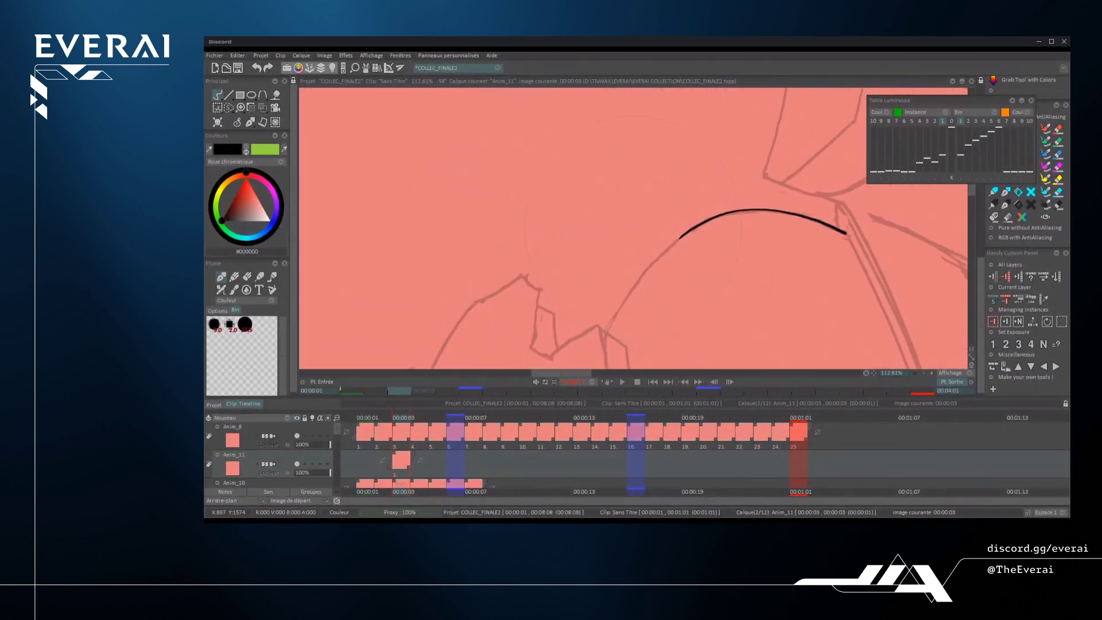
scroll(648, 274, "up", 2)
mouse_move(593, 349)
left_mouse_down()
mouse_move(629, 287)
mouse_move(698, 216)
left_mouse_up()
scroll(625, 288, "up", 1)
key("ctrl+z")
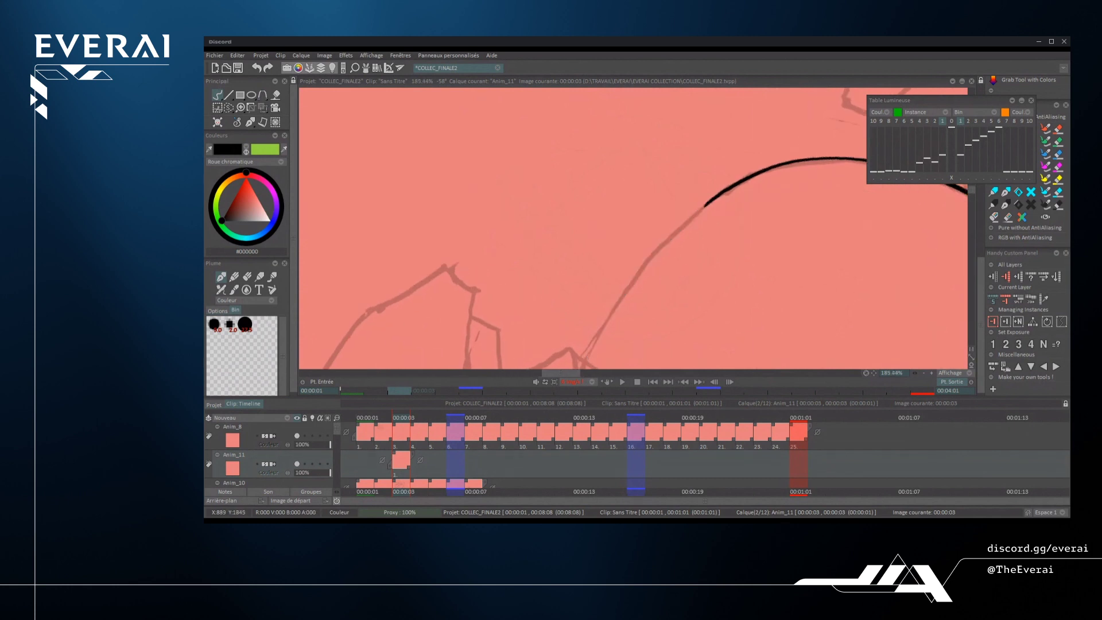
mouse_move(584, 365)
left_mouse_down()
mouse_move(628, 286)
mouse_move(710, 201)
left_mouse_up()
key("ctrl+z")
left_click_drag(584, 365, 710, 202)
- Try tracing the front edge and top of the frontmost jagged tooth, then undo the line
scroll(684, 226, "down", 6)
left_click_drag(744, 309, 761, 261)
scroll(585, 303, "up", 4)
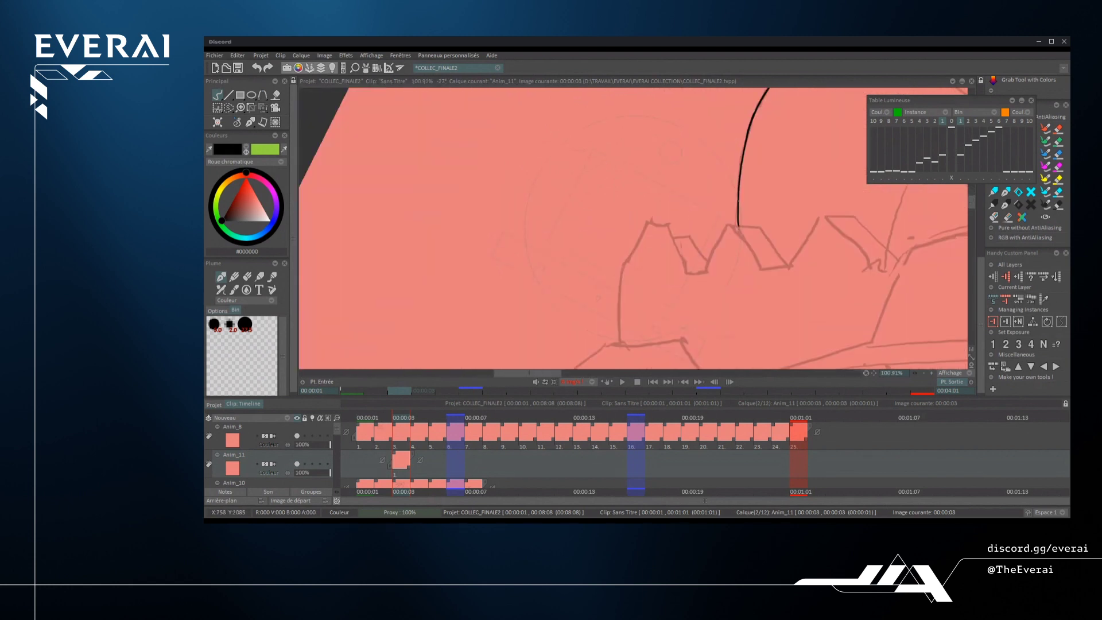
mouse_move(620, 343)
left_mouse_down()
mouse_move(648, 242)
mouse_move(686, 235)
left_mouse_up()
scroll(686, 236, "down", 1)
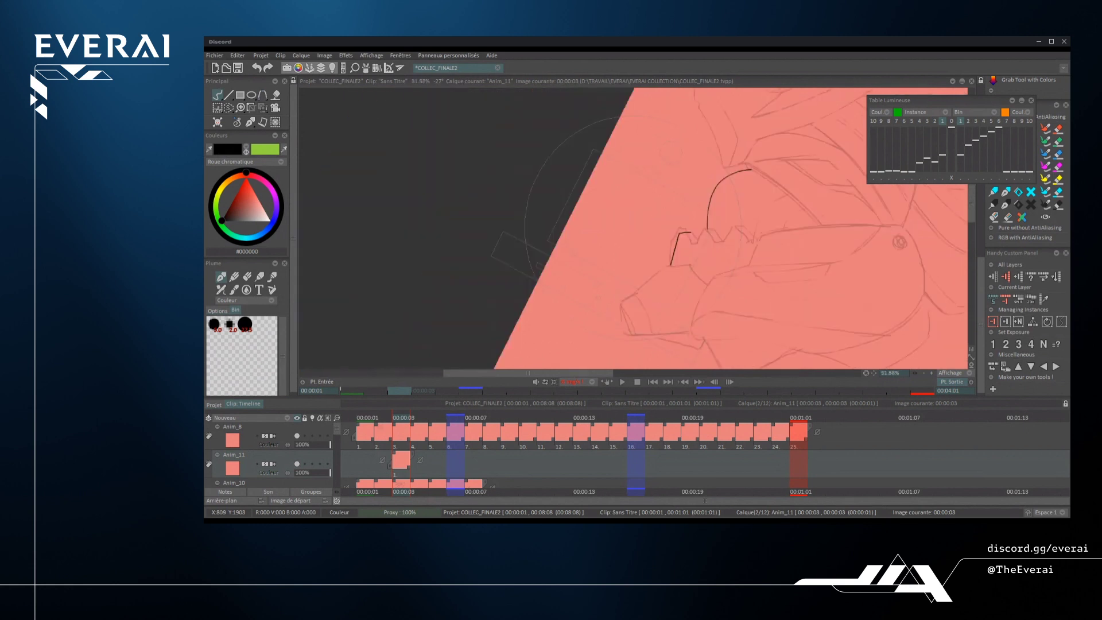
scroll(683, 241, "up", 2)
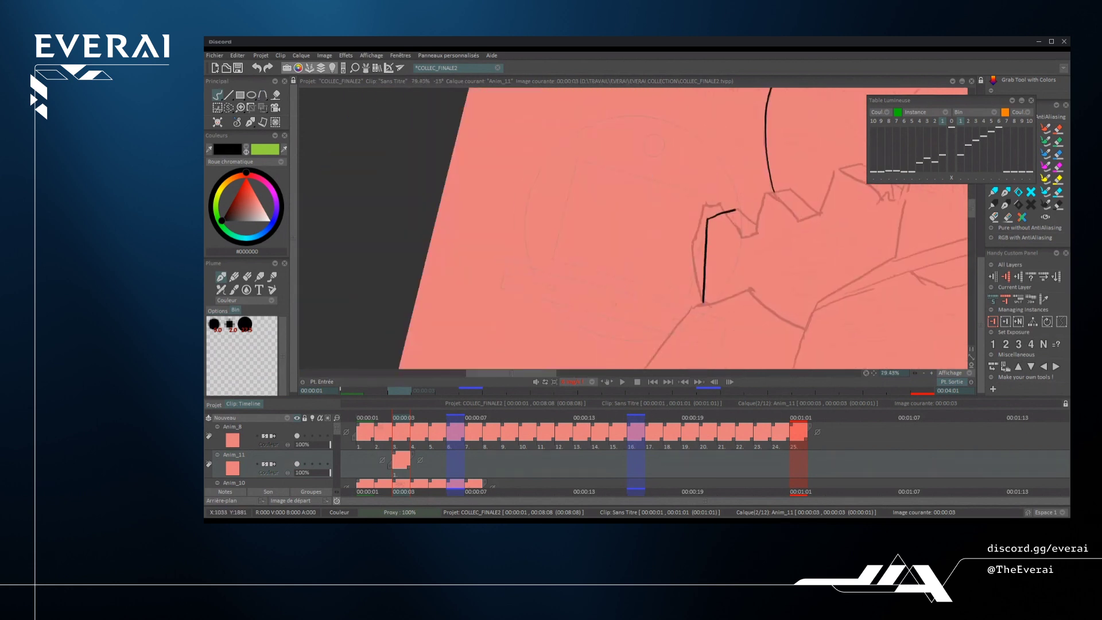
scroll(686, 249, "up", 1)
key("ctrl+z")
- Trace the outer curve of the frontmost jagged tooth in black, redoing strokes until they follow the sketch
mouse_move(719, 340)
left_mouse_down()
mouse_move(698, 271)
mouse_move(721, 346)
left_mouse_up()
key("ctrl+z")
left_click_drag(698, 248, 724, 200)
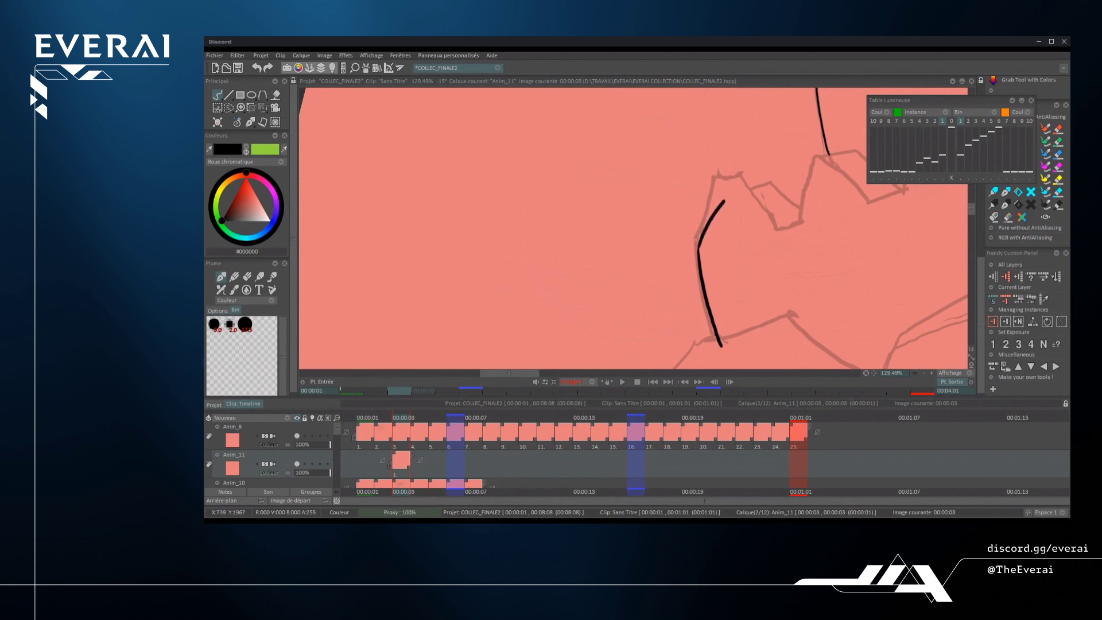
key("ctrl+z")
mouse_move(699, 254)
left_mouse_down()
mouse_move(718, 204)
mouse_move(764, 187)
left_mouse_up()
key("ctrl+z")
left_click_drag(698, 250, 711, 210)
- Save the project
scroll(503, 279, "down", 8)
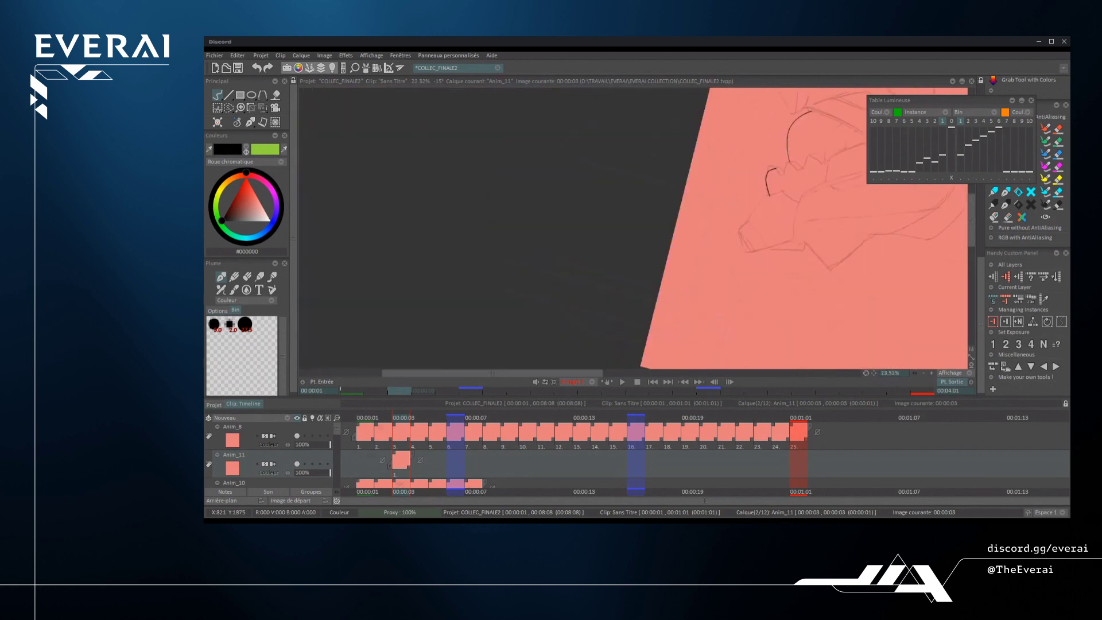
scroll(740, 174, "up", 3)
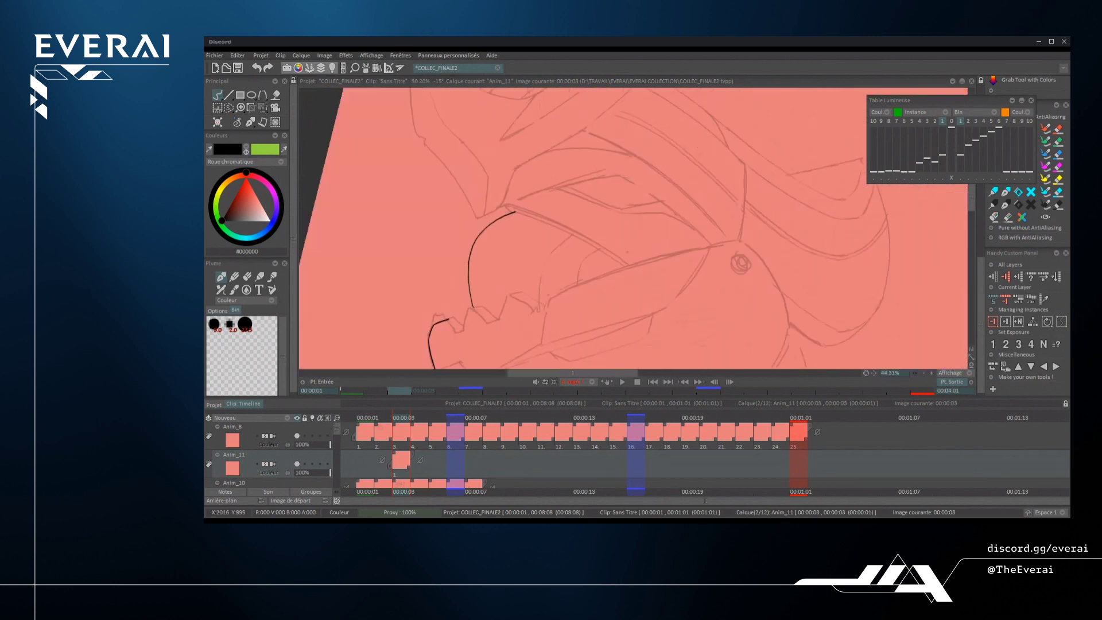
key("ctrl+s")
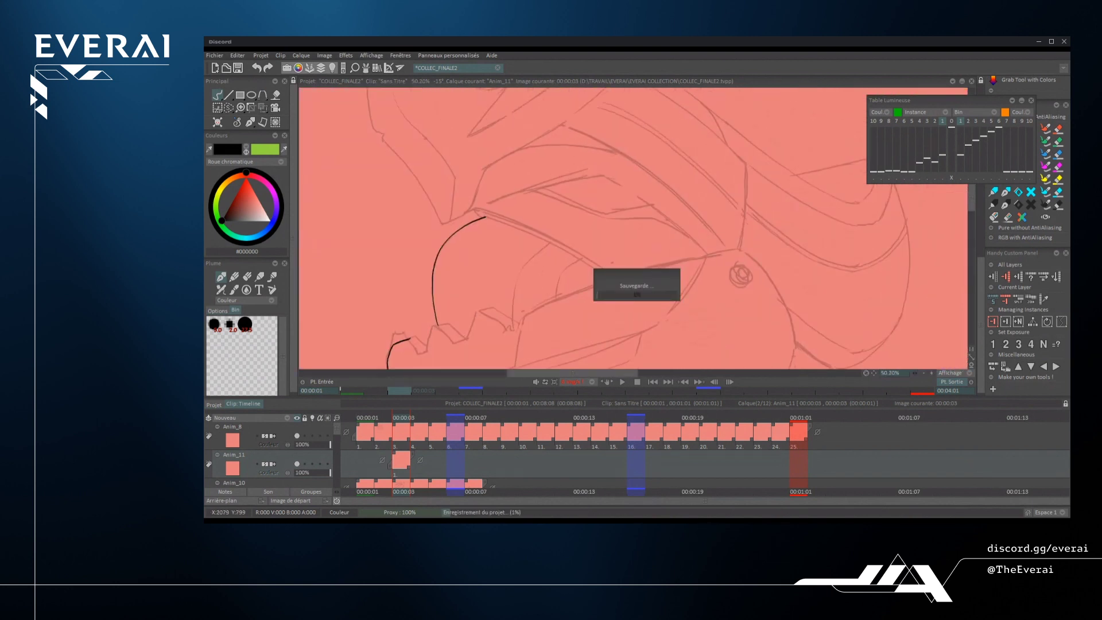
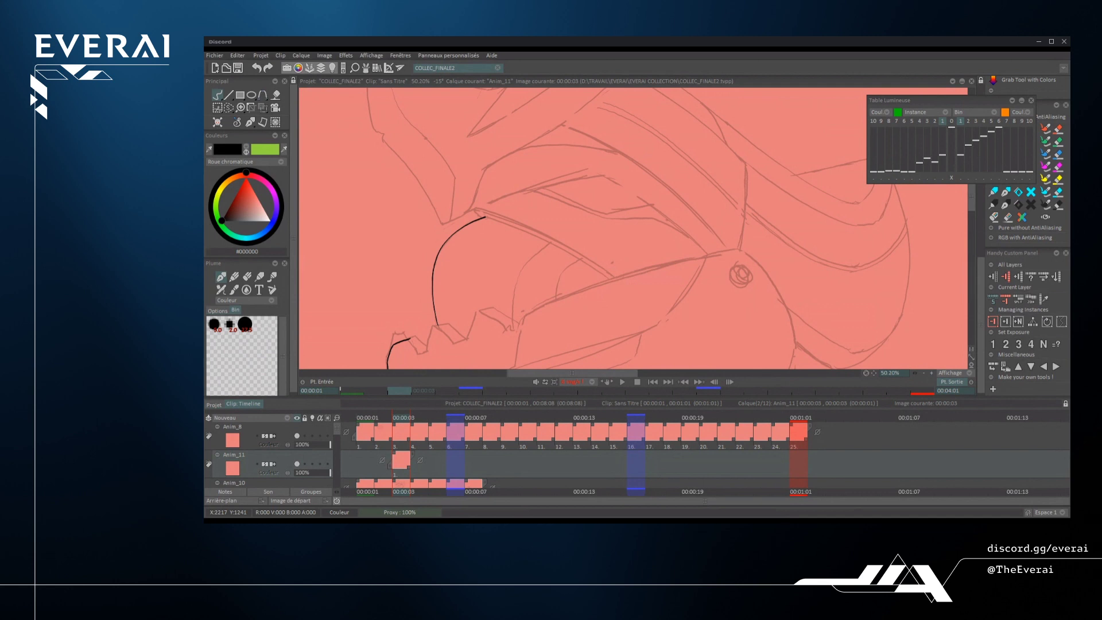
- Show and select the line layer to view the finished head drawing at frame 3
scroll(574, 453, "down", 3)
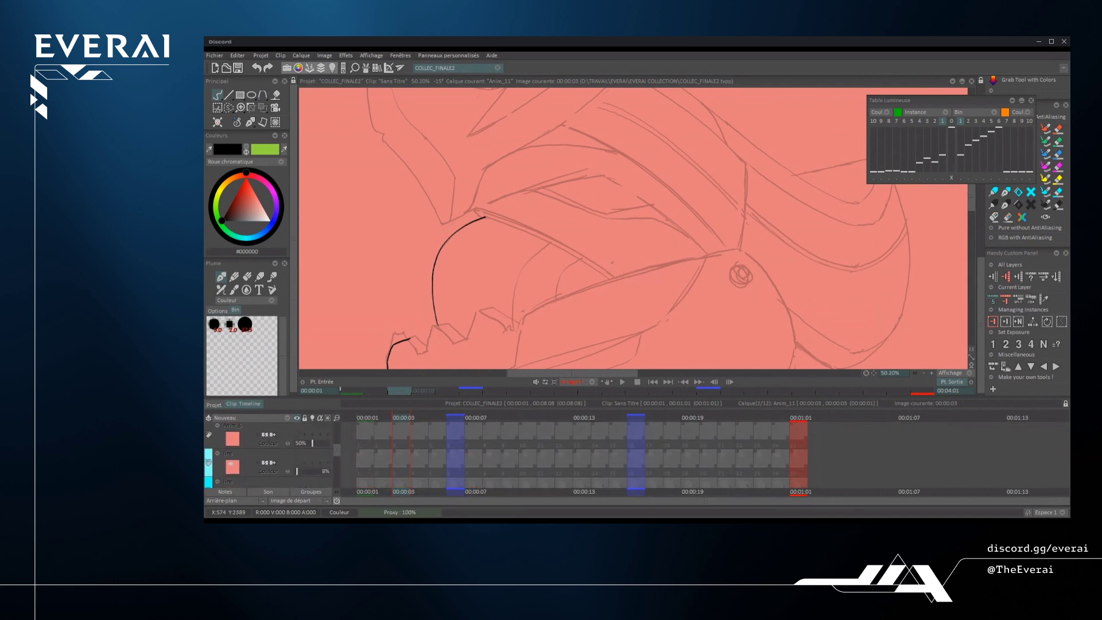
scroll(574, 454, "down", 1)
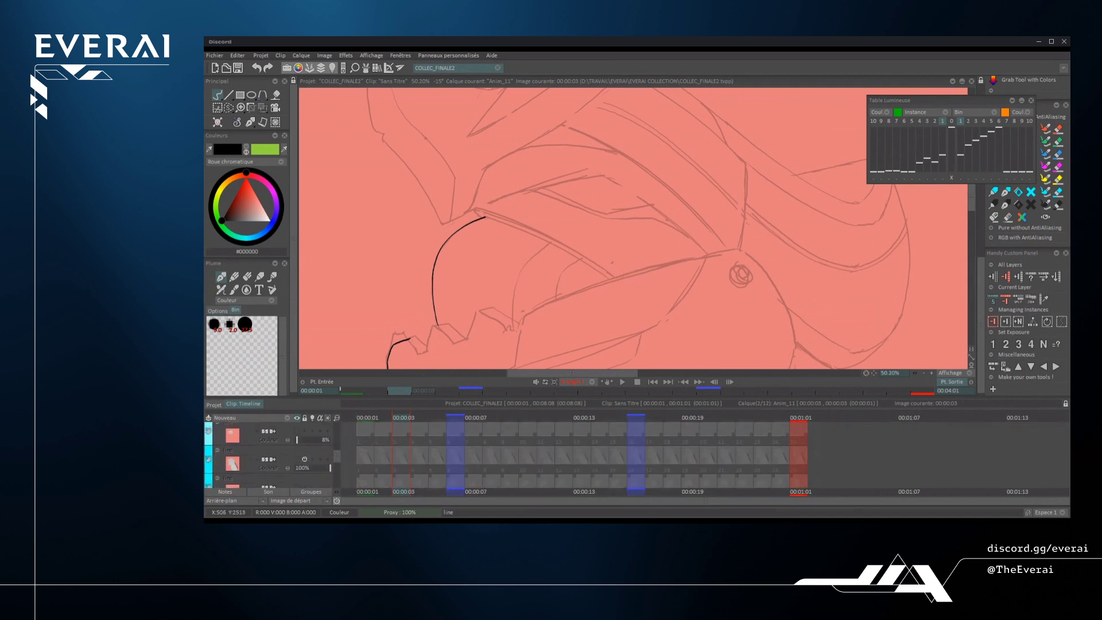
left_click(297, 459)
left_click(241, 460)
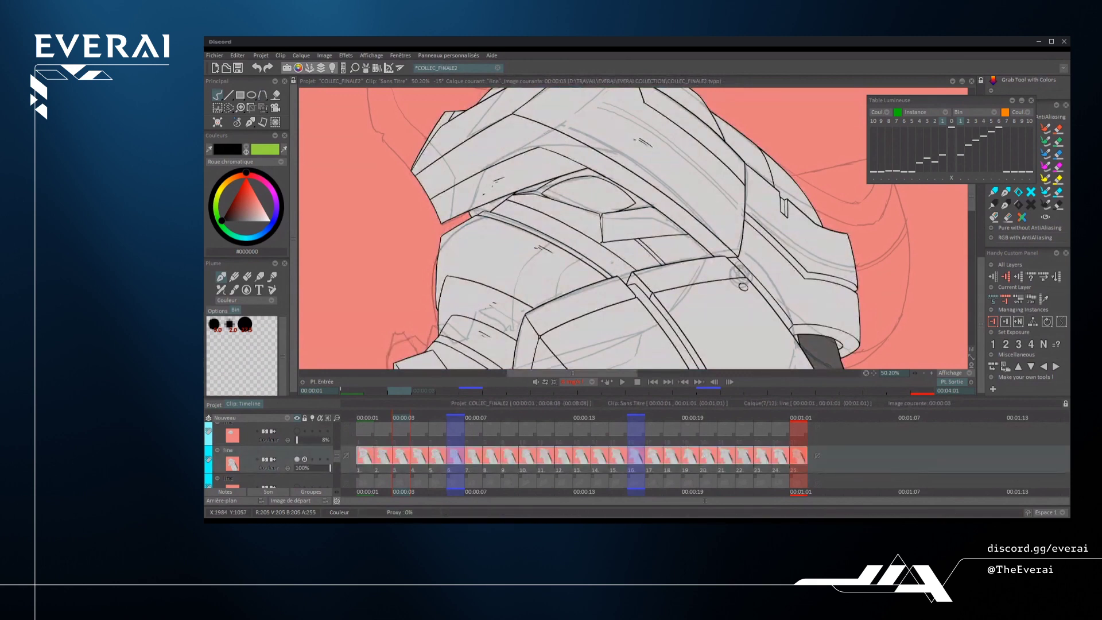
scroll(633, 229, "down", 5)
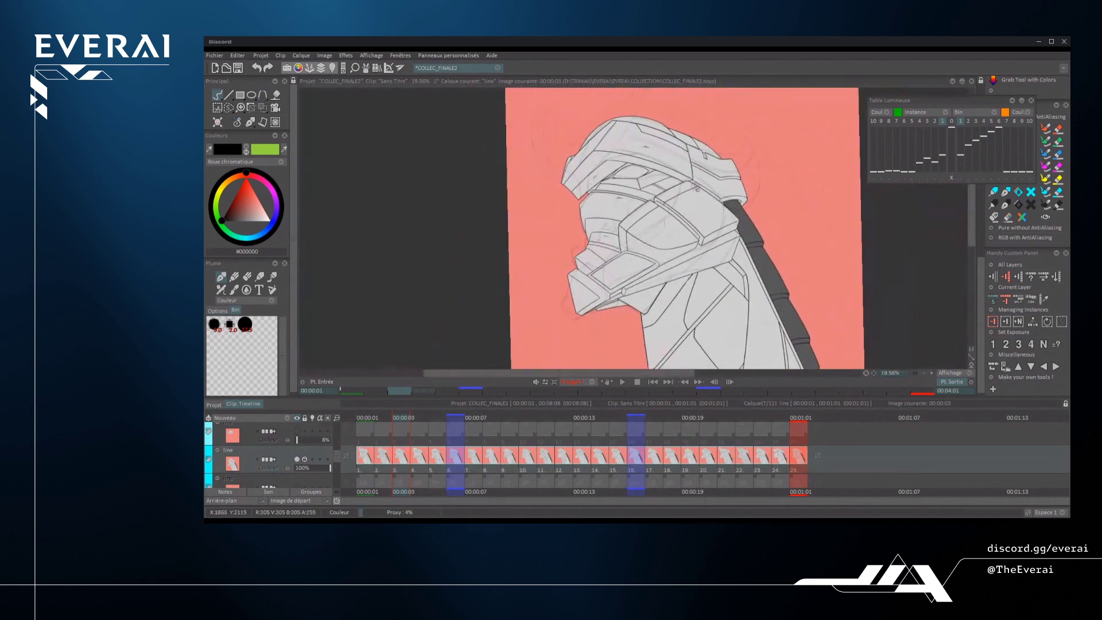
- Flip through the finished head drawings on the line layer between frames 1 and 8
key("Left")
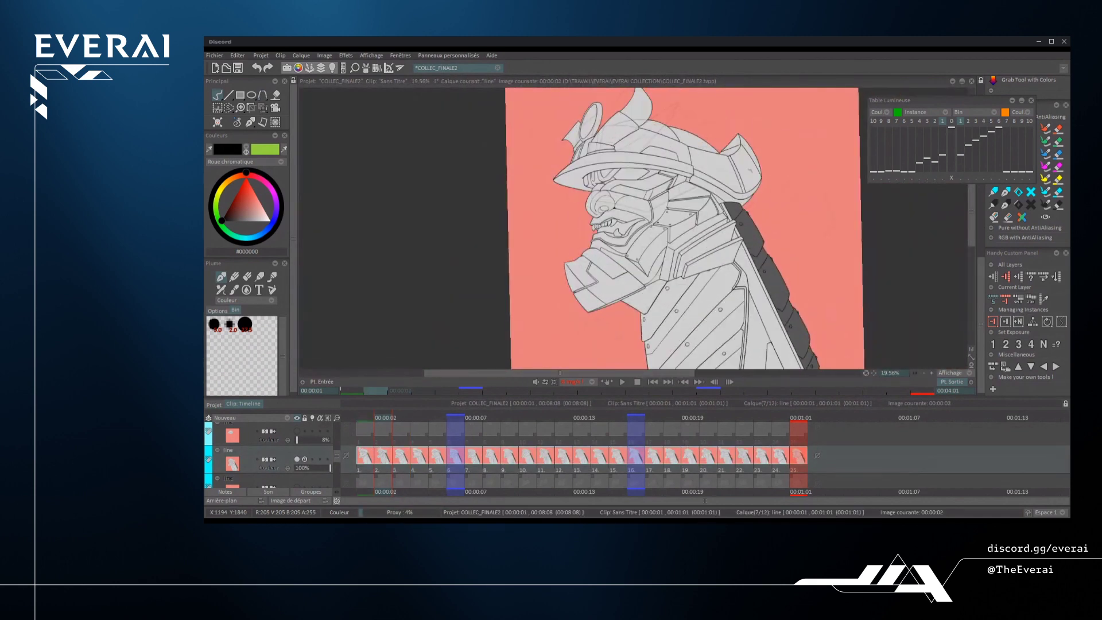
key("Left")
key("Right")
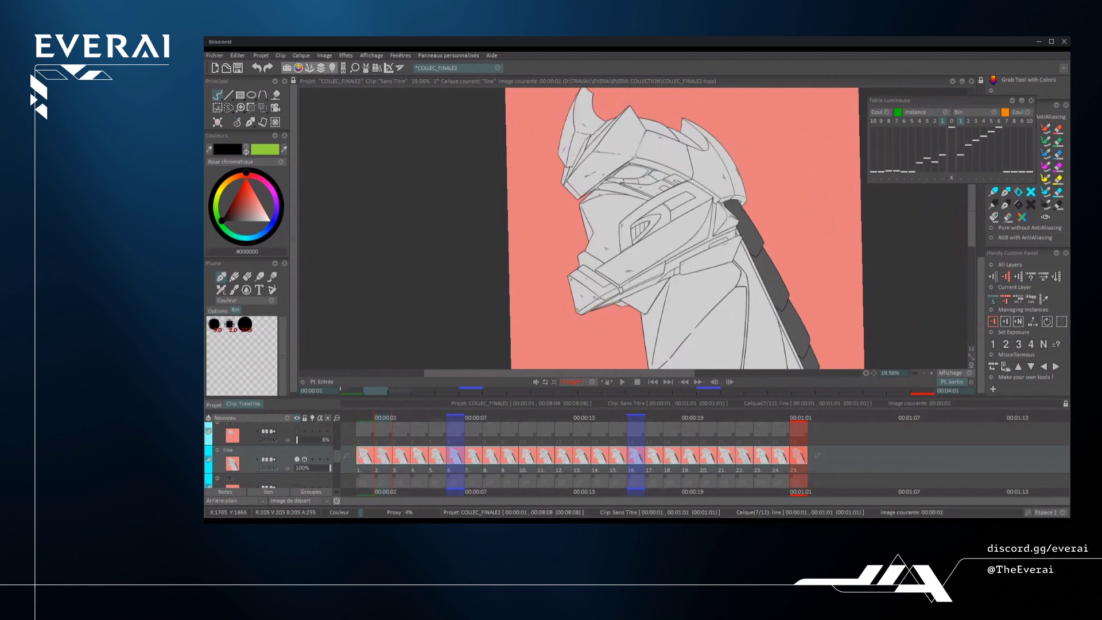
key("Right")
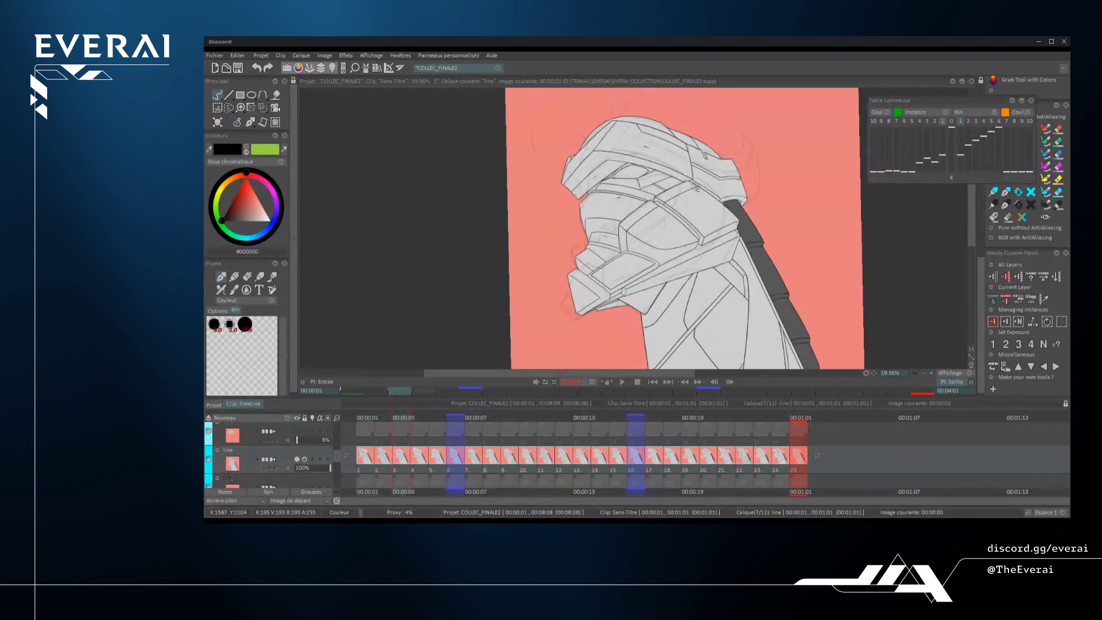
key("Right")
key("Right")
key("Right")
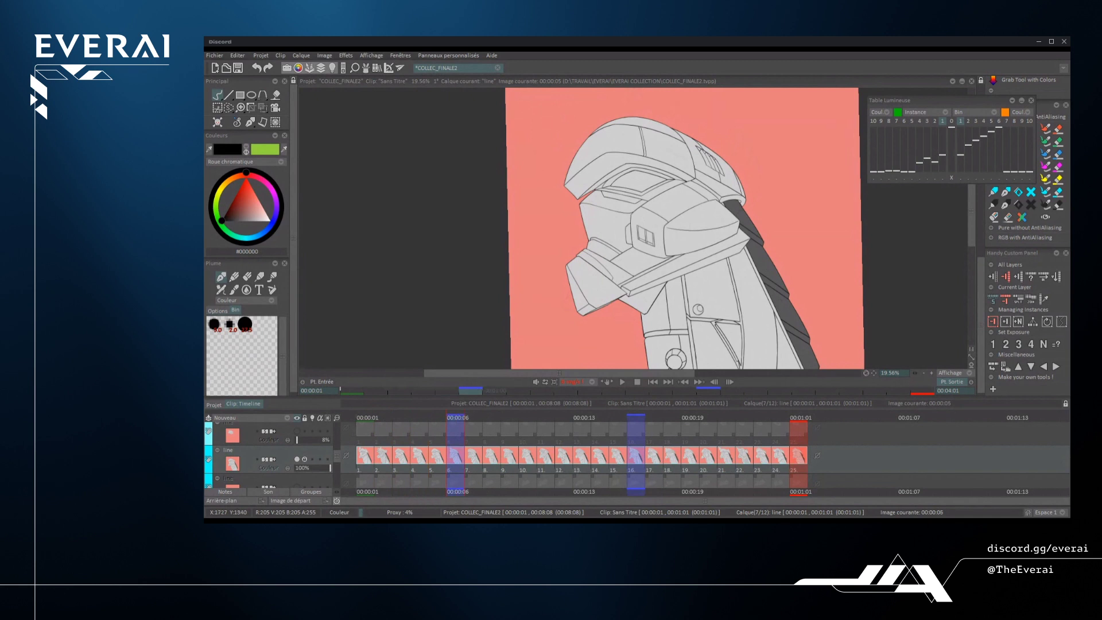
key("Right")
key("Right")
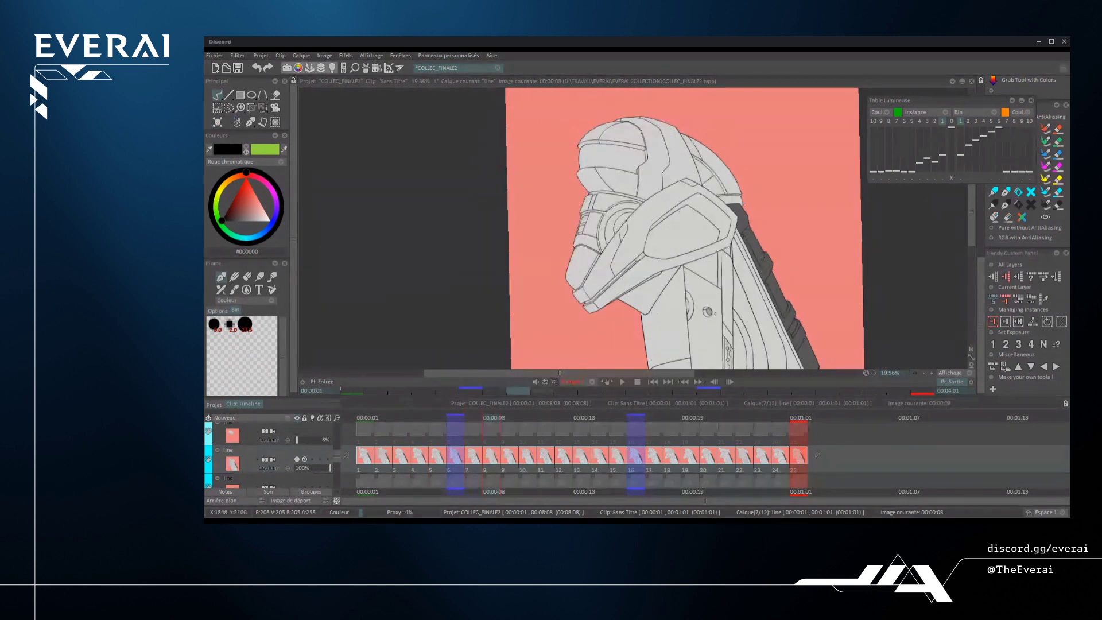
key("Left")
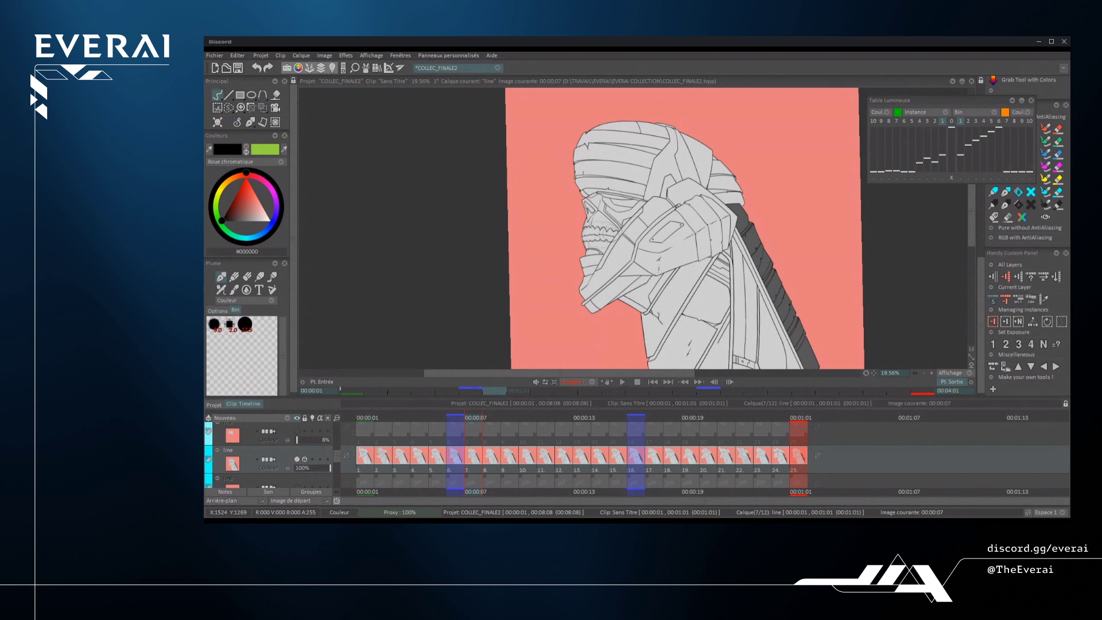
key("Left")
key("Left")
key("Left")
key("Left")
key("Left")
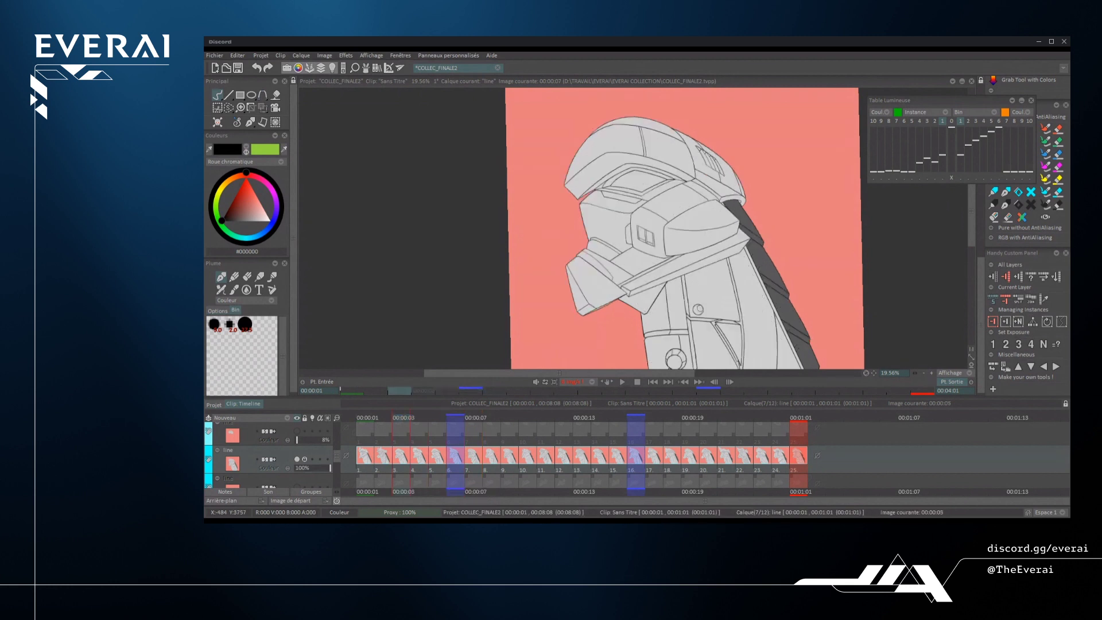
key("Left")
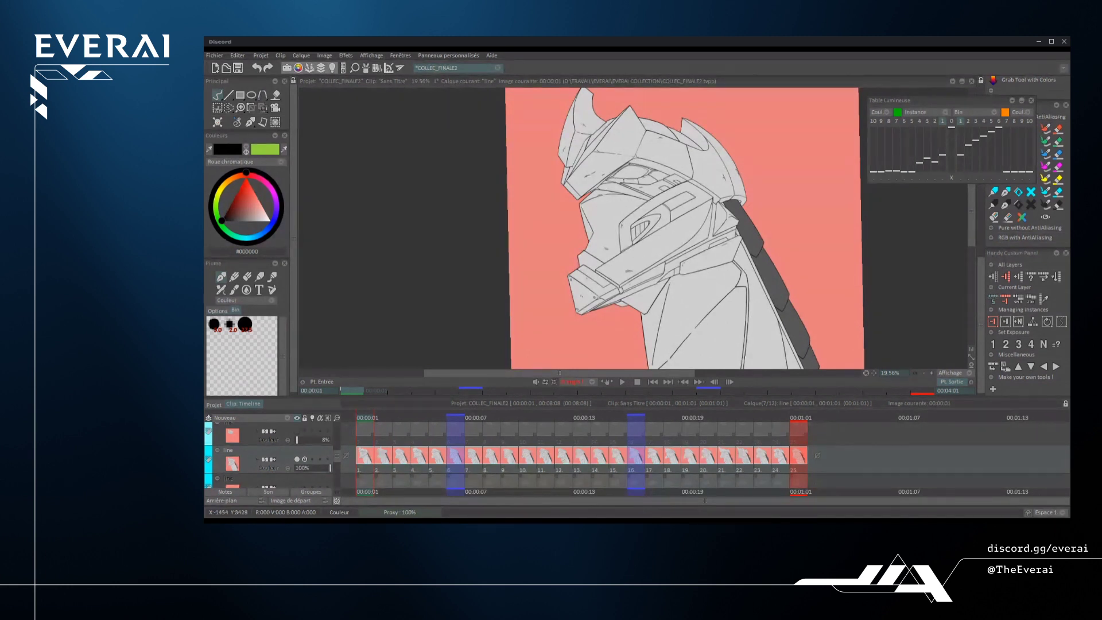
- Hide the line layer again and select the Anim_8 layer
left_click(296, 431)
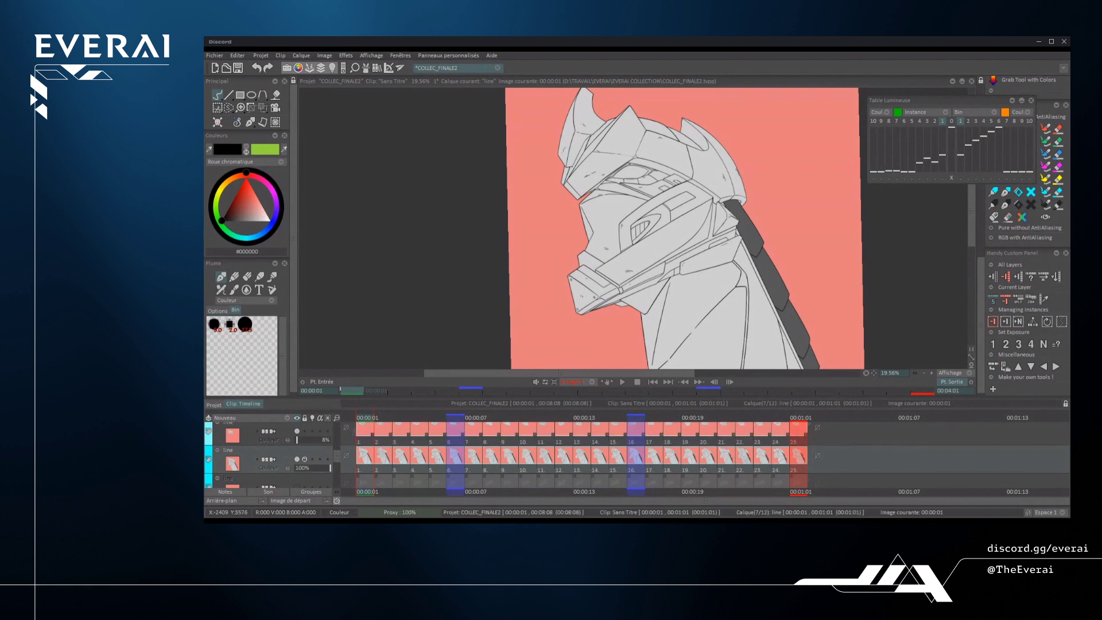
left_click(297, 460)
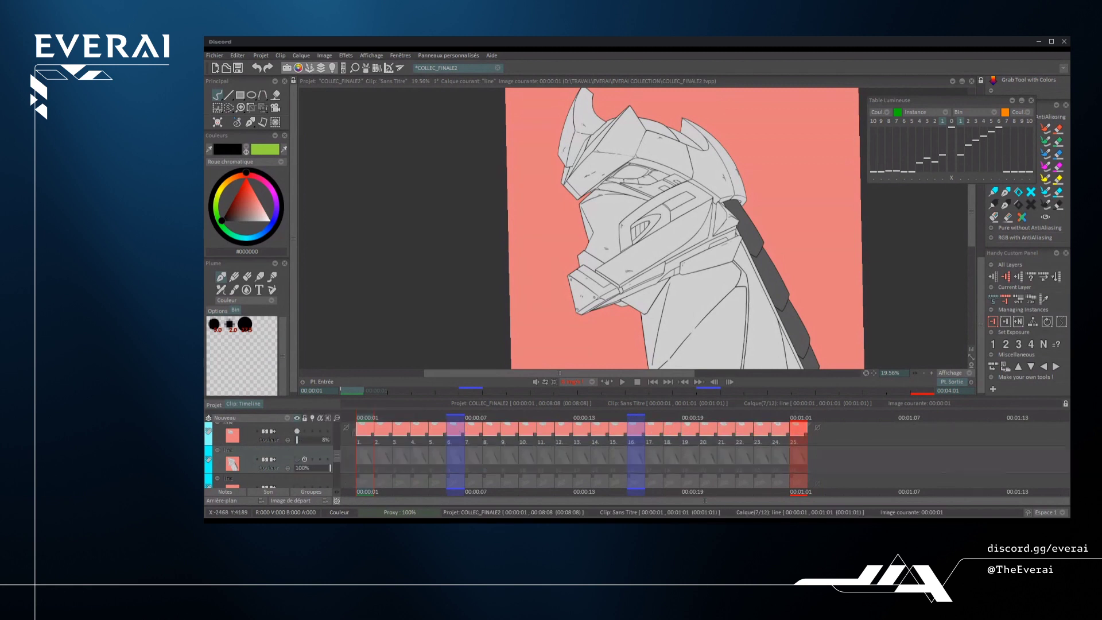
left_click(297, 432)
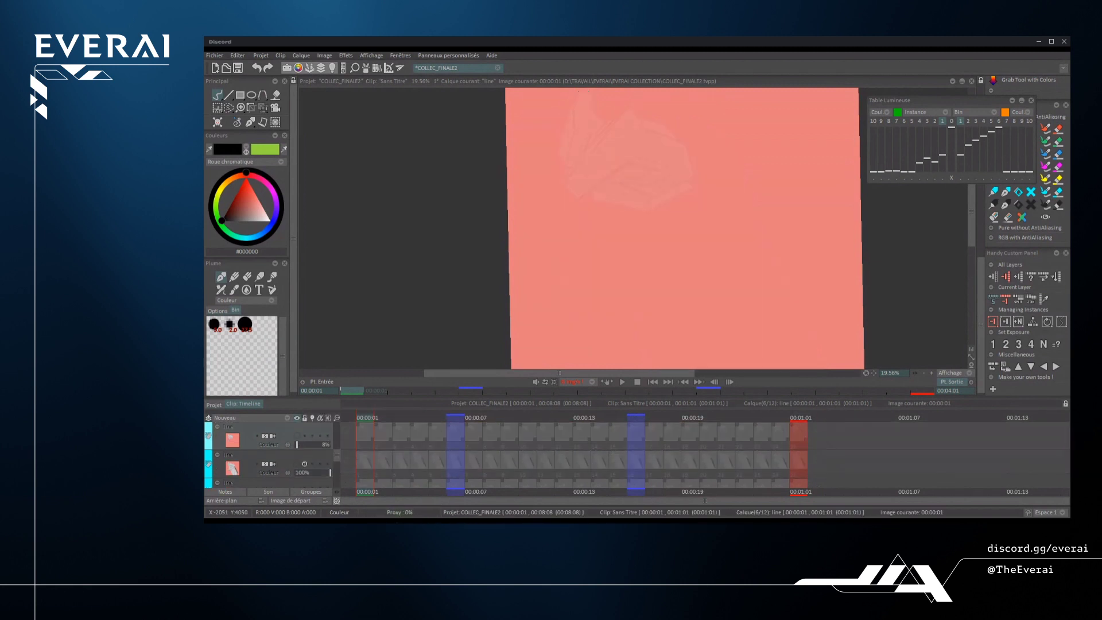
scroll(270, 456, "up", 3)
left_click(318, 427)
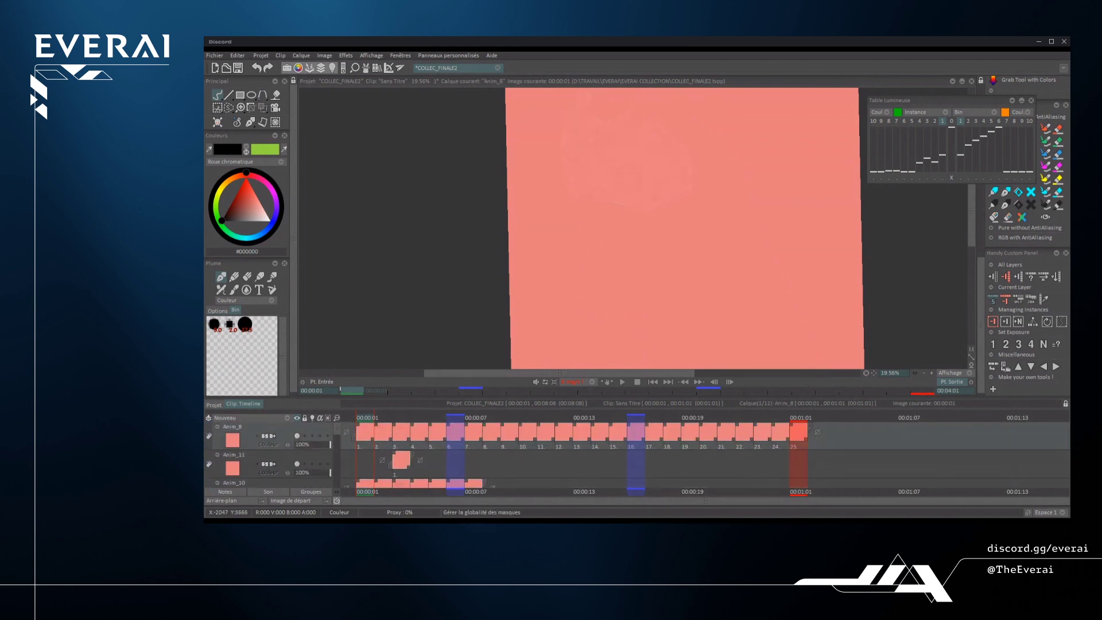
- Go back to frame 3 and examine the creature head's sketch with its partial black tracing
left_click(397, 418)
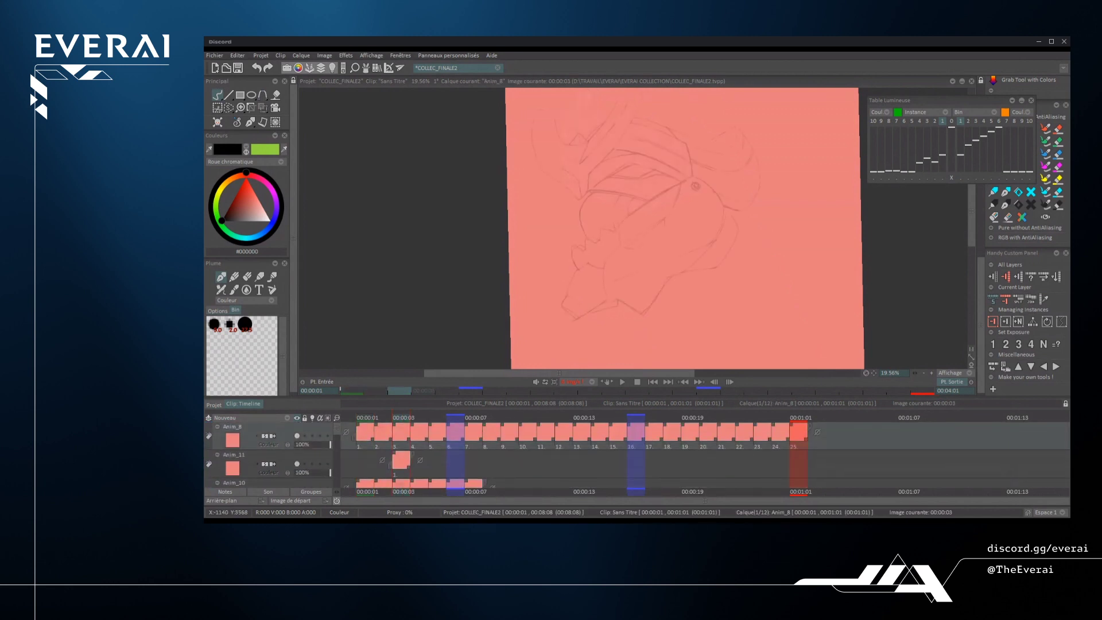
scroll(579, 229, "up", 5)
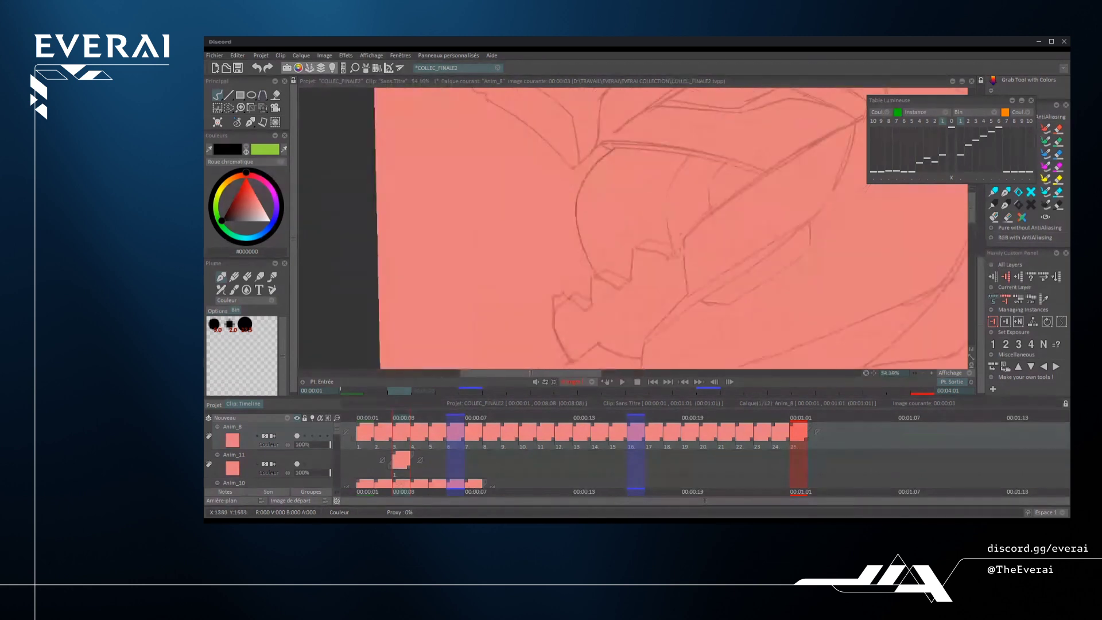
scroll(671, 230, "down", 5)
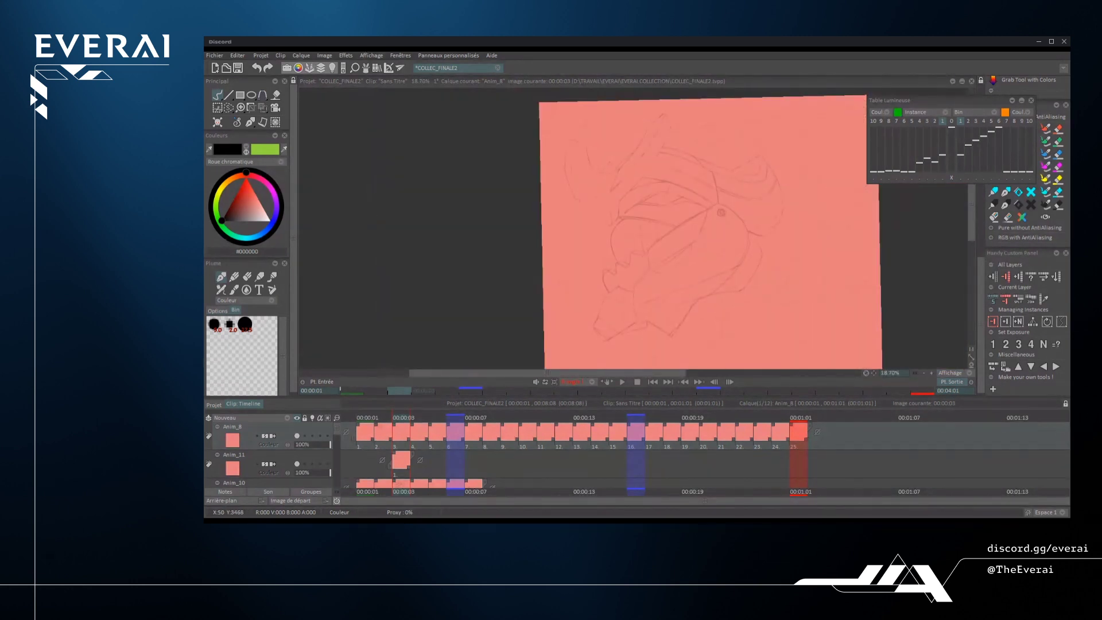
scroll(612, 275, "up", 4)
scroll(715, 233, "down", 2)
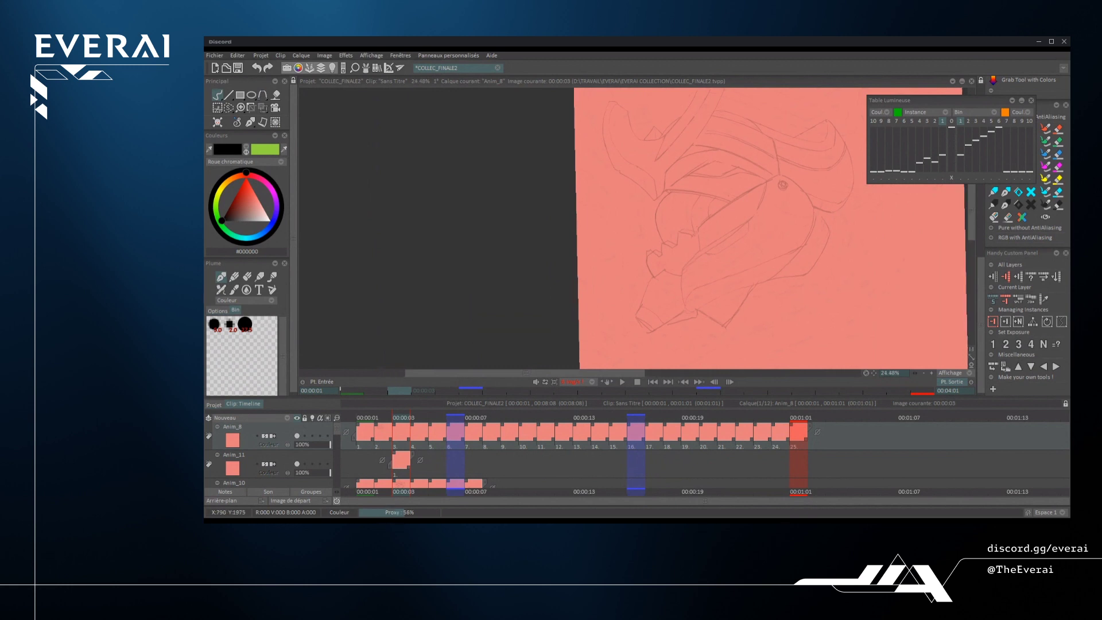
- Trace the straight front edge below the first tooth of the creature's jagged mouth in black
scroll(649, 264, "up", 4)
mouse_move(642, 254)
left_mouse_down()
mouse_move(665, 305)
mouse_move(599, 309)
mouse_move(603, 271)
left_mouse_up()
scroll(623, 275, "up", 4)
key("ctrl+z")
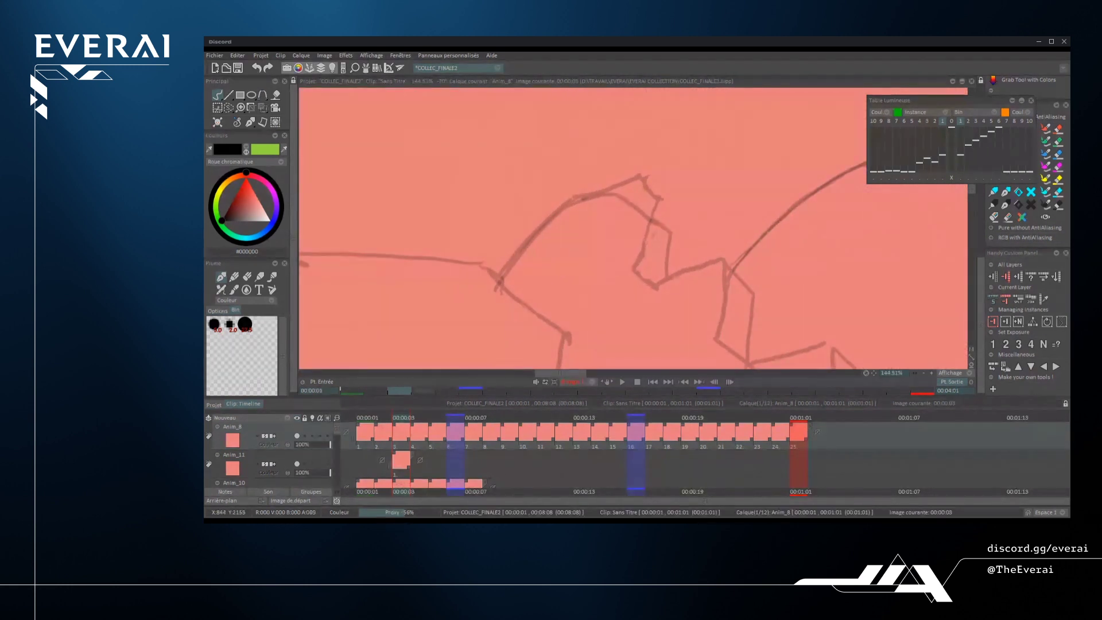
left_click_drag(538, 316, 629, 201)
key("ctrl+z")
mouse_move(538, 316)
left_mouse_down()
mouse_move(629, 201)
mouse_move(689, 276)
left_mouse_up()
- Trace the first tooth's slanted top edge and short back edge, erasing the excess line at its front corner
left_click_drag(606, 228, 657, 179)
key("ctrl+z")
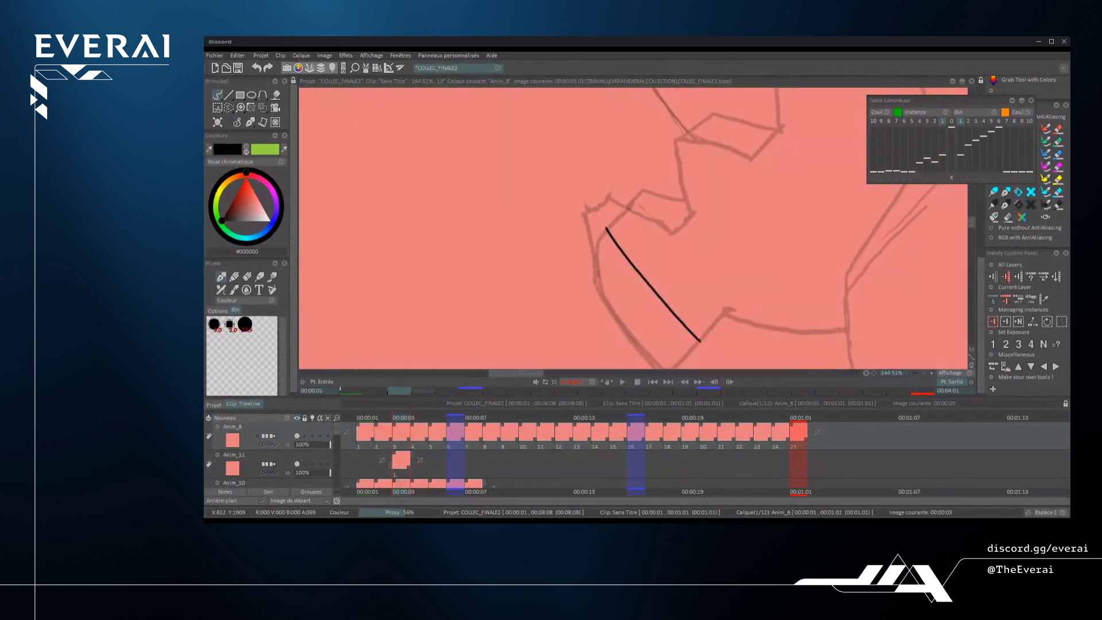
left_click_drag(606, 228, 651, 183)
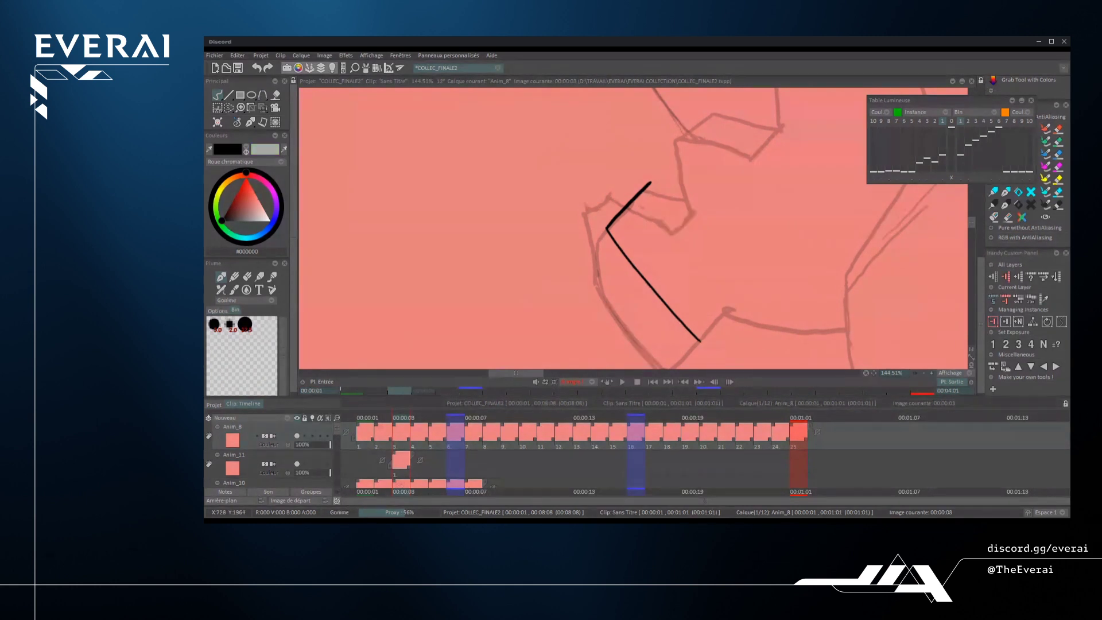
left_click_drag(606, 228, 640, 194)
scroll(663, 187, "up", 3)
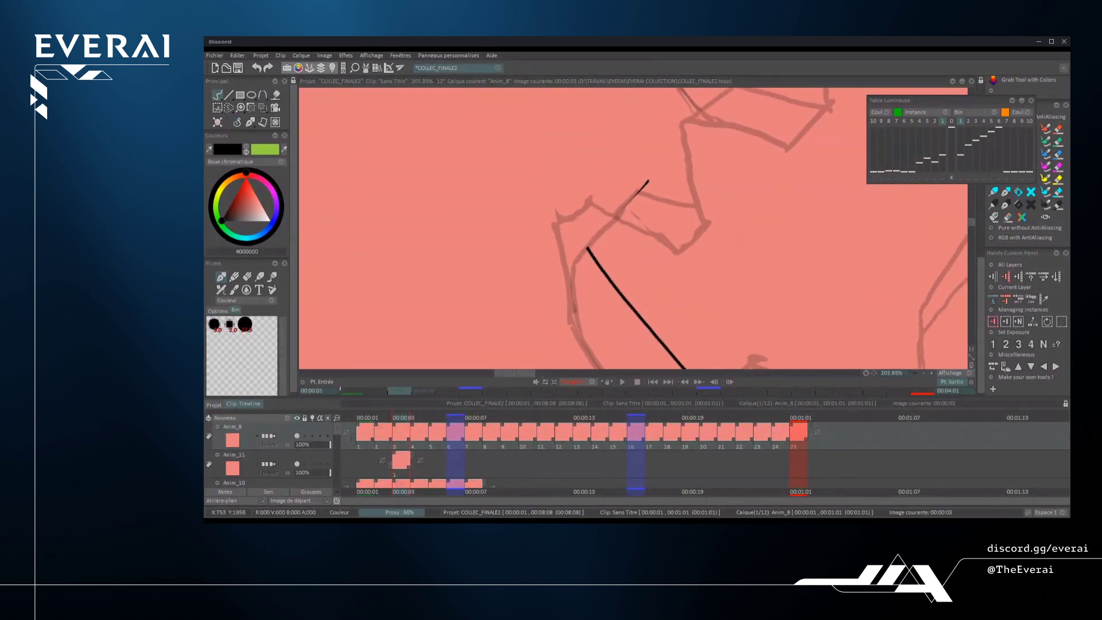
mouse_move(585, 248)
left_mouse_down()
mouse_move(648, 182)
mouse_move(695, 188)
left_mouse_up()
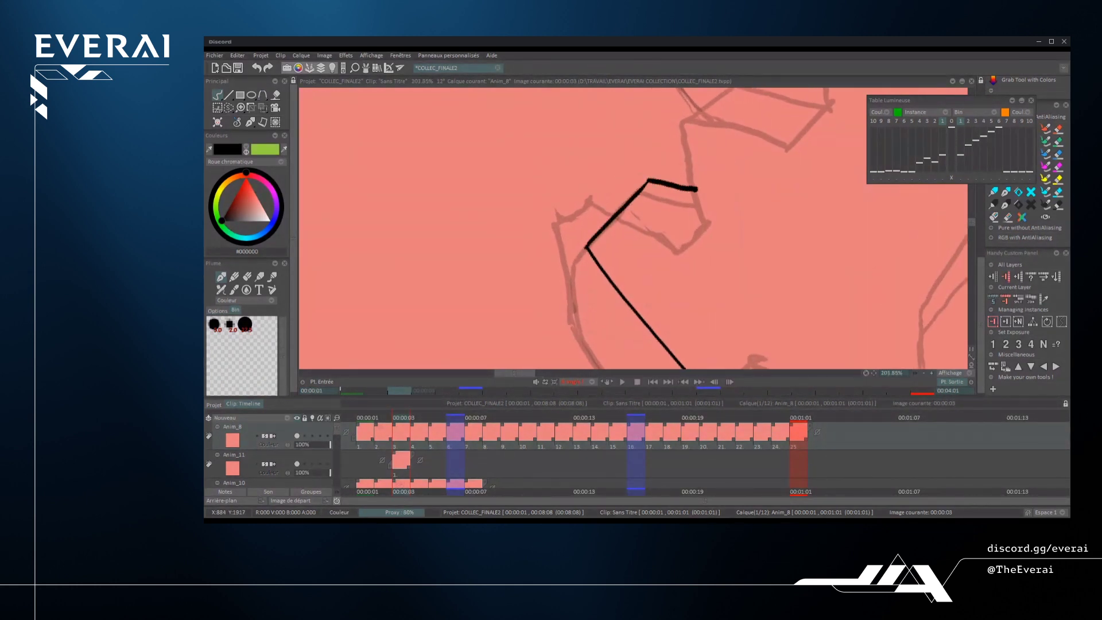
scroll(643, 241, "down", 5)
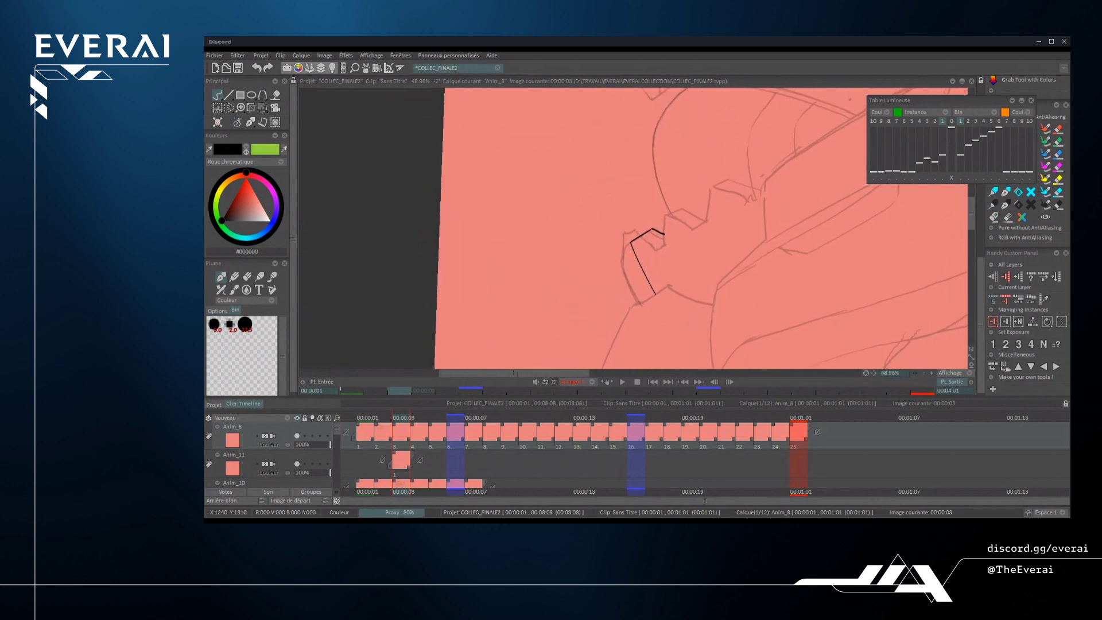
scroll(803, 241, "down", 1)
- Draw the first tooth's curved lower edge from its front corner down to the base
scroll(661, 241, "up", 6)
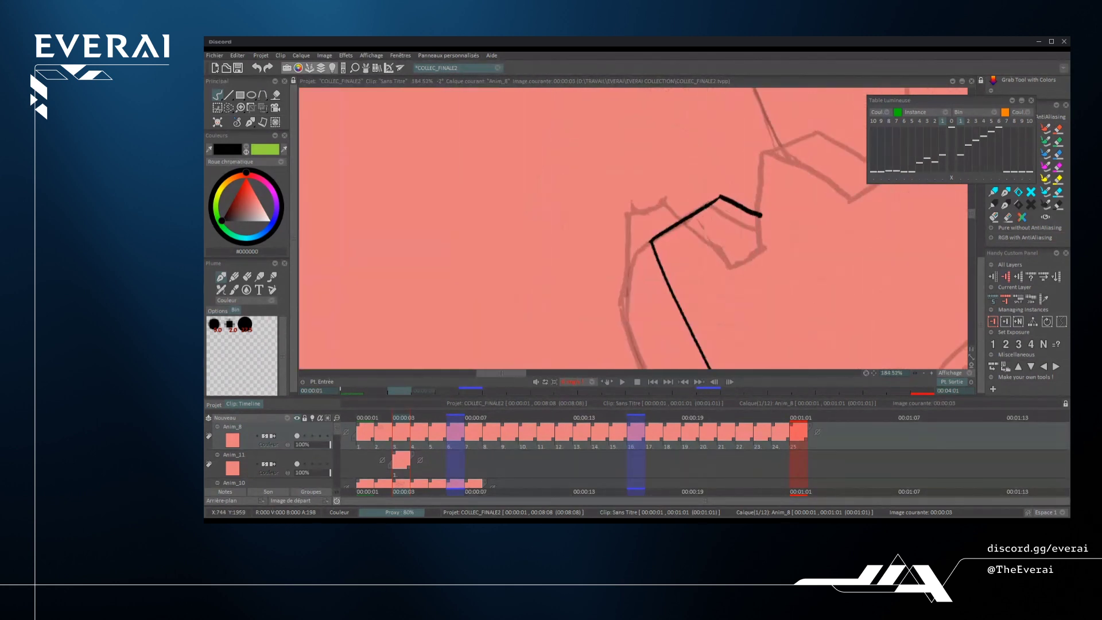
left_click_drag(651, 241, 740, 272)
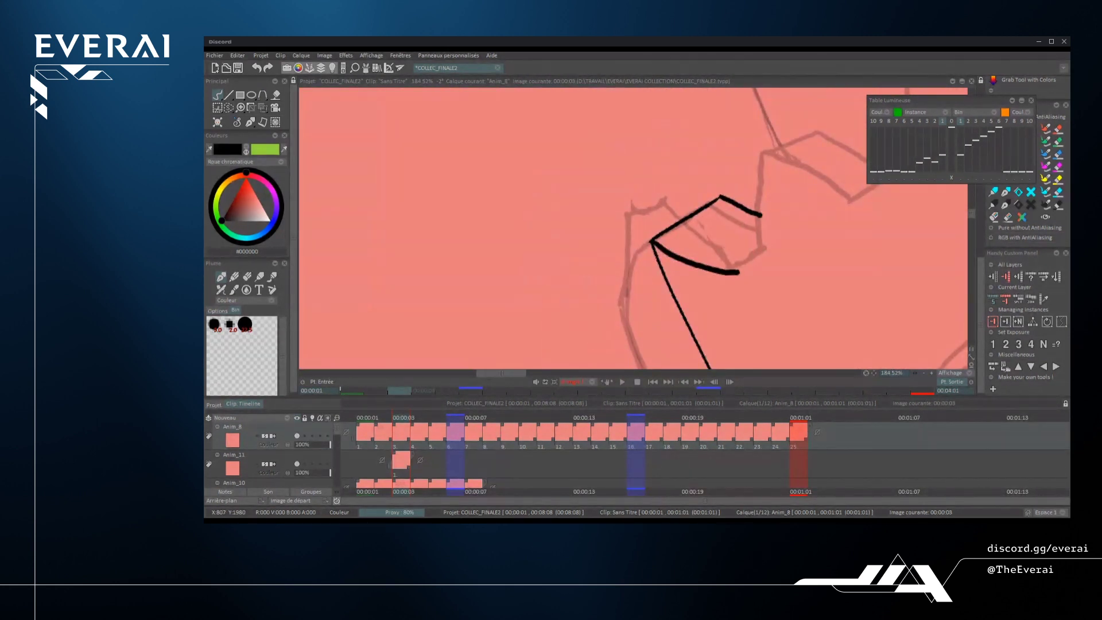
key("ctrl+z")
left_click_drag(652, 241, 726, 271)
scroll(689, 241, "down", 5)
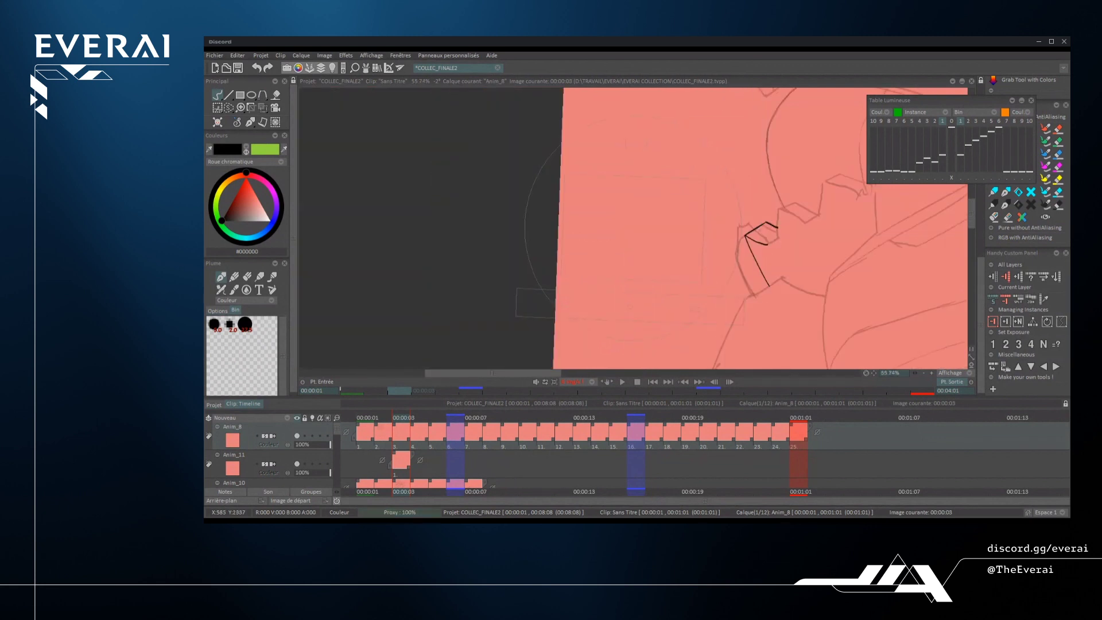
- Extend the teeth's base with a straight line from the first tooth's curve to the foot of the rear tooth
key("e")
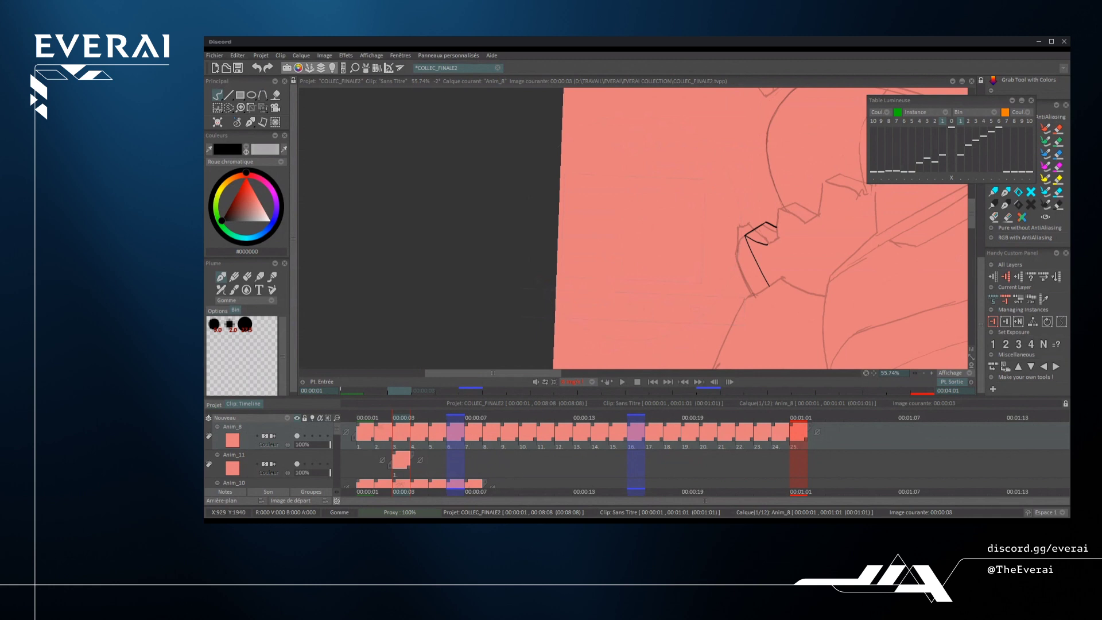
scroll(631, 230, "up", 1)
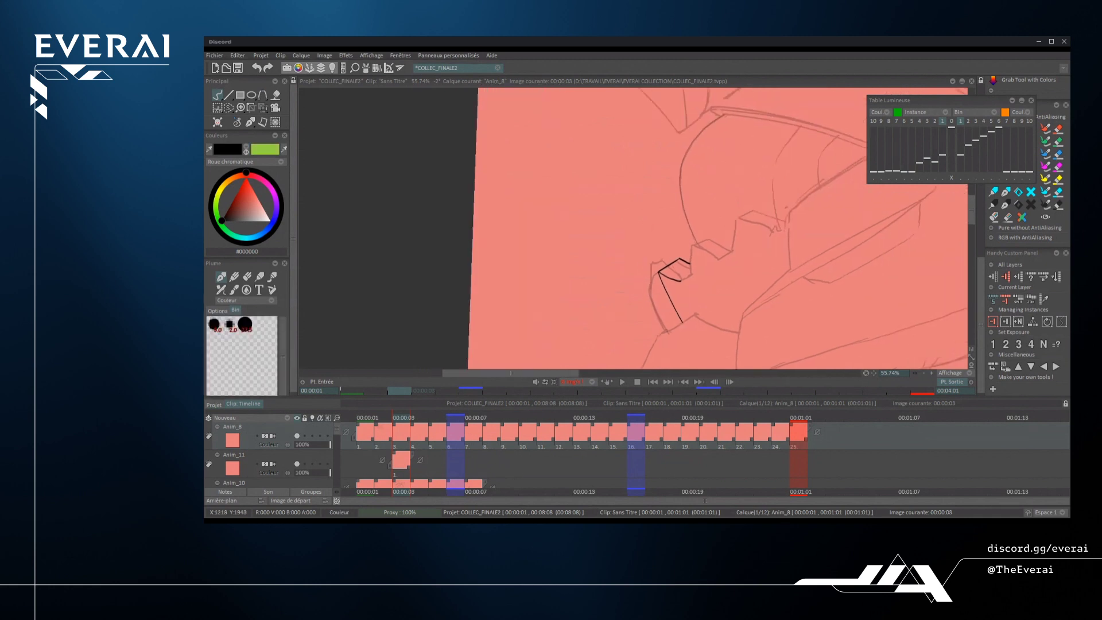
scroll(631, 229, "up", 2)
key("e")
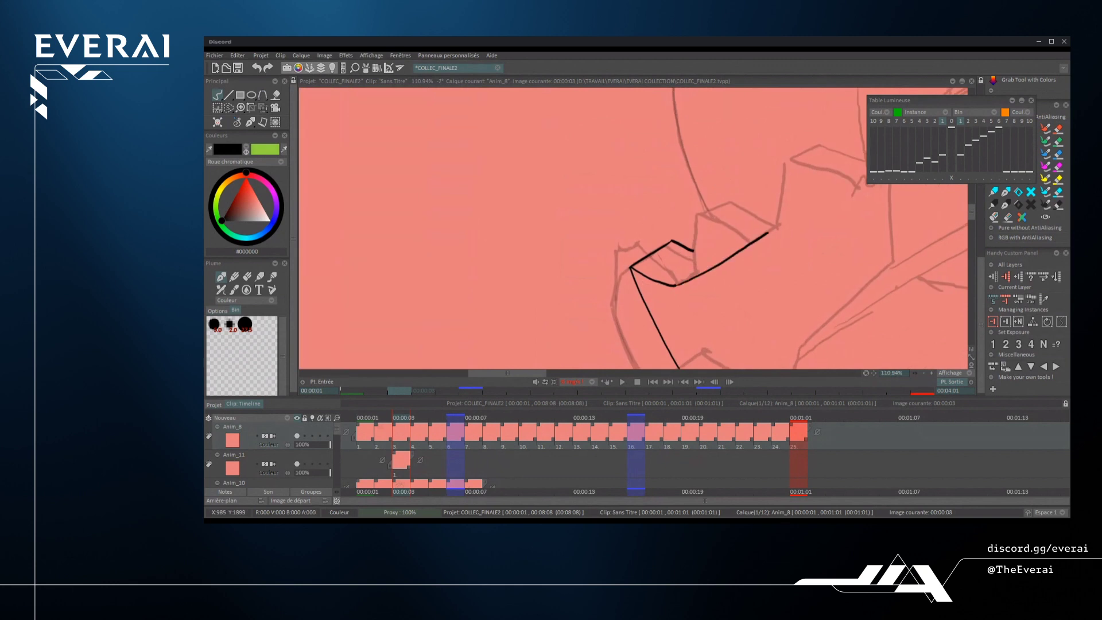
scroll(766, 232, "down", 3)
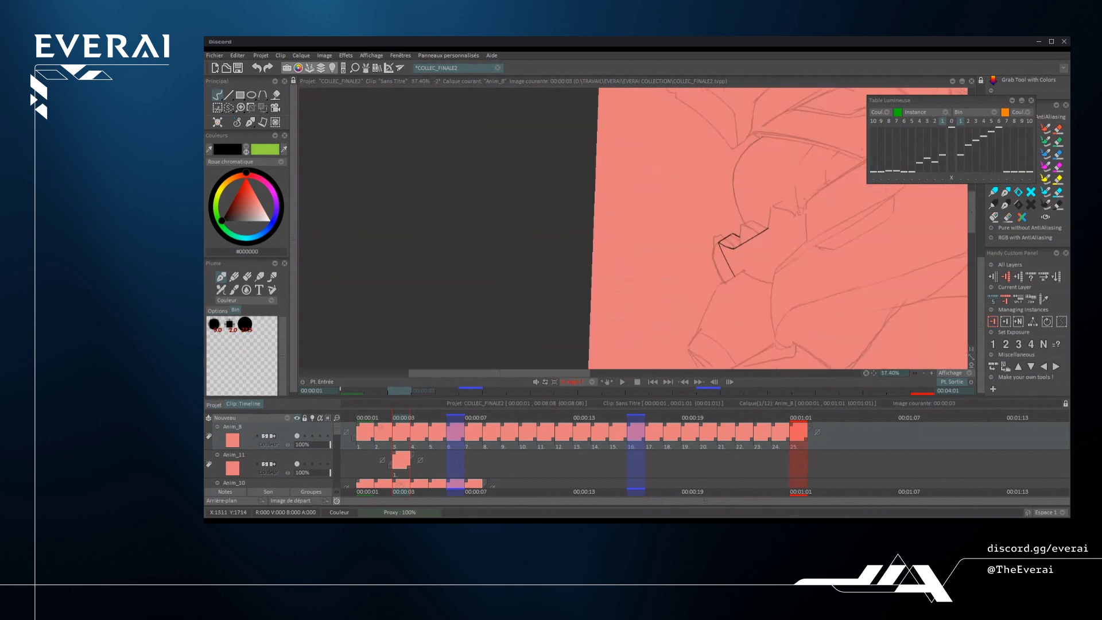
- Trace the rear tooth's rising front edge and the start of its top edge from the end of the base line
scroll(770, 208, "up", 2)
left_click_drag(768, 254, 772, 209)
key("ctrl+z")
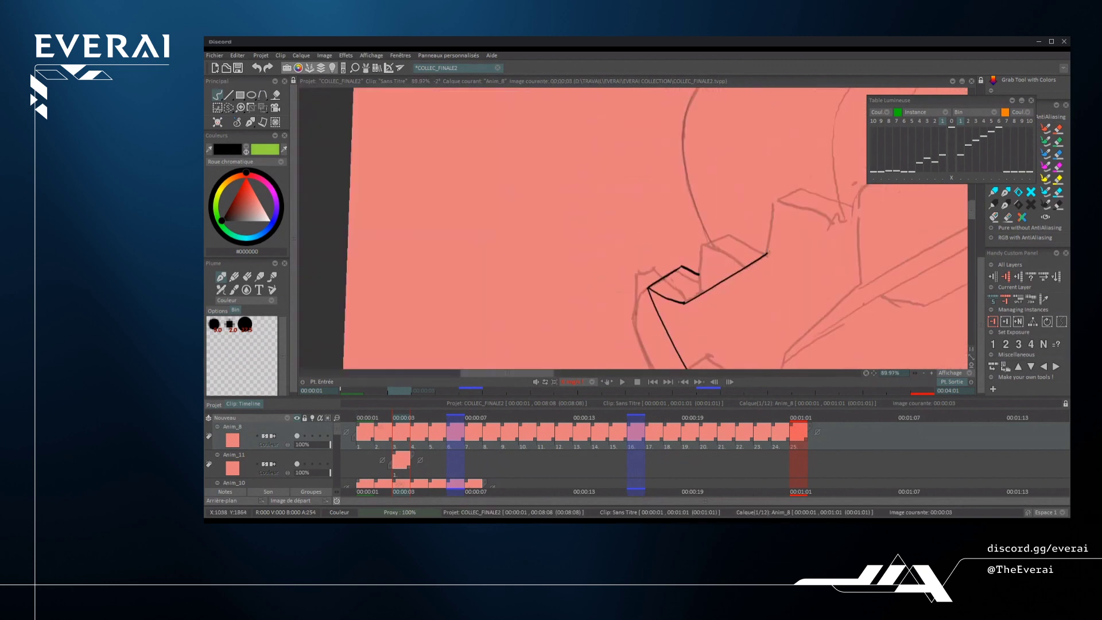
left_click_drag(768, 252, 773, 205)
key("ctrl+z")
mouse_move(768, 253)
left_mouse_down()
mouse_move(773, 206)
mouse_move(797, 189)
left_mouse_up()
scroll(803, 192, "up", 1)
scroll(804, 247, "down", 2)
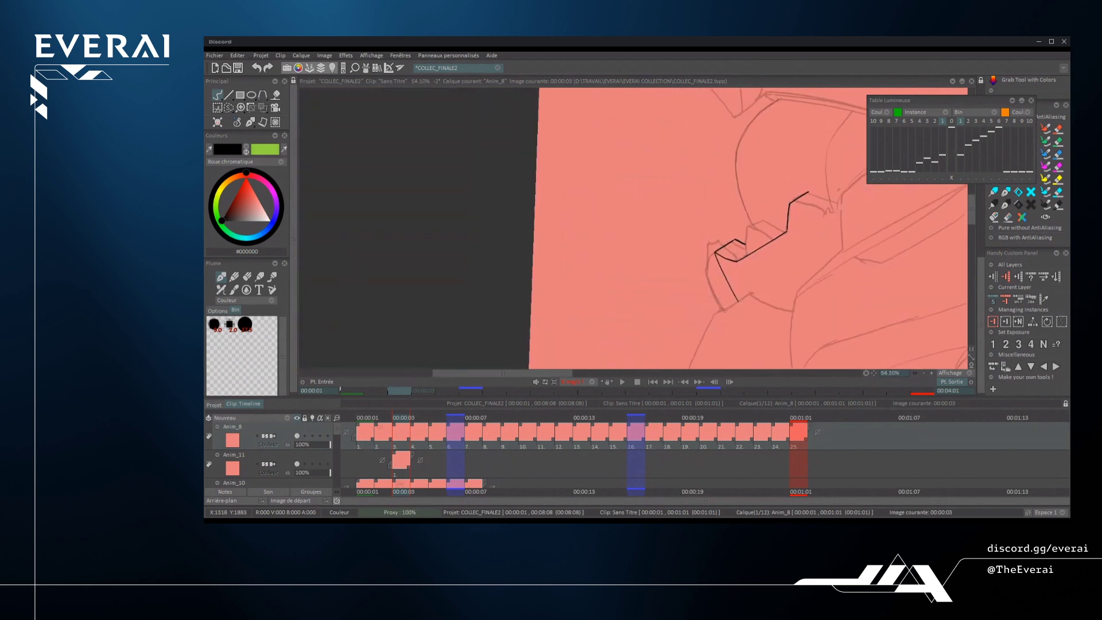
scroll(752, 229, "up", 2)
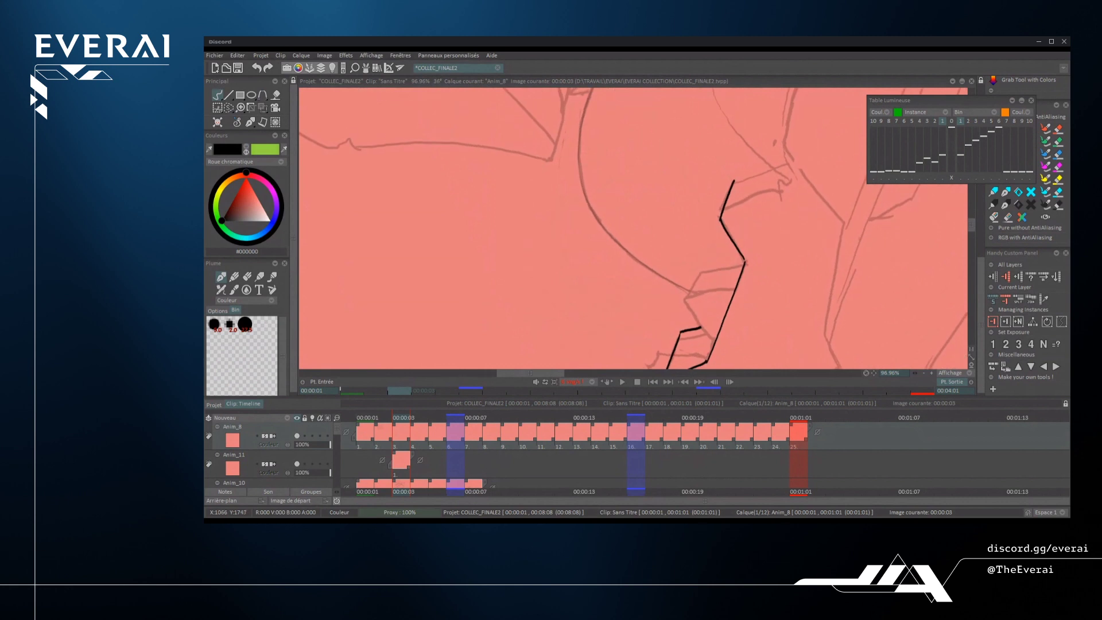
- Draw the rear tooth's two parallel back edges following the sketch
left_click_drag(724, 208, 814, 157)
key("ctrl+z")
scroll(746, 230, "up", 2)
key("ctrl+z")
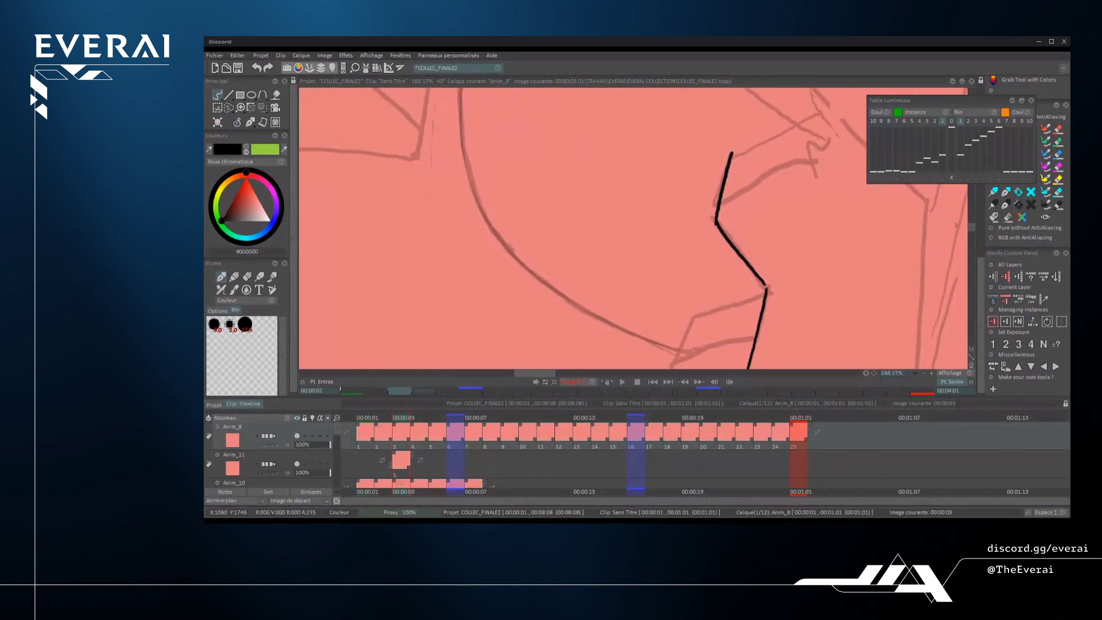
mouse_move(720, 205)
left_mouse_down()
mouse_move(815, 155)
mouse_move(793, 194)
mouse_move(788, 153)
mouse_move(800, 146)
left_mouse_up()
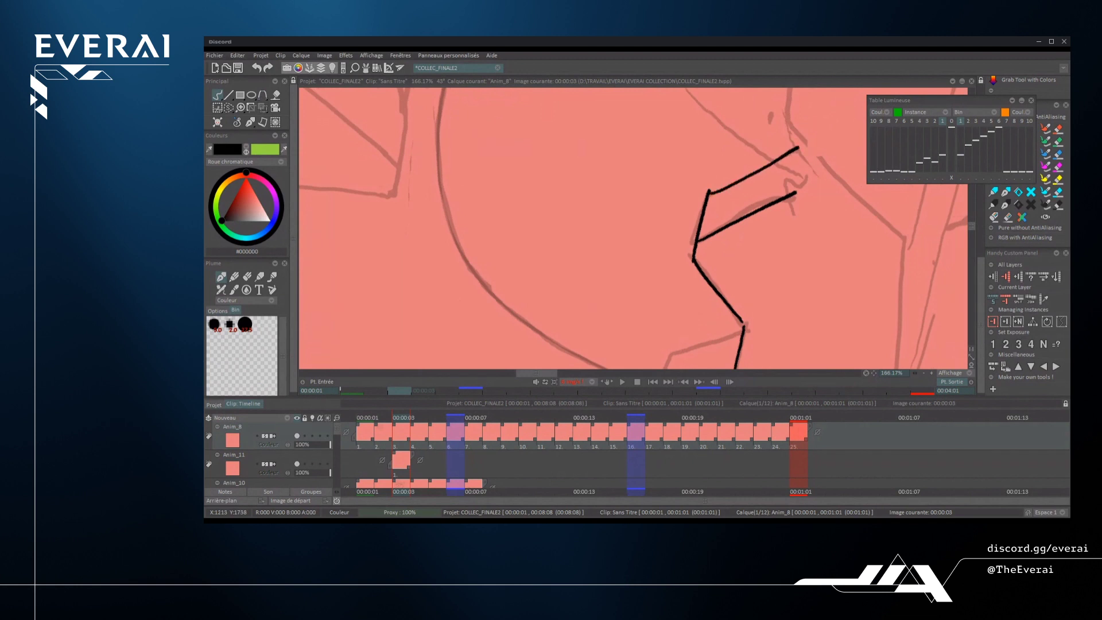
key("ctrl+z")
left_click_drag(712, 190, 800, 146)
scroll(631, 230, "down", 5)
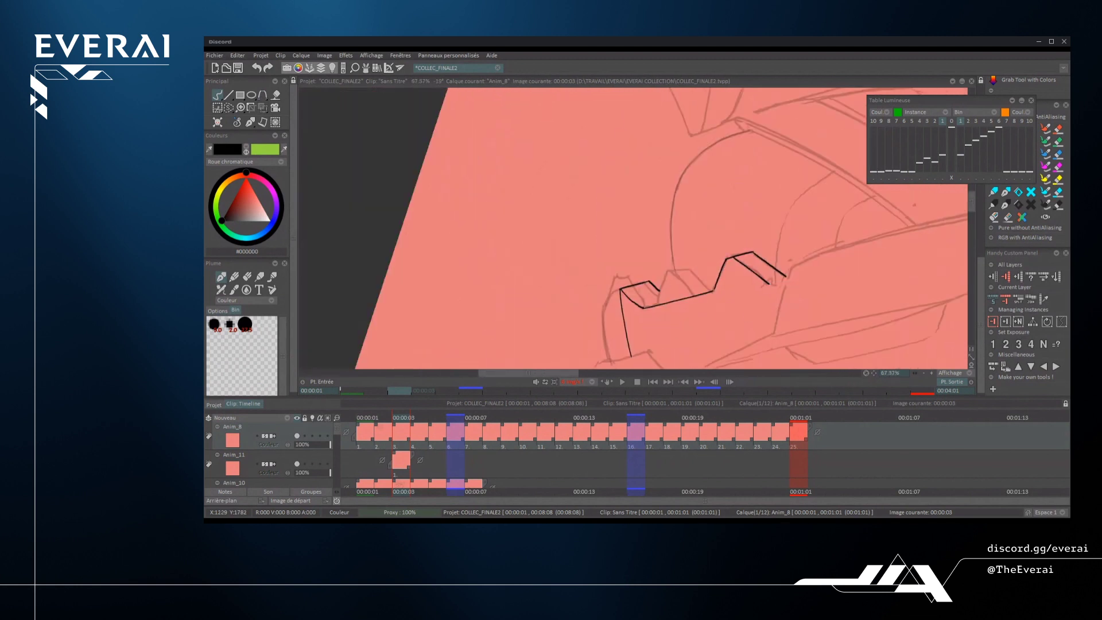
scroll(811, 211, "down", 2)
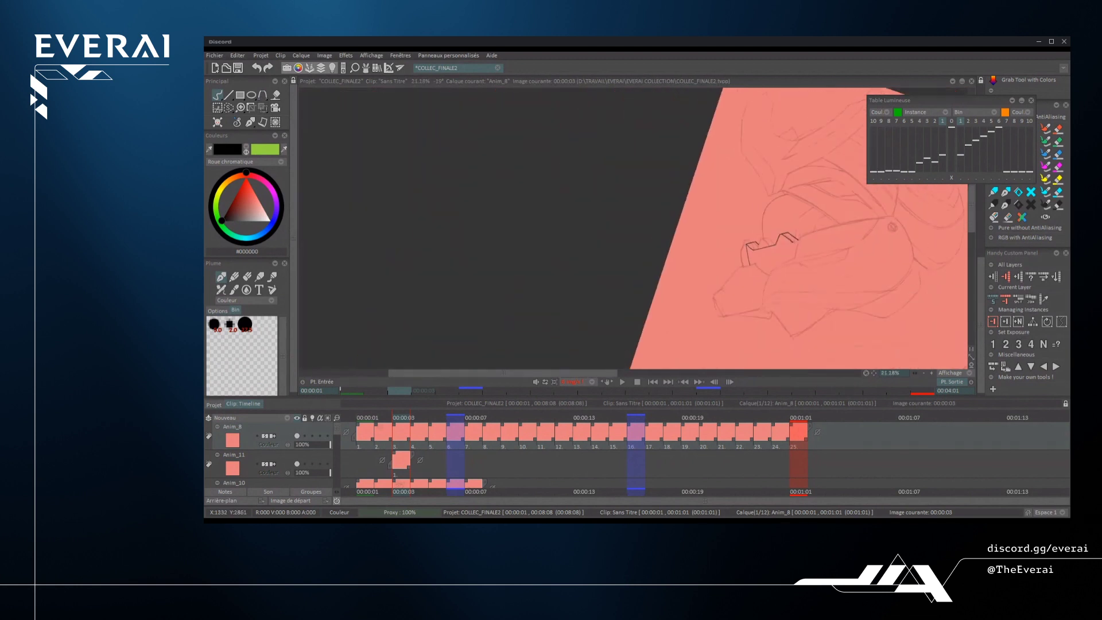
- Draw a thin straight guide line joining the top of the first tooth to the top of the rear tooth
scroll(758, 241, "up", 8)
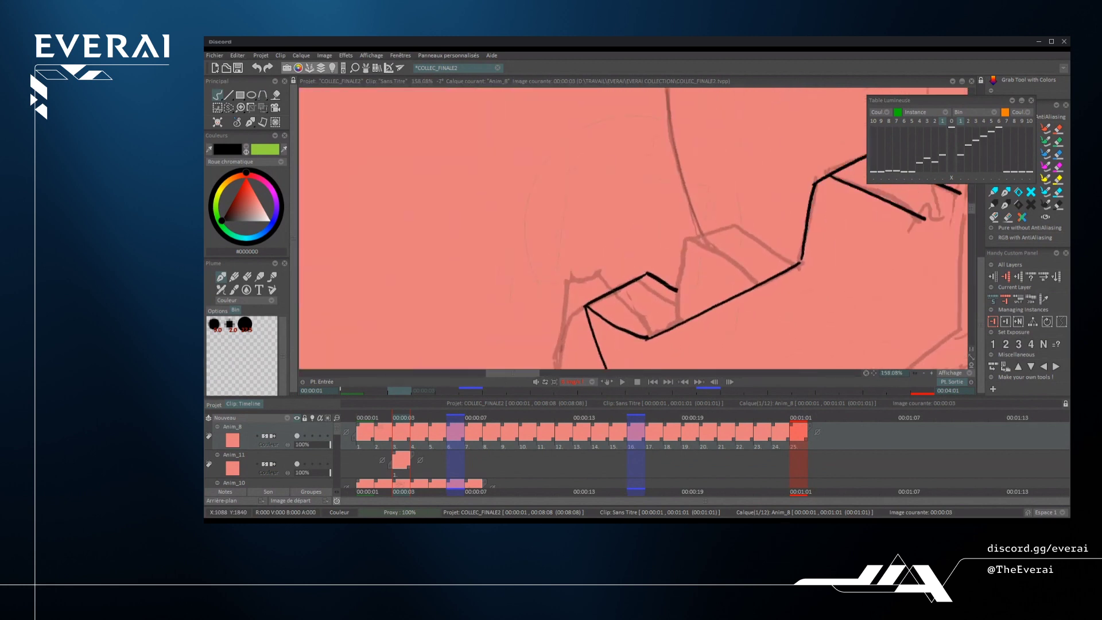
scroll(631, 230, "down", 2)
left_click_drag(696, 264, 803, 201)
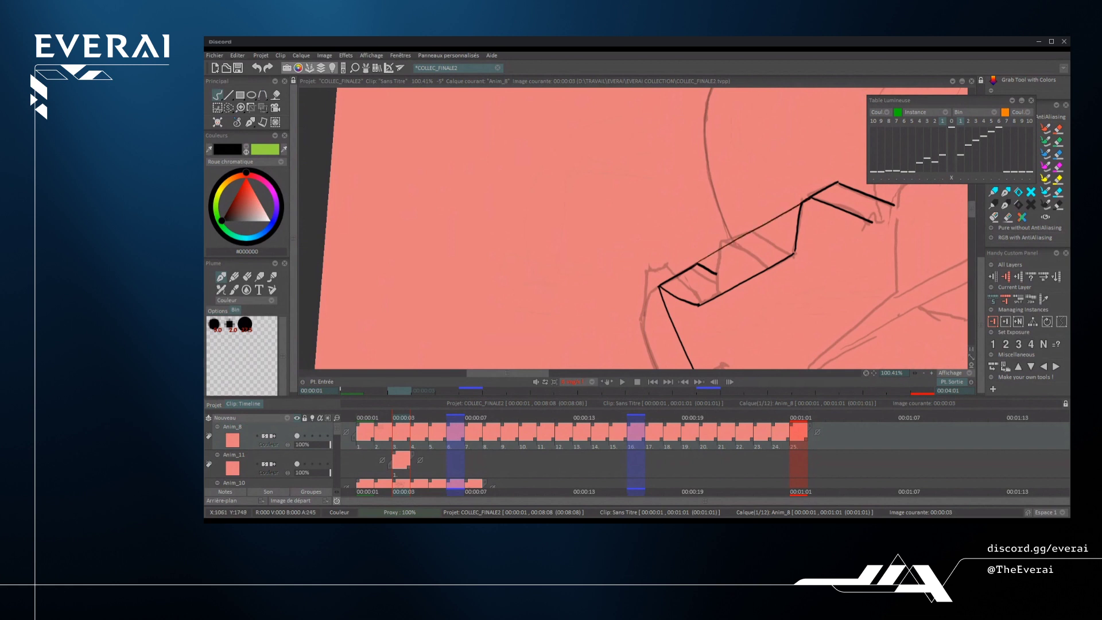
- Trace the middle tooth's slanted front edge from the base line up to the guide line
scroll(723, 210, "up", 2)
left_click_drag(688, 339, 702, 274)
scroll(632, 229, "down", 2)
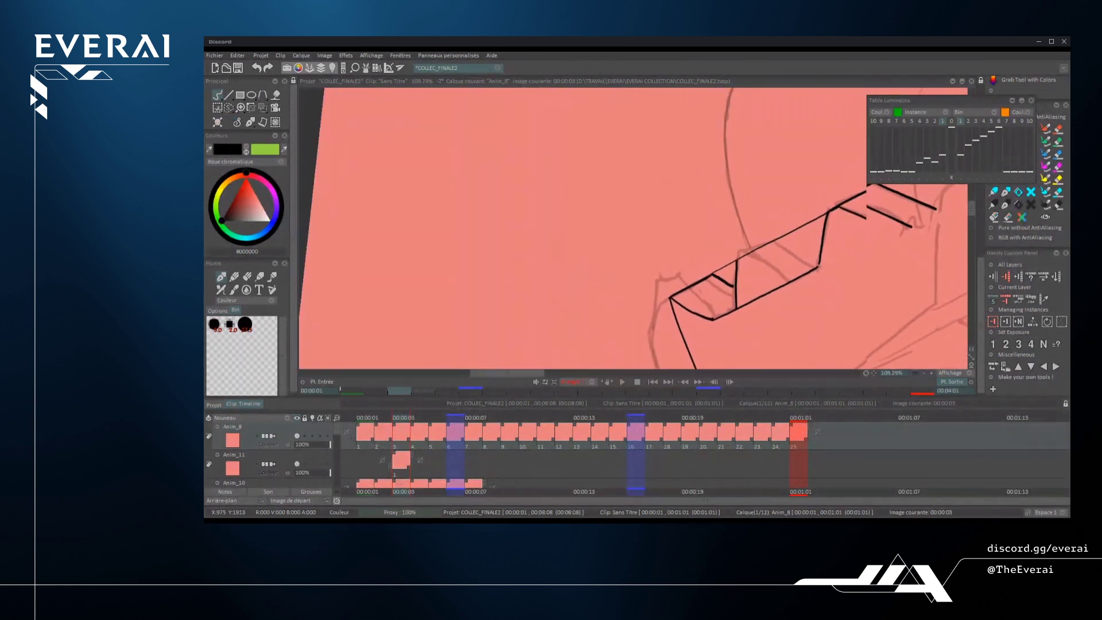
scroll(632, 230, "up", 3)
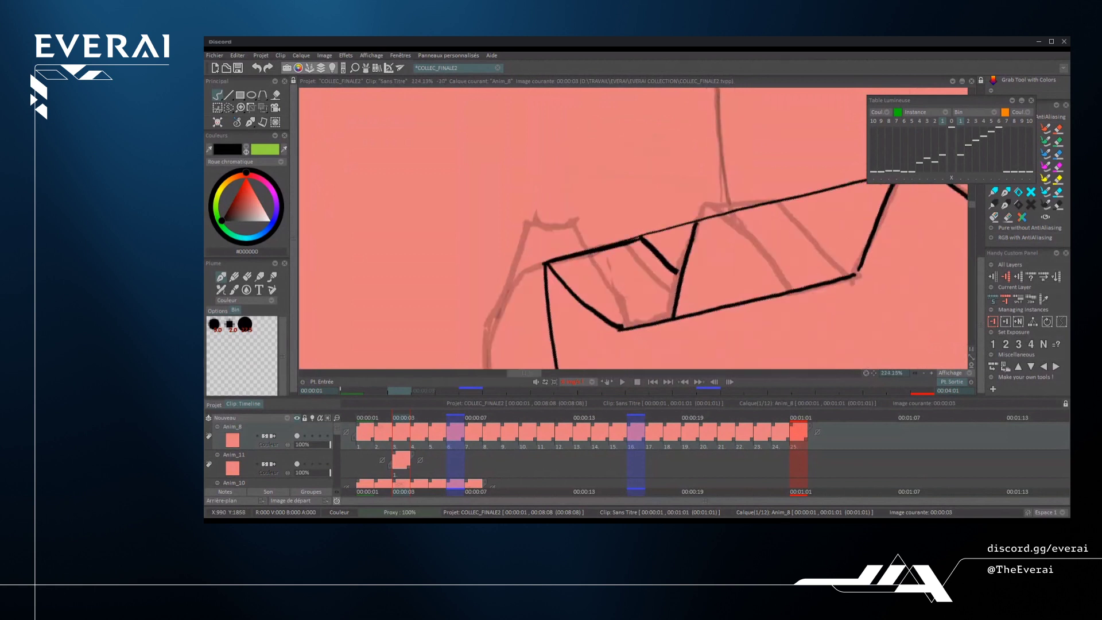
key("ctrl+z")
left_click_drag(641, 325, 696, 240)
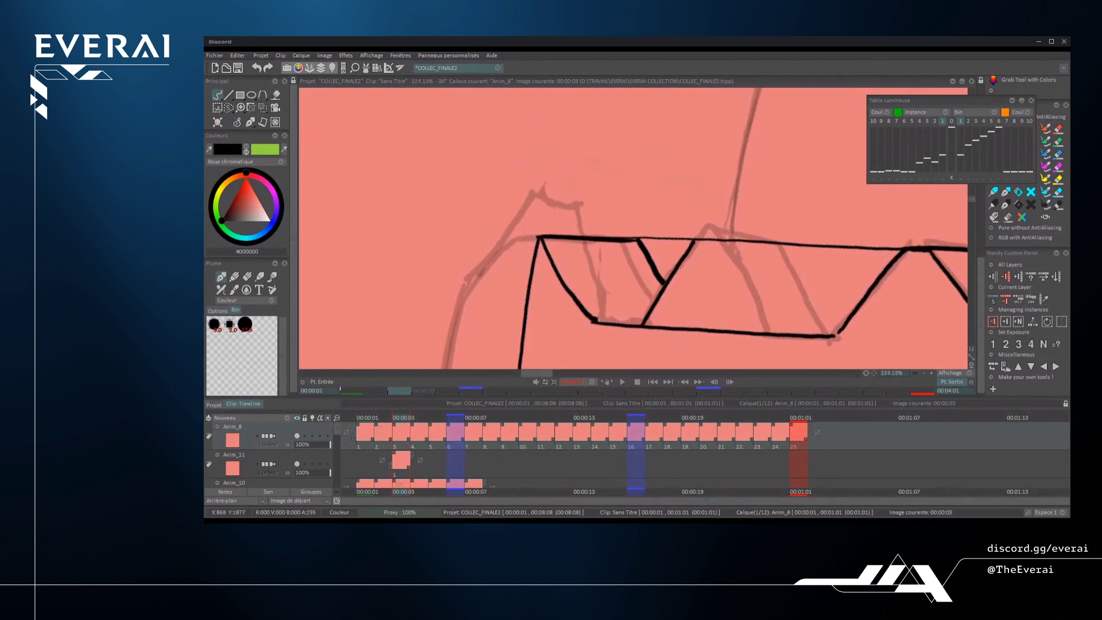
key("ctrl+z")
mouse_move(643, 325)
left_mouse_down()
mouse_move(692, 242)
mouse_move(746, 273)
mouse_move(764, 194)
mouse_move(712, 294)
mouse_move(788, 237)
mouse_move(783, 185)
left_mouse_up()
- Draw the middle tooth's inner slanted edge between the guide line and the base line
left_click_drag(701, 298, 796, 221)
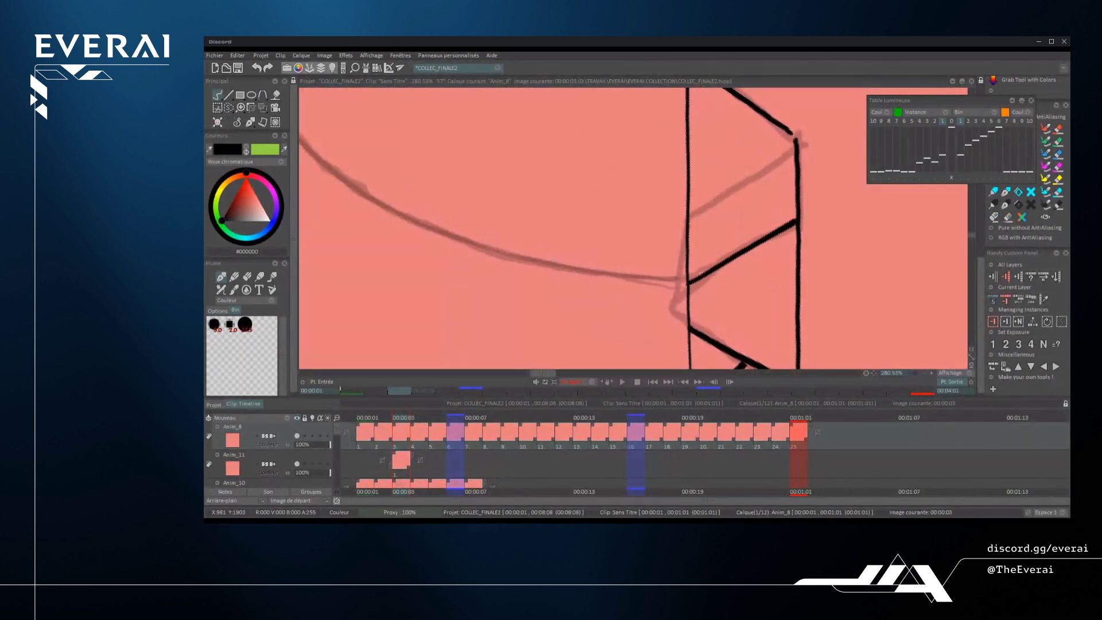
key("ctrl+z")
left_click_drag(689, 284, 796, 223)
scroll(632, 229, "up", 2)
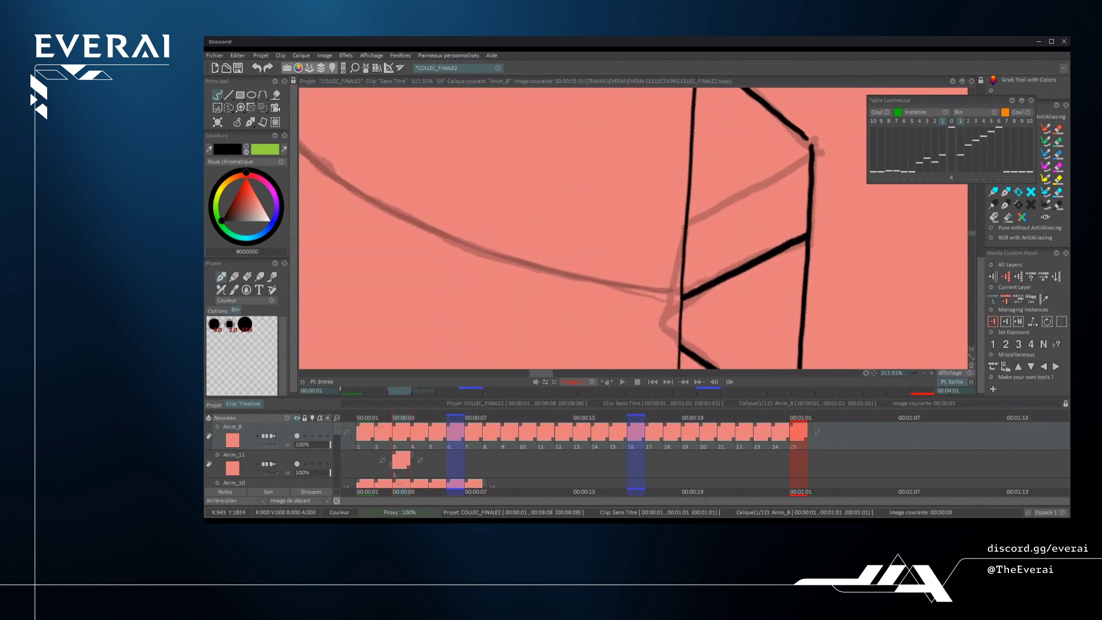
- Draw the middle tooth's back edge from the guide line down to the foot of the rear tooth
left_click_drag(687, 227, 812, 150)
key("ctrl+z")
left_click_drag(687, 228, 811, 151)
key("ctrl+z")
left_click_drag(687, 228, 811, 151)
key("ctrl+z")
mouse_move(687, 227)
left_mouse_down()
mouse_move(811, 152)
mouse_move(830, 314)
mouse_move(852, 294)
mouse_move(835, 252)
left_mouse_up()
scroll(813, 155, "down", 6)
scroll(820, 281, "up", 11)
scroll(826, 270, "down", 8)
scroll(717, 252, "up", 5)
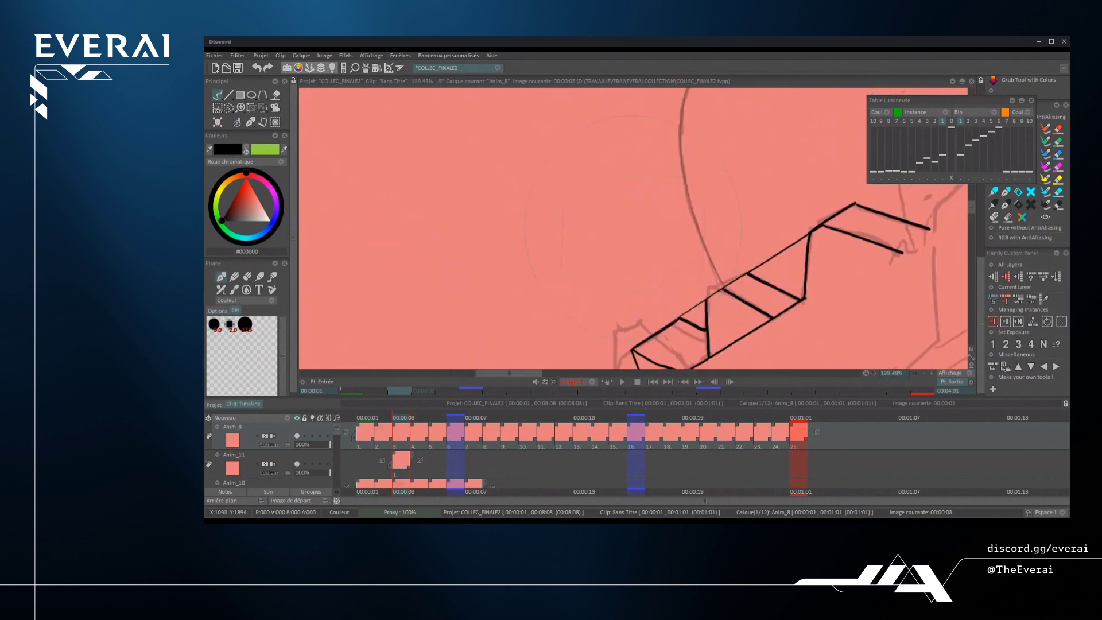
- Thicken the middle tooth's top edge along the guide line
left_click_drag(673, 302, 802, 202)
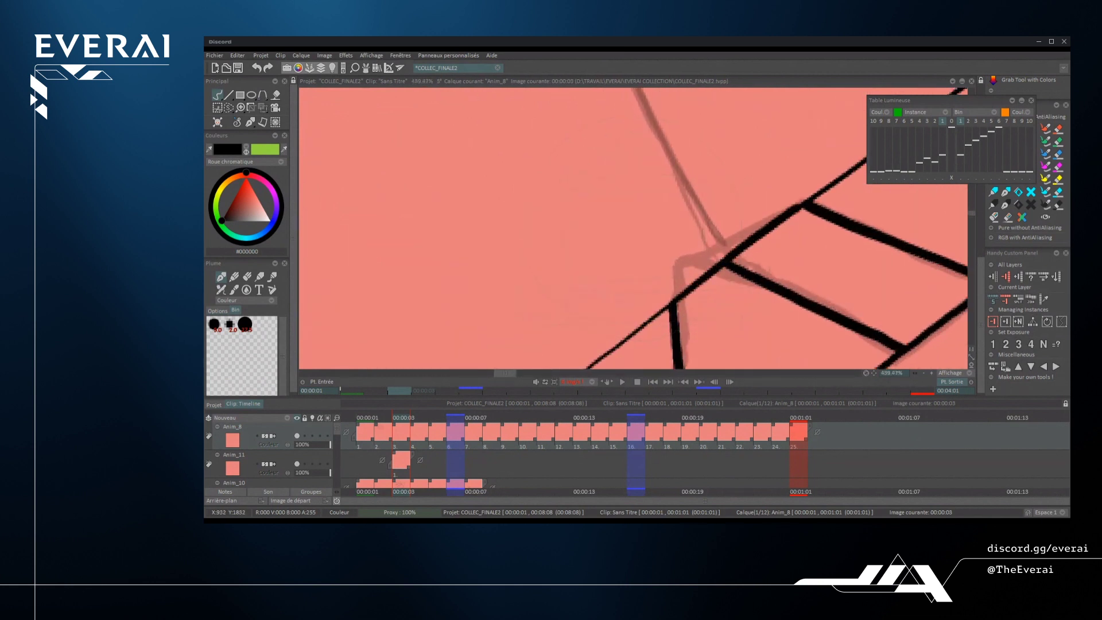
key("ctrl+z")
left_click_drag(678, 299, 802, 206)
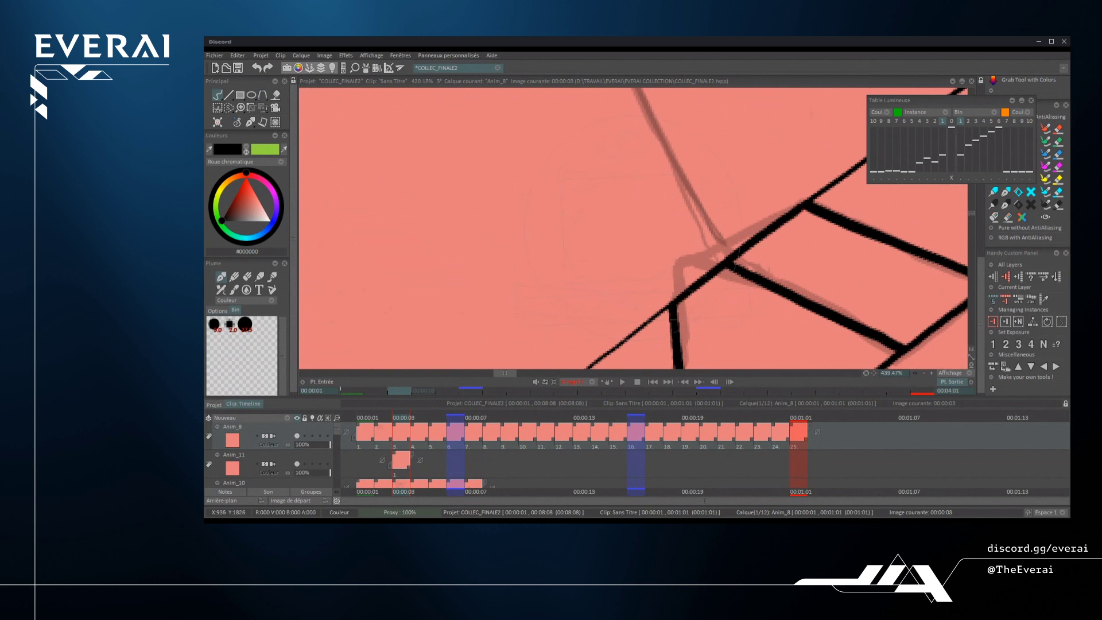
scroll(746, 252, "down", 10)
scroll(717, 253, "up", 4)
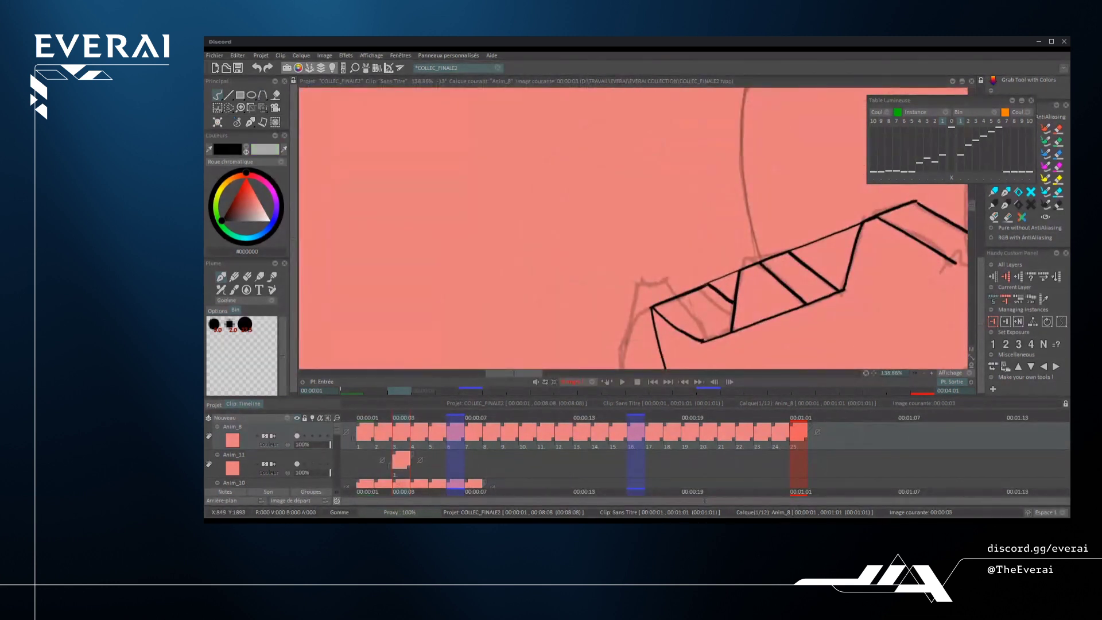
- Erase the guide line in the gaps between the three teeth
key("ctrl+z")
left_click_drag(711, 282, 720, 279)
key("ctrl+z")
left_click_drag(792, 250, 806, 245)
mouse_move(845, 231)
left_mouse_down()
mouse_move(809, 253)
mouse_move(823, 247)
left_mouse_up()
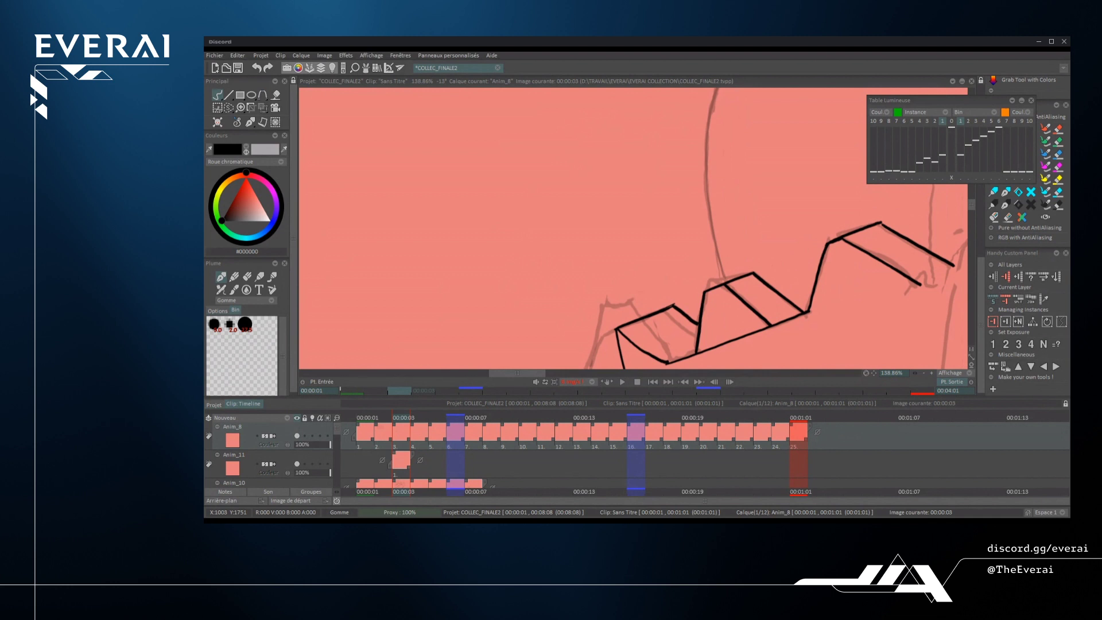
scroll(799, 218, "down", 4)
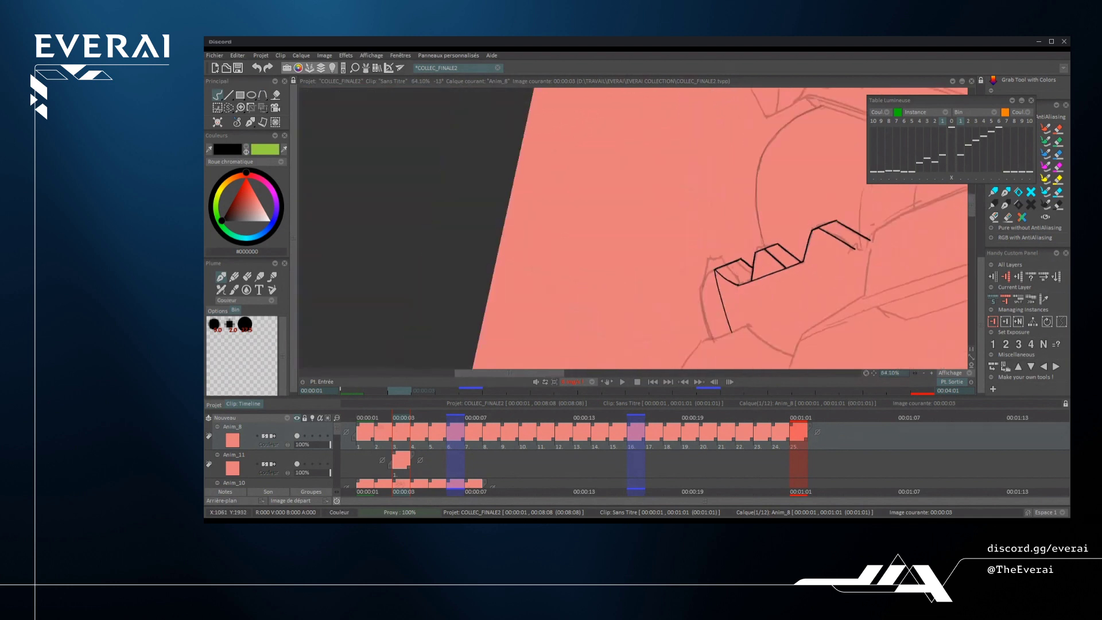
- Redraw the rear tooth's front edge as a straighter line rising from the base corner
scroll(822, 239, "up", 2)
scroll(631, 230, "up", 5)
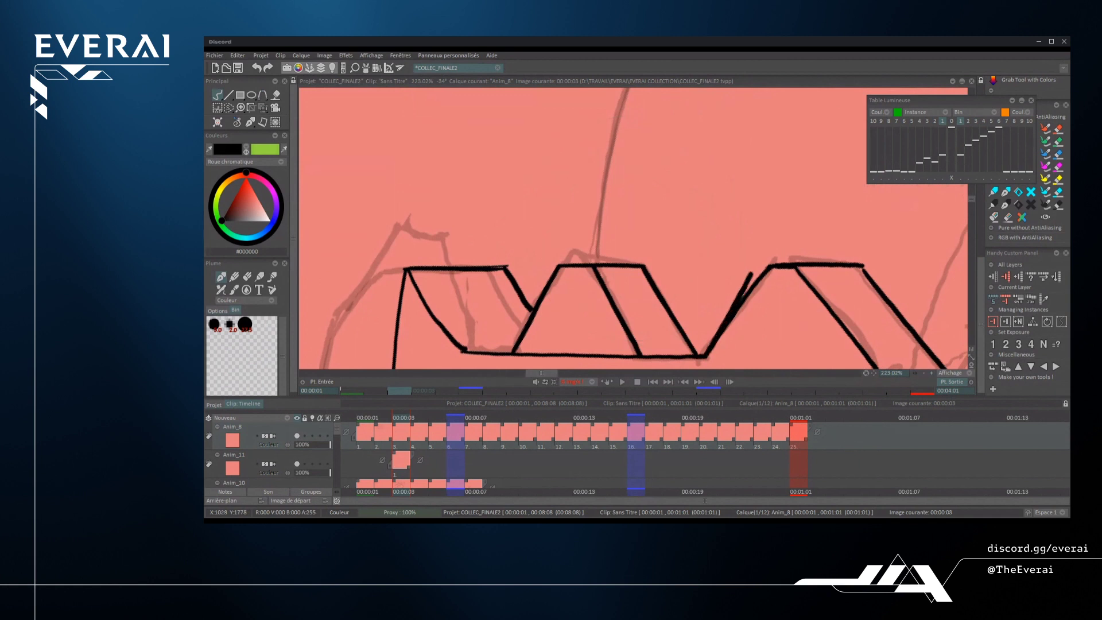
key("ctrl+z")
left_click_drag(707, 351, 754, 270)
scroll(632, 230, "up", 3)
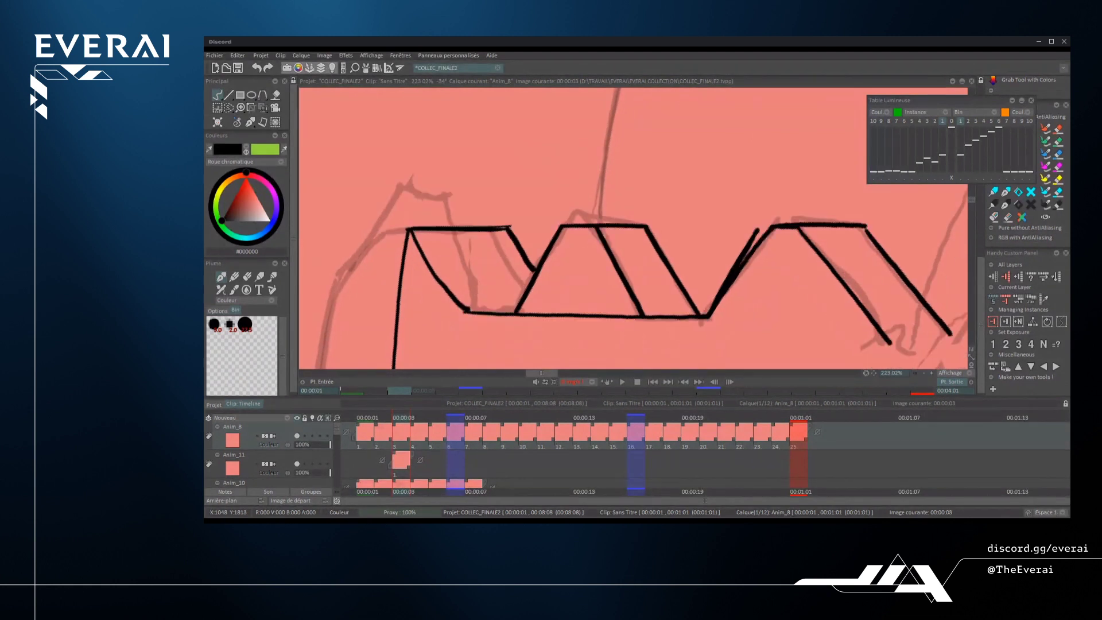
- Redraw the rear tooth's front edge as a single line from the base corner to the front end of its top edge
key("e")
left_click_drag(660, 352, 789, 244)
key("ctrl+z")
key("ctrl+z")
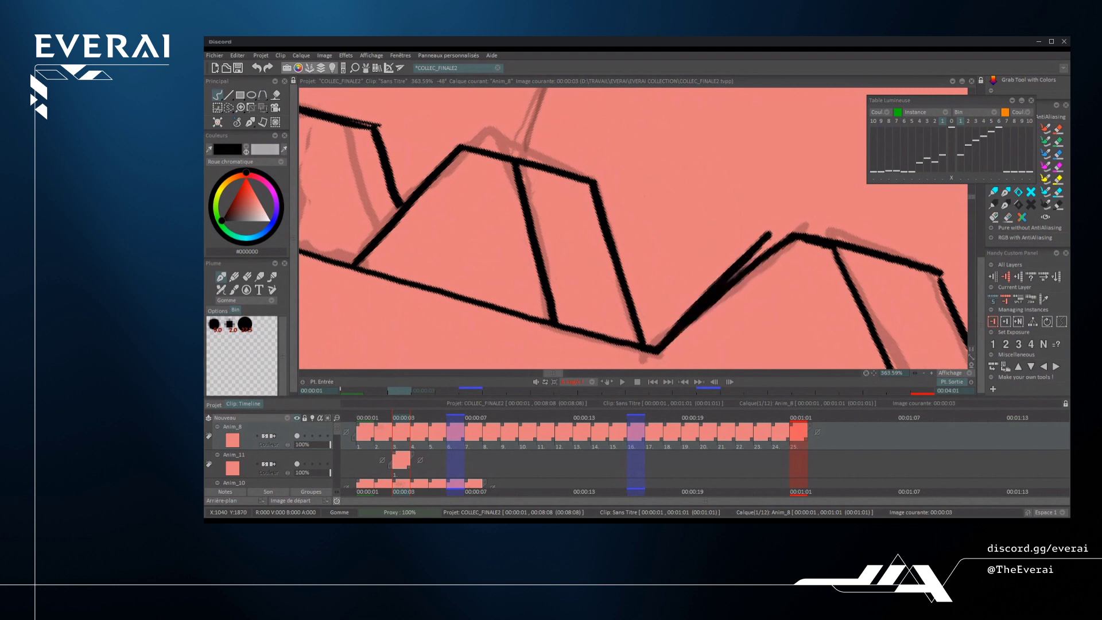
left_click_drag(659, 351, 791, 237)
key("e")
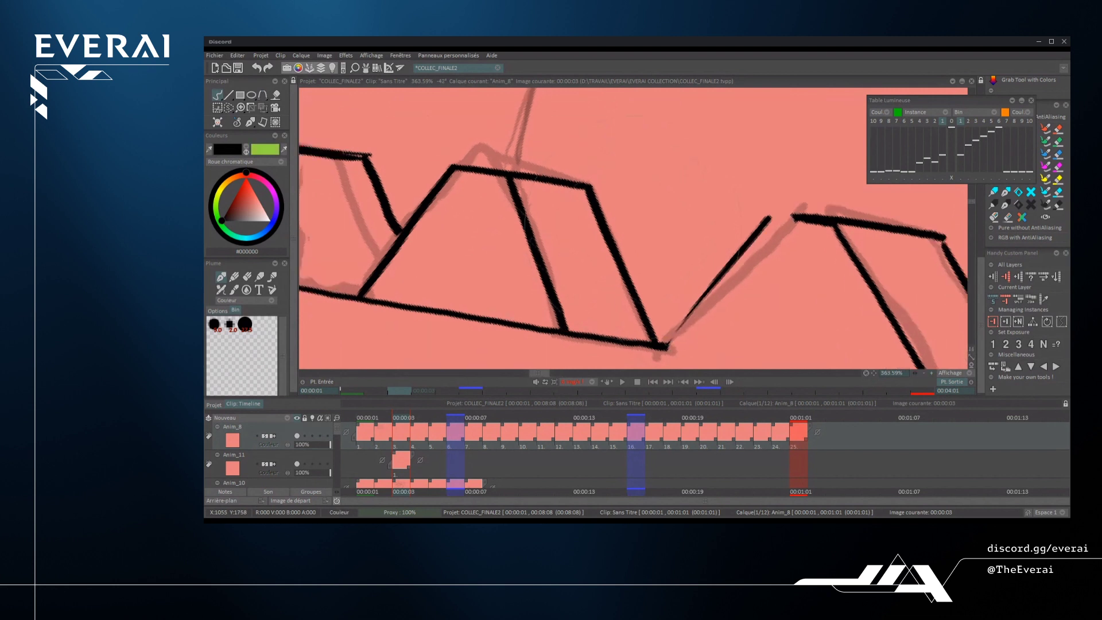
scroll(632, 230, "down", 5)
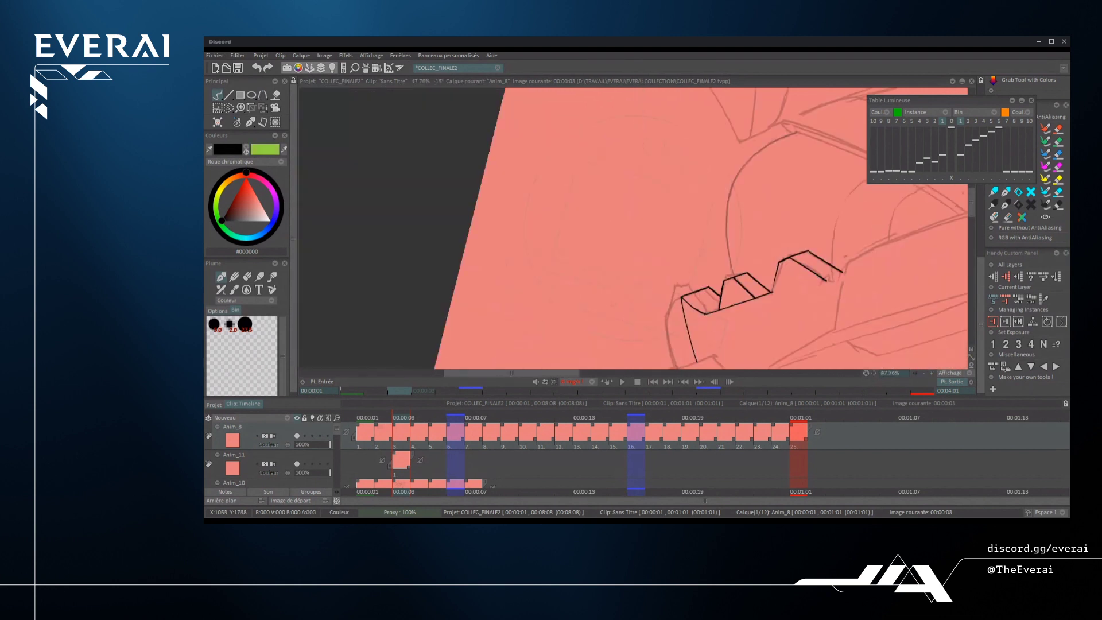
scroll(631, 229, "up", 5)
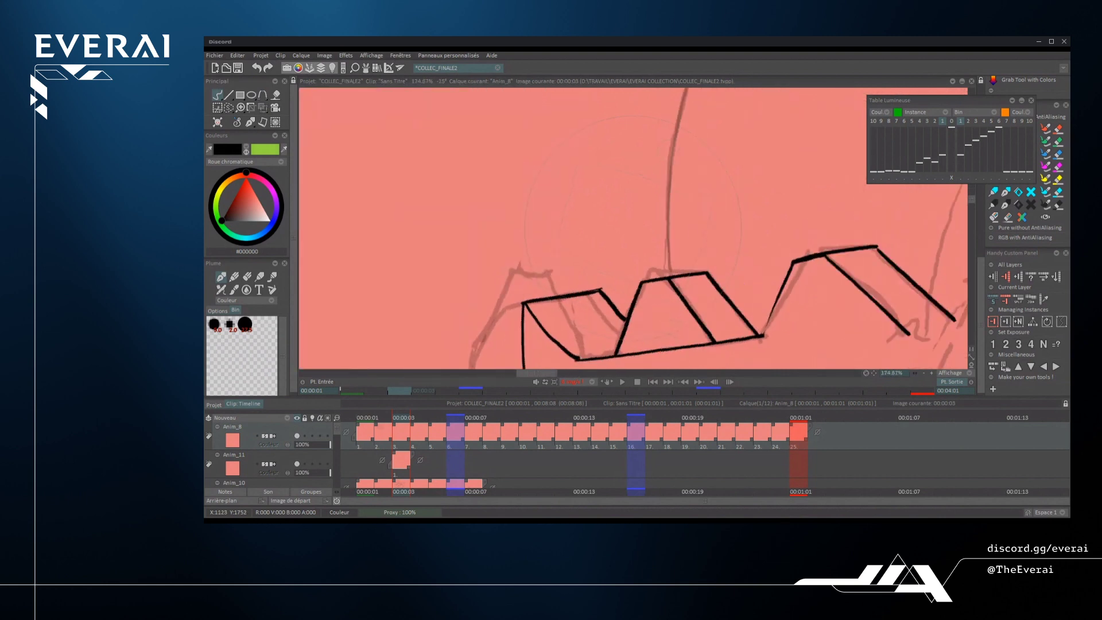
scroll(632, 230, "up", 2)
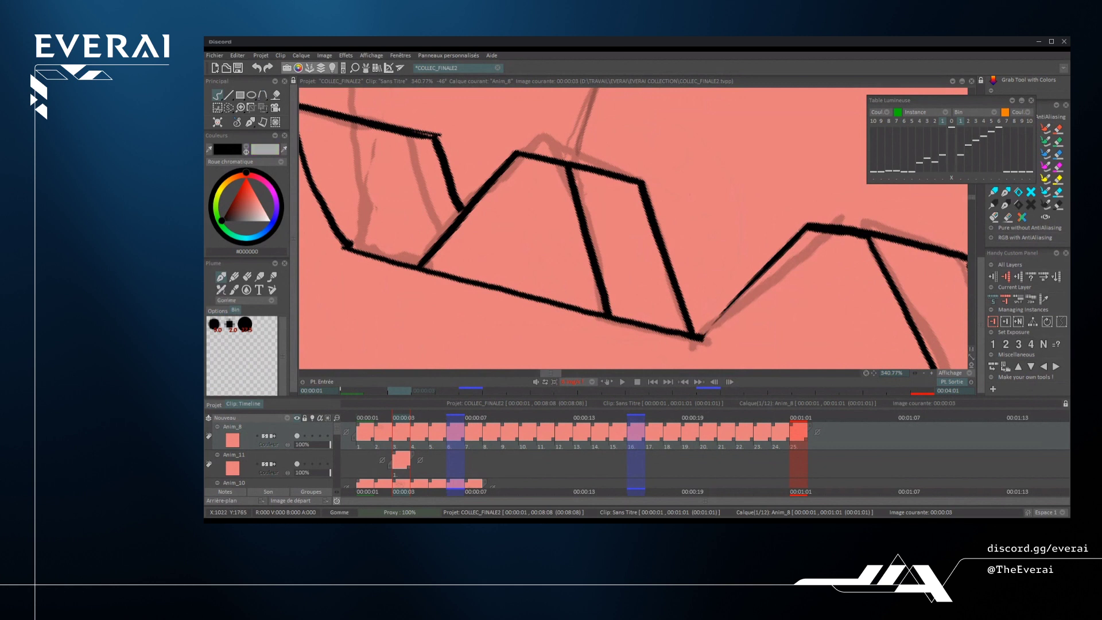
- Thicken the thin lower end of the rear tooth's front edge where it meets the base corner
key("e")
mouse_move(701, 338)
left_mouse_down()
mouse_move(800, 233)
mouse_move(798, 198)
mouse_move(720, 221)
left_mouse_up()
key("ctrl+z")
scroll(808, 225, "down", 12)
scroll(731, 231, "up", 9)
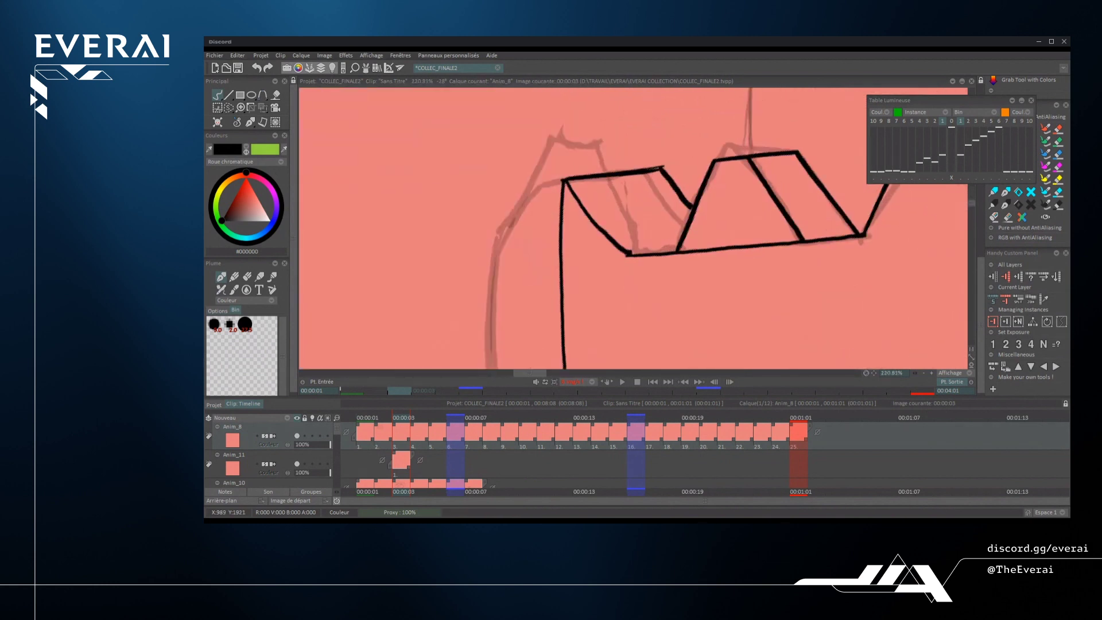
- Erase the base line across the middle tooth's foot and trim the front tooth's top back corner
key("e")
mouse_move(679, 252)
left_mouse_down()
mouse_move(799, 241)
mouse_move(762, 252)
mouse_move(777, 274)
left_mouse_up()
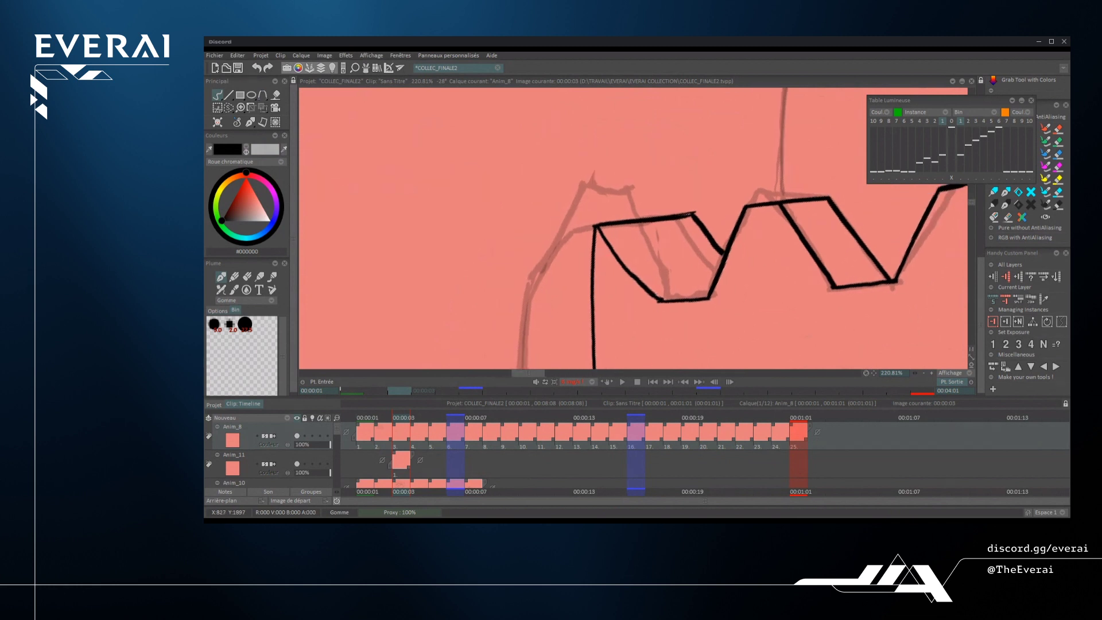
mouse_move(691, 213)
left_mouse_down()
mouse_move(705, 227)
mouse_move(648, 310)
mouse_move(683, 258)
left_mouse_up()
- Thicken the upper end of the front tooth's back edge up to its top corner
scroll(644, 310, "up", 4)
key("e")
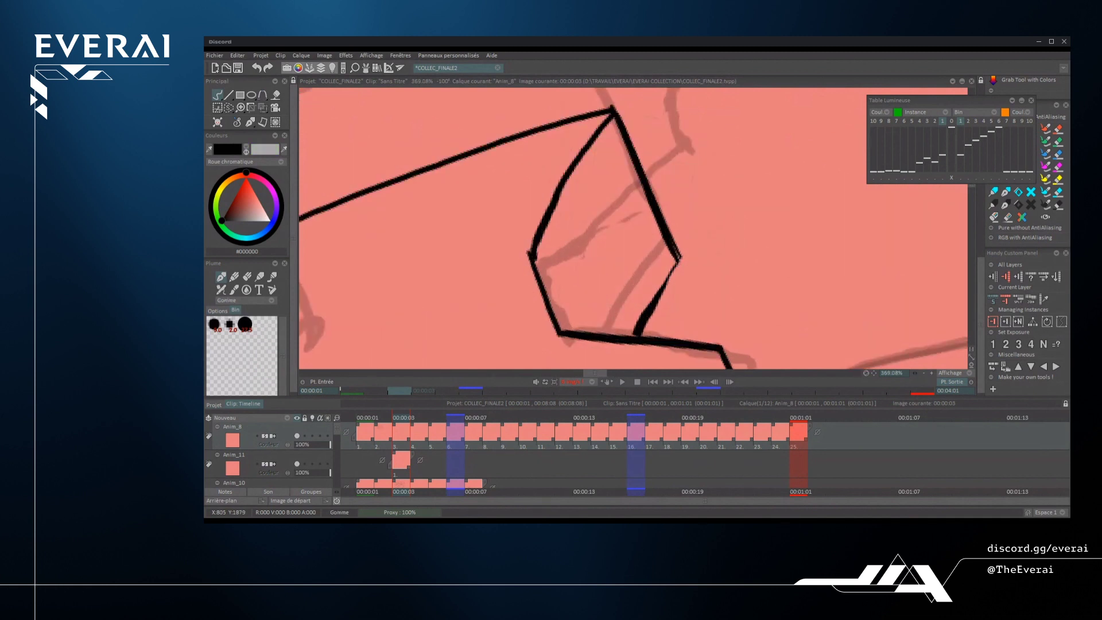
left_click_drag(643, 312, 681, 253)
scroll(683, 247, "down", 6)
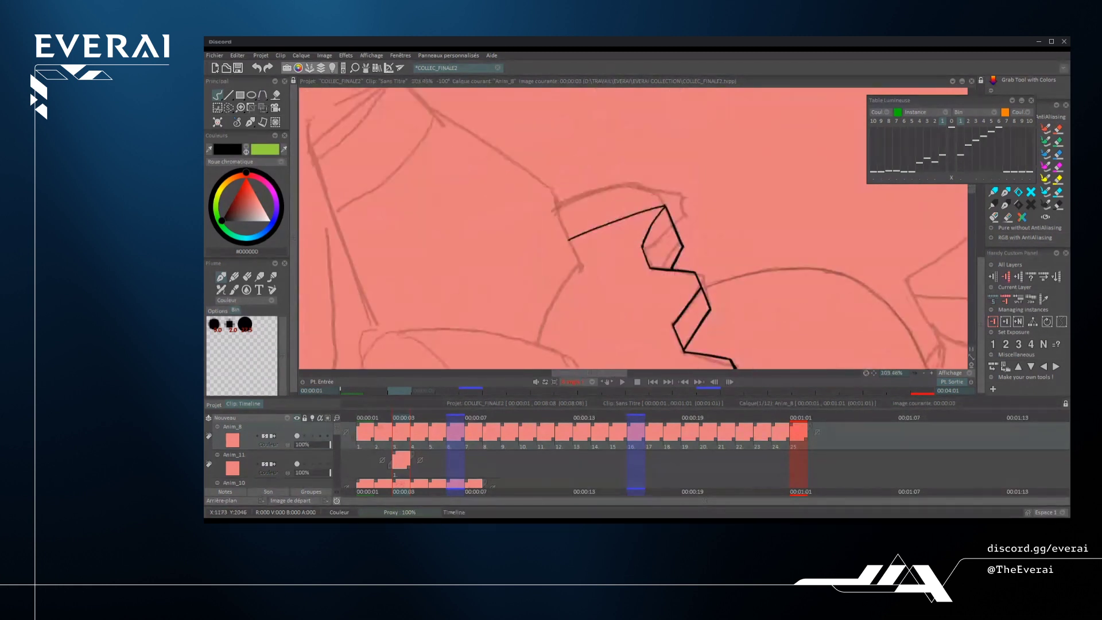
- Draw a new front edge of the mouth just outside the existing one, ending at the front tooth's top corner
mouse_move(679, 310)
left_mouse_down()
mouse_move(726, 237)
mouse_move(706, 270)
mouse_move(740, 246)
left_mouse_up()
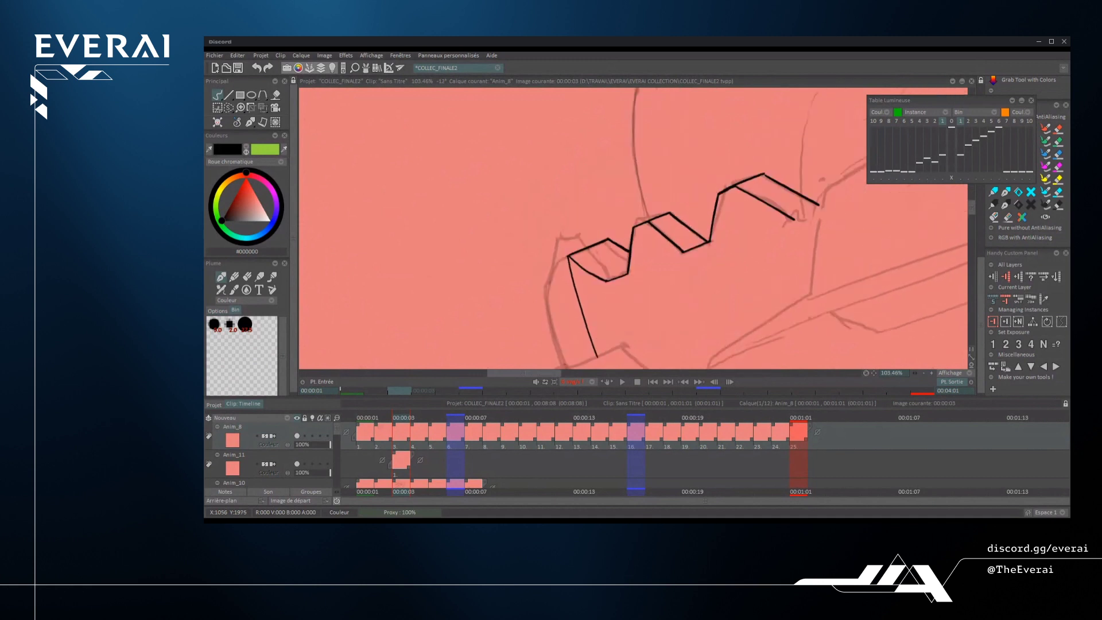
scroll(718, 230, "down", 3)
scroll(644, 262, "up", 4)
left_click_drag(669, 275, 636, 287)
left_click_drag(619, 183, 688, 141)
left_click_drag(695, 269, 660, 287)
scroll(660, 287, "up", 3)
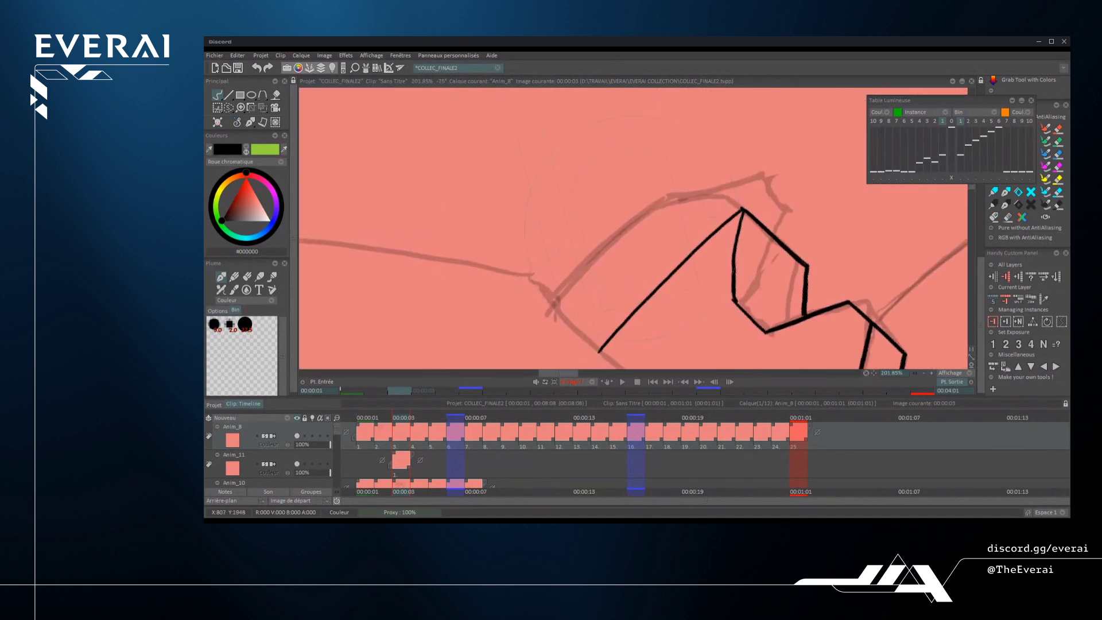
left_click_drag(594, 345, 736, 207)
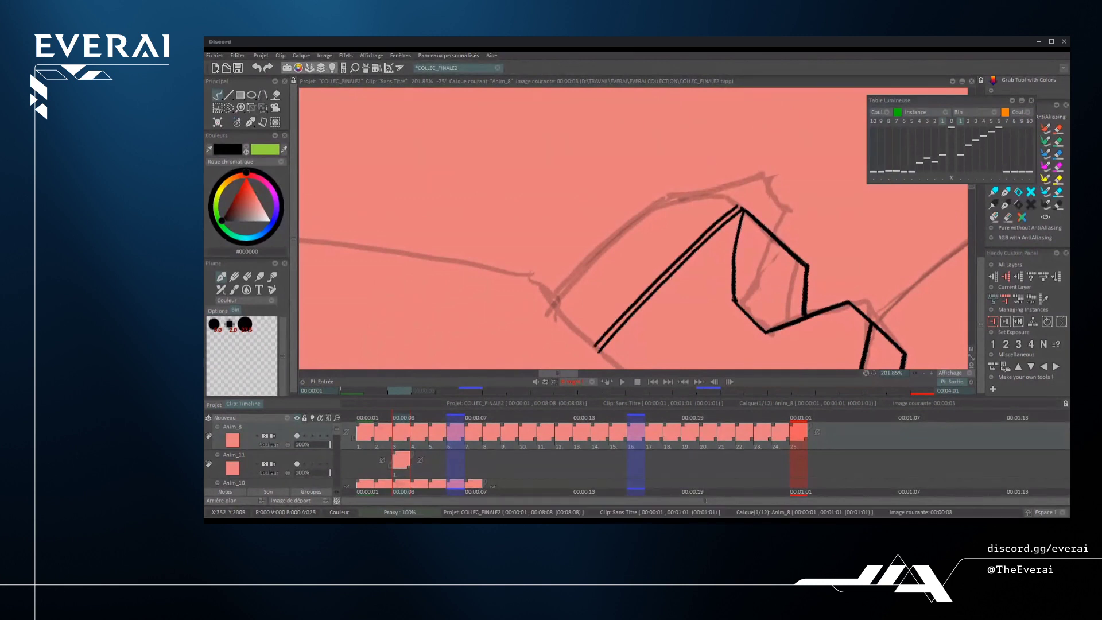
key("ctrl+z")
left_click_drag(591, 346, 723, 205)
key("ctrl+z")
left_click_drag(591, 344, 728, 199)
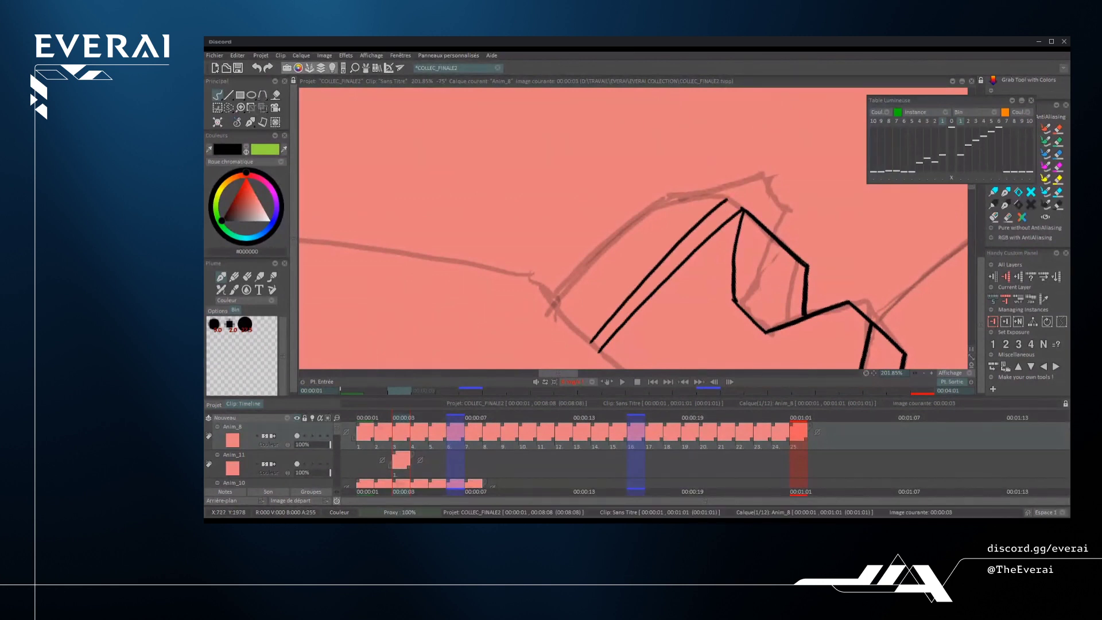
key("ctrl+z")
mouse_move(594, 340)
left_mouse_down()
mouse_move(732, 201)
mouse_move(745, 211)
left_mouse_up()
- Erase the original inner front edge of the mouth, keeping only the new outer line
scroll(740, 210, "up", 2)
scroll(752, 198, "down", 4)
left_click_drag(780, 251, 735, 195)
scroll(667, 198, "up", 3)
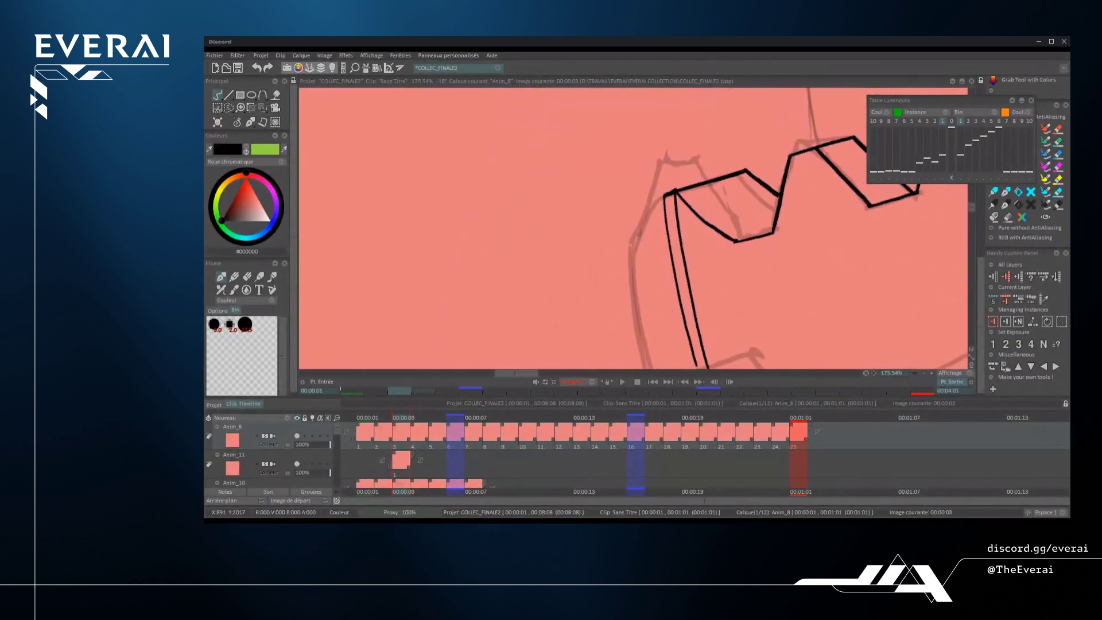
key("e")
left_click_drag(676, 196, 709, 371)
- Flip through the frames around frame 3 to compare the drawings, ending back on frame 3
key("Left")
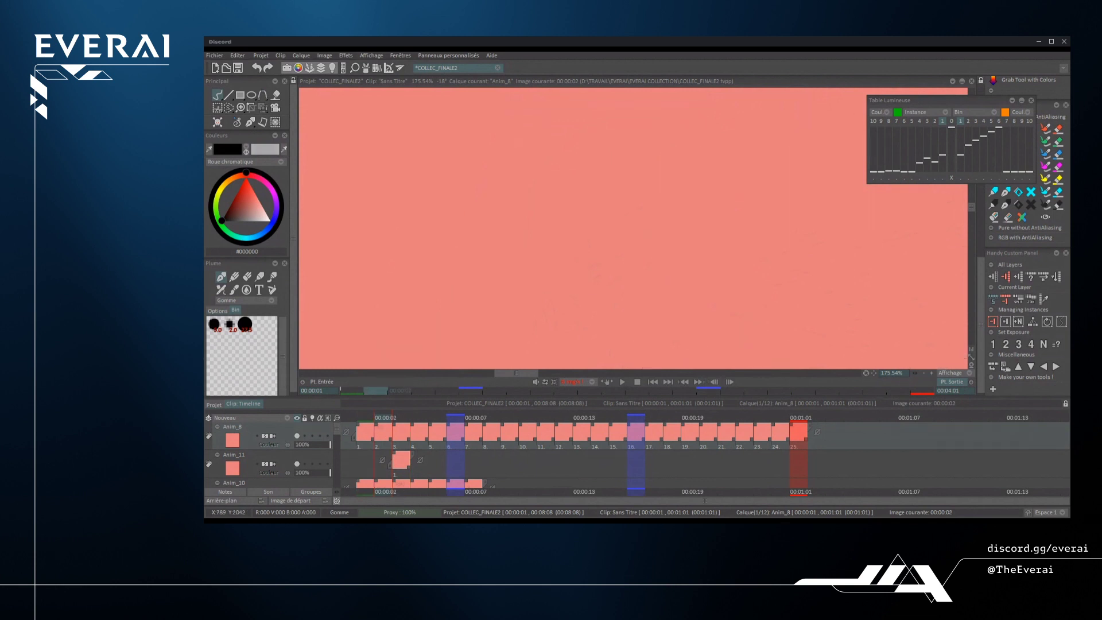
scroll(631, 230, "down", 6)
key("e")
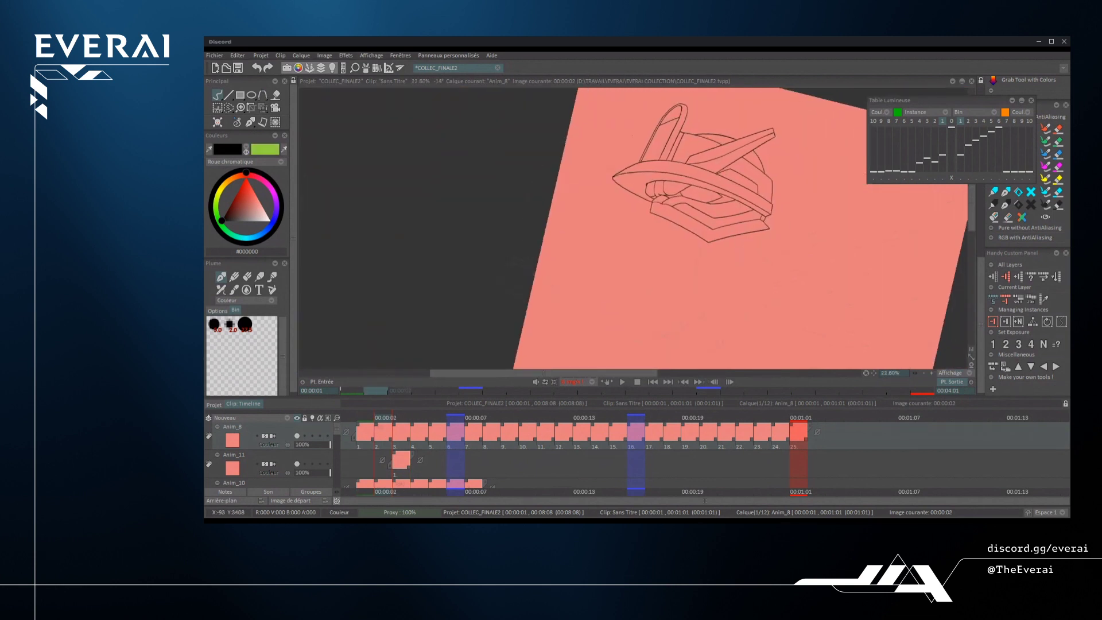
key("Right")
key("Right")
key("Right")
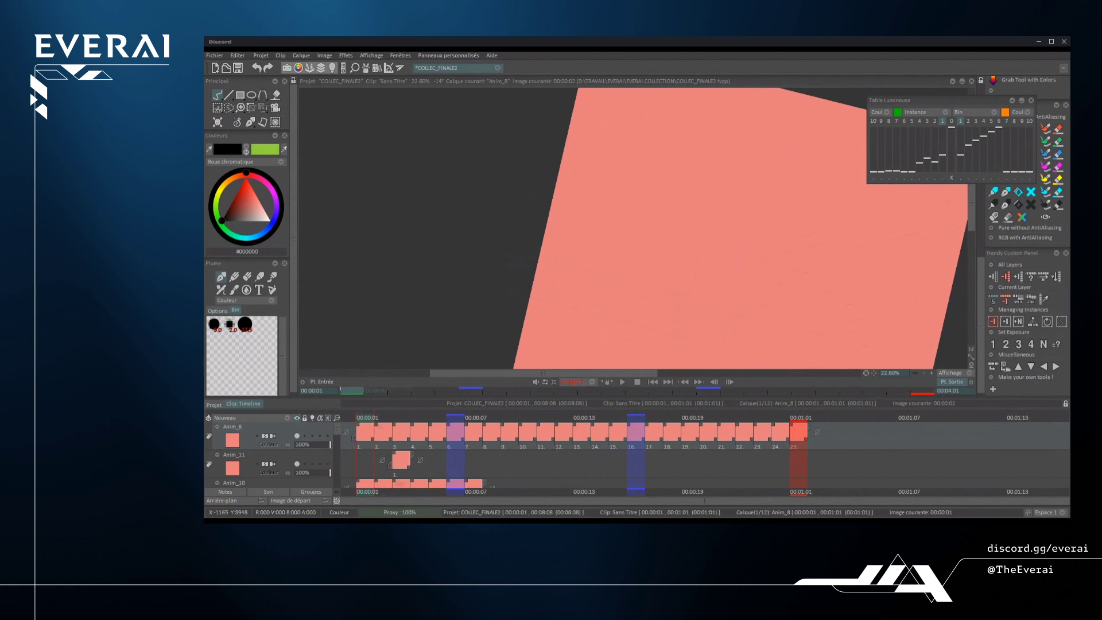
key("Left")
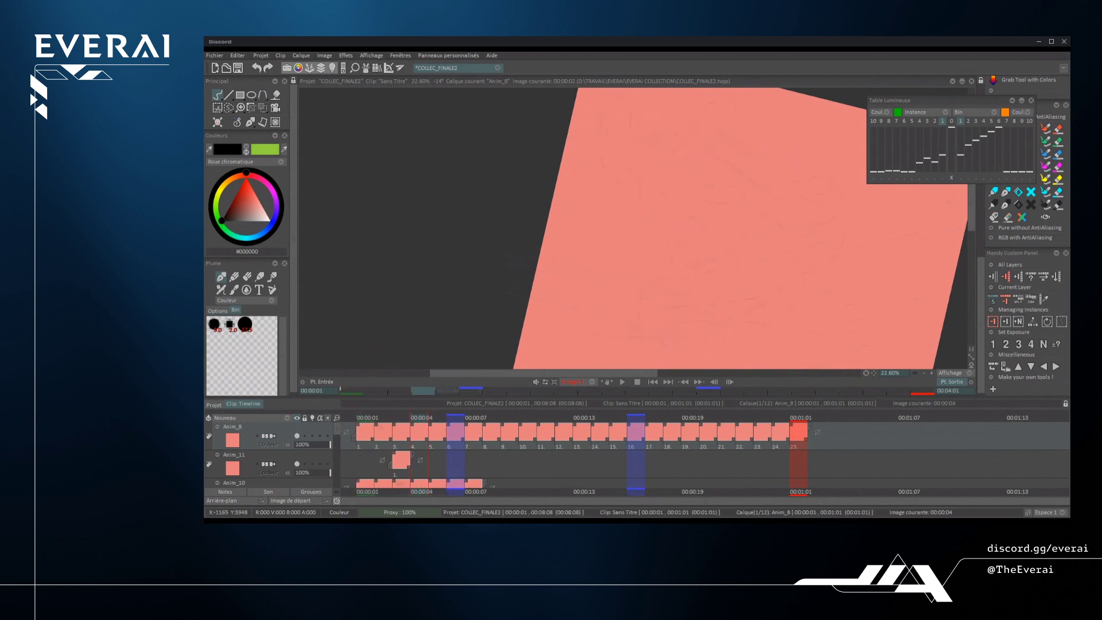
key("Left")
scroll(622, 281, "up", 3)
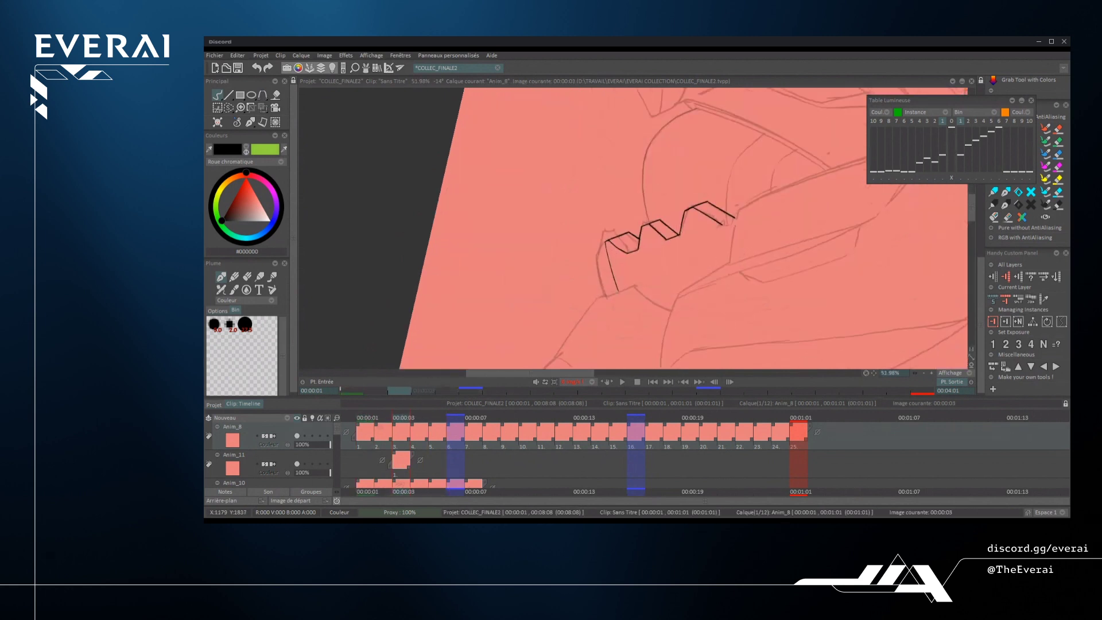
- Try to draw a curve from the front tooth's base down to the sketched jaw line
scroll(665, 229, "up", 1)
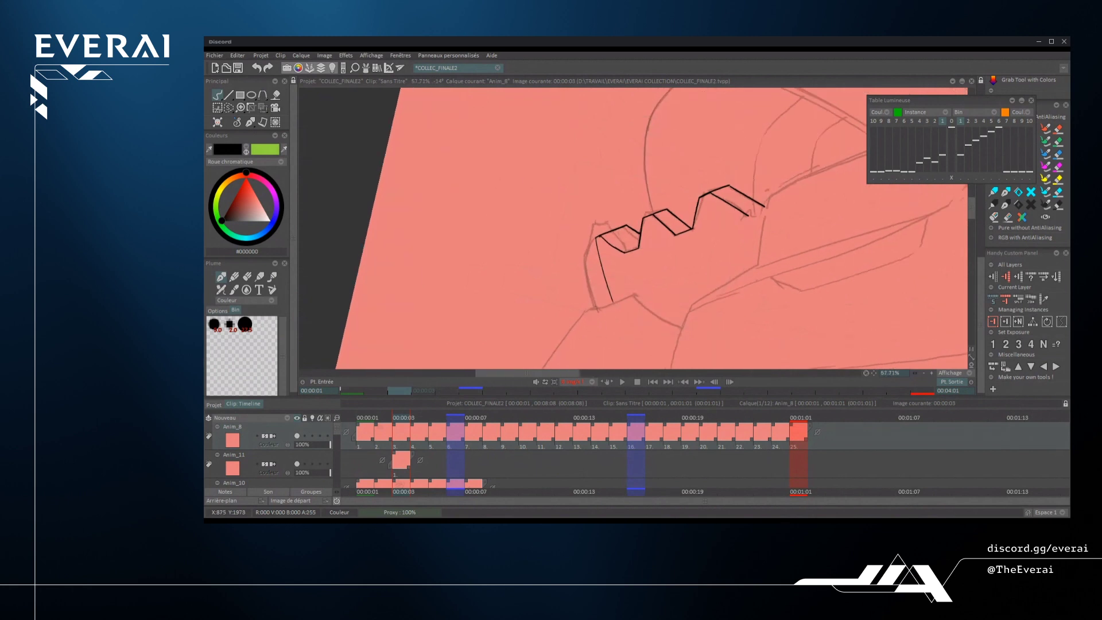
scroll(632, 230, "up", 3)
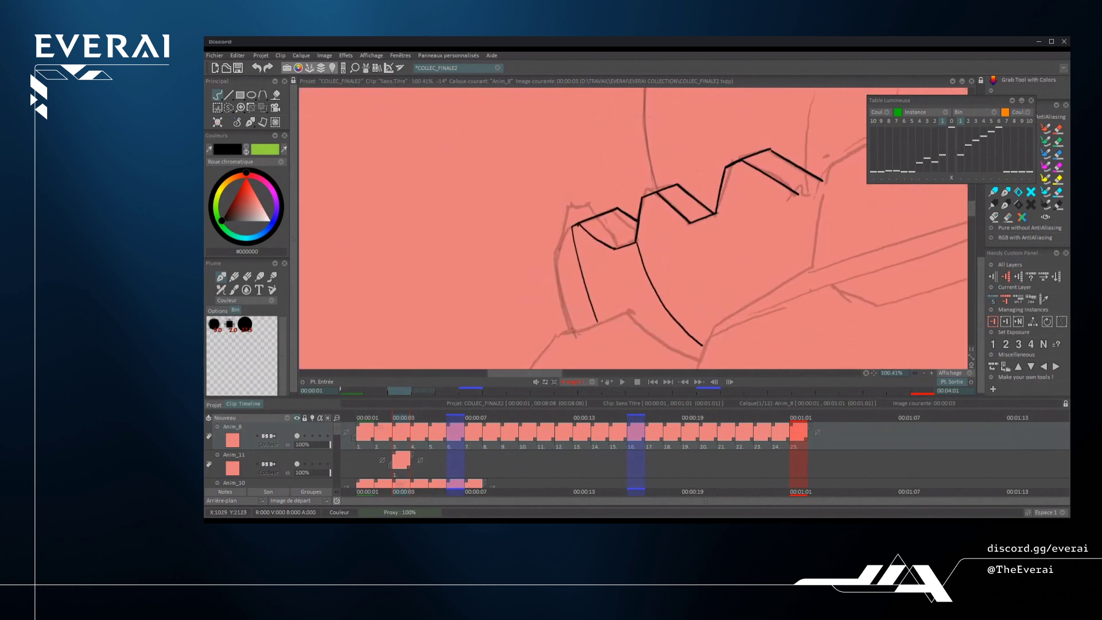
left_click_drag(637, 242, 696, 342)
left_click_drag(680, 241, 809, 275)
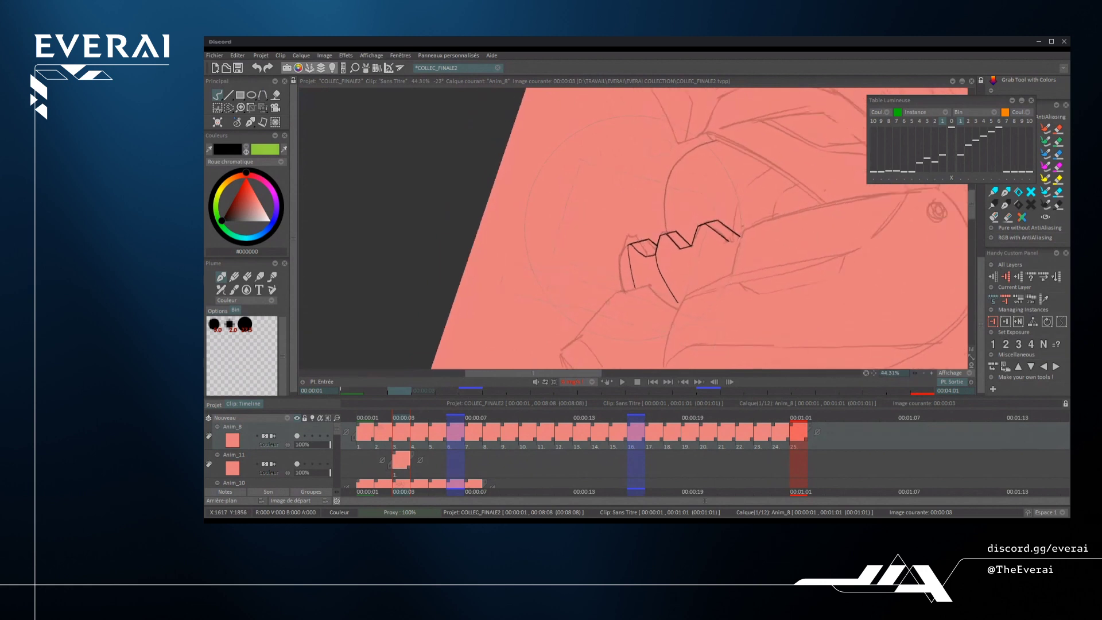
key("ctrl+z")
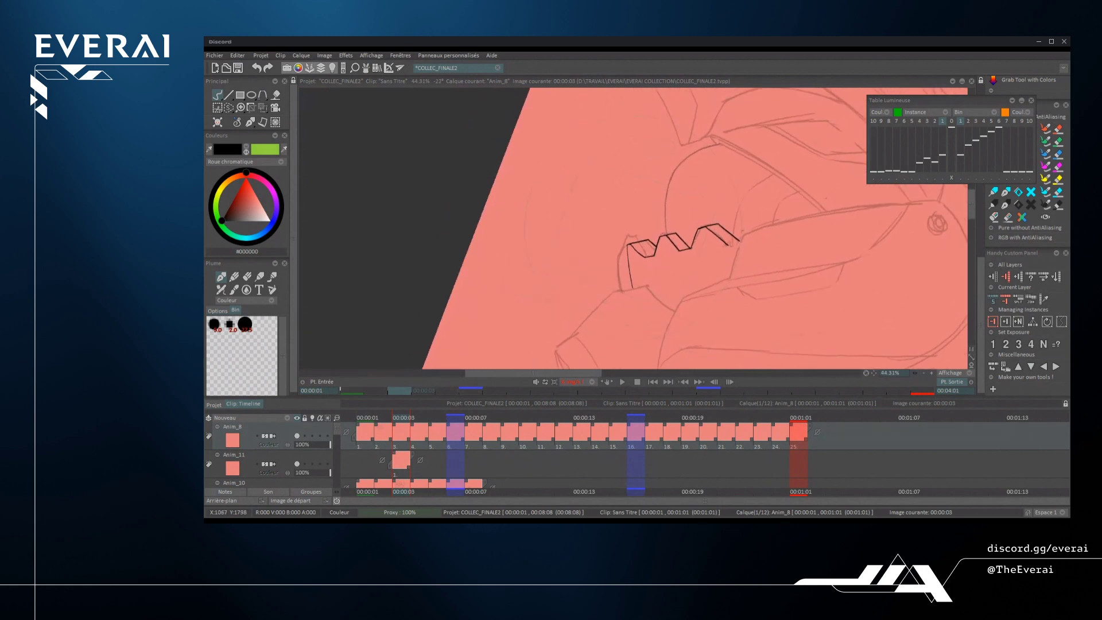
- Replace the rear tooth's inner edge with a straight line starting slightly further forward on its top edge
mouse_move(692, 231)
left_mouse_down()
mouse_move(750, 280)
mouse_move(763, 255)
mouse_move(719, 330)
mouse_move(763, 257)
mouse_move(753, 171)
left_mouse_up()
key("e")
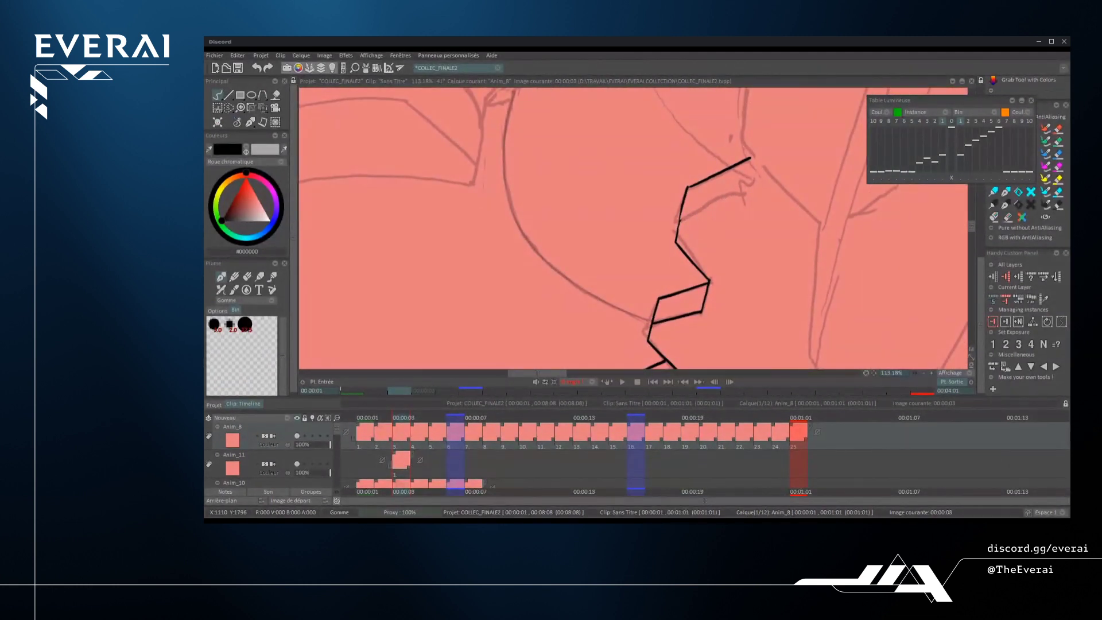
key("e")
scroll(699, 224, "up", 3)
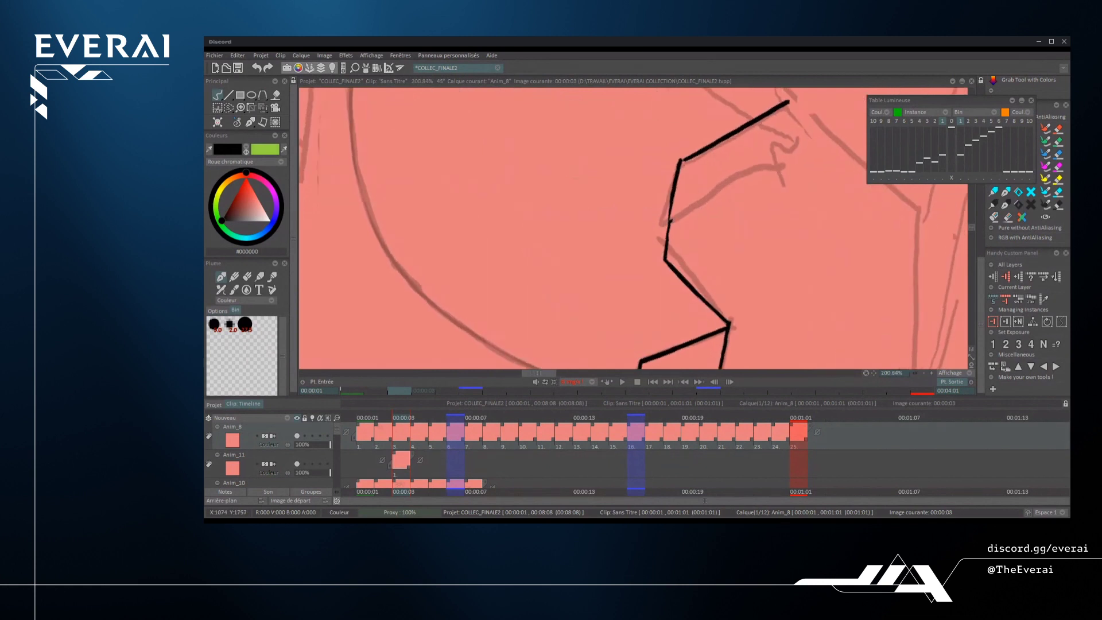
left_click_drag(669, 230, 781, 171)
- Erase the rear tooth's back edge and the part of its top edge beyond the inner edge
key("e")
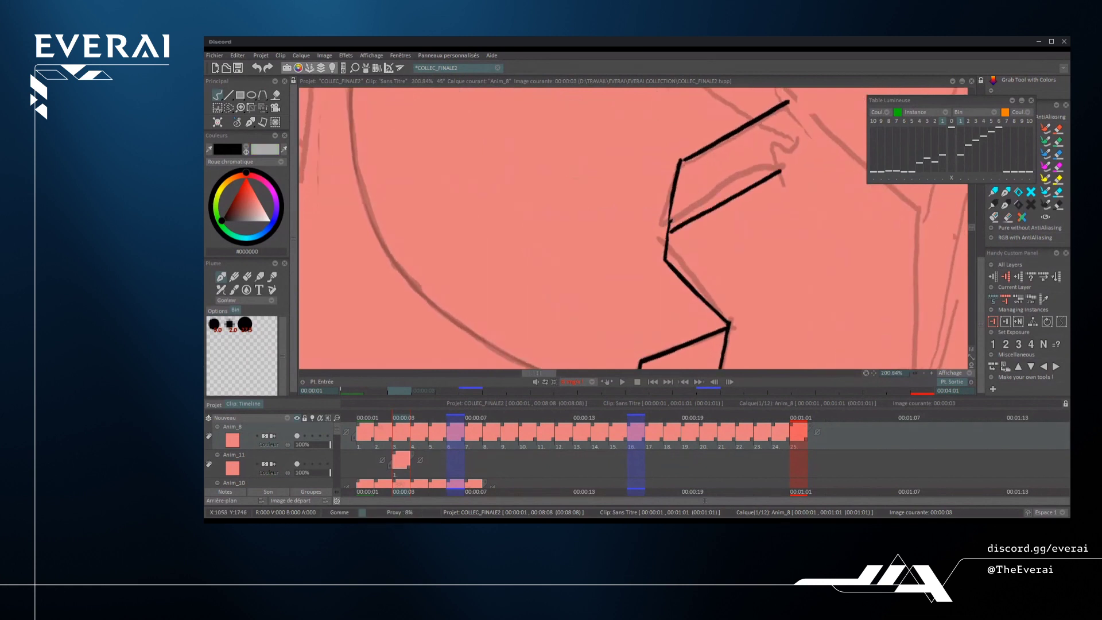
mouse_move(670, 230)
left_mouse_down()
mouse_move(670, 210)
mouse_move(786, 102)
left_mouse_up()
left_click_drag(699, 151, 675, 173)
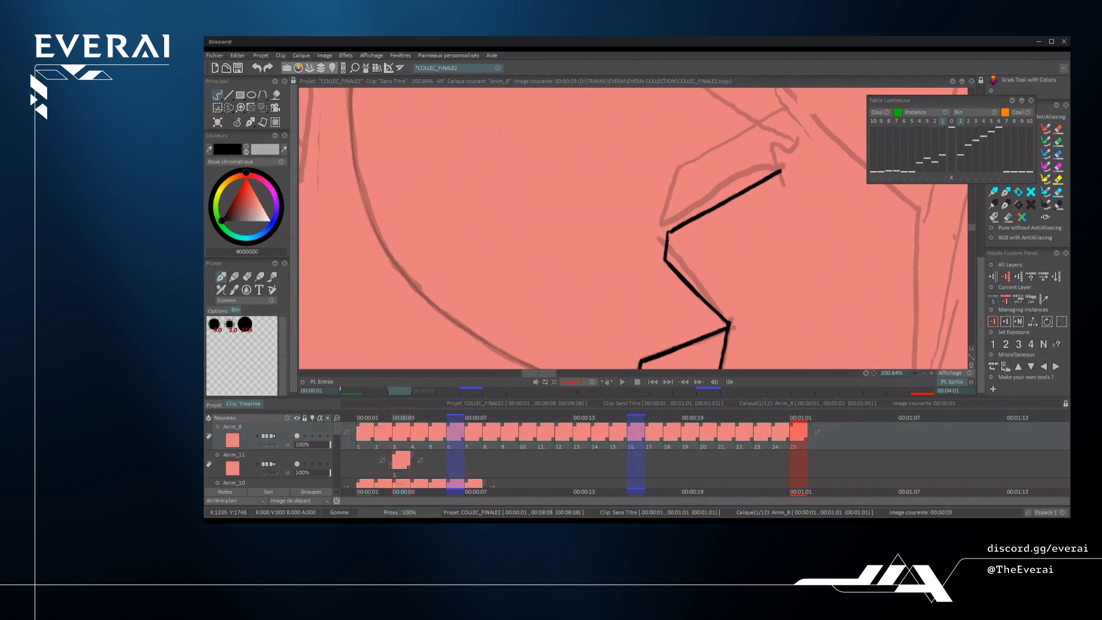
- Redraw the rear tooth's top edge as a short line continuing past the inner edge
left_click_drag(670, 233, 683, 184)
key("ctrl+z")
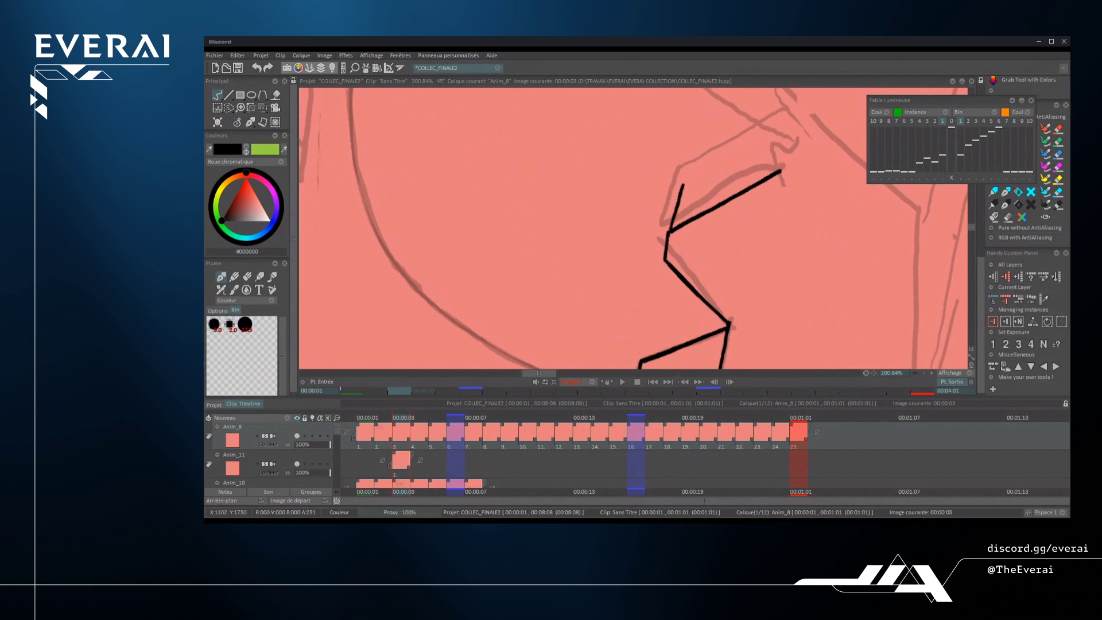
scroll(699, 247, "down", 3)
scroll(699, 247, "up", 3)
left_click_drag(687, 241, 718, 206)
key("ctrl+z")
left_click_drag(687, 241, 720, 201)
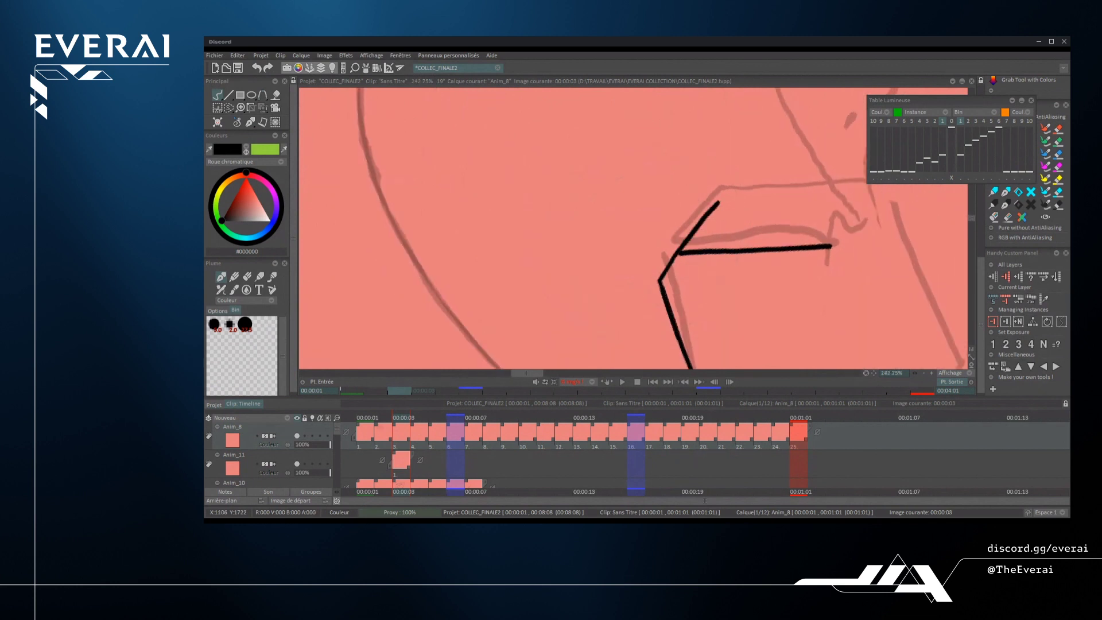
scroll(699, 247, "down", 5)
scroll(699, 247, "up", 5)
key("ctrl+z")
left_click_drag(657, 243, 719, 165)
scroll(699, 247, "down", 3)
scroll(699, 247, "up", 4)
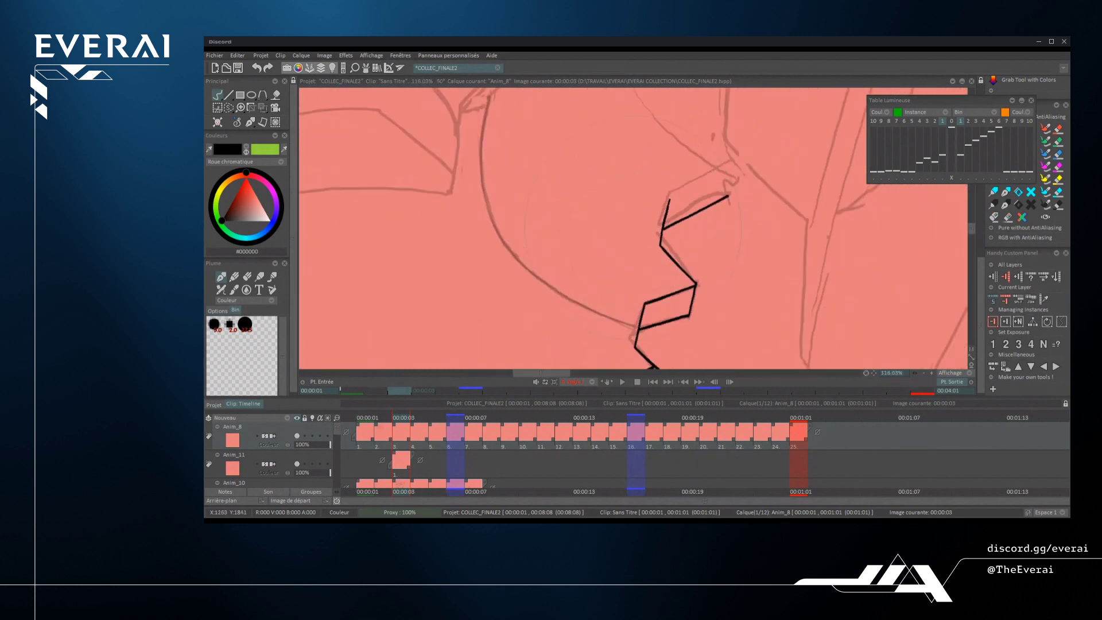
- Try several straight lines for the rear tooth's back edge, starting from the end of its top edge
left_click_drag(654, 213, 751, 141)
key("ctrl+z")
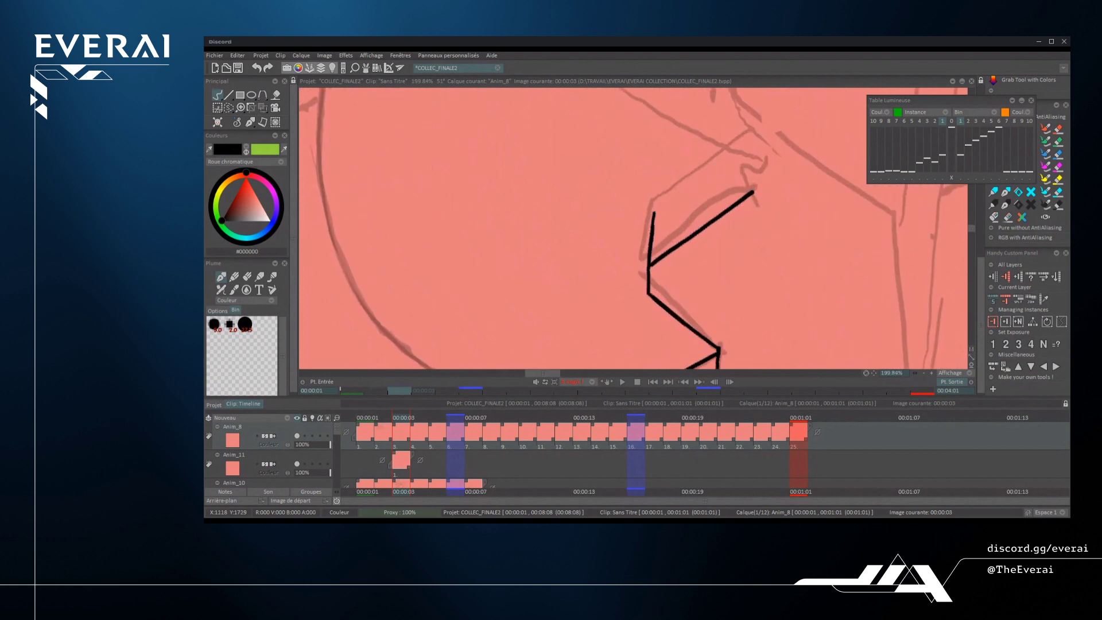
left_click_drag(655, 214, 755, 133)
scroll(632, 230, "down", 4)
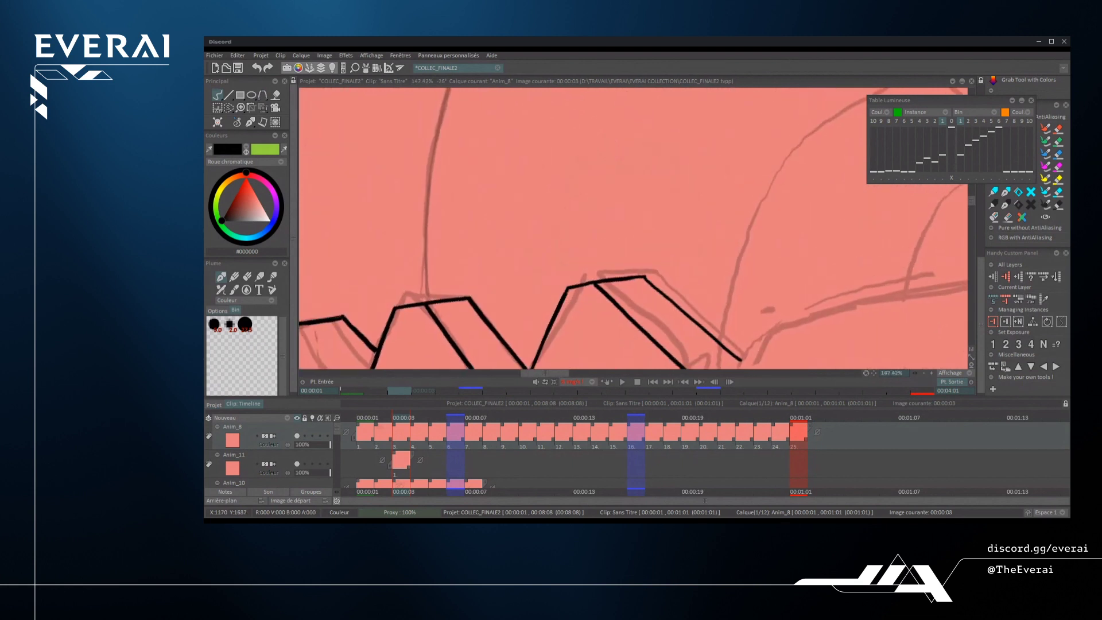
scroll(660, 241, "up", 4)
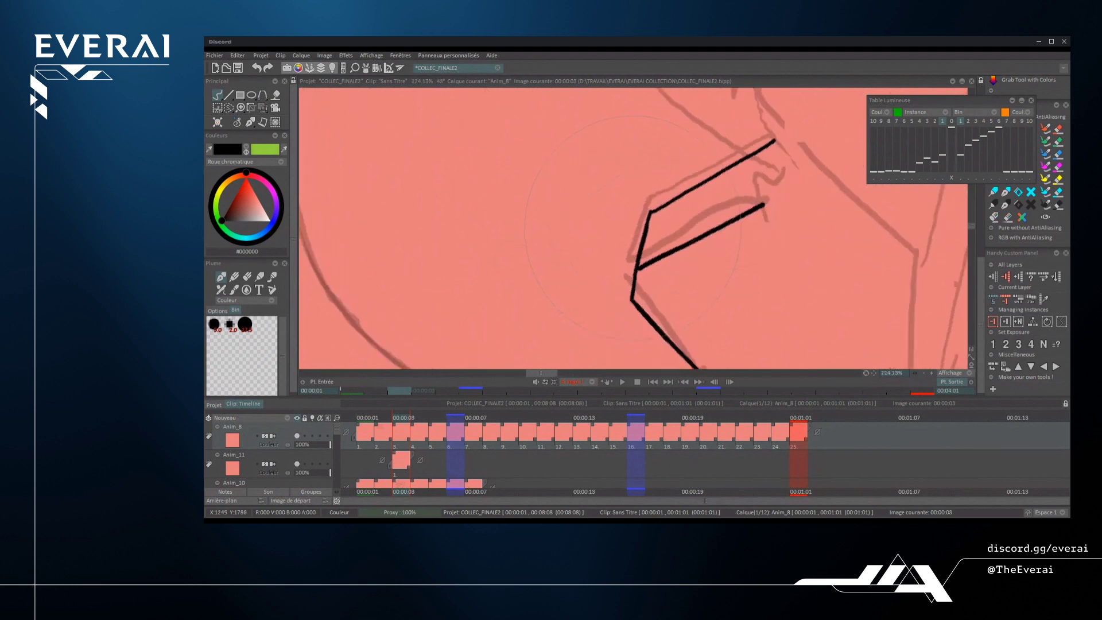
left_click_drag(672, 196, 749, 147)
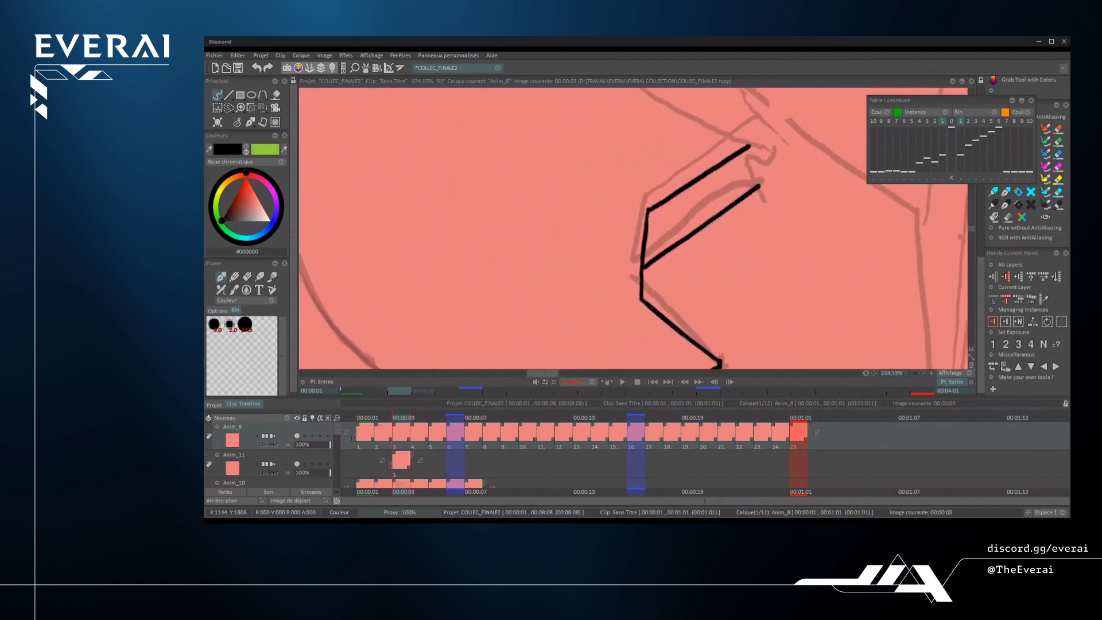
key("ctrl+z")
left_click_drag(647, 213, 749, 147)
key("ctrl+z")
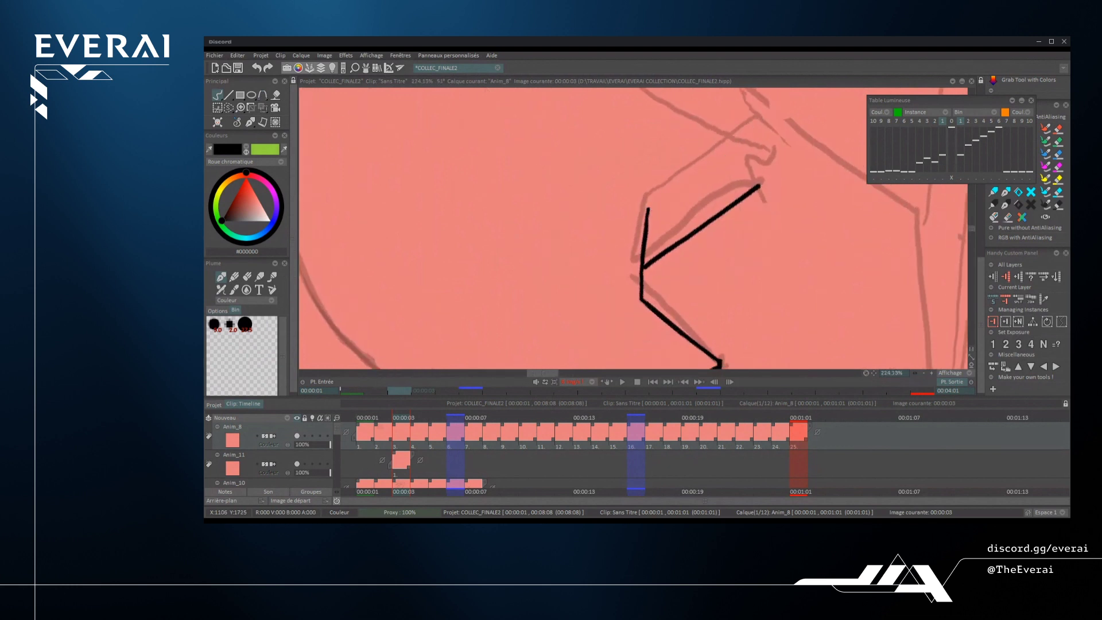
- Draw the rear tooth's back edge as a straight line, thin it with the eraser and retrace it in black
left_click_drag(649, 210, 757, 135)
key("e")
left_click_drag(648, 211, 757, 134)
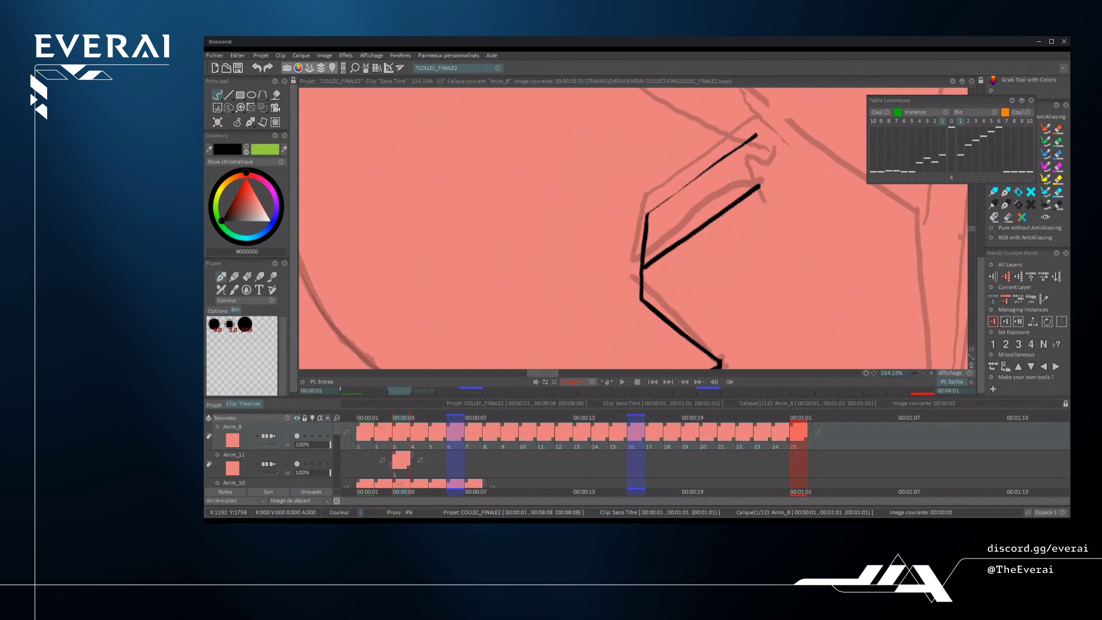
scroll(734, 155, "up", 2)
key("e")
left_click_drag(609, 238, 768, 123)
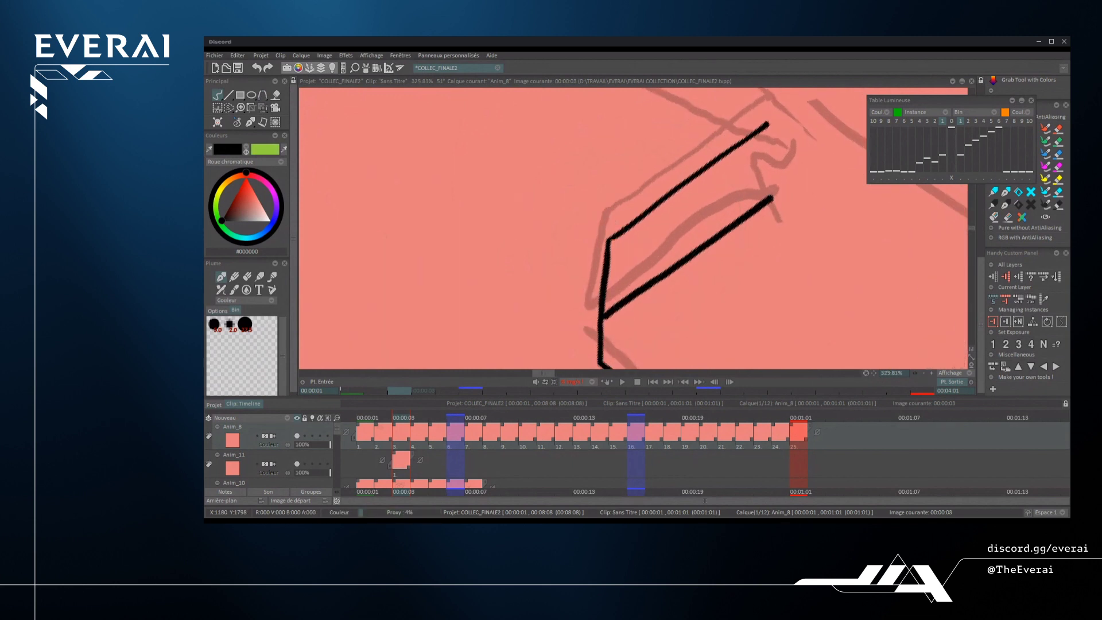
- Thin the rear tooth's inner edge with the eraser and retrace it as a straight black line
key("e")
left_click_drag(606, 316, 771, 197)
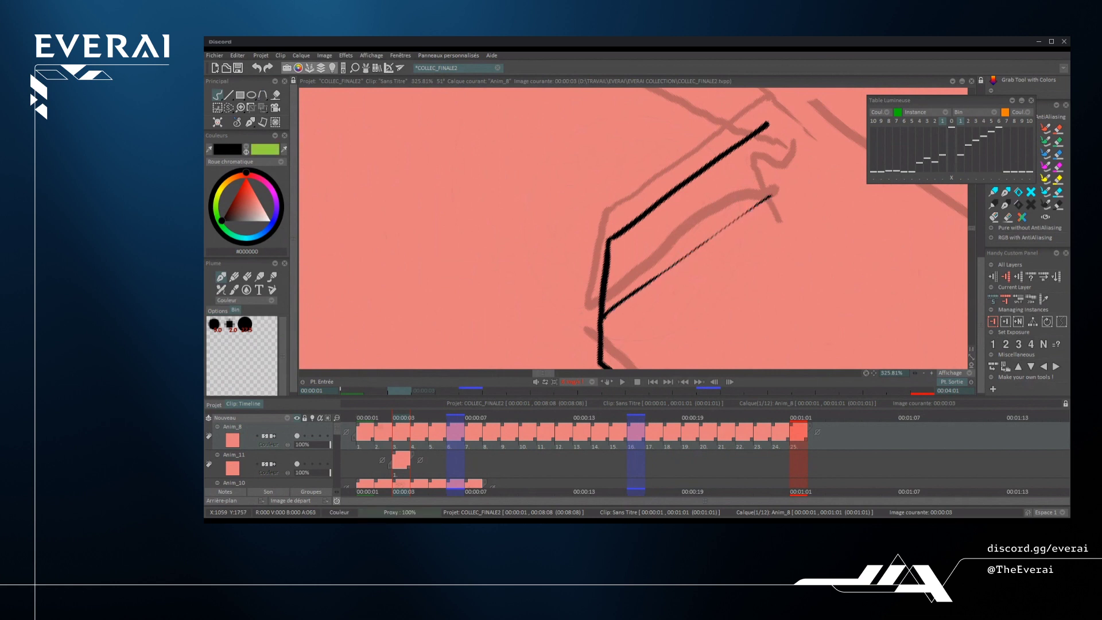
left_click_drag(604, 317, 799, 174)
left_click_drag(693, 278, 628, 304)
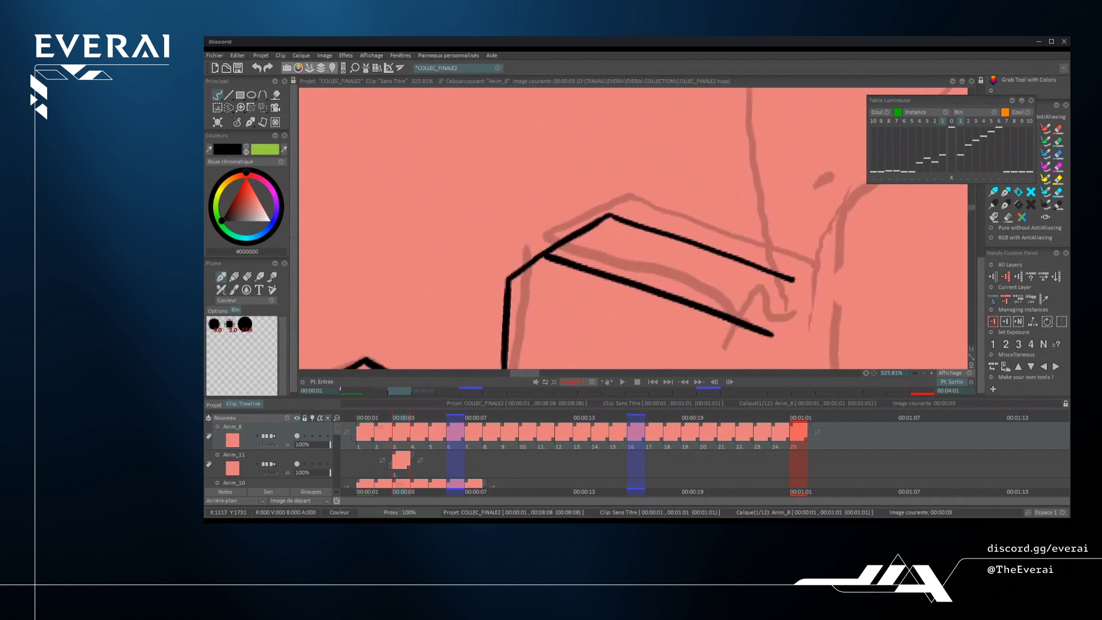
- Draw the rear tooth's base as a straight line from the inner edge's lower end past the back edge
scroll(738, 251, "down", 5)
left_click_drag(738, 251, 735, 235)
left_click_drag(660, 267, 767, 206)
key("ctrl+z")
left_click_drag(675, 285, 767, 207)
mouse_move(696, 268)
left_mouse_down()
mouse_move(752, 245)
mouse_move(711, 252)
mouse_move(684, 279)
left_mouse_up()
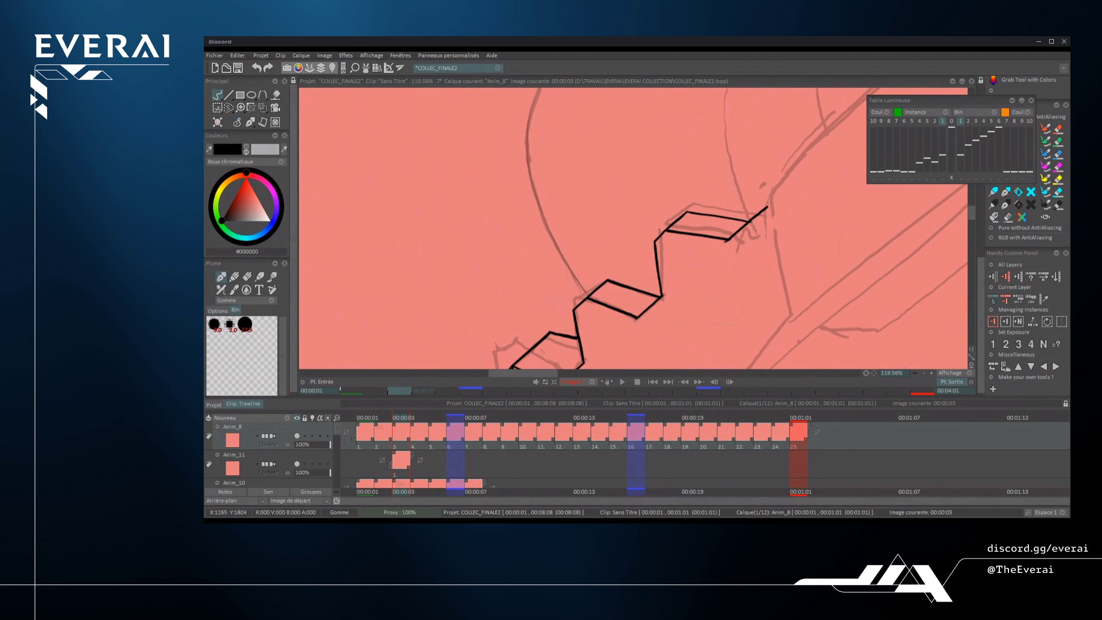
key("e")
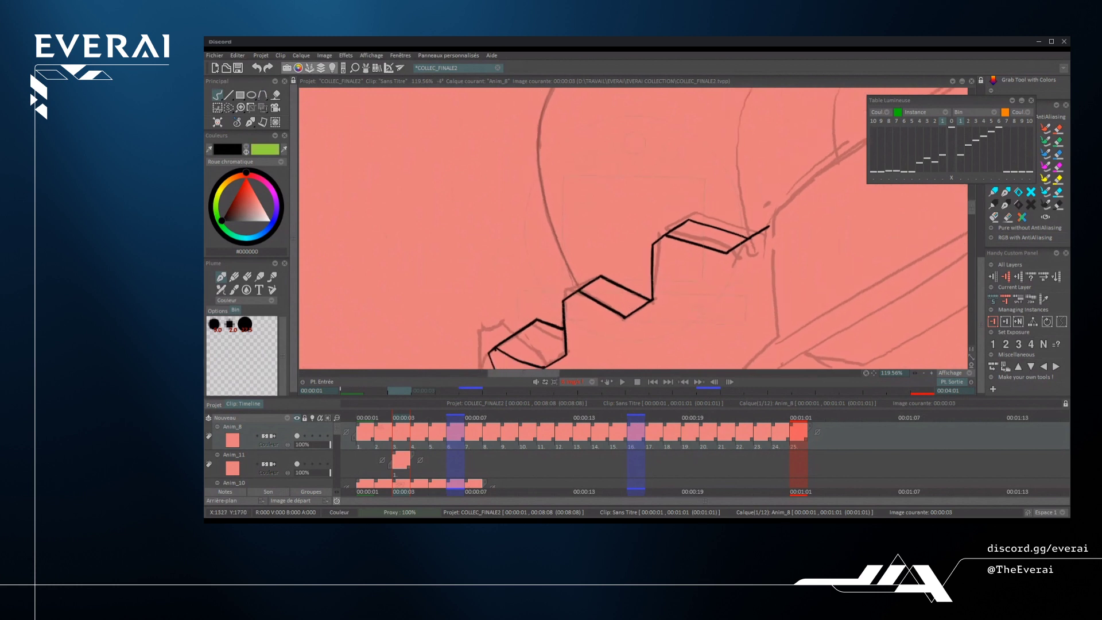
- Erase the rear tooth's inner edge and redraw it straight from the base corner to a point further back on the top edge
scroll(743, 276, "down", 4)
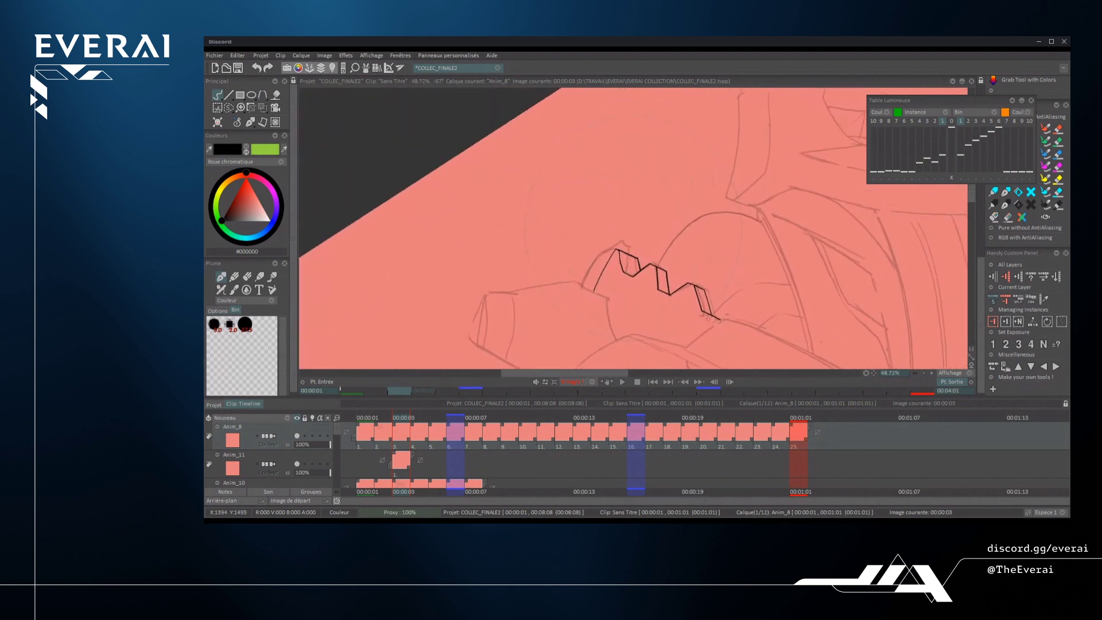
scroll(688, 276, "up", 7)
scroll(631, 230, "up", 4)
key("e")
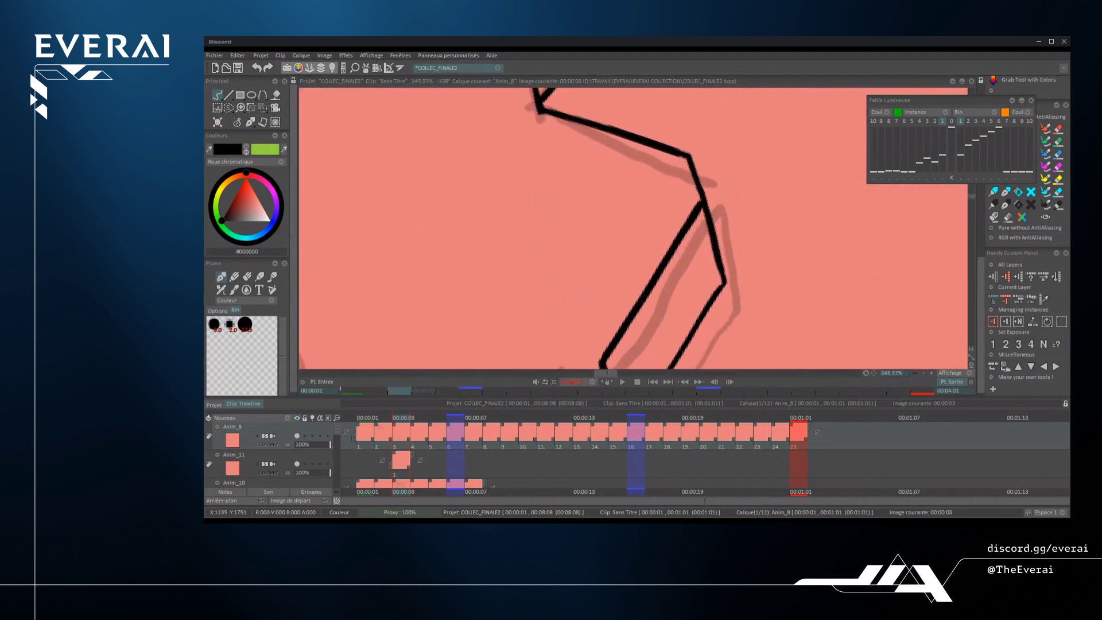
left_click_drag(657, 296, 755, 152)
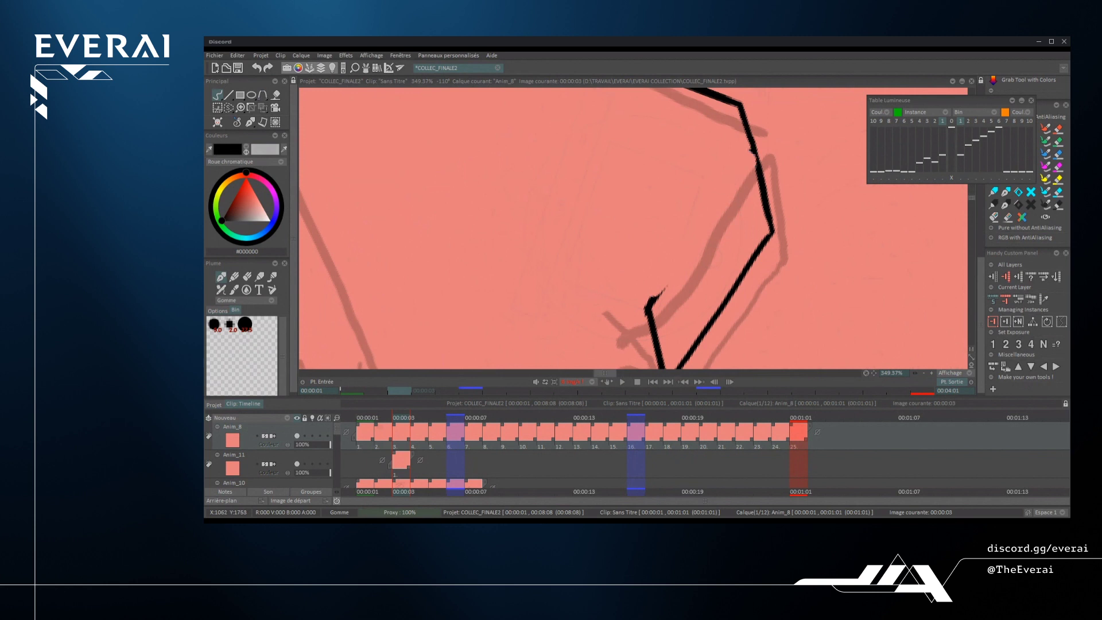
left_click_drag(648, 310, 757, 175)
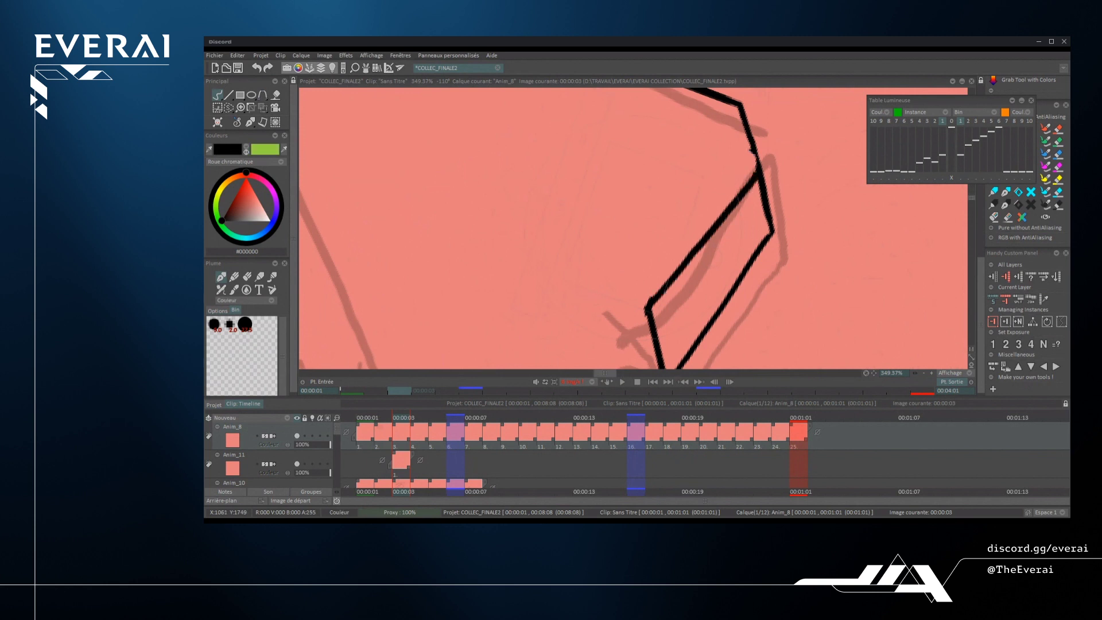
scroll(631, 229, "down", 3)
scroll(632, 229, "up", 1)
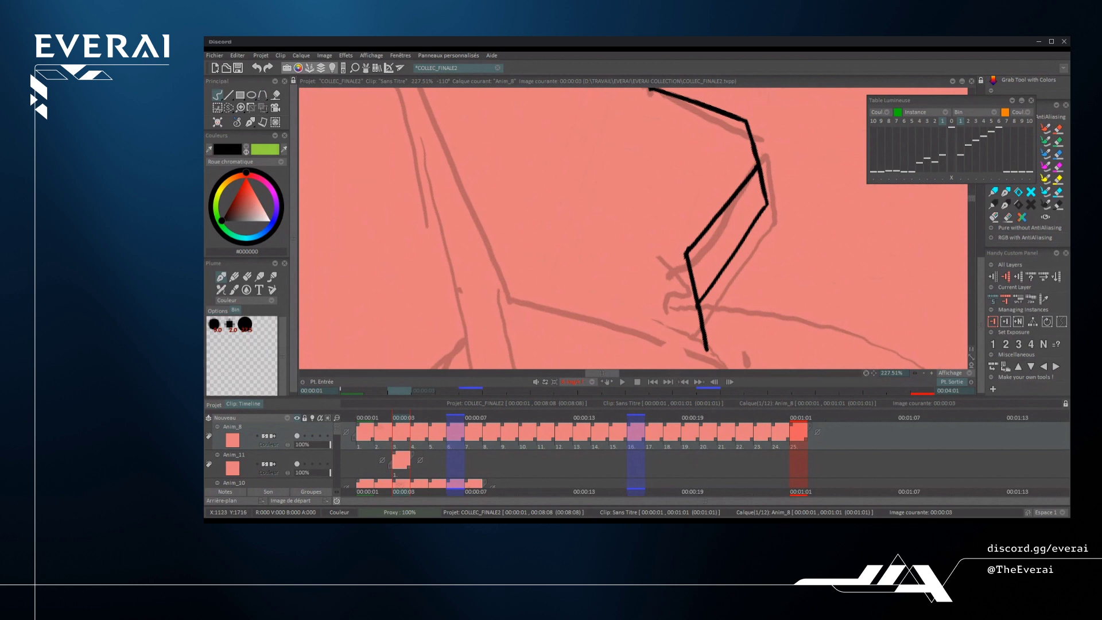
- Redraw the rear tooth's back edge parallel to its inner edge and extend the top edge to meet it
left_click_drag(700, 299, 767, 205)
left_click_drag(701, 300, 765, 208)
key("ctrl+z")
mouse_move(704, 293)
left_mouse_down()
mouse_move(769, 204)
mouse_move(755, 223)
left_mouse_up()
key("ctrl+z")
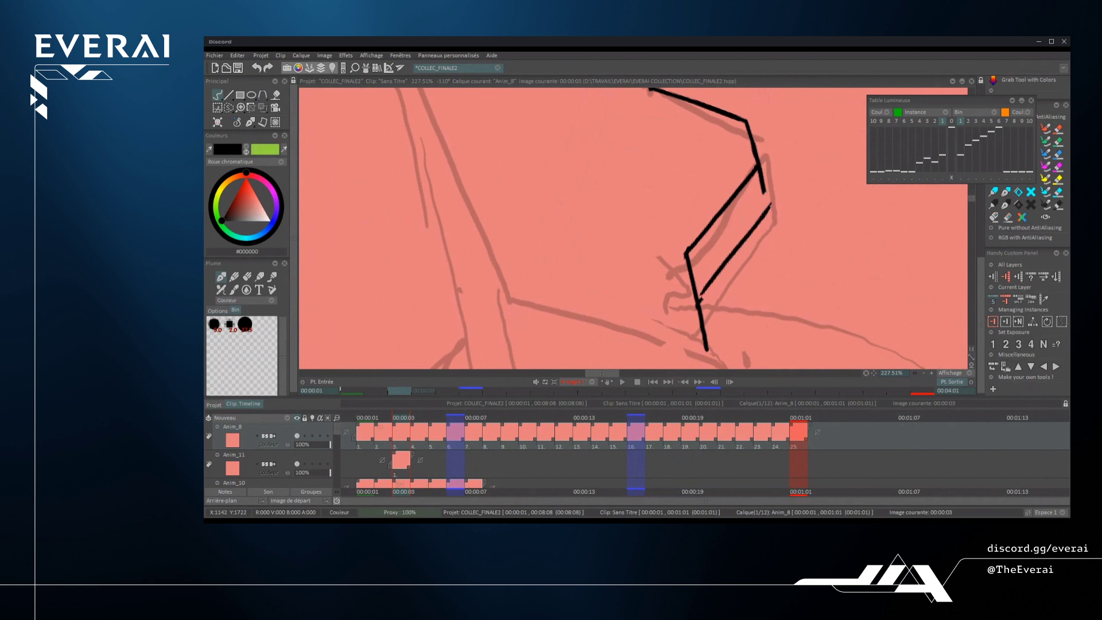
scroll(702, 294, "up", 2)
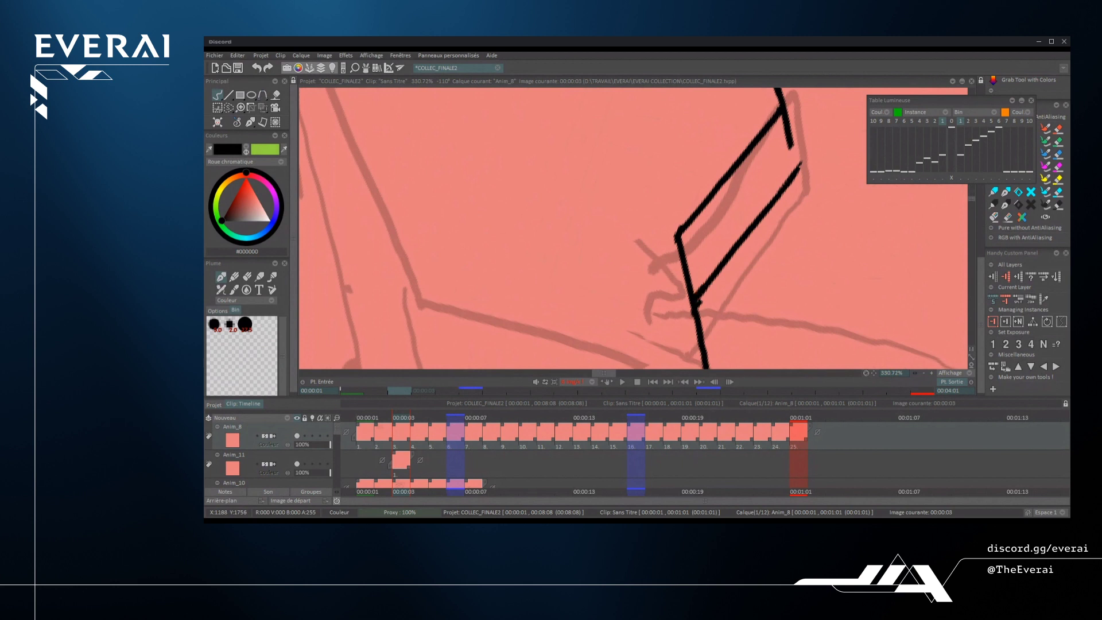
scroll(781, 229, "up", 2)
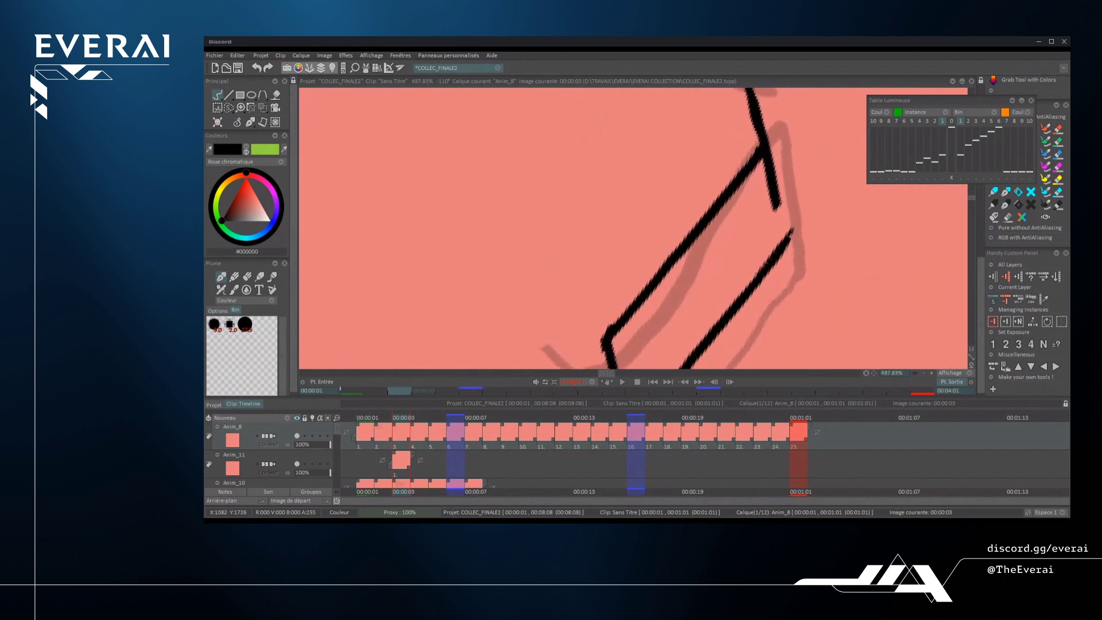
left_click_drag(776, 198, 781, 238)
scroll(778, 198, "down", 5)
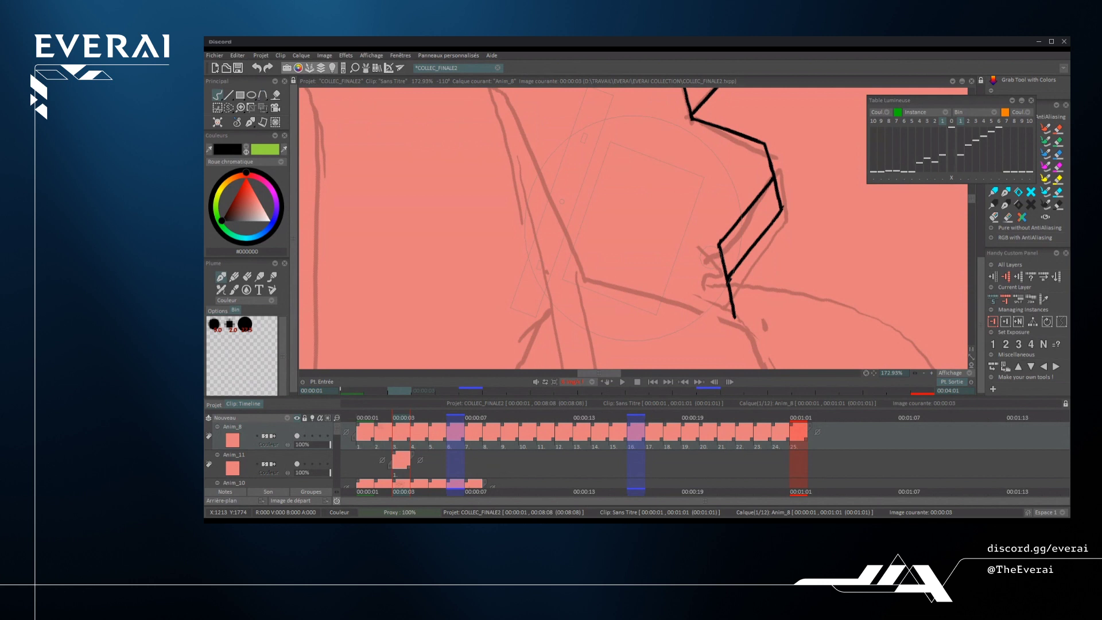
- Examine the shape and spacing of the traced teeth against the sketch, both close up and across the whole mouth
mouse_move(734, 317)
left_mouse_down()
mouse_move(765, 222)
mouse_move(708, 298)
mouse_move(733, 231)
left_mouse_up()
scroll(633, 229, "down", 5)
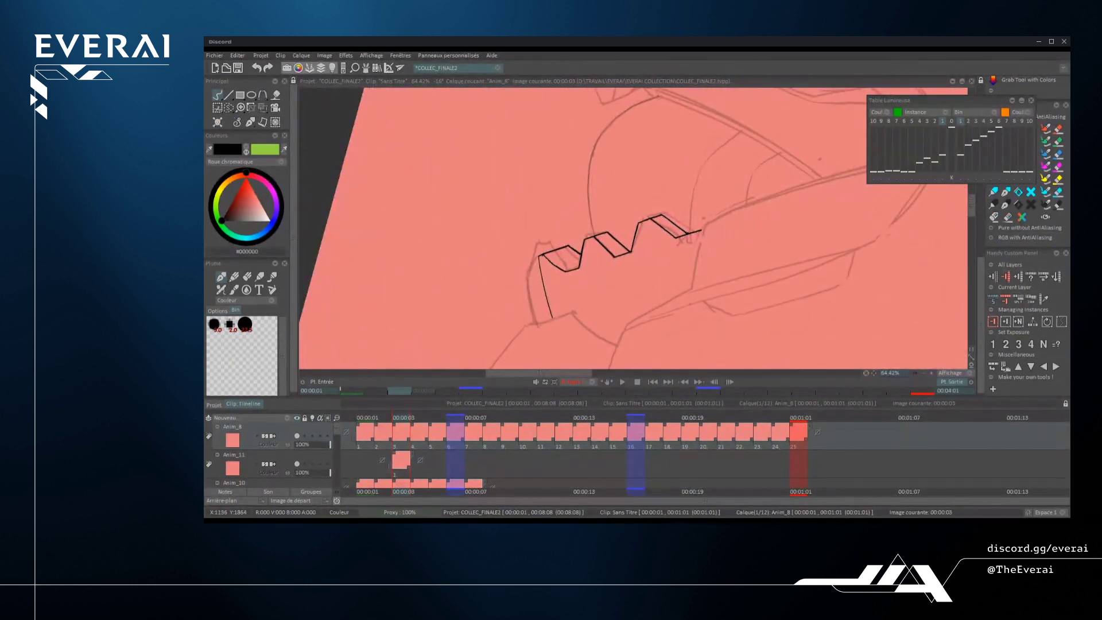
left_click_drag(754, 229, 752, 212)
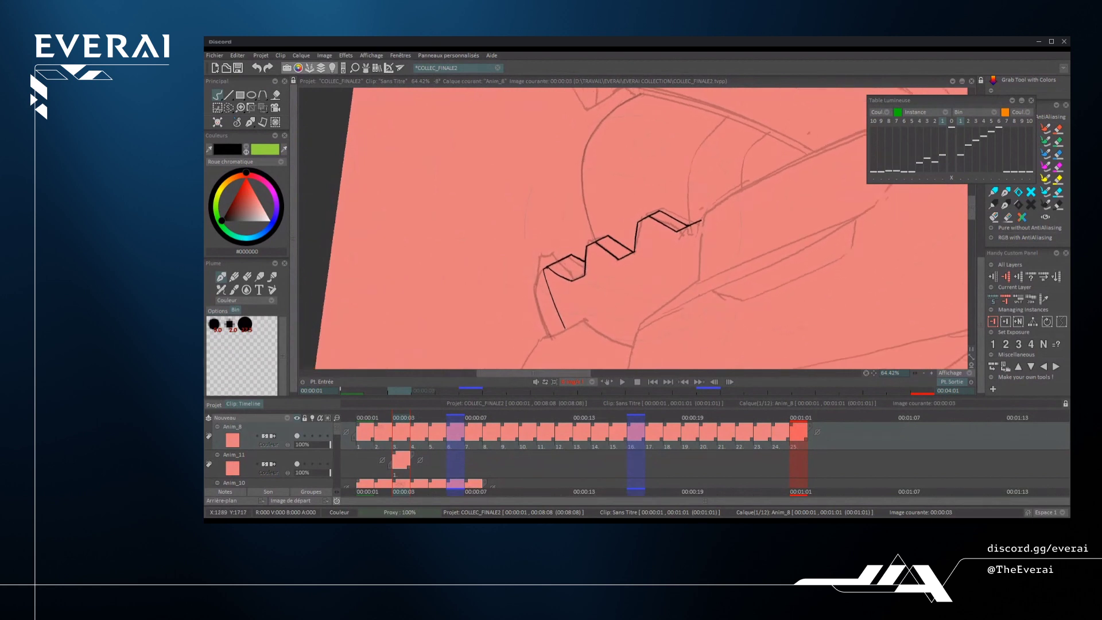
left_click_drag(689, 226, 788, 225)
mouse_move(720, 214)
left_mouse_down()
mouse_move(684, 229)
mouse_move(726, 207)
left_mouse_up()
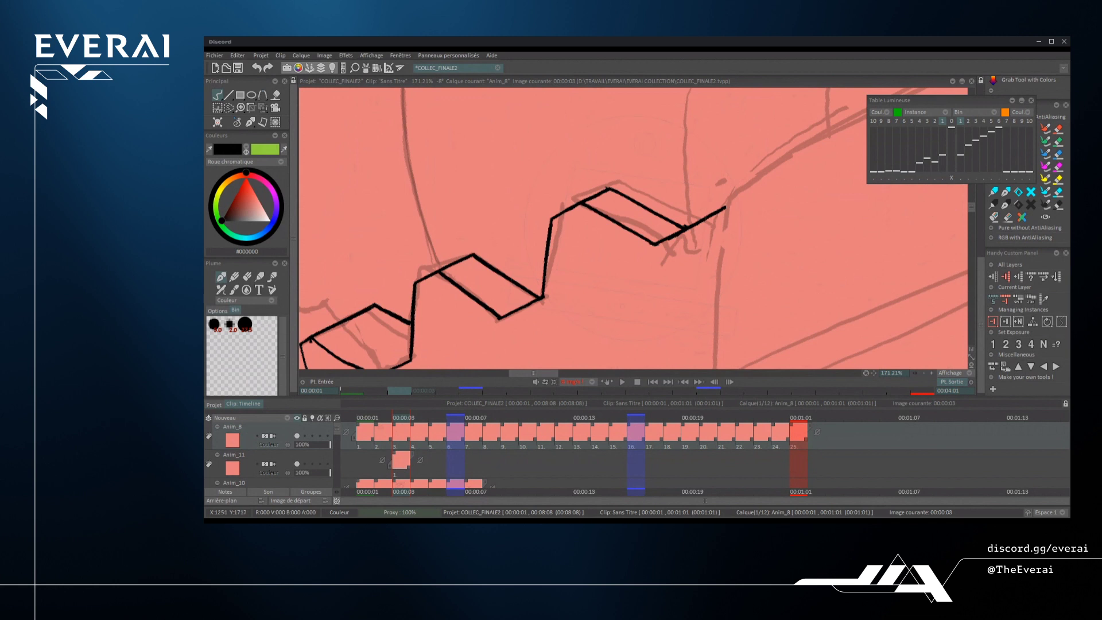
scroll(726, 206, "up", 2)
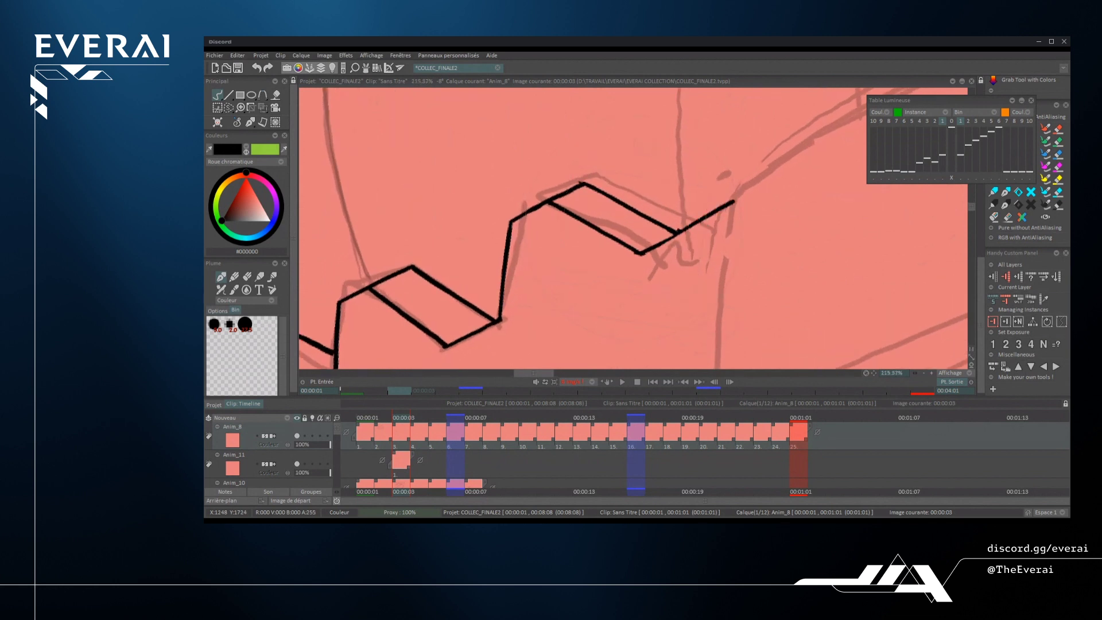
scroll(631, 229, "down", 5)
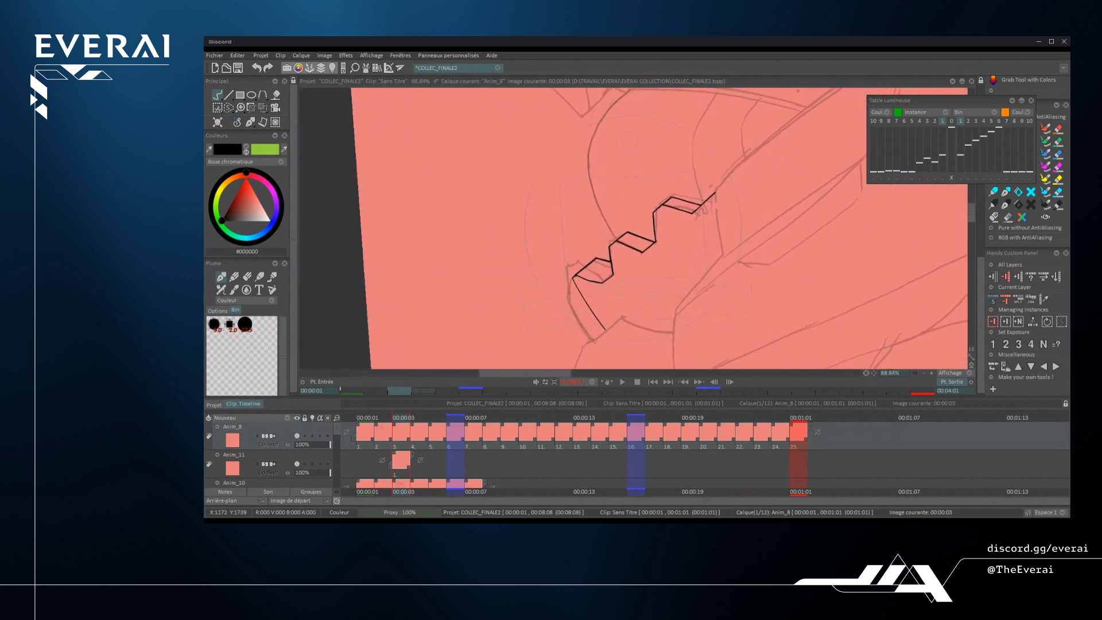
scroll(715, 195, "up", 5)
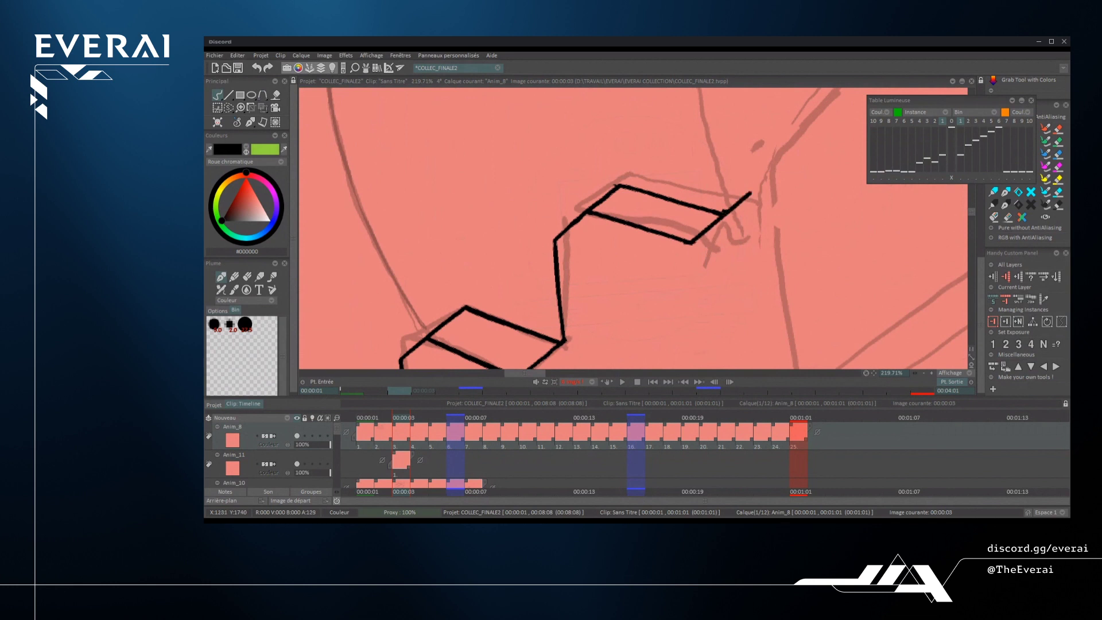
scroll(747, 189, "down", 6)
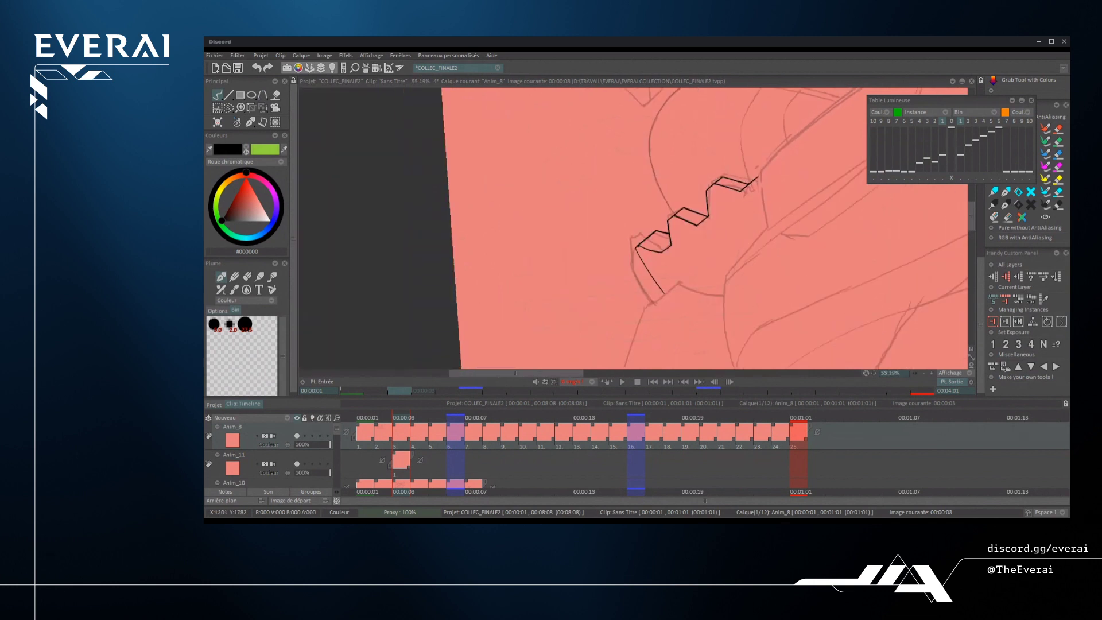
scroll(660, 230, "up", 2)
scroll(660, 229, "up", 3)
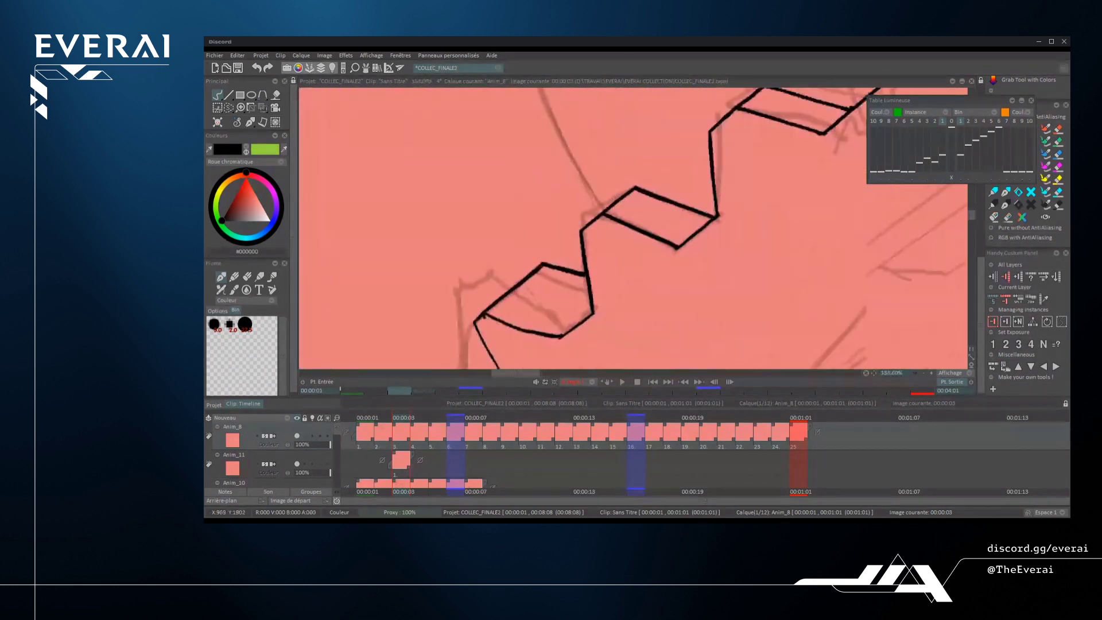
- Try erasing the middle tooth's base edge
key("e")
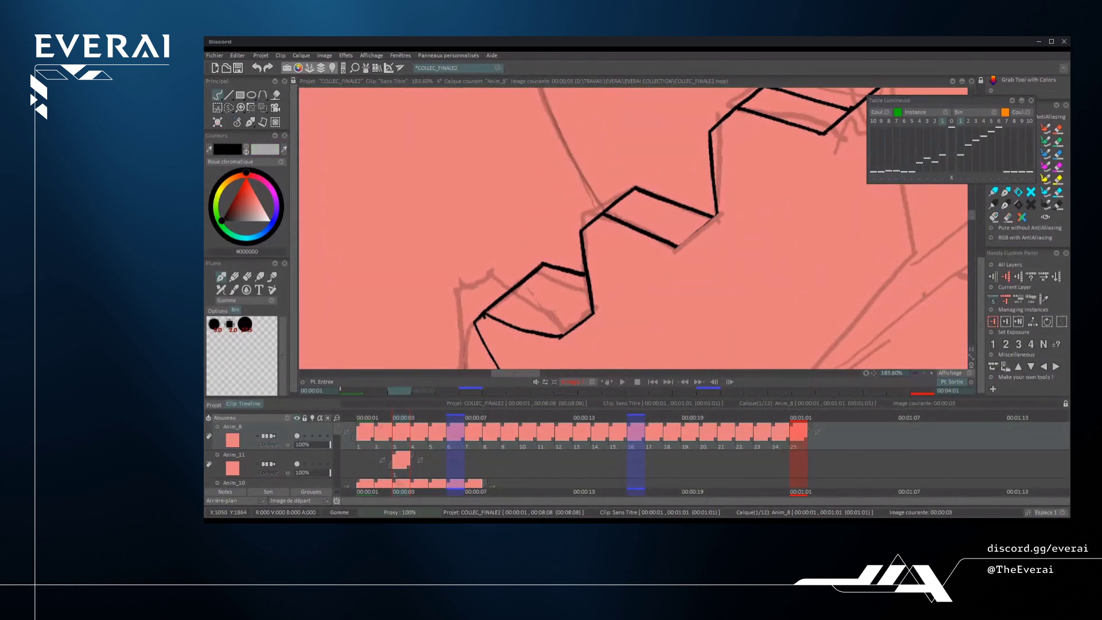
key("ctrl+z")
key("e")
scroll(660, 229, "down", 3)
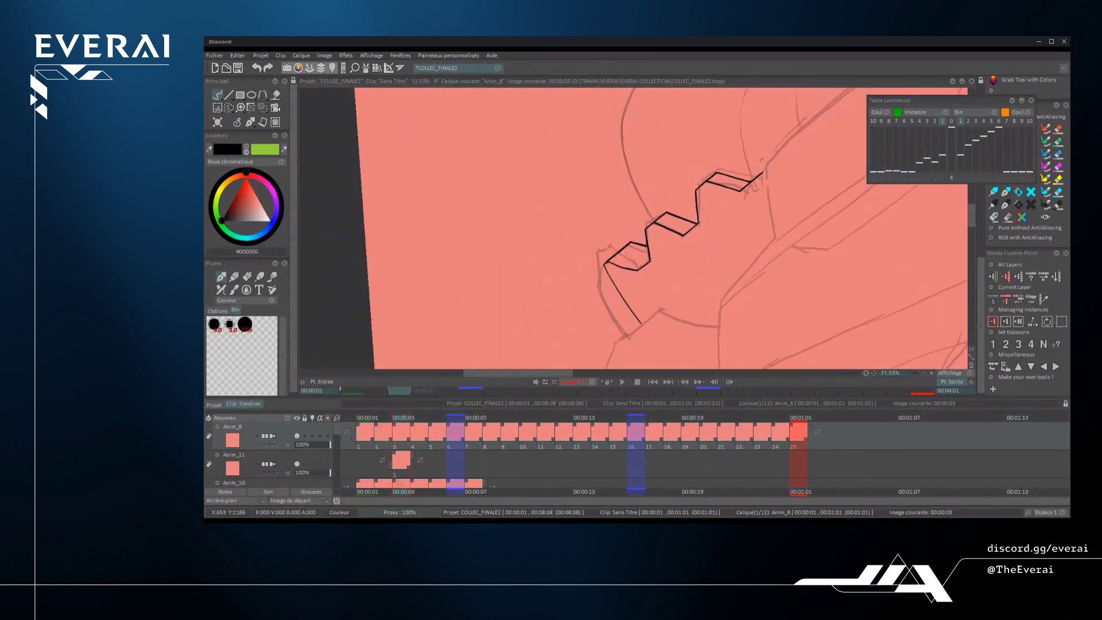
- Erase the short link between the front tooth and the mouth's front edge, and trim the tooth's overshooting tip
mouse_move(688, 224)
left_mouse_down()
mouse_move(683, 252)
mouse_move(660, 276)
mouse_move(616, 280)
left_mouse_up()
scroll(633, 228, "up", 3)
mouse_move(578, 221)
left_mouse_down()
mouse_move(630, 184)
mouse_move(561, 230)
left_mouse_up()
scroll(623, 187, "up", 3)
key("e")
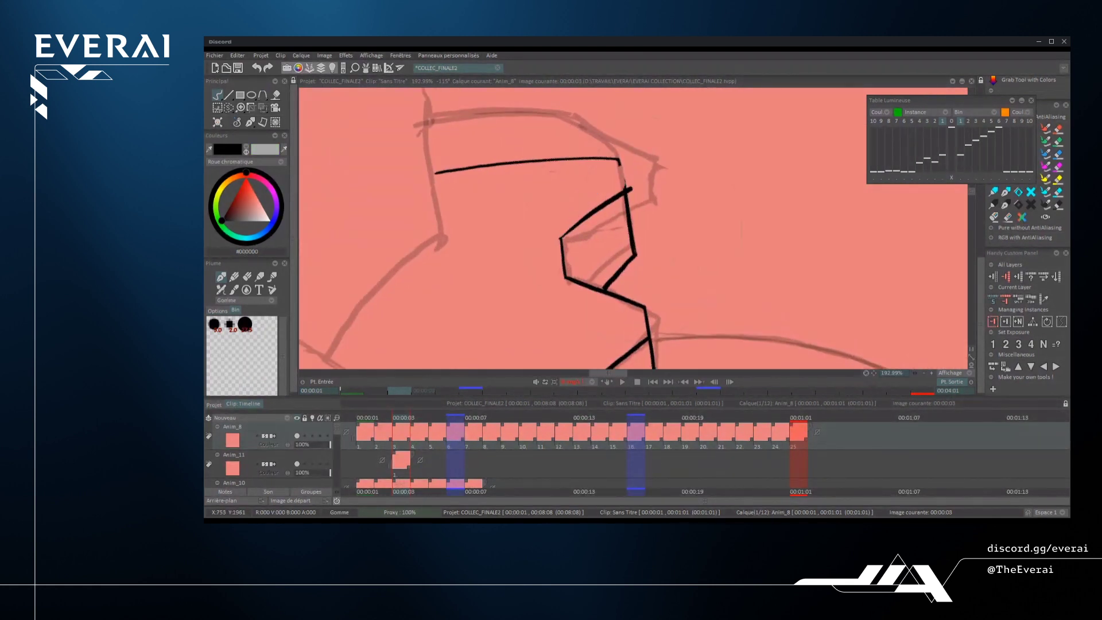
left_click_drag(623, 178, 624, 186)
key("e")
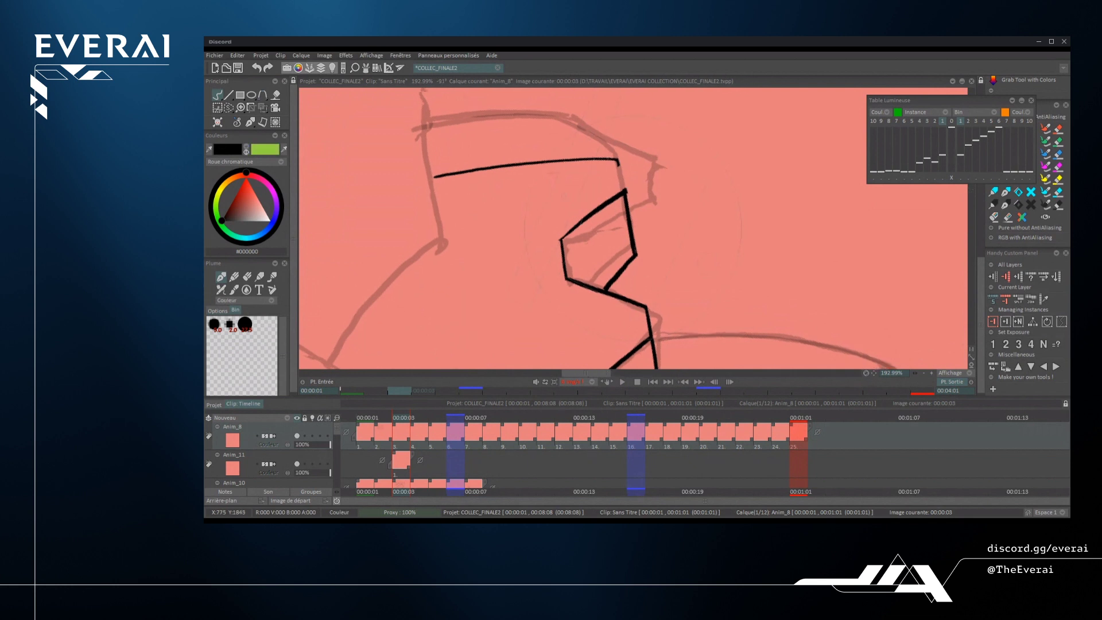
- Replace the front tooth's back edge with a parallel line slightly further forward and erase the leftover top edge
left_click_drag(603, 276, 674, 266)
scroll(609, 218, "down", 5)
mouse_move(826, 275)
left_mouse_down()
mouse_move(724, 233)
mouse_move(677, 174)
left_mouse_up()
scroll(630, 212, "up", 5)
left_click_drag(617, 252, 668, 224)
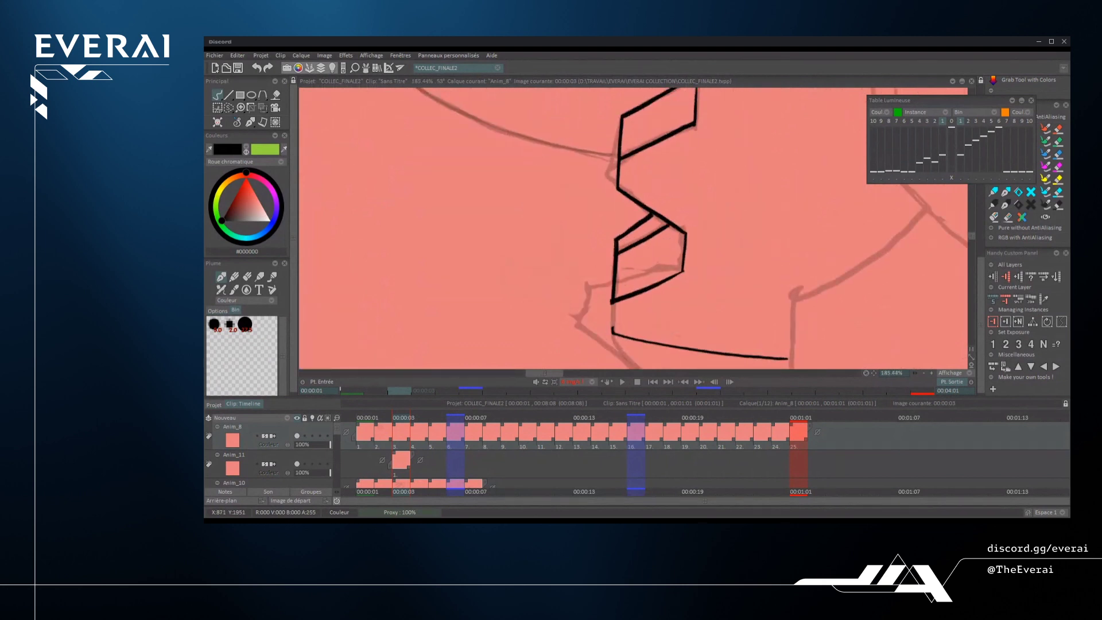
left_click_drag(614, 253, 651, 213)
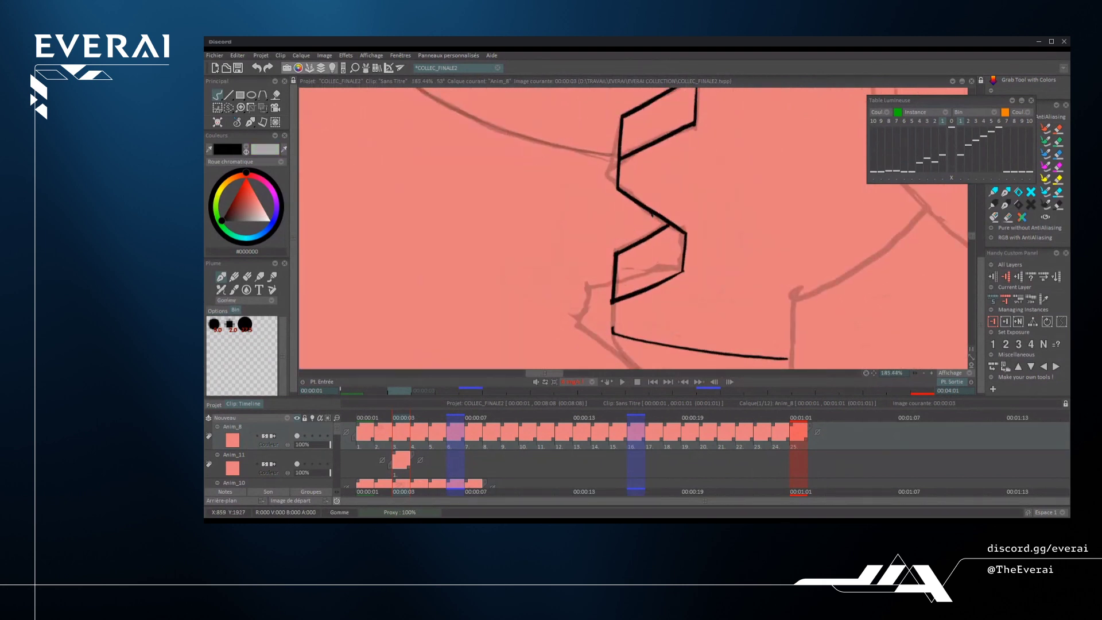
key("n")
scroll(747, 229, "down", 2)
mouse_move(727, 128)
left_mouse_down()
mouse_move(748, 155)
mouse_move(747, 306)
mouse_move(776, 335)
left_mouse_up()
scroll(747, 307, "down", 3)
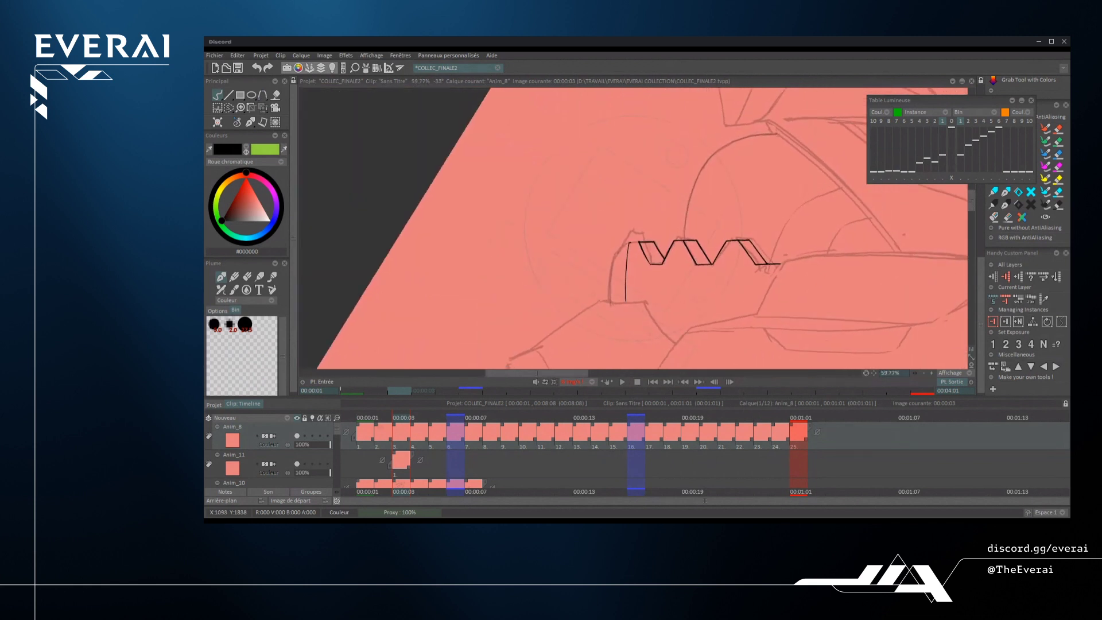
- Replace the mouth's front edge with a parallel line slightly further back and join its upper end to the front tooth
scroll(644, 271, "up", 3)
left_click_drag(740, 252, 702, 315)
left_click_drag(637, 258, 679, 269)
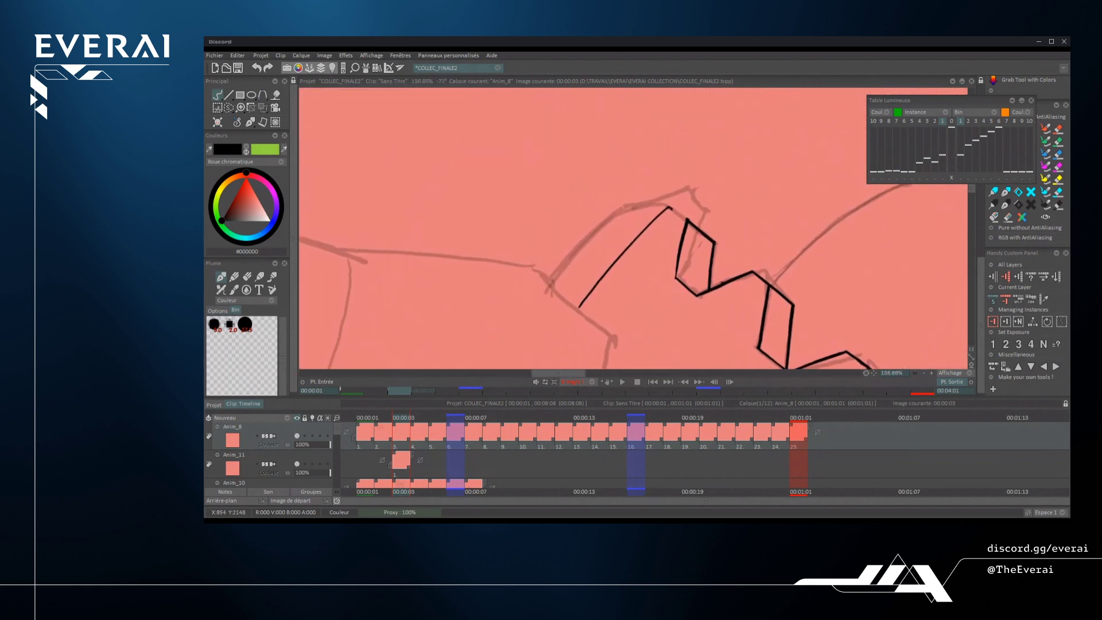
left_click_drag(588, 320, 671, 221)
key("ctrl+z")
left_click_drag(591, 321, 677, 216)
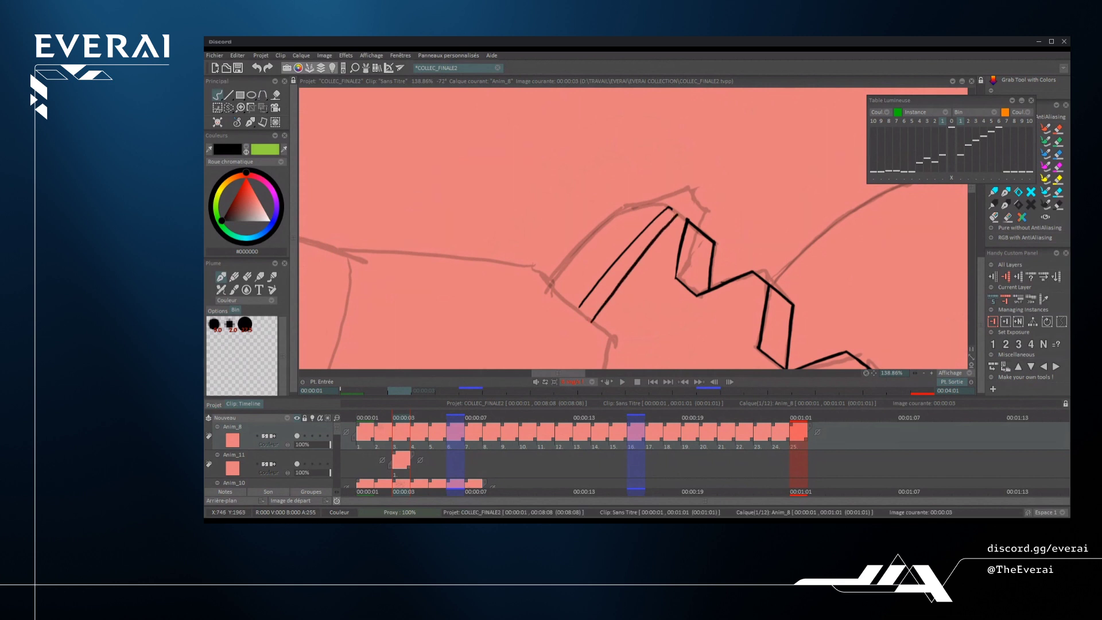
left_click_drag(579, 307, 670, 208)
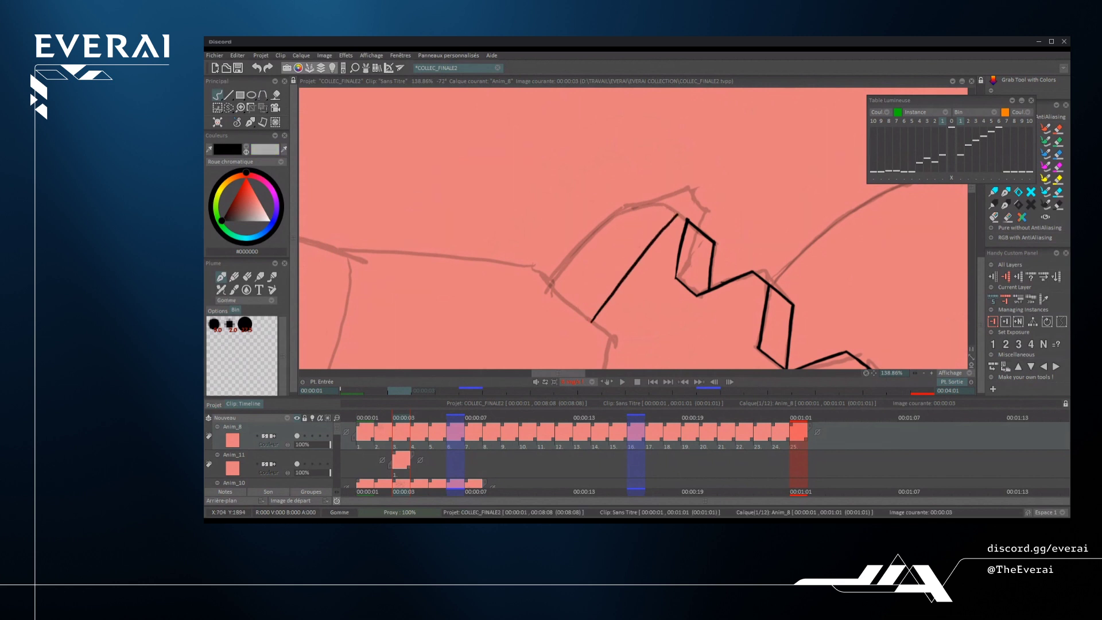
scroll(677, 217, "up", 3)
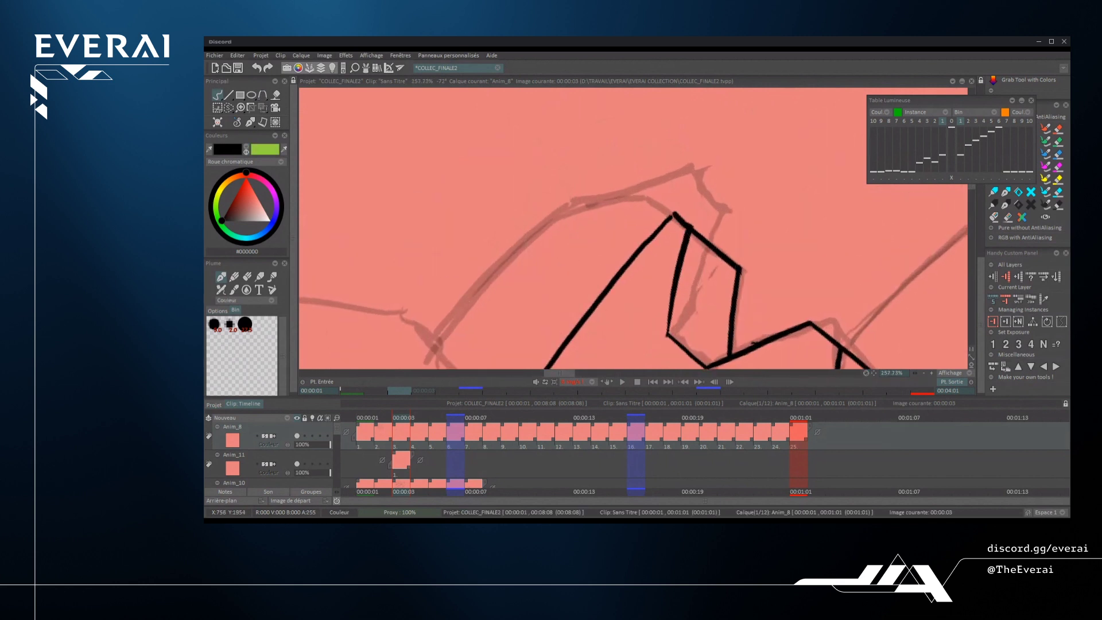
scroll(689, 215, "down", 9)
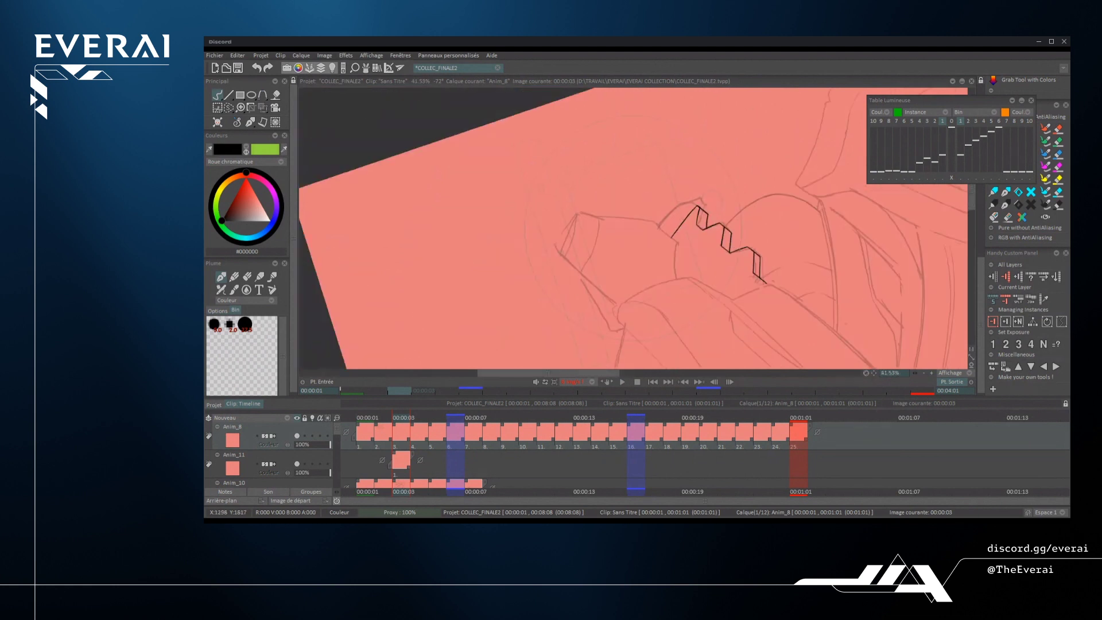
- Try adding a curved stroke from the middle of the mouth's front edge down to the lower jaw's front corner
left_click_drag(725, 290, 747, 224)
scroll(748, 223, "down", 4)
left_click_drag(788, 295, 806, 233)
left_click_drag(807, 233, 756, 299)
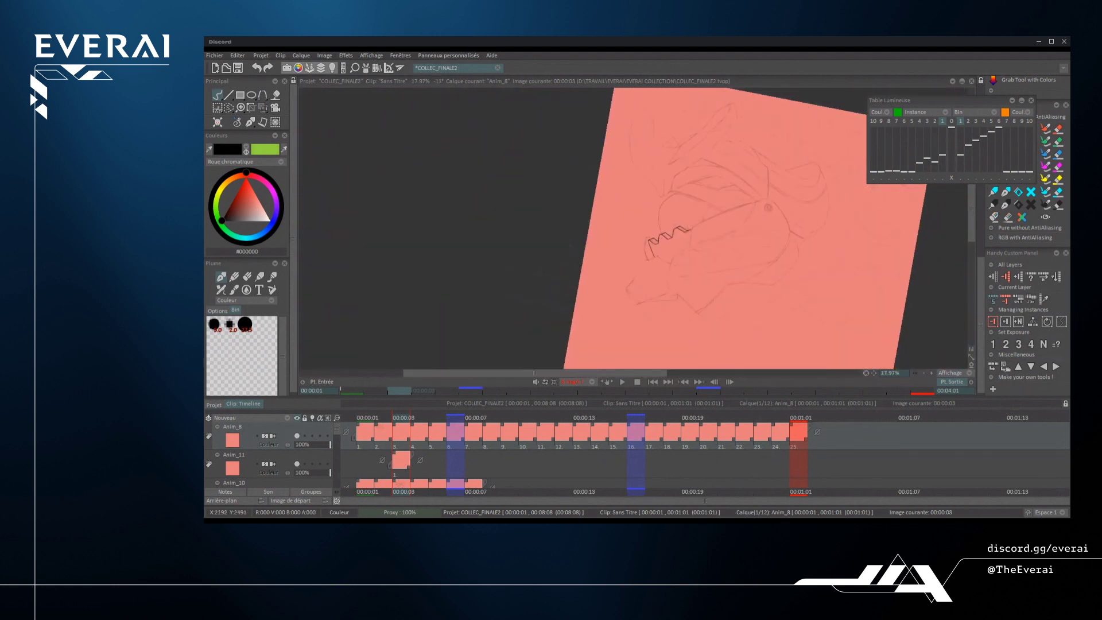
scroll(649, 235, "up", 4)
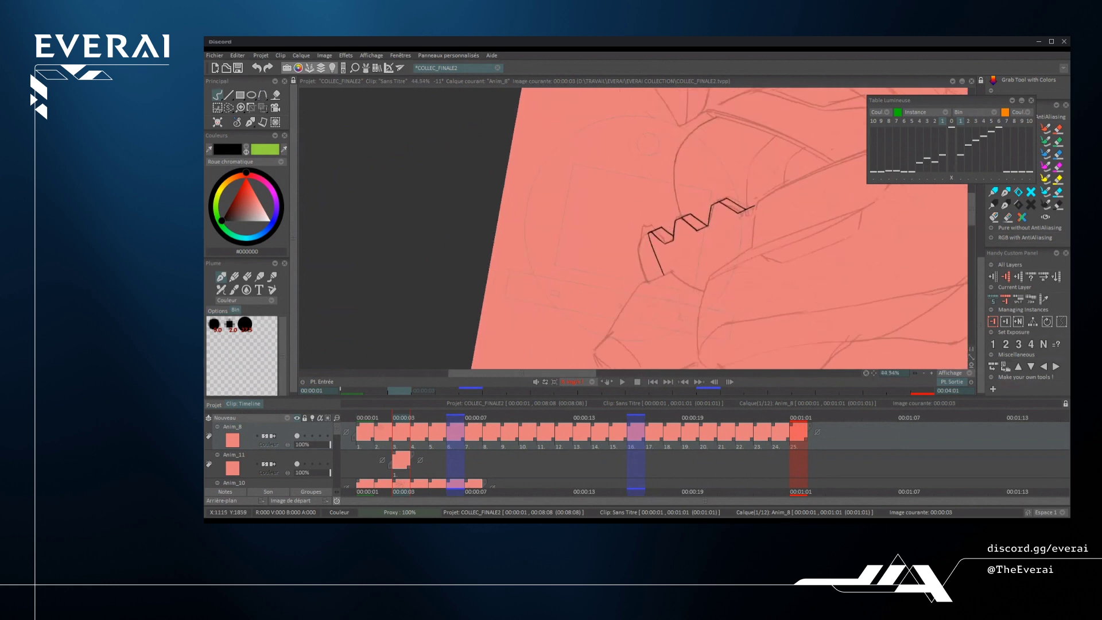
scroll(648, 236, "up", 2)
mouse_move(654, 300)
left_mouse_down()
mouse_move(649, 261)
mouse_move(666, 233)
left_mouse_up()
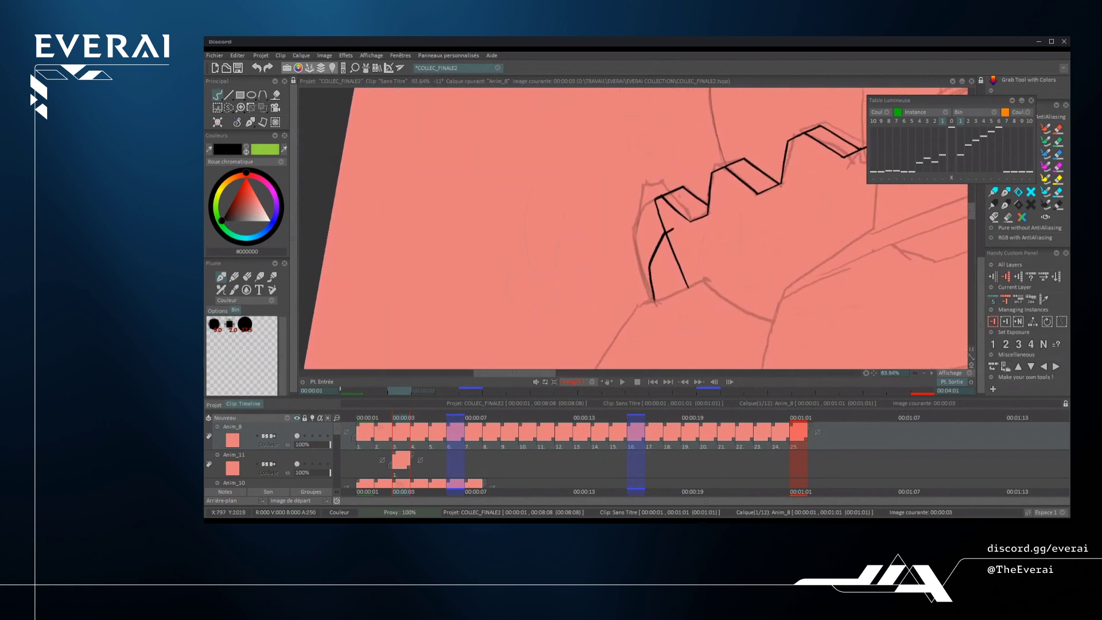
scroll(672, 233, "up", 1)
left_click_drag(678, 227, 707, 298)
scroll(701, 247, "down", 5)
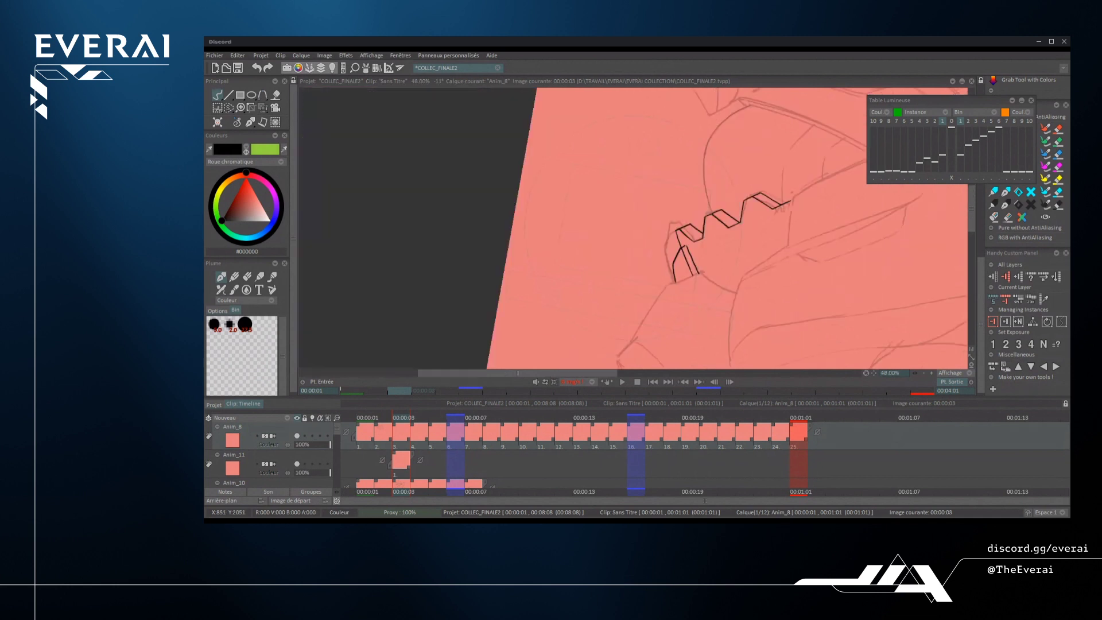
scroll(712, 172, "up", 5)
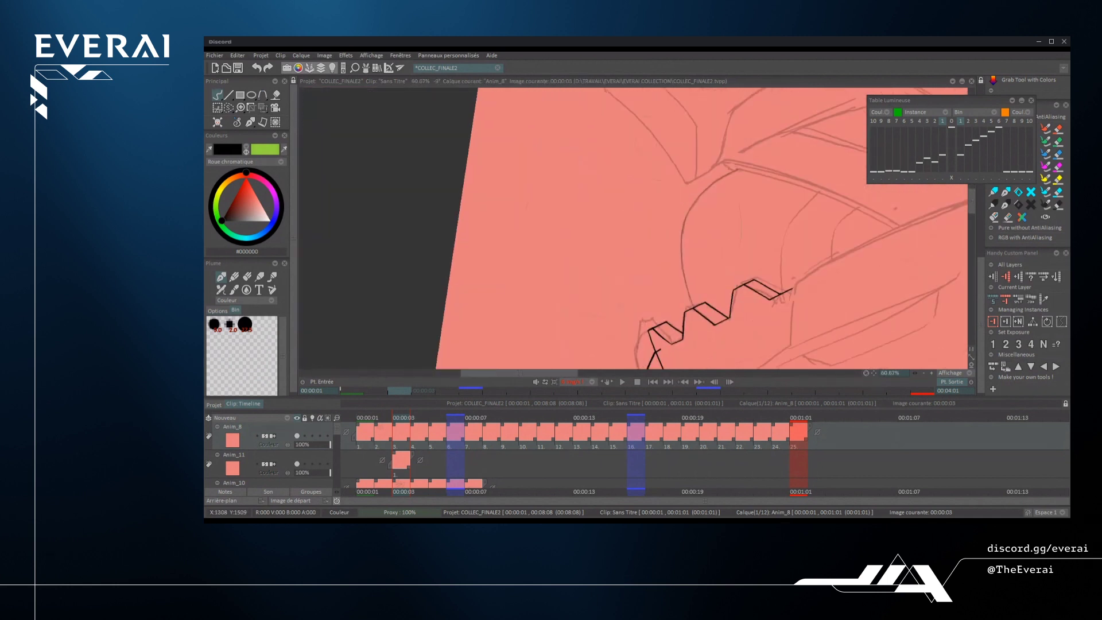
scroll(672, 230, "down", 5)
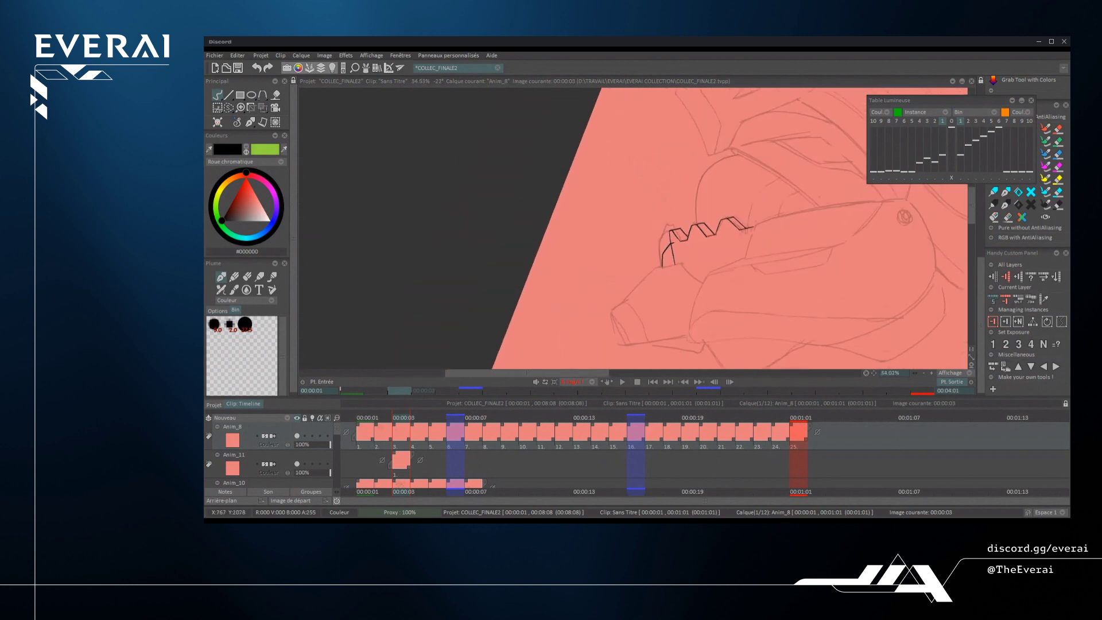
- Erase the mouth's straight front edge and try a short curved stroke rising from the lower jaw's front corner
scroll(660, 253, "up", 5)
left_click_drag(673, 205, 687, 290)
mouse_move(681, 235)
left_mouse_down()
mouse_move(654, 294)
mouse_move(673, 204)
left_mouse_up()
key("e")
scroll(670, 204, "up", 1)
key("ctrl+z")
left_click_drag(653, 298, 659, 226)
left_click_drag(655, 268, 631, 273)
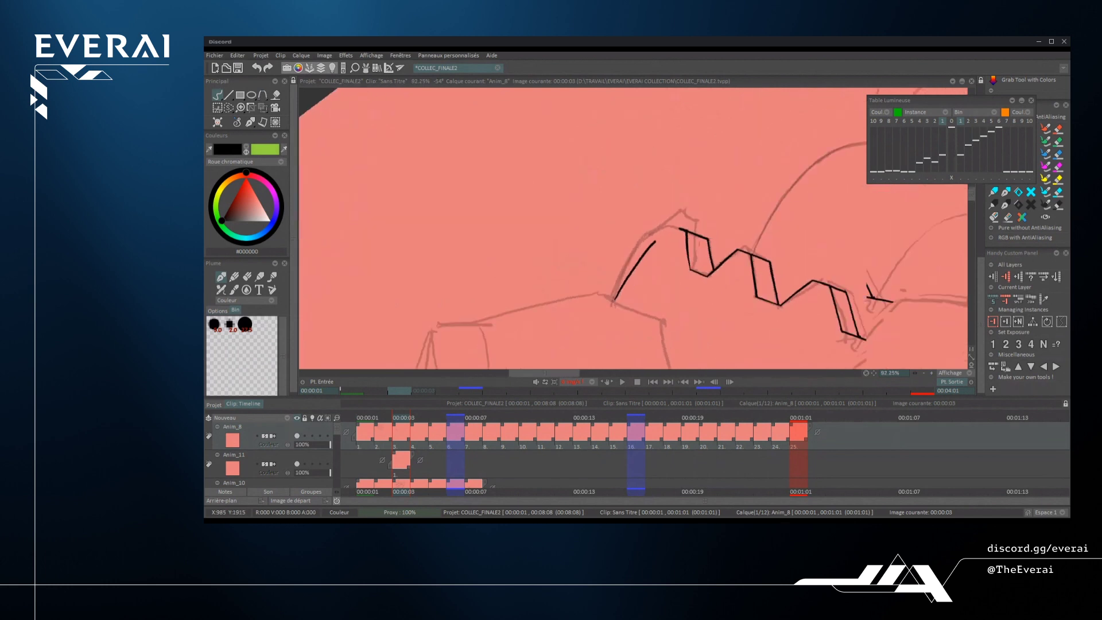
- Try redrawing the mouth's front edge as one slanted line from the lower jaw's front corner to the front tooth
scroll(631, 273, "up", 4)
key("ctrl+z")
left_click_drag(606, 314, 693, 209)
key("ctrl+z")
key("ctrl+z")
left_click_drag(602, 311, 693, 210)
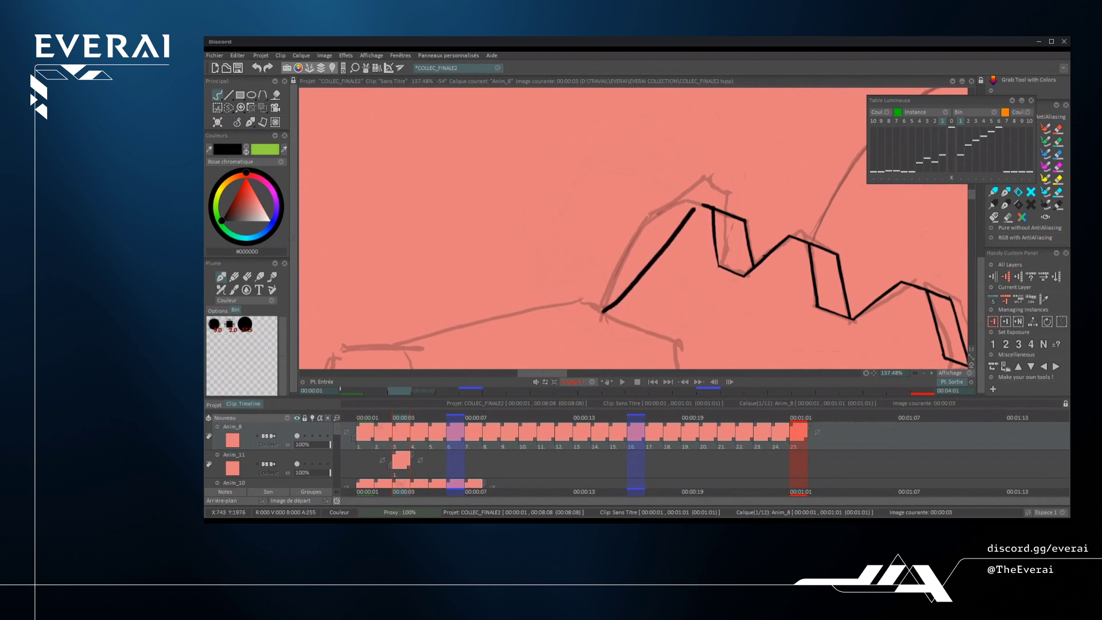
key("ctrl+z")
left_click_drag(603, 310, 693, 210)
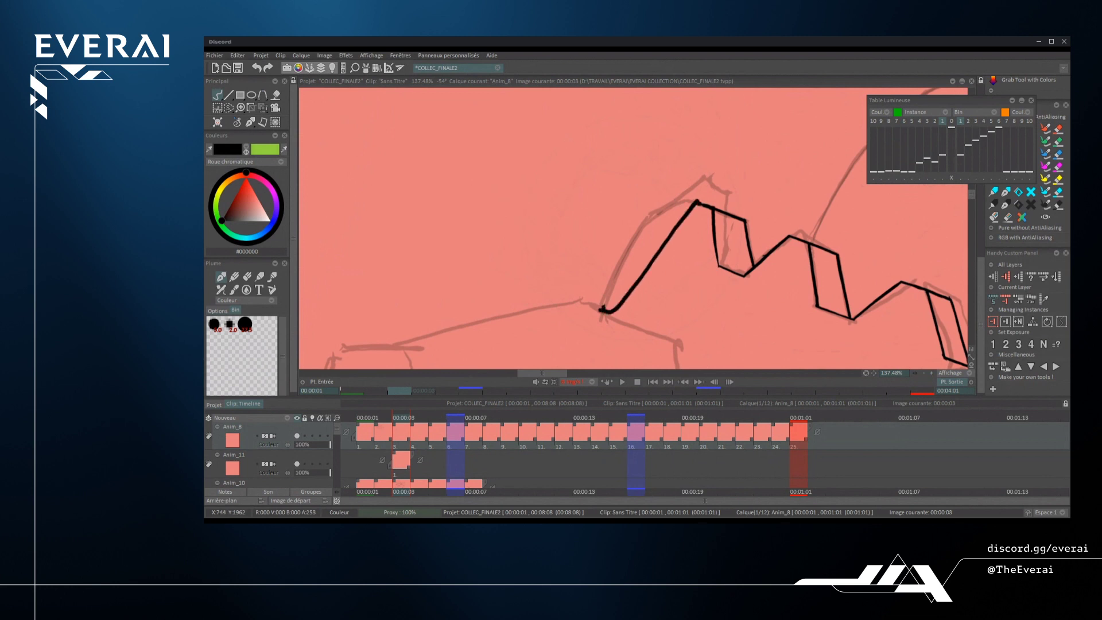
scroll(693, 209, "down", 5)
scroll(686, 321, "down", 4)
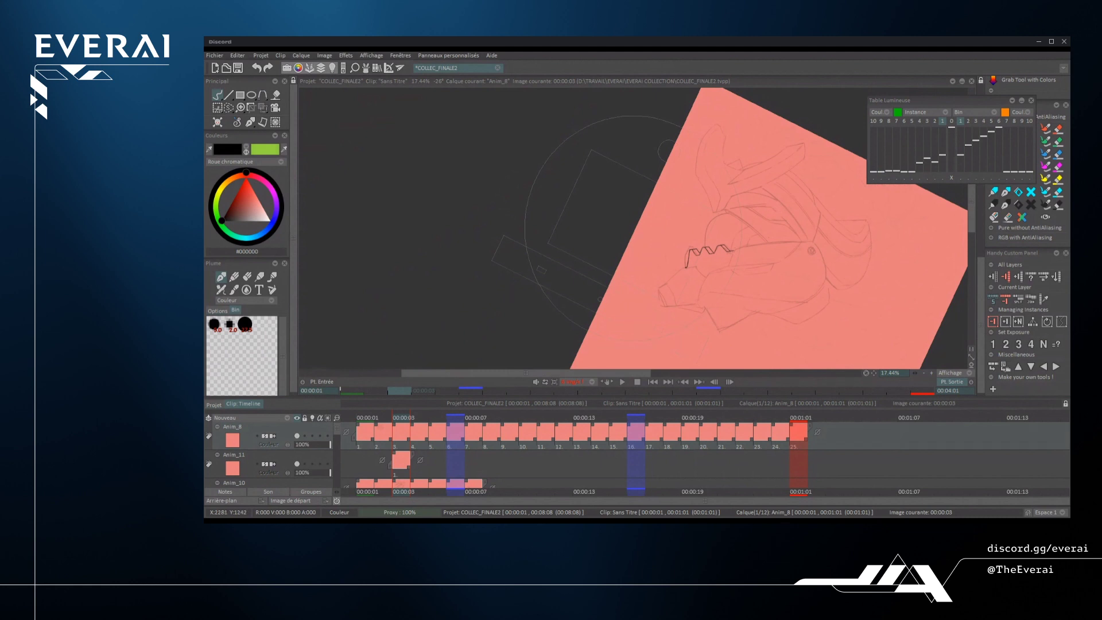
scroll(729, 258, "up", 4)
scroll(613, 247, "up", 3)
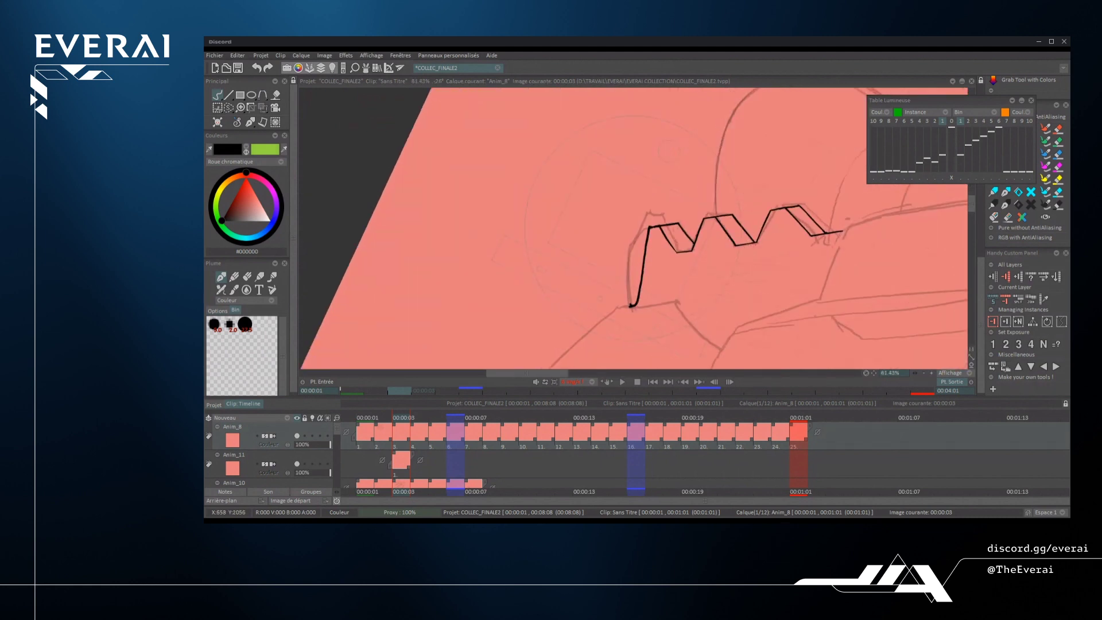
- Undo the slanted front edge and draw a straight one from the front tooth to the lower jaw, set back from the sketched outline
key("ctrl+z")
left_click_drag(634, 309, 648, 239)
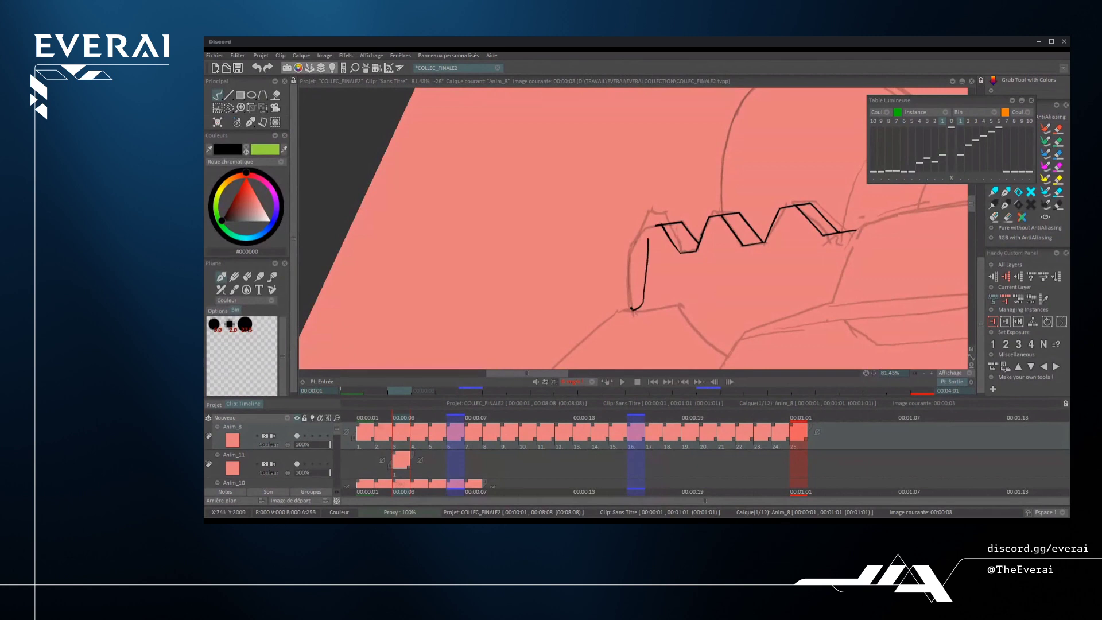
scroll(631, 241, "up", 2)
key("ctrl+z")
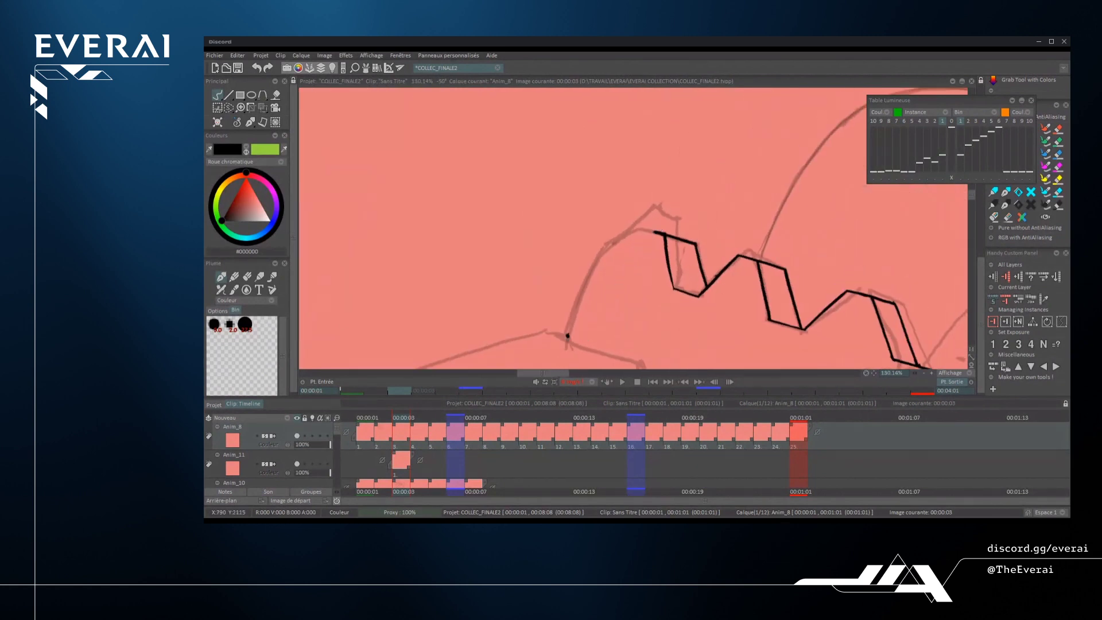
left_click_drag(589, 345, 636, 240)
key("ctrl+z")
left_click_drag(576, 348, 656, 232)
key("ctrl+z")
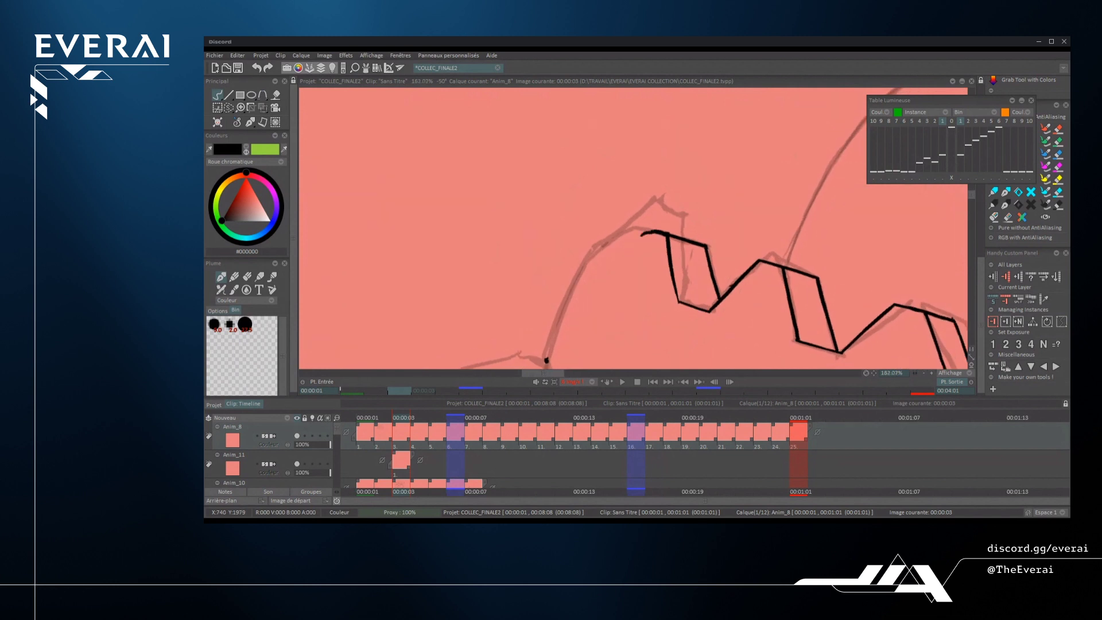
scroll(631, 230, "up", 1)
left_click_drag(529, 353, 649, 235)
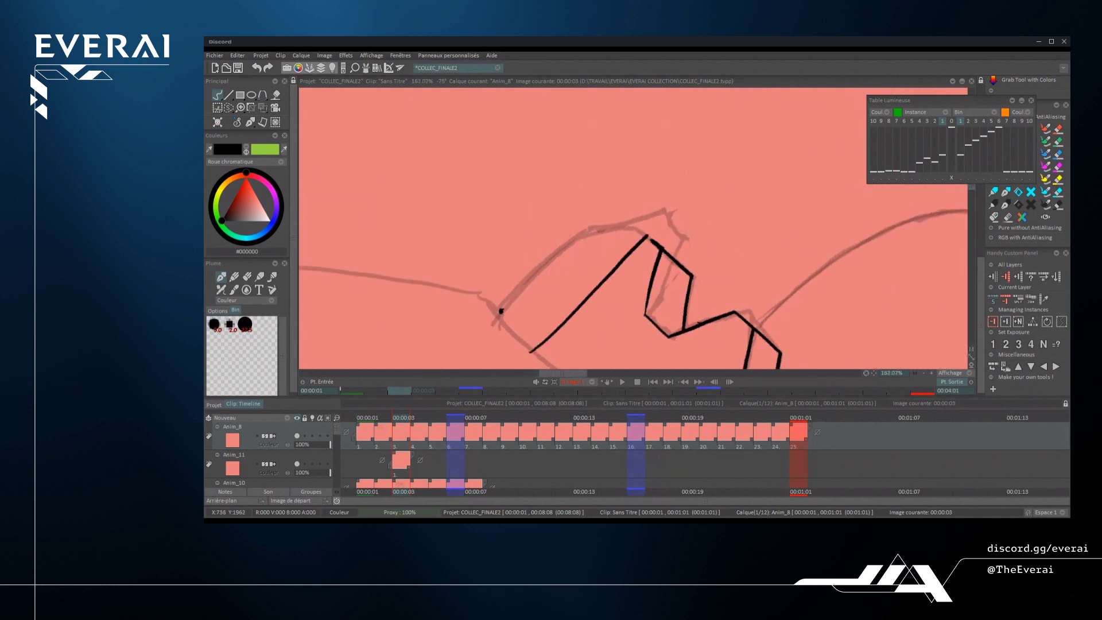
- Erase the lower half of the mouth's front edge and replace it with a curve bending forward to the lower jaw
scroll(501, 310, "down", 5)
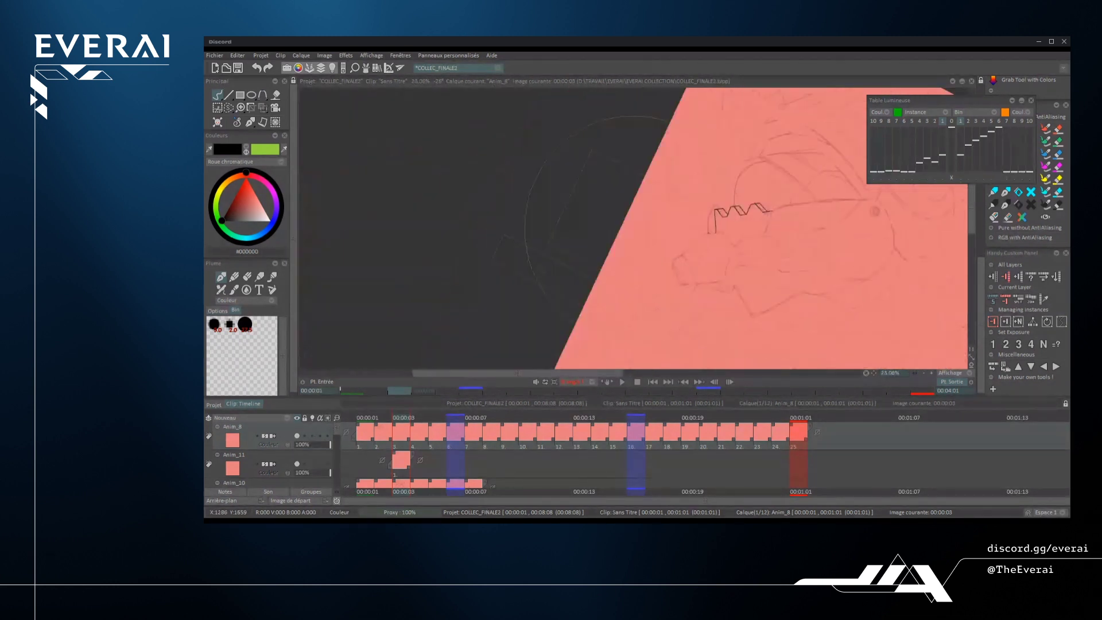
scroll(716, 221, "up", 4)
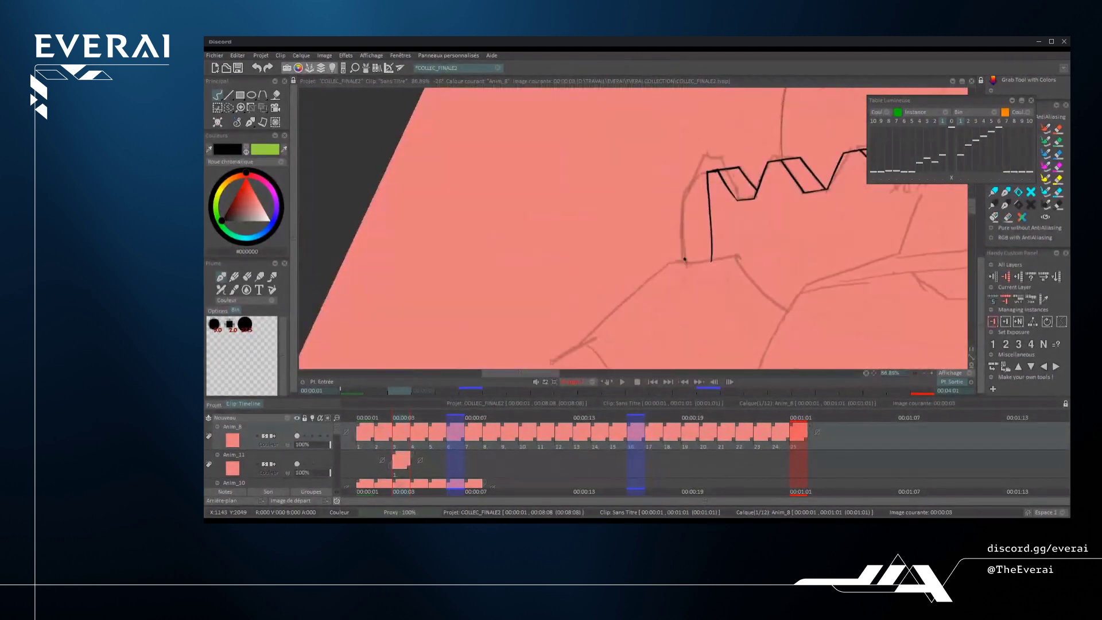
key("e")
left_click_drag(711, 222, 712, 243)
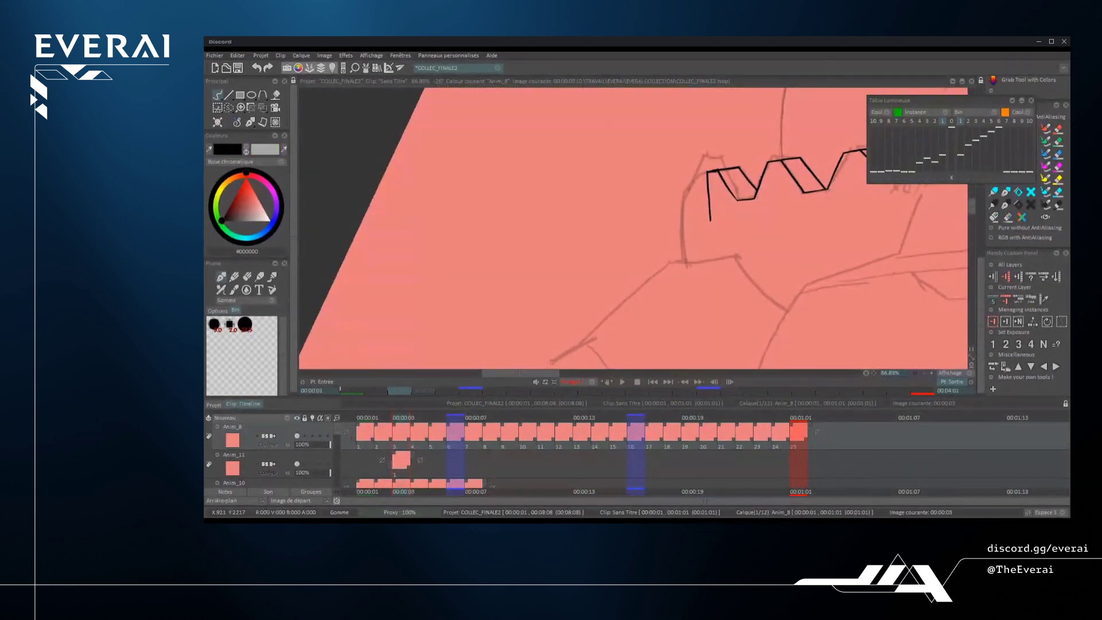
scroll(700, 230, "up", 2)
key("e")
left_click_drag(699, 272, 718, 211)
scroll(717, 211, "down", 3)
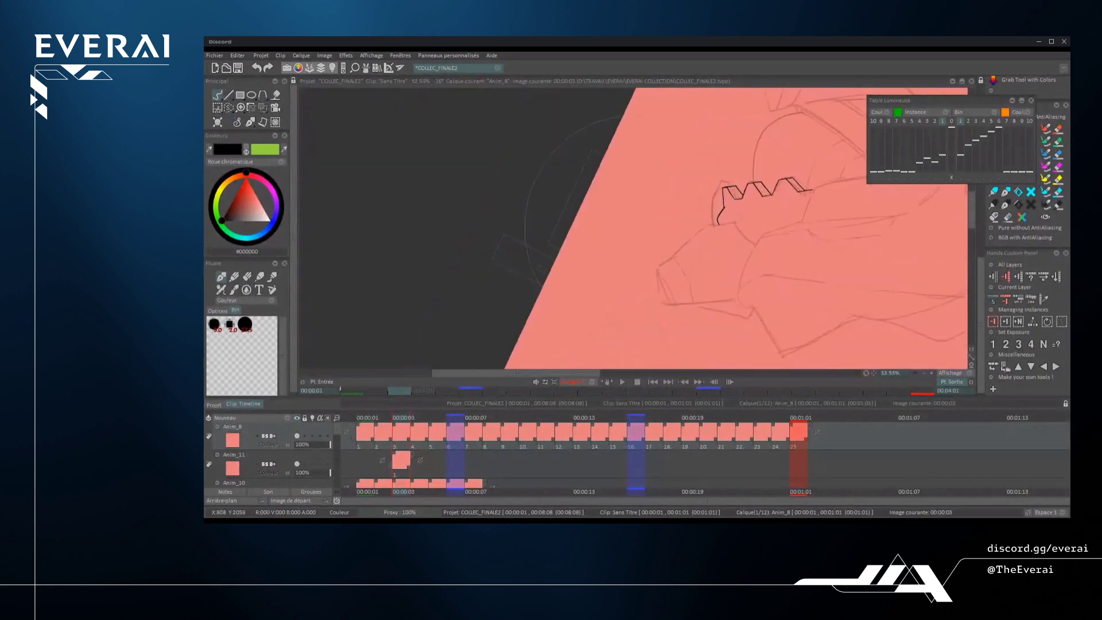
- Try drawing a long gum line below the teeth, running from the front edge's bend towards the back of the mouth
scroll(717, 212, "up", 2)
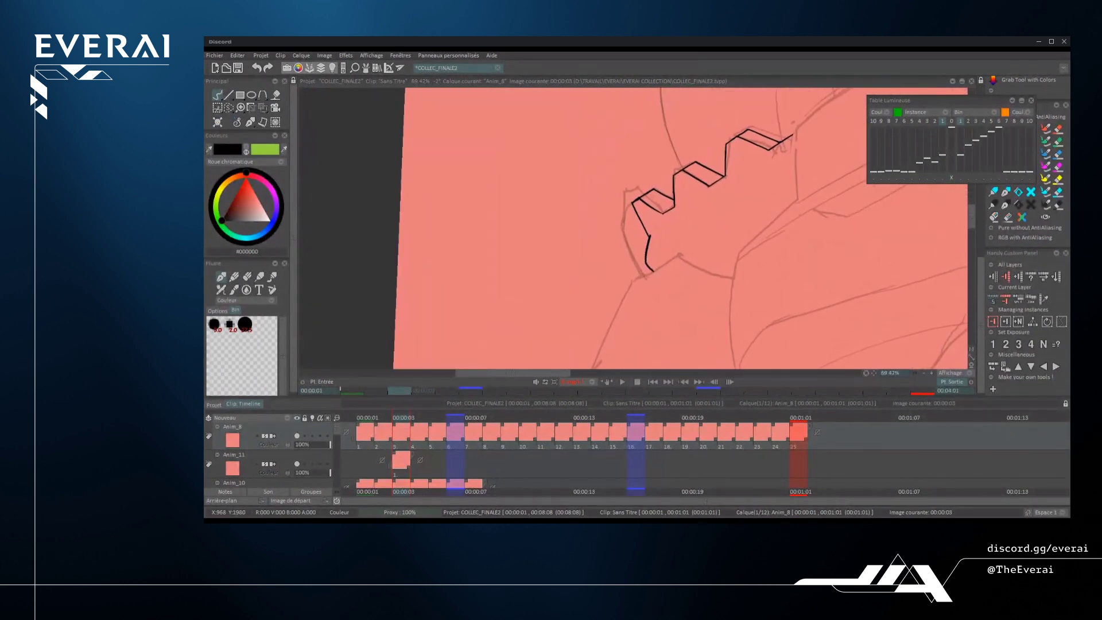
left_click_drag(658, 233, 785, 162)
key("ctrl+z")
left_click_drag(682, 233, 795, 162)
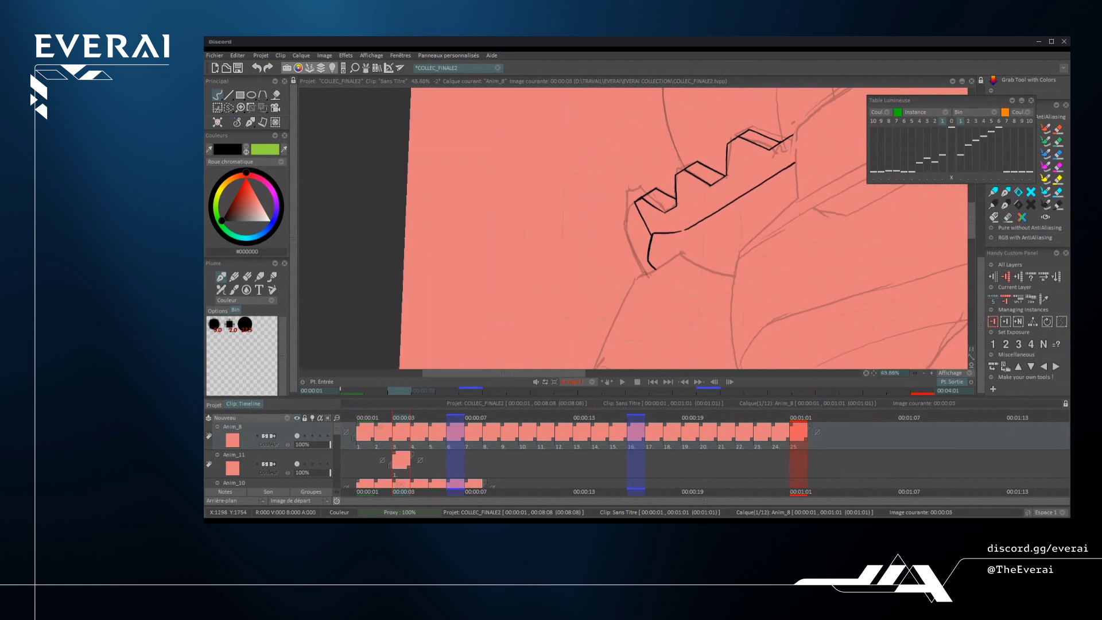
scroll(631, 230, "down", 5)
scroll(772, 225, "up", 4)
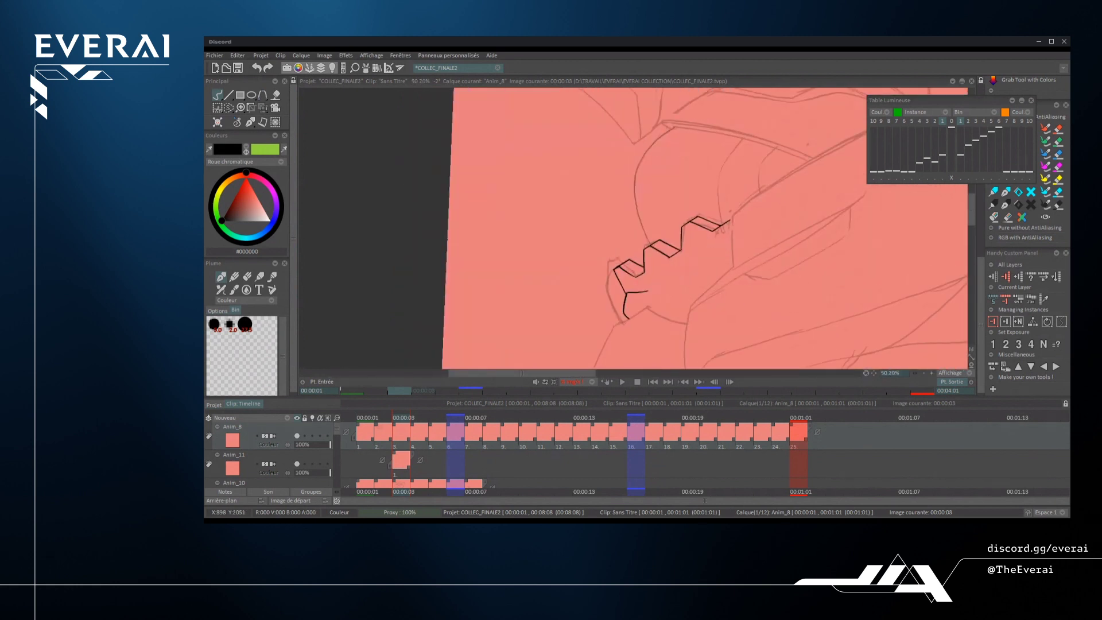
- Try curving the gum line up to meet the last tooth, and erase the whole line below the teeth
left_click_drag(647, 291, 728, 230)
scroll(712, 251, "up", 2)
key("ctrl+z")
mouse_move(623, 308)
left_mouse_down()
mouse_move(708, 260)
mouse_move(747, 214)
left_mouse_up()
key("ctrl+z")
mouse_move(625, 307)
left_mouse_down()
mouse_move(681, 275)
mouse_move(737, 216)
left_mouse_up()
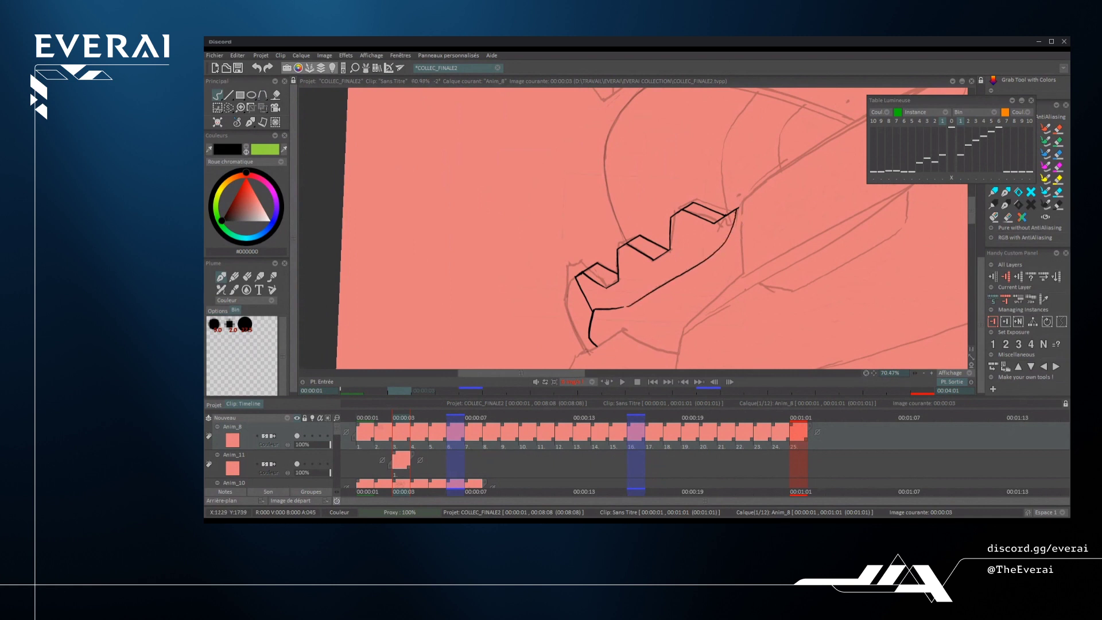
scroll(631, 229, "down", 6)
scroll(716, 220, "up", 5)
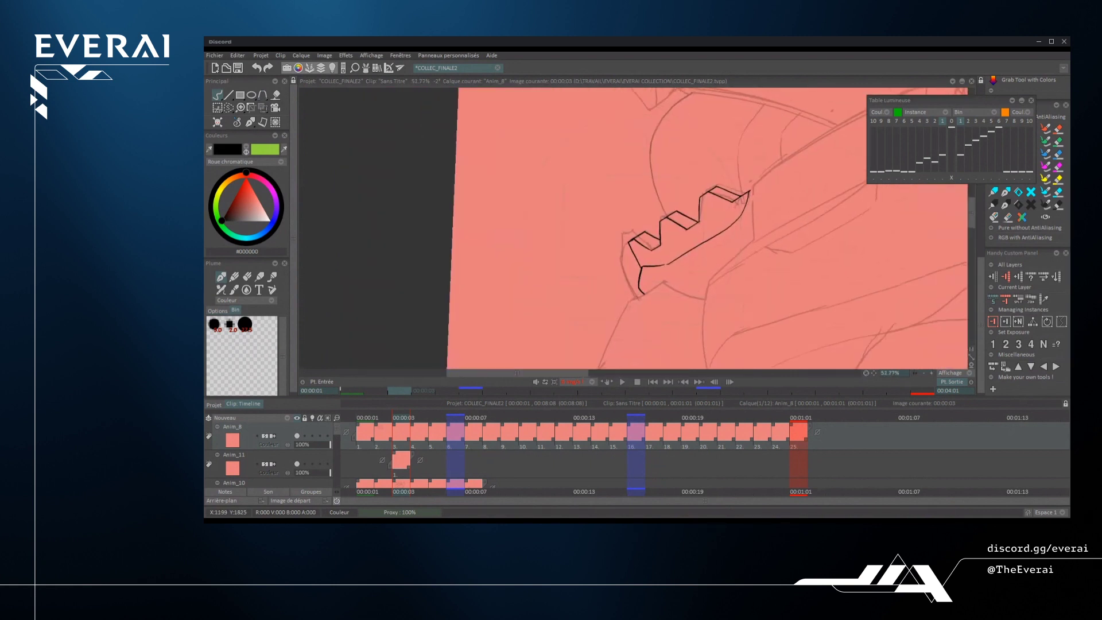
scroll(655, 258, "up", 2)
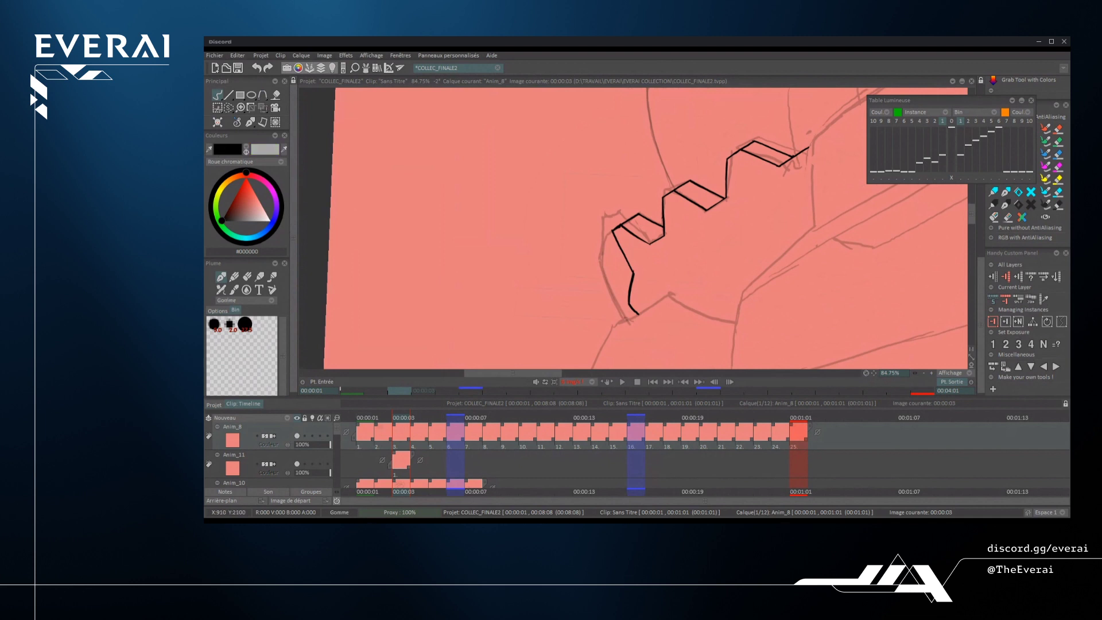
- Trace the large rounded arc of the snout from the middle tooth's base up to the brow line
key("n")
left_click_drag(678, 234, 668, 256)
left_click_drag(715, 148, 672, 267)
scroll(672, 267, "up", 2)
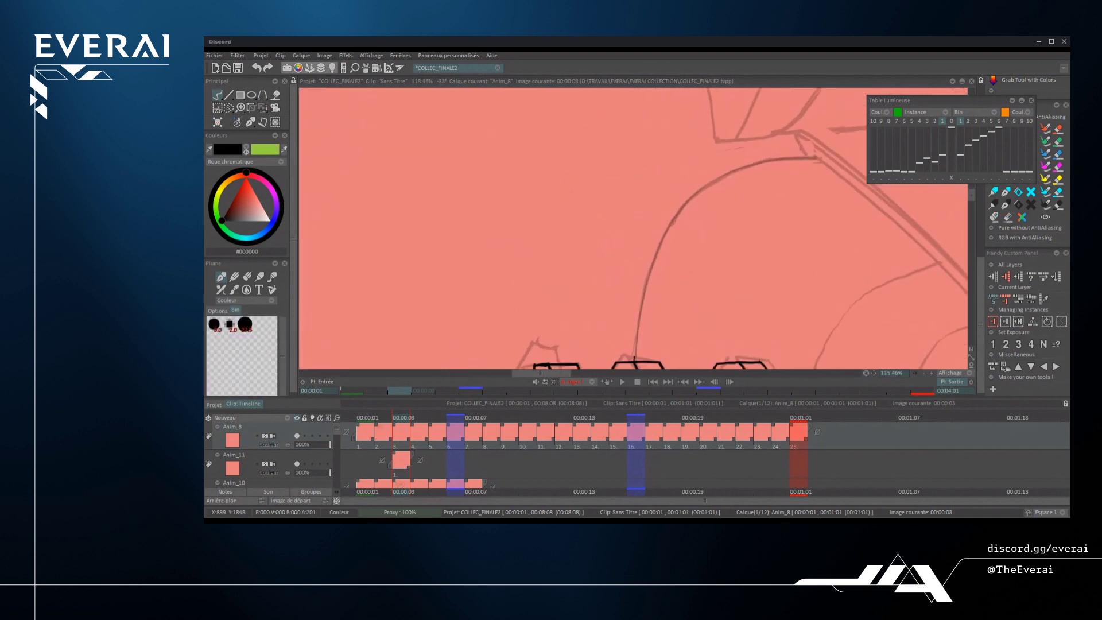
mouse_move(634, 357)
left_mouse_down()
mouse_move(654, 255)
mouse_move(676, 218)
mouse_move(732, 173)
left_mouse_up()
key("ctrl+z")
mouse_move(763, 218)
left_mouse_down()
mouse_move(747, 166)
mouse_move(745, 236)
left_mouse_up()
scroll(666, 275, "up", 1)
mouse_move(664, 296)
left_mouse_down()
mouse_move(676, 236)
mouse_move(775, 140)
left_mouse_up()
key("ctrl+z")
mouse_move(664, 289)
left_mouse_down()
mouse_move(787, 134)
mouse_move(744, 163)
mouse_move(791, 134)
left_mouse_up()
key("ctrl+z")
scroll(631, 230, "down", 8)
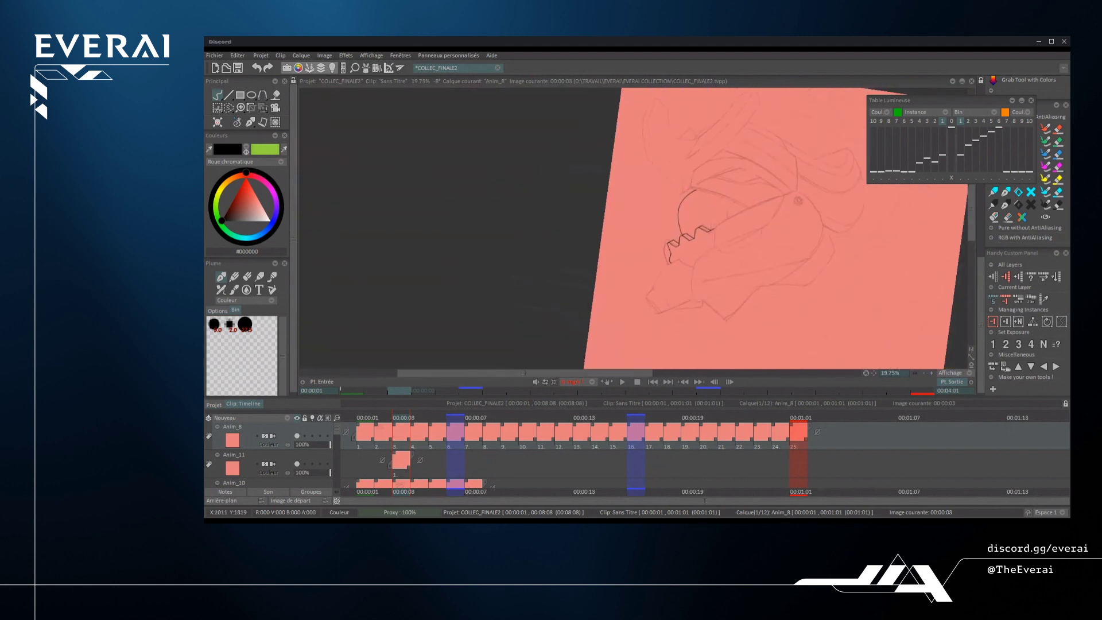
- Trace the mouth's back edge from the corner behind the last tooth down to the lower jaw
scroll(632, 229, "up", 4)
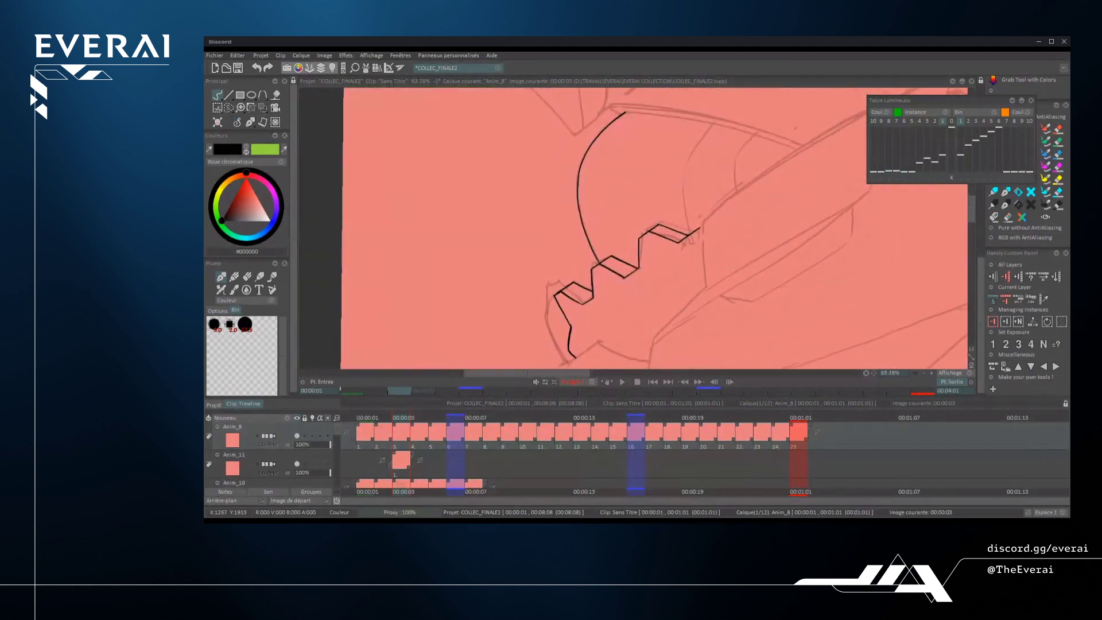
mouse_move(705, 272)
left_mouse_down()
mouse_move(702, 224)
mouse_move(751, 181)
left_mouse_up()
scroll(631, 229, "up", 1)
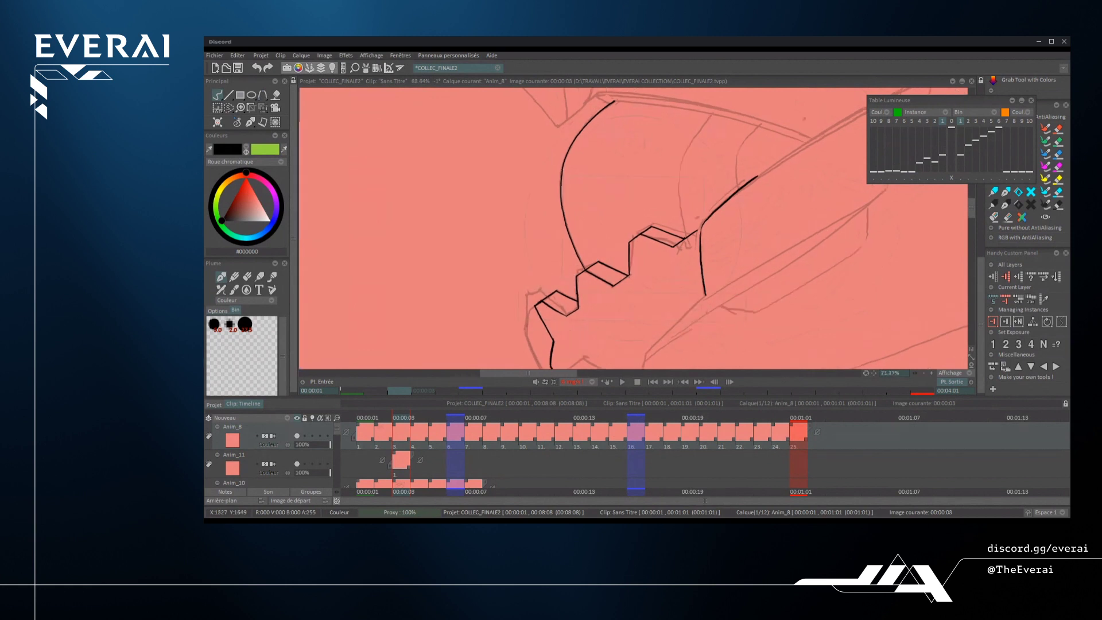
left_click_drag(702, 317, 694, 239)
scroll(631, 229, "up", 3)
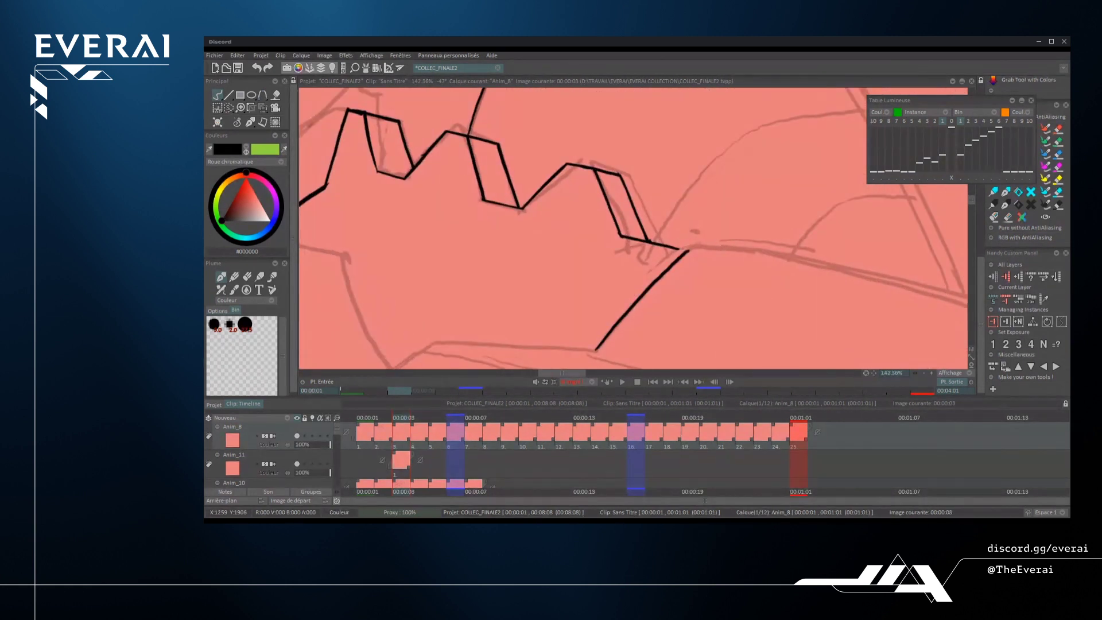
- Try tracing the long diagonal line from the mouth's back corner up towards the small circle of the sketch
scroll(689, 229, "down", 4)
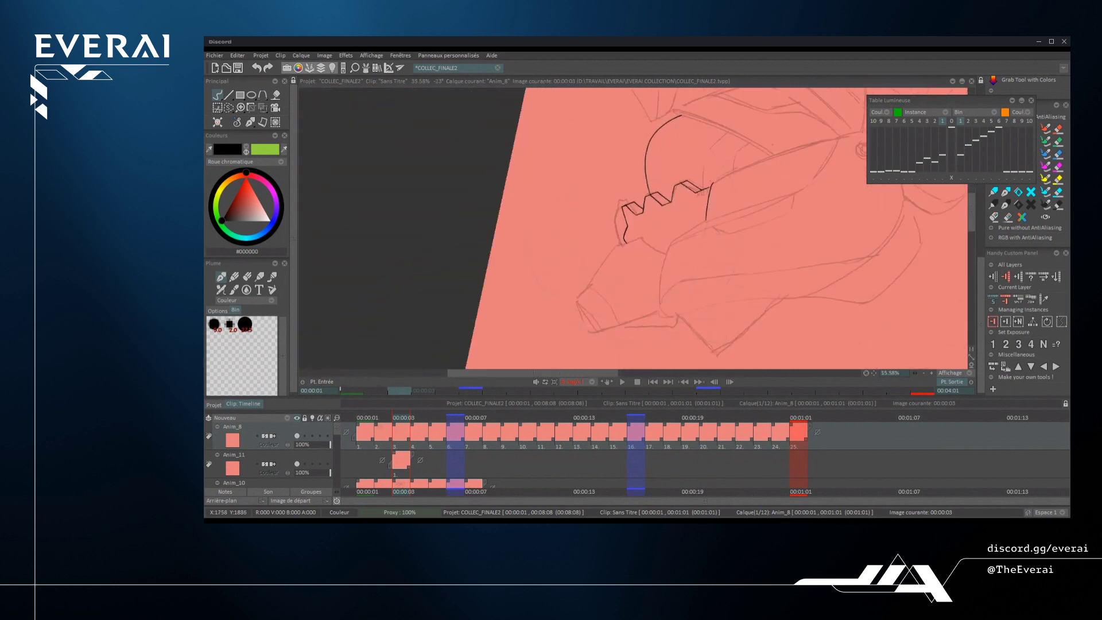
scroll(633, 228, "up", 3)
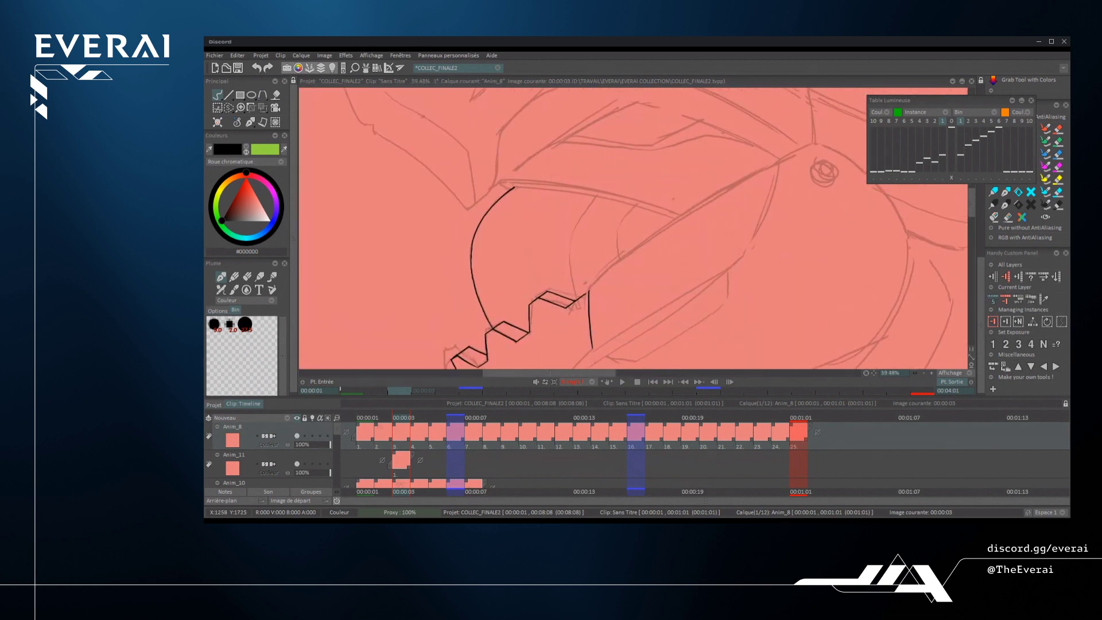
left_click_drag(593, 288, 770, 166)
key("ctrl+z")
left_click_drag(594, 287, 769, 159)
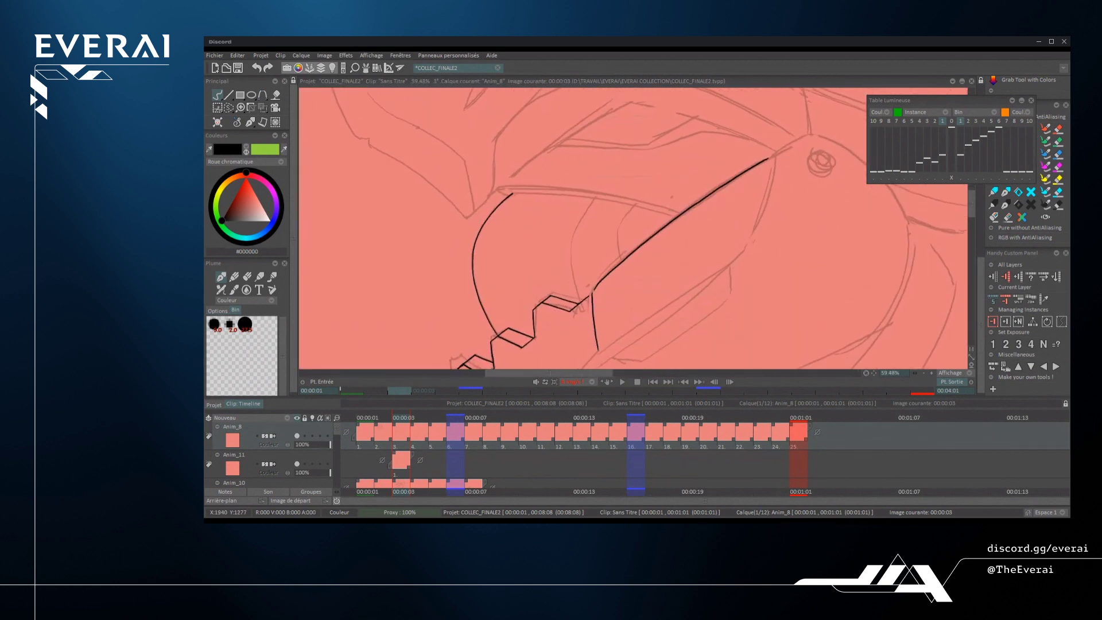
key("ctrl+z")
left_click_drag(594, 287, 759, 162)
key("ctrl+z")
- Trace the long, slightly curved diagonal from the mouth's back corner behind the last tooth up towards the small sketched circle
scroll(634, 229, "up", 2)
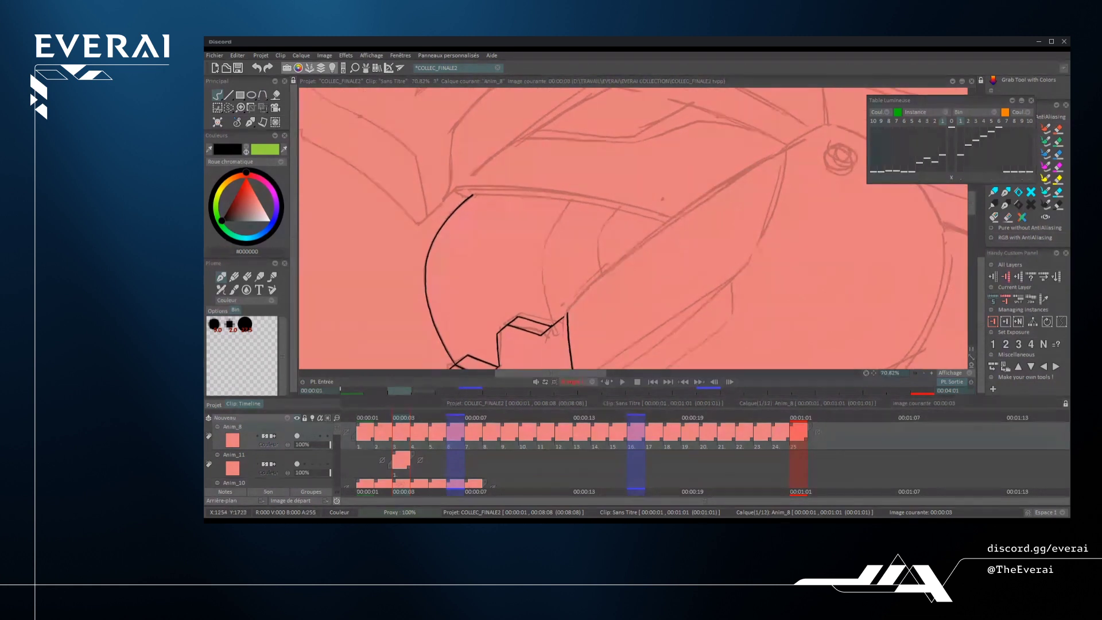
left_click_drag(567, 314, 770, 150)
scroll(746, 172, "up", 2)
key("ctrl+z")
mouse_move(538, 337)
left_mouse_down()
mouse_move(586, 289)
mouse_move(792, 153)
left_mouse_up()
scroll(746, 172, "down", 10)
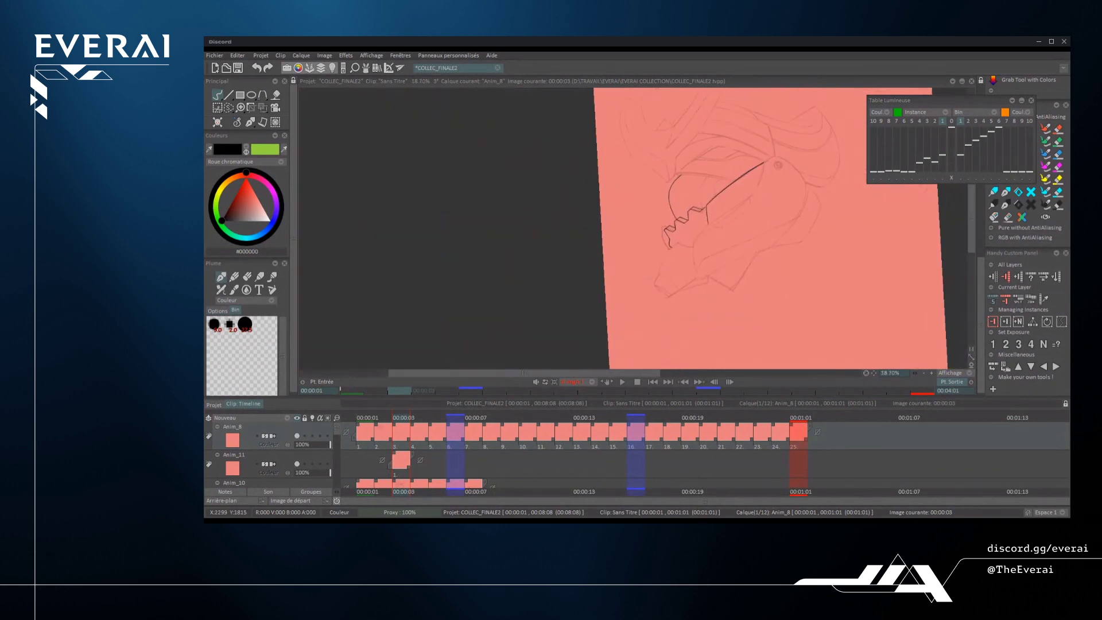
- Trace the lower brow line from the top of the snout's arc across to the long diagonal line
scroll(632, 230, "up", 3)
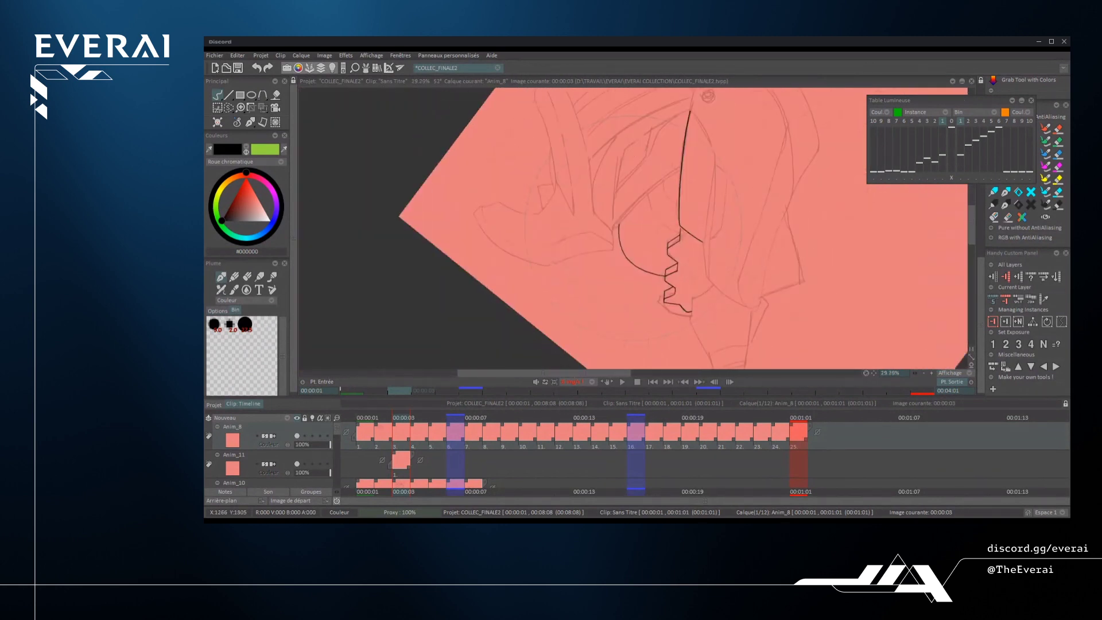
scroll(631, 230, "up", 5)
left_click_drag(594, 271, 664, 193)
left_click_drag(665, 193, 629, 228)
key("ctrl+z")
left_click_drag(556, 309, 733, 149)
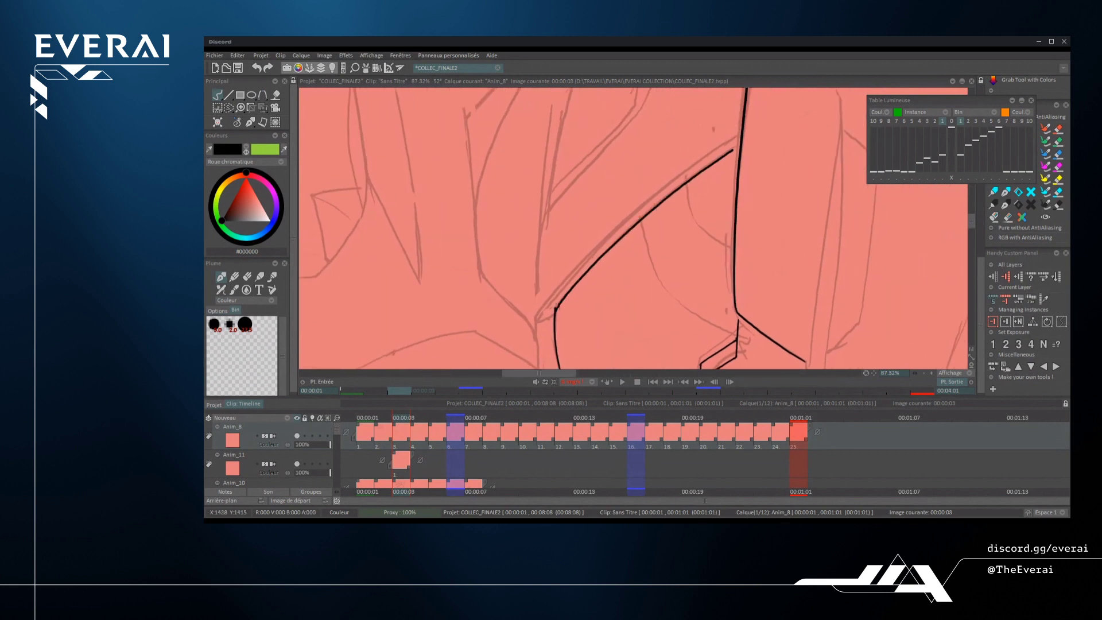
key("ctrl+z")
left_click_drag(555, 308, 733, 149)
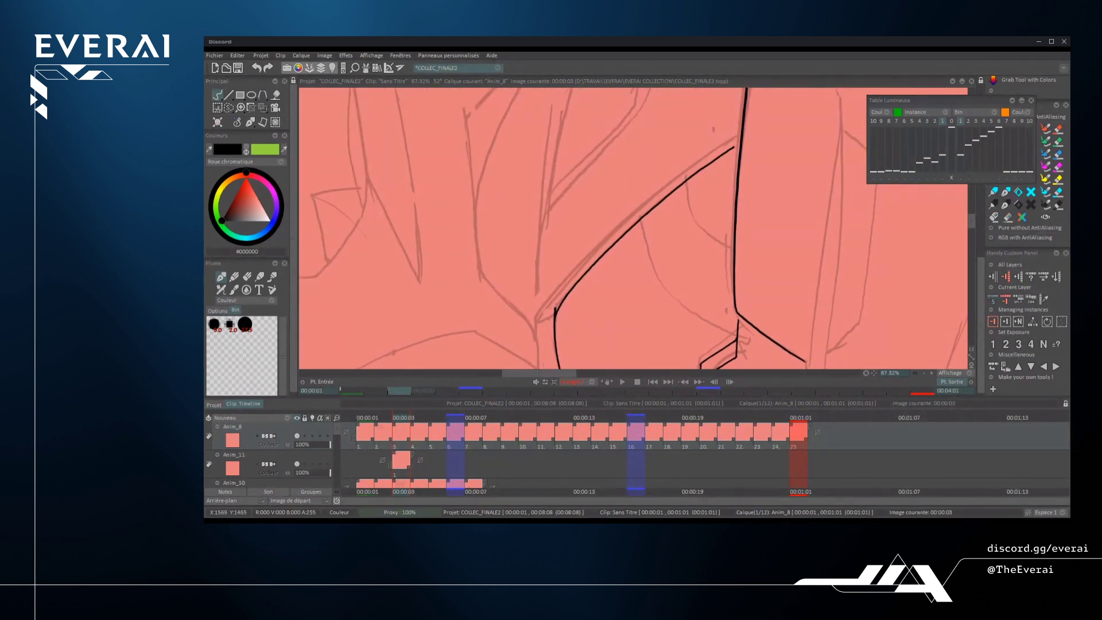
scroll(745, 134, "up", 3)
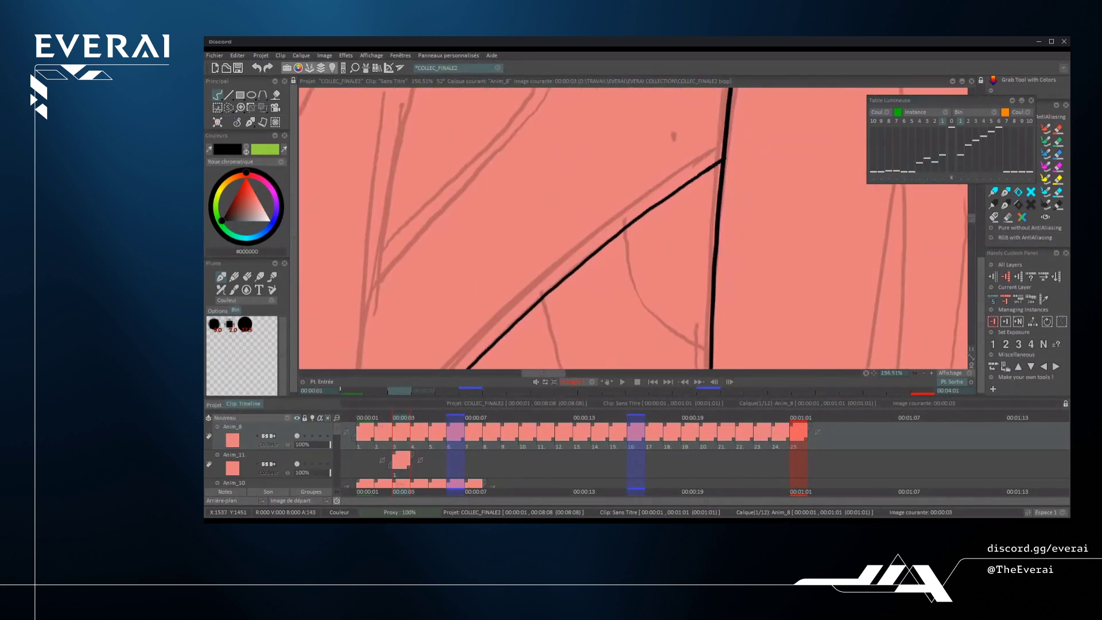
scroll(631, 229, "down", 3)
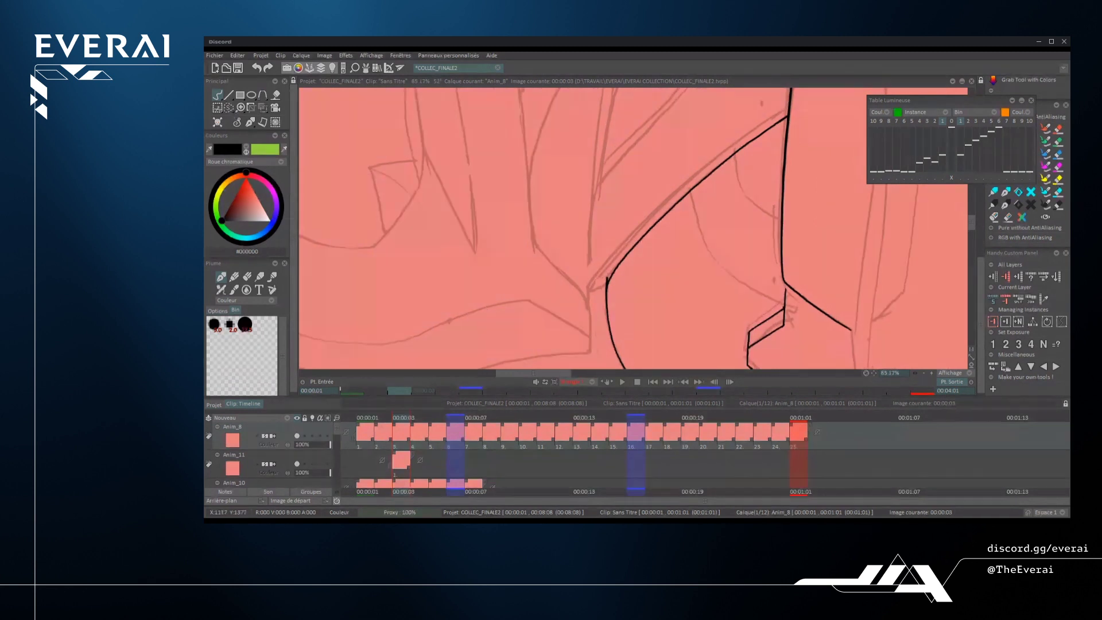
- Try smoothing the corner where the snout's arc meets the lower brow line
left_click_drag(607, 272, 612, 264)
scroll(610, 275, "up", 3)
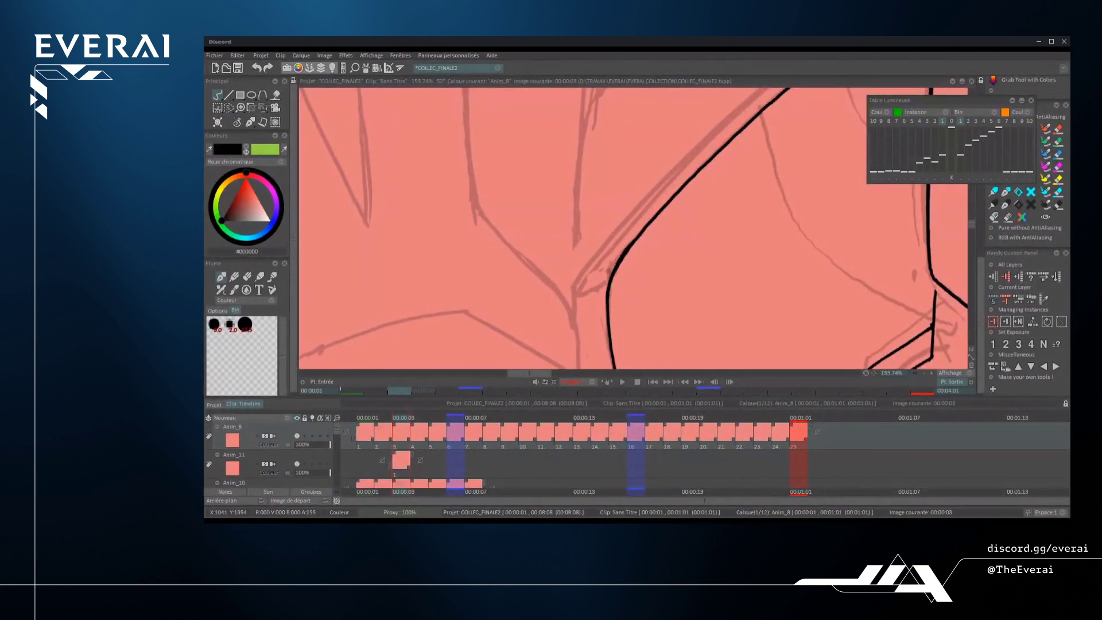
scroll(654, 244, "down", 4)
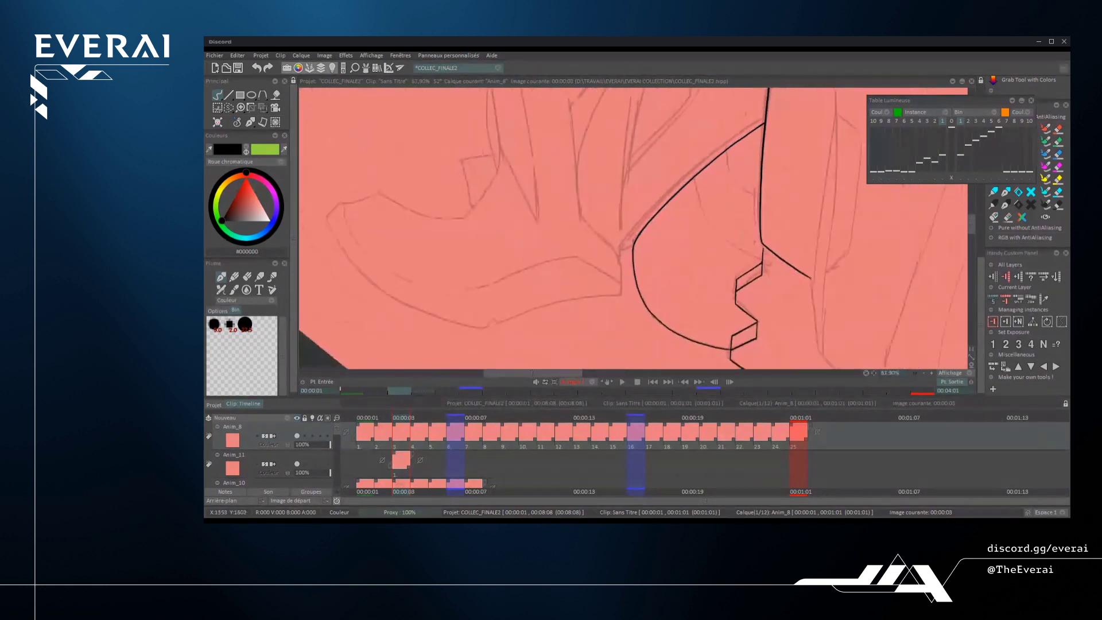
scroll(735, 172, "up", 2)
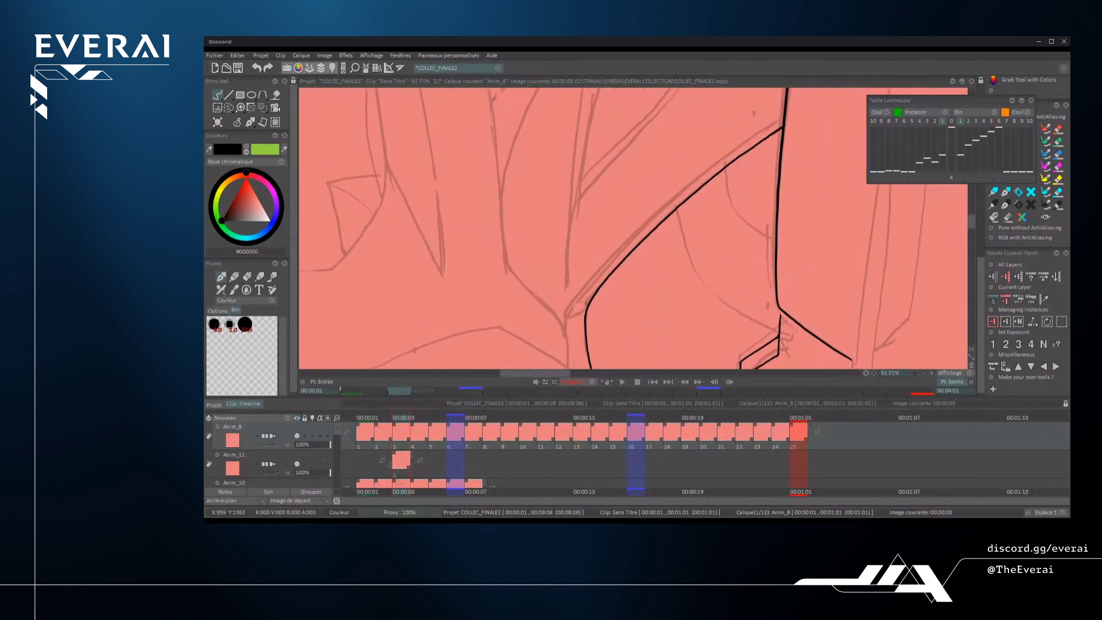
left_click_drag(585, 302, 621, 249)
key("ctrl+z")
key("ctrl+z")
key("ctrl+z")
- Try tracing a second line just above the brow line, parallel to it, starting at the snout arc's tip
left_click_drag(584, 299, 772, 129)
key("ctrl+z")
mouse_move(582, 299)
left_mouse_down()
mouse_move(649, 219)
mouse_move(767, 122)
left_mouse_up()
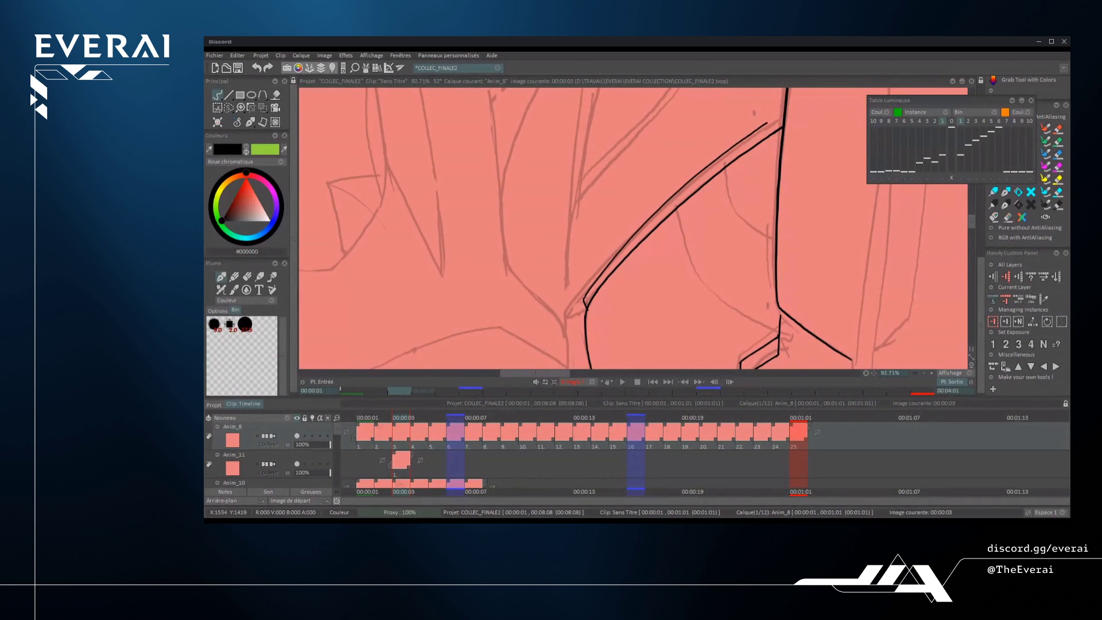
key("ctrl+z")
mouse_move(583, 300)
left_mouse_down()
mouse_move(716, 163)
mouse_move(772, 124)
left_mouse_up()
scroll(631, 230, "up", 1)
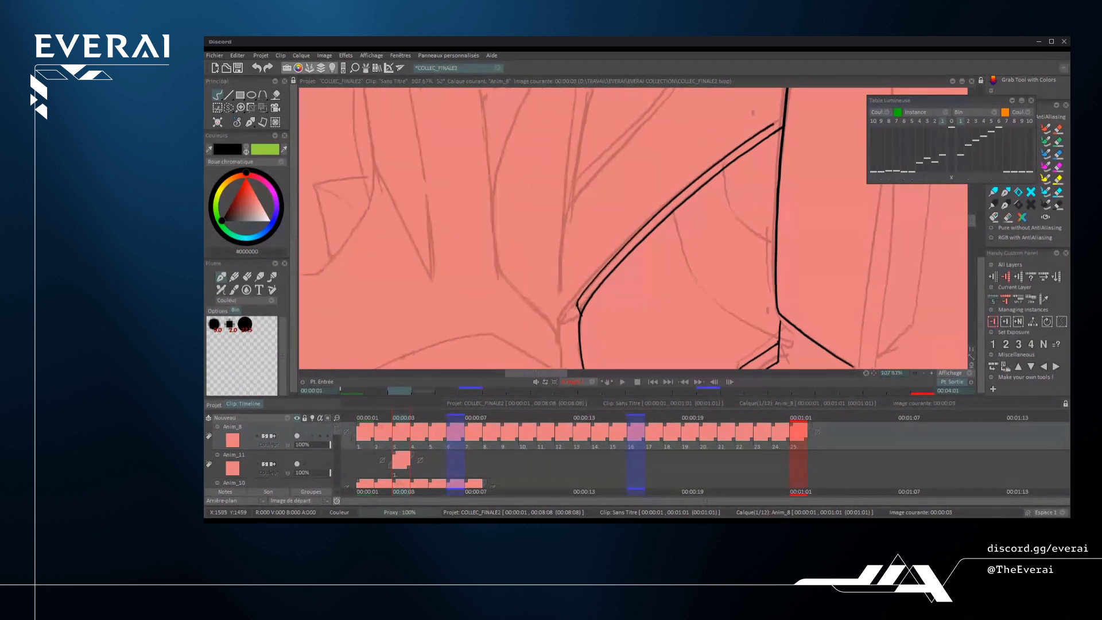
scroll(631, 230, "up", 1)
key("ctrl+z")
- Trace the upper brow line closely parallel to the lower one, from the snout arc's tip to the long diagonal, and save the project
left_click_drag(538, 341, 782, 121)
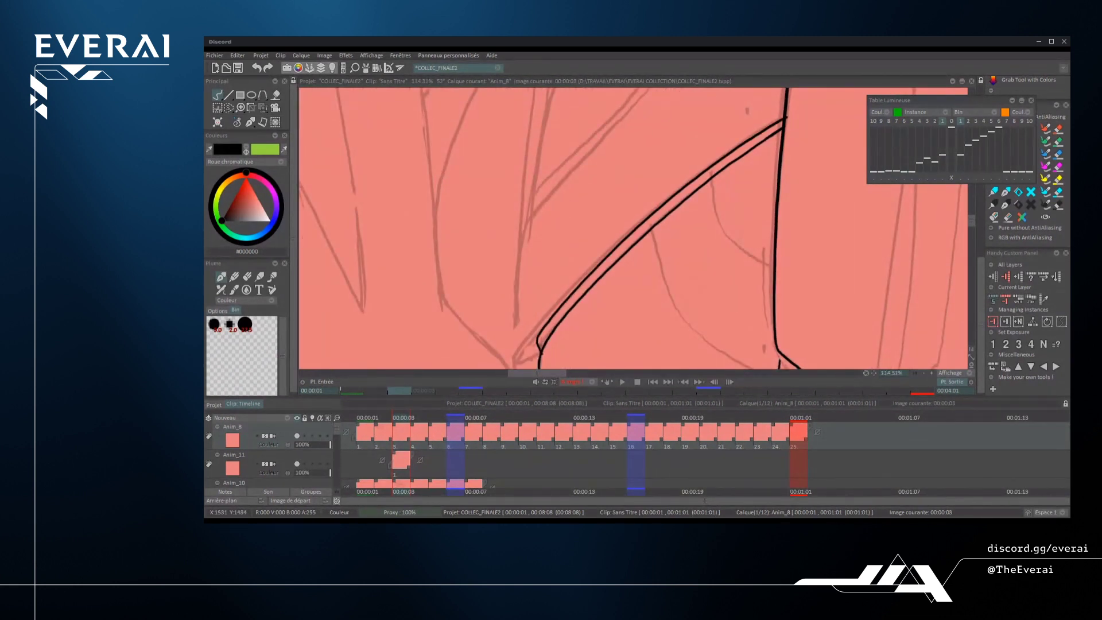
key("ctrl+z")
mouse_move(538, 341)
left_mouse_down()
mouse_move(757, 131)
mouse_move(782, 120)
left_mouse_up()
key("ctrl+z")
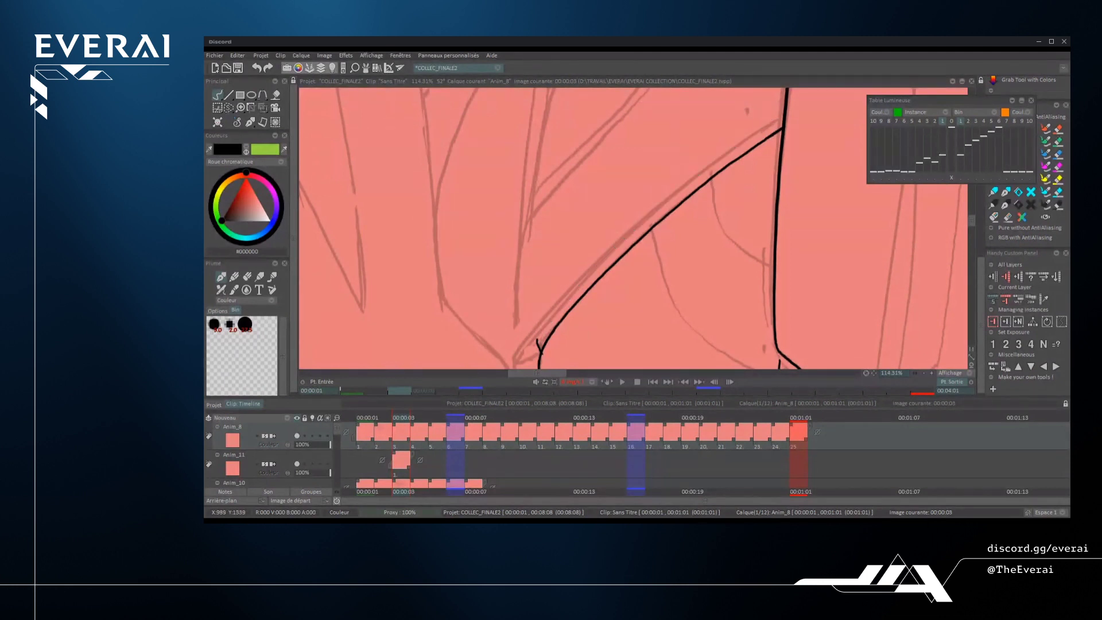
mouse_move(539, 341)
left_mouse_down()
mouse_move(706, 164)
mouse_move(782, 121)
mouse_move(542, 327)
mouse_move(780, 115)
left_mouse_up()
key("ctrl+z")
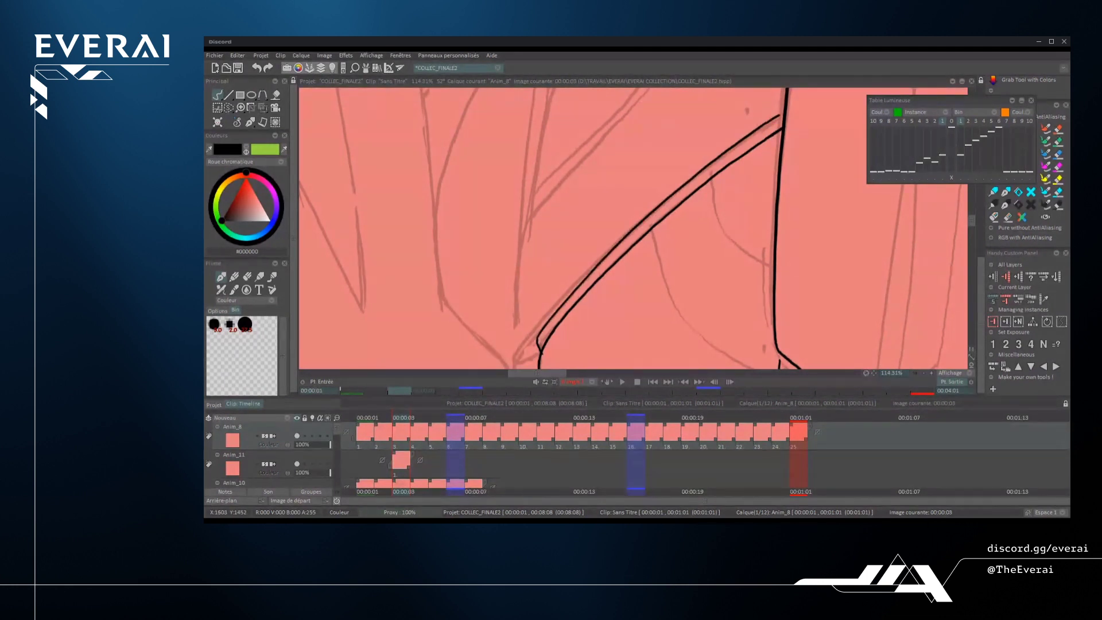
key("ctrl+z")
mouse_move(539, 342)
left_mouse_down()
mouse_move(711, 165)
mouse_move(782, 119)
left_mouse_up()
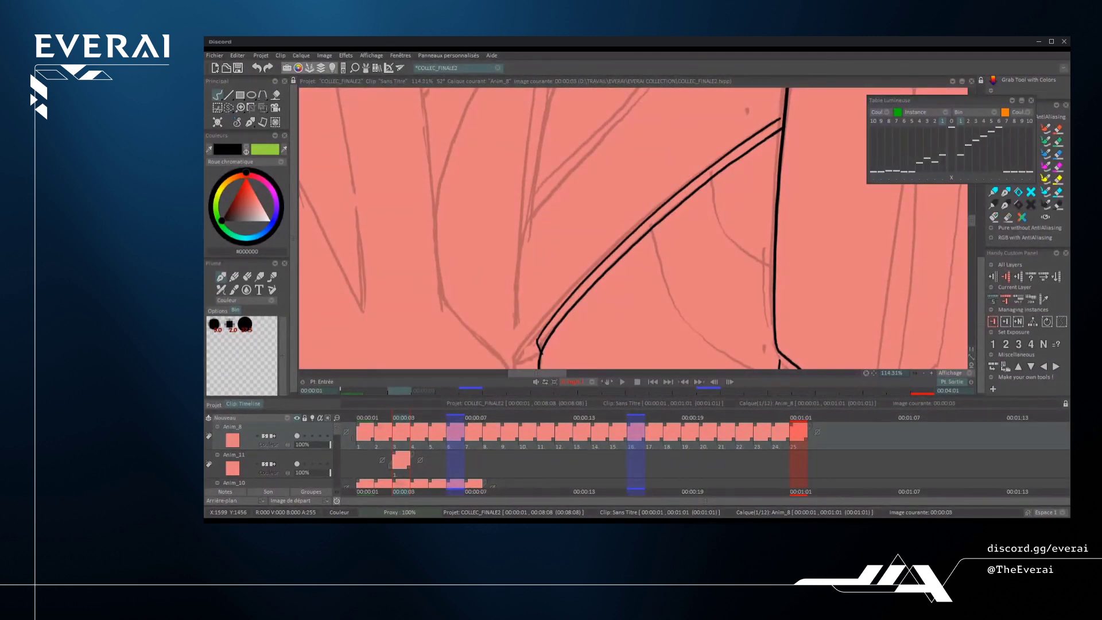
scroll(631, 230, "down", 3)
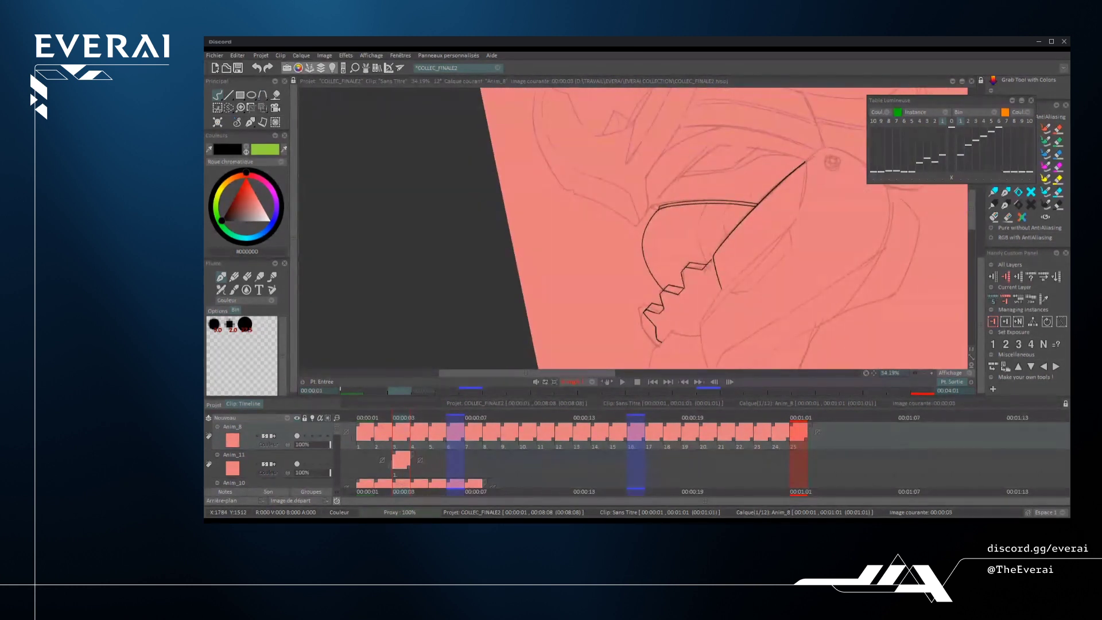
key("ctrl+s")
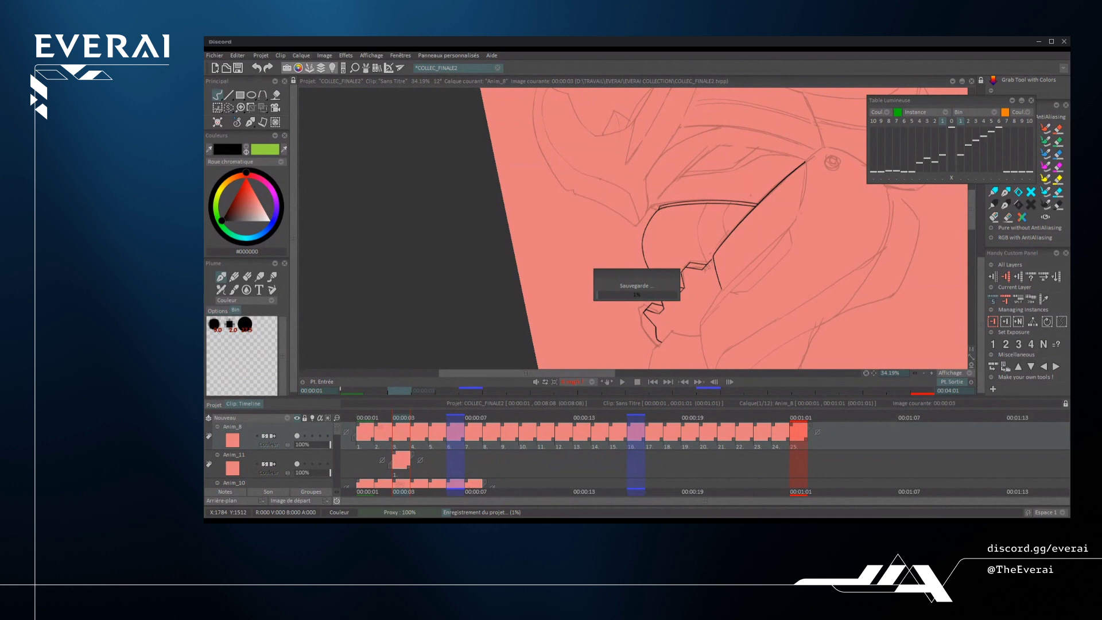
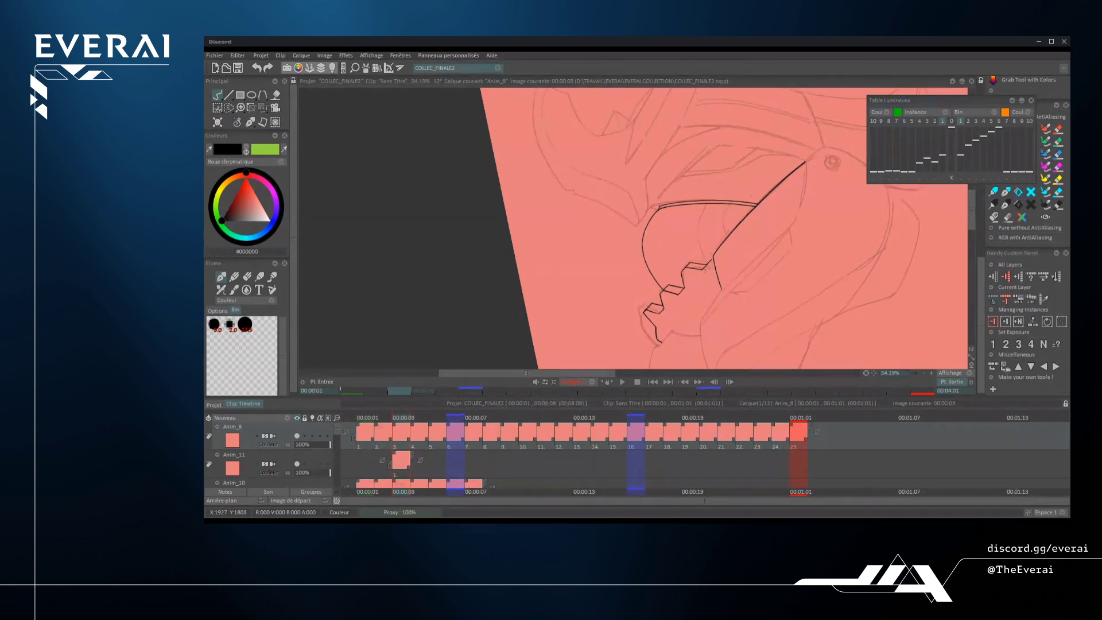
- Redraw the lower part of the mouth's front edge, from its bend down to the tip where it meets the sketched lower jaw
left_click_drag(745, 274, 720, 266)
scroll(609, 299, "up", 3)
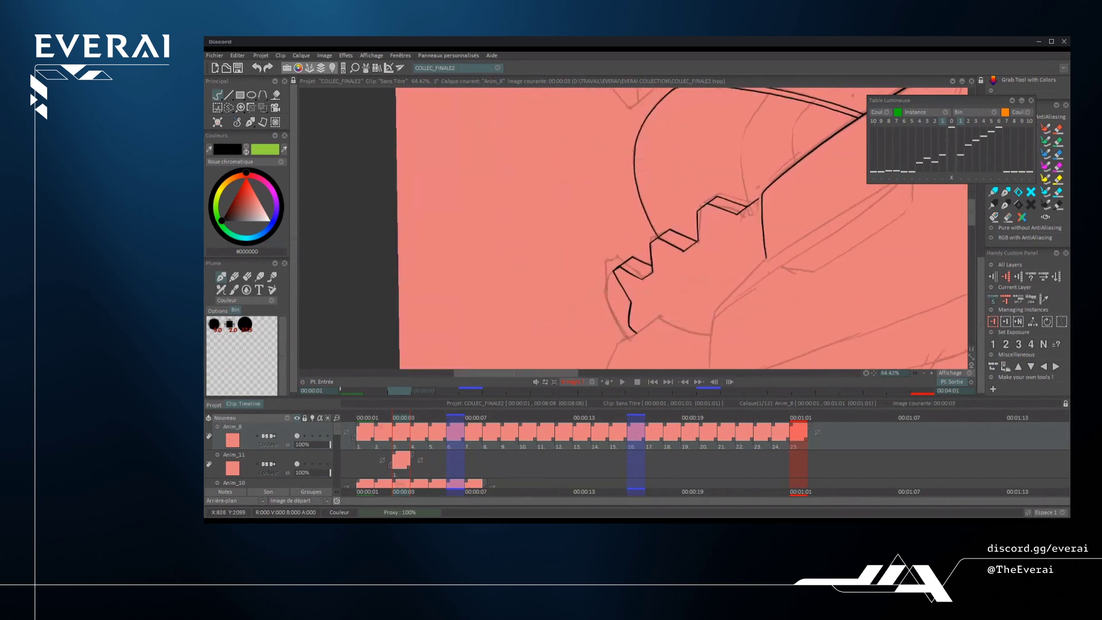
scroll(628, 334, "up", 4)
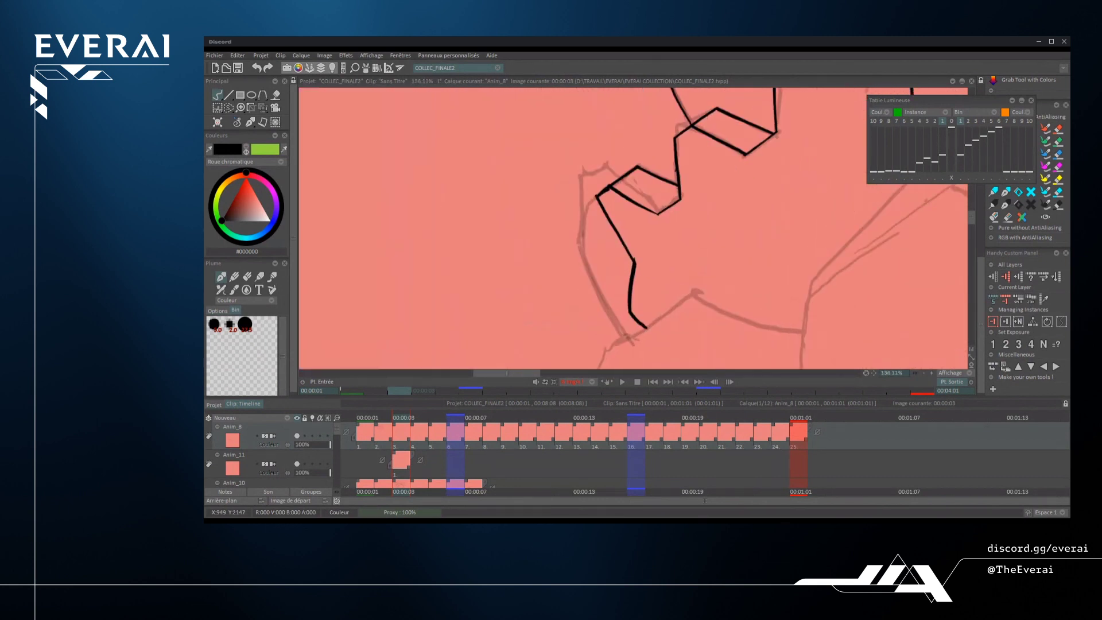
mouse_move(633, 270)
left_mouse_down()
mouse_move(630, 313)
mouse_move(646, 327)
mouse_move(621, 294)
mouse_move(634, 253)
left_mouse_up()
scroll(629, 321, "up", 1)
key("ctrl+z")
mouse_move(635, 343)
left_mouse_down()
mouse_move(620, 314)
mouse_move(635, 248)
left_mouse_up()
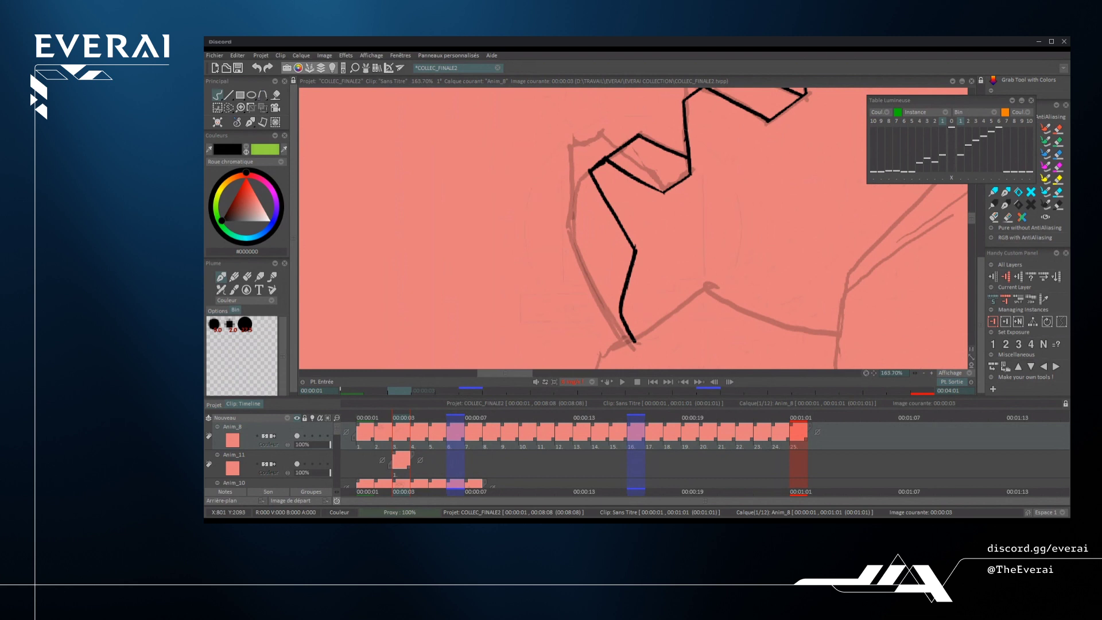
scroll(635, 253, "up", 1)
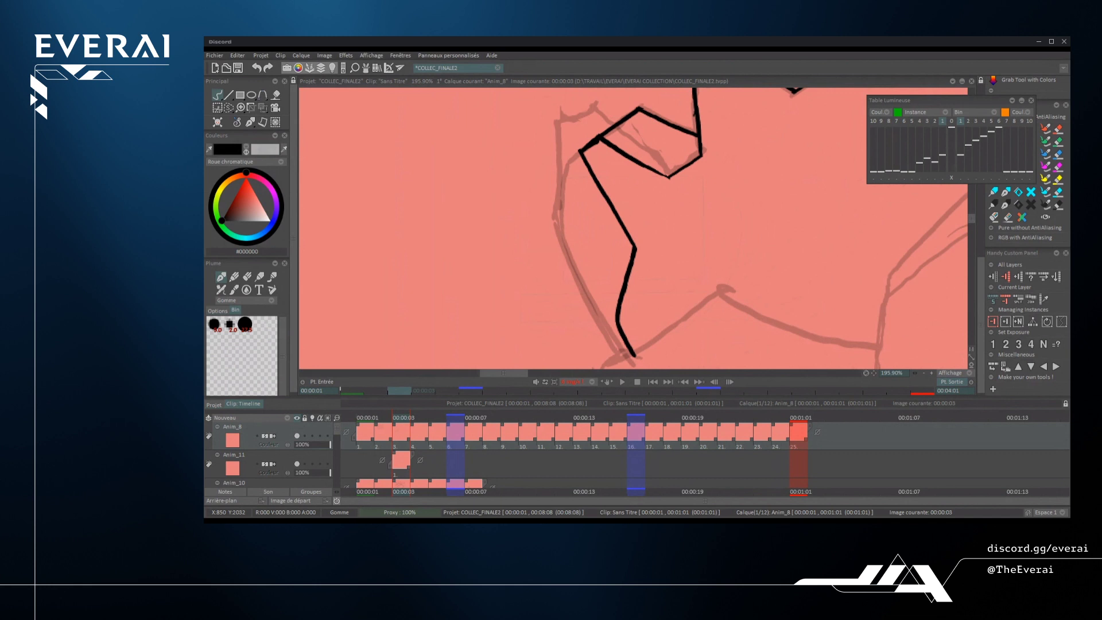
scroll(499, 322, "down", 3)
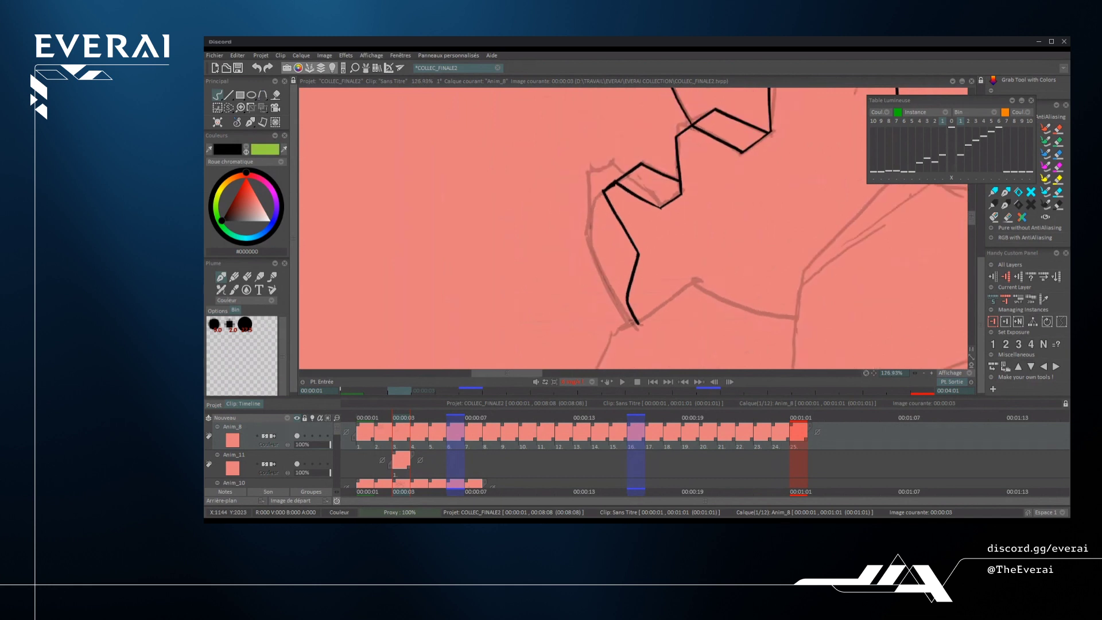
- Draw a short kinked gum line from the front edge's bend inwards below the teeth
left_click_drag(587, 277, 599, 268)
key("ctrl+z")
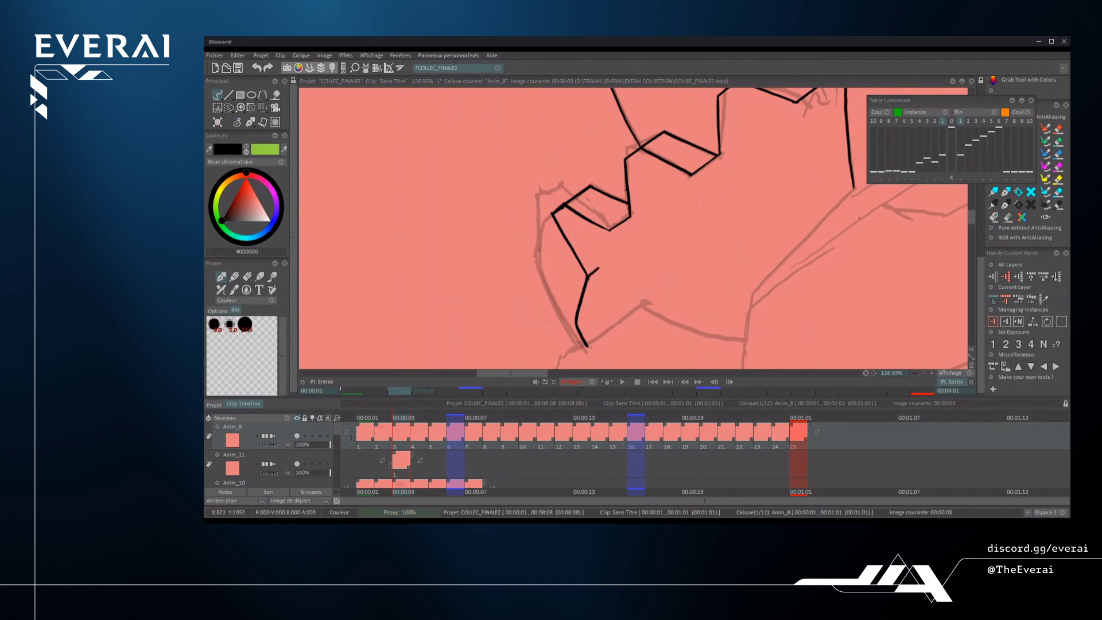
scroll(653, 253, "down", 5)
mouse_move(697, 236)
left_mouse_down()
mouse_move(700, 256)
mouse_move(704, 212)
left_mouse_up()
scroll(703, 230, "up", 4)
left_click_drag(760, 188, 740, 247)
scroll(741, 247, "down", 5)
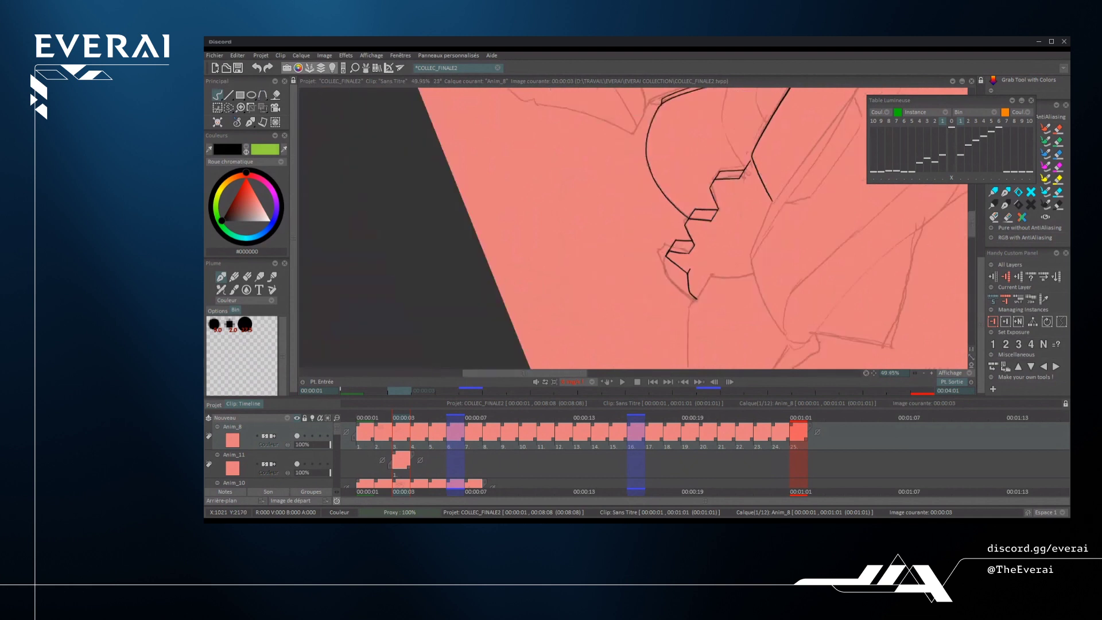
scroll(712, 258, "up", 4)
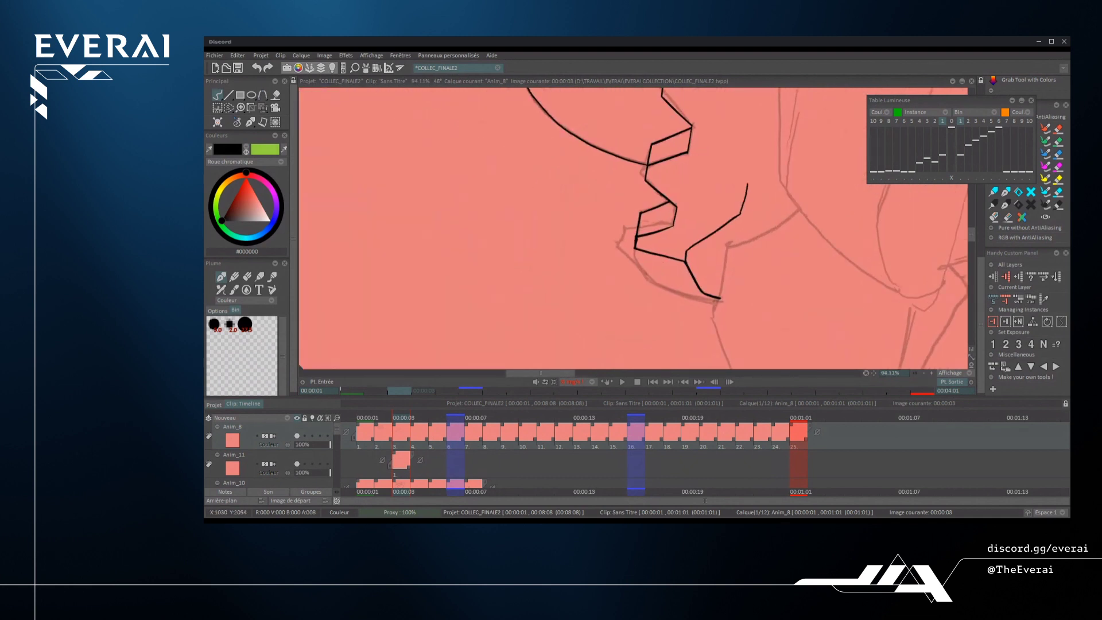
left_click_drag(712, 258, 703, 230)
scroll(712, 241, "down", 6)
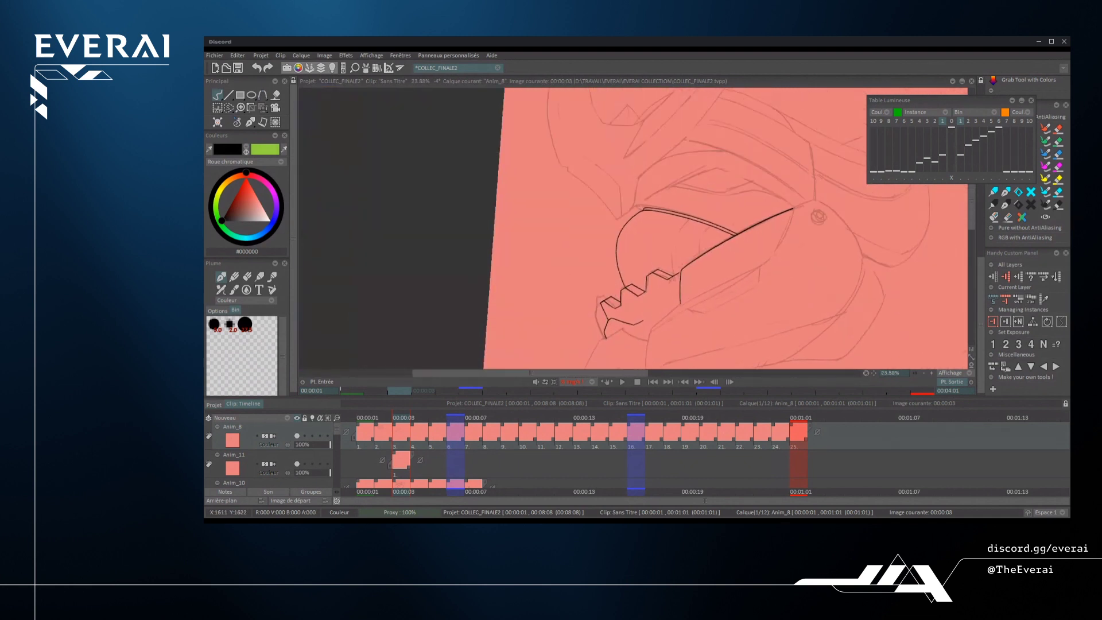
- Trace the curved inner line of the snout from behind the last tooth up to the lower brow line
scroll(717, 241, "up", 8)
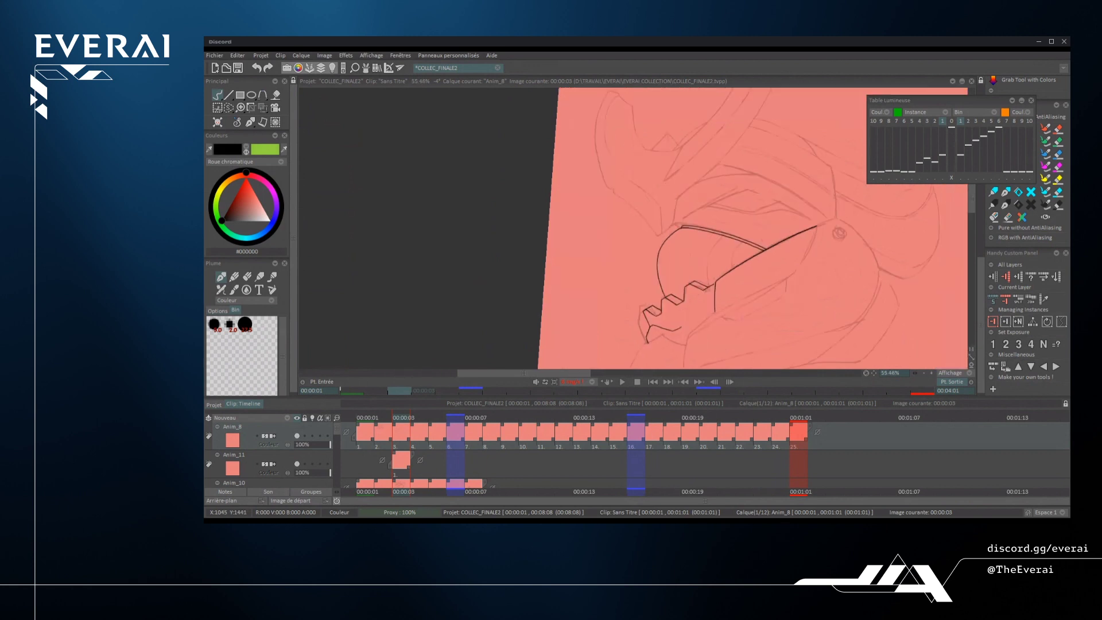
mouse_move(704, 368)
left_mouse_down()
mouse_move(711, 288)
mouse_move(783, 218)
left_mouse_up()
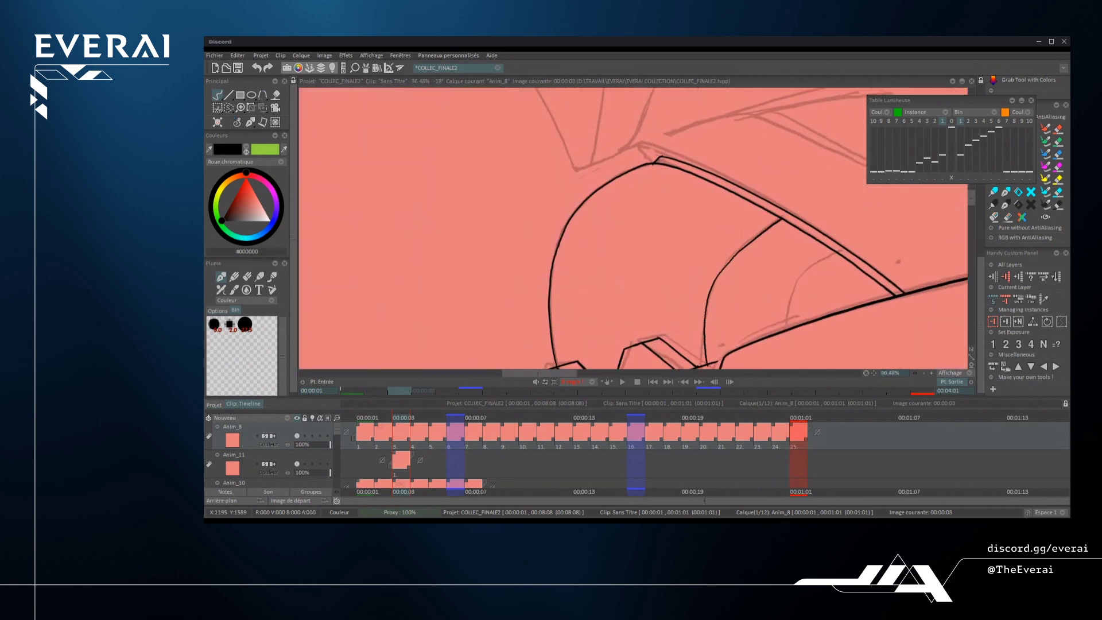
scroll(631, 229, "up", 1)
key("ctrl+z")
mouse_move(707, 367)
left_mouse_down()
mouse_move(724, 270)
mouse_move(778, 217)
left_mouse_up()
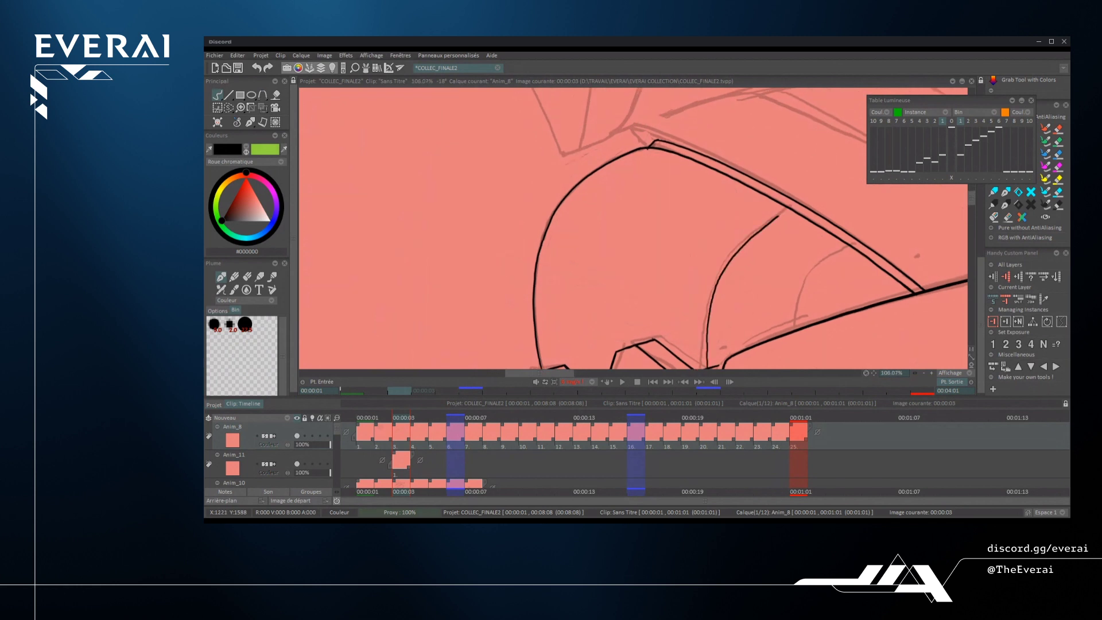
key("ctrl+z")
mouse_move(712, 353)
left_mouse_down()
mouse_move(714, 280)
mouse_move(730, 246)
mouse_move(794, 190)
left_mouse_up()
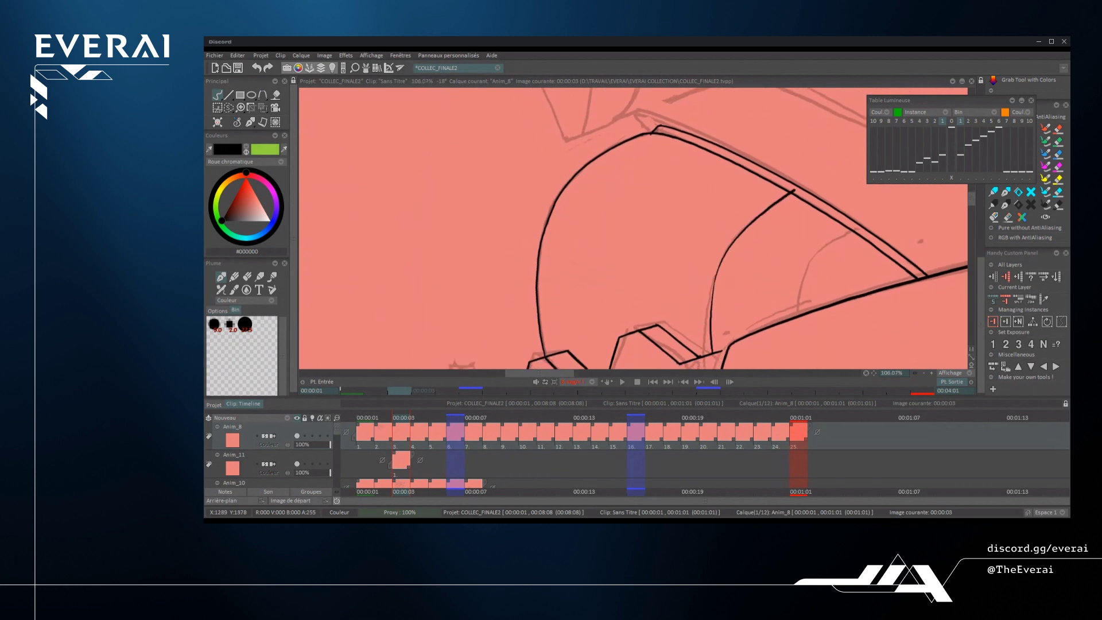
- Redraw the curved inner line of the snout from behind the last tooth so it meets the lower brow line cleanly
scroll(632, 230, "down", 2)
key("ctrl+z")
mouse_move(731, 326)
left_mouse_down()
mouse_move(735, 255)
mouse_move(798, 192)
left_mouse_up()
scroll(755, 259, "up", 2)
key("ctrl+z")
mouse_move(729, 338)
left_mouse_down()
mouse_move(741, 235)
mouse_move(810, 178)
left_mouse_up()
key("ctrl+z")
mouse_move(729, 339)
left_mouse_down()
mouse_move(729, 271)
mouse_move(756, 221)
mouse_move(806, 179)
left_mouse_up()
key("ctrl+z")
mouse_move(731, 339)
left_mouse_down()
mouse_move(731, 281)
mouse_move(771, 209)
mouse_move(807, 181)
left_mouse_up()
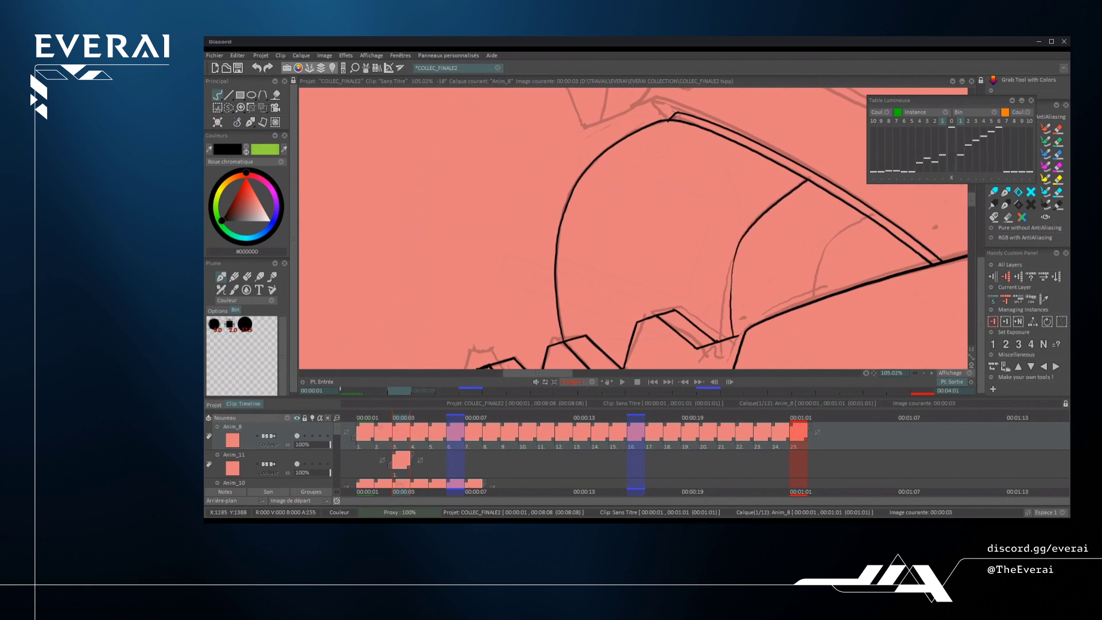
- Try to trace a second, shorter inner snout curve from the long diagonal up to the lower brow line
scroll(826, 259, "up", 1)
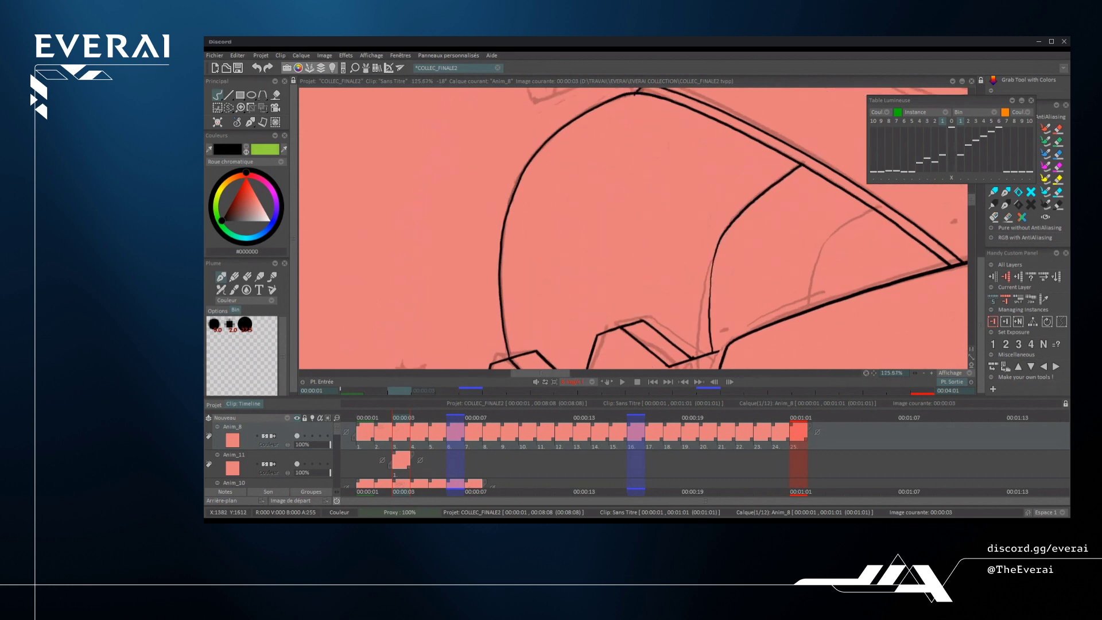
mouse_move(813, 309)
left_mouse_down()
mouse_move(827, 245)
mouse_move(872, 205)
left_mouse_up()
scroll(634, 229, "up", 2)
key("ctrl+z")
mouse_move(788, 301)
left_mouse_down()
mouse_move(790, 229)
mouse_move(860, 173)
left_mouse_up()
key("ctrl+z")
mouse_move(793, 299)
left_mouse_down()
mouse_move(803, 217)
mouse_move(861, 171)
left_mouse_up()
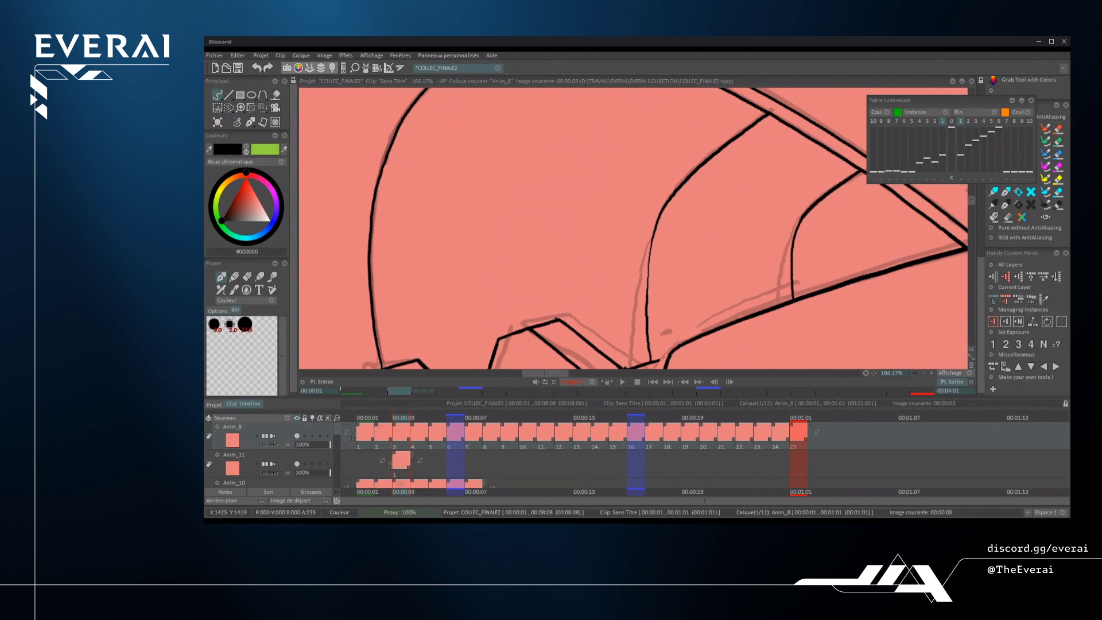
scroll(633, 230, "down", 5)
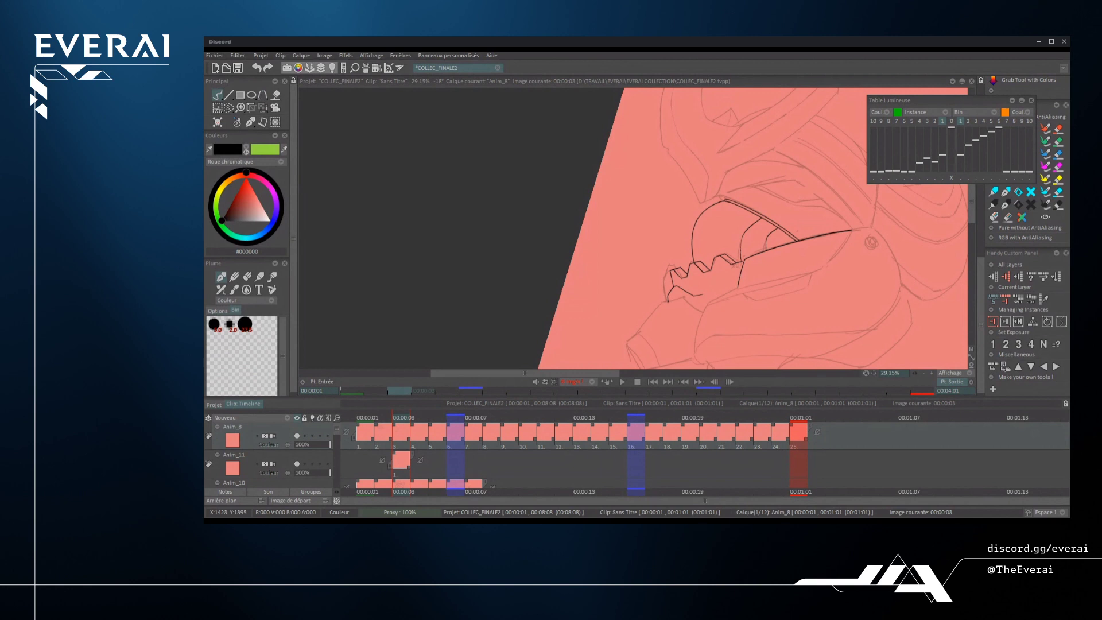
scroll(743, 250, "up", 5)
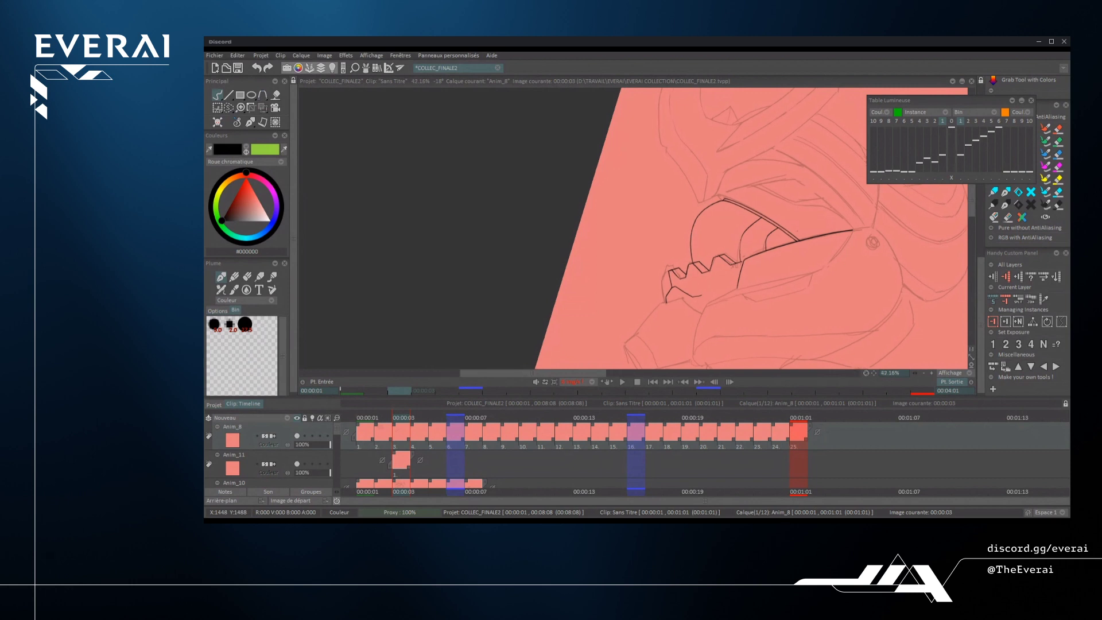
mouse_move(743, 294)
left_mouse_down()
mouse_move(778, 231)
mouse_move(803, 219)
left_mouse_up()
key("ctrl+z")
mouse_move(744, 293)
left_mouse_down()
mouse_move(752, 264)
mouse_move(802, 220)
left_mouse_up()
scroll(801, 220, "down", 6)
scroll(803, 221, "up", 4)
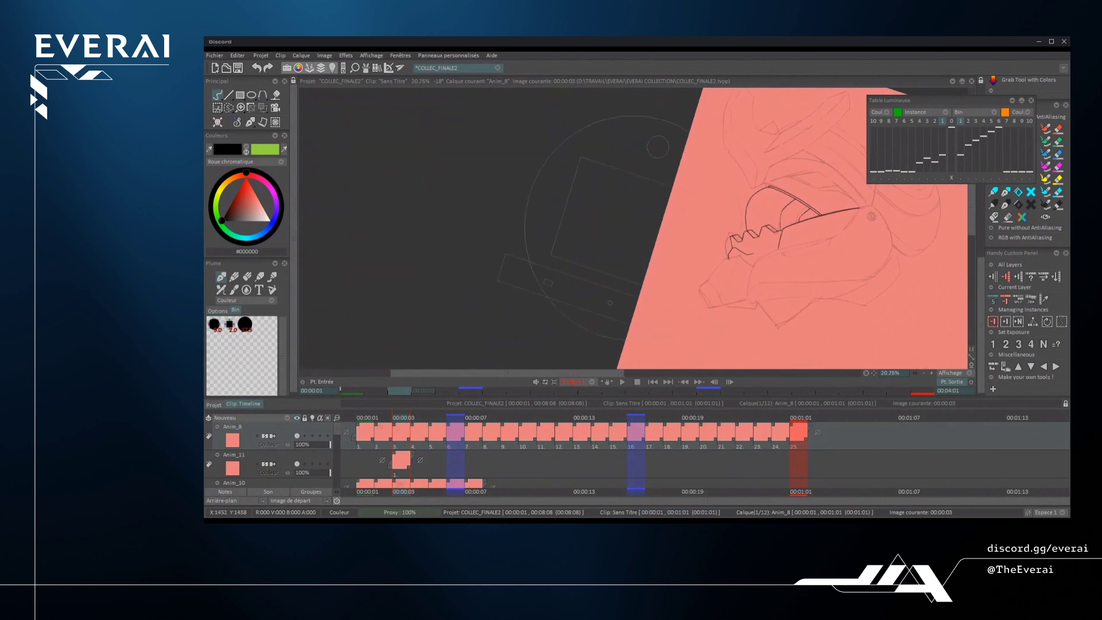
scroll(826, 195, "down", 4)
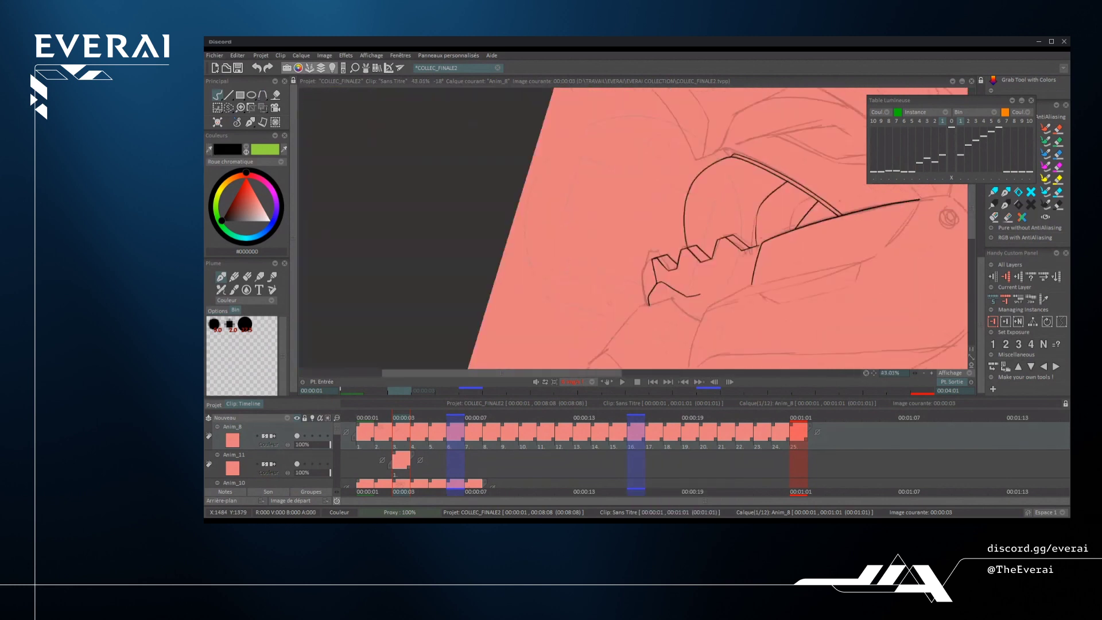
scroll(879, 203, "up", 6)
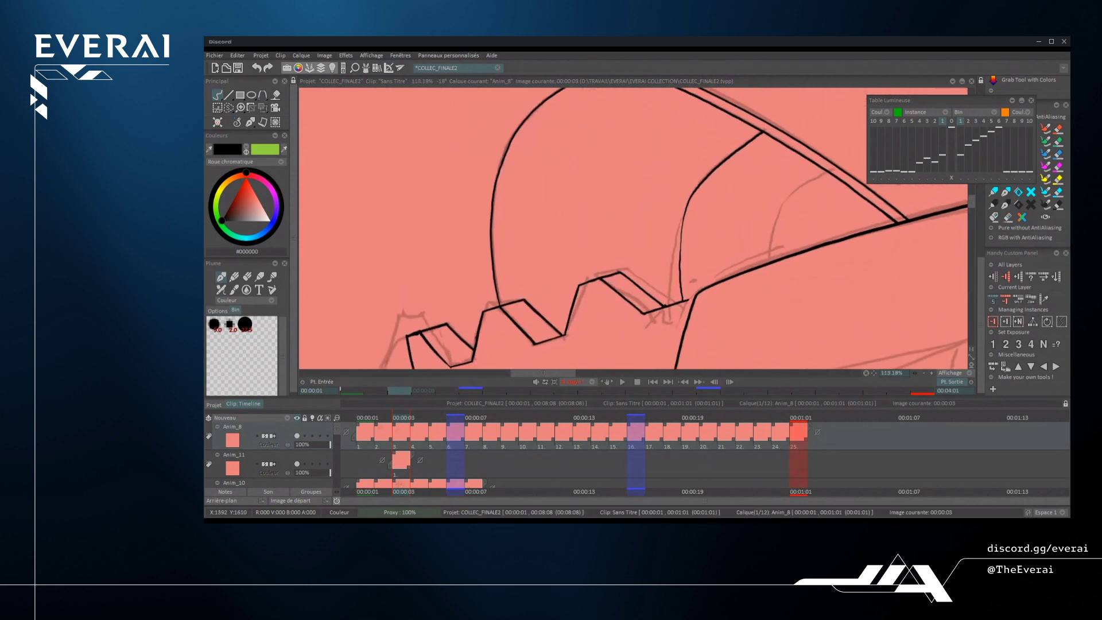
- Trace the shorter inner snout curve nearer to the brow corner, from the long diagonal up to the lower brow line
key("ctrl+z")
left_click_drag(782, 257, 848, 187)
scroll(875, 186, "up", 3)
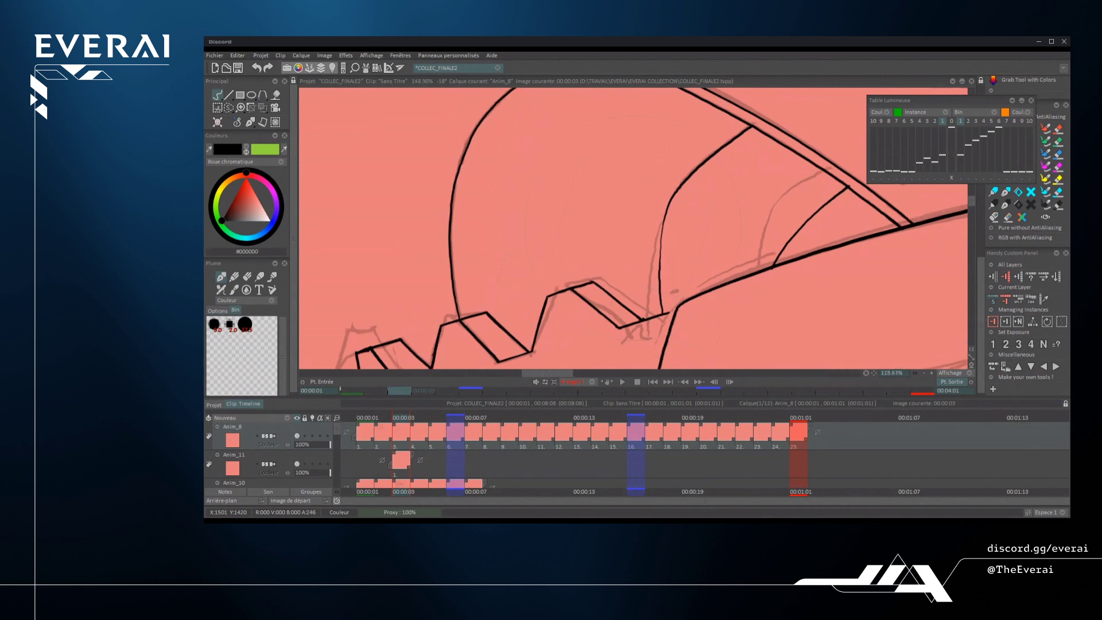
key("ctrl+z")
left_click_drag(742, 295, 835, 190)
key("ctrl+z")
left_click_drag(742, 295, 838, 187)
scroll(740, 247, "down", 5)
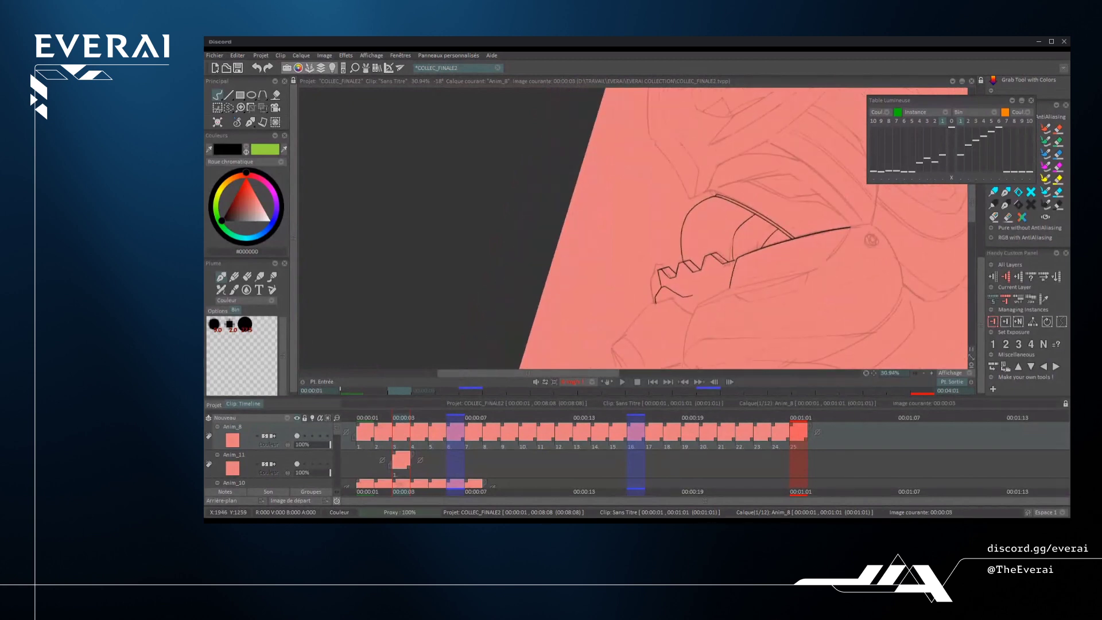
- Rework the inner part of the gum line and extend it up to the lower end of the mouth's back edge
left_click_drag(851, 228, 834, 155)
scroll(704, 277, "up", 5)
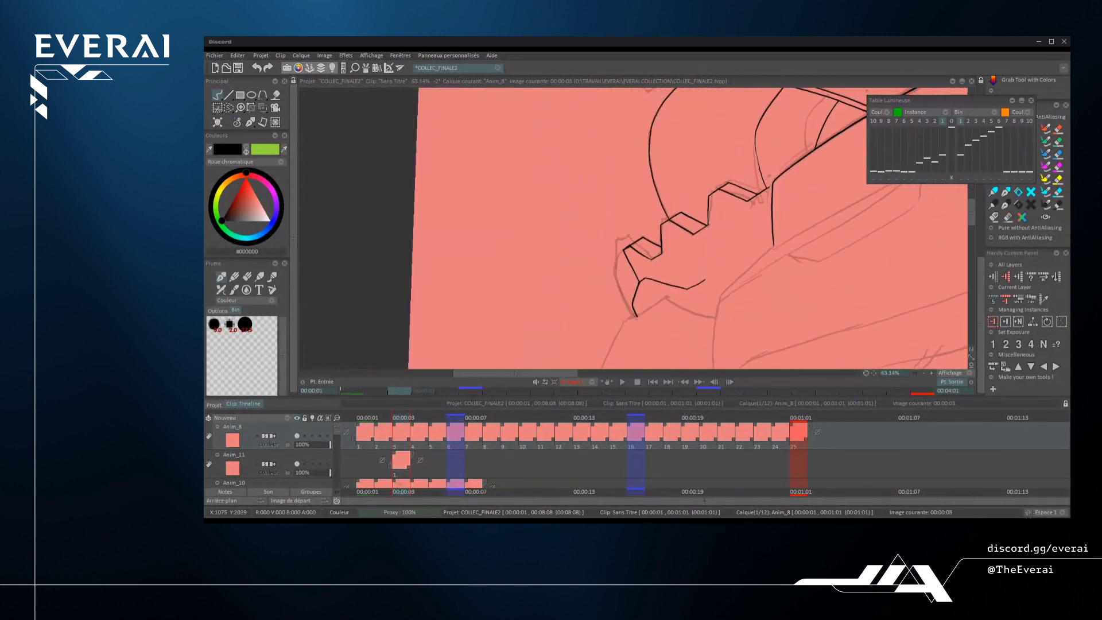
key("e")
mouse_move(680, 290)
left_mouse_down()
mouse_move(847, 168)
mouse_move(698, 280)
mouse_move(828, 184)
mouse_move(689, 258)
left_mouse_up()
key("e")
key("ctrl+z")
scroll(828, 184, "down", 6)
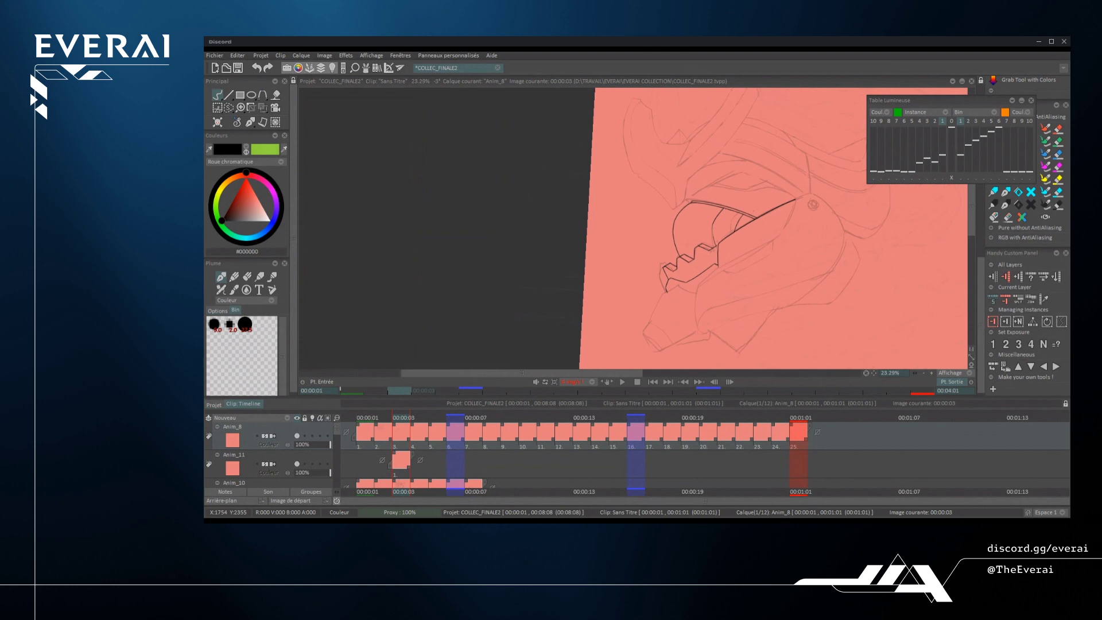
- Redraw the lower part of the mouth's front edge from the start of the gum line down to its tip
scroll(813, 204, "up", 6)
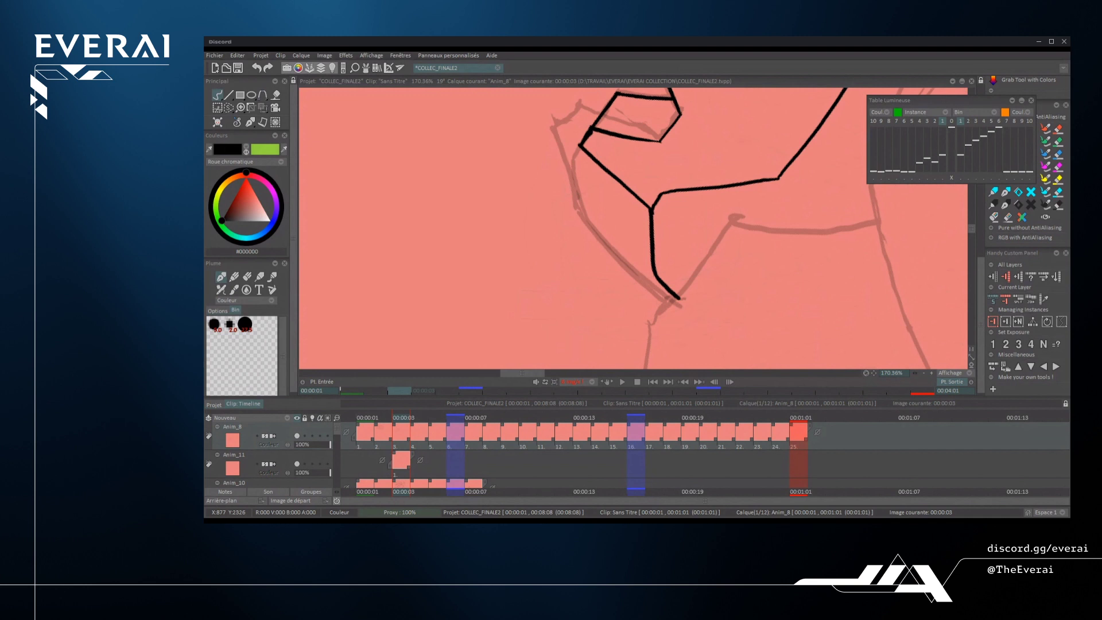
left_click_drag(651, 214, 654, 267)
scroll(659, 210, "up", 4)
left_click_drag(643, 233, 663, 183)
left_click_drag(639, 241, 644, 325)
mouse_move(638, 249)
left_mouse_down()
mouse_move(637, 220)
mouse_move(649, 351)
left_mouse_up()
key("ctrl+z")
left_click_drag(627, 242, 647, 350)
key("ctrl+z")
key("ctrl+z")
left_click_drag(626, 236, 735, 149)
left_click_drag(639, 229, 743, 135)
left_click_drag(639, 232, 746, 135)
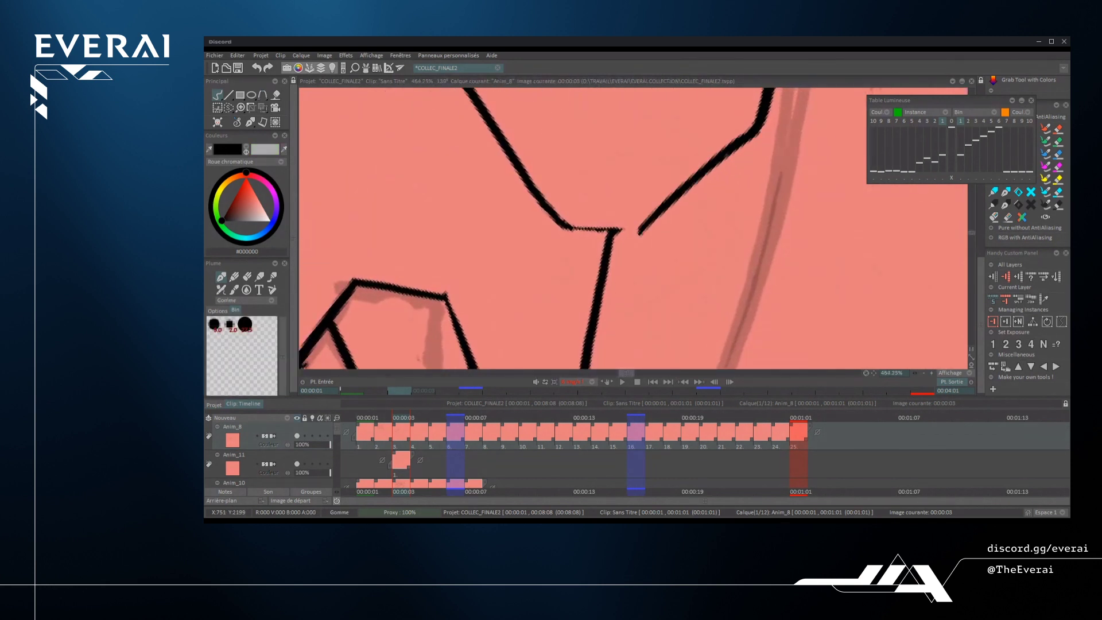
- Close the small gap between the lower front edge and the junction of the upper front edge and gum line
key("e")
scroll(624, 229, "up", 1)
left_click_drag(612, 234, 662, 226)
key("ctrl+z")
scroll(631, 230, "up", 1)
key("ctrl+z")
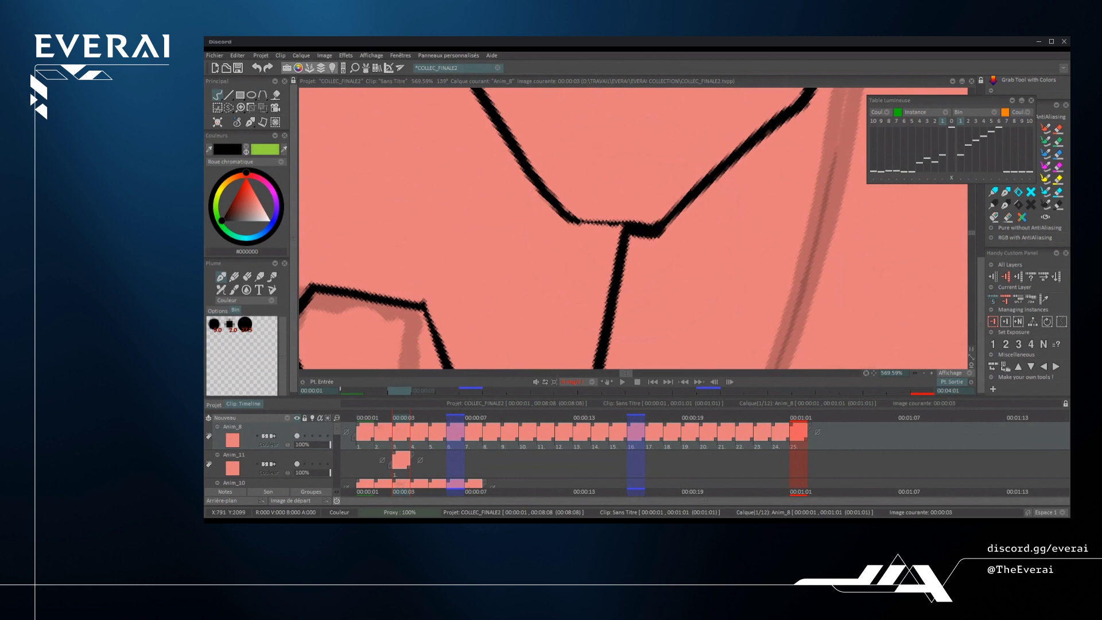
scroll(692, 177, "down", 2)
scroll(693, 174, "down", 1)
mouse_move(692, 174)
left_mouse_down()
mouse_move(681, 293)
mouse_move(647, 307)
mouse_move(676, 243)
mouse_move(699, 283)
left_mouse_up()
scroll(646, 241, "up", 3)
scroll(673, 240, "down", 4)
scroll(692, 241, "down", 4)
- Try to trace the diagonal line below the gum line, from the mouth's back edge down to the sketched lower jaw
left_click_drag(850, 224, 697, 251)
scroll(747, 224, "down", 5)
left_click_drag(817, 251, 805, 278)
left_click_drag(825, 231, 827, 208)
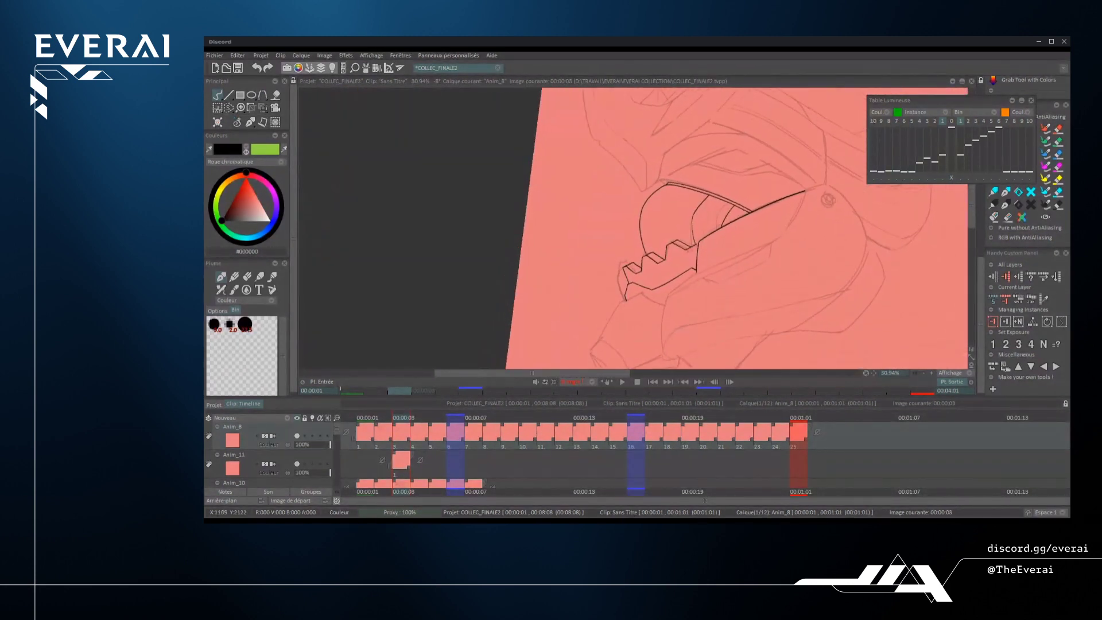
scroll(669, 293, "up", 5)
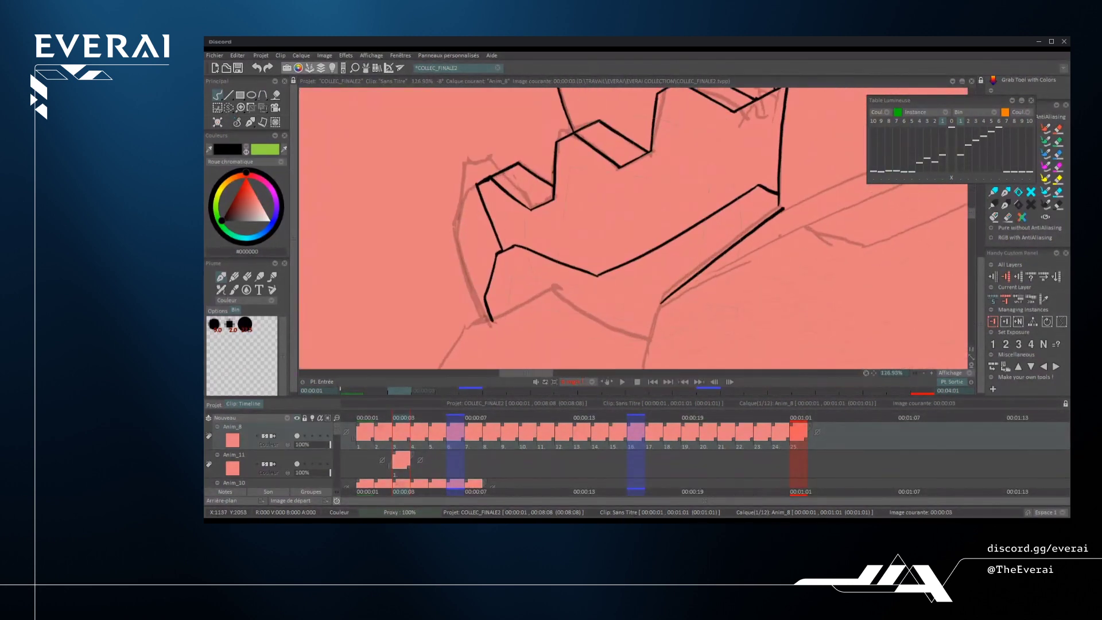
scroll(695, 268, "up", 1)
key("ctrl+z")
left_click_drag(653, 308, 806, 187)
key("ctrl+z")
scroll(805, 187, "down", 6)
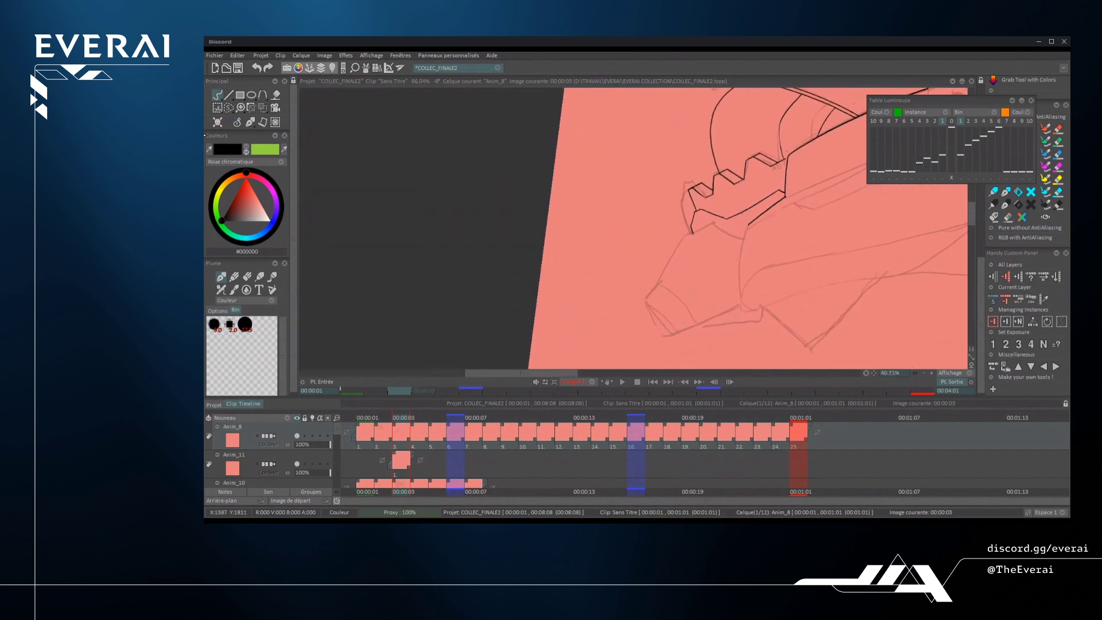
- Trace the diagonal below the gum line from the back edge's lower corner, ending in a short hook at the sketched jaw
scroll(736, 222, "up", 6)
left_click_drag(615, 313, 789, 172)
key("ctrl+z")
left_click_drag(612, 325, 816, 158)
scroll(815, 157, "down", 2)
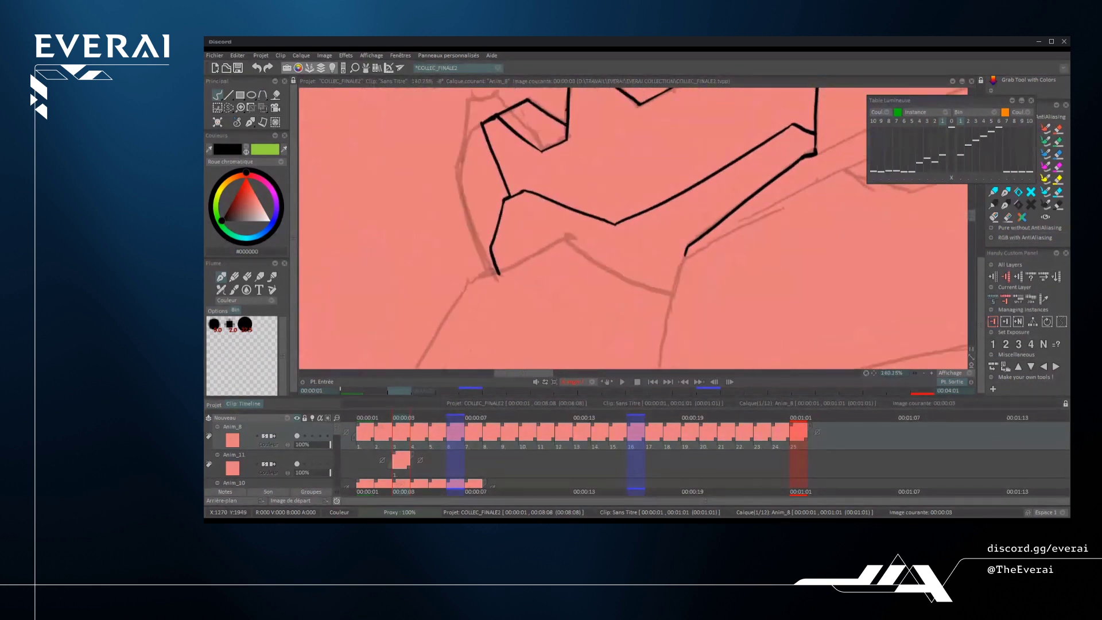
scroll(815, 153, "down", 2)
scroll(785, 268, "up", 2)
mouse_move(752, 321)
left_mouse_down()
mouse_move(793, 235)
mouse_move(826, 230)
left_mouse_up()
key("ctrl+z")
left_click_drag(747, 319, 861, 232)
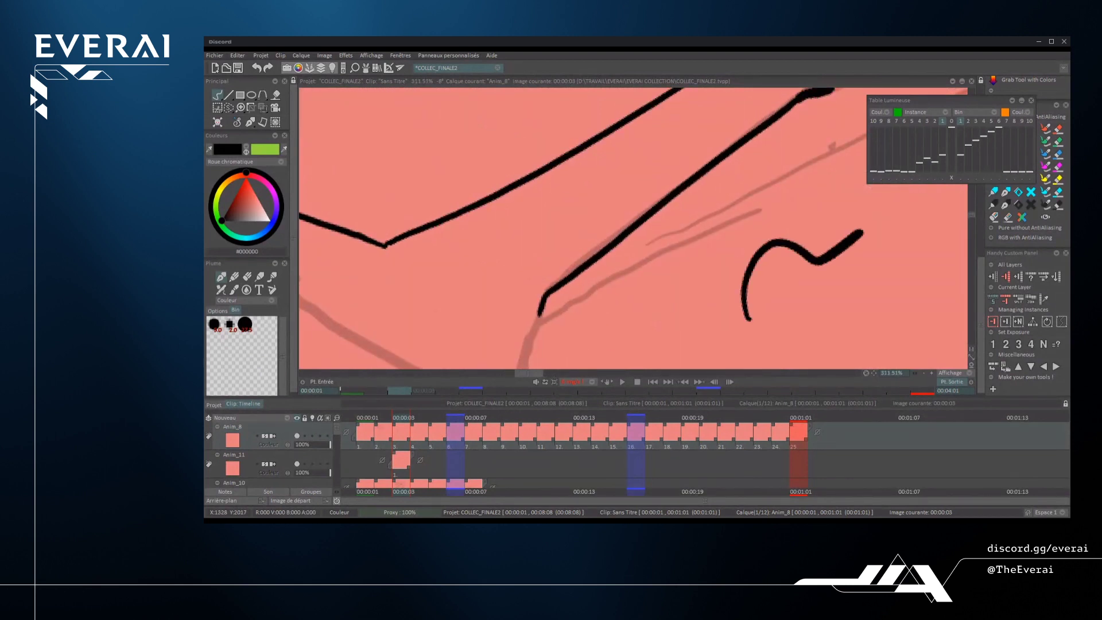
key("ctrl+z")
scroll(718, 367, "down", 2)
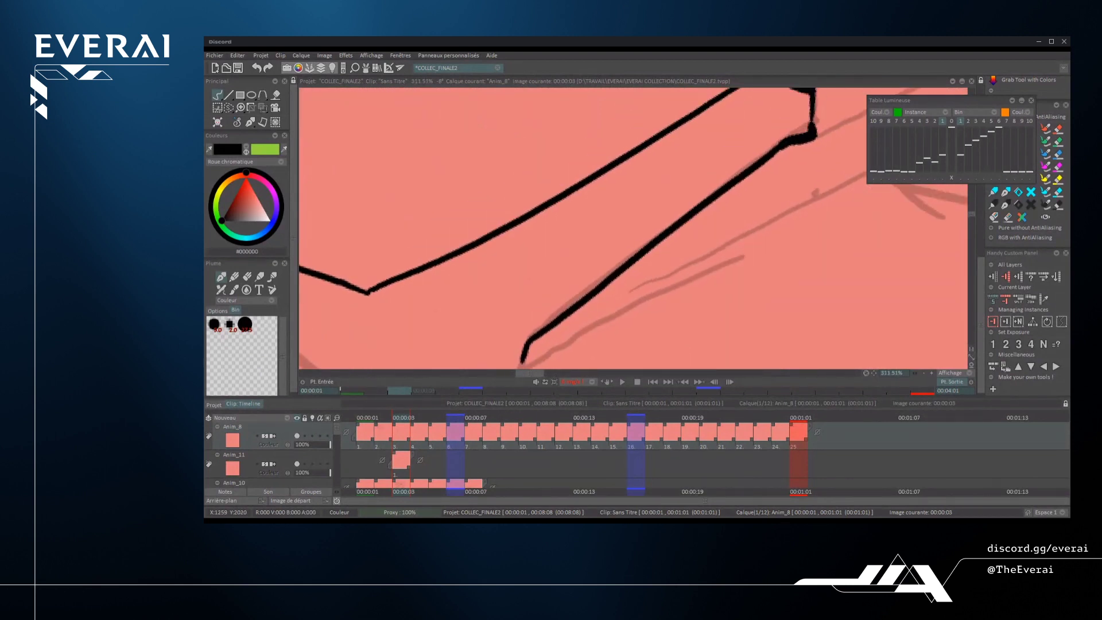
mouse_move(643, 281)
left_mouse_down()
mouse_move(588, 241)
mouse_move(611, 229)
left_mouse_up()
scroll(631, 230, "down", 4)
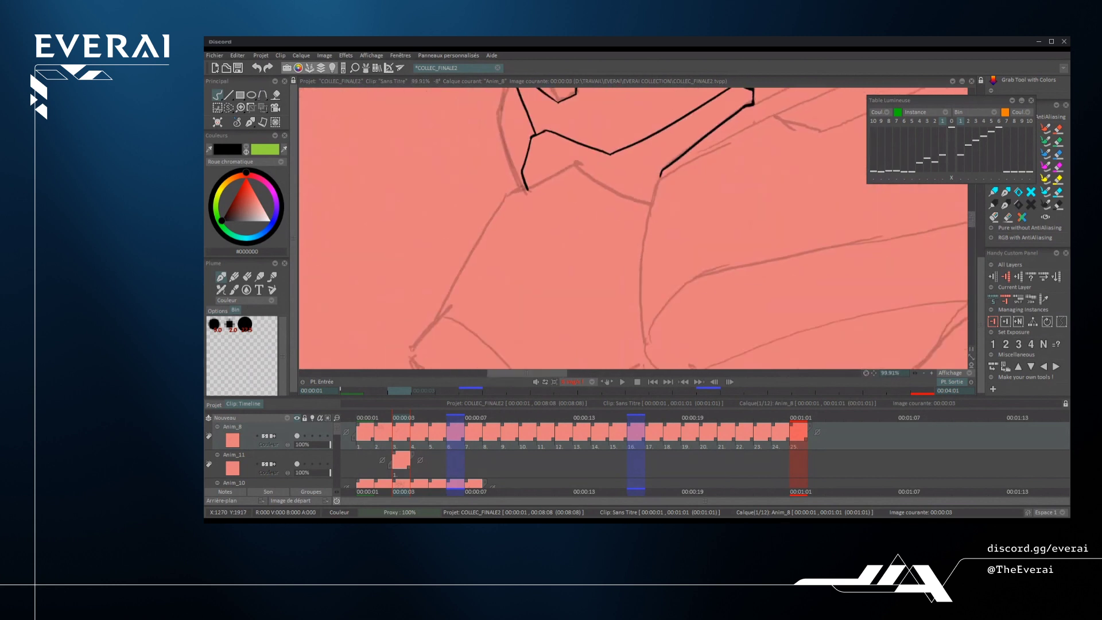
scroll(758, 229, "down", 3)
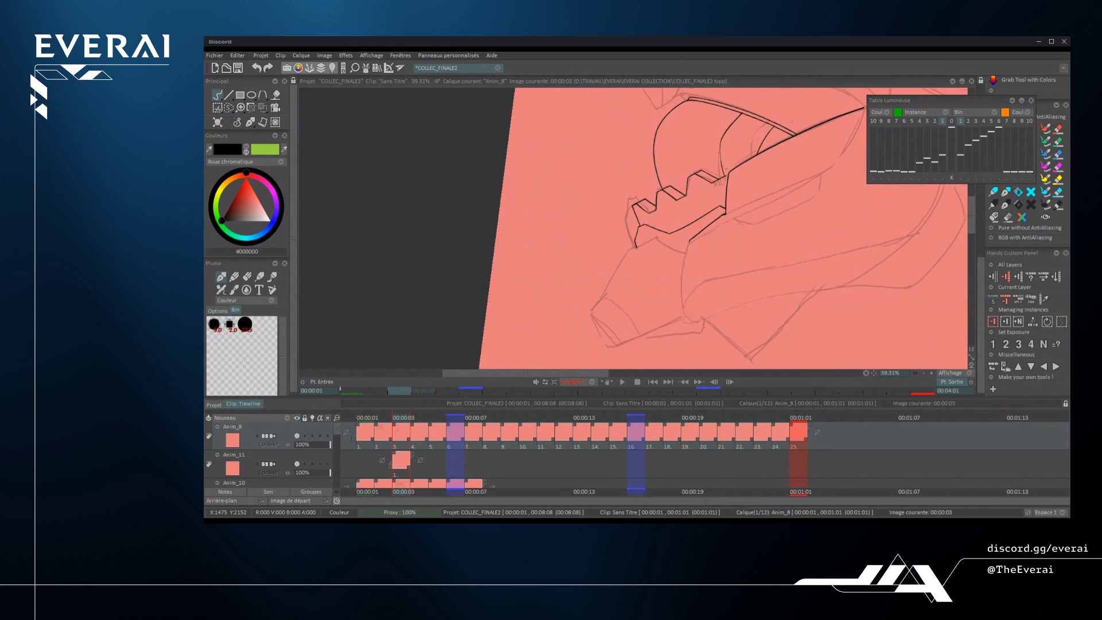
mouse_move(749, 278)
left_mouse_down()
mouse_move(826, 243)
mouse_move(906, 236)
left_mouse_up()
scroll(878, 186, "down", 1)
key("ctrl+z")
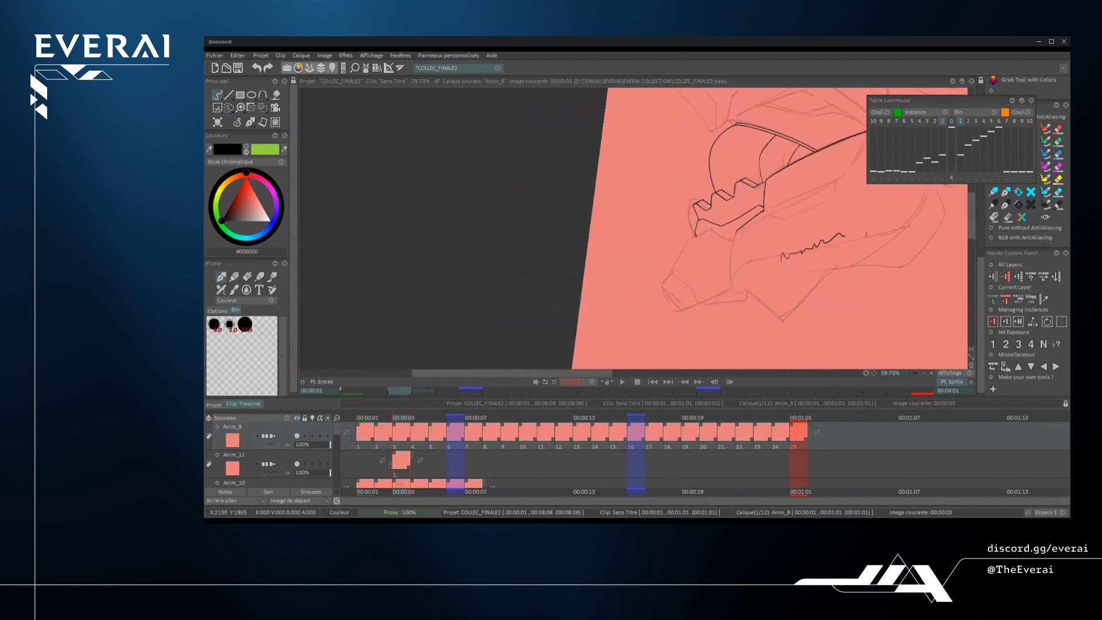
key("ctrl+z")
- Try to trace a long line below the new diagonal, from the sketched jaw back past the mouth's back edge
scroll(729, 206, "up", 4)
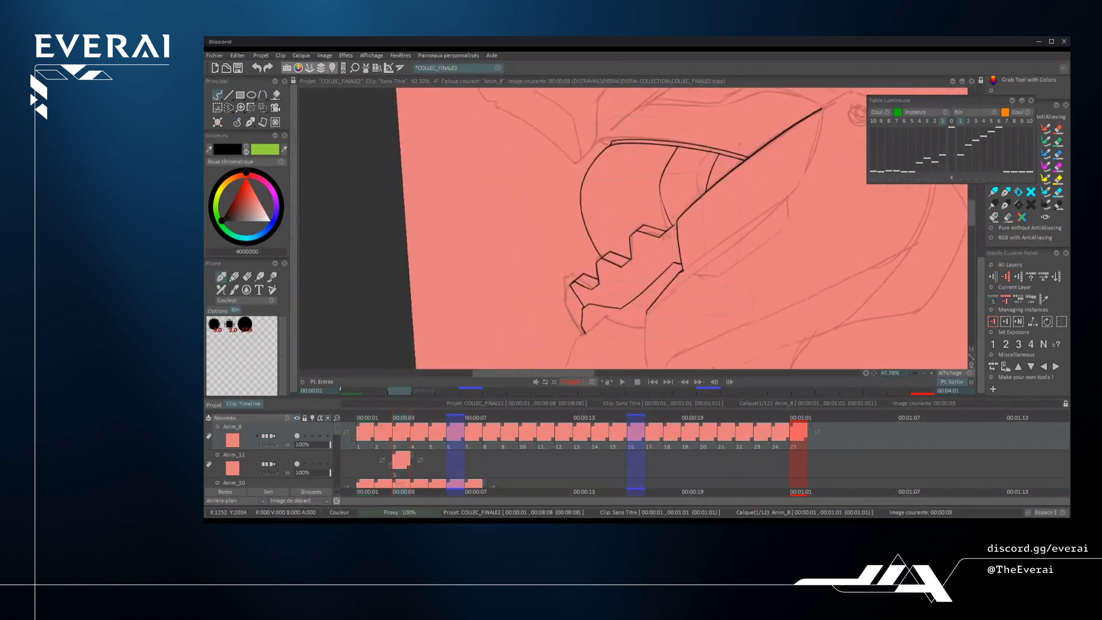
left_click_drag(627, 327, 790, 197)
scroll(729, 221, "down", 2)
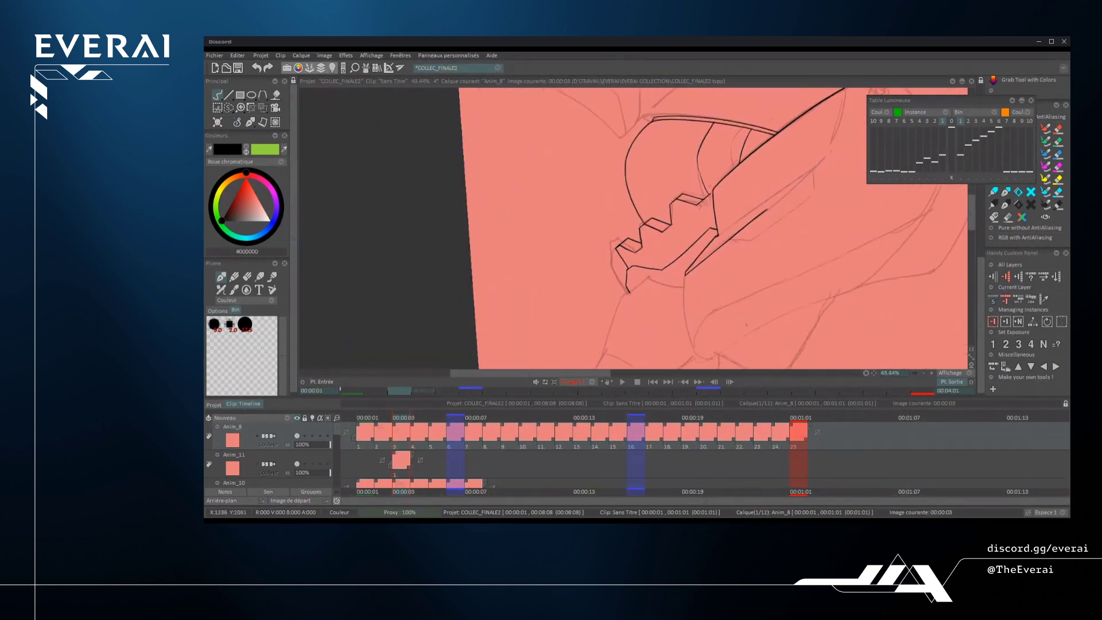
- Trace the curved rear edge of the upper jaw from the back tip of the long diagonal along the sketch
mouse_move(808, 118)
left_mouse_down()
mouse_move(585, 140)
mouse_move(541, 196)
mouse_move(546, 261)
left_mouse_up()
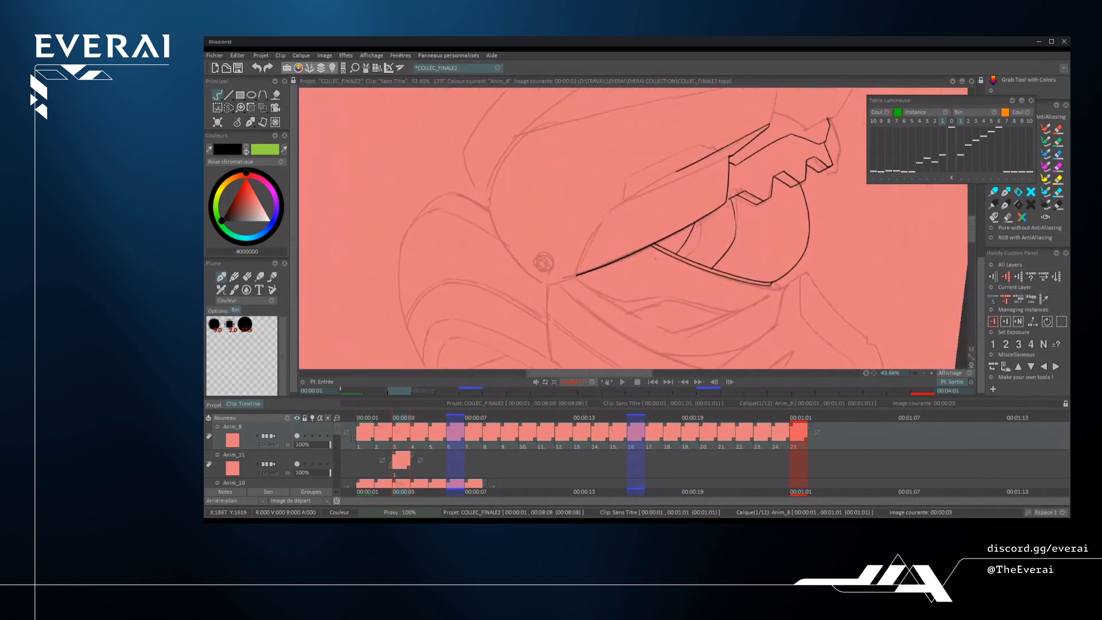
scroll(633, 228, "up", 2)
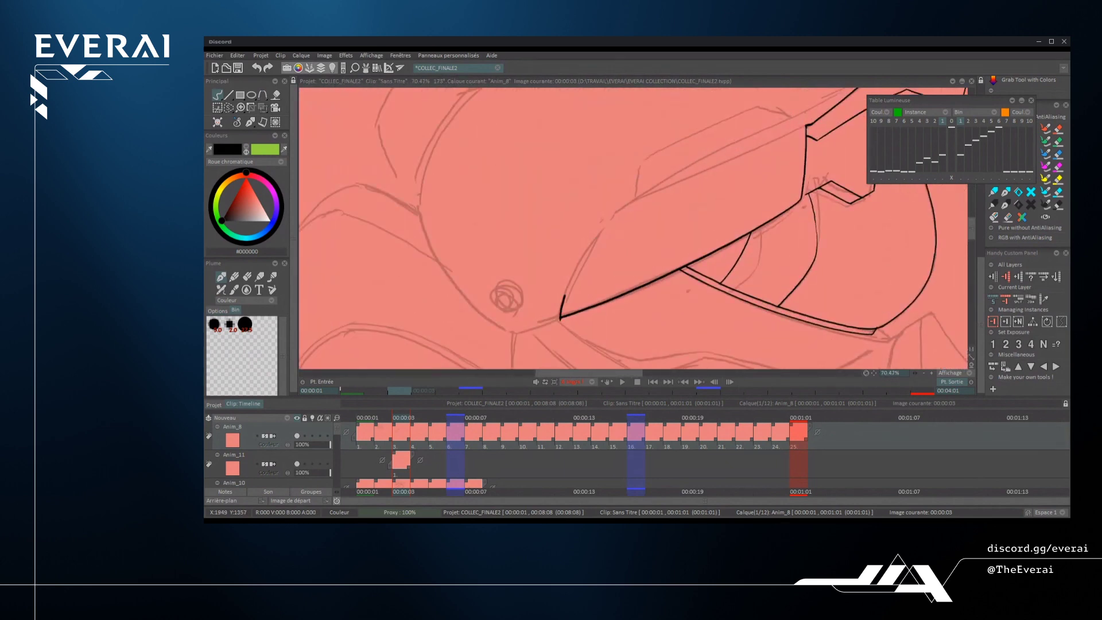
scroll(586, 251, "up", 1)
left_click_drag(551, 337, 623, 202)
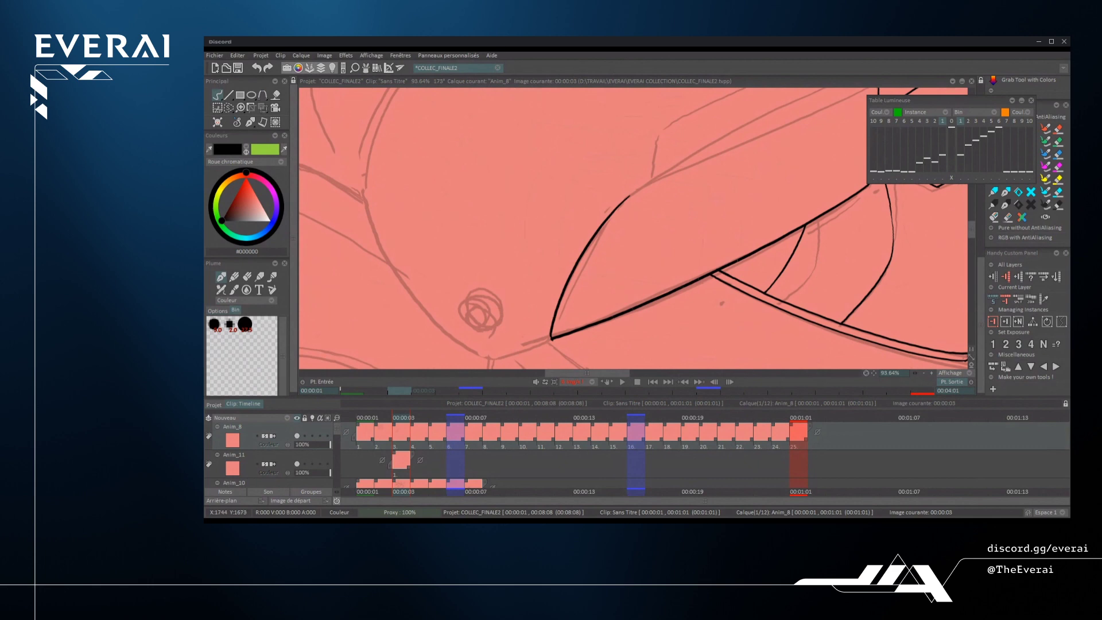
scroll(632, 230, "down", 3)
key("ctrl+z")
- Trace the long upper jaw edge from the back edge's lower corner to the curved rear edge
left_click_drag(585, 248, 806, 127)
mouse_move(522, 264)
left_mouse_down()
mouse_move(531, 283)
mouse_move(712, 312)
mouse_move(747, 212)
mouse_move(741, 192)
left_mouse_up()
left_click_drag(631, 229, 706, 207)
scroll(631, 229, "up", 4)
key("ctrl+z")
mouse_move(632, 231)
left_mouse_down()
mouse_move(826, 140)
mouse_move(758, 168)
mouse_move(820, 143)
left_mouse_up()
key("ctrl+z")
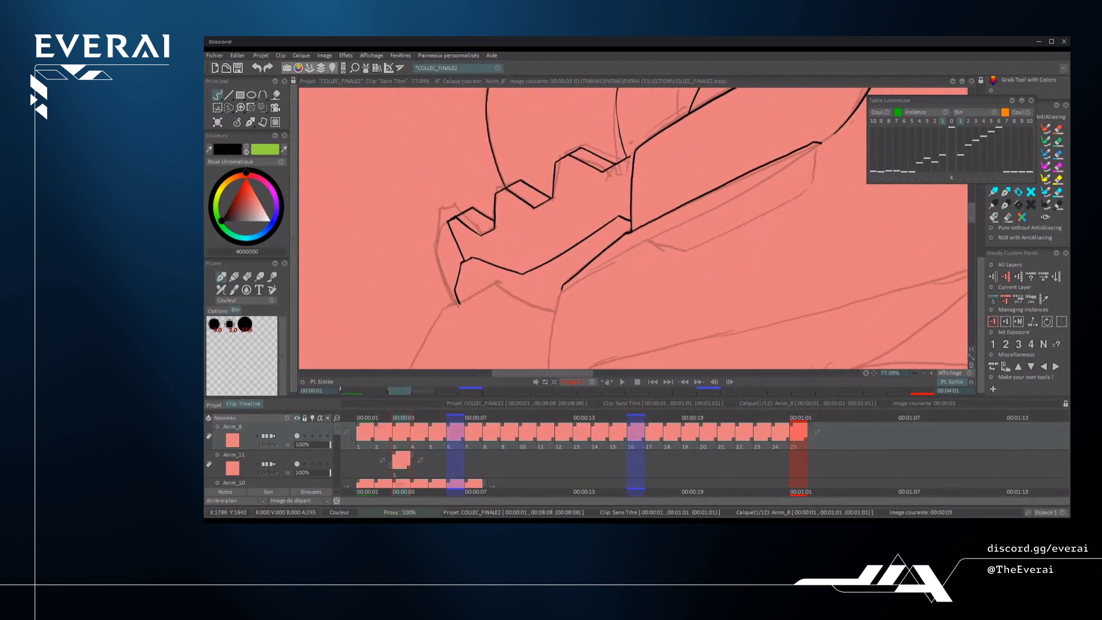
- Try to trace a second long line below the jaw edge, from the hook at the sketched lower jaw to the rear curve
scroll(634, 228, "down", 4)
scroll(633, 228, "up", 3)
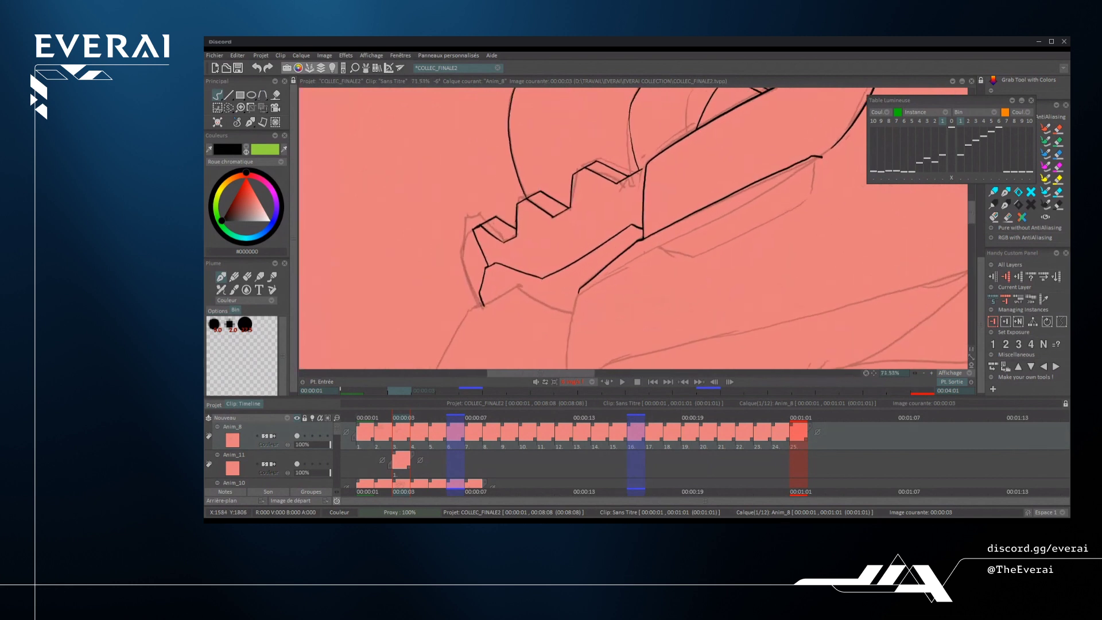
left_click_drag(579, 295, 810, 161)
key("ctrl+z")
left_click_drag(579, 295, 820, 156)
key("ctrl+z")
left_click_drag(578, 295, 797, 169)
key("ctrl+z")
left_click_drag(579, 294, 841, 143)
key("ctrl+z")
mouse_move(792, 178)
left_mouse_down()
mouse_move(838, 143)
mouse_move(710, 208)
left_mouse_up()
scroll(748, 238, "down", 5)
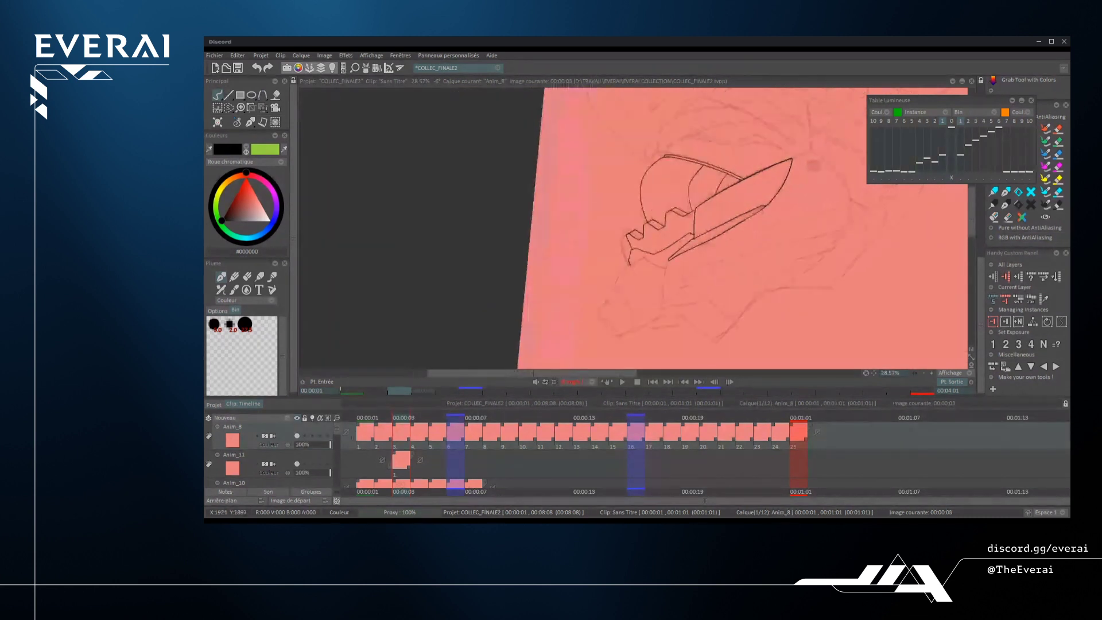
scroll(783, 181, "down", 2)
scroll(806, 182, "up", 6)
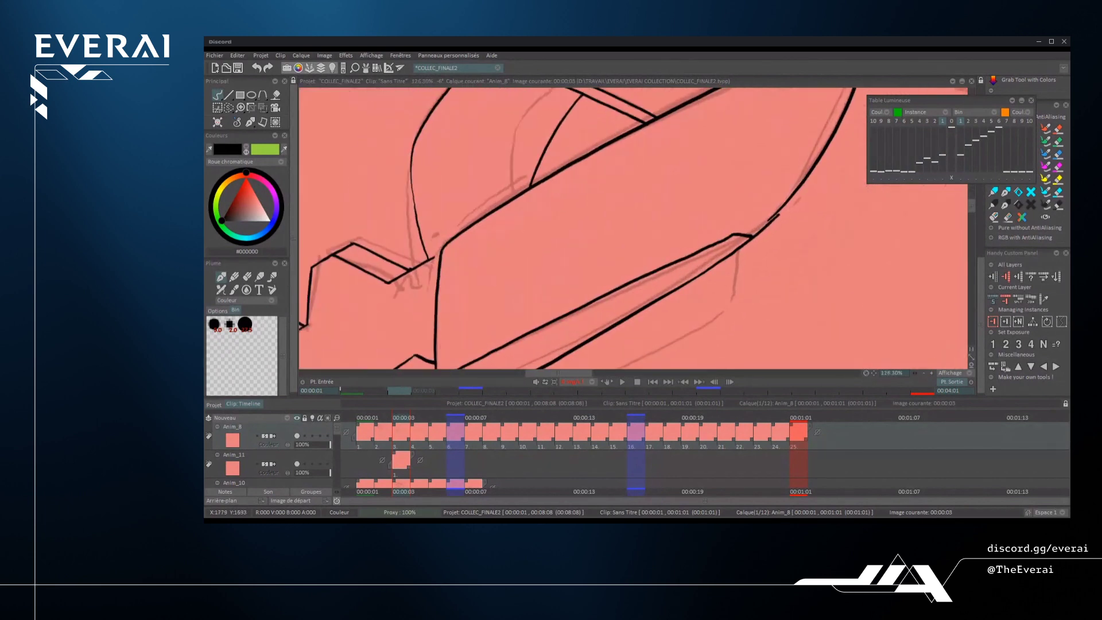
- Redraw the second long line just below the jaw edge, from the hook to the rear corner where both lines meet
key("ctrl+z")
left_click_drag(631, 259, 667, 229)
left_click_drag(554, 317, 737, 216)
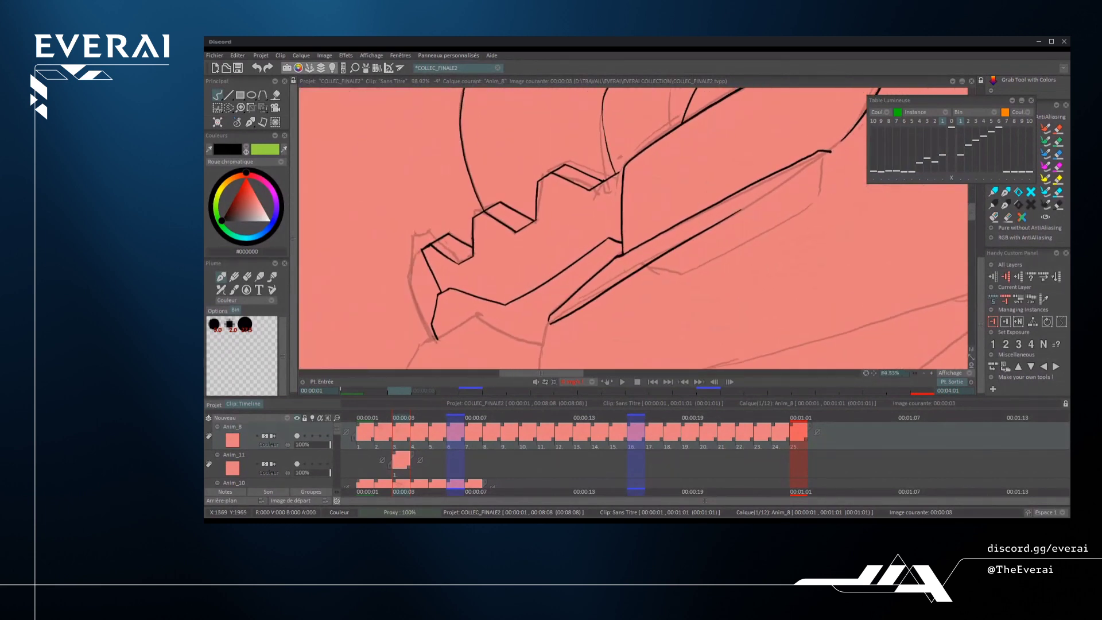
scroll(659, 244, "up", 1)
key("ctrl+z")
left_click_drag(528, 332, 845, 144)
key("ctrl+z")
left_click_drag(694, 234, 844, 143)
left_click_drag(747, 201, 719, 219)
mouse_move(841, 138)
left_mouse_down()
mouse_move(705, 245)
mouse_move(728, 231)
left_mouse_up()
- Try to join the rear corner of the two long lines to the lower end of the rear curve
scroll(705, 245, "up", 2)
key("ctrl+z")
left_click_drag(695, 266, 729, 230)
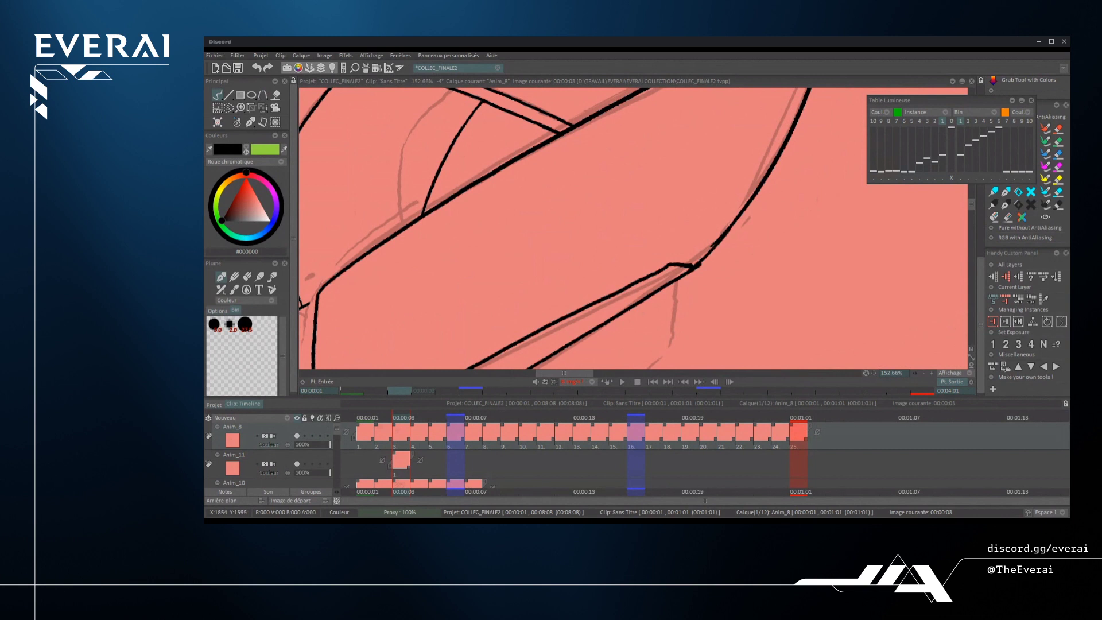
key("ctrl+z")
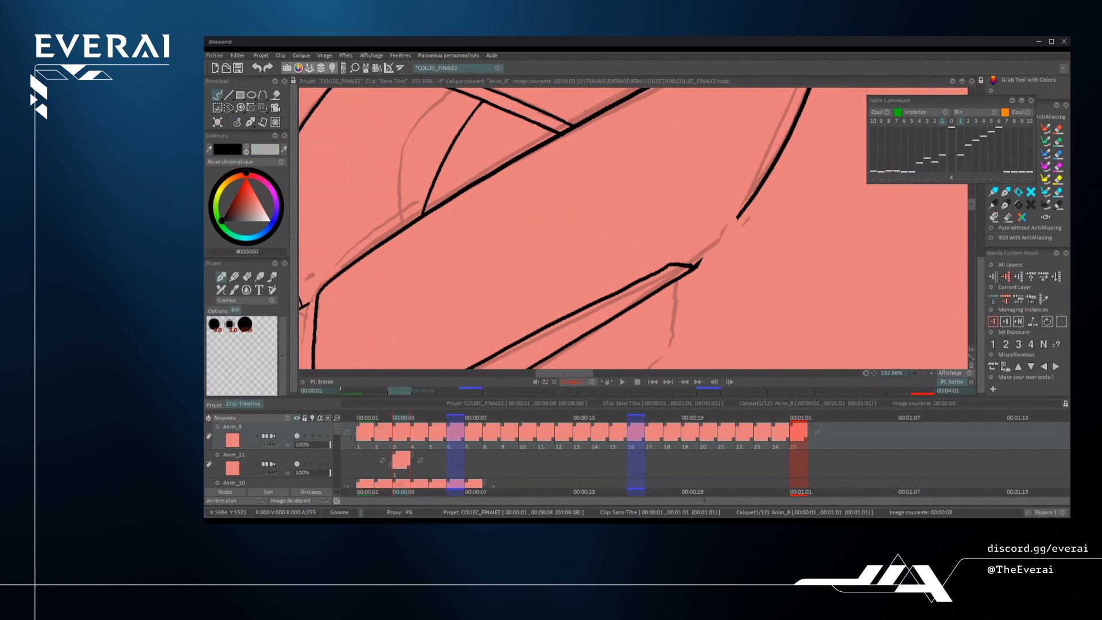
- Ink the black line that joins the long side plate's pointed tip to the curved outline above it
scroll(696, 265, "up", 2)
left_click_drag(694, 269, 752, 202)
scroll(752, 203, "down", 12)
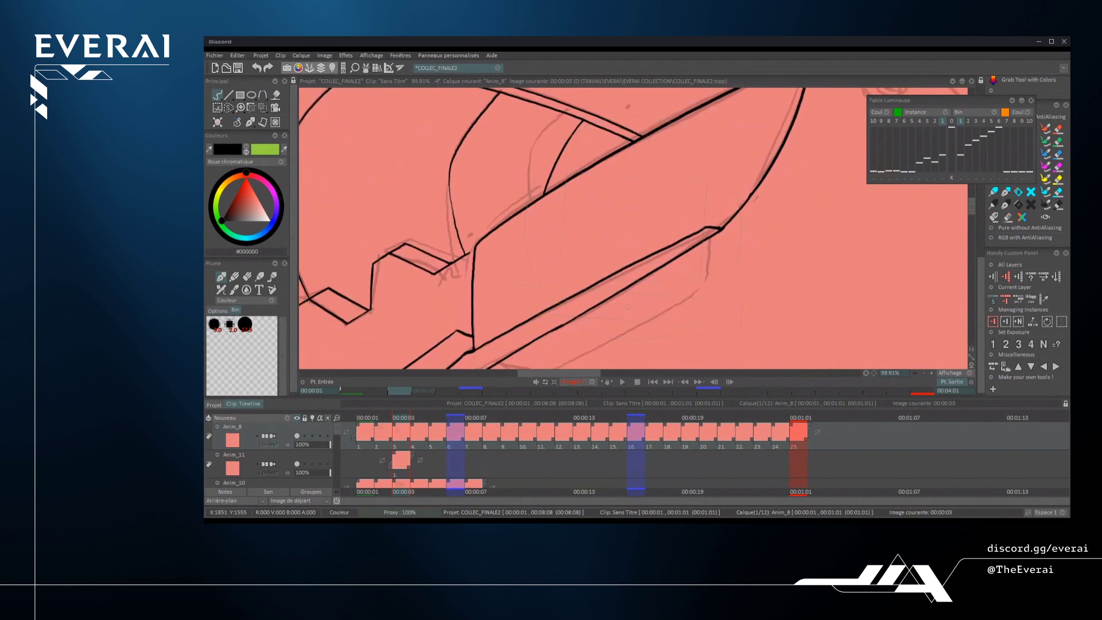
- Ink the short contour from the side plate's upper corner toward the sketched round bolt
scroll(752, 203, "up", 8)
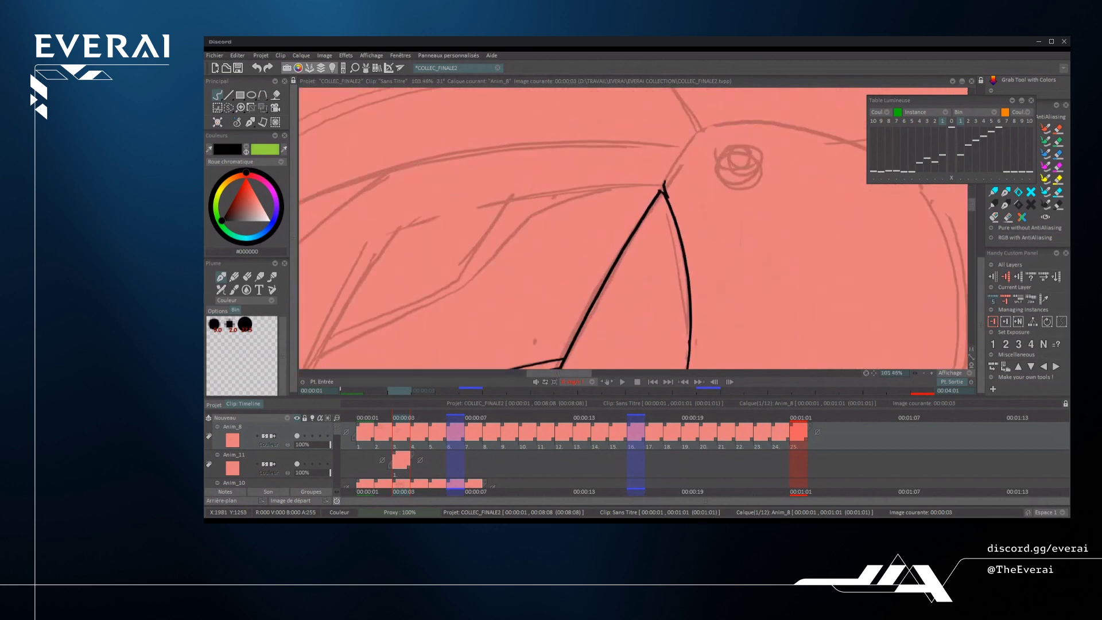
scroll(708, 127, "up", 3)
left_click_drag(640, 227, 678, 163)
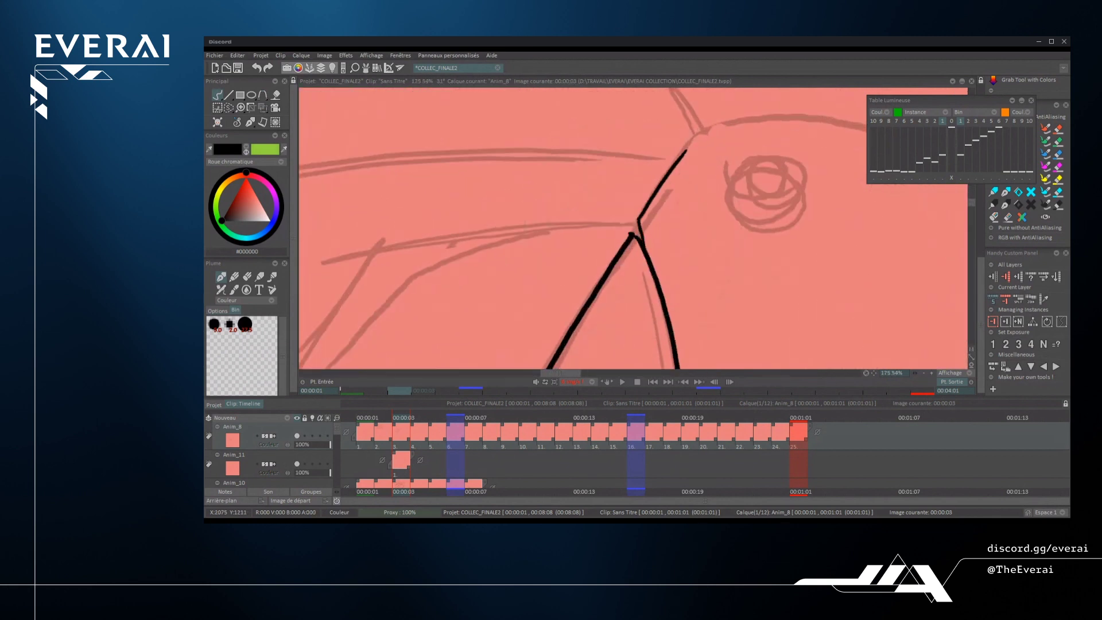
scroll(634, 229, "down", 4)
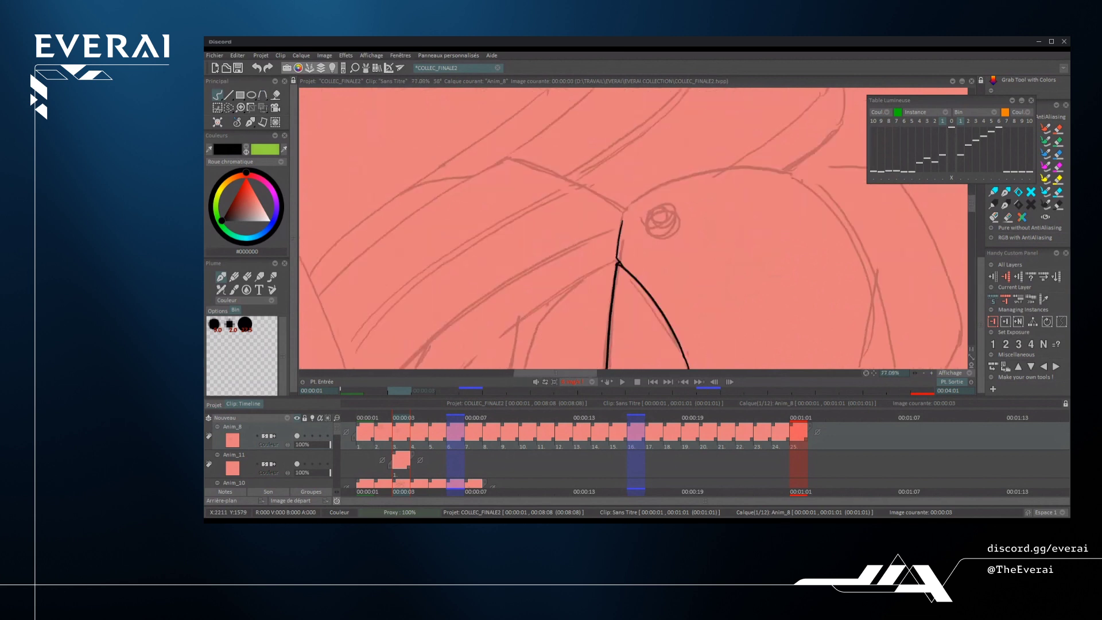
- Ink the upper part of the head's rounded back outline, curving around the sketched bolt
scroll(686, 106, "up", 2)
mouse_move(625, 313)
left_mouse_down()
mouse_move(650, 245)
mouse_move(768, 131)
mouse_move(812, 116)
left_mouse_up()
scroll(626, 313, "up", 3)
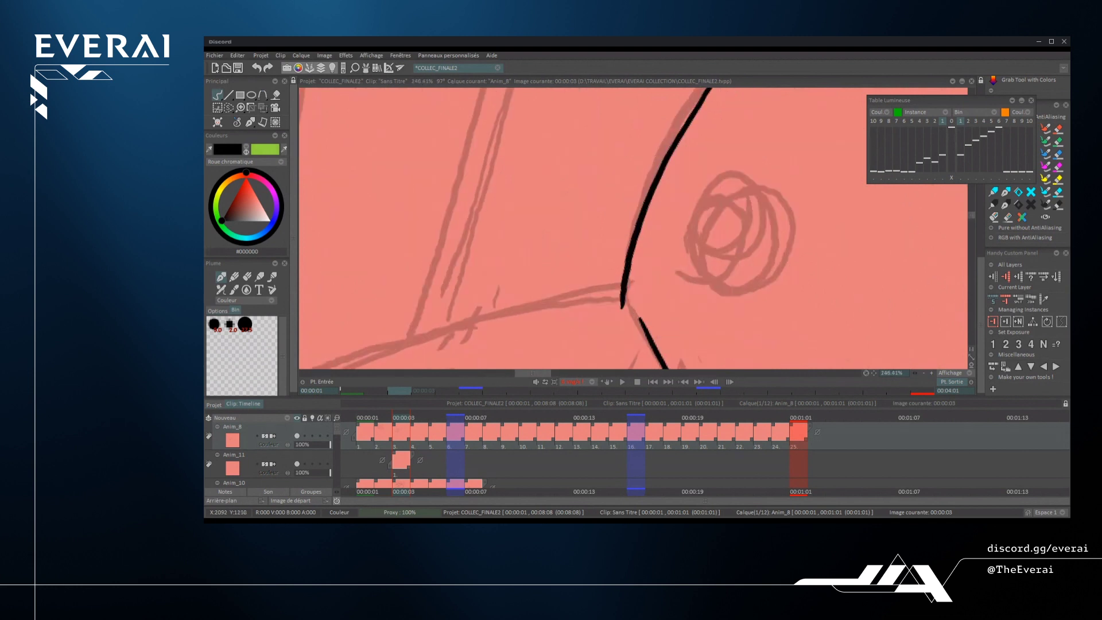
mouse_move(624, 291)
left_mouse_down()
mouse_move(643, 331)
mouse_move(625, 281)
left_mouse_up()
- Extend the head's rounded back outline down to where it meets the sketched lower lines
key("e")
scroll(774, 168, "down", 5)
left_click_drag(774, 168, 613, 372)
scroll(633, 228, "up", 2)
left_click_drag(633, 229, 597, 276)
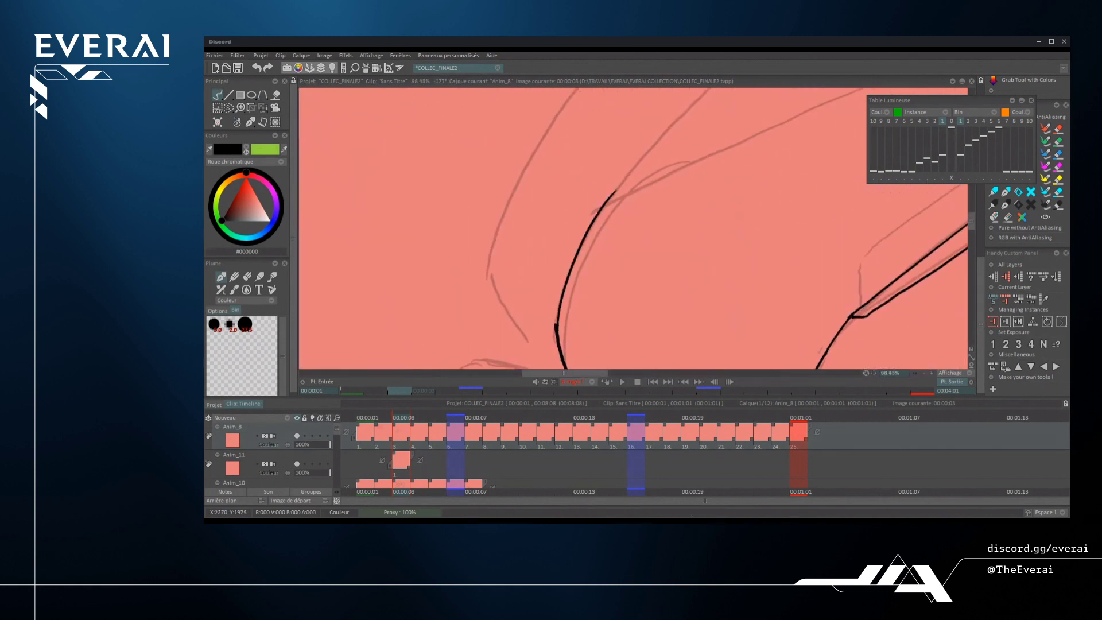
scroll(603, 258, "up", 1)
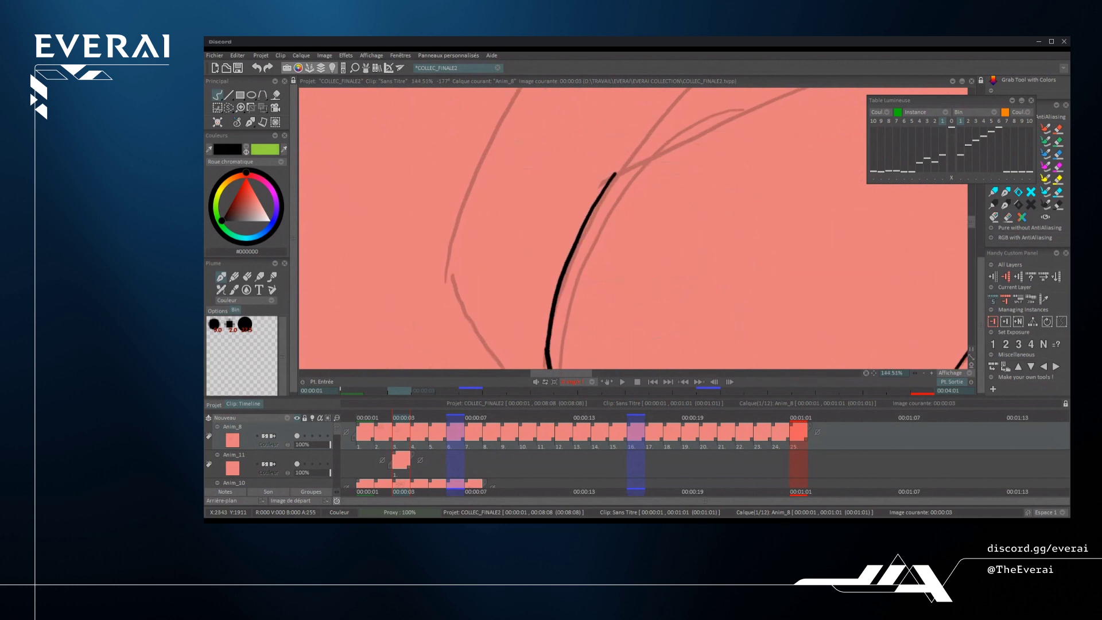
scroll(631, 229, "down", 3)
left_click_drag(613, 364, 652, 363)
scroll(689, 229, "down", 5)
left_click_drag(689, 292, 706, 164)
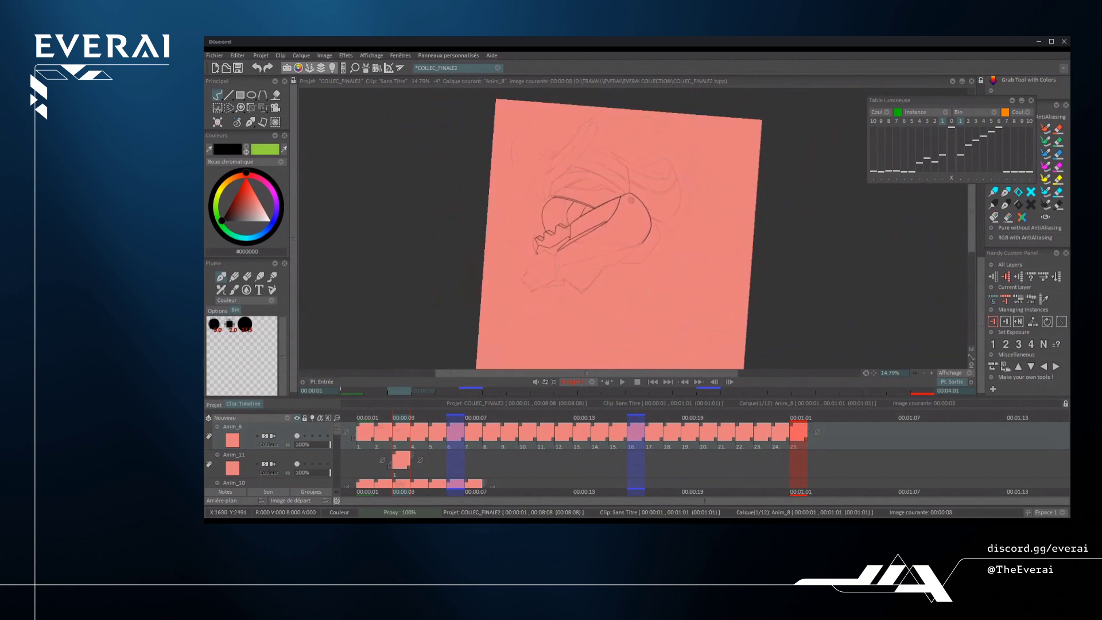
- Ink the jaw piece's sloping front edge and its angled top edge beneath the teeth
left_click_drag(536, 260, 599, 266)
scroll(861, 294, "up", 7)
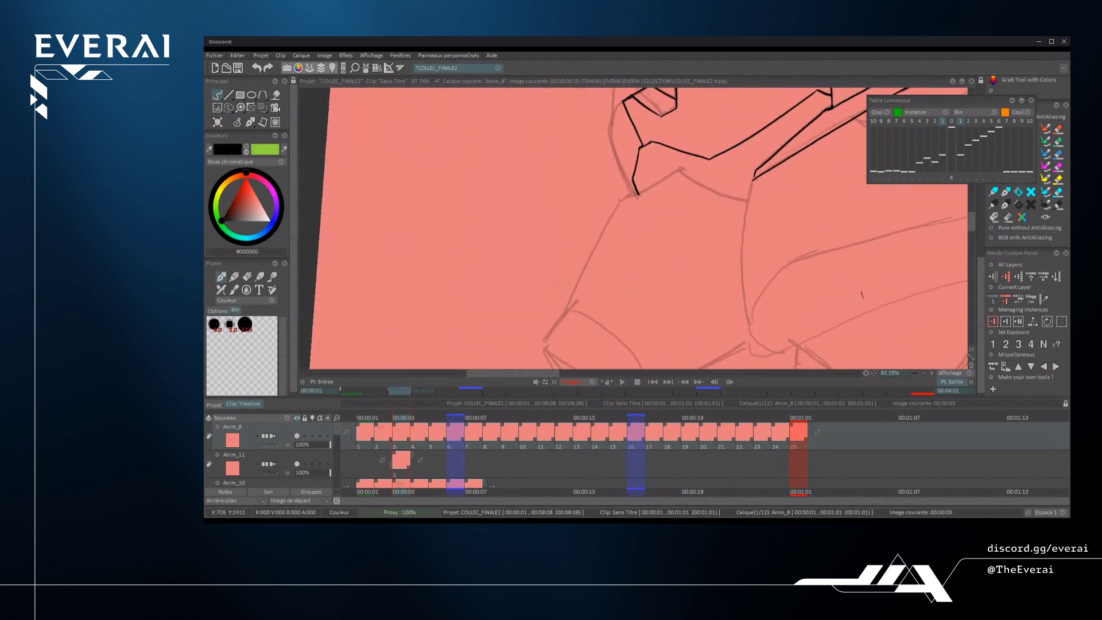
mouse_move(570, 317)
left_mouse_down()
mouse_move(619, 206)
mouse_move(677, 172)
left_mouse_up()
scroll(632, 230, "up", 2)
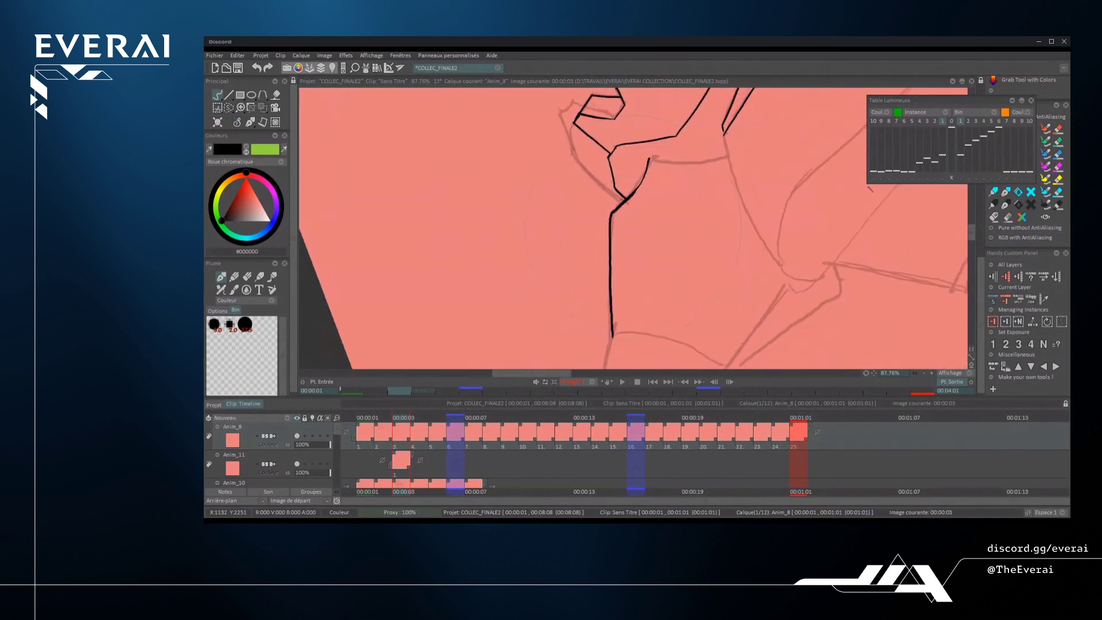
left_click_drag(605, 251, 656, 190)
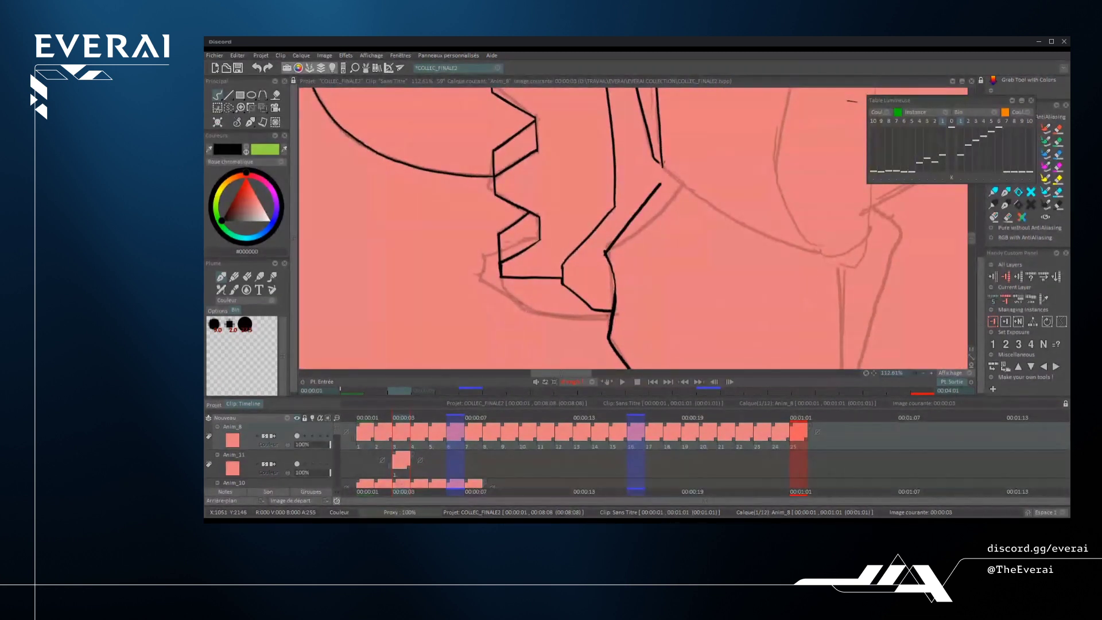
key("ctrl+z")
mouse_move(606, 251)
left_mouse_down()
mouse_move(660, 194)
mouse_move(700, 276)
left_mouse_up()
scroll(631, 230, "down", 5)
scroll(631, 229, "up", 3)
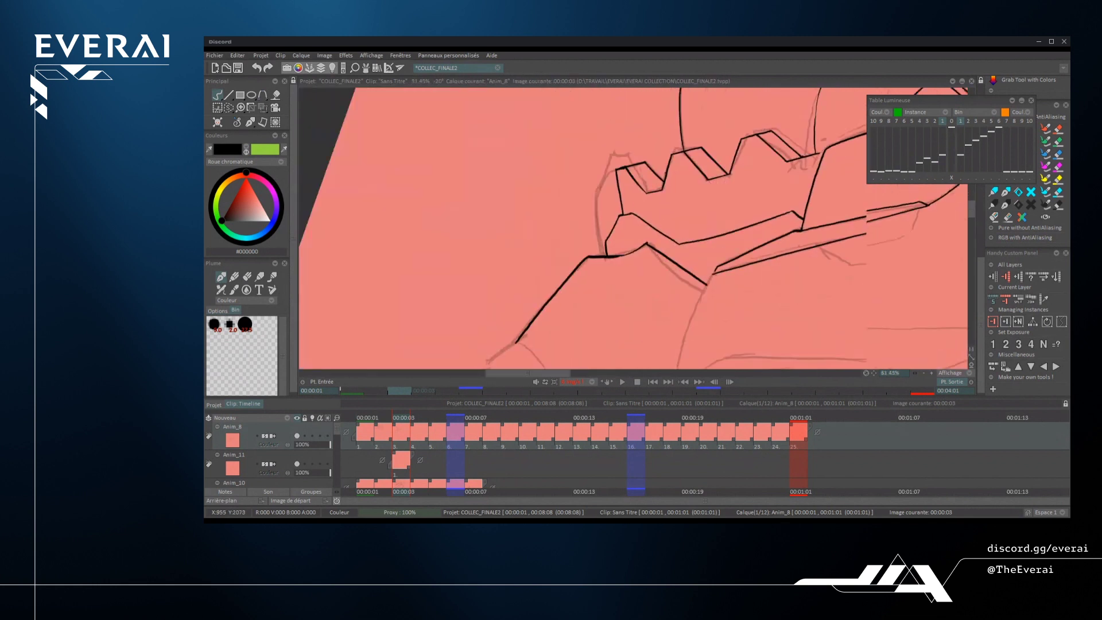
- Draw two small rivet circles just below the jaw piece's top edge, one near each end
scroll(680, 236, "up", 2)
scroll(692, 303, "up", 3)
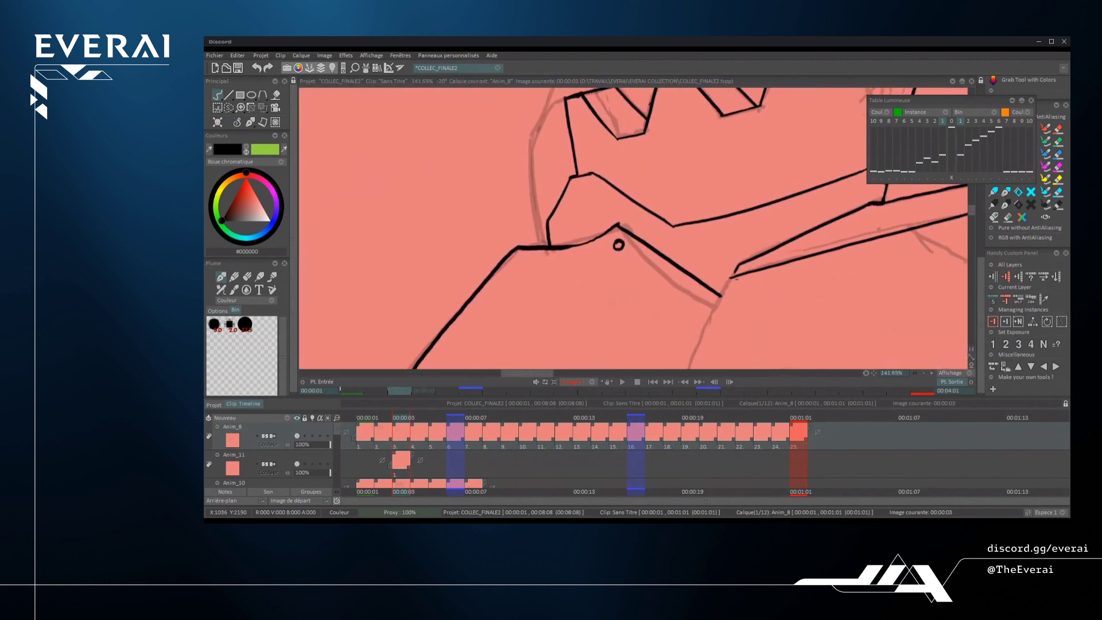
scroll(573, 262, "up", 3)
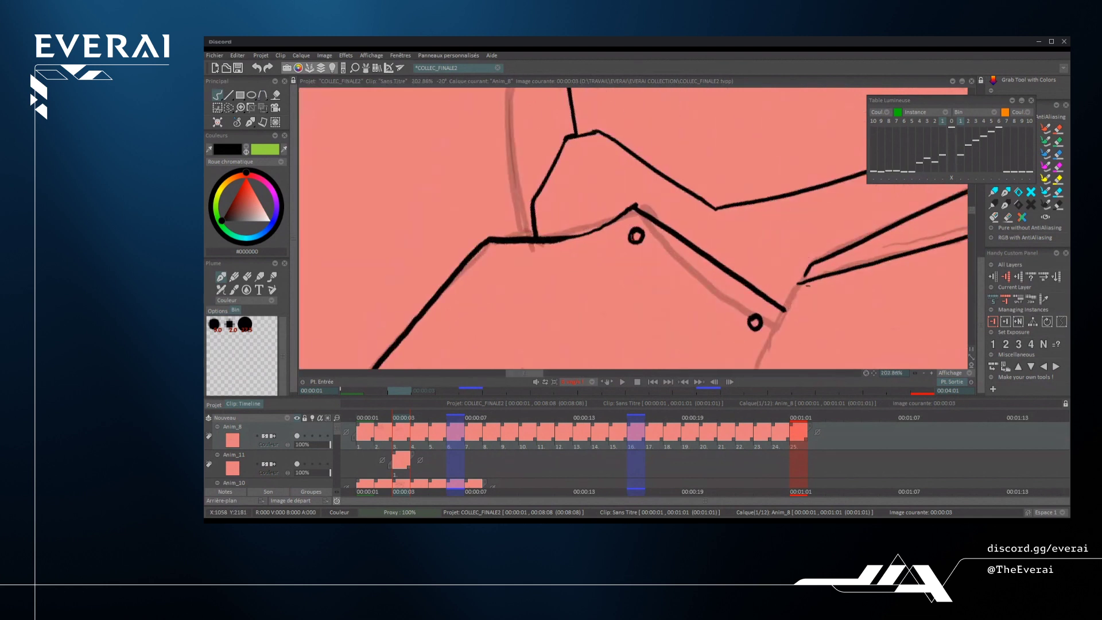
left_click(636, 235)
left_click(754, 323)
key("e")
scroll(754, 322, "up", 3)
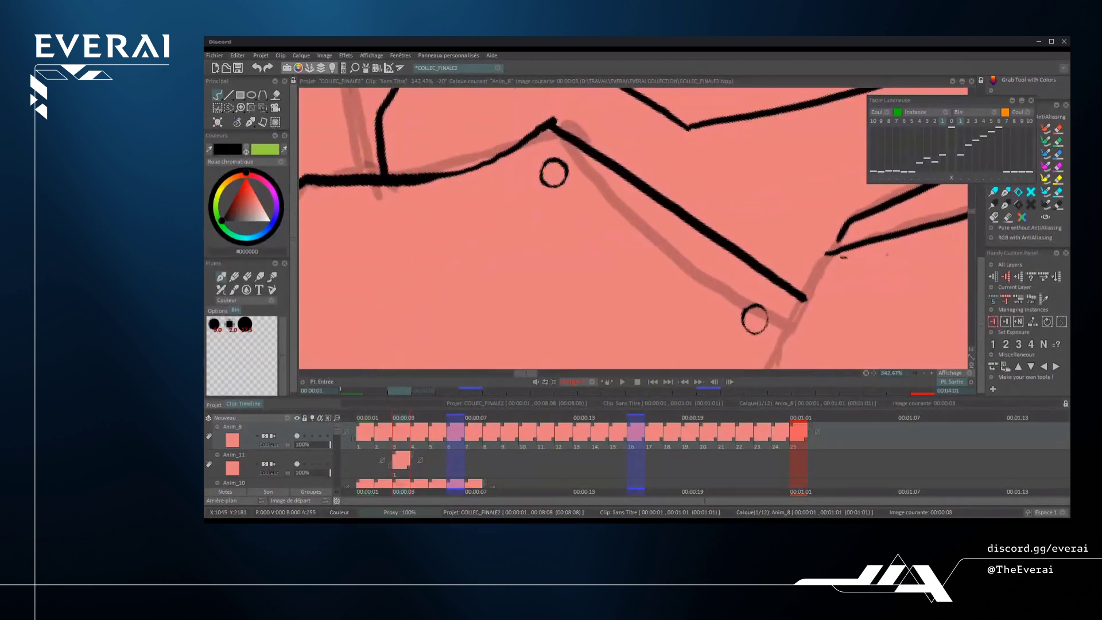
mouse_move(757, 336)
left_mouse_down()
mouse_move(769, 307)
mouse_move(763, 335)
mouse_move(761, 308)
mouse_move(779, 344)
left_mouse_up()
key("ctrl+z")
left_click_drag(555, 195, 584, 198)
key("ctrl+z")
key("ctrl+z")
- Ink the straight line across the jaw piece that separates its main part from the snout tip
scroll(631, 229, "down", 6)
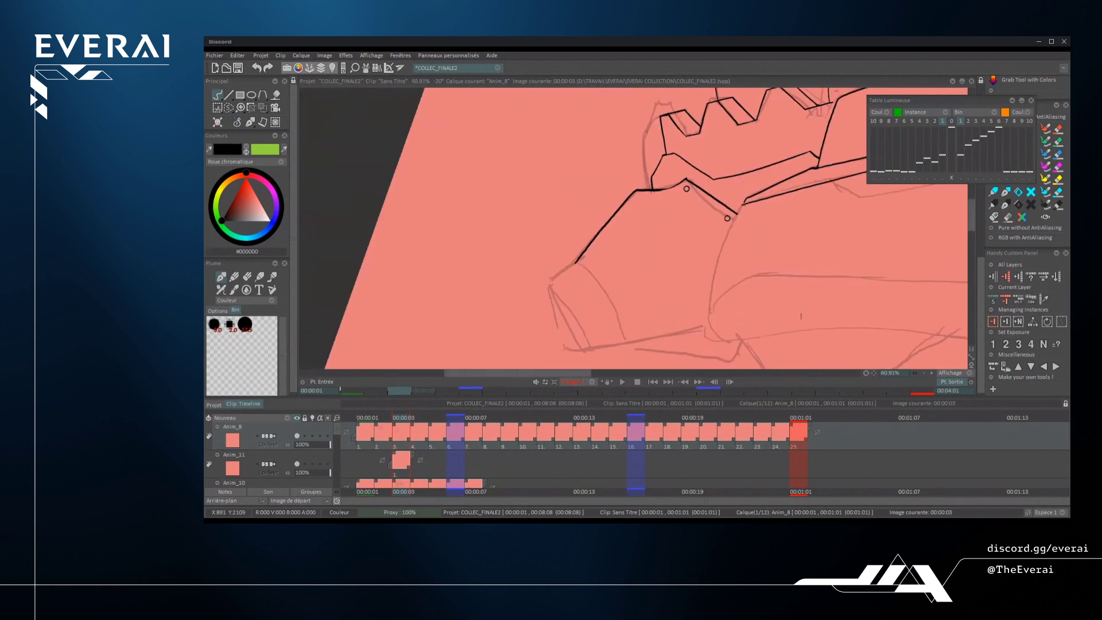
scroll(631, 229, "up", 1)
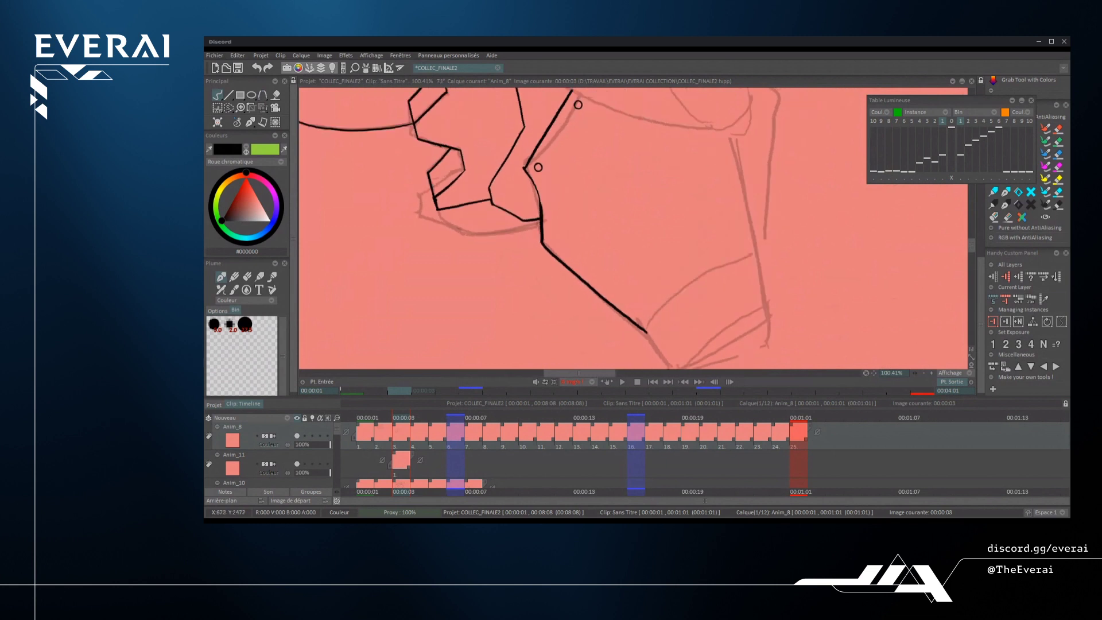
left_click_drag(646, 317, 760, 233)
key("ctrl+z")
left_click_drag(648, 330, 754, 237)
scroll(526, 152, "down", 5)
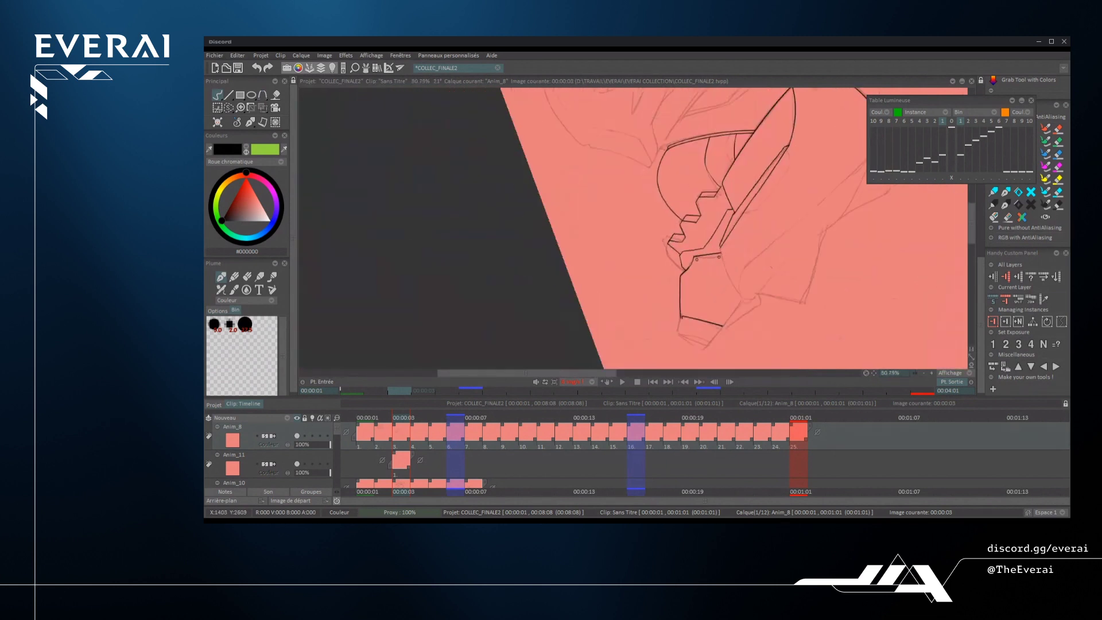
- Ink the jaw piece's lower edge as two parallel lines running back from the snout tip
scroll(631, 230, "up", 4)
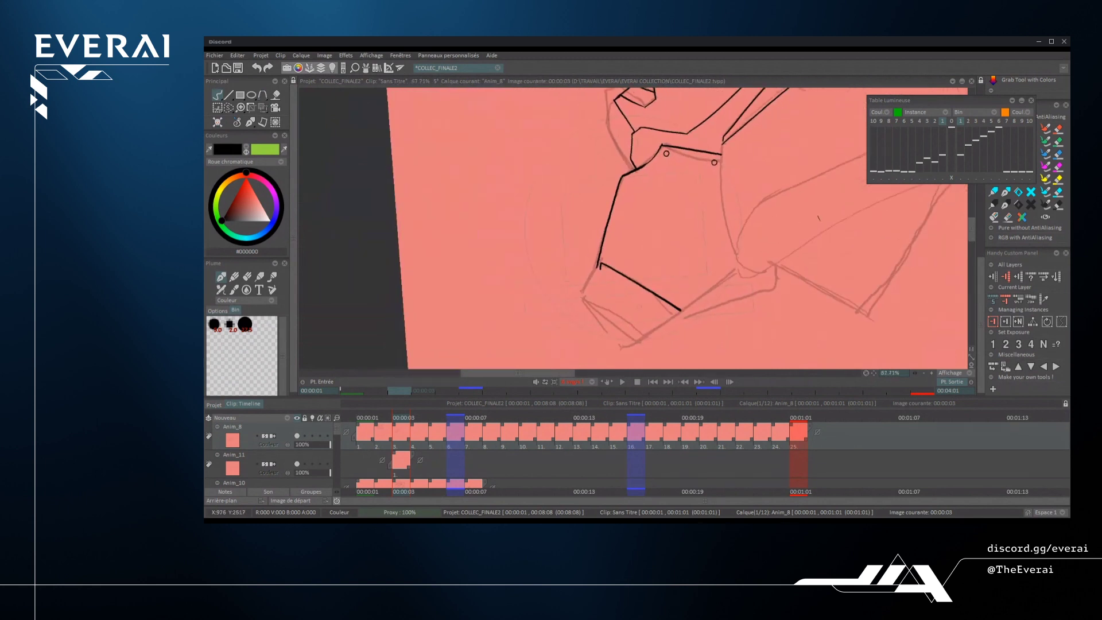
key("ctrl+z")
left_click_drag(675, 312, 757, 255)
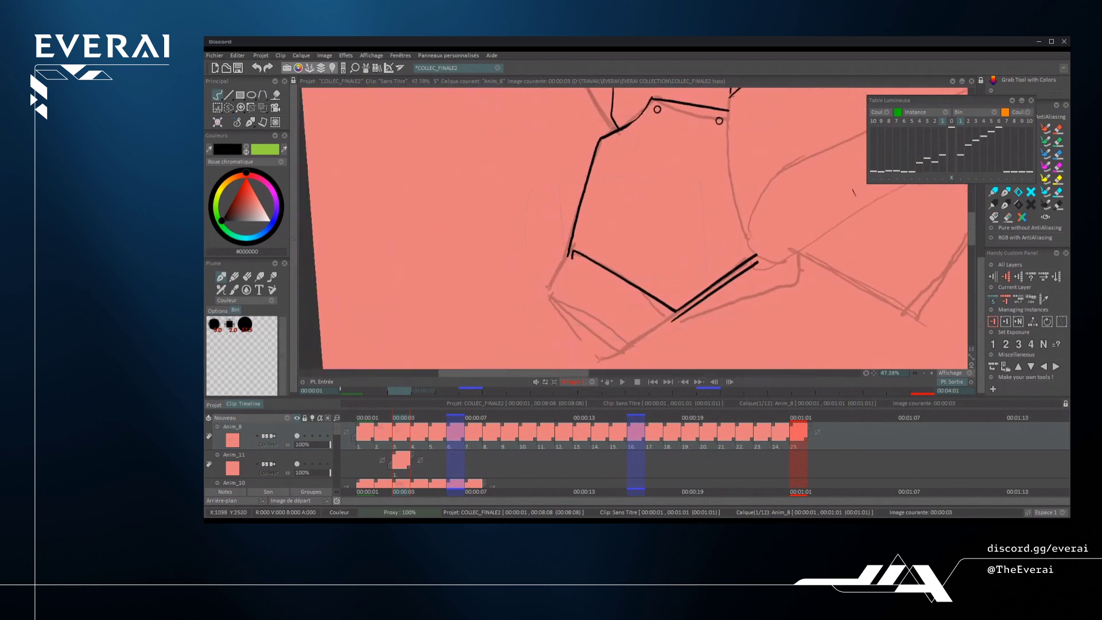
- Ink the lower edge of the snout tip, continuing from the jaw's double line to the front corner
scroll(632, 230, "down", 4)
left_click_drag(845, 329, 583, 286)
scroll(574, 280, "up", 5)
scroll(729, 275, "up", 1)
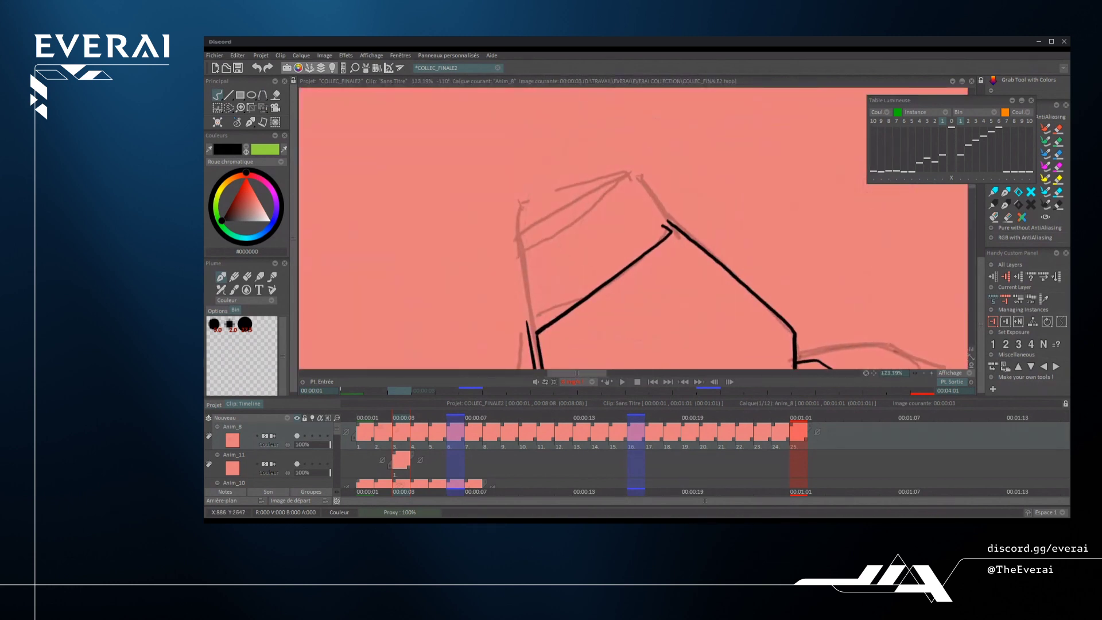
left_click_drag(532, 329, 516, 225)
left_click_drag(889, 344, 787, 186)
mouse_move(538, 291)
left_mouse_down()
mouse_move(560, 322)
mouse_move(552, 316)
left_mouse_up()
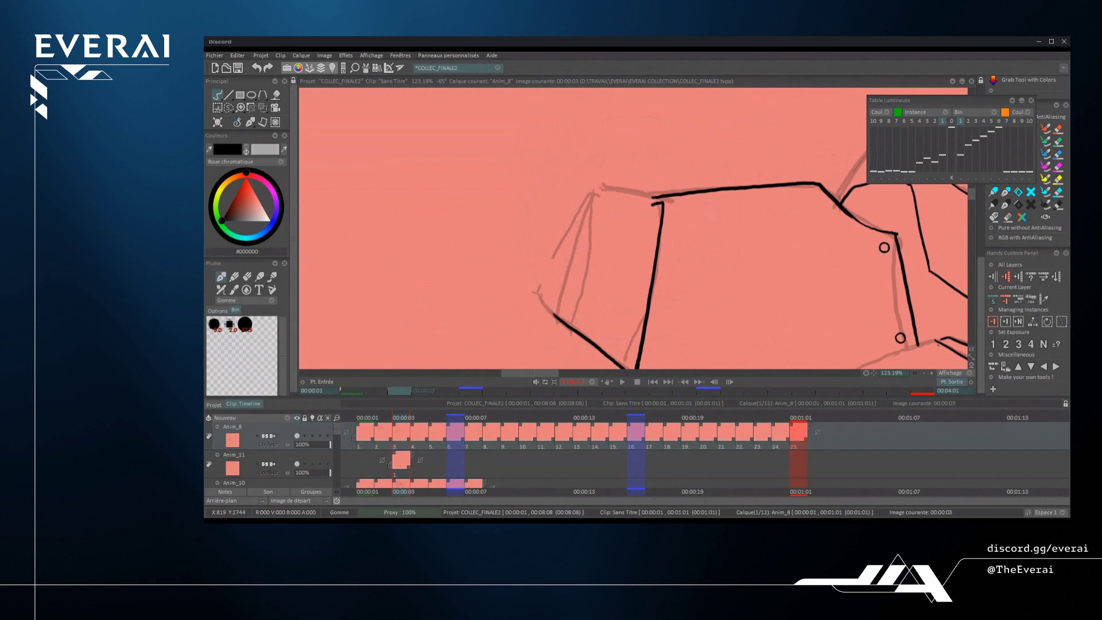
left_click_drag(534, 295, 555, 317)
scroll(571, 241, "up", 1)
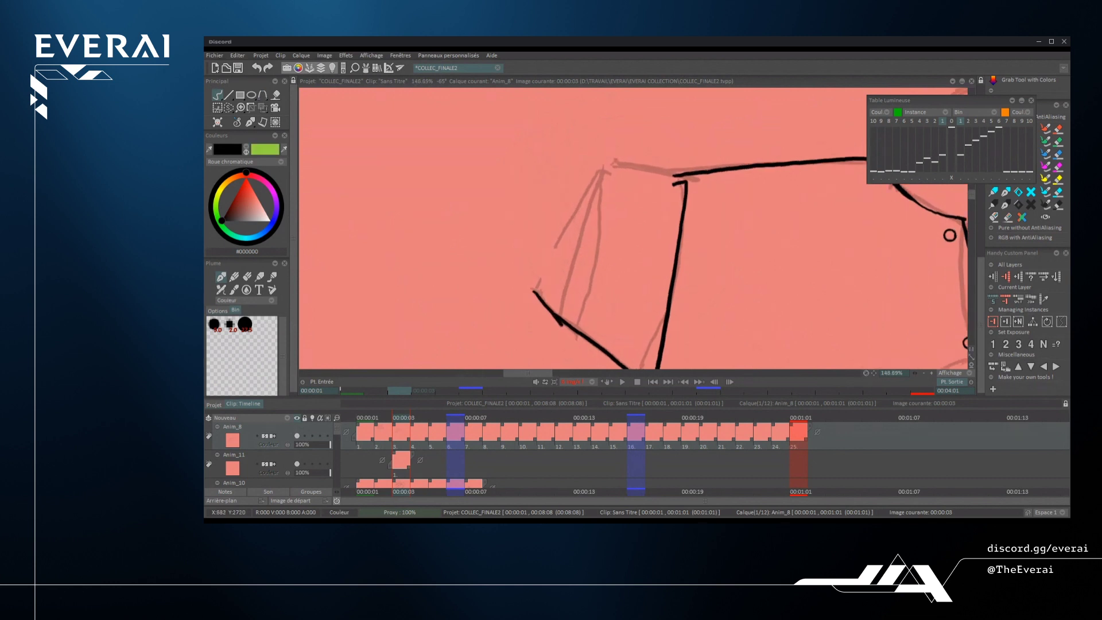
- Ink the snout tip's slanted front edge and the short upper edge that closes its outline
left_click_drag(527, 301, 600, 179)
key("ctrl+z")
left_click_drag(527, 301, 602, 175)
mouse_move(716, 267)
left_mouse_down()
mouse_move(721, 204)
mouse_move(706, 174)
left_mouse_up()
left_click_drag(575, 232, 623, 177)
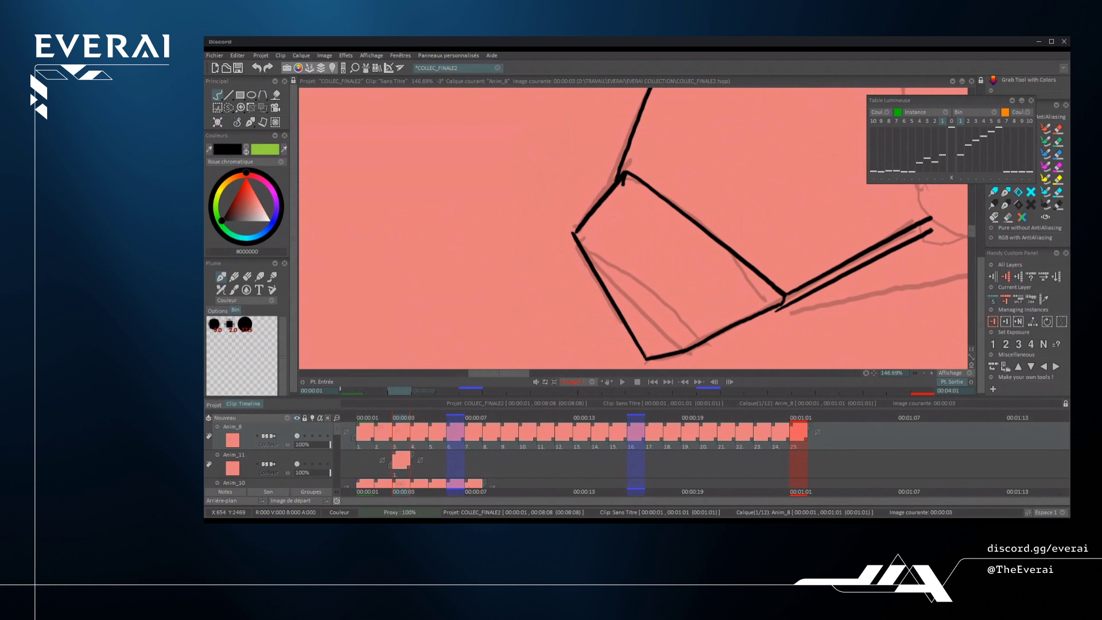
- Clean up the snout tip's short upper edge with the eraser so its line matches the neighbouring weight
key("e")
left_click_drag(579, 231, 623, 181)
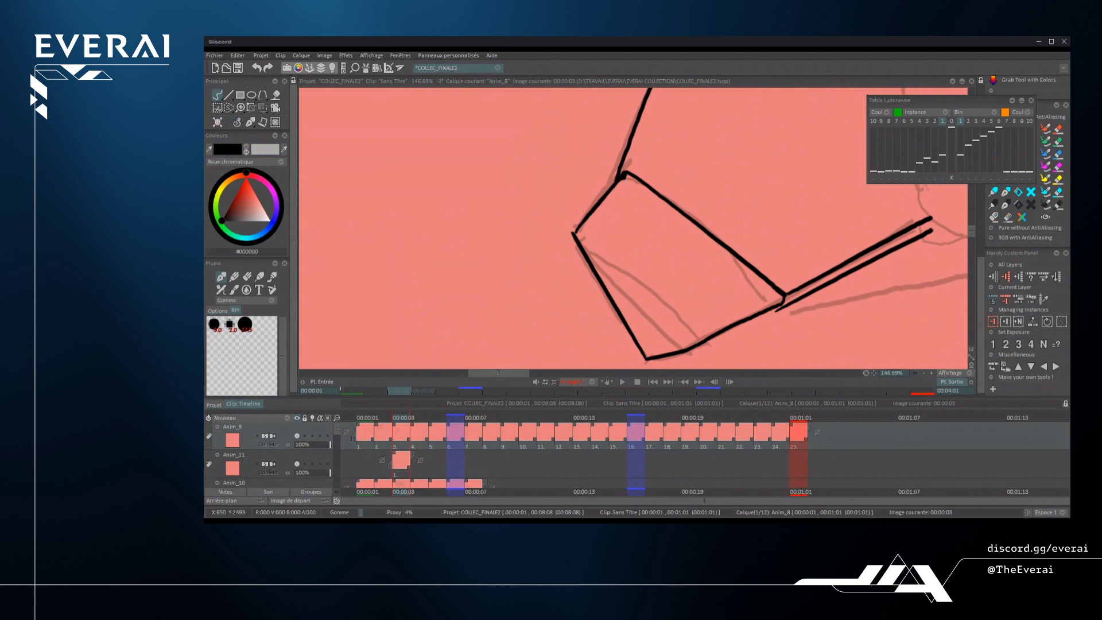
left_click_drag(574, 233, 602, 197)
scroll(591, 211, "up", 3)
key("e")
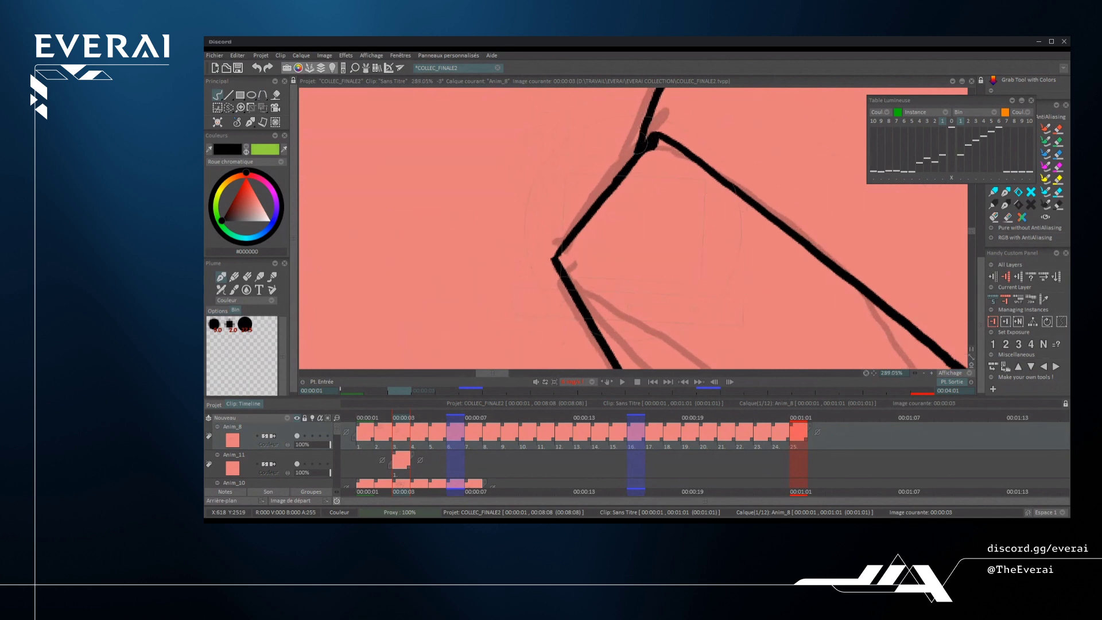
- Ink the inner line across the snout tip, from its front corner to its lower edge
scroll(640, 159, "down", 8)
scroll(718, 230, "down", 3)
left_click_drag(677, 207, 617, 270)
mouse_move(677, 345)
left_mouse_down()
mouse_move(757, 313)
mouse_move(791, 223)
left_mouse_up()
scroll(574, 230, "up", 5)
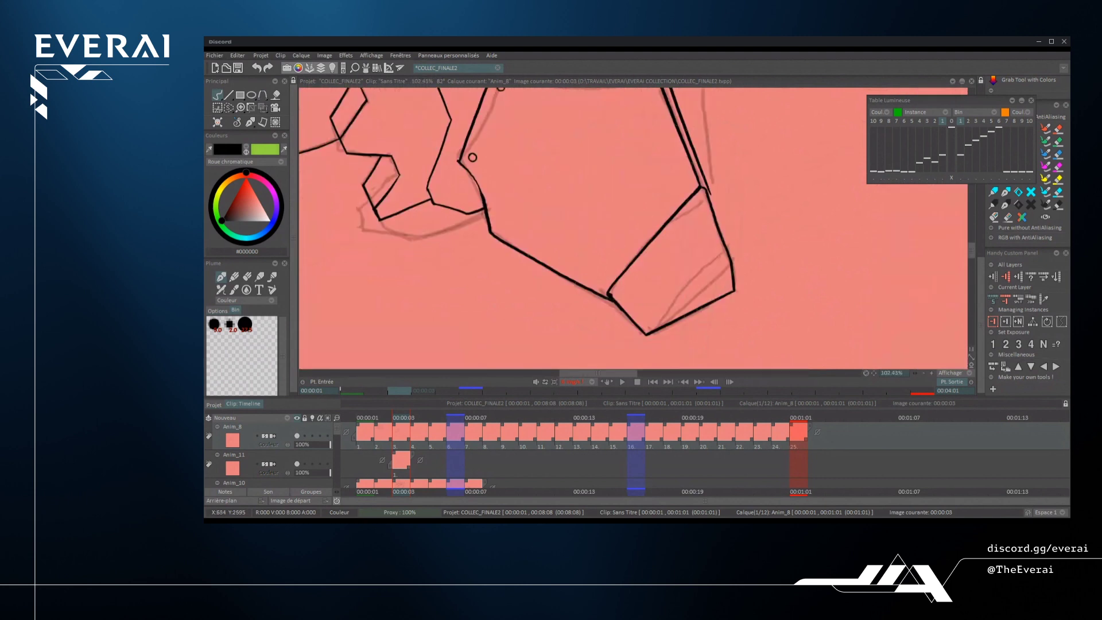
left_click_drag(646, 333, 729, 248)
key("ctrl+z")
left_click_drag(646, 335, 732, 242)
scroll(631, 230, "down", 8)
mouse_move(746, 287)
left_mouse_down()
mouse_move(718, 201)
mouse_move(660, 149)
mouse_move(603, 132)
left_mouse_up()
- Ink a notched line across the round eye section, from its outer outline to the inner curve
scroll(746, 207, "up", 4)
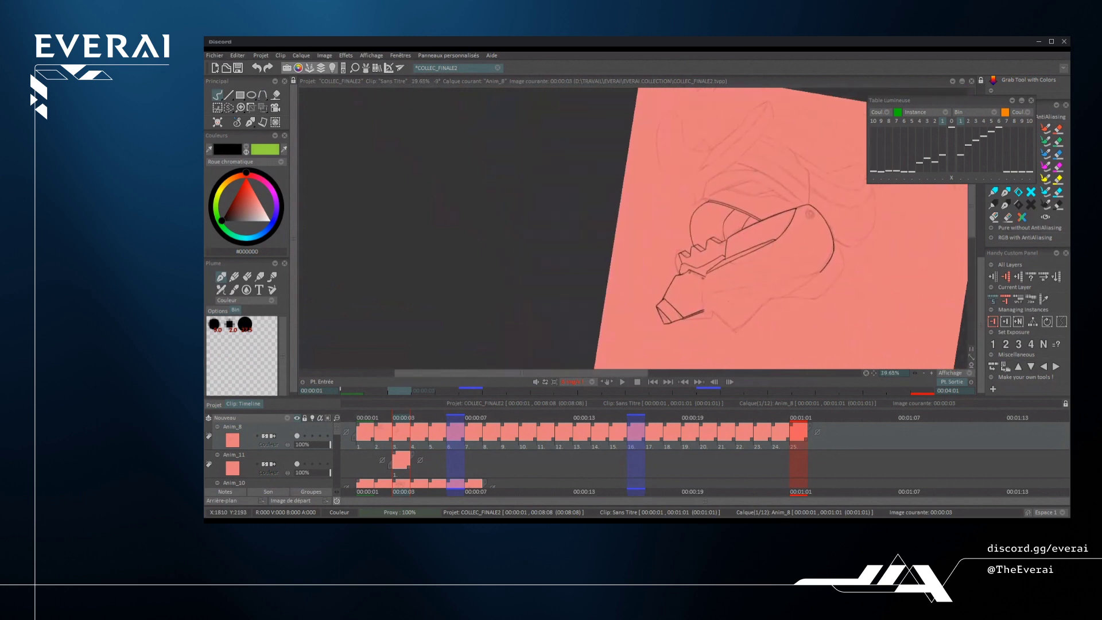
mouse_move(746, 172)
left_mouse_down()
mouse_move(775, 236)
mouse_move(768, 181)
left_mouse_up()
scroll(638, 140, "up", 5)
left_click_drag(631, 229, 640, 200)
scroll(631, 230, "up", 1)
mouse_move(589, 236)
left_mouse_down()
mouse_move(684, 227)
mouse_move(746, 195)
left_mouse_up()
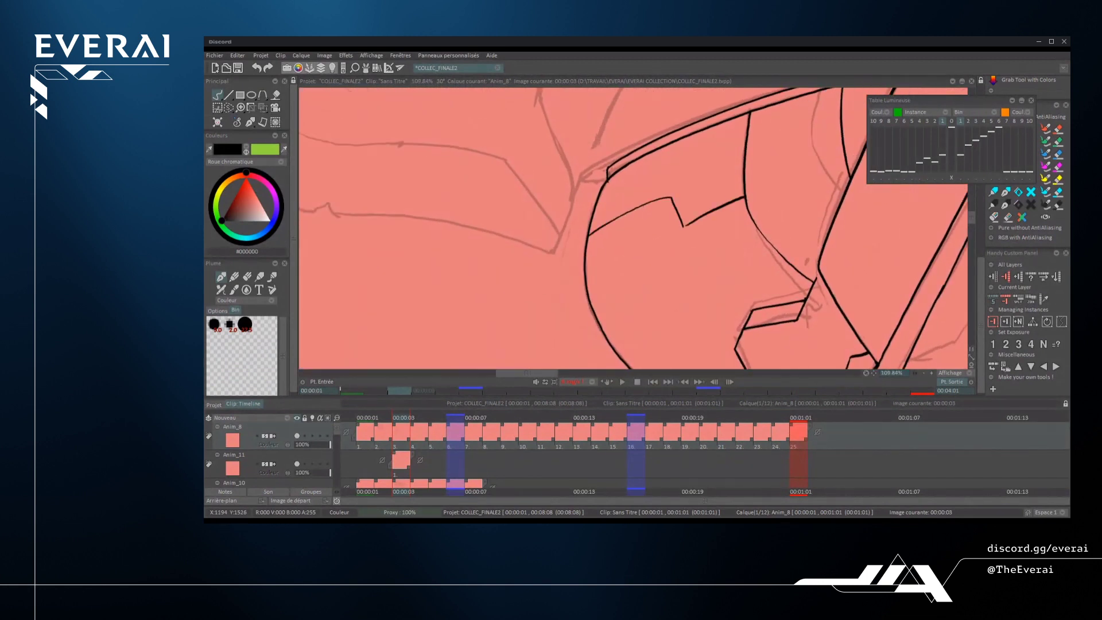
- Redraw the line across the round eye section with a shallower notch
scroll(743, 195, "down", 9)
scroll(746, 192, "up", 2)
scroll(632, 230, "up", 6)
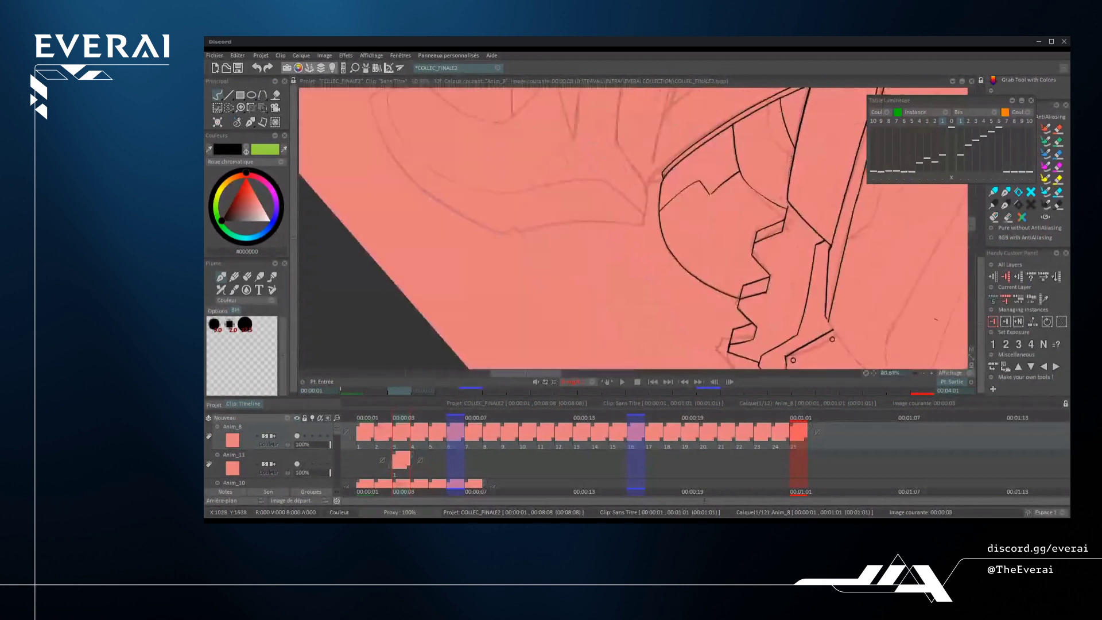
left_click_drag(682, 201, 712, 180)
key("ctrl+z")
mouse_move(647, 238)
left_mouse_down()
mouse_move(709, 185)
mouse_move(766, 171)
left_mouse_up()
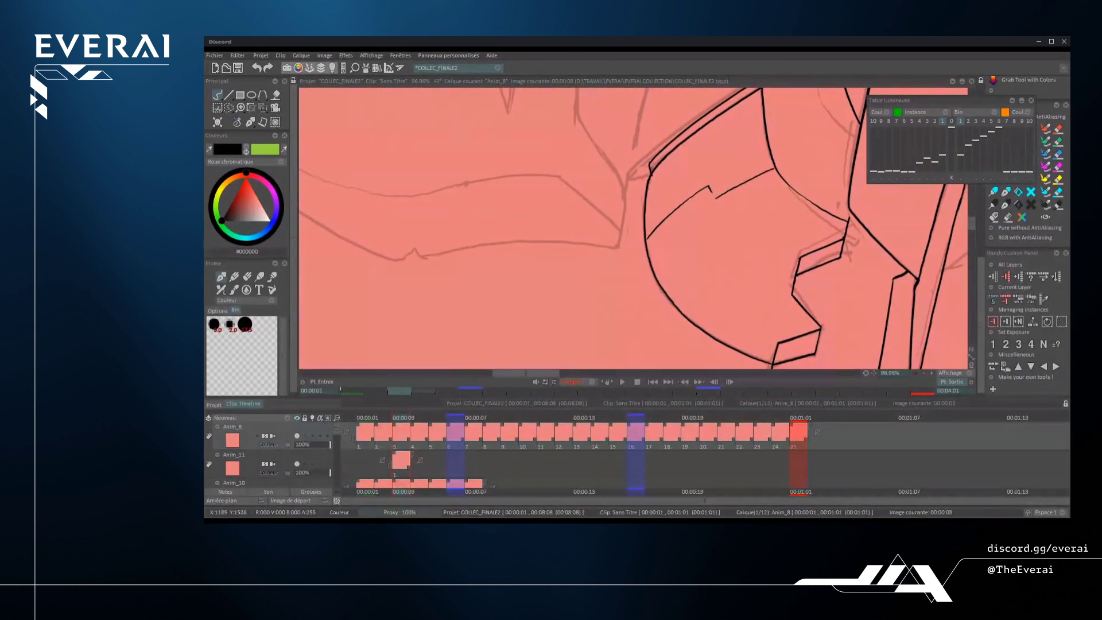
scroll(781, 158, "up", 2)
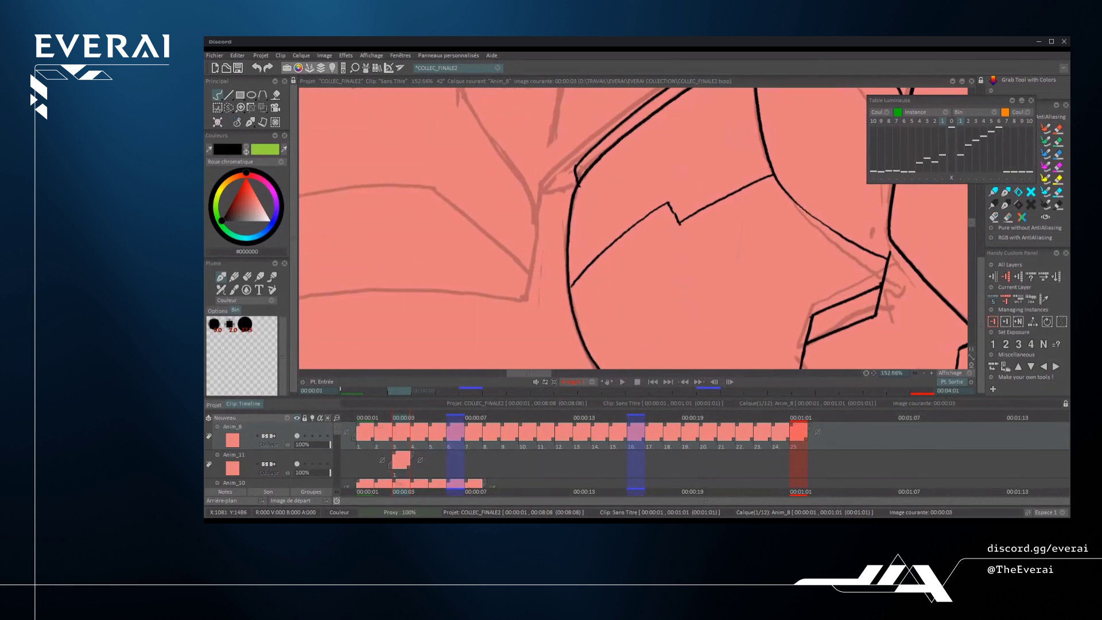
- Mirror and rotate the canvas view to check the proportions of the inked head
scroll(633, 229, "down", 8)
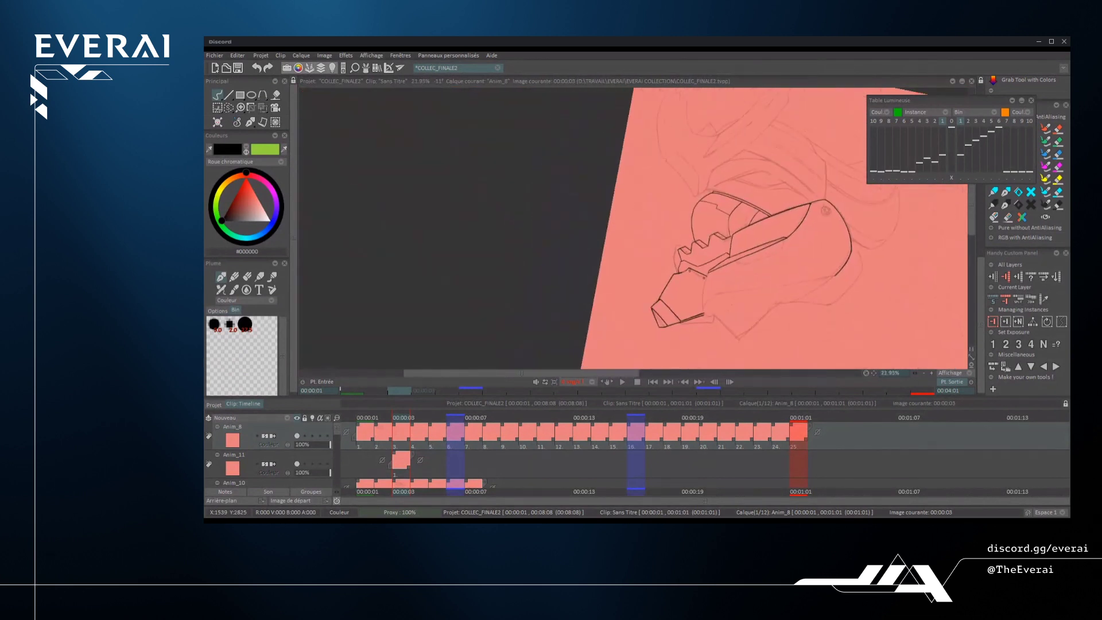
key("x")
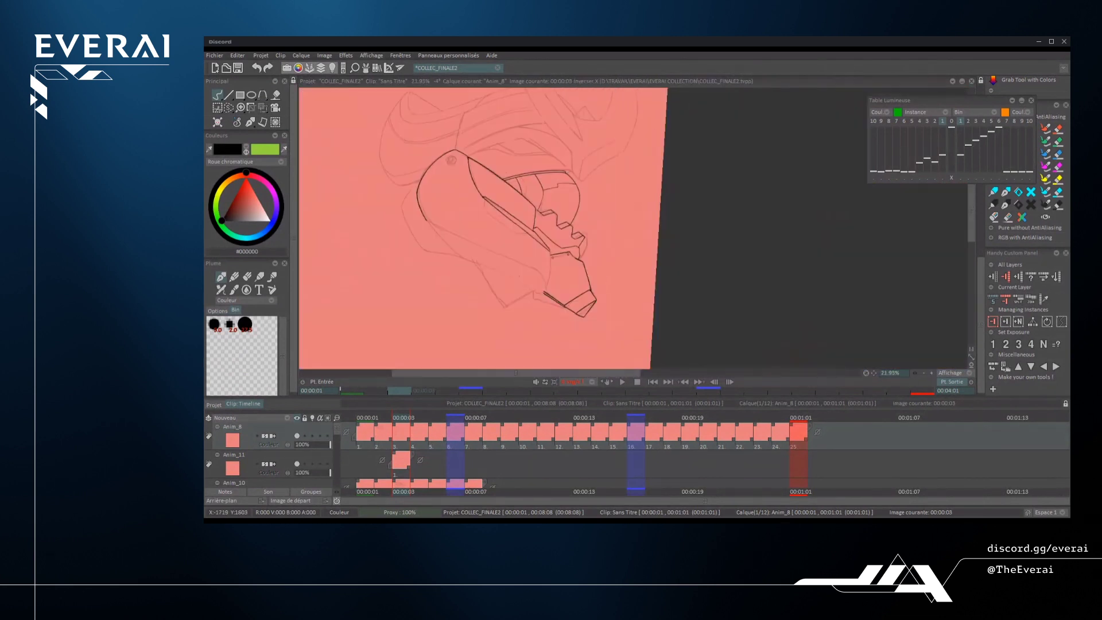
left_click_drag(680, 162, 691, 171)
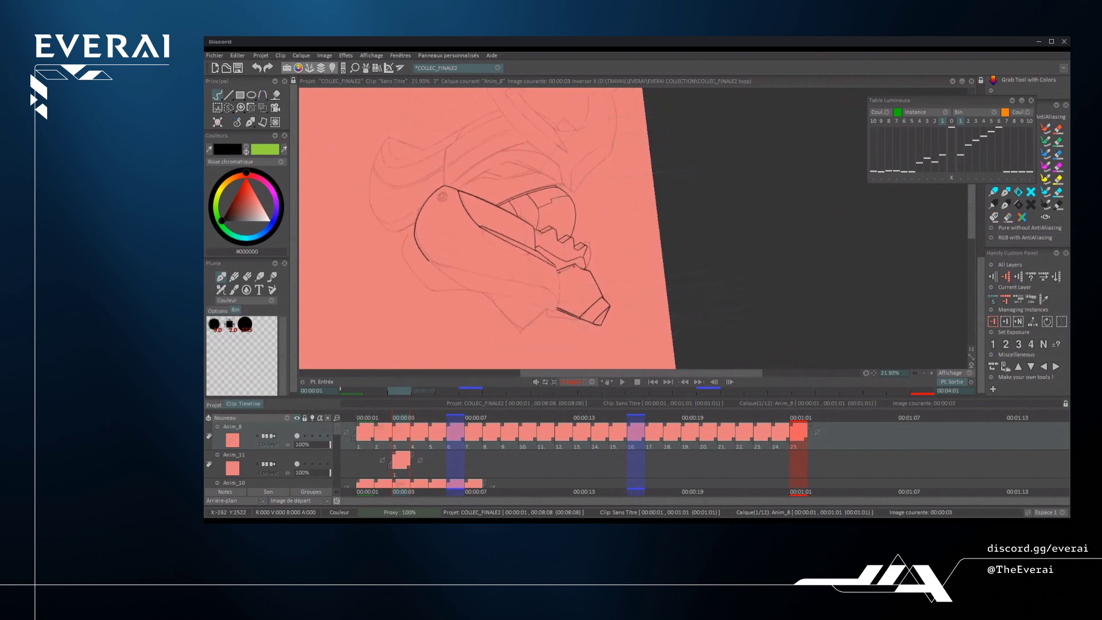
- Mirror the canvas view and ink the curved rear edge of the snout plate, redoing unsatisfactory strokes
key("x")
mouse_move(841, 243)
left_mouse_down()
mouse_move(857, 282)
mouse_move(818, 283)
left_mouse_up()
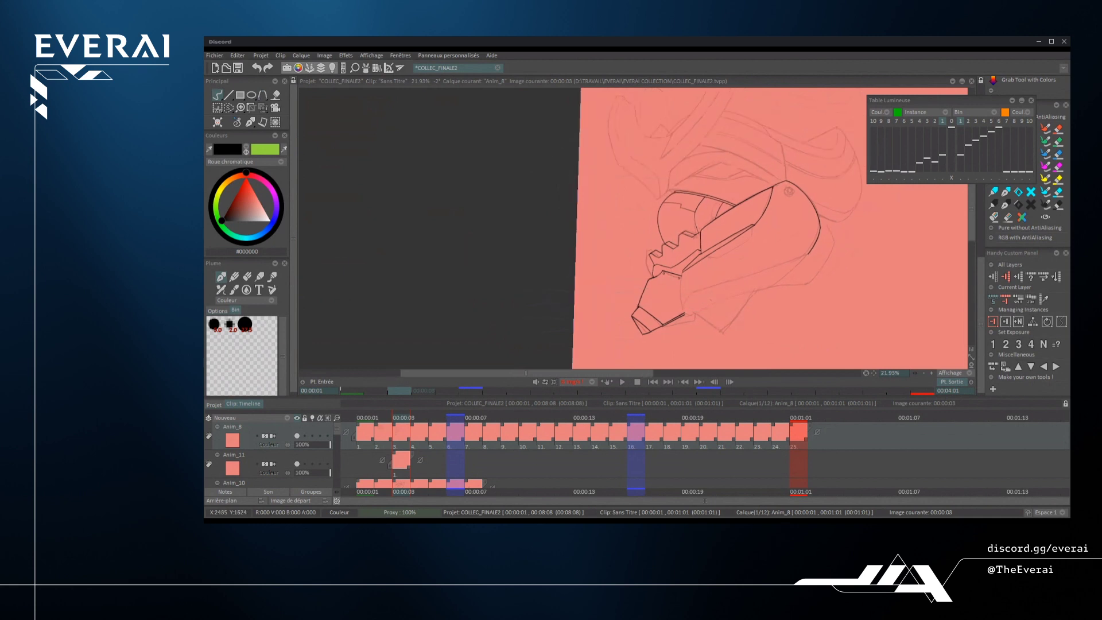
left_click_drag(683, 295, 684, 331)
scroll(632, 230, "up", 1)
left_click_drag(660, 295, 767, 145)
key("ctrl+z")
key("ctrl+z")
key("ctrl+z")
scroll(631, 229, "down", 5)
left_click_drag(631, 230, 586, 269)
left_click_drag(505, 256, 531, 328)
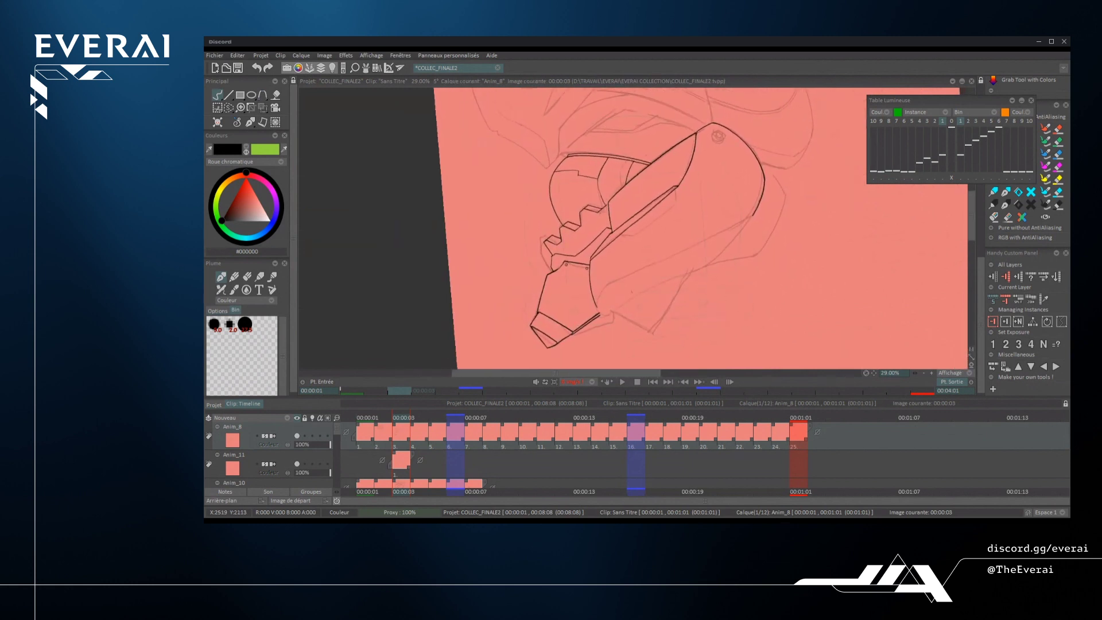
- Ink a short curve rising back from the lower end of the snout plate's rear edge, starting the cheek plate's lower edge
scroll(611, 303, "up", 3)
scroll(821, 215, "down", 4)
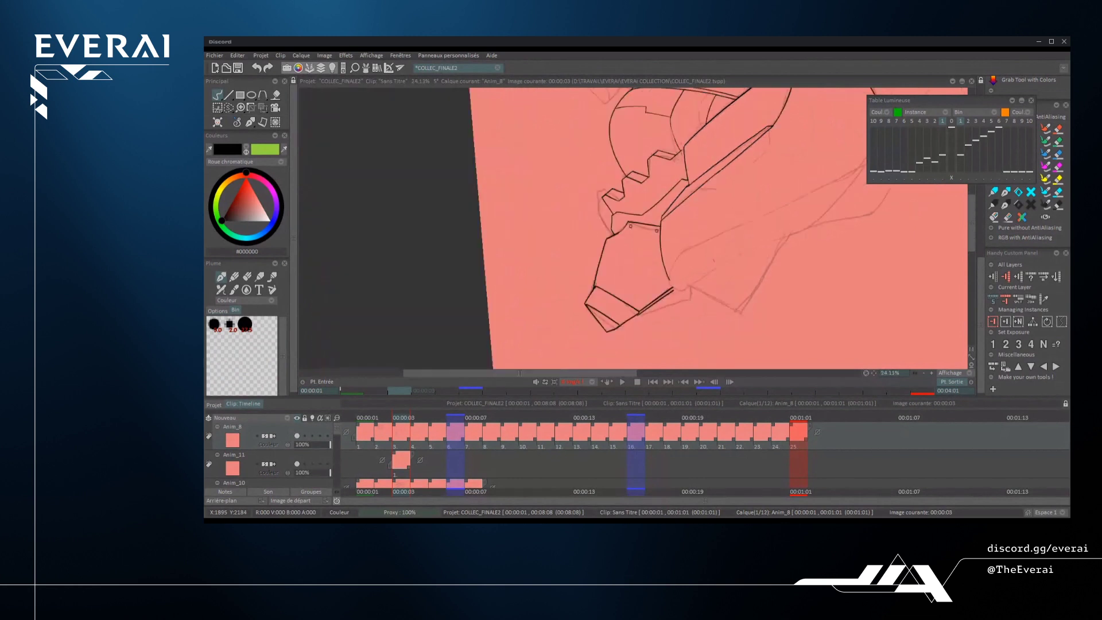
scroll(756, 242, "up", 2)
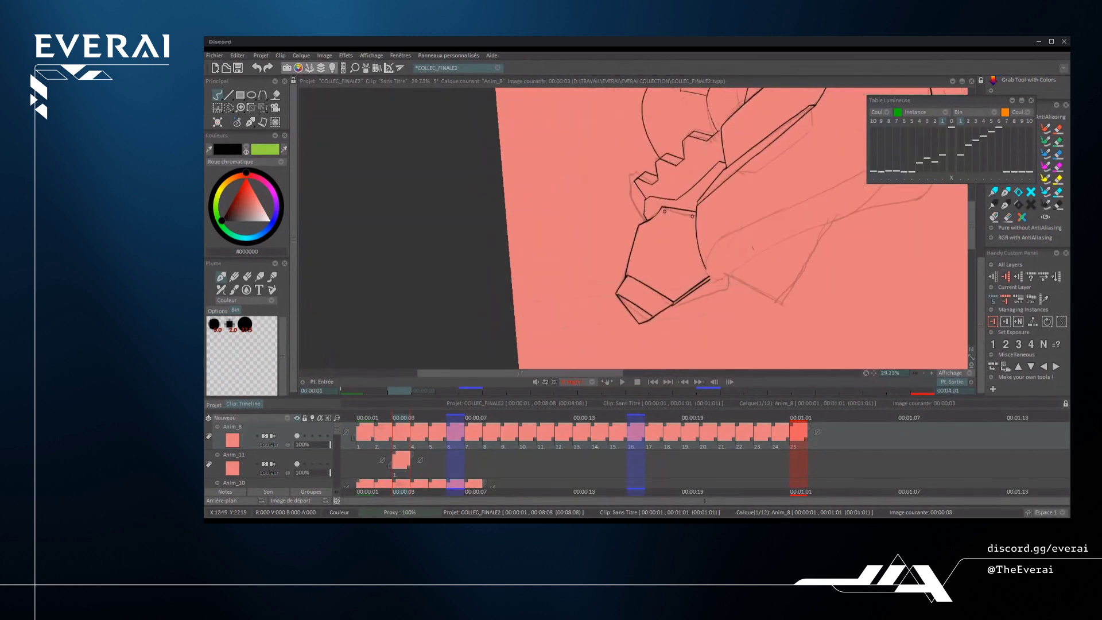
scroll(741, 213, "down", 3)
scroll(737, 216, "up", 5)
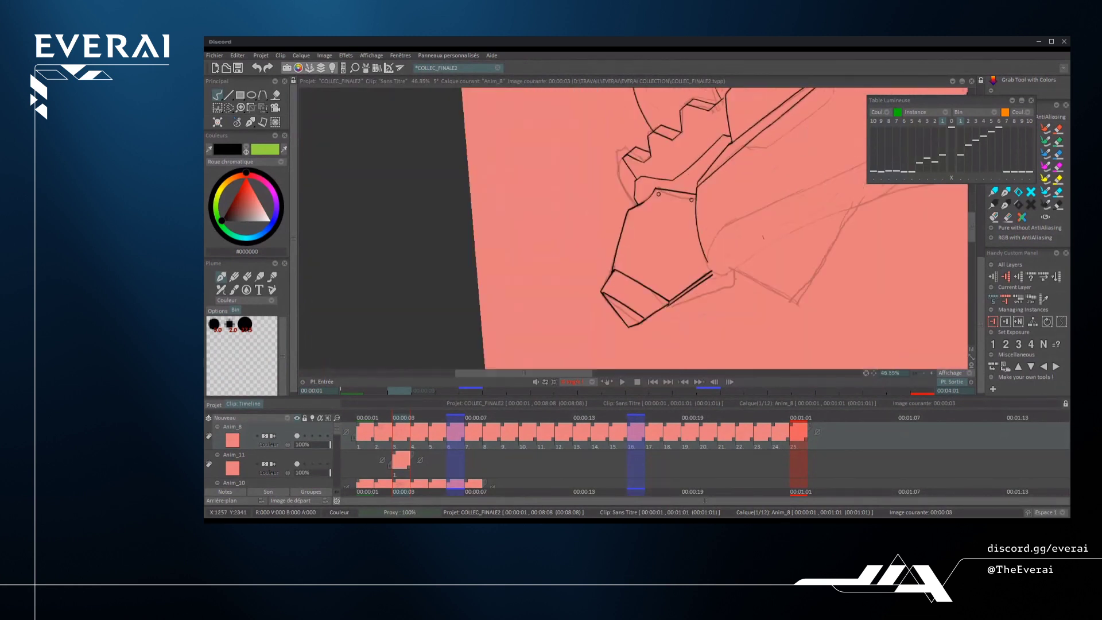
scroll(714, 237, "up", 2)
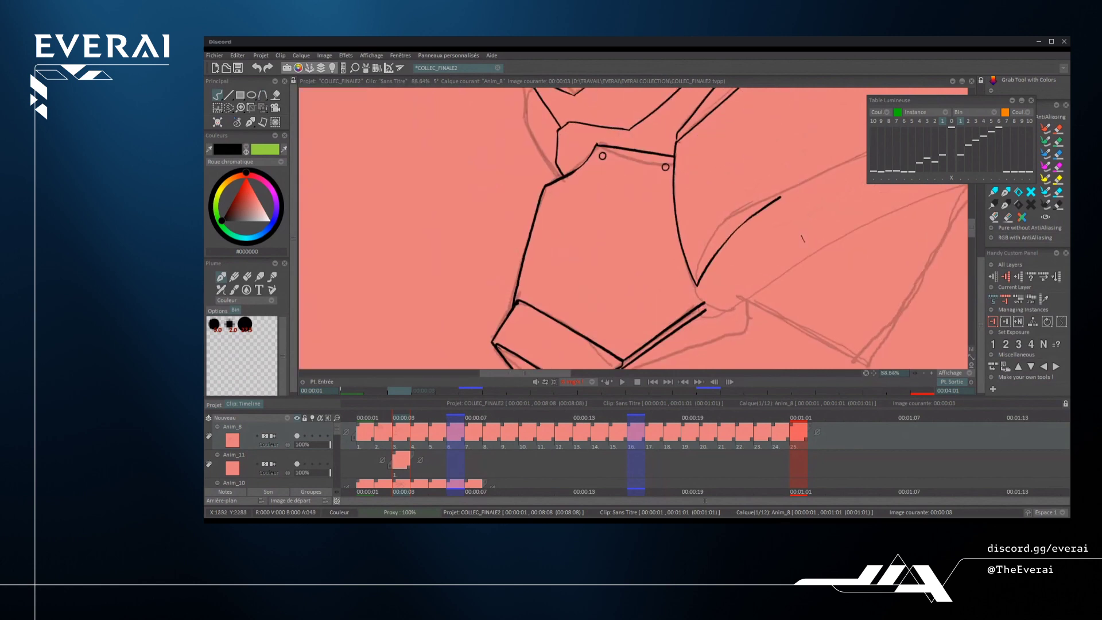
- Rotate the canvas view and try to ink the cheek plate's long lower edge from the end of its rounded rear outline
scroll(746, 230, "down", 4)
left_click_drag(858, 209, 537, 150)
mouse_move(621, 242)
left_mouse_down()
mouse_move(652, 257)
mouse_move(741, 258)
left_mouse_up()
left_click_drag(741, 258, 745, 231)
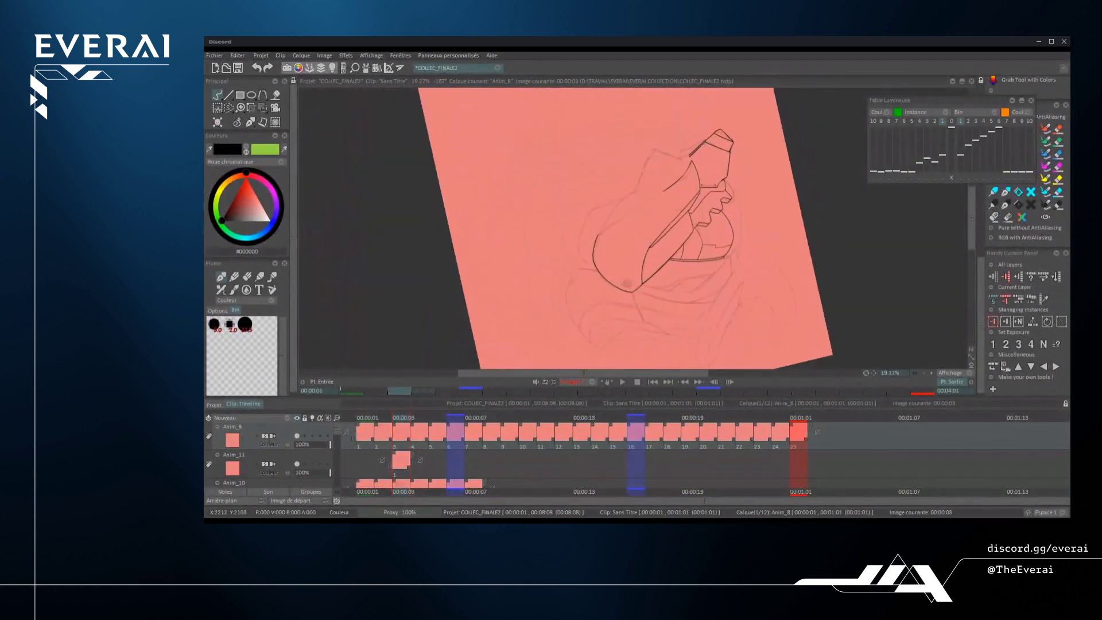
scroll(604, 235, "up", 3)
left_click_drag(587, 263, 745, 159)
scroll(698, 190, "up", 2)
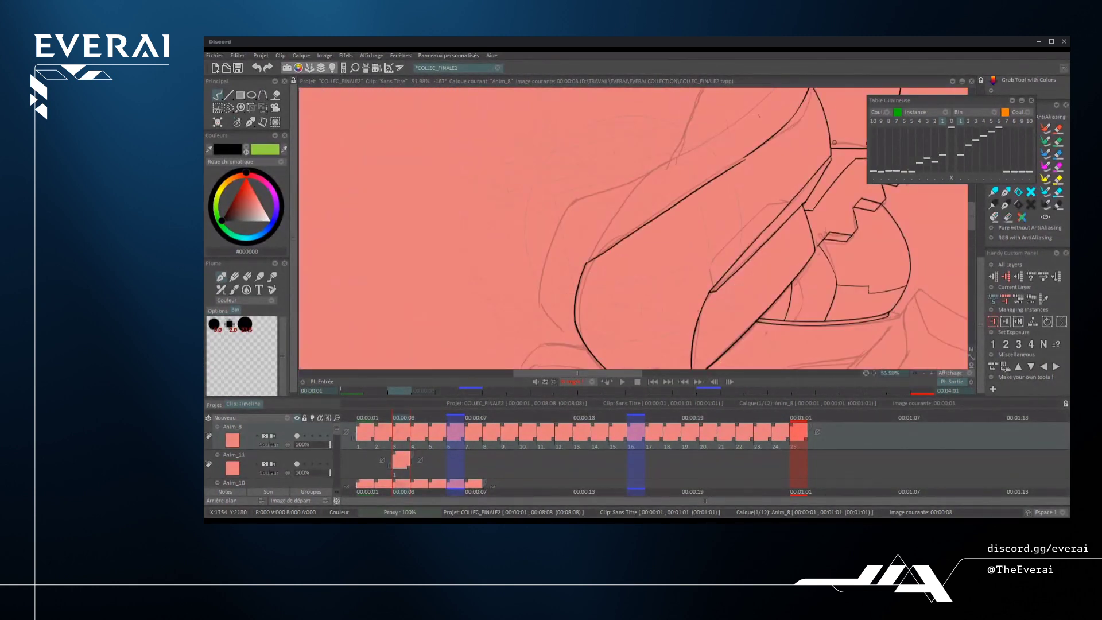
key("ctrl+z")
- Ink the cheek plate's long lower edge, joining its rear outline to the short curve at the snout
left_click_drag(548, 292, 628, 235)
scroll(546, 290, "up", 2)
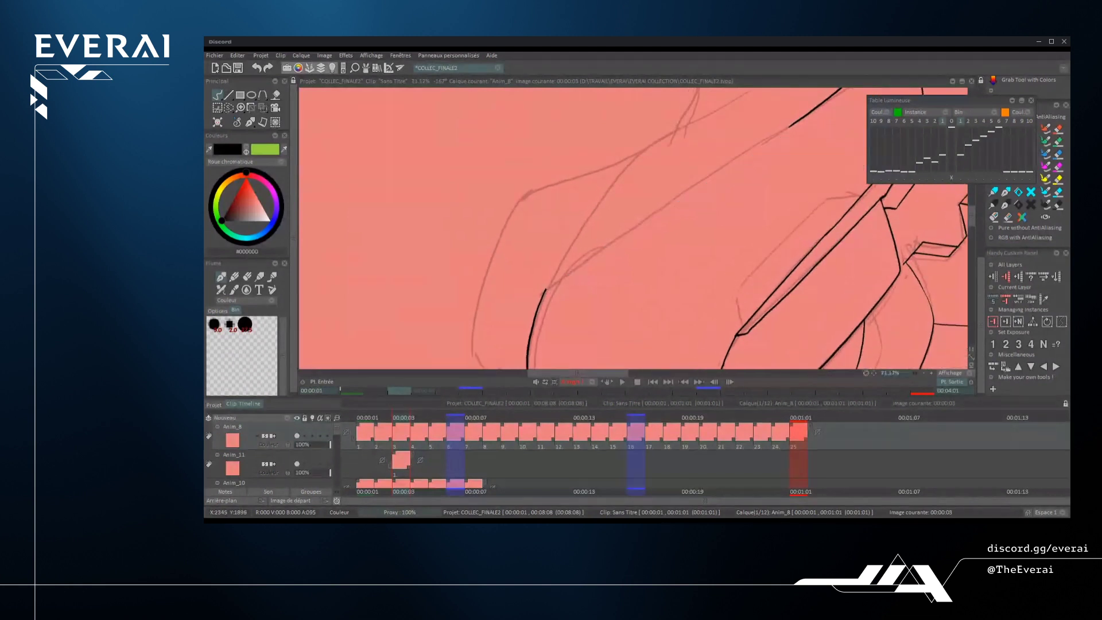
key("ctrl+z")
left_click_drag(545, 292, 802, 118)
scroll(803, 118, "up", 2)
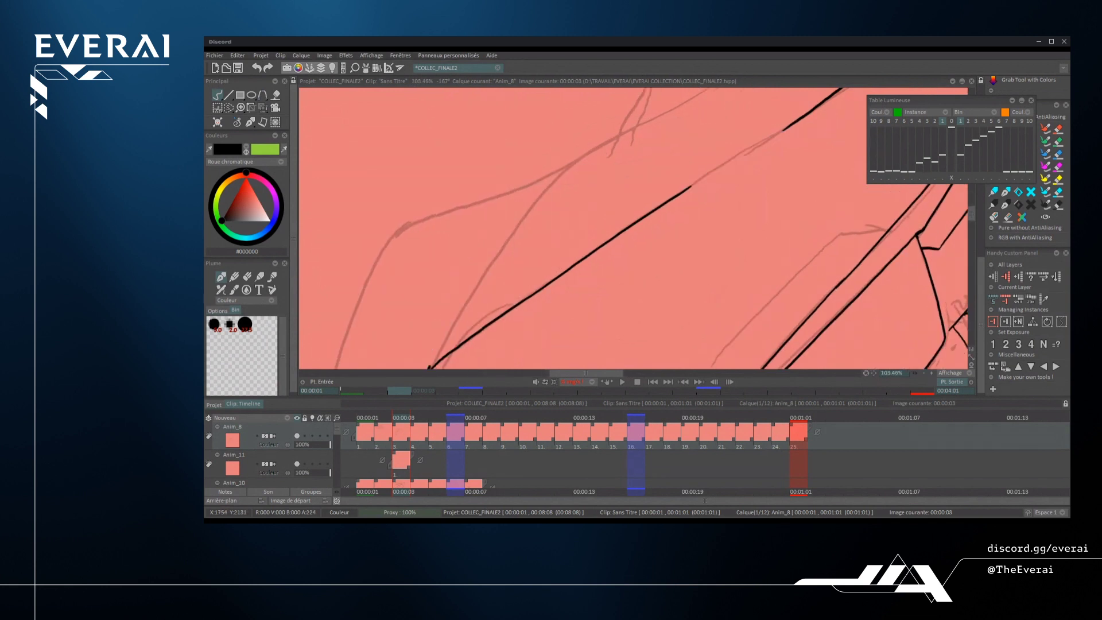
key("ctrl+z")
left_click_drag(782, 131, 690, 185)
- Rotate the canvas view back and try to ink a short curve beneath the point where the cheek plate meets the snout plate
scroll(631, 230, "down", 4)
left_click_drag(502, 123, 593, 218)
left_click_drag(499, 257, 527, 315)
scroll(527, 315, "up", 3)
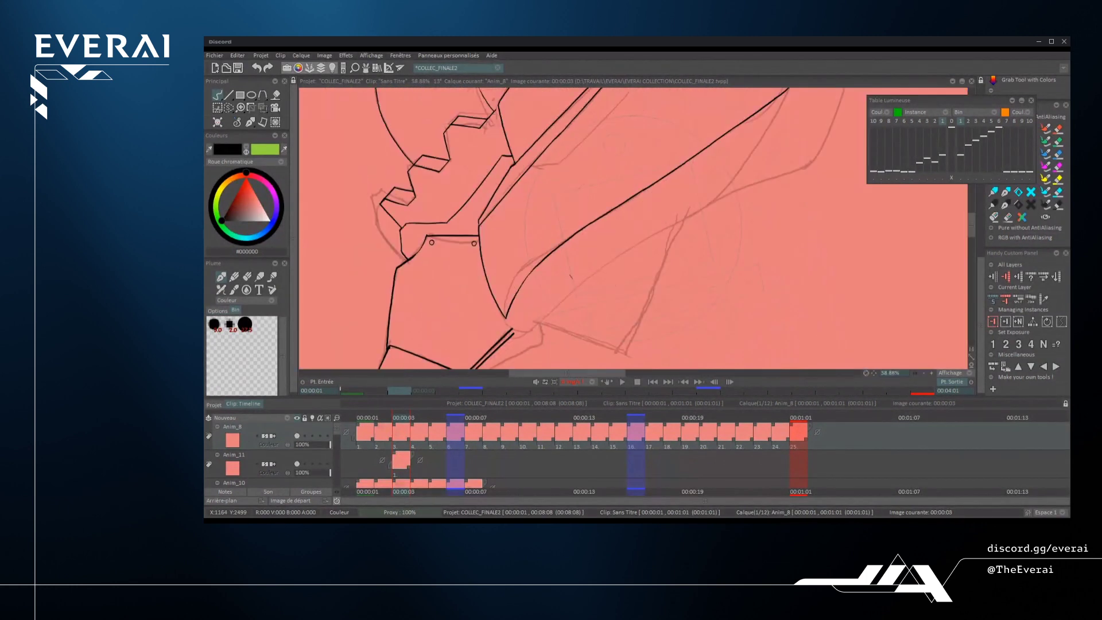
scroll(570, 277, "down", 1)
scroll(578, 269, "up", 3)
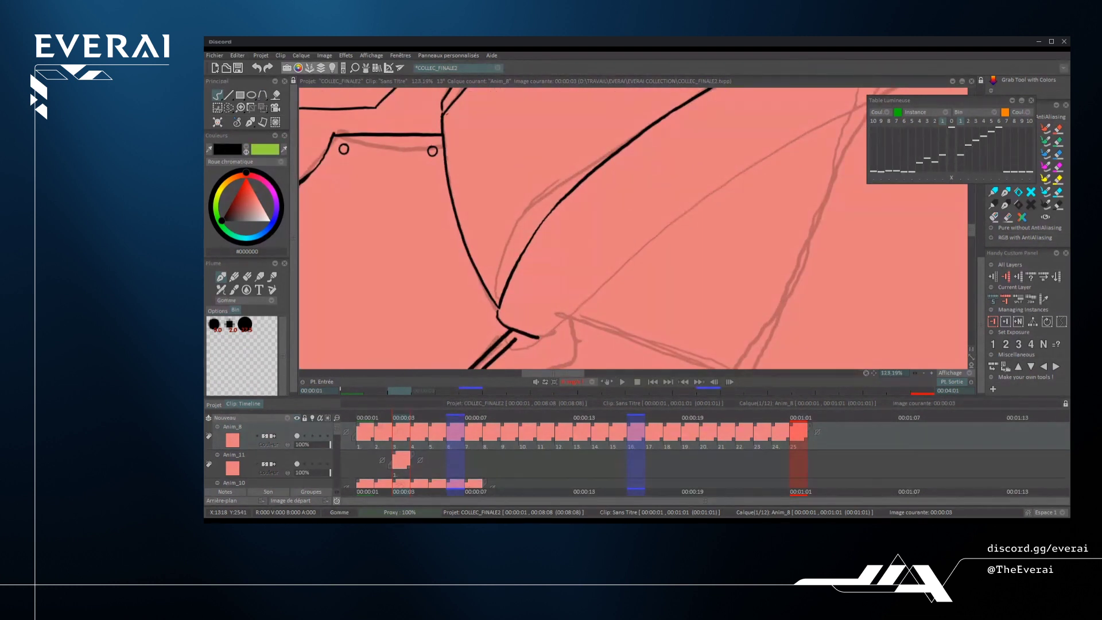
scroll(483, 319, "up", 2)
left_click_drag(779, 118, 793, 135)
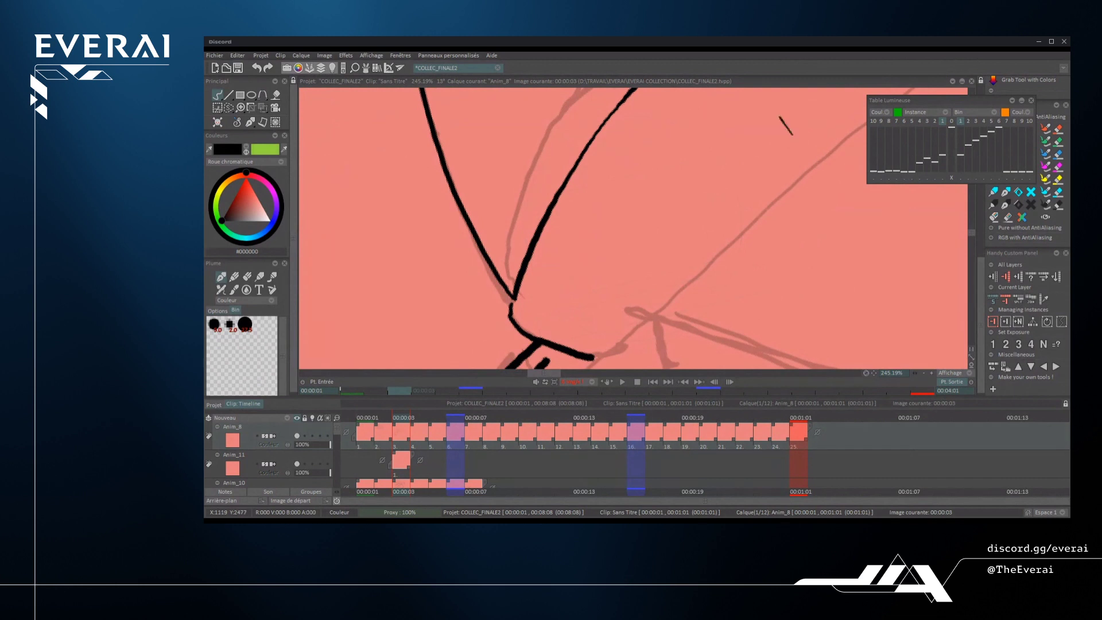
scroll(752, 198, "down", 2)
- Ink the rounded front end of the band below the cheek plate, past the snout's lower double edge
left_click_drag(626, 253, 670, 281)
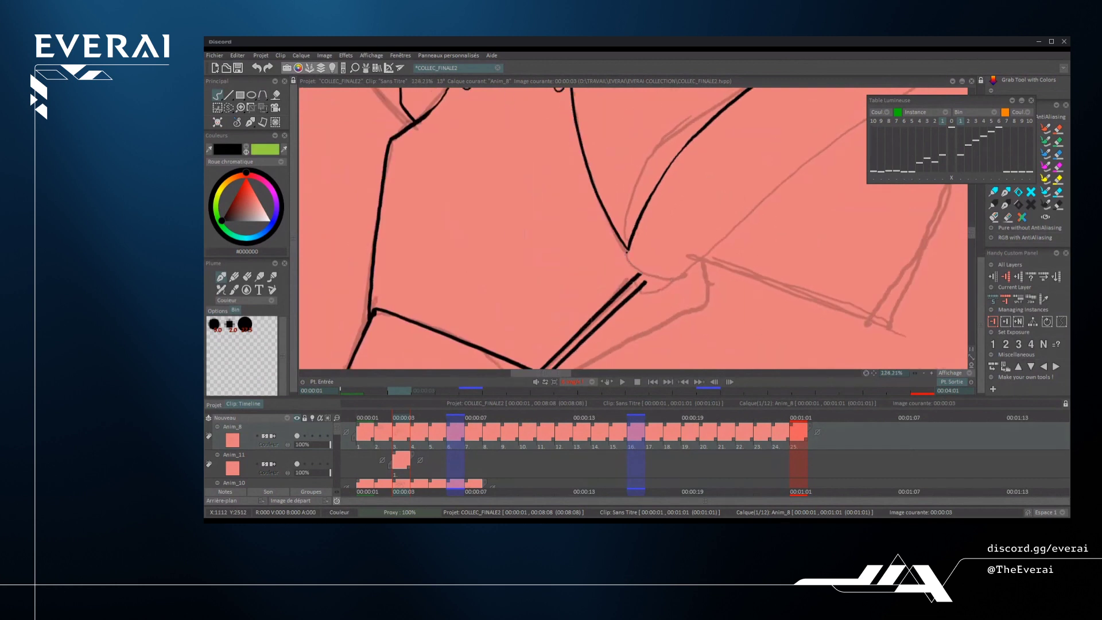
scroll(645, 262, "up", 2)
mouse_move(619, 238)
left_mouse_down()
mouse_move(627, 263)
mouse_move(702, 287)
left_mouse_up()
key("ctrl+z")
left_click_drag(625, 262, 694, 288)
key("ctrl+z")
left_click_drag(625, 263, 695, 290)
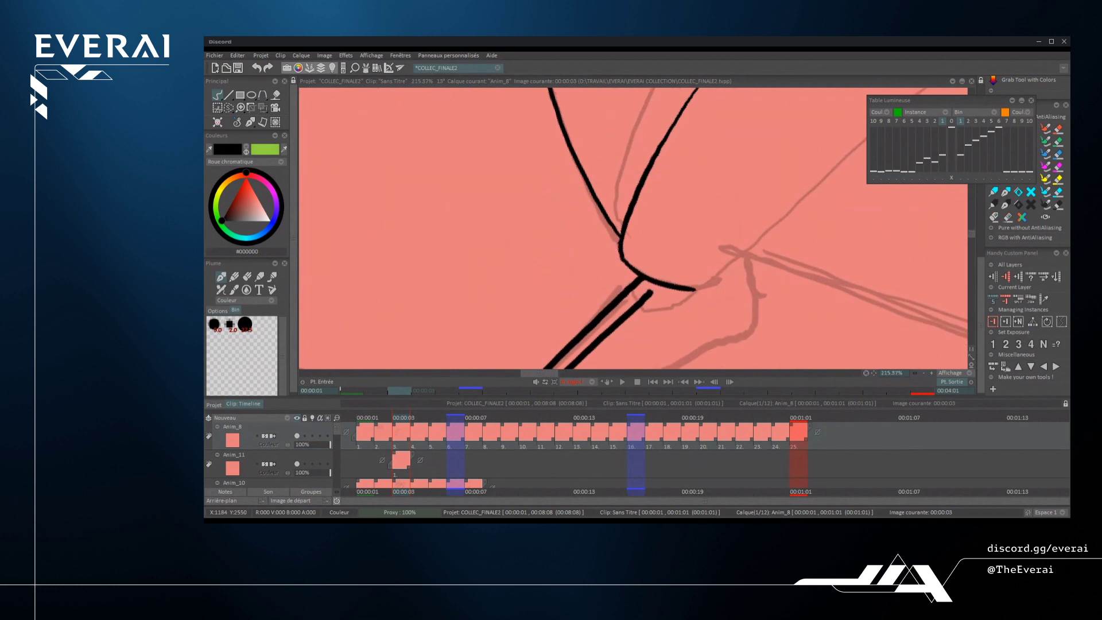
scroll(516, 223, "down", 4)
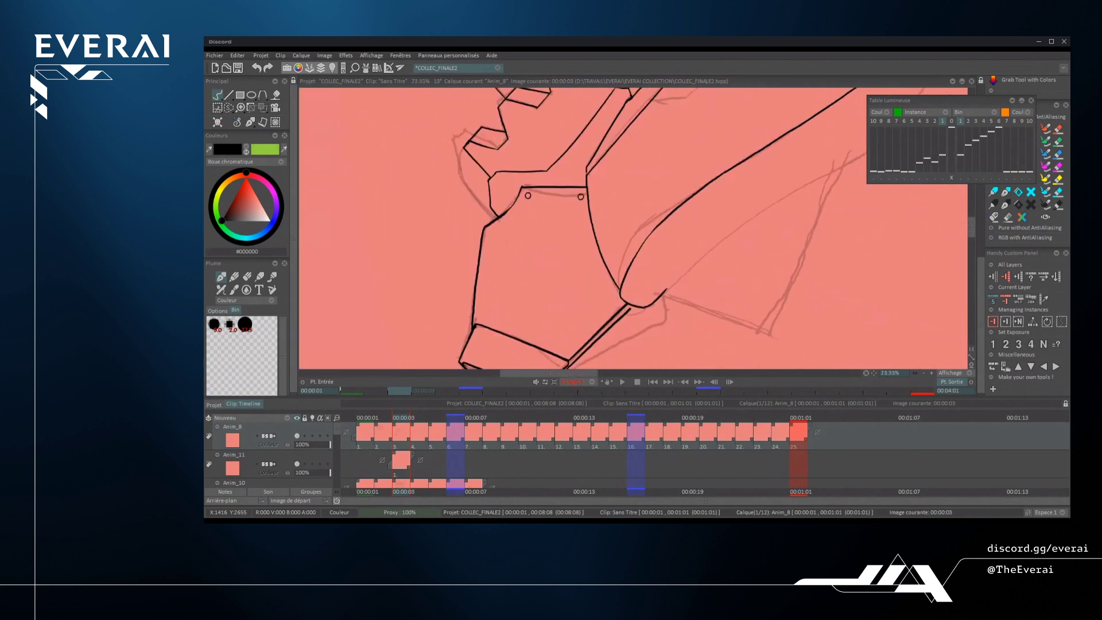
- Ink the band's lower line from its rounded front end back along the cheek plate's lower edge
scroll(515, 223, "up", 1)
left_click_drag(607, 345, 753, 225)
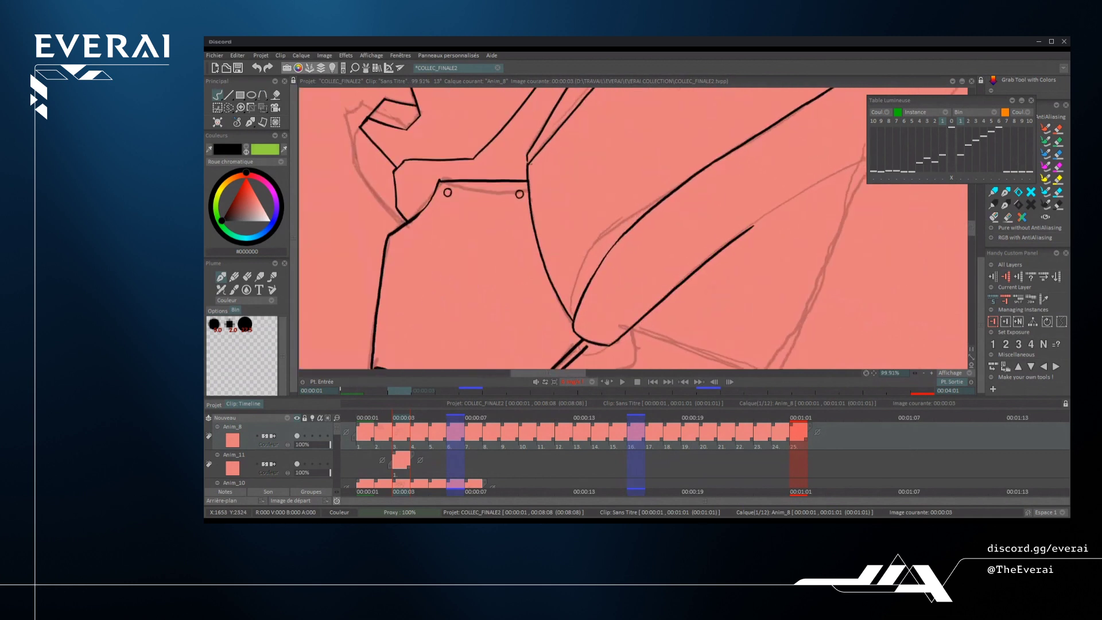
key("ctrl+z")
left_click_drag(606, 346, 795, 194)
scroll(718, 229, "down", 5)
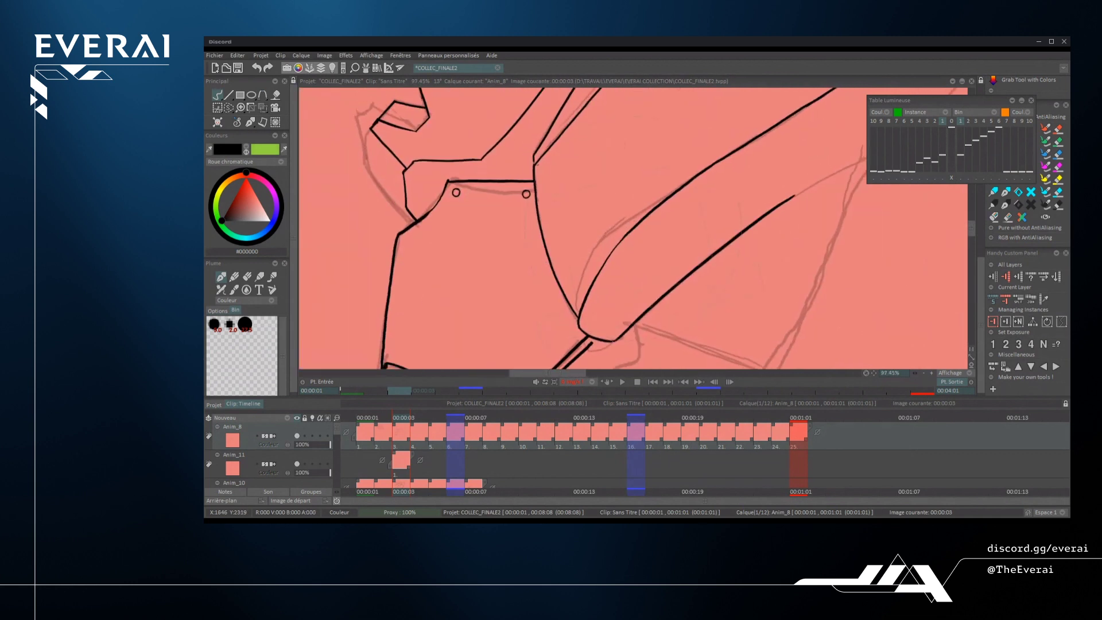
left_click_drag(846, 221, 752, 280)
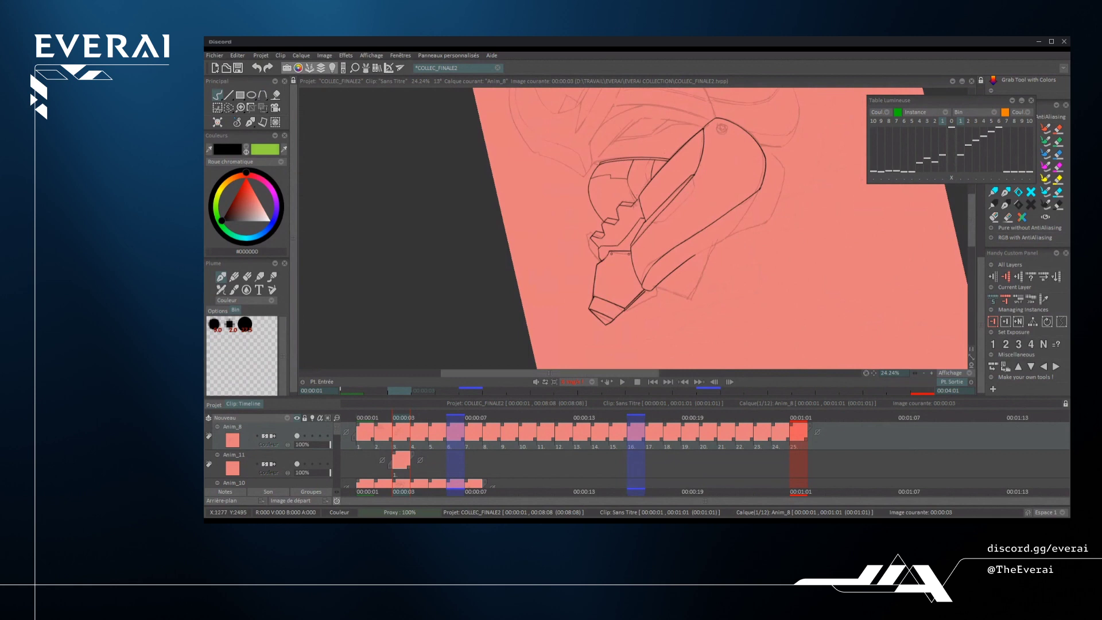
scroll(646, 274, "up", 8)
scroll(592, 325, "up", 3)
scroll(666, 270, "down", 3)
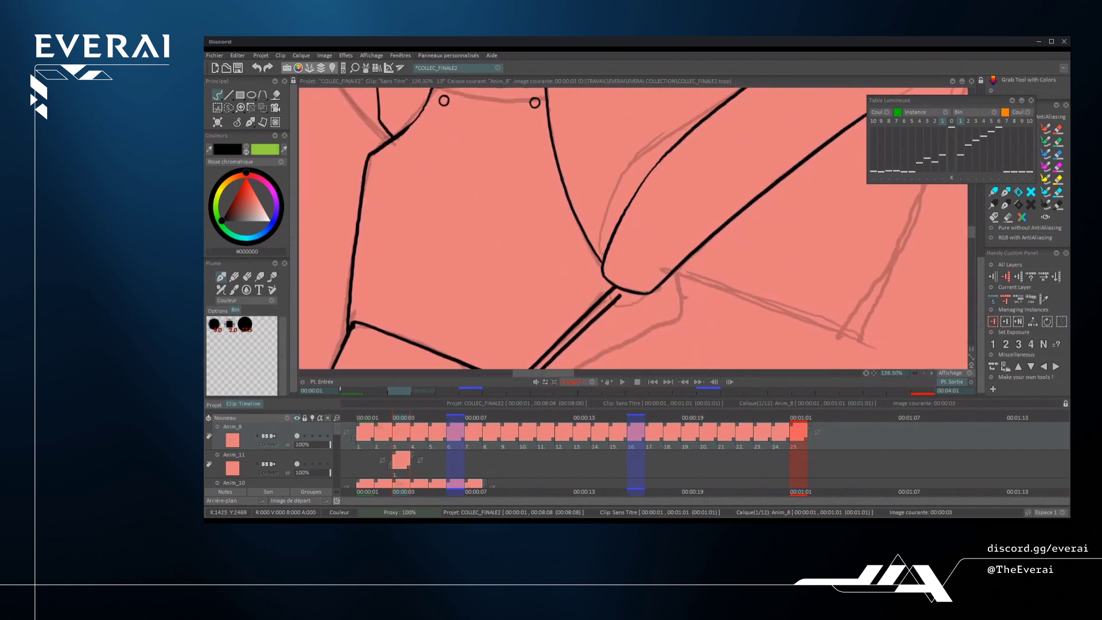
- Ink a slanted line below the cheek plate's lower rear corner for the rear part of the band
scroll(632, 229, "down", 3)
left_click_drag(689, 138, 505, 350)
left_click_drag(631, 150, 579, 321)
mouse_move(746, 172)
left_mouse_down()
mouse_move(769, 241)
mouse_move(746, 305)
mouse_move(677, 345)
mouse_move(574, 344)
mouse_move(505, 287)
mouse_move(493, 218)
mouse_move(528, 138)
mouse_move(620, 109)
left_mouse_up()
scroll(631, 230, "down", 3)
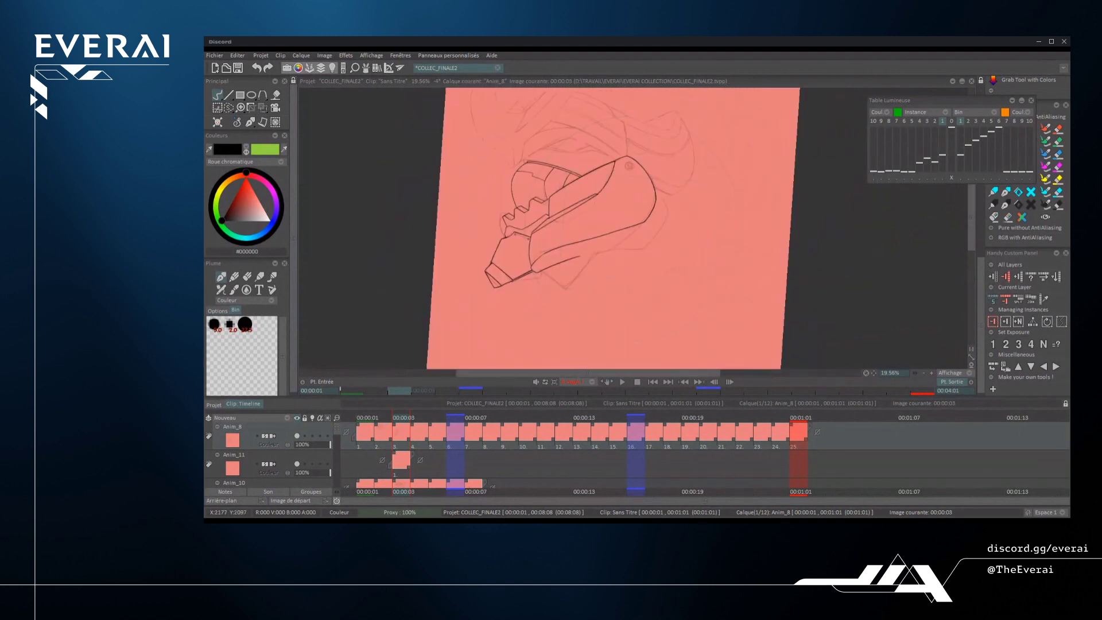
scroll(631, 230, "up", 6)
left_click_drag(698, 182, 573, 286)
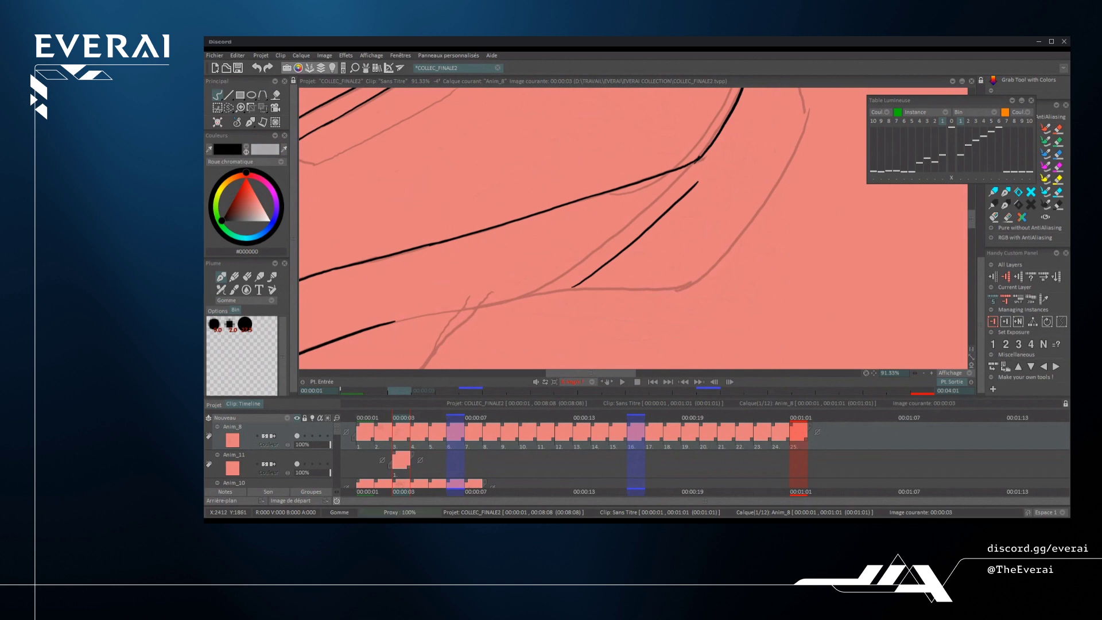
- Connect the band's front lower line to the slanted rear line, following the sketch
left_click_drag(786, 189, 791, 224)
mouse_move(713, 179)
left_mouse_down()
mouse_move(714, 233)
mouse_move(711, 196)
left_mouse_up()
scroll(716, 246, "down", 4)
scroll(612, 299, "up", 5)
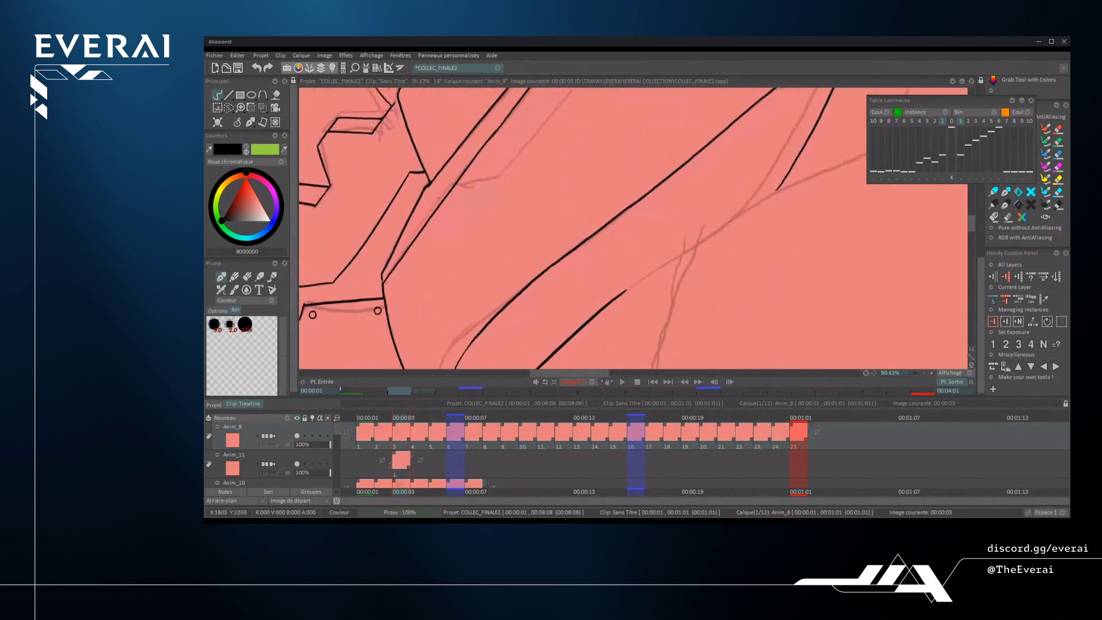
key("ctrl+z")
left_click_drag(610, 302, 813, 170)
key("ctrl+z")
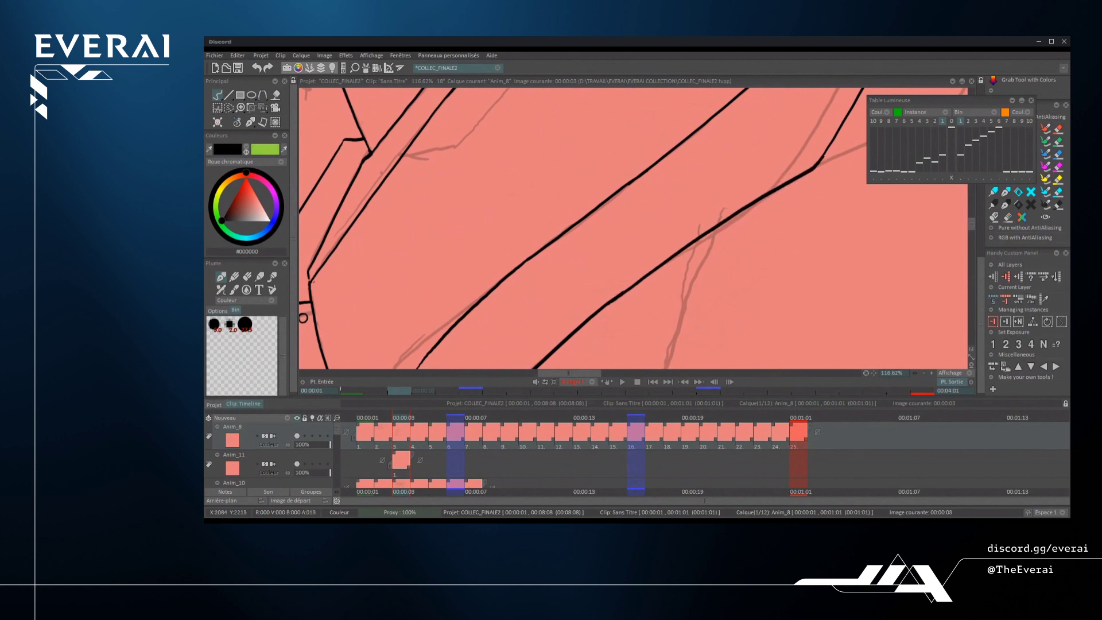
- Erase the overshooting line ends at the cheek plate's lower rear corner
scroll(631, 230, "down", 6)
left_click_drag(717, 189, 712, 241)
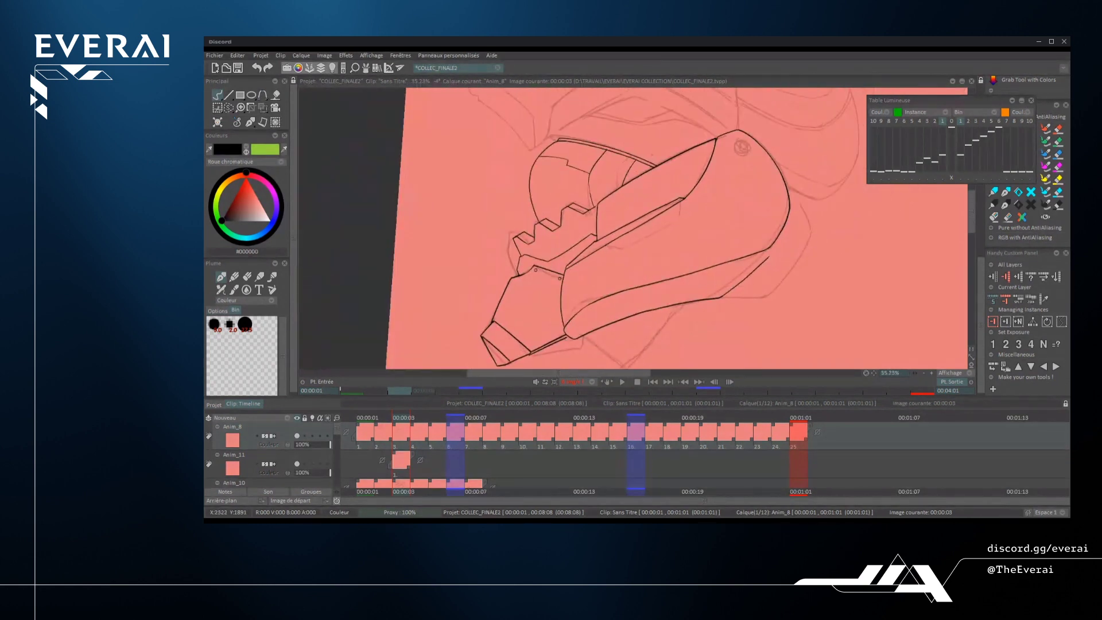
scroll(631, 259, "up", 6)
left_click_drag(718, 189, 712, 241)
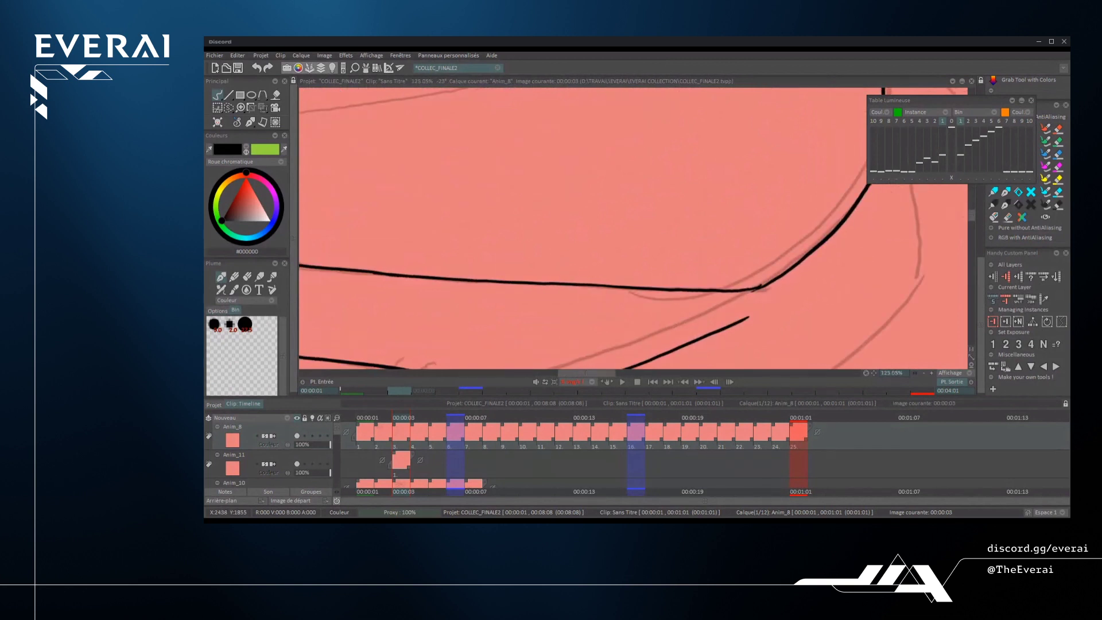
scroll(632, 230, "down", 2)
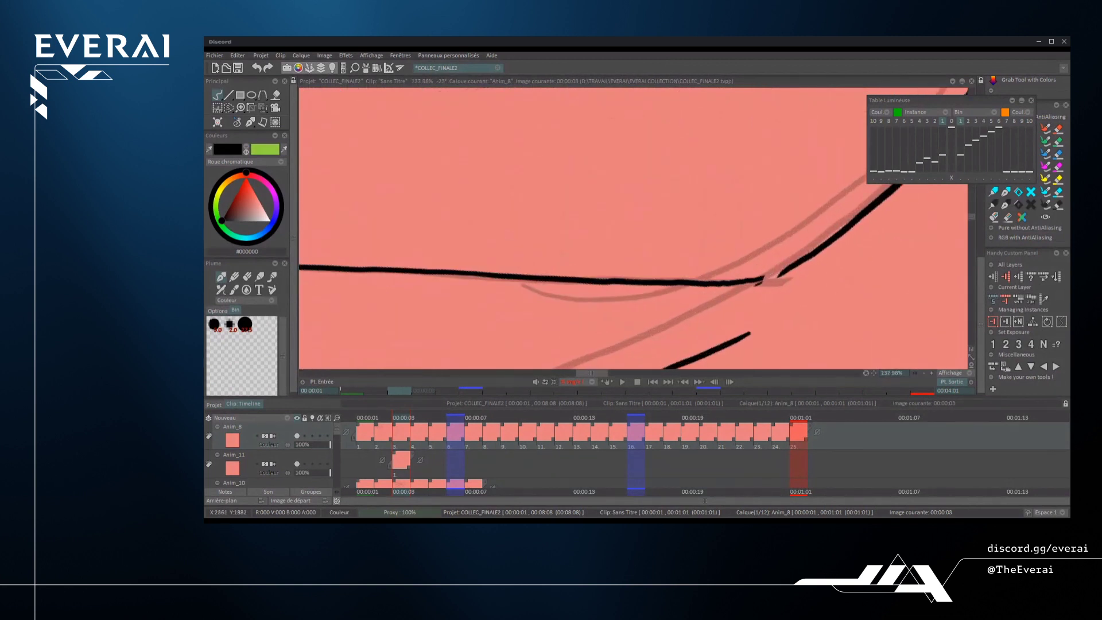
- Rejoin the cheek plate's lower rear corner and extend the band's lower line upward beside the rear outline
mouse_move(716, 326)
left_mouse_down()
mouse_move(786, 262)
mouse_move(730, 319)
mouse_move(791, 271)
left_mouse_up()
key("ctrl+z")
key("ctrl+z")
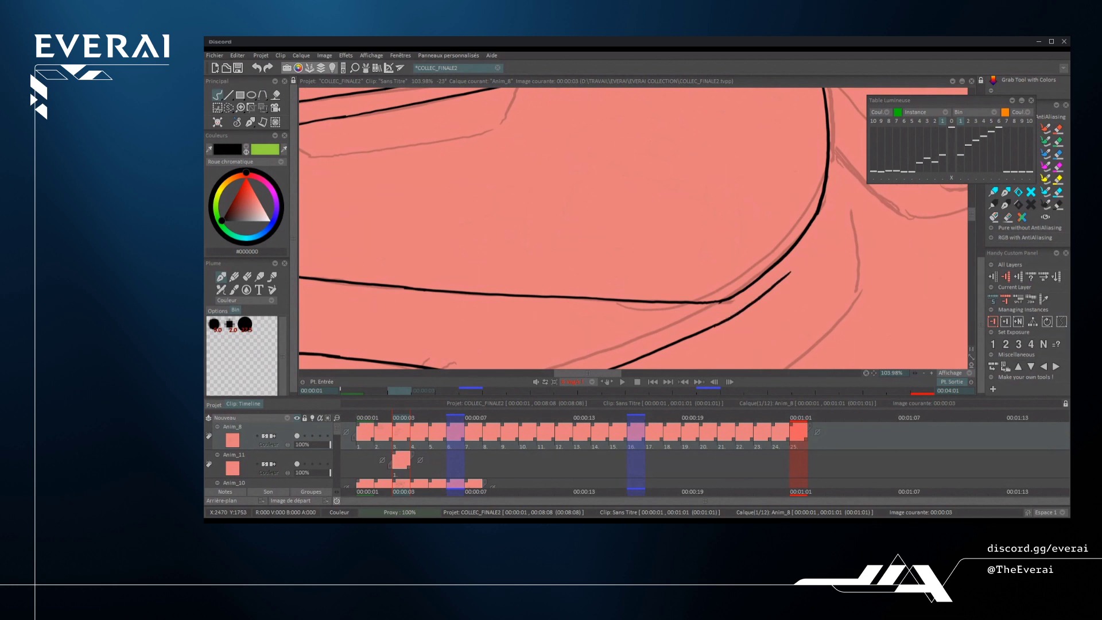
scroll(631, 230, "down", 5)
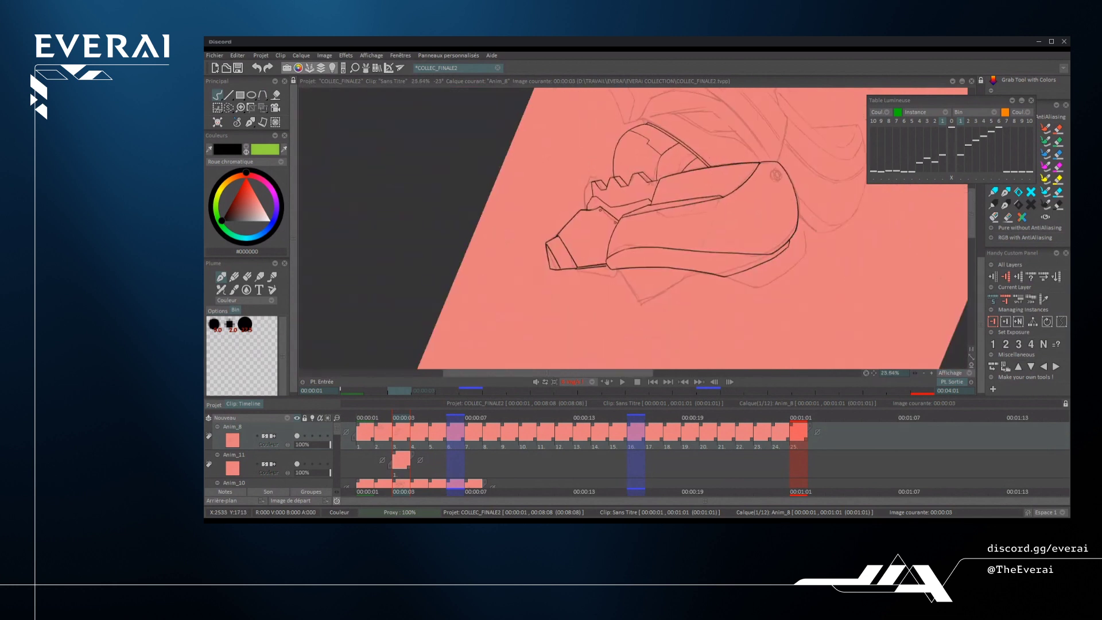
scroll(746, 241, "up", 6)
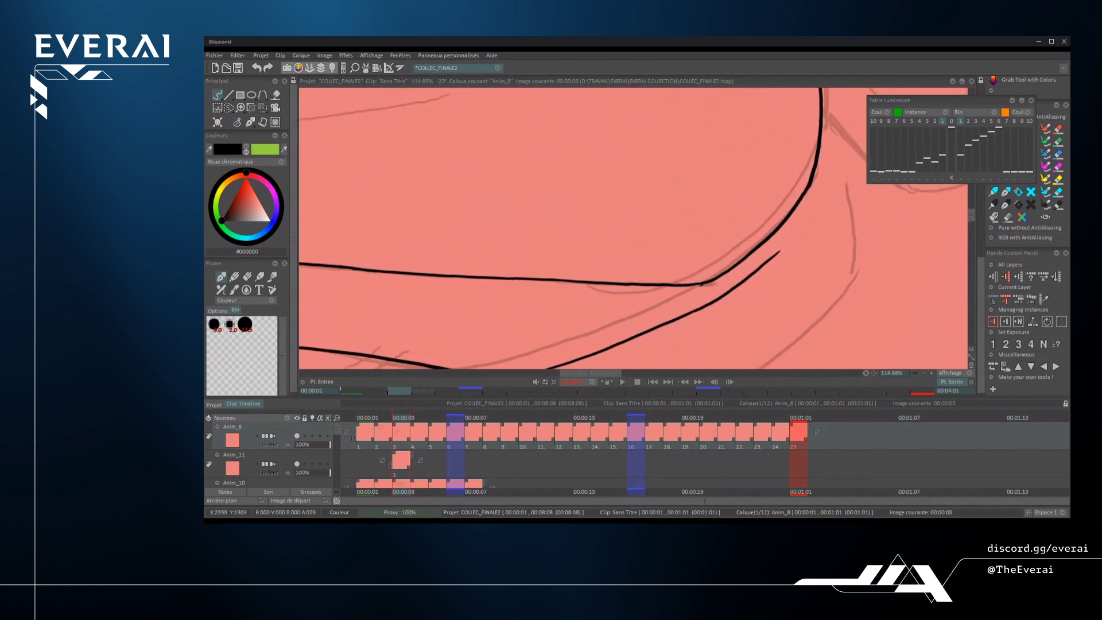
- Extend the band's lower line up along the cheek plate's rear outline and close it against that outline
left_click_drag(717, 301, 825, 200)
key("ctrl+z")
key("ctrl+z")
mouse_move(742, 284)
left_mouse_down()
mouse_move(817, 214)
mouse_move(812, 220)
left_mouse_up()
scroll(810, 166, "up", 2)
scroll(804, 195, "down", 6)
scroll(632, 279, "up", 6)
scroll(632, 229, "down", 8)
scroll(632, 230, "up", 12)
key("ctrl+z")
left_click_drag(743, 174, 756, 228)
scroll(764, 166, "down", 10)
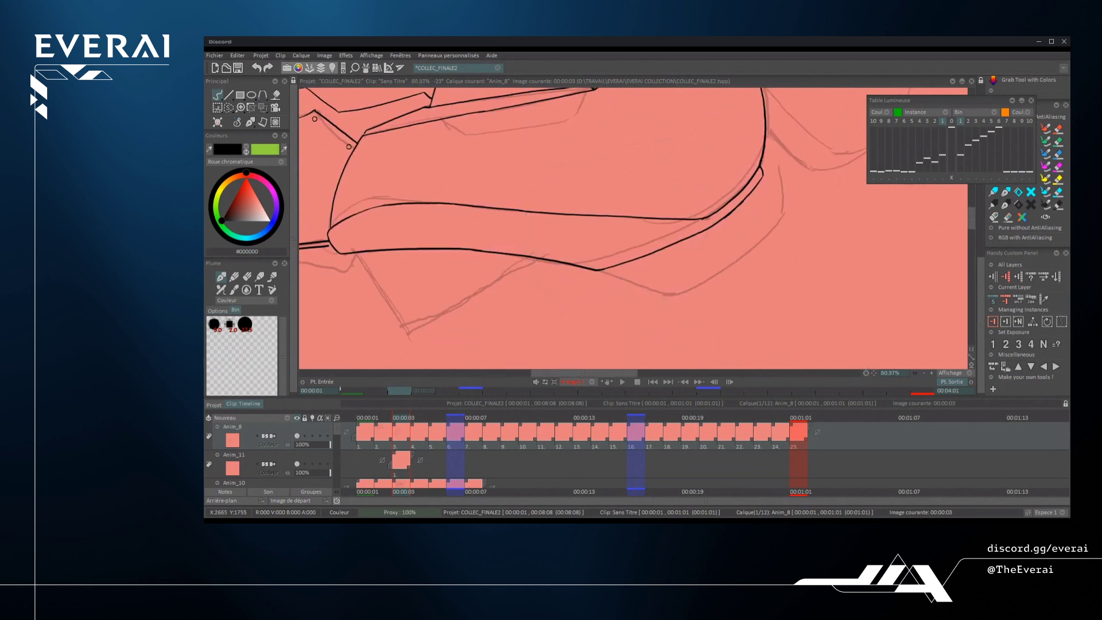
- Rotate the canvas view and inspect the band's closed rear end and the inked head as a whole
scroll(632, 230, "down", 5)
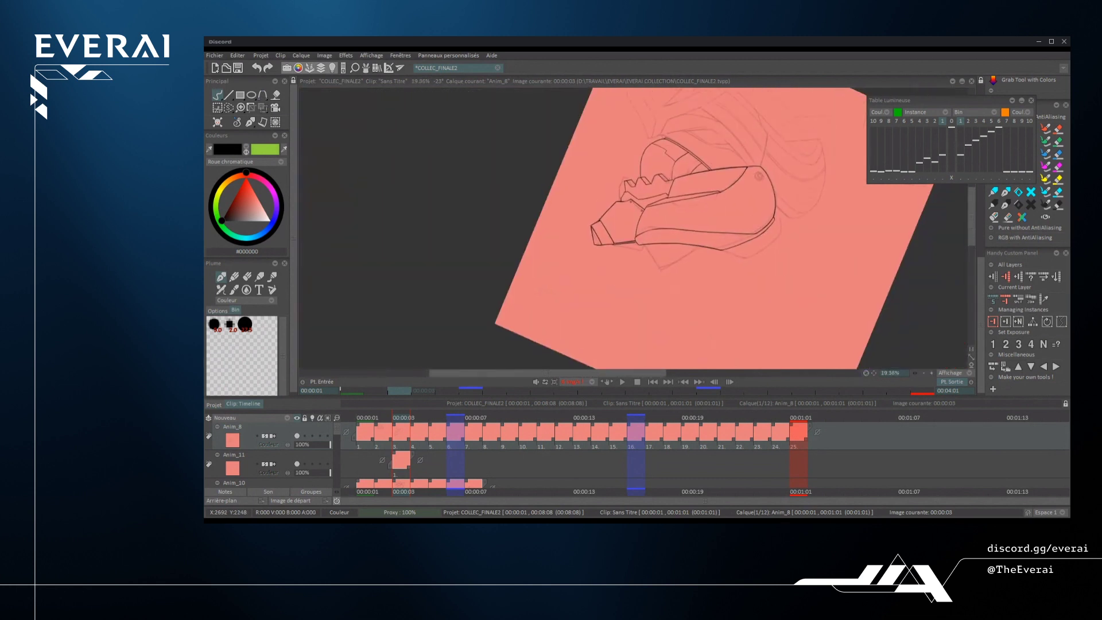
left_click_drag(784, 270, 789, 248)
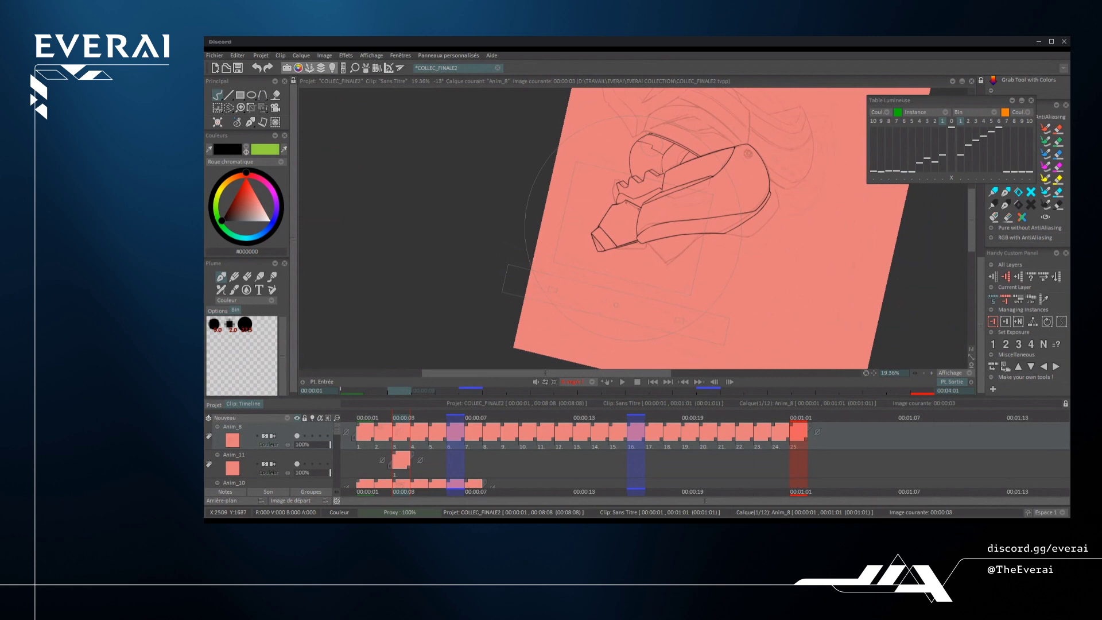
scroll(632, 241, "up", 8)
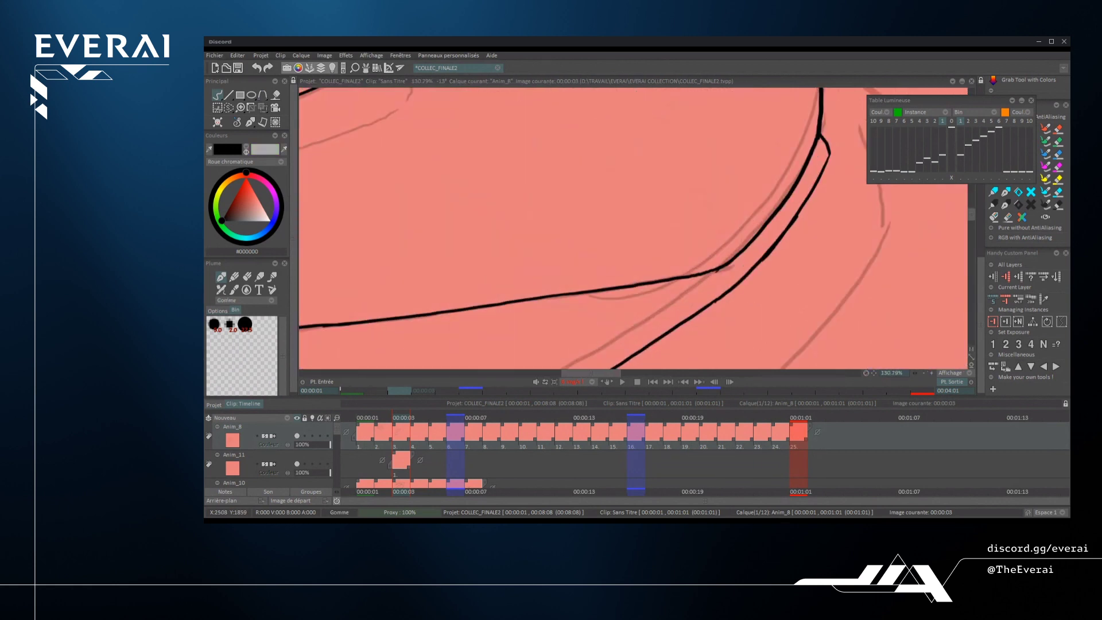
scroll(631, 230, "down", 3)
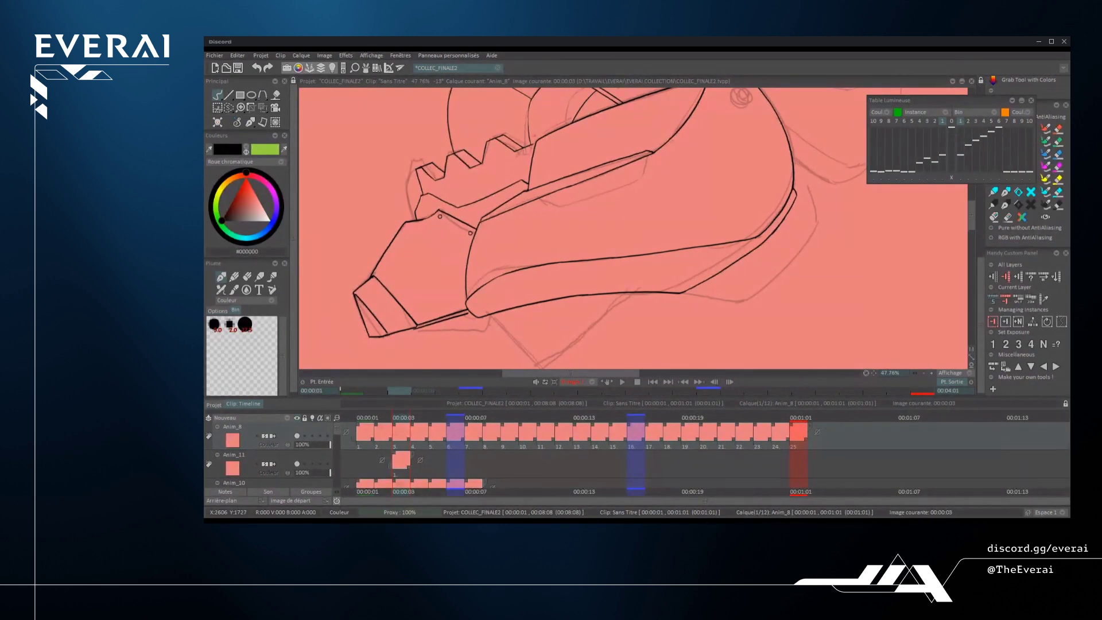
- Ink the outer ring of the round pivot over its sketch near the cheek plate's upper rear corner
scroll(775, 198, "down", 3)
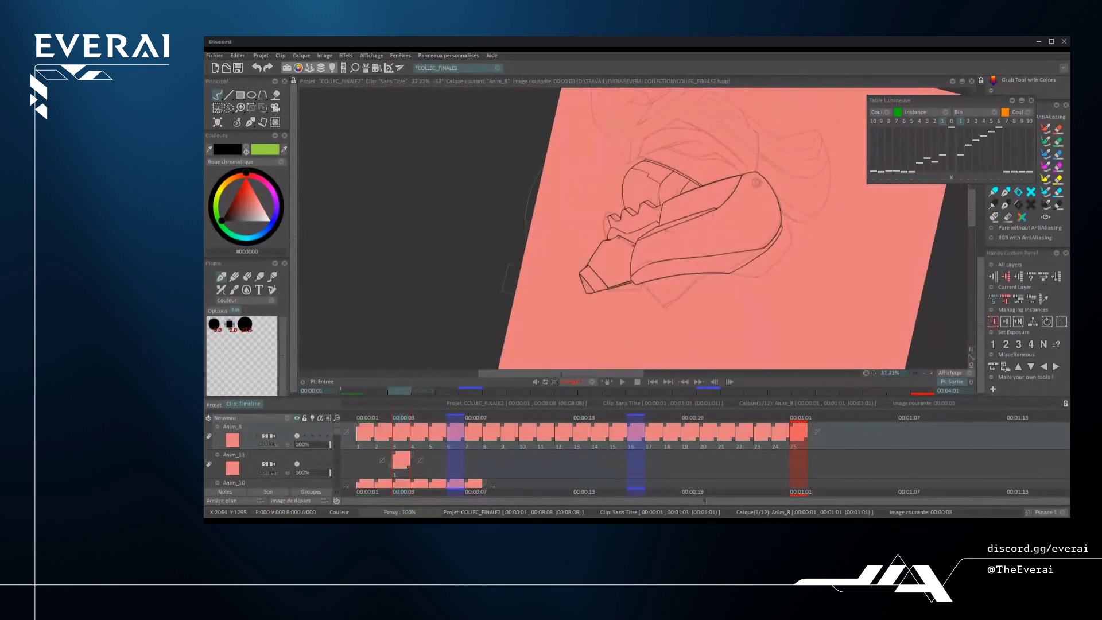
scroll(763, 205, "up", 5)
scroll(712, 230, "up", 3)
mouse_move(772, 229)
left_mouse_down()
mouse_move(746, 256)
mouse_move(751, 285)
mouse_move(769, 297)
left_mouse_up()
key("ctrl+z")
mouse_move(770, 229)
left_mouse_down()
mouse_move(747, 259)
mouse_move(761, 289)
mouse_move(781, 294)
left_mouse_up()
mouse_move(765, 232)
left_mouse_down()
mouse_move(779, 229)
mouse_move(805, 256)
mouse_move(784, 232)
mouse_move(803, 257)
left_mouse_up()
key("ctrl+z")
key("ctrl+z")
mouse_move(776, 296)
left_mouse_down()
mouse_move(801, 281)
mouse_move(806, 256)
left_mouse_up()
key("ctrl+z")
key("ctrl+z")
key("ctrl+z")
left_click_drag(781, 291, 810, 251)
- Ink a small circle inside the pivot's outer ring, offset toward the ring's rear side
scroll(775, 259, "up", 1)
key("ctrl+z")
key("ctrl+z")
mouse_move(799, 289)
left_mouse_down()
mouse_move(808, 253)
mouse_move(768, 274)
mouse_move(795, 290)
left_mouse_up()
key("ctrl+z")
mouse_move(784, 244)
left_mouse_down()
mouse_move(763, 270)
mouse_move(788, 288)
mouse_move(774, 255)
mouse_move(772, 275)
mouse_move(796, 286)
left_mouse_up()
key("ctrl+z")
key("ctrl+z")
mouse_move(774, 250)
left_mouse_down()
mouse_move(780, 285)
mouse_move(800, 278)
mouse_move(795, 247)
mouse_move(799, 273)
left_mouse_up()
key("ctrl+z")
key("ctrl+z")
left_click_drag(773, 280, 794, 281)
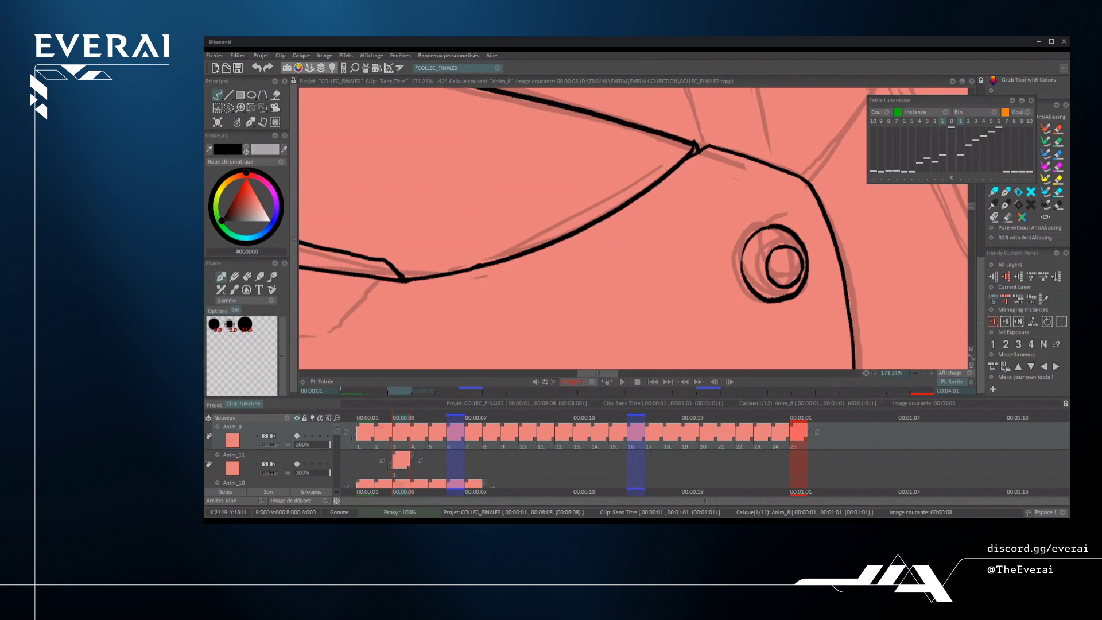
- Erase the pivot's small inner circle and redraw it slightly larger inside the outer ring
key("e")
scroll(797, 212, "down", 6)
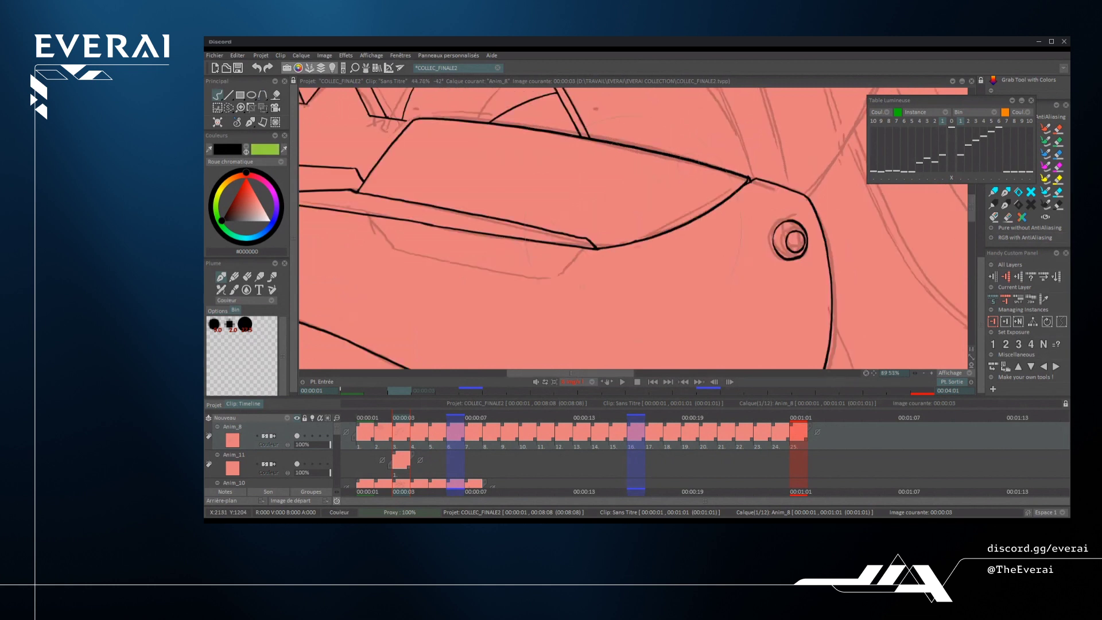
scroll(797, 211, "up", 3)
scroll(795, 247, "up", 4)
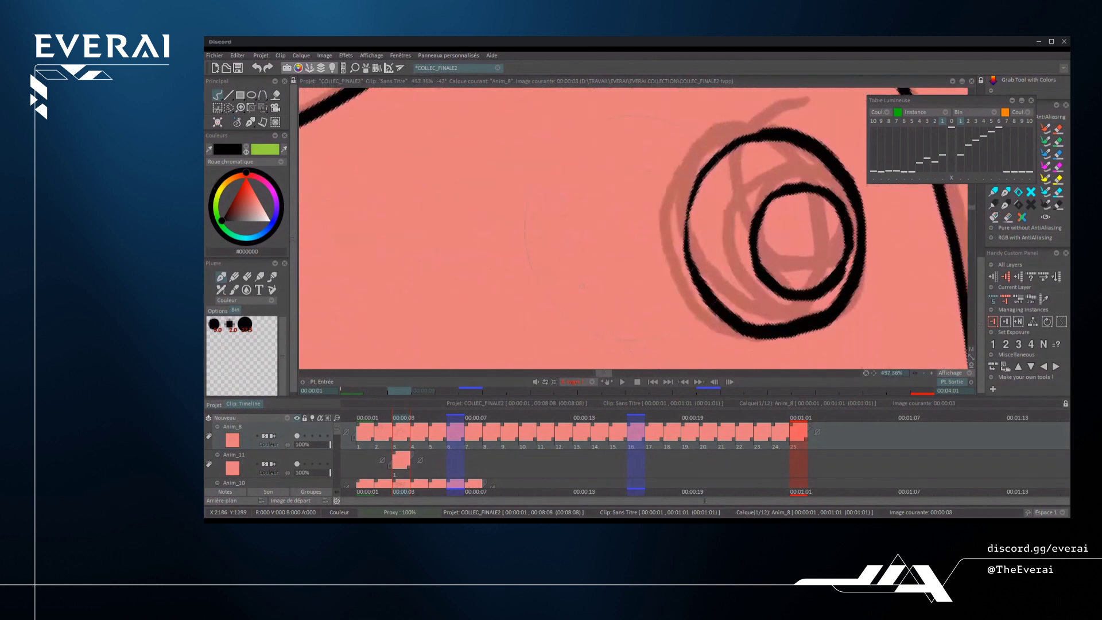
mouse_move(757, 287)
left_mouse_down()
mouse_move(841, 276)
mouse_move(848, 230)
mouse_move(834, 287)
left_mouse_up()
mouse_move(850, 234)
left_mouse_down()
mouse_move(853, 253)
mouse_move(853, 225)
left_mouse_up()
mouse_move(778, 179)
left_mouse_down()
mouse_move(741, 215)
mouse_move(752, 268)
mouse_move(794, 294)
mouse_move(835, 275)
mouse_move(788, 292)
mouse_move(827, 279)
left_mouse_up()
key("ctrl+z")
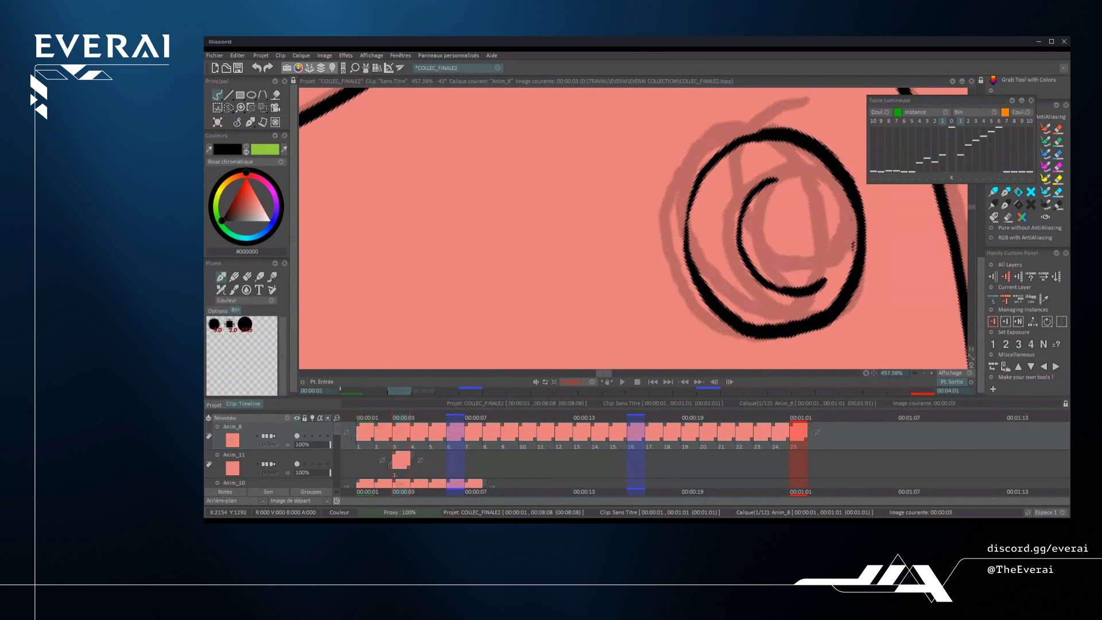
mouse_move(758, 186)
left_mouse_down()
mouse_move(782, 170)
mouse_move(827, 171)
mouse_move(846, 216)
left_mouse_up()
key("ctrl+z")
key("ctrl+z")
mouse_move(764, 188)
left_mouse_down()
mouse_move(788, 175)
mouse_move(824, 188)
mouse_move(761, 191)
mouse_move(836, 183)
mouse_move(855, 261)
left_mouse_up()
key("ctrl+z")
key("ctrl+z")
mouse_move(825, 184)
left_mouse_down()
mouse_move(843, 203)
mouse_move(831, 283)
mouse_move(818, 293)
left_mouse_up()
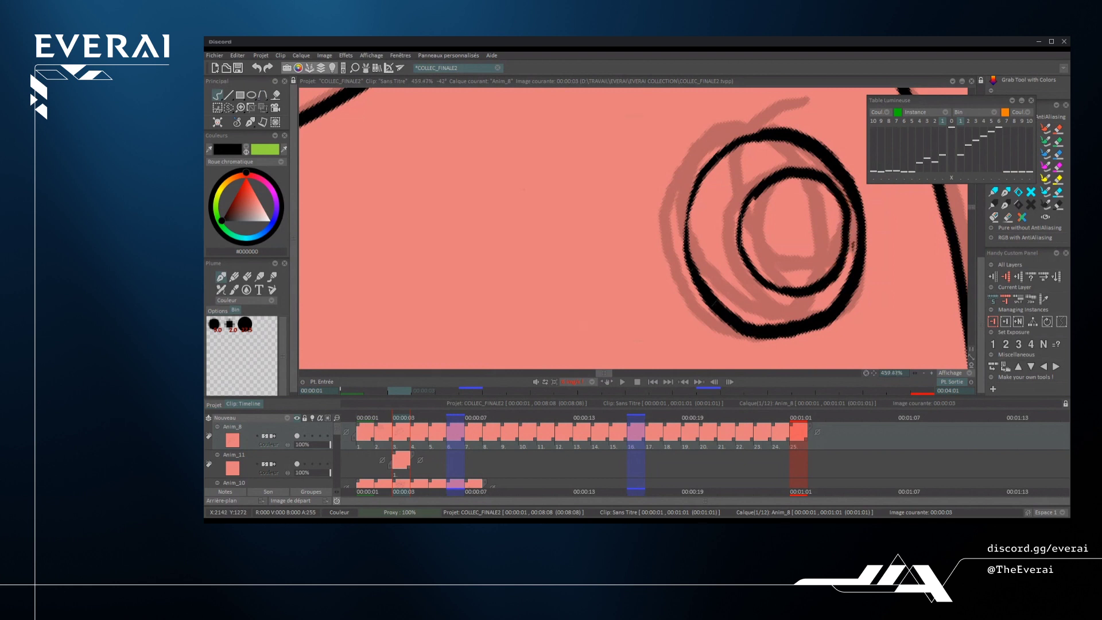
- Erase the thick rear side of the pivot's outer ring and redraw it as a cleaner arc
scroll(827, 187, "down", 8)
scroll(828, 187, "up", 8)
key("e")
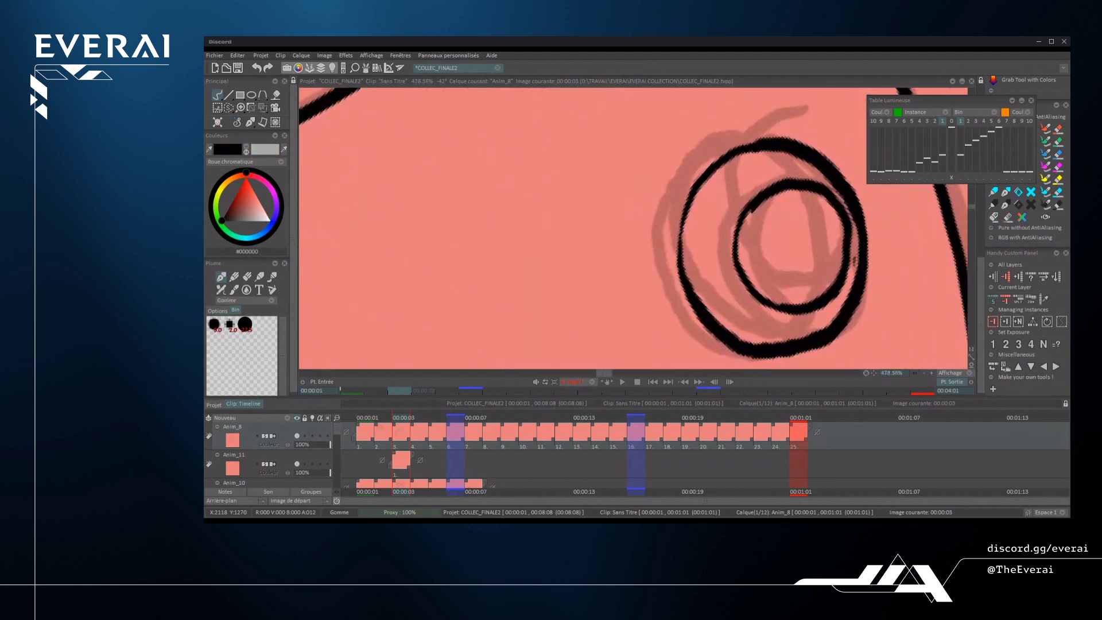
left_click_drag(844, 187, 861, 271)
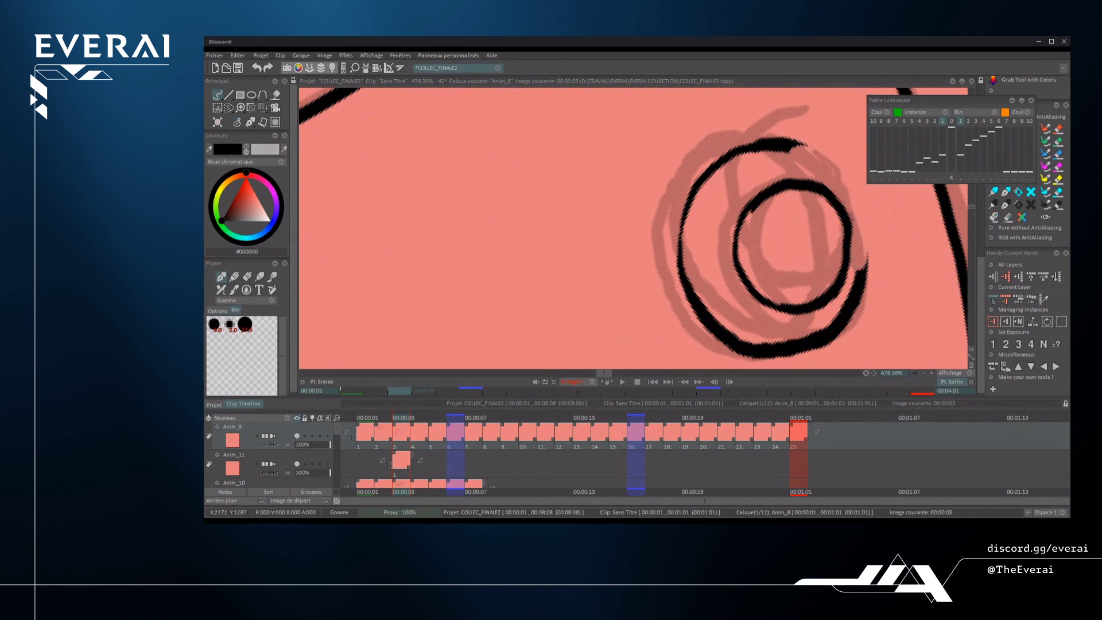
mouse_move(582, 286)
left_mouse_down()
mouse_move(617, 305)
mouse_move(652, 304)
mouse_move(700, 264)
left_mouse_up()
scroll(666, 299, "up", 2)
mouse_move(655, 330)
left_mouse_down()
mouse_move(680, 225)
mouse_move(755, 175)
left_mouse_up()
mouse_move(673, 356)
left_mouse_down()
mouse_move(689, 222)
mouse_move(742, 192)
mouse_move(755, 290)
mouse_move(729, 322)
left_mouse_up()
scroll(763, 182, "down", 10)
- Examine the pivot rings and the inked head as a whole from several canvas angles
left_click_drag(741, 322, 714, 207)
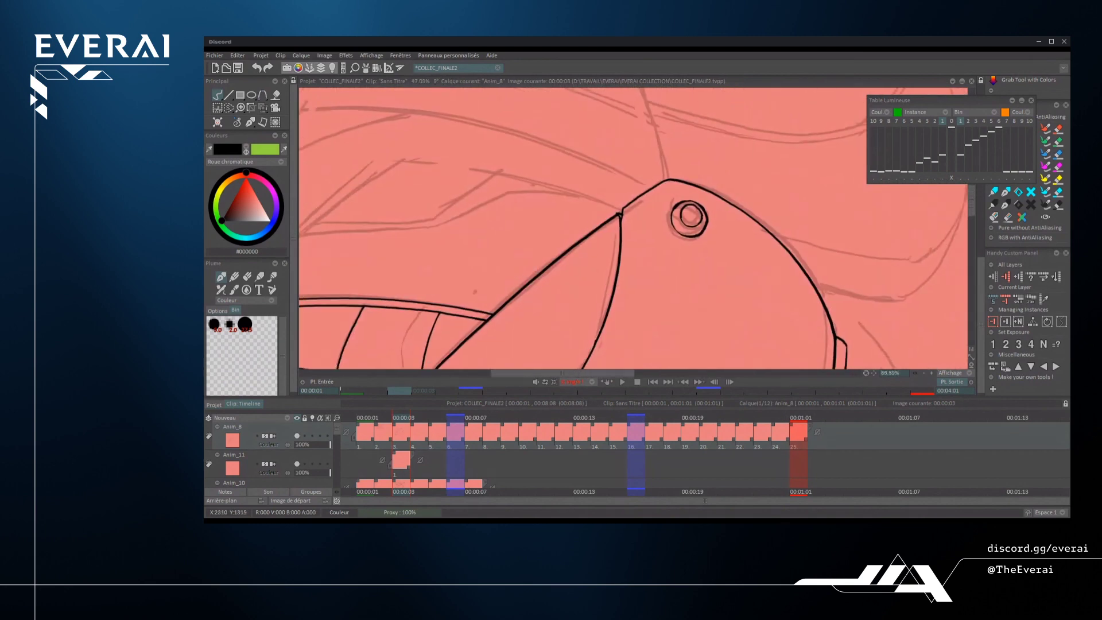
scroll(780, 230, "down", 10)
left_click_drag(783, 228, 774, 280)
scroll(778, 310, "up", 4)
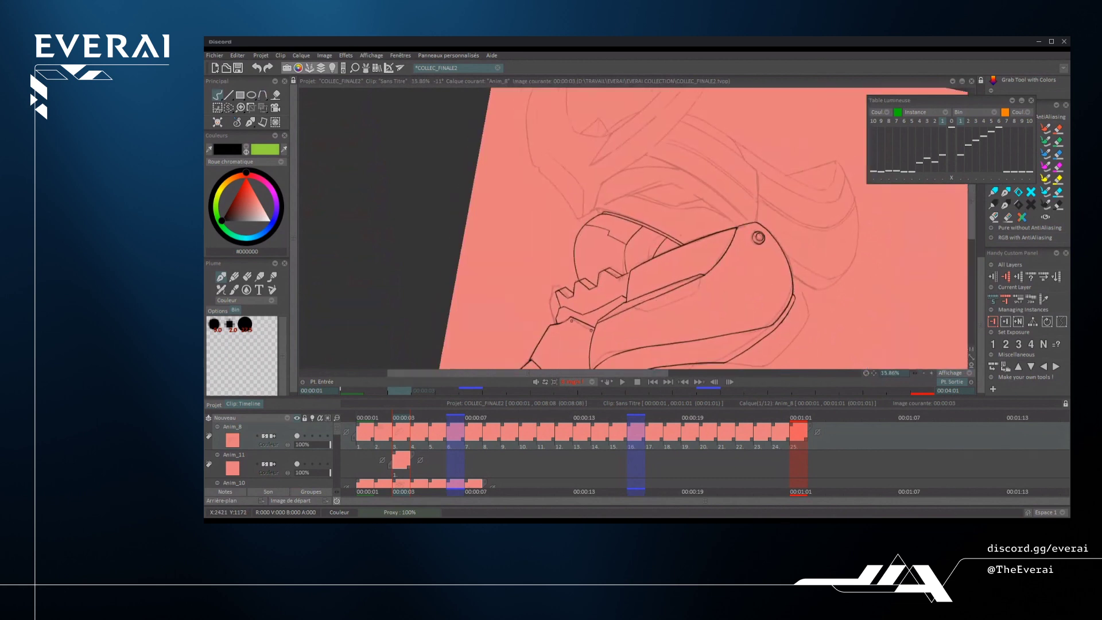
scroll(746, 241, "down", 4)
scroll(746, 241, "up", 6)
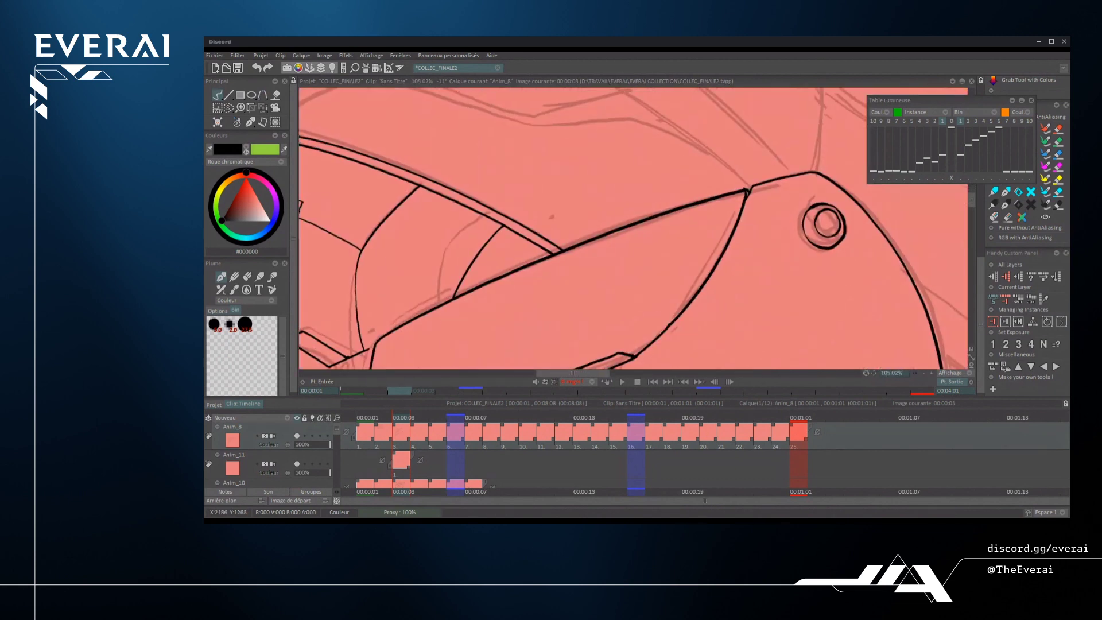
scroll(855, 190, "down", 5)
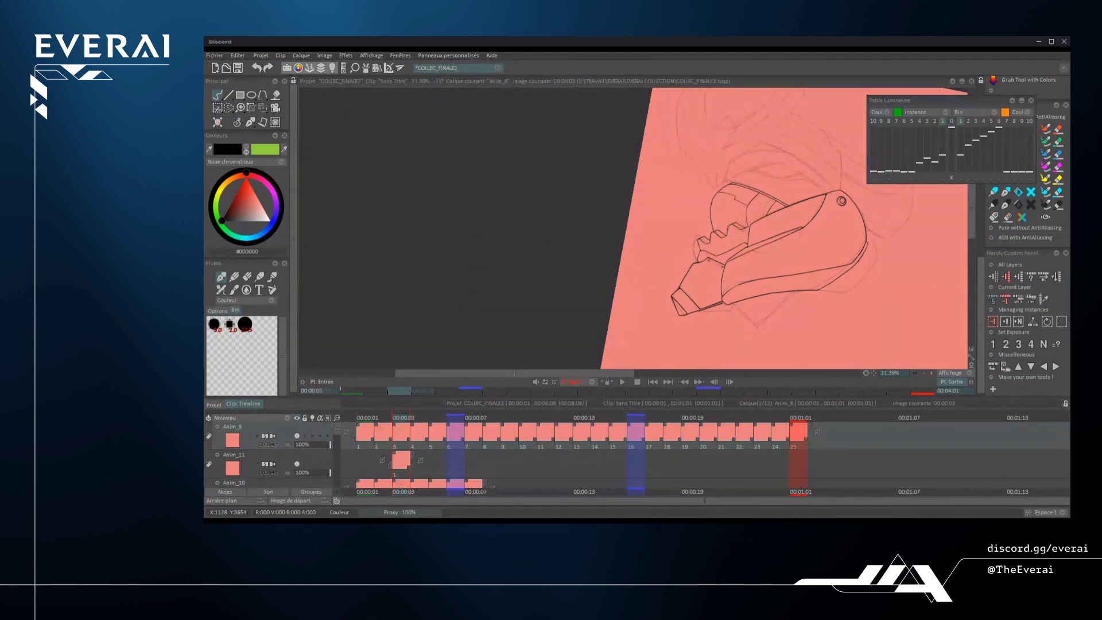
scroll(758, 241, "up", 6)
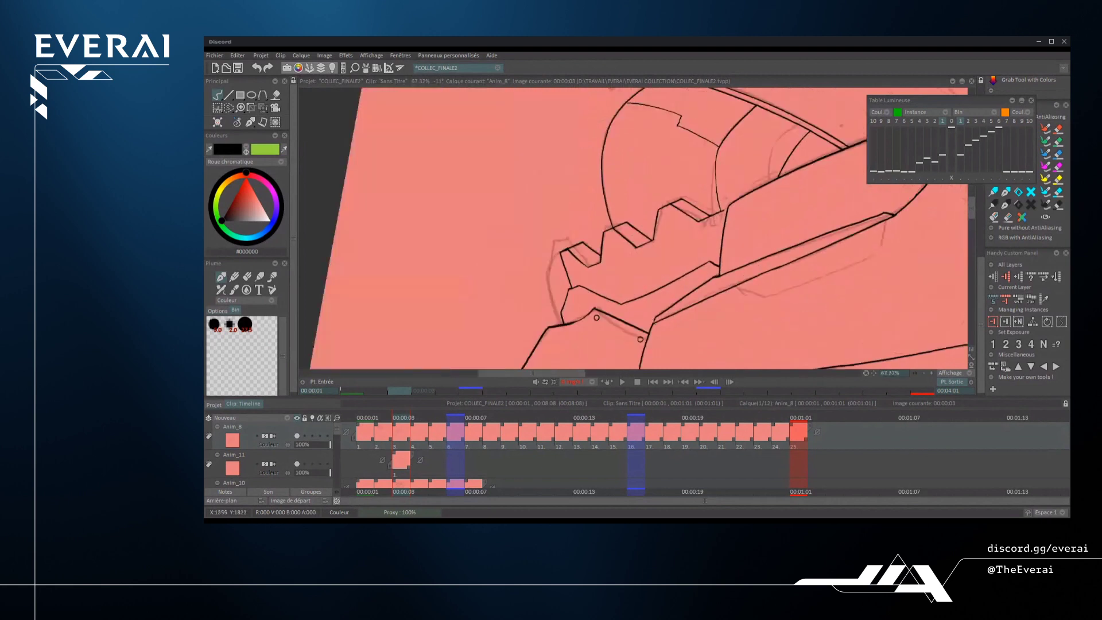
- Try inking a curved dividing line across the plate above the cheek, from its lower edge to its upper edge
key("ctrl+z")
mouse_move(752, 253)
left_mouse_down()
mouse_move(769, 186)
mouse_move(775, 223)
left_mouse_up()
left_click_drag(770, 287, 792, 222)
key("ctrl+z")
left_click_drag(769, 284, 797, 217)
key("ctrl+z")
scroll(773, 260, "up", 3)
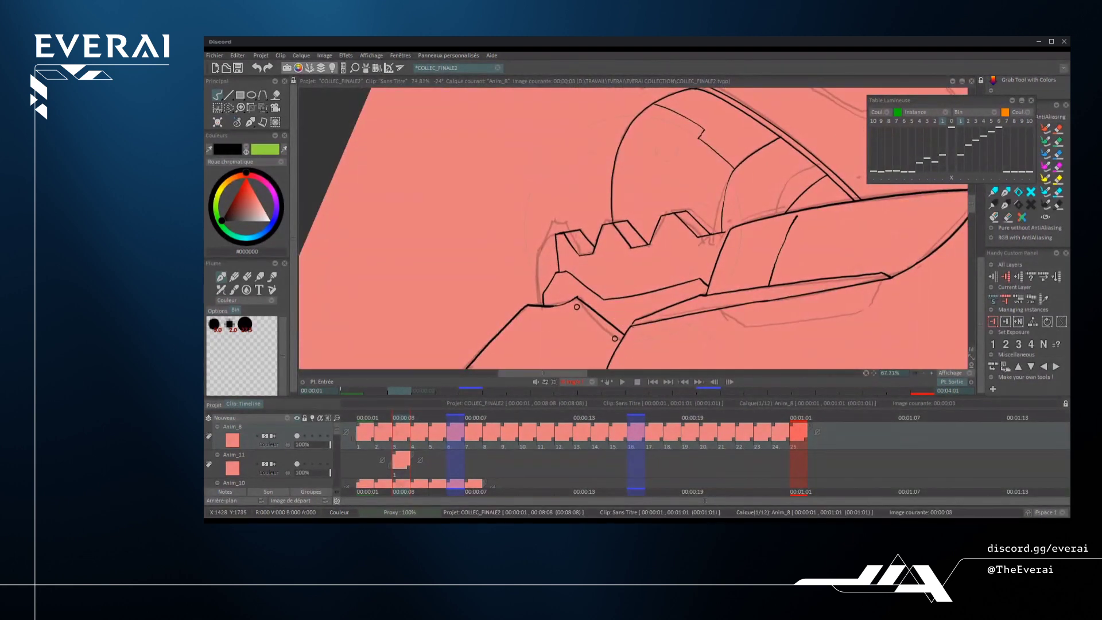
mouse_move(770, 290)
left_mouse_down()
mouse_move(789, 225)
mouse_move(785, 313)
left_mouse_up()
scroll(632, 228, "up", 2)
left_click_drag(736, 301, 812, 222)
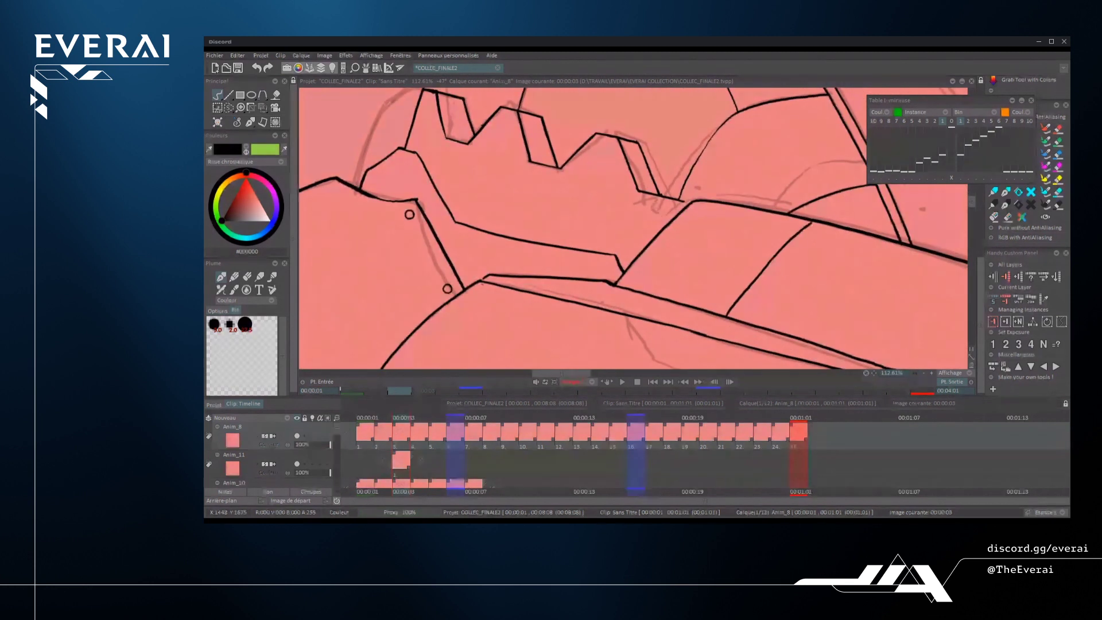
key("ctrl+z")
left_click_drag(725, 317, 813, 221)
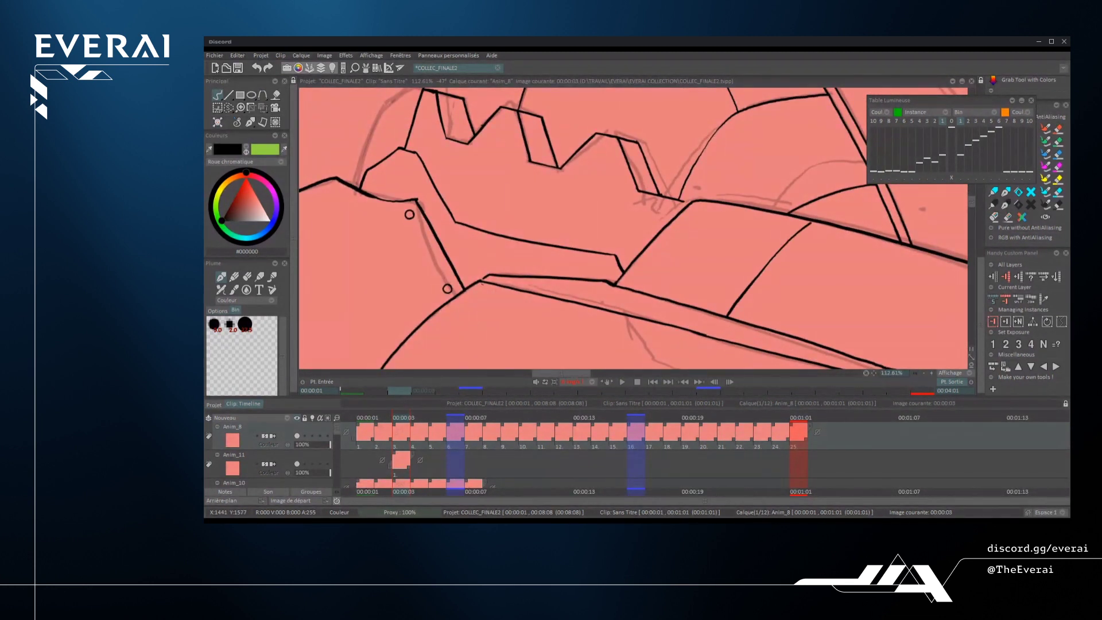
scroll(631, 229, "down", 5)
mouse_move(804, 258)
left_mouse_down()
mouse_move(741, 258)
mouse_move(747, 241)
mouse_move(726, 281)
left_mouse_up()
scroll(716, 238, "up", 5)
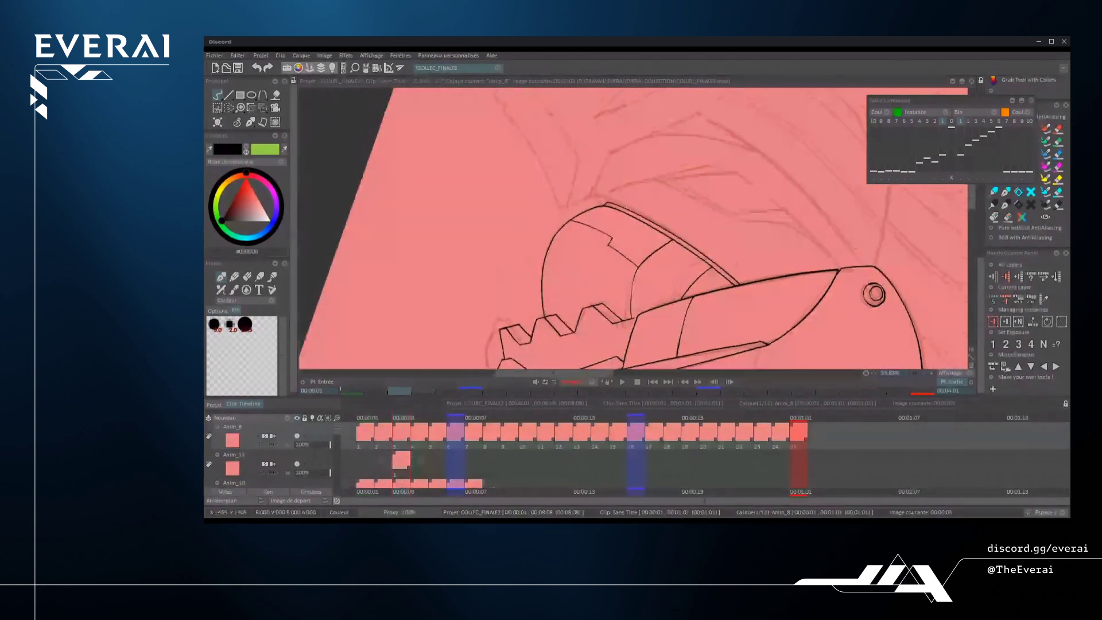
- Undo the curved dividing line and redraw it straighter between the upper plate's lower and upper edges
key("ctrl+z")
mouse_move(690, 361)
left_mouse_down()
mouse_move(716, 283)
mouse_move(702, 332)
mouse_move(713, 289)
mouse_move(688, 314)
mouse_move(695, 258)
left_mouse_up()
key("ctrl+z")
scroll(634, 258, "up", 2)
key("ctrl+z")
left_click_drag(663, 332, 733, 254)
key("ctrl+z")
left_click_drag(666, 333, 737, 252)
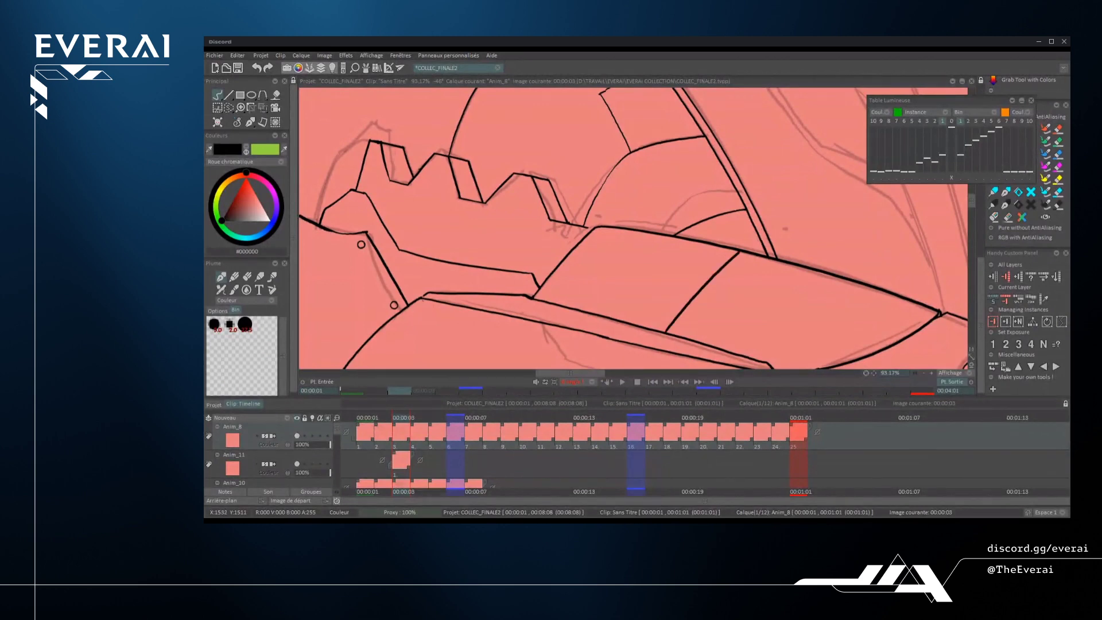
- Check the whole inked head and save the project
scroll(738, 252, "down", 5)
mouse_move(803, 310)
left_mouse_down()
mouse_move(819, 252)
mouse_move(787, 287)
left_mouse_up()
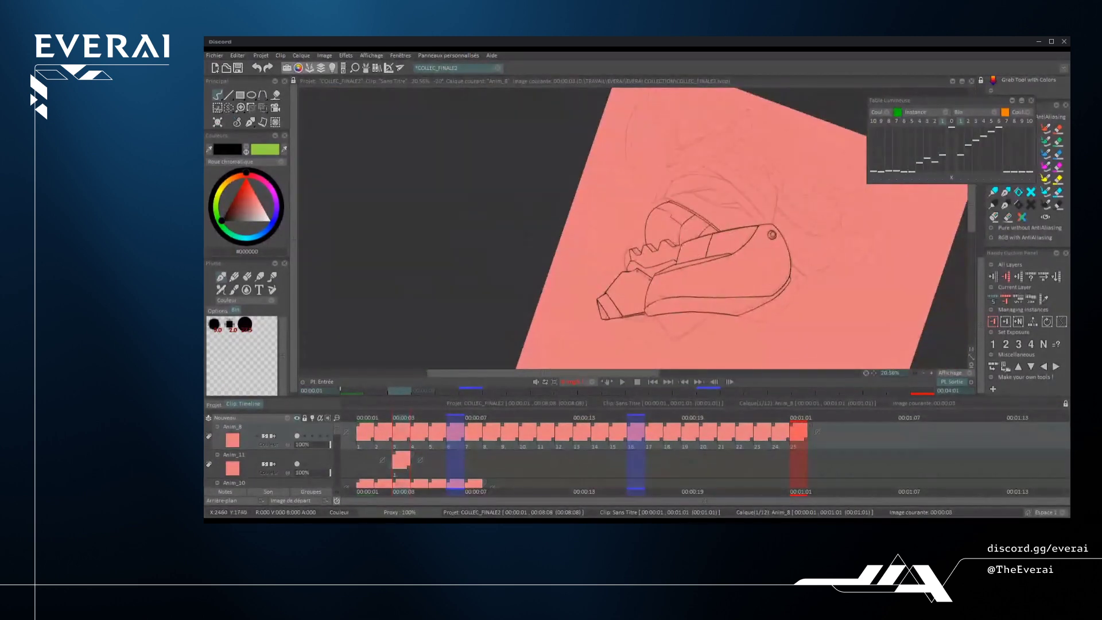
key("ctrl+s")
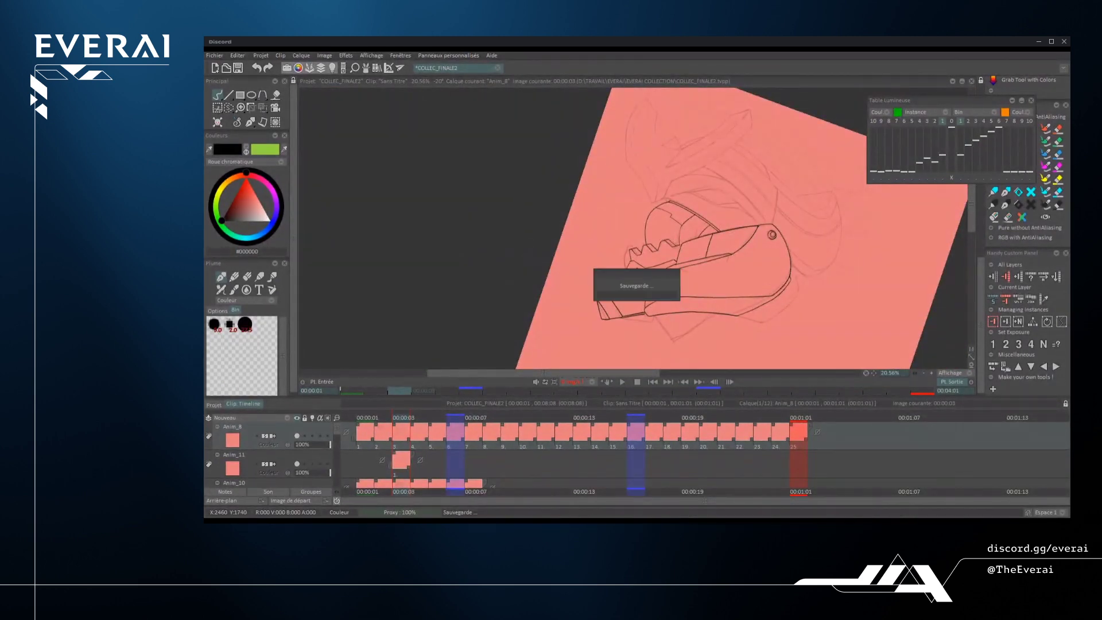
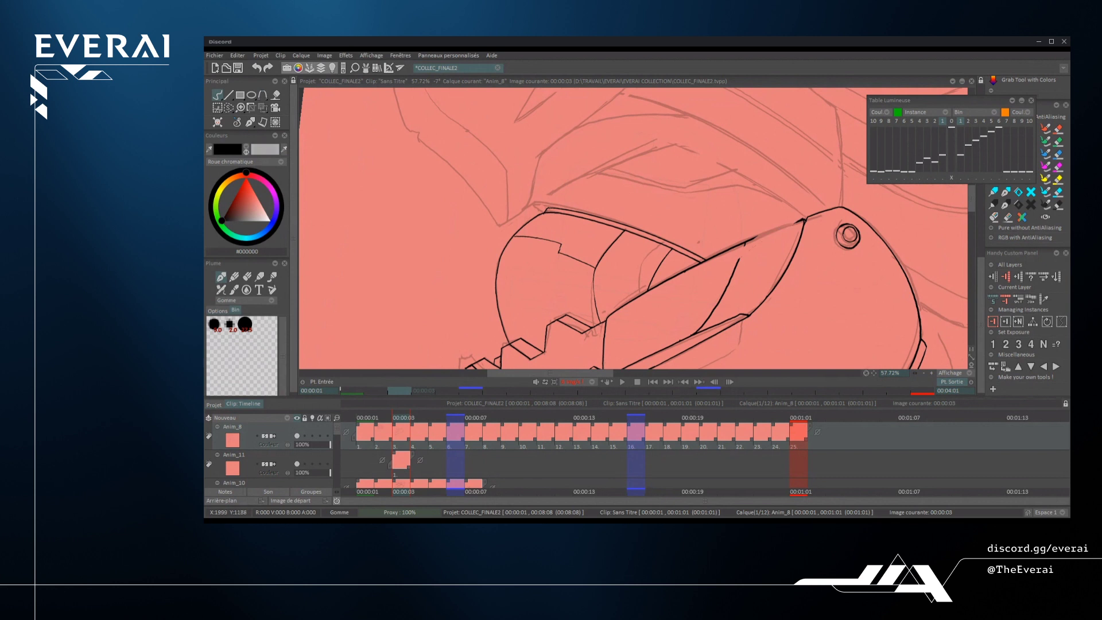
- Ink a line from the dividing line's upper end to the upper plate's pointed rear corner
key("e")
scroll(786, 228, "up", 3)
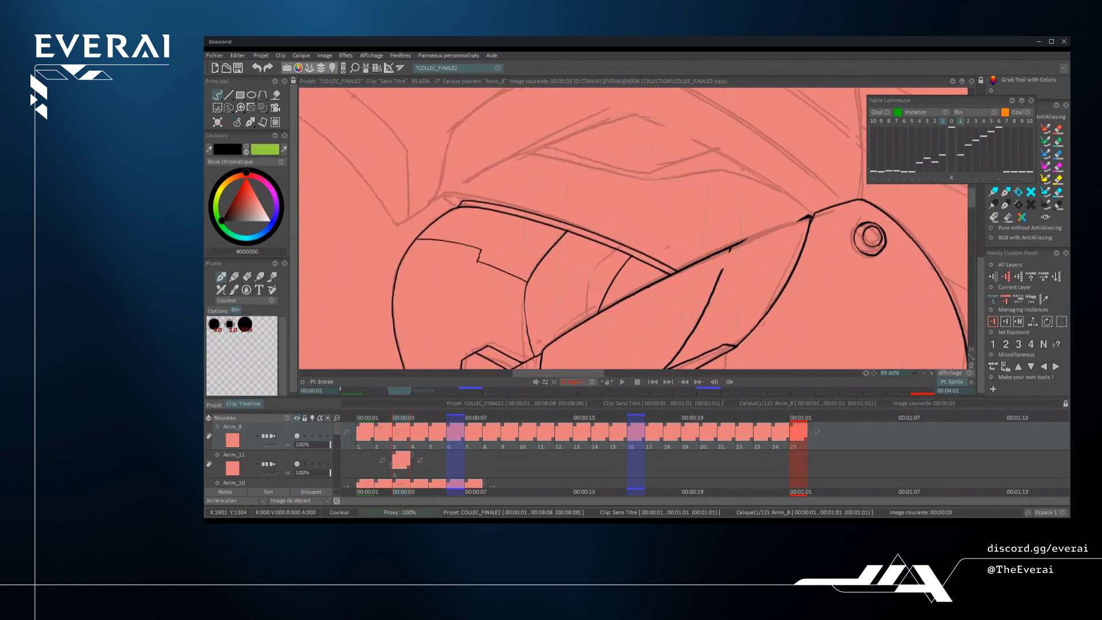
left_click_drag(717, 276, 815, 212)
key("ctrl+z")
left_click_drag(718, 274, 815, 212)
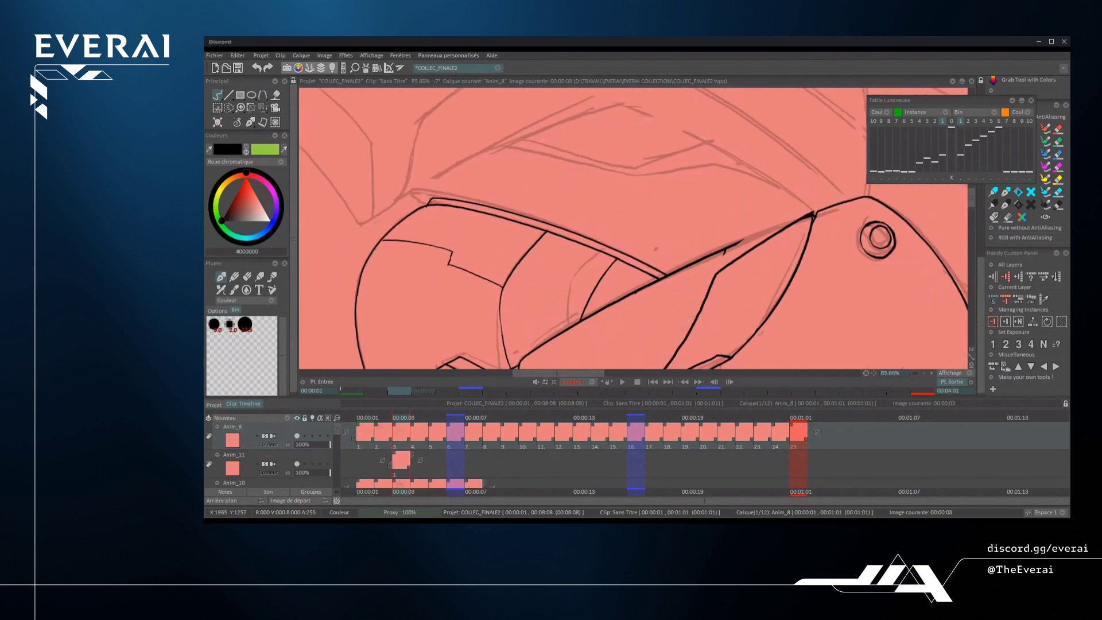
- Erase the stray bumps and excess ink along the upper plate's upper edge
scroll(804, 215, "up", 1)
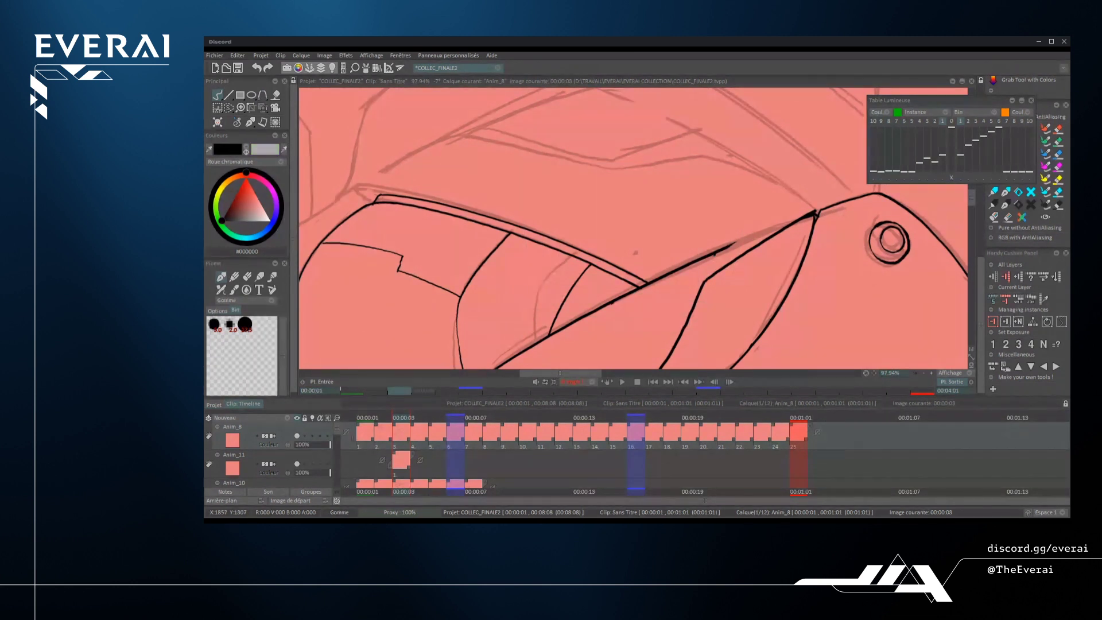
left_click_drag(737, 241, 703, 260)
scroll(635, 253, "up", 6)
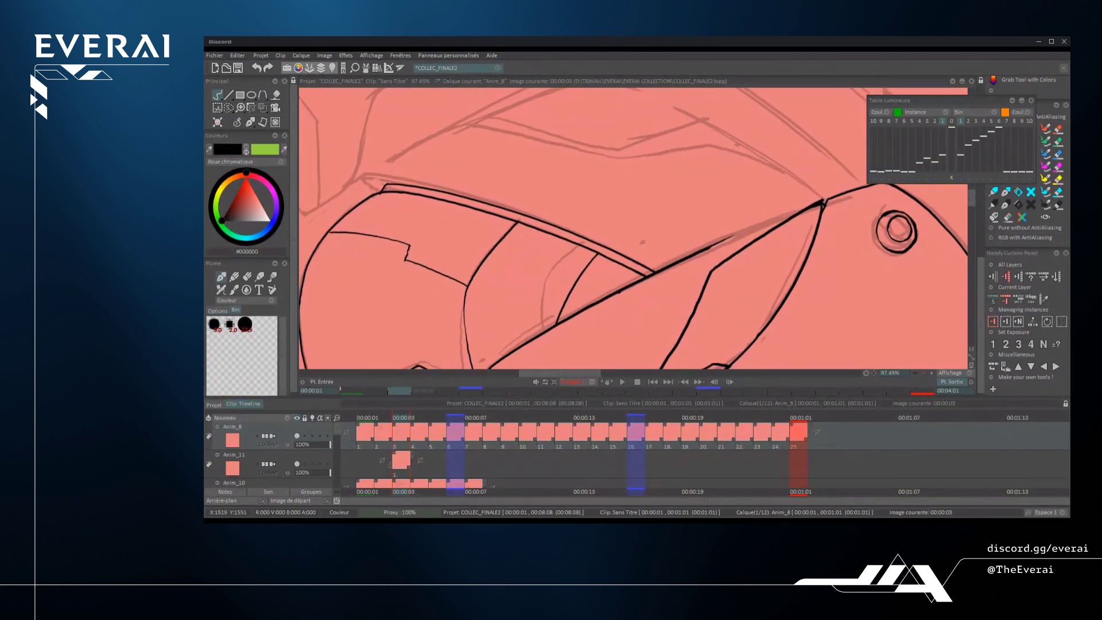
key("e")
left_click_drag(633, 260, 643, 252)
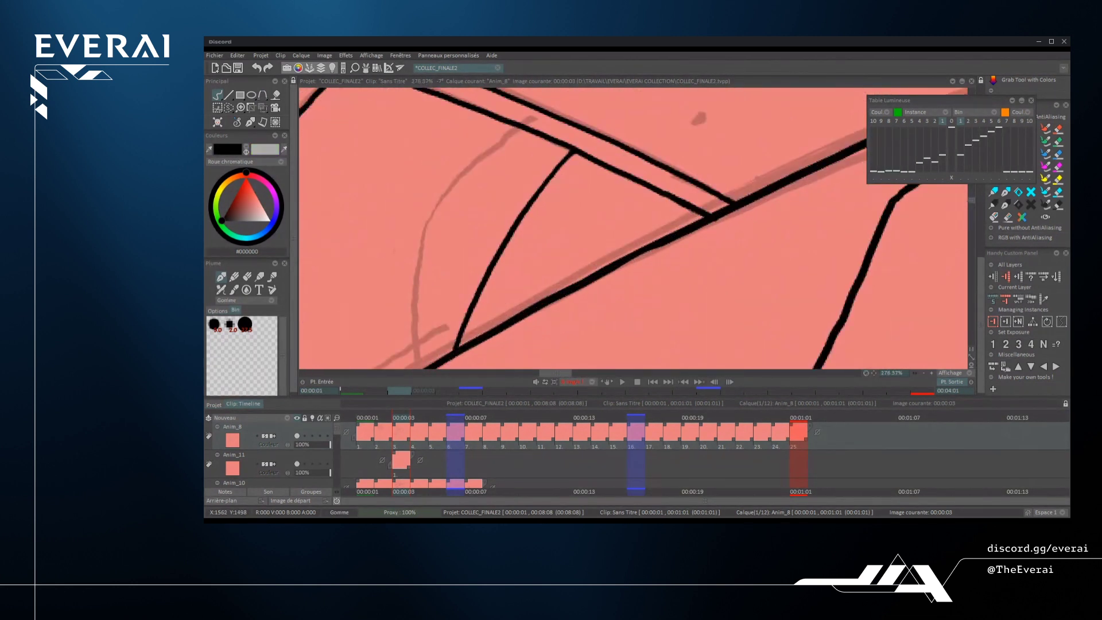
scroll(636, 248, "up", 2)
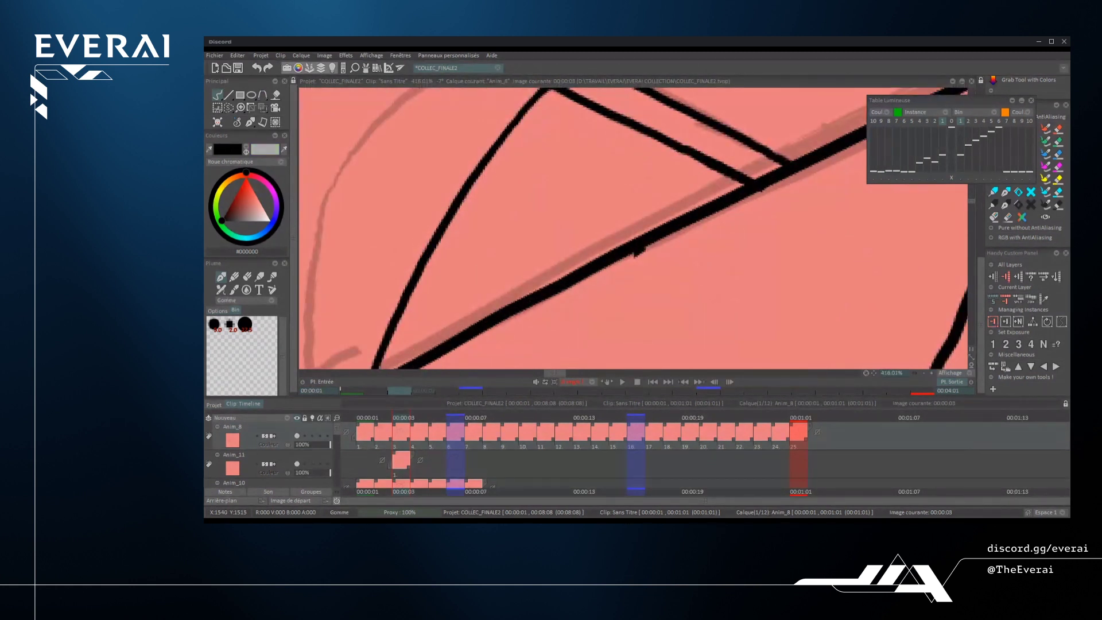
left_click_drag(635, 253, 639, 248)
scroll(636, 251, "down", 6)
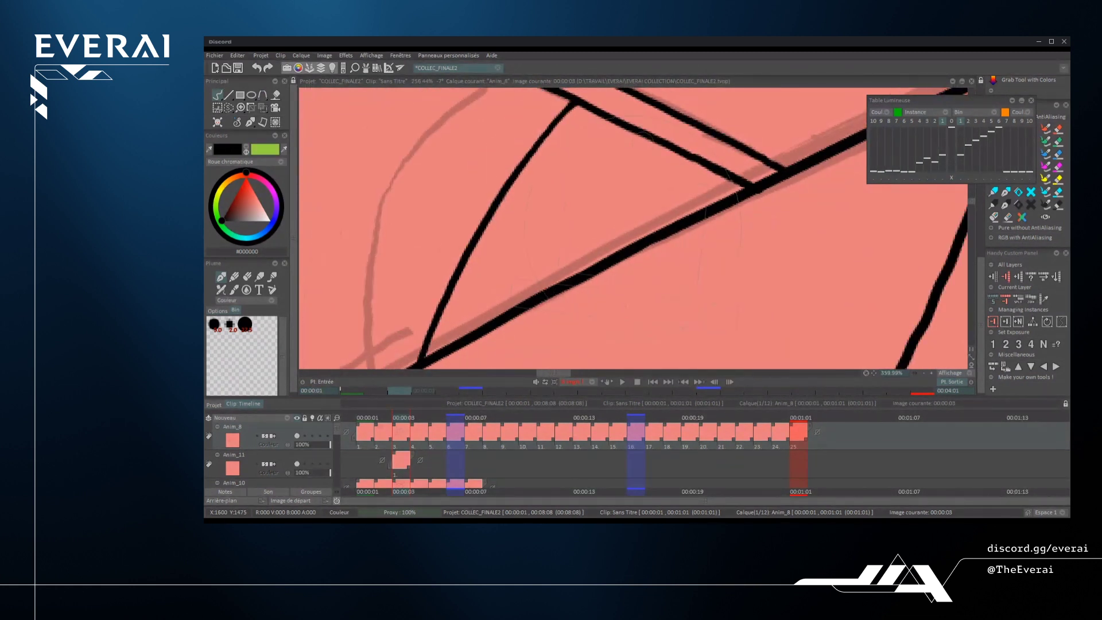
- Extend the upper plate's upper edge rearward toward its pointed rear corner
scroll(632, 229, "down", 4)
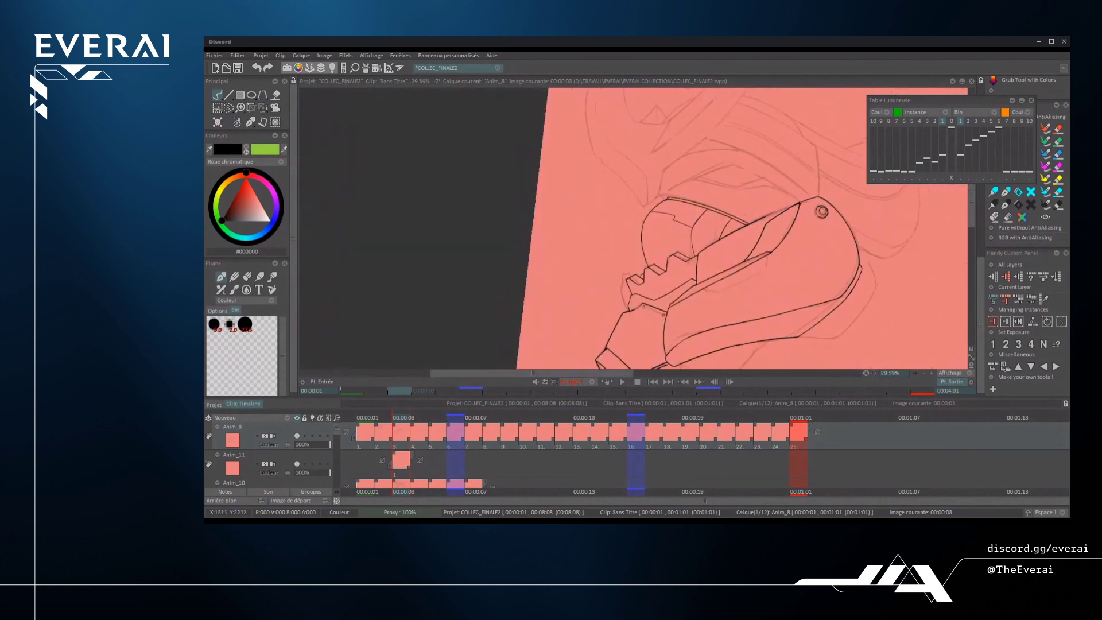
scroll(626, 241, "up", 6)
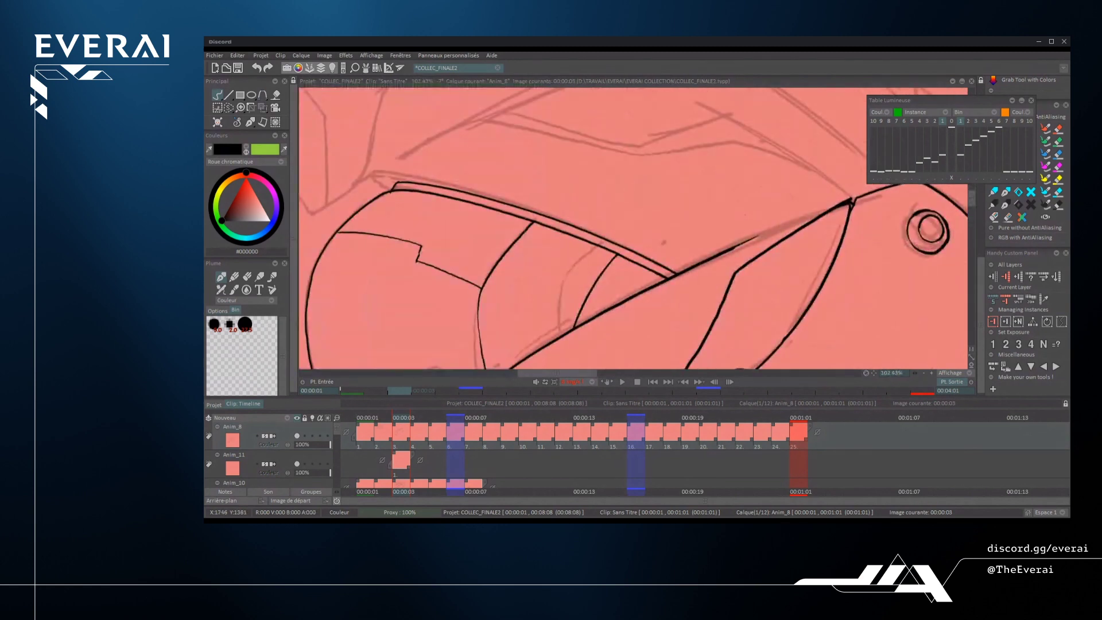
key("ctrl+z")
mouse_move(729, 251)
left_mouse_down()
mouse_move(832, 205)
mouse_move(823, 208)
left_mouse_up()
key("ctrl+z")
scroll(632, 230, "down", 6)
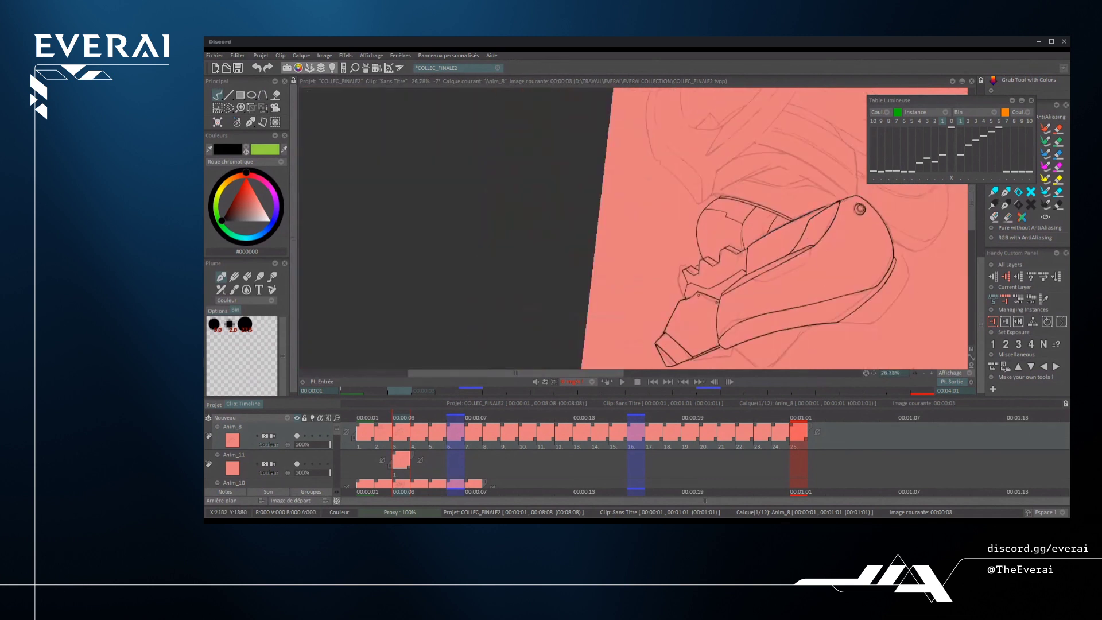
- Erase the dividing line's upper section between its bend and the upper plate's pointed rear corner
scroll(848, 197, "up", 4)
key("e")
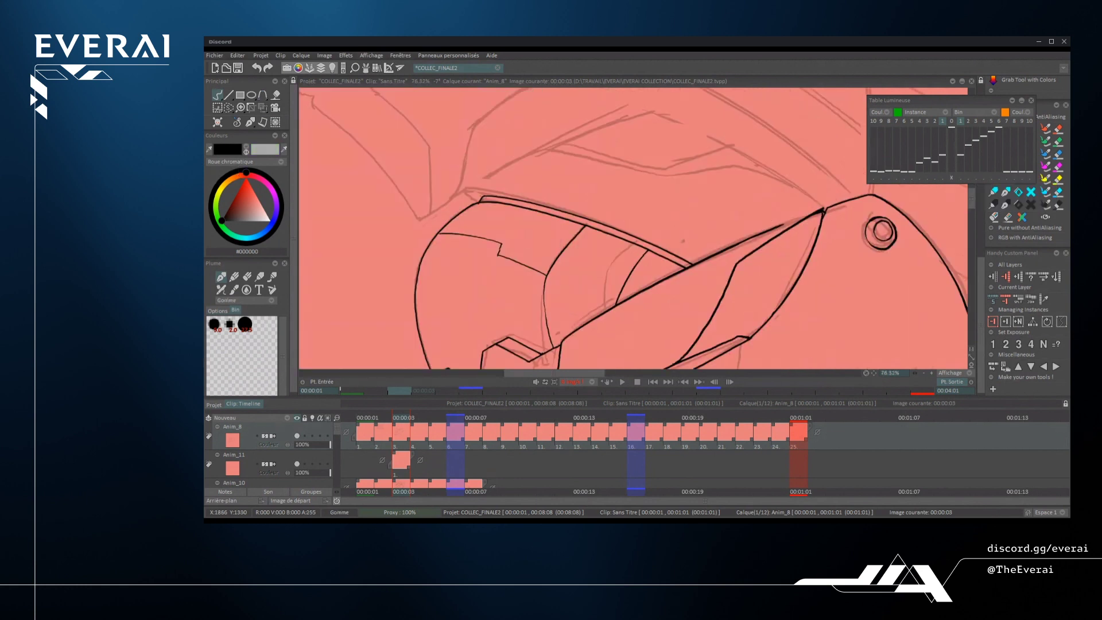
left_click_drag(735, 270, 824, 210)
key("e")
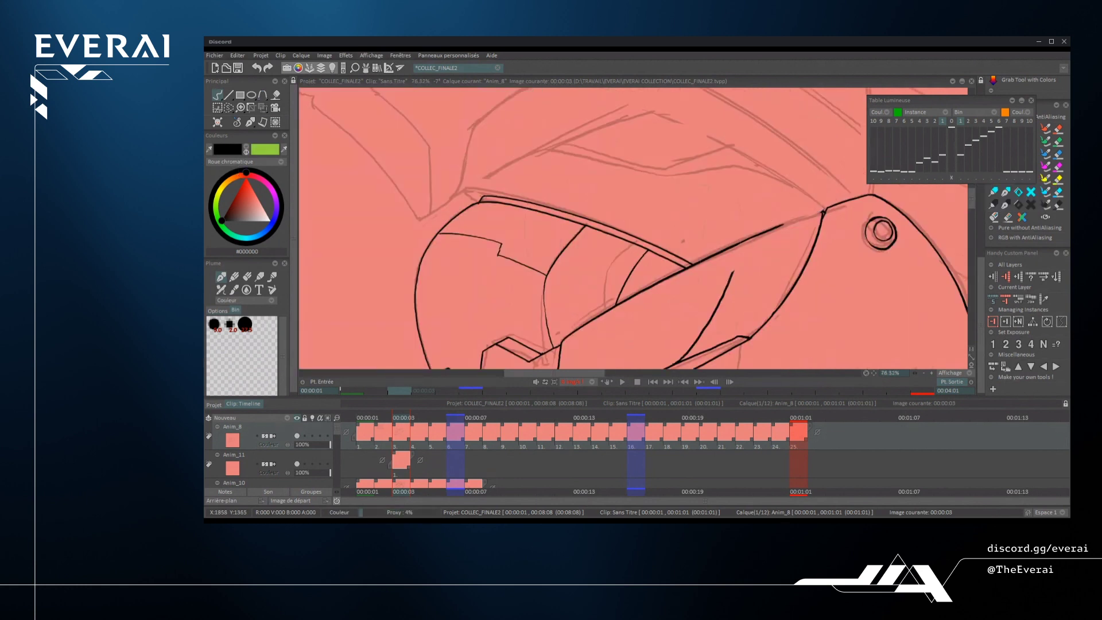
- Re-ink the dividing line's upper section as one straight stroke from the bend to the plate's pointed rear corner
scroll(837, 224, "up", 2)
left_click_drag(676, 298, 815, 206)
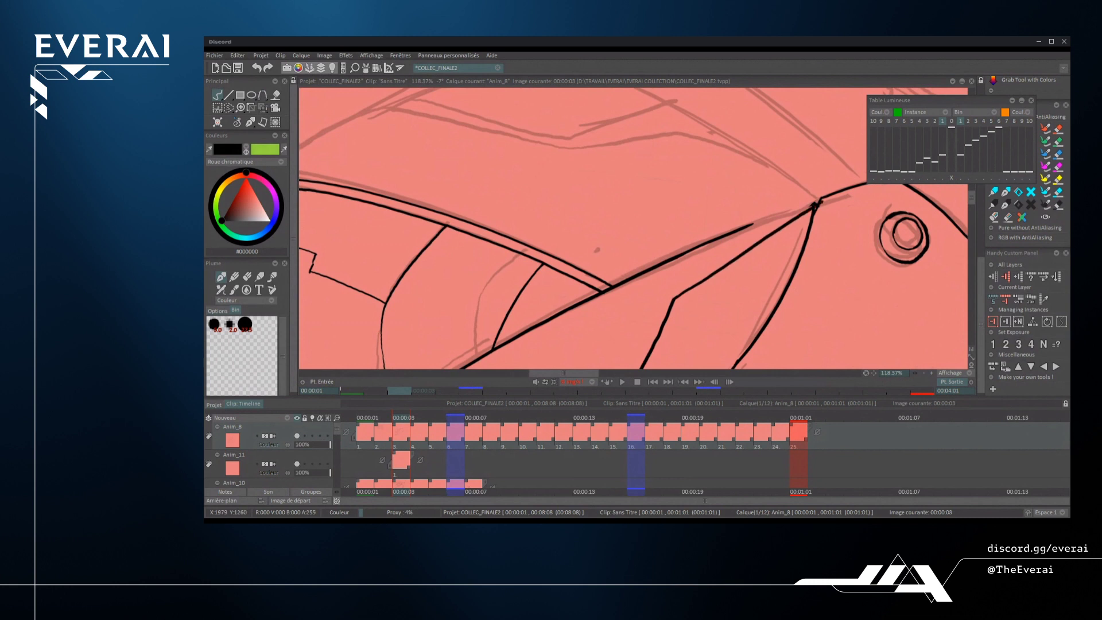
key("ctrl+z")
left_click_drag(676, 299, 816, 205)
key("ctrl+z")
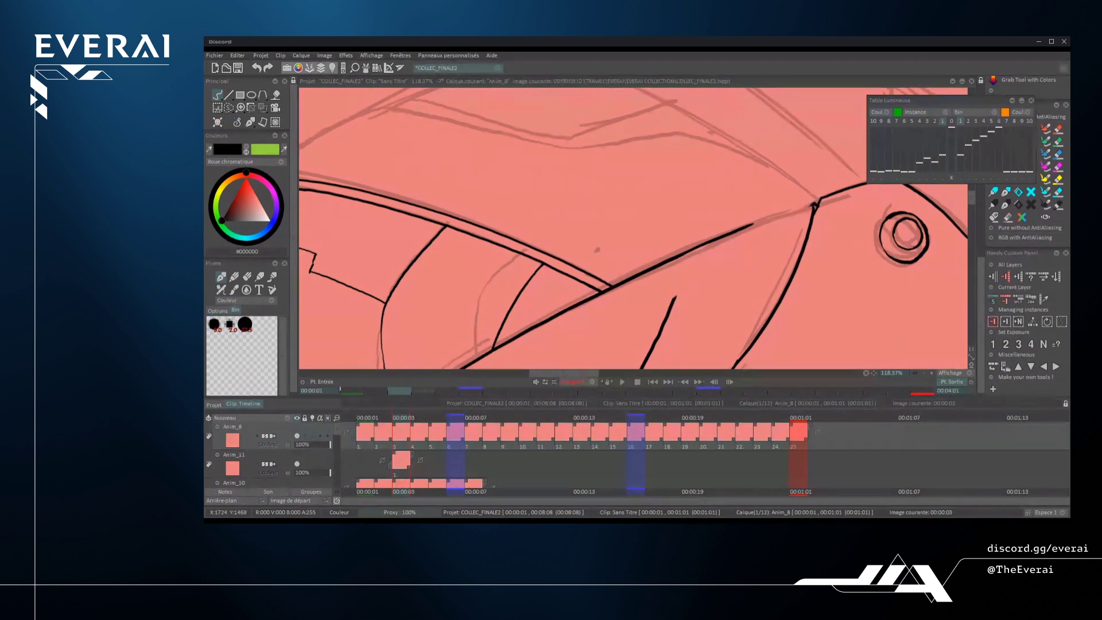
left_click_drag(675, 299, 815, 205)
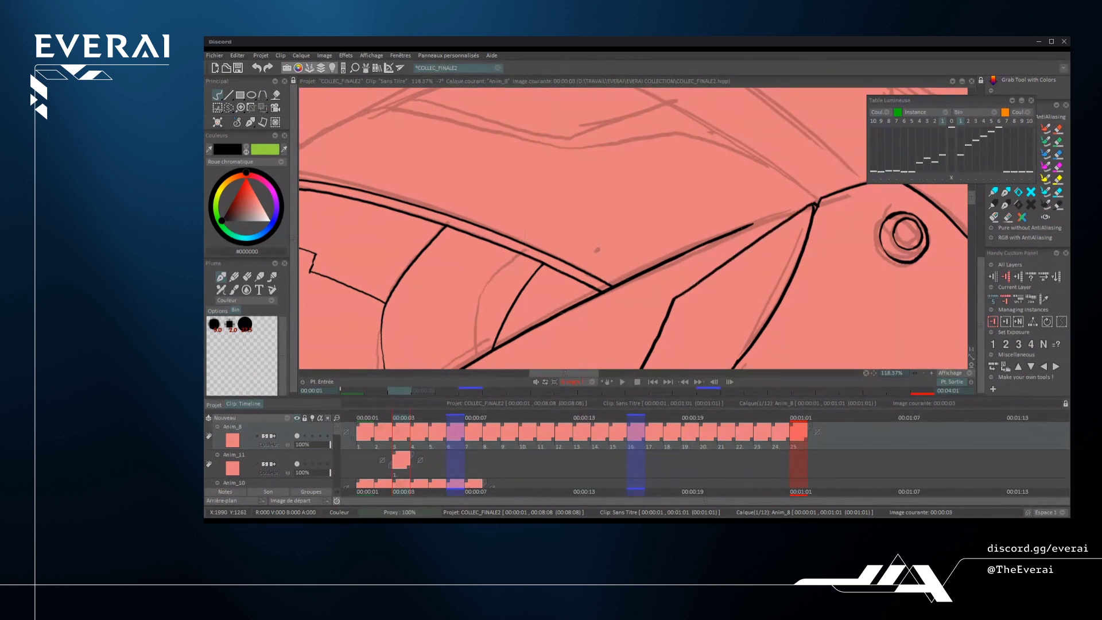
scroll(816, 205, "down", 8)
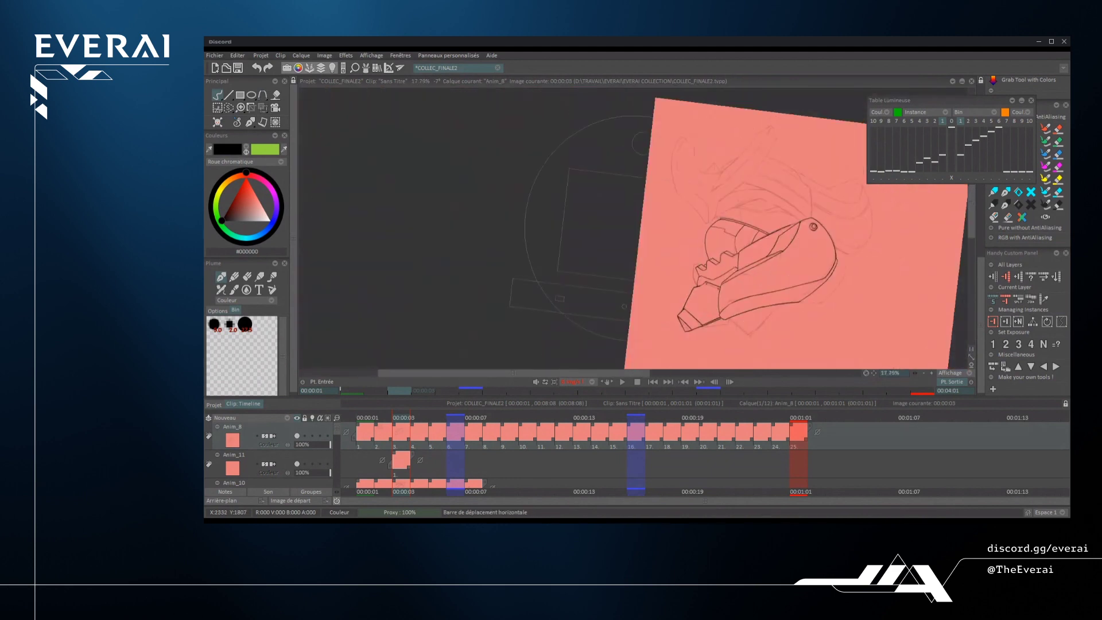
- Erase the dividing line around its bend, leaving a short stub at the lower end and the rear part of the upper section
scroll(804, 224, "up", 5)
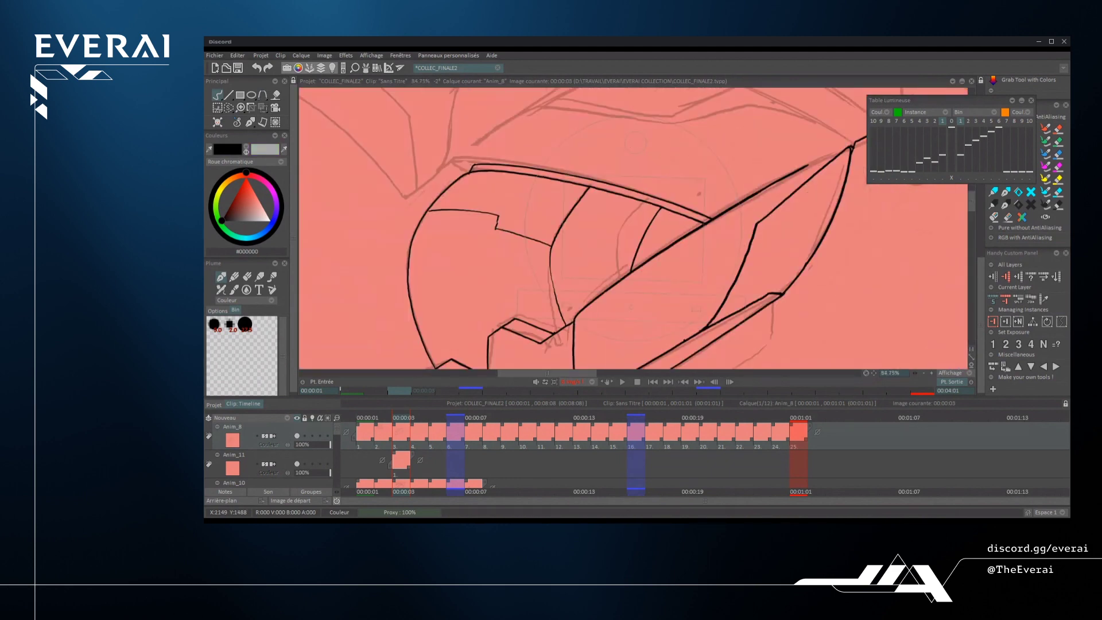
key("e")
mouse_move(755, 230)
left_mouse_down()
mouse_move(722, 303)
mouse_move(815, 323)
left_mouse_up()
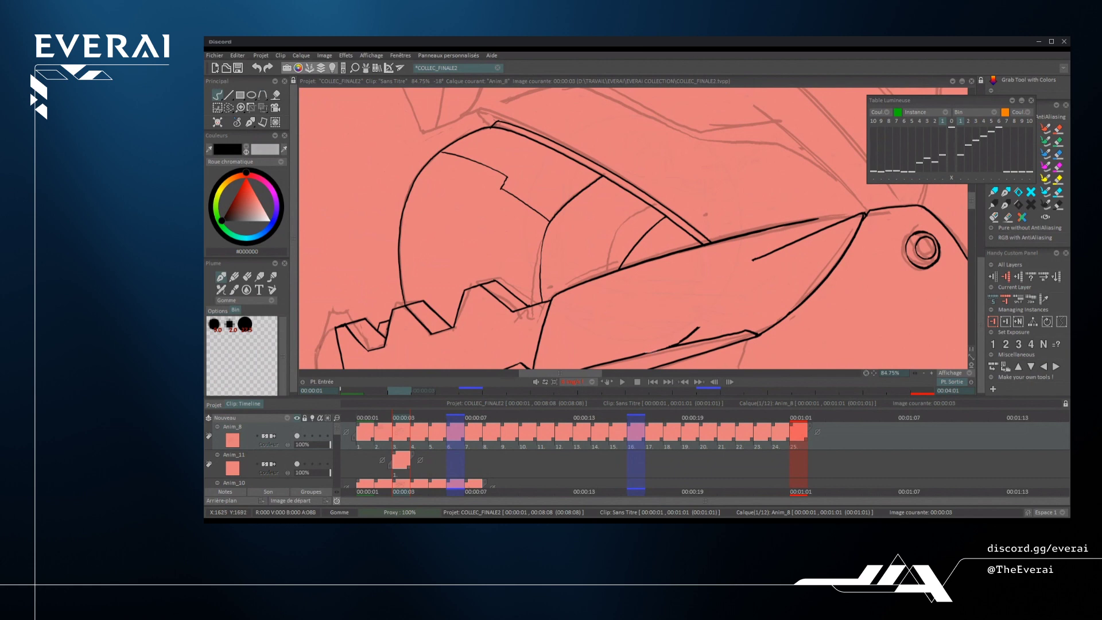
- Re-ink the dividing line's middle with a bend, joining the lower stub to the remaining upper section
left_click_drag(740, 356, 764, 331)
scroll(671, 335, "up", 3)
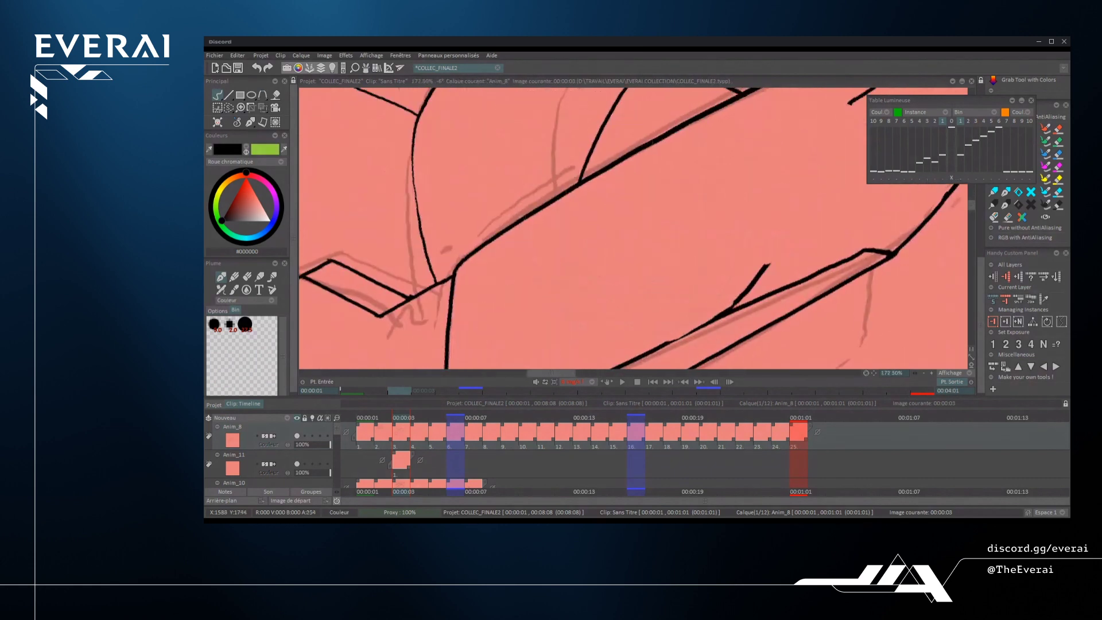
mouse_move(669, 341)
left_mouse_down()
mouse_move(750, 289)
mouse_move(805, 229)
mouse_move(715, 329)
mouse_move(805, 227)
left_mouse_up()
scroll(634, 229, "down", 4)
scroll(633, 229, "up", 3)
key("ctrl+z")
key("ctrl+z")
left_click_drag(707, 338, 767, 253)
key("ctrl+z")
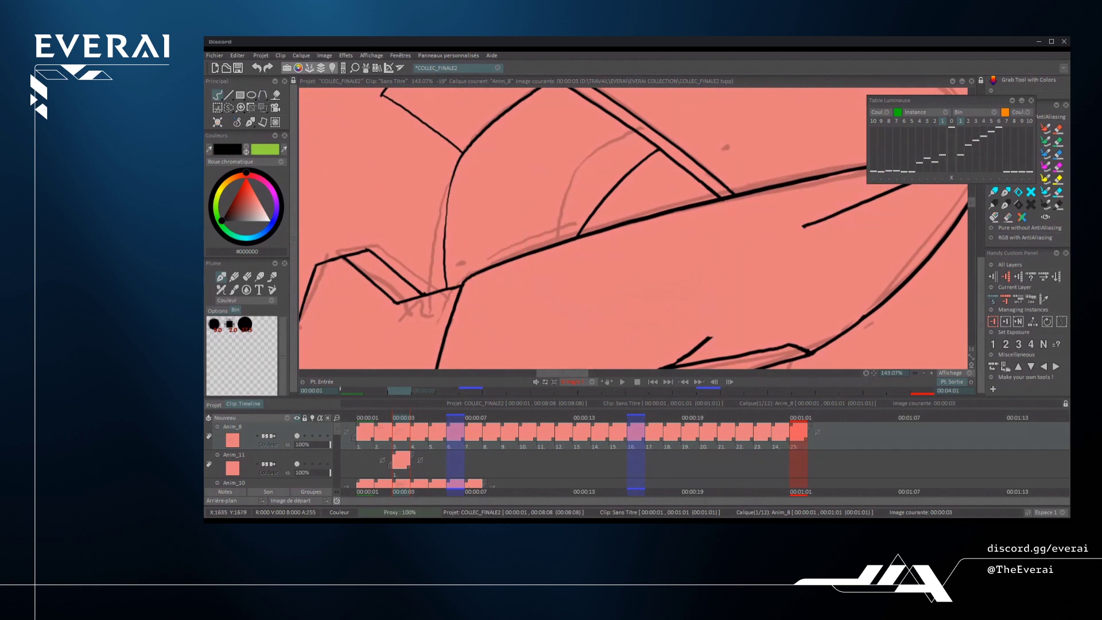
mouse_move(707, 338)
left_mouse_down()
mouse_move(784, 238)
mouse_move(810, 225)
left_mouse_up()
scroll(633, 229, "down", 4)
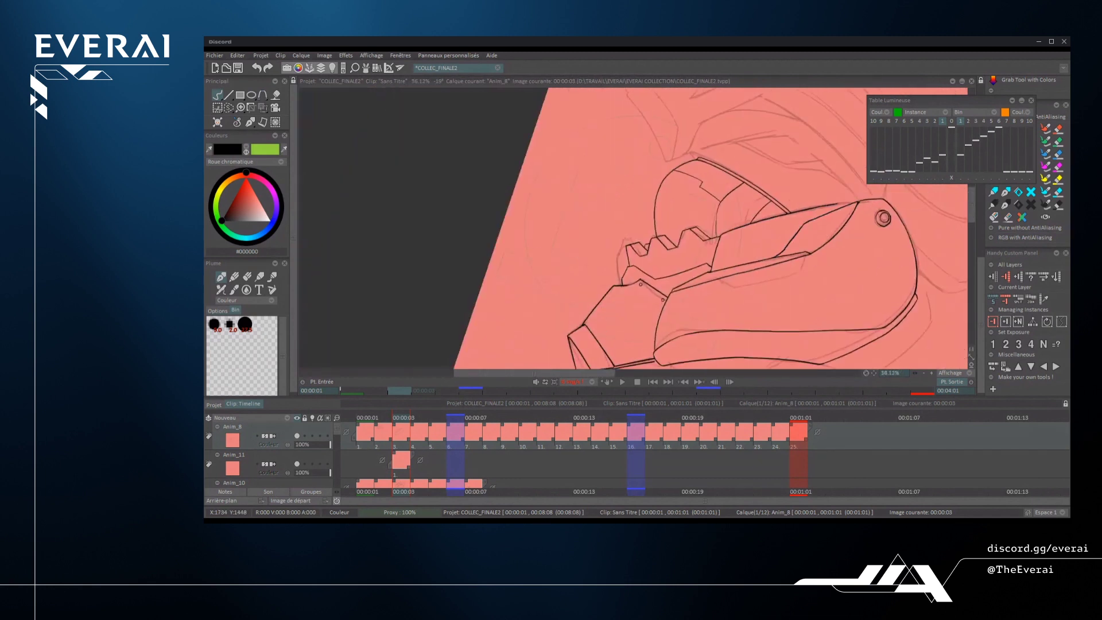
- Rework the dividing line's sharp bend into a smoother curve and check the whole head
scroll(746, 241, "up", 8)
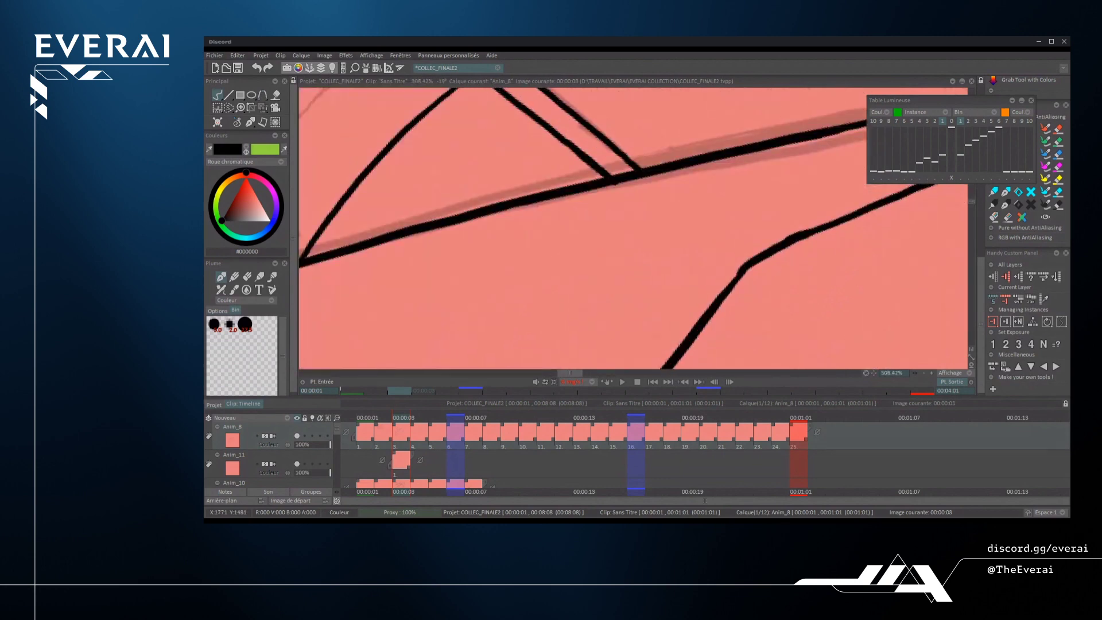
key("e")
left_click_drag(738, 278, 827, 222)
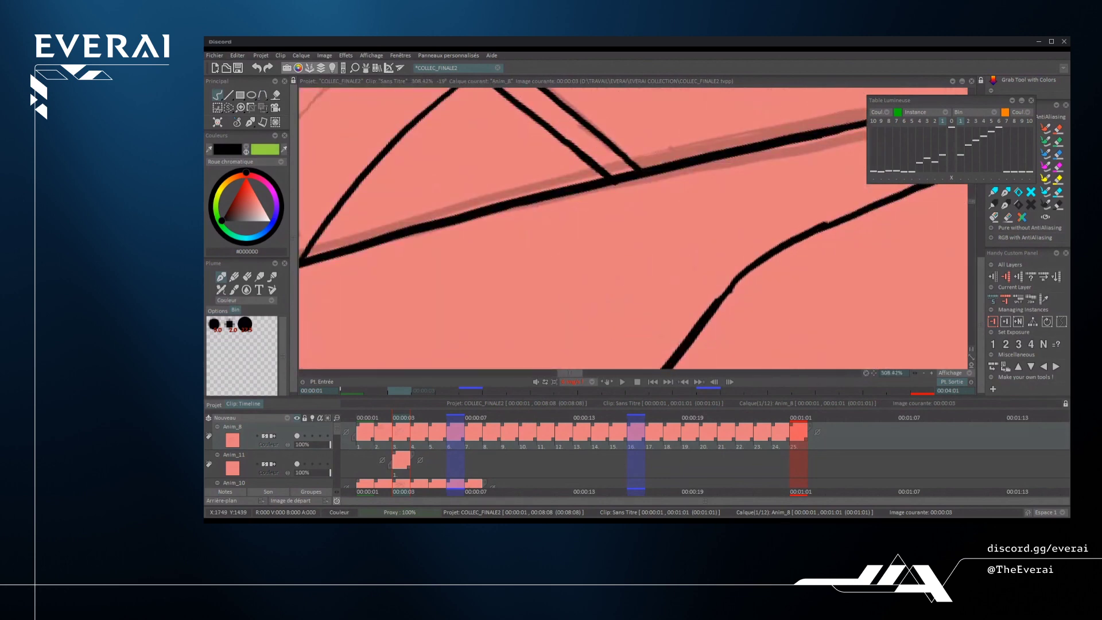
key("ctrl+z")
left_click_drag(720, 298, 832, 223)
scroll(631, 230, "down", 10)
scroll(825, 234, "down", 6)
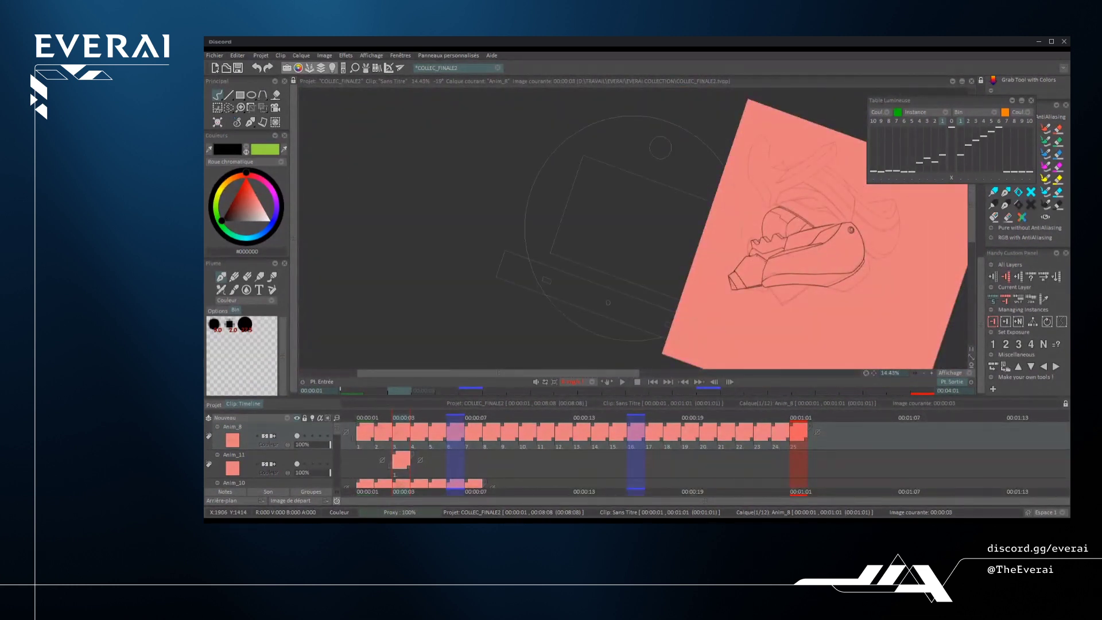
- Erase the middle stretch of the inner line running along the upper plate's lower edge
scroll(758, 241, "up", 5)
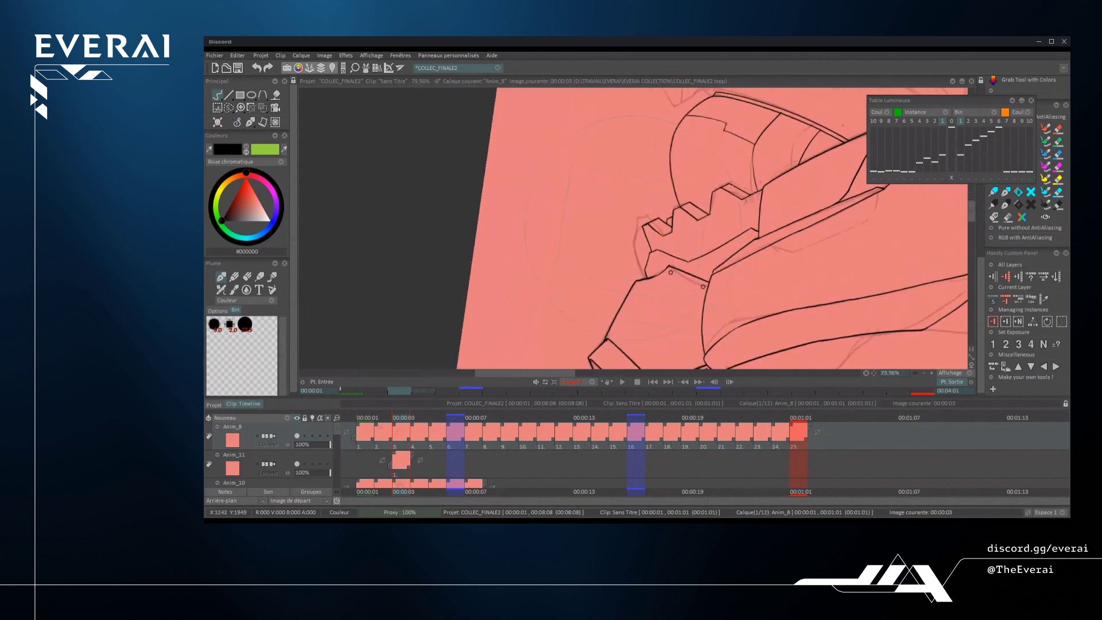
mouse_move(715, 269)
left_mouse_down()
mouse_move(825, 210)
mouse_move(761, 251)
mouse_move(816, 222)
left_mouse_up()
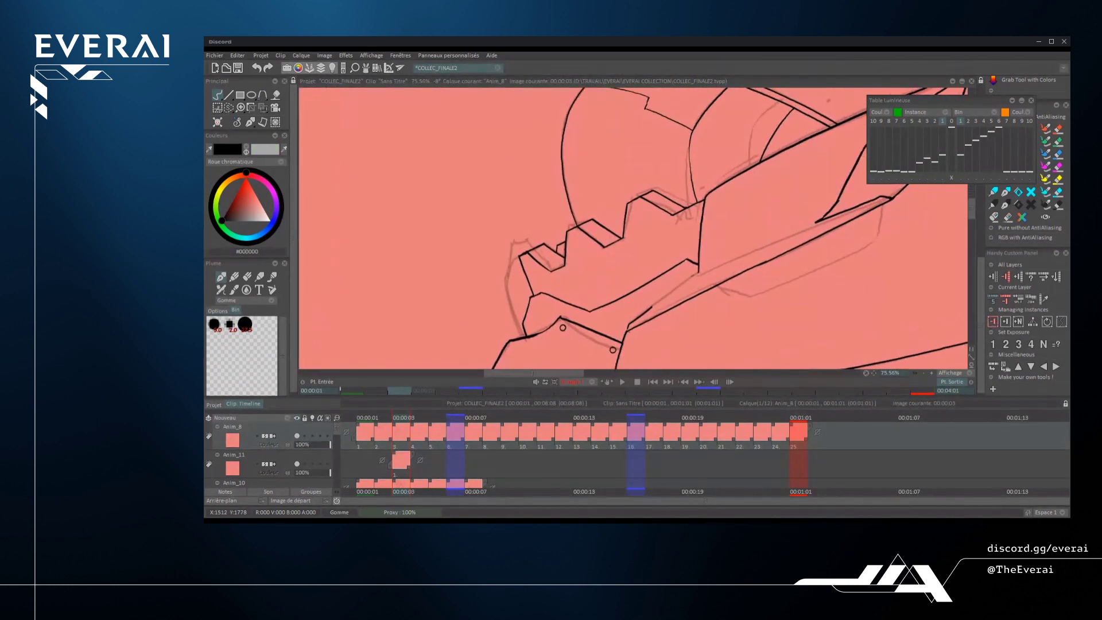
left_click_drag(887, 233, 887, 216)
- Re-ink the inner line along the upper plate's lower edge, from its front stub to the dividing line's lower end
left_click_drag(660, 305, 829, 205)
key("ctrl+z")
left_click_drag(660, 304, 826, 203)
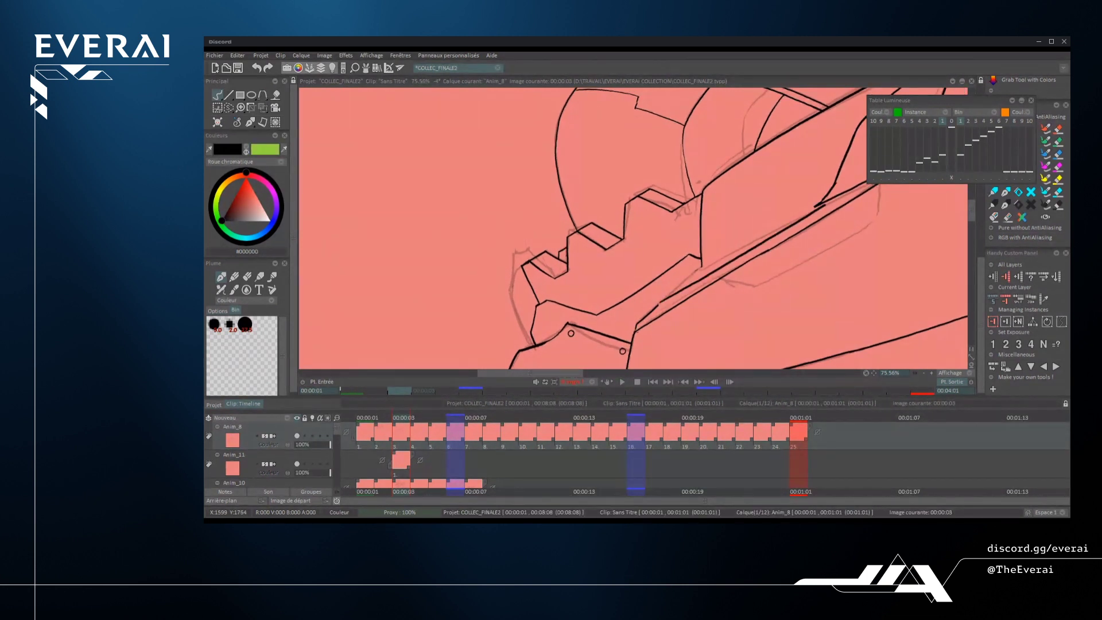
scroll(720, 263, "up", 2)
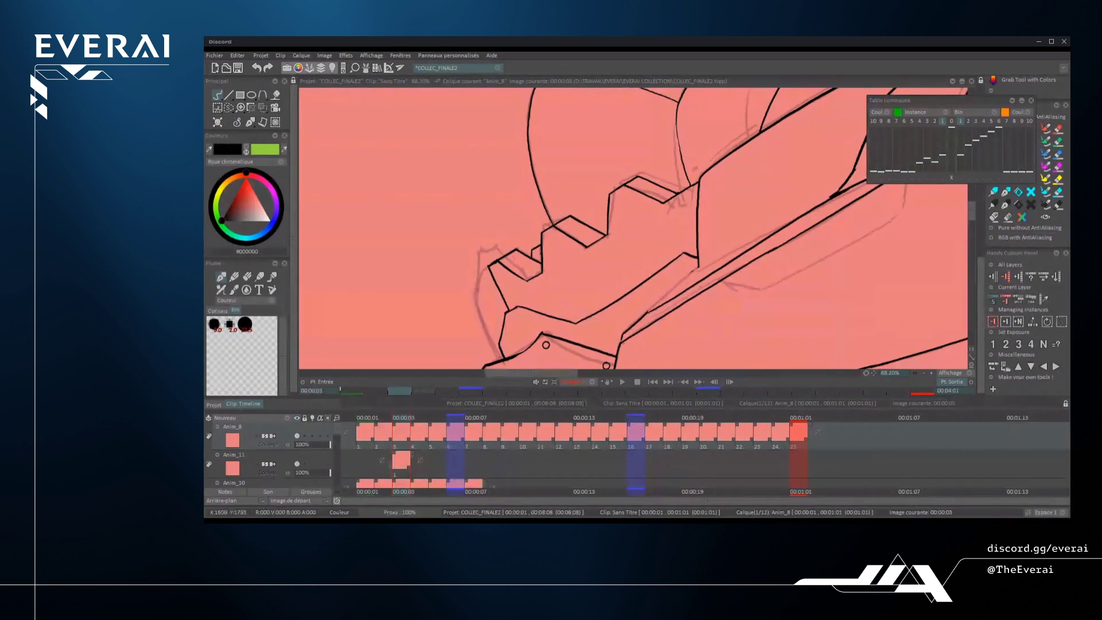
key("ctrl+z")
left_click_drag(660, 304, 841, 194)
key("ctrl+z")
scroll(800, 207, "up", 1)
key("ctrl+z")
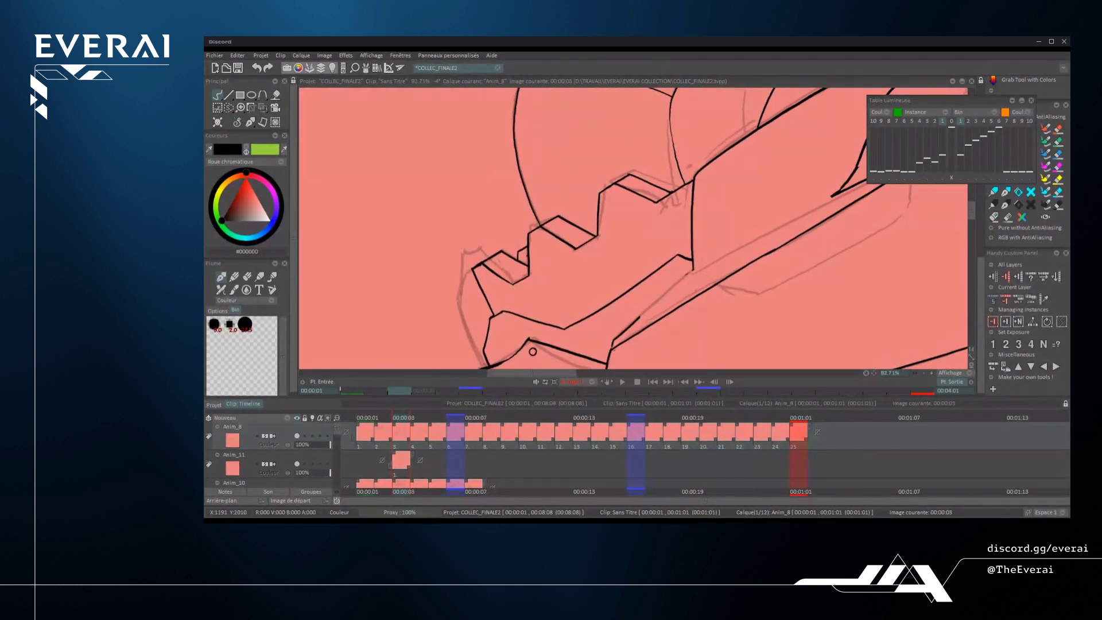
left_click_drag(651, 306, 843, 194)
key("ctrl+z")
left_click_drag(651, 305, 835, 196)
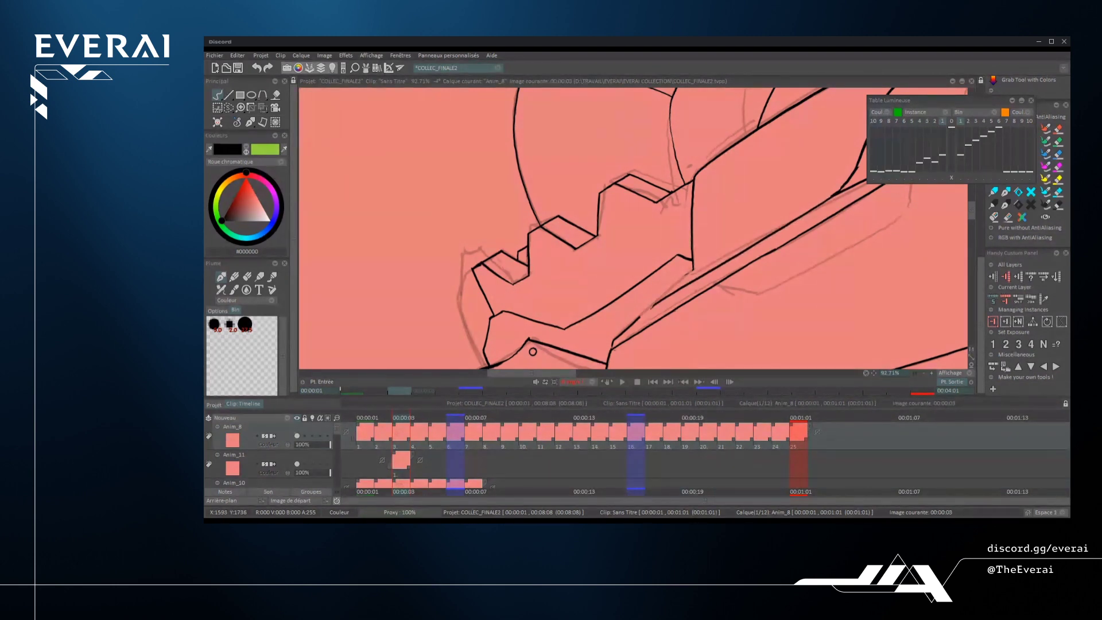
scroll(856, 209, "down", 5)
scroll(827, 207, "up", 5)
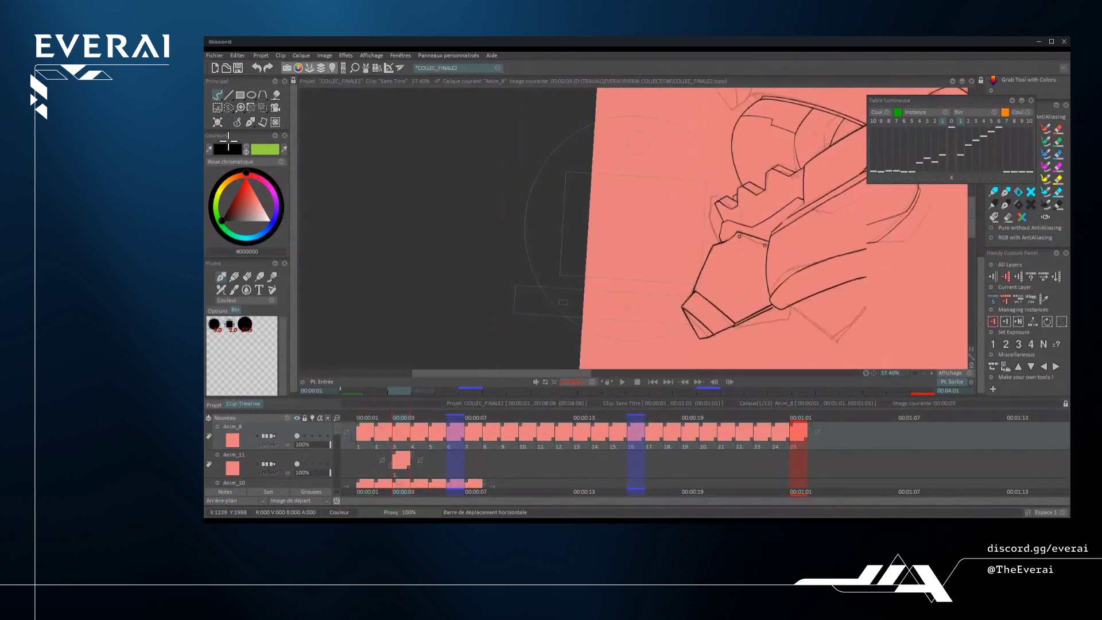
scroll(787, 215, "up", 2)
scroll(786, 215, "down", 6)
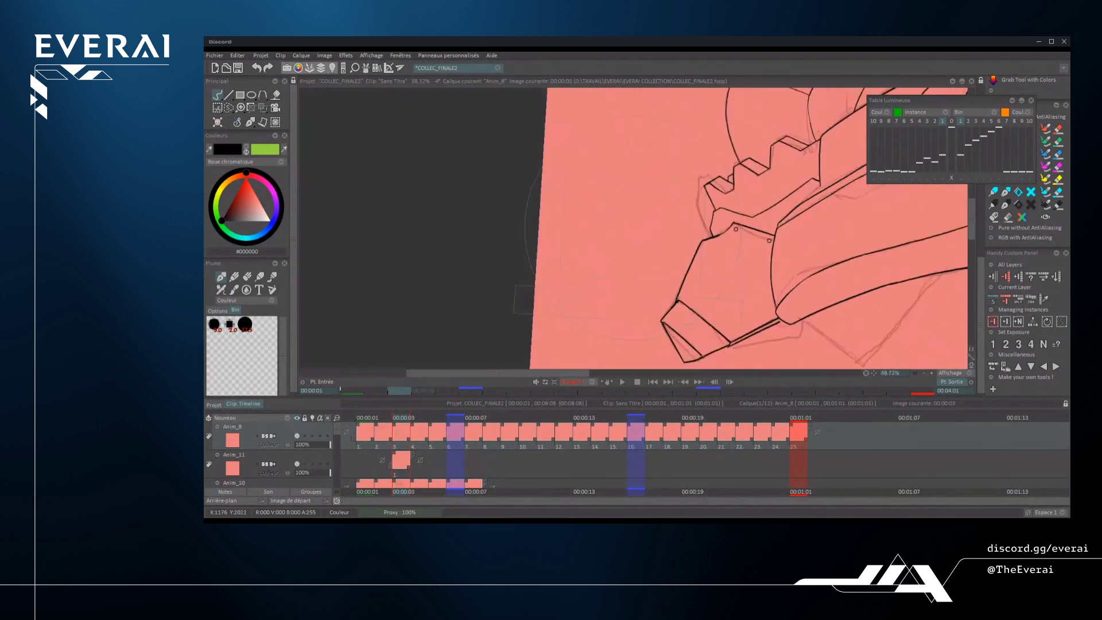
- Erase the uneven joint near the front of the inner line and re-ink that stretch smoothly
scroll(787, 215, "up", 4)
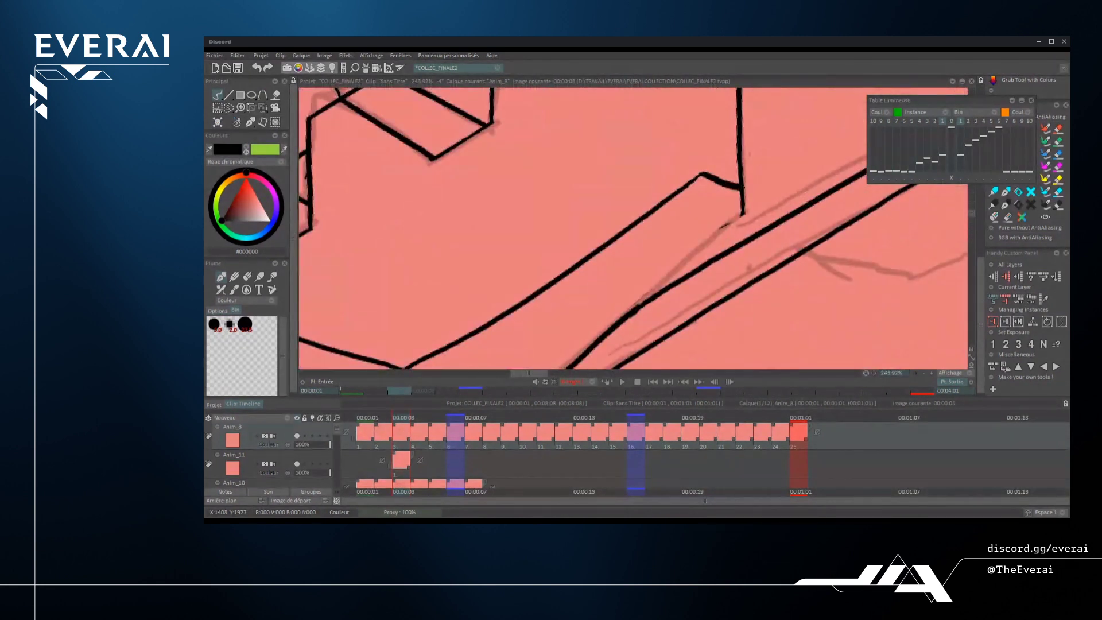
left_click_drag(746, 259, 823, 229)
key("e")
left_click(718, 270)
left_click_drag(683, 299, 781, 232)
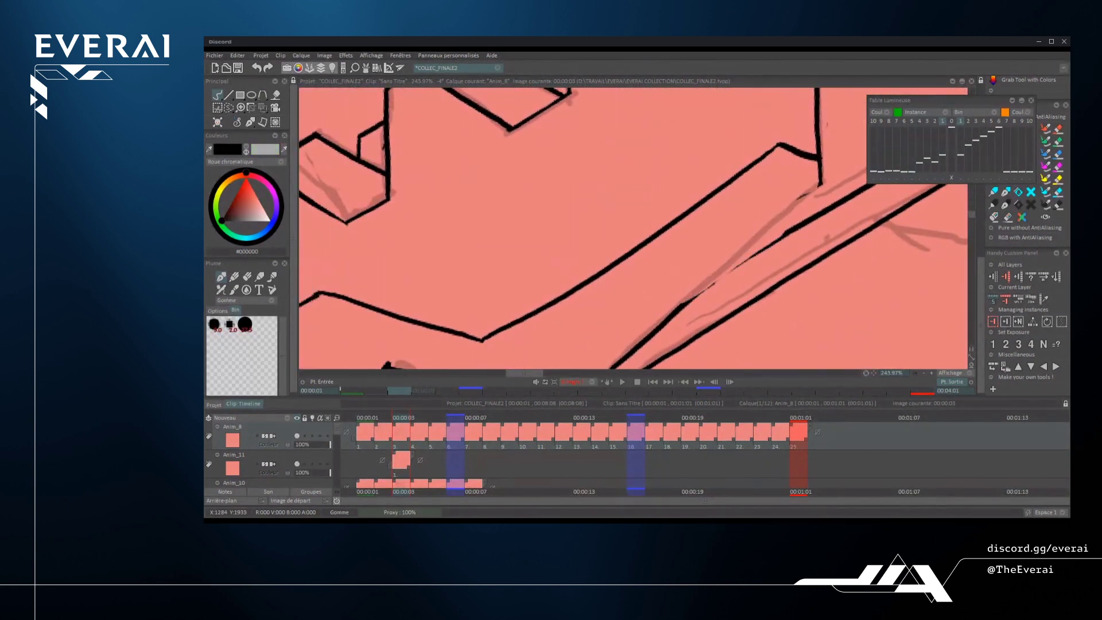
key("e")
left_click_drag(684, 305, 808, 225)
scroll(808, 225, "down", 5)
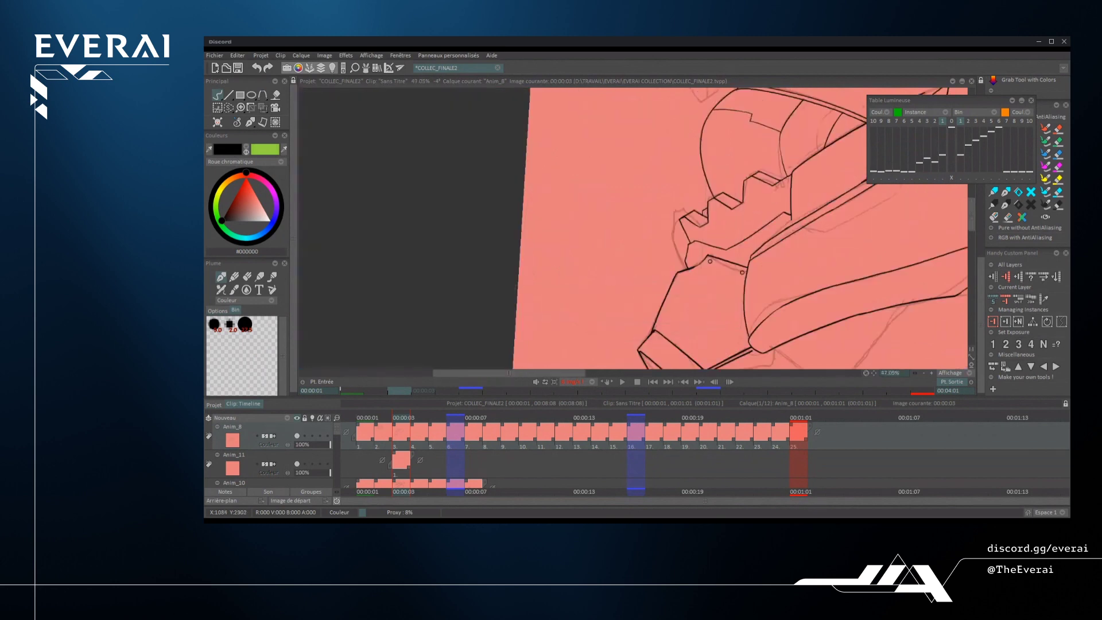
- Erase the excess ink hanging below the toothed plate's lower rear corner
scroll(833, 201, "down", 3)
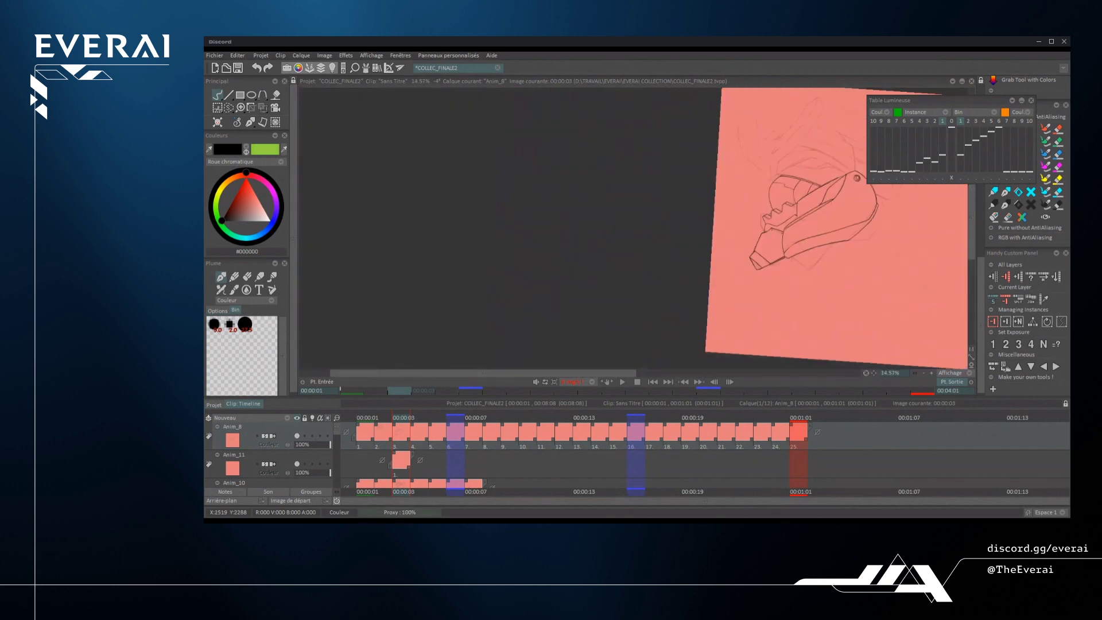
scroll(828, 187, "up", 4)
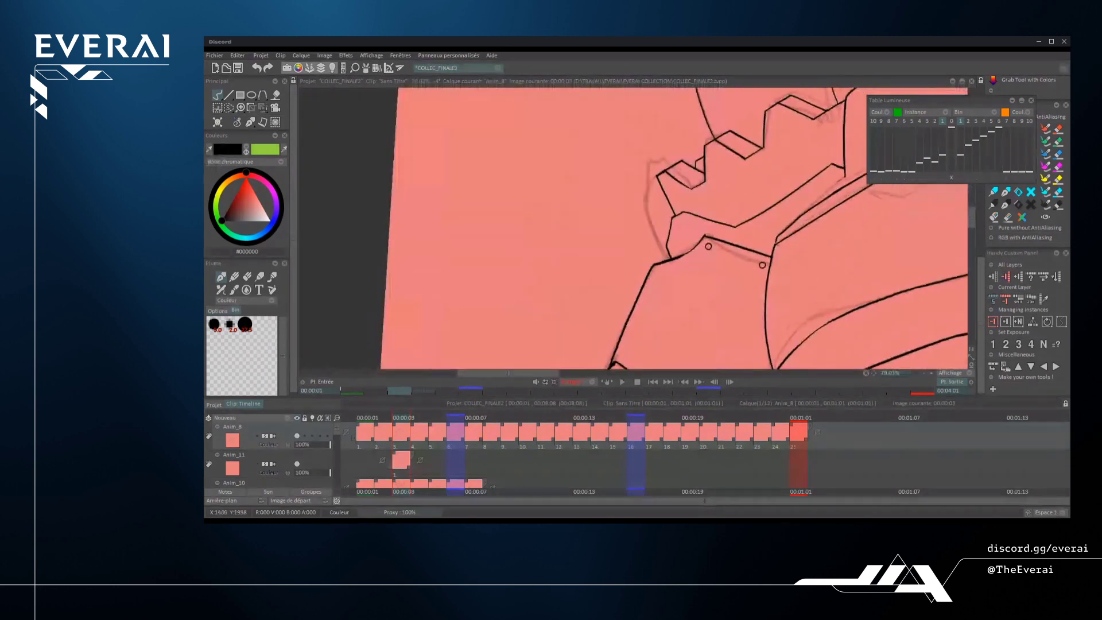
scroll(746, 230, "up", 4)
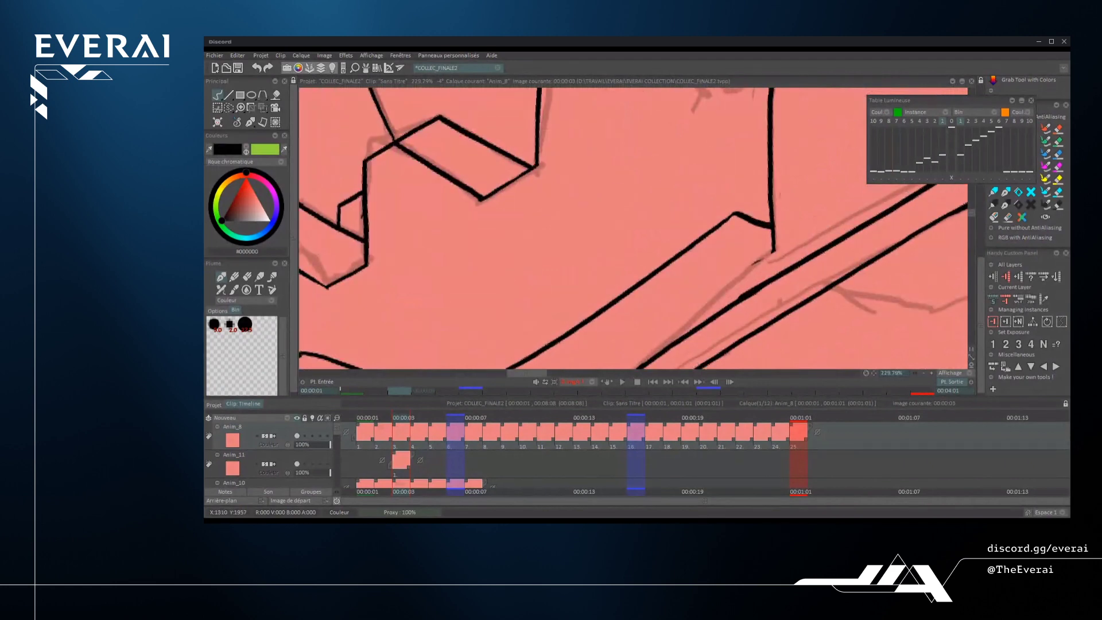
mouse_move(756, 261)
left_mouse_down()
mouse_move(773, 251)
mouse_move(773, 229)
left_mouse_up()
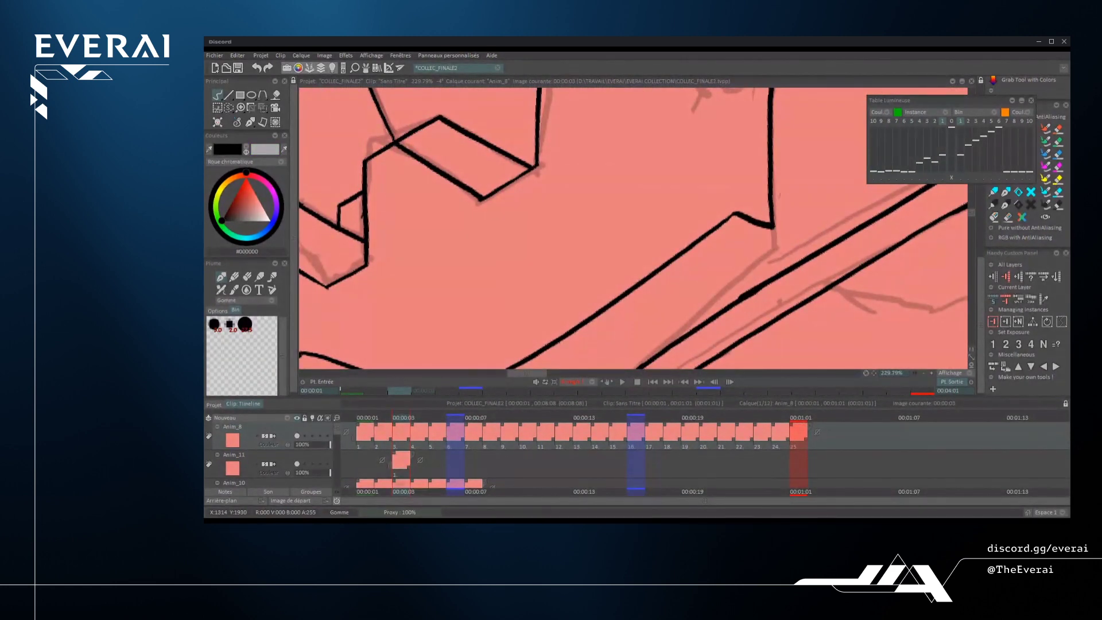
scroll(773, 230, "down", 6)
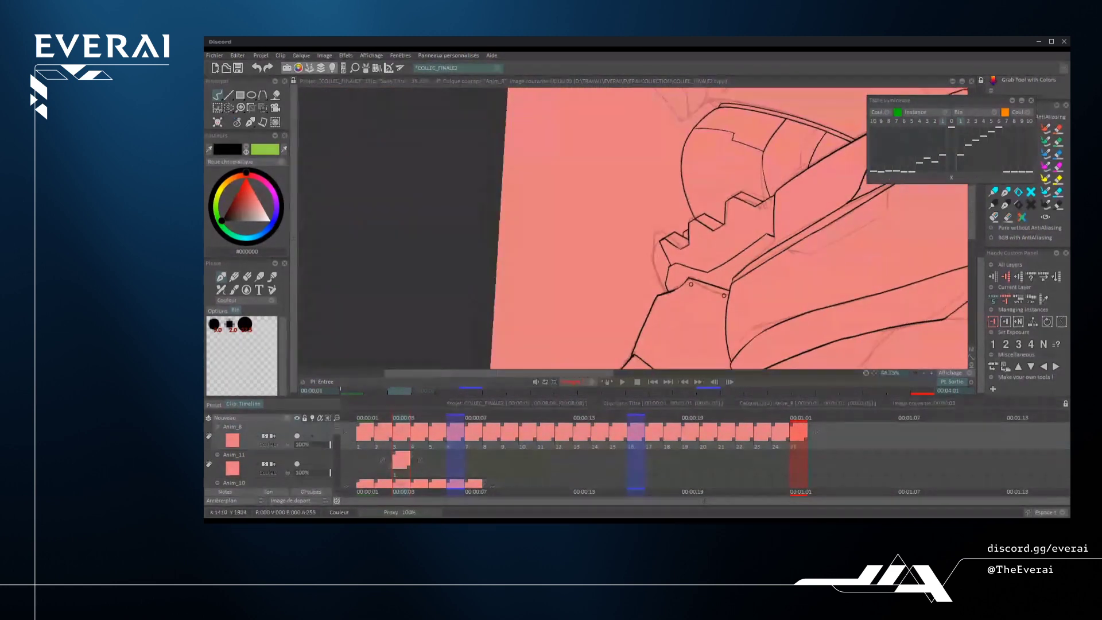
- Erase the toothed plate's sloping lower edge and the lower part of its vertical rear edge
scroll(775, 253, "up", 6)
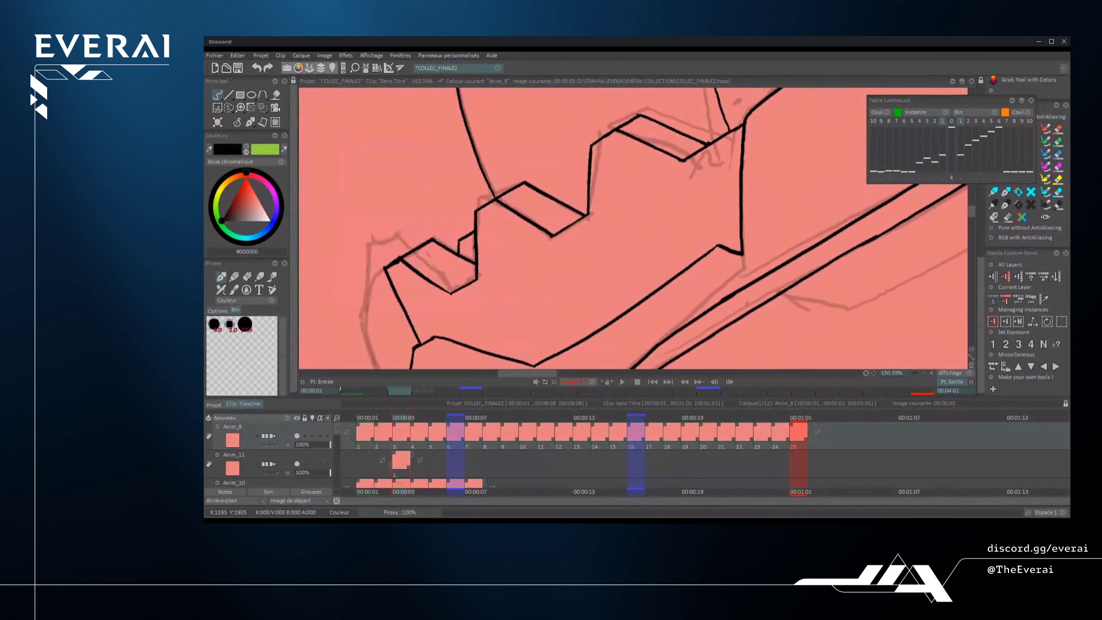
scroll(781, 258, "down", 4)
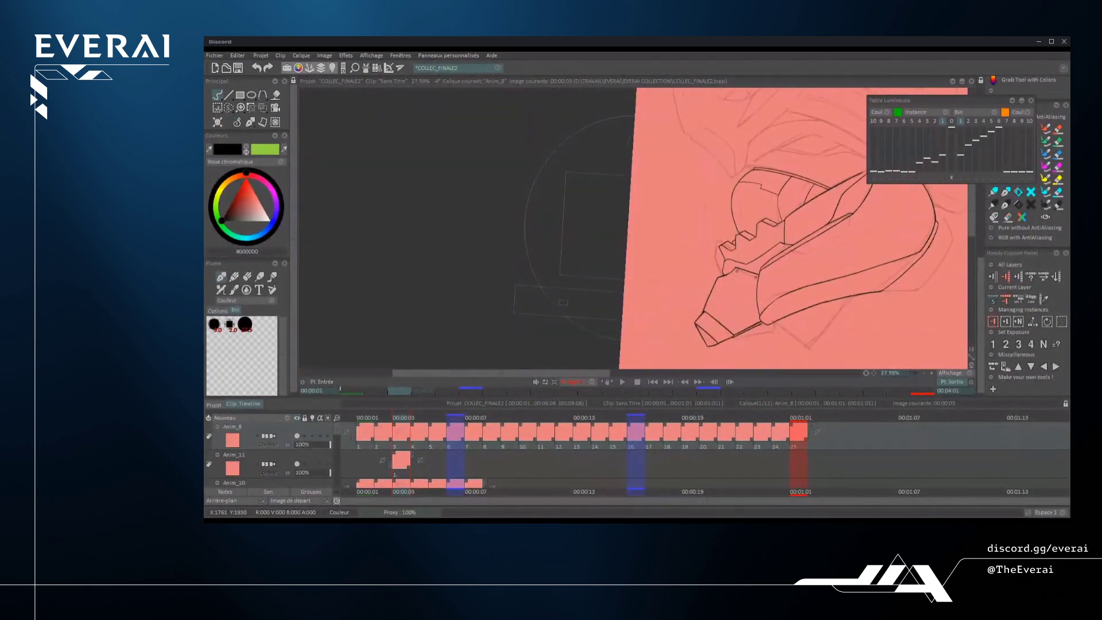
scroll(822, 229, "down", 2)
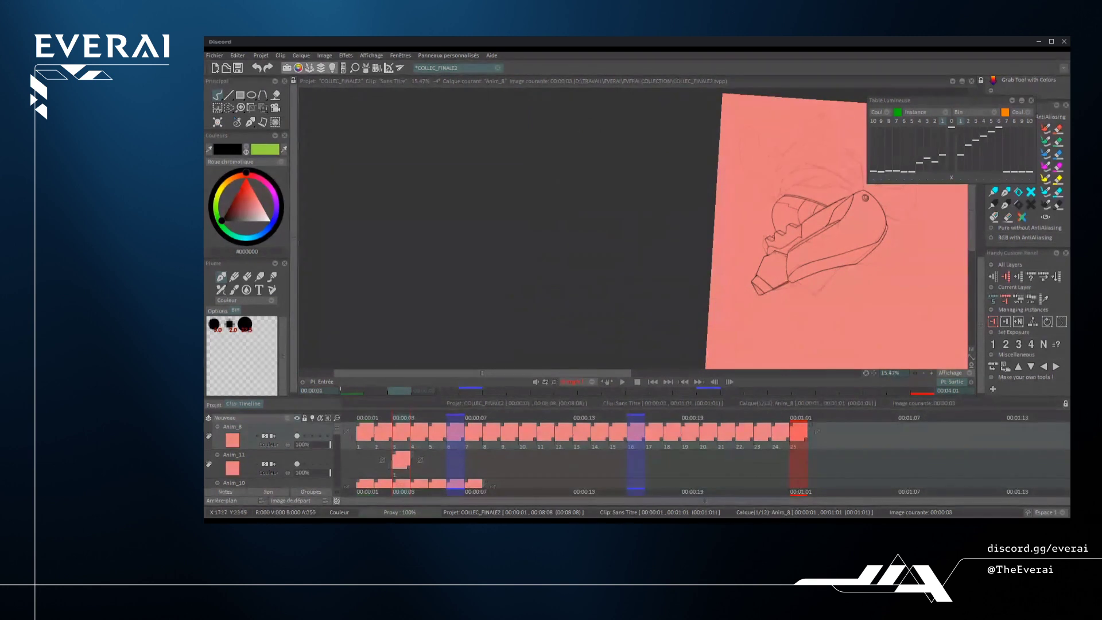
scroll(822, 228, "up", 3)
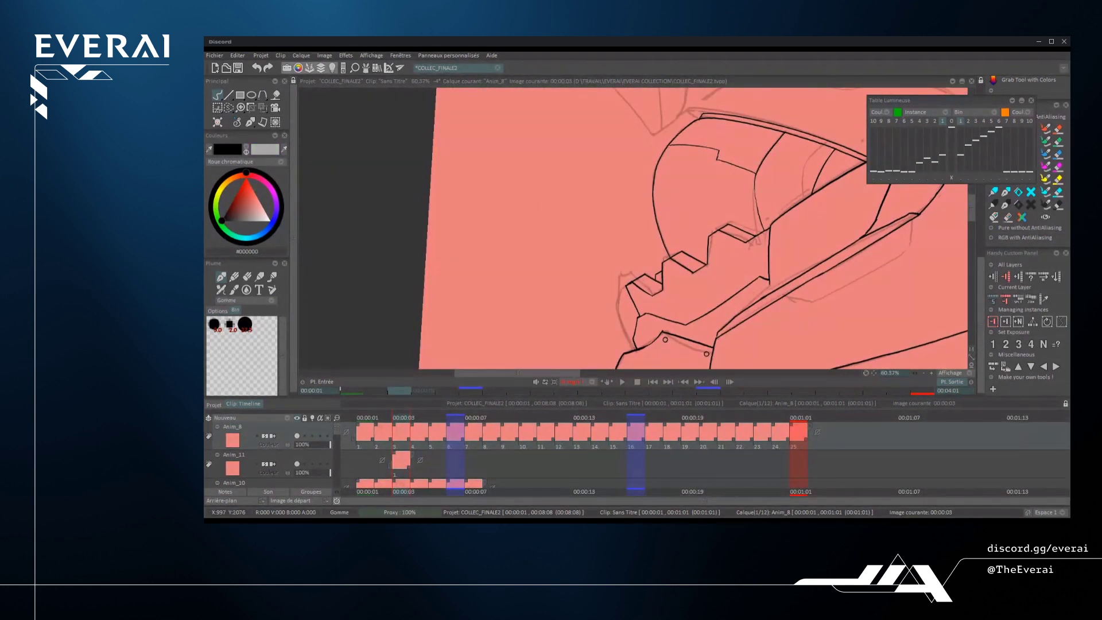
left_click_drag(692, 321, 758, 279)
scroll(699, 318, "up", 2)
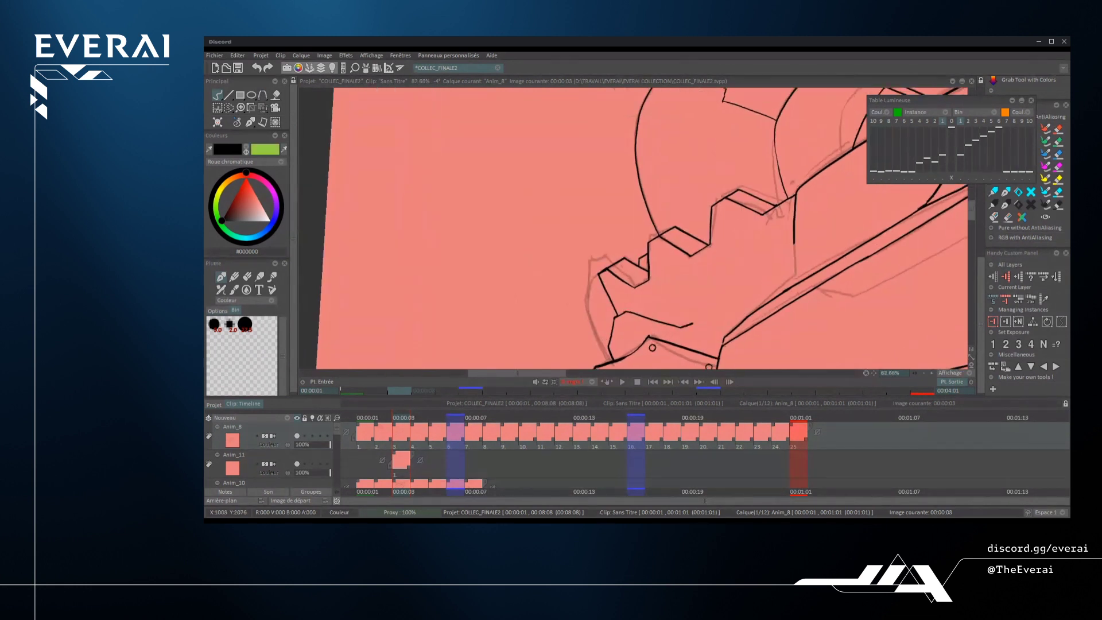
- Re-ink the toothed plate's sloping lower edge as a straight line running up to the plate's rear corner
left_click_drag(709, 313, 782, 265)
key("ctrl+z")
left_click_drag(680, 327, 773, 273)
scroll(652, 347, "down", 3)
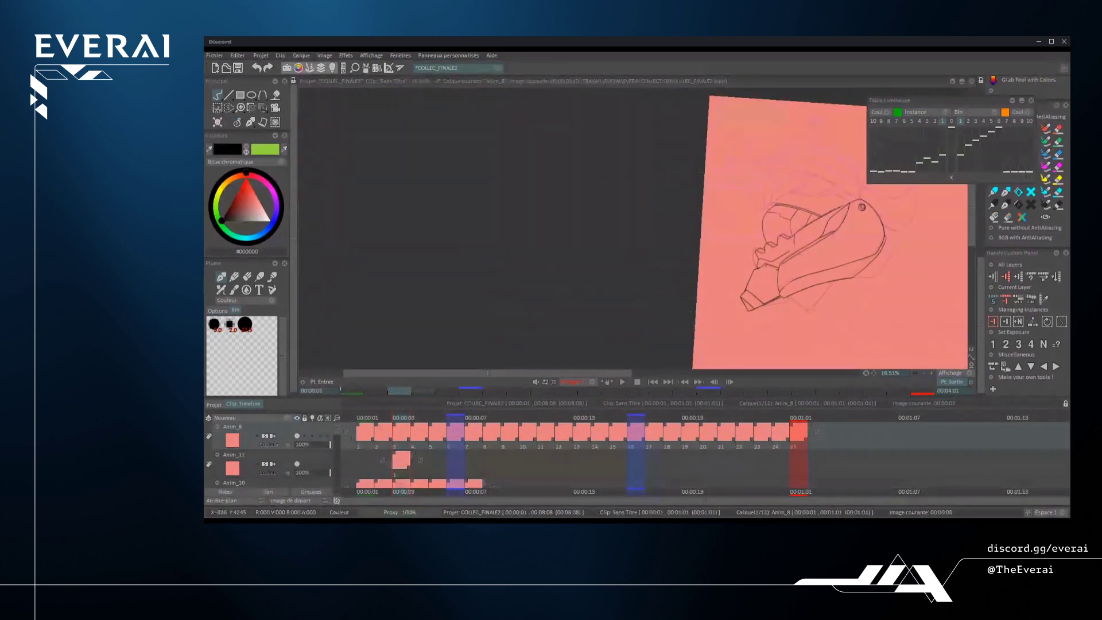
scroll(640, 358, "up", 3)
scroll(639, 357, "up", 5)
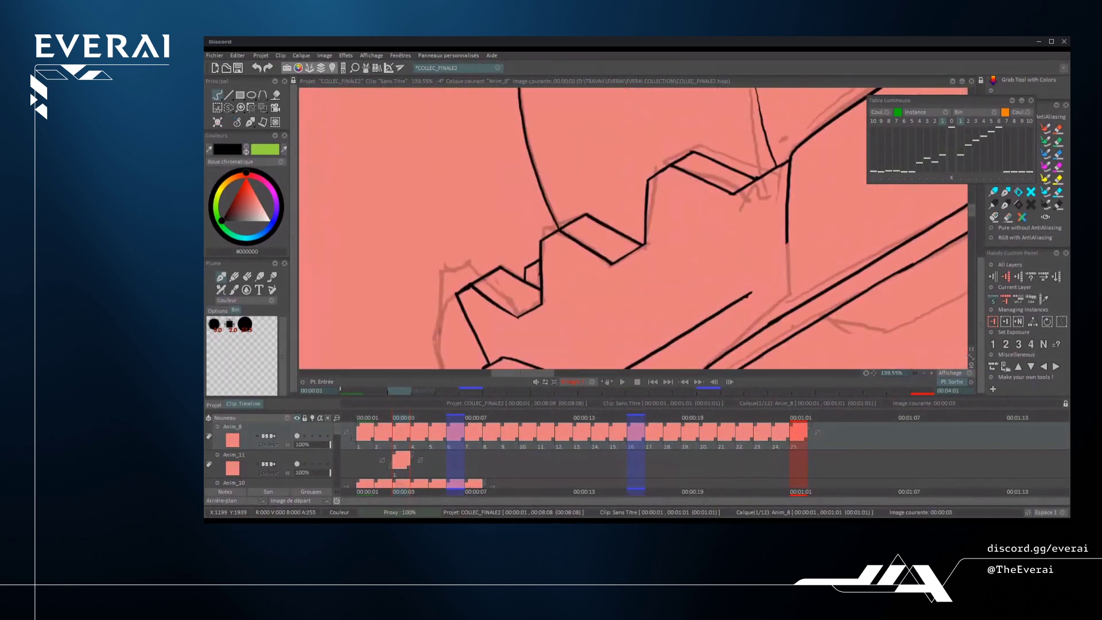
left_click_drag(746, 295, 787, 270)
key("ctrl+z")
left_click_drag(744, 298, 787, 268)
key("ctrl+z")
scroll(789, 269, "up", 2)
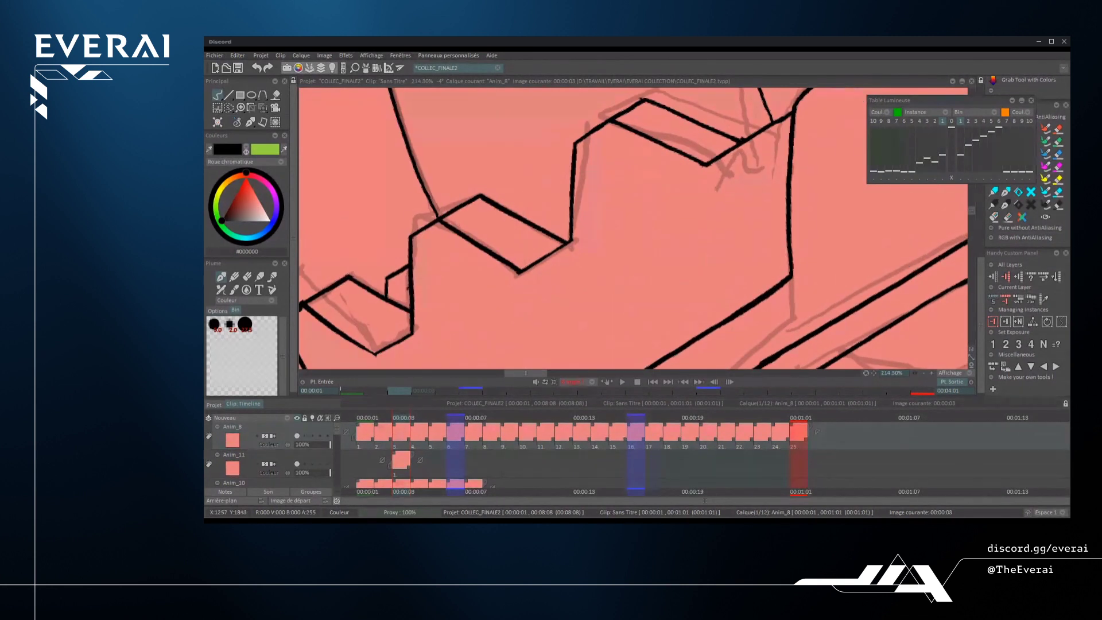
- Re-ink the lower part of the toothed plate's vertical rear edge so it meets the sloping lower edge
key("ctrl+z")
left_click_drag(789, 232, 792, 284)
key("ctrl+z")
mouse_move(788, 231)
left_mouse_down()
mouse_move(787, 300)
mouse_move(793, 259)
mouse_move(772, 276)
left_mouse_up()
scroll(797, 199, "up", 1)
scroll(792, 264, "up", 2)
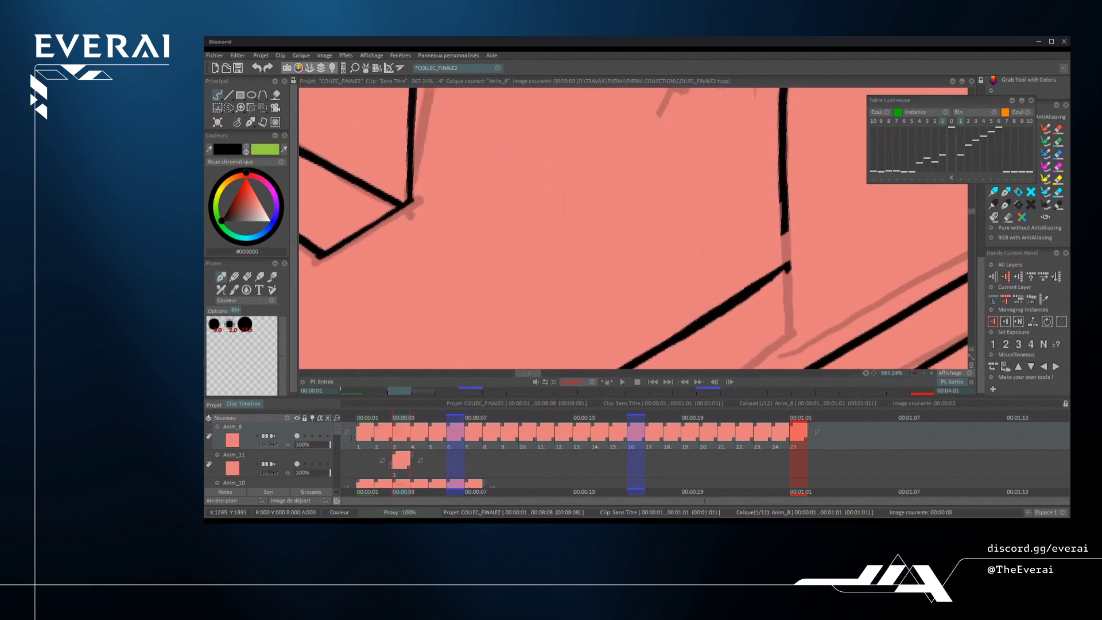
left_click_drag(788, 219, 789, 263)
key("ctrl+z")
mouse_move(789, 217)
left_mouse_down()
mouse_move(789, 272)
mouse_move(788, 261)
left_mouse_up()
scroll(788, 224, "down", 4)
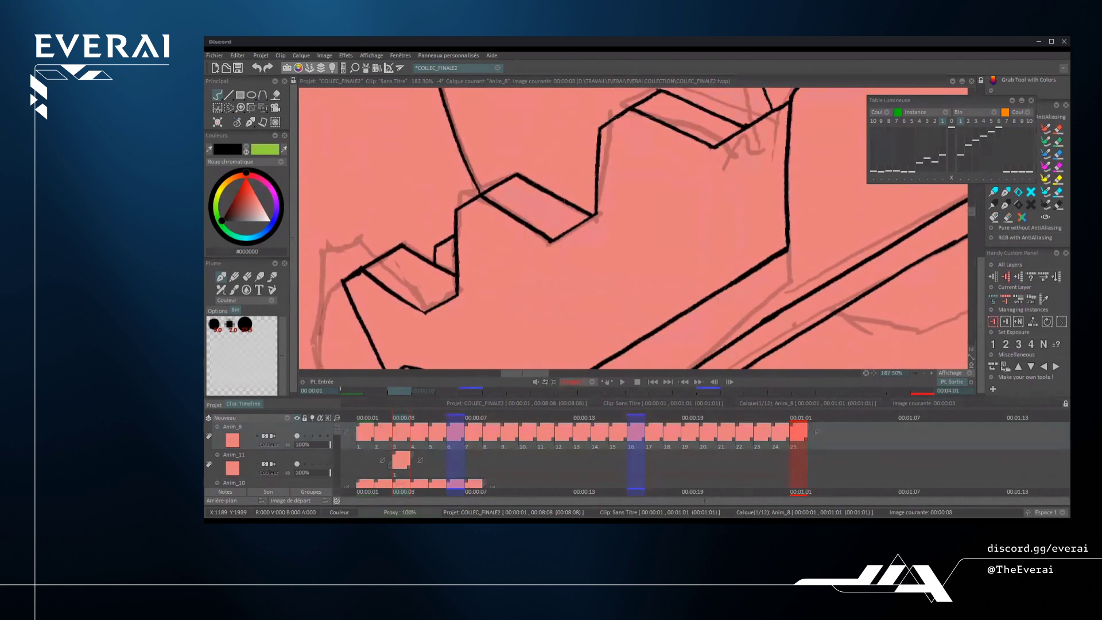
scroll(787, 224, "down", 10)
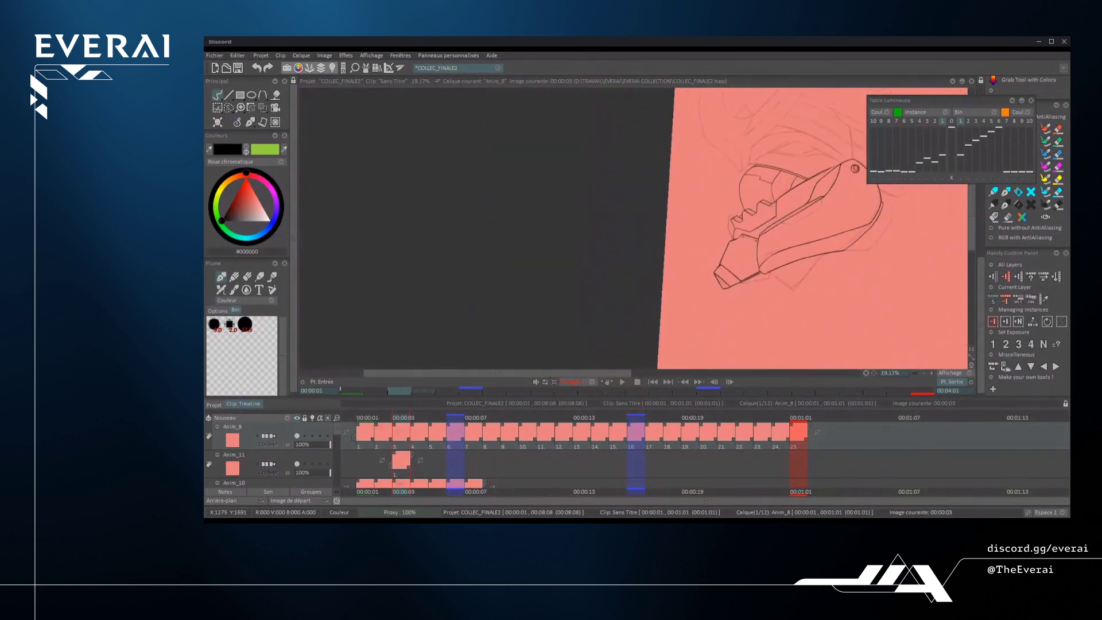
- Smooth the toothed plate's vertical rear edge with a new stroke from the upper outline down to the rear corner
scroll(788, 224, "up", 3)
scroll(788, 223, "down", 2)
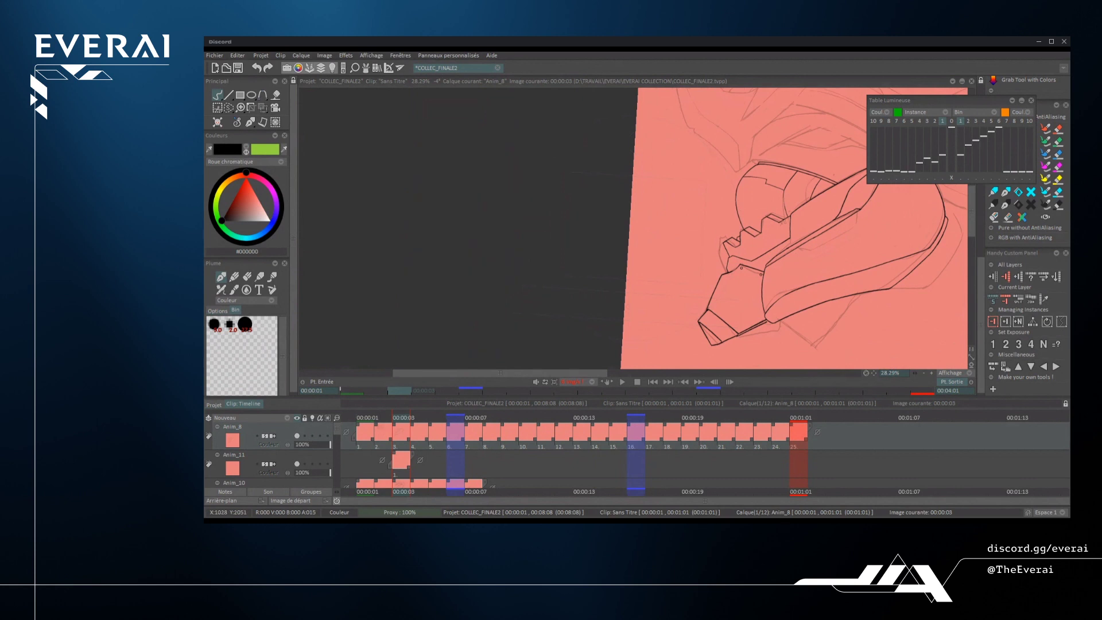
scroll(746, 241, "up", 4)
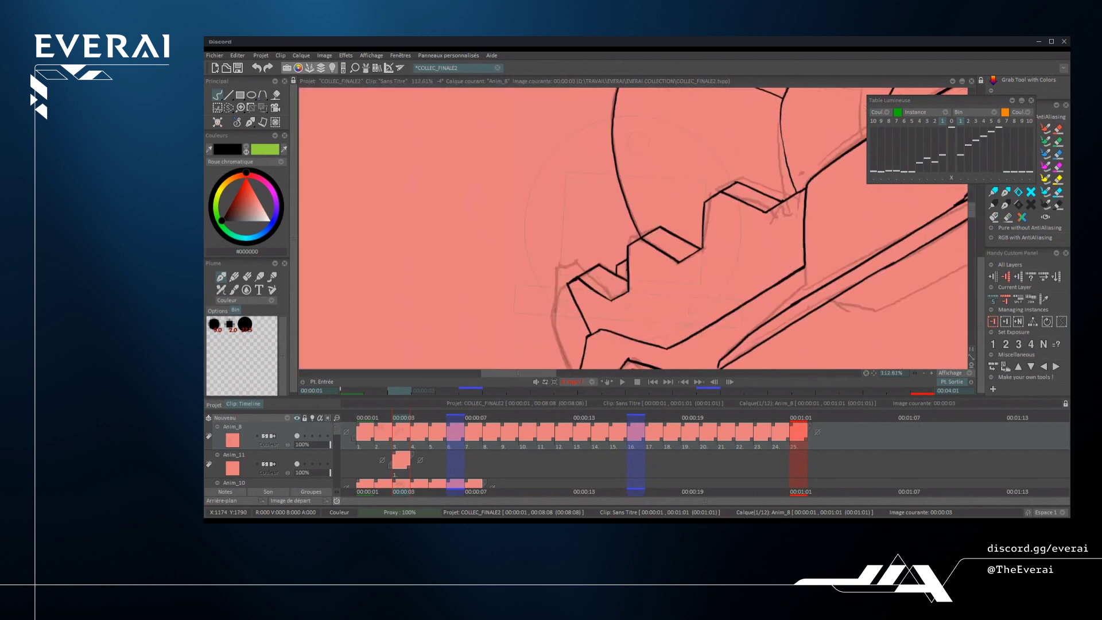
key("e")
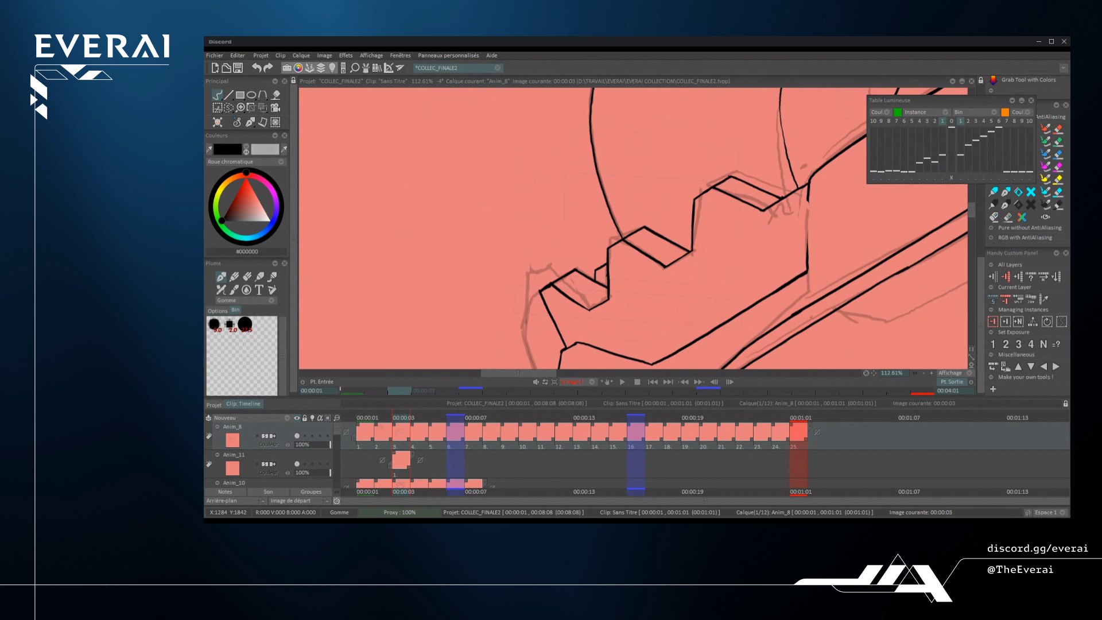
scroll(804, 241, "up", 2)
key("e")
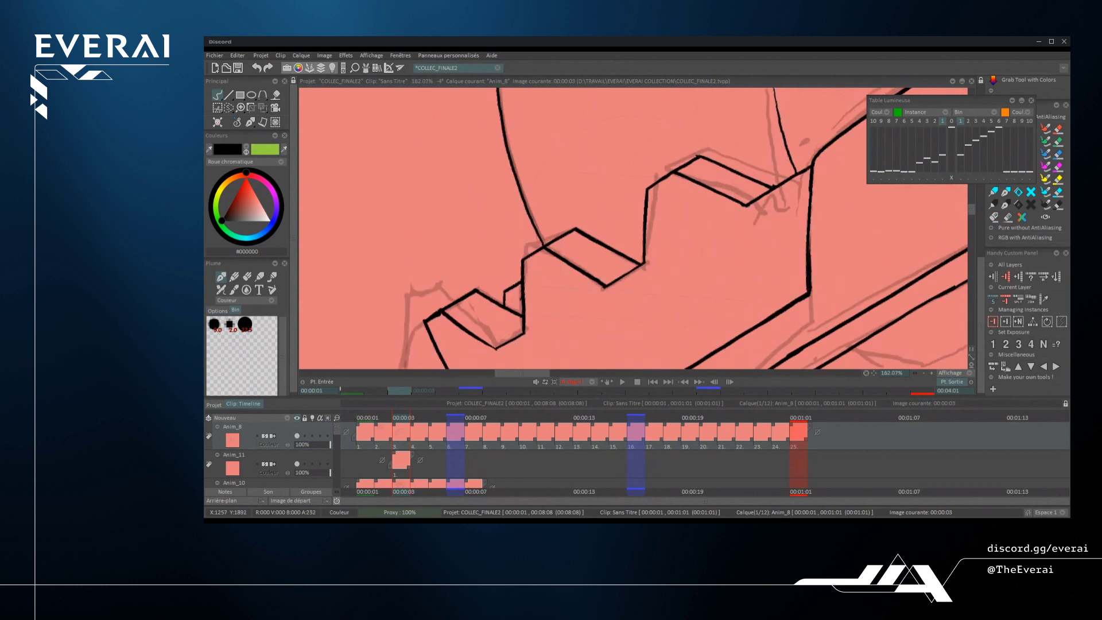
key("ctrl+z")
left_click_drag(812, 180, 811, 293)
key("ctrl+z")
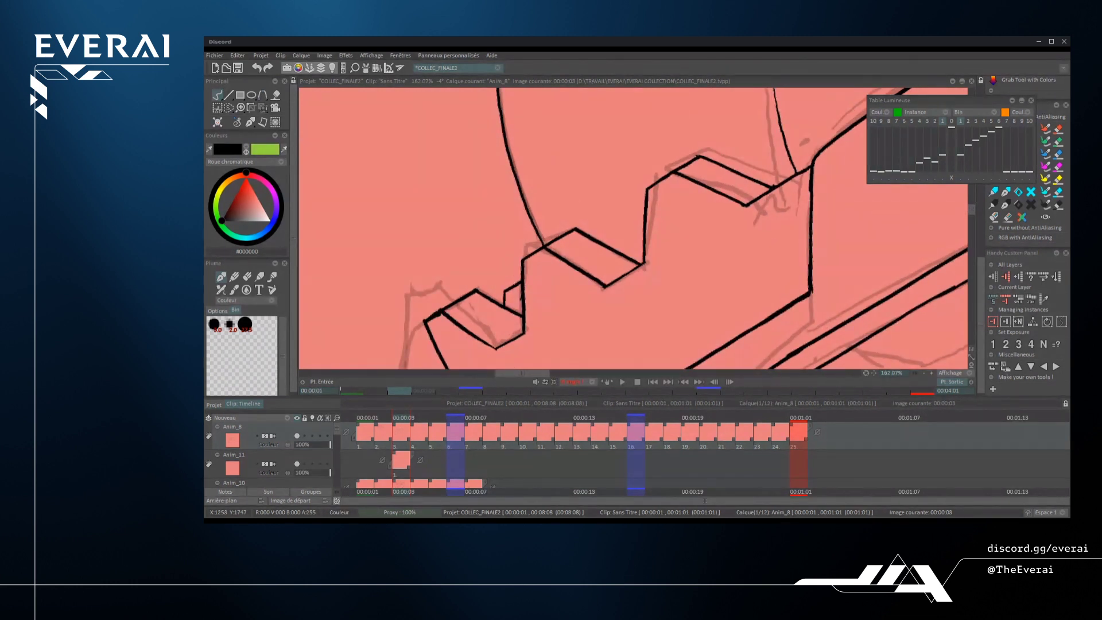
key("ctrl+z")
left_click_drag(812, 186, 809, 276)
scroll(746, 229, "down", 6)
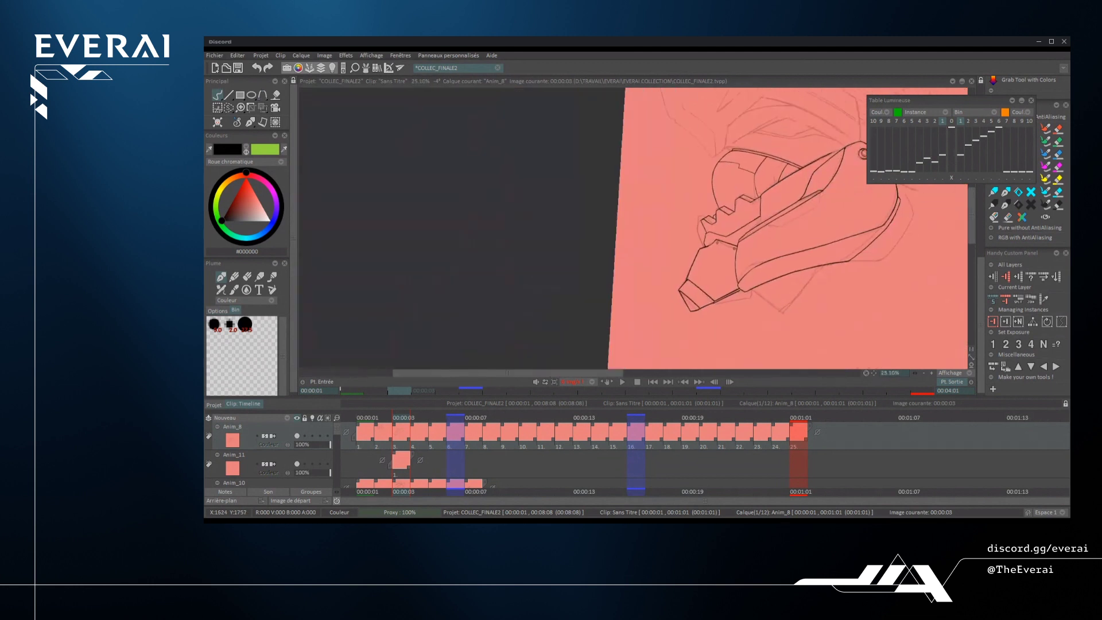
- Examine the whole inked head at different rotations and with the canvas view mirrored horizontally
scroll(746, 229, "down", 1)
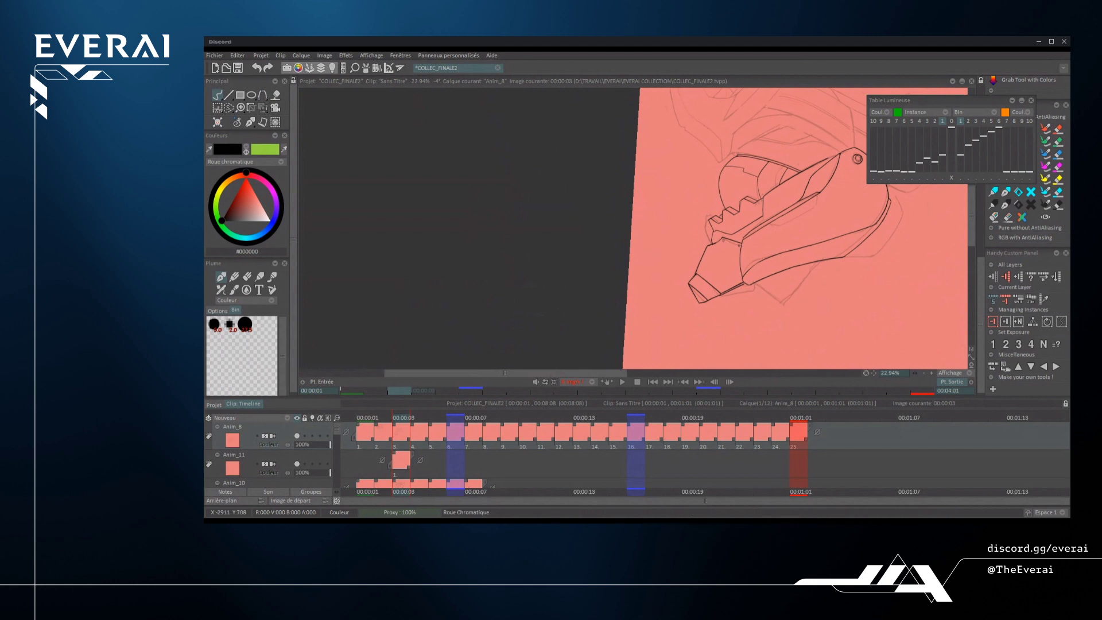
left_click_drag(726, 306, 655, 347)
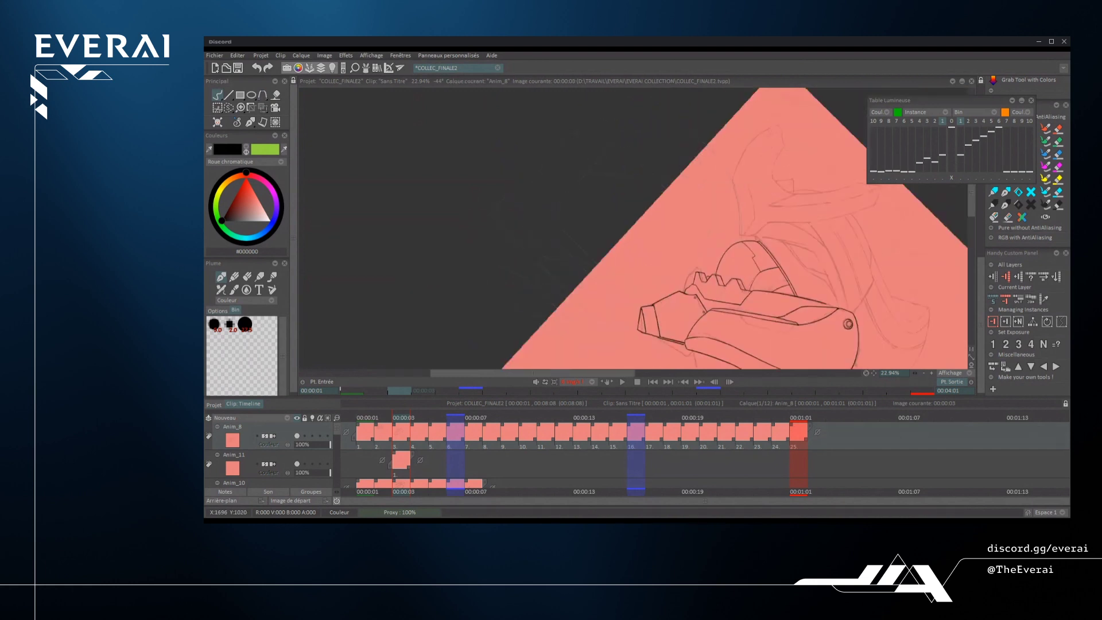
left_click_drag(834, 261, 837, 222)
scroll(783, 223, "down", 4)
left_click_drag(838, 222, 803, 249)
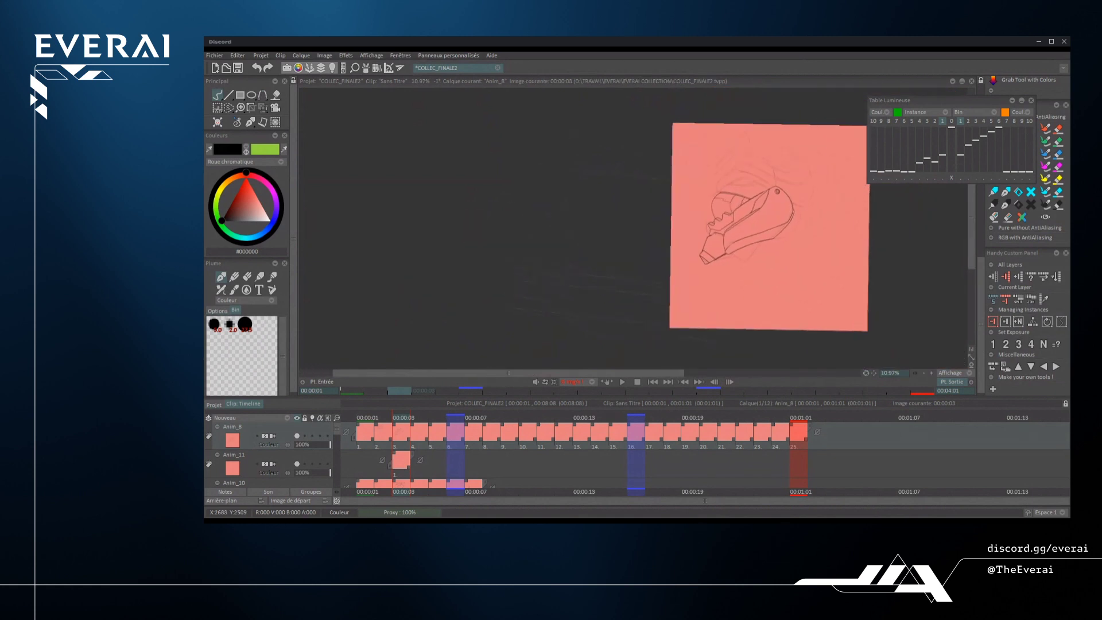
scroll(769, 226, "down", 3)
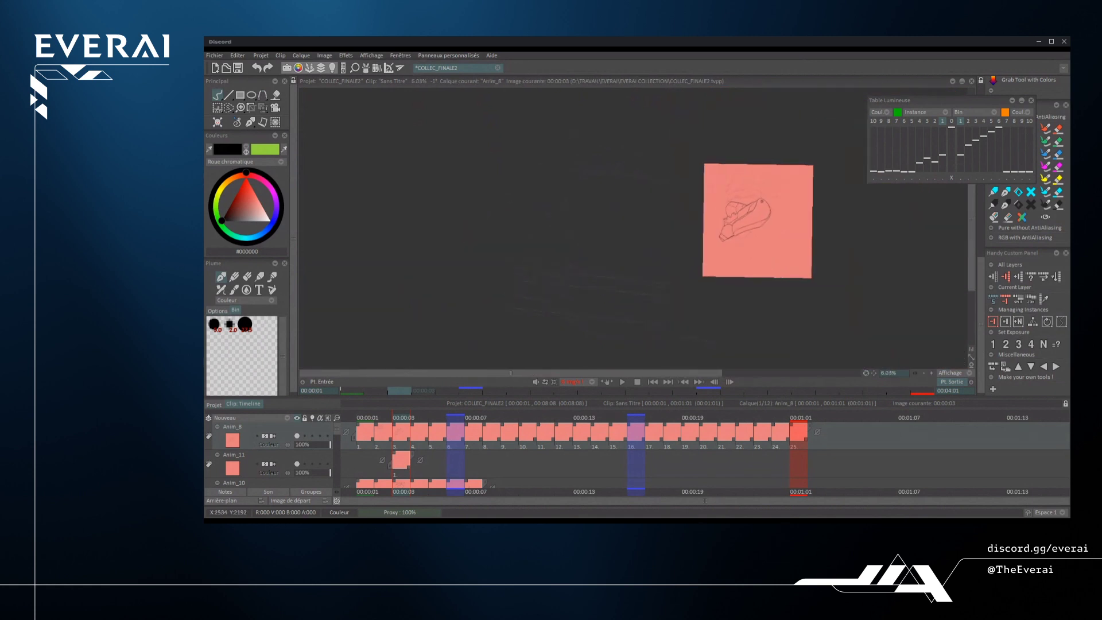
scroll(746, 224, "up", 2)
key("h")
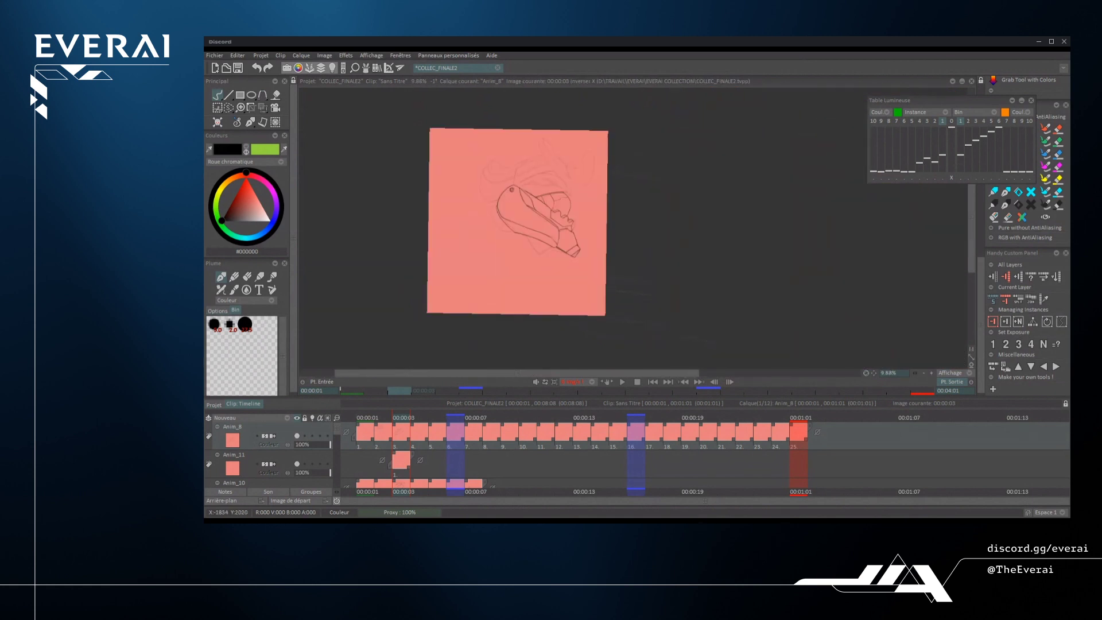
left_click_drag(677, 221, 844, 246)
left_click_drag(844, 246, 818, 125)
scroll(678, 194, "up", 5)
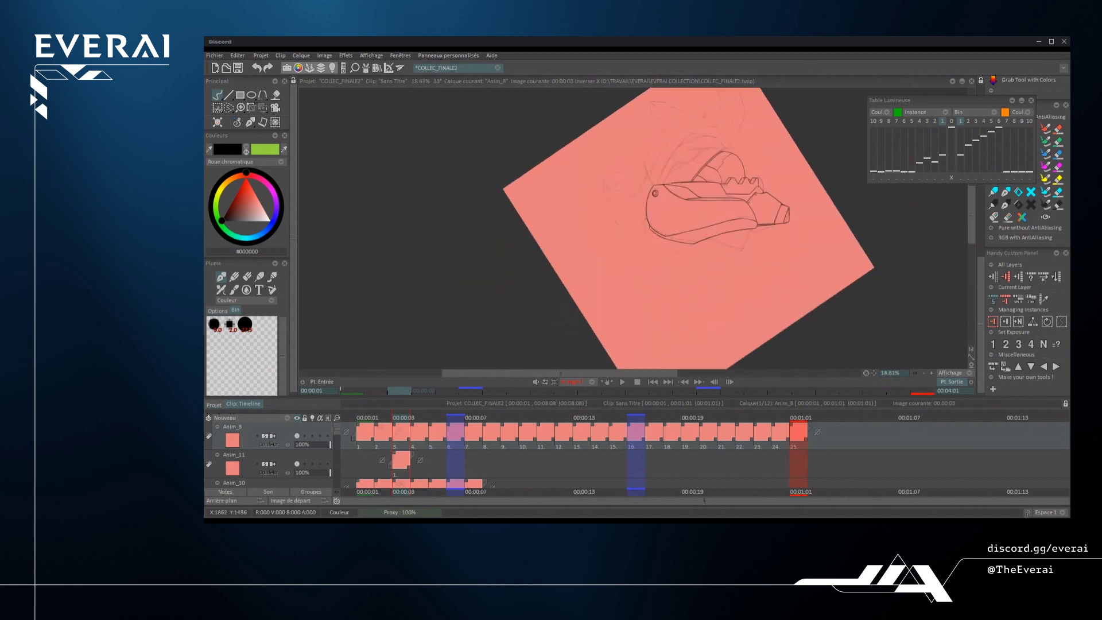
left_click_drag(648, 248, 644, 271)
mouse_move(643, 271)
left_mouse_down()
mouse_move(661, 290)
mouse_move(714, 260)
left_mouse_up()
scroll(657, 252, "up", 4)
key("ctrl+z")
mouse_move(645, 238)
left_mouse_down()
mouse_move(648, 293)
mouse_move(668, 249)
mouse_move(653, 276)
mouse_move(889, 208)
left_mouse_up()
scroll(666, 256, "up", 1)
key("ctrl+z")
key("ctrl+z")
scroll(655, 271, "up", 9)
key("ctrl+z")
key("ctrl+z")
left_click_drag(696, 305, 962, 240)
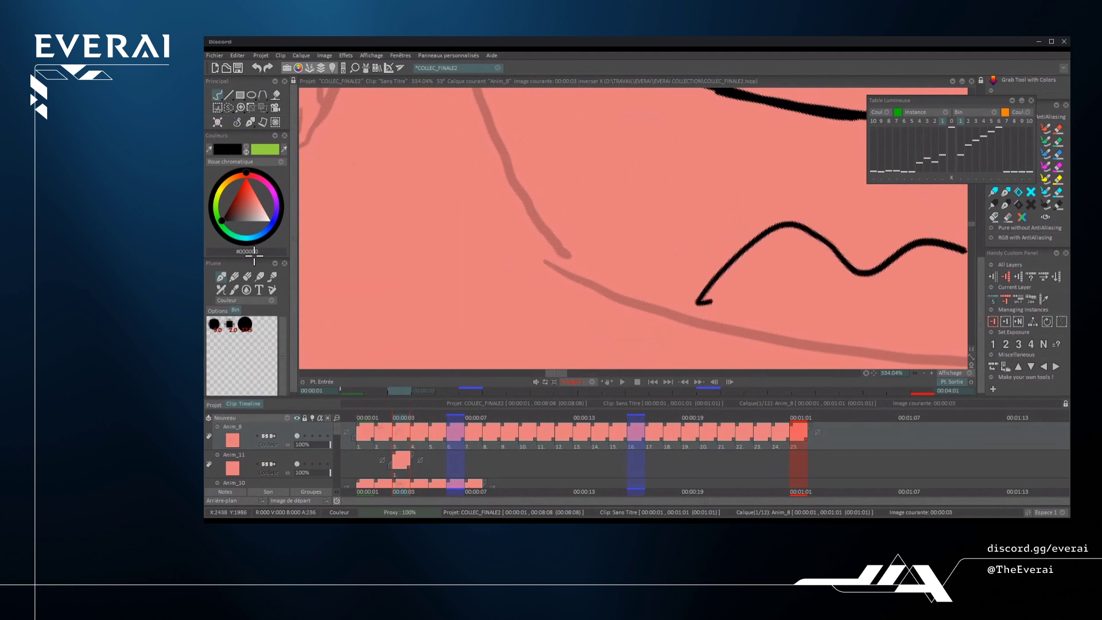
key("ctrl+z")
mouse_move(470, 281)
left_mouse_down()
mouse_move(670, 247)
mouse_move(849, 266)
mouse_move(894, 287)
left_mouse_up()
key("ctrl+z")
mouse_move(652, 168)
left_mouse_down()
mouse_move(586, 275)
mouse_move(837, 290)
mouse_move(867, 310)
left_mouse_up()
key("ctrl+z")
left_click_drag(658, 304, 757, 168)
key("ctrl+z")
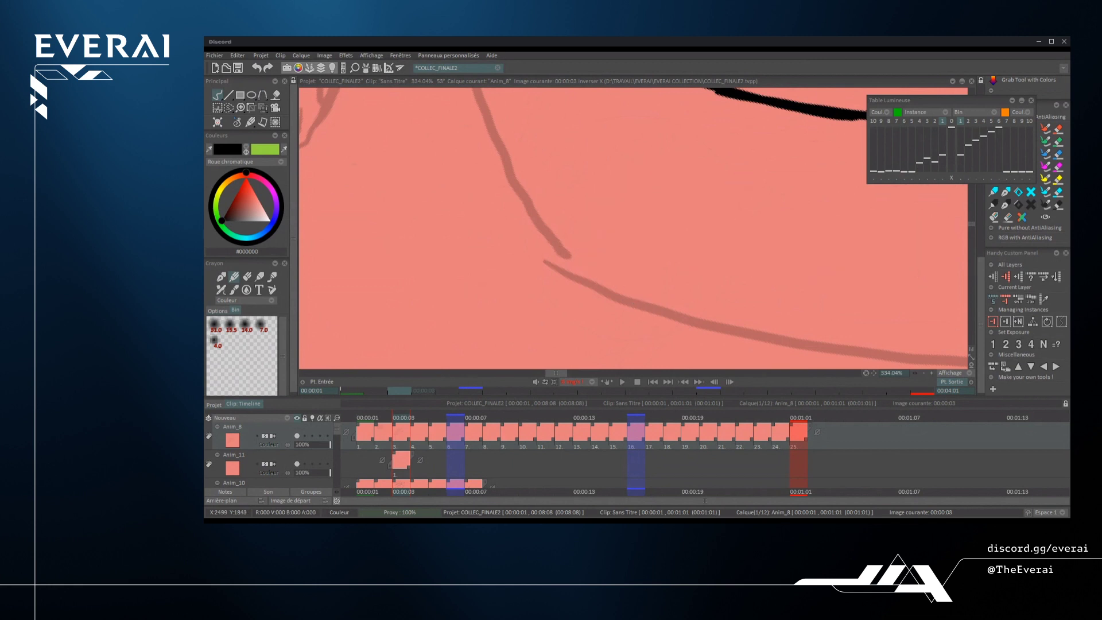
left_click(221, 276)
mouse_move(572, 279)
left_mouse_down()
mouse_move(668, 218)
mouse_move(898, 212)
left_mouse_up()
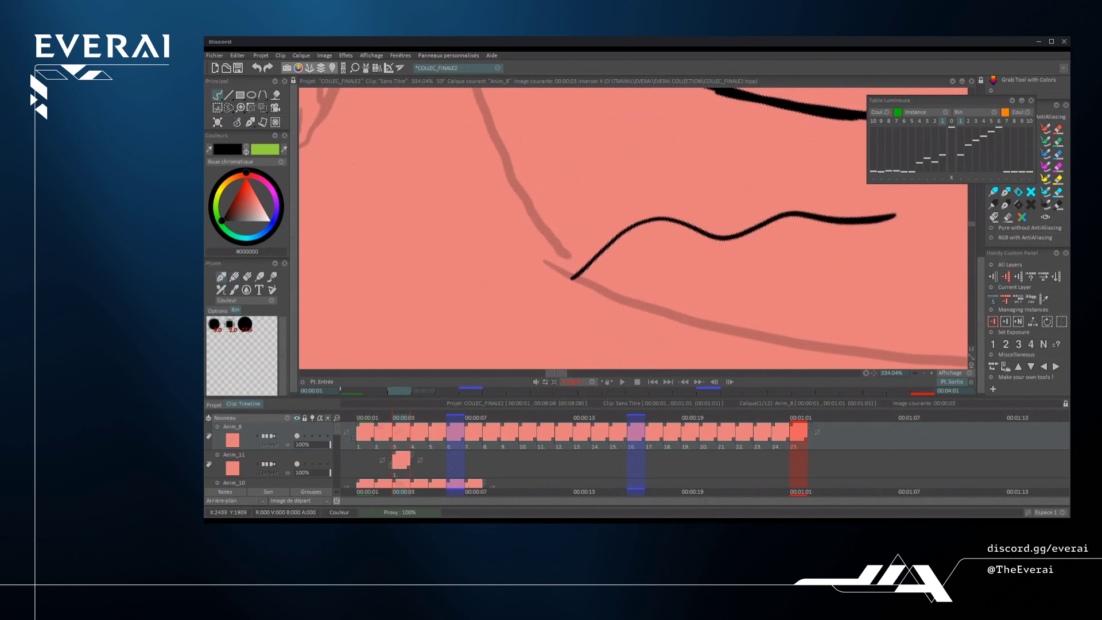
scroll(631, 230, "down", 5)
scroll(631, 230, "down", 4)
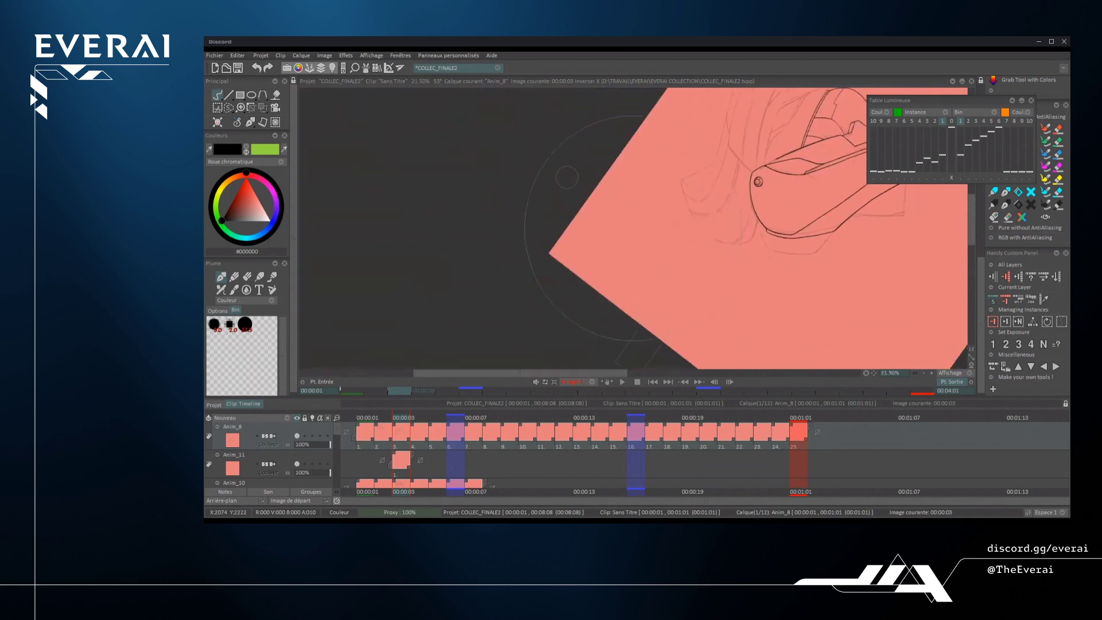
- Ink the short rear side of the small panel below the jaw's rounded back end, starting at the rim
scroll(631, 230, "up", 7)
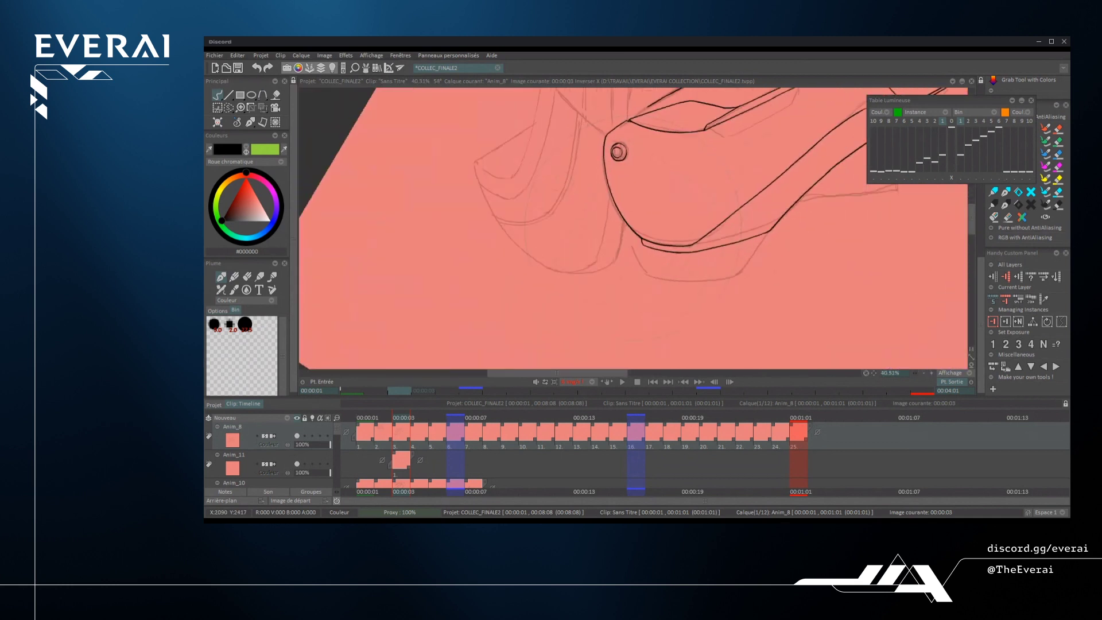
left_click_drag(659, 265, 798, 209)
key("ctrl+z")
key("ctrl+z")
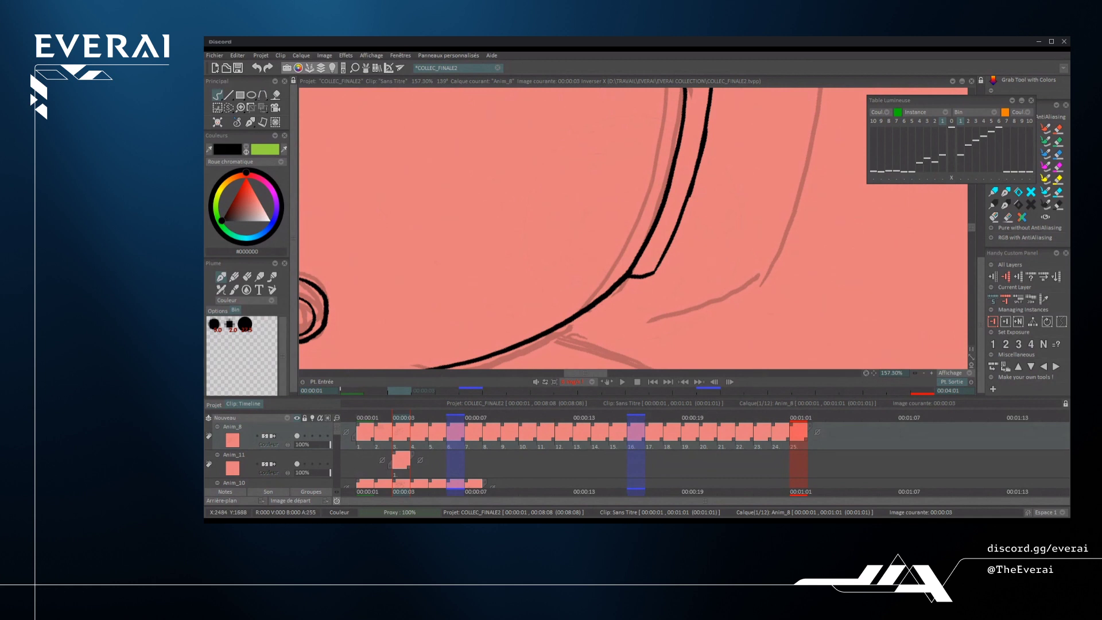
left_click_drag(659, 265, 785, 219)
scroll(631, 230, "down", 6)
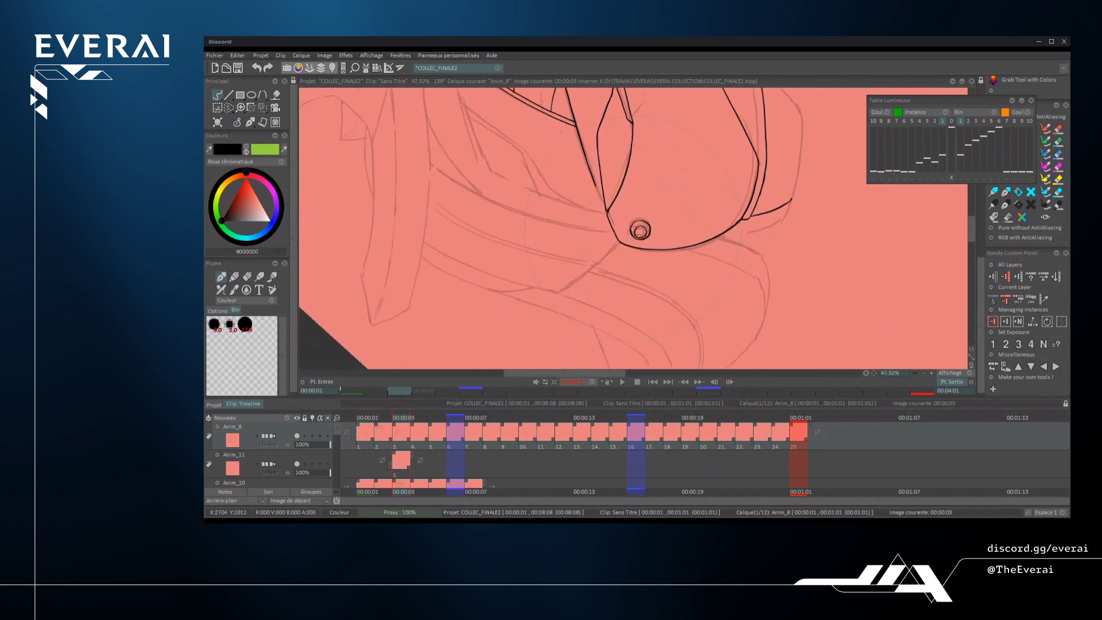
- Ink the small panel's slanted front side, curving from its bottom edge up to the rim's front corner
scroll(632, 229, "up", 4)
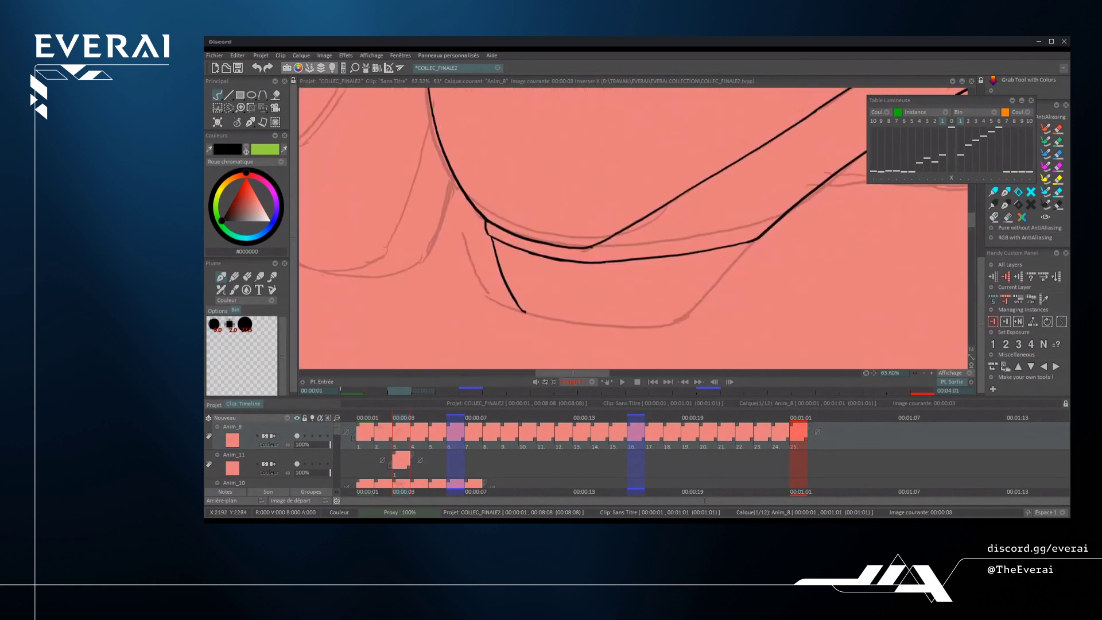
left_click_drag(658, 331, 747, 233)
key("ctrl+z")
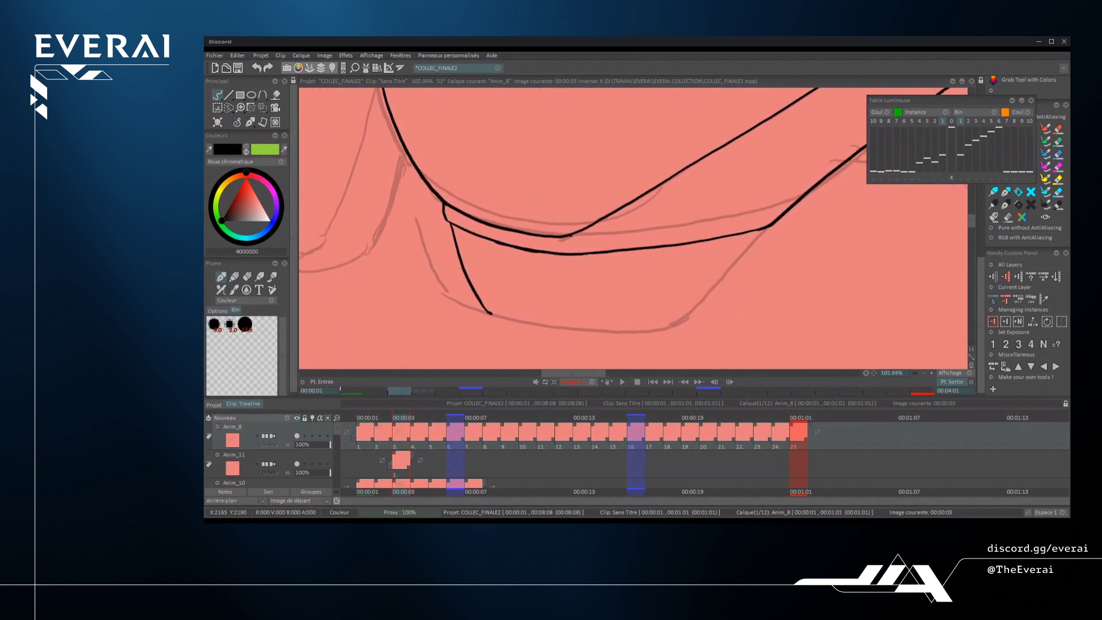
left_click_drag(654, 330, 728, 261)
scroll(728, 262, "up", 1)
key("ctrl+z")
left_click_drag(624, 345, 753, 231)
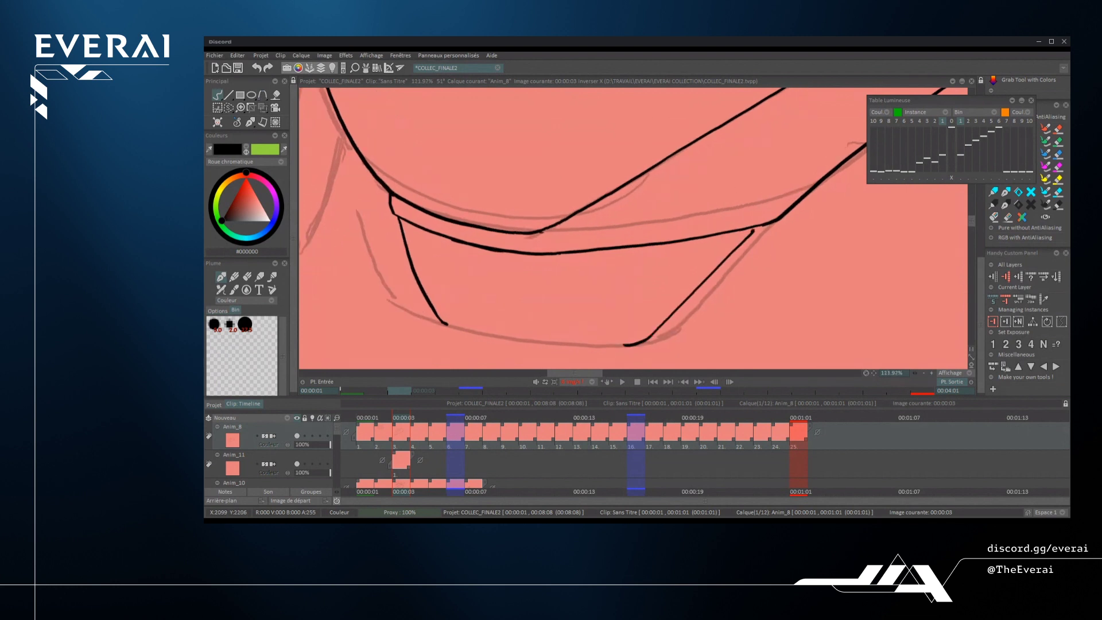
- Ink the small panel's outer bottom edge to connect its short rear side with the slanted front side
scroll(753, 231, "down", 8)
scroll(631, 229, "up", 5)
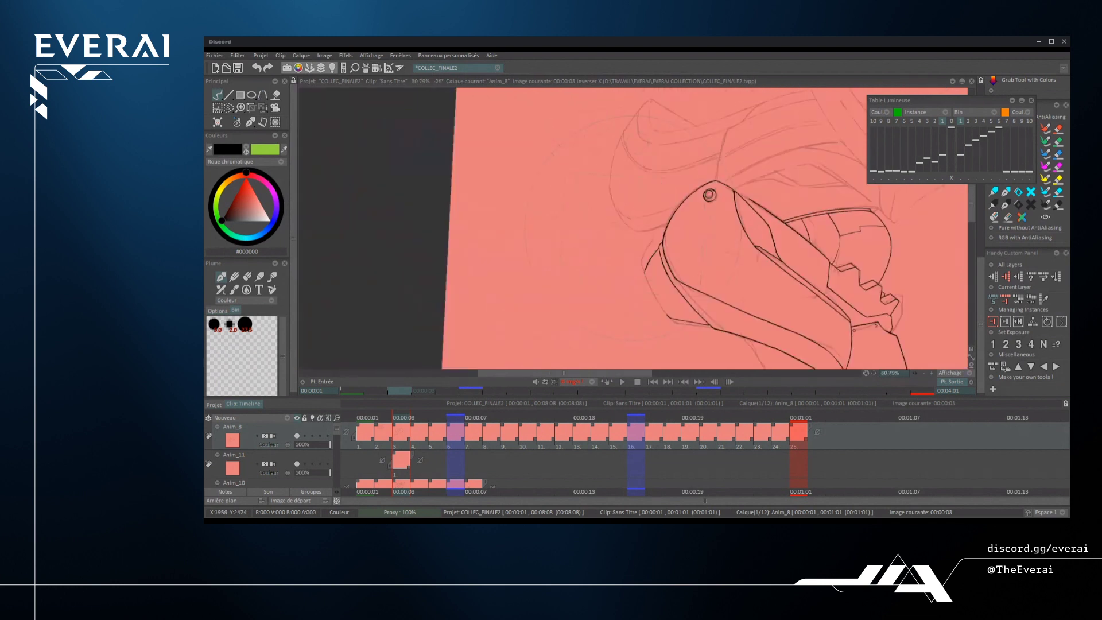
left_click_drag(554, 312, 637, 191)
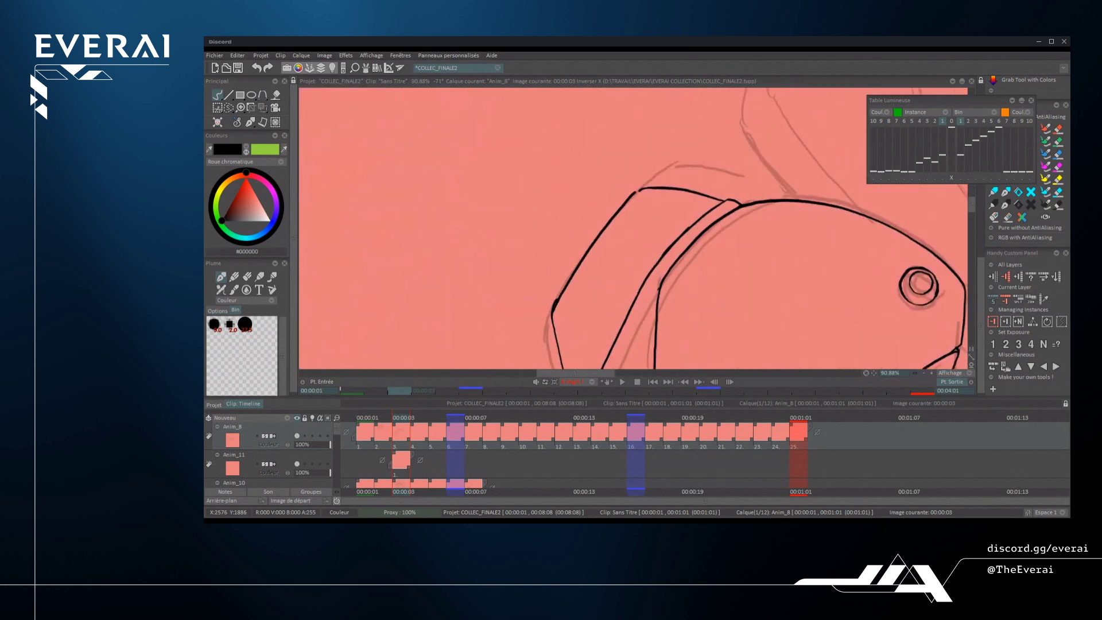
key("ctrl+z")
left_click_drag(553, 310, 647, 184)
key("ctrl+z")
mouse_move(562, 289)
left_mouse_down()
mouse_move(553, 308)
mouse_move(642, 191)
left_mouse_up()
scroll(633, 229, "down", 8)
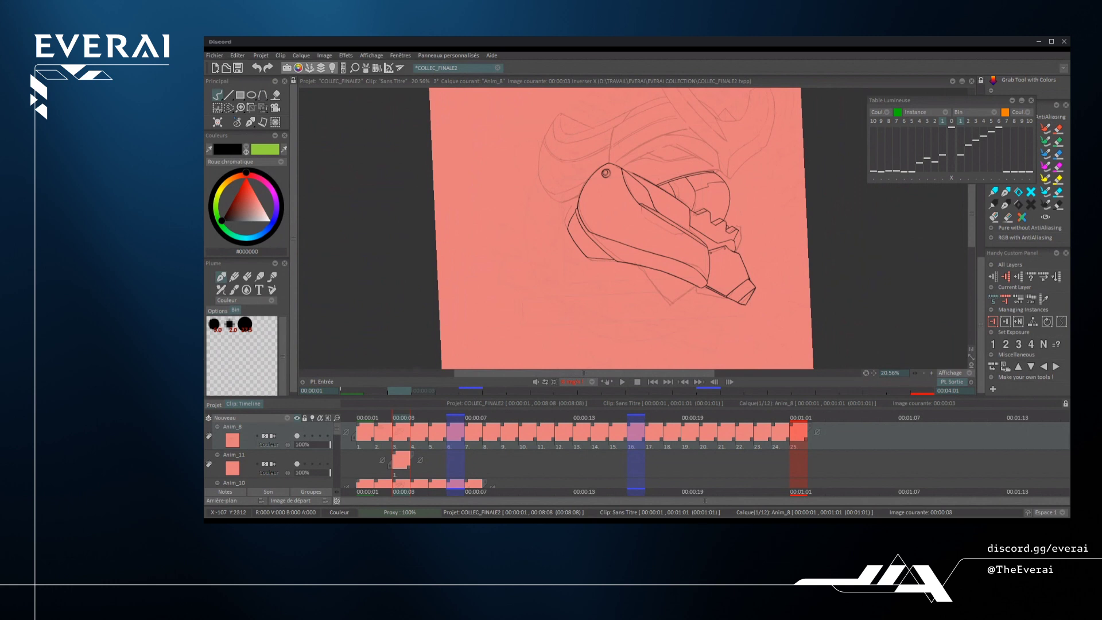
- Ink a second curved line just inside the small panel's short rear side
left_click_drag(770, 301, 787, 190)
scroll(600, 277, "up", 4)
left_click_drag(551, 236, 576, 169)
scroll(632, 241, "up", 5)
left_click_drag(557, 275, 609, 185)
scroll(598, 198, "down", 4)
scroll(609, 224, "up", 6)
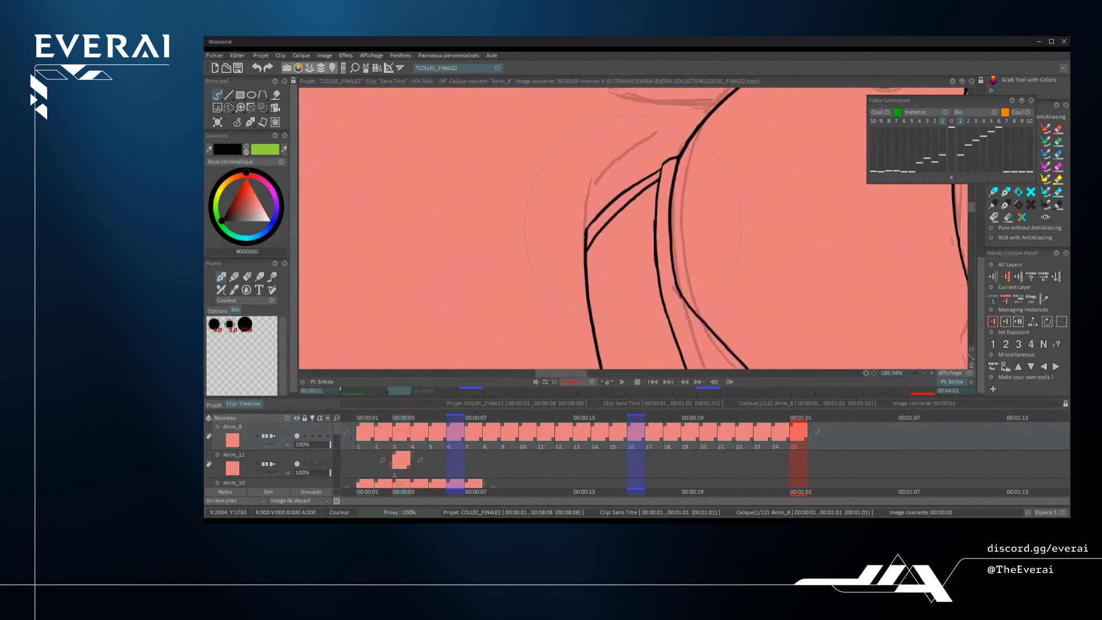
- Erase the original outer line of the small panel's short rear side, keeping only the inner curve
key("e")
mouse_move(583, 274)
left_mouse_down()
mouse_move(584, 247)
mouse_move(685, 167)
left_mouse_up()
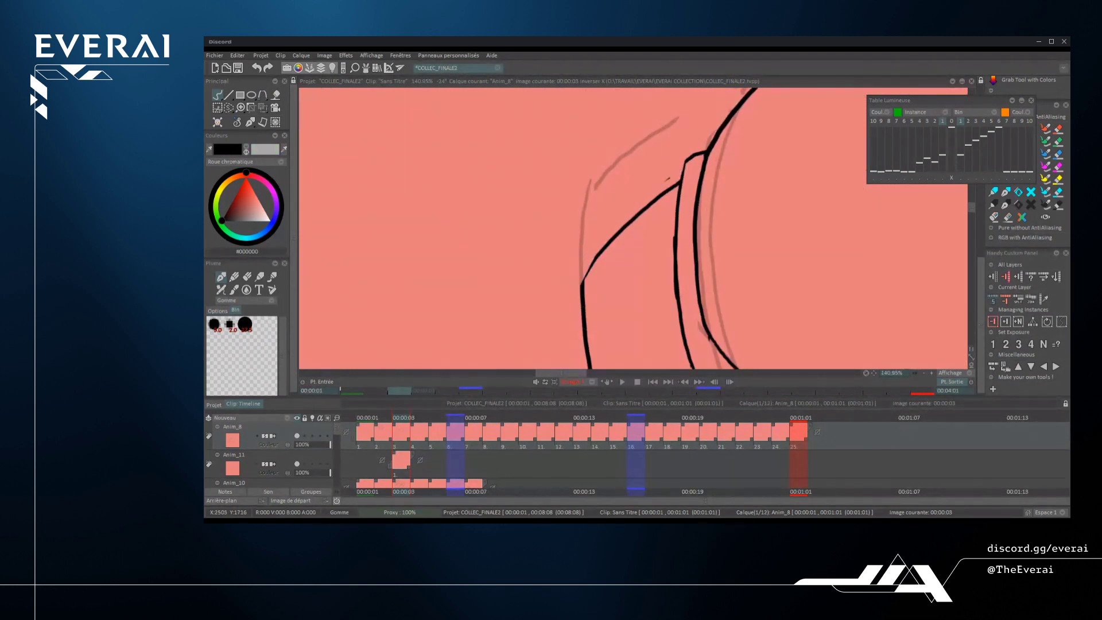
key("e")
scroll(676, 167, "up", 5)
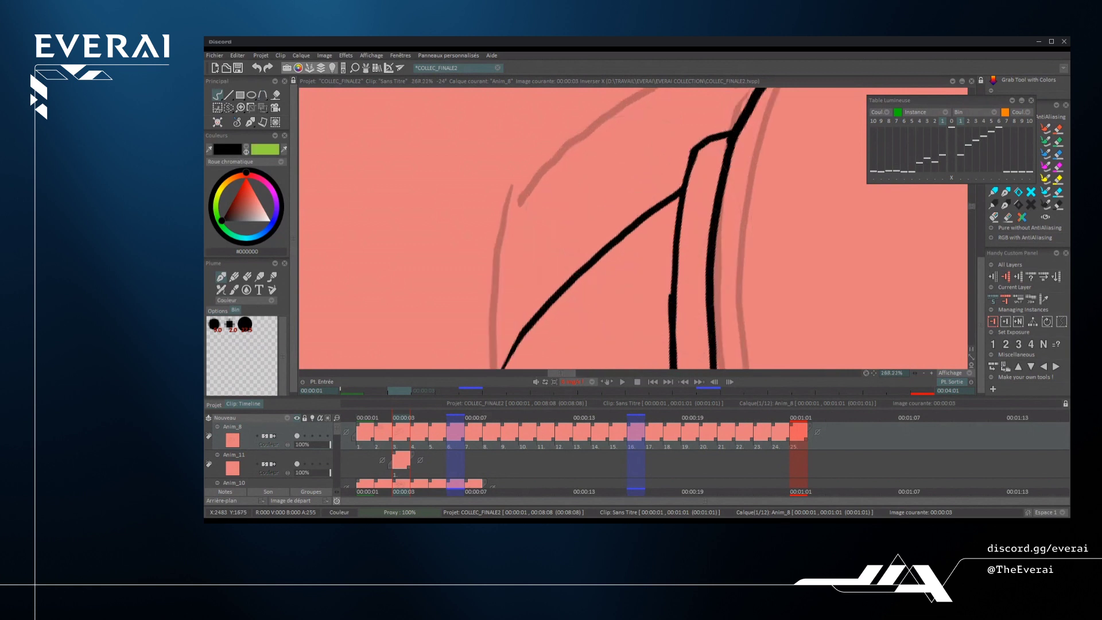
scroll(676, 230, "down", 6)
left_click_drag(689, 276, 711, 230)
scroll(637, 218, "up", 5)
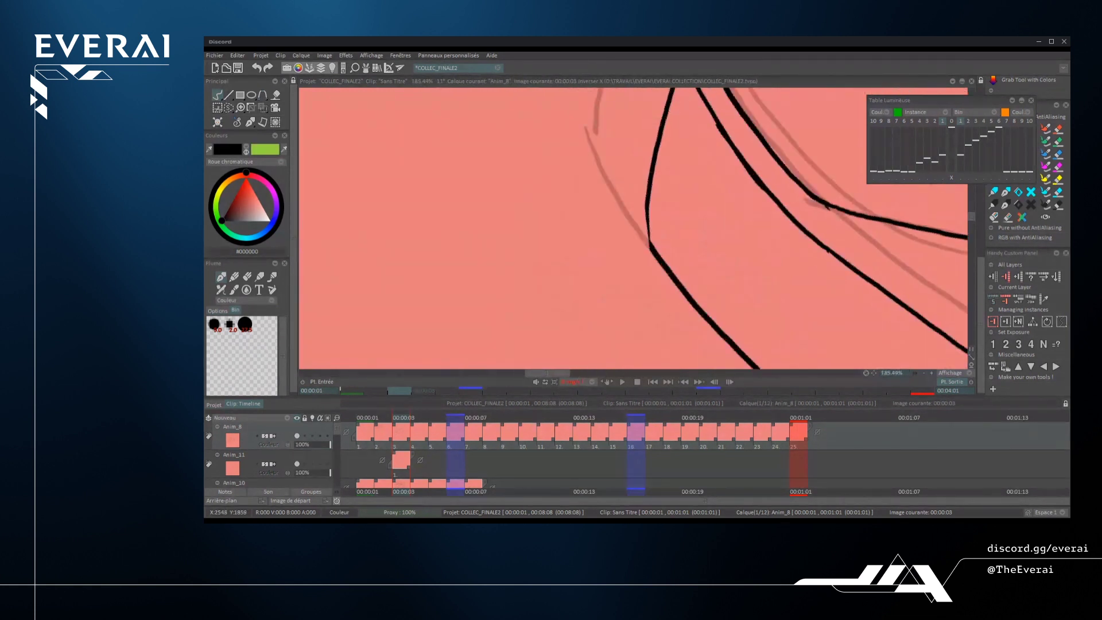
- Touch up the corner where the small panel's curved rear side meets its bottom edge
left_click_drag(649, 194, 648, 247)
left_click_drag(645, 205, 644, 238)
scroll(687, 164, "down", 8)
left_click_drag(798, 270, 800, 193)
scroll(791, 166, "up", 6)
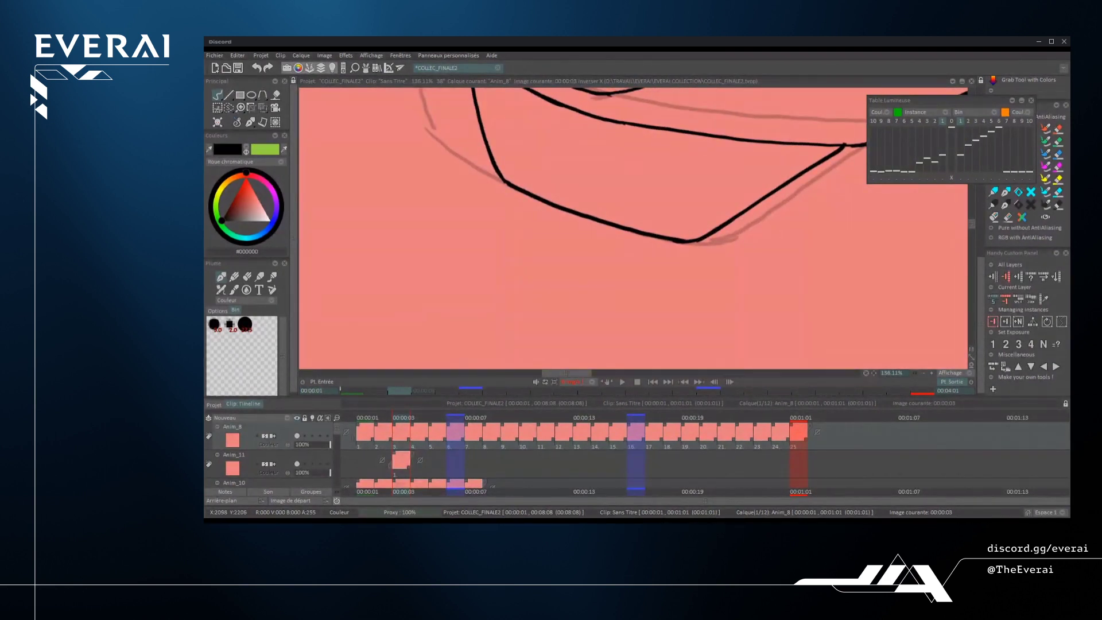
scroll(717, 218, "down", 1)
scroll(632, 230, "down", 8)
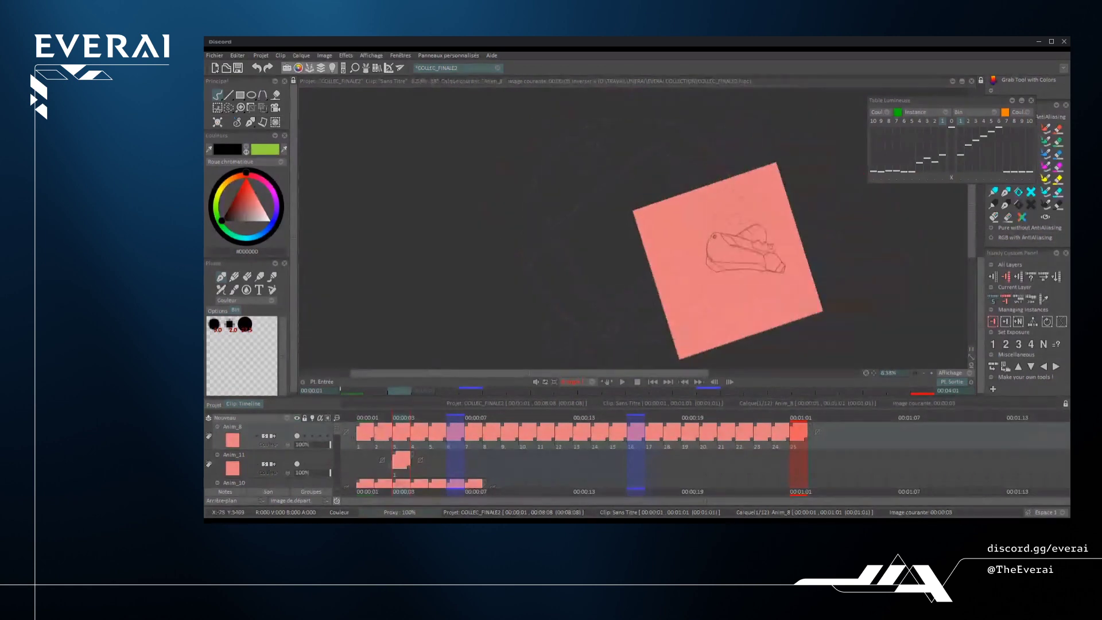
scroll(631, 229, "up", 2)
mouse_move(786, 252)
left_mouse_down()
mouse_move(790, 208)
mouse_move(734, 228)
mouse_move(732, 249)
mouse_move(713, 167)
mouse_move(686, 143)
left_mouse_up()
scroll(739, 195, "up", 2)
scroll(718, 226, "up", 1)
scroll(691, 192, "up", 3)
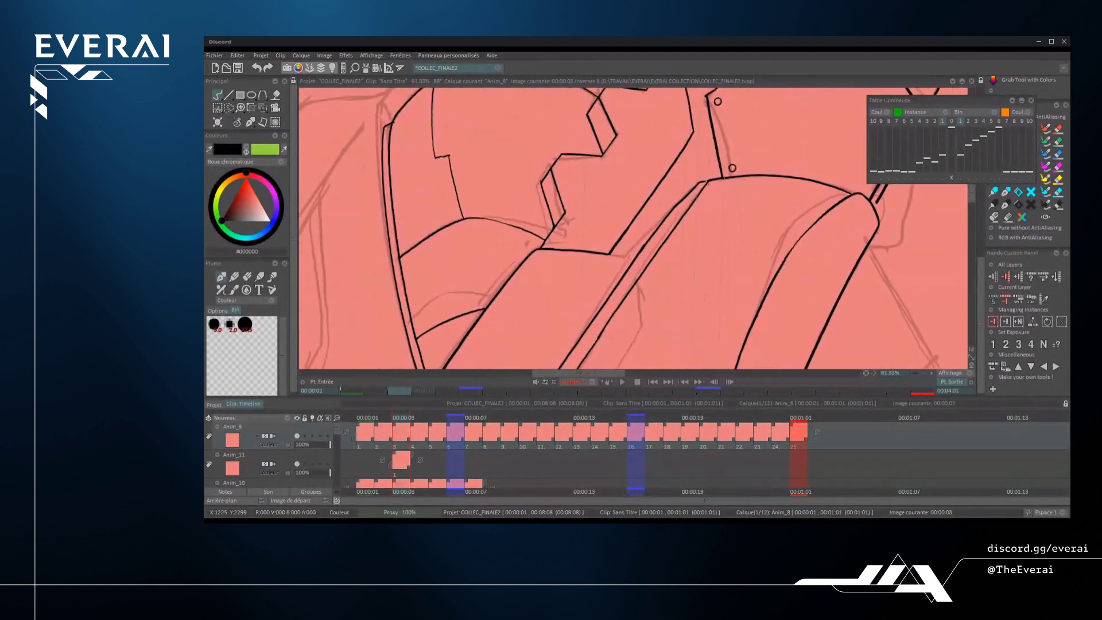
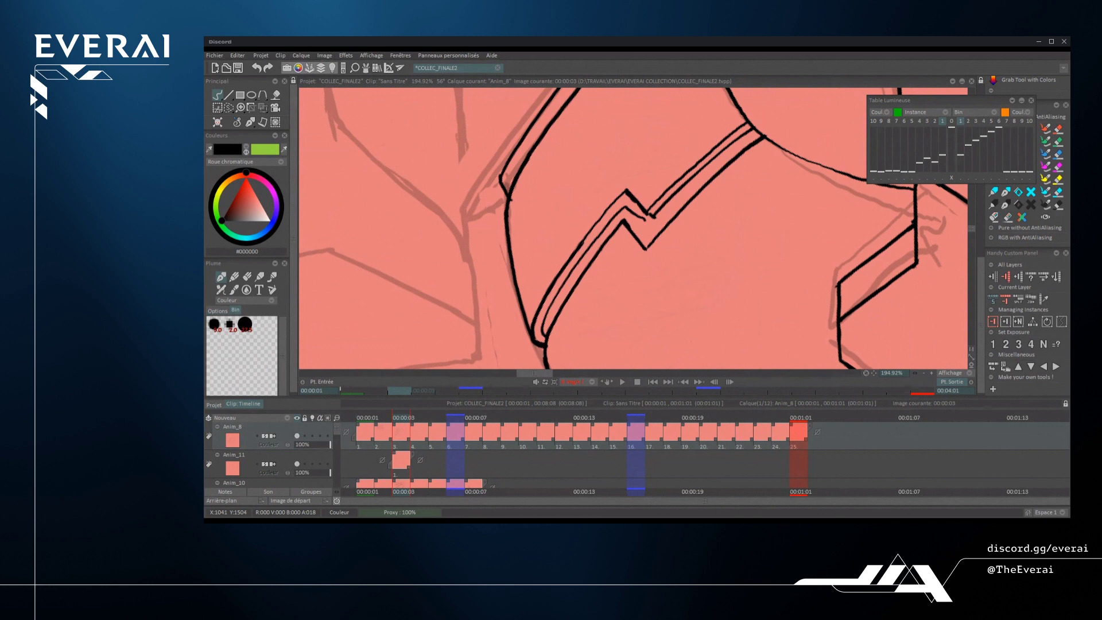
- Erase the stray line end inside the zigzag notch of the double seam on the face's rounded panel
key("e")
left_click_drag(643, 218, 627, 209)
scroll(635, 202, "up", 4)
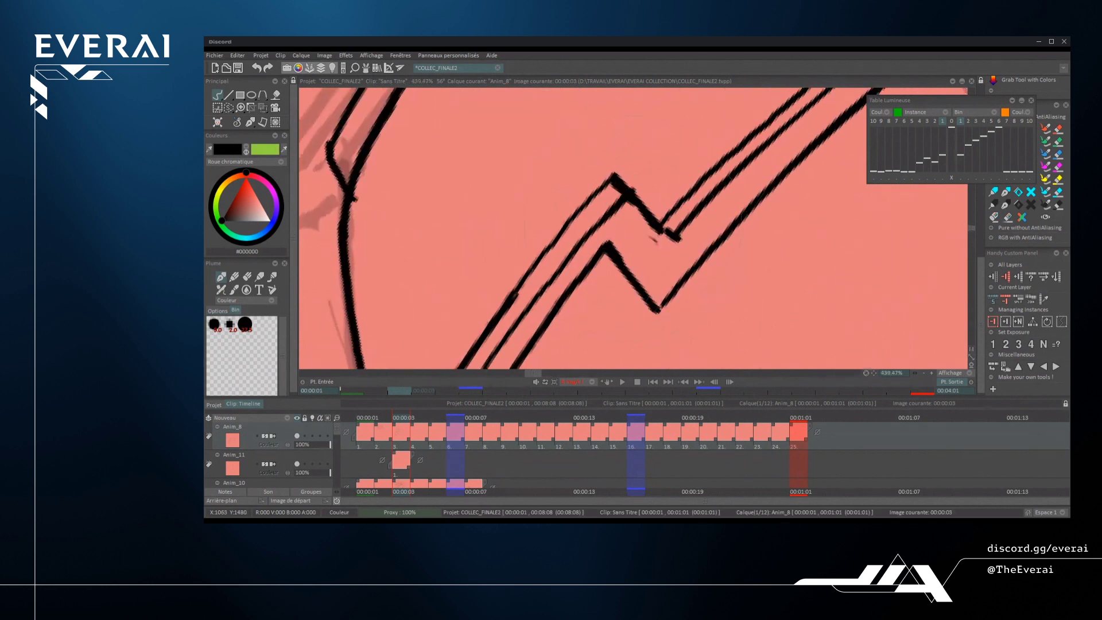
scroll(840, 111, "down", 10)
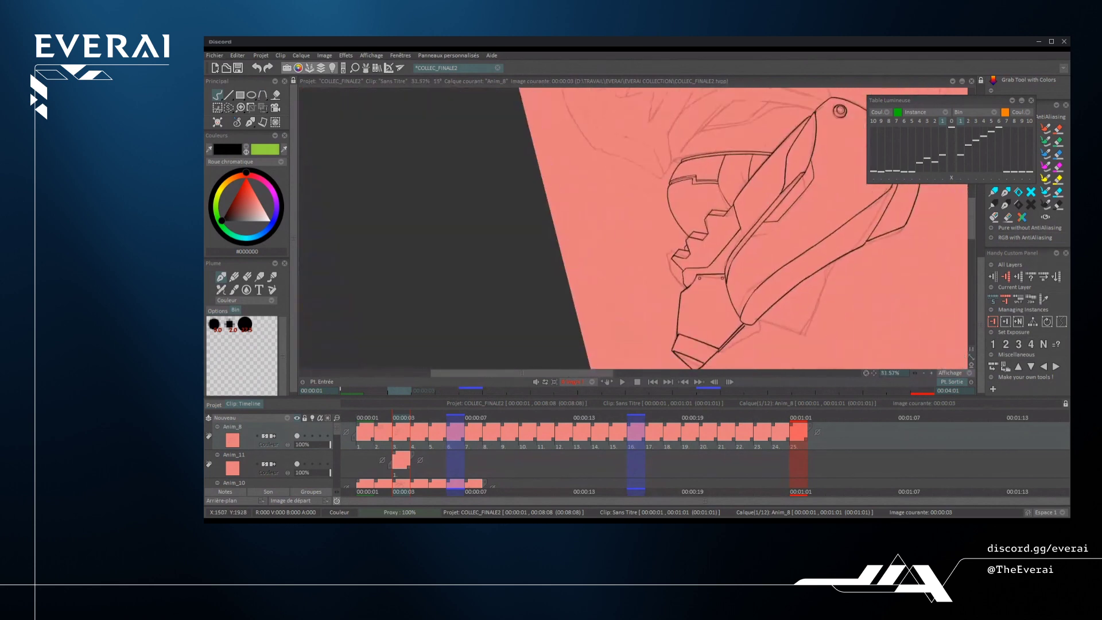
- Ink a slanted panel line from the upper rim down to the seam junction beside the zigzag double line
scroll(839, 110, "up", 6)
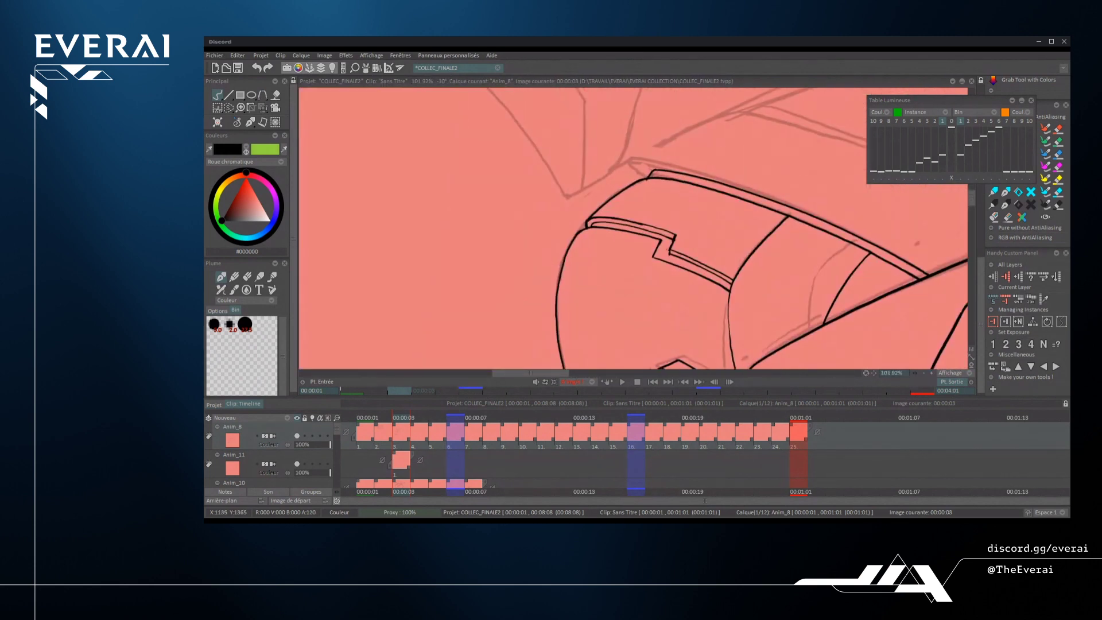
left_click_drag(721, 194, 748, 261)
scroll(689, 172, "down", 2)
key("ctrl+z")
mouse_move(716, 190)
left_mouse_down()
mouse_move(704, 212)
mouse_move(748, 270)
left_mouse_up()
scroll(632, 229, "down", 8)
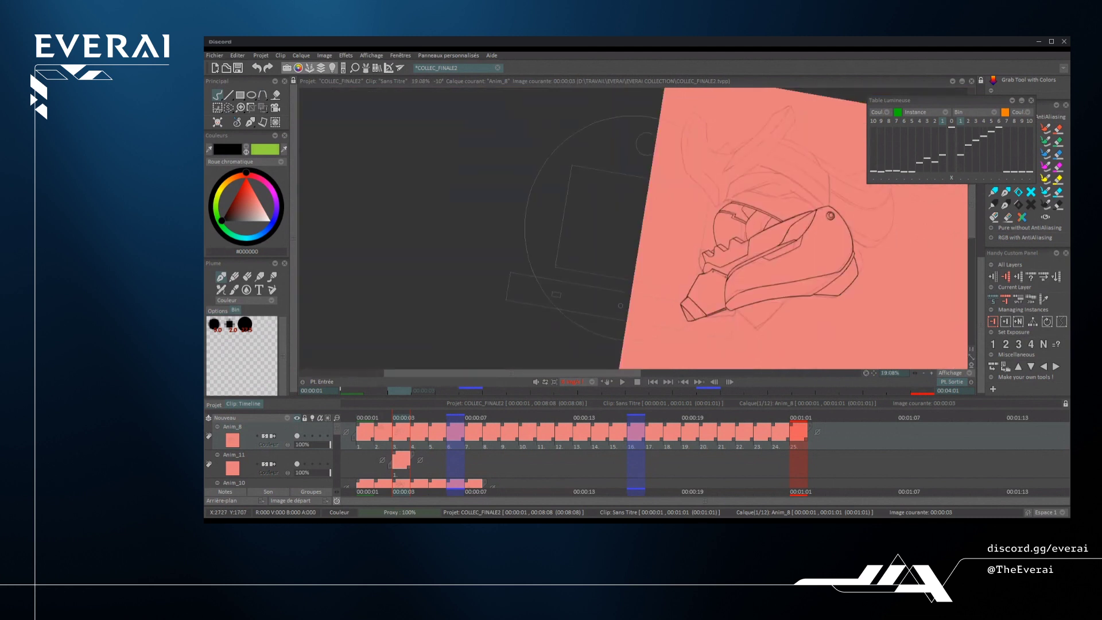
- Review the whole inked head against the remaining rough sketch at different zoom levels and canvas angles
left_click_drag(864, 300, 870, 250)
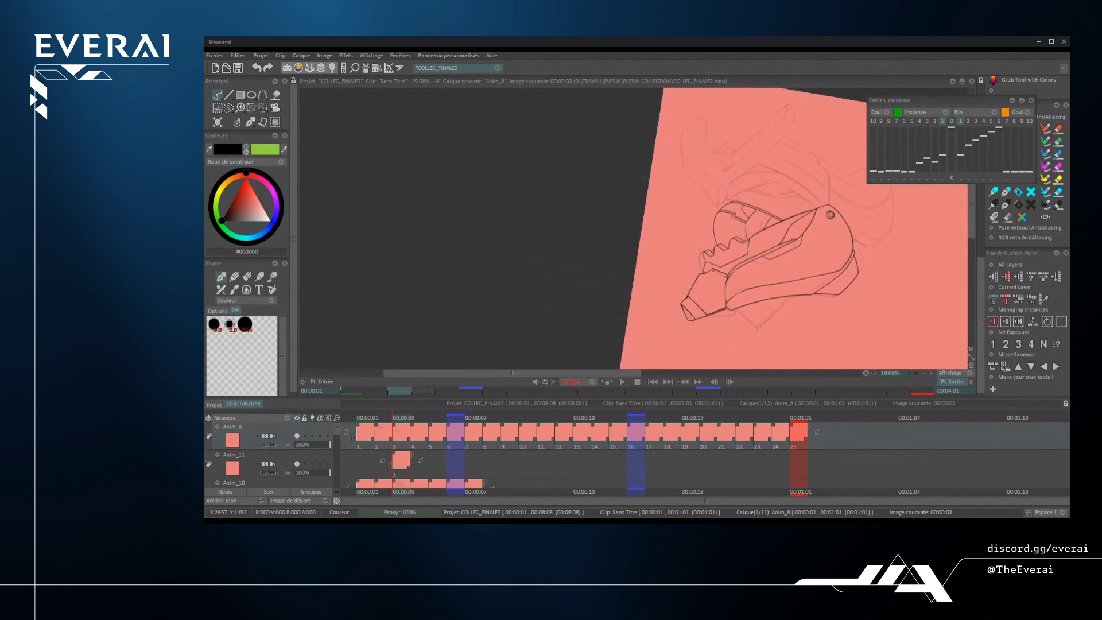
scroll(631, 229, "up", 6)
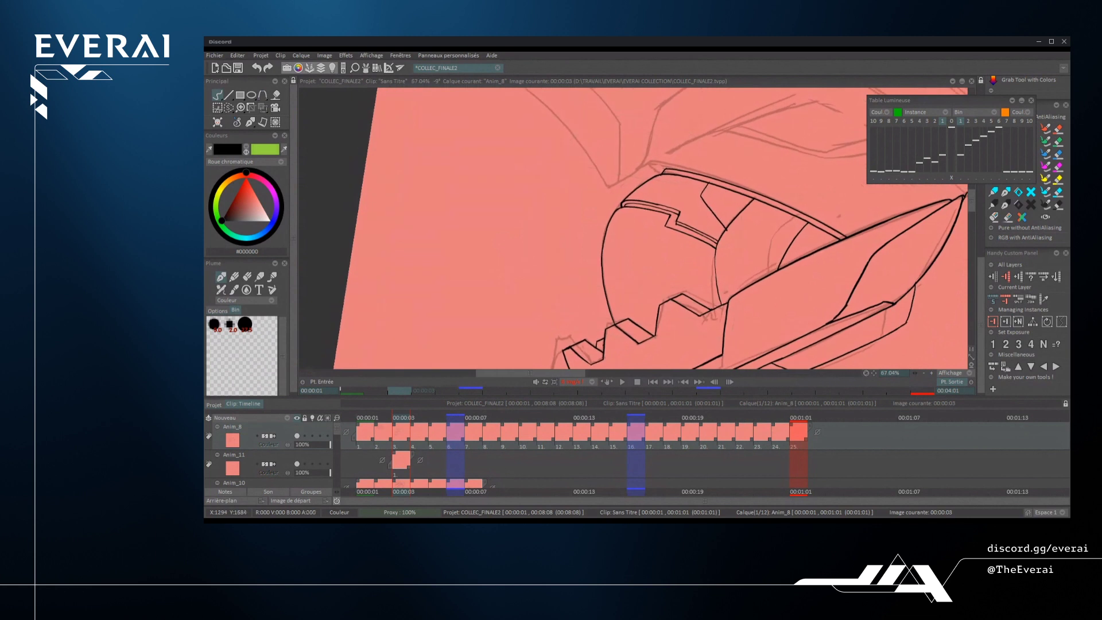
scroll(763, 246, "up", 2)
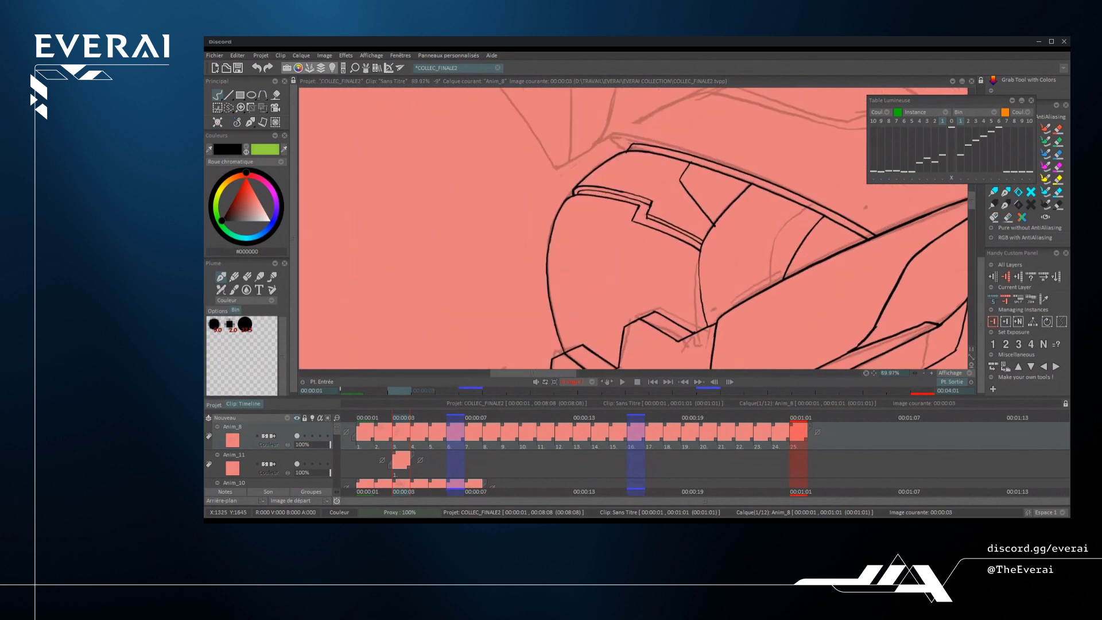
left_click_drag(730, 302, 775, 207)
left_click_drag(750, 294, 732, 322)
scroll(741, 258, "up", 1)
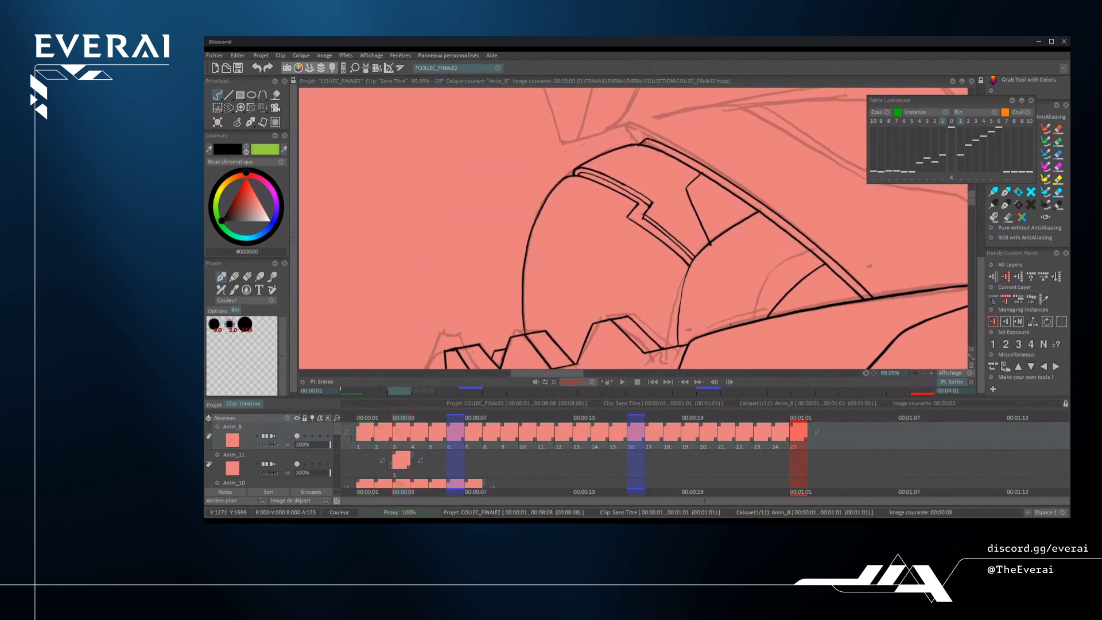
left_click_drag(730, 325, 459, 425)
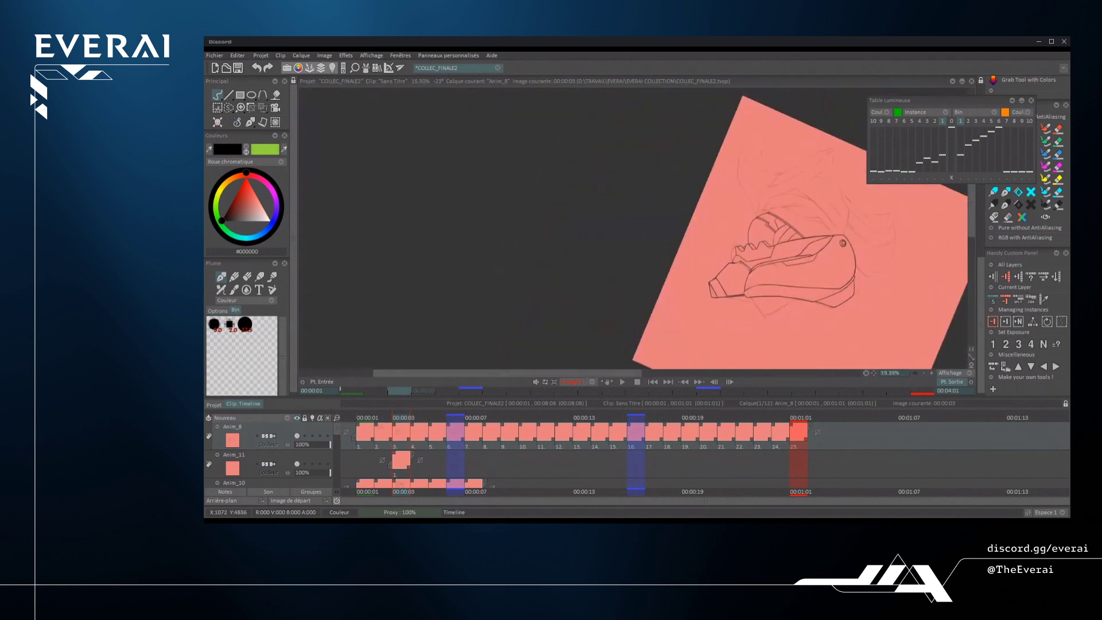
left_click_drag(356, 413, 215, 152)
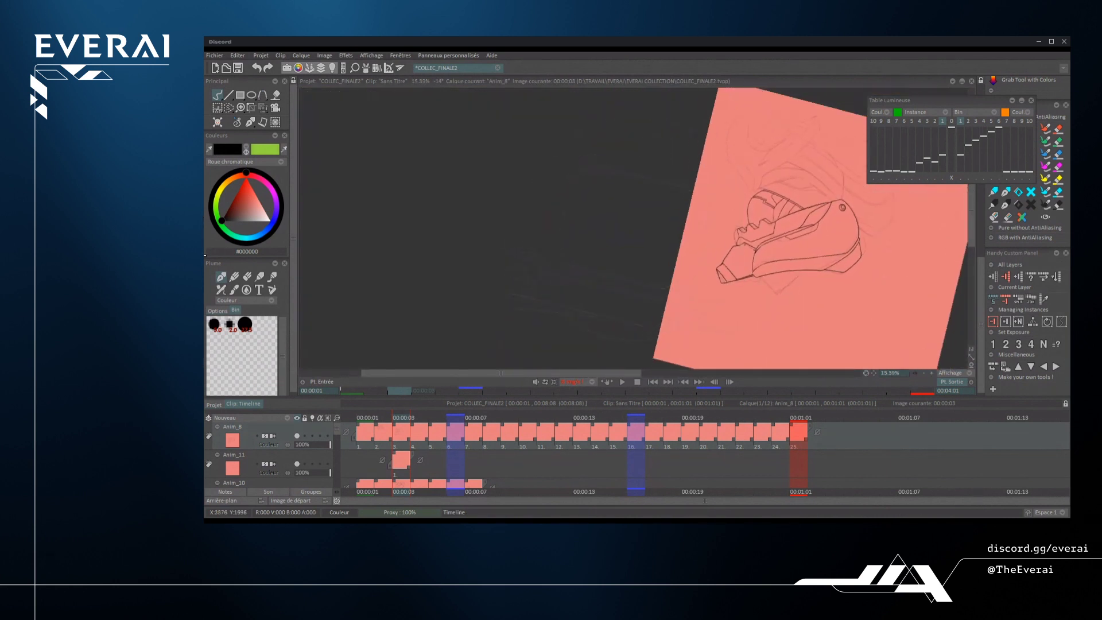
left_click_drag(864, 237, 800, 308)
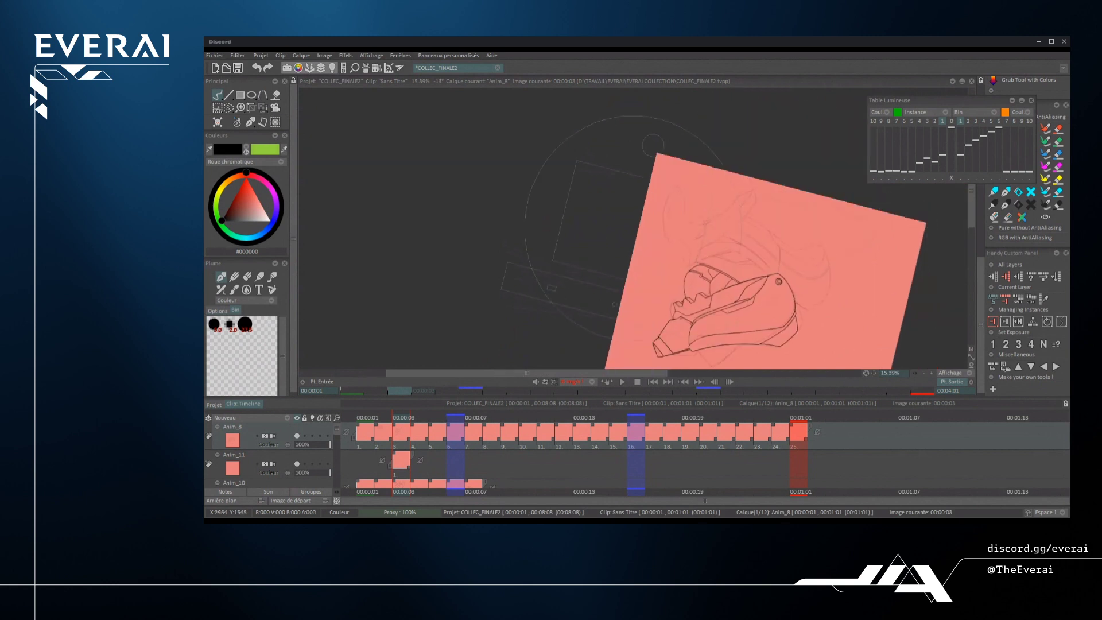
left_click_drag(867, 284, 872, 204)
left_click_drag(896, 307, 875, 302)
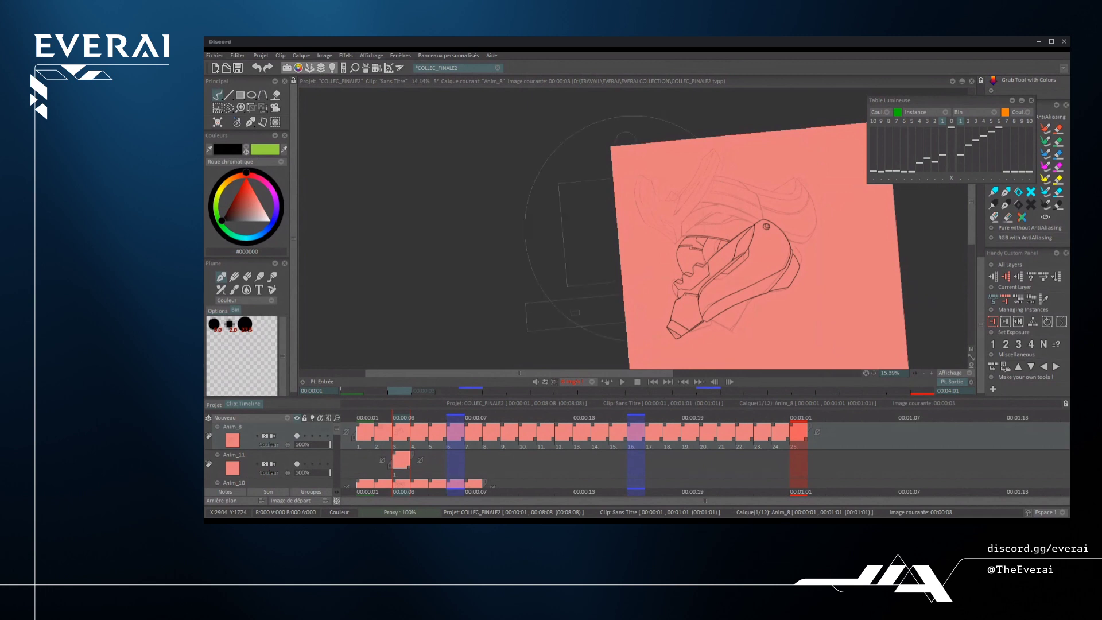
scroll(823, 252, "down", 2)
scroll(774, 270, "up", 2)
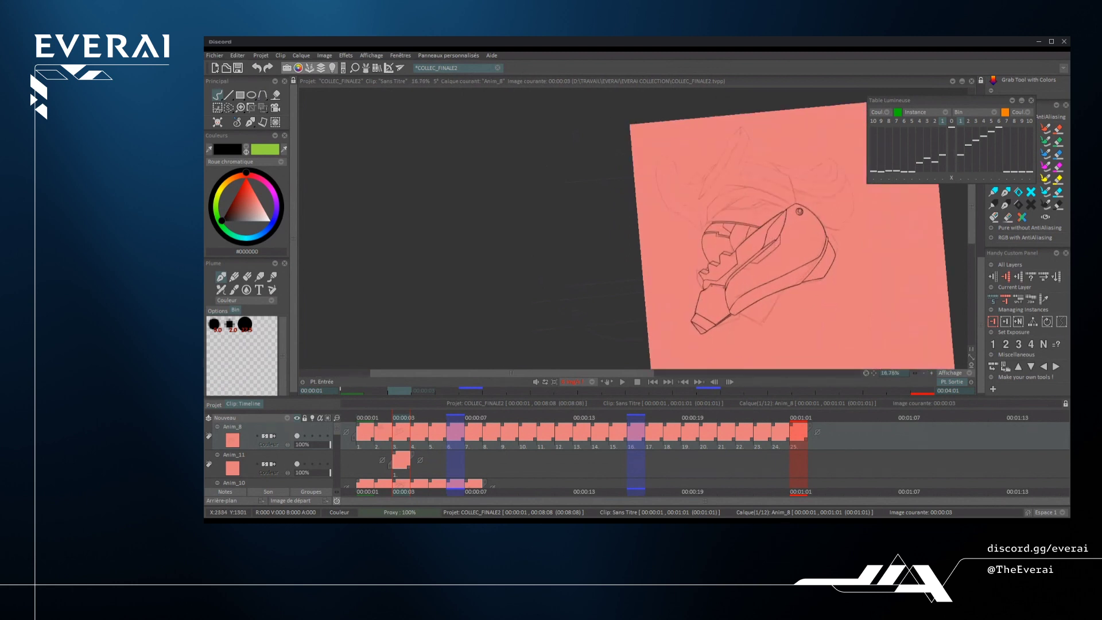
- Ink the small pointed notch on the outer edge of the curved horn above the head
scroll(721, 195, "up", 2)
left_click_drag(721, 195, 683, 330)
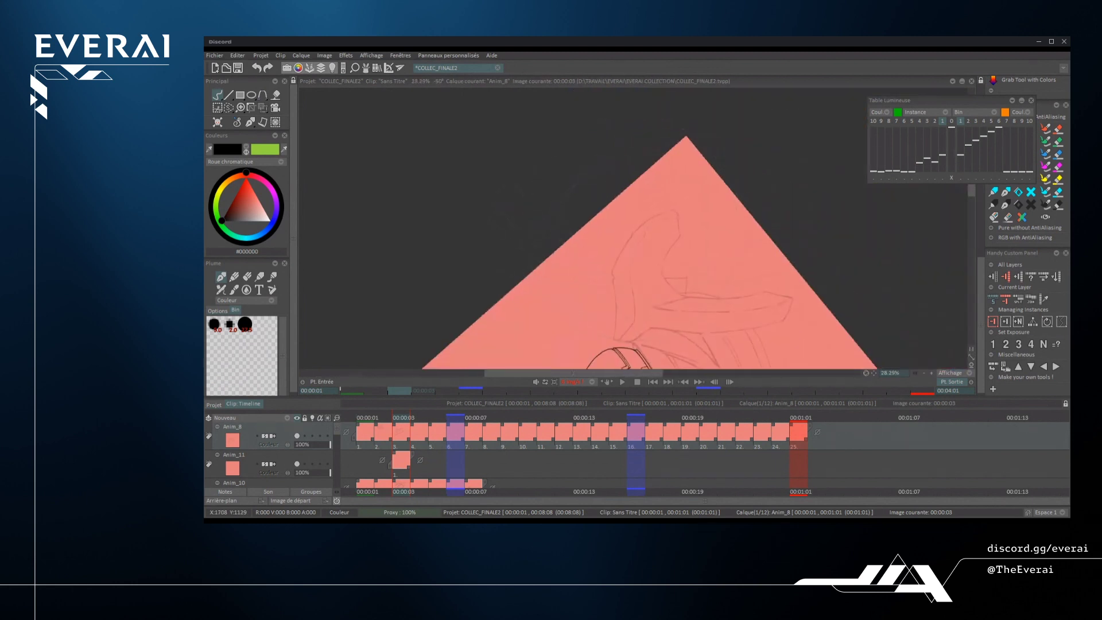
scroll(633, 233, "up", 3)
scroll(609, 287, "up", 3)
left_click_drag(606, 290, 618, 310)
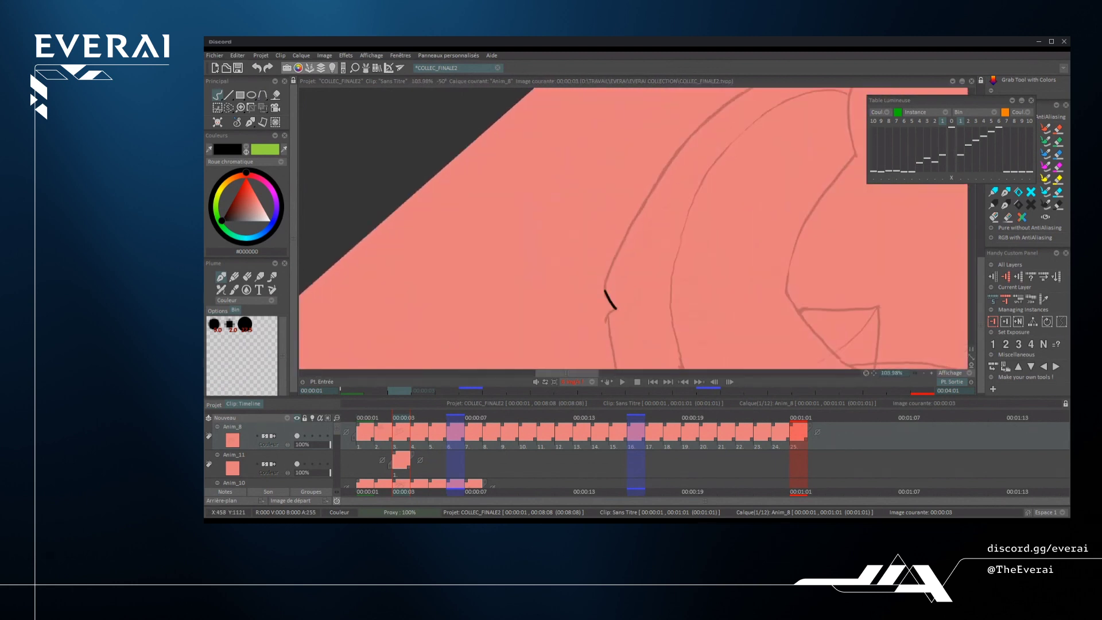
scroll(608, 298, "up", 1)
key("ctrl+z")
scroll(599, 297, "up", 5)
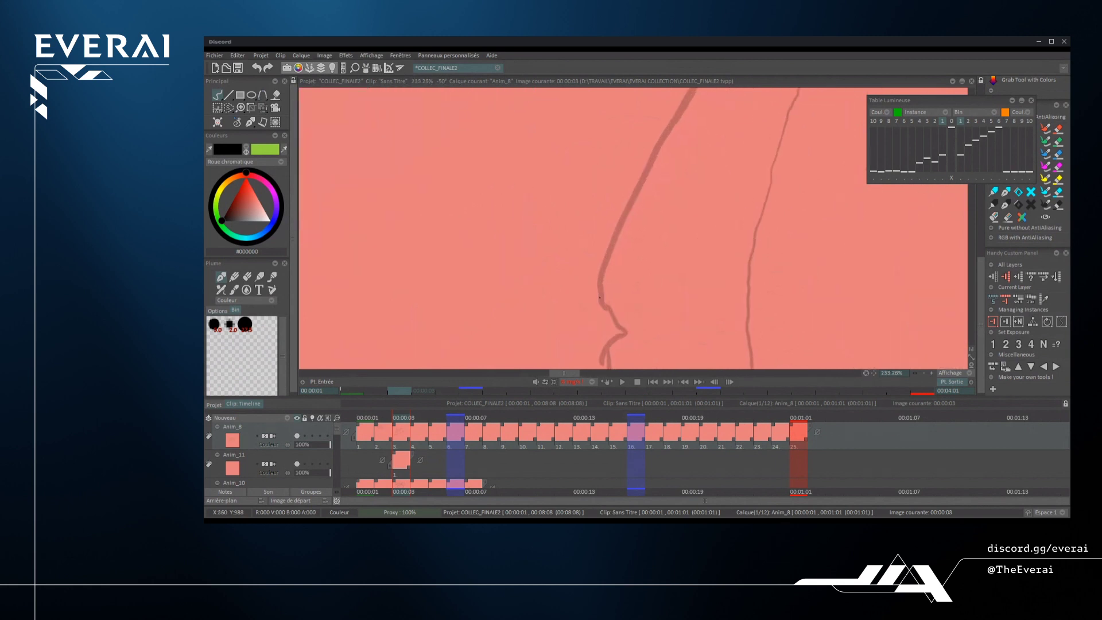
left_click_drag(609, 357, 618, 339)
left_click_drag(599, 296, 606, 258)
scroll(574, 356, "down", 4)
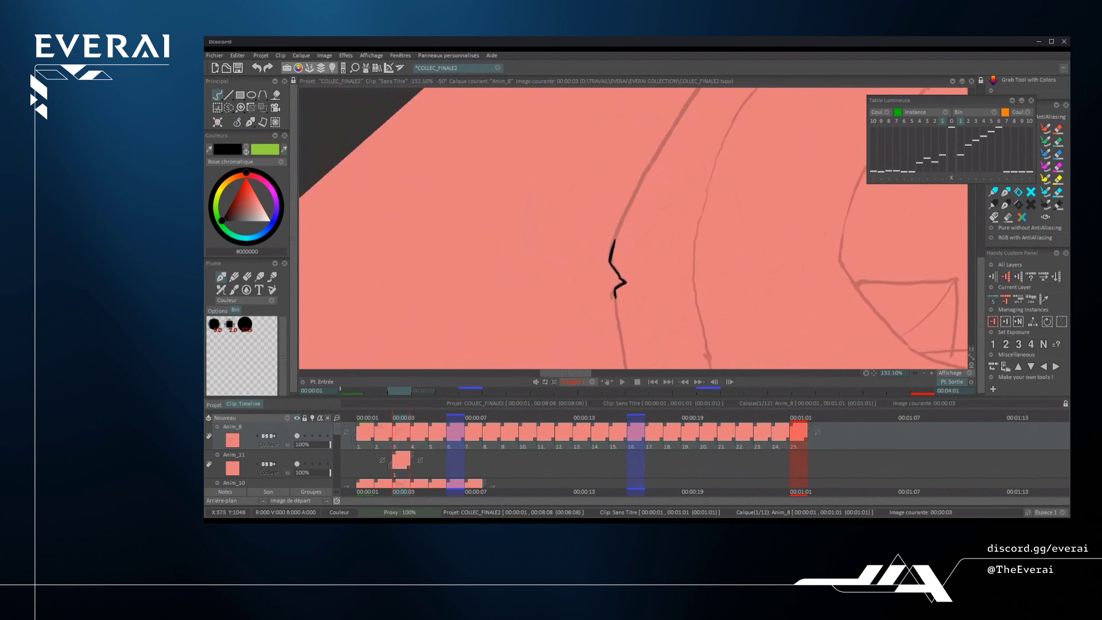
- Ink the lower stretch of the horn's outer edge, curving upward from the small notch
left_click_drag(584, 332, 735, 115)
key("ctrl+z")
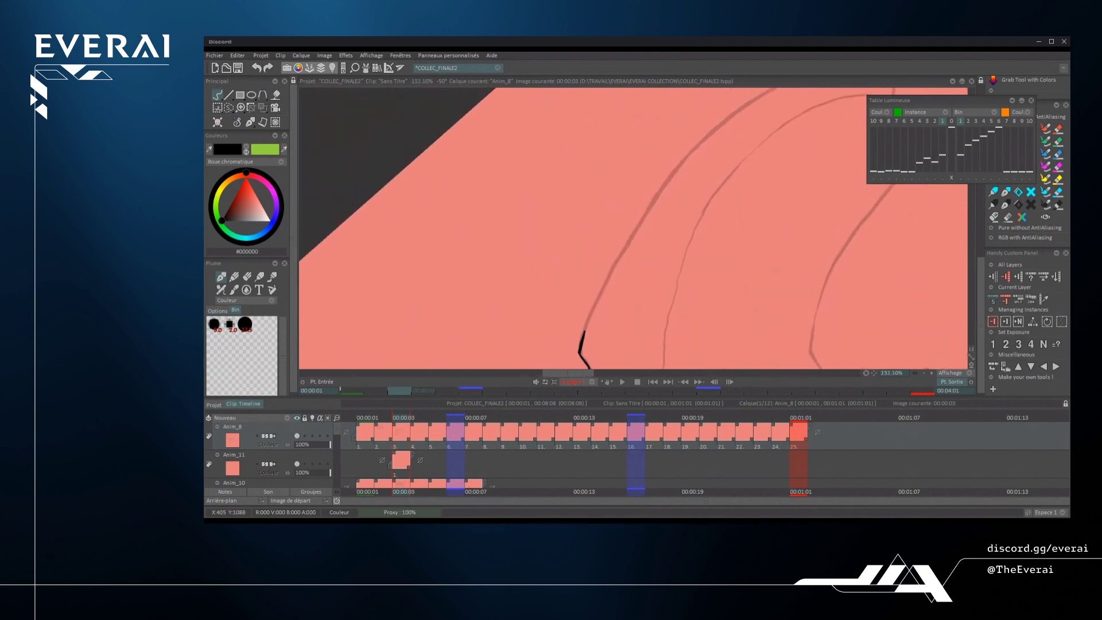
left_click_drag(585, 332, 641, 219)
key("ctrl+z")
mouse_move(583, 336)
left_mouse_down()
mouse_move(645, 212)
mouse_move(703, 140)
left_mouse_up()
scroll(703, 139, "down", 4)
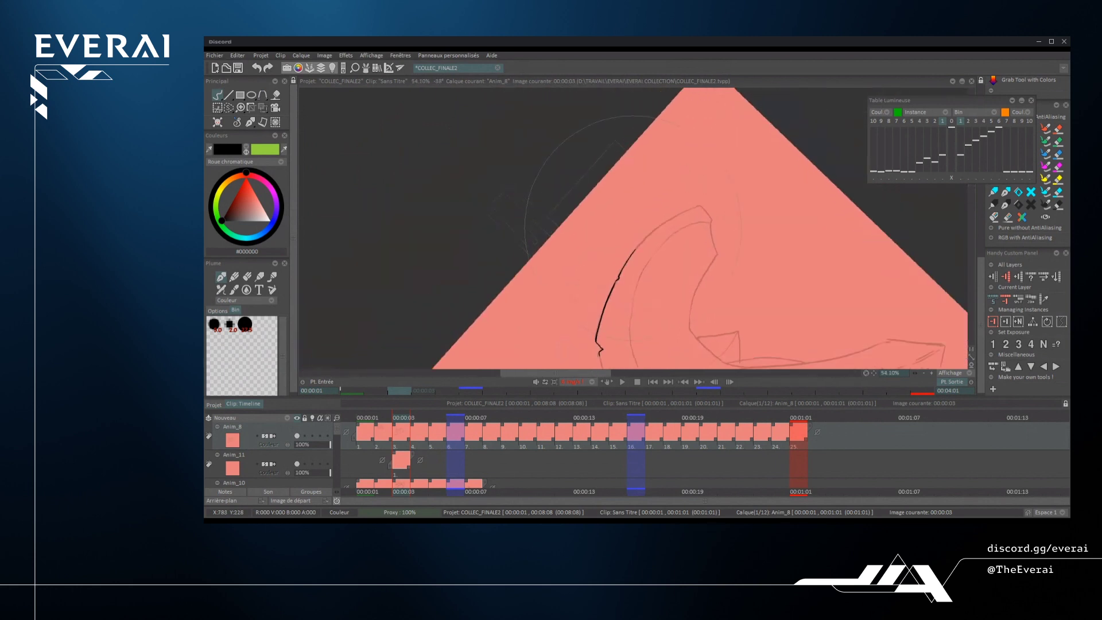
- Extend the horn's outer edge in one smooth curve up to its tip, redrawing the stroke until it follows the sketch
scroll(631, 230, "up", 4)
mouse_move(608, 277)
left_mouse_down()
mouse_move(662, 201)
mouse_move(731, 147)
left_mouse_up()
key("ctrl+z")
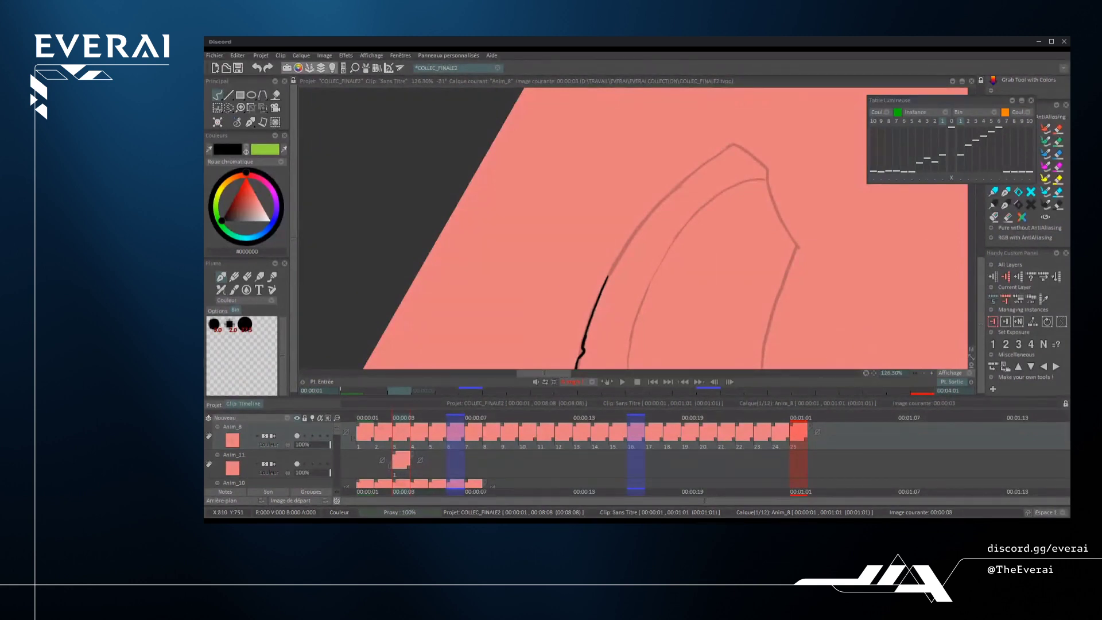
left_click_drag(692, 221, 686, 250)
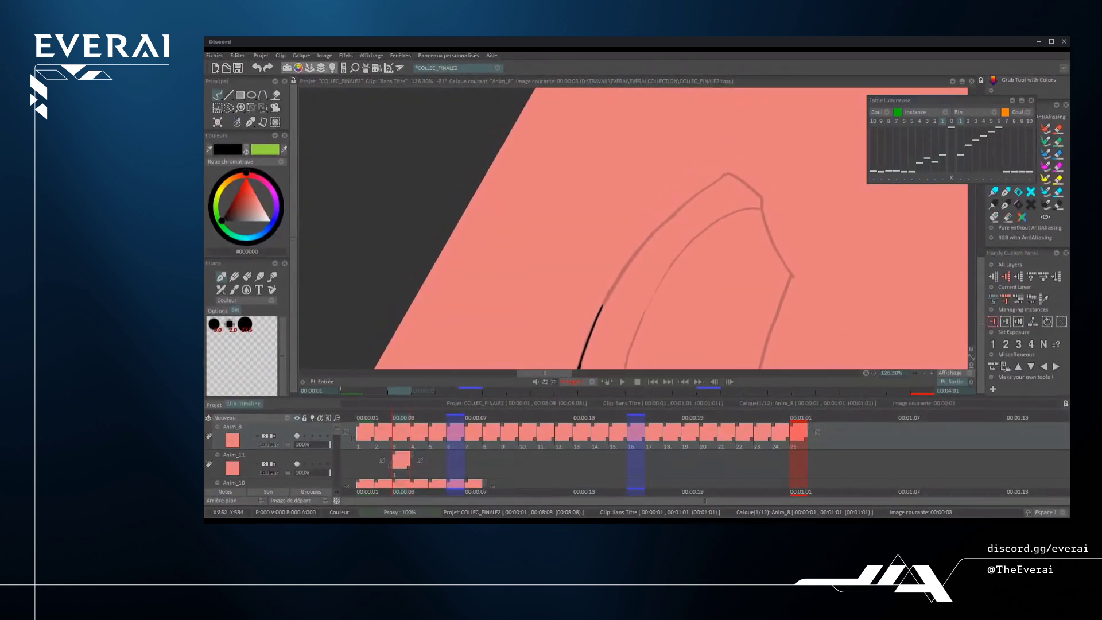
scroll(632, 238, "up", 1)
mouse_move(597, 315)
left_mouse_down()
mouse_move(648, 238)
mouse_move(599, 311)
mouse_move(635, 252)
mouse_move(737, 165)
left_mouse_up()
key("ctrl+z")
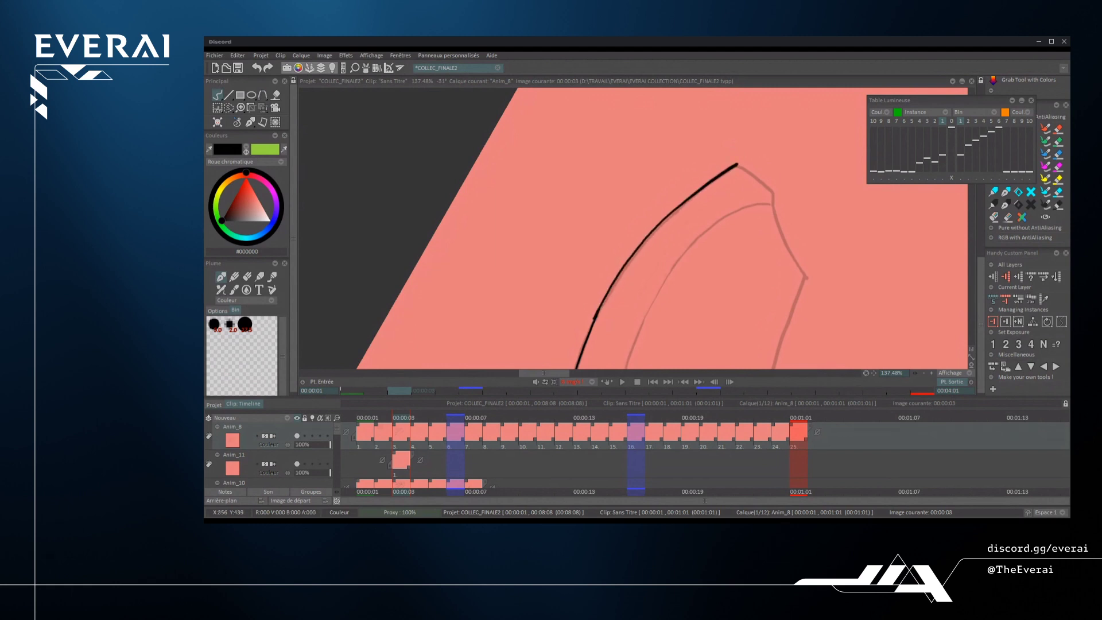
key("ctrl+z")
mouse_move(598, 313)
left_mouse_down()
mouse_move(662, 225)
mouse_move(735, 165)
left_mouse_up()
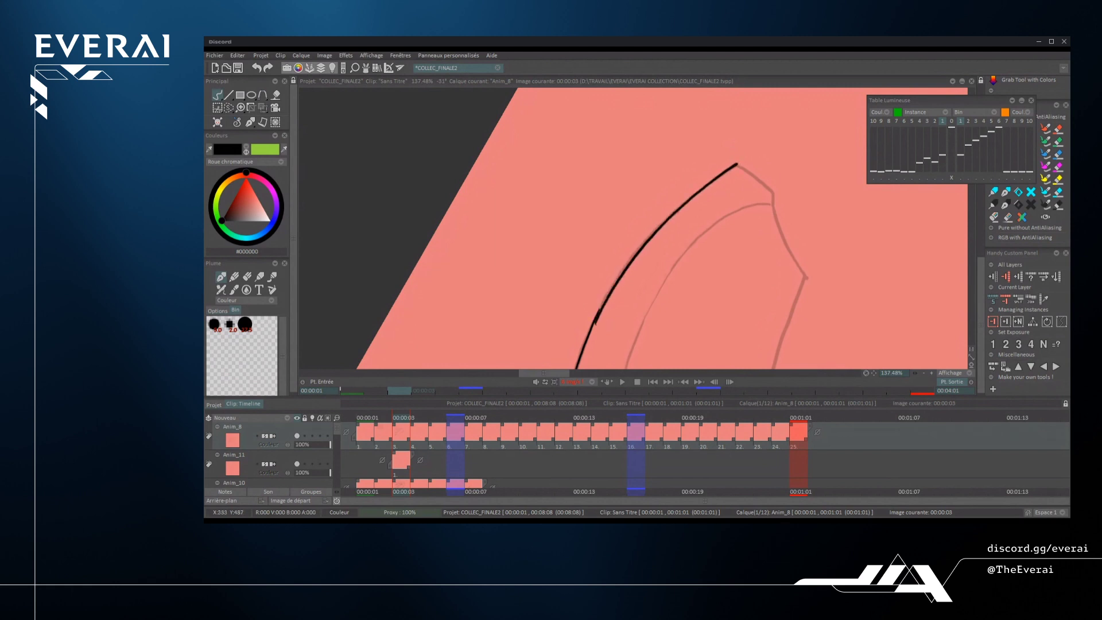
key("ctrl+z")
mouse_move(597, 319)
left_mouse_down()
mouse_move(667, 219)
mouse_move(732, 167)
left_mouse_up()
key("ctrl+z")
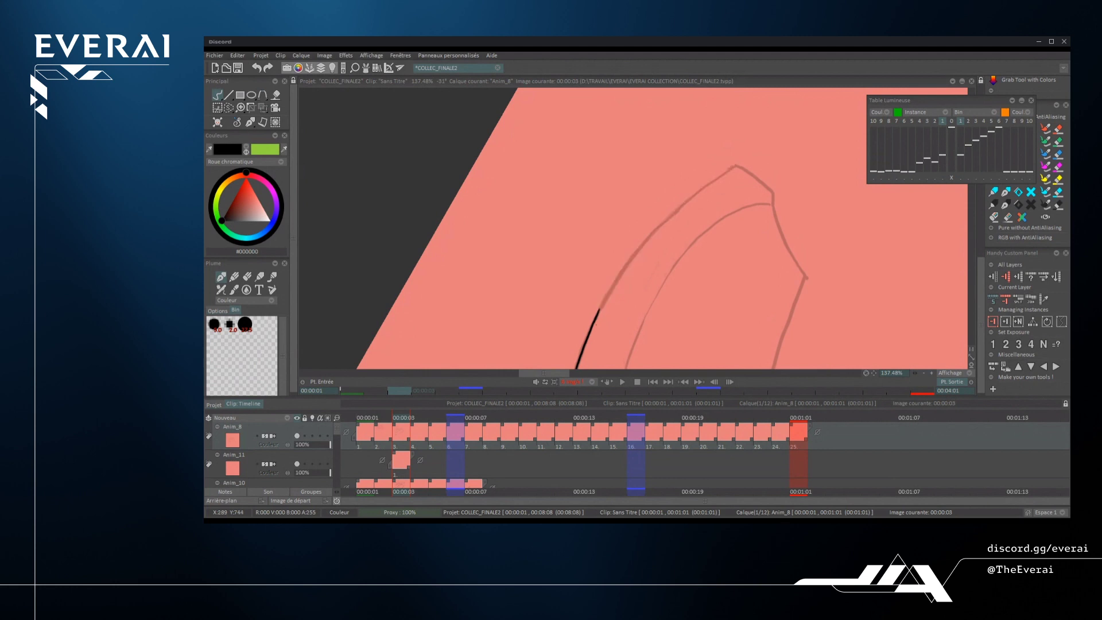
mouse_move(598, 313)
left_mouse_down()
mouse_move(737, 165)
mouse_move(774, 212)
mouse_move(788, 285)
left_mouse_up()
scroll(737, 166, "down", 8)
scroll(788, 284, "up", 8)
scroll(632, 218, "up", 3)
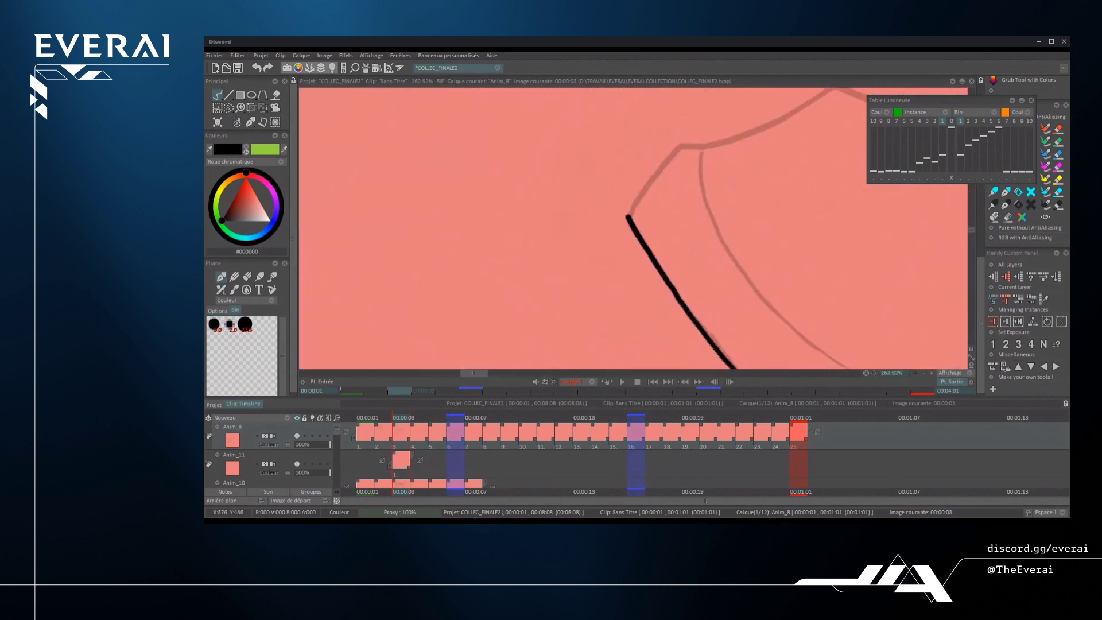
- Try to ink the short slanted edge that runs from the horn's tip to the next corner
left_click_drag(627, 216, 680, 145)
key("ctrl+z")
left_click_drag(628, 217, 680, 145)
key("ctrl+z")
mouse_move(627, 217)
left_mouse_down()
mouse_move(673, 149)
mouse_move(699, 148)
mouse_move(738, 209)
left_mouse_up()
key("ctrl+z")
key("ctrl+z")
- Examine the inked muzzle and jaw up close and compare them with the overall head and horn sketch
scroll(702, 146, "down", 10)
scroll(788, 240, "down", 4)
mouse_move(918, 350)
left_mouse_down()
mouse_move(788, 240)
mouse_move(787, 267)
left_mouse_up()
left_click_drag(771, 343, 727, 257)
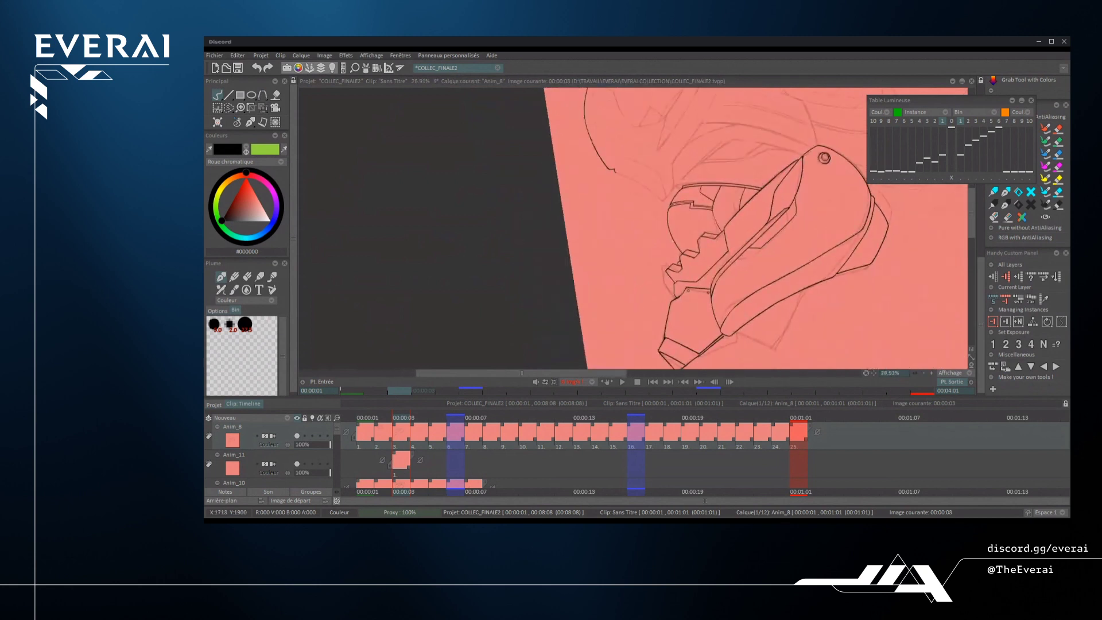
scroll(727, 257, "down", 3)
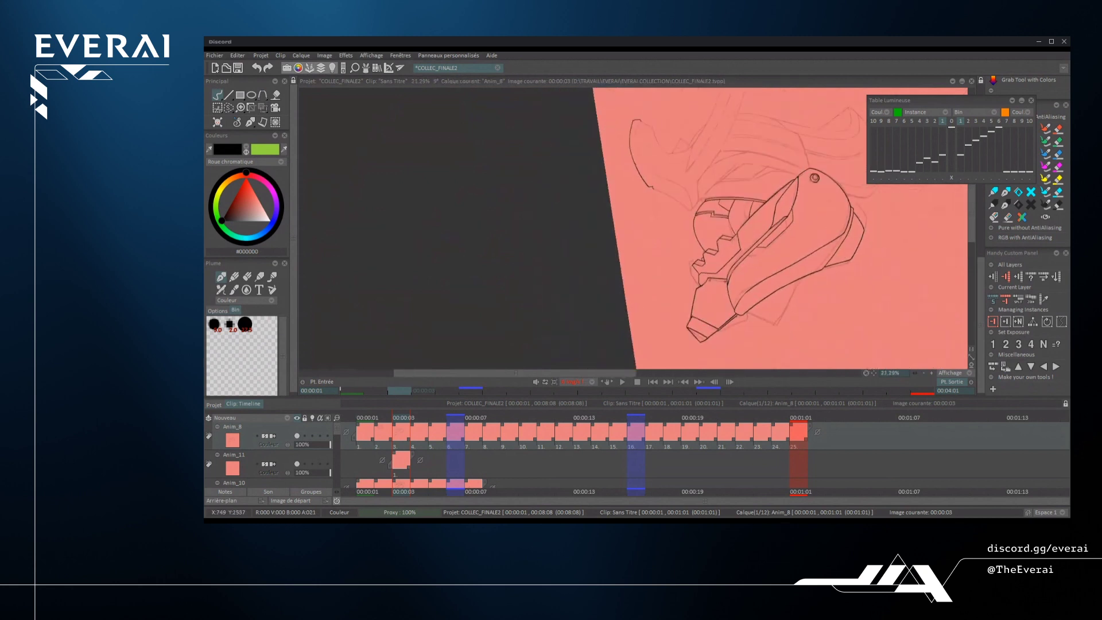
scroll(726, 321, "up", 9)
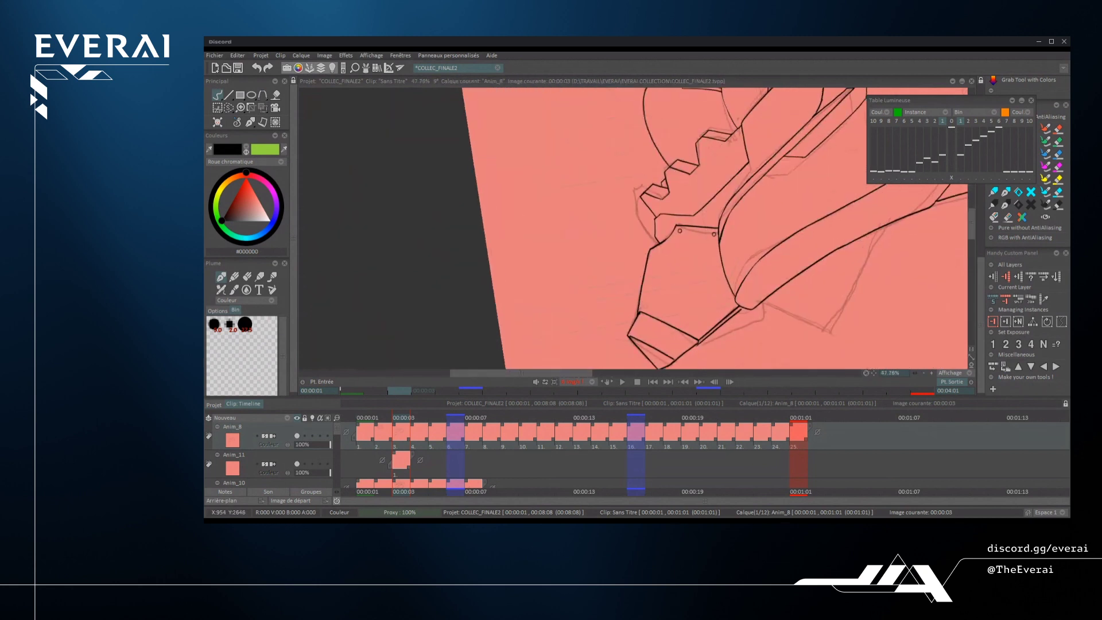
scroll(726, 229, "down", 5)
scroll(747, 229, "up", 3)
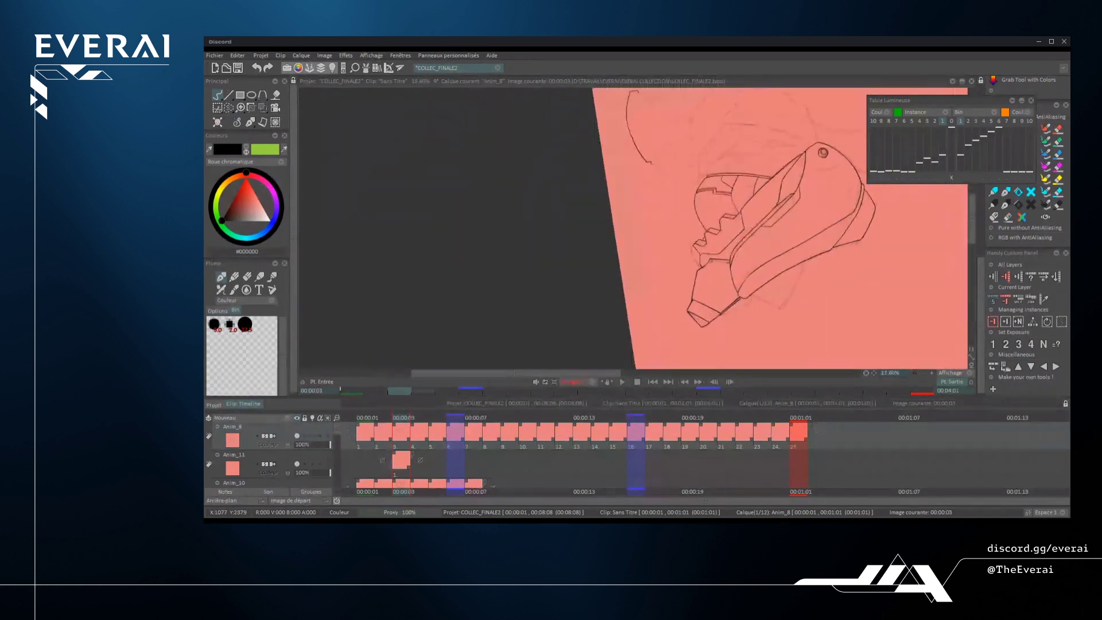
scroll(775, 298, "up", 4)
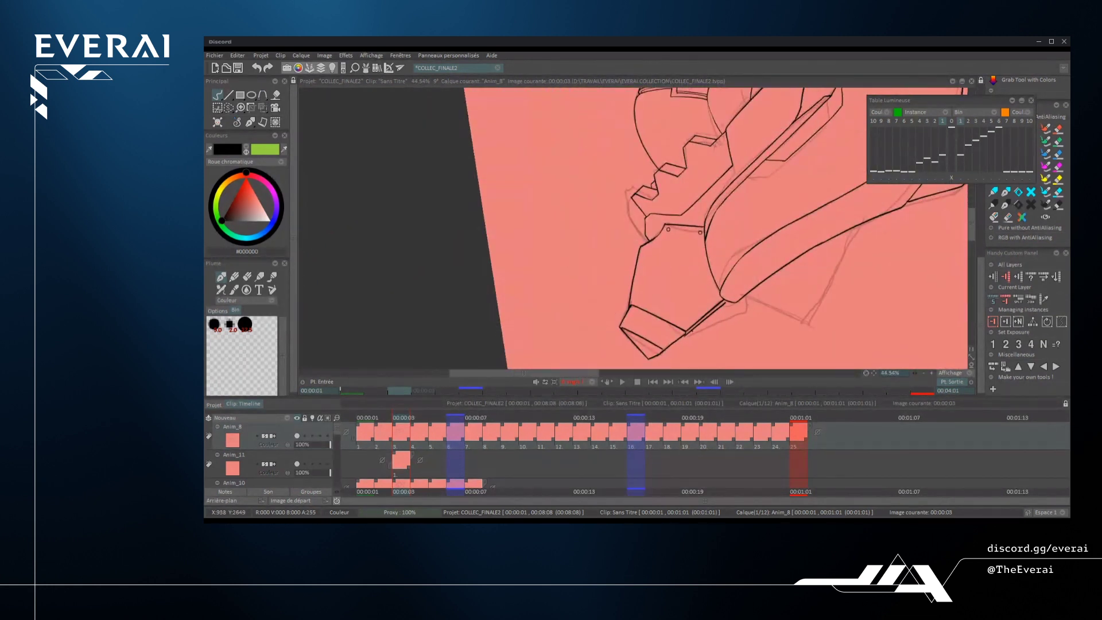
scroll(722, 232, "down", 12)
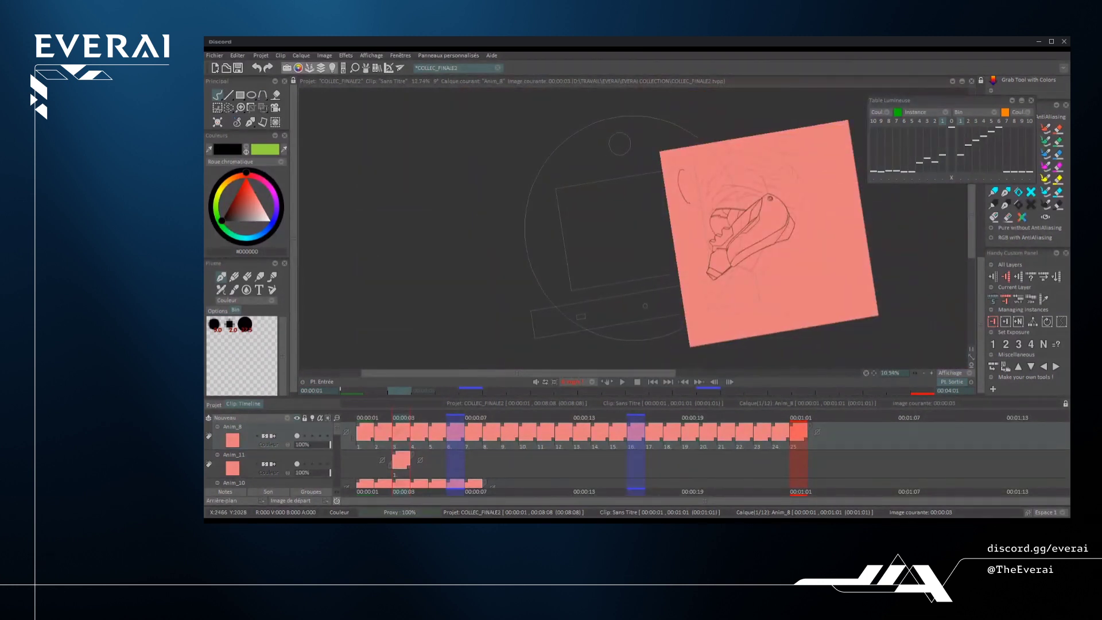
- Ink the lowest stretch of the horn's outer edge, from the notch down to the pointed base above the head
scroll(791, 232, "up", 3)
key("shift+x")
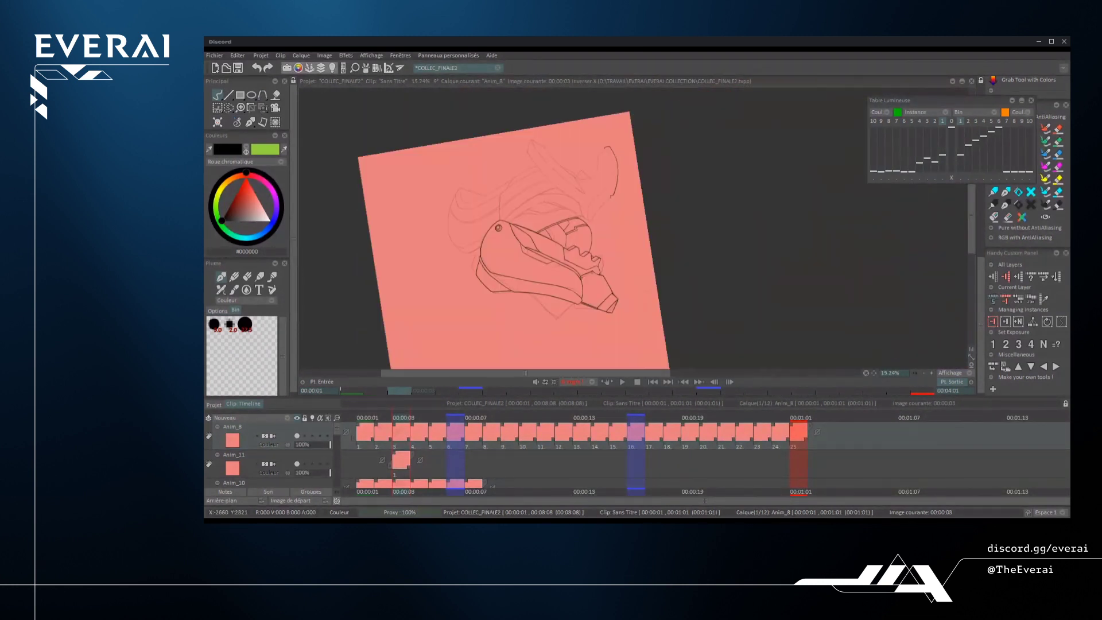
scroll(602, 198, "up", 15)
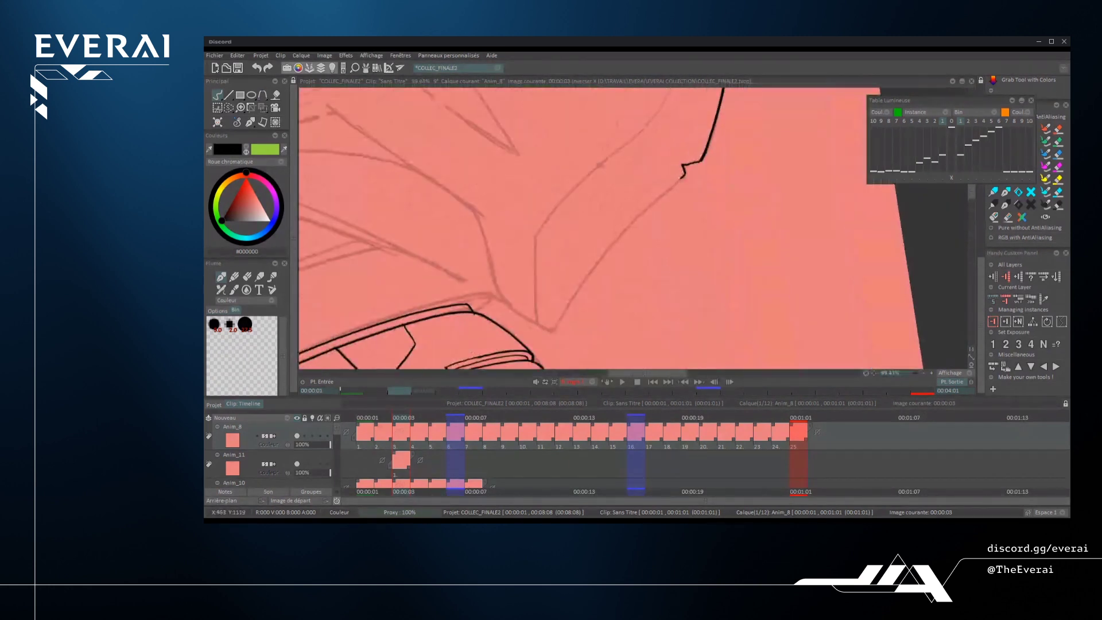
left_click_drag(553, 334, 658, 198)
scroll(637, 230, "up", 1)
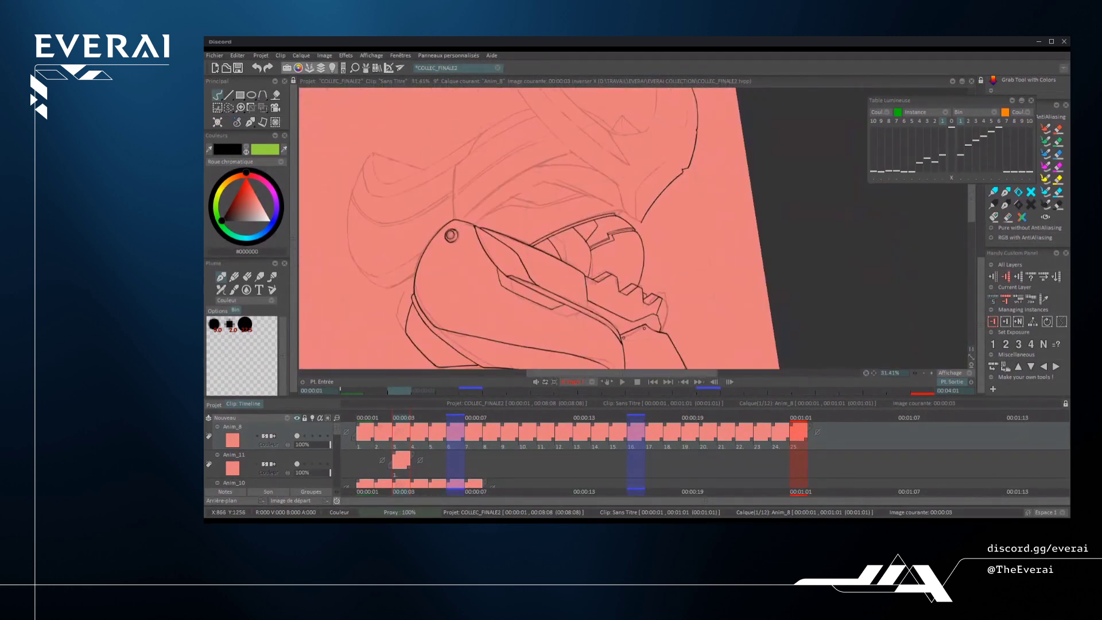
- Ink the short slanted base edge running from the horn's lower point toward the top of the eye housing
scroll(631, 230, "up", 5)
left_click_drag(626, 295, 651, 192)
key("ctrl+z")
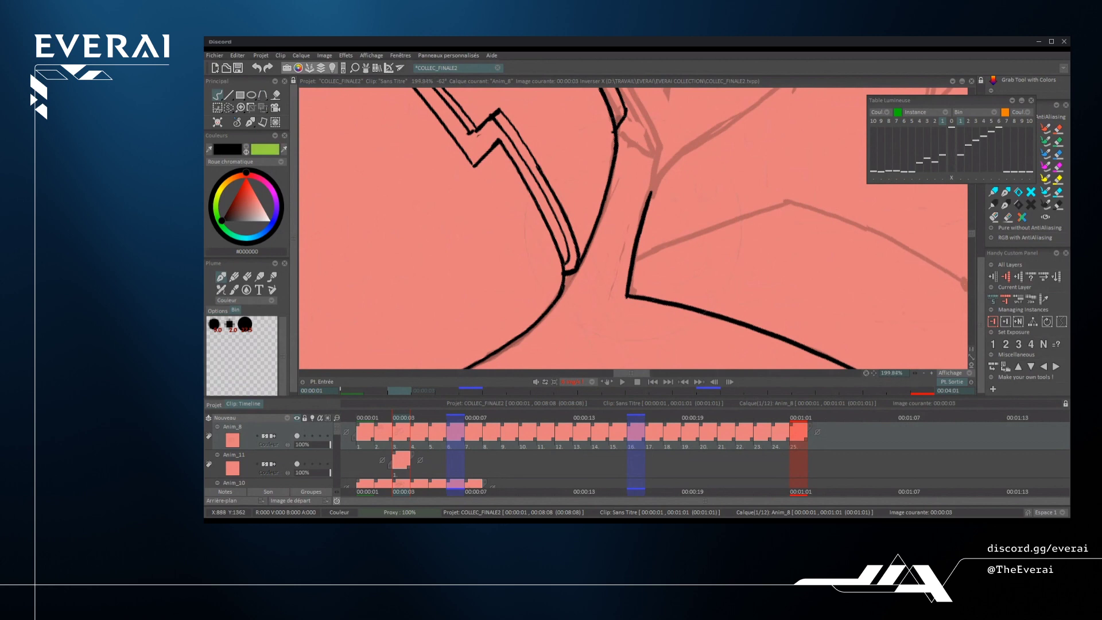
scroll(631, 205, "up", 3)
left_click_drag(654, 189, 669, 158)
scroll(631, 230, "down", 8)
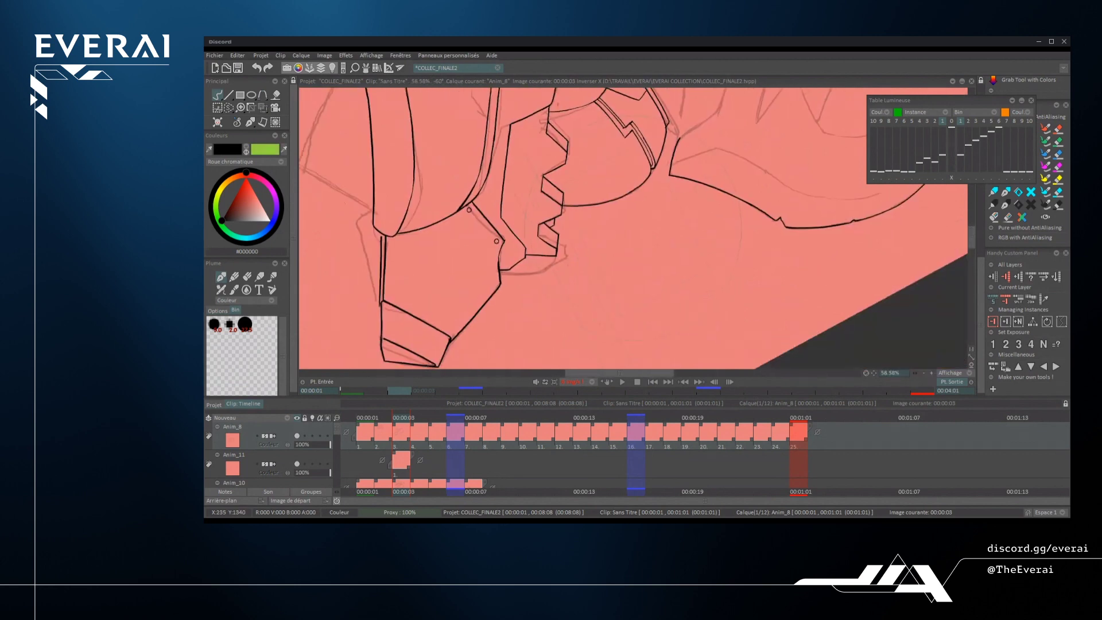
- Ink the first segment of the horn's inner contour from the base edge to its first corner, and tidy the join
scroll(632, 230, "up", 6)
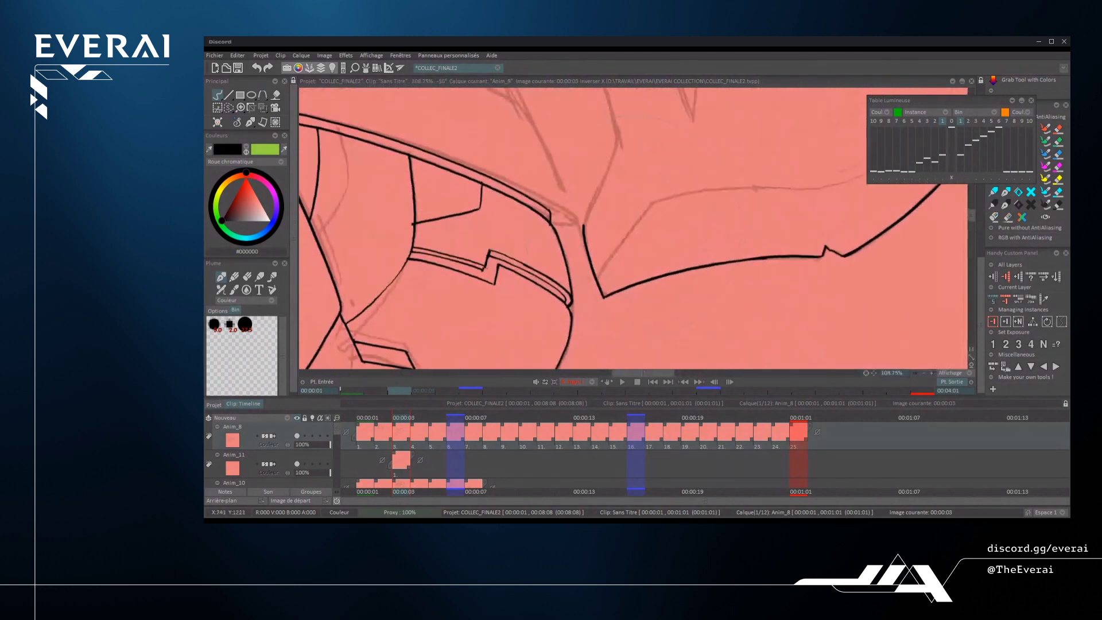
left_click_drag(592, 297, 672, 181)
key("ctrl+z")
scroll(632, 230, "down", 1)
scroll(631, 229, "down", 10)
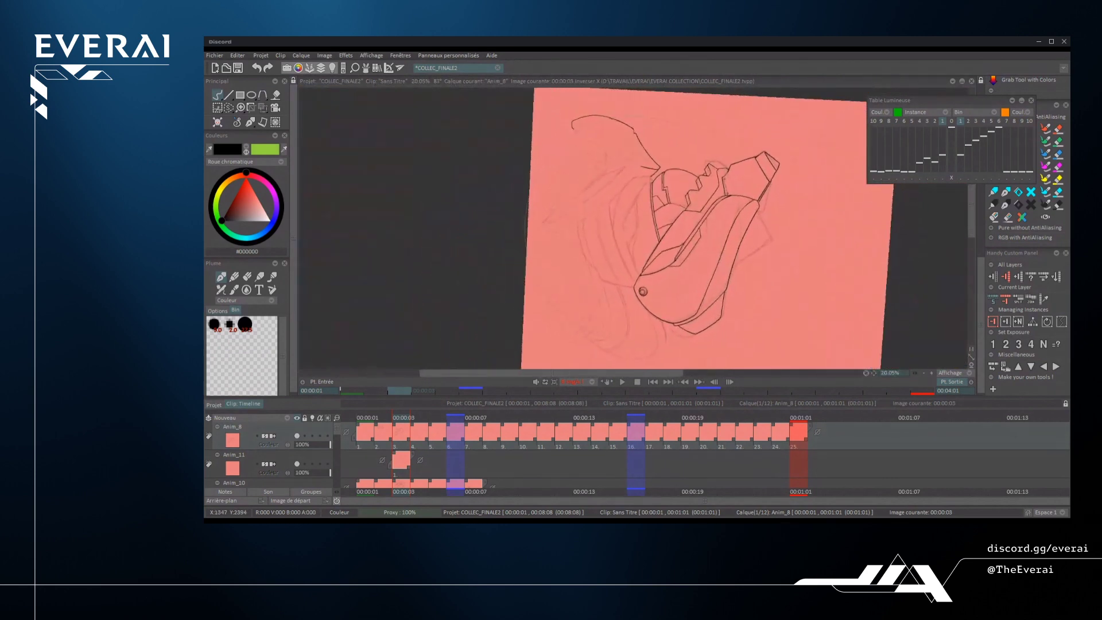
scroll(643, 172, "up", 3)
scroll(631, 229, "up", 8)
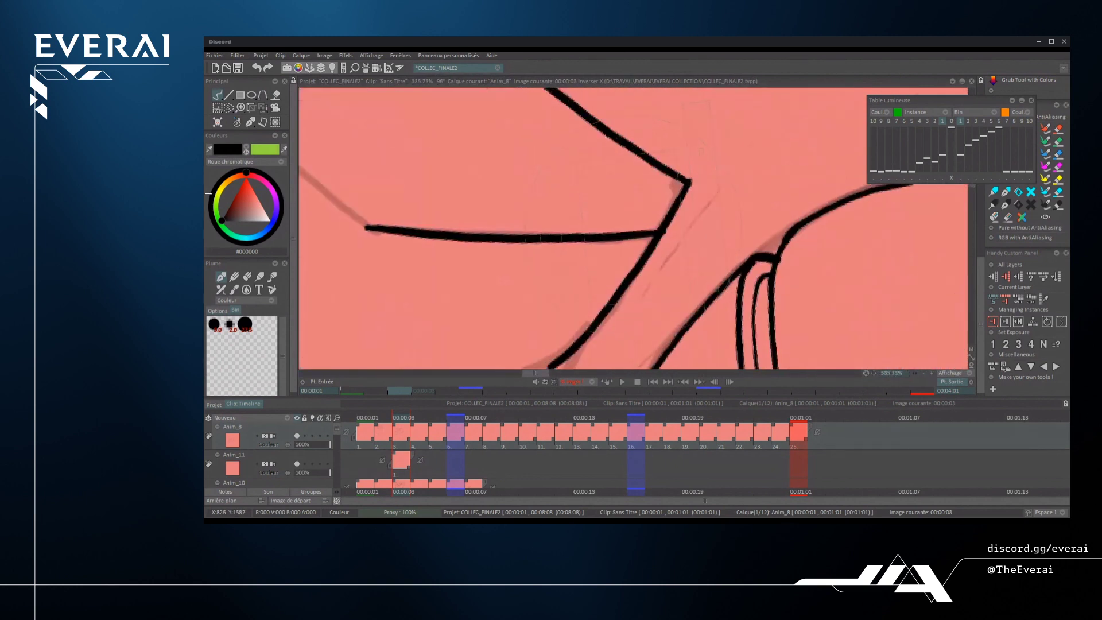
mouse_move(666, 225)
left_mouse_down()
mouse_move(656, 242)
mouse_move(654, 233)
left_mouse_up()
scroll(632, 229, "down", 1)
scroll(631, 230, "down", 4)
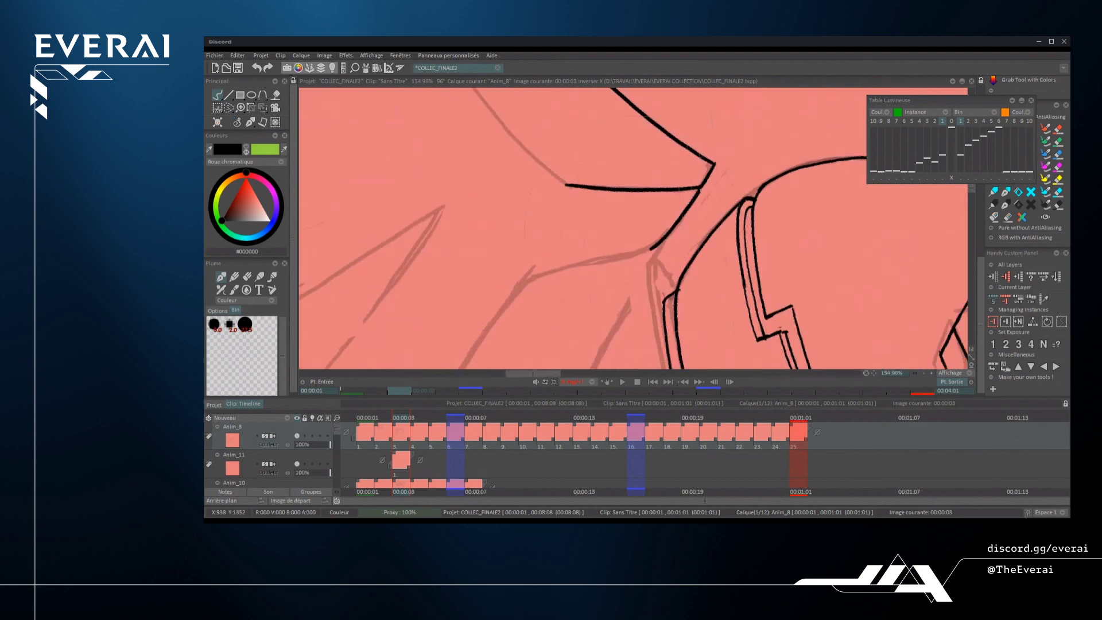
- Continue the horn's inner contour in a curve past the first corner, redrawing the stroke to follow the sketch
mouse_move(715, 165)
left_mouse_down()
mouse_move(733, 204)
mouse_move(731, 264)
mouse_move(688, 318)
mouse_move(612, 369)
mouse_move(640, 370)
left_mouse_up()
left_click_drag(625, 272, 700, 200)
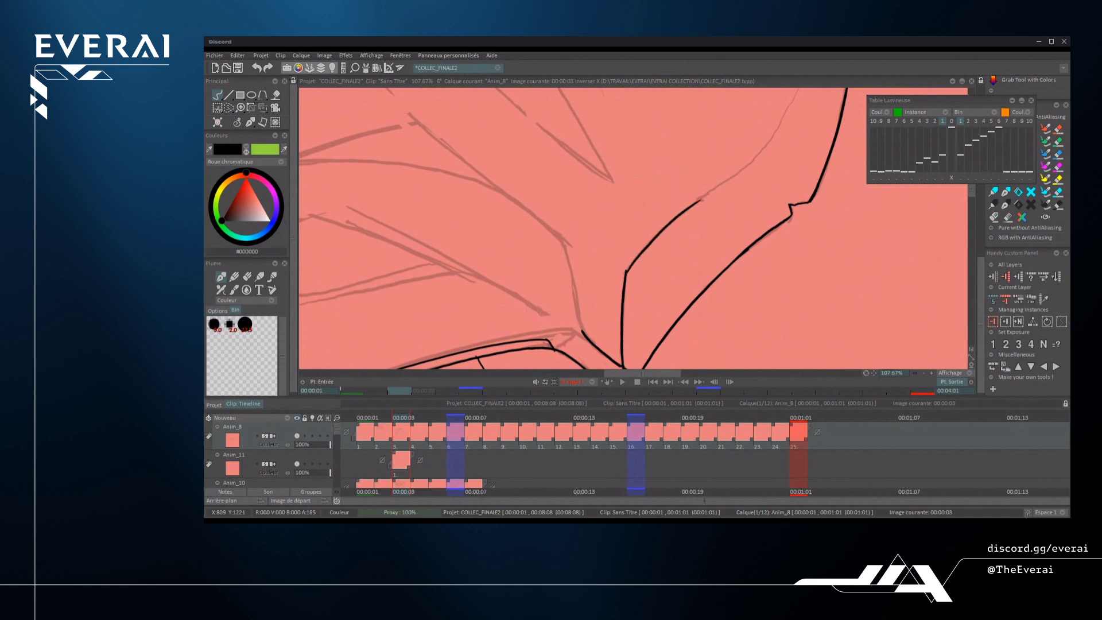
key("ctrl+z")
left_click_drag(626, 272, 707, 194)
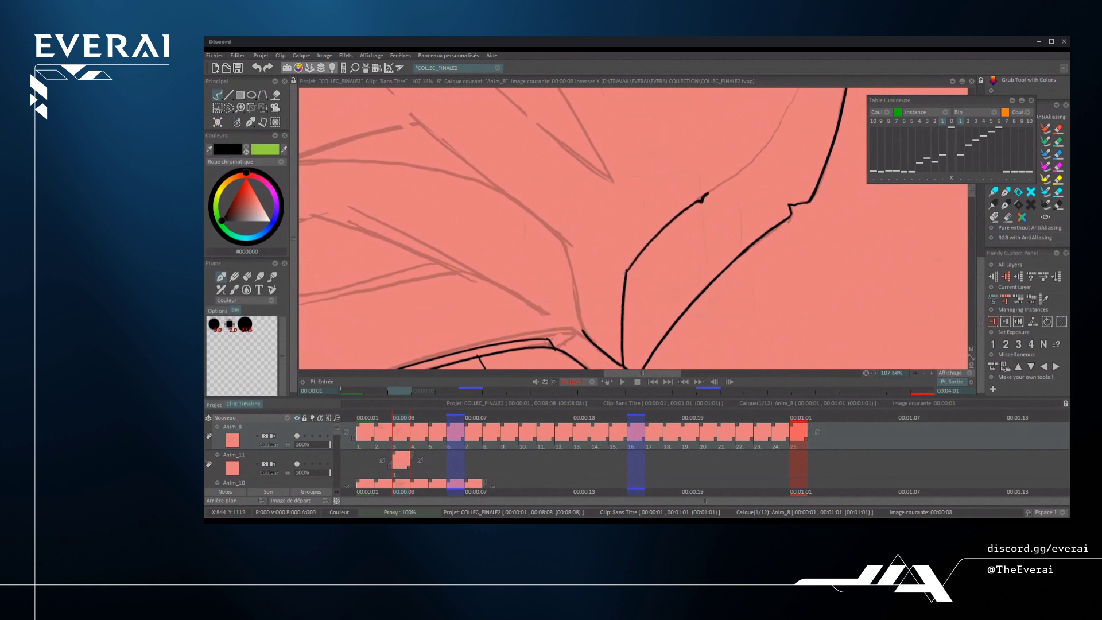
scroll(589, 256, "down", 3)
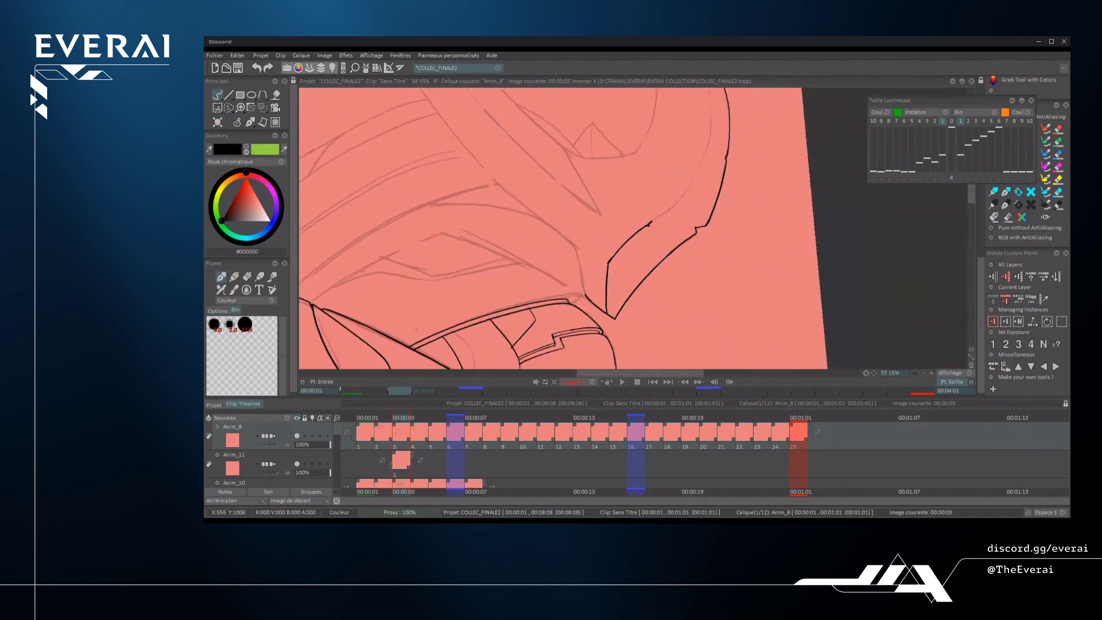
- Ink the short curved end of the inner contour where it meets the horn's tip, retrying the stroke for a clean fit
mouse_move(707, 226)
left_mouse_down()
mouse_move(703, 185)
mouse_move(578, 165)
left_mouse_up()
left_click_drag(459, 322, 591, 203)
scroll(590, 276, "up", 2)
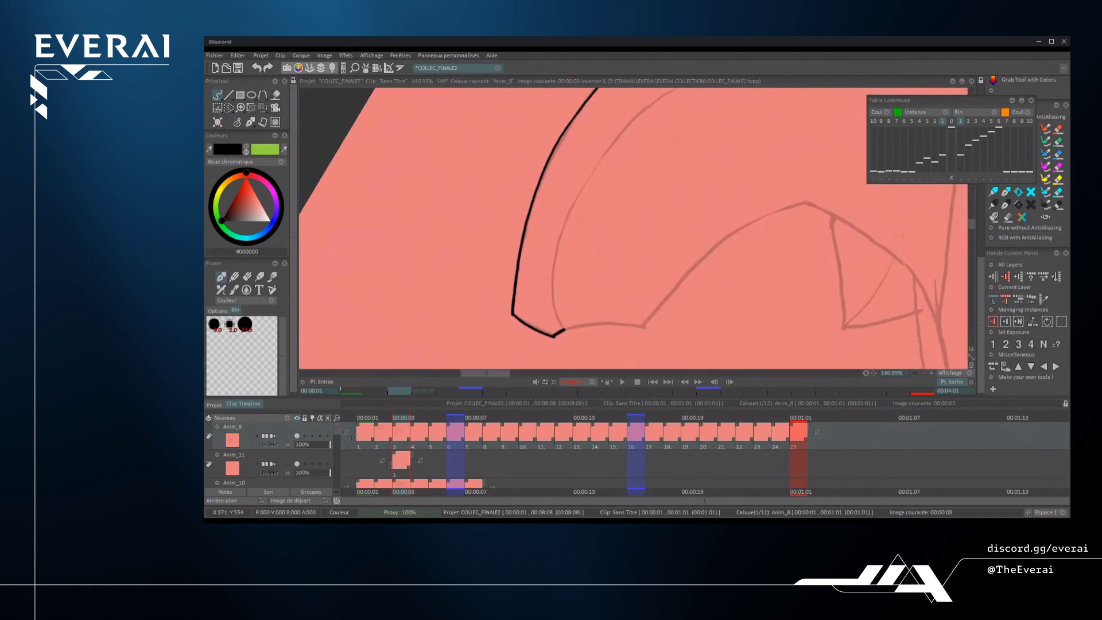
left_click_drag(550, 271, 565, 330)
key("ctrl+z")
left_click_drag(552, 279, 565, 332)
left_click_drag(552, 277, 629, 133)
key("ctrl+z")
mouse_move(552, 277)
left_mouse_down()
mouse_move(648, 107)
mouse_move(591, 169)
mouse_move(651, 107)
left_mouse_up()
key("ctrl+z")
key("ctrl+z")
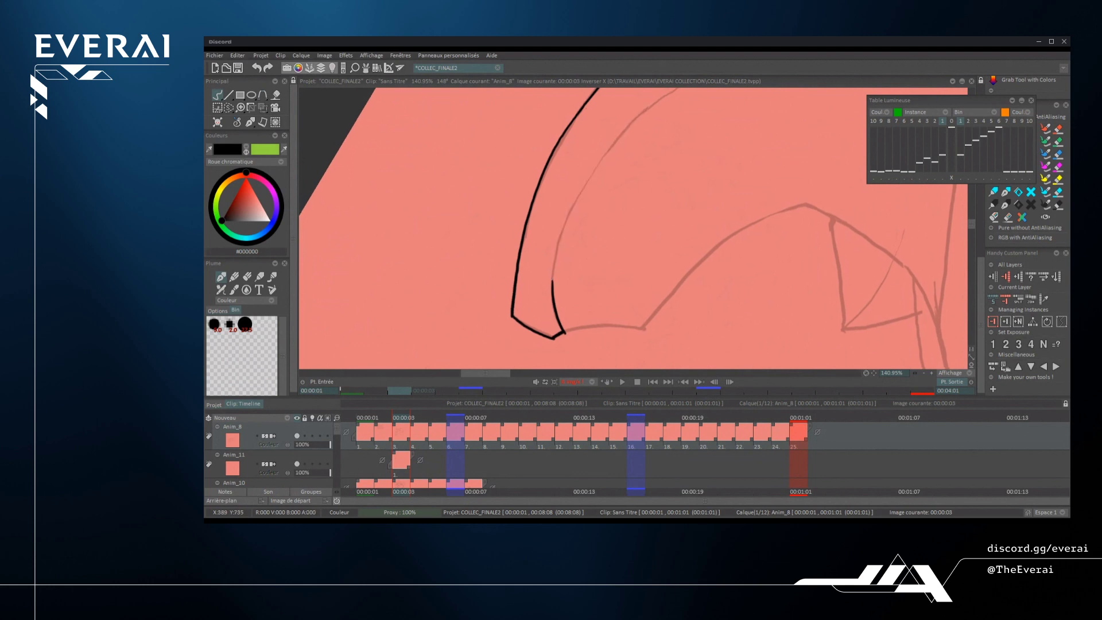
- Extend the inner contour from the tip end along the horn's bend, redrawing the curve until it follows the sketch
left_click_drag(591, 230, 591, 296)
mouse_move(550, 348)
left_mouse_down()
mouse_move(564, 289)
mouse_move(660, 166)
left_mouse_up()
key("ctrl+z")
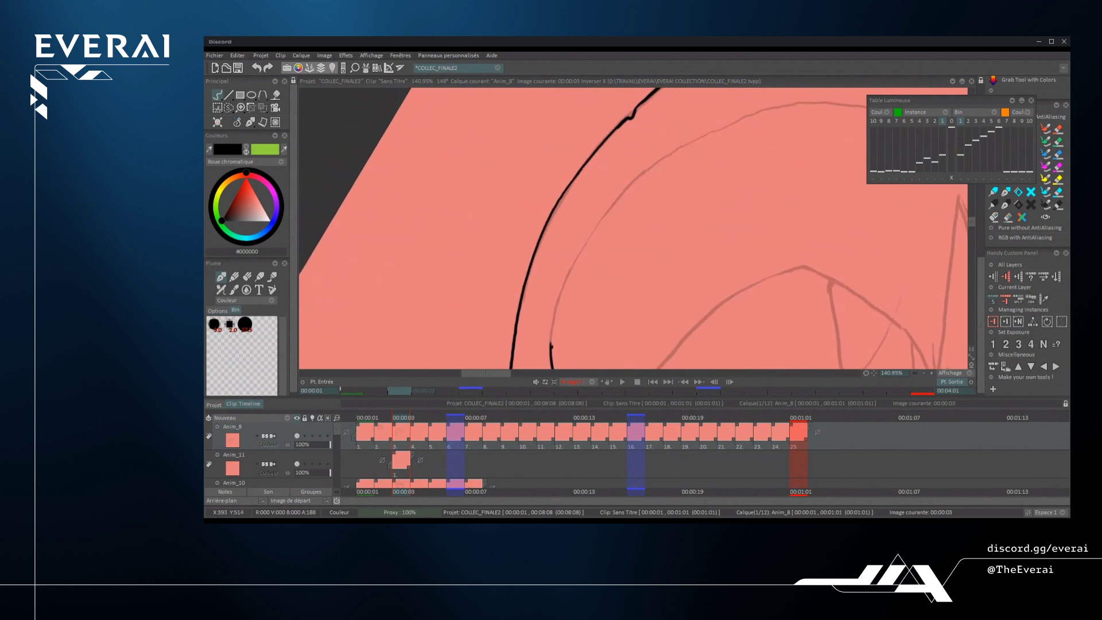
left_click_drag(551, 346, 643, 175)
key("ctrl+z")
mouse_move(551, 346)
left_mouse_down()
mouse_move(557, 308)
mouse_move(658, 163)
left_mouse_up()
key("ctrl+z")
mouse_move(549, 347)
left_mouse_down()
mouse_move(682, 146)
mouse_move(625, 239)
left_mouse_up()
scroll(684, 148, "down", 5)
left_click_drag(625, 239, 632, 253)
scroll(633, 227, "up", 5)
- Bridge the remaining gap in the middle of the horn's inner contour with one smooth curve
left_click_drag(580, 308, 730, 175)
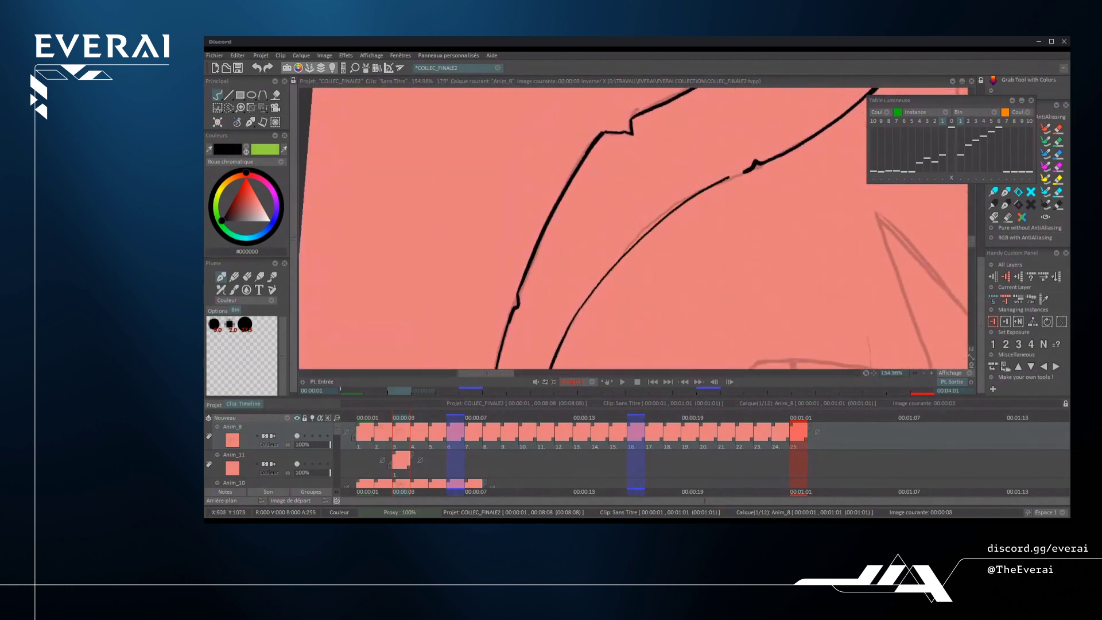
key("ctrl+z")
mouse_move(576, 316)
left_mouse_down()
mouse_move(651, 231)
mouse_move(743, 170)
left_mouse_up()
key("ctrl+z")
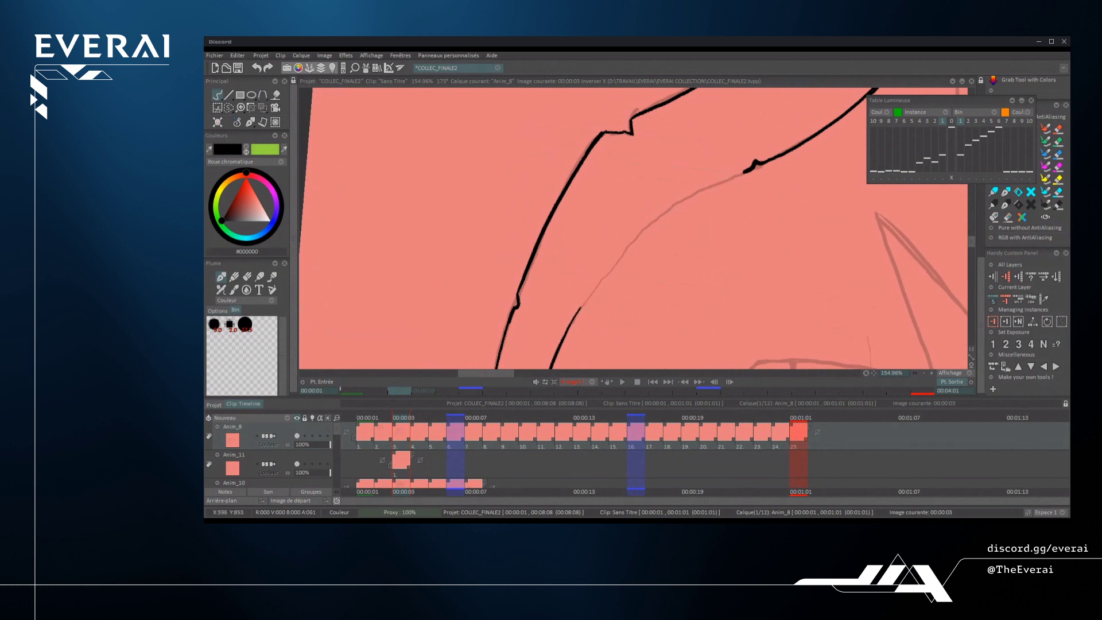
mouse_move(573, 322)
left_mouse_down()
mouse_move(742, 170)
mouse_move(671, 330)
mouse_move(660, 230)
left_mouse_up()
scroll(740, 172, "down", 6)
left_click_drag(740, 214, 651, 333)
- Ink the short concave edge from the inner contour's tip end to the next corner, refining the stroke up close
scroll(633, 228, "up", 2)
scroll(634, 228, "up", 6)
left_click_drag(621, 259, 725, 180)
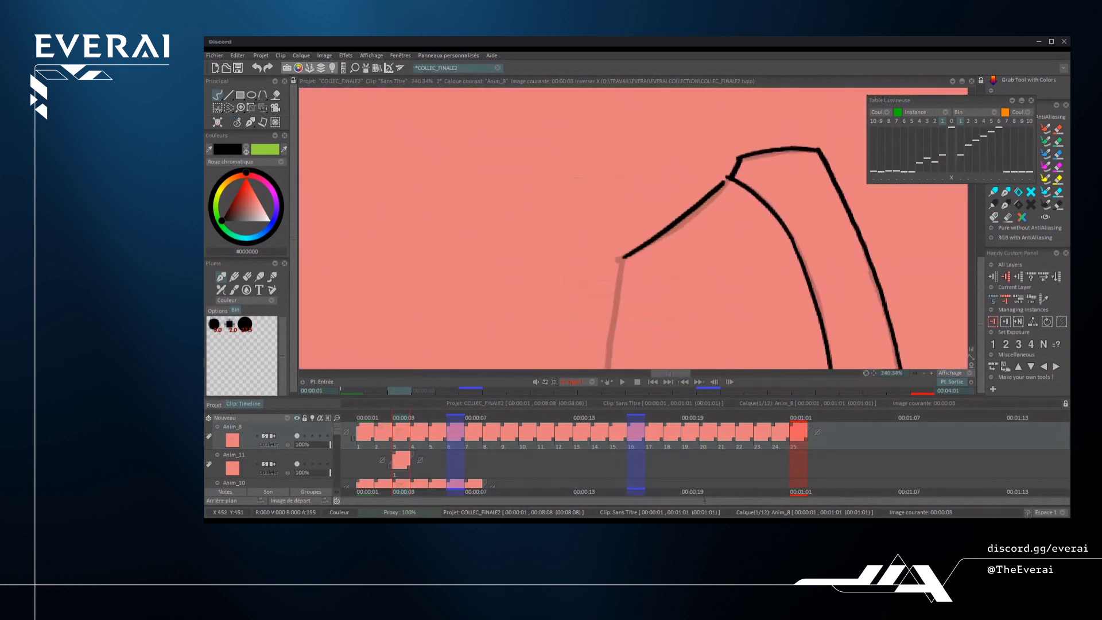
key("ctrl+z")
left_click_drag(618, 259, 722, 184)
scroll(703, 200, "up", 3)
key("ctrl+z")
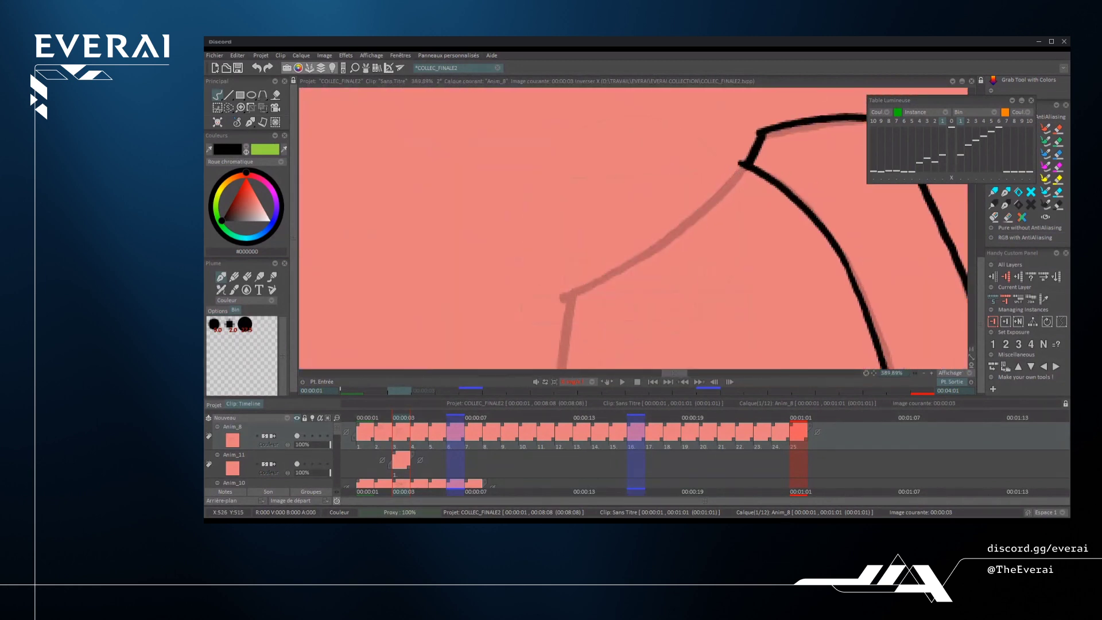
mouse_move(561, 296)
left_mouse_down()
mouse_move(603, 288)
mouse_move(752, 167)
mouse_move(579, 293)
mouse_move(749, 167)
left_mouse_up()
key("ctrl+z")
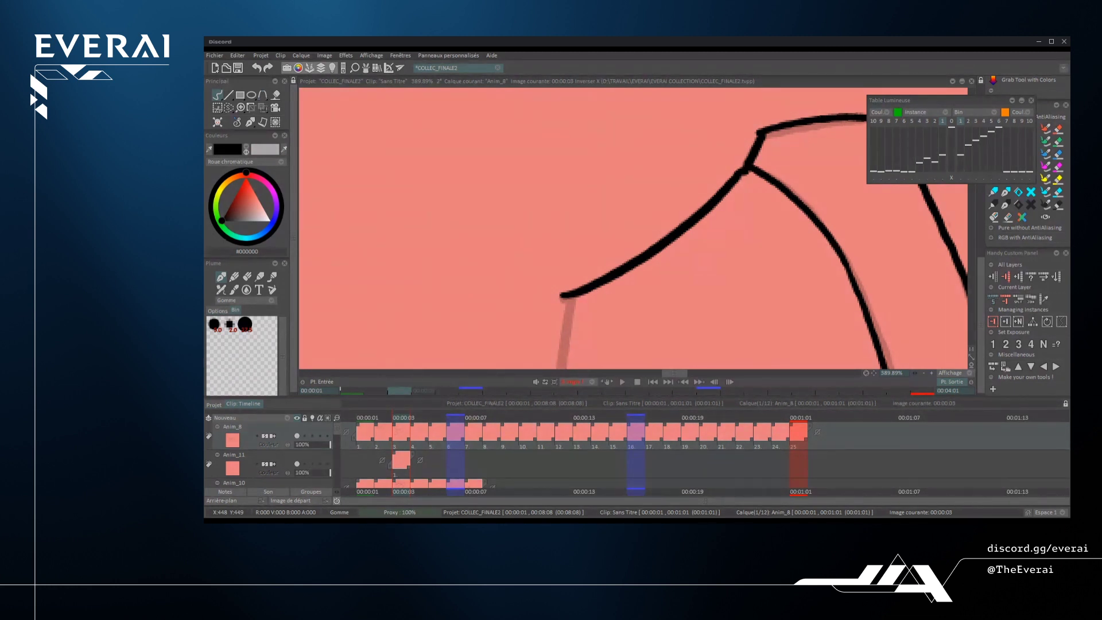
- Ink the long concave edge from the horn's tip-side corner to the bend before the small triangular spike
left_click_drag(568, 296, 573, 328)
scroll(633, 228, "down", 5)
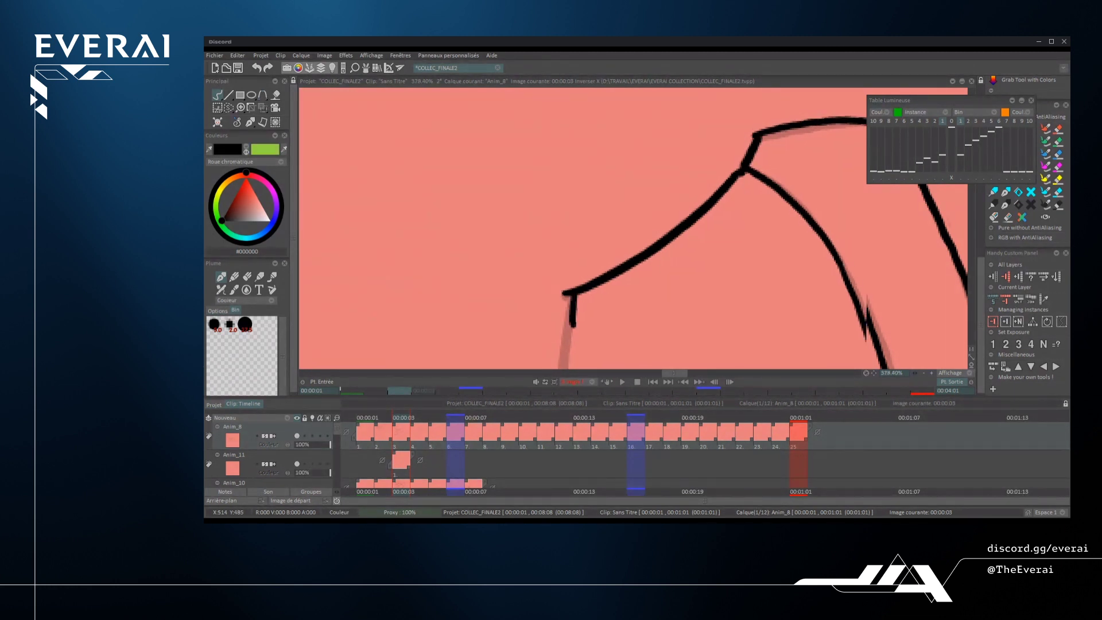
mouse_move(605, 247)
left_mouse_down()
mouse_move(660, 256)
mouse_move(621, 297)
mouse_move(814, 157)
left_mouse_up()
scroll(633, 247, "up", 2)
key("ctrl+z")
key("ctrl+z")
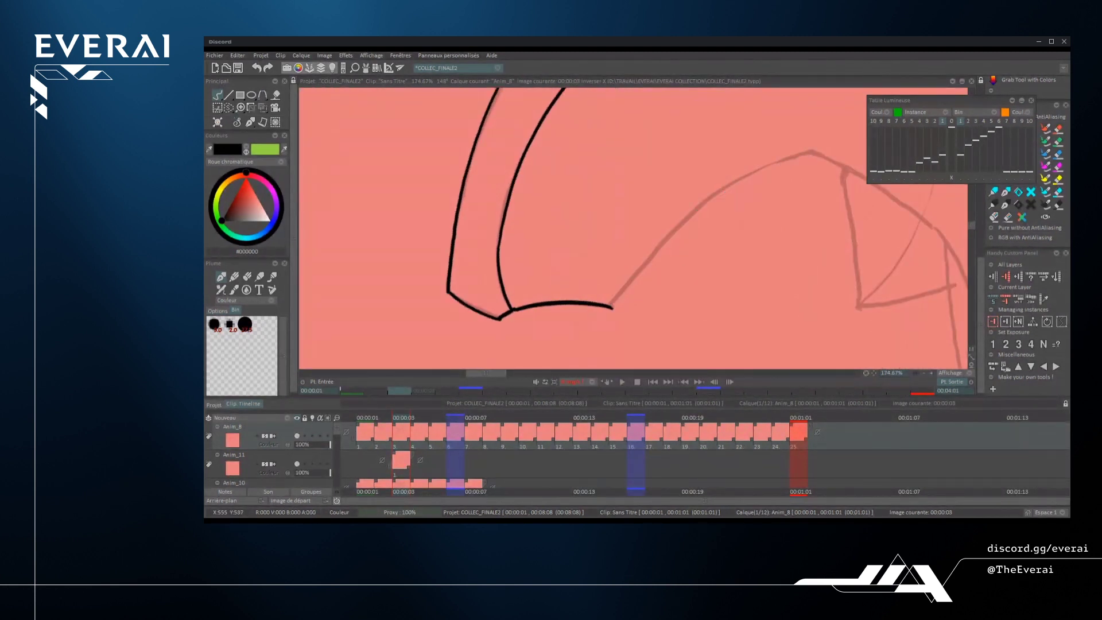
mouse_move(610, 309)
left_mouse_down()
mouse_move(668, 236)
mouse_move(813, 152)
left_mouse_up()
scroll(814, 152, "down", 1)
scroll(767, 171, "down", 4)
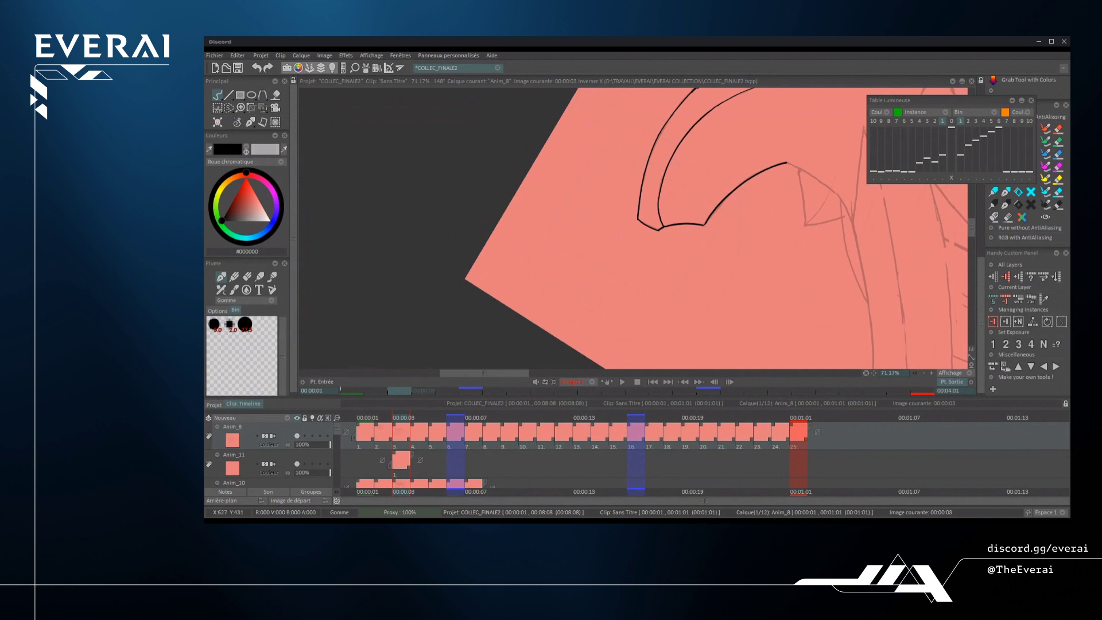
scroll(657, 230, "up", 11)
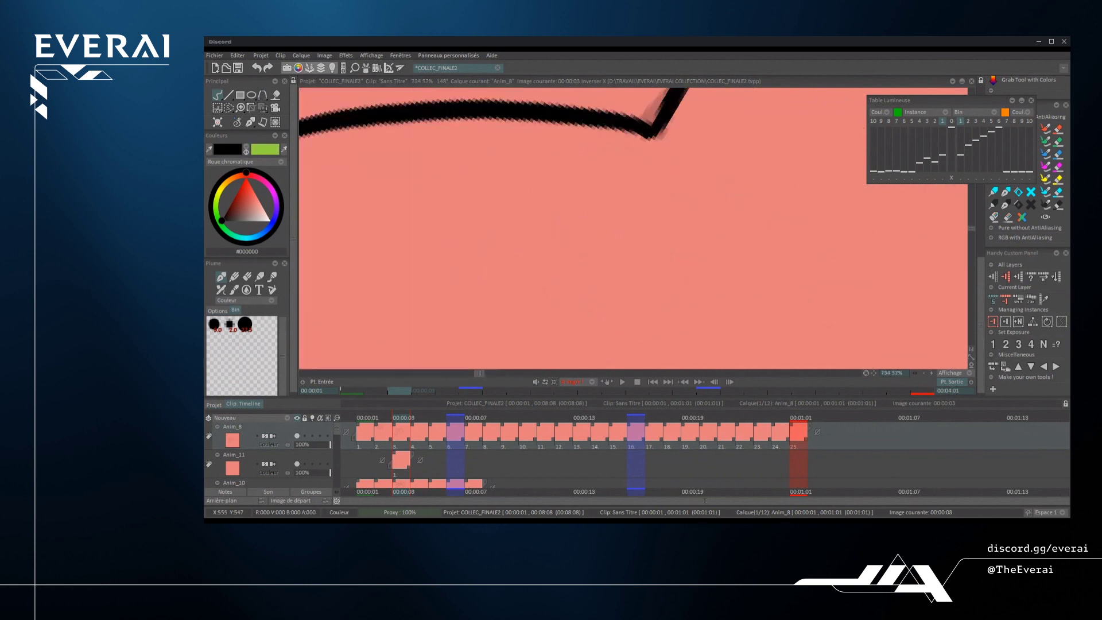
scroll(657, 229, "down", 11)
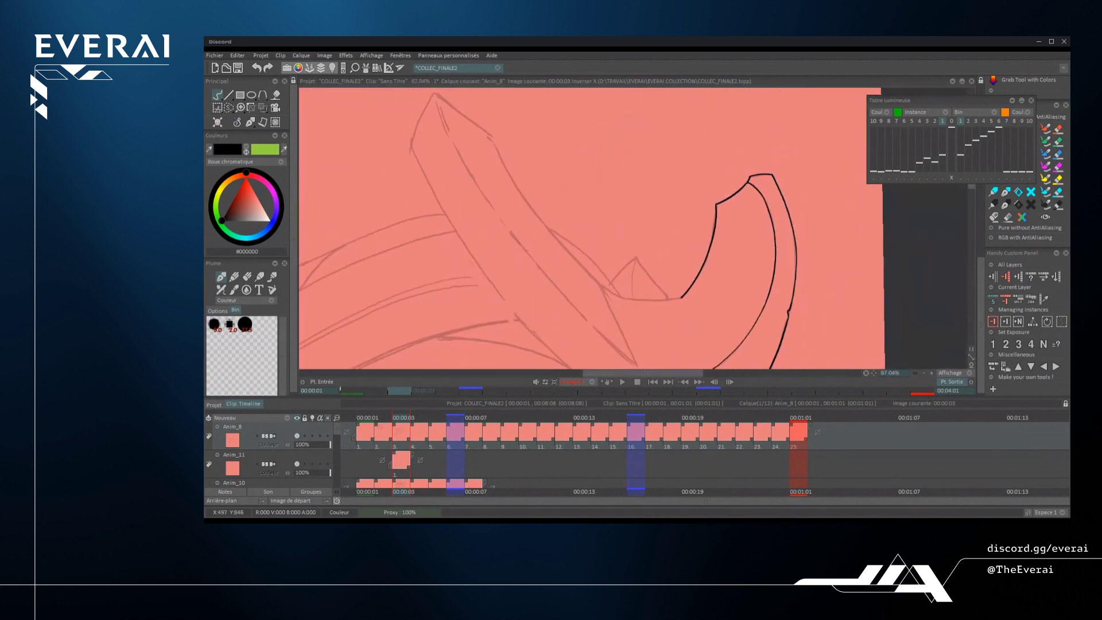
- Extend the horn's concave edge from the bend past the small triangular spike to the crossing sketch band
mouse_move(321, 321)
left_mouse_down()
mouse_move(462, 300)
mouse_move(492, 345)
mouse_move(516, 356)
mouse_move(627, 257)
left_mouse_up()
scroll(636, 230, "up", 6)
left_click_drag(602, 311, 610, 286)
scroll(610, 286, "up", 1)
key("ctrl+z")
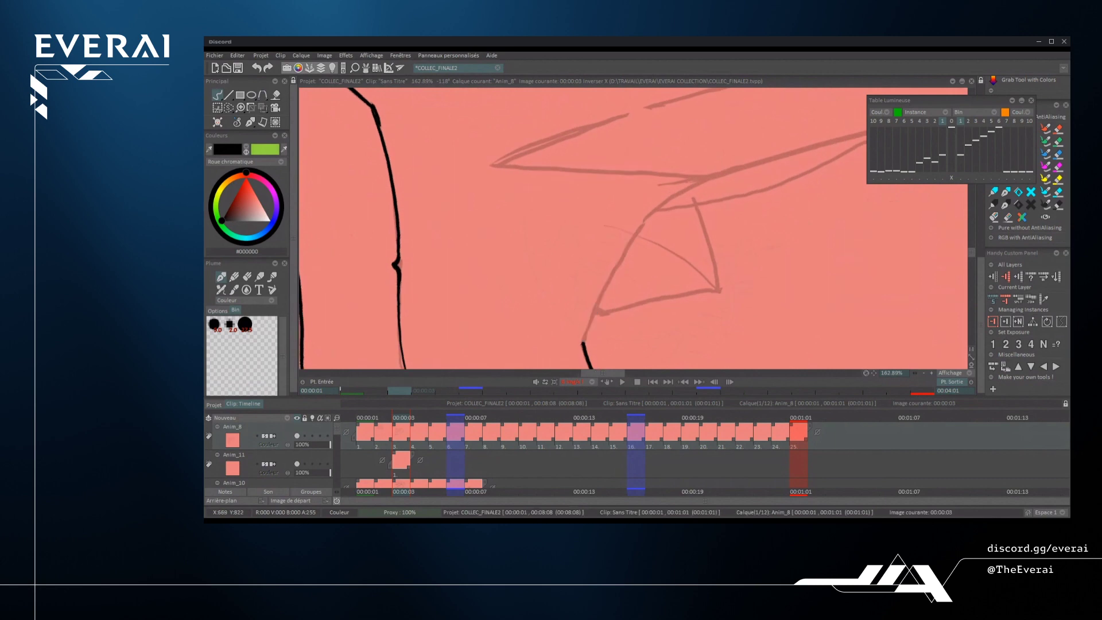
mouse_move(584, 343)
left_mouse_down()
mouse_move(624, 252)
mouse_move(714, 175)
left_mouse_up()
scroll(715, 175, "down", 7)
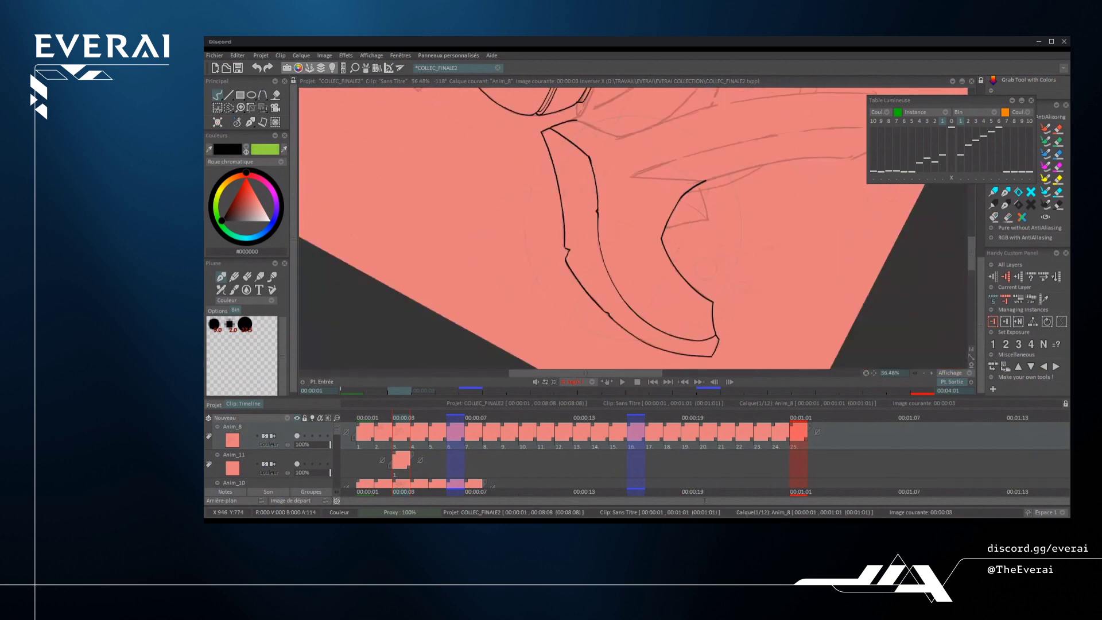
left_click_drag(560, 333, 749, 218)
scroll(718, 172, "down", 3)
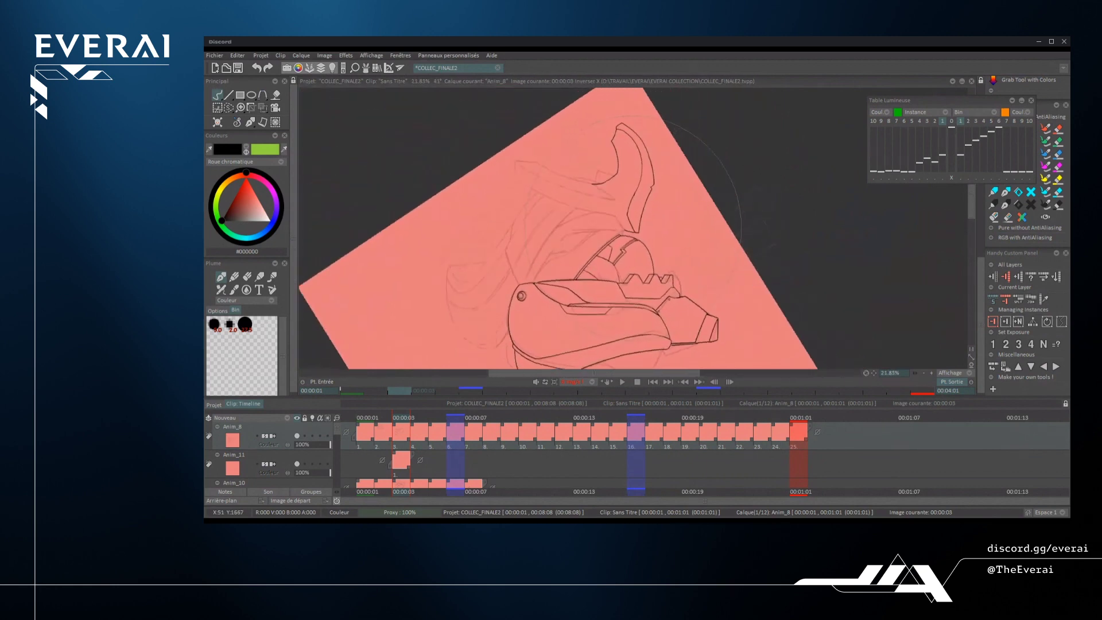
- Redraw the long concave edge between the tip-side corner and the bend as a cleaner single curve
left_click_drag(603, 146, 583, 295)
scroll(583, 296, "up", 8)
scroll(592, 247, "up", 2)
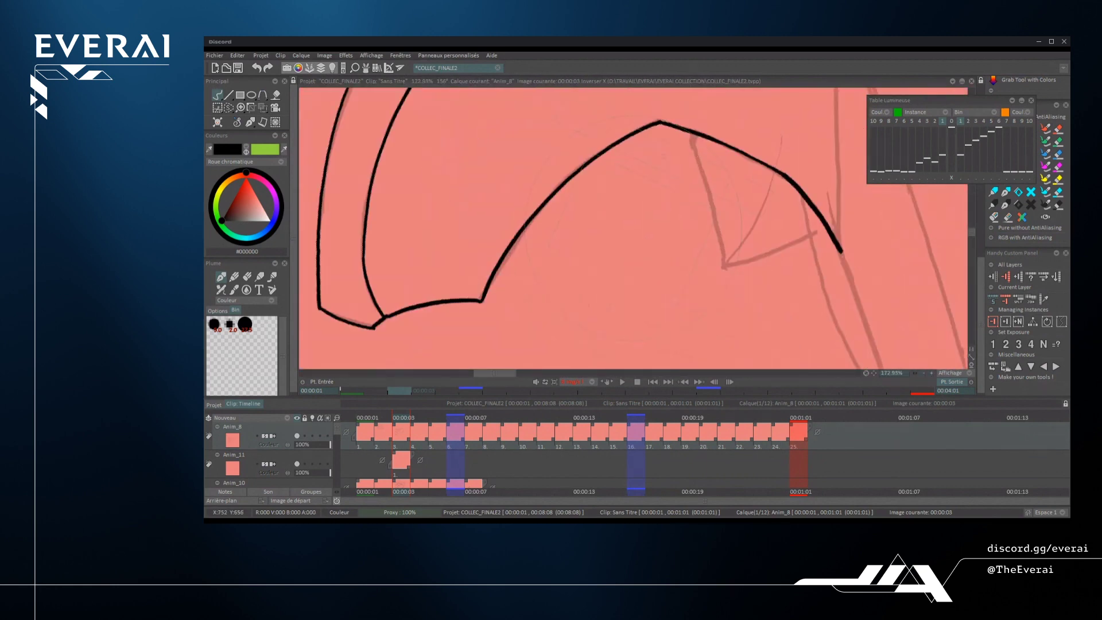
mouse_move(485, 296)
left_mouse_down()
mouse_move(493, 274)
mouse_move(655, 122)
left_mouse_up()
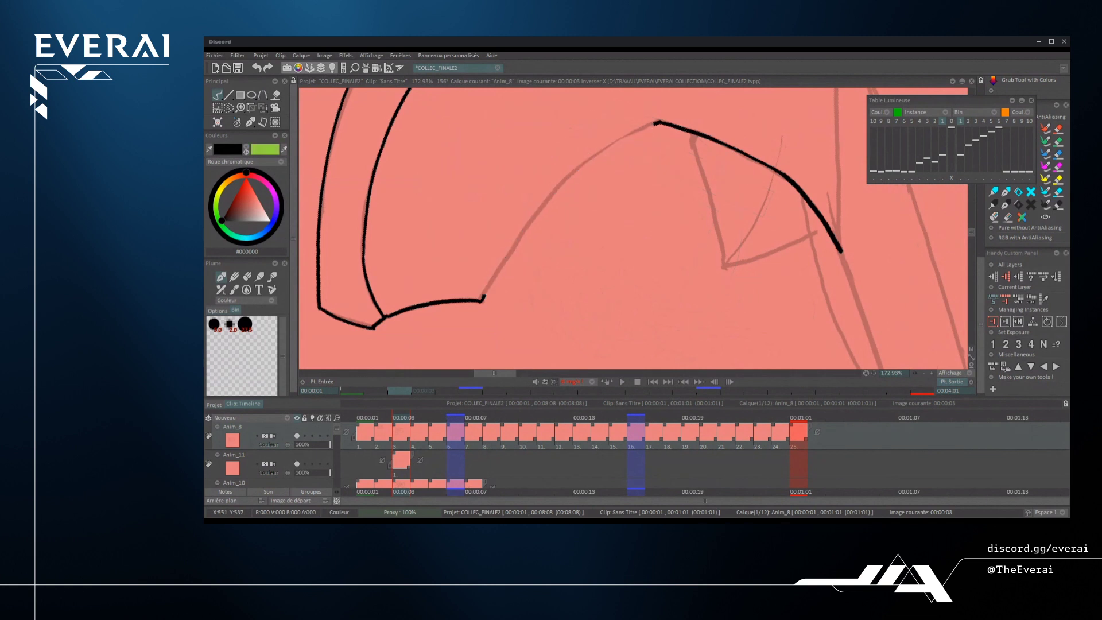
mouse_move(484, 297)
left_mouse_down()
mouse_move(532, 227)
mouse_move(655, 123)
left_mouse_up()
key("ctrl+z")
mouse_move(483, 298)
left_mouse_down()
mouse_move(561, 193)
mouse_move(655, 123)
left_mouse_up()
scroll(615, 139, "up", 2)
key("ctrl+z")
left_click_drag(448, 340, 668, 115)
scroll(644, 130, "down", 12)
- Ink the two outer sides of the small triangular spike on the horn's concave edge
mouse_move(533, 129)
left_mouse_down()
mouse_move(761, 161)
mouse_move(780, 204)
left_mouse_up()
scroll(780, 204, "down", 4)
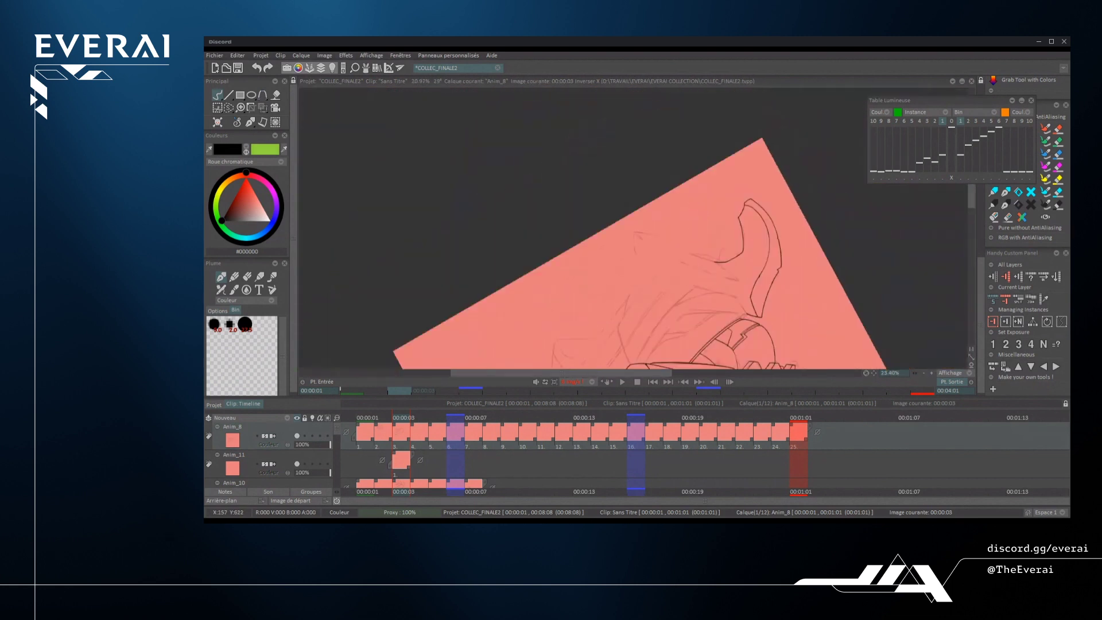
left_click_drag(798, 275, 781, 211)
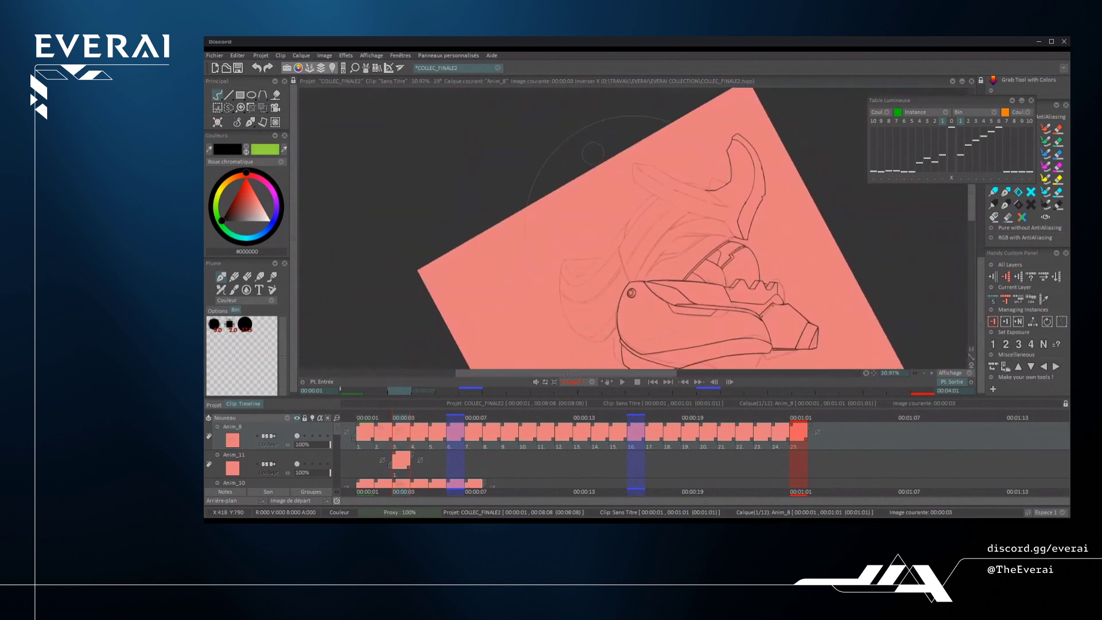
scroll(632, 229, "up", 10)
left_click_drag(657, 279, 684, 191)
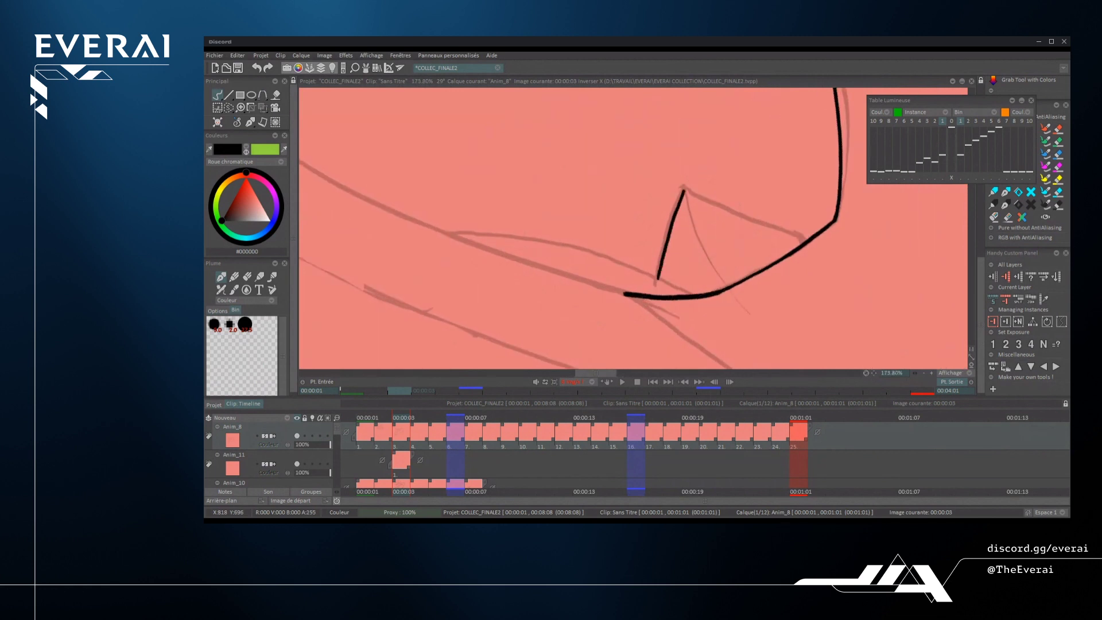
key("ctrl+z")
left_click_drag(656, 280, 685, 185)
mouse_move(746, 298)
left_mouse_down()
mouse_move(764, 241)
mouse_move(758, 189)
left_mouse_up()
left_click_drag(635, 261, 749, 192)
key("ctrl+z")
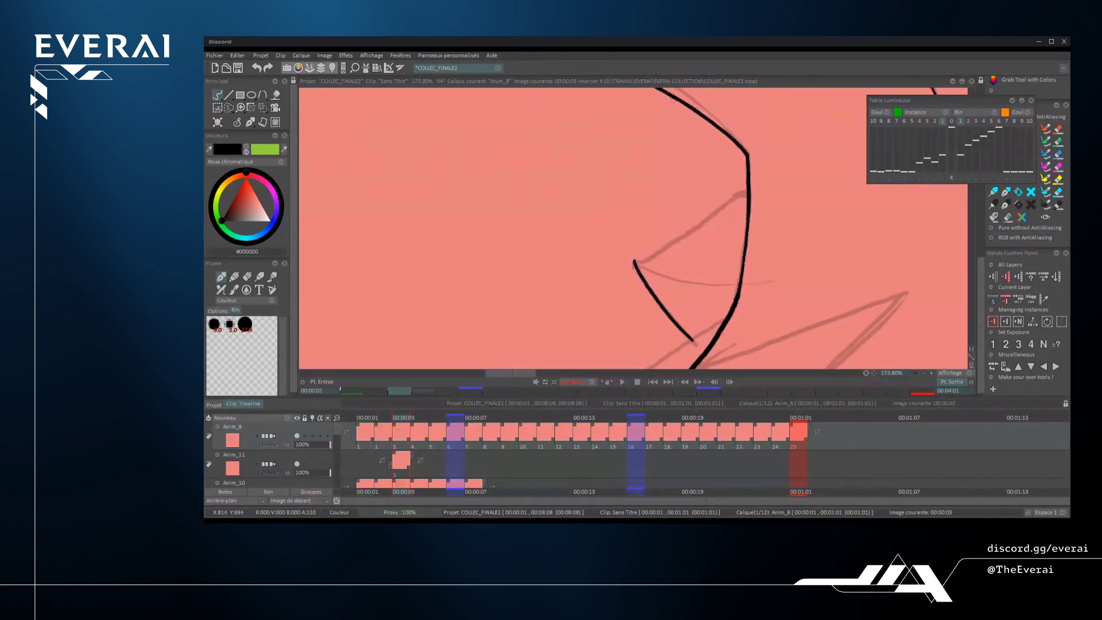
left_click_drag(635, 261, 741, 196)
mouse_move(746, 258)
left_mouse_down()
mouse_move(724, 206)
mouse_move(688, 172)
left_mouse_up()
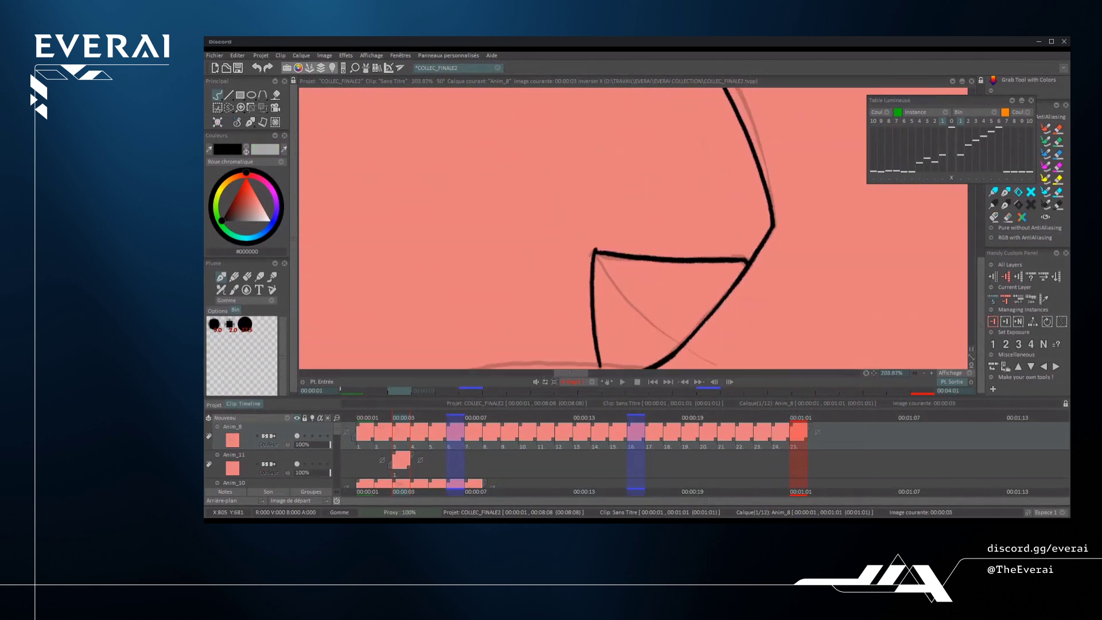
- Ink the curved inner crease of the small triangular spike from its point down to the horn's concave edge
mouse_move(689, 172)
left_mouse_down()
mouse_move(632, 143)
mouse_move(545, 172)
mouse_move(516, 241)
left_mouse_up()
left_click(604, 275)
left_click_drag(606, 272, 640, 236)
key("ctrl+z")
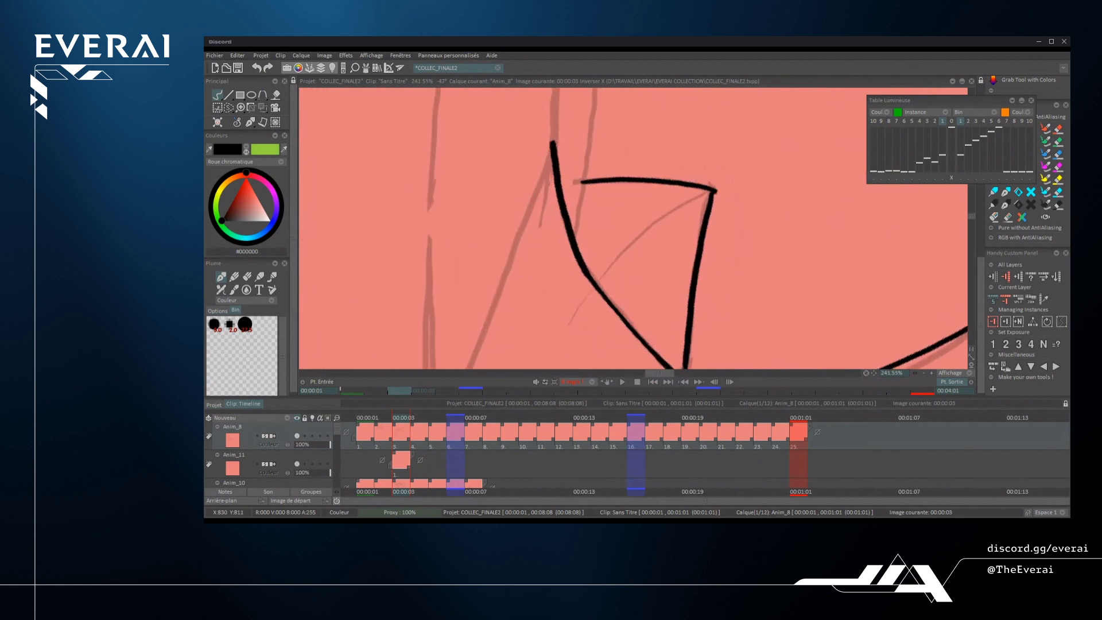
left_click_drag(599, 281, 654, 228)
key("ctrl+z")
left_click_drag(601, 277, 682, 207)
scroll(696, 199, "down", 10)
left_click_drag(766, 290, 741, 294)
key("x")
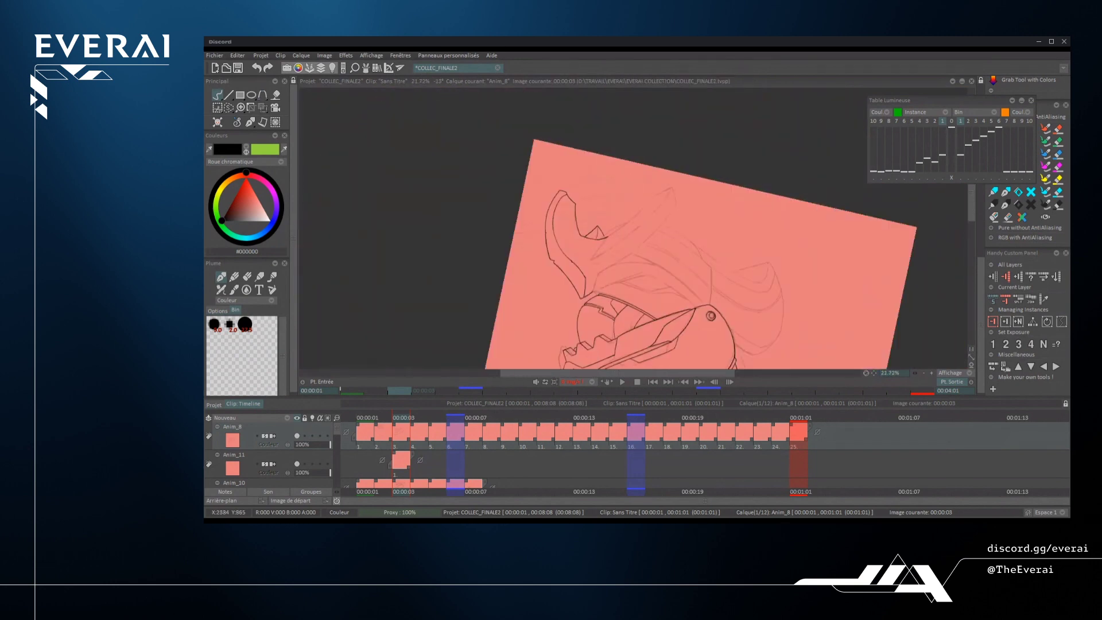
- Redraw the longer outer side of the small triangular spike, facing the horn's tip, as a cleaner line from base to point
scroll(613, 215, "up", 6)
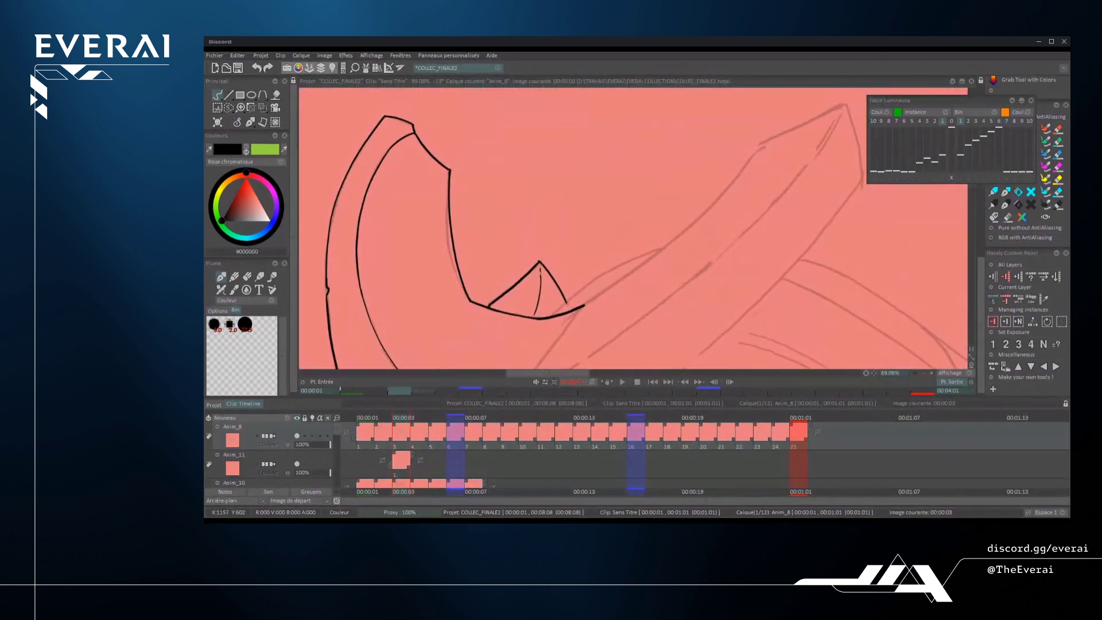
scroll(483, 297, "up", 6)
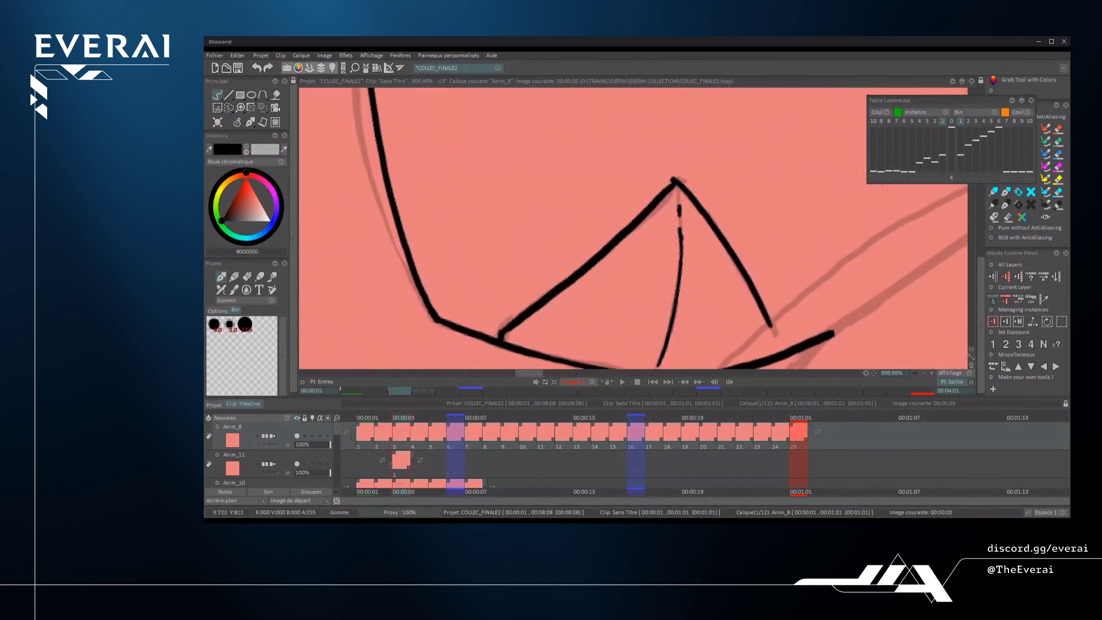
left_click_drag(504, 324, 679, 179)
left_click_drag(499, 332, 680, 184)
key("ctrl+z")
left_click_drag(499, 331, 682, 184)
key("ctrl+z")
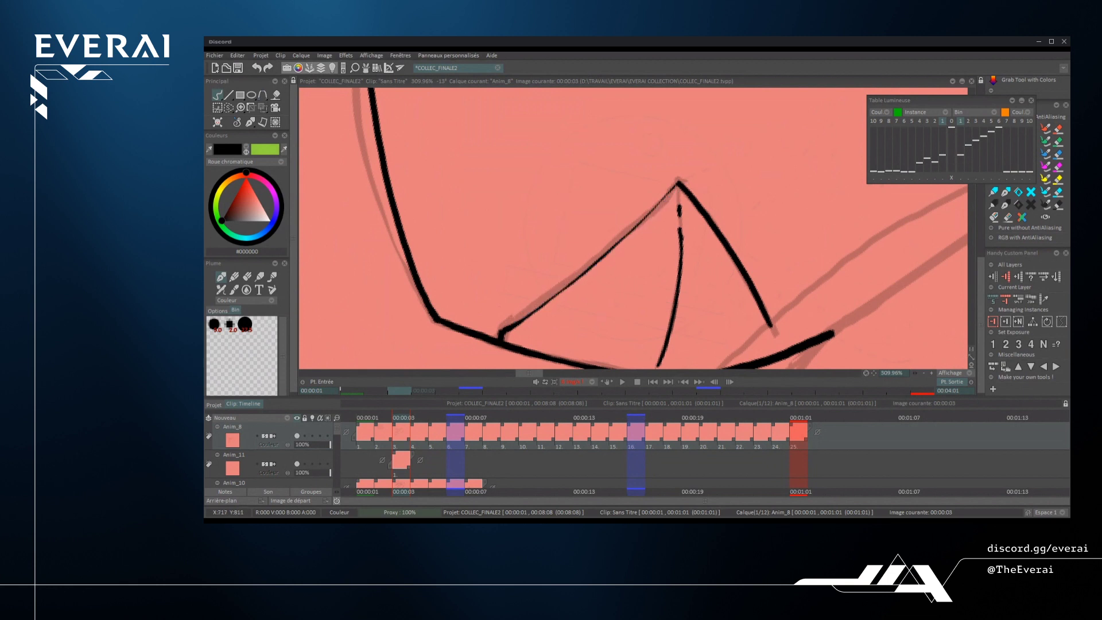
mouse_move(500, 330)
left_mouse_down()
mouse_move(601, 260)
mouse_move(680, 183)
left_mouse_up()
scroll(658, 205, "down", 5)
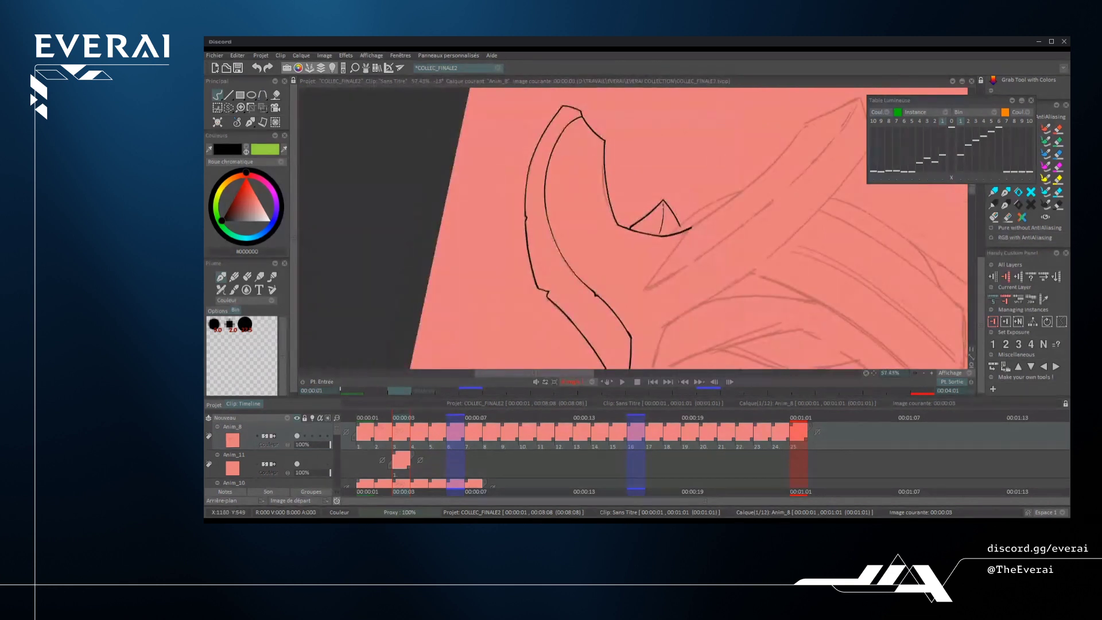
- Ink the small corner ending the concave edge and the straight edge from it to the sharp notch below the second prong
scroll(679, 239, "up", 4)
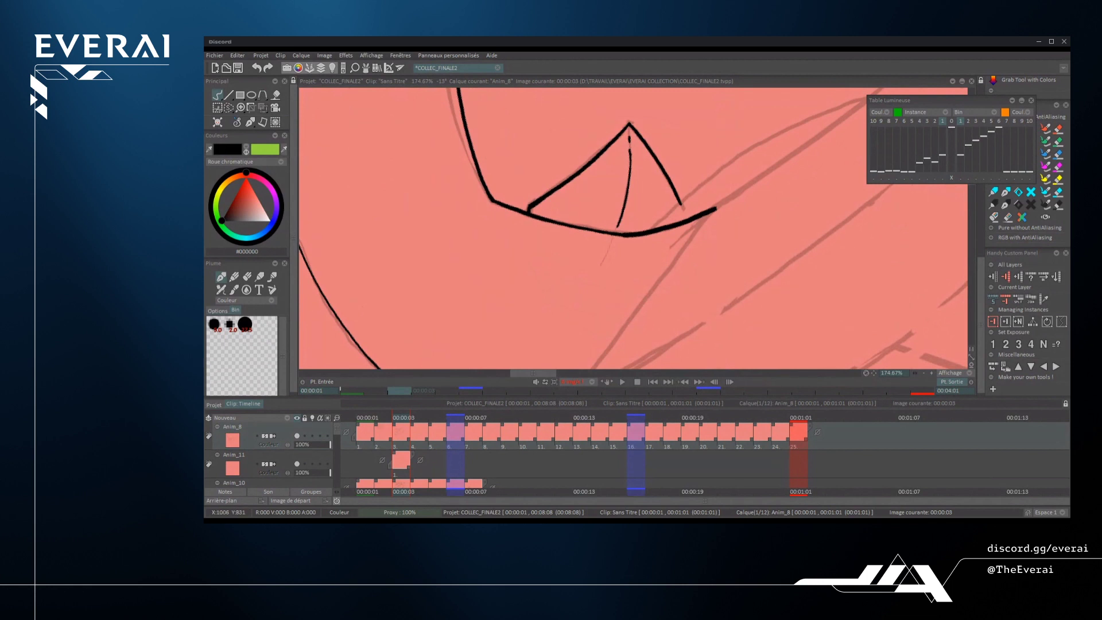
left_click_drag(715, 209, 705, 220)
scroll(705, 217, "up", 2)
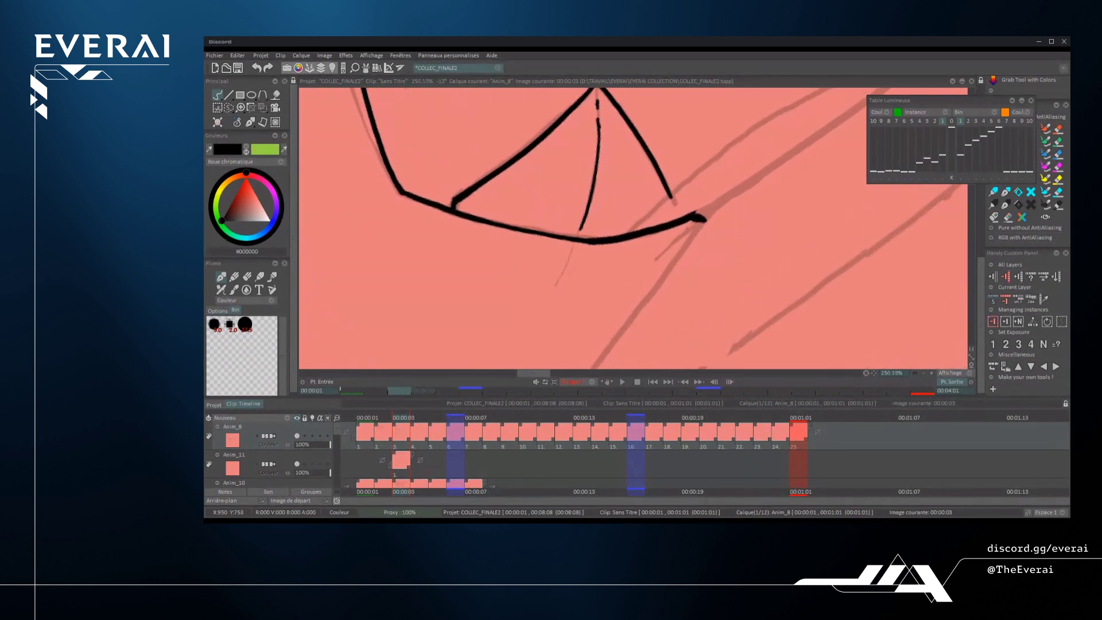
scroll(727, 189, "down", 4)
scroll(729, 144, "up", 2)
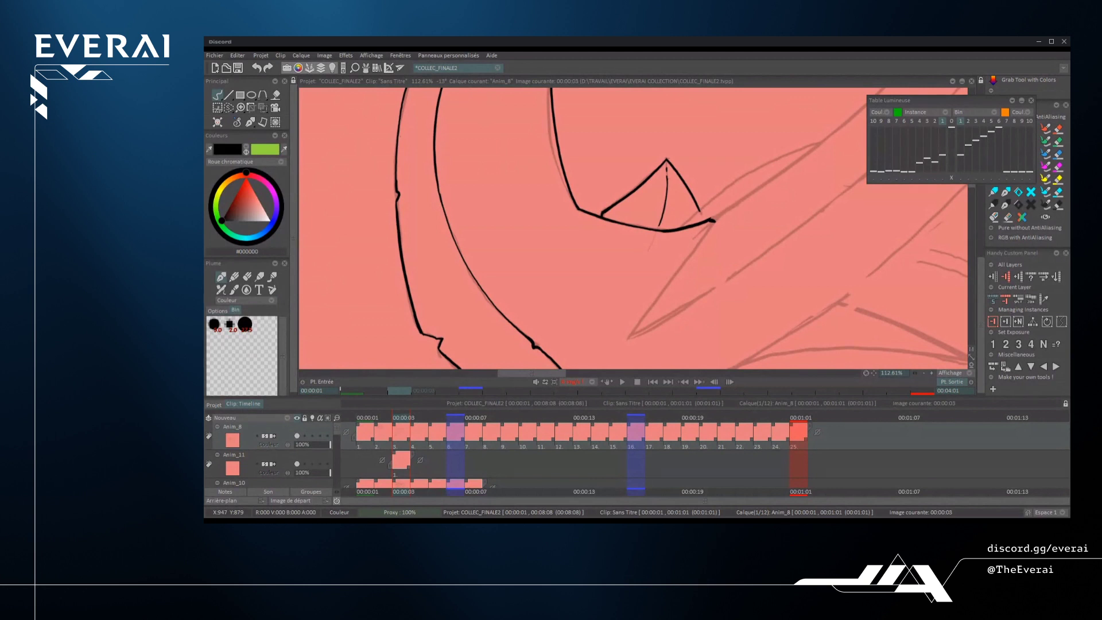
left_click_drag(707, 276, 690, 295)
scroll(660, 275, "up", 1)
left_click_drag(592, 331, 723, 238)
key("ctrl+z")
key("ctrl+z")
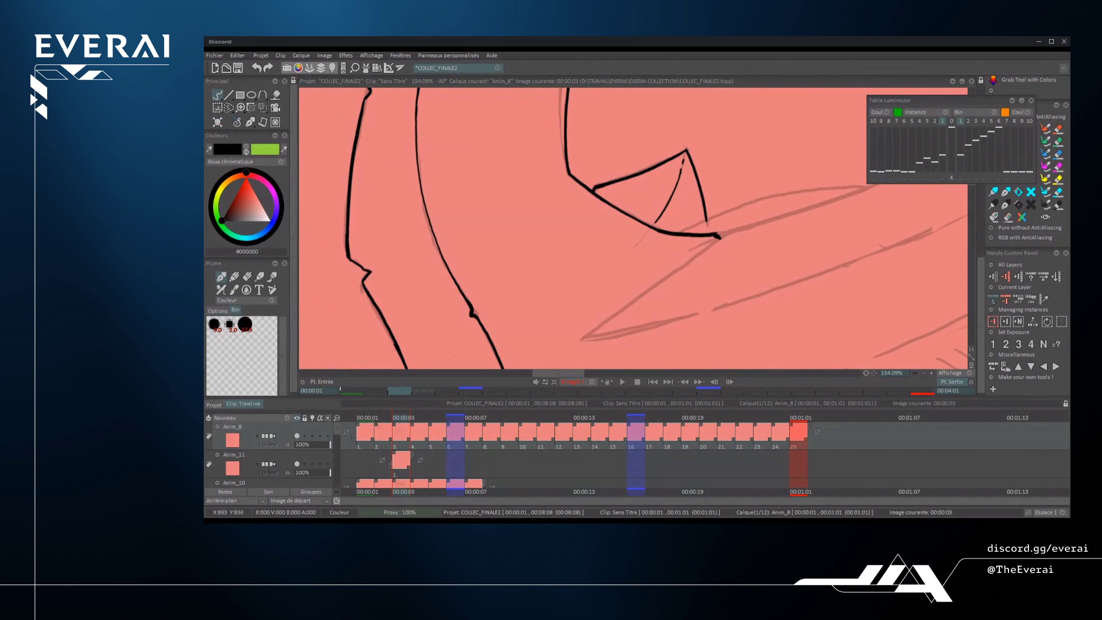
scroll(620, 312, "up", 1)
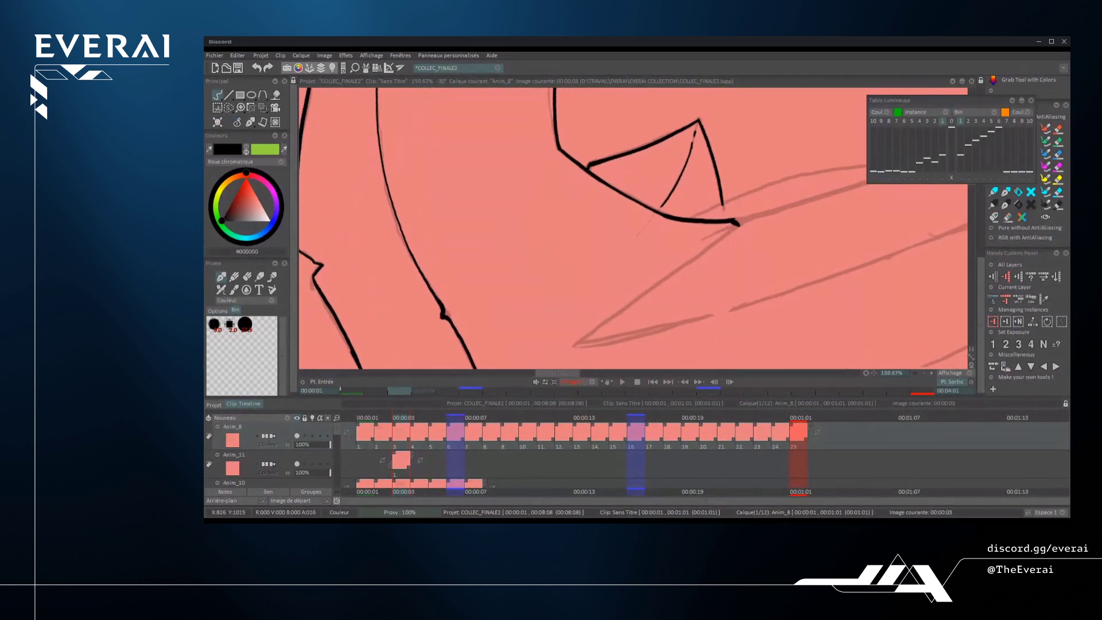
left_click_drag(589, 334, 744, 224)
key("ctrl+z")
left_click_drag(586, 339, 750, 217)
key("ctrl+z")
scroll(736, 227, "down", 8)
mouse_move(867, 240)
left_mouse_down()
mouse_move(863, 183)
mouse_move(759, 238)
left_mouse_up()
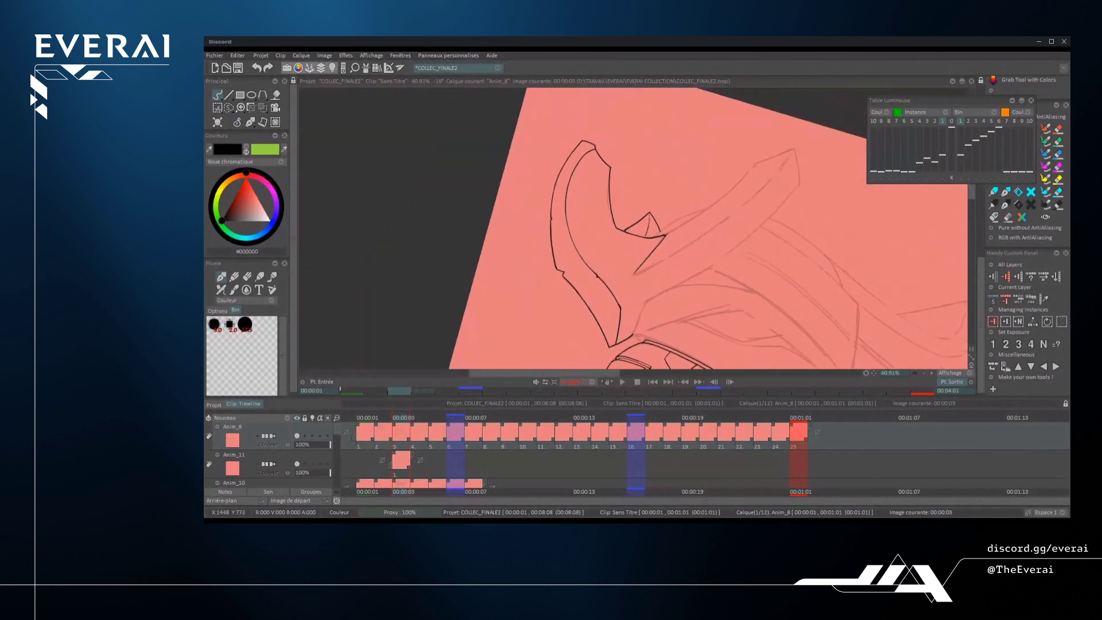
- Ink the start of the second prong's long inner line, from the sharp notch to the break in the sketch line
scroll(679, 221, "up", 4)
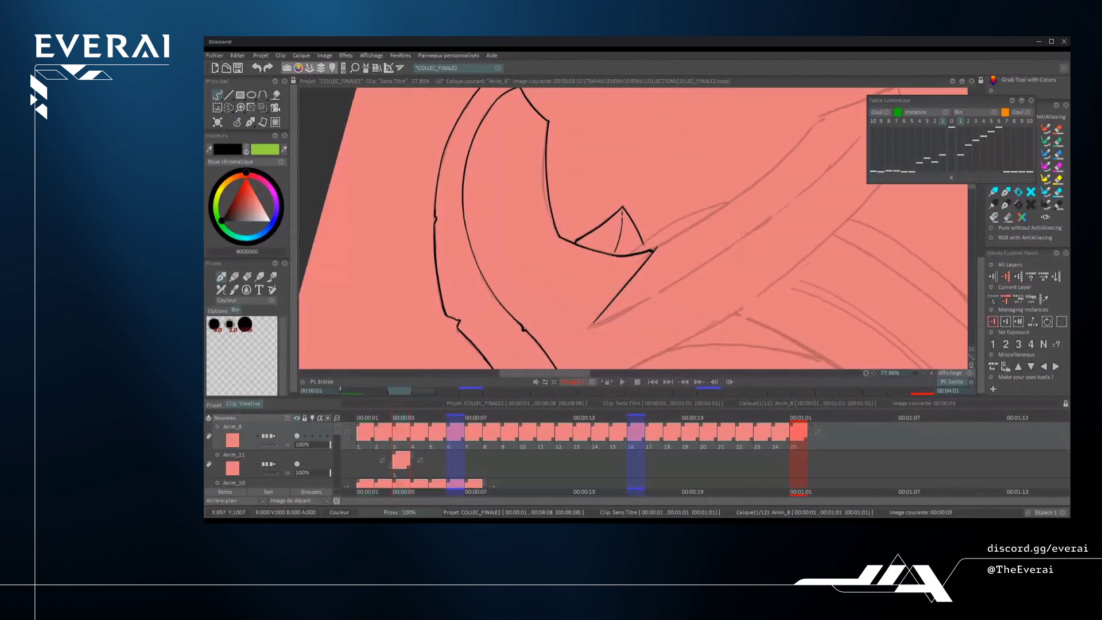
mouse_move(592, 326)
left_mouse_down()
mouse_move(745, 238)
mouse_move(857, 146)
mouse_move(770, 208)
left_mouse_up()
key("ctrl+z")
key("ctrl+z")
- Extend the second prong's long inner line in one smooth curve up to the prong's pointed tip
left_click_drag(659, 302, 805, 150)
key("ctrl+z")
left_click_drag(658, 302, 806, 155)
key("ctrl+z")
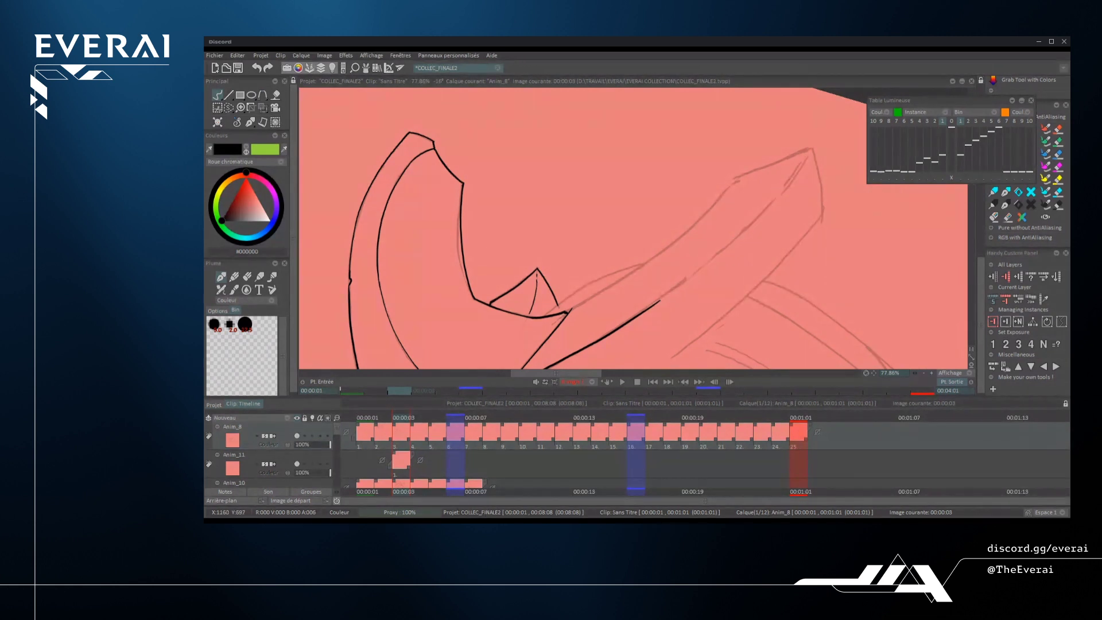
left_click_drag(659, 302, 799, 167)
key("ctrl+z")
left_click_drag(658, 302, 788, 176)
key("ctrl+z")
left_click_drag(658, 302, 810, 156)
scroll(632, 230, "down", 4)
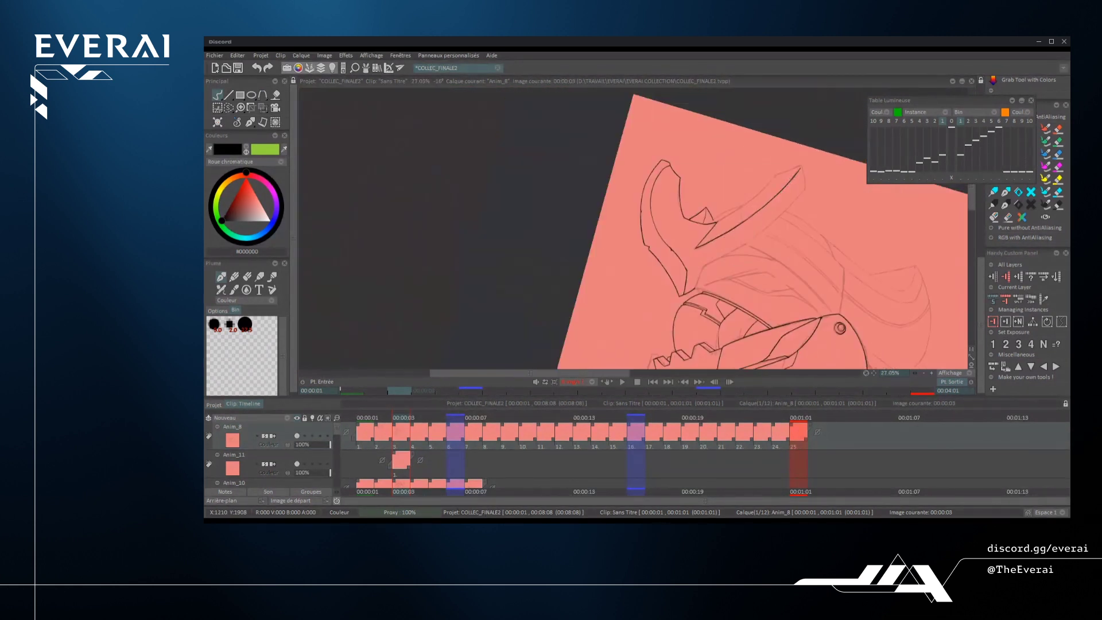
- Ink the second prong's spike-side edge from the notch corner to the corner near its tip, with a small nick midway
scroll(767, 189, "up", 4)
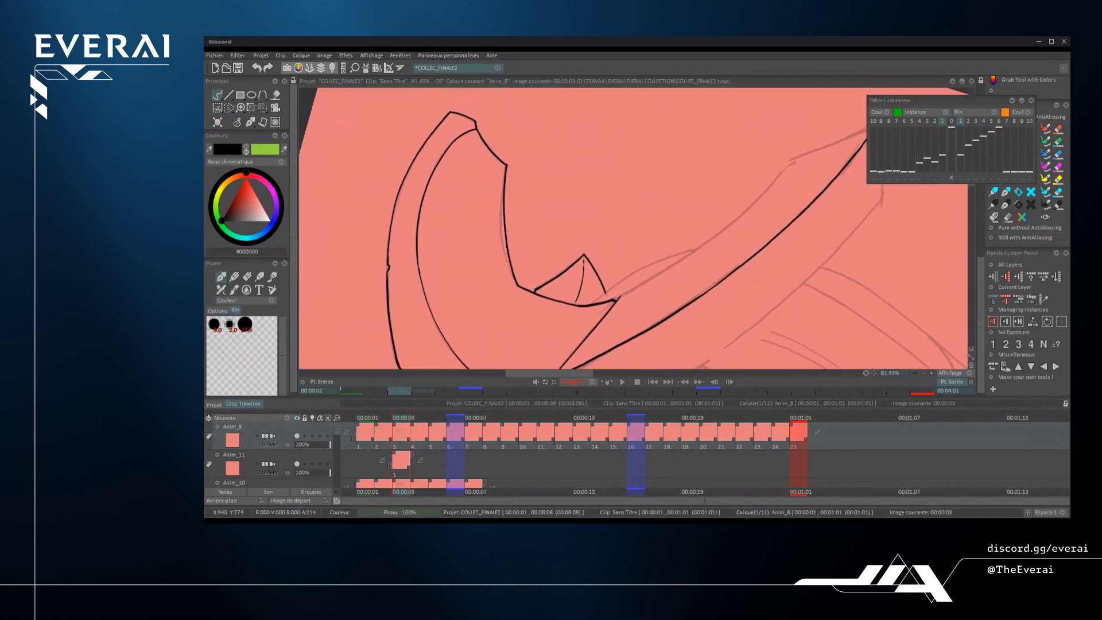
left_click_drag(619, 298, 713, 234)
key("ctrl+z")
left_click_drag(618, 299, 702, 245)
scroll(723, 231, "up", 4)
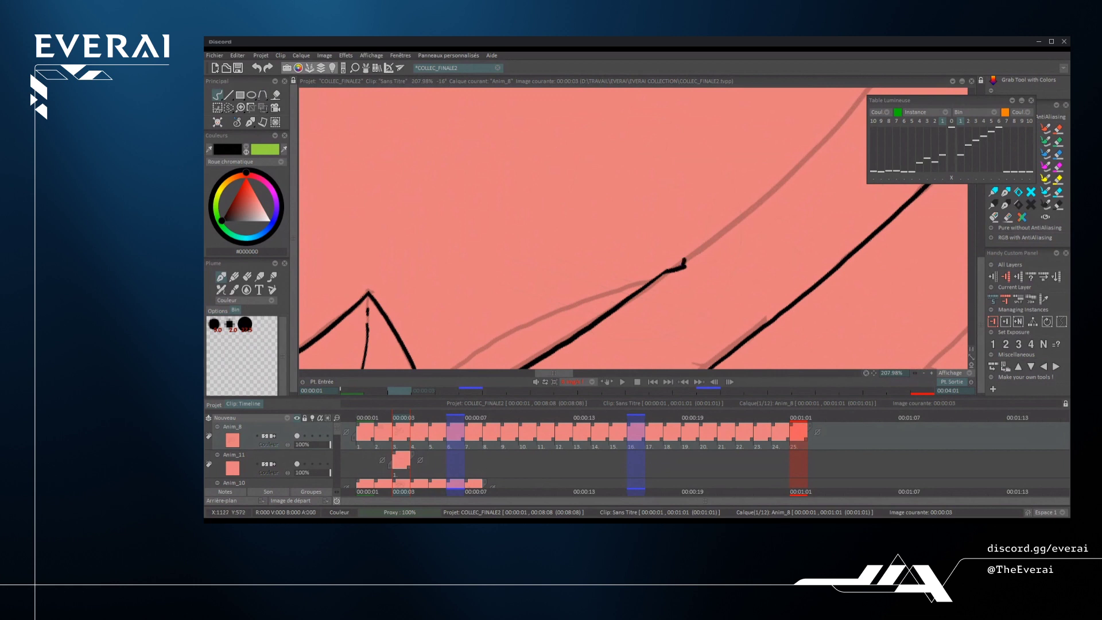
scroll(633, 227, "down", 4)
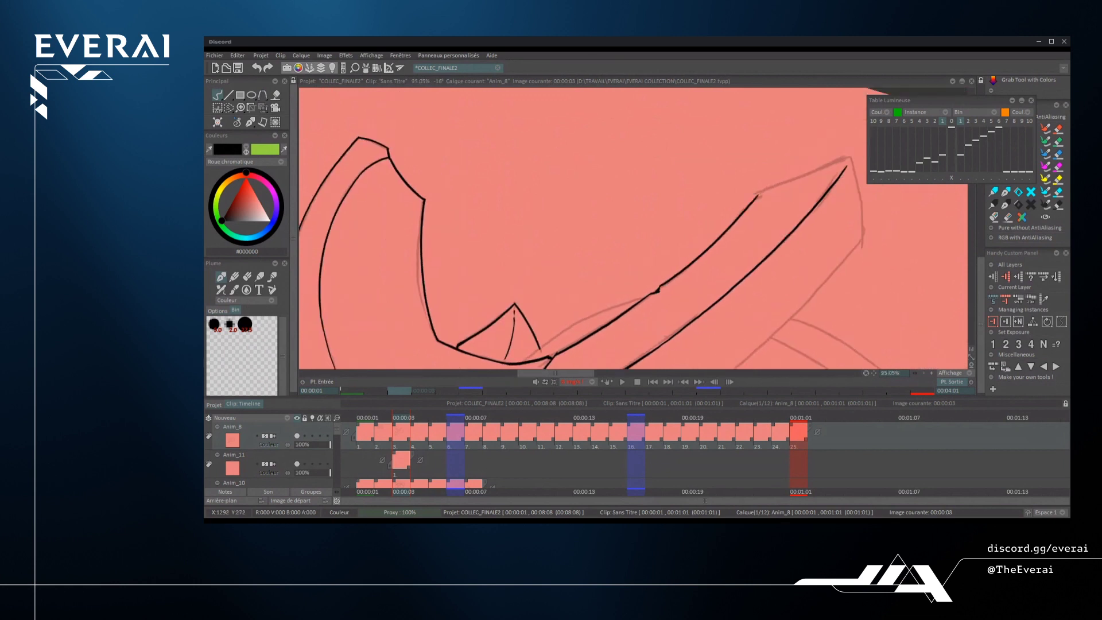
- Ink the slanted edge from the second prong's spike-side corner to its pointed tip
scroll(767, 195, "up", 2)
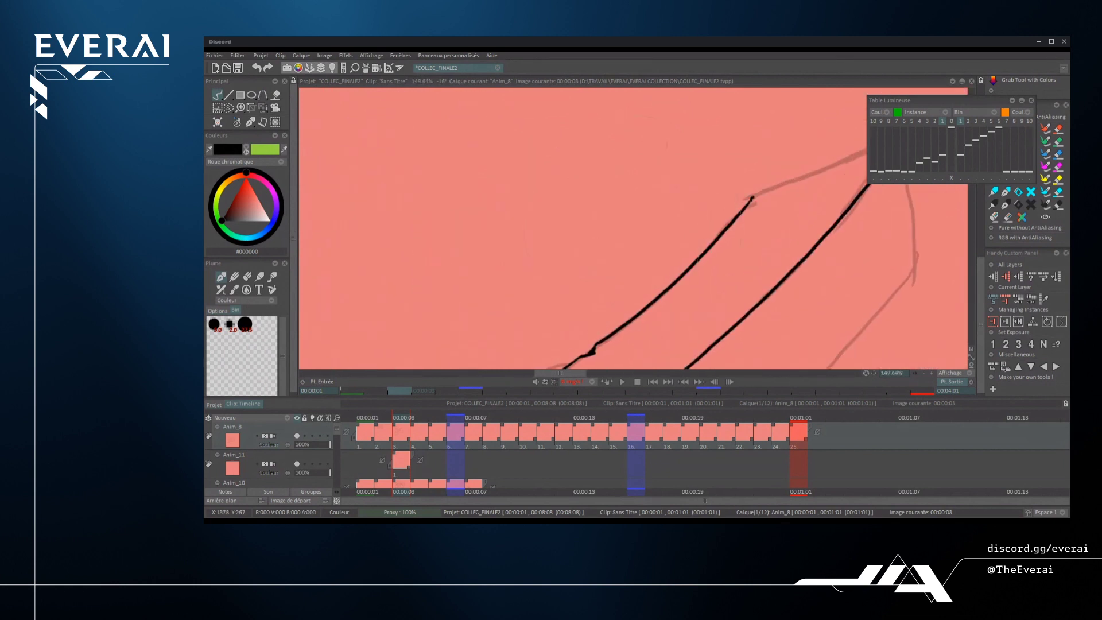
mouse_move(809, 191)
left_mouse_down()
mouse_move(713, 310)
mouse_move(730, 290)
left_mouse_up()
left_click_drag(674, 311, 801, 219)
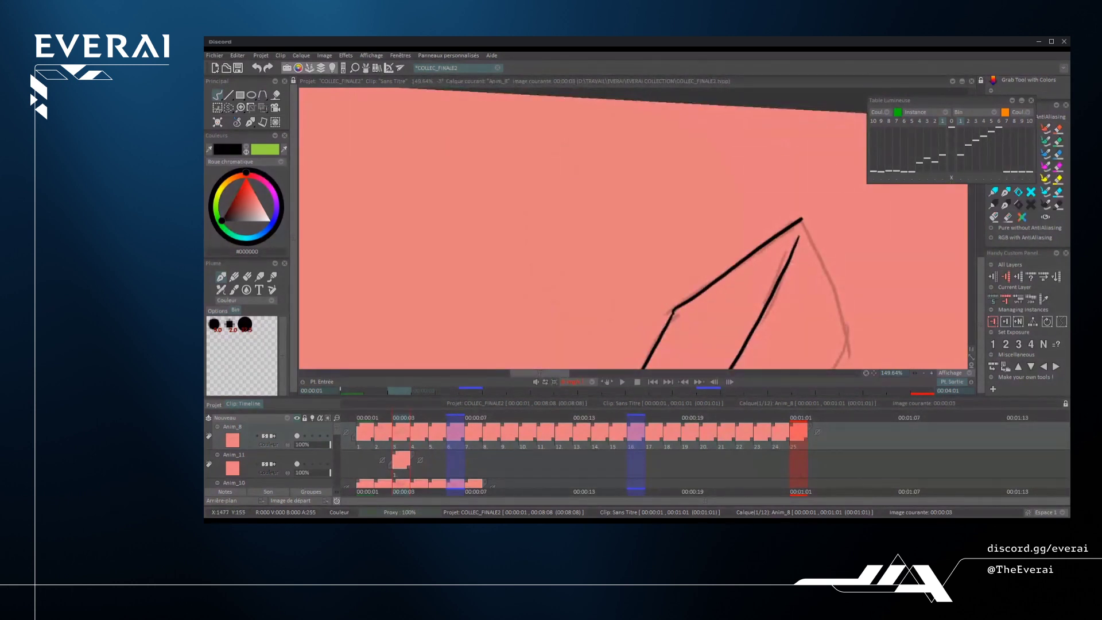
scroll(634, 228, "down", 7)
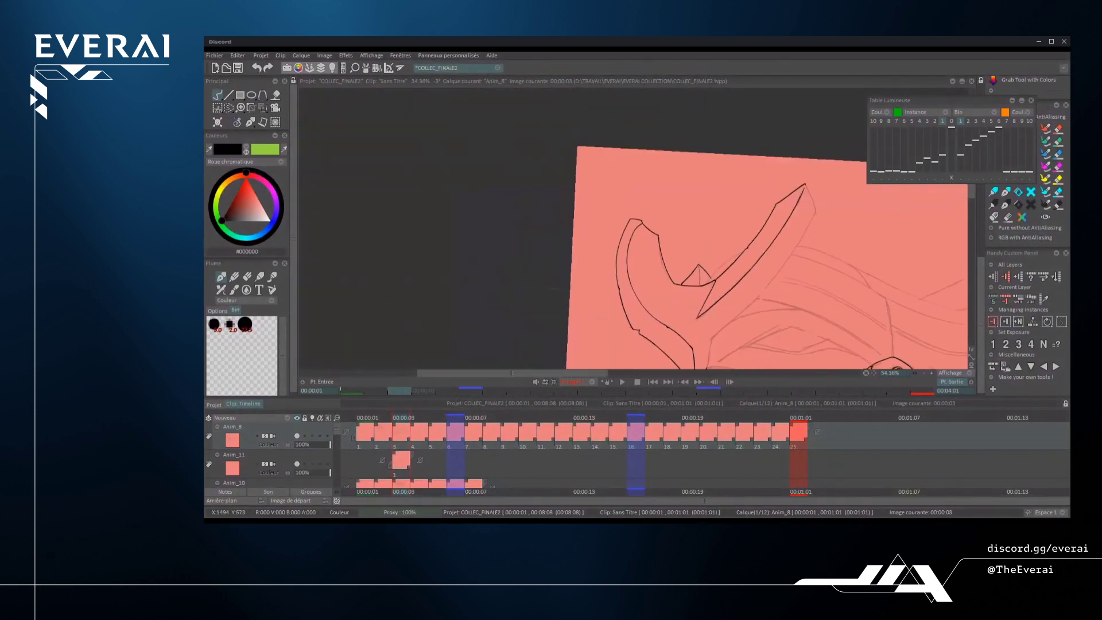
- Ink the second prong's long back edge from the corner below its tip down toward the horn's base
key("shift+x")
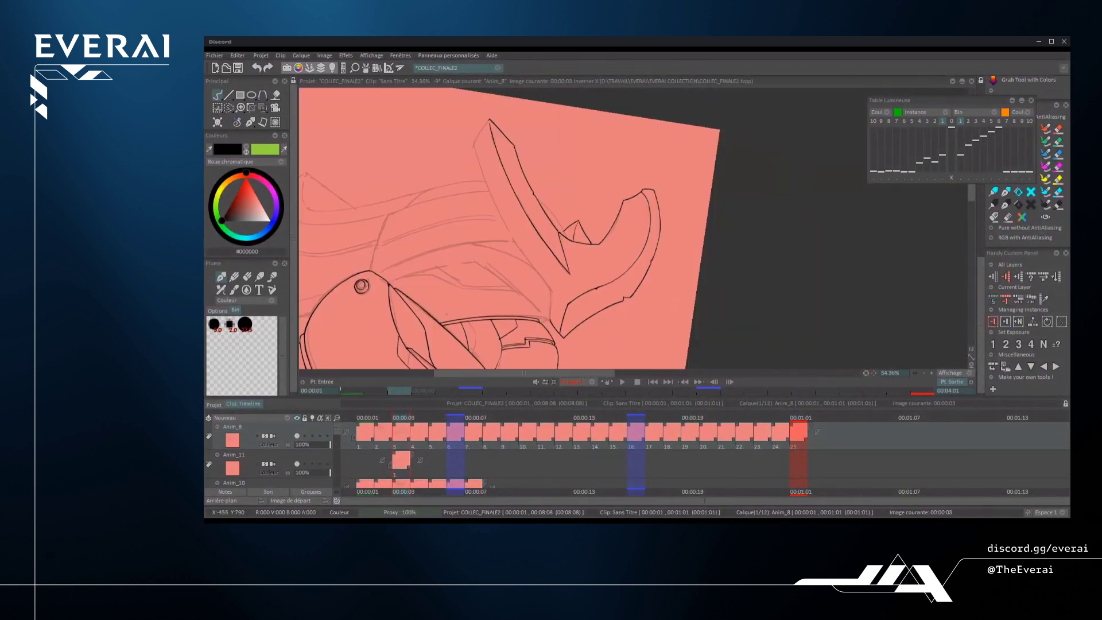
mouse_move(748, 266)
left_mouse_down()
mouse_move(744, 179)
mouse_move(724, 149)
left_mouse_up()
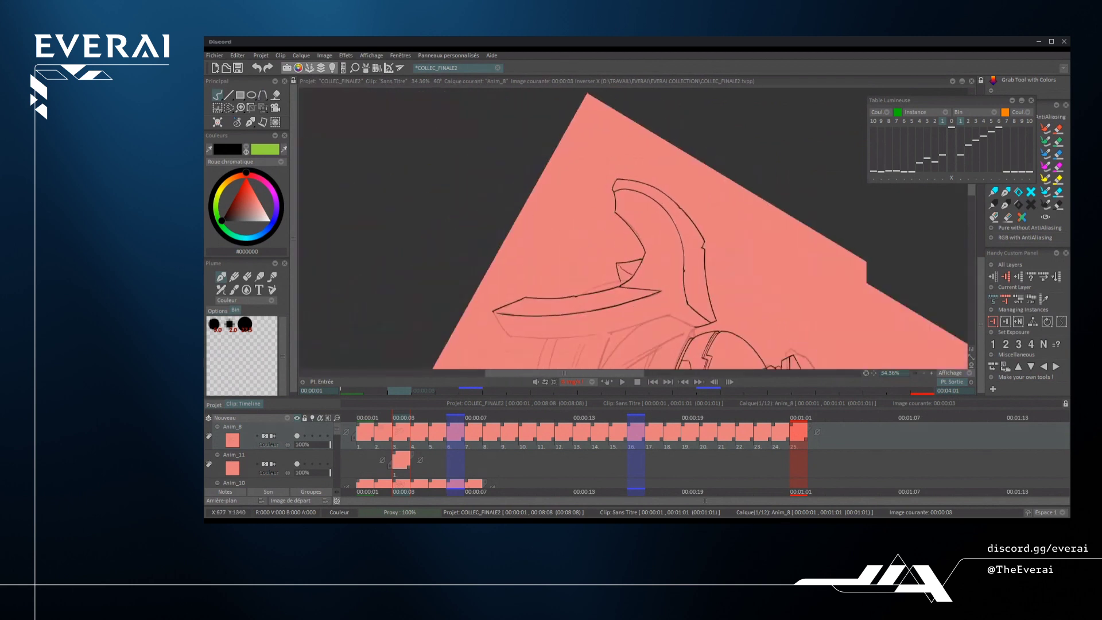
mouse_move(736, 320)
left_mouse_down()
mouse_move(816, 221)
mouse_move(795, 311)
left_mouse_up()
mouse_move(788, 264)
left_mouse_down()
mouse_move(751, 257)
mouse_move(739, 232)
mouse_move(763, 238)
mouse_move(757, 245)
mouse_move(757, 229)
mouse_move(757, 244)
mouse_move(768, 228)
left_mouse_up()
left_click_drag(703, 268, 634, 238)
left_click_drag(601, 152, 713, 200)
left_click_drag(623, 261, 712, 254)
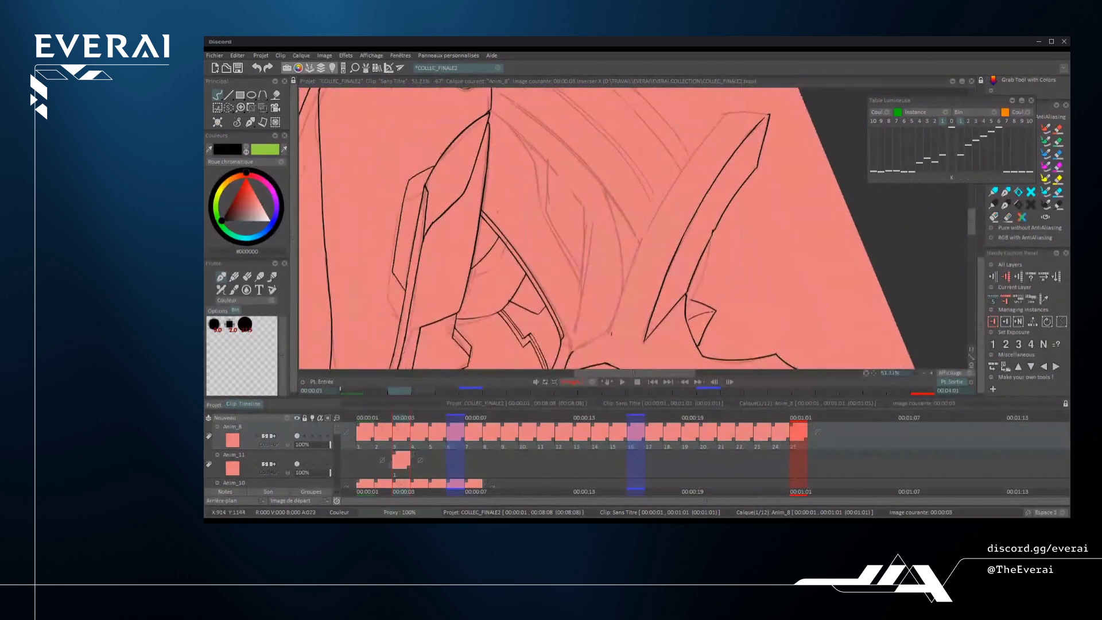
left_click_drag(680, 128, 610, 331)
left_click_drag(702, 132, 591, 137)
left_click_drag(716, 299, 753, 254)
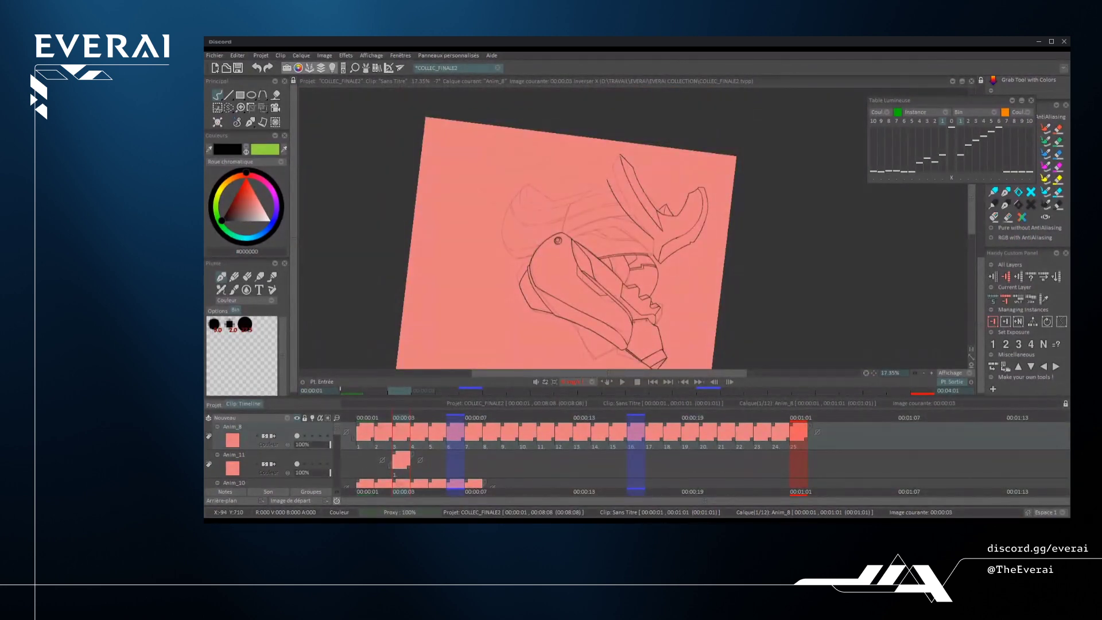
- Ink the curved tip edge joining the second prong's back corner to its point
scroll(609, 155, "up", 8)
left_click_drag(601, 260, 661, 153)
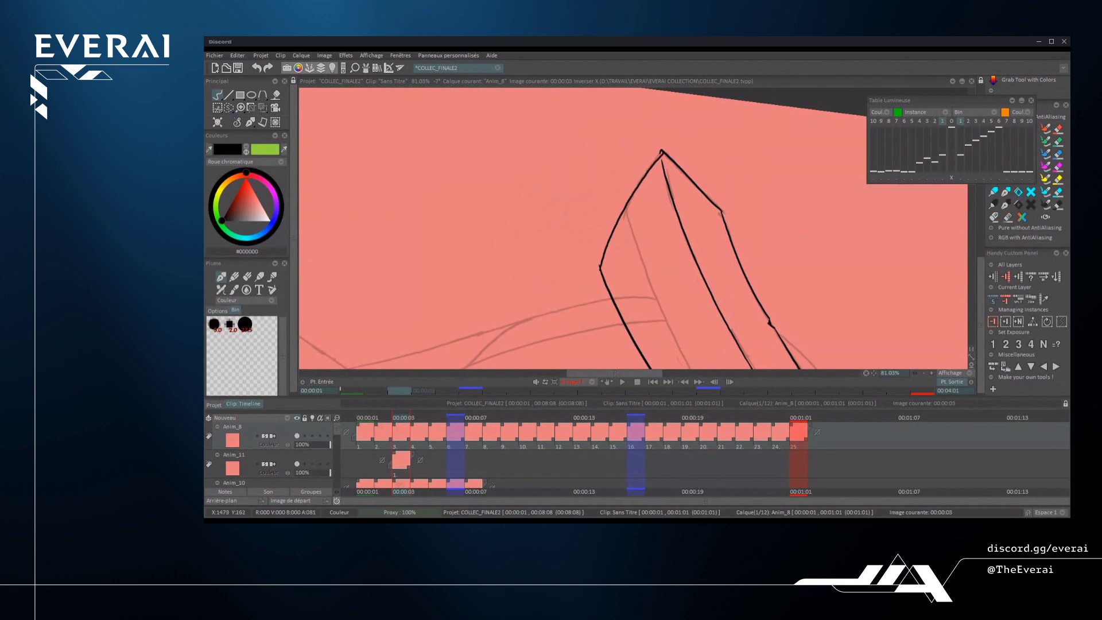
key("ctrl+z")
left_click_drag(601, 267, 651, 163)
key("ctrl+z")
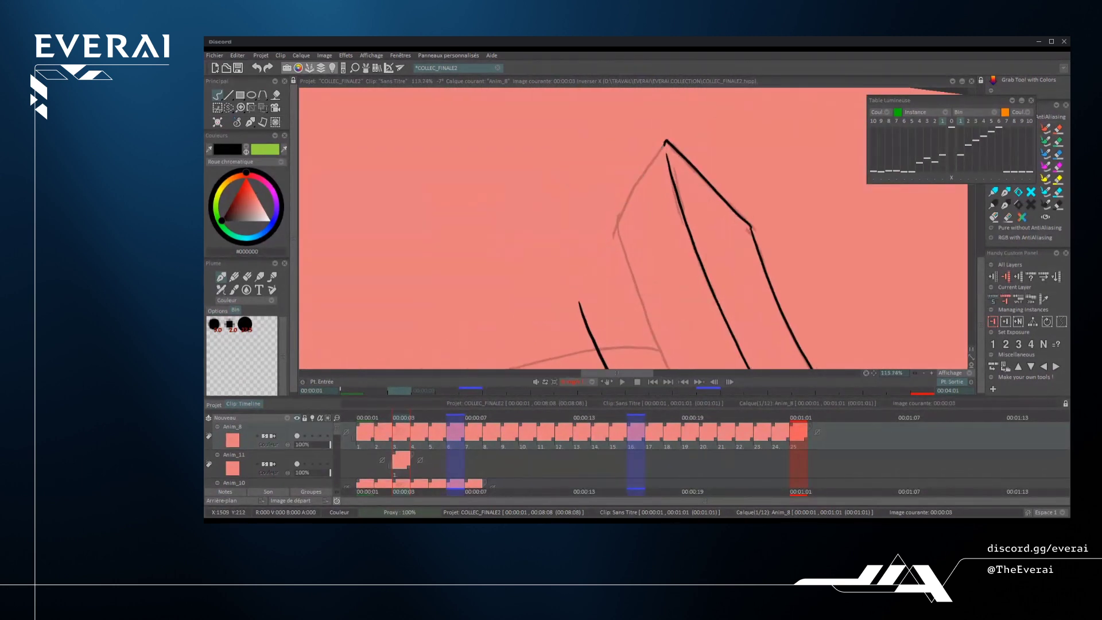
left_click_drag(581, 316, 663, 145)
scroll(663, 146, "down", 2)
scroll(712, 230, "down", 8)
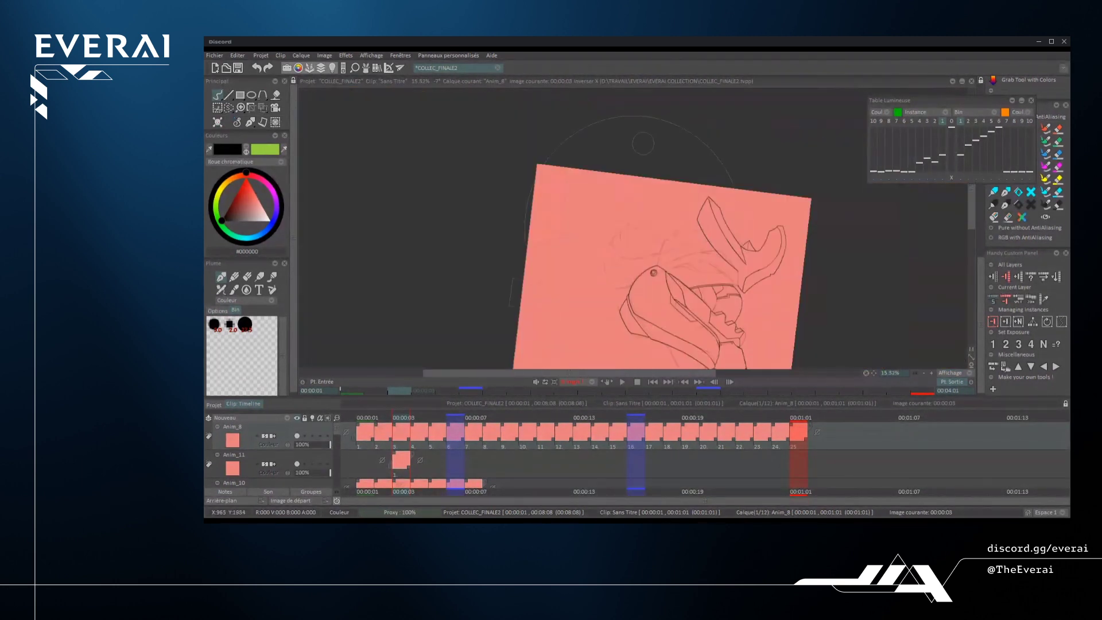
- Extend the shorter side of the small triangular spike to meet the horn's concave edge
scroll(709, 287, "up", 12)
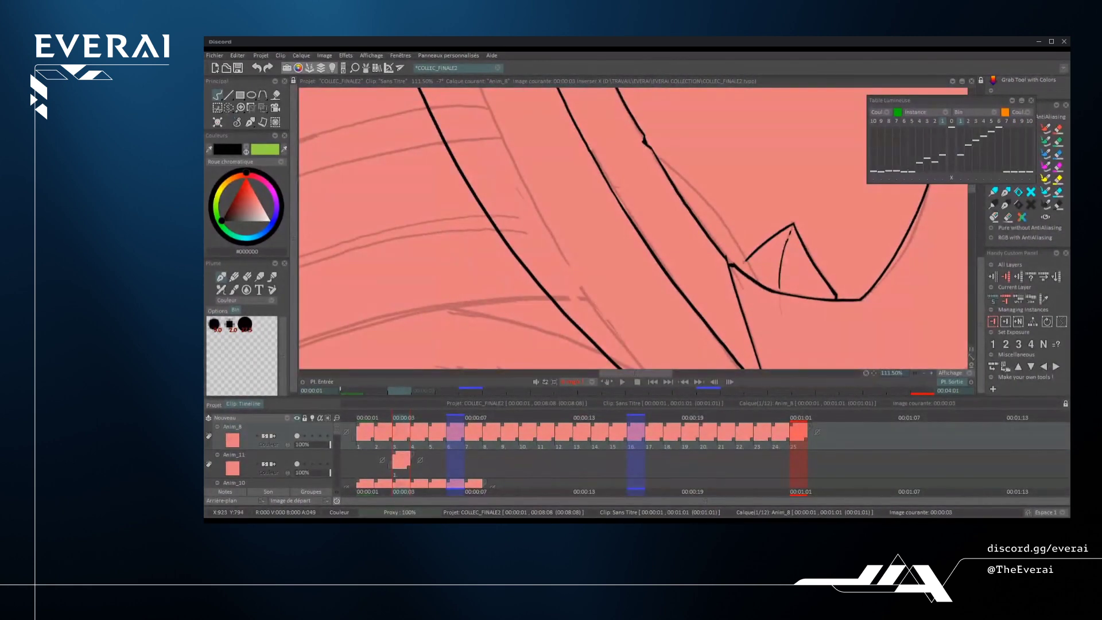
scroll(776, 234, "up", 4)
left_click_drag(694, 311, 749, 260)
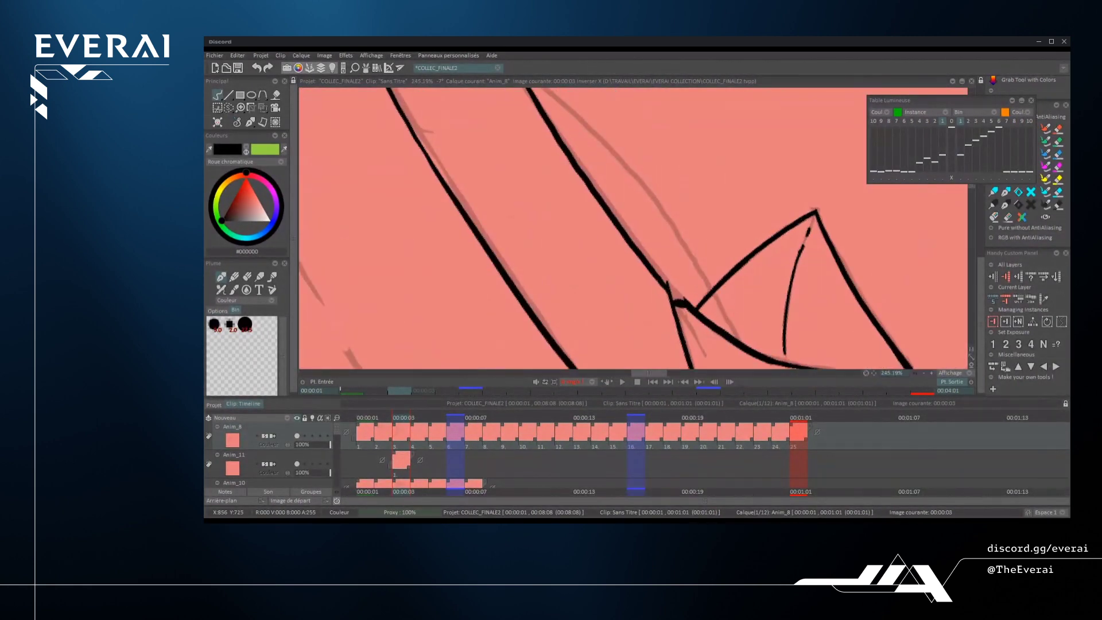
scroll(792, 242, "down", 15)
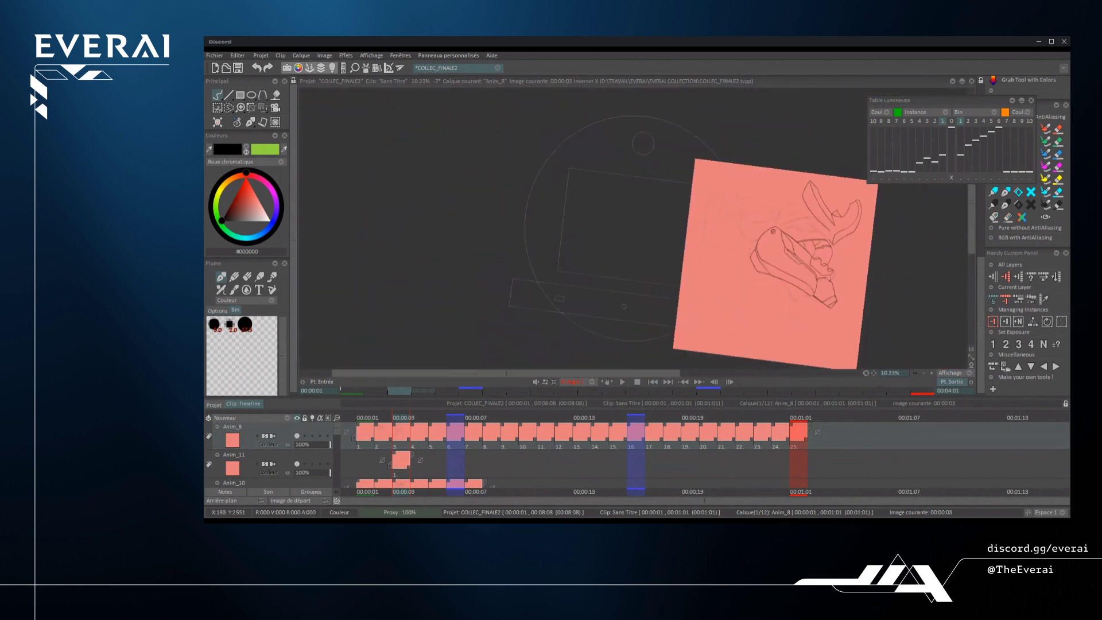
- Ink the short edge linking the horn's base to the lower end of the second prong's long back edge
key("x")
left_click_drag(465, 206, 588, 277)
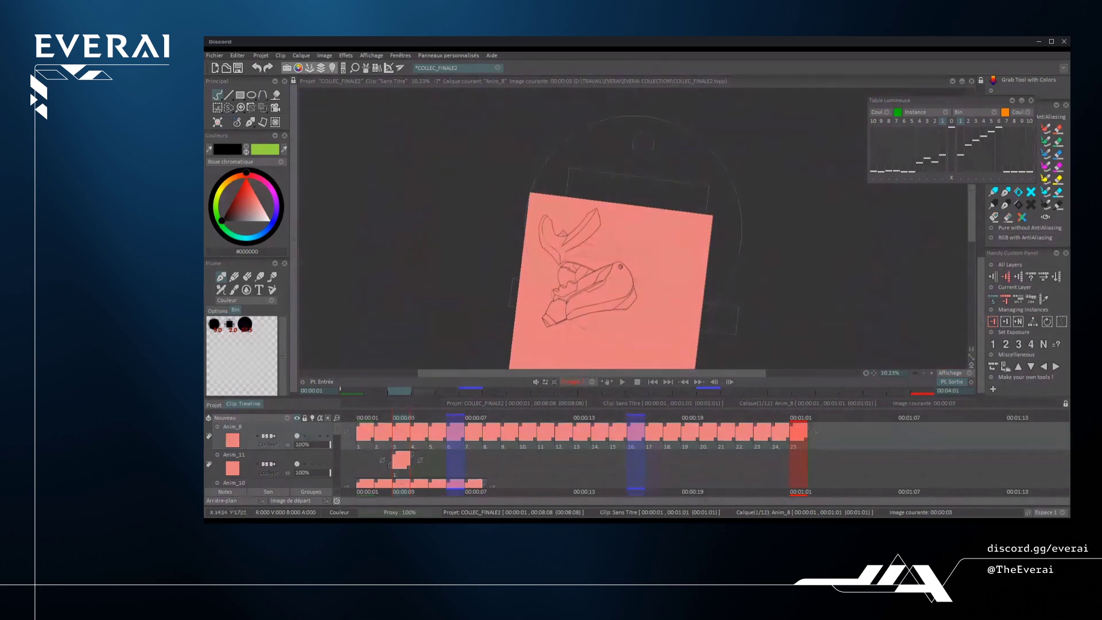
scroll(588, 277, "up", 6)
left_click_drag(782, 199, 769, 161)
scroll(531, 287, "up", 5)
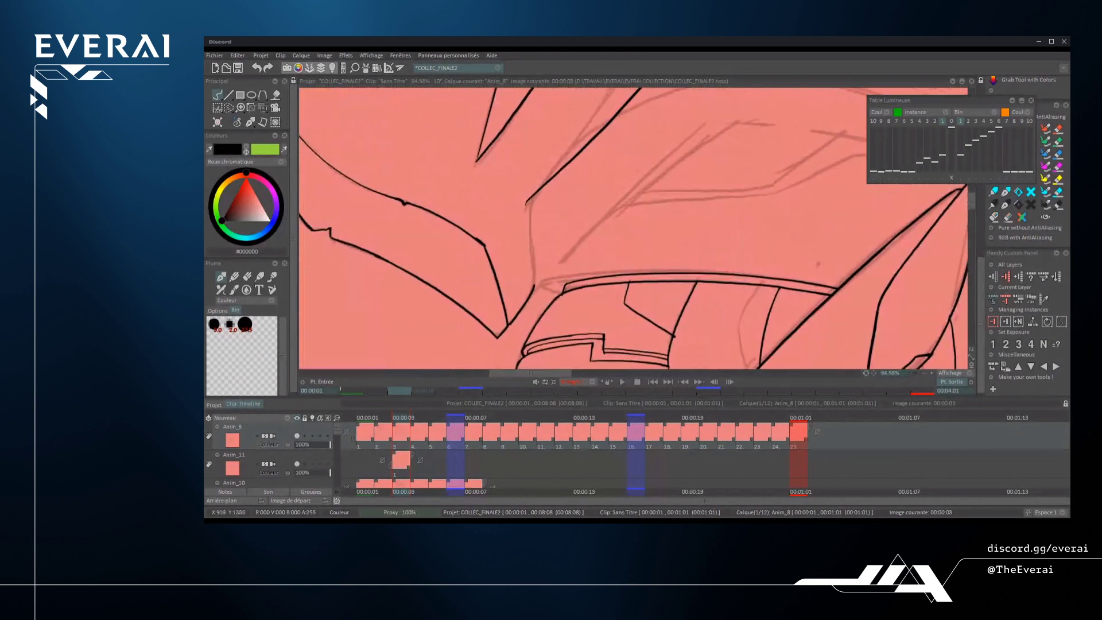
left_click_drag(533, 291, 535, 188)
scroll(537, 221, "up", 2)
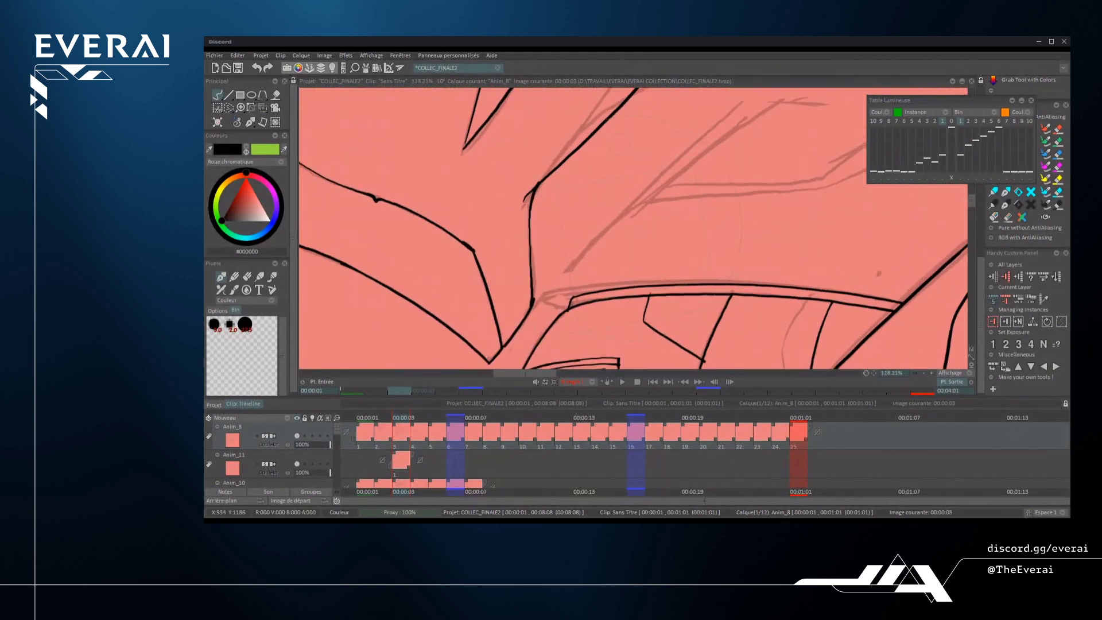
left_click_drag(531, 316, 537, 183)
key("ctrl+z")
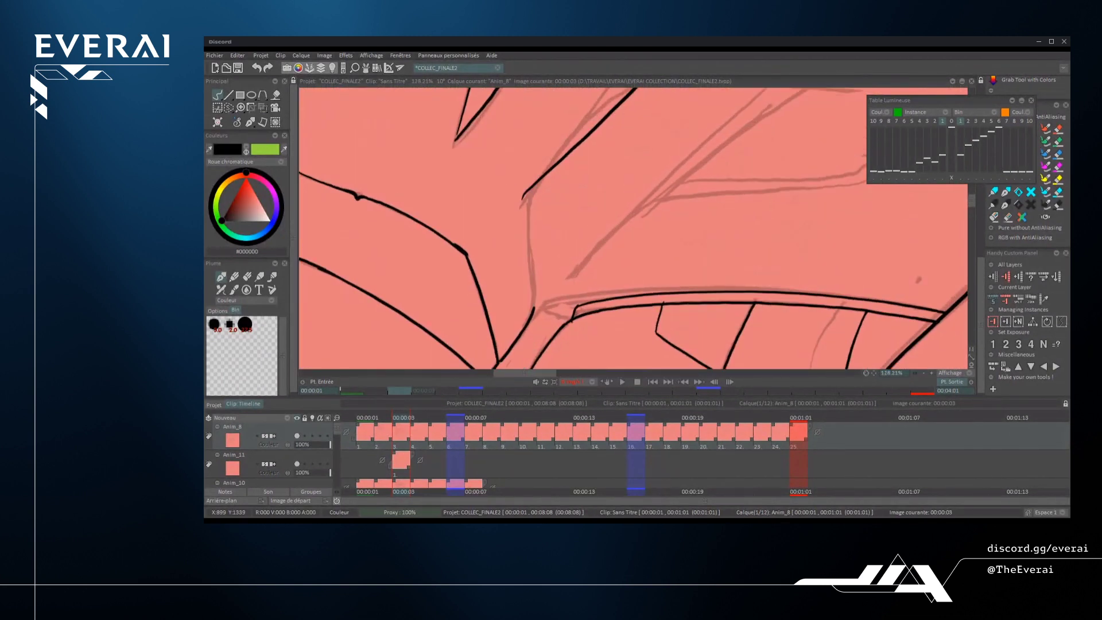
mouse_move(532, 317)
left_mouse_down()
mouse_move(542, 179)
mouse_move(611, 215)
left_mouse_up()
scroll(545, 198, "down", 4)
scroll(600, 221, "up", 5)
key("e")
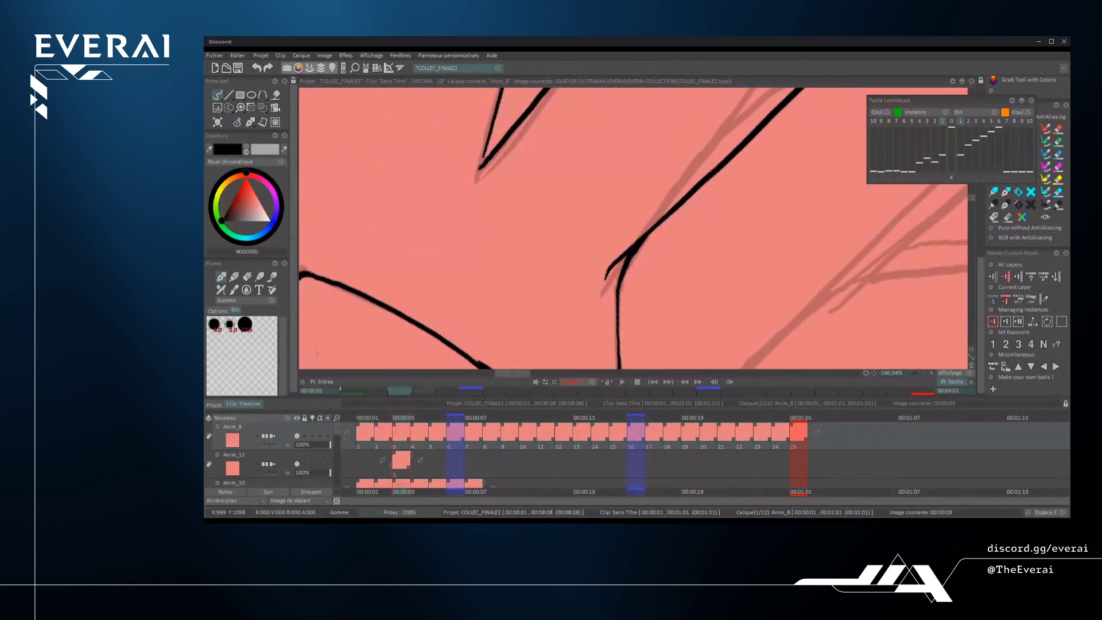
key("e")
scroll(721, 230, "down", 6)
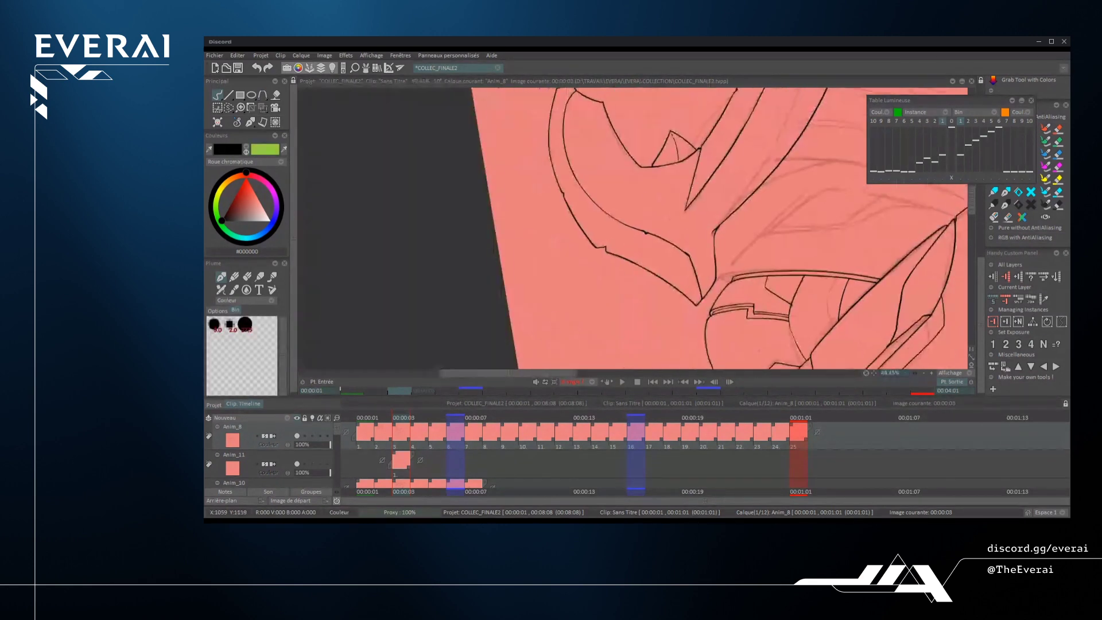
- Ink the front edge of the plate above the jaw rim, rising from the horn's base to the plate's front corner
left_click_drag(760, 253, 720, 230)
mouse_move(942, 197)
left_mouse_down()
mouse_move(942, 221)
mouse_move(914, 194)
left_mouse_up()
scroll(914, 194, "up", 5)
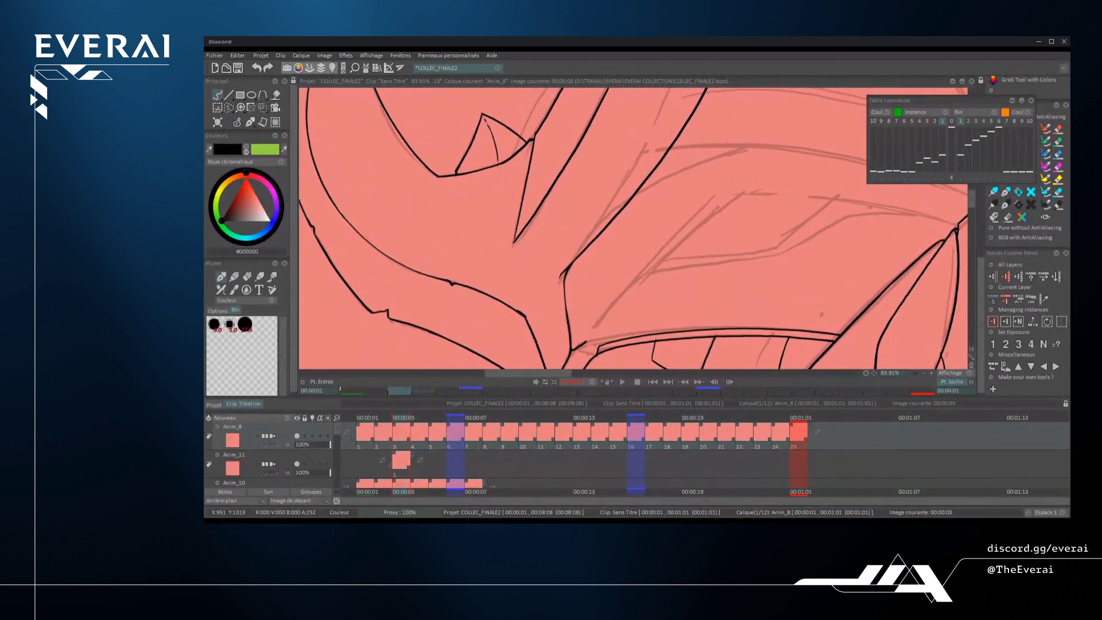
scroll(583, 344, "up", 3)
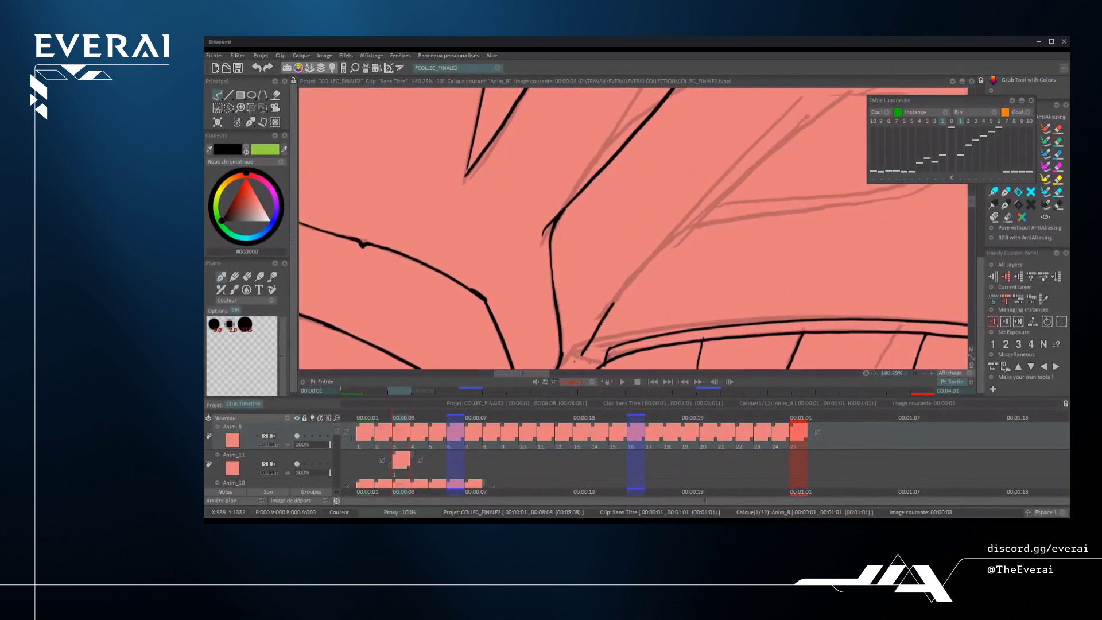
scroll(597, 332, "up", 2)
mouse_move(580, 337)
left_mouse_down()
mouse_move(605, 331)
mouse_move(660, 241)
left_mouse_up()
scroll(637, 258, "down", 6)
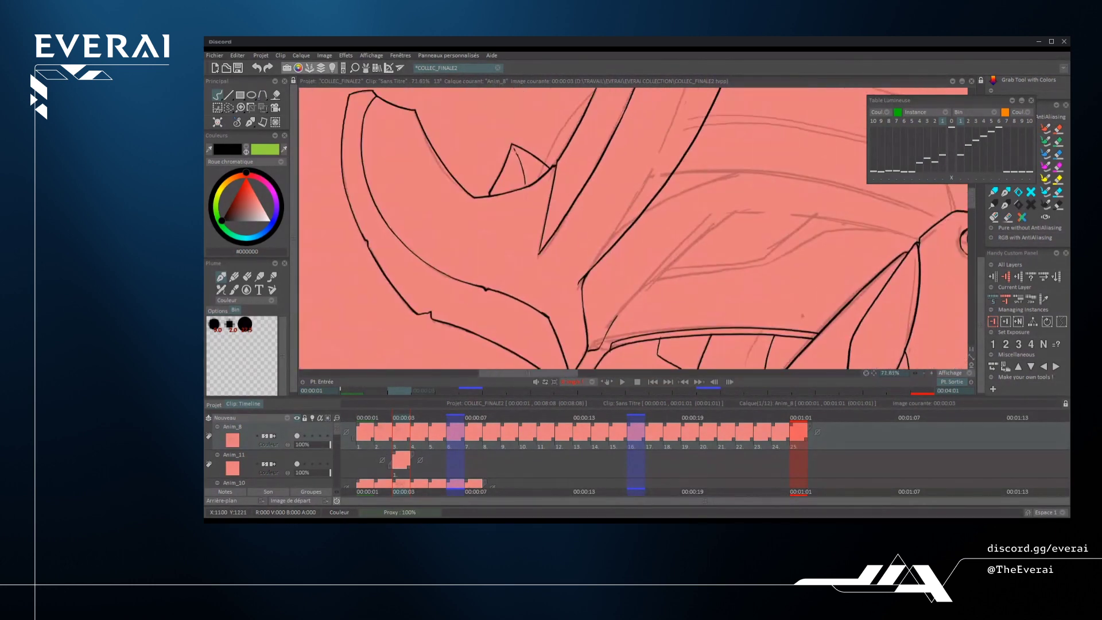
scroll(609, 299, "up", 3)
left_click_drag(601, 334, 776, 174)
key("ctrl+z")
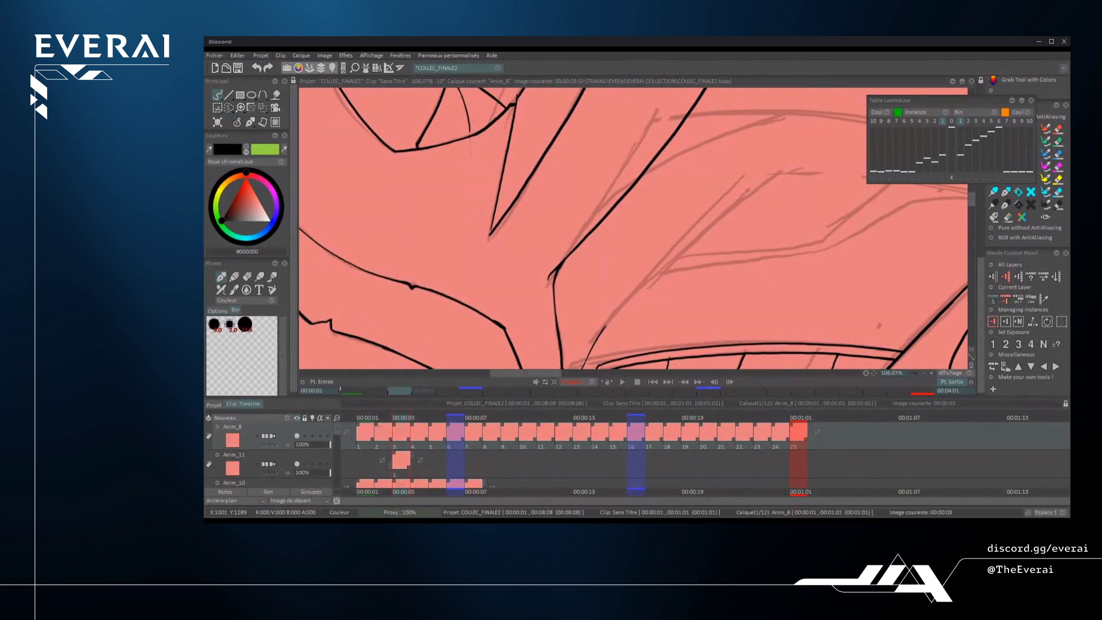
mouse_move(601, 334)
left_mouse_down()
mouse_move(786, 169)
mouse_move(802, 117)
left_mouse_up()
scroll(741, 198, "down", 6)
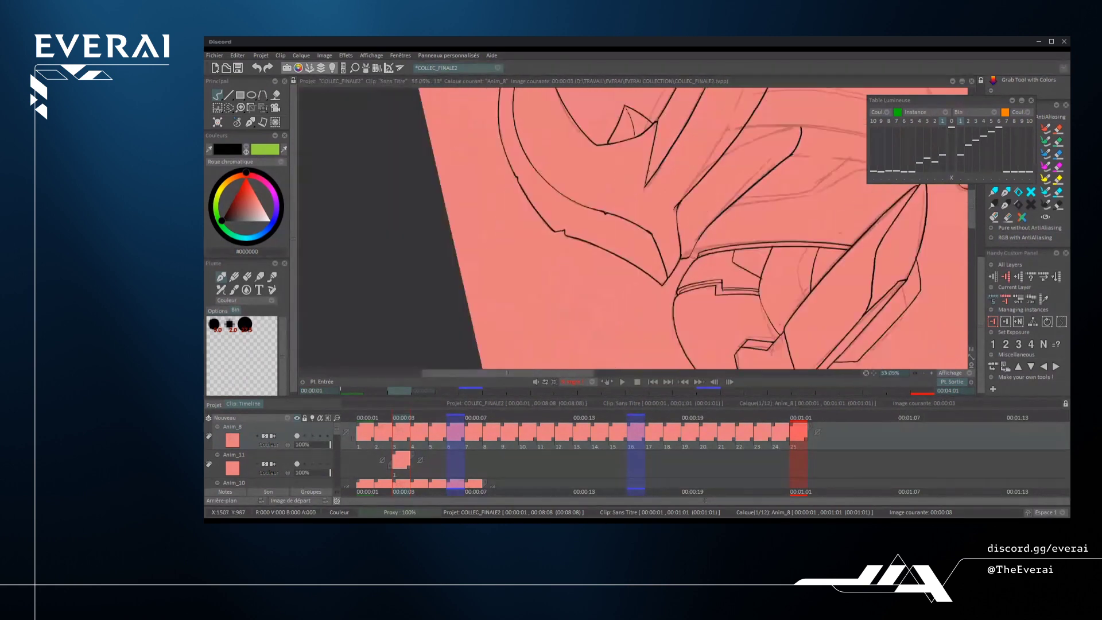
scroll(772, 190, "up", 4)
scroll(634, 228, "up", 1)
key("ctrl+z")
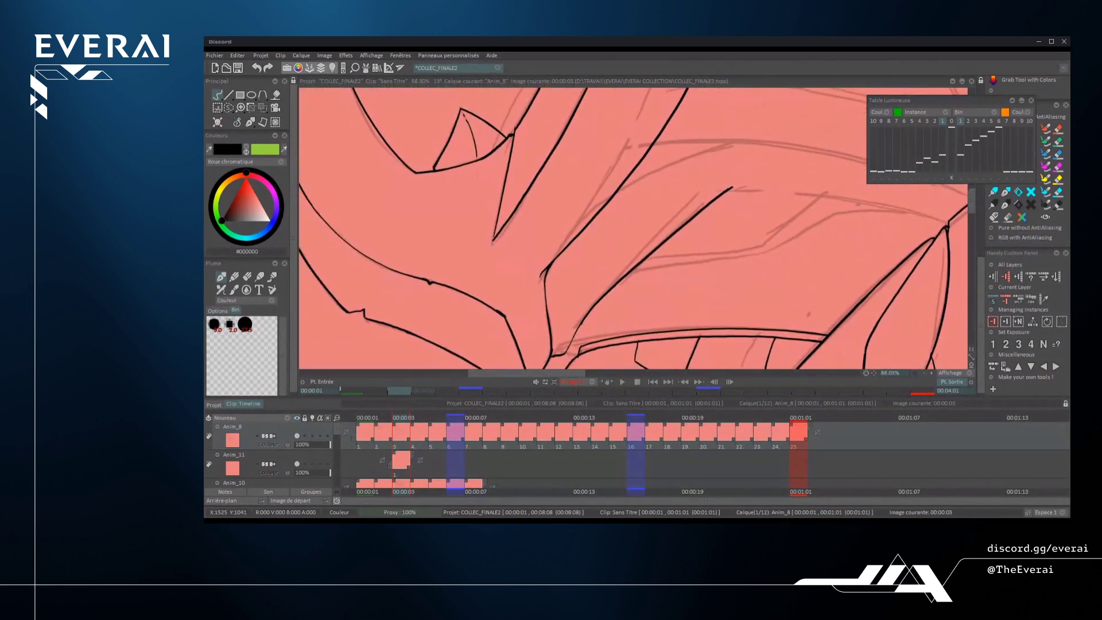
scroll(633, 229, "down", 4)
scroll(634, 229, "up", 3)
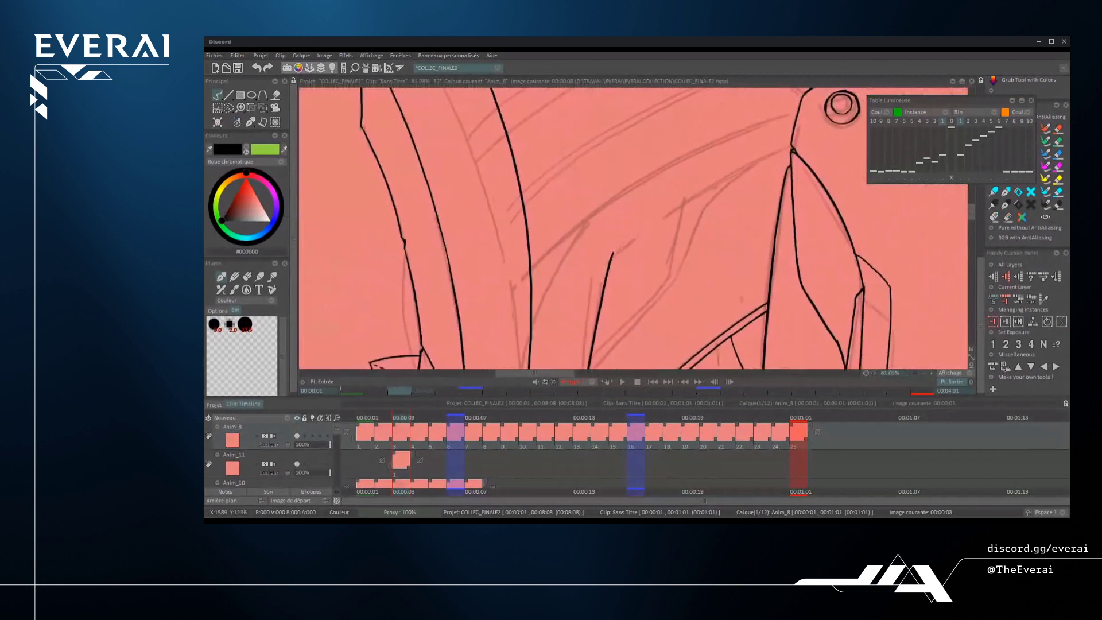
- Try to ink the plate's upper edge in one sweep from its front corner to the head outline below the round bolt
left_click_drag(618, 253, 827, 126)
scroll(633, 229, "up", 1)
key("ctrl+z")
key("ctrl+z")
scroll(634, 228, "down", 4)
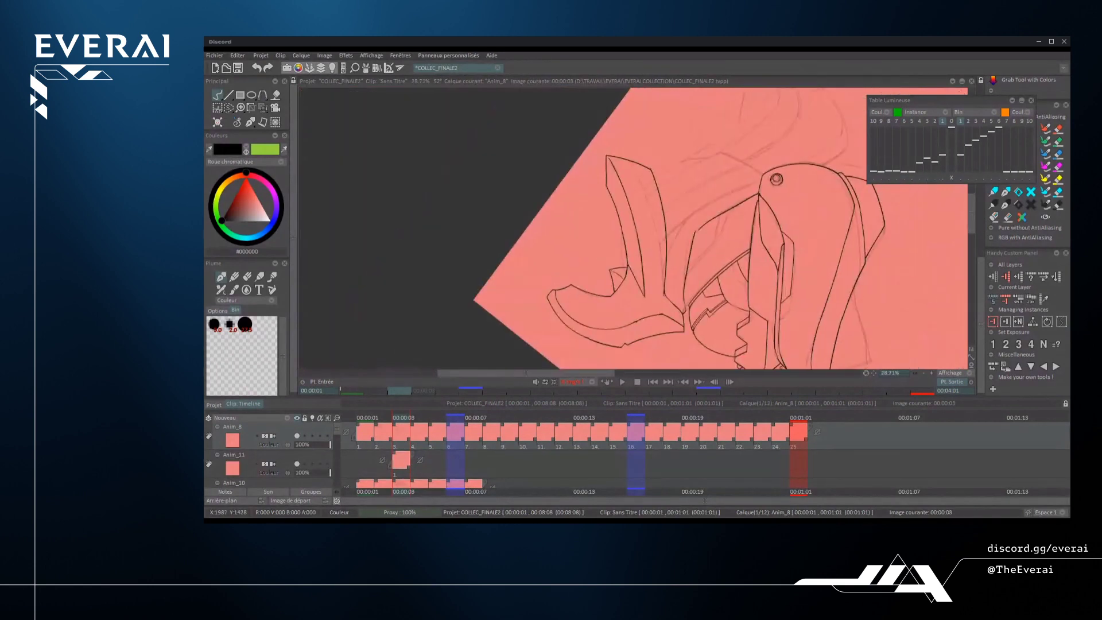
scroll(633, 228, "up", 3)
key("ctrl+z")
left_click_drag(603, 314, 747, 161)
key("ctrl+z")
left_click_drag(600, 313, 737, 166)
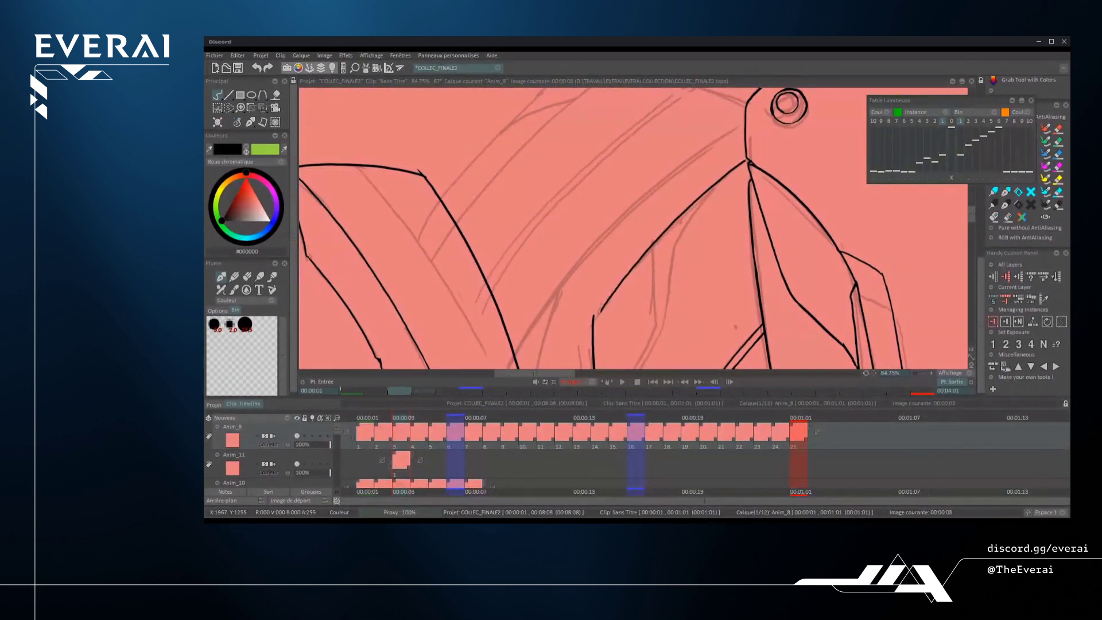
key("ctrl+z")
- Try to ink the plate's upper edge with its rear end bent down onto the narrow blade-shaped piece
scroll(736, 150, "up", 1)
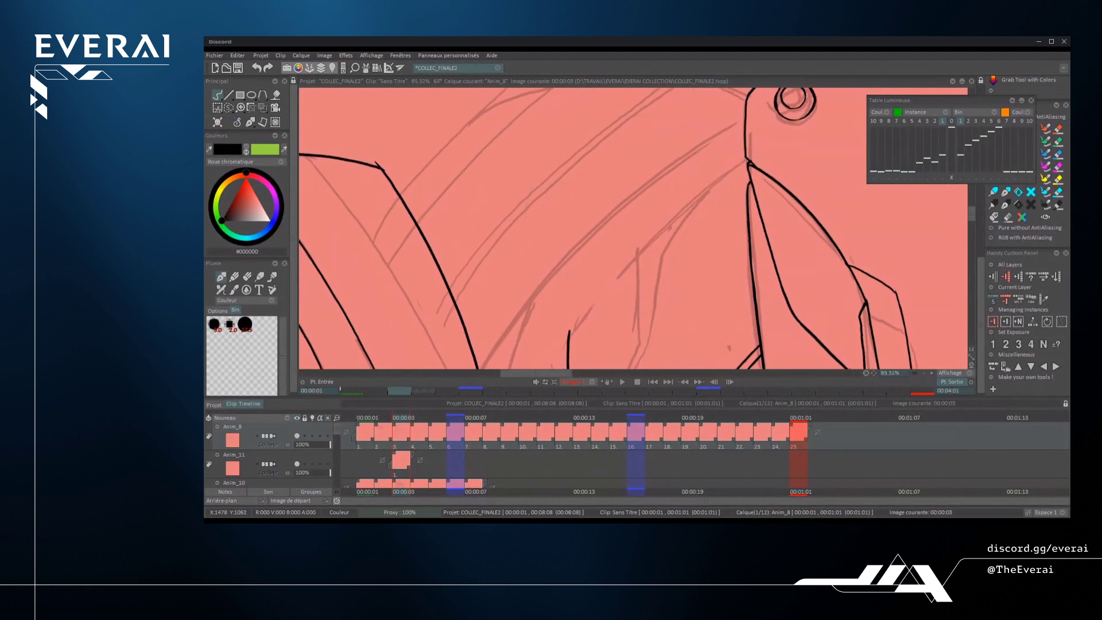
mouse_move(580, 323)
left_mouse_down()
mouse_move(675, 228)
mouse_move(742, 185)
left_mouse_up()
key("ctrl+z")
mouse_move(575, 328)
left_mouse_down()
mouse_move(631, 262)
mouse_move(743, 188)
mouse_move(777, 297)
mouse_move(781, 230)
left_mouse_up()
scroll(760, 184, "down", 8)
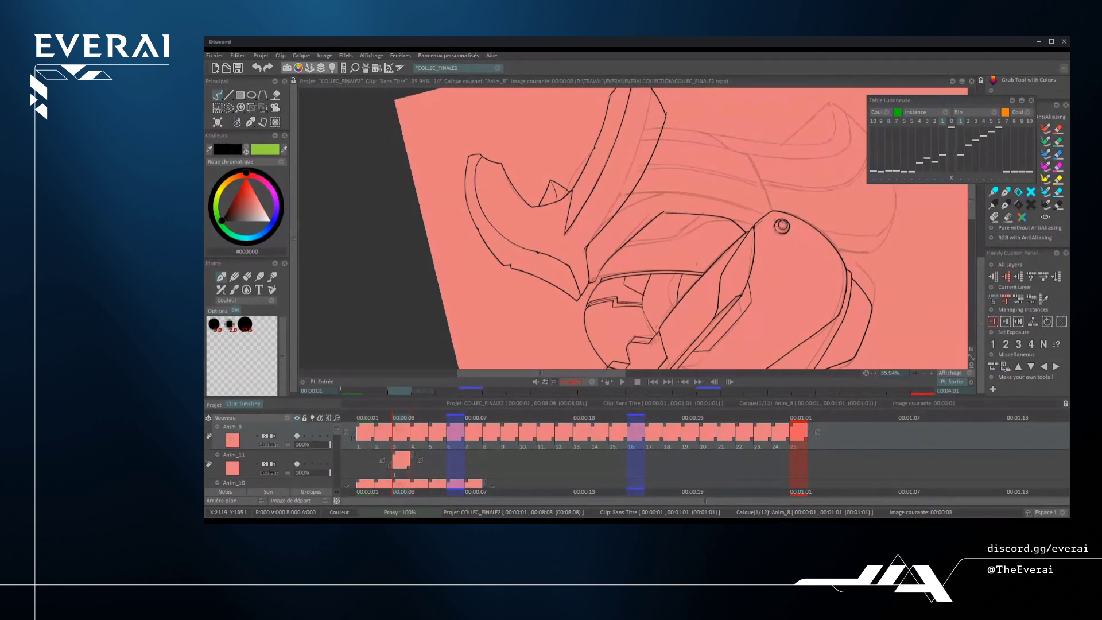
scroll(754, 349, "up", 2)
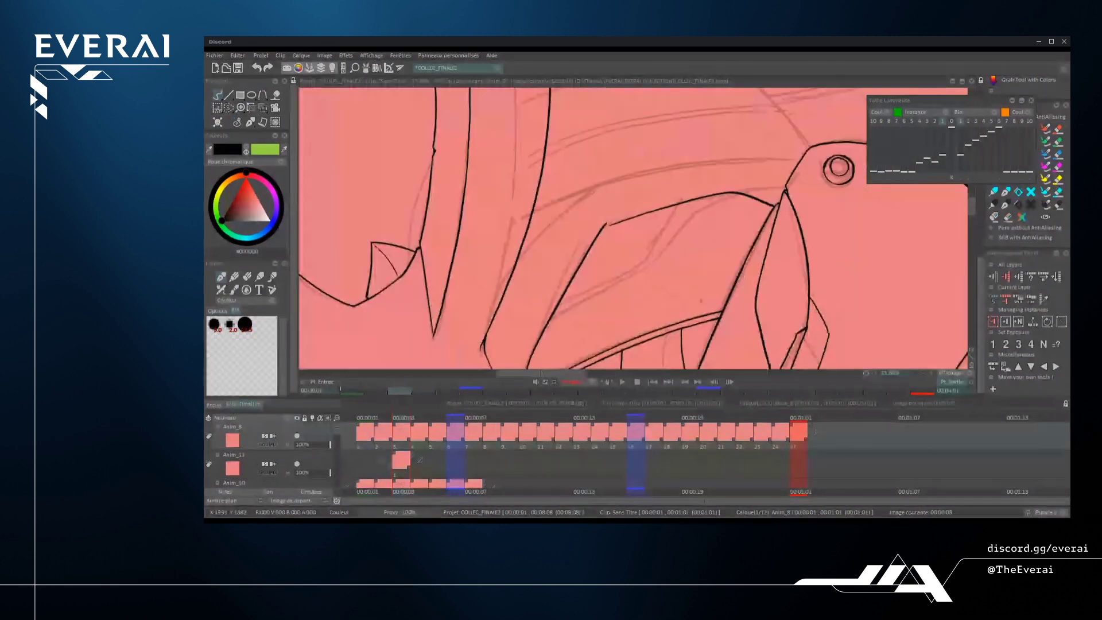
scroll(755, 349, "up", 2)
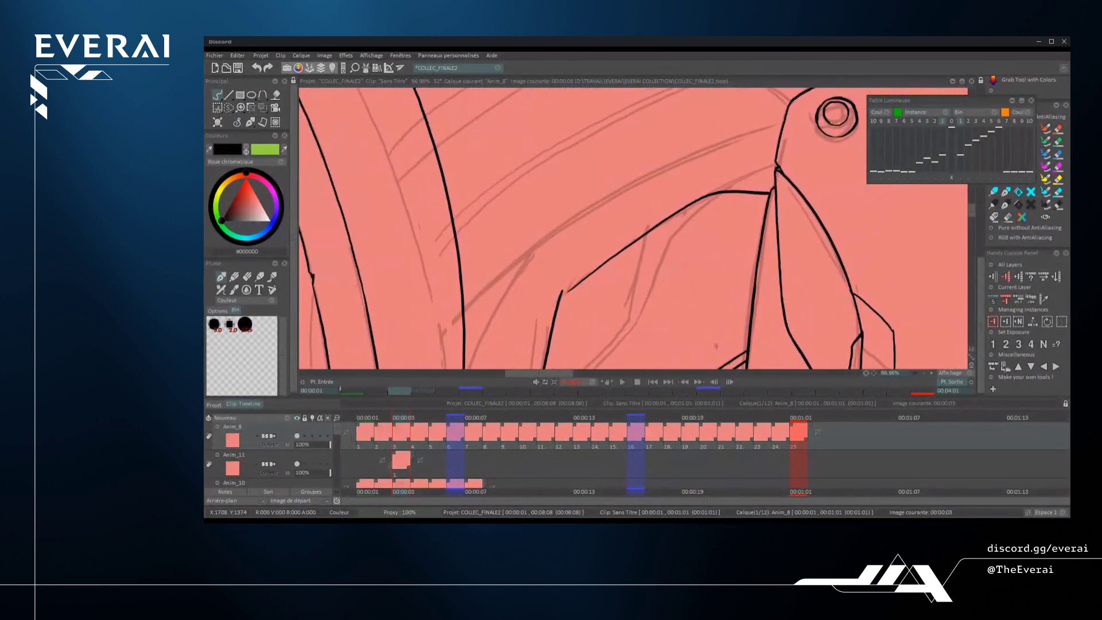
scroll(561, 290, "up", 1)
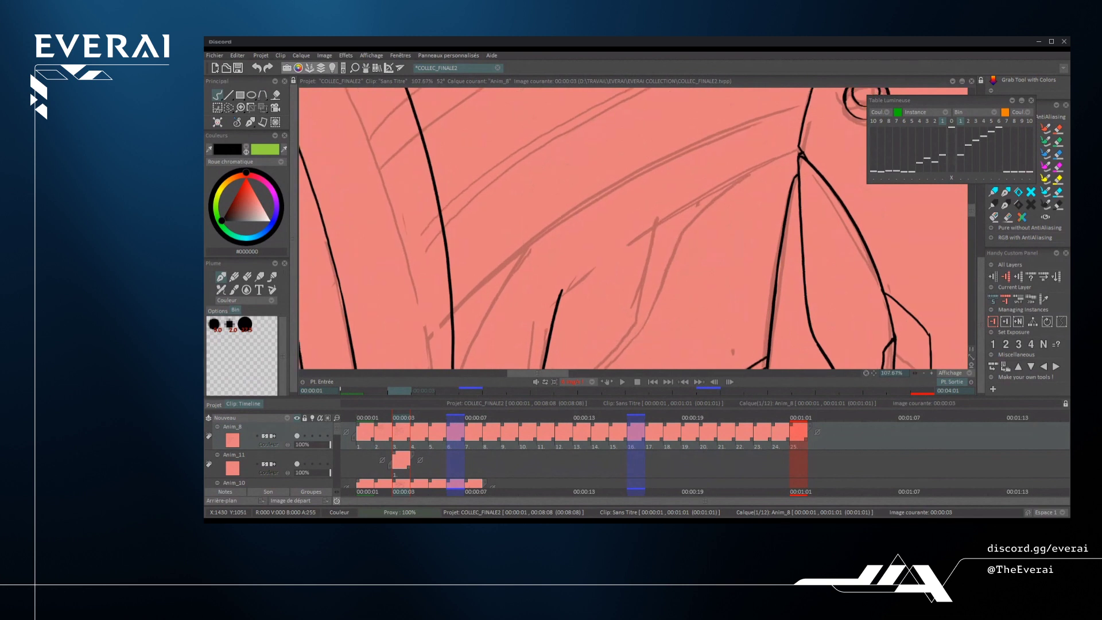
- Retry the plate's upper edge as a gentle arc from the front corner along the sketched line
left_click_drag(561, 299, 766, 161)
key("ctrl+z")
left_click_drag(561, 300, 766, 167)
key("ctrl+z")
left_click_drag(560, 301, 724, 180)
key("ctrl+z")
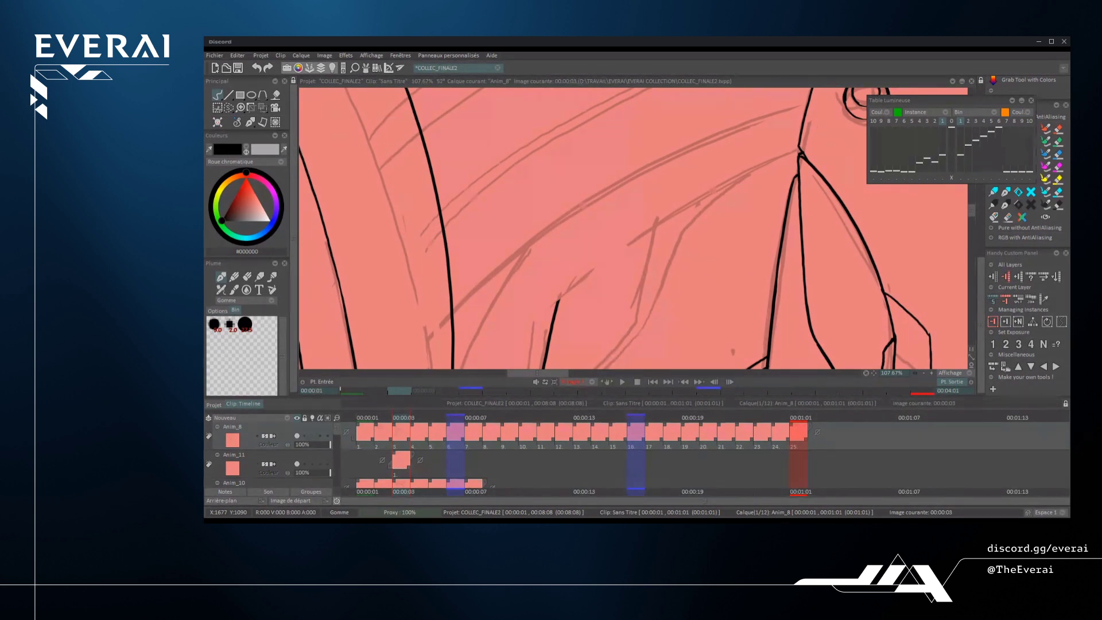
key("n")
left_click_drag(648, 218, 612, 247)
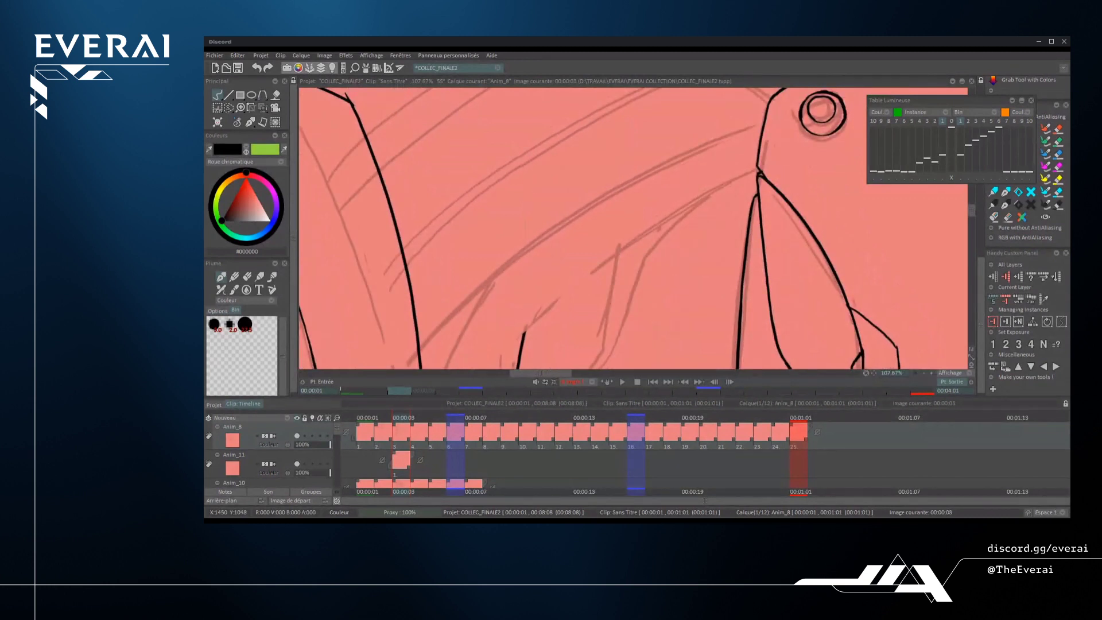
scroll(524, 333, "up", 2)
left_click_drag(523, 334, 720, 181)
key("ctrl+z")
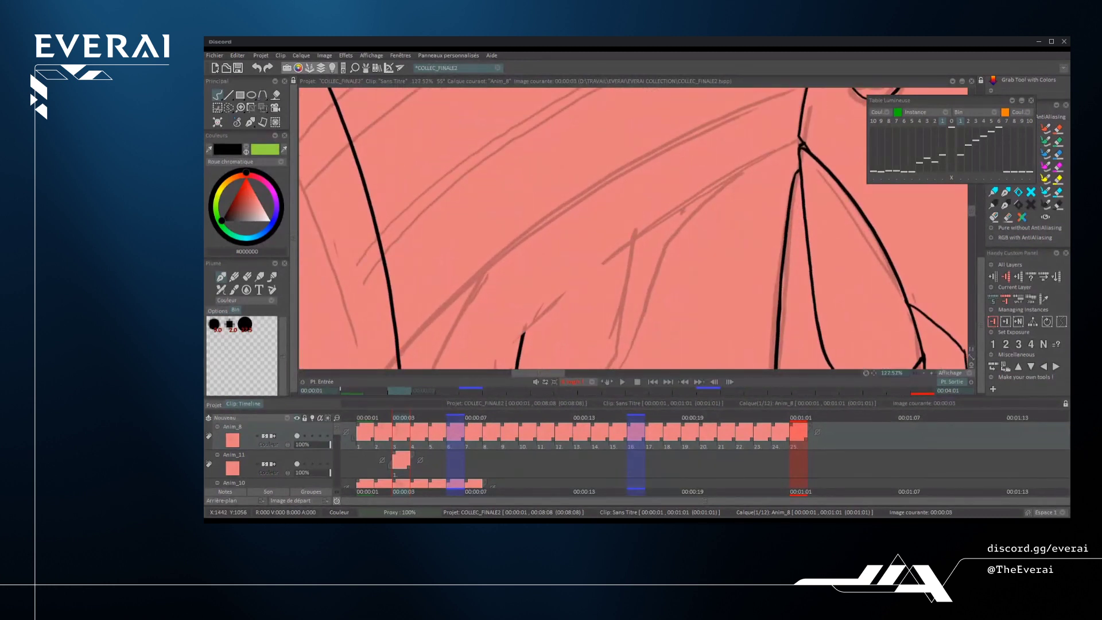
left_click_drag(523, 334, 699, 197)
key("ctrl+z")
left_click_drag(523, 334, 708, 186)
key("ctrl+z")
left_click_drag(523, 334, 743, 168)
key("ctrl+z")
left_click_drag(524, 334, 762, 162)
key("ctrl+z")
left_click_drag(523, 334, 731, 173)
key("ctrl+z")
scroll(632, 230, "up", 1)
left_click_drag(515, 343, 787, 143)
key("ctrl+z")
left_click_drag(515, 346, 708, 188)
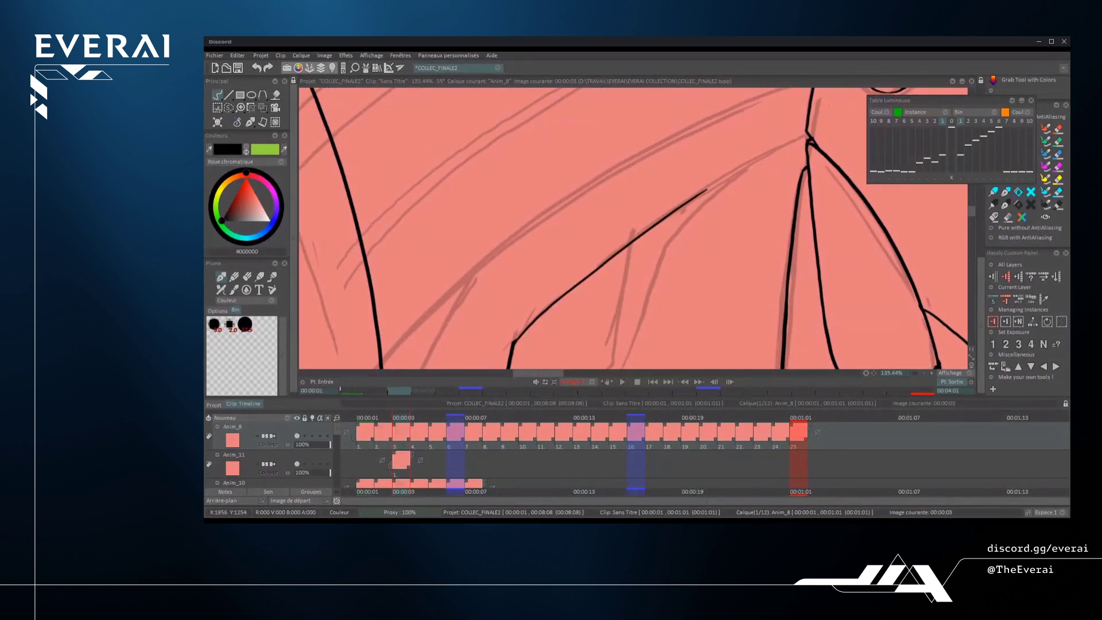
key("ctrl+z")
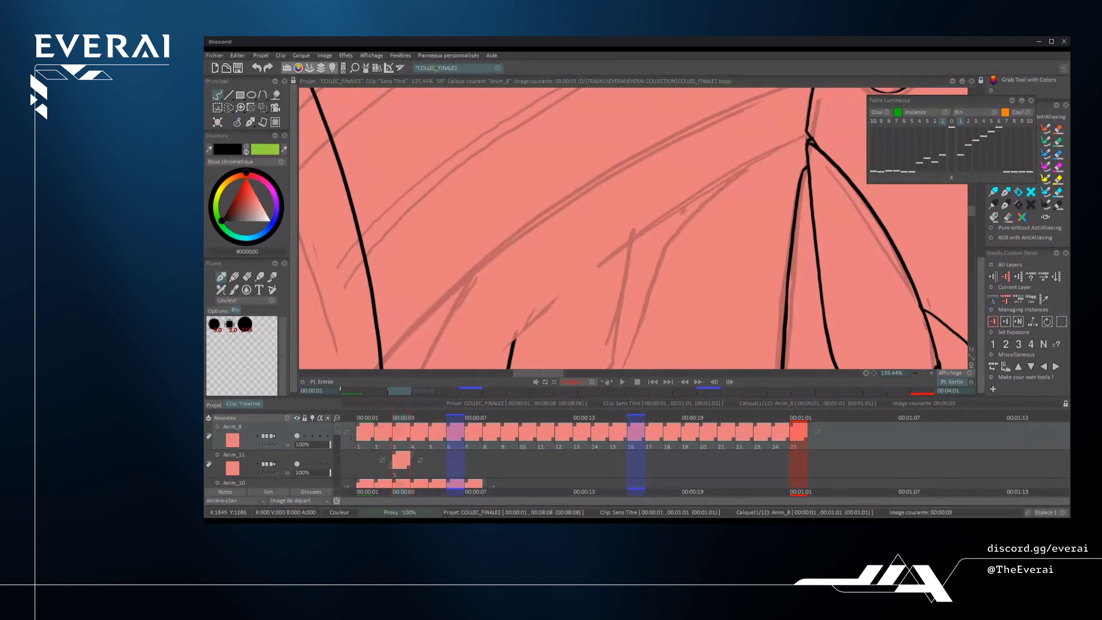
- Try to ink the plate's upper edge as one stroke meeting the head outline just above the blade-shaped piece's tip
scroll(631, 230, "down", 3)
scroll(634, 258, "up", 2)
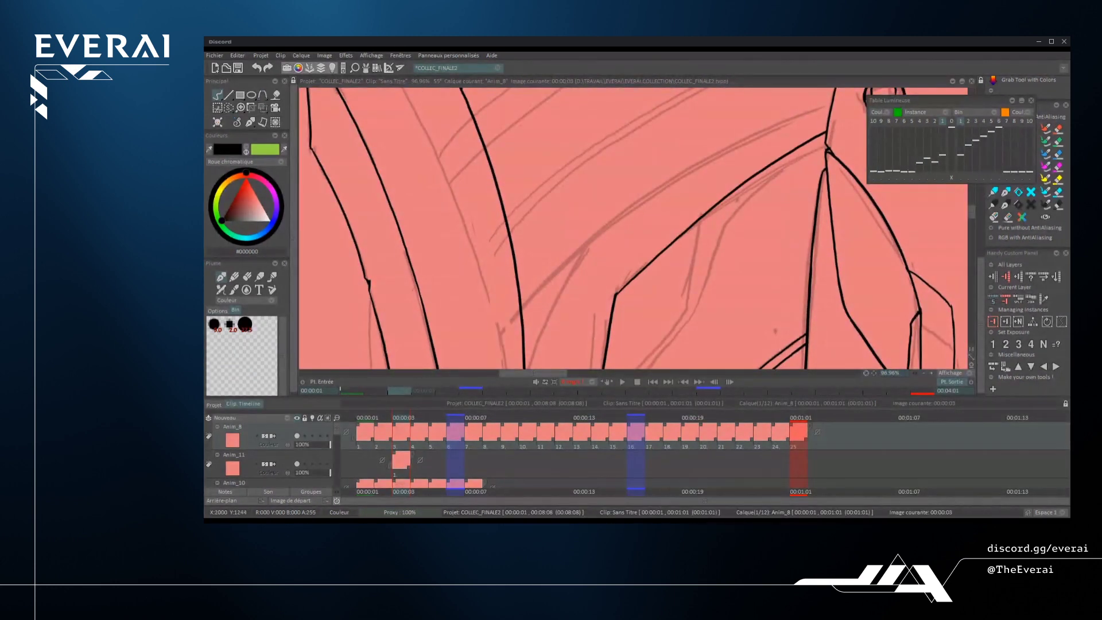
mouse_move(617, 294)
left_mouse_down()
mouse_move(718, 199)
mouse_move(826, 138)
left_mouse_up()
scroll(824, 126, "down", 4)
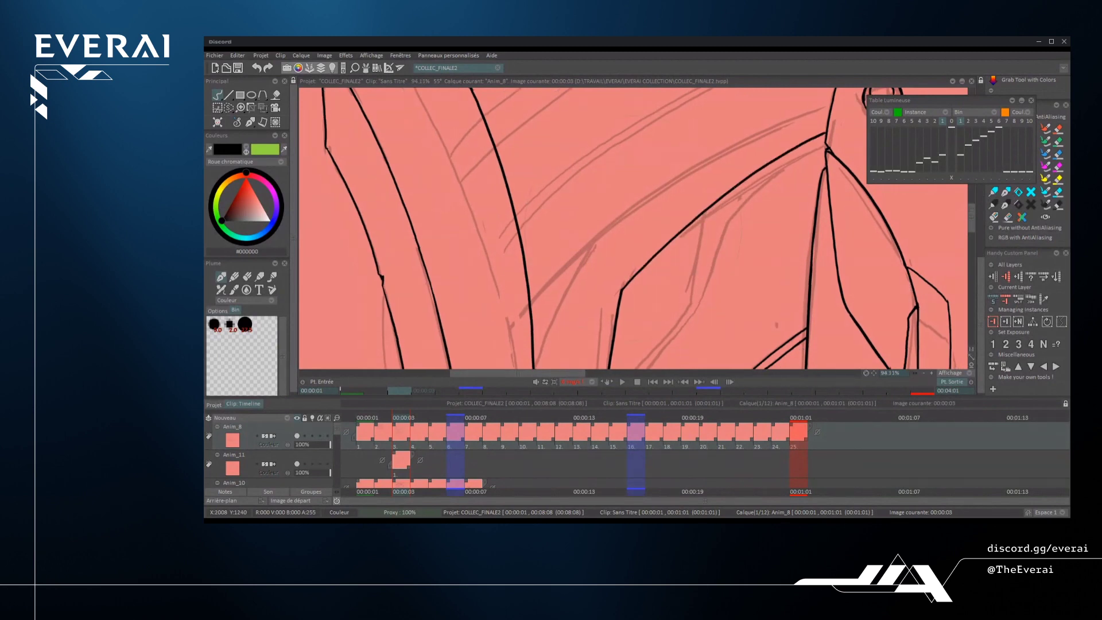
scroll(827, 127, "up", 3)
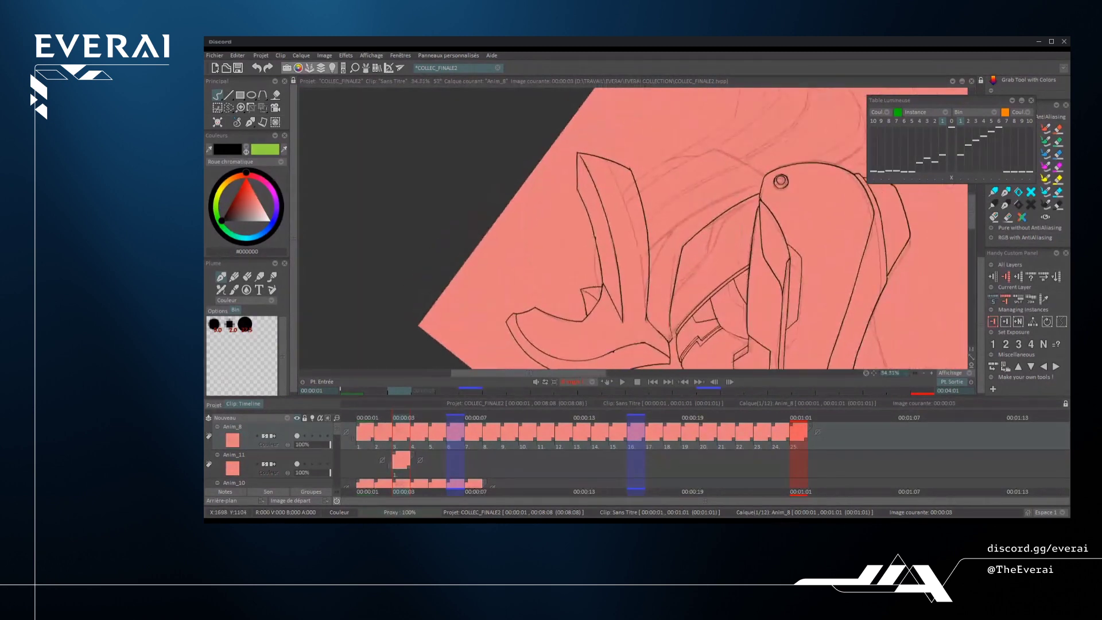
left_click_drag(639, 284, 726, 220)
key("ctrl+z")
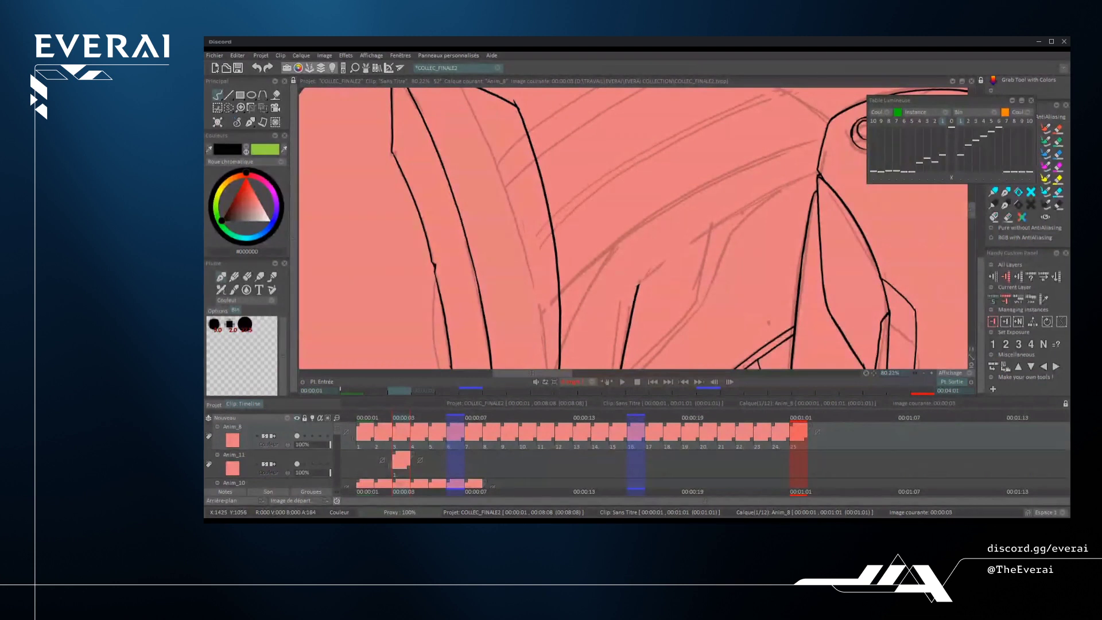
- Ink the first part of the plate's upper edge from its front corner to the sketched inner crease
left_click_drag(639, 284, 699, 235)
scroll(632, 229, "up", 1)
key("ctrl+z")
left_click_drag(627, 296, 739, 209)
key("ctrl+z")
left_click_drag(628, 296, 725, 220)
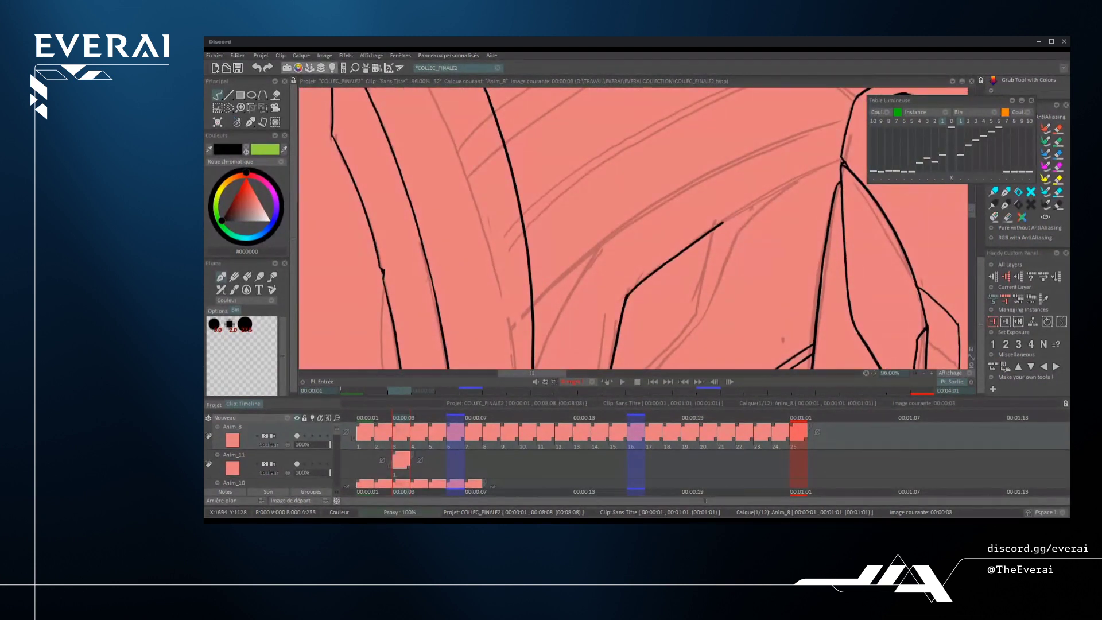
key("ctrl+z")
mouse_move(627, 295)
left_mouse_down()
mouse_move(715, 227)
mouse_move(702, 237)
left_mouse_up()
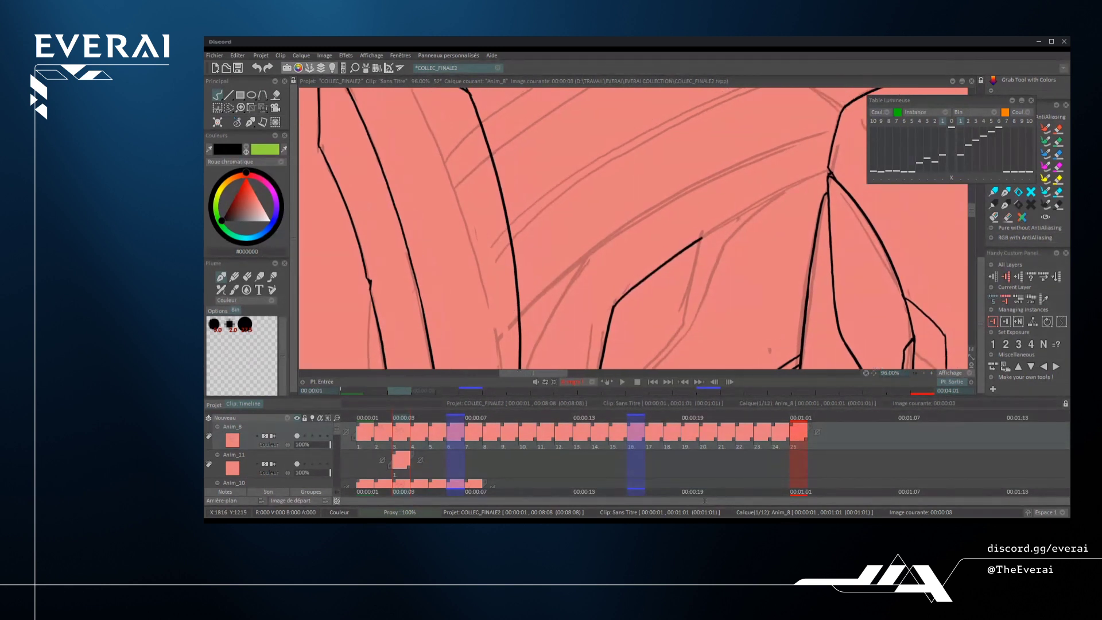
- Extend the plate's upper edge from the sketched inner crease to the head outline below the round bolt
scroll(752, 212, "up", 2)
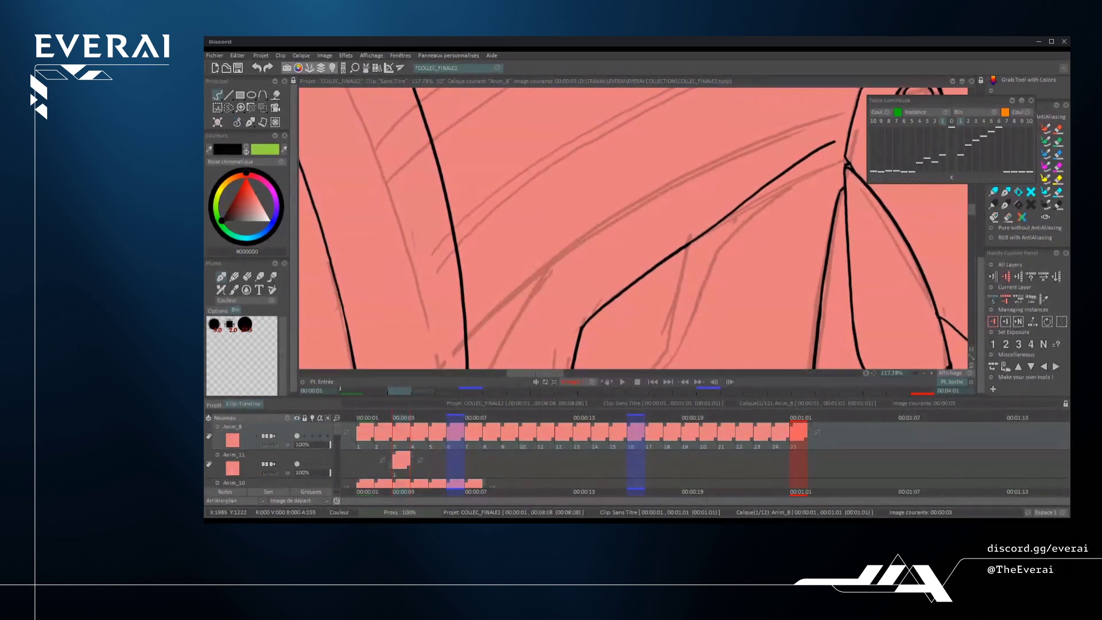
mouse_move(689, 244)
left_mouse_down()
mouse_move(828, 151)
mouse_move(861, 201)
left_mouse_up()
key("ctrl+z")
scroll(827, 154, "down", 5)
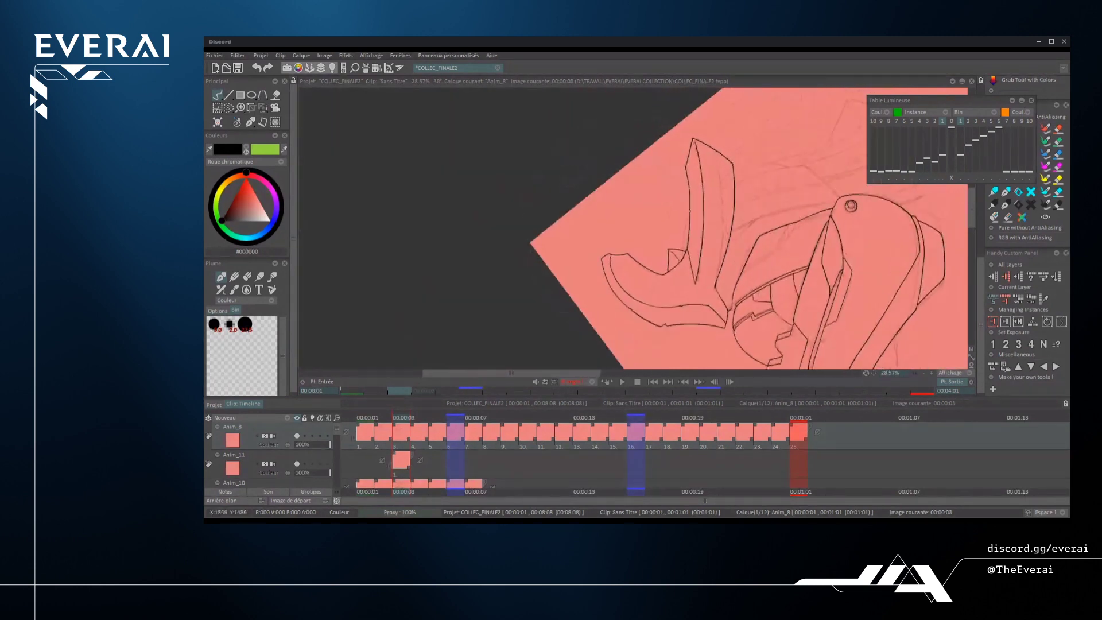
- Try to ink the lower edge of the sketched panel inside the upper plate, branching off the plate's front edge
scroll(803, 241, "up", 3)
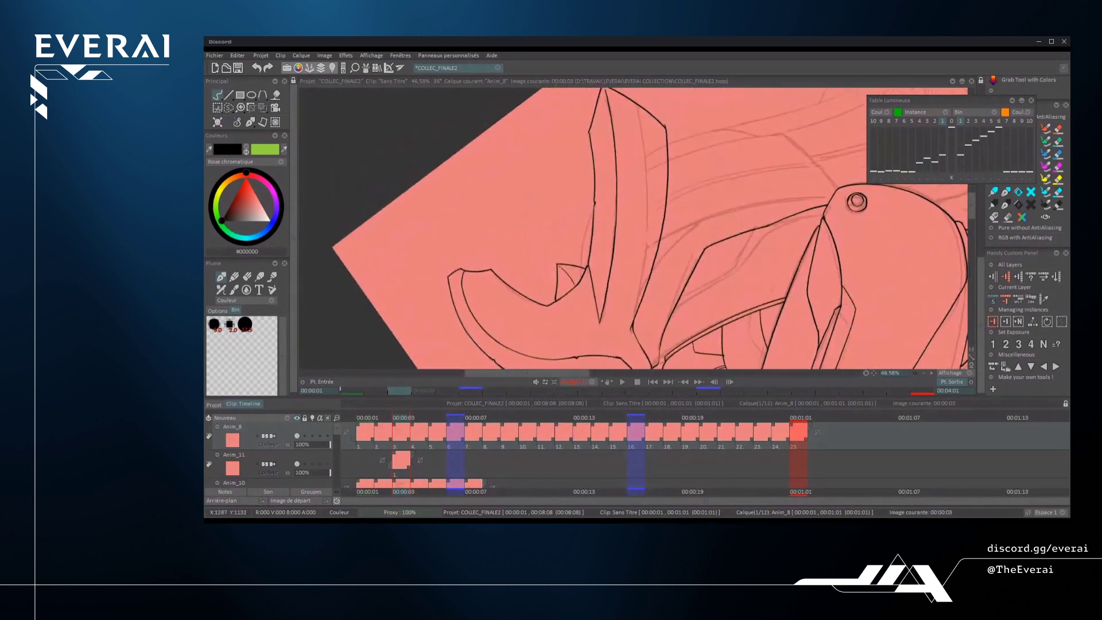
scroll(694, 270, "up", 3)
scroll(661, 275, "up", 1)
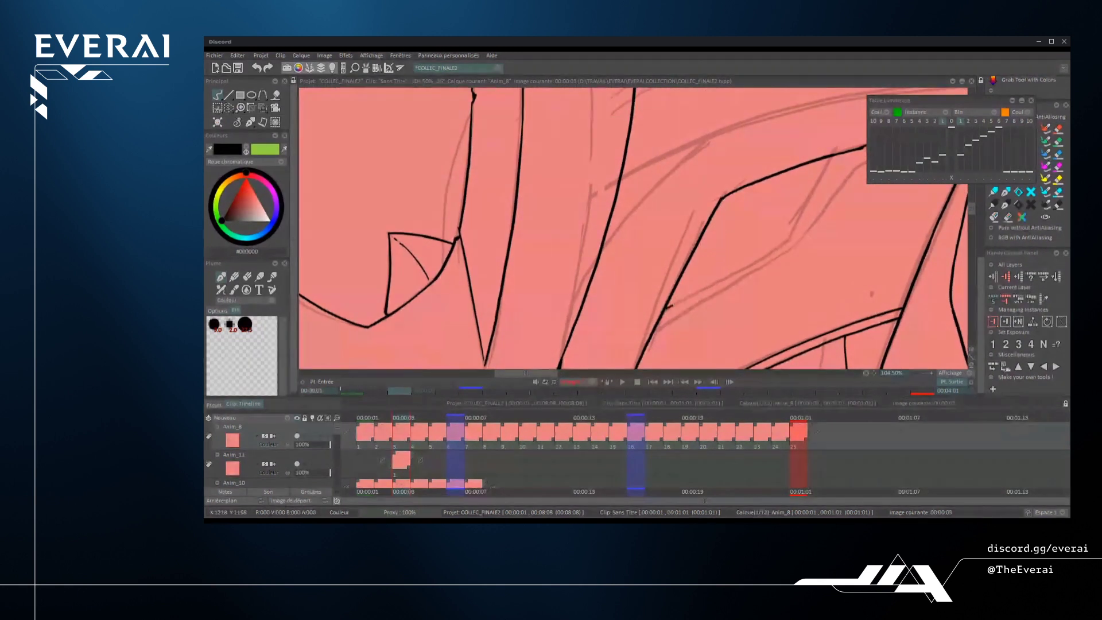
left_click_drag(717, 258, 726, 241)
mouse_move(671, 310)
left_mouse_down()
mouse_move(785, 221)
mouse_move(710, 281)
mouse_move(771, 233)
left_mouse_up()
key("ctrl+z")
key("ctrl+z")
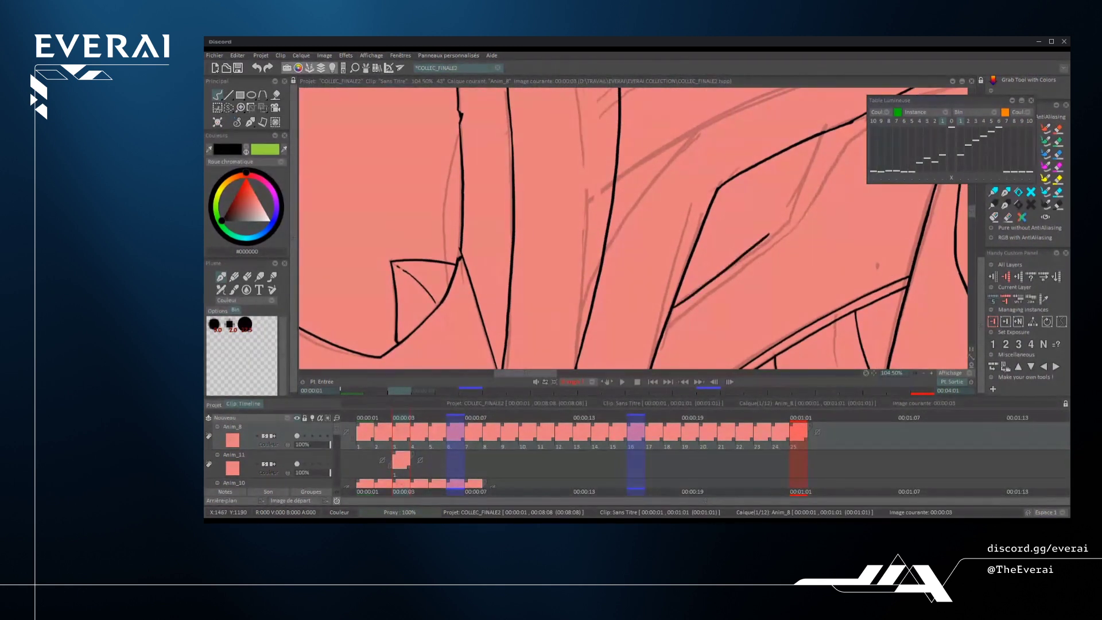
key("ctrl+z")
left_click_drag(674, 308, 774, 229)
key("ctrl+z")
left_click_drag(672, 310, 776, 230)
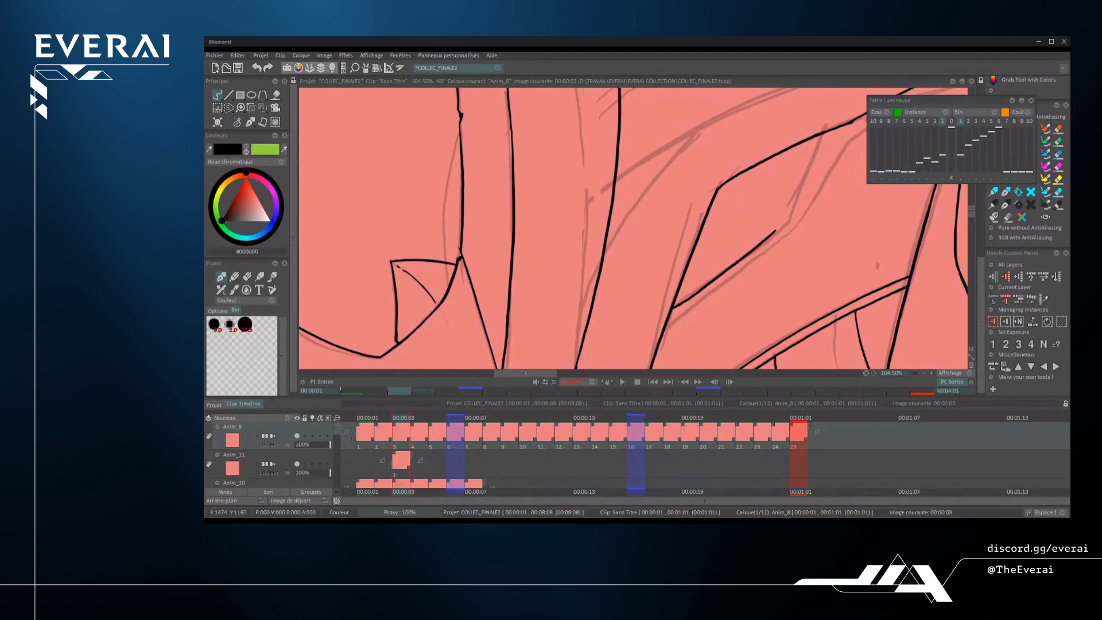
key("ctrl+z")
left_click_drag(672, 307, 788, 221)
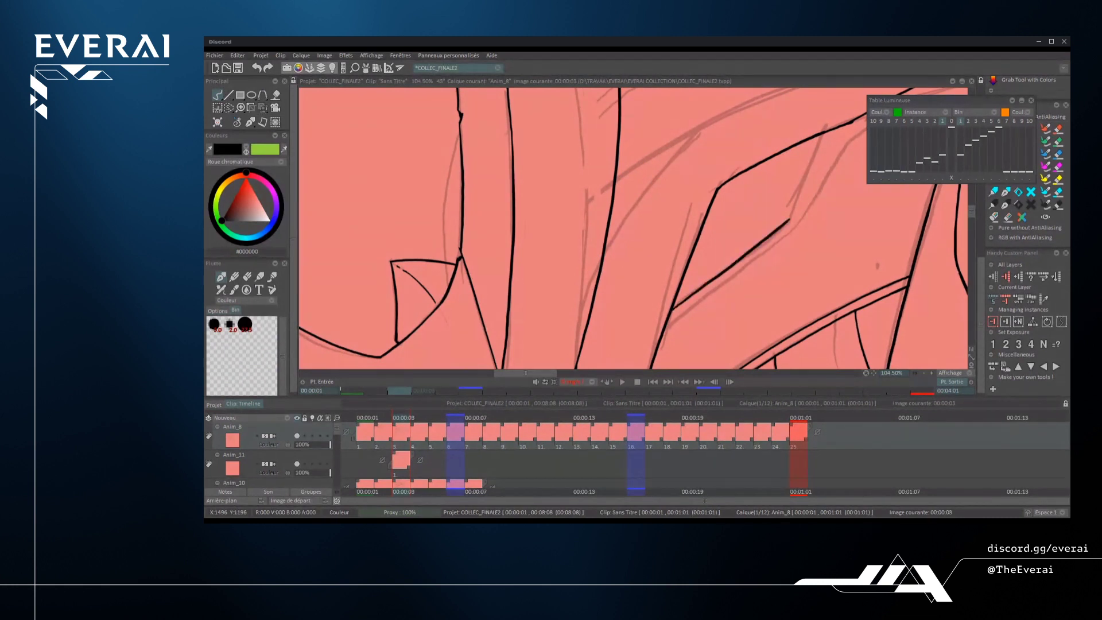
scroll(775, 218, "up", 1)
key("ctrl+z")
- Ink the inner panel's lower edge and curve its rear side up to meet the plate's upper edge
mouse_move(645, 329)
left_mouse_down()
mouse_move(786, 223)
mouse_move(763, 207)
left_mouse_up()
mouse_move(781, 270)
left_mouse_down()
mouse_move(830, 215)
mouse_move(839, 181)
left_mouse_up()
scroll(631, 229, "down", 4)
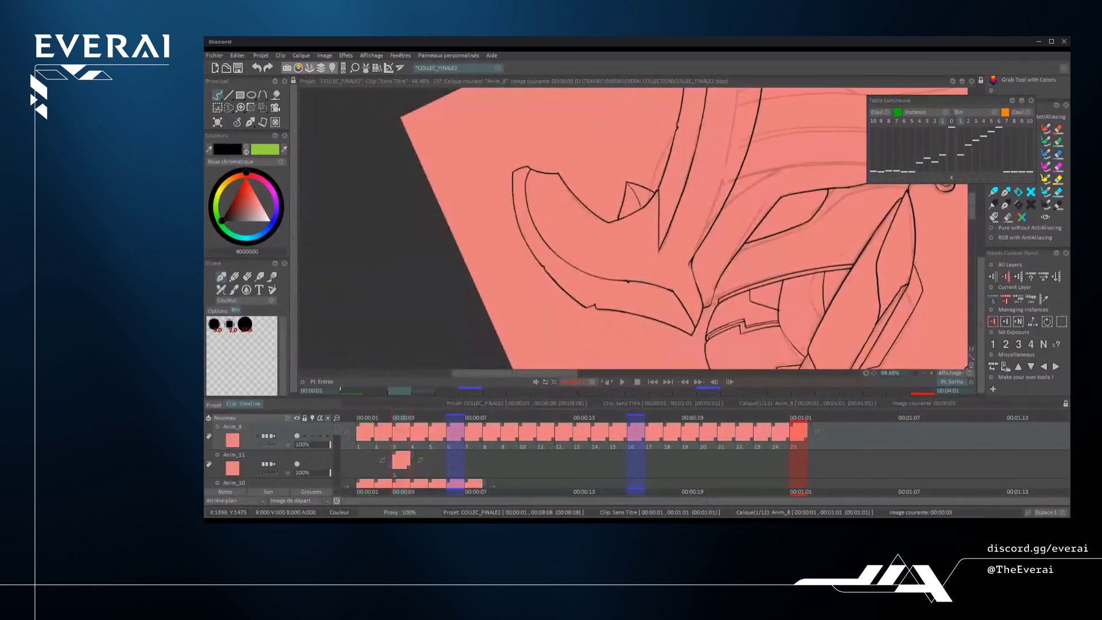
scroll(632, 229, "up", 6)
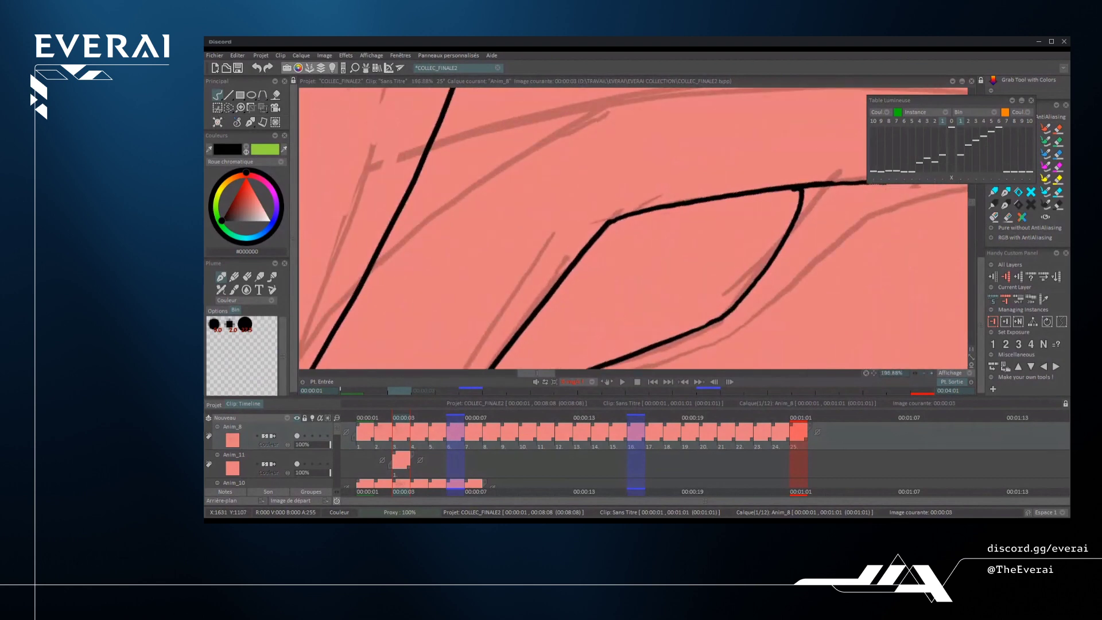
scroll(632, 229, "down", 5)
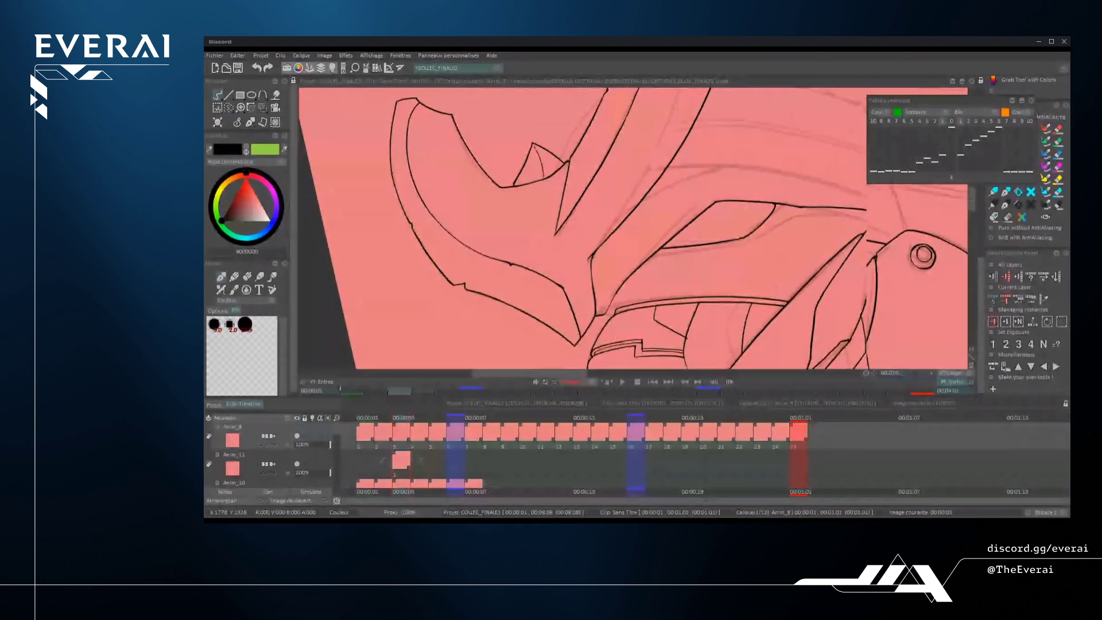
scroll(631, 229, "down", 4)
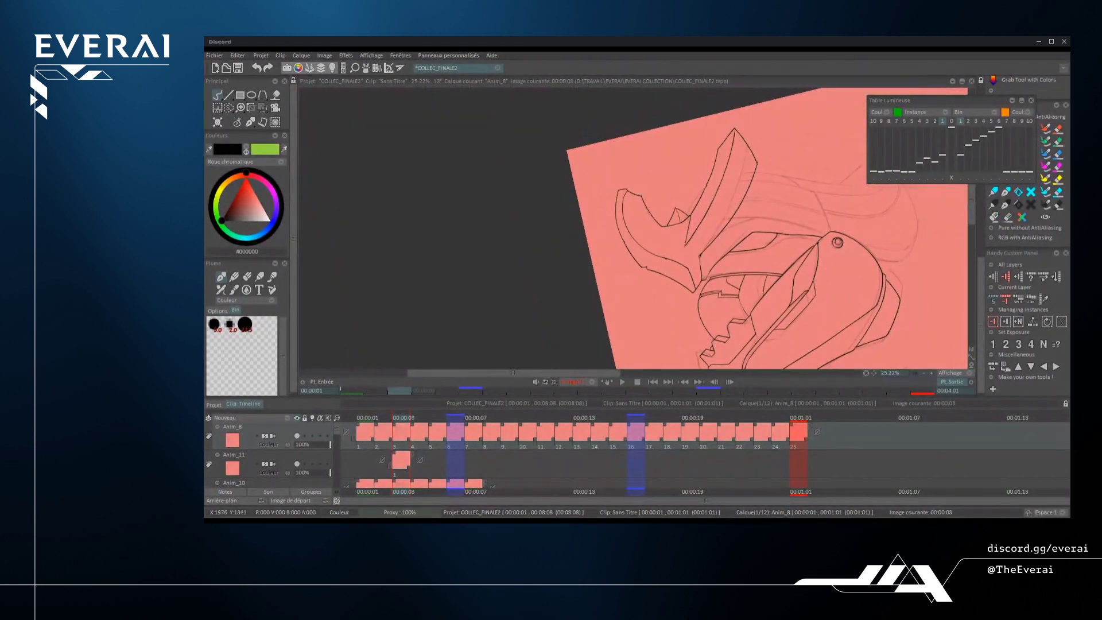
scroll(766, 231, "down", 2)
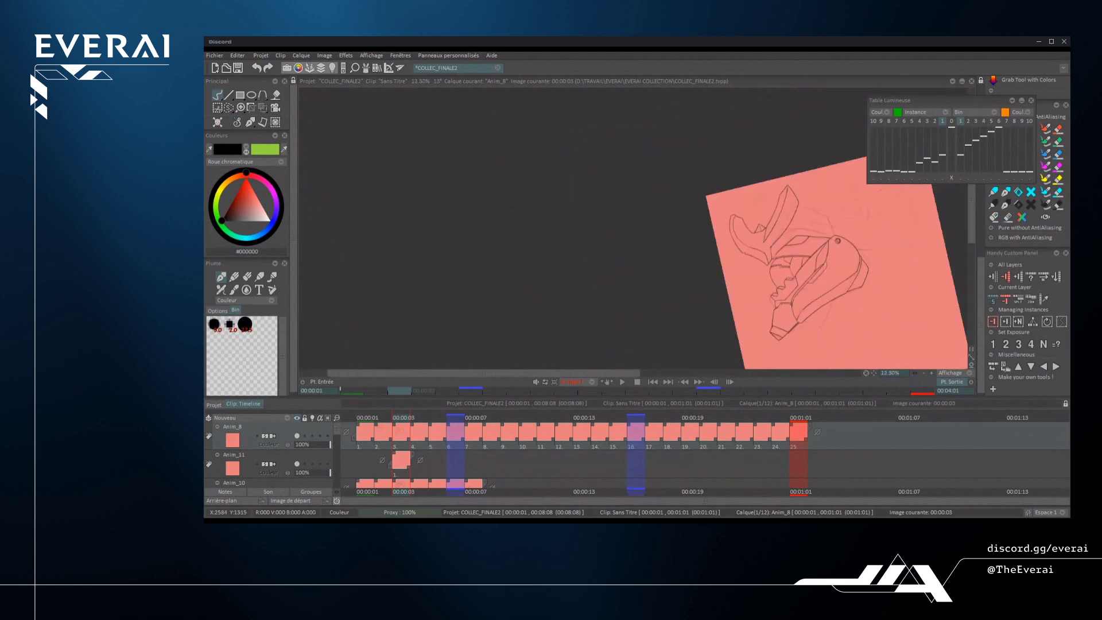
- Try to ink a short line parallel to the plate's lower front edge, near the base of the horn
scroll(832, 204, "up", 4)
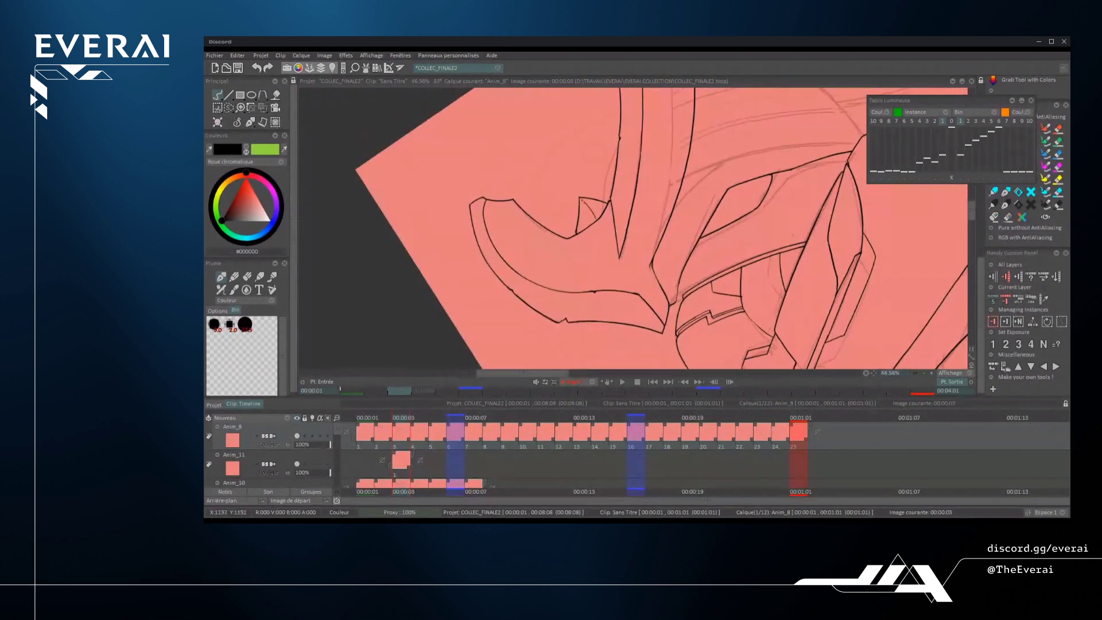
scroll(631, 230, "up", 3)
left_click_drag(633, 299, 640, 218)
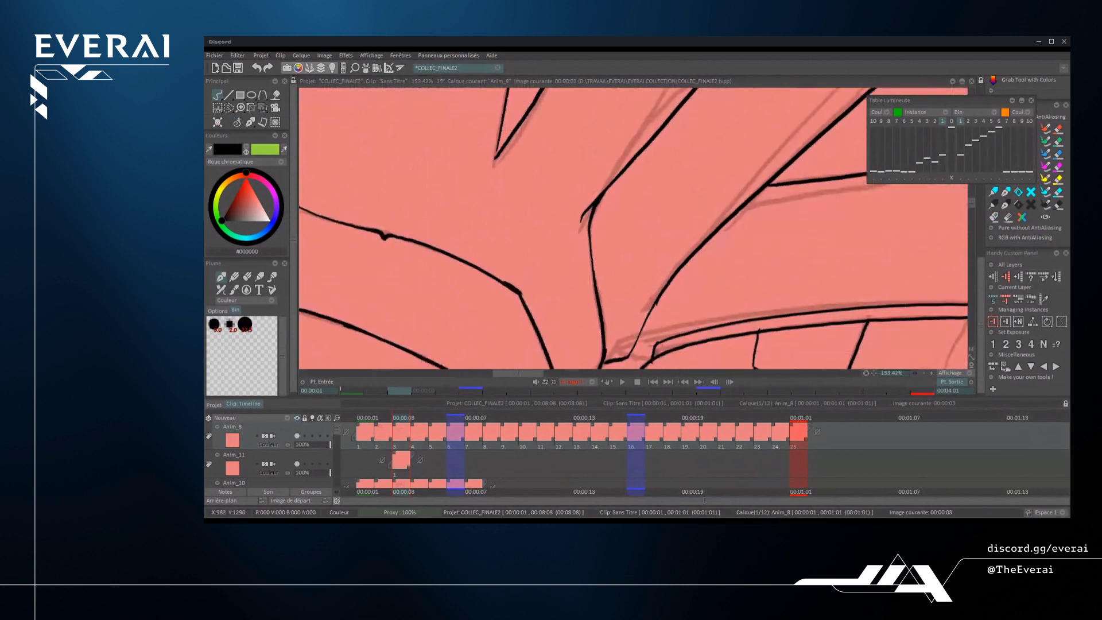
left_click_drag(641, 352, 689, 268)
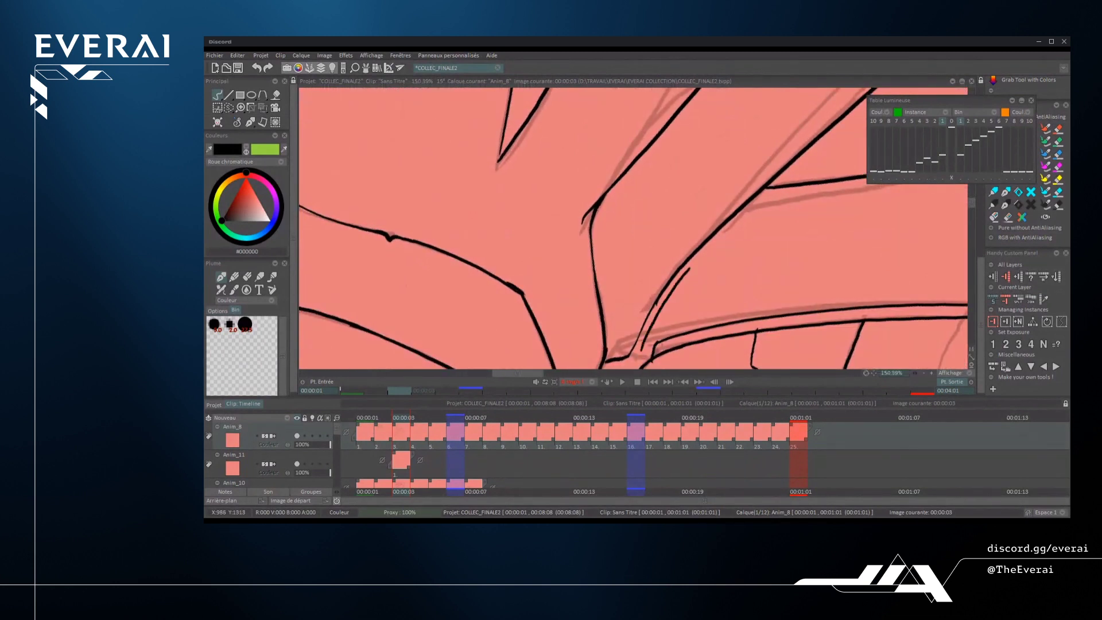
key("ctrl+z")
mouse_move(644, 354)
left_mouse_down()
mouse_move(646, 330)
mouse_move(650, 359)
mouse_move(644, 352)
mouse_move(655, 357)
left_mouse_up()
key("ctrl+z")
key("ctrl+z")
scroll(678, 310, "down", 3)
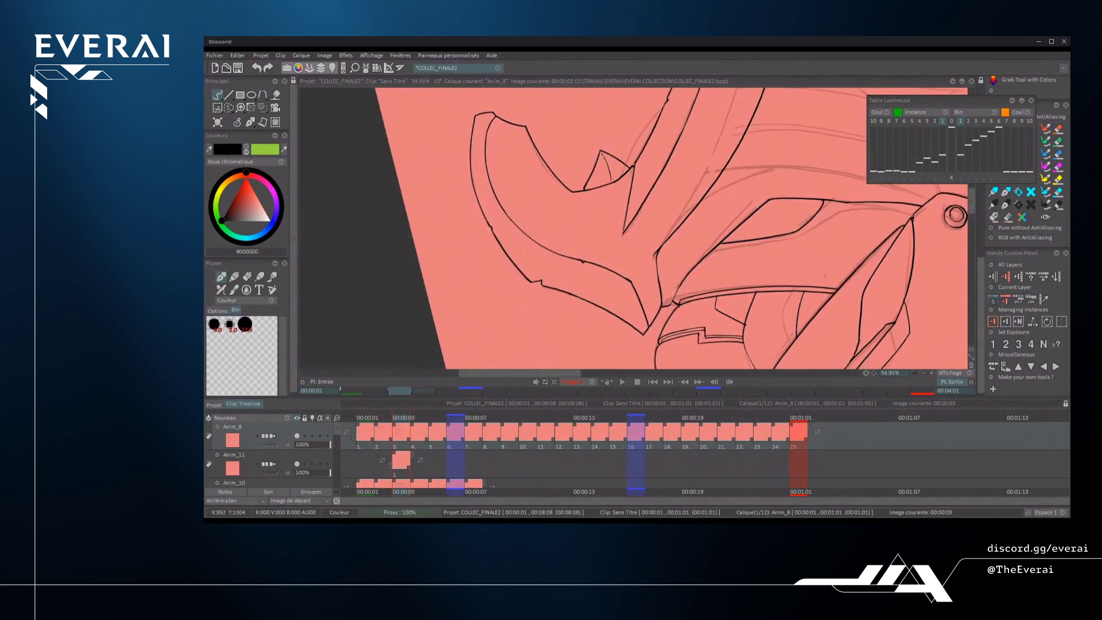
- Ink a short line branching off the plate's front edge just below the inner panel's front corner
scroll(670, 320, "up", 4)
left_click_drag(656, 322, 685, 326)
left_click_drag(741, 264, 625, 372)
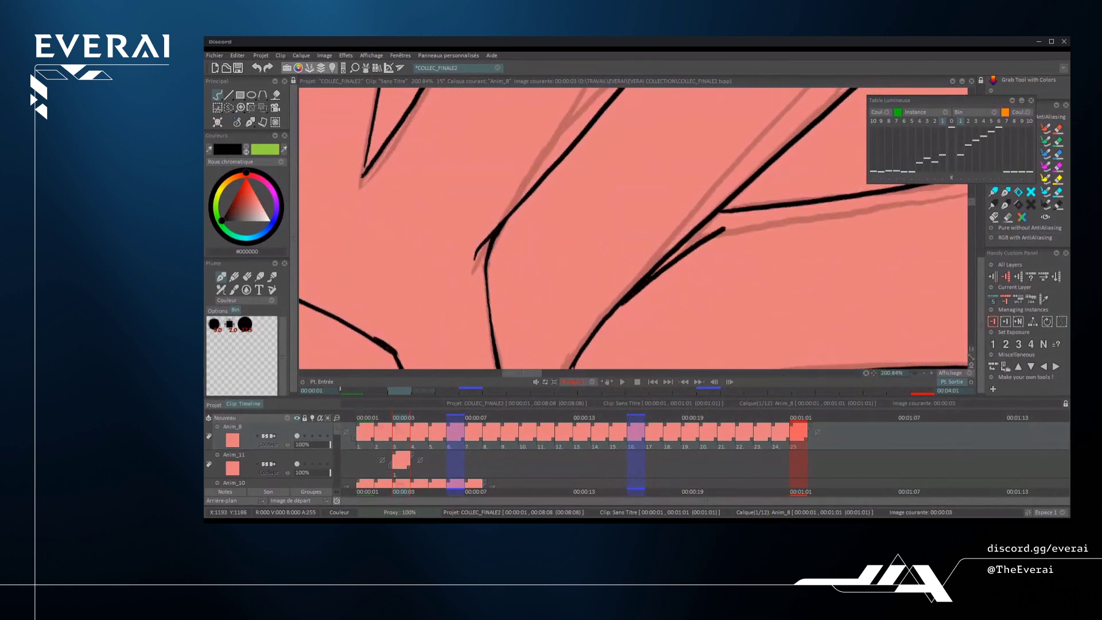
scroll(632, 230, "down", 5)
scroll(658, 287, "up", 2)
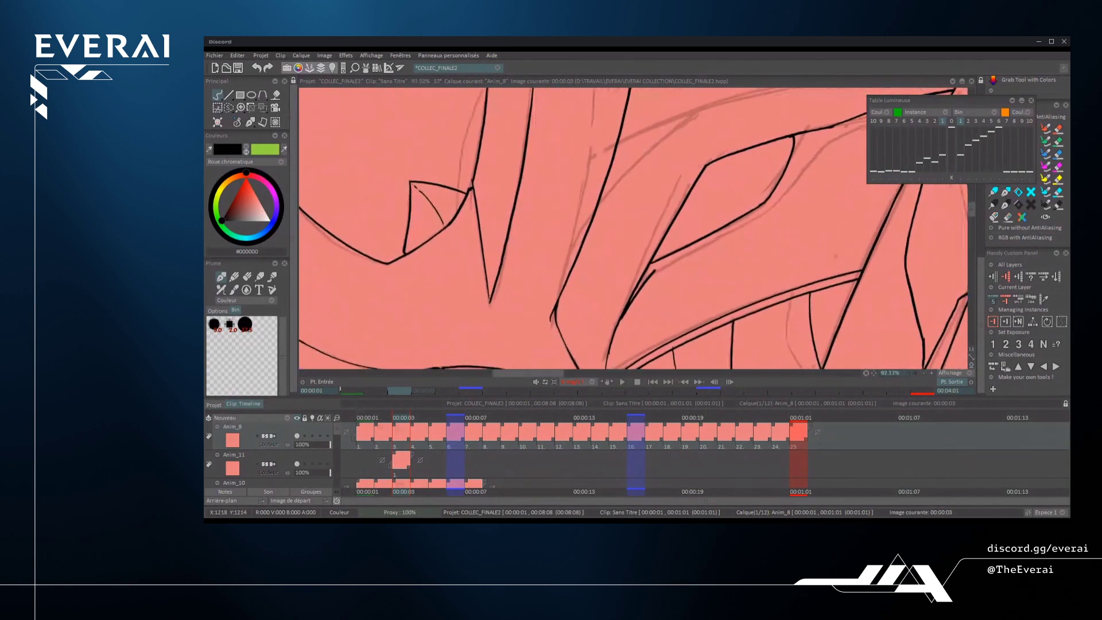
left_click_drag(639, 289, 651, 273)
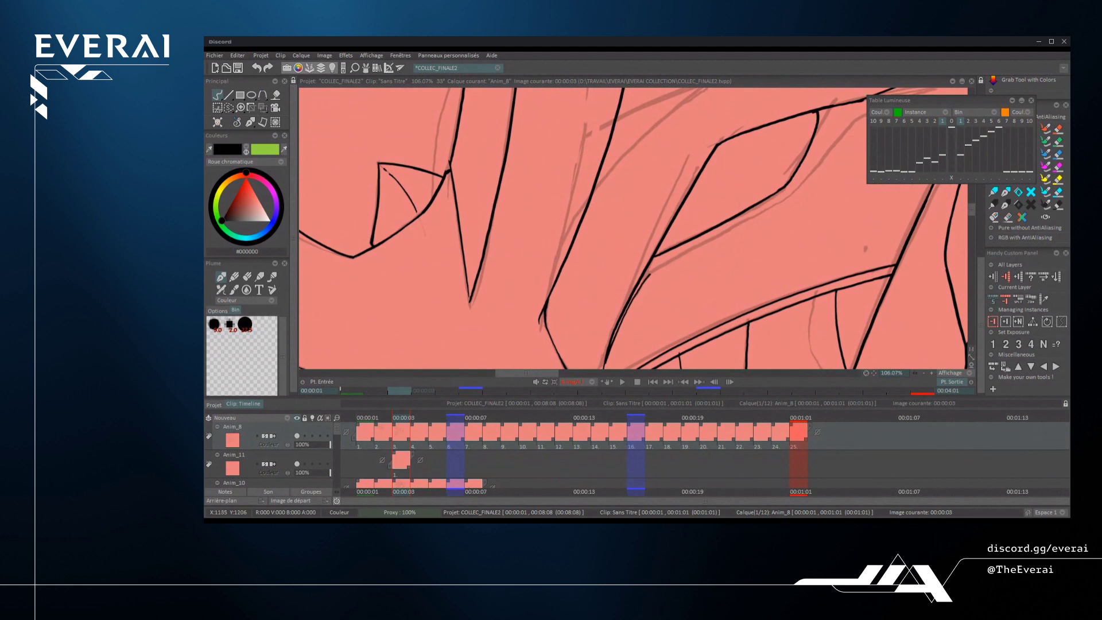
- Redraw the branching line so it runs parallel below the inner panel's lower edge as a narrow border
key("ctrl+z")
mouse_move(606, 364)
left_mouse_down()
mouse_move(654, 271)
mouse_move(811, 184)
left_mouse_up()
scroll(680, 252, "up", 1)
key("ctrl+z")
left_click_drag(647, 279, 820, 183)
scroll(837, 200, "down", 5)
scroll(837, 200, "up", 4)
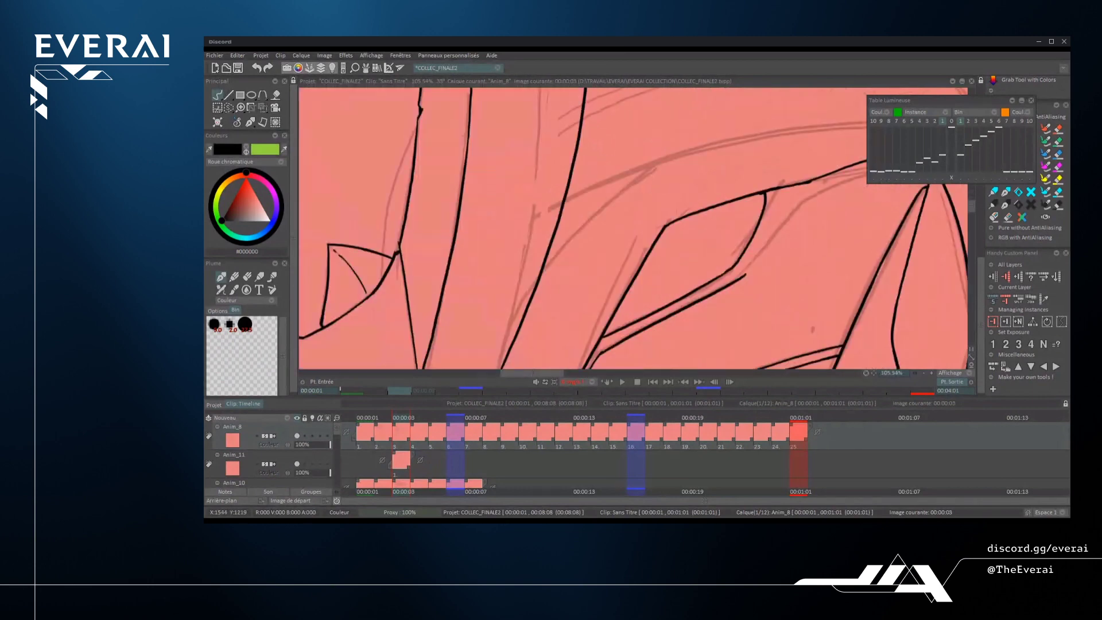
- Extend the border line upward, parallel to the inner panel's curved rear side
left_click_drag(744, 277, 800, 203)
key("ctrl+z")
mouse_move(744, 277)
left_mouse_down()
mouse_move(800, 202)
mouse_move(795, 179)
left_mouse_up()
scroll(783, 220, "down", 5)
left_click_drag(794, 179, 747, 234)
scroll(747, 233, "up", 2)
scroll(748, 233, "up", 4)
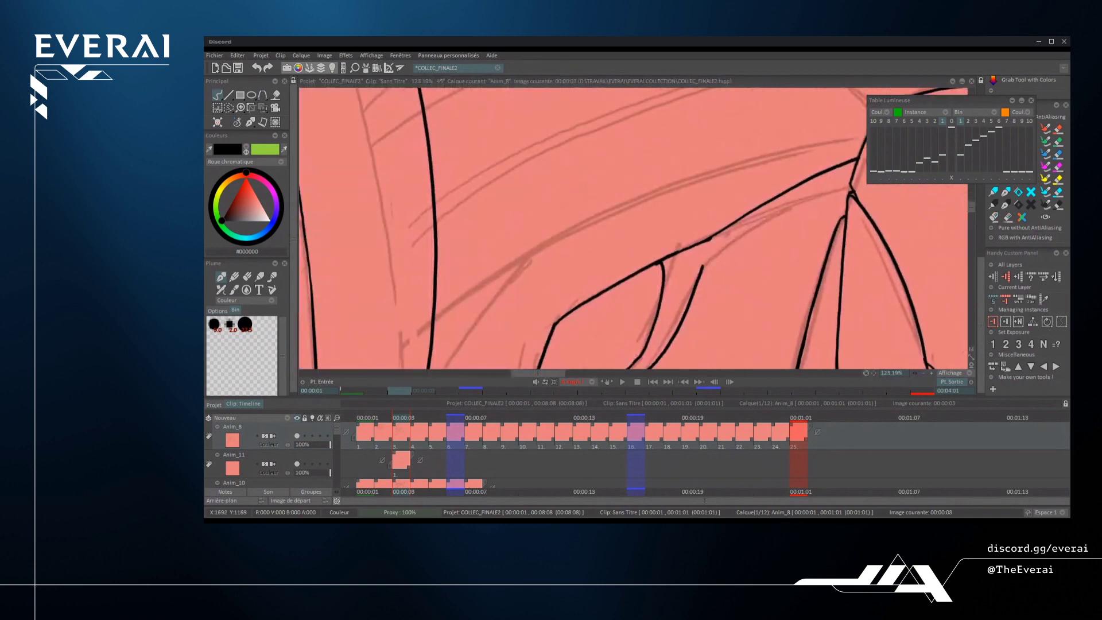
- Try to ink the segment linking the border line's upper end to the head outline
left_click_drag(705, 263, 849, 184)
scroll(825, 195, "up", 1)
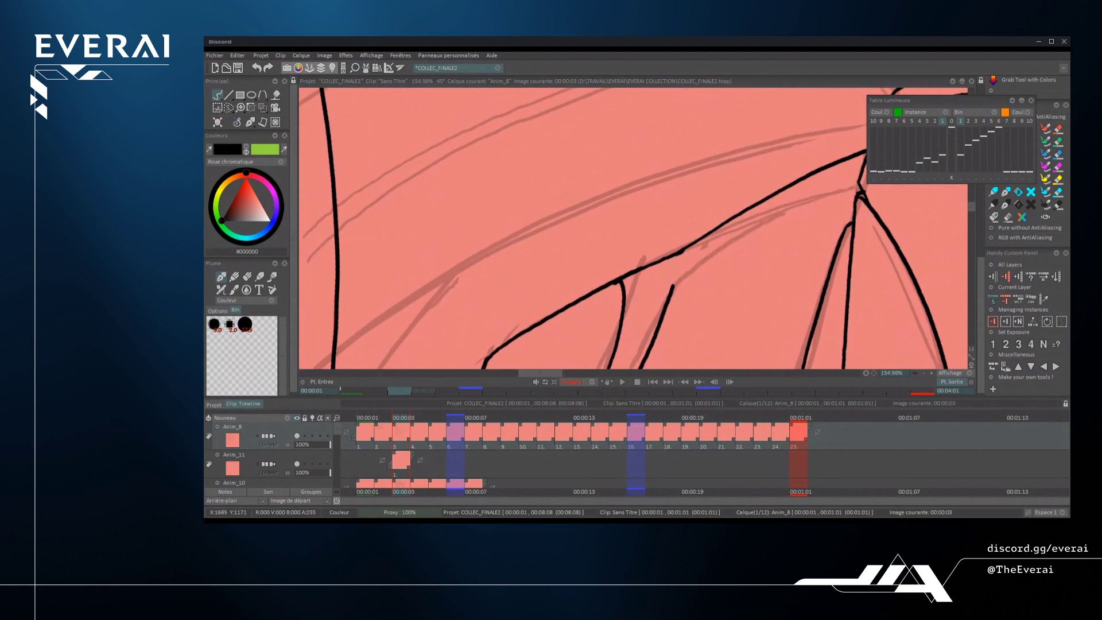
key("ctrl+z")
mouse_move(675, 286)
left_mouse_down()
mouse_move(719, 247)
mouse_move(859, 177)
left_mouse_up()
scroll(634, 230, "down", 9)
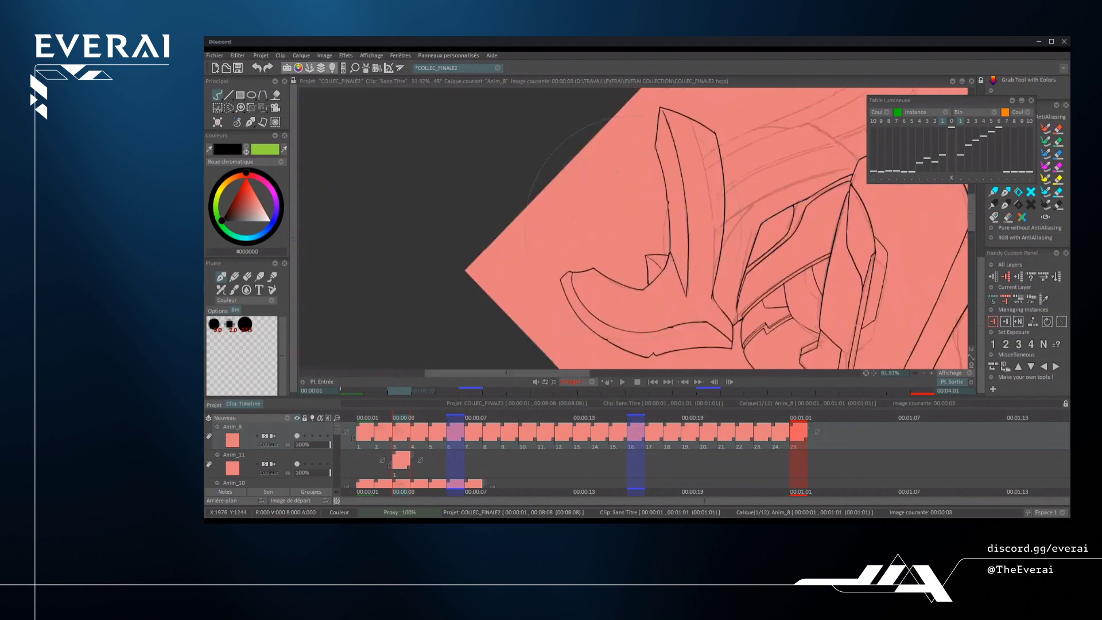
- Mirror the canvas view horizontally and ink the segment joining the border line to the head outline near the round bolt
left_click_drag(822, 284, 809, 214)
key("x")
mouse_move(808, 214)
left_mouse_down()
mouse_move(806, 202)
mouse_move(683, 213)
left_mouse_up()
scroll(681, 212, "up", 5)
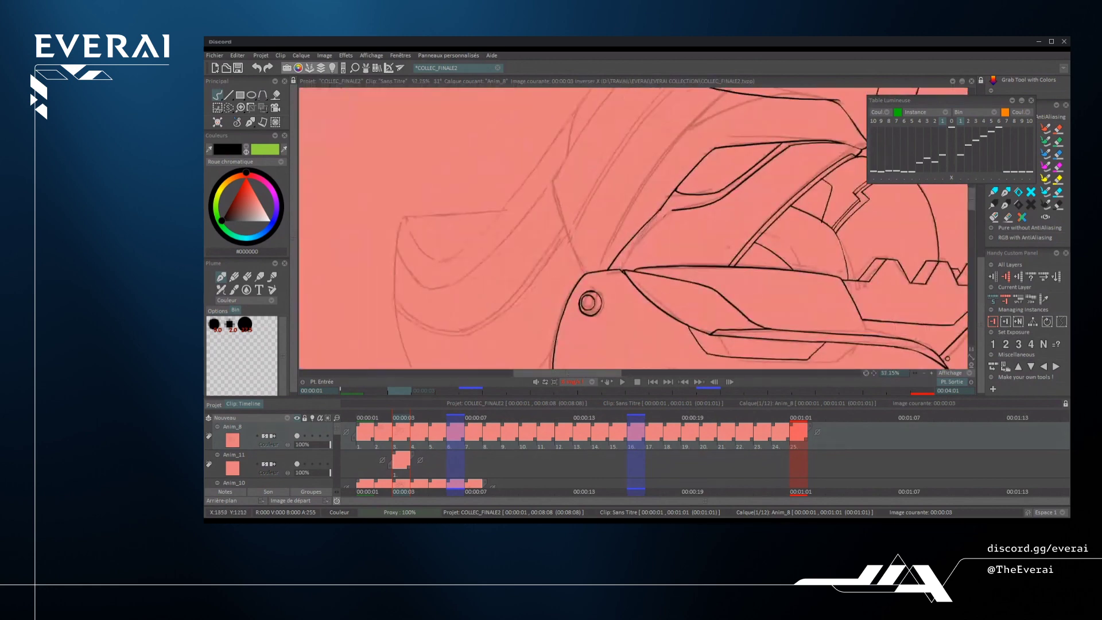
scroll(649, 231, "up", 3)
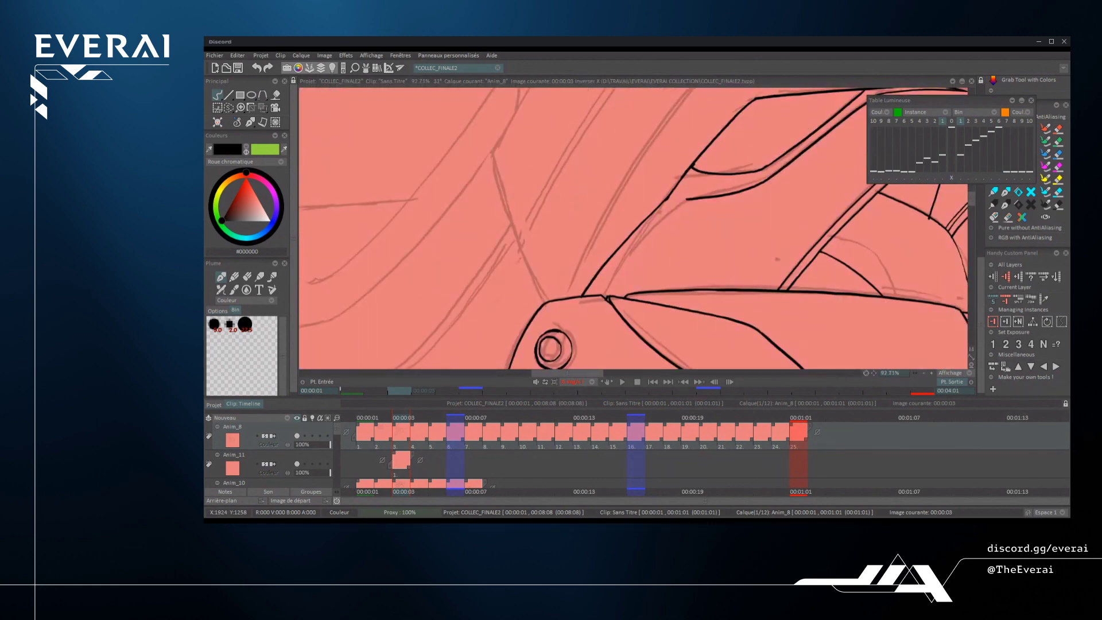
left_click_drag(614, 296, 712, 199)
scroll(701, 207, "up", 2)
key("ctrl+z")
mouse_move(584, 325)
left_mouse_down()
mouse_move(741, 176)
mouse_move(686, 195)
mouse_move(718, 190)
left_mouse_up()
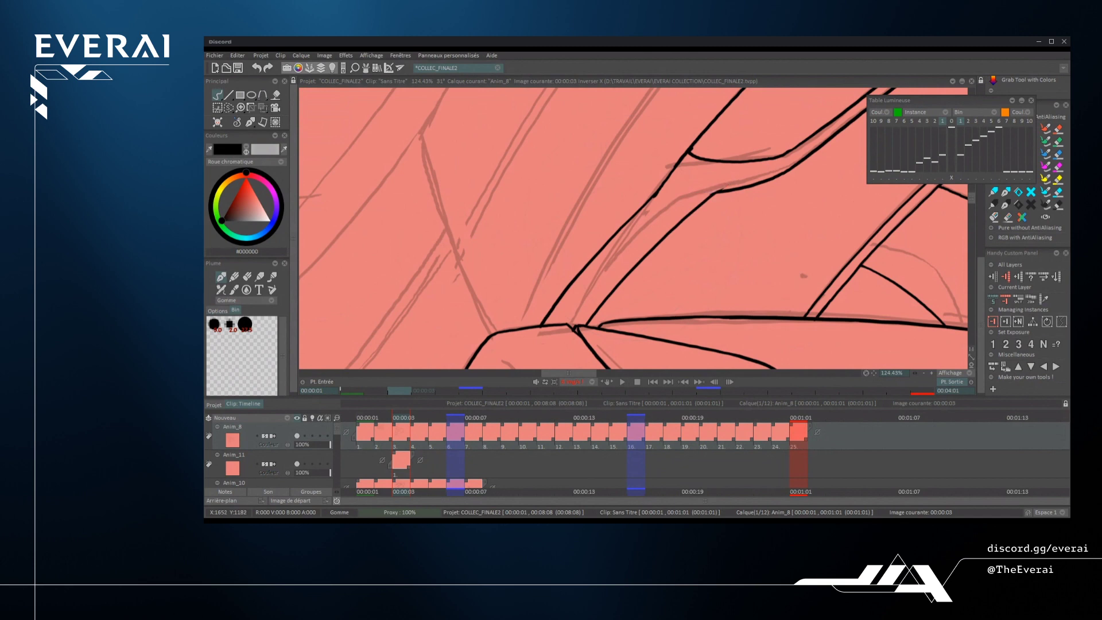
- Ink two short cross strokes across the narrow border where it bends around the inner panel
key("e")
scroll(761, 203, "down", 5)
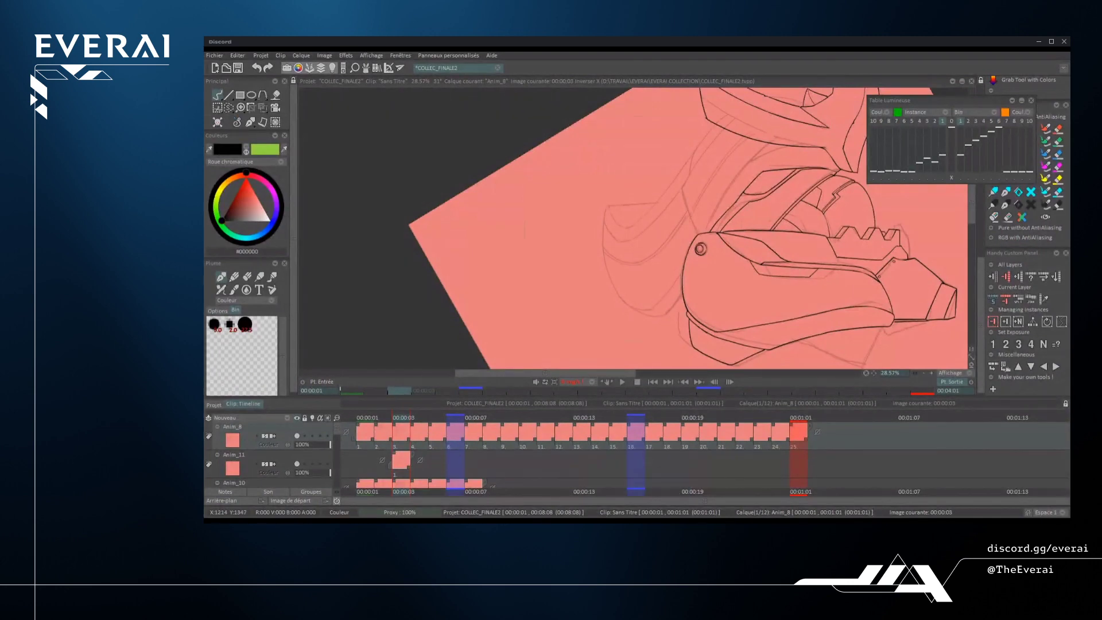
scroll(758, 195, "up", 4)
scroll(691, 258, "up", 3)
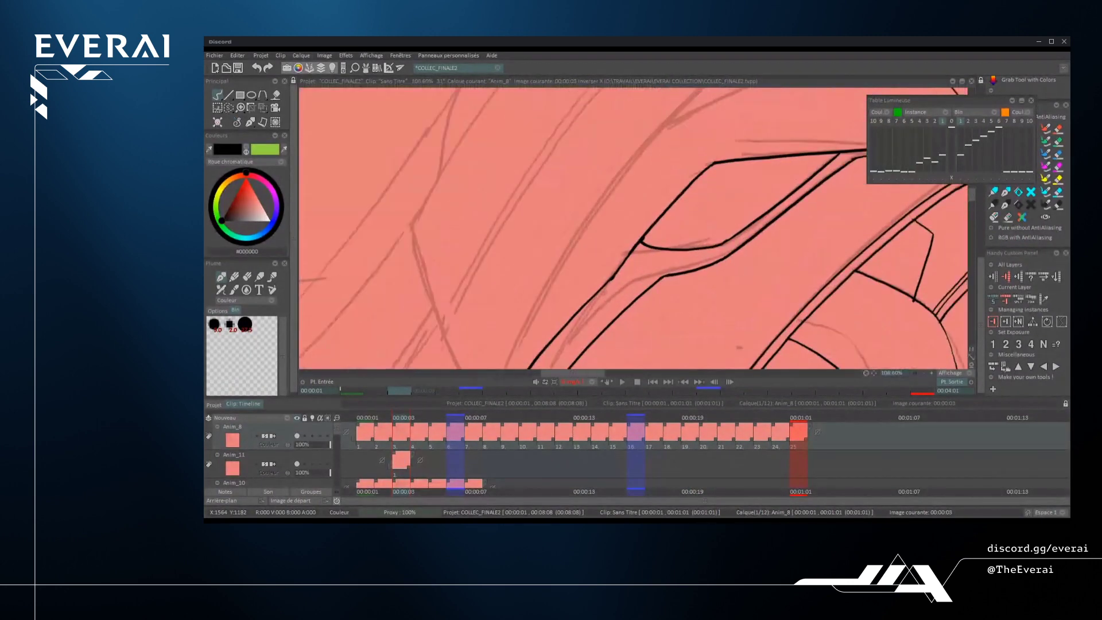
left_click_drag(754, 234, 749, 287)
scroll(740, 258, "up", 2)
key("ctrl+z")
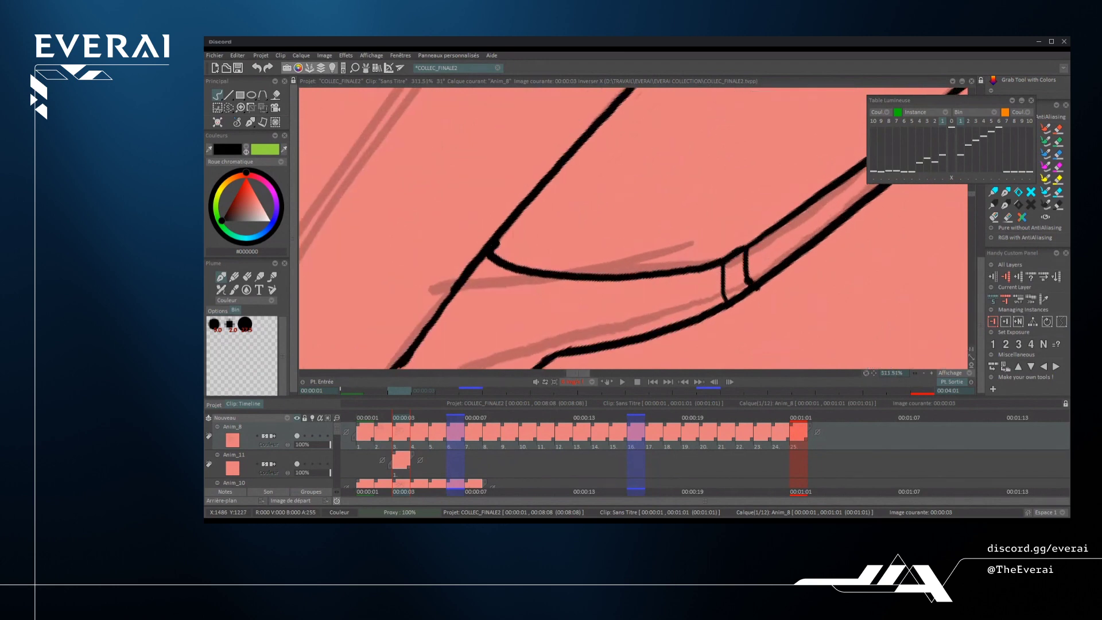
scroll(746, 275, "down", 5)
scroll(631, 229, "down", 5)
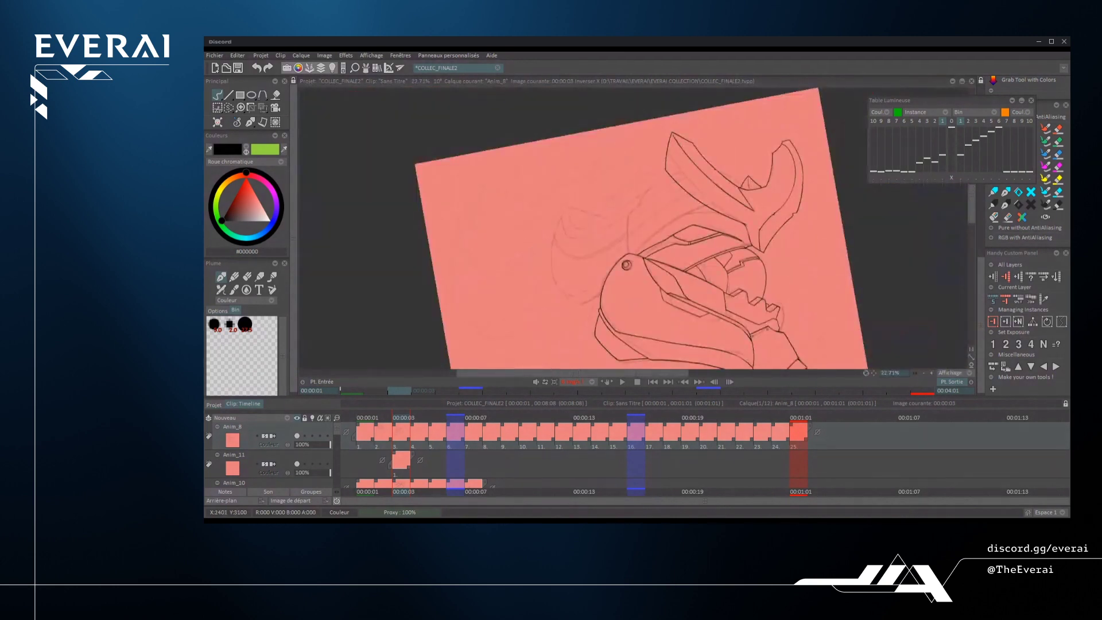
- Try to ink a long arc above the plate from the head outline near the bolt toward the horn
scroll(660, 230, "up", 5)
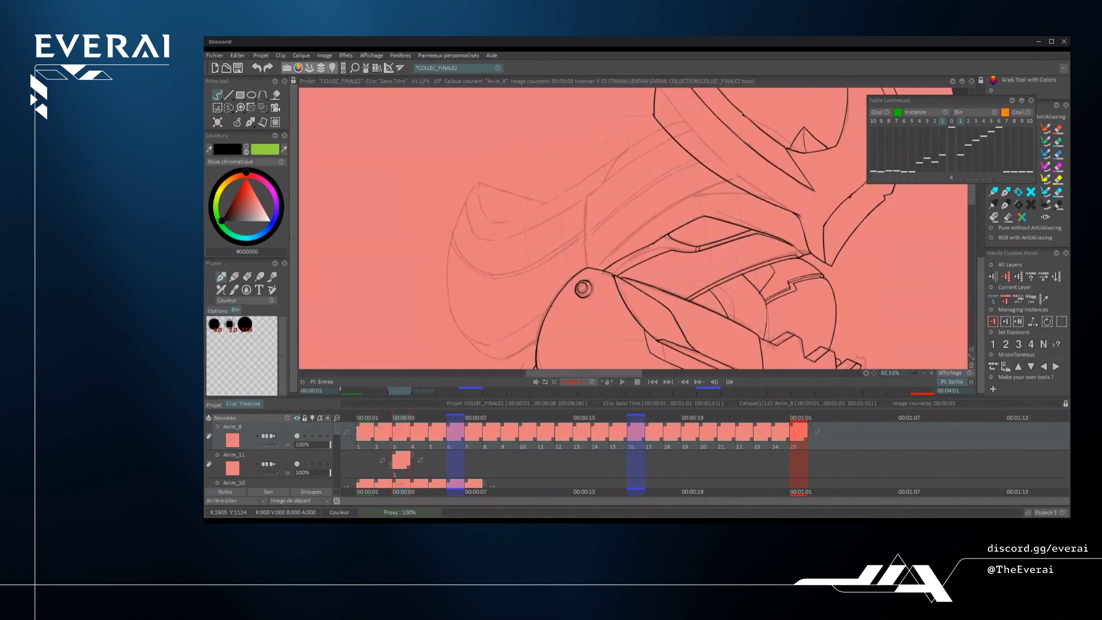
scroll(577, 317, "up", 2)
mouse_move(558, 336)
left_mouse_down()
mouse_move(681, 192)
mouse_move(744, 145)
mouse_move(628, 241)
mouse_move(803, 91)
left_mouse_up()
key("ctrl+z")
key("ctrl+z")
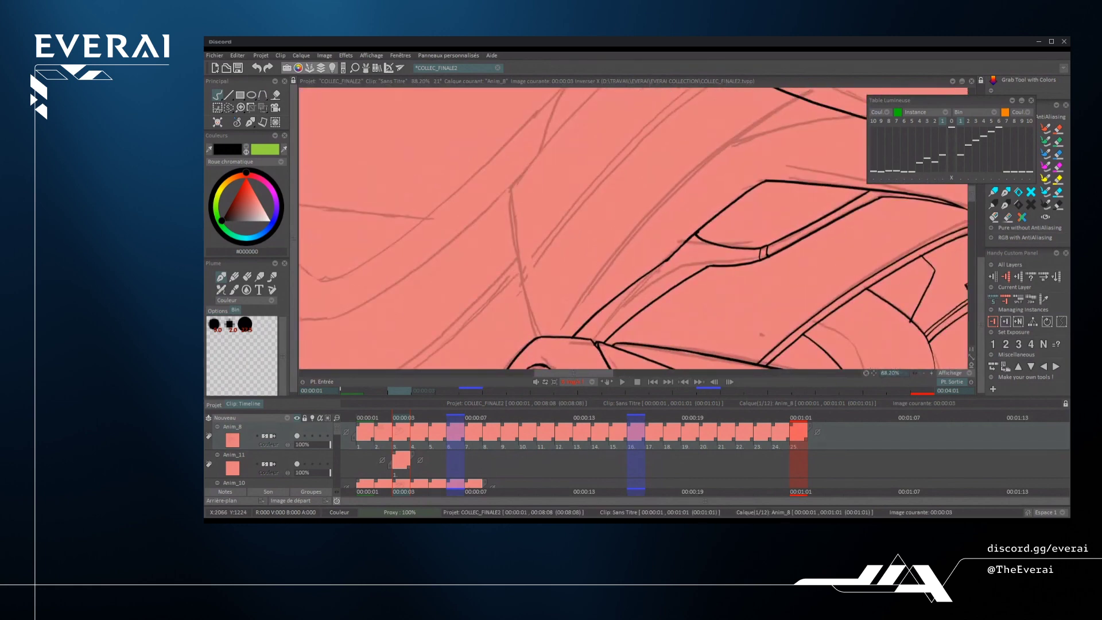
mouse_move(556, 338)
left_mouse_down()
mouse_move(729, 147)
mouse_move(796, 98)
left_mouse_up()
key("ctrl+z")
left_click_drag(555, 337, 804, 91)
key("ctrl+z")
left_click_drag(556, 337, 795, 102)
key("ctrl+z")
mouse_move(554, 337)
left_mouse_down()
mouse_move(763, 120)
mouse_move(812, 92)
left_mouse_up()
key("ctrl+z")
- Retry the long arc above the plate, following the sketch until it meets the horn's lower outline
mouse_move(554, 338)
left_mouse_down()
mouse_move(792, 98)
mouse_move(767, 122)
left_mouse_up()
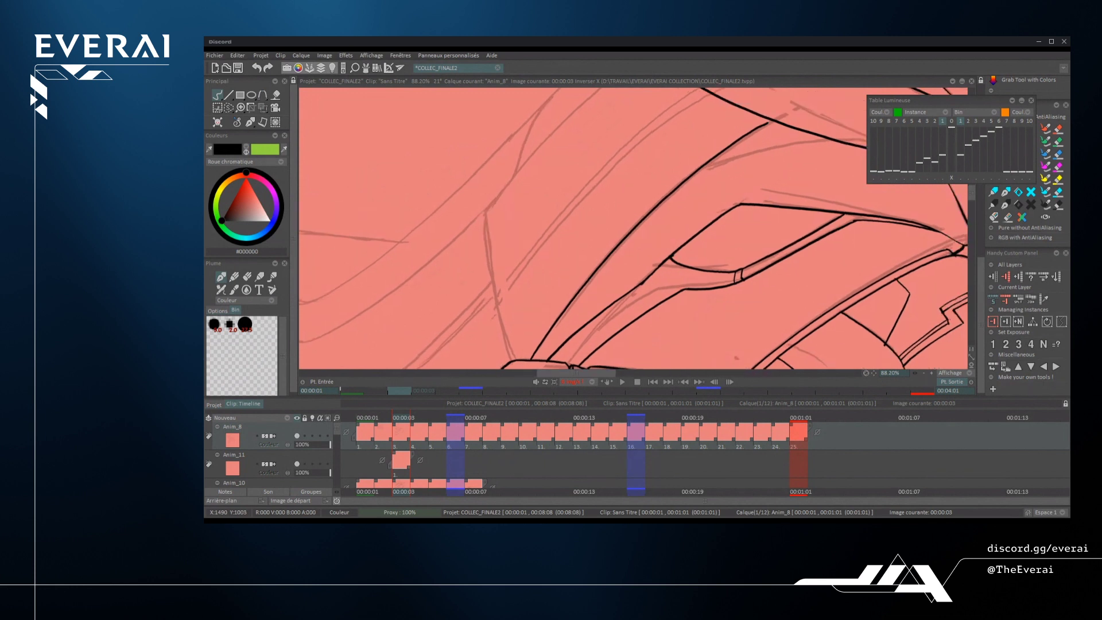
scroll(768, 123, "up", 1)
key("ctrl+z")
left_click_drag(528, 361, 739, 144)
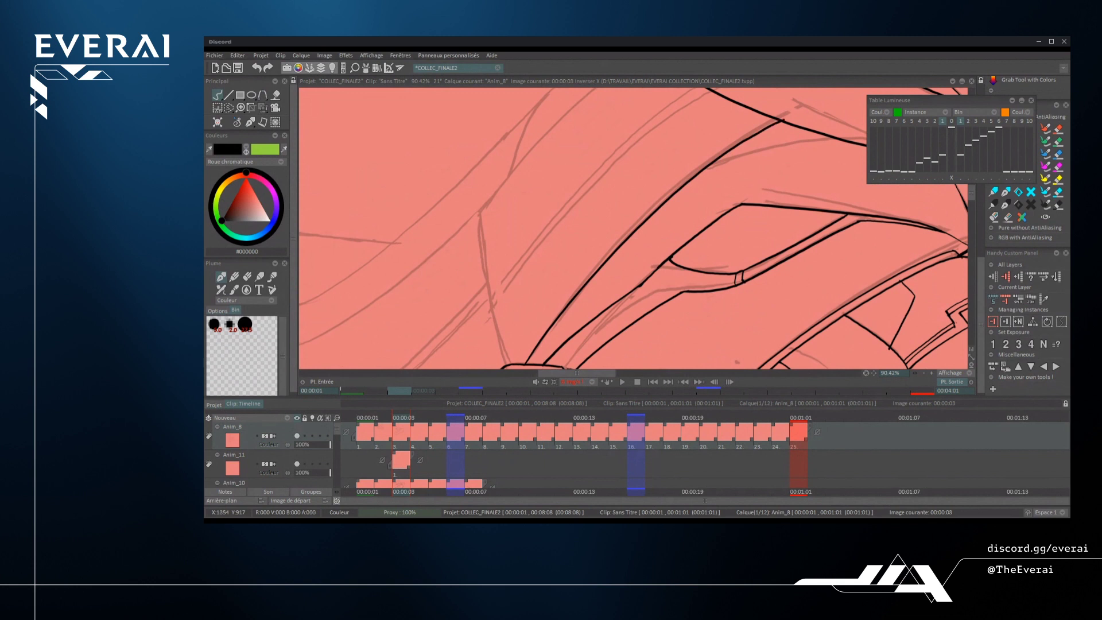
key("ctrl+z")
left_click_drag(529, 359, 784, 119)
key("ctrl+z")
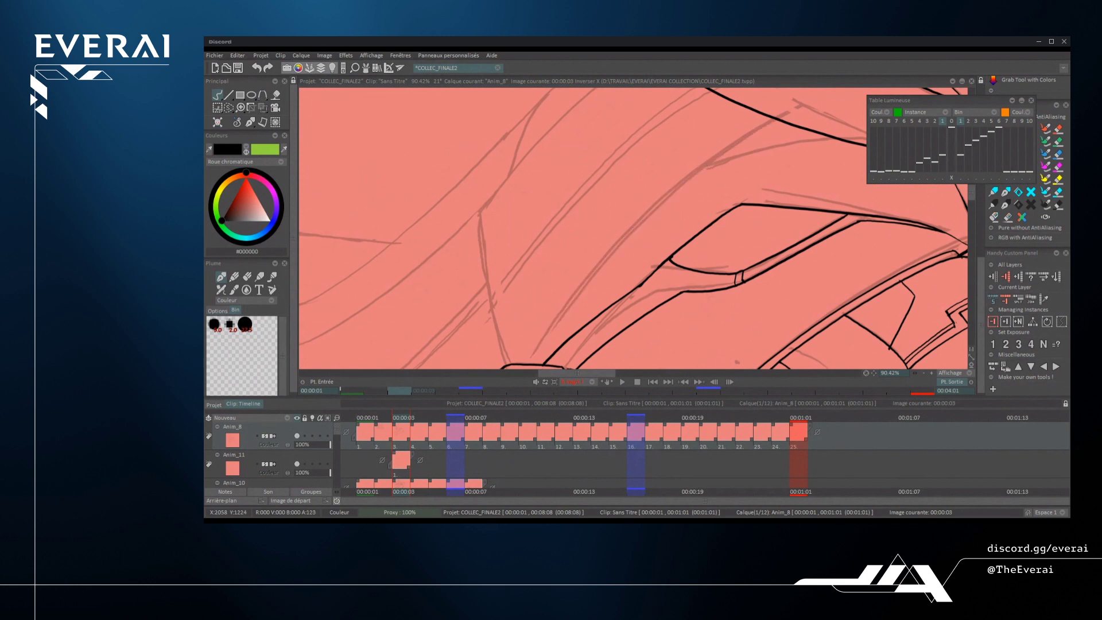
left_click_drag(527, 365, 780, 120)
key("ctrl+z")
- Ink the long arc above the plate from the head outline to the horn's lower outline and save the project
left_click_drag(526, 365, 774, 118)
scroll(768, 136, "down", 8)
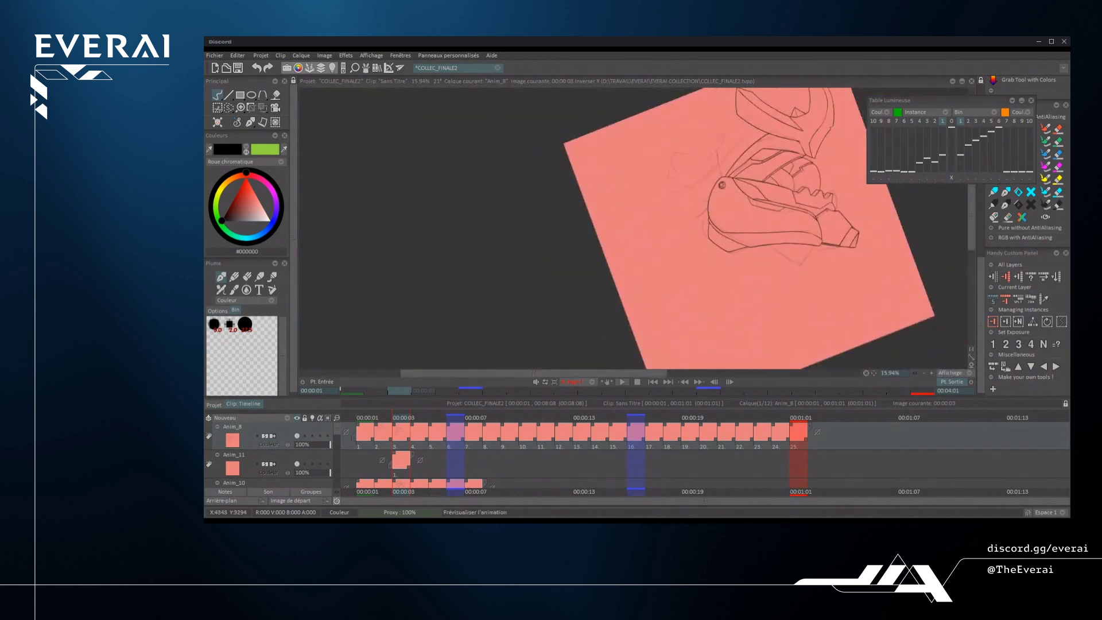
left_click_drag(832, 200, 828, 268)
key("ctrl+s")
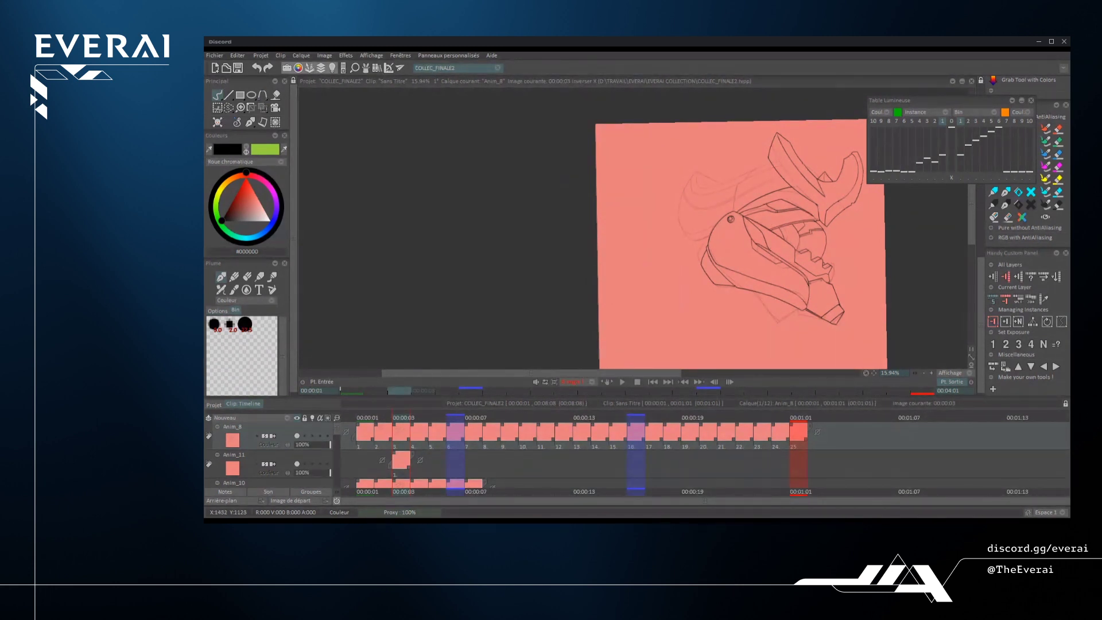
- Ink the outer arc of the band above the plate, from the horn's lower edge up to the sketched corner
scroll(660, 230, "up", 3)
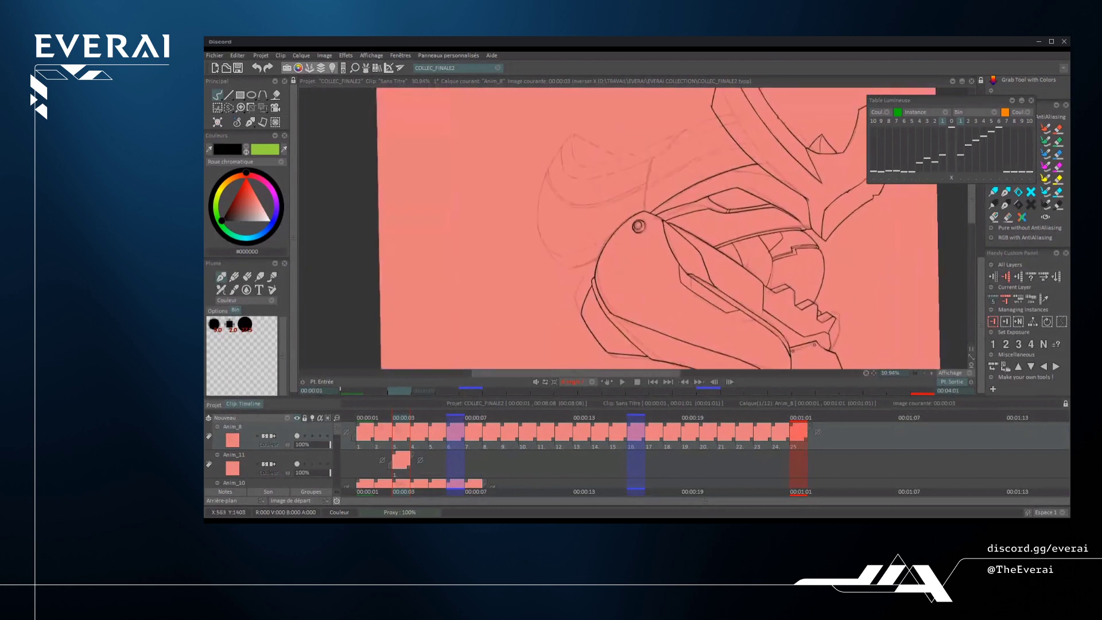
scroll(578, 230, "down", 3)
key("x")
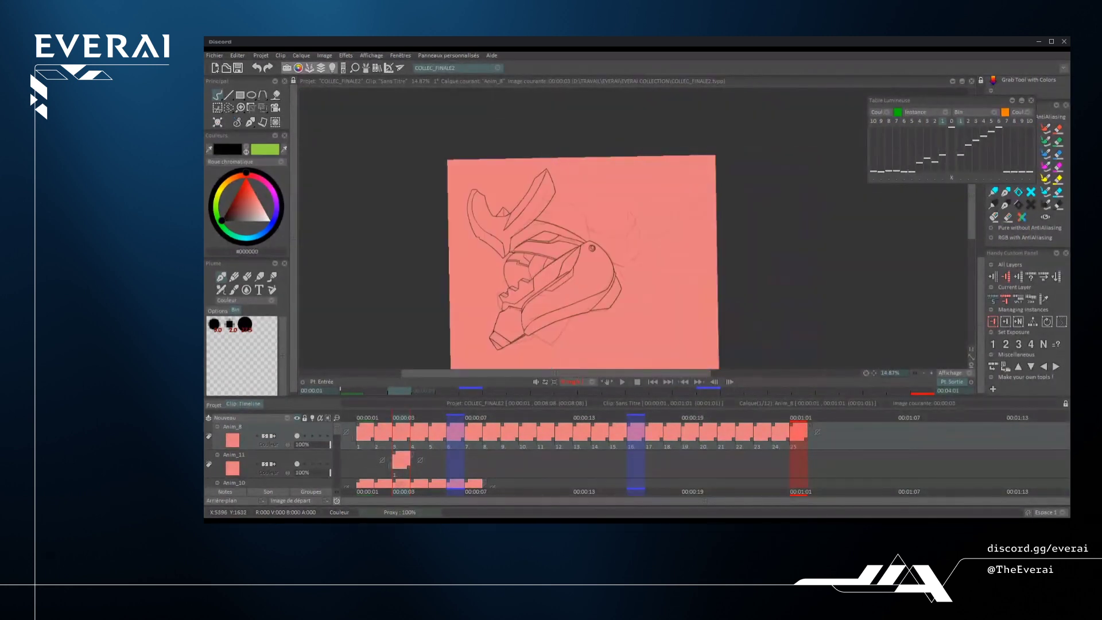
left_click_drag(601, 245, 728, 225)
scroll(727, 225, "down", 3)
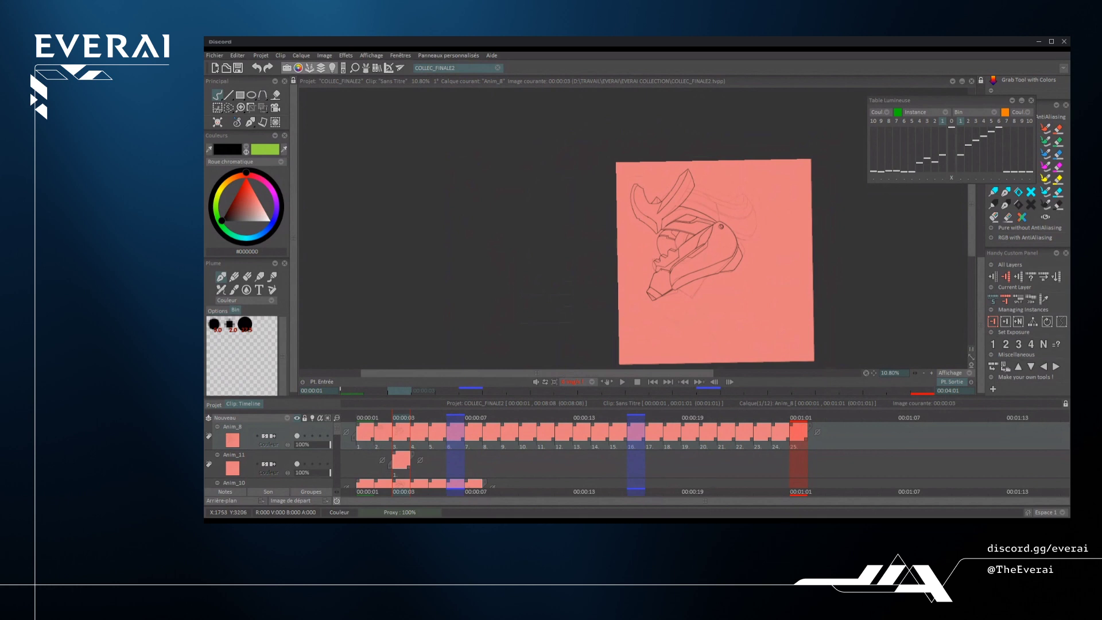
scroll(717, 198, "up", 5)
left_click_drag(605, 98, 352, 130)
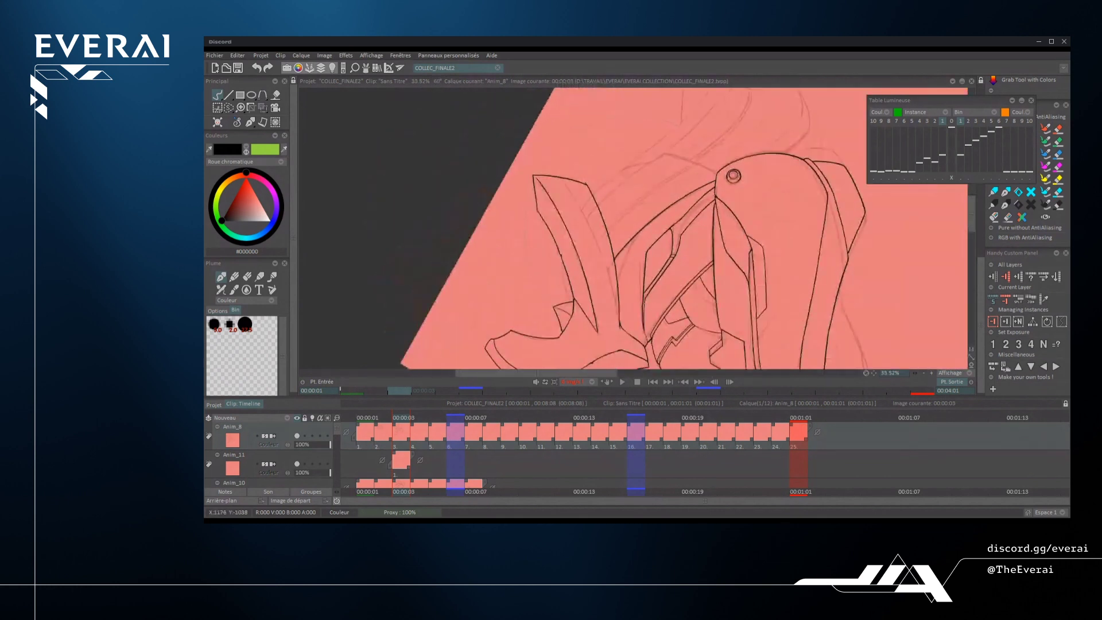
scroll(613, 181, "up", 3)
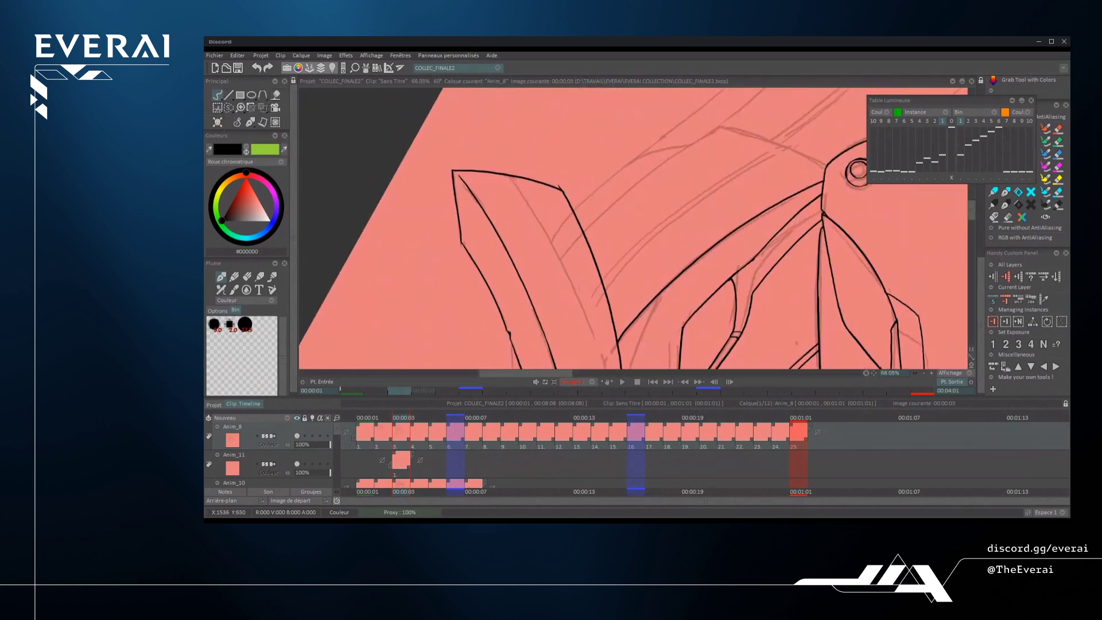
left_click_drag(585, 233, 721, 126)
key("ctrl+z")
key("ctrl+z")
left_click_drag(585, 232, 720, 128)
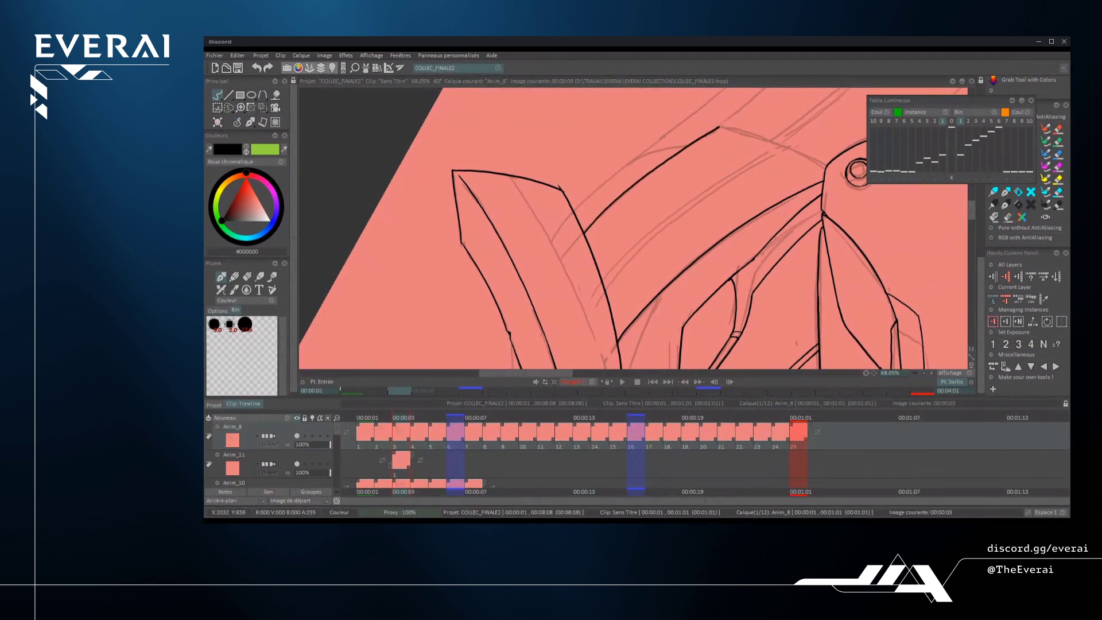
- Try to ink the band's short end edge from the outer arc's corner to the head outline near the bolt
left_click_drag(768, 93, 812, 293)
left_click_drag(812, 292, 772, 225)
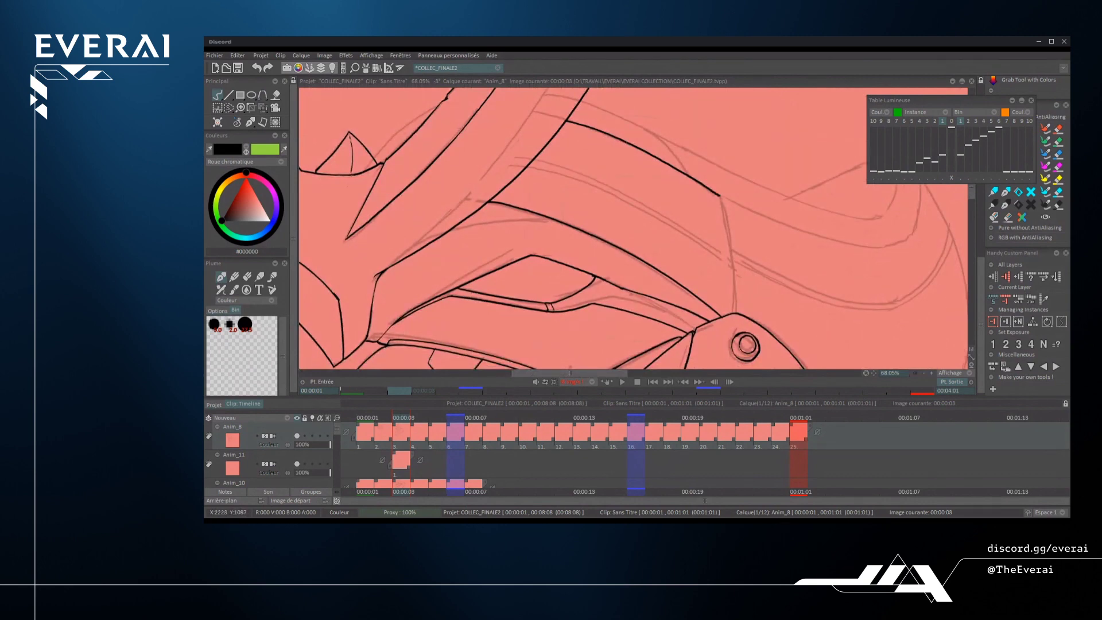
left_click_drag(925, 293, 594, 124)
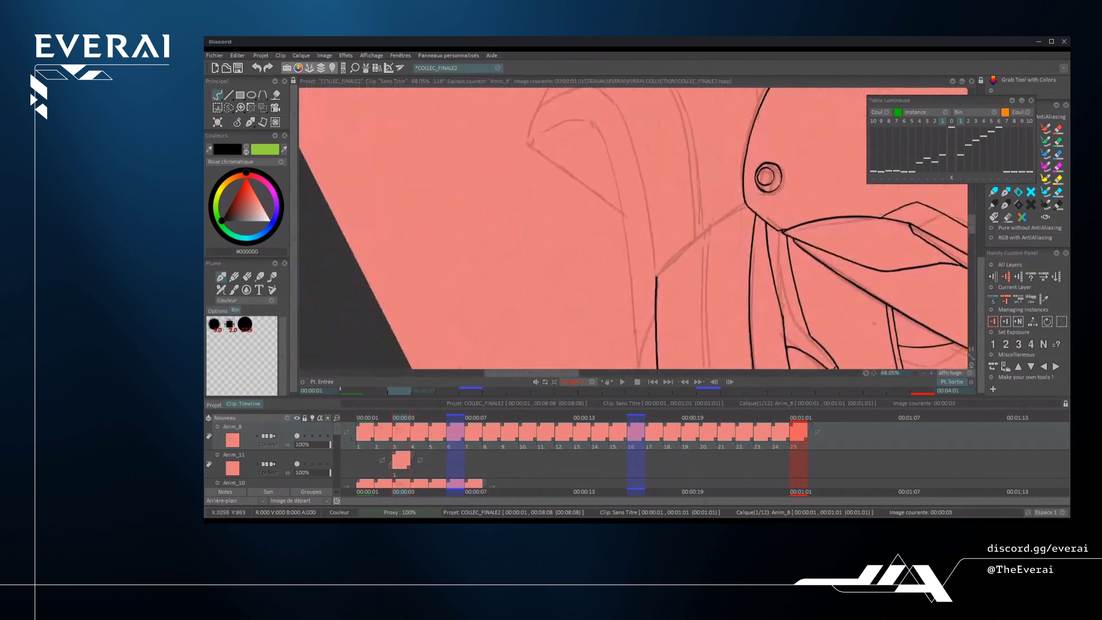
scroll(660, 267, "up", 2)
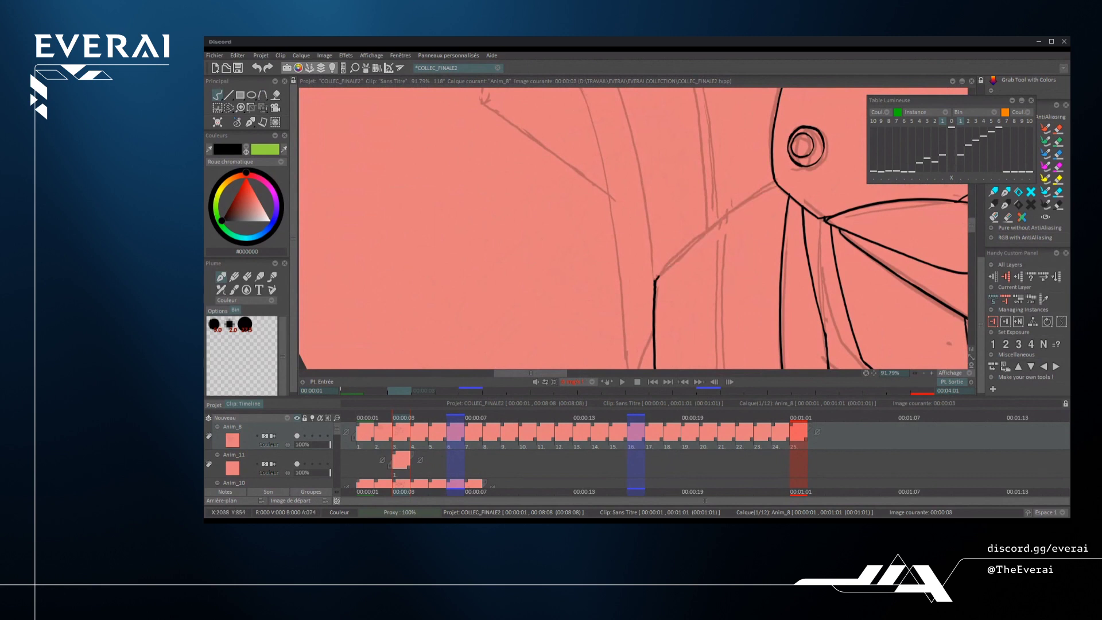
left_click_drag(656, 279, 770, 184)
scroll(774, 173, "up", 1)
key("ctrl+z")
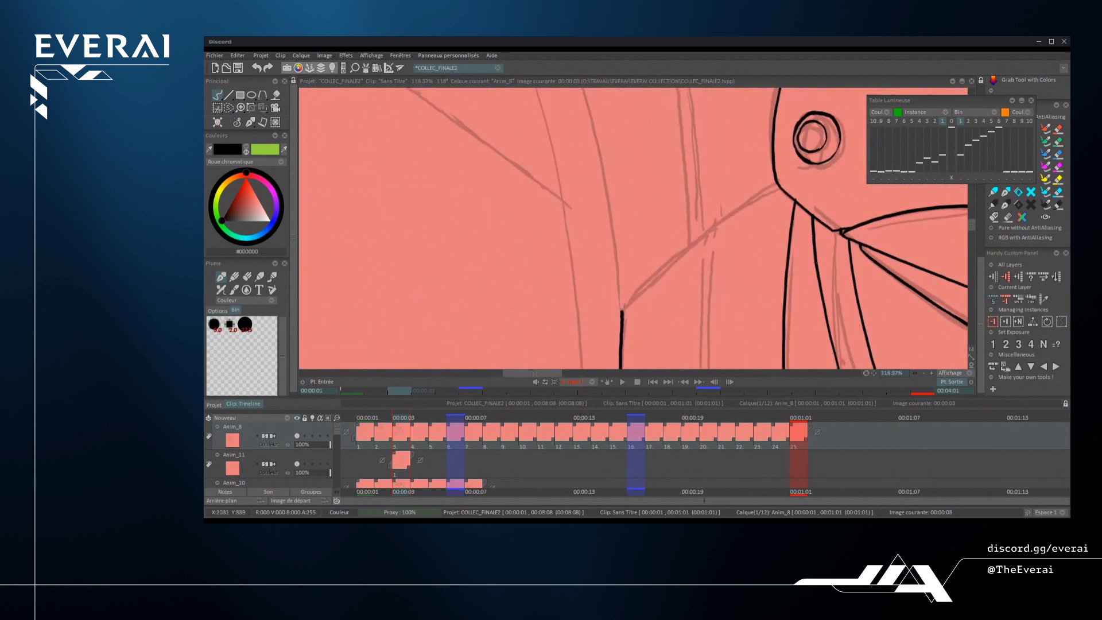
left_click_drag(625, 308, 747, 206)
key("ctrl+z")
left_click_drag(621, 310, 778, 183)
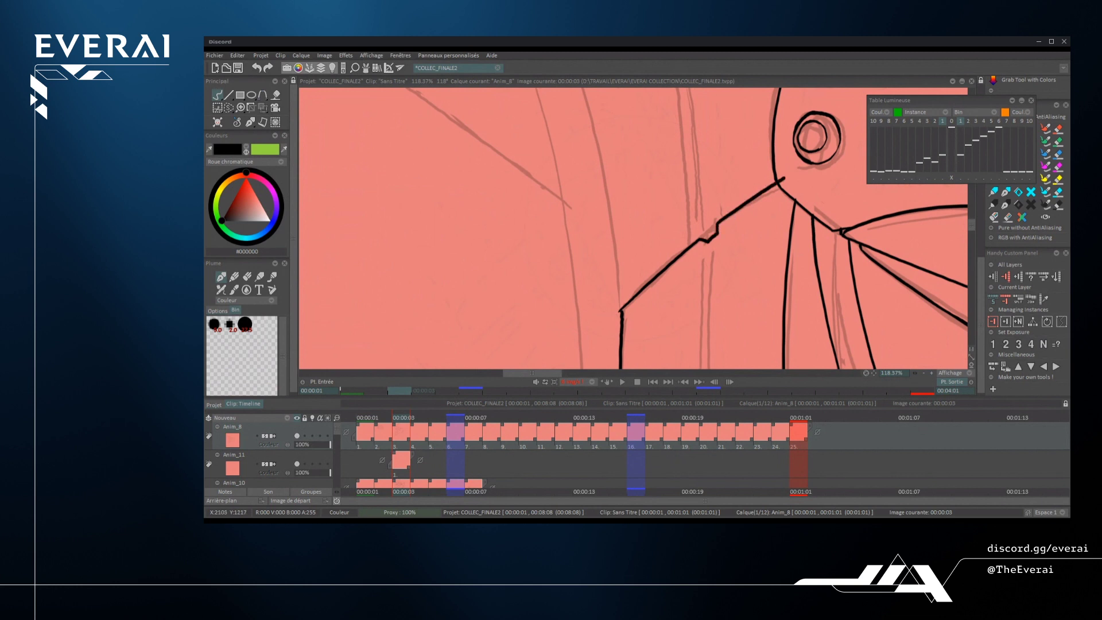
scroll(778, 183, "up", 1)
key("ctrl+z")
- Ink the band's short end edge with a small notch midway, running from the outer arc's corner to the head outline
left_click_drag(617, 316, 773, 181)
key("ctrl+z")
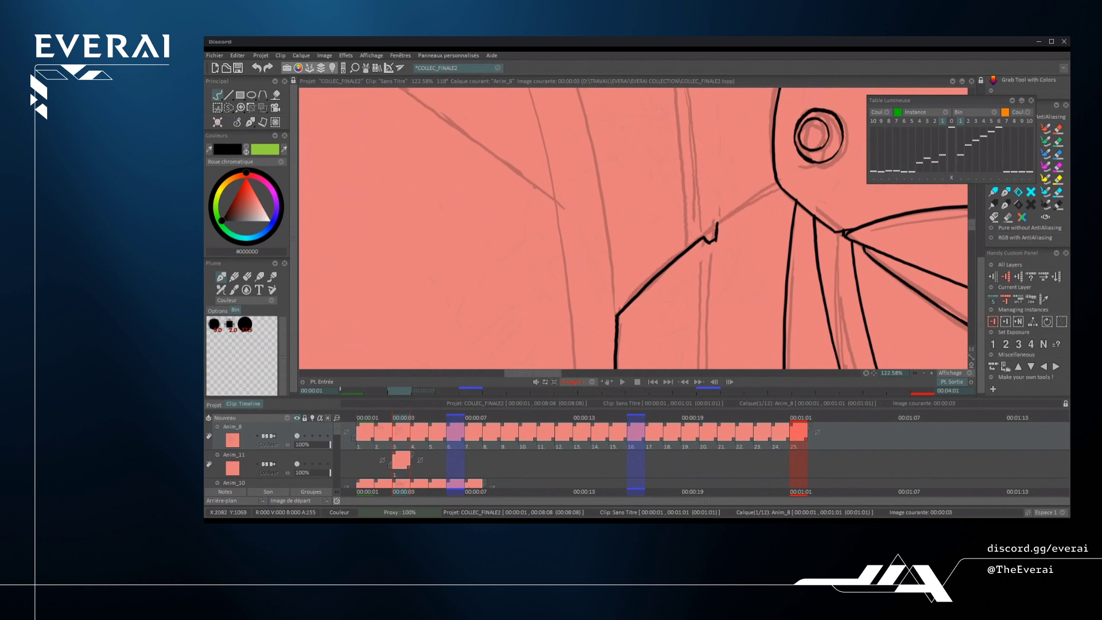
mouse_move(718, 226)
left_mouse_down()
mouse_move(779, 181)
mouse_move(753, 356)
mouse_move(731, 226)
mouse_move(692, 308)
left_mouse_up()
scroll(779, 181, "down", 10)
scroll(737, 252, "down", 3)
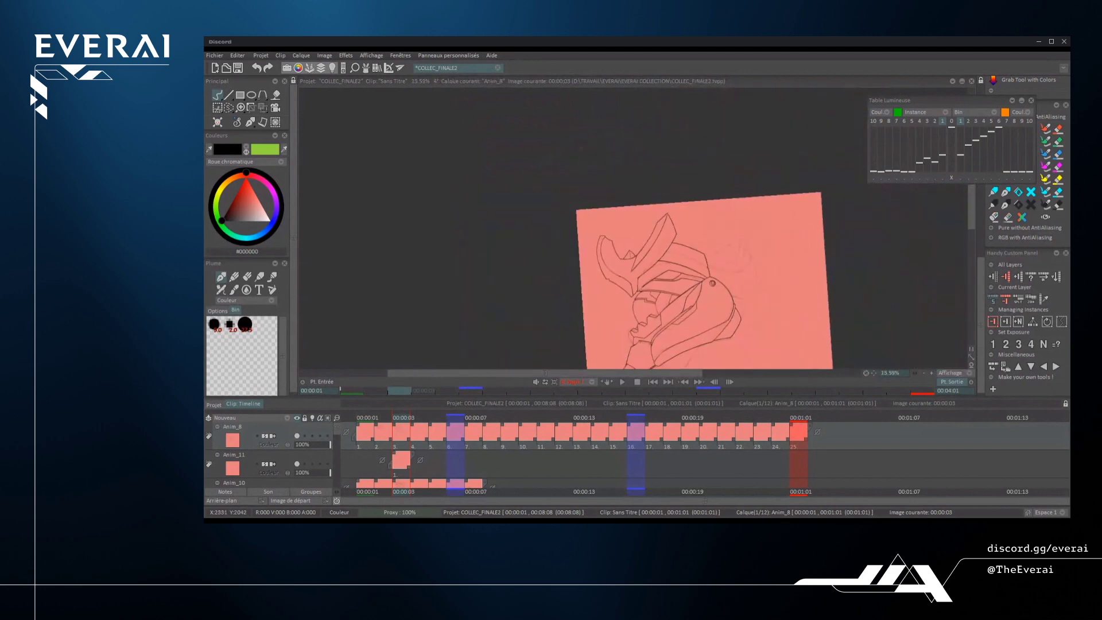
- Examine the band against the whole head, undoing and restoring its latest strokes for comparison
scroll(712, 276, "up", 10)
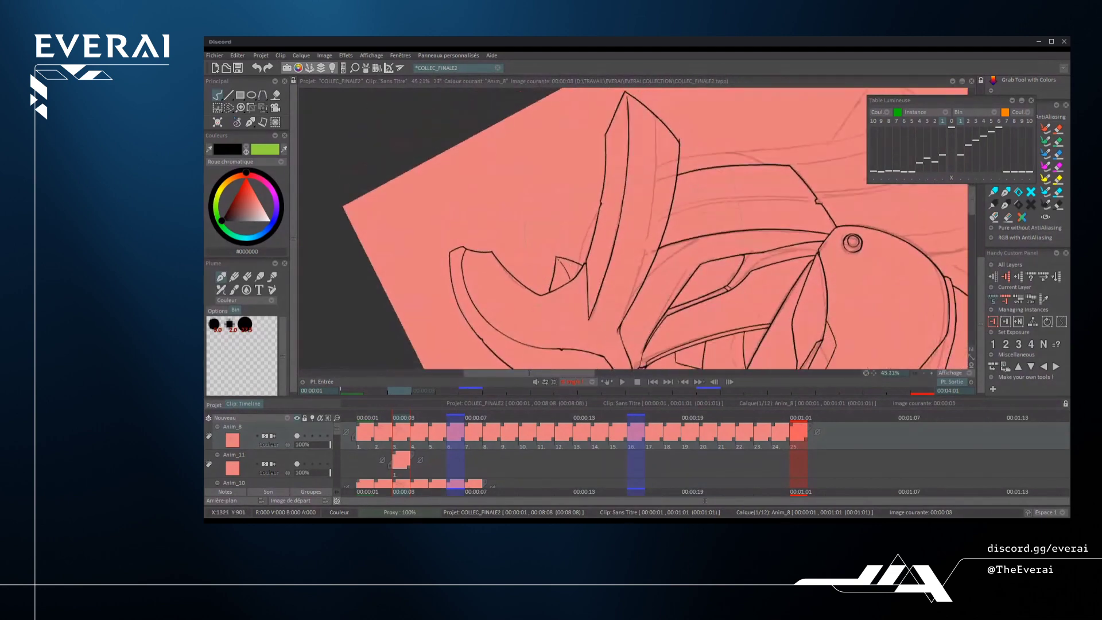
scroll(631, 229, "down", 8)
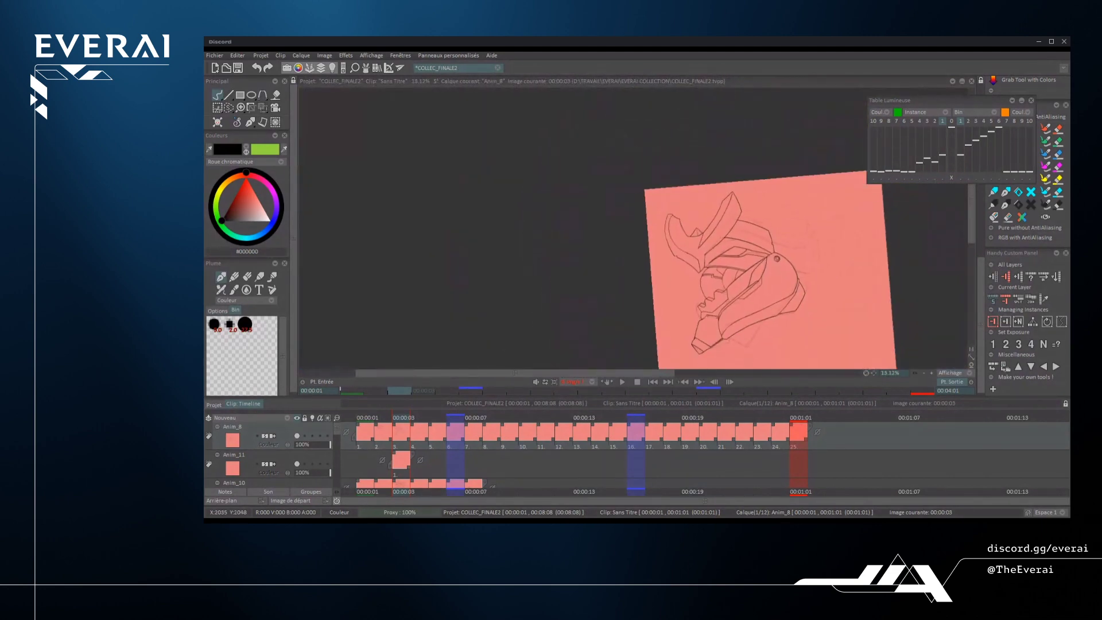
left_click_drag(780, 292, 790, 199)
scroll(635, 230, "up", 6)
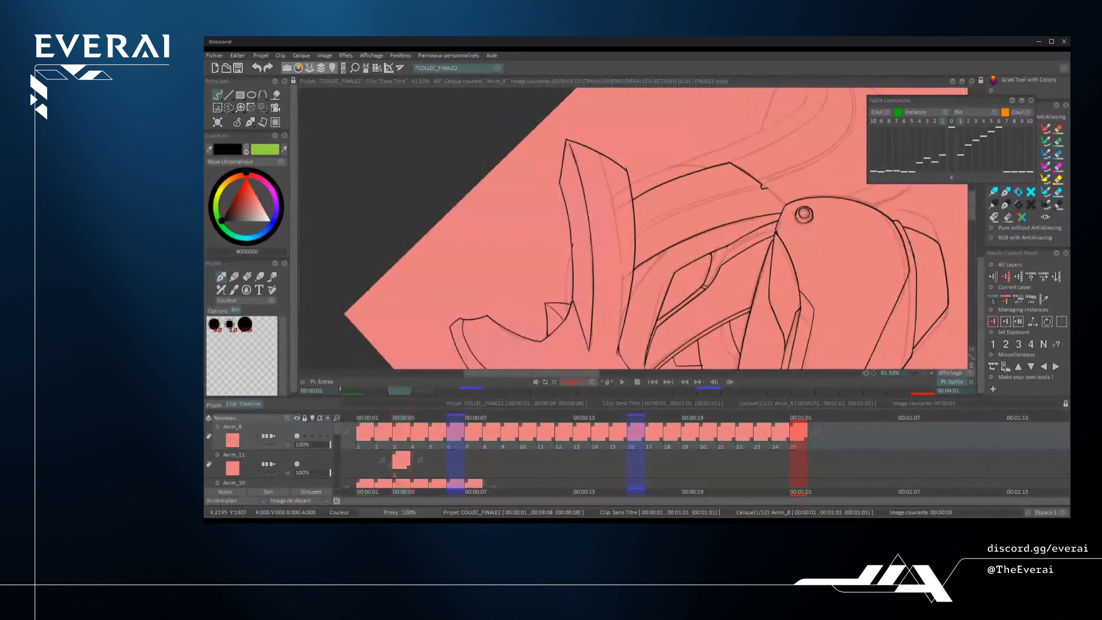
key("ctrl+z")
key("ctrl+z")
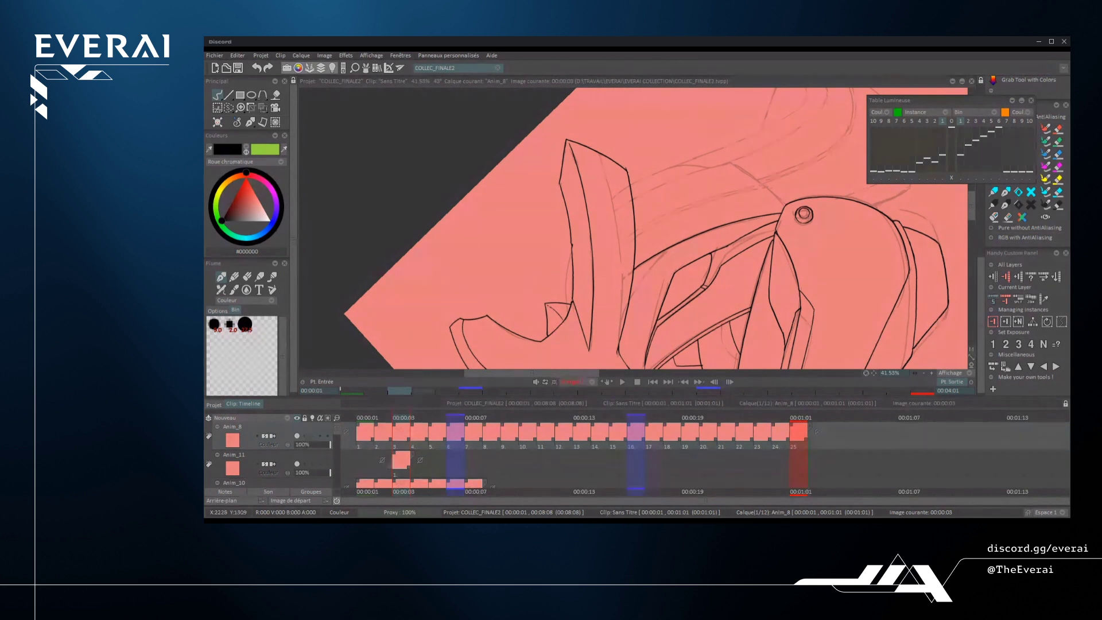
key("ctrl+y")
key("ctrl+y")
- Erase the long arc above the plate between the head outline and the horn, and switch back to the drawing pen
key("e")
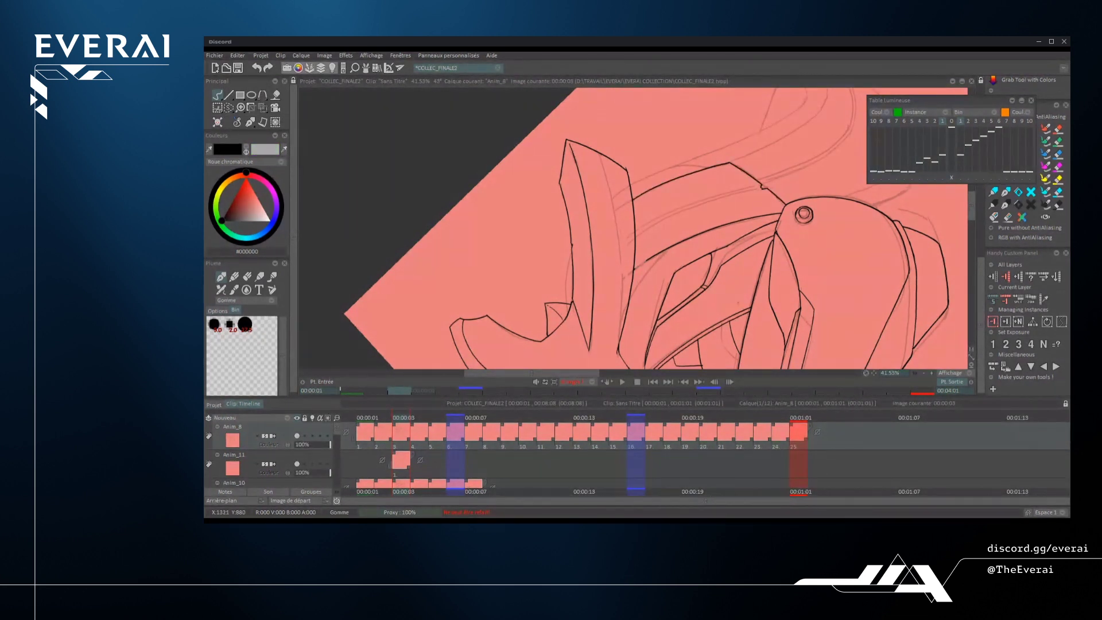
left_click_drag(650, 259, 766, 215)
left_click_drag(792, 133, 820, 112)
key("e")
- Try to ink a replacement arc inside the band from the horn's lower edge to the notch in the end edge
scroll(662, 261, "up", 1)
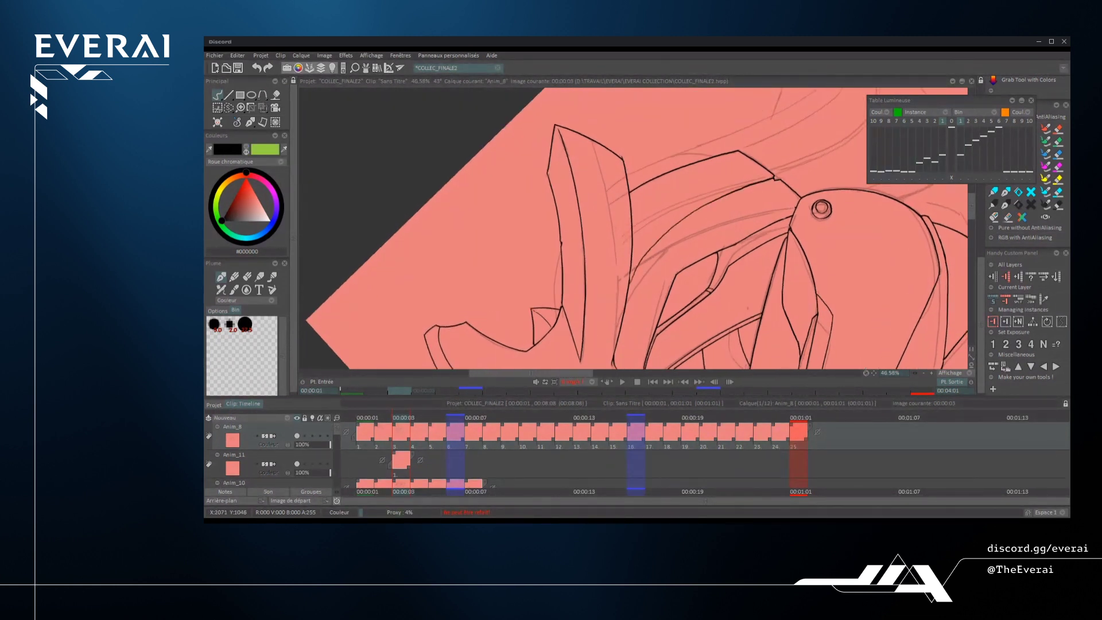
scroll(740, 193, "down", 10)
left_click_drag(832, 197, 764, 338)
scroll(631, 230, "up", 10)
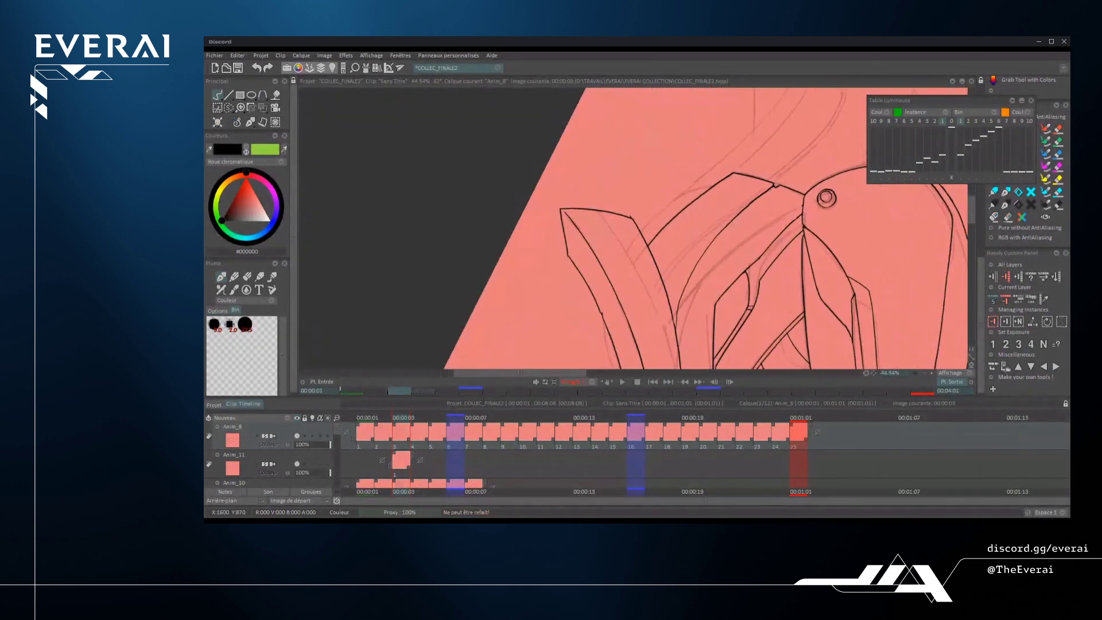
key("ctrl+z")
mouse_move(672, 308)
left_mouse_down()
mouse_move(724, 229)
mouse_move(779, 187)
left_mouse_up()
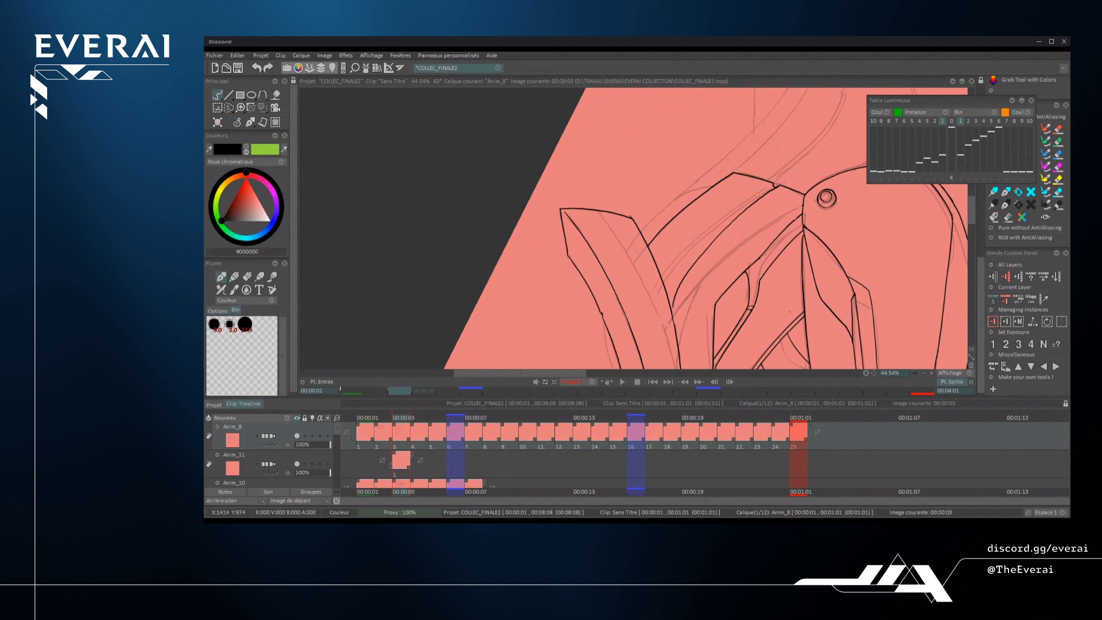
key("ctrl+z")
left_click_drag(671, 309, 782, 184)
key("ctrl+z")
- Retry the inner arc of the band from the horn to the notch, following the sketch more closely
left_click_drag(671, 309, 782, 184)
scroll(677, 278, "up", 1)
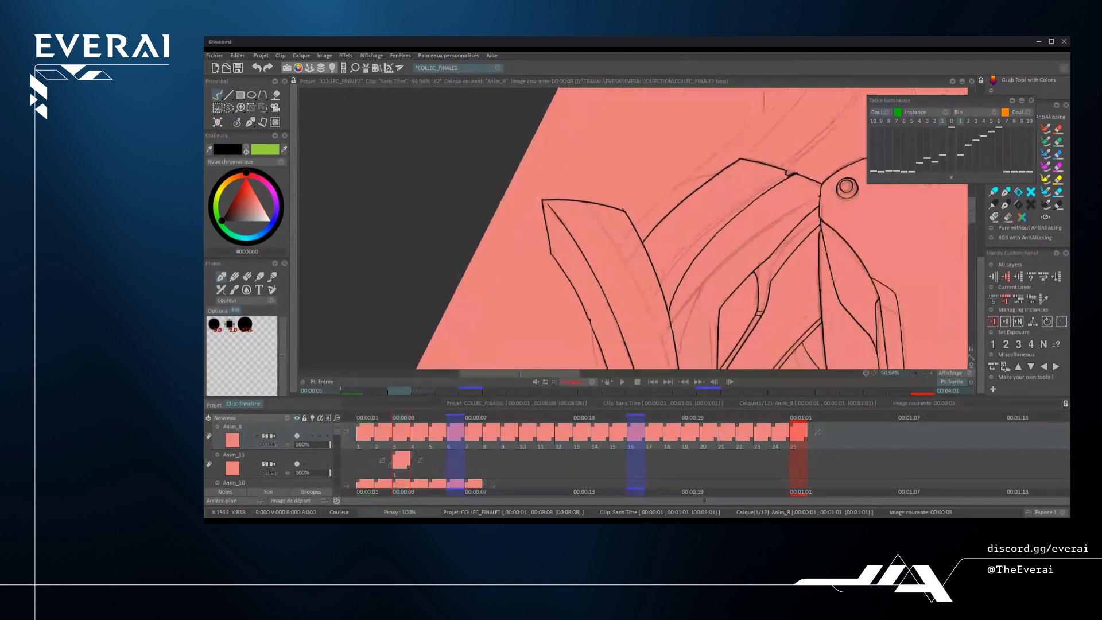
scroll(677, 279, "up", 1)
key("ctrl+z")
mouse_move(644, 336)
left_mouse_down()
mouse_move(747, 195)
mouse_move(784, 172)
left_mouse_up()
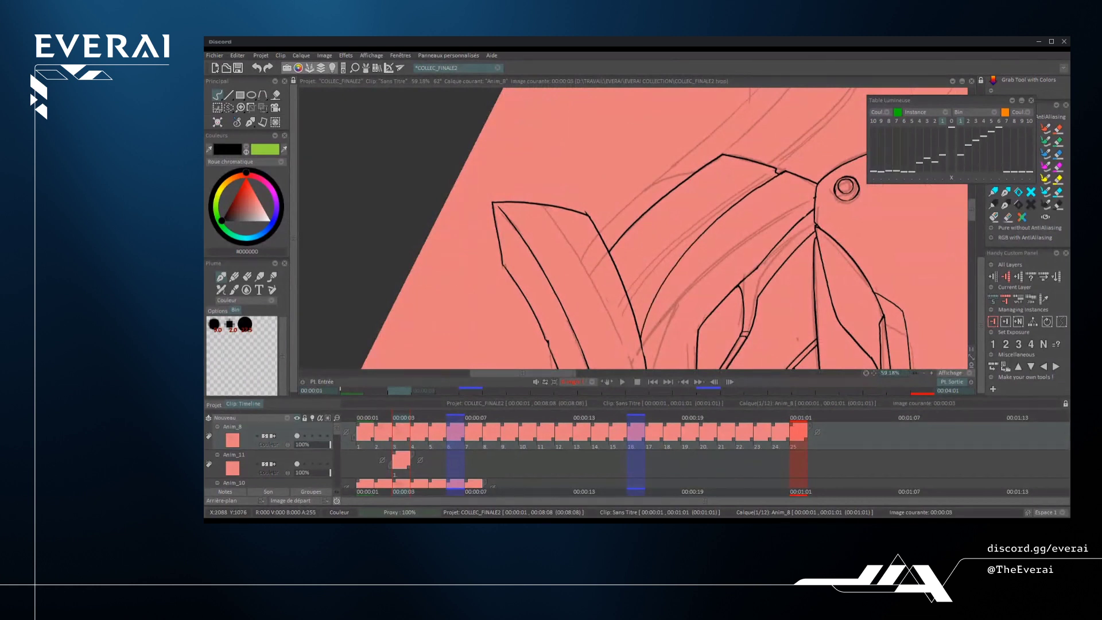
scroll(677, 278, "up", 1)
key("ctrl+z")
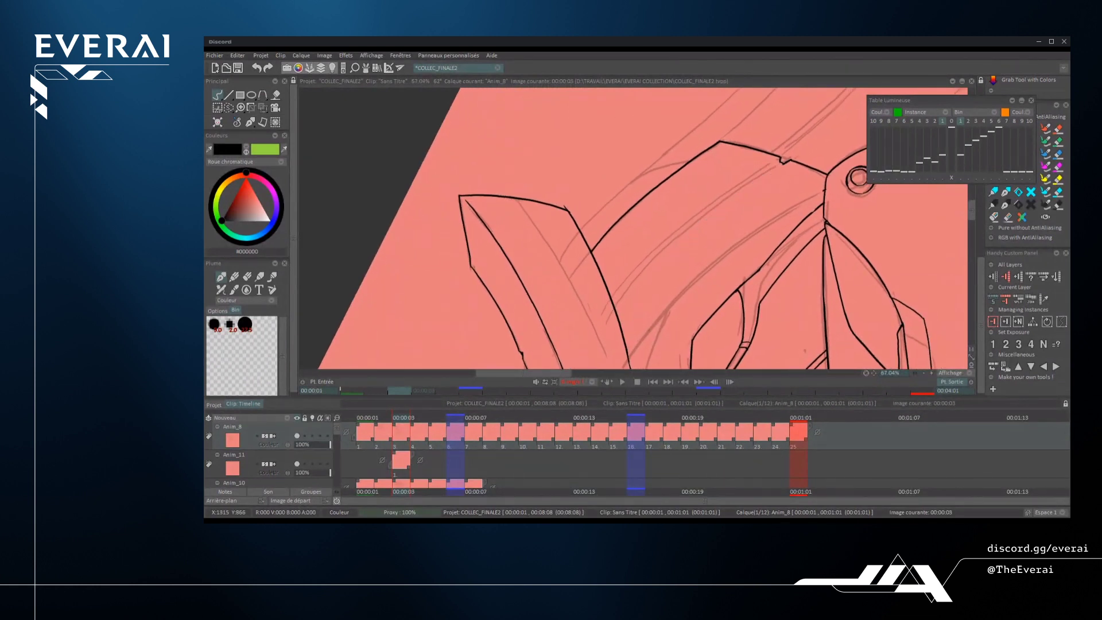
- Ink the inner arc from the horn's lower edge to the notch and add a second arc close beneath it
mouse_move(629, 348)
left_mouse_down()
mouse_move(701, 225)
mouse_move(792, 161)
left_mouse_up()
key("ctrl+z")
mouse_move(629, 348)
left_mouse_down()
mouse_move(656, 275)
mouse_move(786, 164)
left_mouse_up()
mouse_move(625, 333)
left_mouse_down()
mouse_move(684, 228)
mouse_move(779, 160)
mouse_move(766, 187)
mouse_move(772, 229)
left_mouse_up()
scroll(761, 172, "down", 10)
left_click_drag(872, 262, 789, 313)
scroll(683, 259, "down", 3)
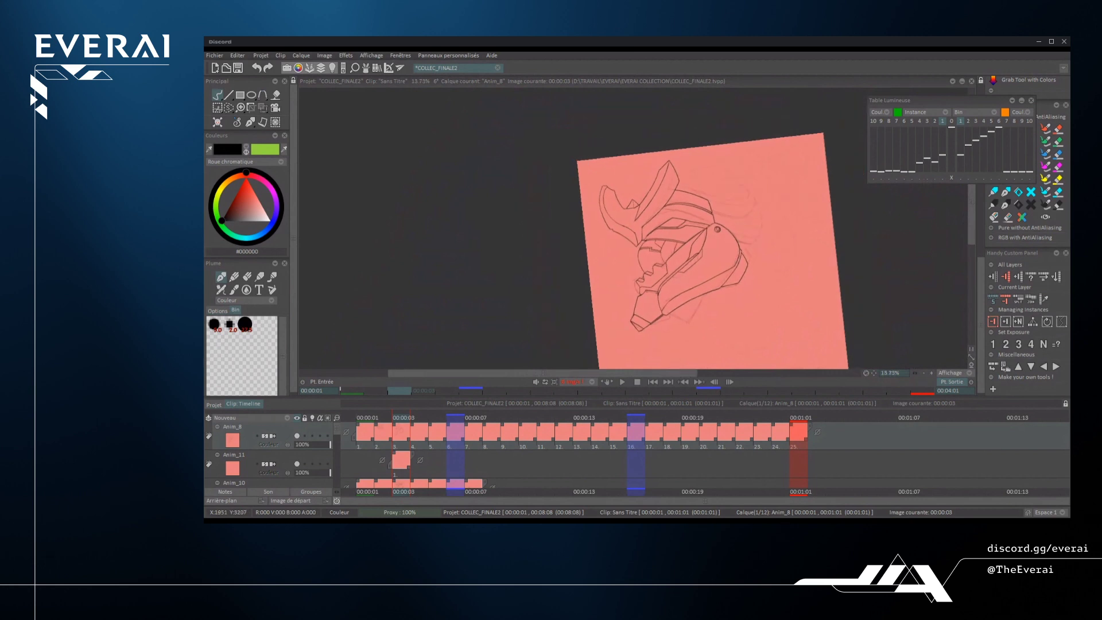
- Ink the raised contour just above the band's outer arc, from the horn's edge until it merges with the arc
scroll(740, 240, "up", 2)
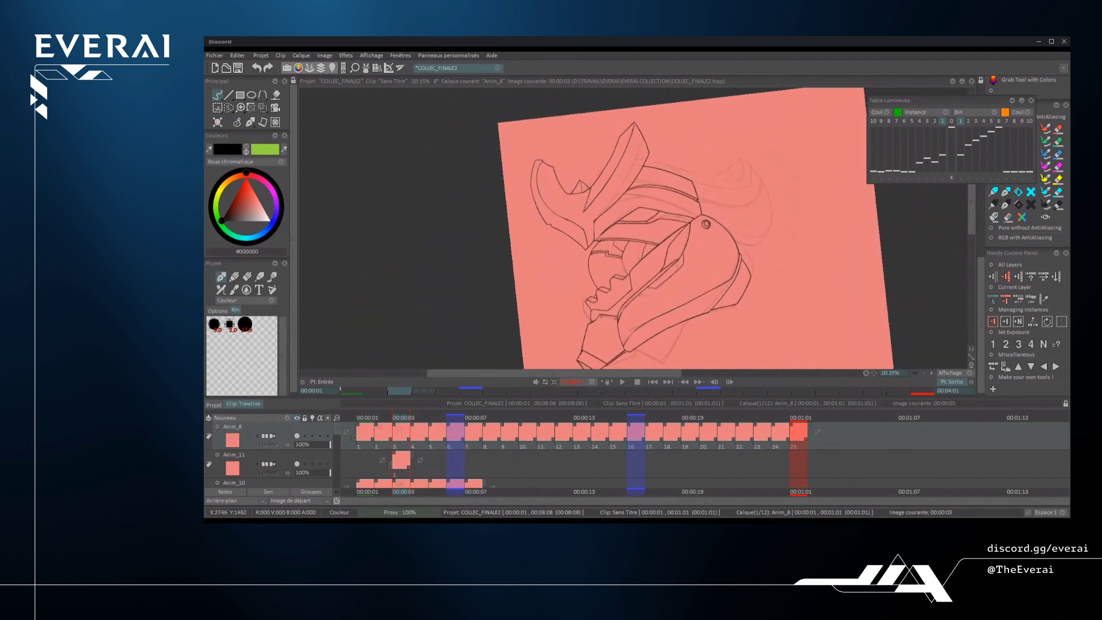
scroll(740, 218, "up", 1)
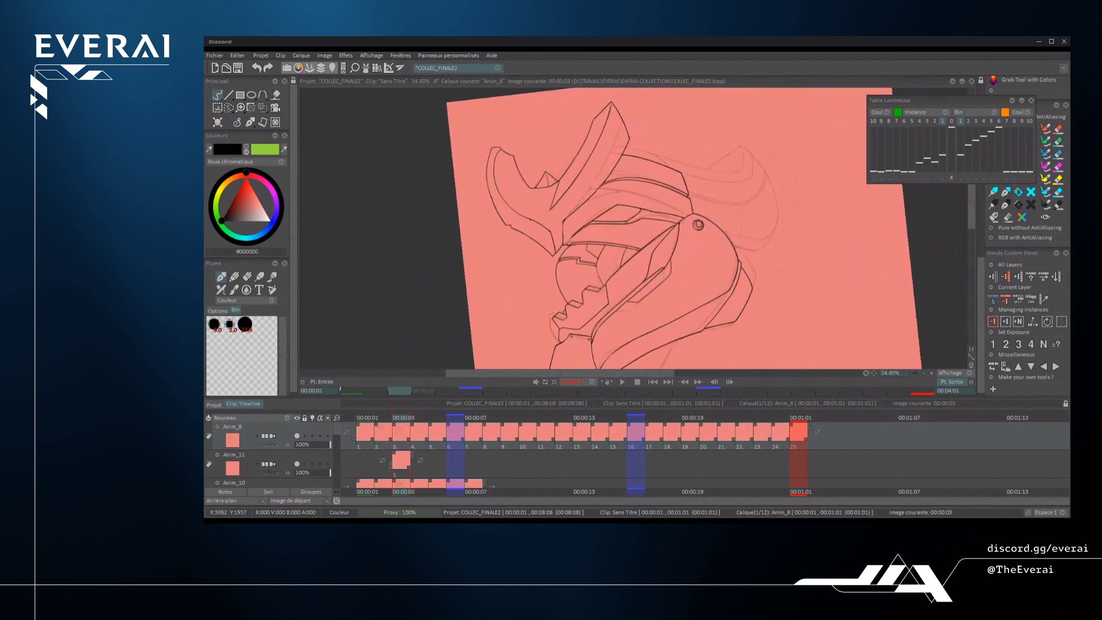
scroll(631, 229, "up", 6)
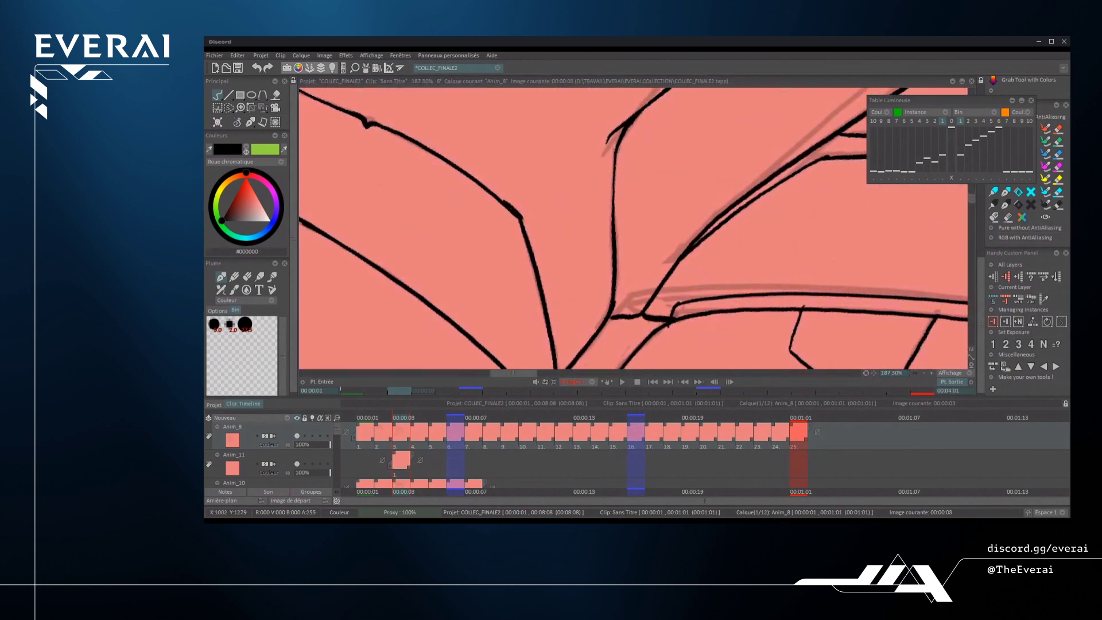
scroll(666, 281, "down", 5)
scroll(665, 281, "down", 6)
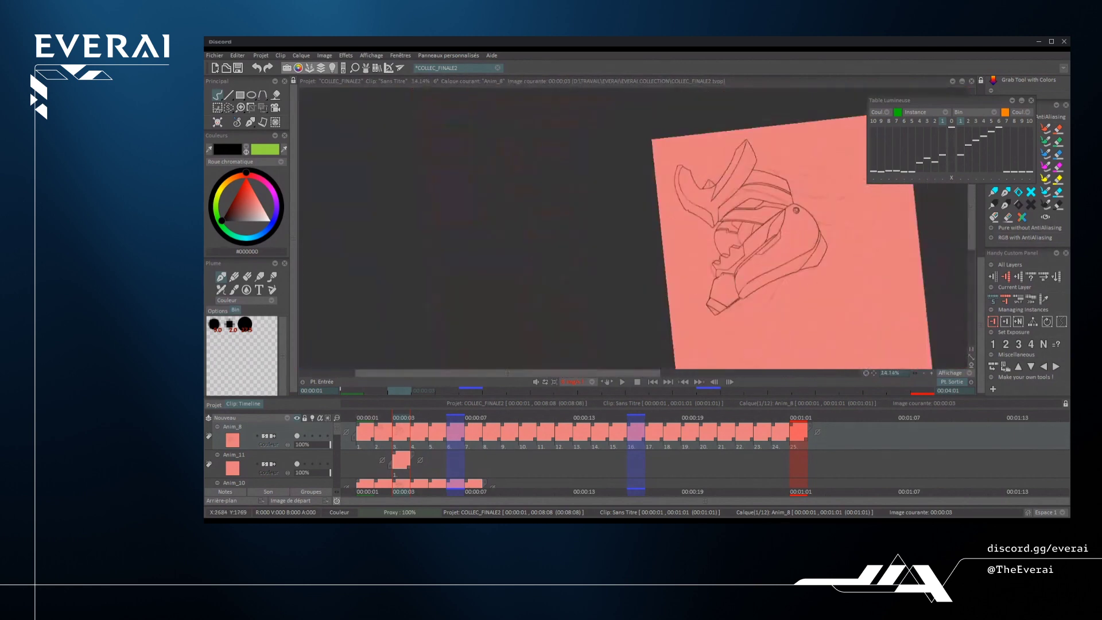
left_click_drag(617, 118, 565, 179)
scroll(683, 198, "up", 6)
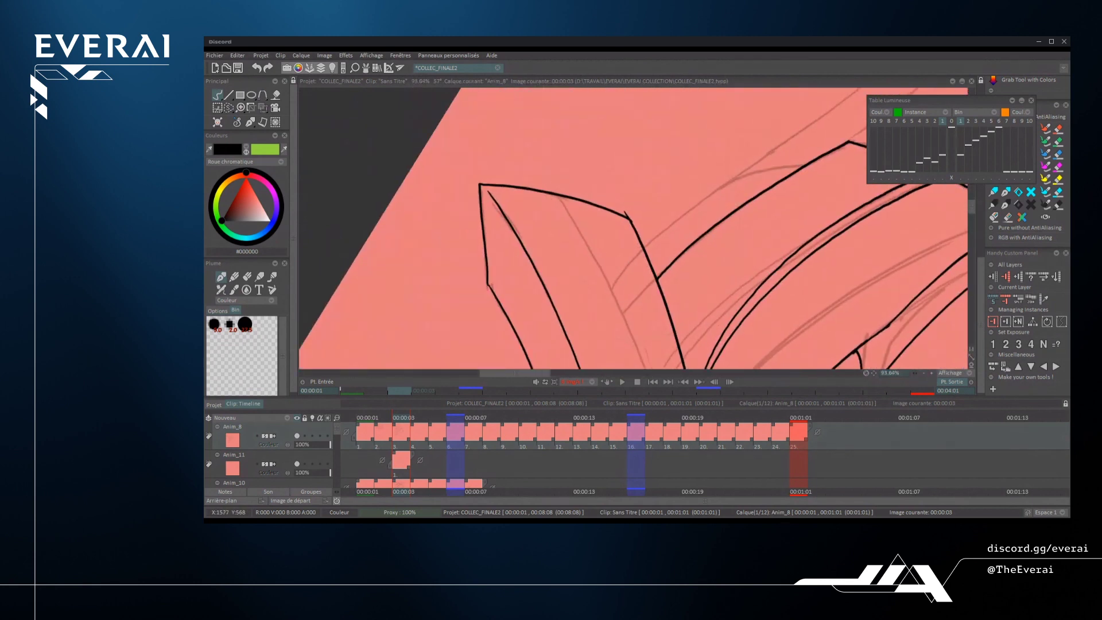
left_click_drag(697, 205, 737, 176)
key("ctrl+z")
left_click_drag(644, 249, 730, 181)
left_click_drag(785, 234, 774, 172)
mouse_move(700, 144)
left_mouse_down()
mouse_move(611, 283)
mouse_move(711, 208)
mouse_move(691, 280)
mouse_move(638, 203)
left_mouse_up()
scroll(611, 283, "up", 3)
- Ink the thin arc beside the horn's outer edge down to the small triangular spike, and erase the spike's line that crosses it
scroll(712, 208, "down", 10)
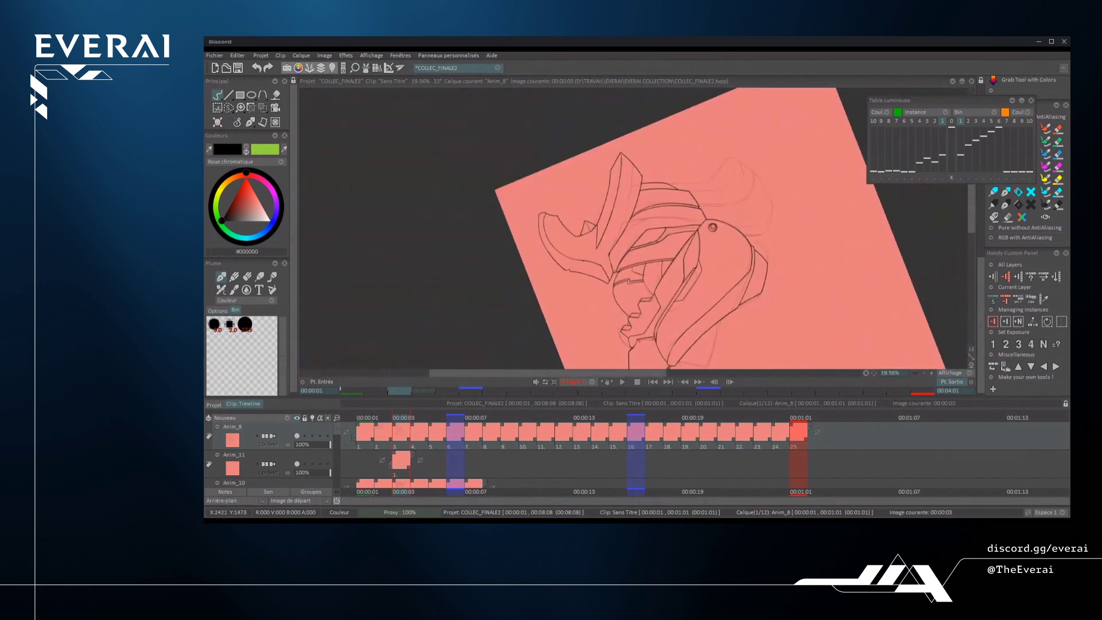
scroll(600, 214, "up", 6)
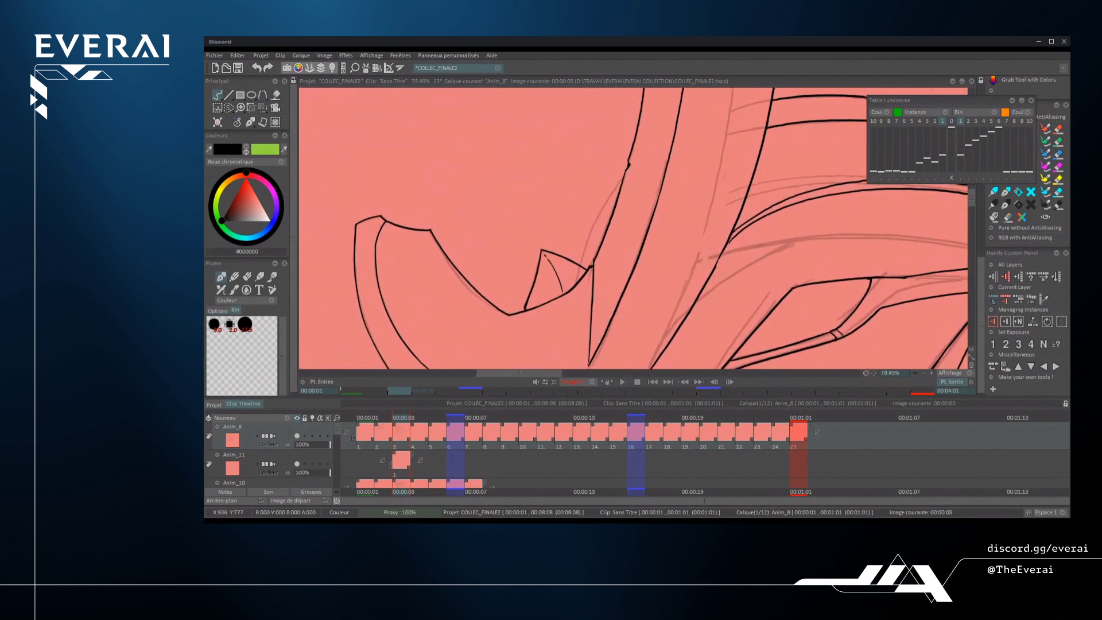
scroll(617, 184, "down", 6)
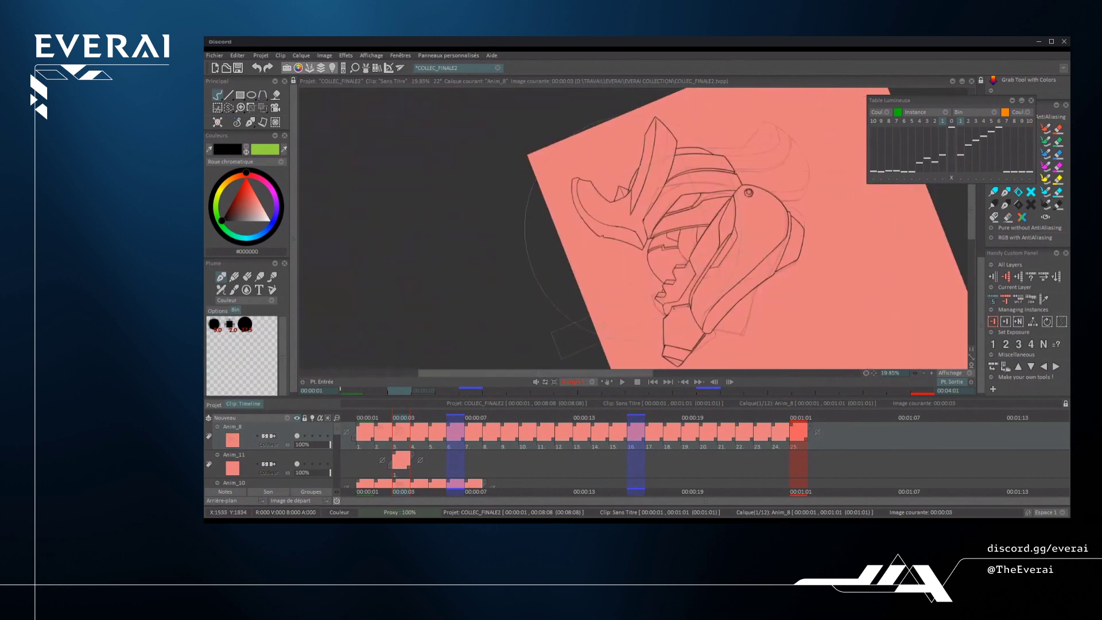
scroll(626, 196, "up", 8)
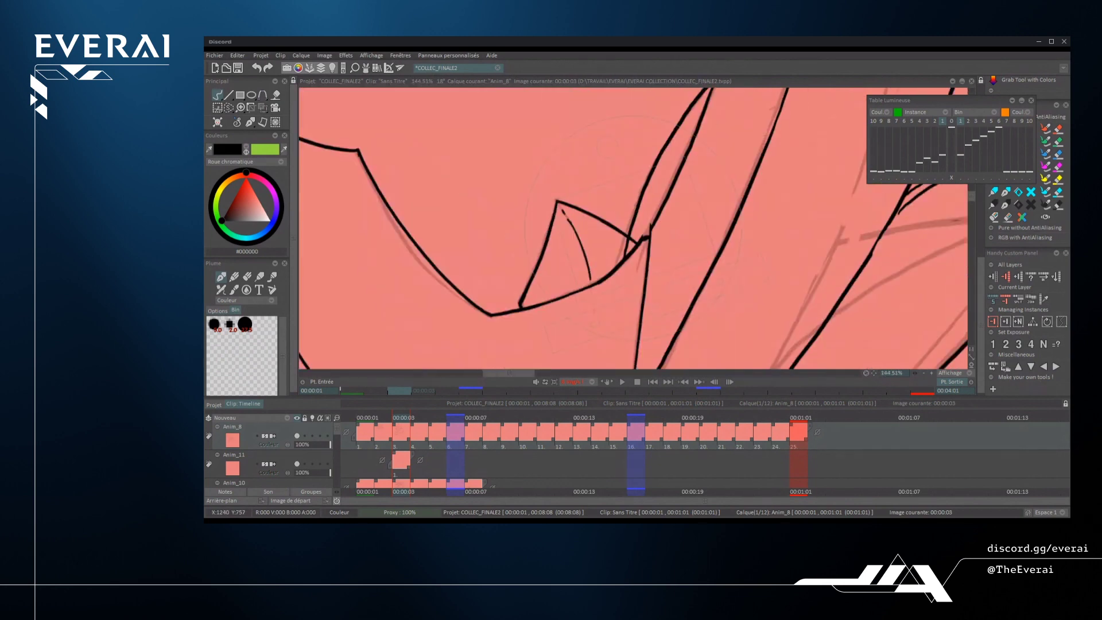
mouse_move(649, 229)
left_mouse_down()
mouse_move(622, 287)
mouse_move(636, 259)
mouse_move(618, 270)
left_mouse_up()
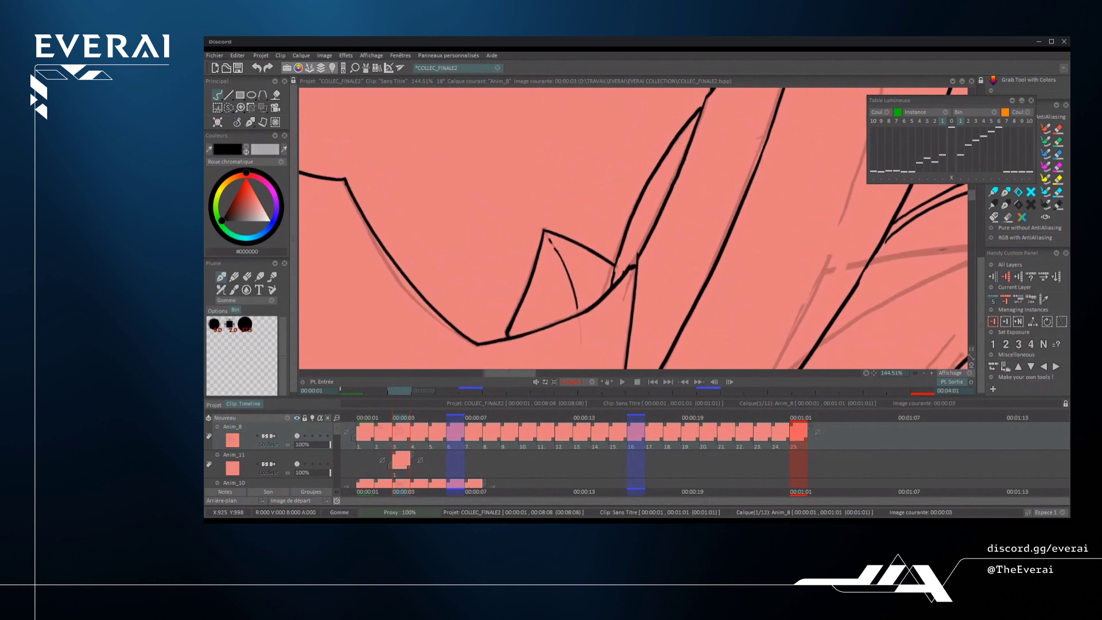
- Erase the stray stubs and bumps where the spike's upper edge, the thin arc and the lower curve meet beside the horn
scroll(623, 258, "up", 8)
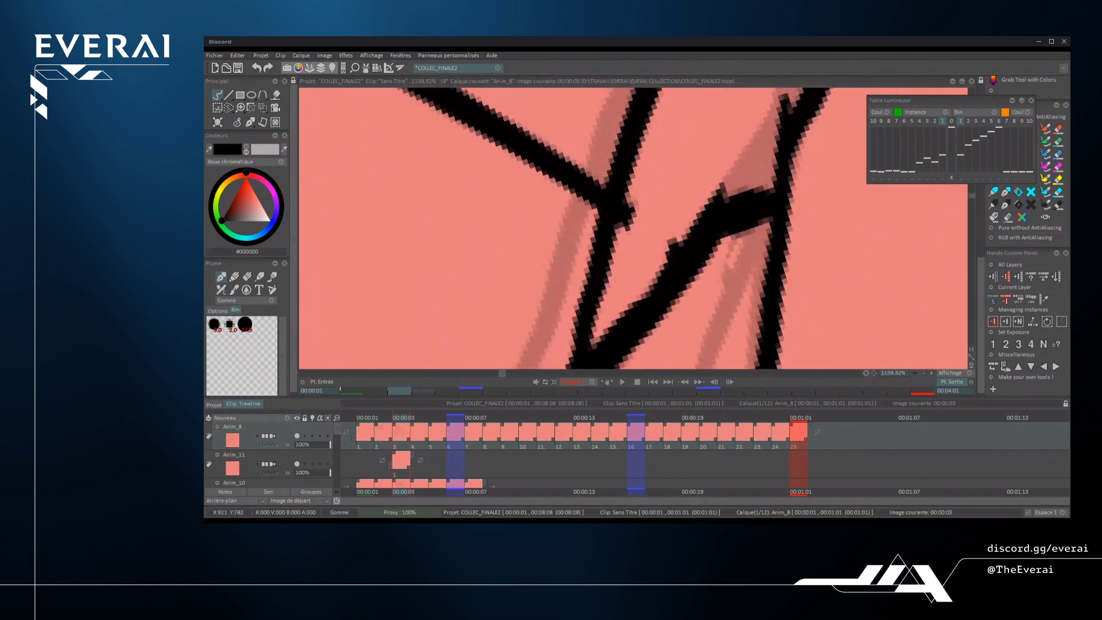
key("ctrl+z")
mouse_move(641, 226)
left_mouse_down()
mouse_move(630, 199)
mouse_move(635, 229)
mouse_move(655, 226)
left_mouse_up()
key("ctrl+z")
left_click_drag(622, 234, 630, 201)
mouse_move(654, 252)
left_mouse_down()
mouse_move(661, 229)
mouse_move(680, 241)
left_mouse_up()
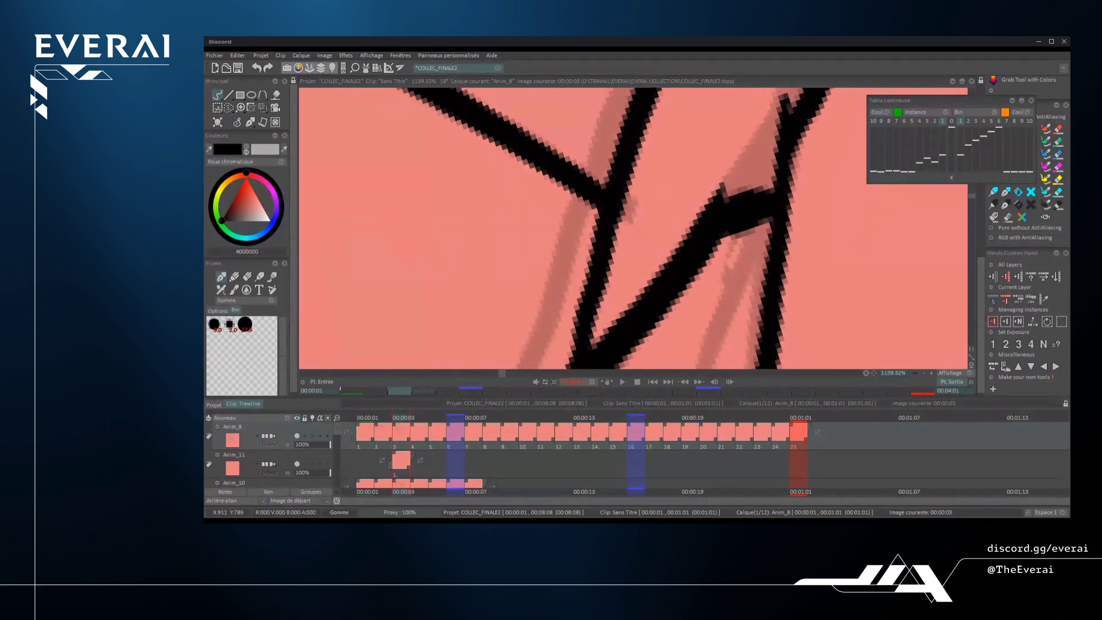
key("n")
scroll(657, 303, "down", 10)
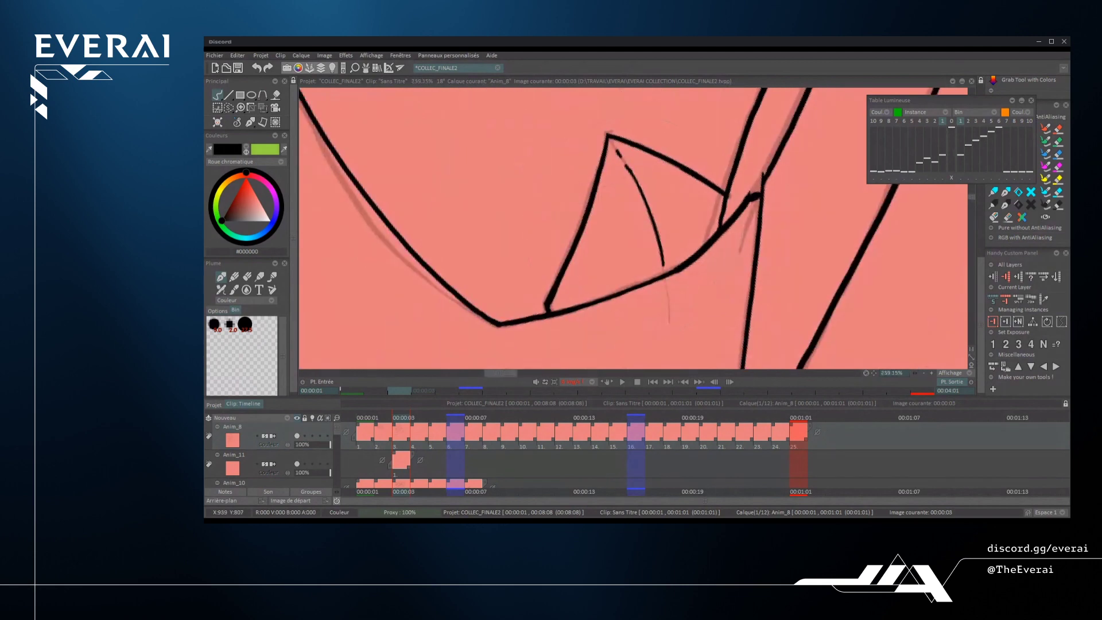
left_click_drag(833, 245, 641, 260)
left_click_drag(597, 177, 687, 182)
scroll(683, 215, "up", 3)
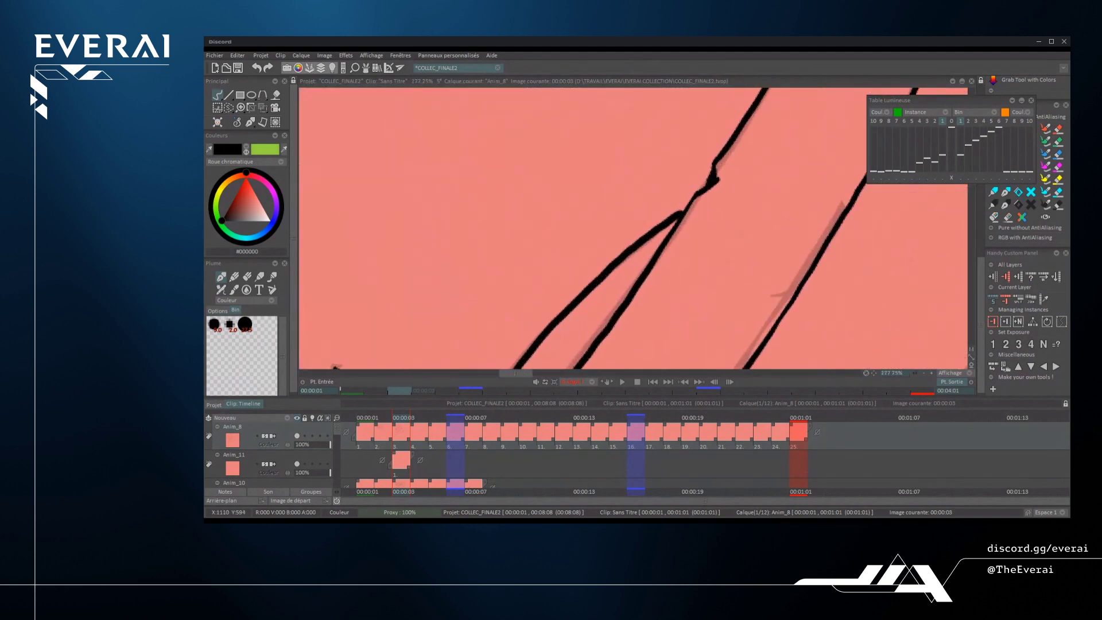
scroll(683, 215, "down", 12)
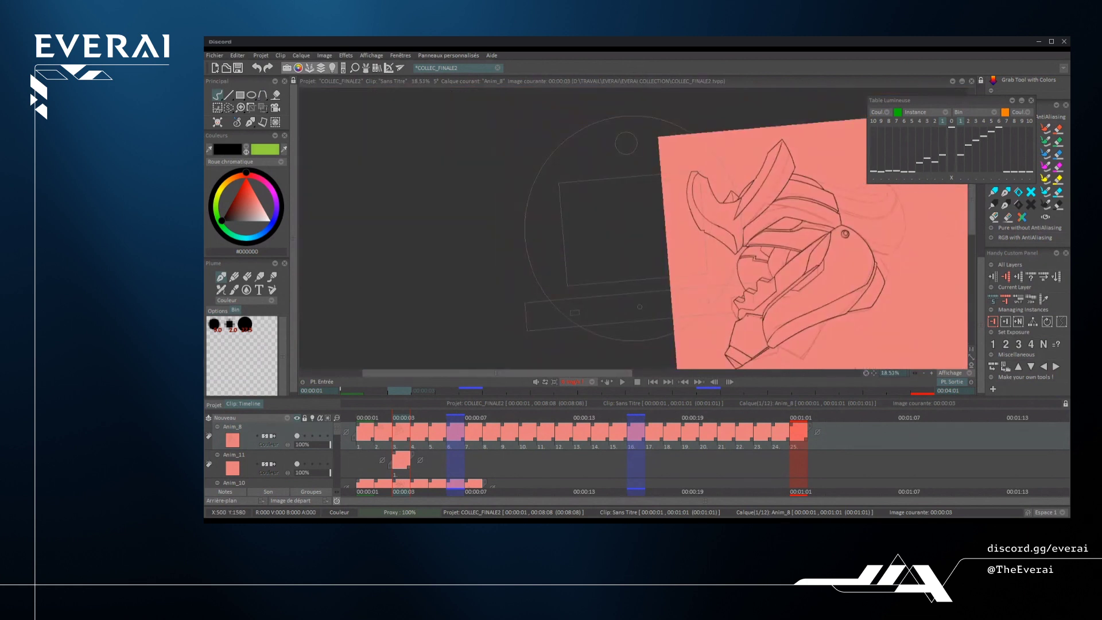
scroll(791, 192, "up", 3)
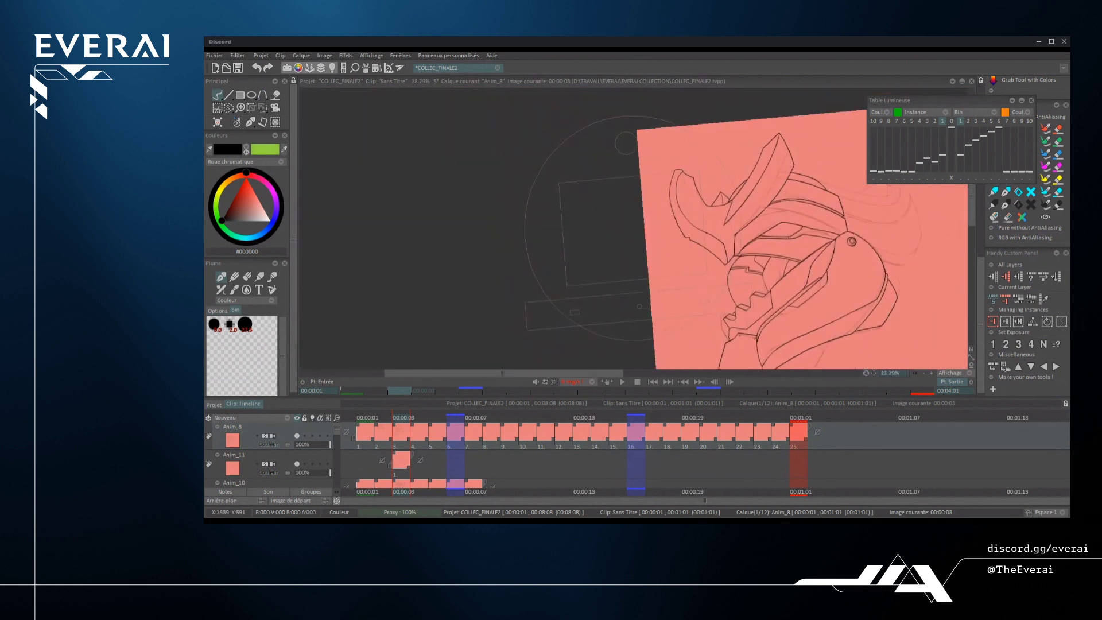
- Examine the helmet line art on frame 3 in mirrored, rotated and close-up views, including the rear crest sketch
left_click_drag(837, 224, 788, 294)
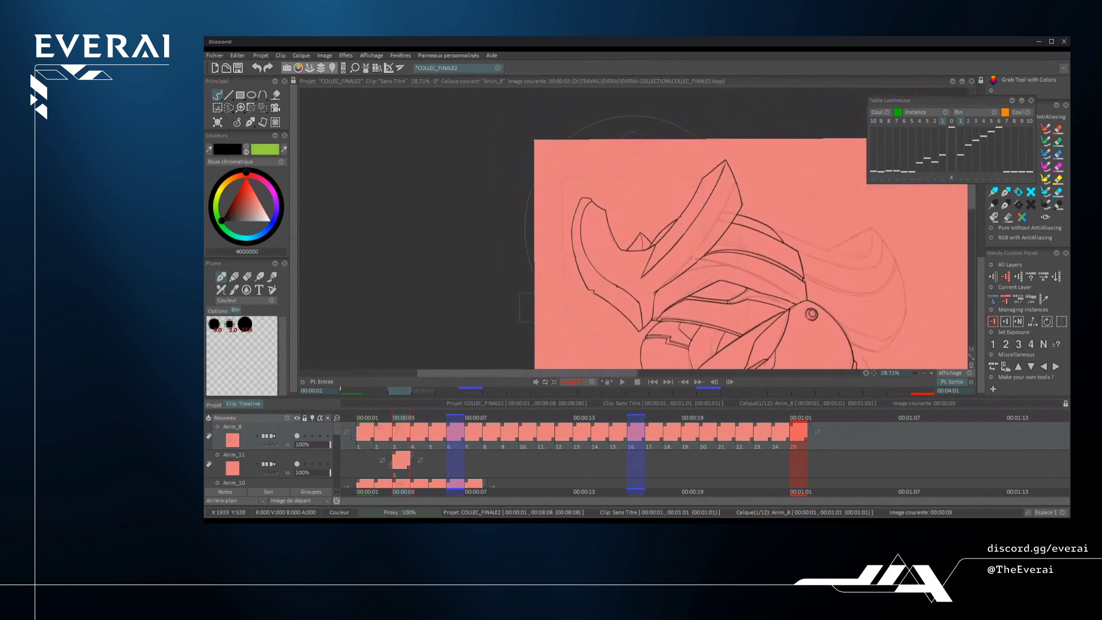
scroll(762, 205, "down", 4)
key("x")
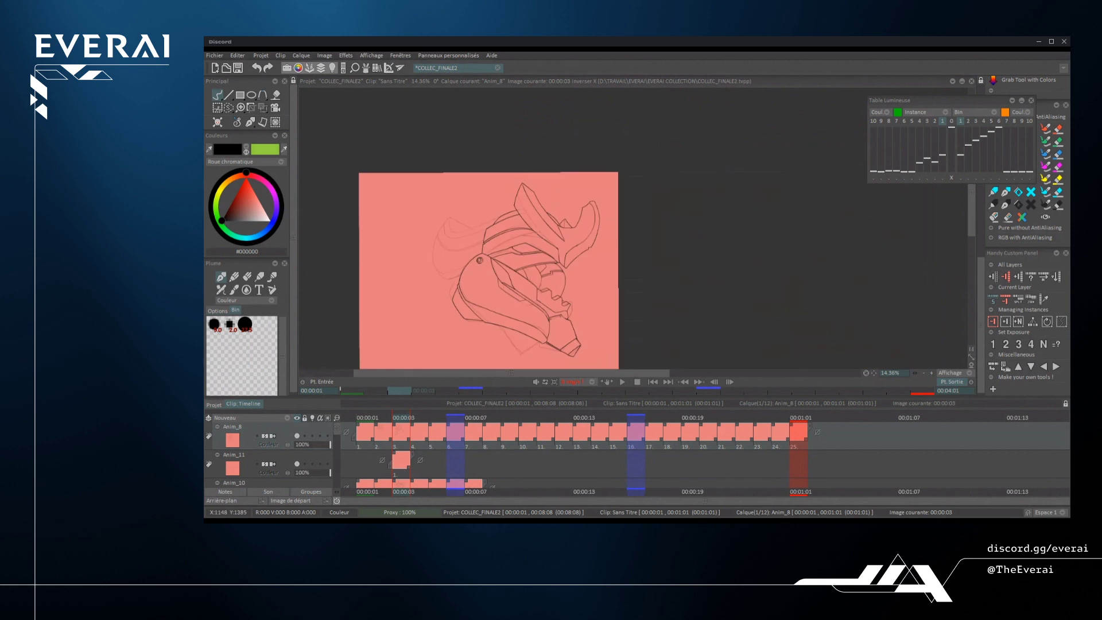
left_click_drag(555, 274, 612, 273)
left_click_drag(612, 274, 688, 259)
left_click_drag(688, 258, 695, 219)
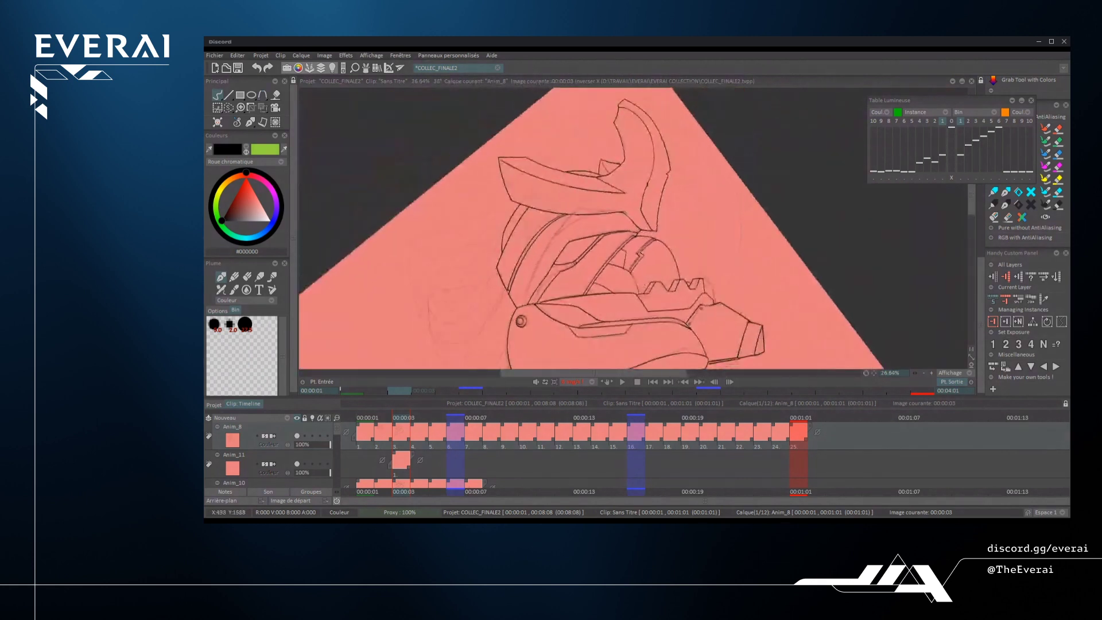
scroll(645, 272, "up", 3)
scroll(739, 282, "up", 2)
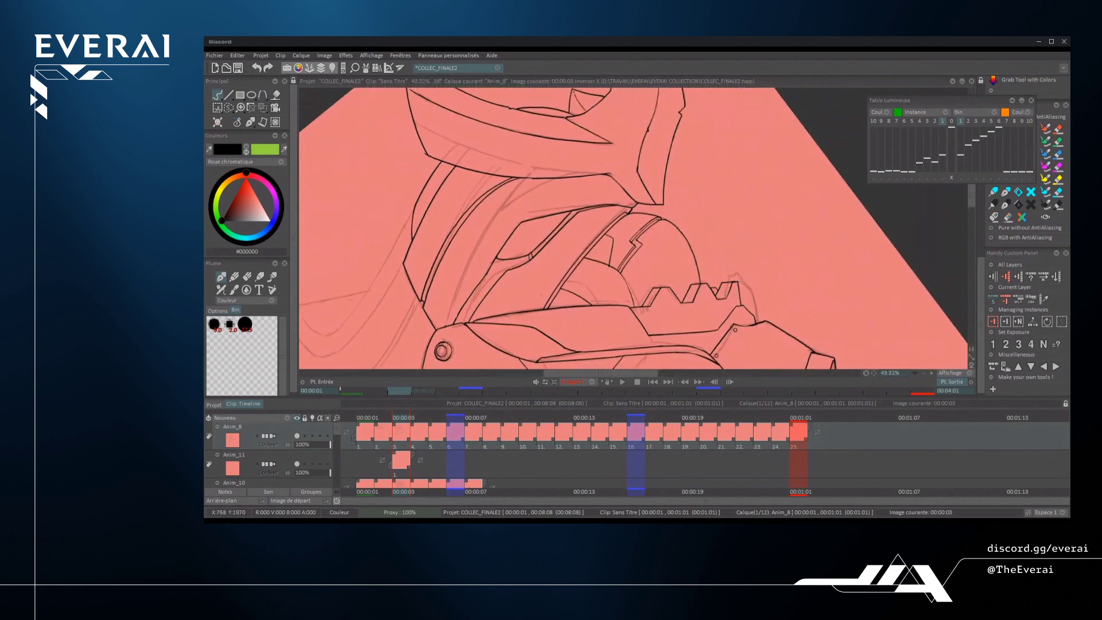
scroll(739, 281, "down", 5)
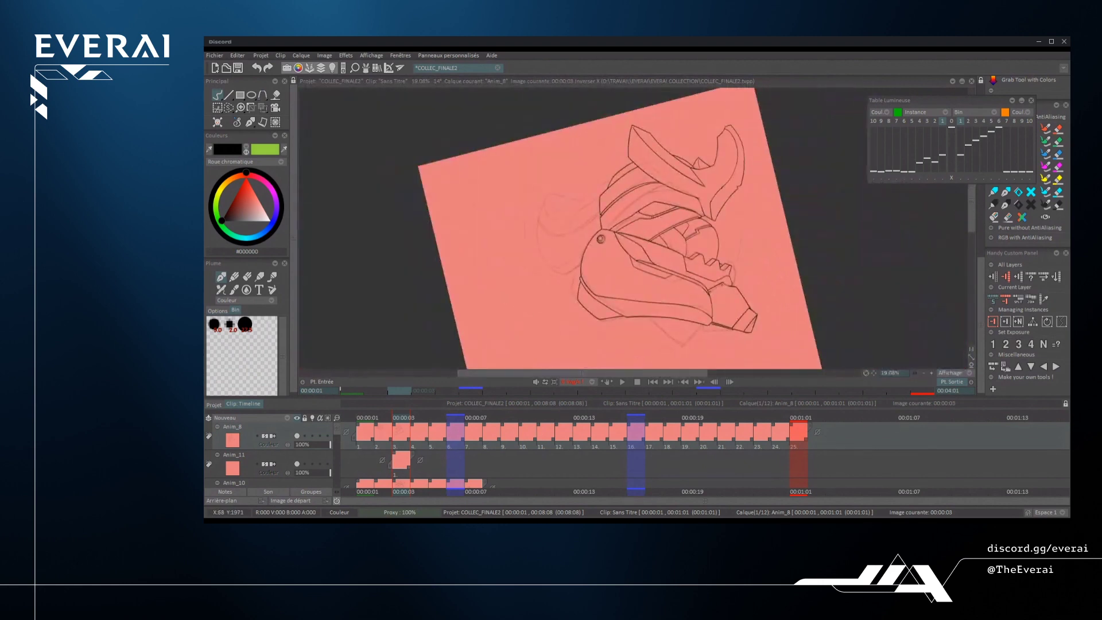
left_click_drag(788, 249, 724, 252)
scroll(631, 230, "up", 5)
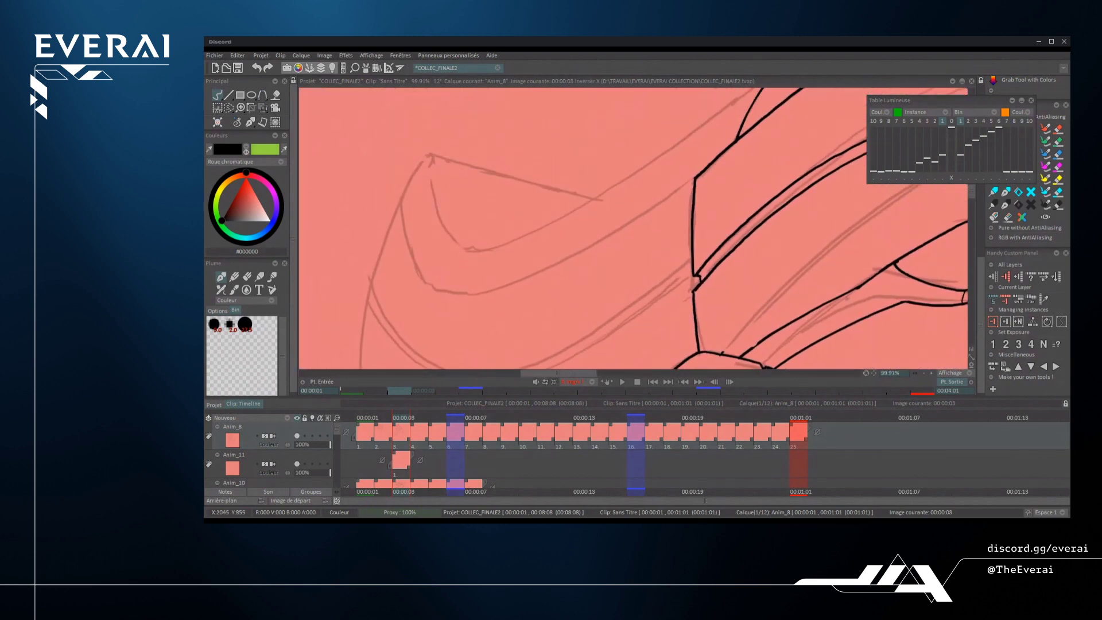
scroll(685, 190, "down", 3)
left_click_drag(723, 162, 692, 137)
key("x")
scroll(596, 213, "up", 3)
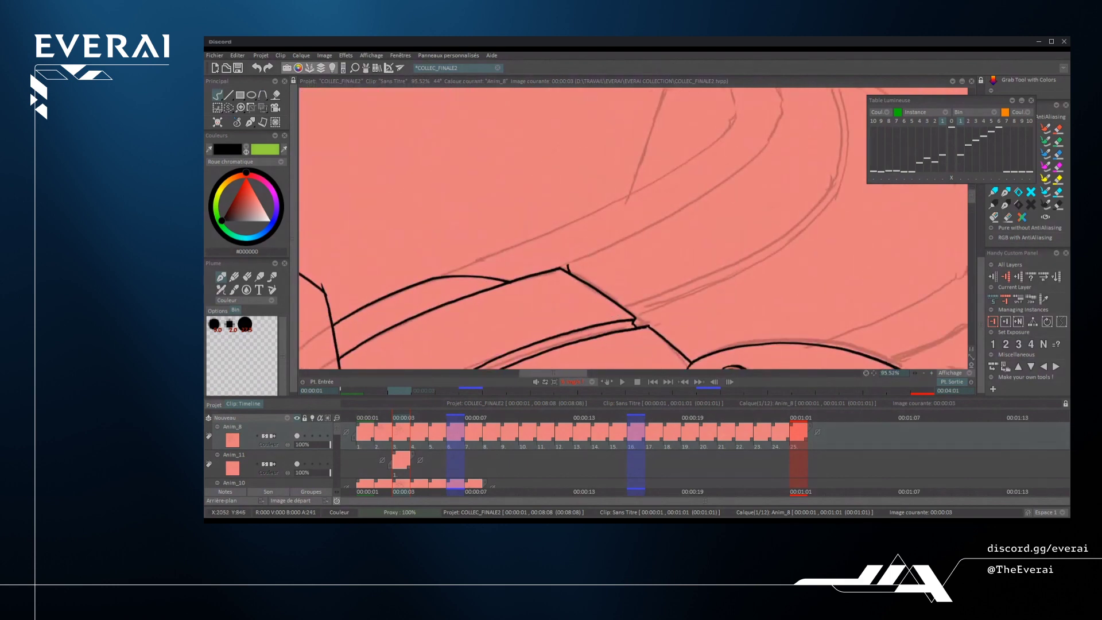
- Ink the rear crest's inner curve from the helmet's back edge, sweeping round toward the crest's tip
left_click_drag(570, 264, 761, 174)
key("ctrl+z")
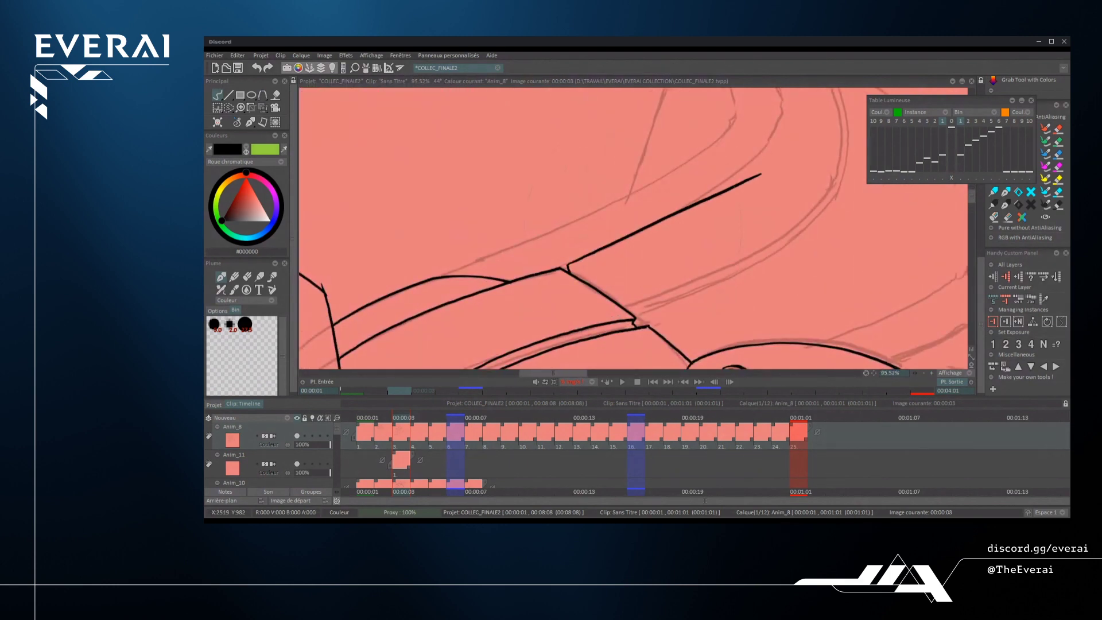
scroll(576, 167, "down", 4)
scroll(575, 167, "up", 3)
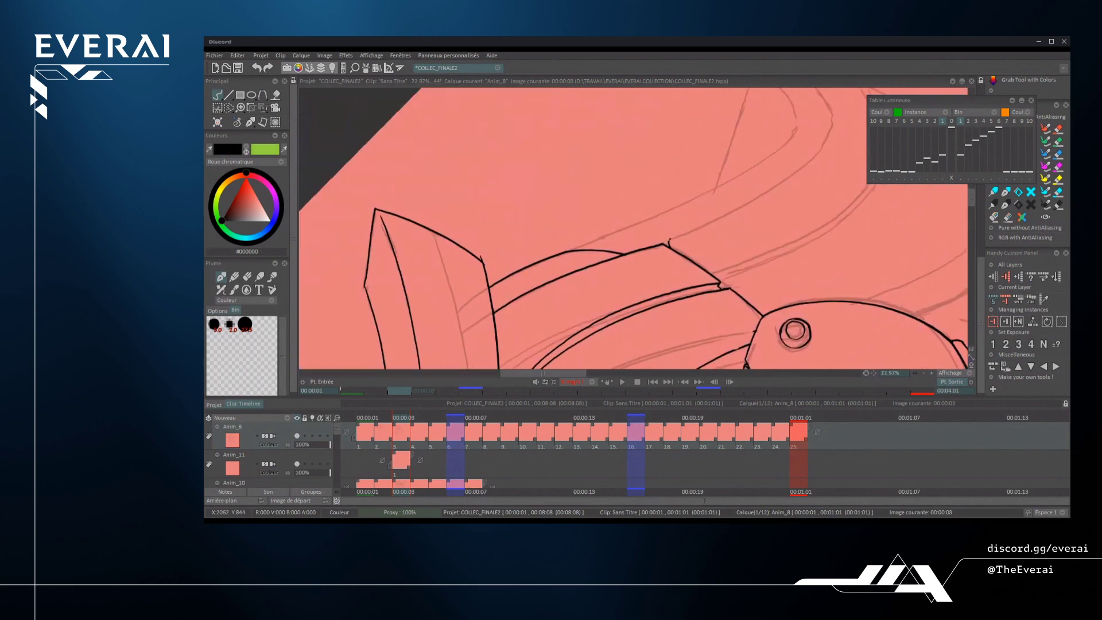
scroll(574, 166, "down", 2)
scroll(575, 166, "down", 2)
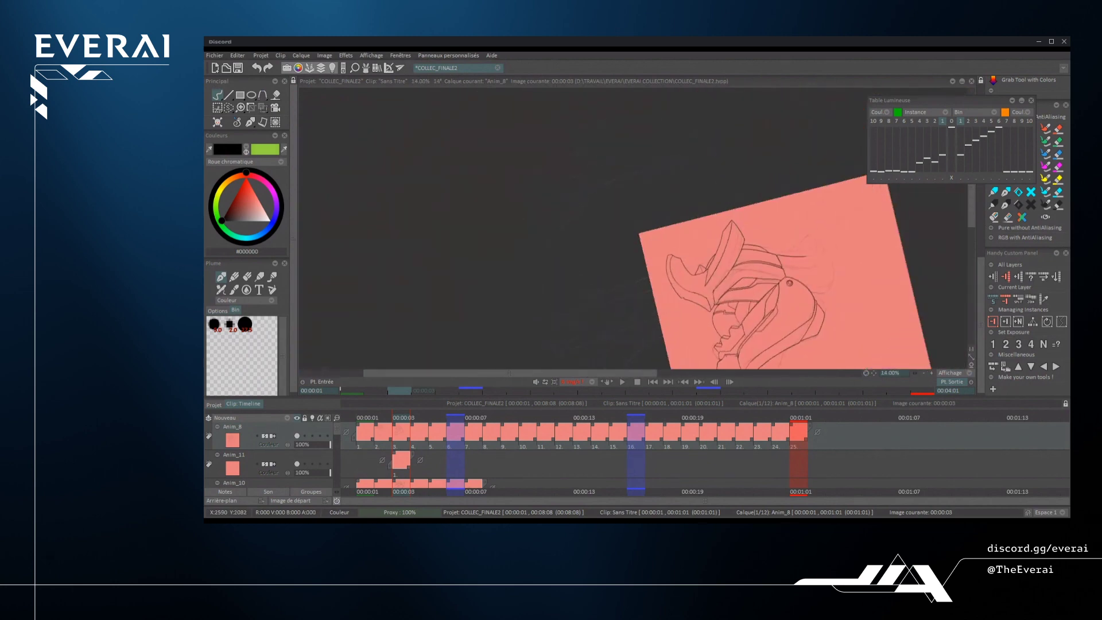
scroll(575, 167, "up", 5)
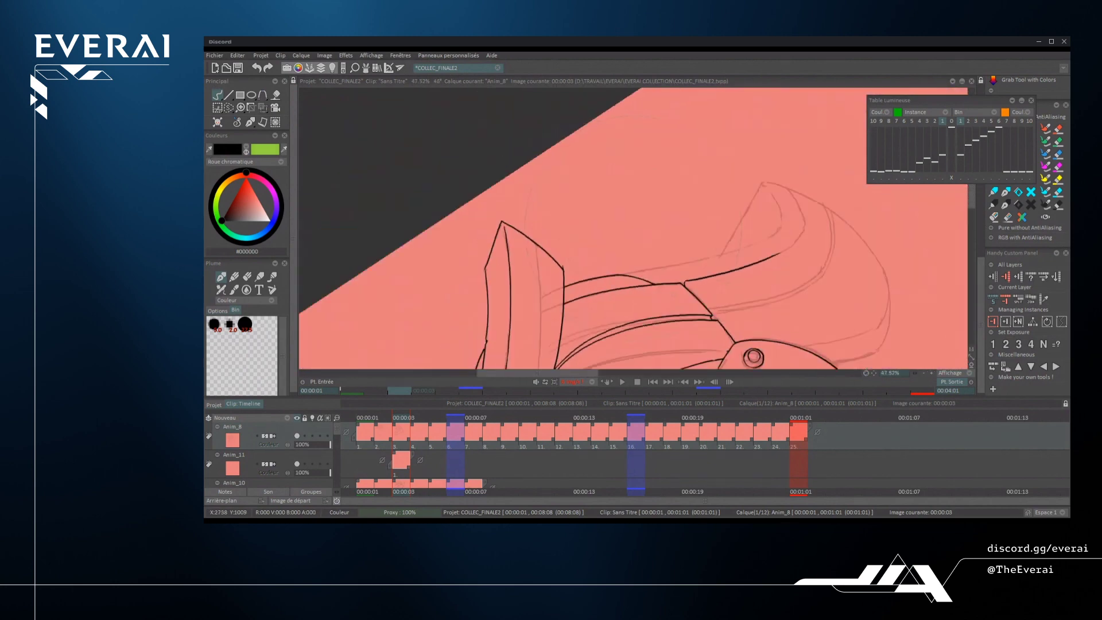
scroll(633, 228, "up", 5)
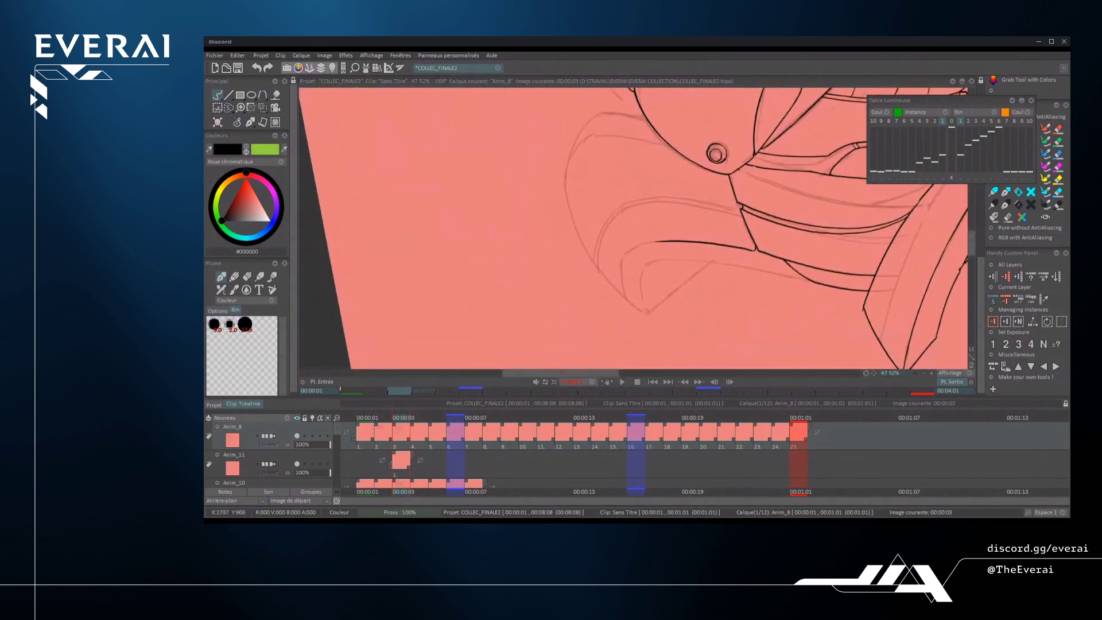
mouse_move(661, 356)
left_mouse_down()
mouse_move(642, 247)
mouse_move(718, 158)
left_mouse_up()
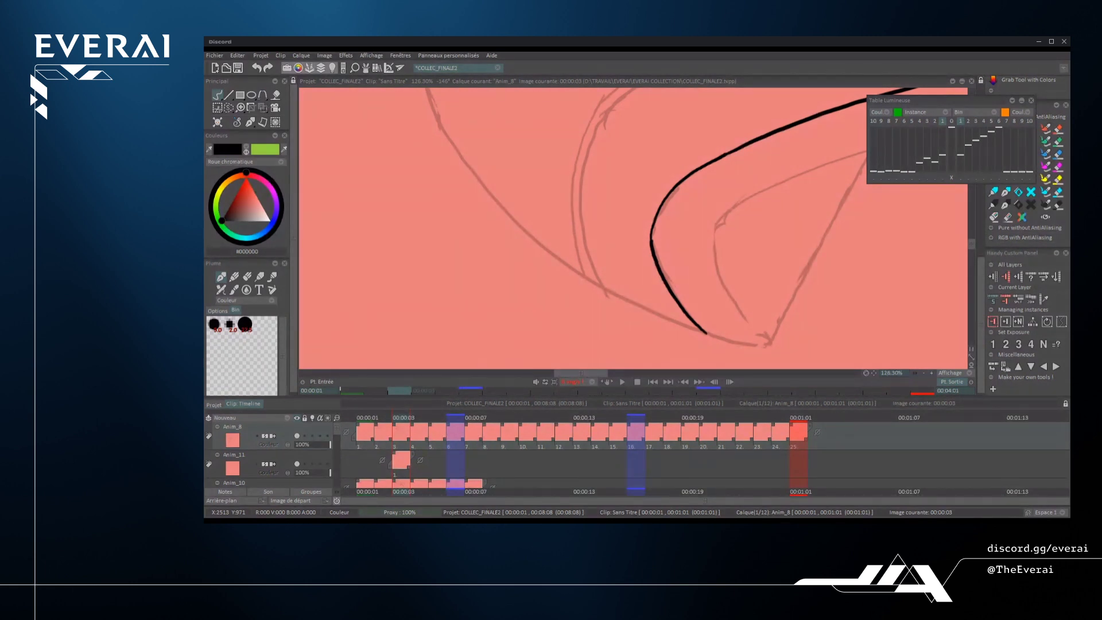
- Ink the rear crest's outer edge from its tip along the sketched arc, redrawing the stroke until it follows the sketch
scroll(631, 230, "down", 8)
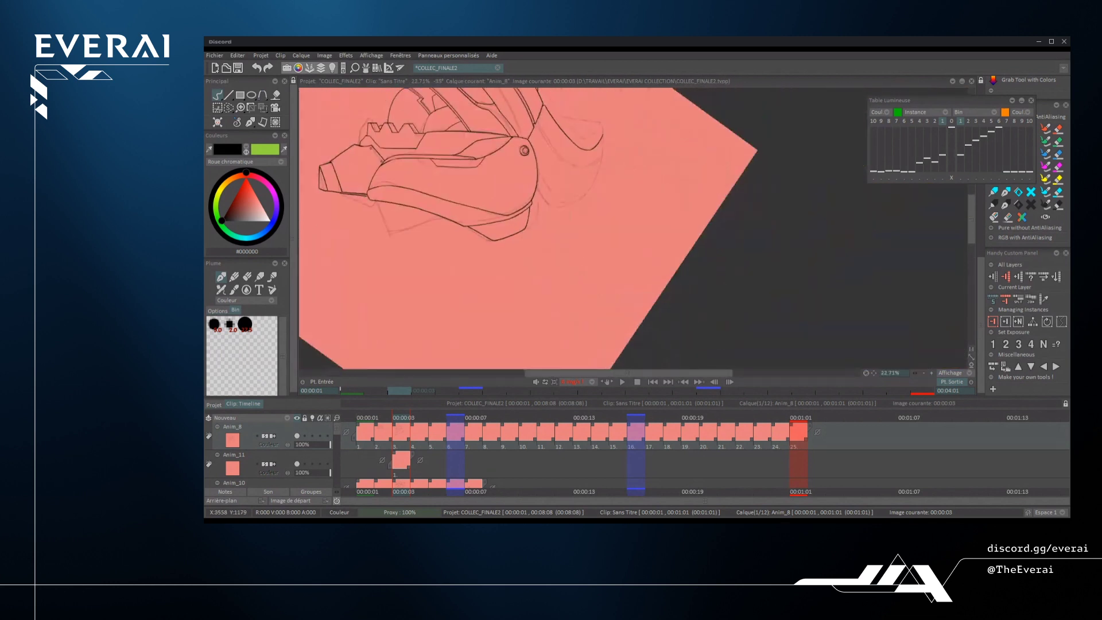
scroll(574, 229, "down", 2)
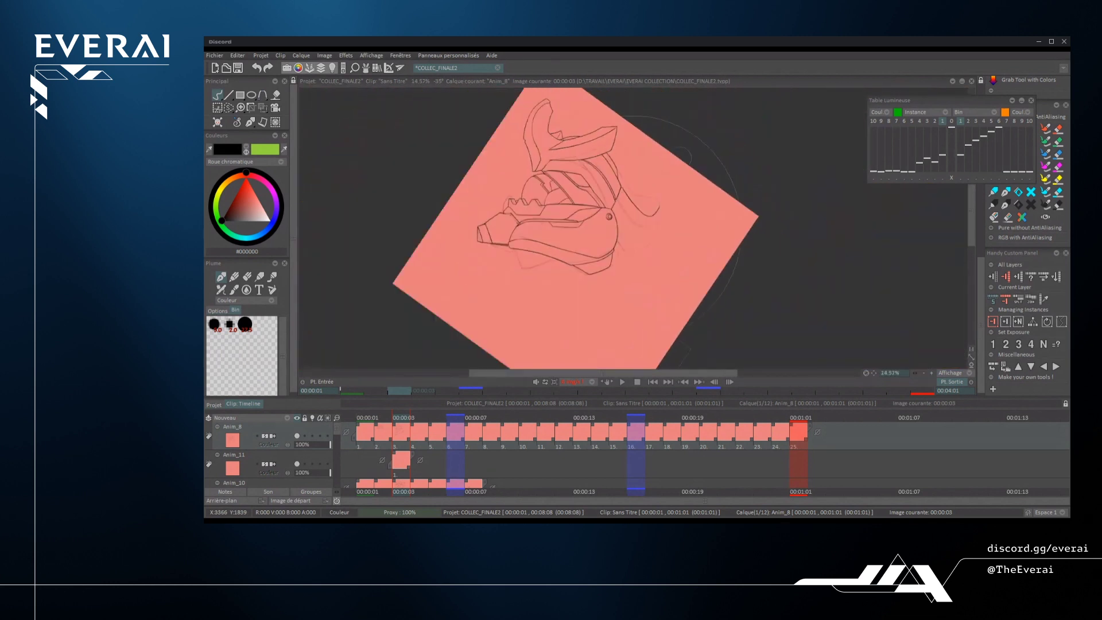
left_click_drag(655, 292, 679, 207)
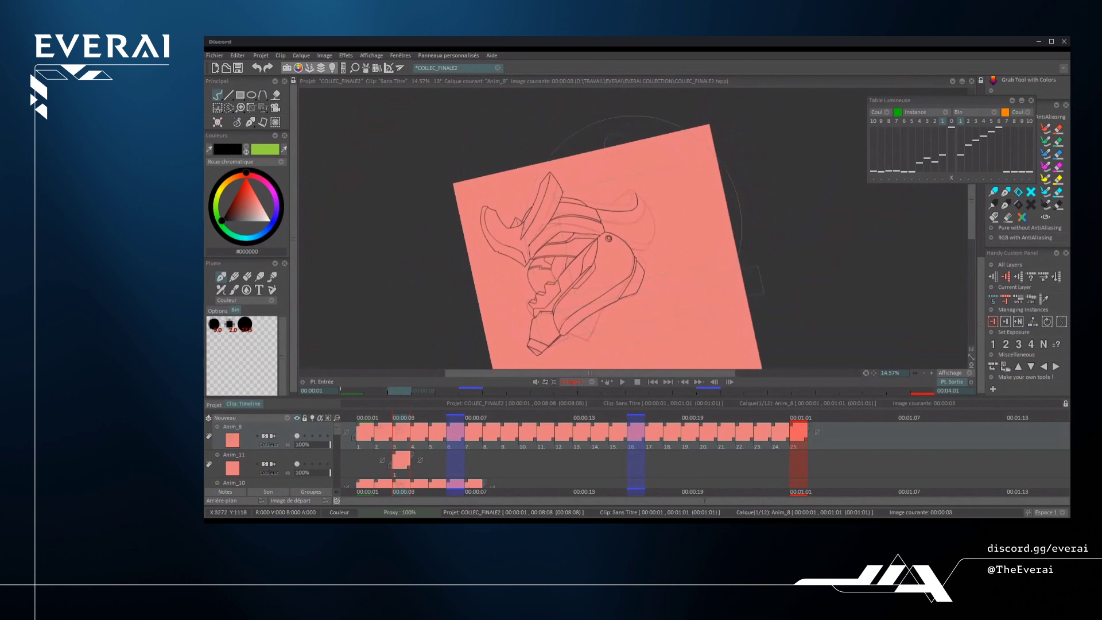
scroll(632, 242, "up", 6)
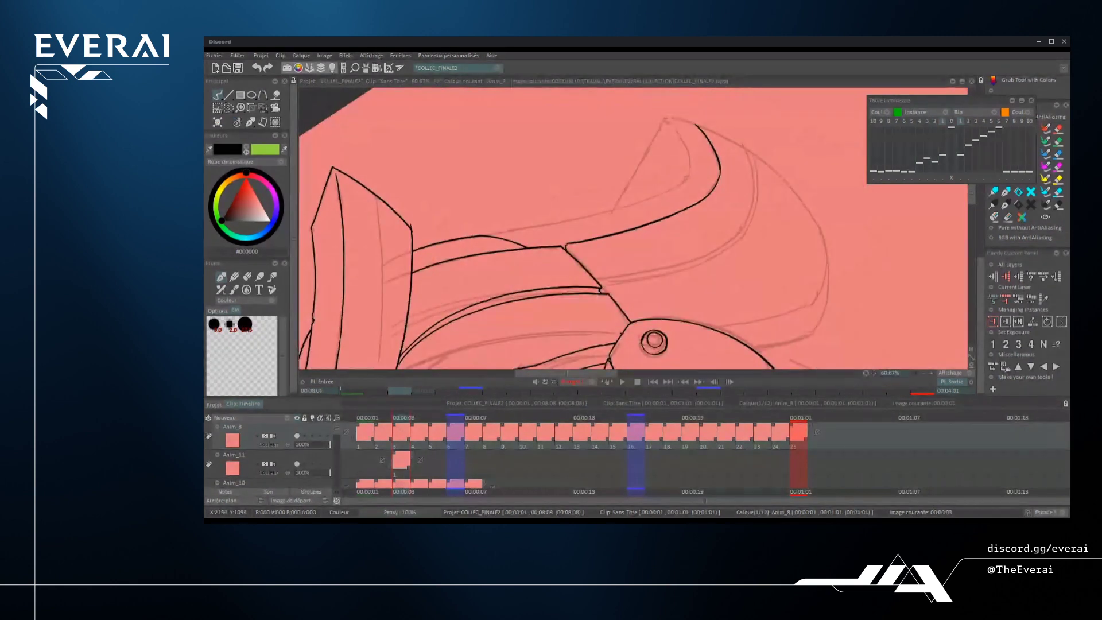
scroll(616, 296, "up", 1)
scroll(660, 264, "down", 5)
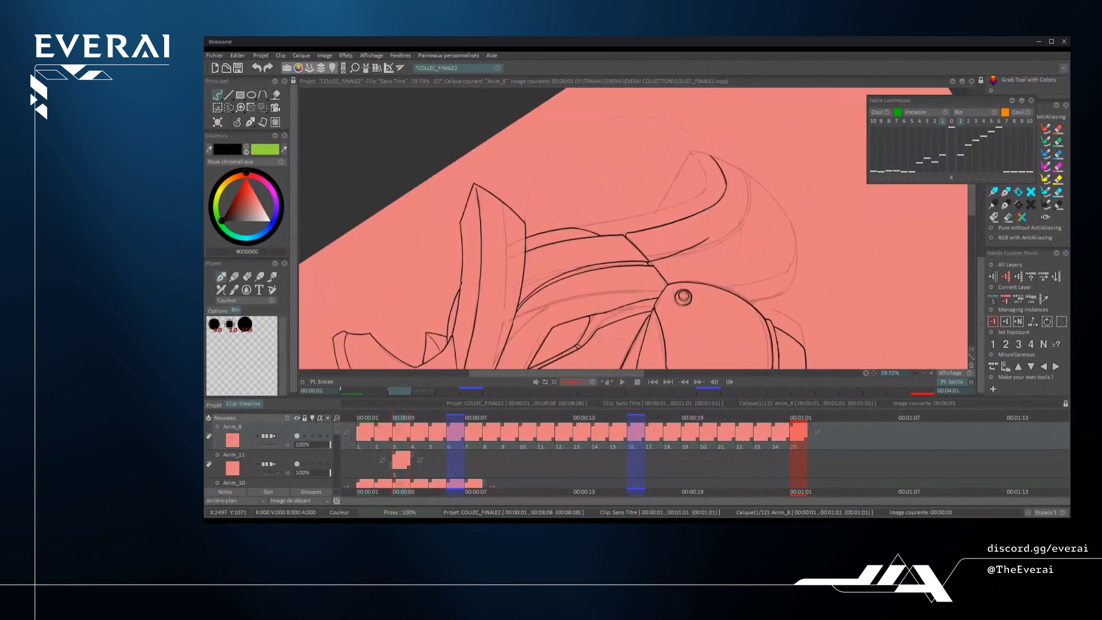
scroll(568, 124, "up", 6)
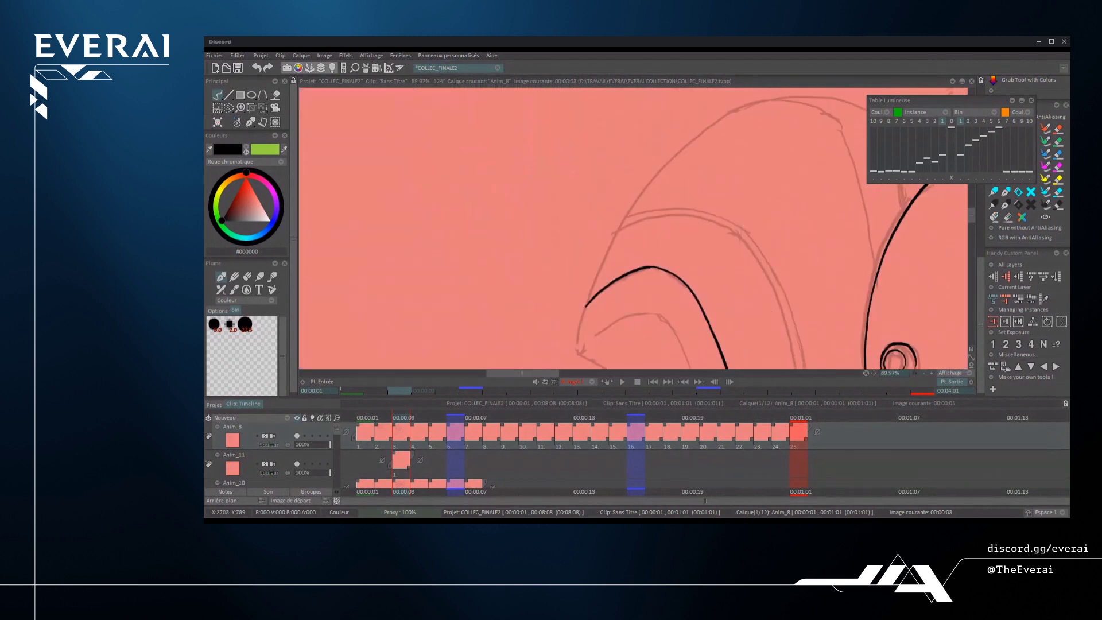
left_click_drag(586, 304, 736, 117)
key("ctrl+z")
left_click_drag(577, 347, 744, 107)
key("ctrl+z")
left_click_drag(578, 356, 730, 119)
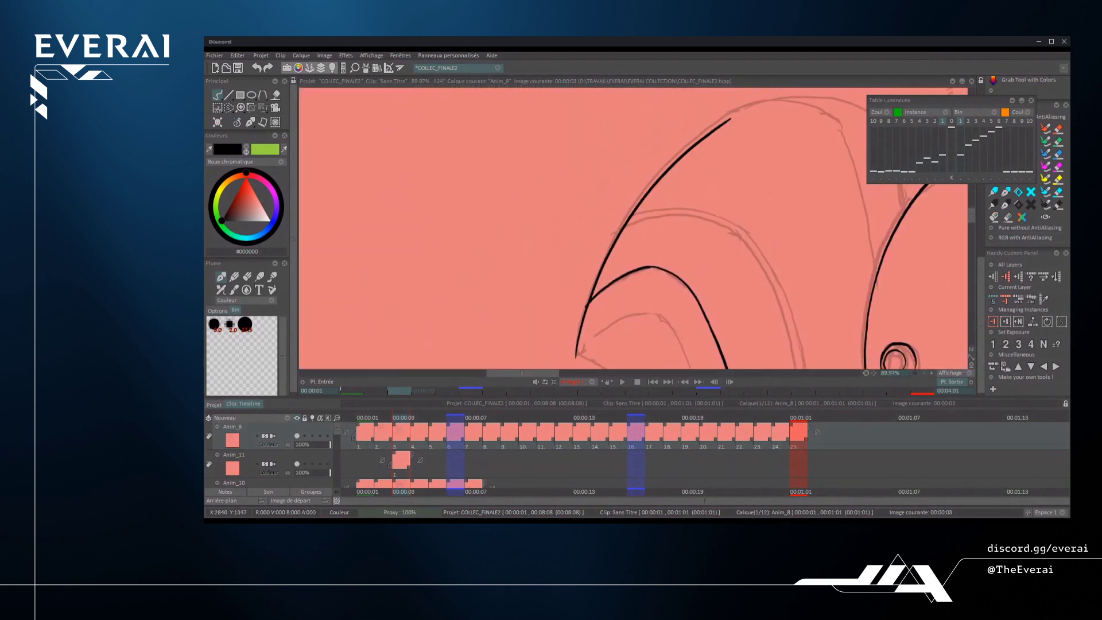
key("ctrl+z")
mouse_move(577, 356)
left_mouse_down()
mouse_move(623, 217)
mouse_move(769, 102)
left_mouse_up()
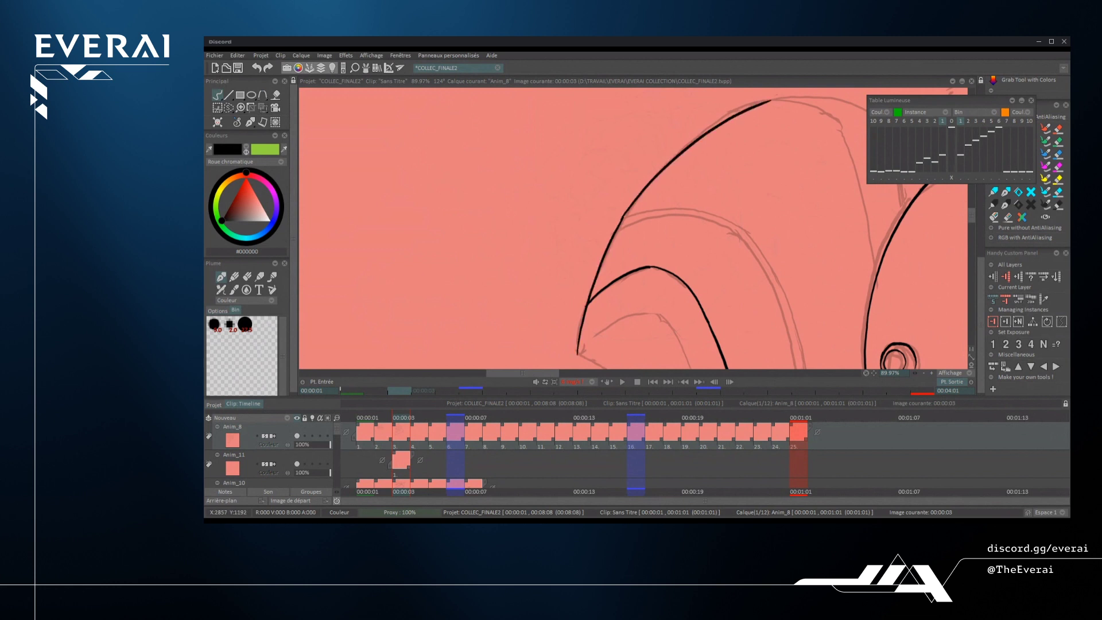
key("ctrl+z")
left_click_drag(623, 222, 757, 102)
- Examine the whole head upright and the face area up close to check the inked lines
scroll(739, 133, "down", 6)
left_click_drag(818, 233, 673, 278)
left_click_drag(739, 149, 787, 299)
scroll(765, 228, "down", 2)
left_click_drag(787, 317, 807, 274)
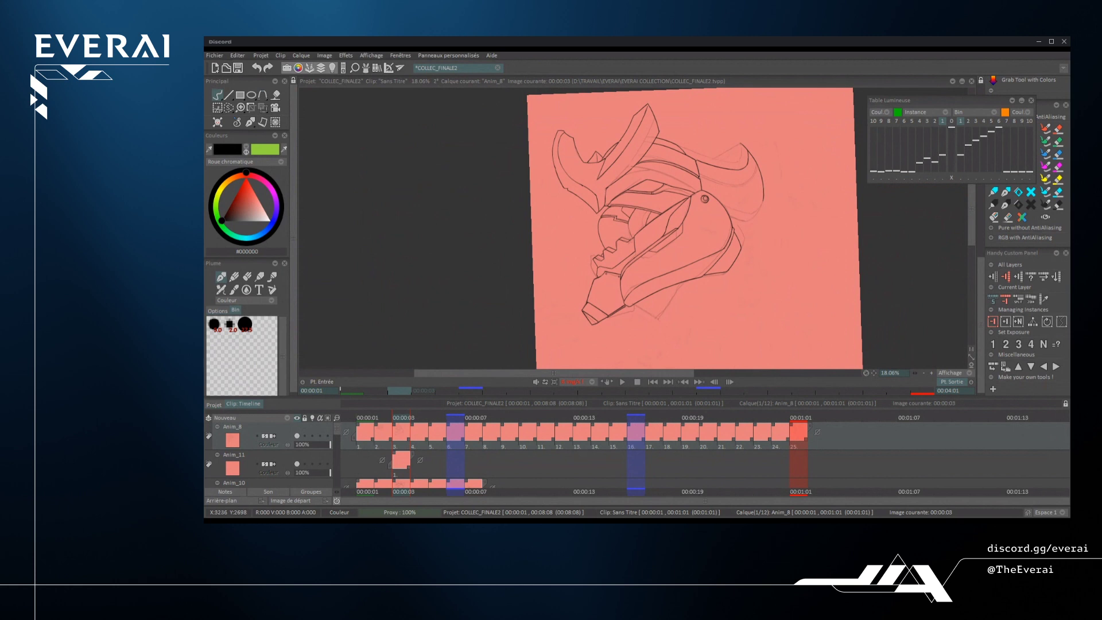
scroll(598, 224, "up", 5)
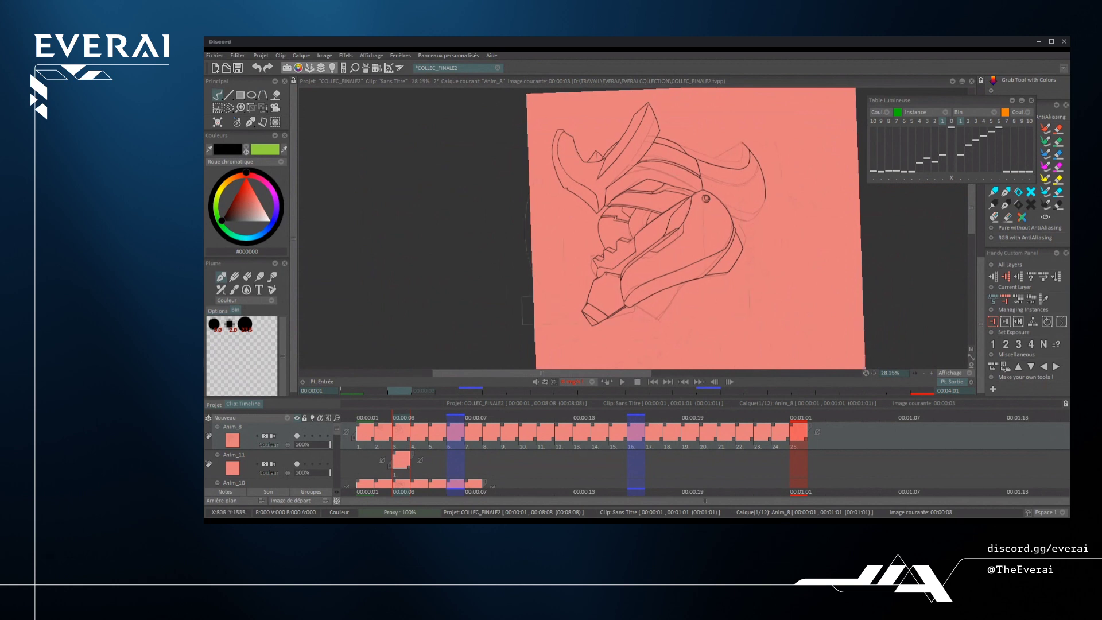
scroll(620, 230, "down", 3)
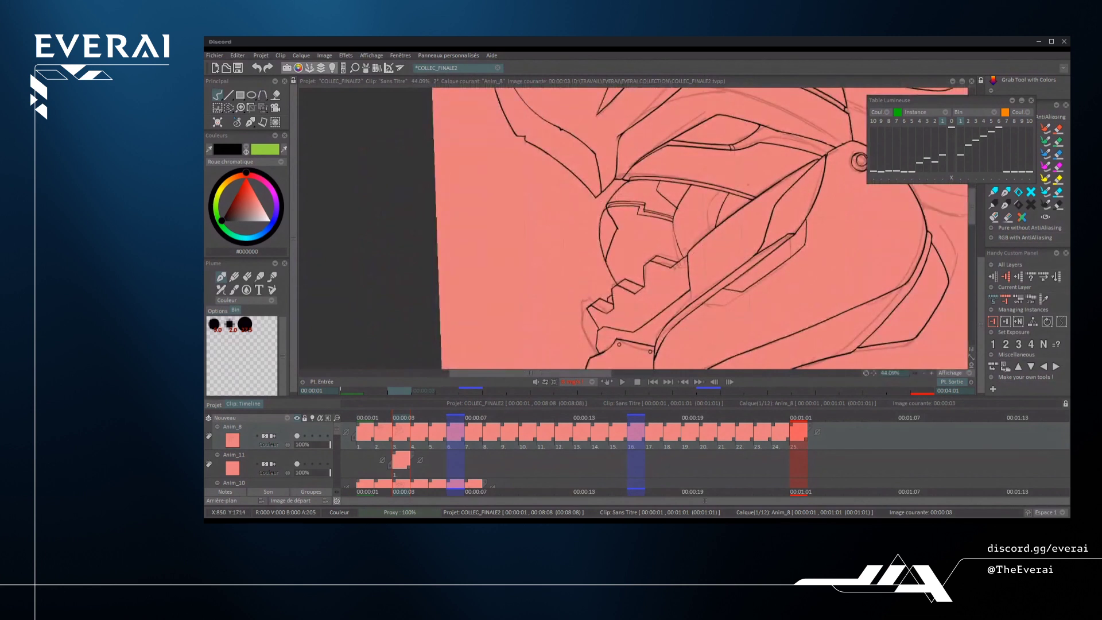
scroll(732, 240, "down", 2)
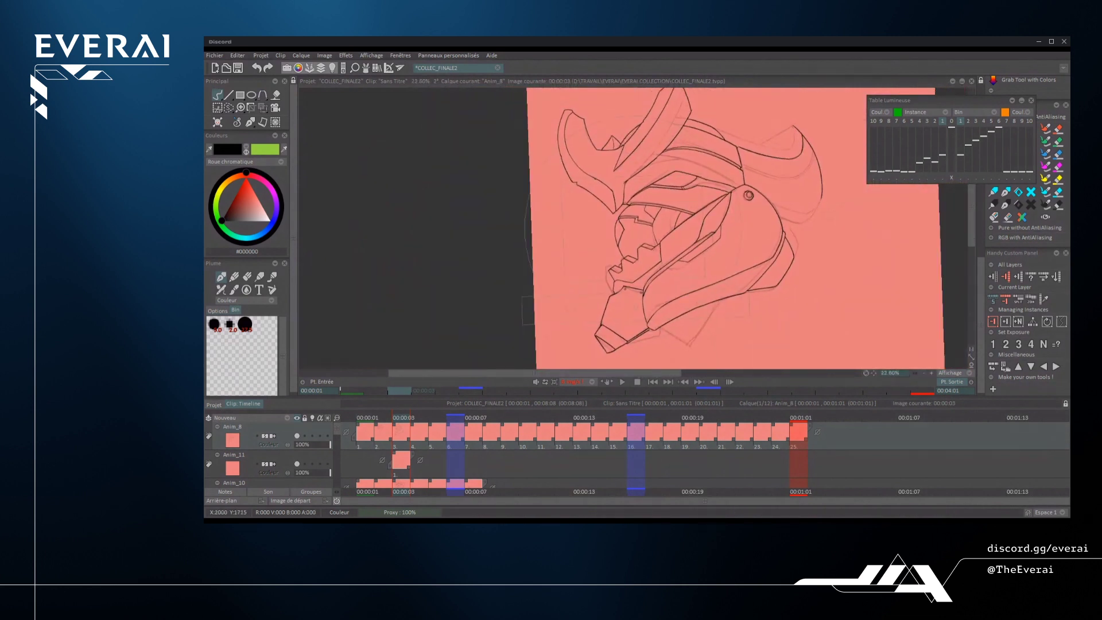
- Rework the front contour of the face above the teeth with an inward notch, erasing the old curved line
scroll(657, 270, "up", 9)
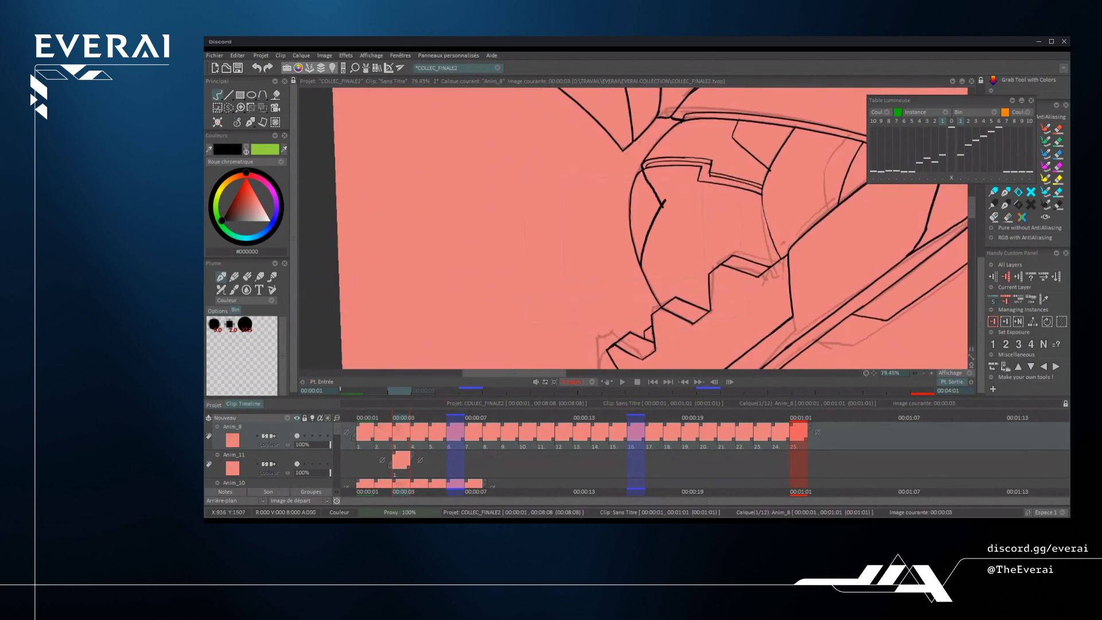
scroll(654, 235, "down", 4)
scroll(655, 235, "down", 2)
key("x")
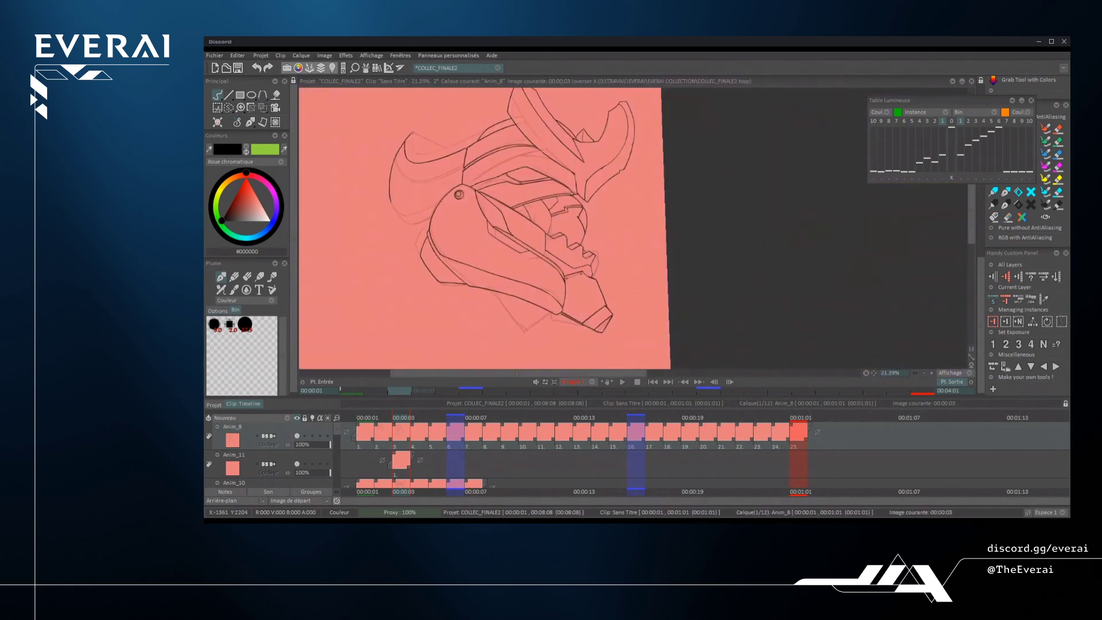
scroll(574, 241, "up", 5)
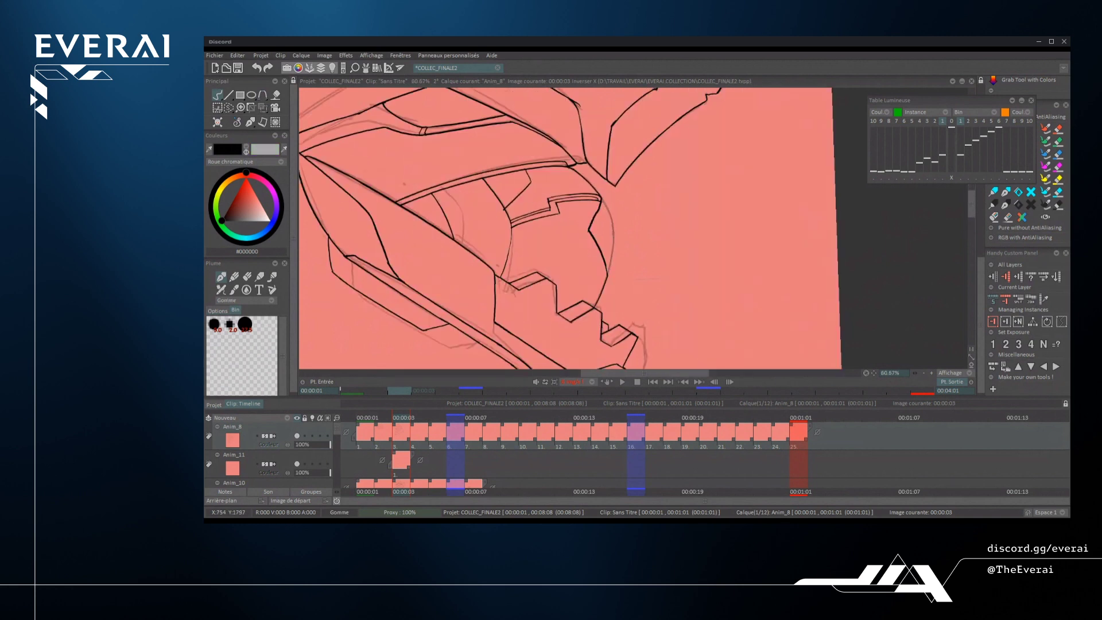
scroll(574, 229, "down", 8)
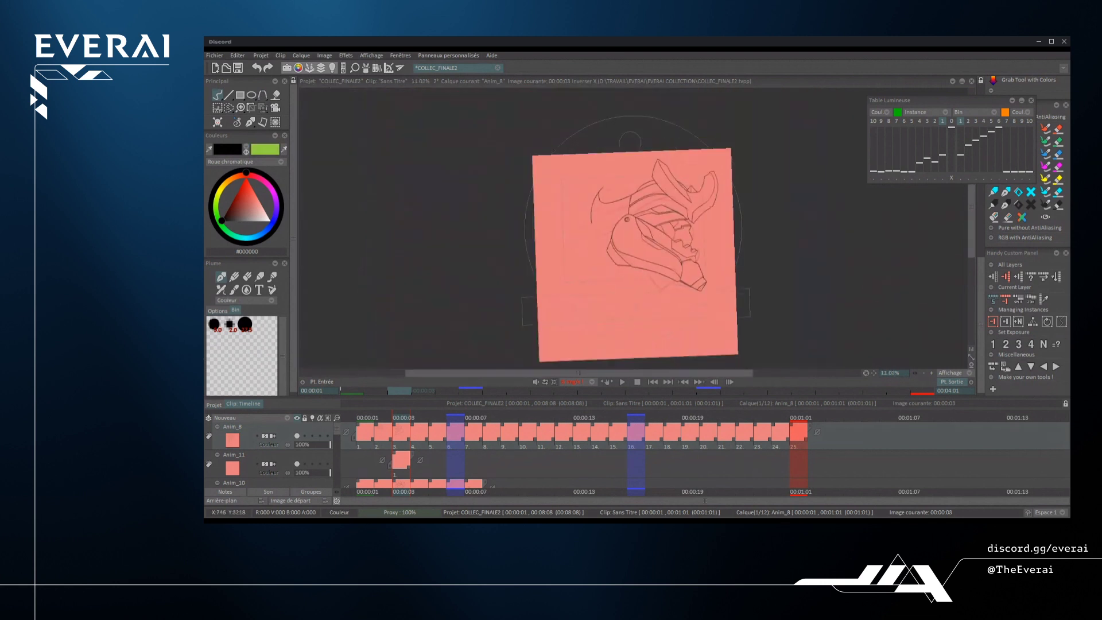
- Examine the whole head unmirrored and the face's front contour up close to check the reworked notch
key("x")
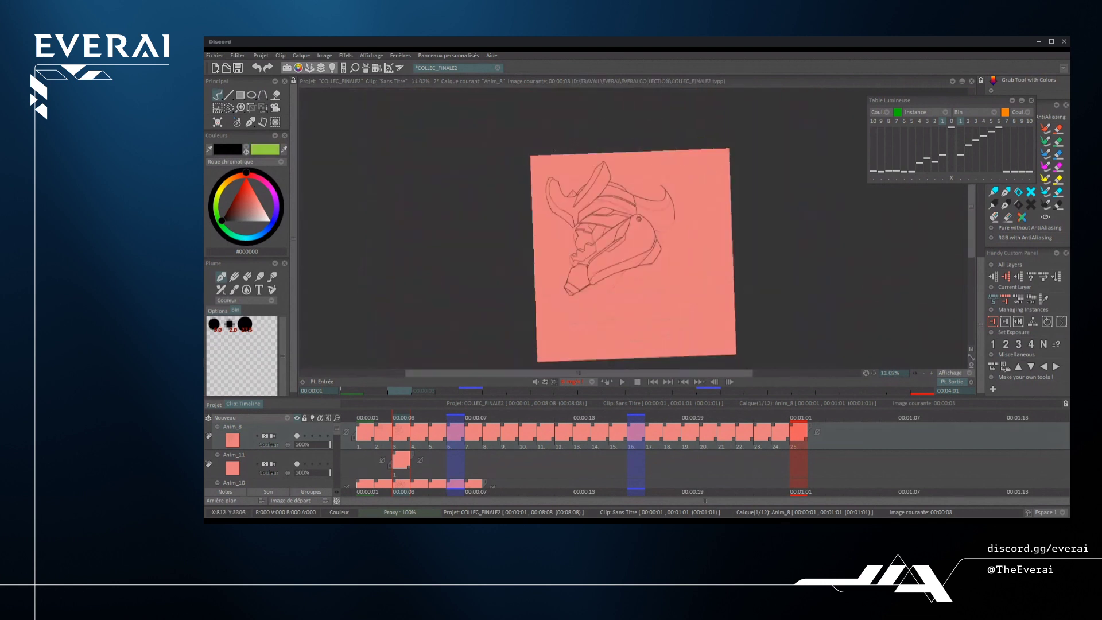
scroll(631, 230, "up", 8)
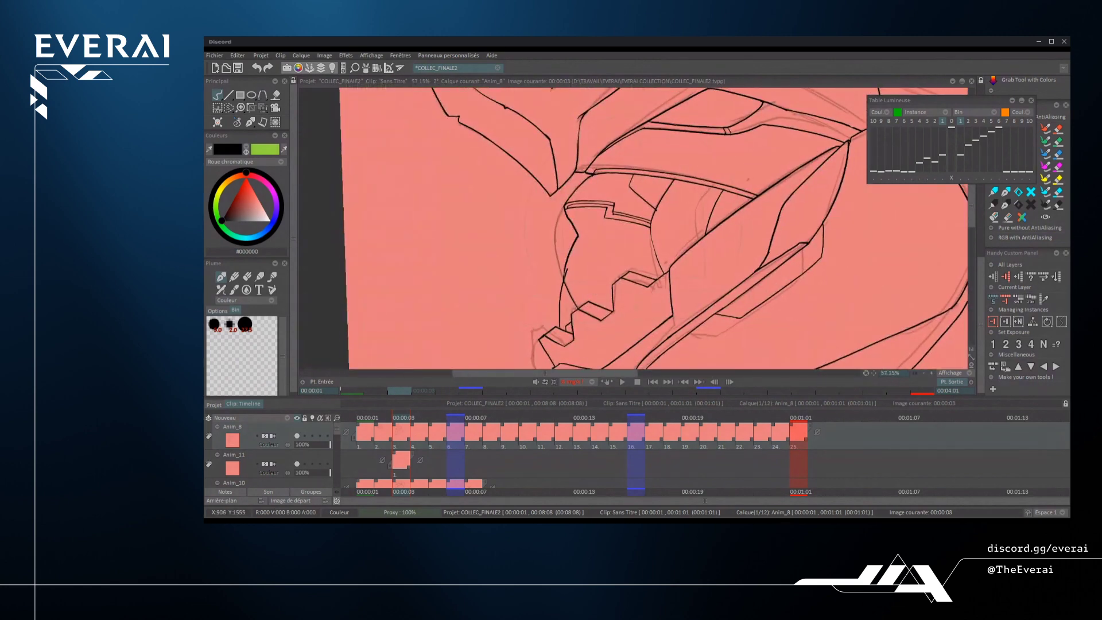
scroll(563, 304, "down", 4)
scroll(551, 262, "down", 1)
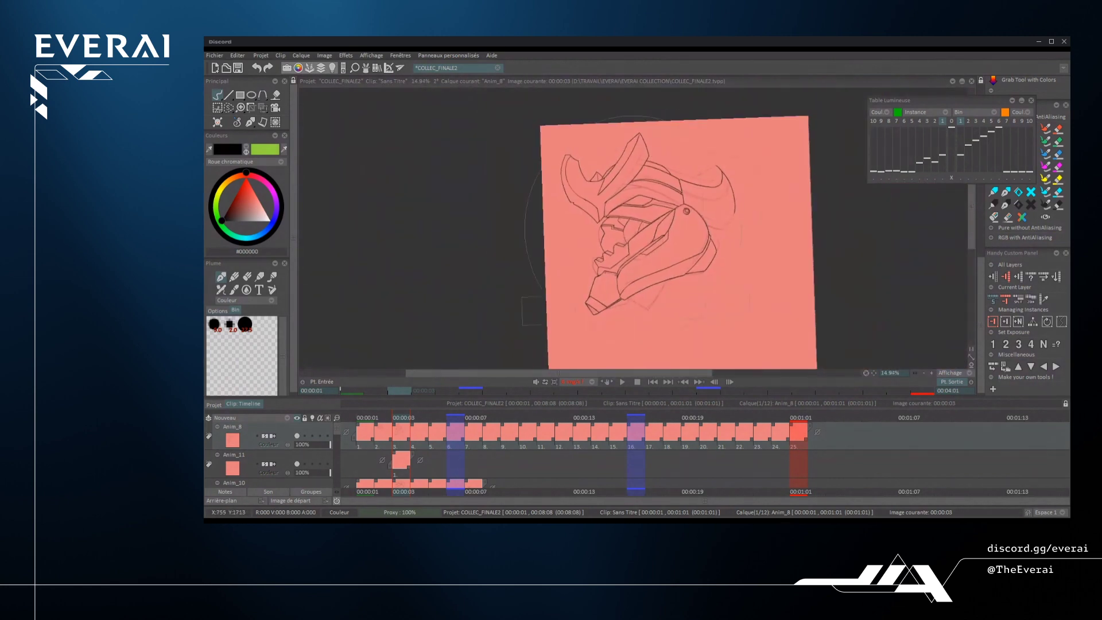
scroll(551, 261, "up", 6)
scroll(836, 136, "down", 2)
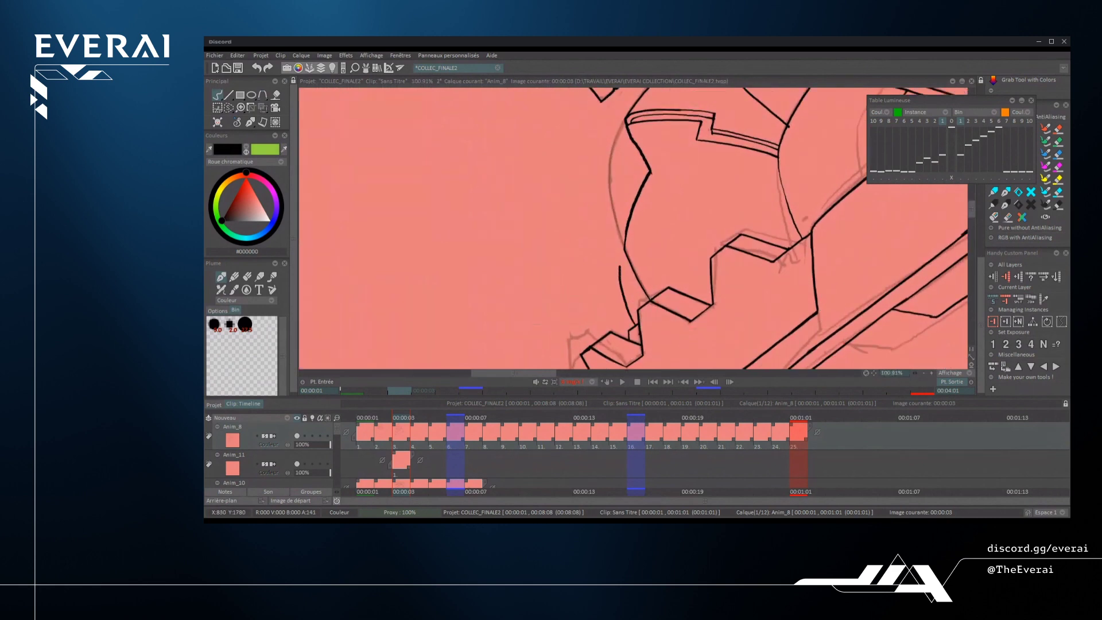
scroll(836, 136, "down", 3)
scroll(689, 230, "down", 2)
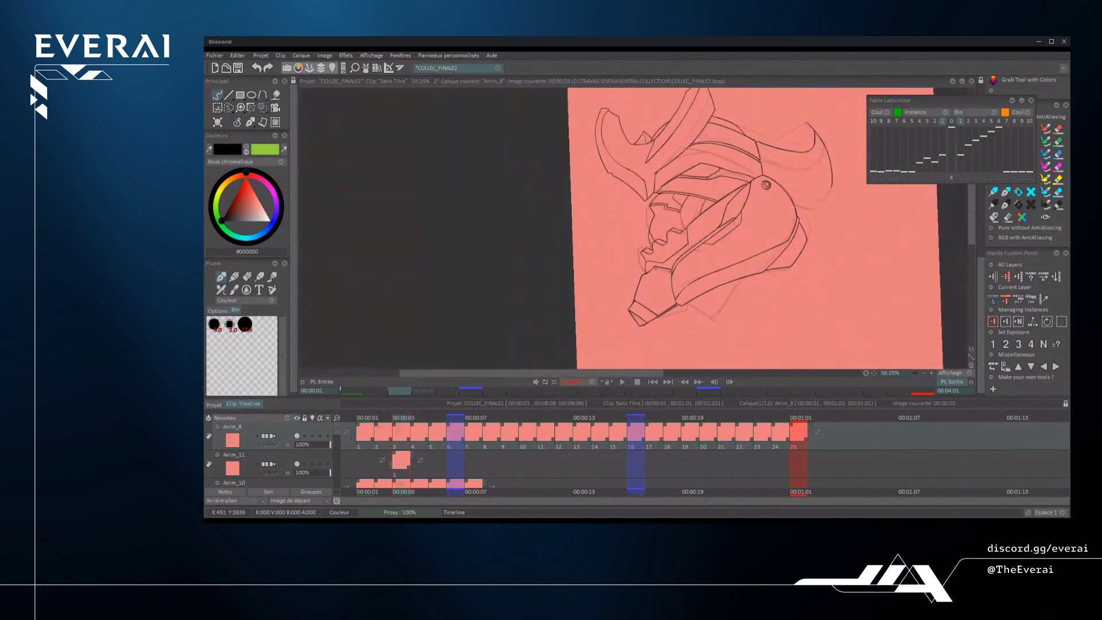
- Redraw the lower front contour of the face as one smooth curve from the notch to the teeth, erasing the overlapping old lines
scroll(689, 230, "up", 4)
scroll(660, 241, "up", 4)
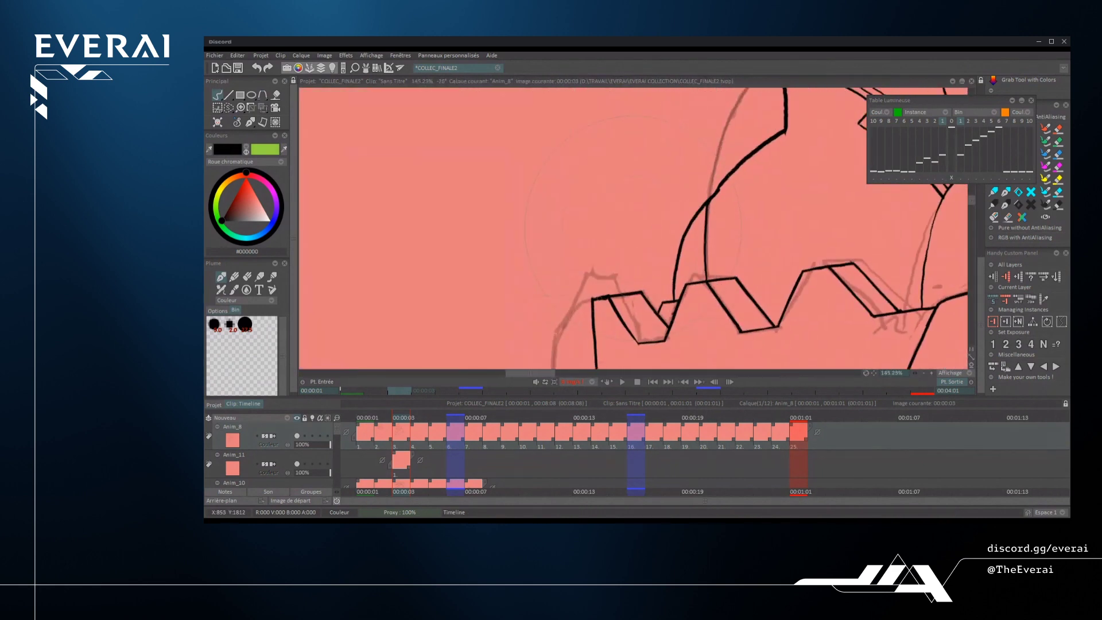
mouse_move(676, 264)
left_mouse_down()
mouse_move(675, 303)
mouse_move(682, 232)
mouse_move(758, 162)
left_mouse_up()
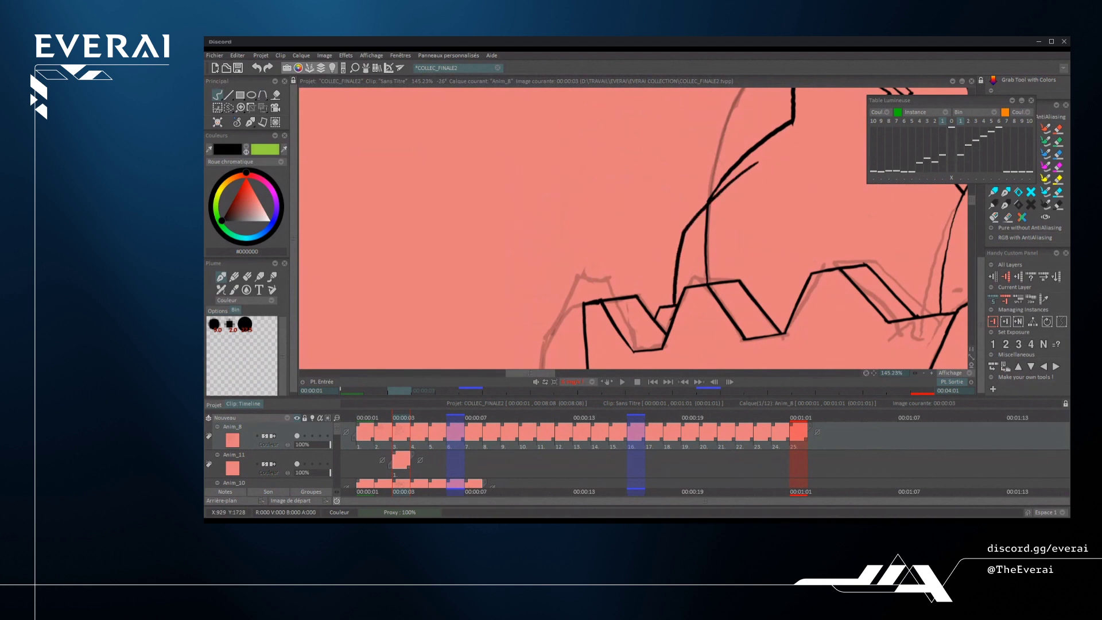
key("e")
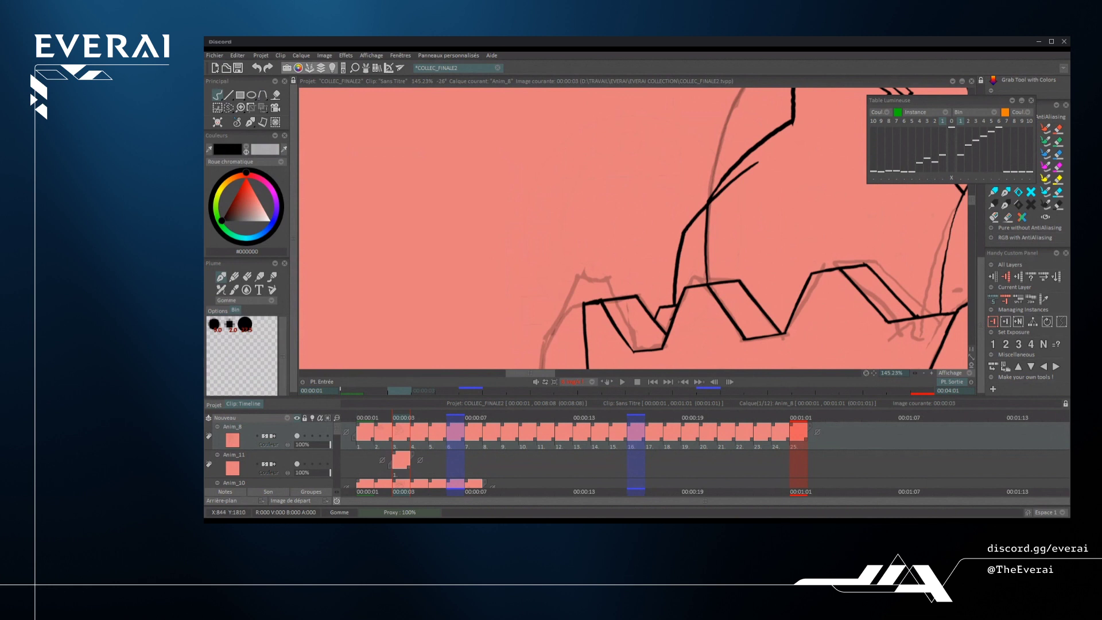
left_click_drag(686, 226, 746, 158)
left_click_drag(706, 221, 706, 276)
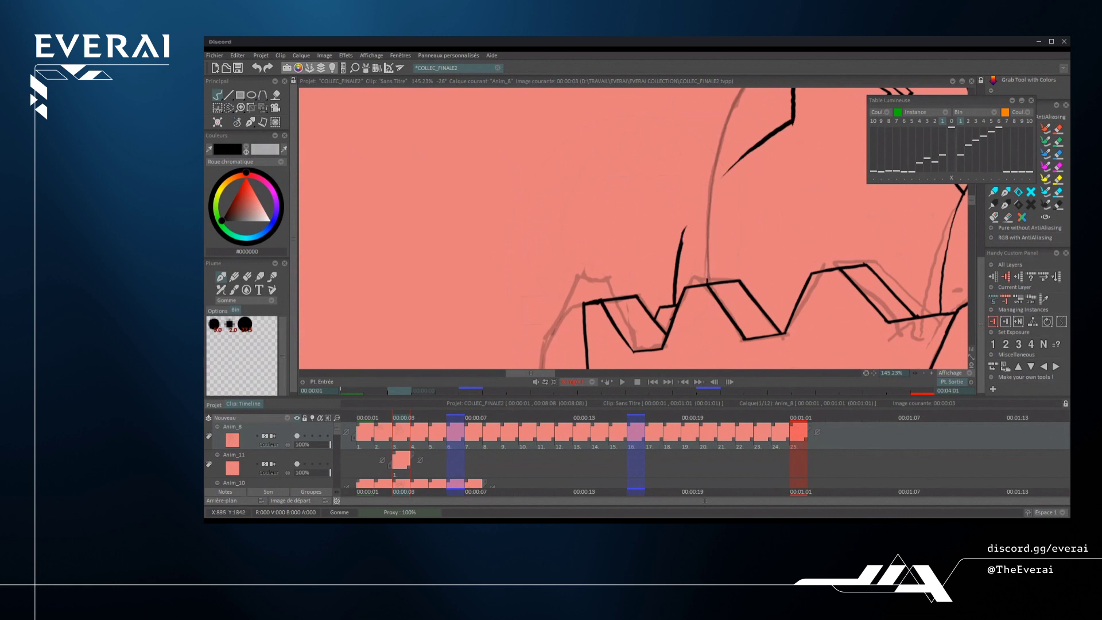
left_click_drag(684, 239, 776, 135)
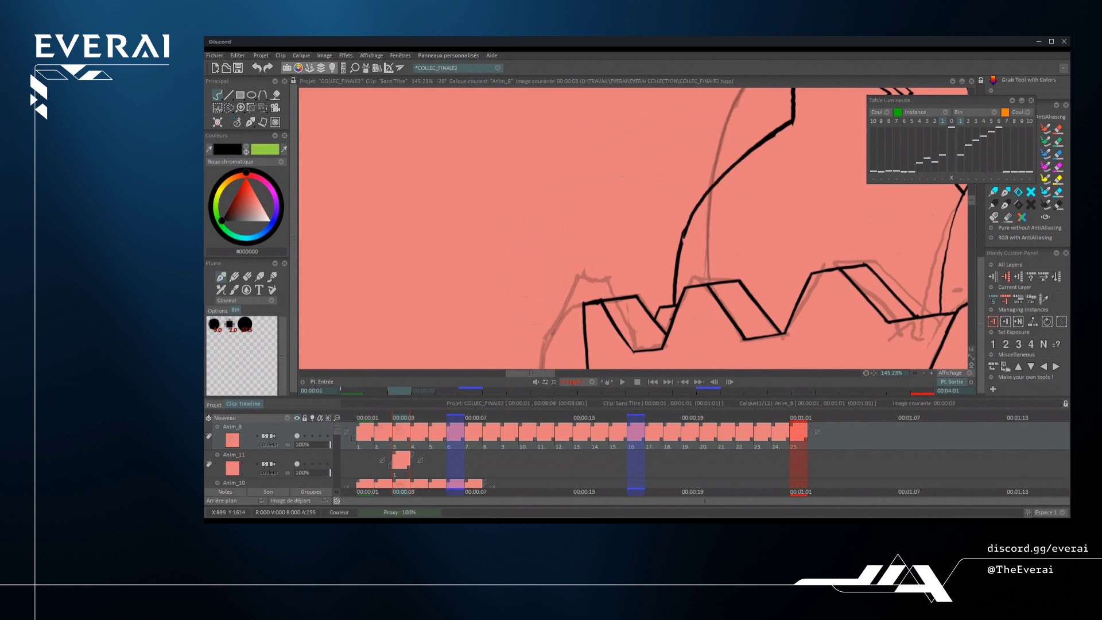
key("ctrl+z")
mouse_move(685, 239)
left_mouse_down()
mouse_move(764, 138)
mouse_move(789, 124)
mouse_move(770, 226)
mouse_move(683, 276)
left_mouse_up()
- Examine the whole head in rotated and mirrored views to check the reshaped face contour
scroll(787, 127, "down", 1)
scroll(795, 122, "down", 10)
left_click_drag(683, 276, 696, 203)
scroll(689, 241, "up", 8)
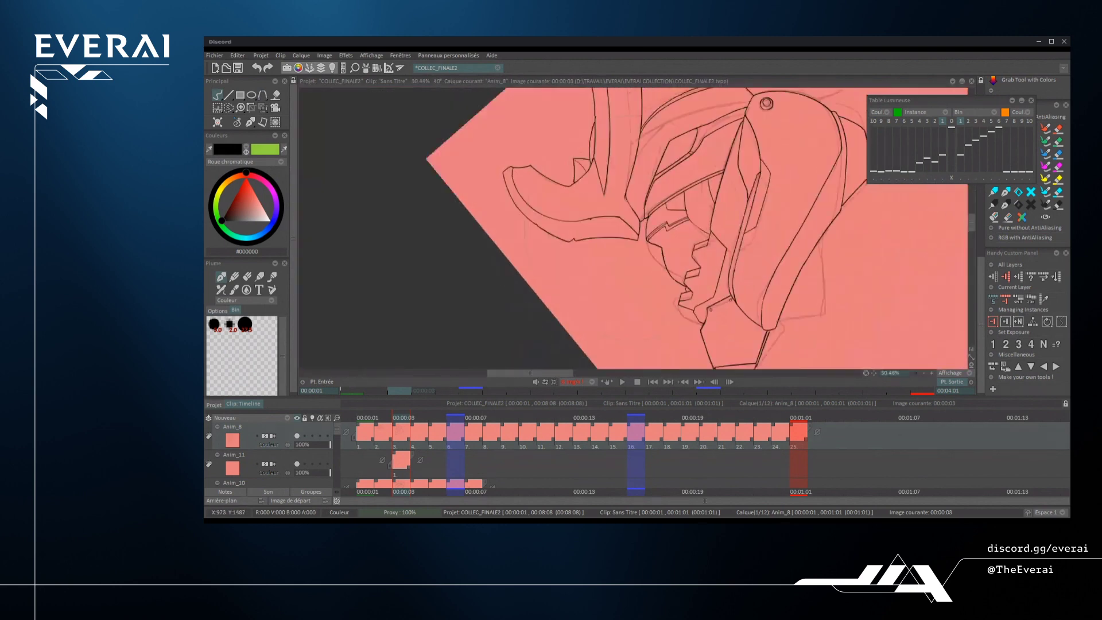
scroll(725, 212, "down", 8)
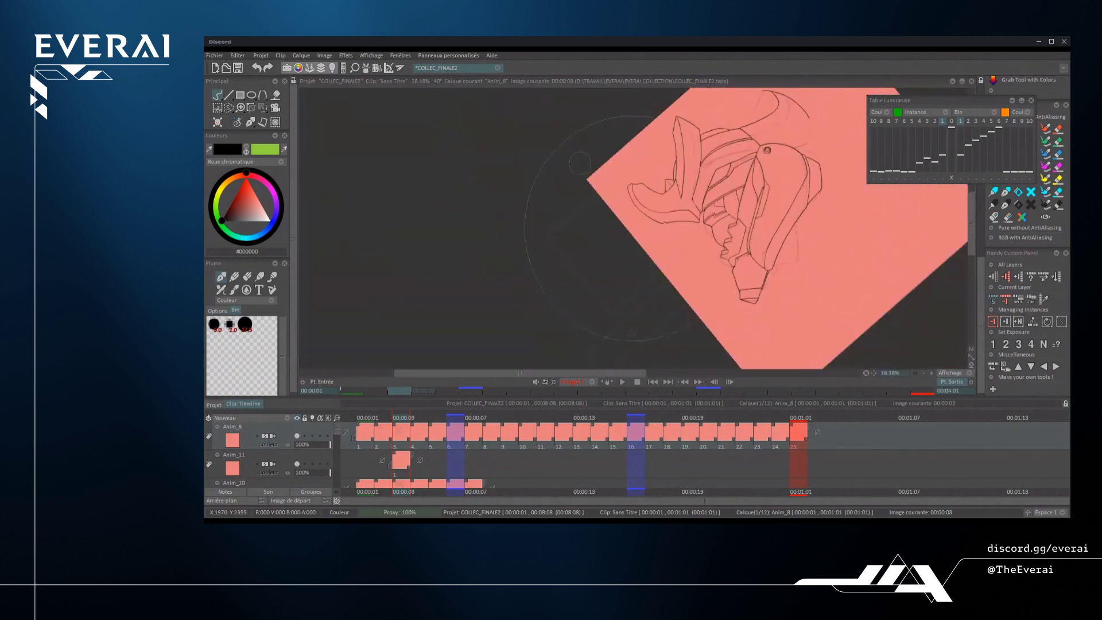
left_click_drag(740, 201, 827, 231)
key("shift+x")
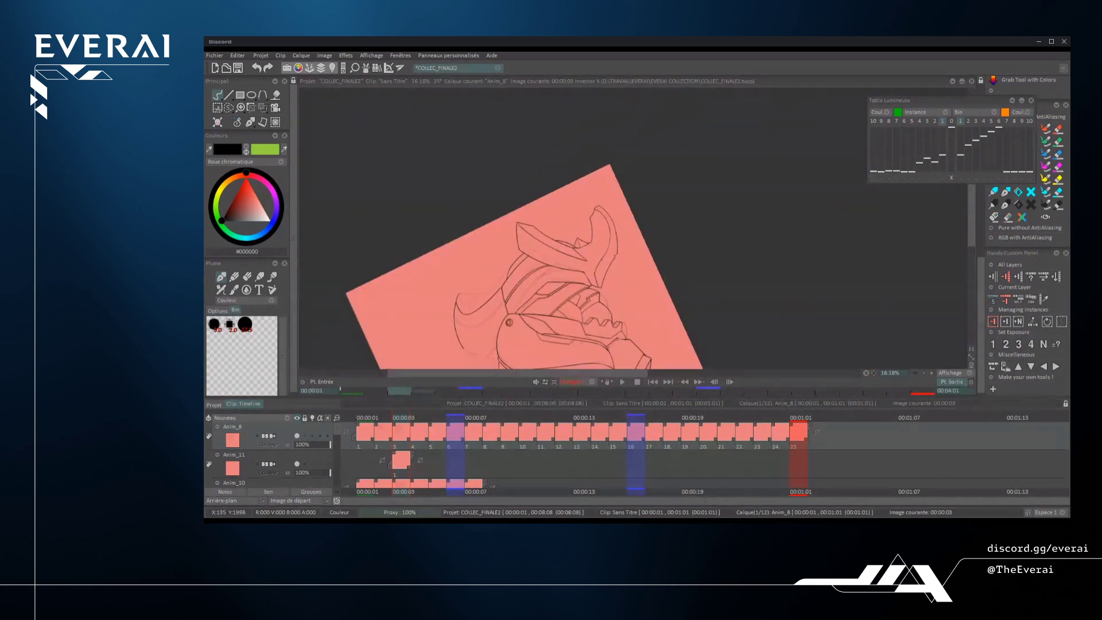
- Ink a line from the face's notch inward toward the teeth plate, and redraw the short contour segment above the notch
scroll(822, 348, "up", 1)
left_click_drag(746, 172, 792, 270)
scroll(821, 349, "up", 6)
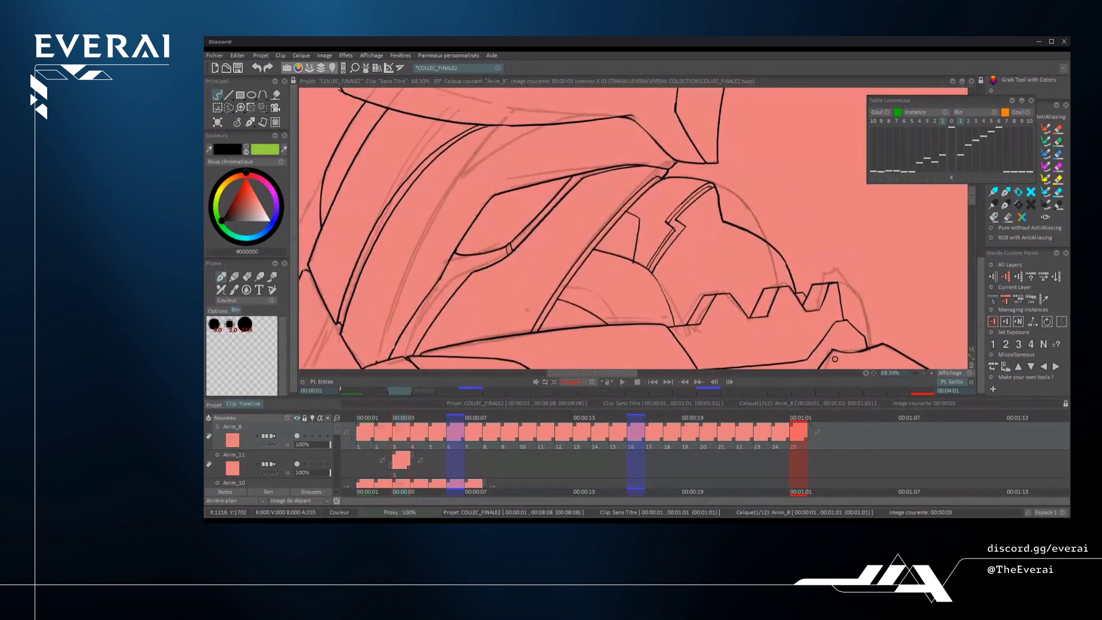
left_click_drag(714, 233, 672, 293)
scroll(835, 359, "up", 2)
key("e")
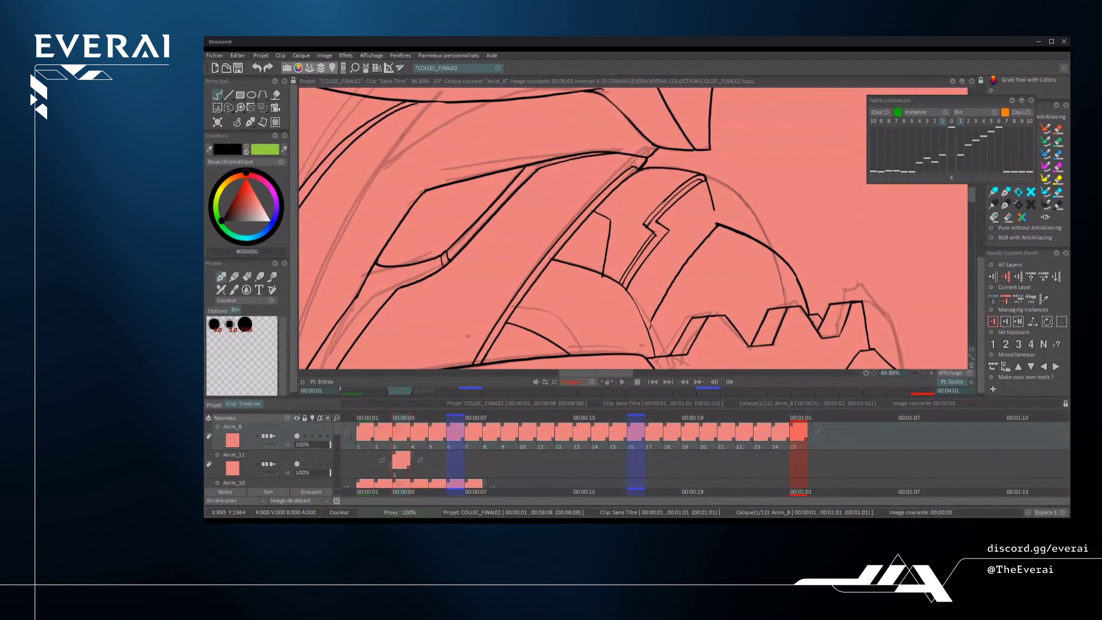
key("e")
scroll(712, 181, "up", 2)
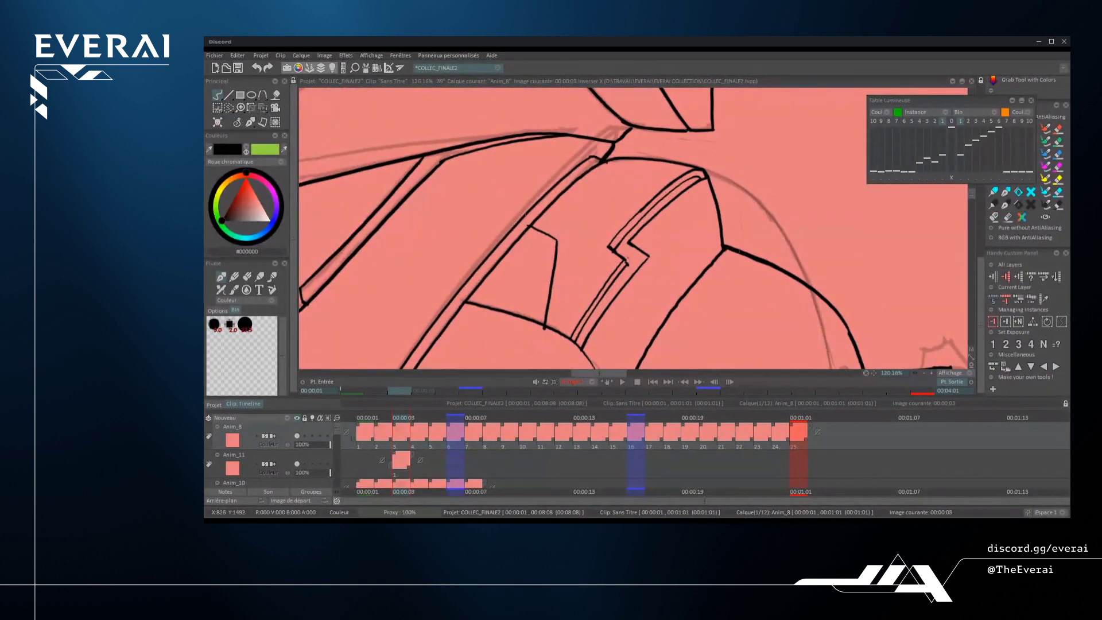
- Examine the whole head unmirrored, from the face to the rear crest, to check the balance of the line art
scroll(581, 162, "down", 10)
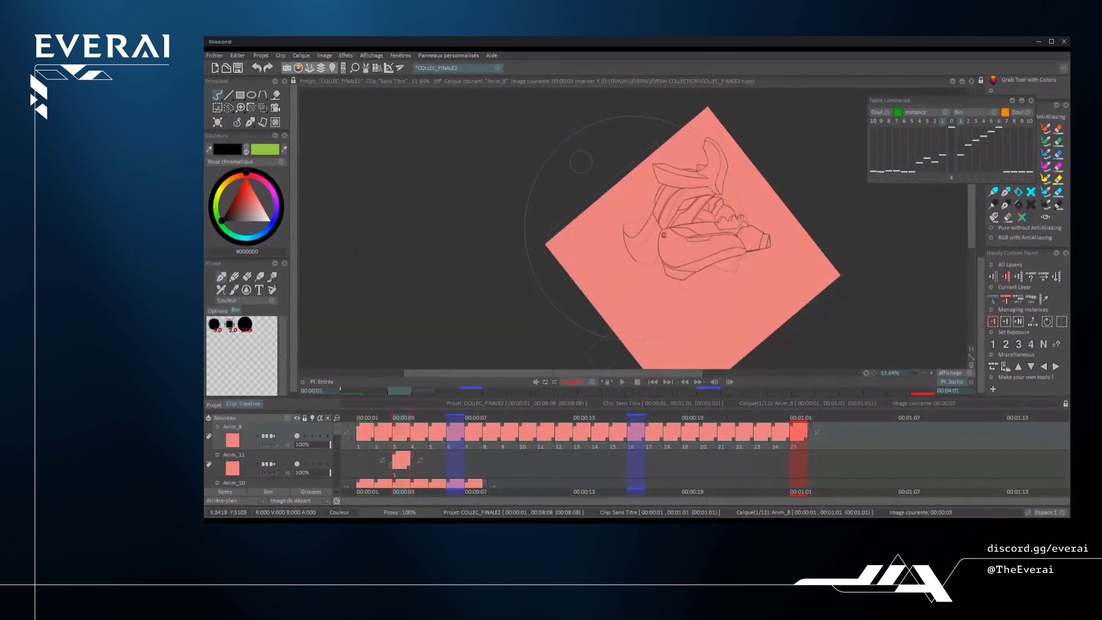
key("h")
left_click_drag(627, 301, 697, 244)
left_click_drag(697, 244, 703, 281)
scroll(708, 280, "down", 4)
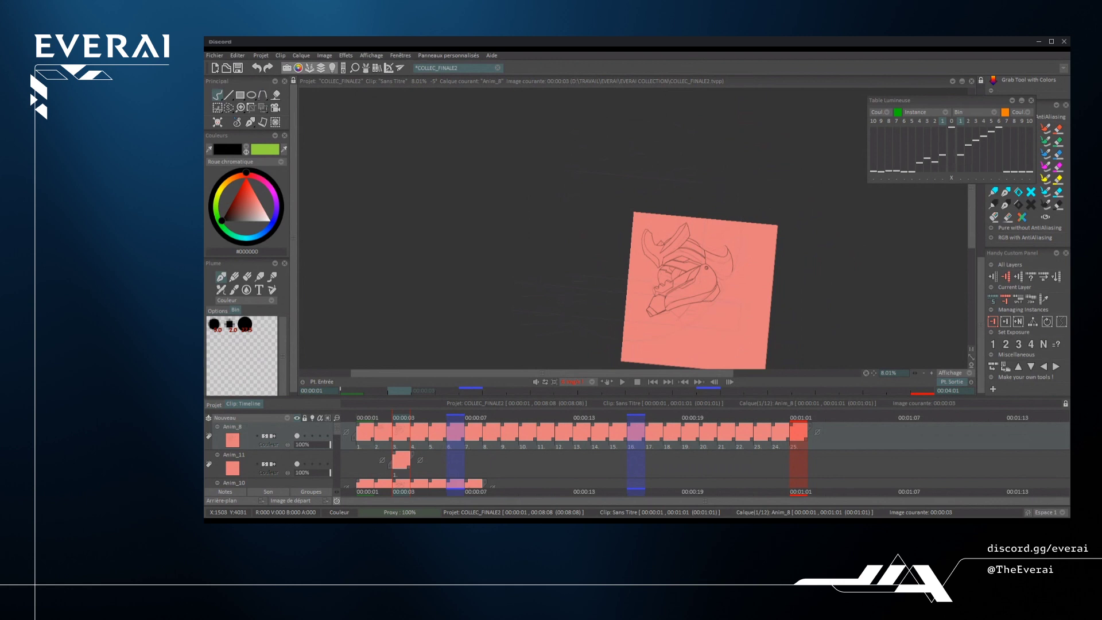
scroll(685, 292, "up", 5)
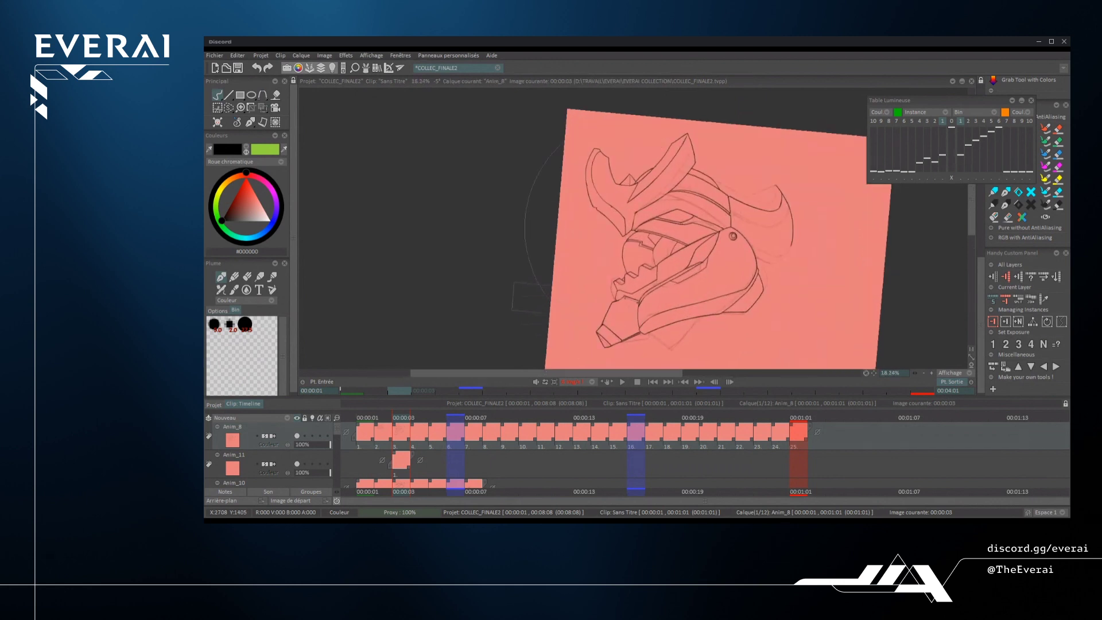
scroll(631, 230, "up", 3)
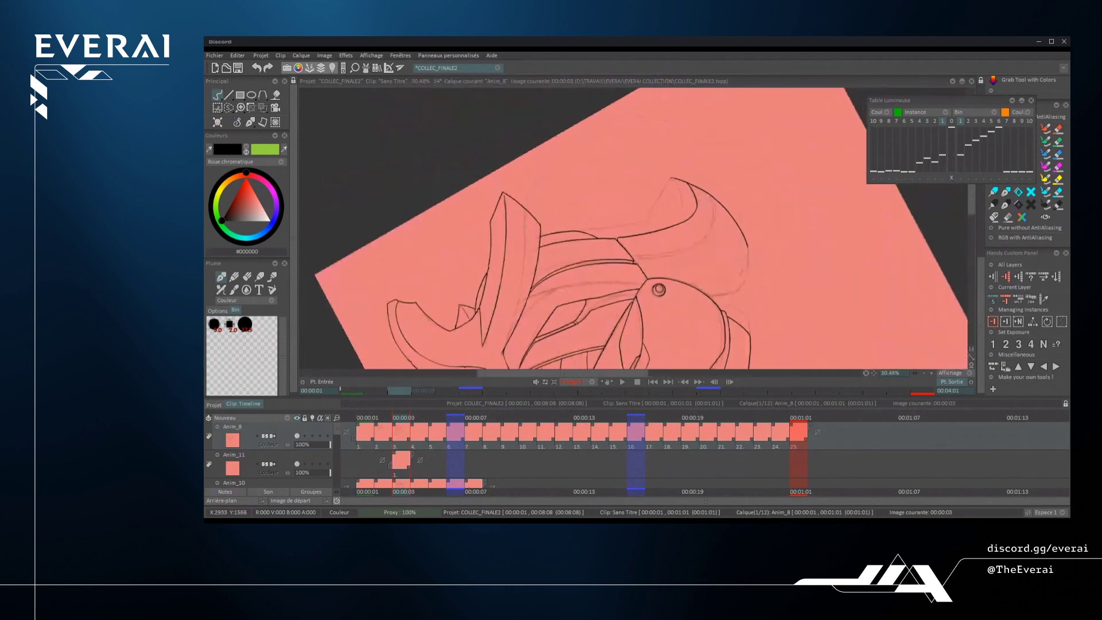
- Extend the rear crest's outer edge from its open end to the helmet's round side plate, redrawing the stroke until it follows the sketch
mouse_move(782, 259)
left_mouse_down()
mouse_move(733, 232)
mouse_move(660, 218)
mouse_move(724, 223)
left_mouse_up()
scroll(632, 229, "up", 5)
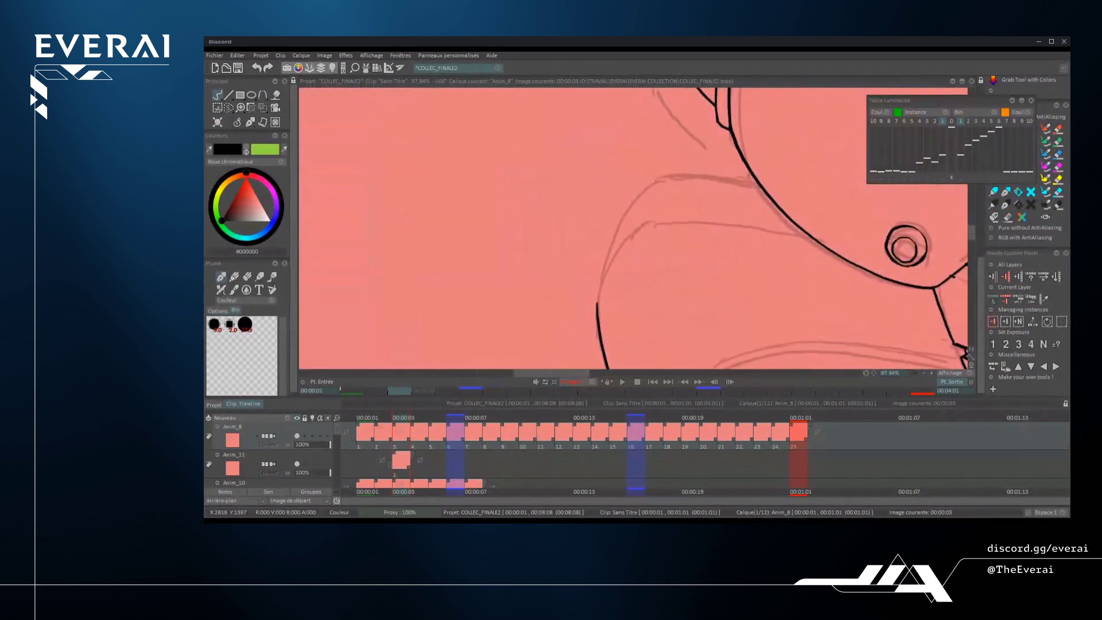
mouse_move(596, 303)
left_mouse_down()
mouse_move(661, 175)
mouse_move(649, 194)
left_mouse_up()
key("ctrl+z")
scroll(633, 229, "up", 1)
key("ctrl+z")
left_click_drag(594, 314, 670, 167)
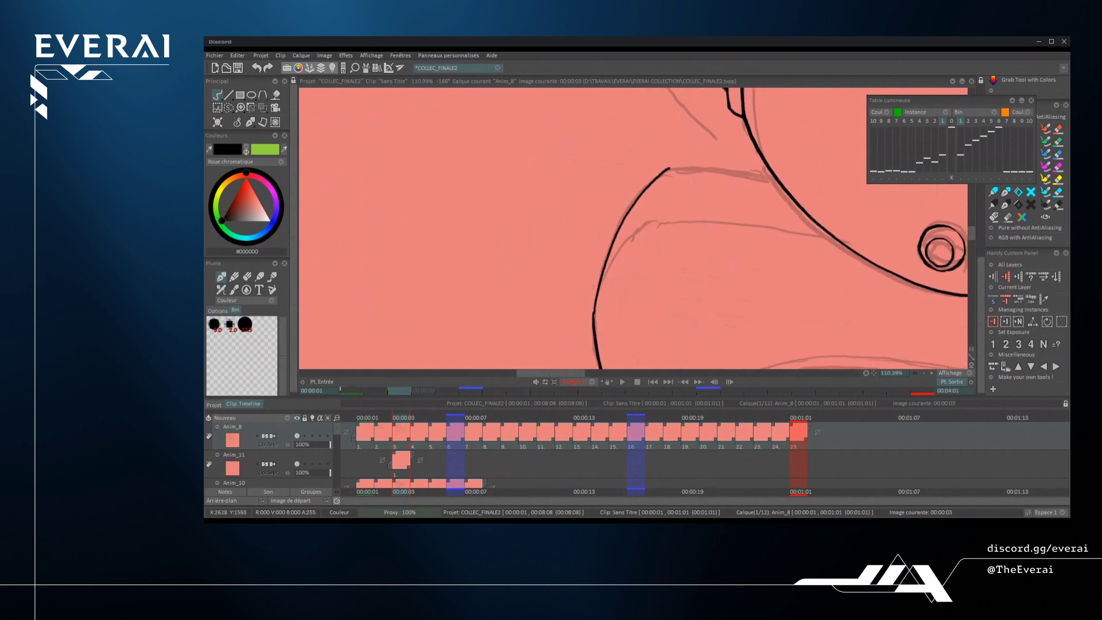
key("ctrl+z")
mouse_move(594, 319)
left_mouse_down()
mouse_move(604, 265)
mouse_move(673, 168)
mouse_move(609, 248)
mouse_move(672, 169)
left_mouse_up()
key("ctrl+z")
left_click_drag(718, 258, 713, 189)
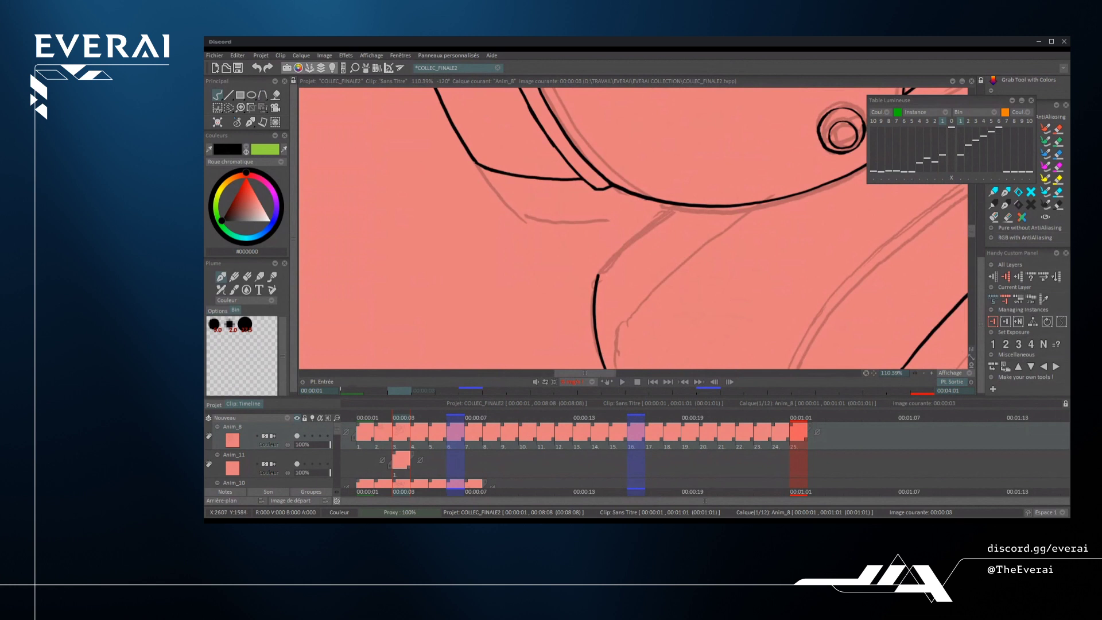
left_click_drag(598, 275, 677, 207)
- Try to ink a fold line inside the rear crest, from its outer edge near the tip round to the helmet's back edge
scroll(689, 195, "down", 8)
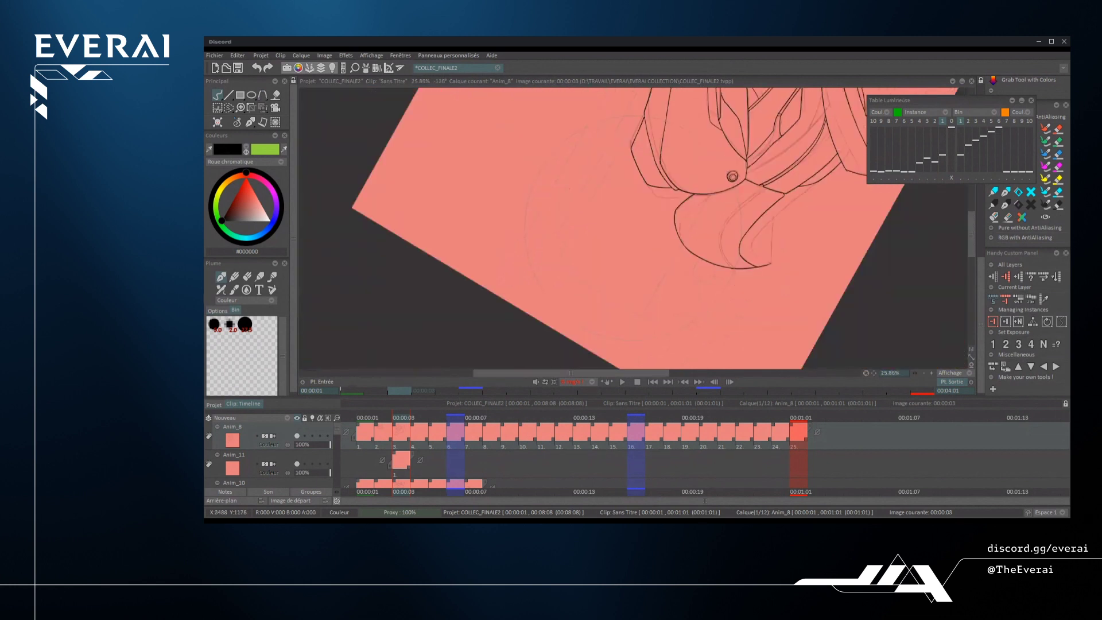
left_click_drag(662, 328, 734, 205)
left_click_drag(734, 205, 715, 145)
scroll(597, 221, "down", 3)
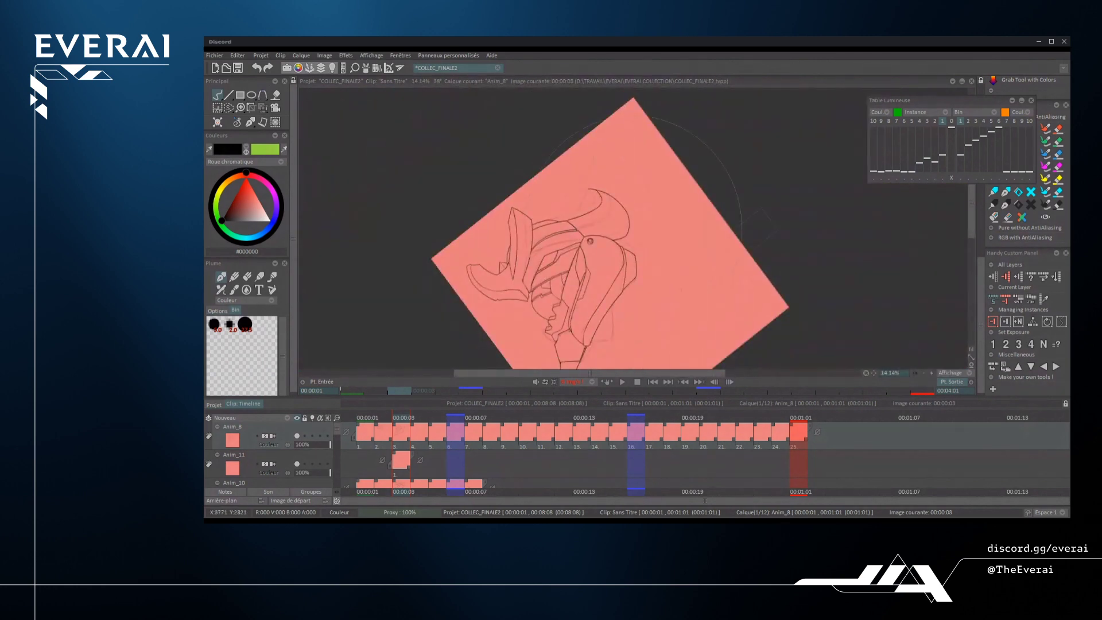
left_click_drag(731, 247, 534, 224)
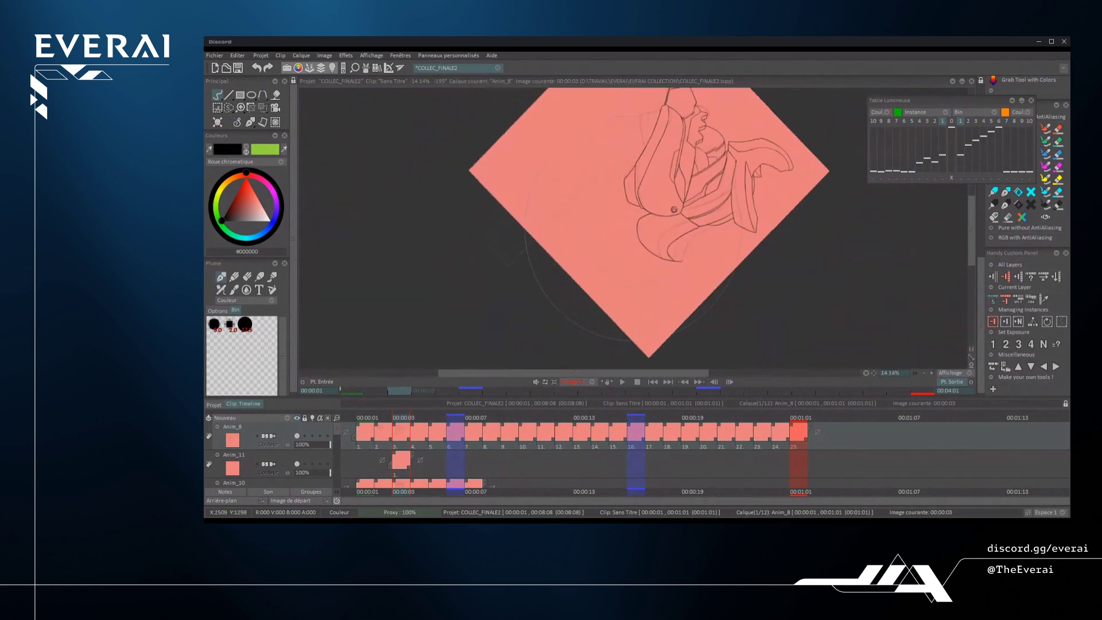
scroll(663, 236, "up", 5)
scroll(663, 232, "up", 1)
left_click_drag(633, 292, 639, 292)
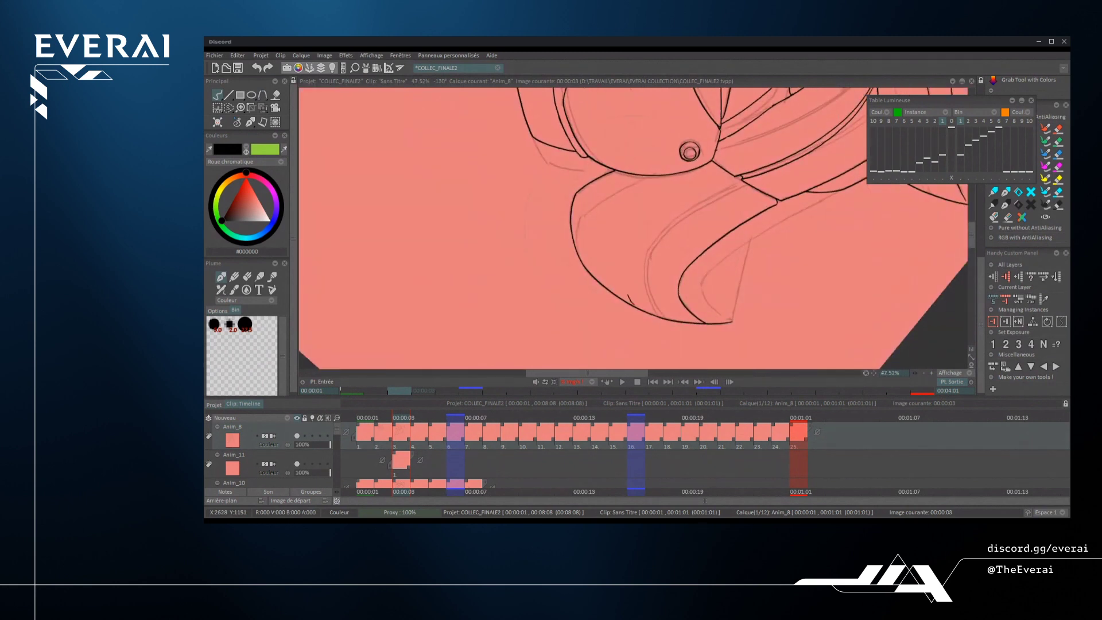
scroll(631, 304, "up", 1)
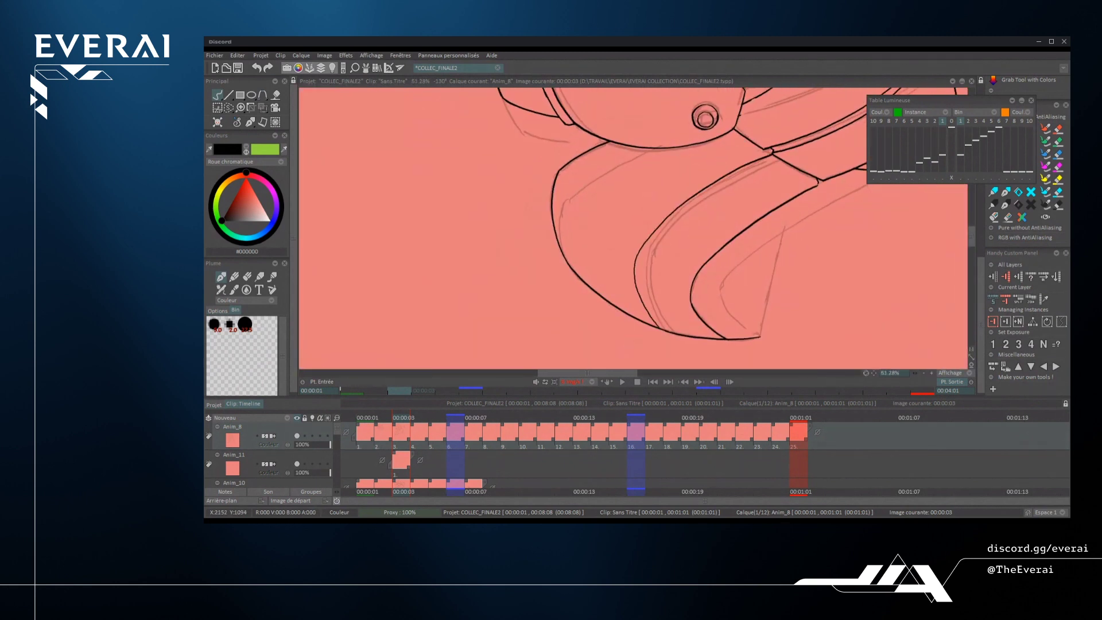
key("ctrl+z")
mouse_move(659, 329)
left_mouse_down()
mouse_move(627, 254)
mouse_move(764, 156)
left_mouse_up()
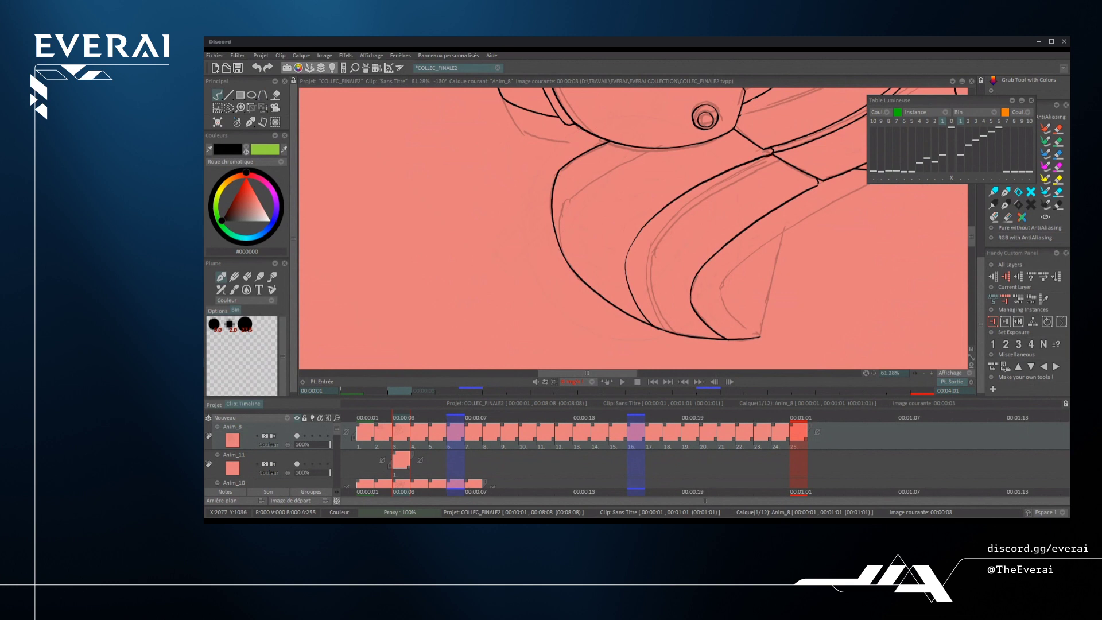
- Examine the whole head and the rear crest from several rotations to judge where the crest's fold line should run
scroll(773, 159, "down", 10)
left_click_drag(748, 246, 719, 170)
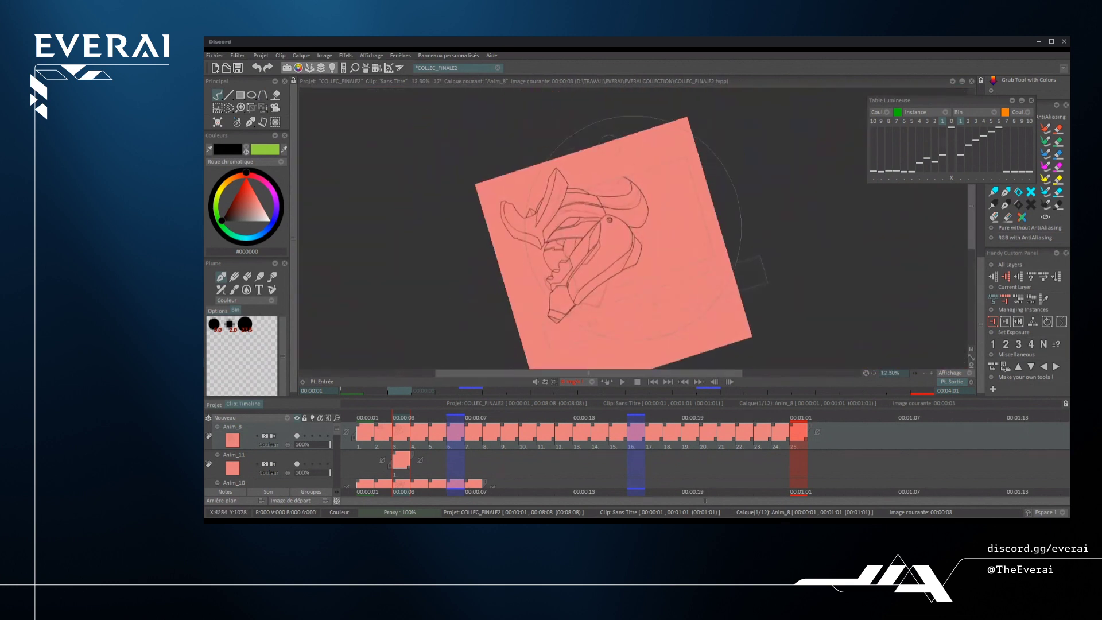
scroll(622, 185, "up", 4)
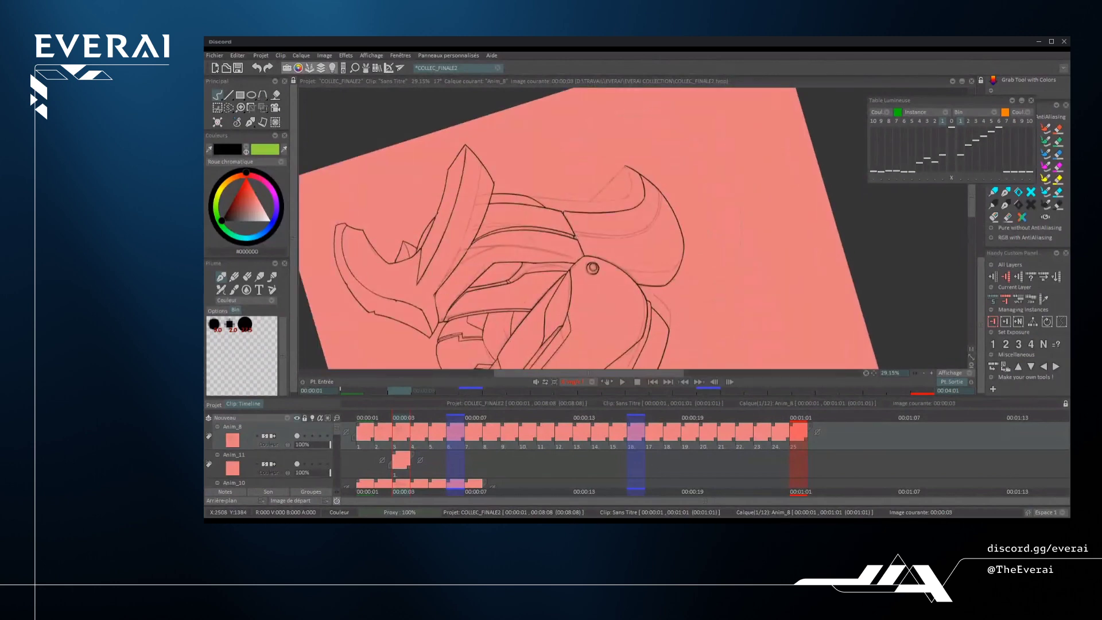
left_click_drag(640, 259, 653, 256)
scroll(565, 253, "up", 3)
left_click_drag(741, 298, 654, 143)
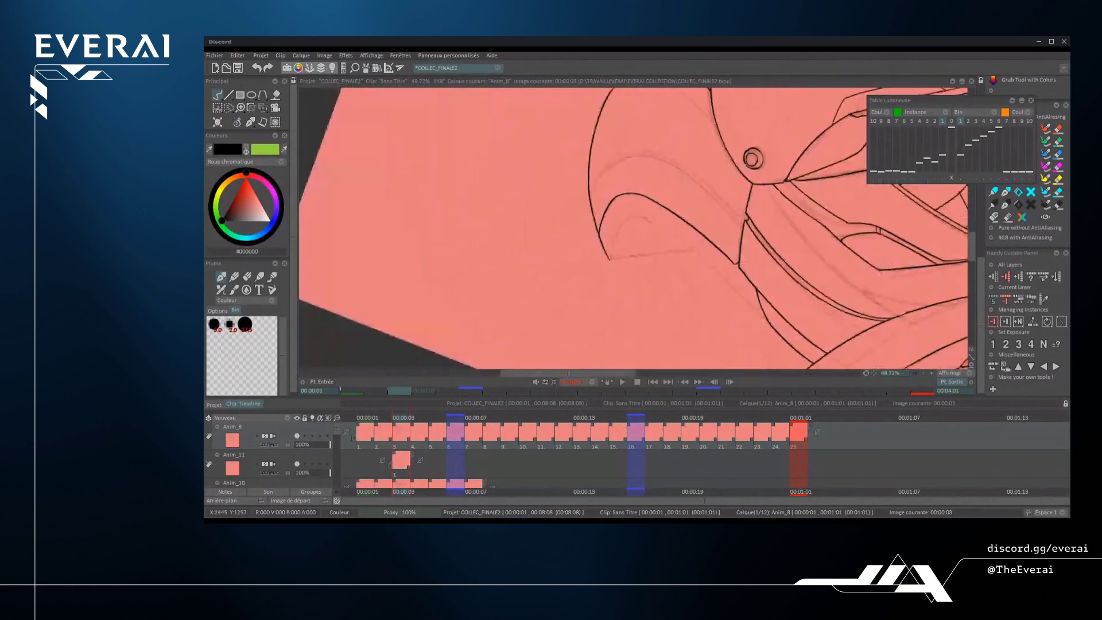
left_click_drag(654, 184, 623, 278)
left_click_drag(689, 253, 688, 218)
- Ink a fold line inside the rear crest, from the bend to the helmet's back edge, redrawing the stroke until it runs smoothly
scroll(622, 279, "up", 3)
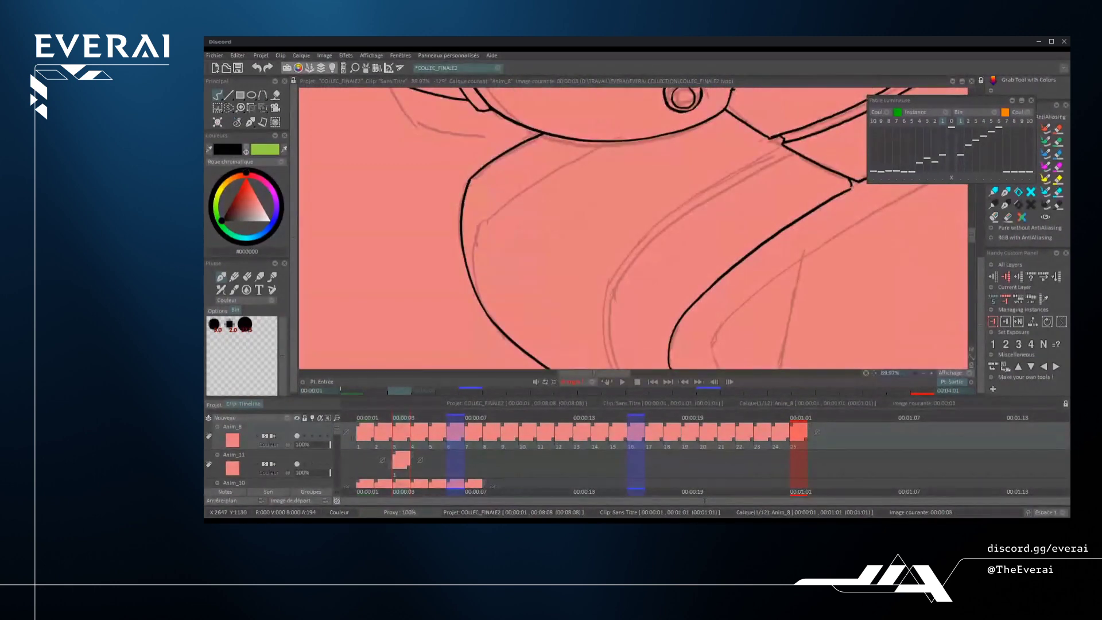
mouse_move(608, 308)
left_mouse_down()
mouse_move(674, 222)
mouse_move(792, 152)
left_mouse_up()
key("ctrl+z")
left_click_drag(612, 304, 797, 146)
key("ctrl+z")
mouse_move(613, 303)
left_mouse_down()
mouse_move(759, 164)
mouse_move(788, 151)
left_mouse_up()
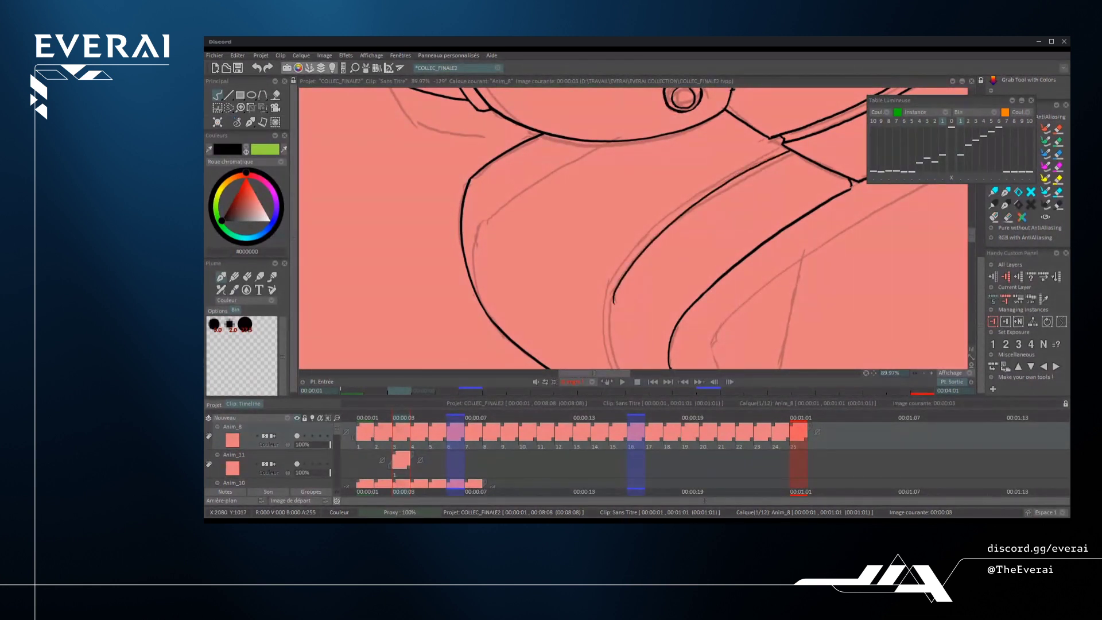
key("ctrl+z")
left_click_drag(612, 304, 790, 153)
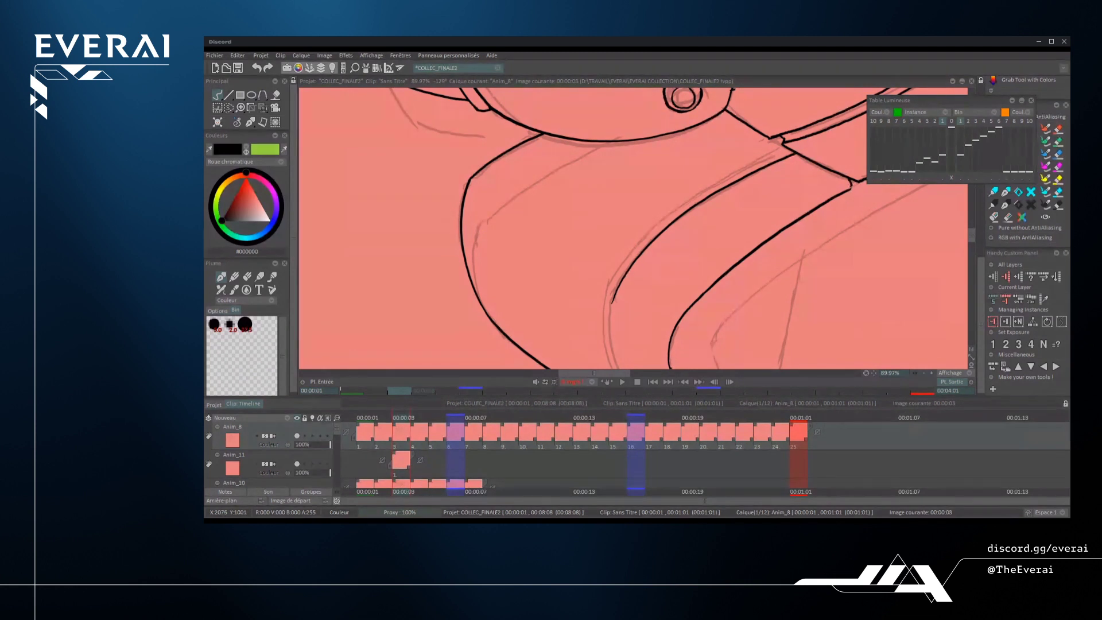
scroll(749, 155, "up", 1)
key("ctrl+z")
mouse_move(597, 314)
left_mouse_down()
mouse_move(650, 237)
mouse_move(781, 156)
left_mouse_up()
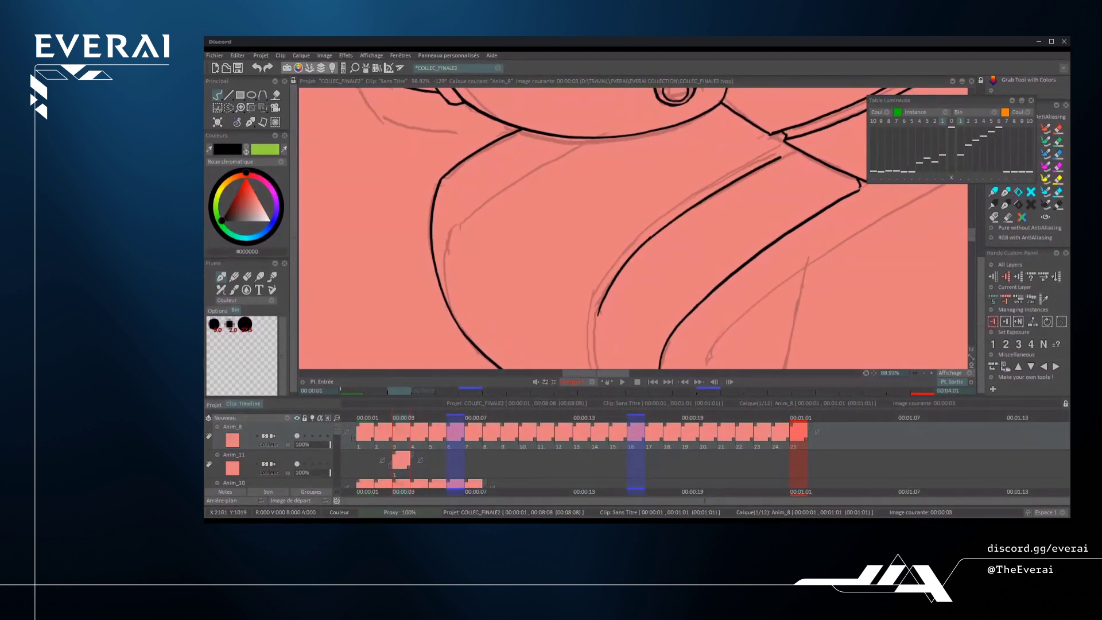
- Redraw the upper section of the crest's fold line so it reaches the helmet's back edge
key("ctrl+z")
left_click_drag(648, 241, 790, 153)
key("ctrl+z")
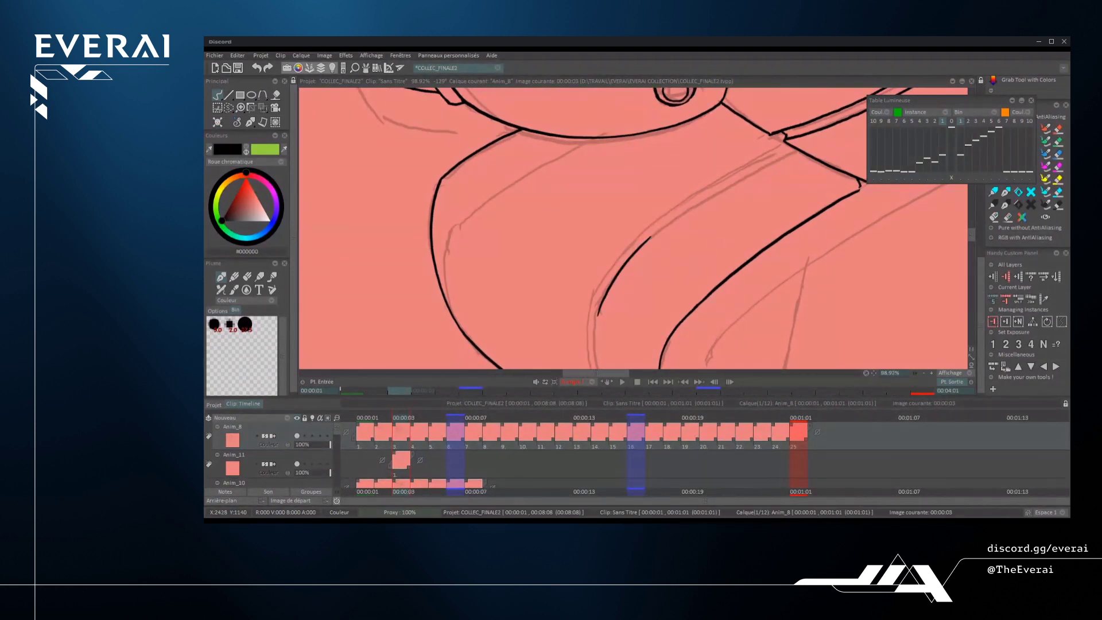
left_click_drag(650, 238, 772, 162)
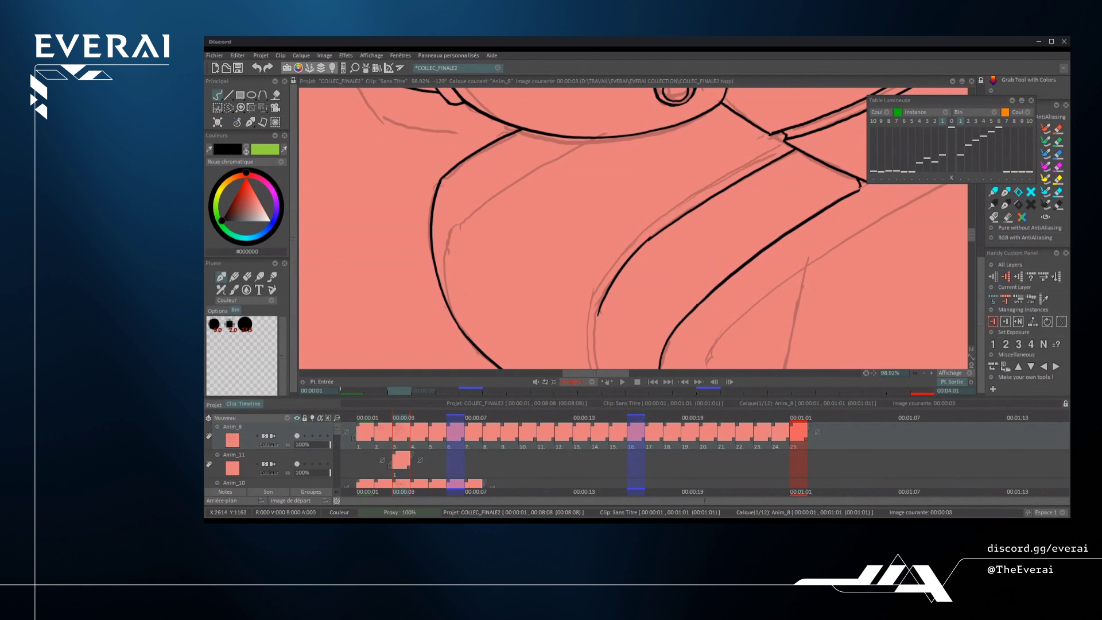
- Ink a second line closely parallel to the crest's fold line, redrawing it in sections from the bend to the helmet's back edge
left_click_drag(590, 301, 635, 243)
key("ctrl+z")
left_click_drag(590, 310, 649, 228)
key("ctrl+z")
left_click_drag(590, 317, 641, 231)
key("ctrl+z")
left_click_drag(589, 323, 649, 229)
key("ctrl+z")
mouse_move(589, 324)
left_mouse_down()
mouse_move(646, 233)
mouse_move(785, 141)
left_mouse_up()
key("ctrl+z")
left_click_drag(646, 234, 780, 148)
key("ctrl+z")
mouse_move(641, 238)
left_mouse_down()
mouse_move(785, 145)
mouse_move(732, 335)
mouse_move(771, 187)
left_mouse_up()
scroll(633, 228, "down", 5)
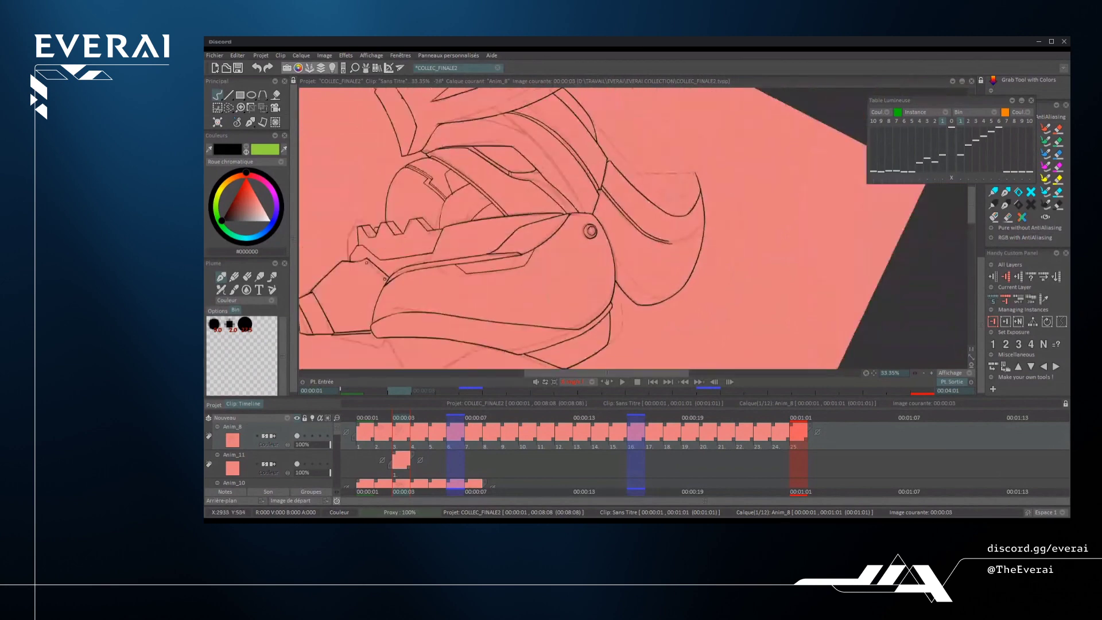
- Carry the inner fold line around the crest's bend to its outer edge near the tip
left_click_drag(749, 251, 743, 288)
scroll(686, 273, "down", 2)
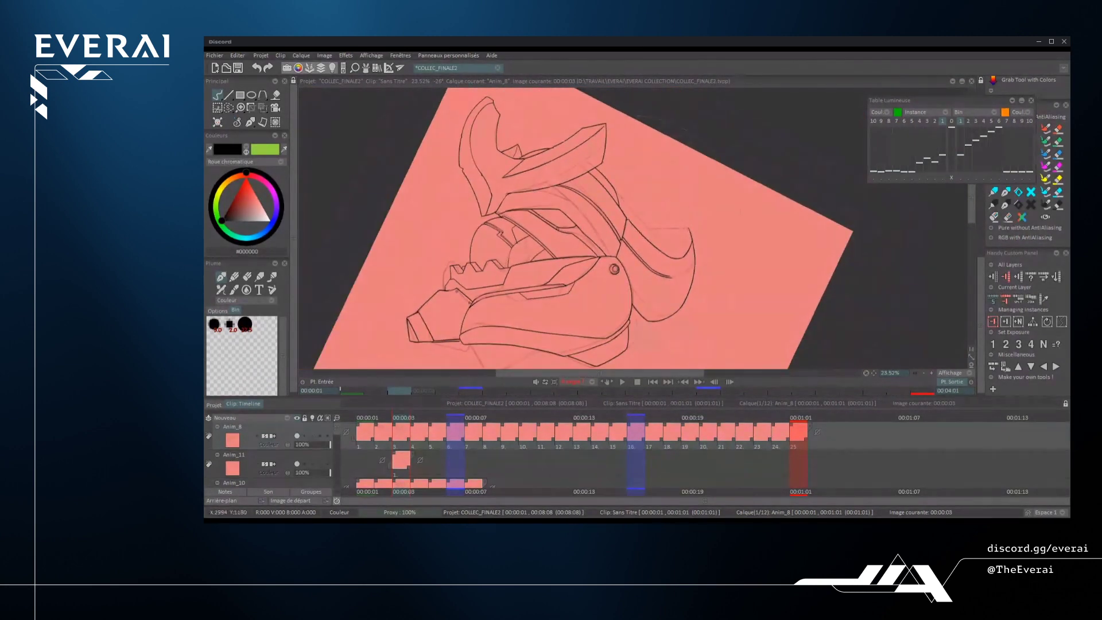
mouse_move(695, 240)
left_mouse_down()
mouse_move(571, 217)
mouse_move(569, 232)
left_mouse_up()
mouse_move(565, 227)
left_mouse_down()
mouse_move(584, 281)
mouse_move(750, 139)
left_mouse_up()
scroll(584, 279, "up", 10)
key("ctrl+z")
mouse_move(643, 286)
left_mouse_down()
mouse_move(663, 205)
mouse_move(759, 139)
left_mouse_up()
left_click_drag(717, 172, 713, 201)
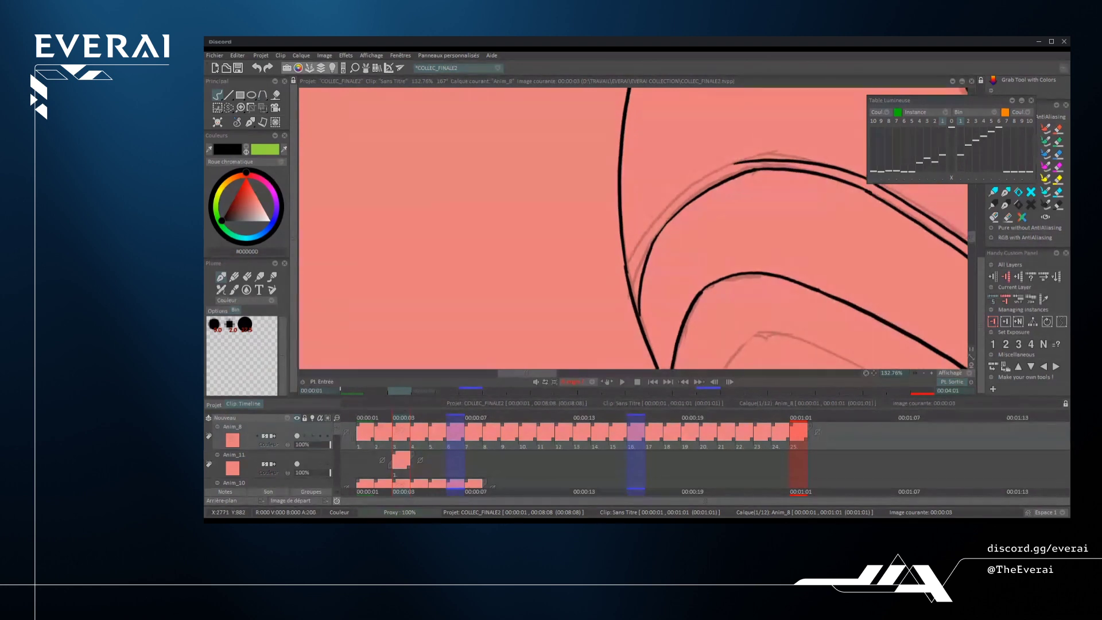
- Extend the parallel fold line around the bend, then close the fold's end and clean its joint with the crest's outer edge
left_click_drag(633, 300, 650, 225)
key("ctrl+z")
mouse_move(632, 296)
left_mouse_down()
mouse_move(657, 218)
mouse_move(738, 163)
mouse_move(695, 316)
left_mouse_up()
scroll(717, 172, "down", 6)
scroll(631, 230, "up", 4)
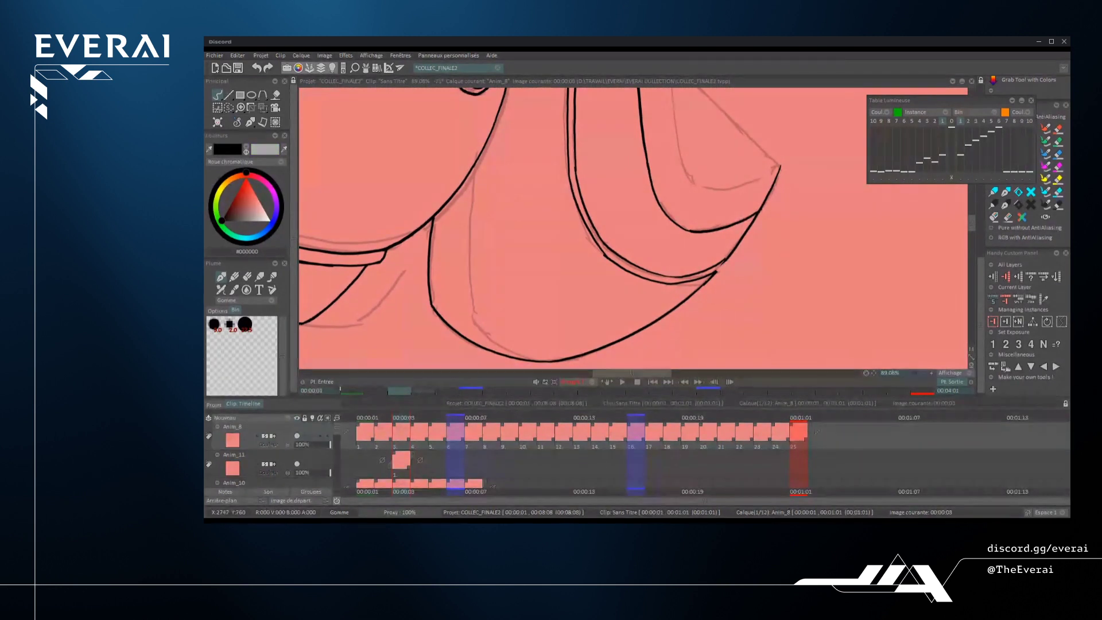
scroll(632, 230, "up", 6)
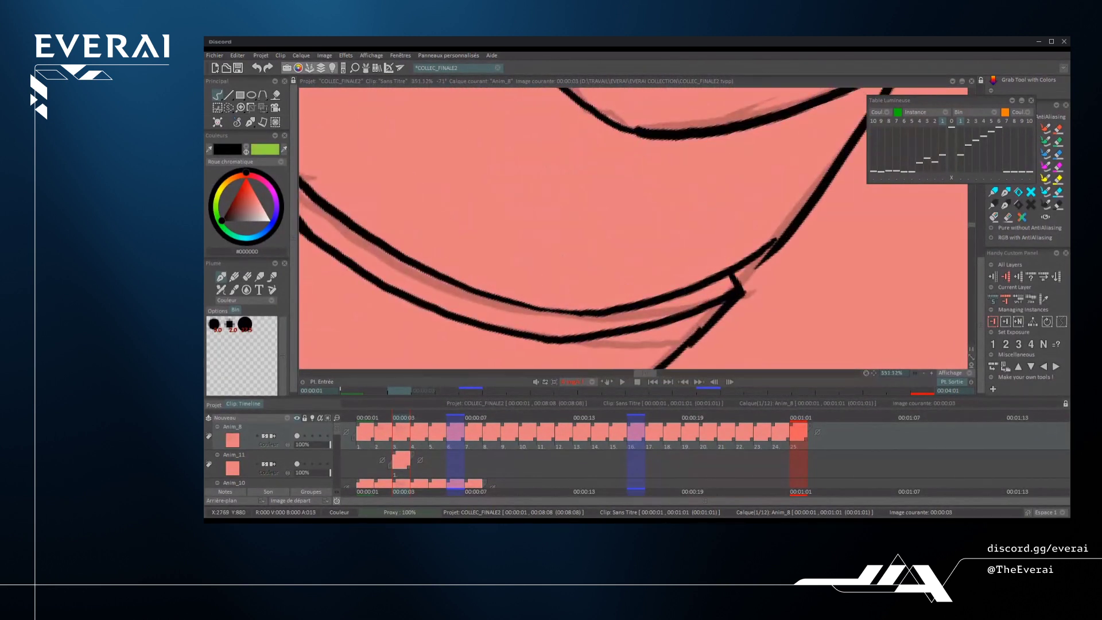
left_click_drag(791, 233, 757, 267)
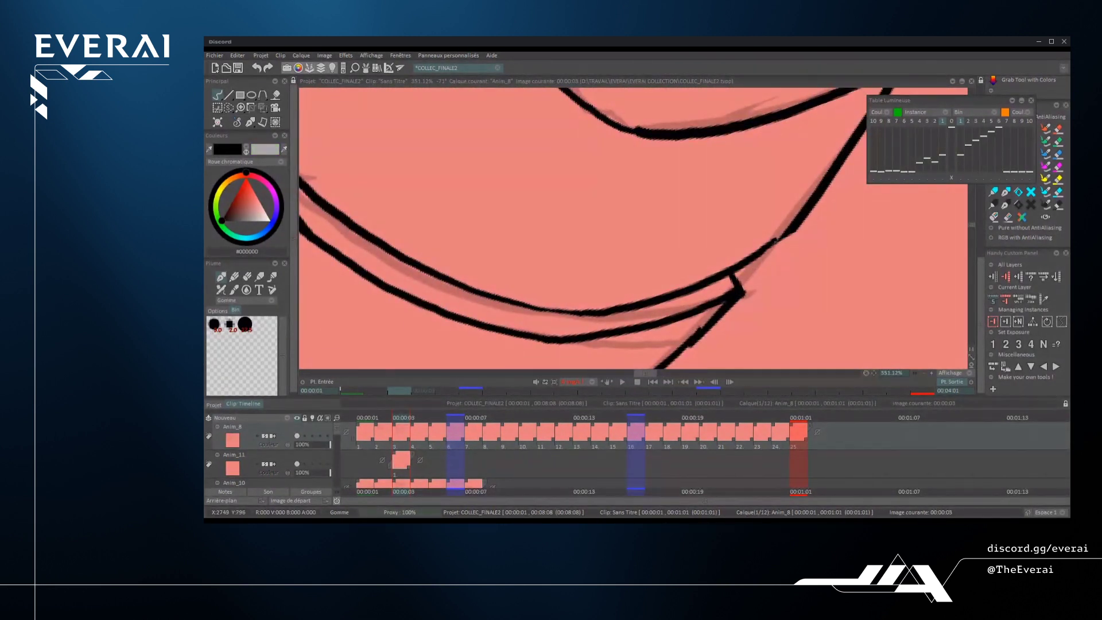
- Erase the helmet's double seam line from the back edge down to the short stubs near the horn
scroll(632, 230, "down", 8)
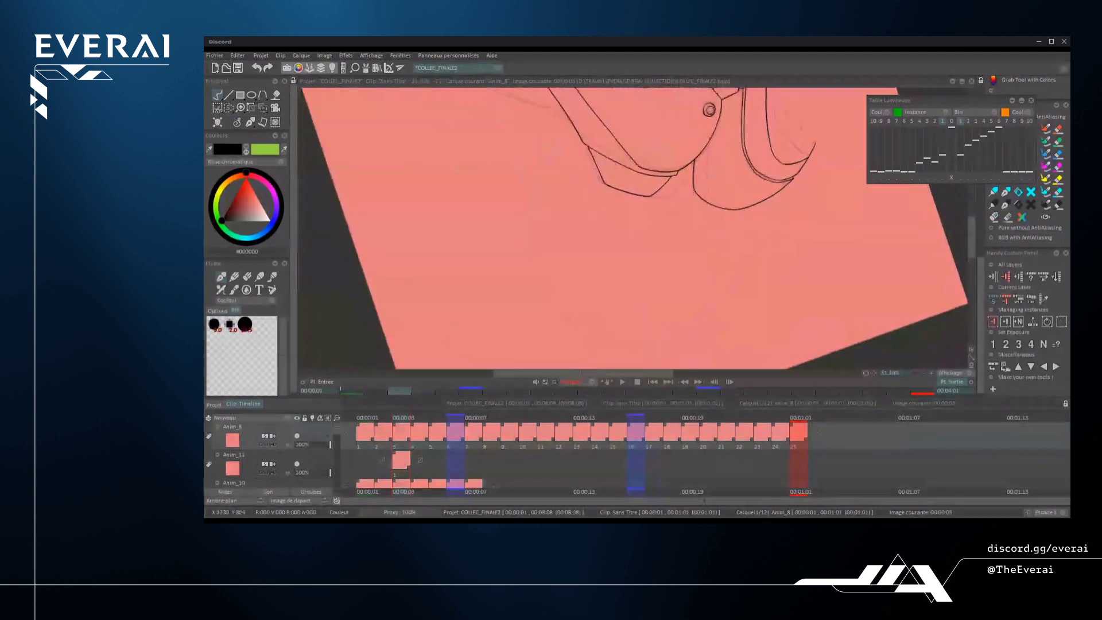
scroll(632, 230, "down", 3)
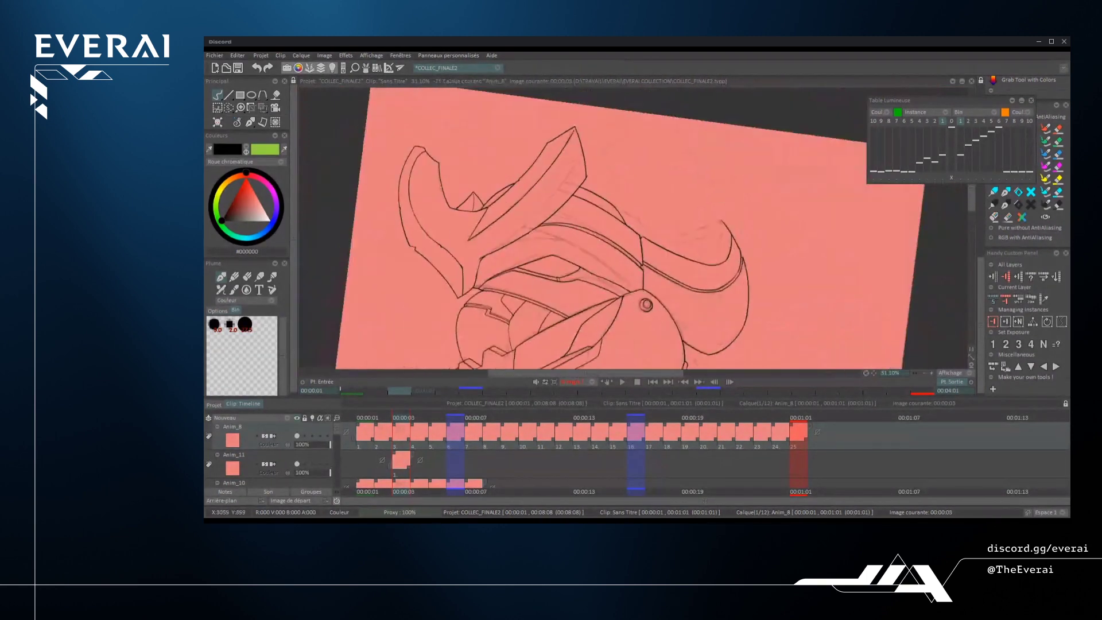
scroll(723, 285, "up", 3)
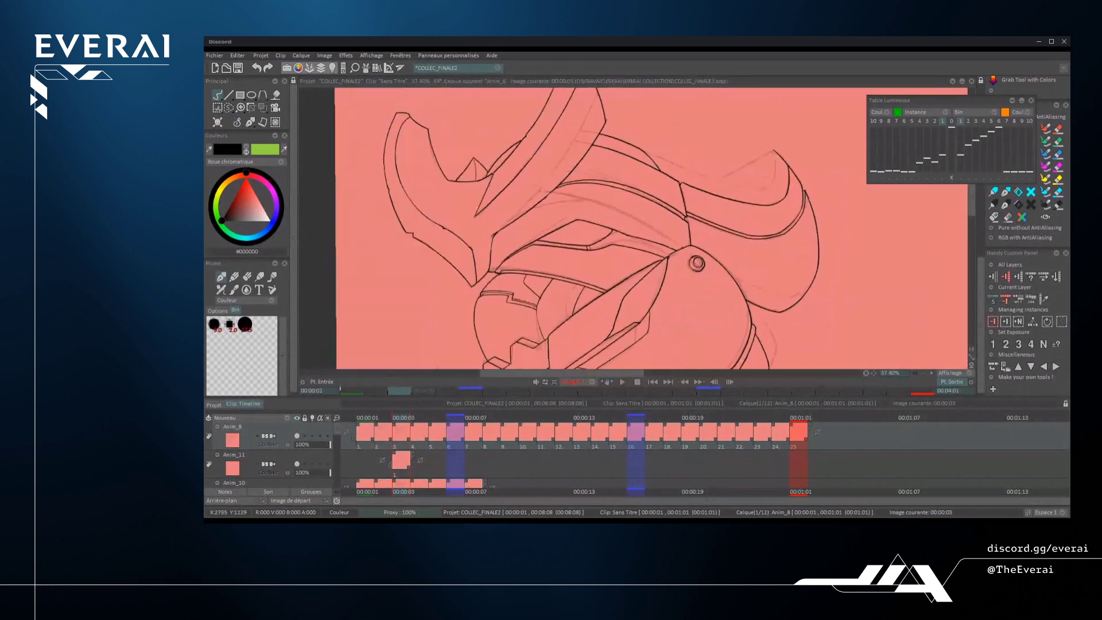
scroll(623, 219, "up", 3)
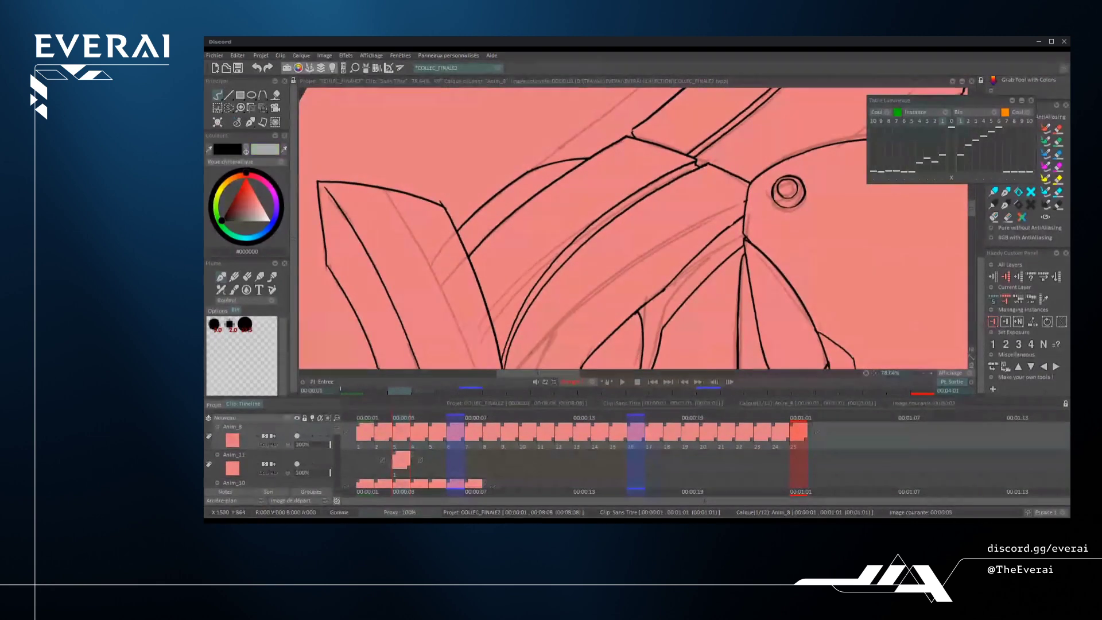
mouse_move(701, 168)
left_mouse_down()
mouse_move(640, 189)
mouse_move(548, 267)
left_mouse_up()
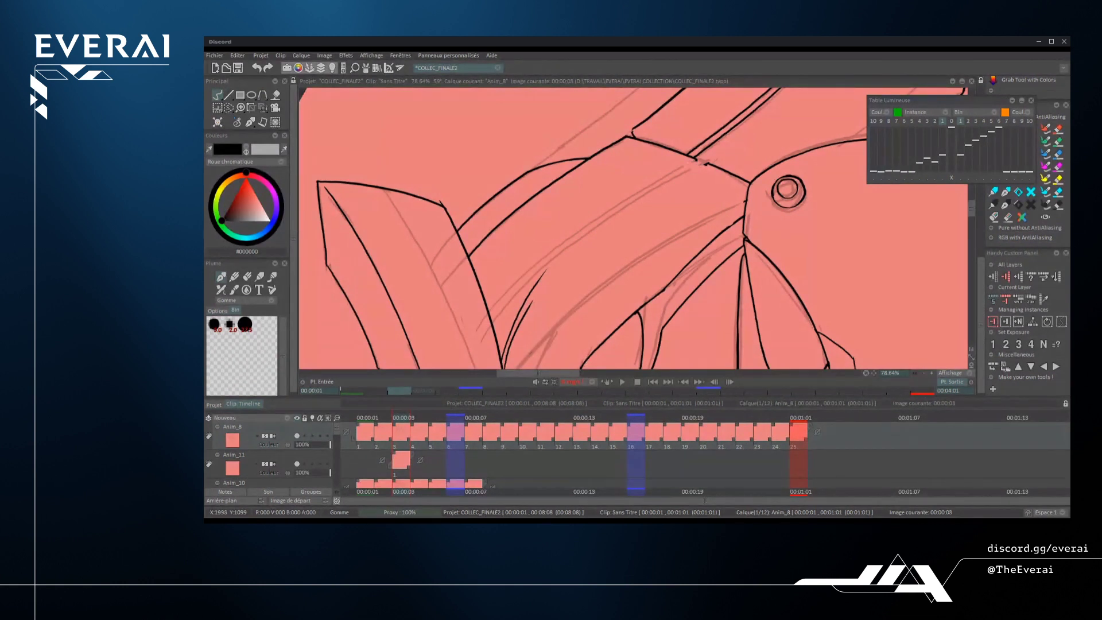
scroll(575, 252, "up", 1)
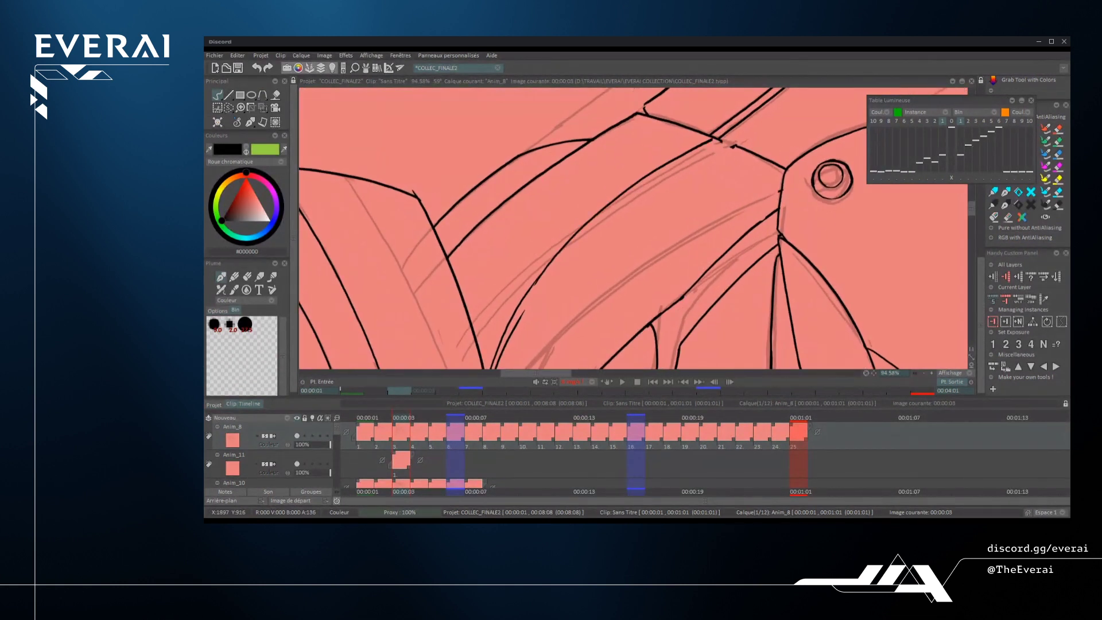
- Re-ink the helmet's double seam line from the horn to the back edge so it lines up with the crest's fold
left_click_drag(531, 292, 705, 139)
key("ctrl+z")
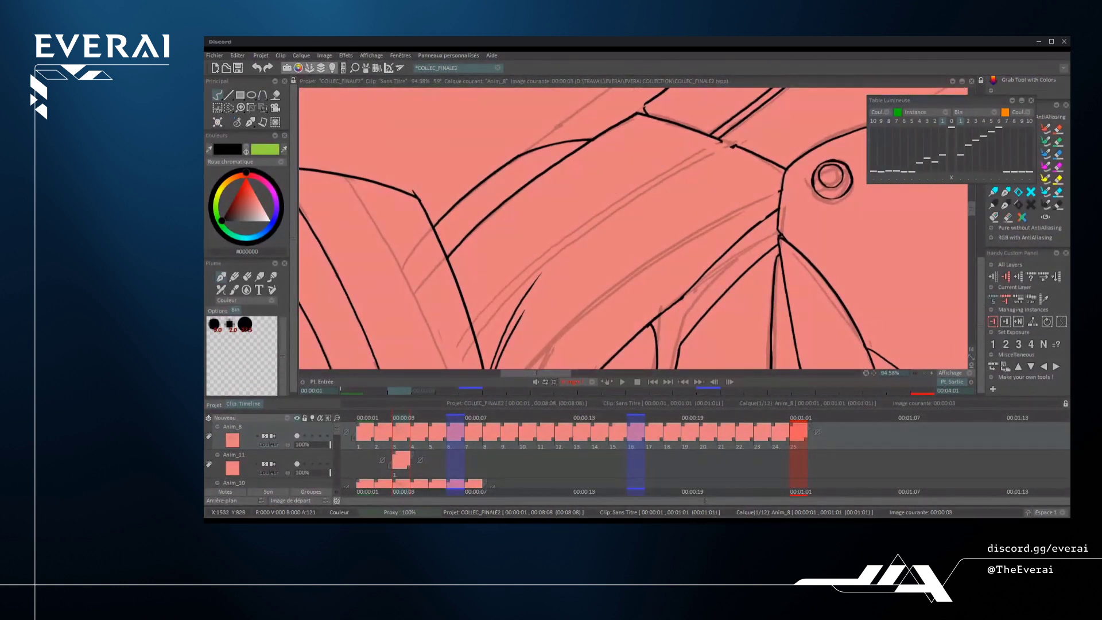
left_click_drag(525, 299, 696, 140)
scroll(666, 184, "up", 1)
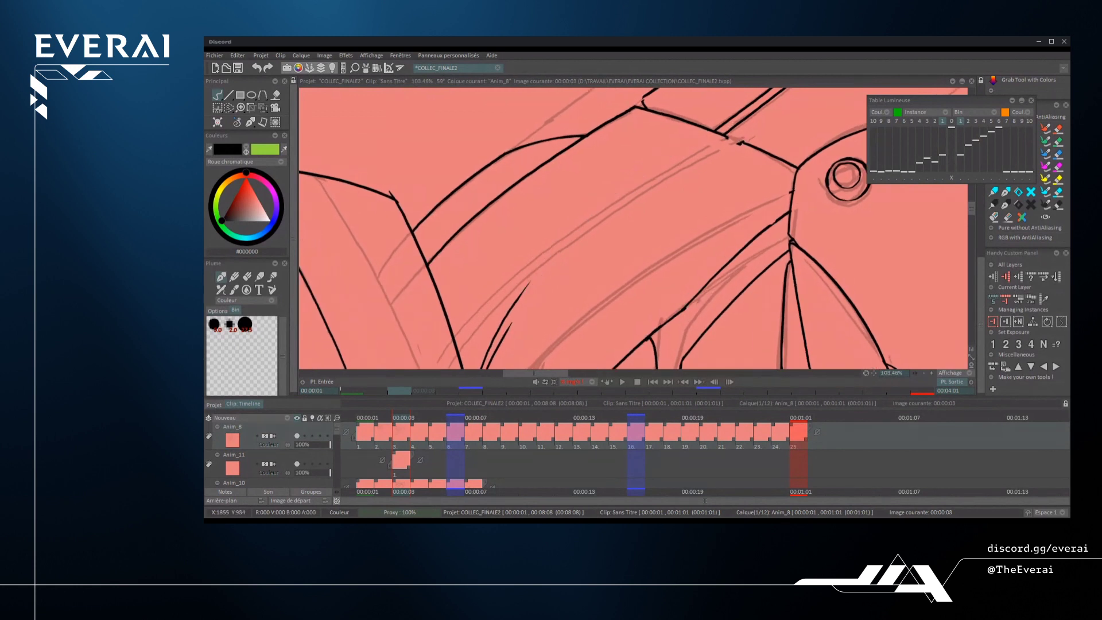
mouse_move(510, 315)
left_mouse_down()
mouse_move(533, 280)
mouse_move(706, 134)
left_mouse_up()
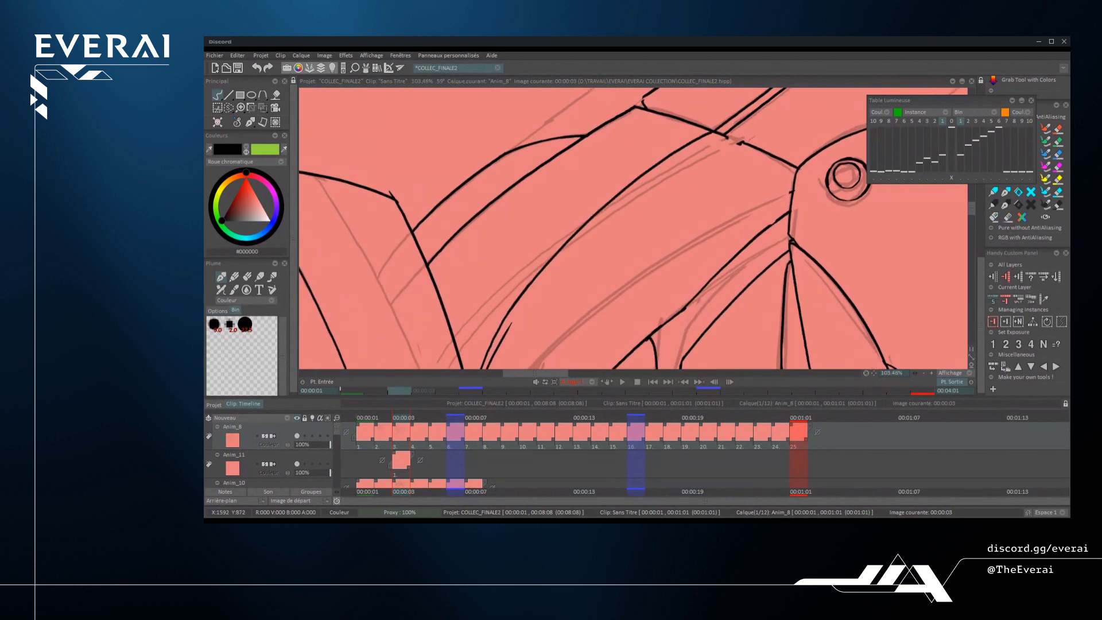
mouse_move(506, 336)
left_mouse_down()
mouse_move(538, 287)
mouse_move(725, 135)
left_mouse_up()
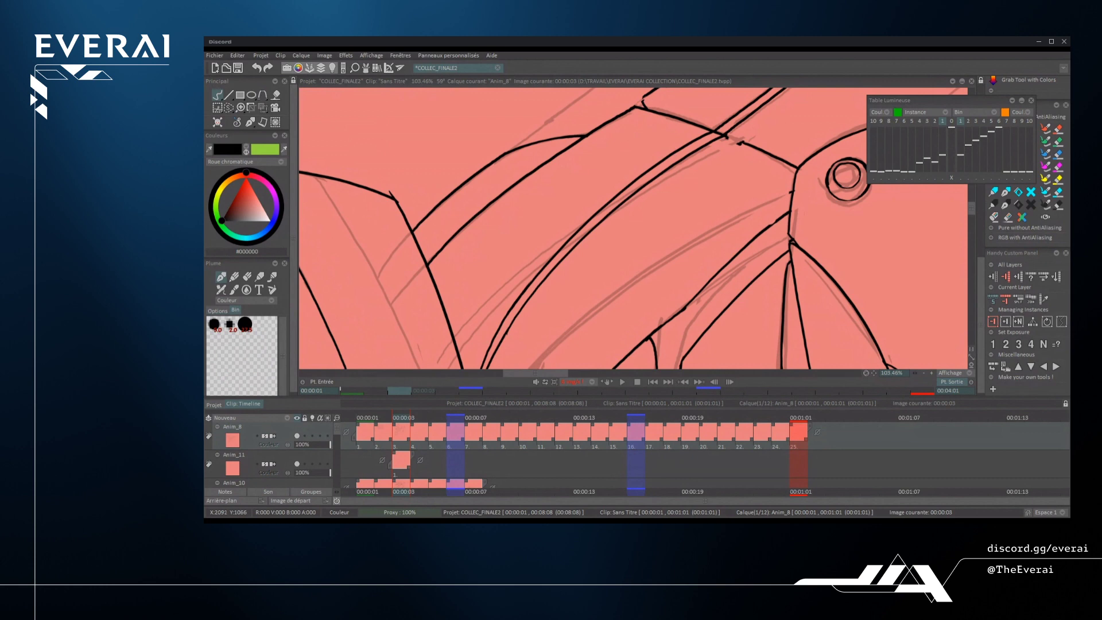
scroll(632, 230, "down", 5)
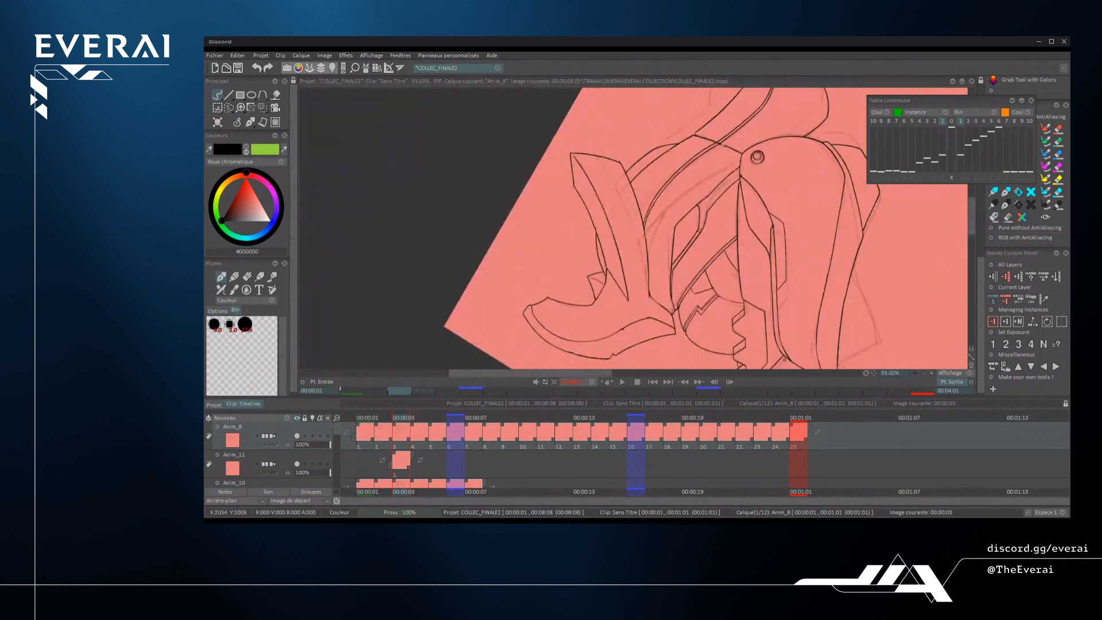
- Erase the piece of the helmet's back edge crossing the double seam and tidy the line ends at the junction
scroll(684, 134, "up", 5)
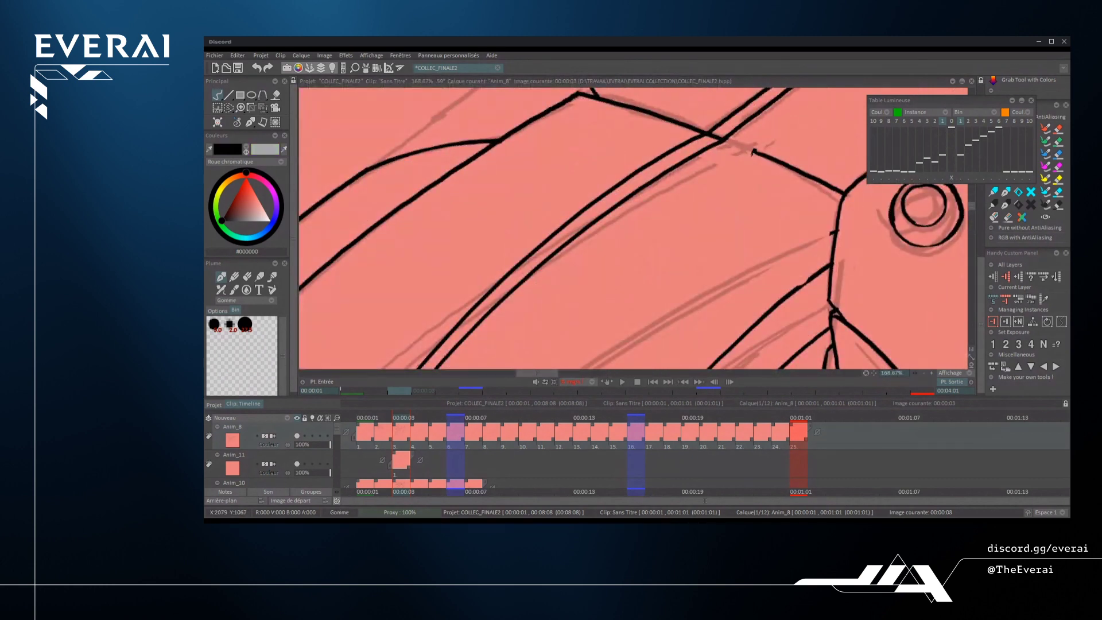
scroll(718, 138, "up", 2)
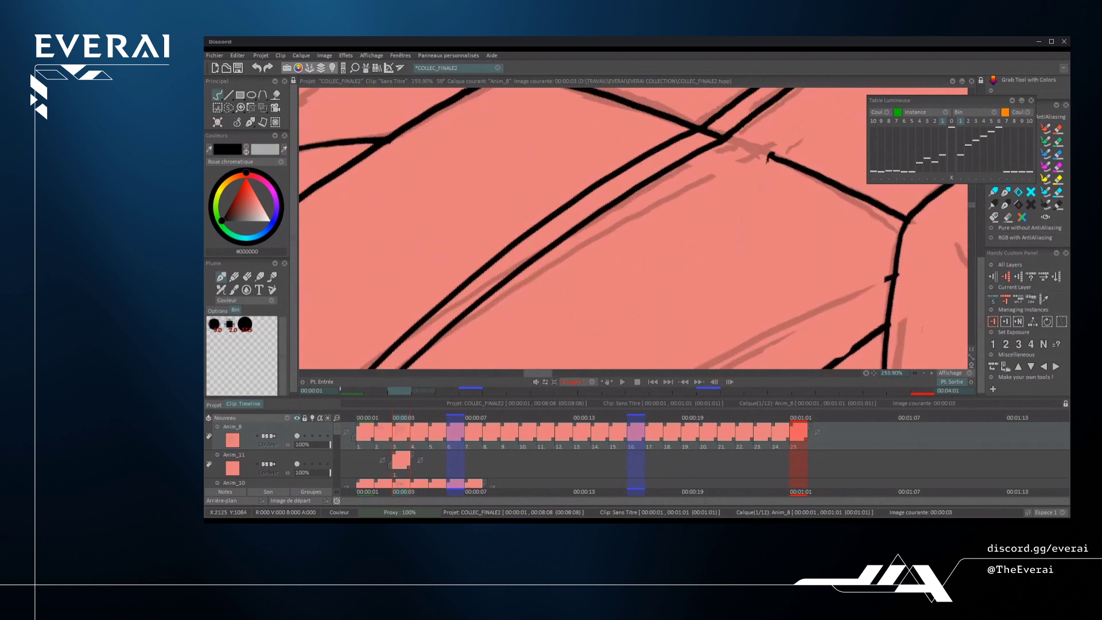
mouse_move(692, 115)
left_mouse_down()
mouse_move(731, 144)
mouse_move(712, 171)
mouse_move(732, 160)
left_mouse_up()
key("e")
scroll(712, 171, "up", 1)
mouse_move(666, 192)
left_mouse_down()
mouse_move(730, 150)
mouse_move(698, 148)
left_mouse_up()
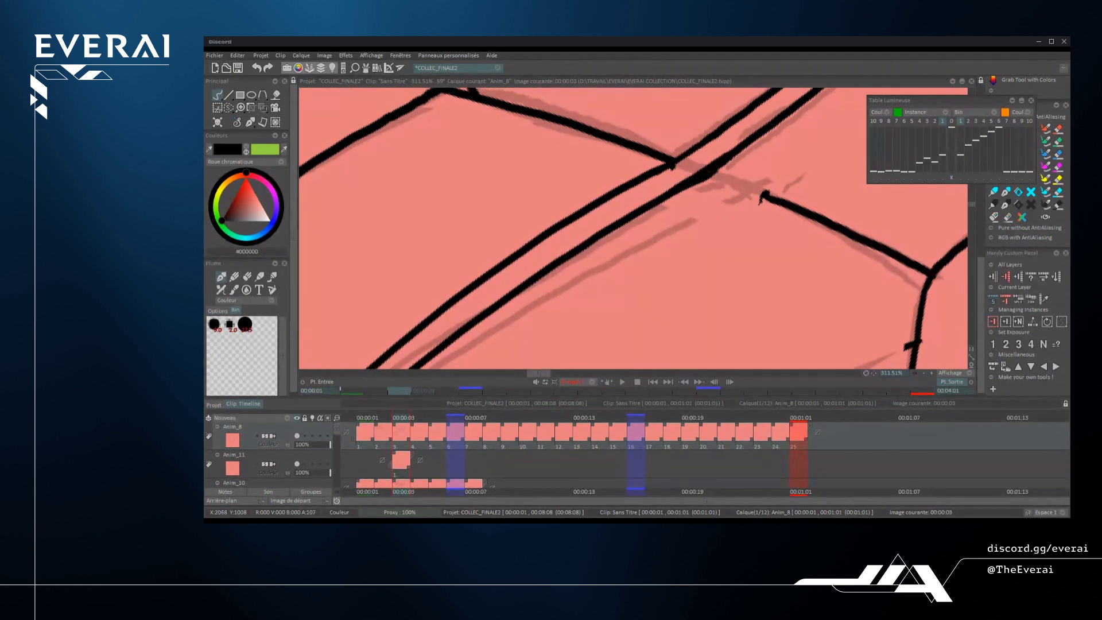
left_click_drag(666, 192, 676, 164)
- Reconnect the helmet's back edge to the lower seam line and clean up the small notch at the junction
scroll(631, 230, "down", 10)
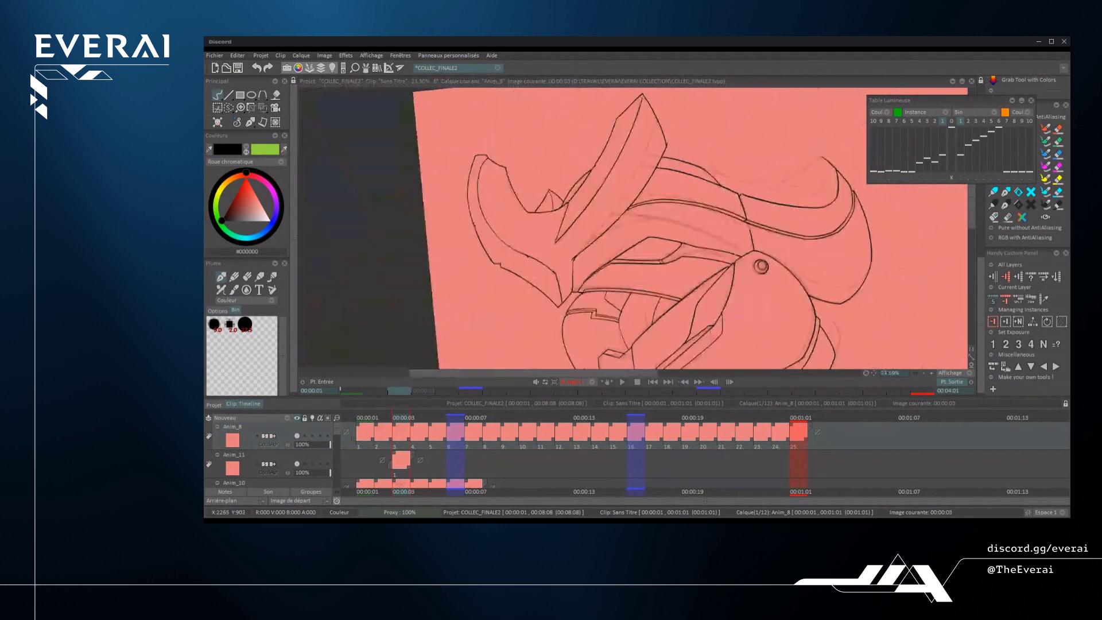
scroll(752, 301, "up", 10)
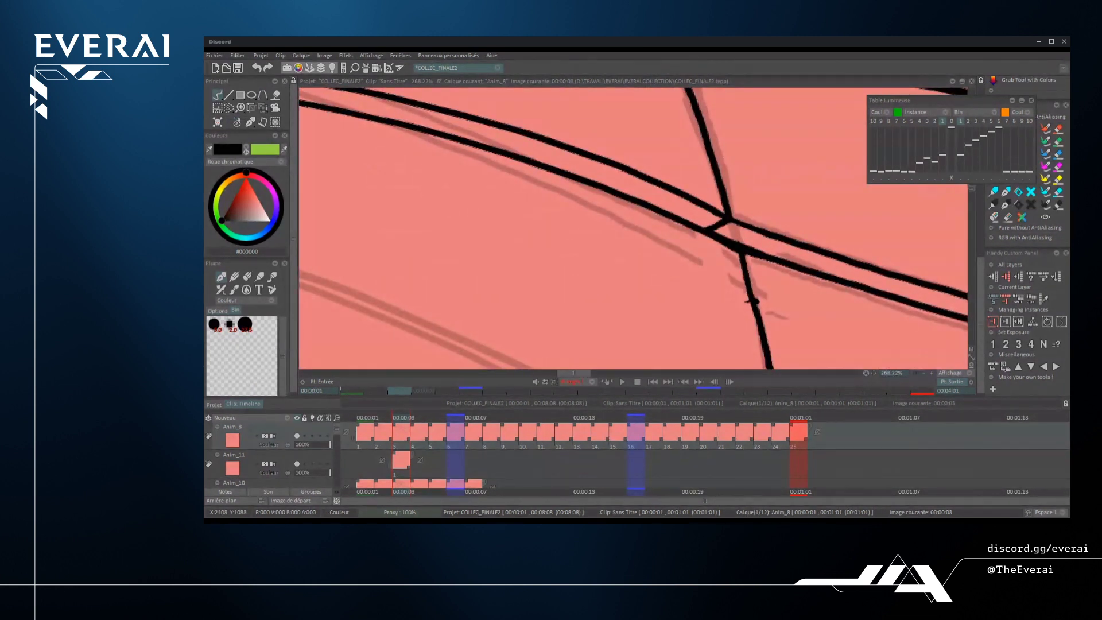
left_click_drag(735, 240, 739, 248)
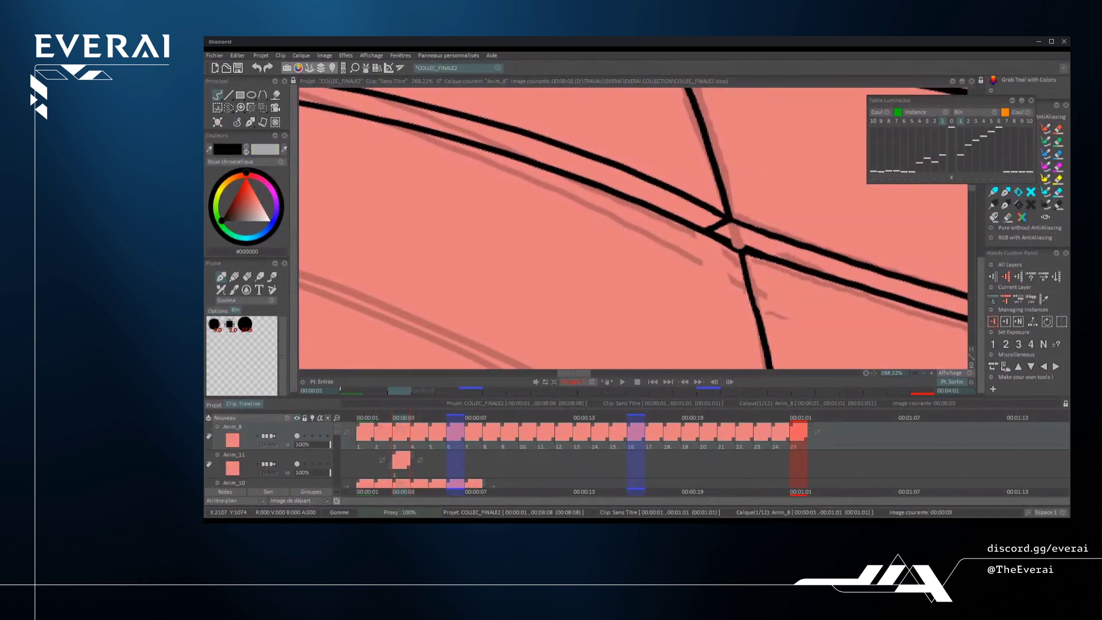
key("e")
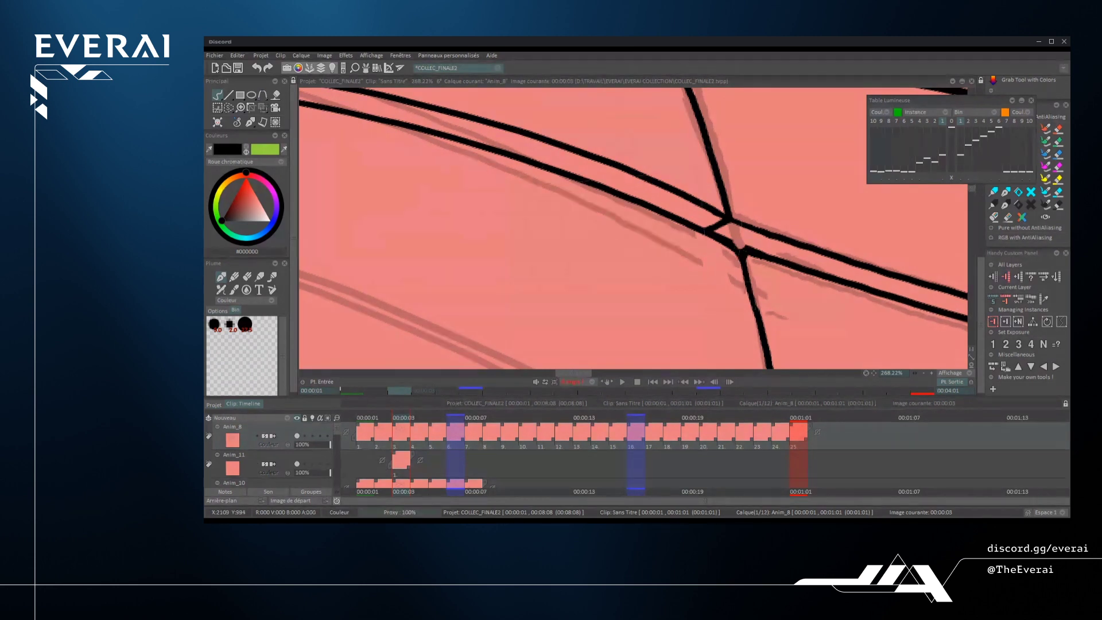
- Ink the rear crest's inner contour along its outer edge, from the helmet's round side plate around the bend
scroll(637, 230, "down", 8)
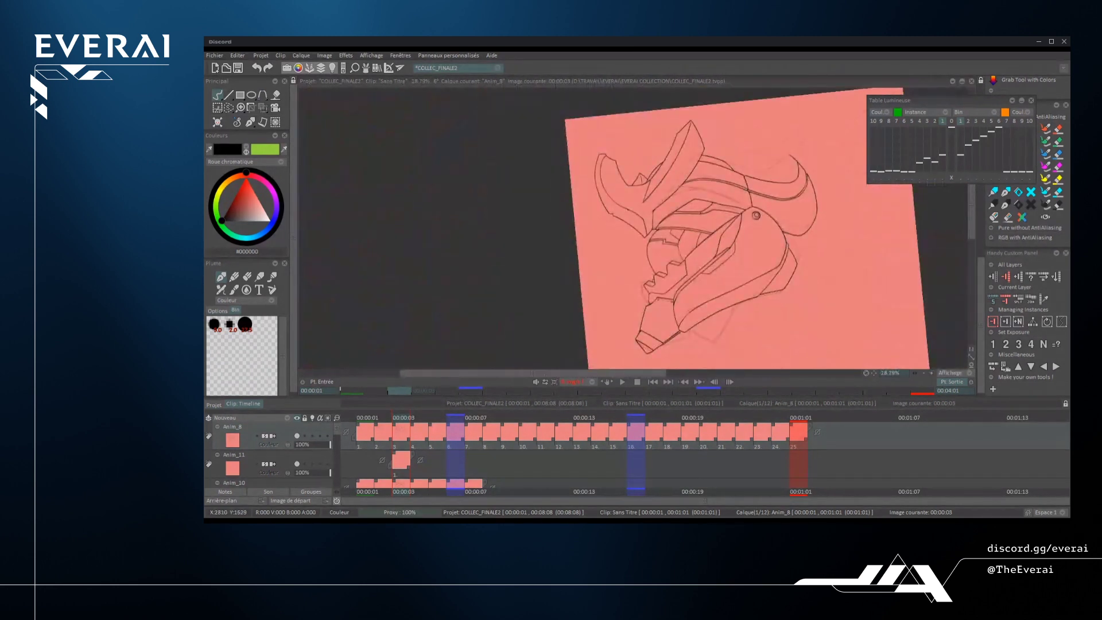
scroll(637, 229, "down", 2)
scroll(638, 230, "up", 3)
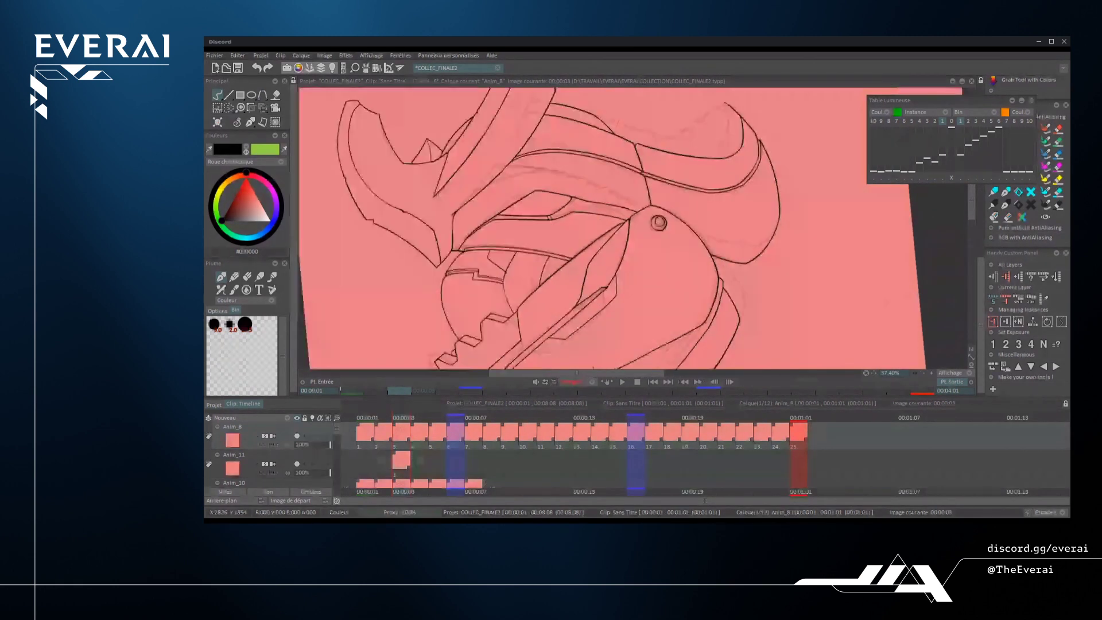
scroll(637, 229, "up", 6)
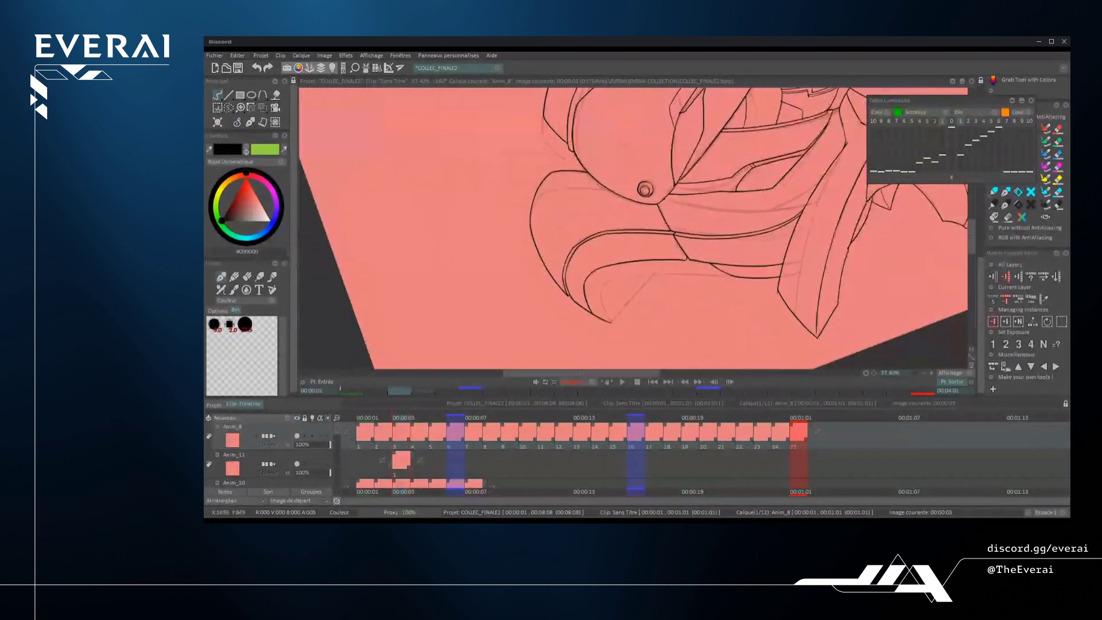
left_click_drag(638, 229, 689, 217)
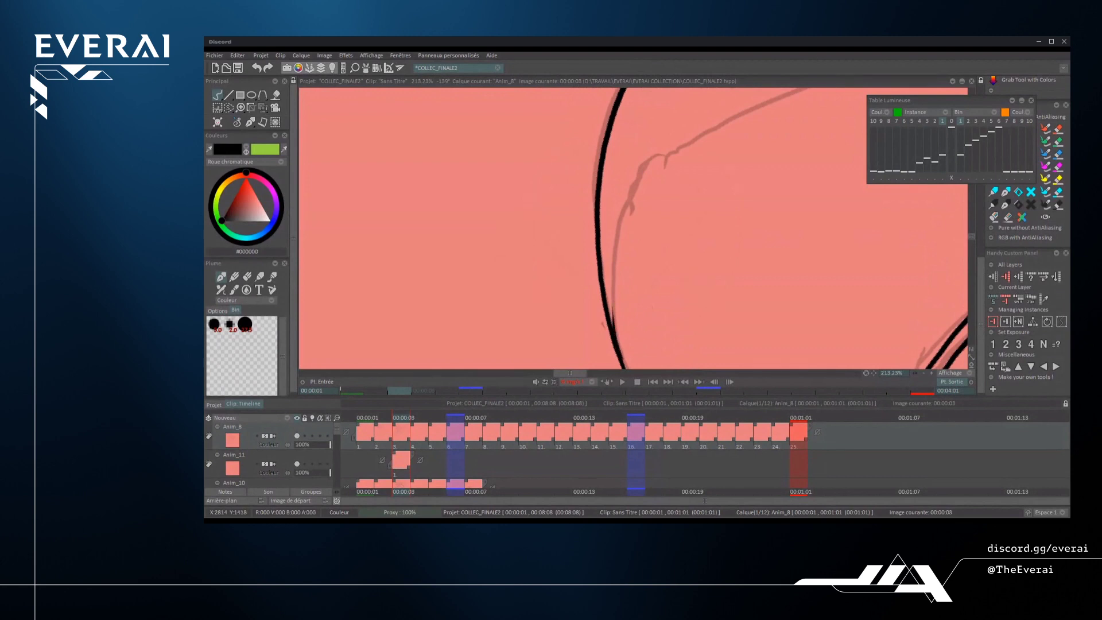
scroll(634, 227, "down", 5)
scroll(634, 224, "up", 3)
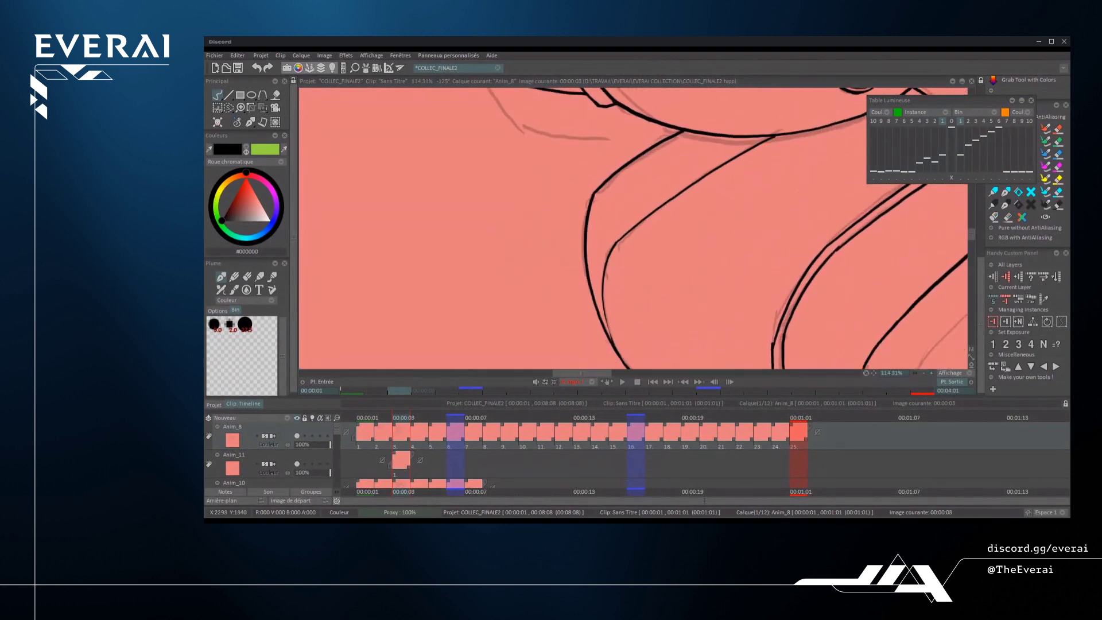
- Re-ink the stretch of the rear crest's inner contour between its bend and the helmet's side plate
key("ctrl+z")
left_click_drag(671, 194, 773, 137)
key("ctrl+z")
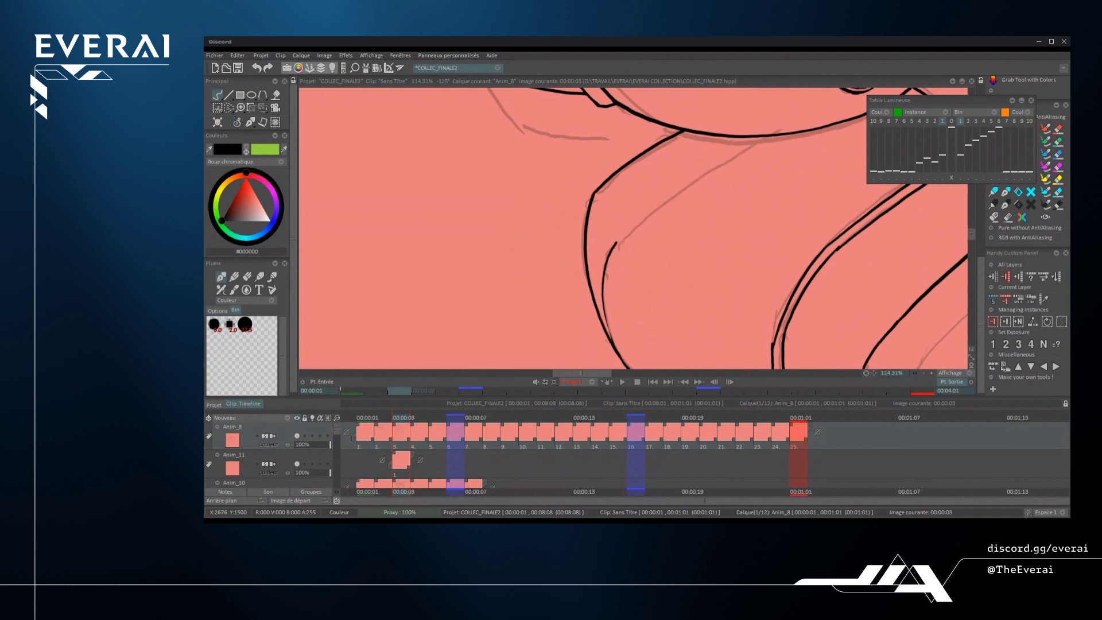
left_click_drag(616, 247, 777, 137)
key("ctrl+z")
mouse_move(609, 247)
left_mouse_down()
mouse_move(771, 136)
mouse_move(605, 171)
mouse_move(596, 221)
left_mouse_up()
scroll(772, 143, "down", 6)
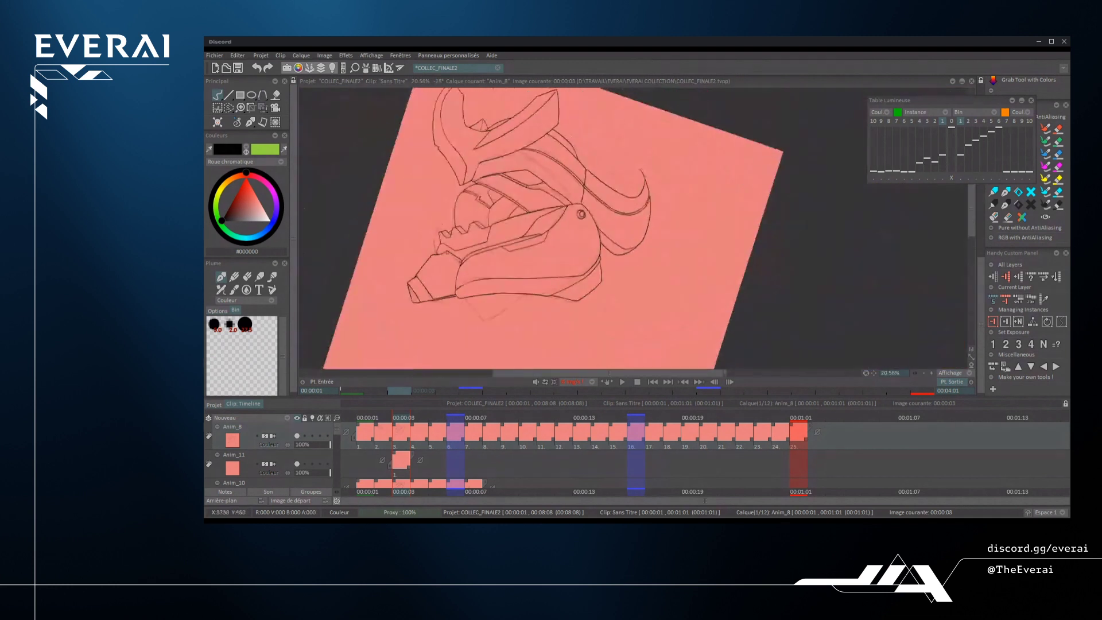
- Mirror the canvas view horizontally to check the overall shape of the helmet and its rear crest
mouse_move(699, 228)
left_mouse_down()
mouse_move(710, 297)
mouse_move(719, 284)
mouse_move(615, 282)
left_mouse_up()
scroll(706, 248, "down", 3)
scroll(559, 234, "up", 4)
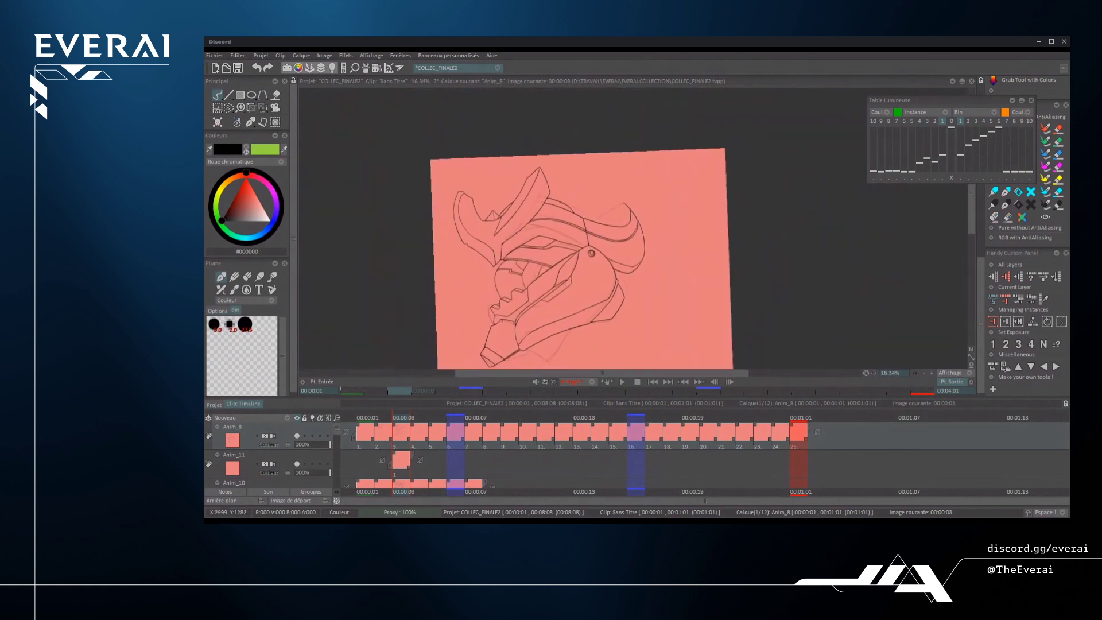
scroll(666, 233, "down", 2)
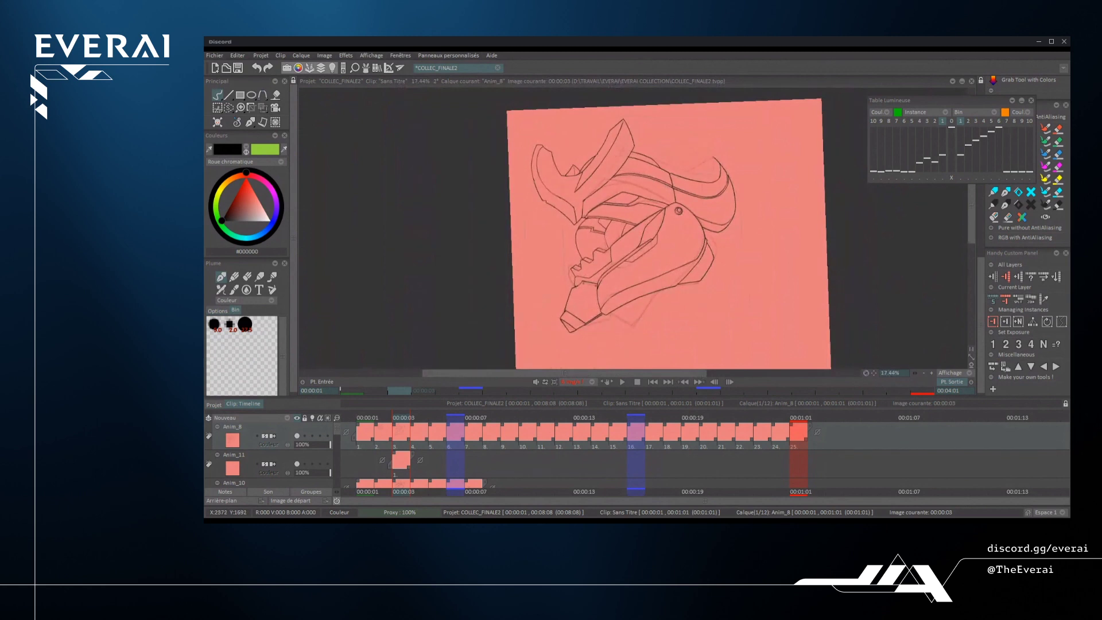
scroll(669, 234, "down", 1)
key("shift+x")
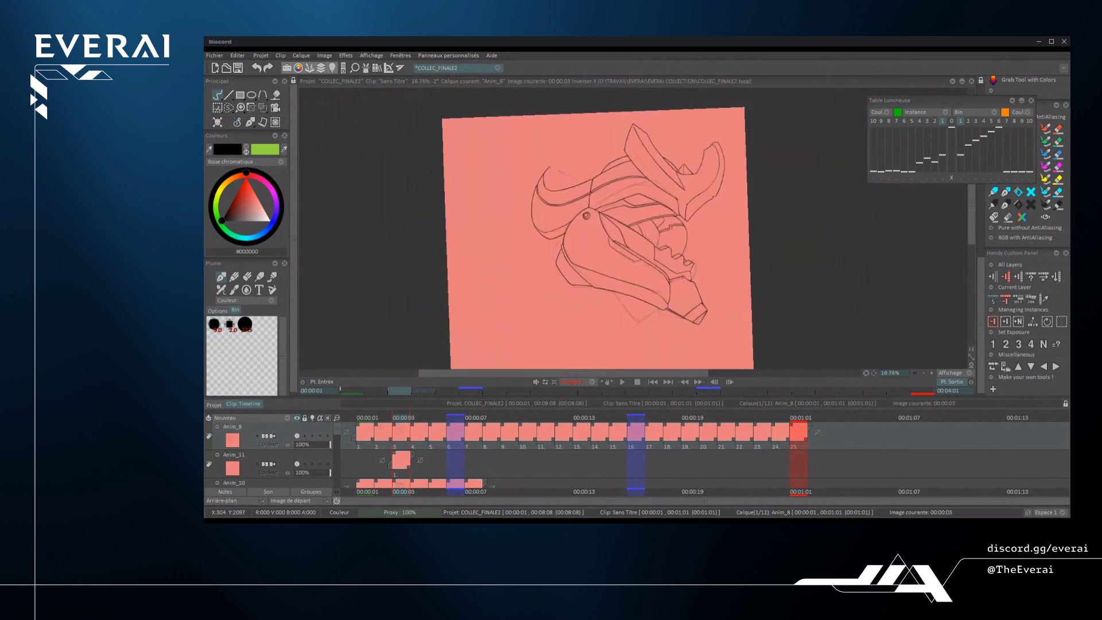
- Toggle layer Anim_11's visibility and switch its opacity between 0% and 100% to compare it with the inked drawing
left_click(297, 464)
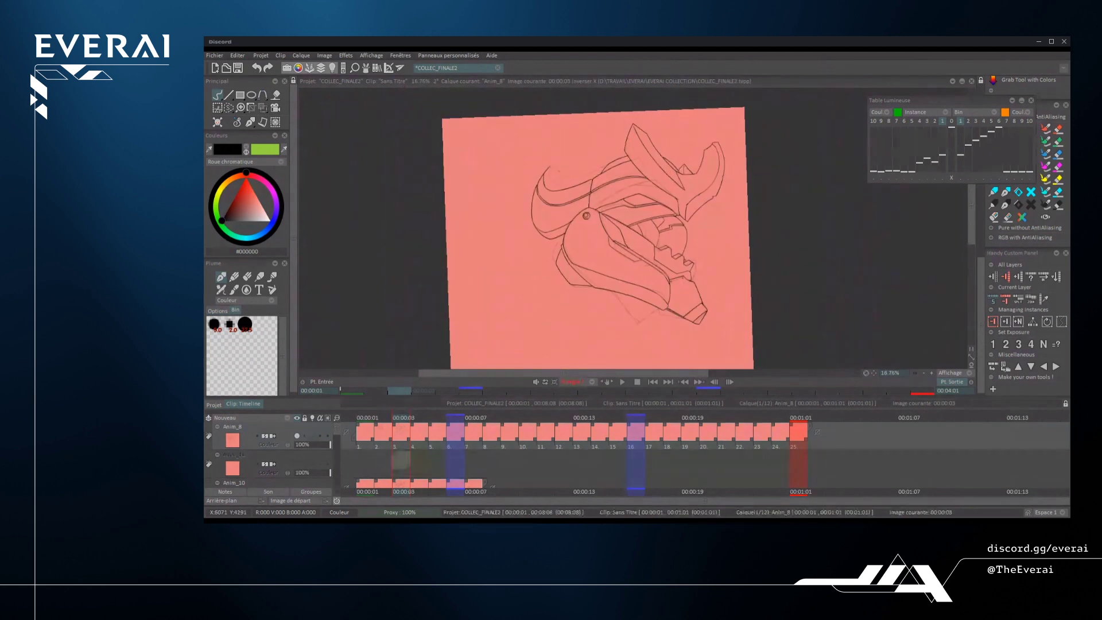
left_click(296, 463)
left_click(297, 464)
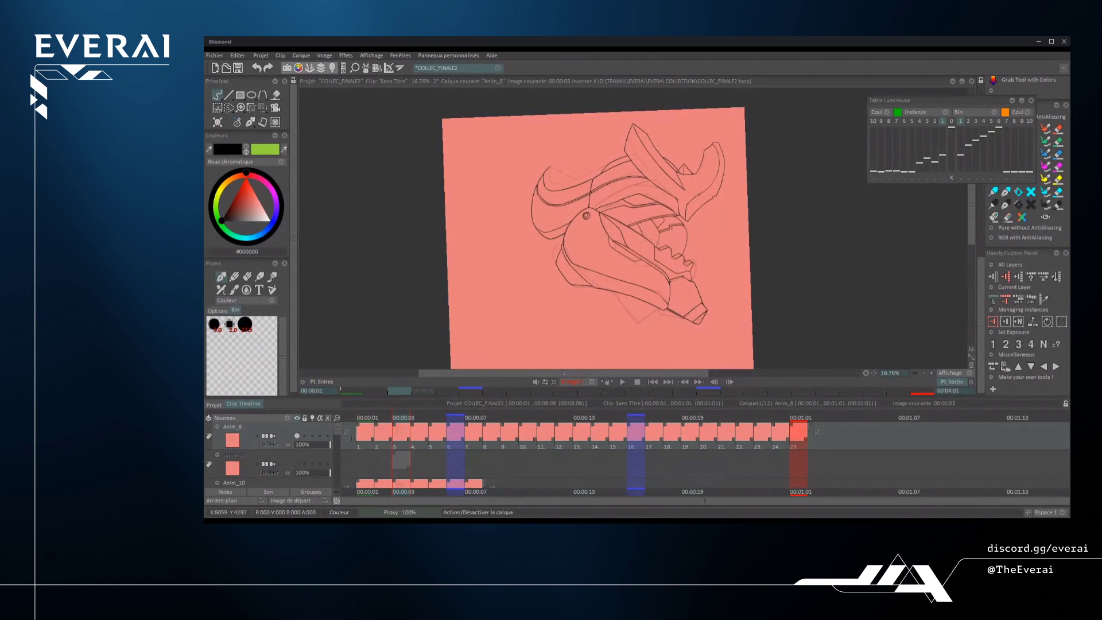
left_click(297, 464)
left_click(316, 472)
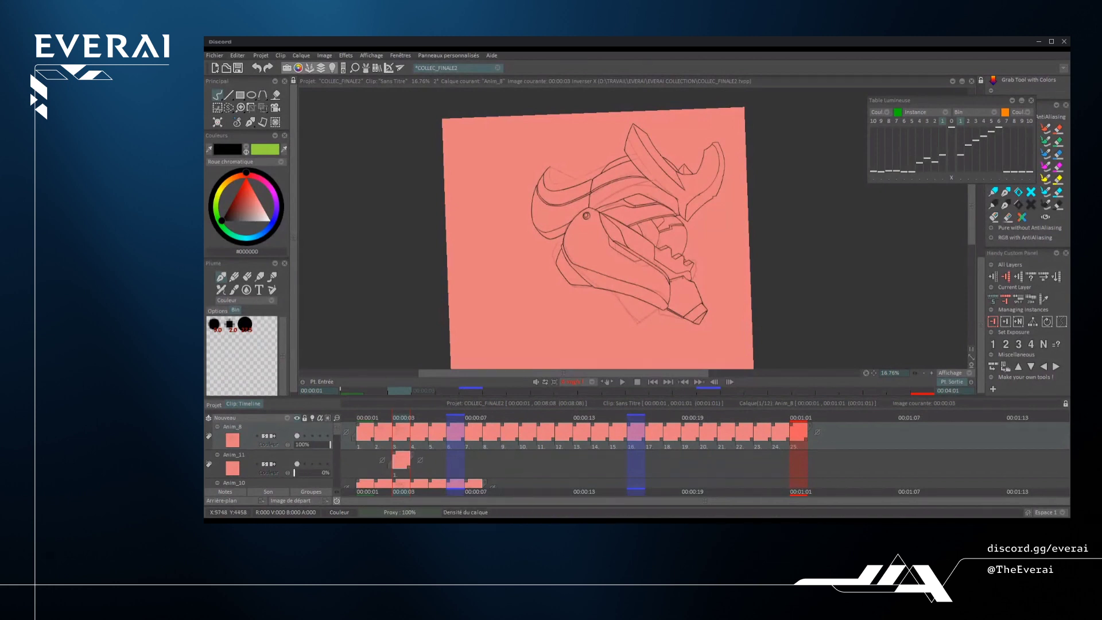
left_click(330, 472)
scroll(637, 454, "down", 1)
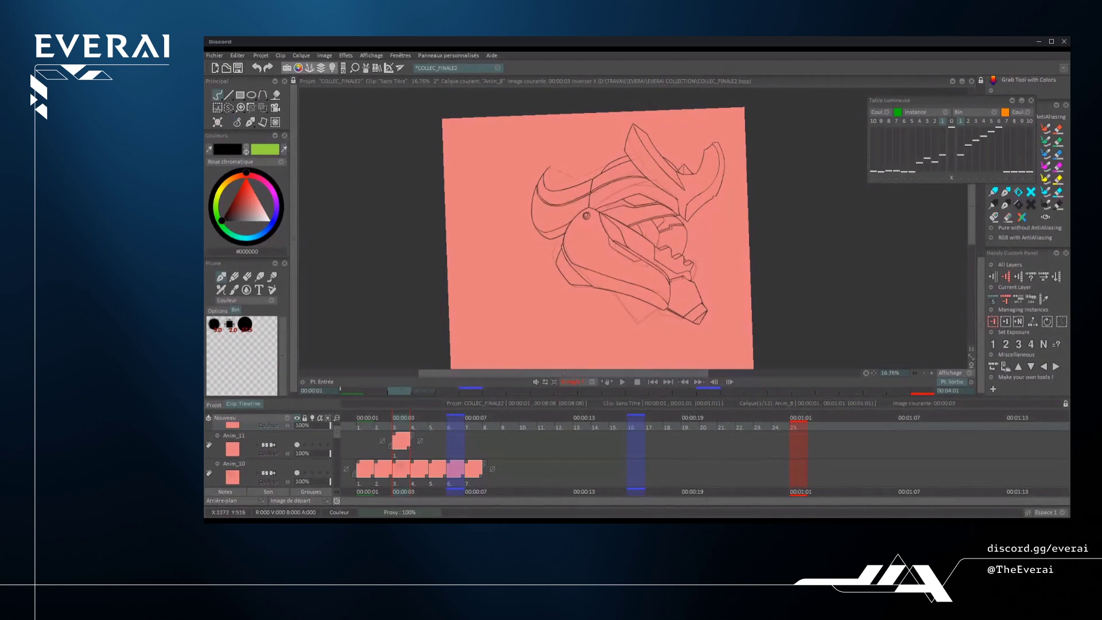
- Ink the crest tip's end edge and its underside fold line from the helmet's back edge towards the bend
scroll(597, 239, "up", 4)
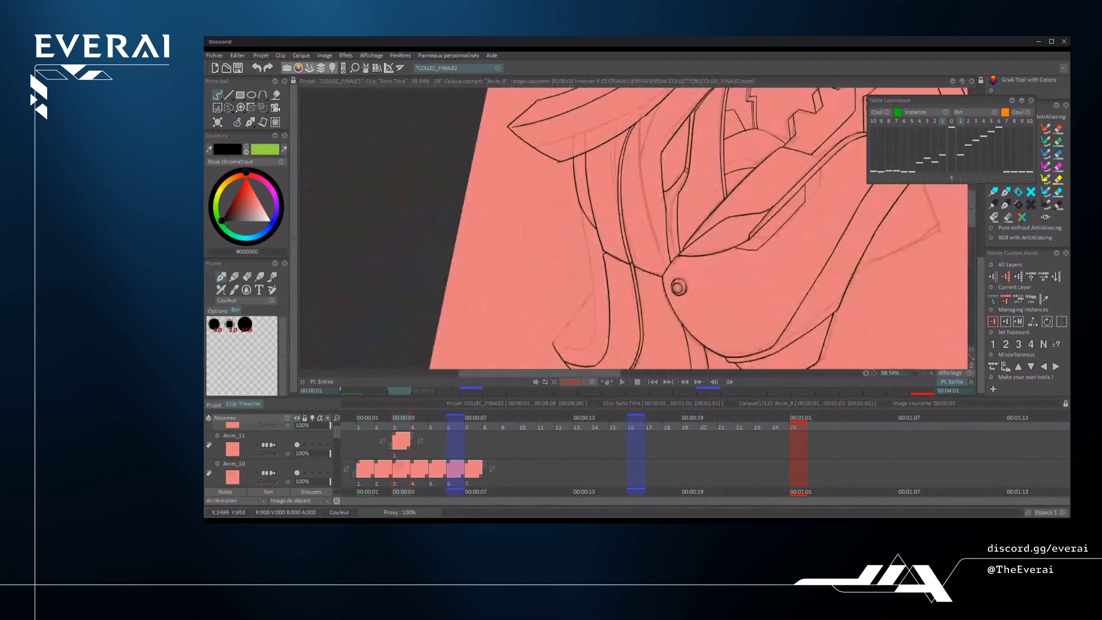
scroll(631, 229, "up", 2)
scroll(567, 313, "up", 1)
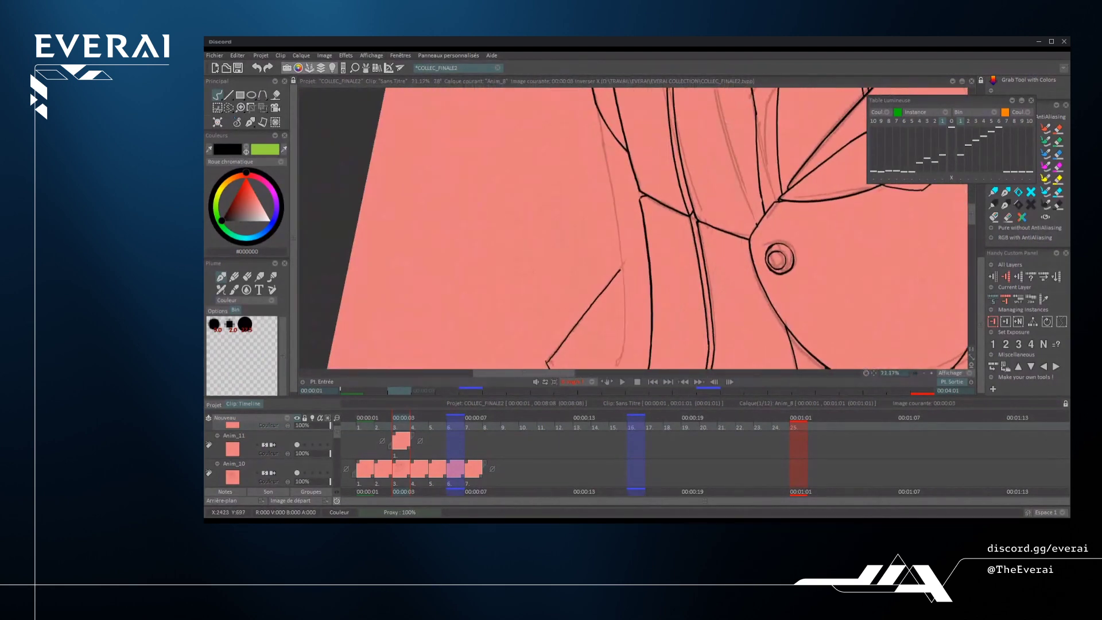
scroll(631, 230, "down", 4)
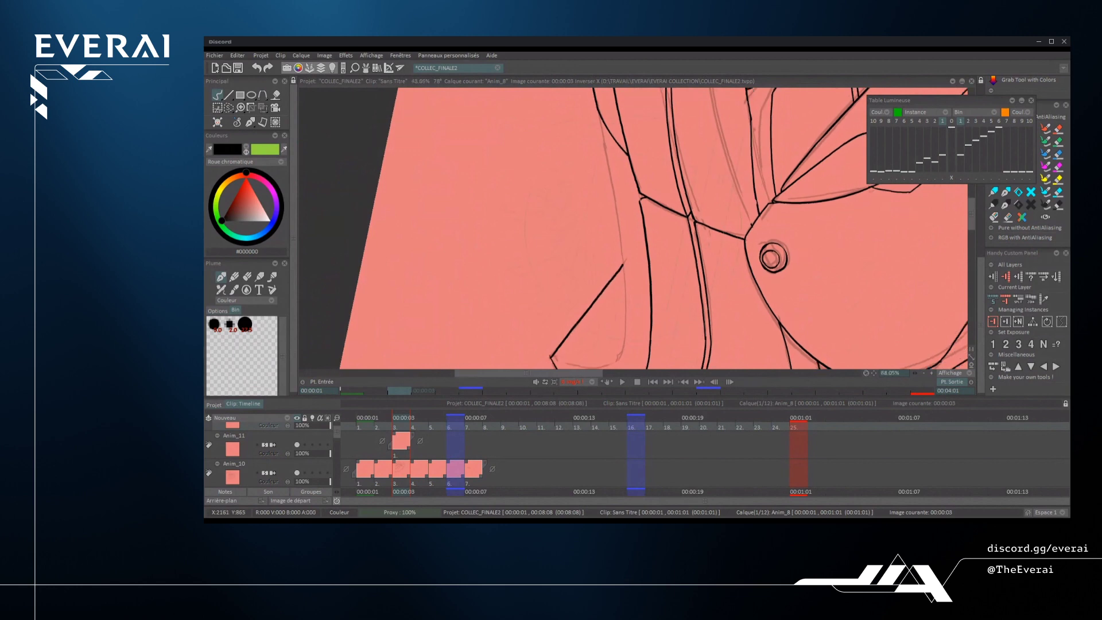
scroll(632, 230, "up", 3)
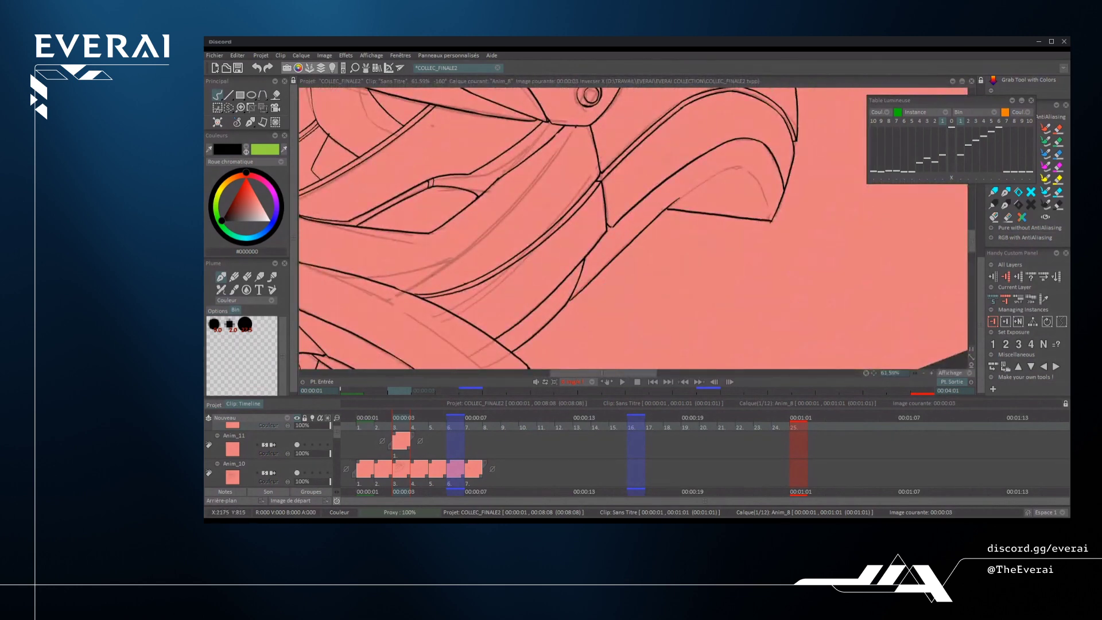
scroll(568, 230, "up", 1)
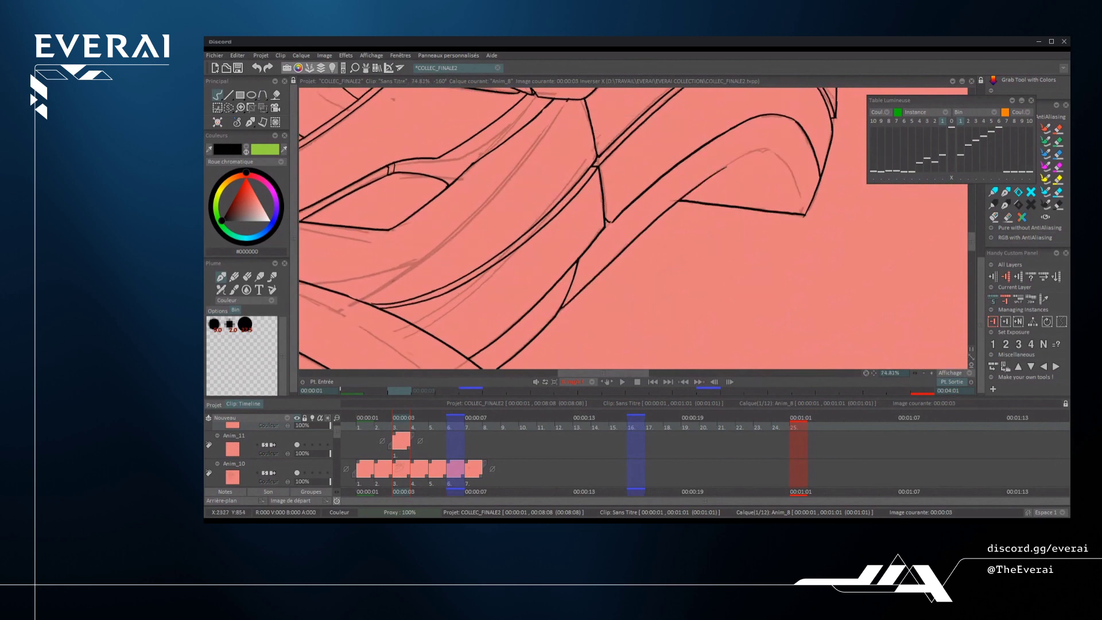
key("ctrl+z")
left_click_drag(561, 307, 745, 155)
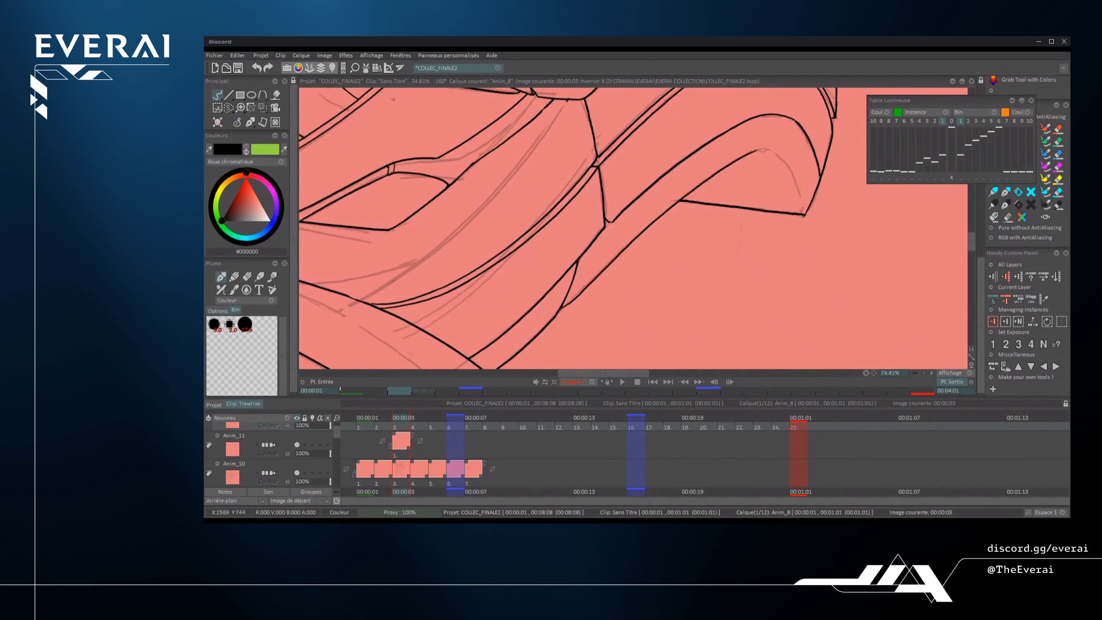
- Ink the remaining bend of the crest's underside fold, curving round to the corner of the tip
scroll(631, 229, "up", 3)
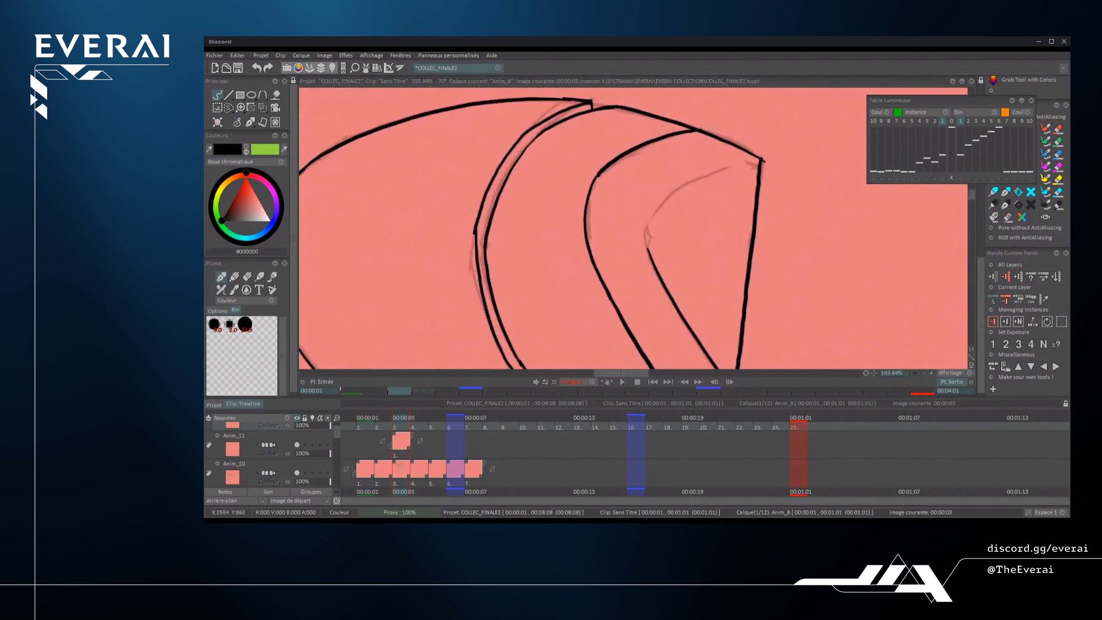
mouse_move(647, 247)
left_mouse_down()
mouse_move(654, 212)
mouse_move(707, 174)
mouse_move(759, 160)
left_mouse_up()
key("ctrl+z")
mouse_move(647, 248)
left_mouse_down()
mouse_move(669, 197)
mouse_move(752, 162)
left_mouse_up()
scroll(631, 230, "down", 5)
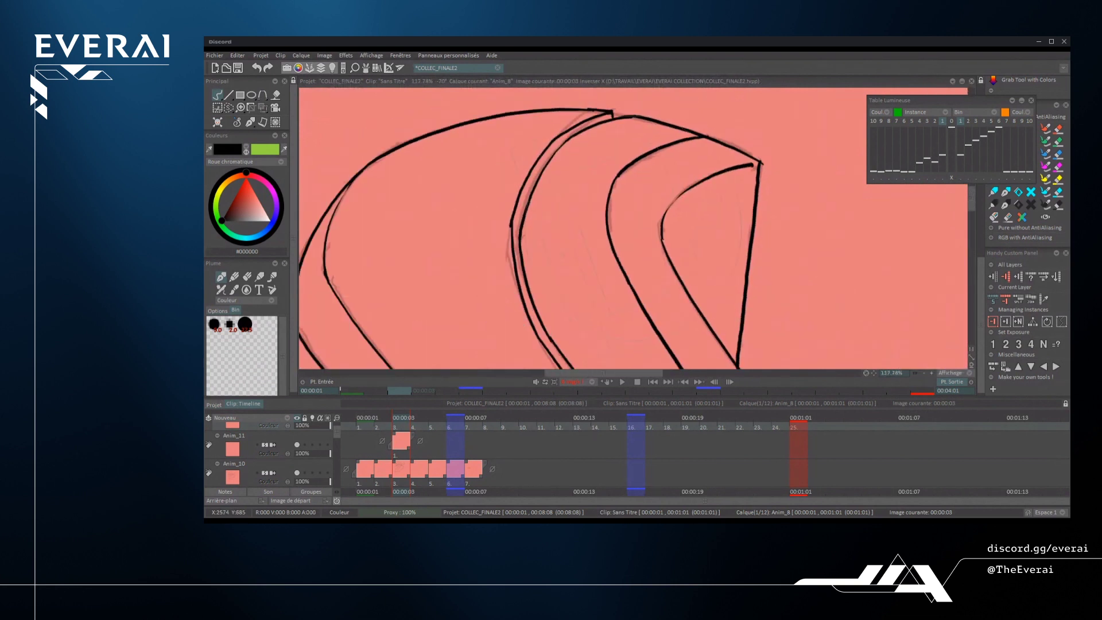
- Return the canvas view to its unmirrored orientation and hide the rough sketch layer Anim_10
left_click_drag(757, 316, 711, 286)
left_click_drag(770, 248, 766, 189)
left_click_drag(766, 189, 749, 221)
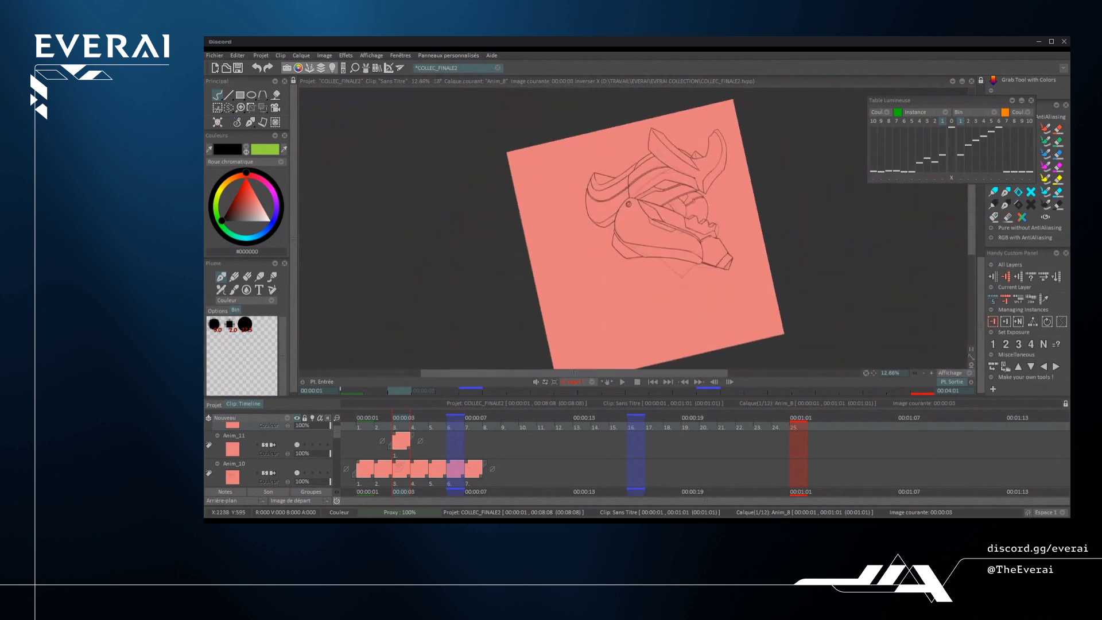
scroll(620, 183, "up", 5)
scroll(689, 229, "down", 6)
left_click_drag(828, 262, 814, 262)
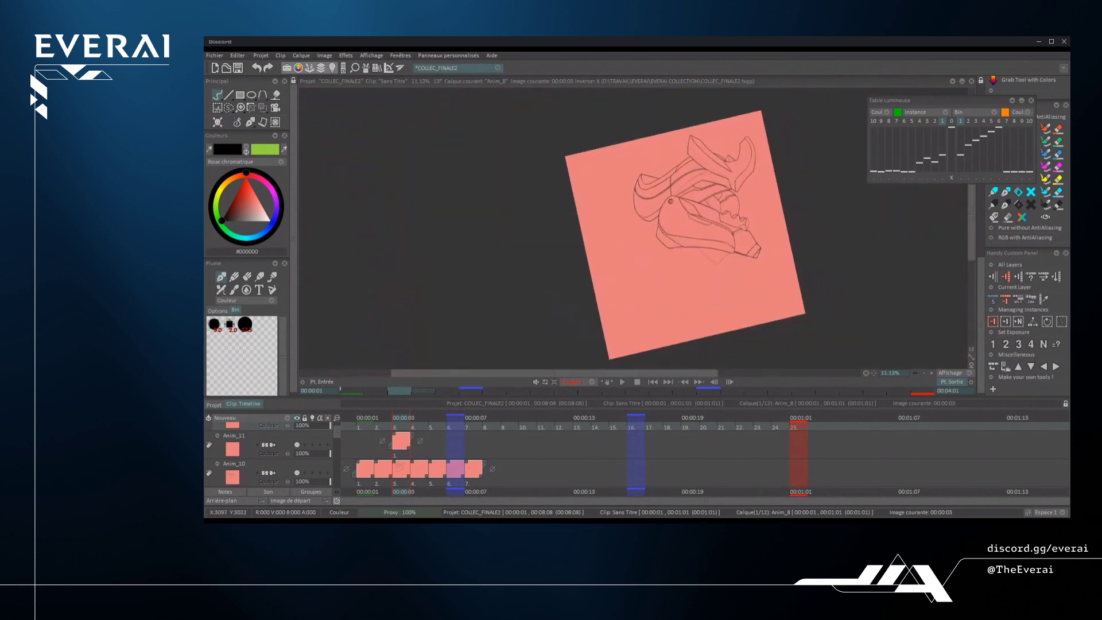
scroll(735, 255, "up", 2)
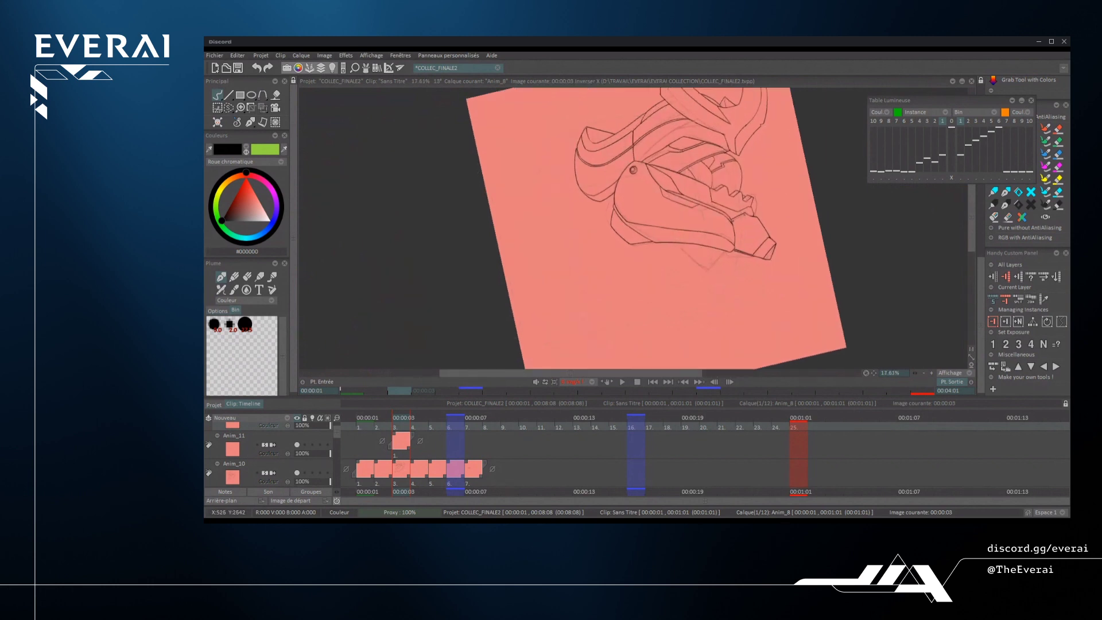
key("x")
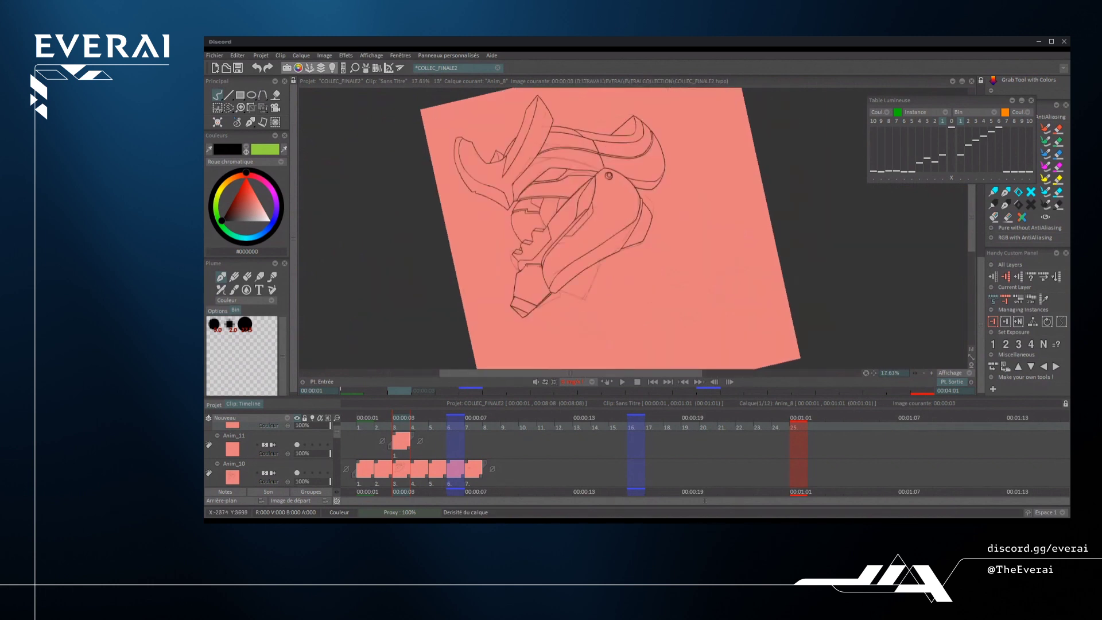
left_click(297, 473)
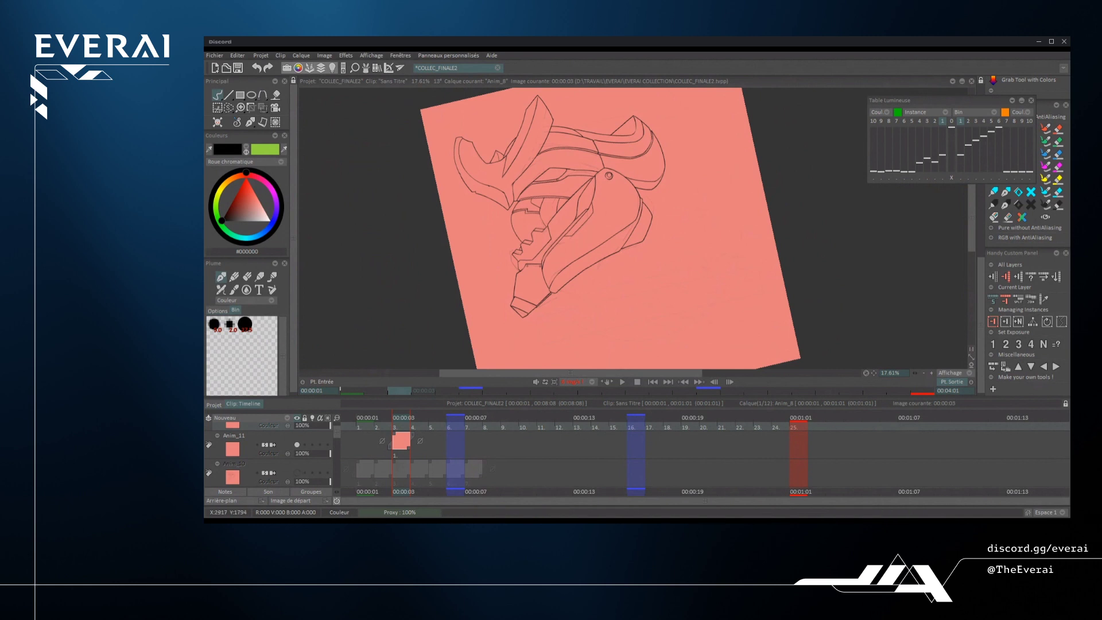
- Erase the uneven spot in the lower line of the helmet's double seam near the horn
left_click_drag(740, 149, 759, 183)
scroll(728, 234, "down", 3)
scroll(679, 204, "up", 6)
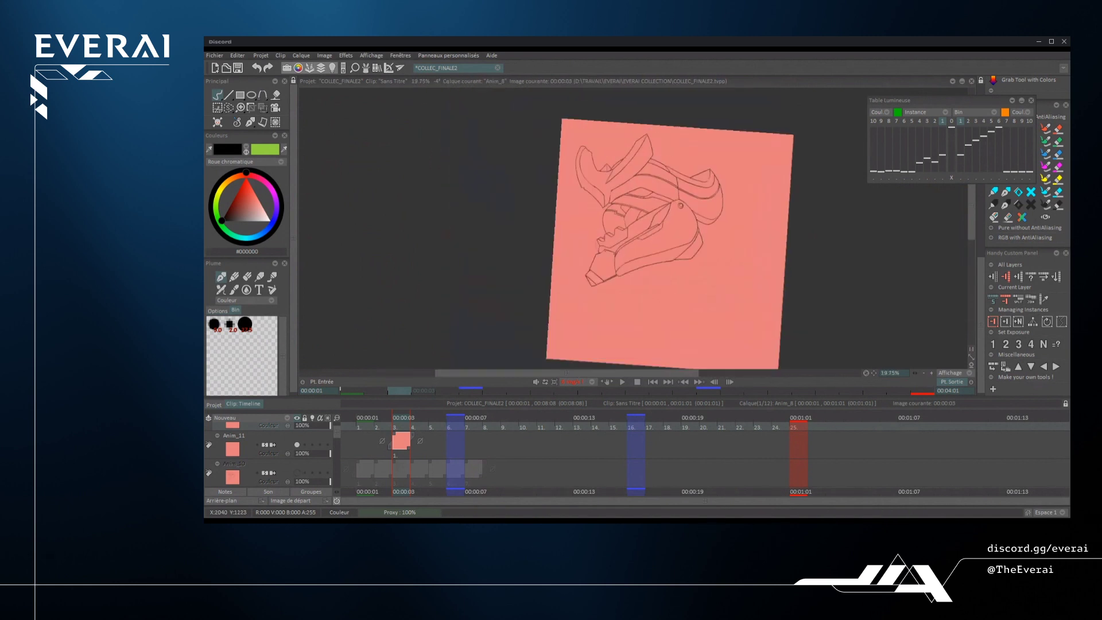
scroll(635, 202, "up", 1)
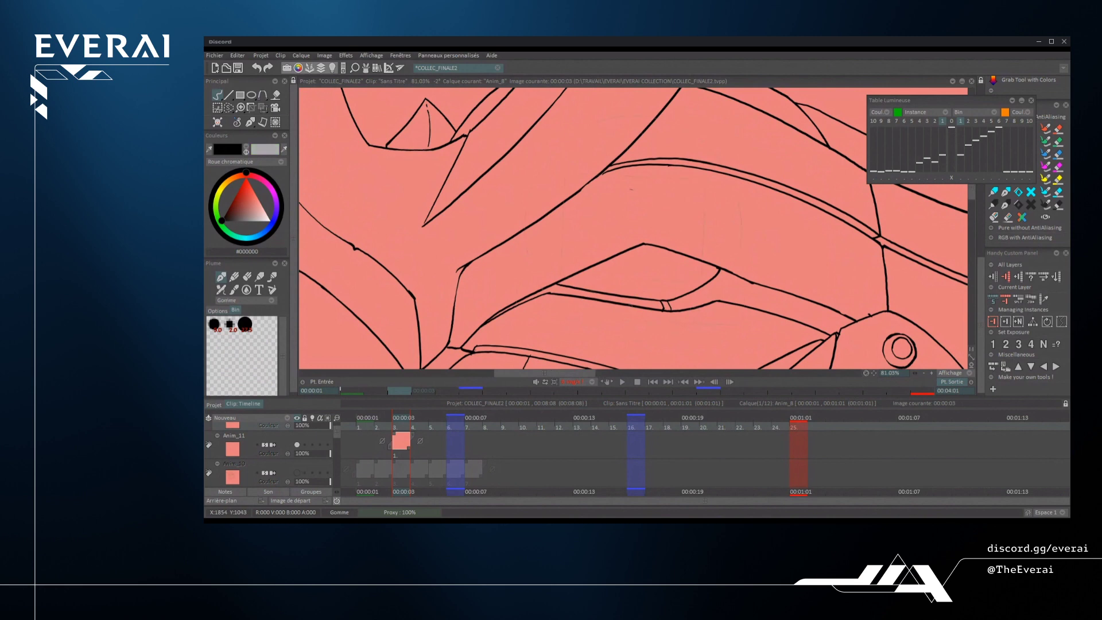
left_click_drag(765, 232, 737, 145)
left_click_drag(626, 151, 618, 159)
key("e")
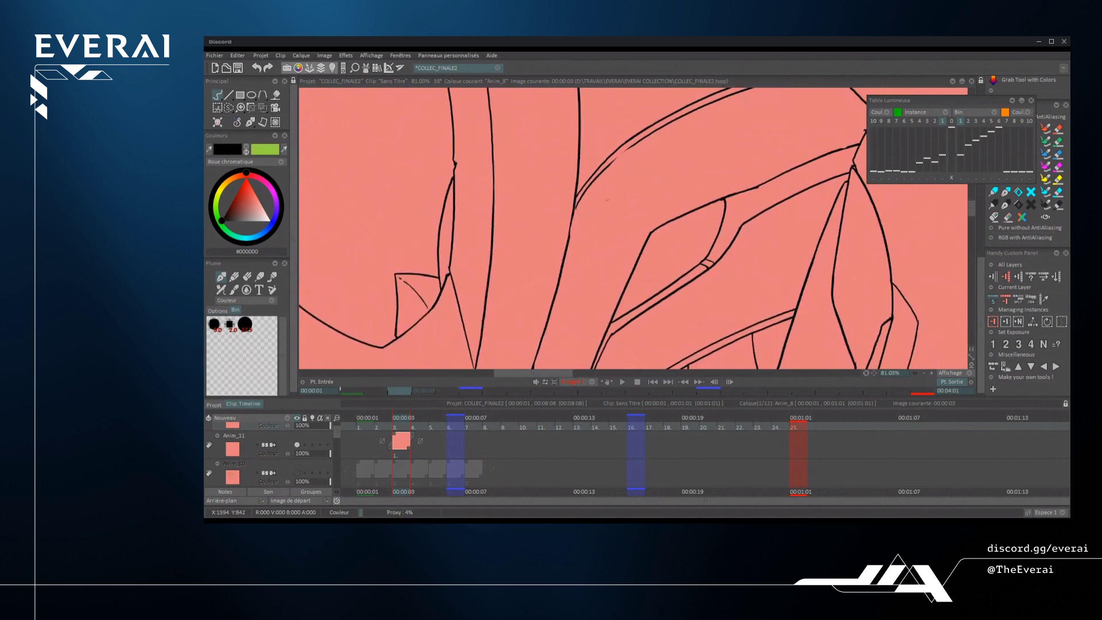
- Redraw the erased stretch of the double seam's lower line and even out its thickness
scroll(630, 215, "up", 5)
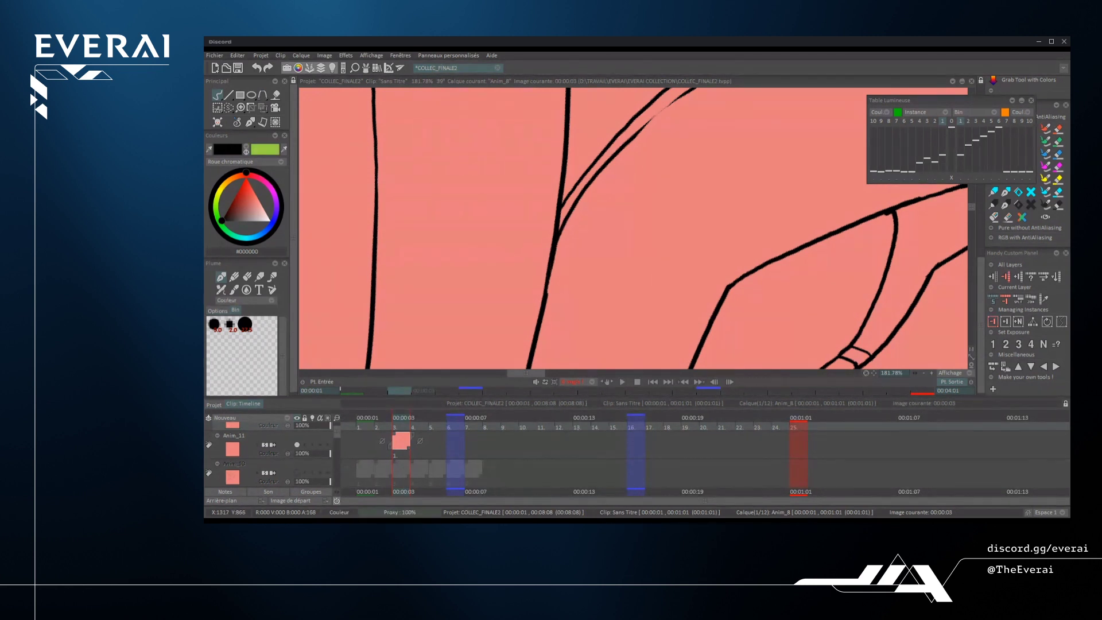
scroll(631, 229, "up", 3)
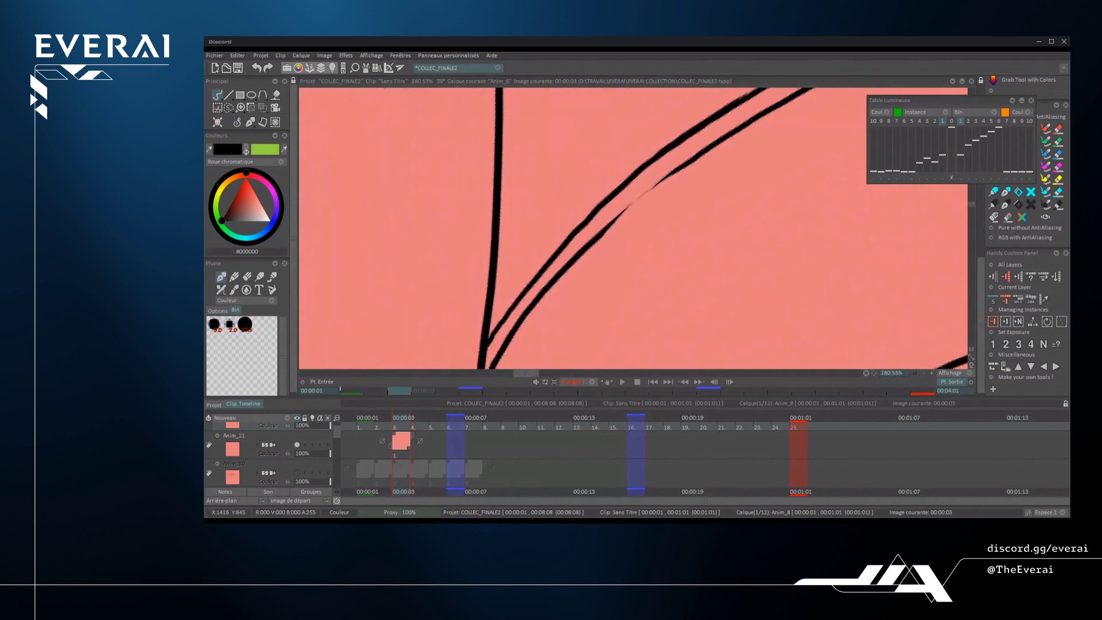
left_click_drag(574, 255, 678, 170)
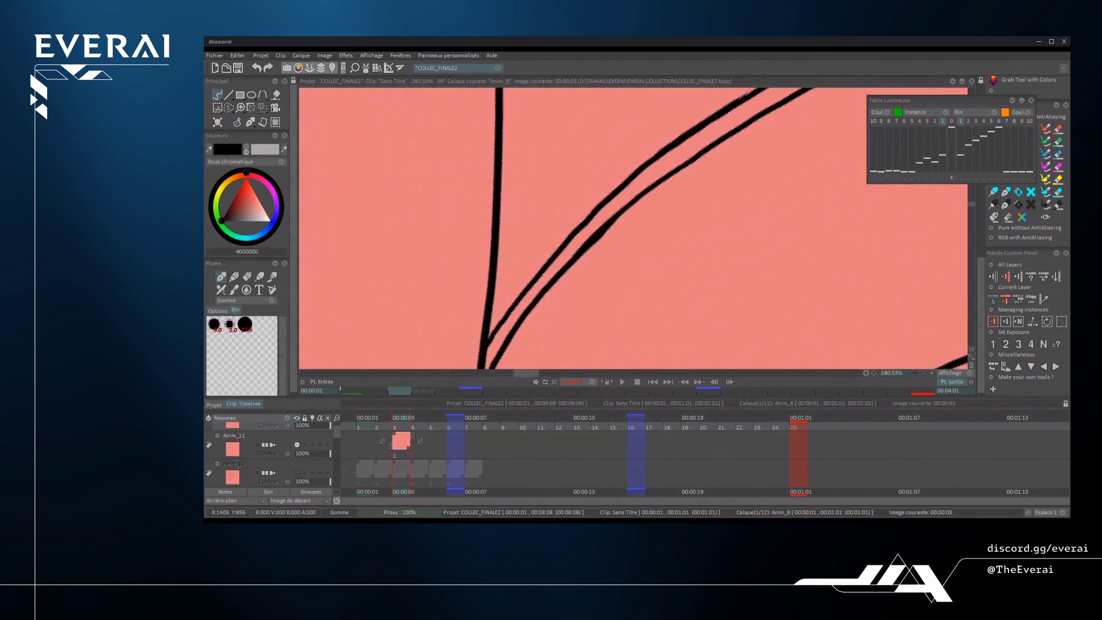
left_click_drag(585, 253, 751, 124)
key("e")
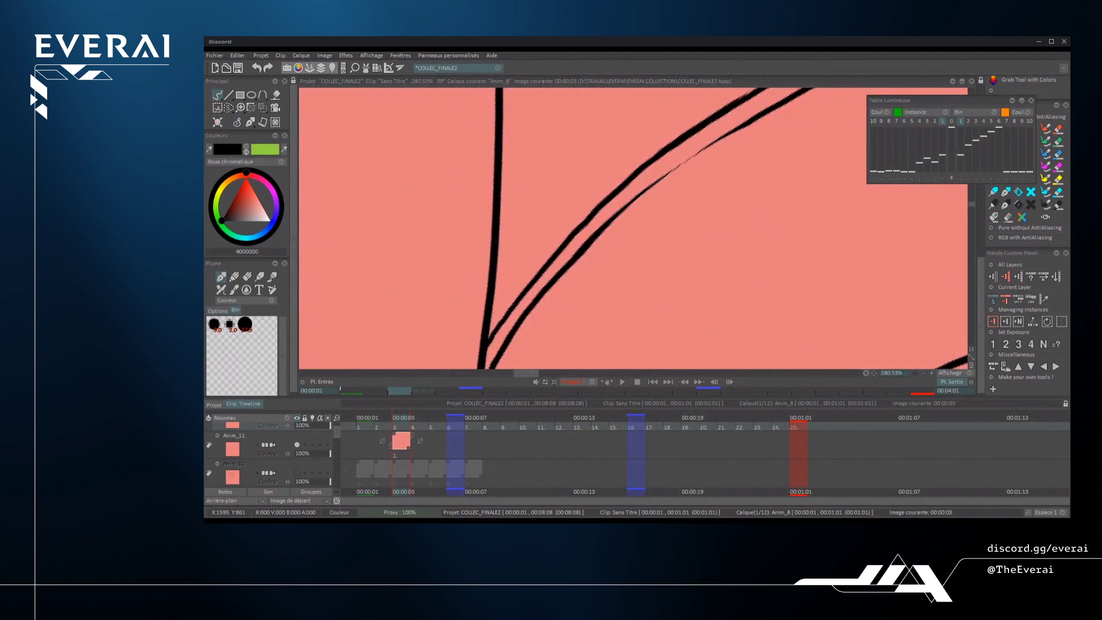
scroll(628, 276, "down", 2)
scroll(629, 276, "up", 2)
left_click_drag(630, 203, 751, 118)
scroll(633, 228, "down", 5)
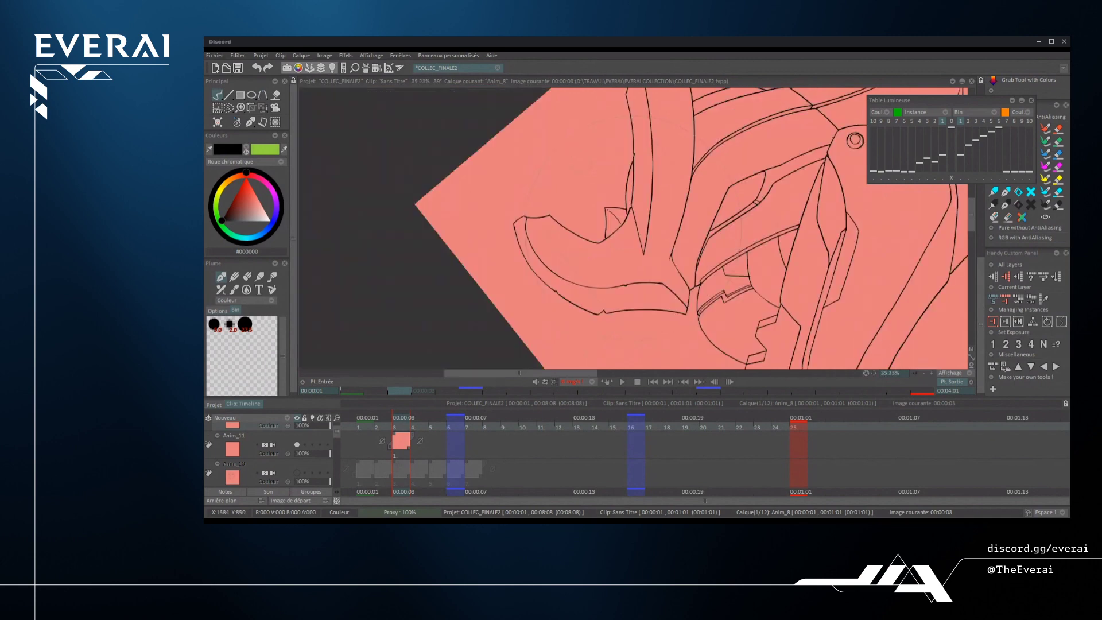
- Ink a second short curve behind the rear edge of the helmet's eye opening, running up to the brow line
scroll(633, 229, "up", 3)
scroll(750, 201, "up", 3)
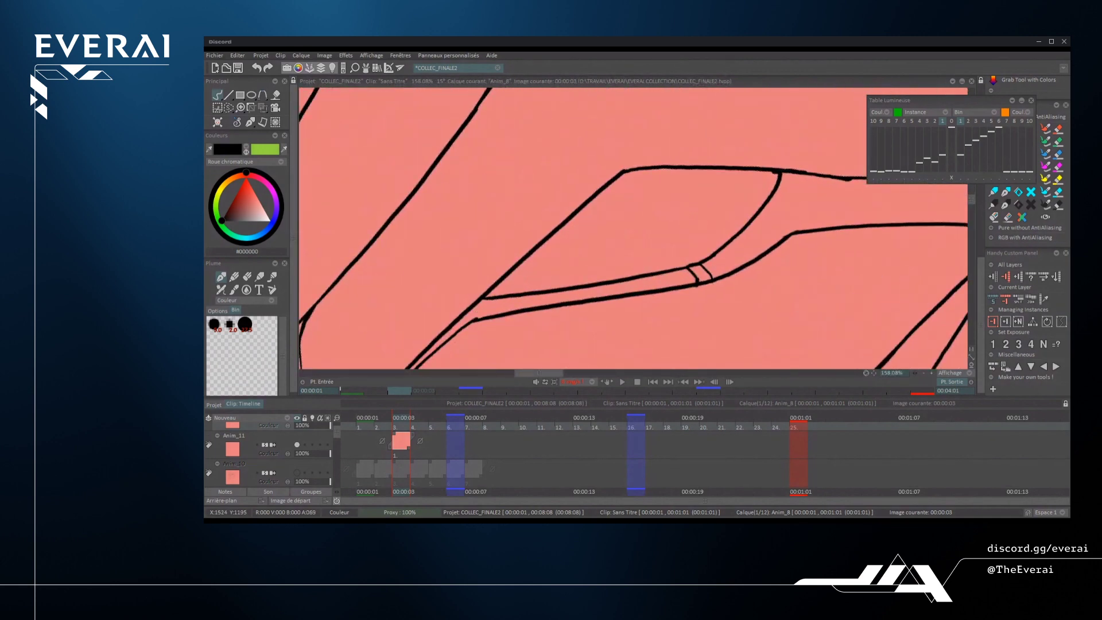
left_click_drag(715, 257, 801, 177)
scroll(795, 175, "up", 2)
key("ctrl+z")
left_click_drag(726, 251, 806, 177)
scroll(797, 176, "down", 4)
scroll(689, 233, "up", 3)
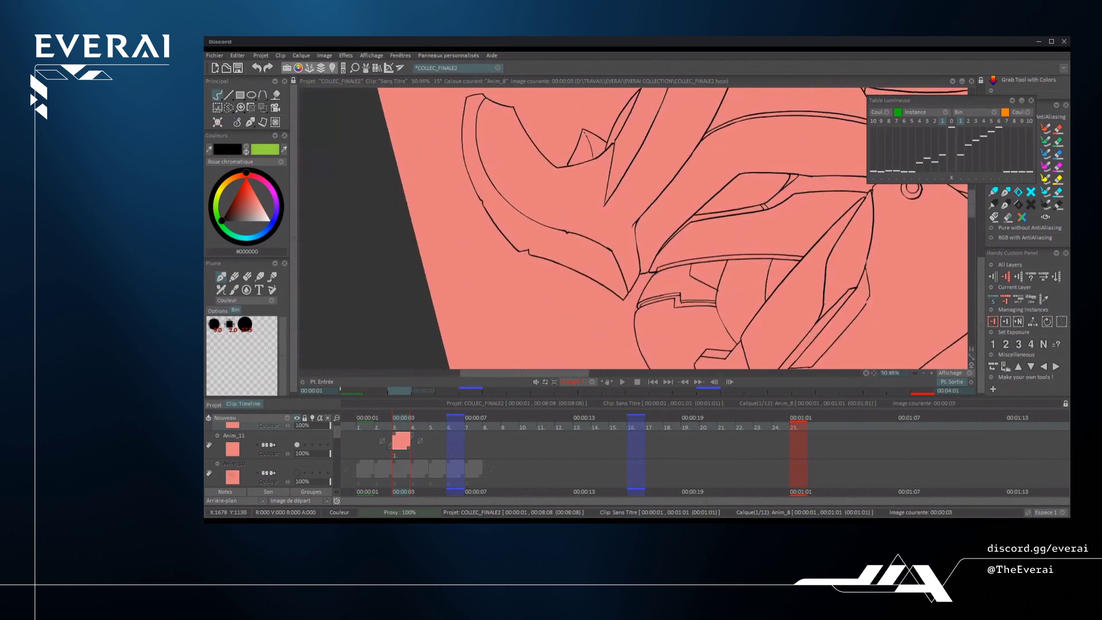
left_click_drag(610, 285, 713, 184)
key("ctrl+z")
mouse_move(599, 291)
left_mouse_down()
mouse_move(683, 205)
mouse_move(696, 236)
mouse_move(688, 199)
left_mouse_up()
scroll(686, 201, "down", 8)
scroll(687, 198, "down", 2)
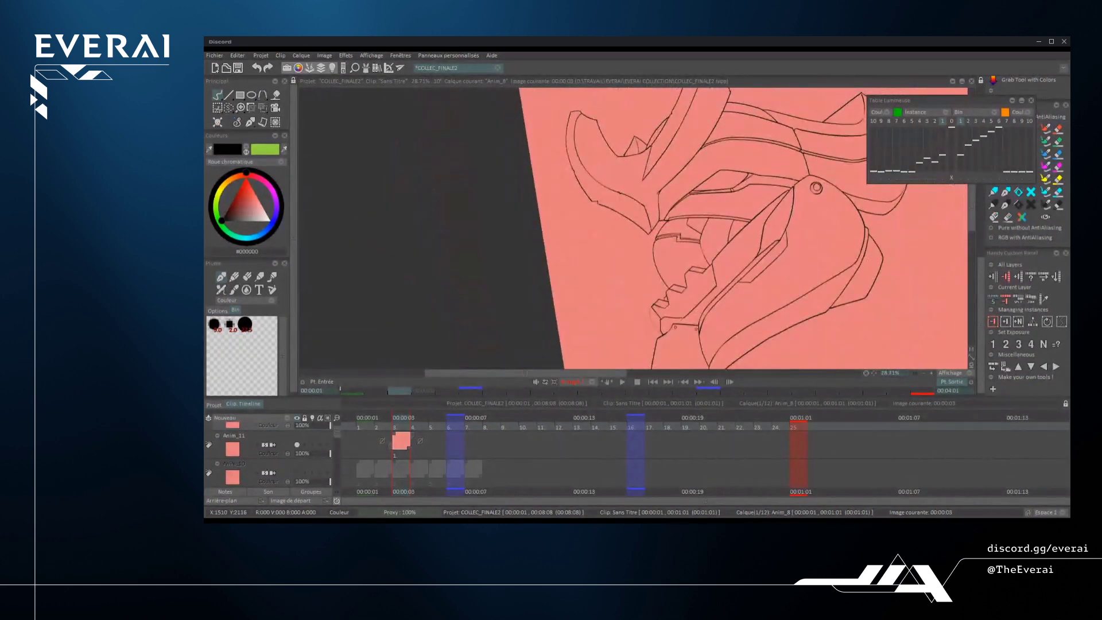
- Erase the stray marks along the cheek plate's upper edge, just in front of the round pivot
left_click_drag(784, 297, 760, 210)
scroll(761, 209, "down", 2)
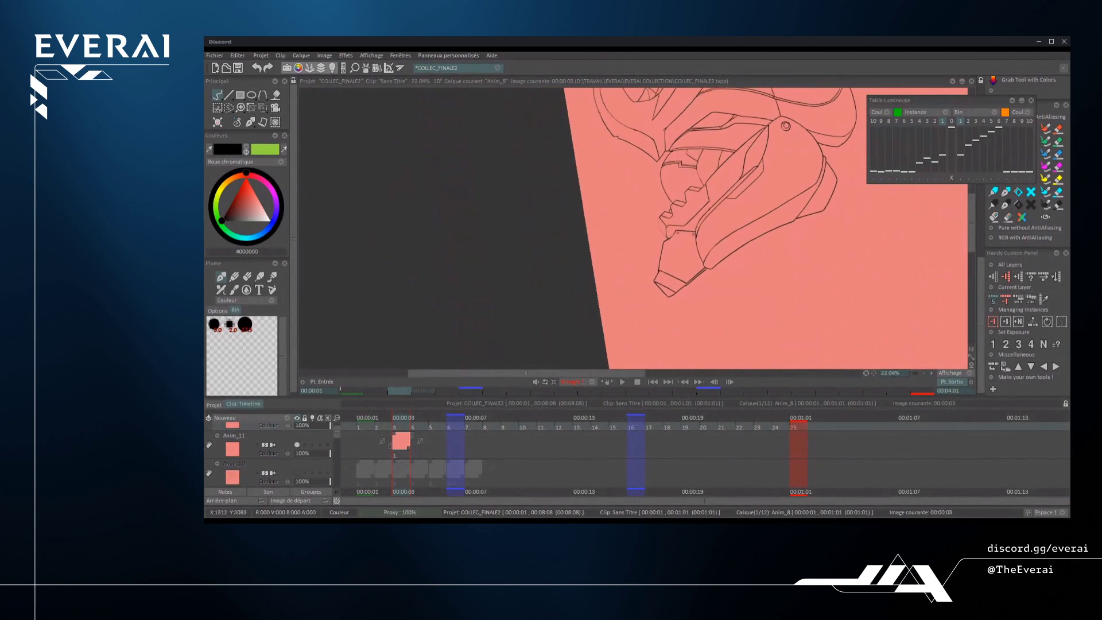
scroll(778, 114, "up", 9)
key("e")
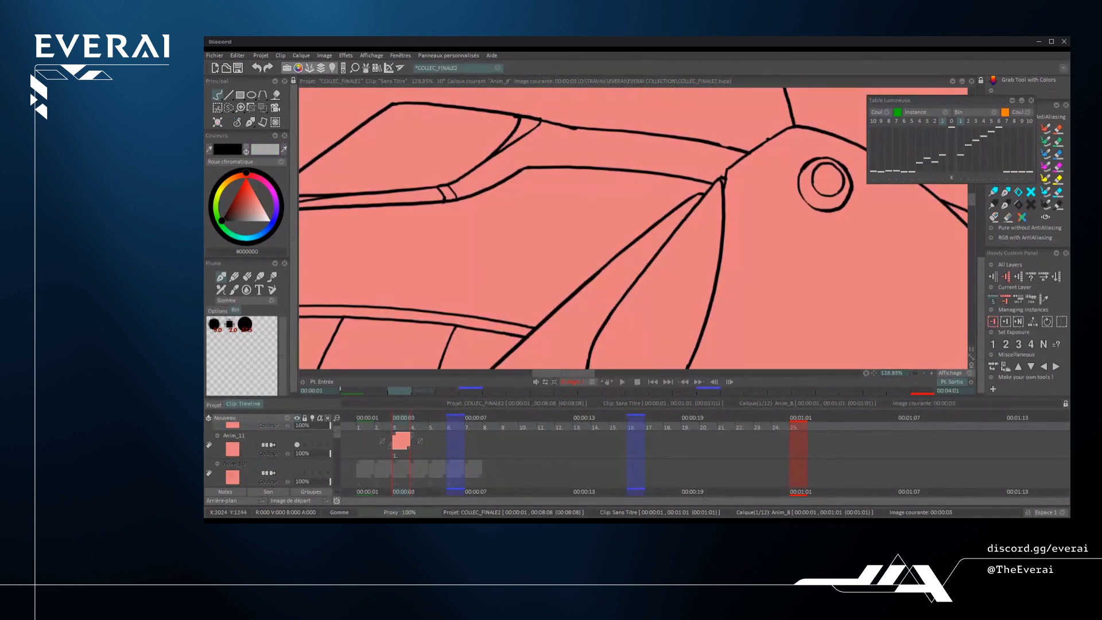
left_click_drag(759, 145, 818, 108)
key("e")
scroll(758, 144, "up", 5)
scroll(798, 127, "down", 5)
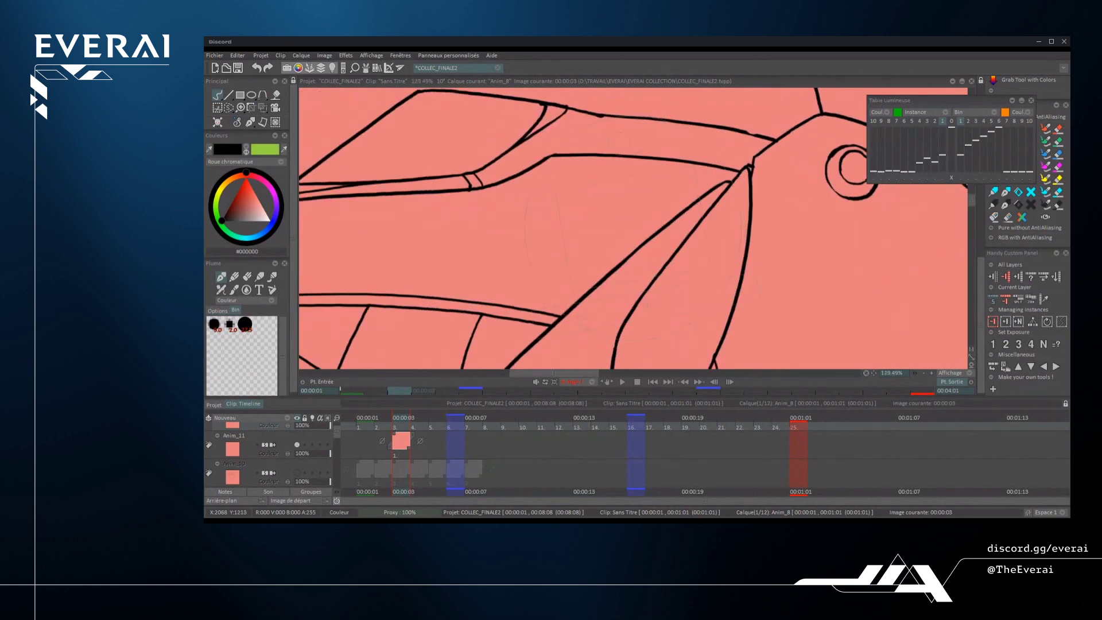
- Trim the line overshoots at the cheek plate's upper front corner and where the brow seam meets its edge
scroll(669, 265, "up", 6)
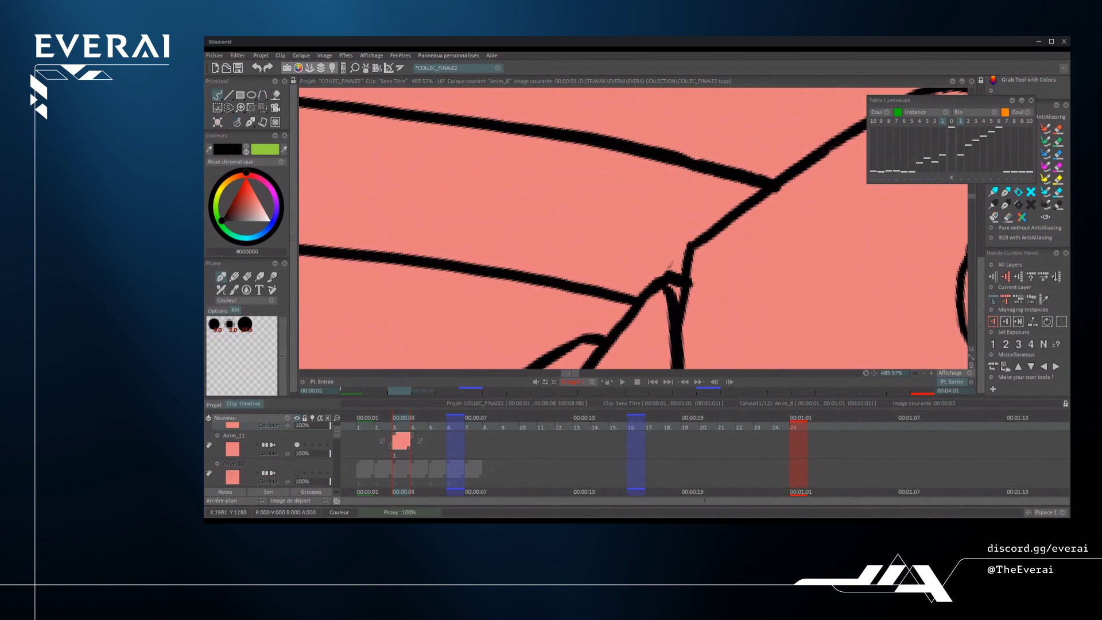
key("e")
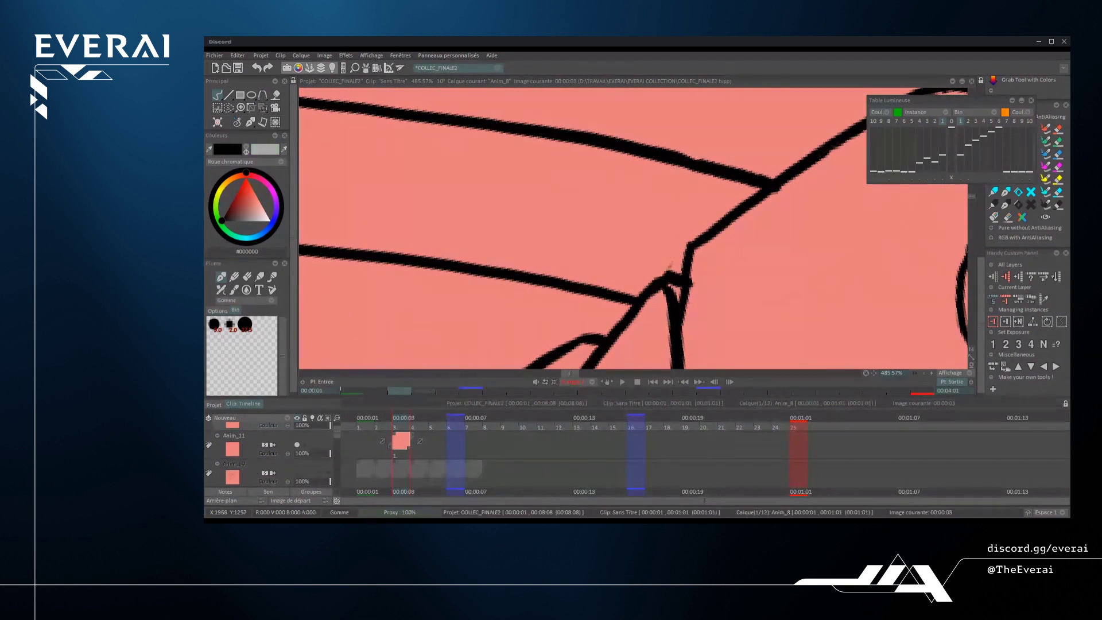
mouse_move(684, 261)
left_mouse_down()
mouse_move(663, 274)
mouse_move(683, 262)
mouse_move(688, 299)
left_mouse_up()
left_click_drag(778, 193, 794, 178)
key("e")
scroll(633, 228, "down", 8)
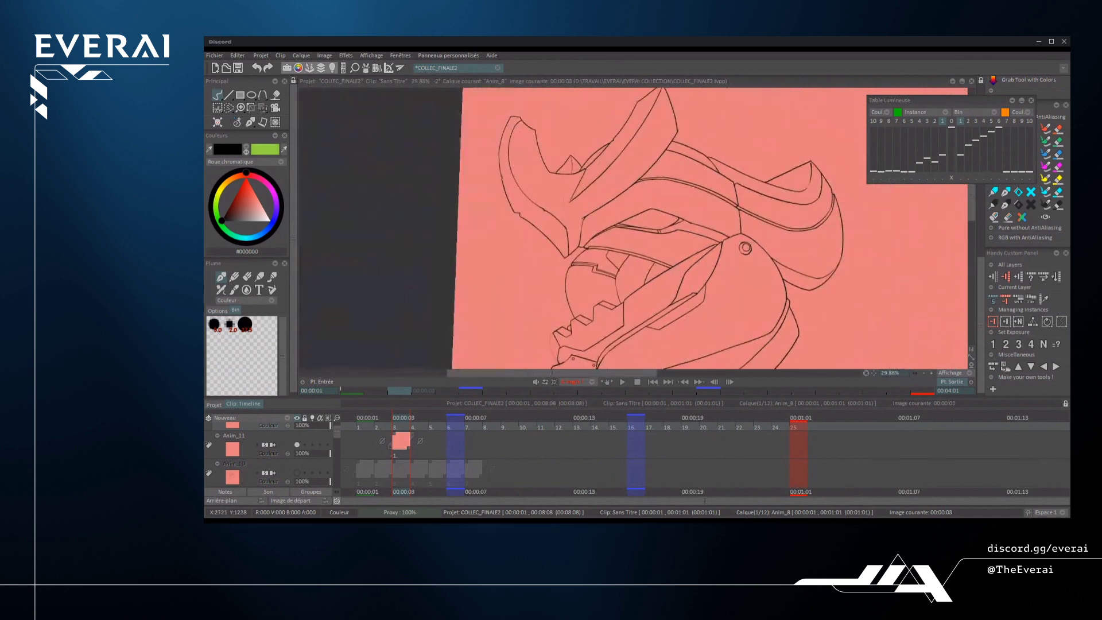
- Ink a small angular notch along the inner curve of the front horn, above the small spike
scroll(633, 228, "down", 3)
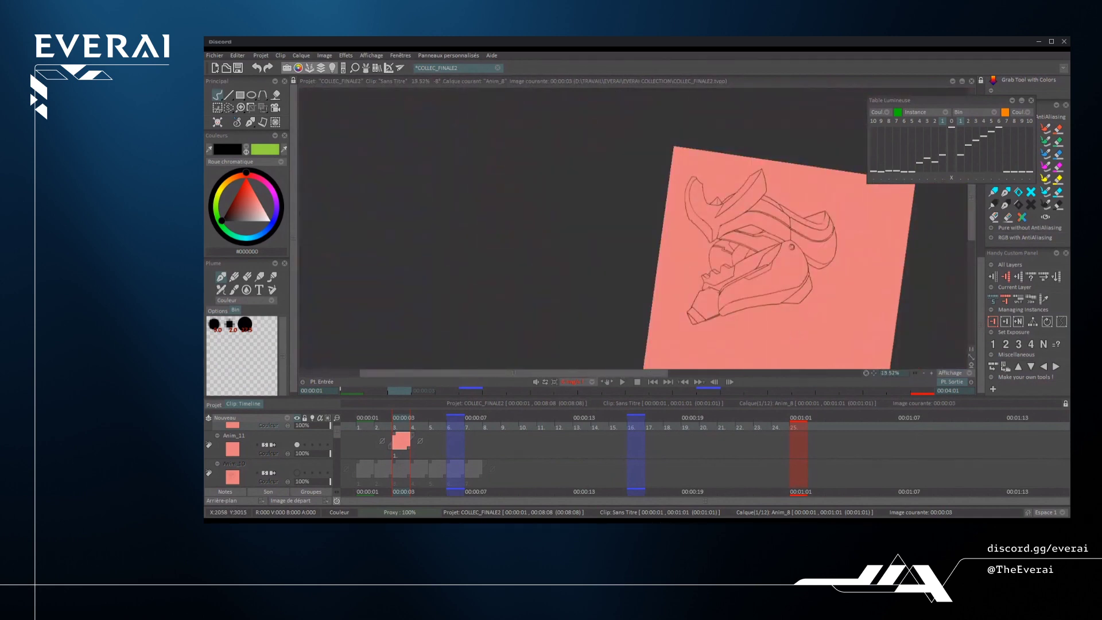
scroll(633, 228, "up", 6)
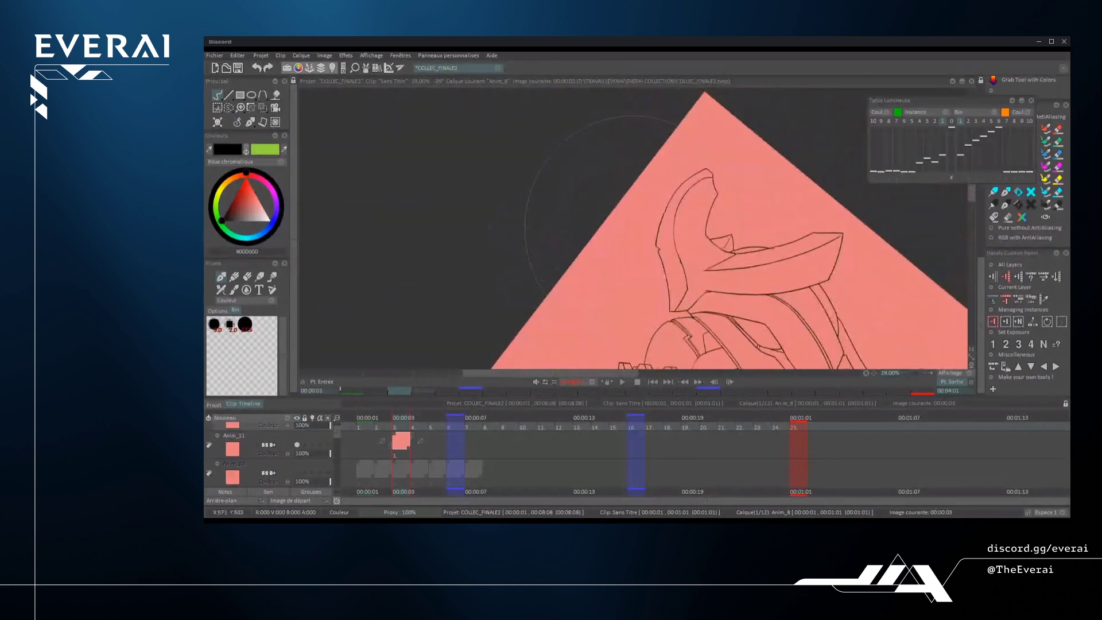
left_click_drag(824, 175, 712, 255)
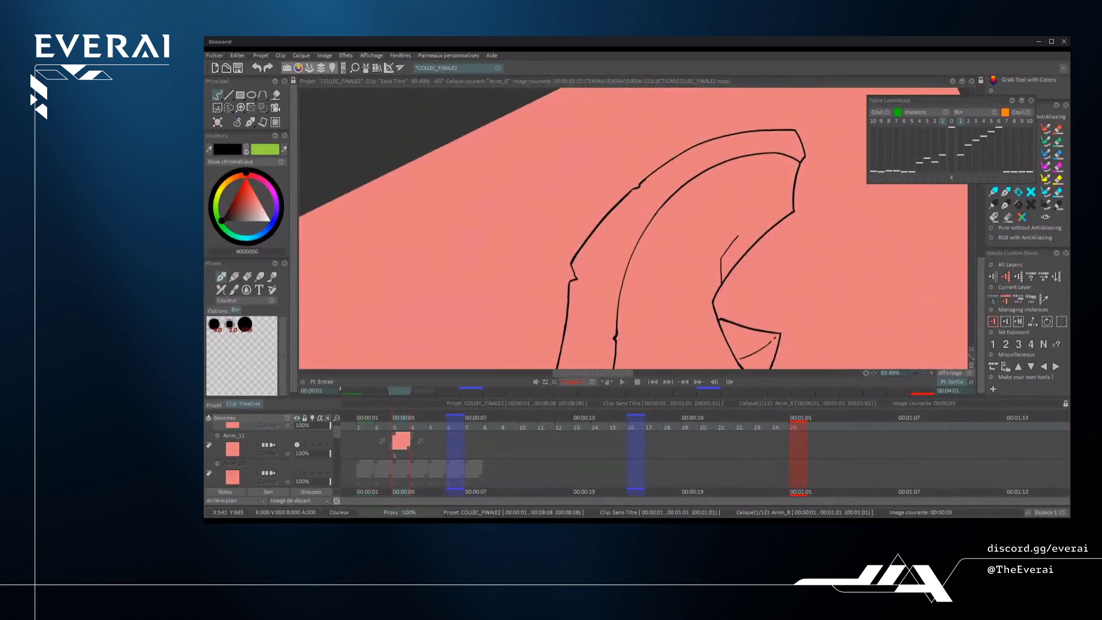
scroll(763, 227, "down", 3)
scroll(637, 232, "up", 4)
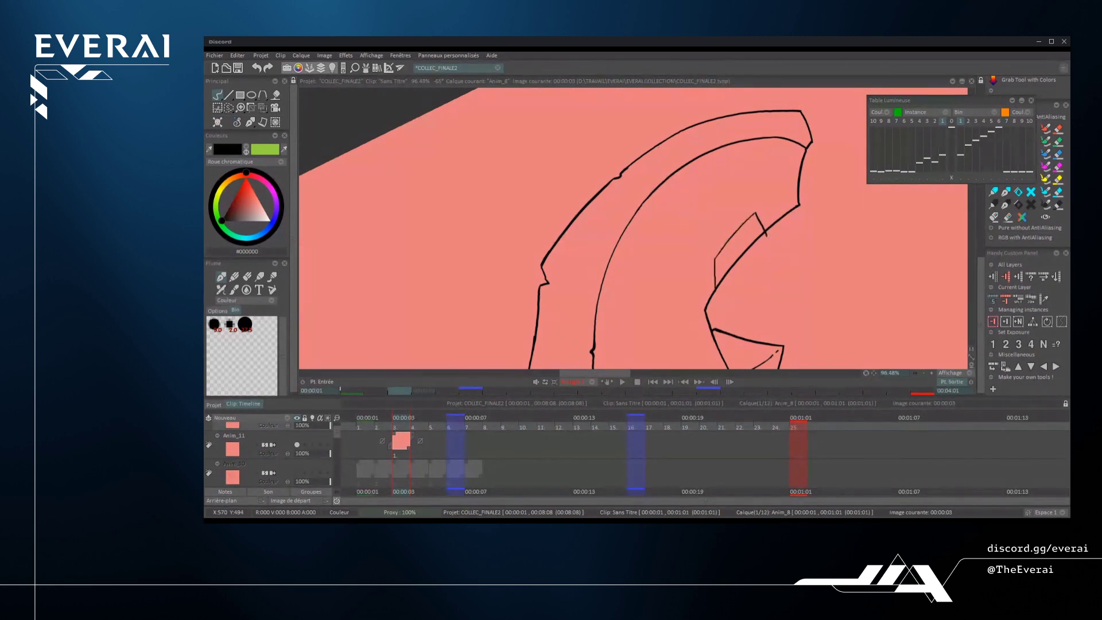
scroll(740, 247, "down", 5)
mouse_move(783, 209)
left_mouse_down()
mouse_move(741, 129)
mouse_move(669, 101)
left_mouse_up()
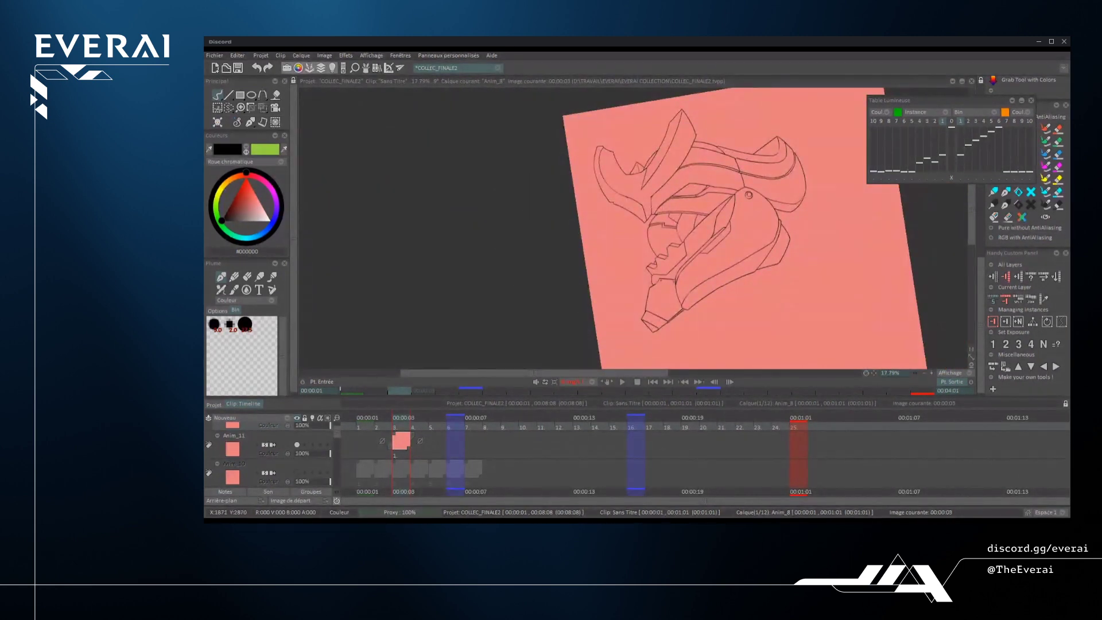
- Redraw the front curve of the face between the toothed mouth edge and the stepped band below the brow
scroll(654, 230, "up", 3)
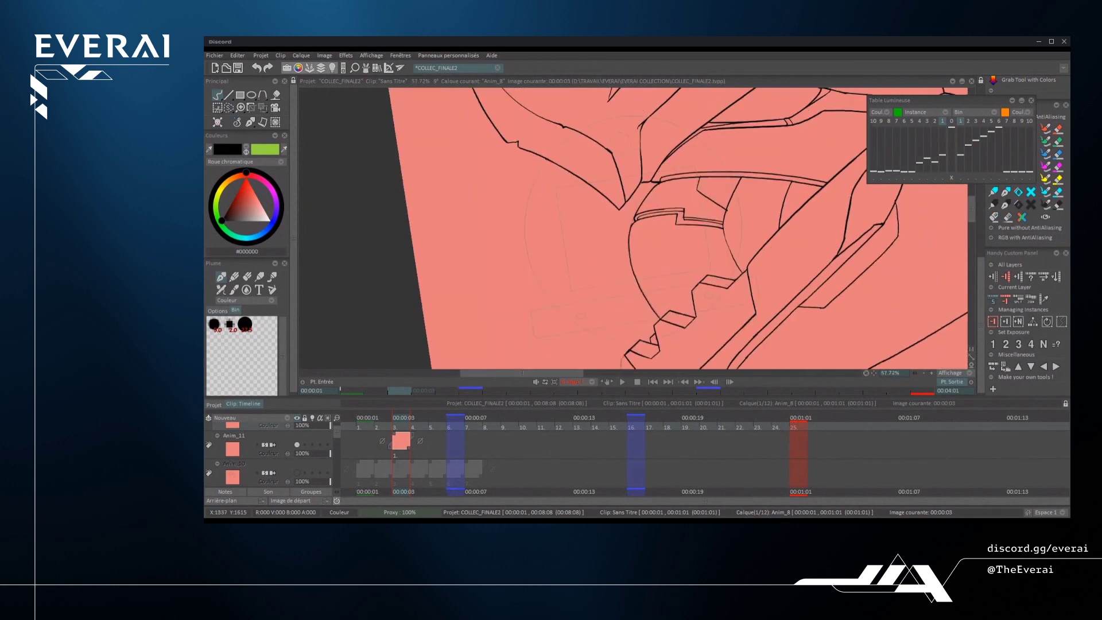
mouse_move(659, 316)
left_mouse_down()
mouse_move(629, 255)
mouse_move(659, 317)
mouse_move(585, 308)
mouse_move(677, 226)
left_mouse_up()
key("e")
scroll(633, 229, "down", 3)
scroll(633, 229, "up", 3)
key("ctrl+z")
key("ctrl+z")
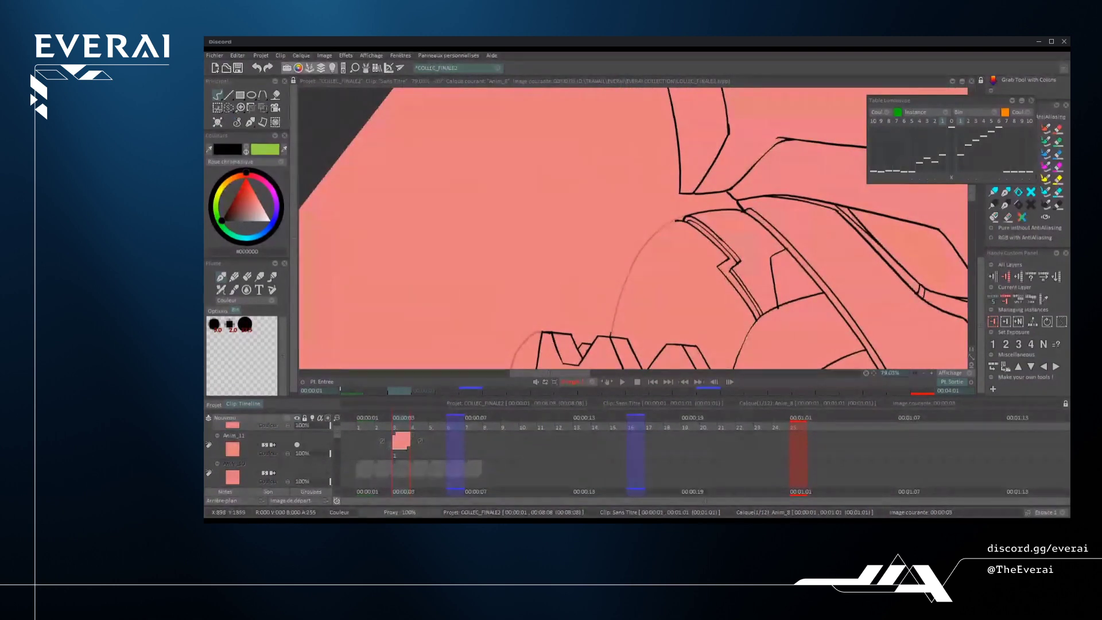
left_click_drag(612, 336, 674, 223)
scroll(633, 228, "down", 6)
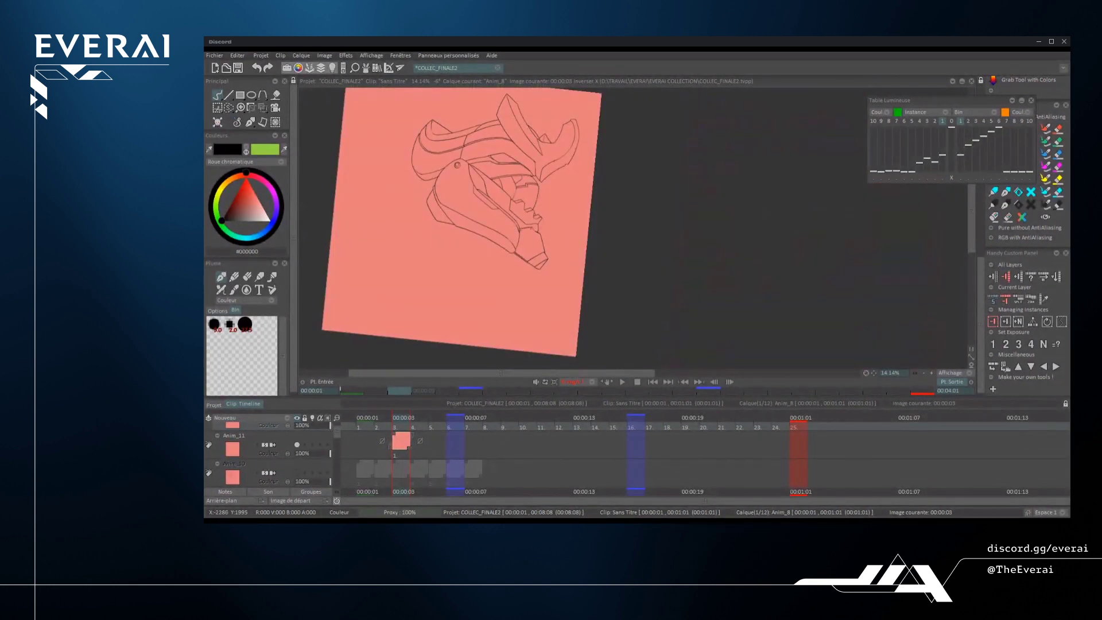
- Examine the whole helmet line art in mirrored and unmirrored view for proportions and uneven lines
left_click_drag(689, 172, 706, 270)
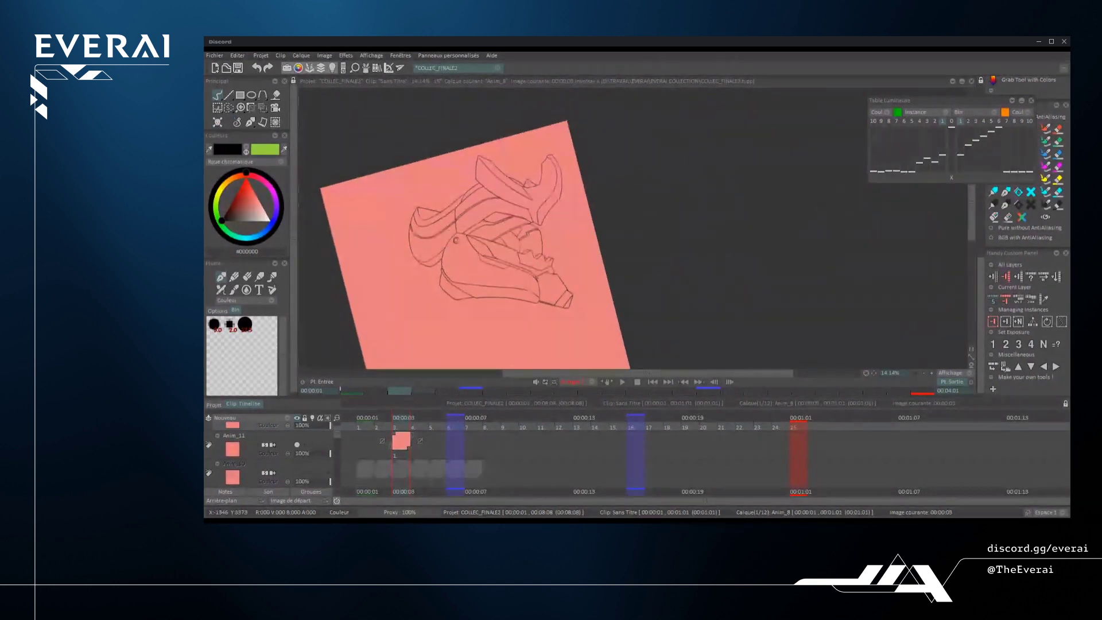
scroll(694, 290, "down", 2)
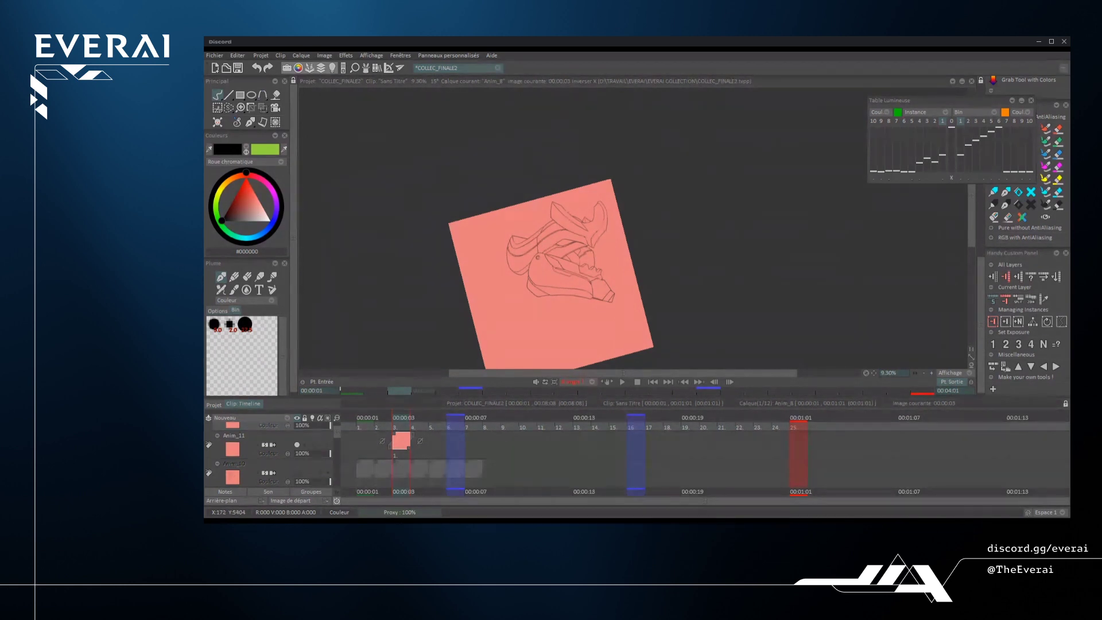
mouse_move(574, 276)
left_mouse_down()
mouse_move(755, 235)
mouse_move(817, 266)
mouse_move(735, 276)
left_mouse_up()
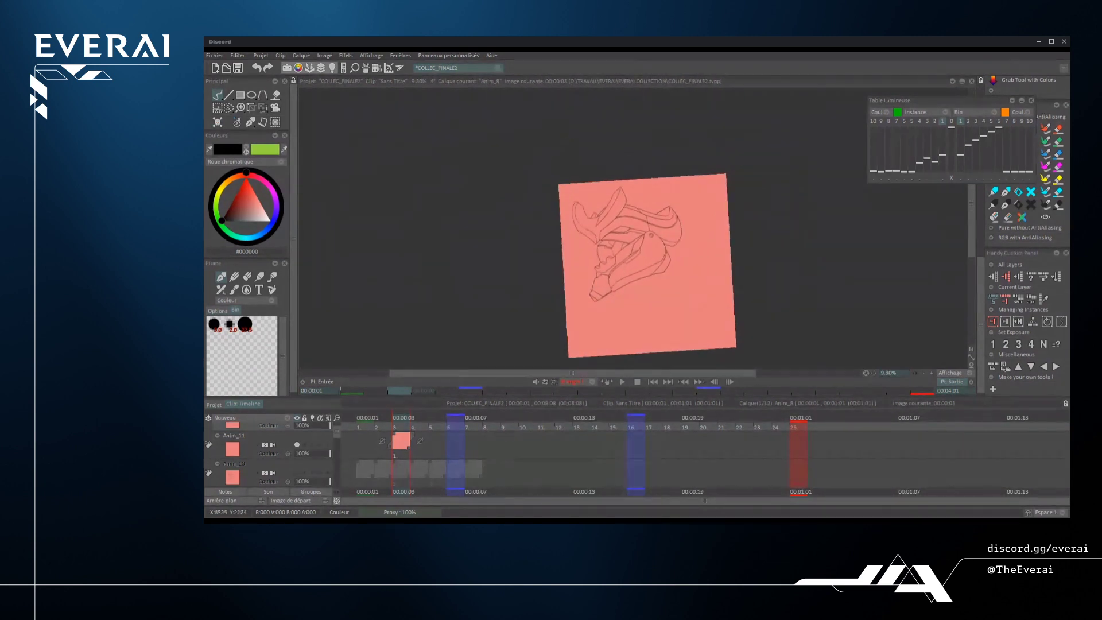
scroll(659, 258, "up", 5)
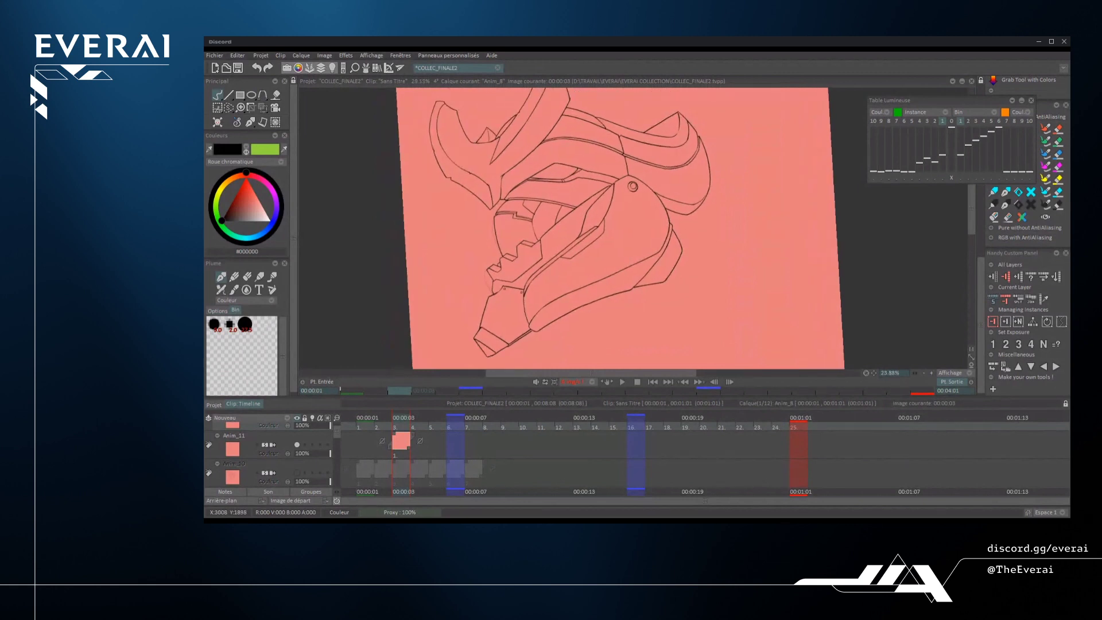
scroll(782, 274, "up", 3)
mouse_move(782, 274)
left_mouse_down()
mouse_move(768, 274)
mouse_move(826, 275)
left_mouse_up()
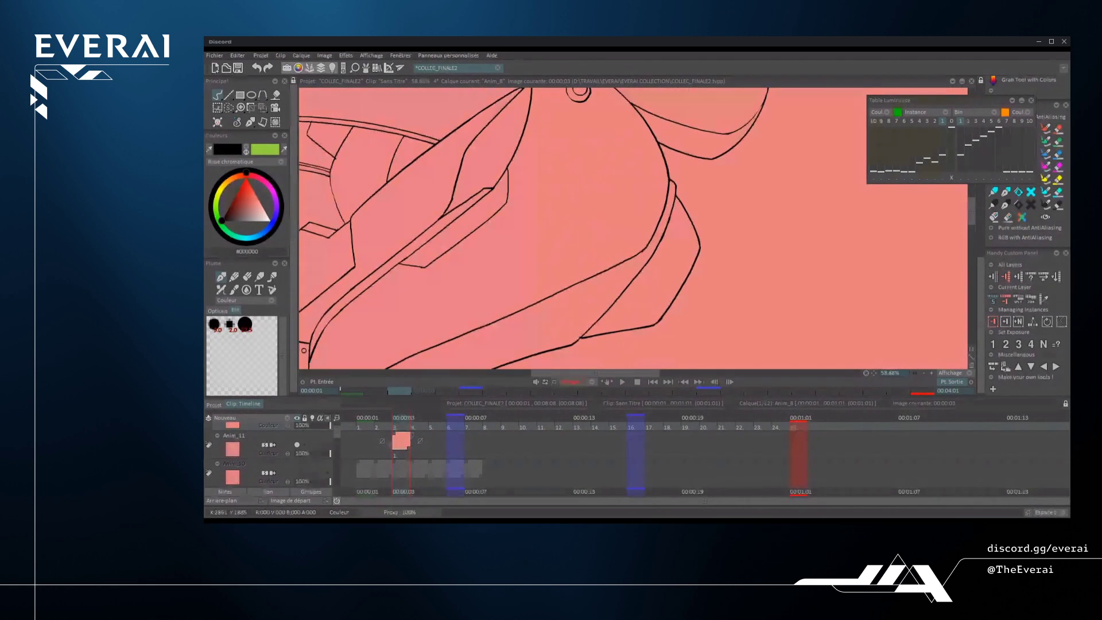
scroll(826, 276, "down", 5)
scroll(701, 230, "up", 4)
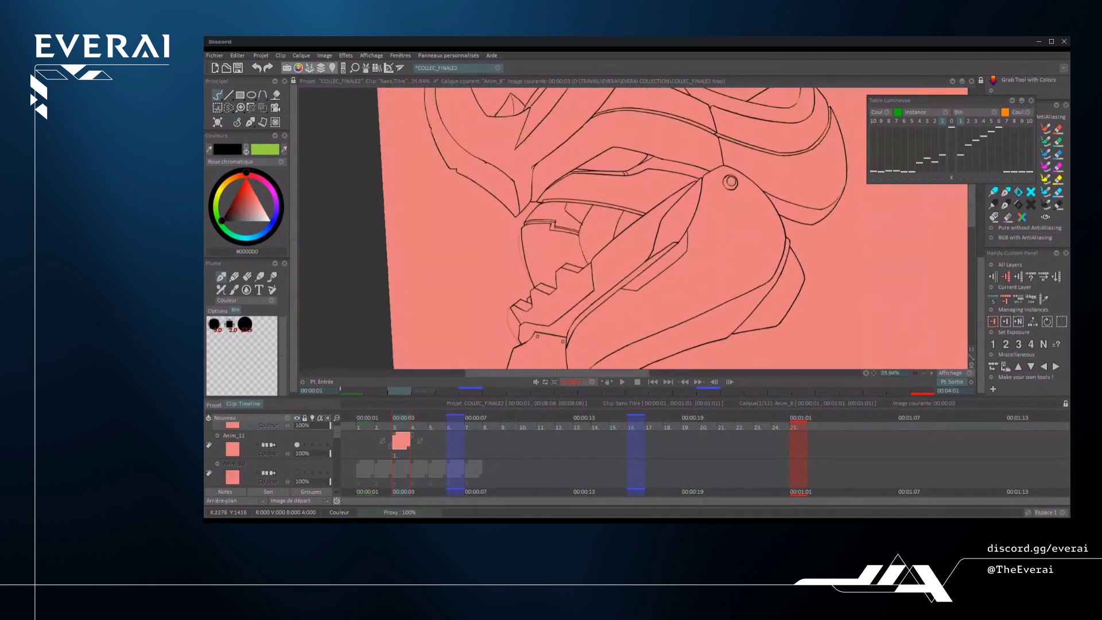
scroll(701, 229, "down", 4)
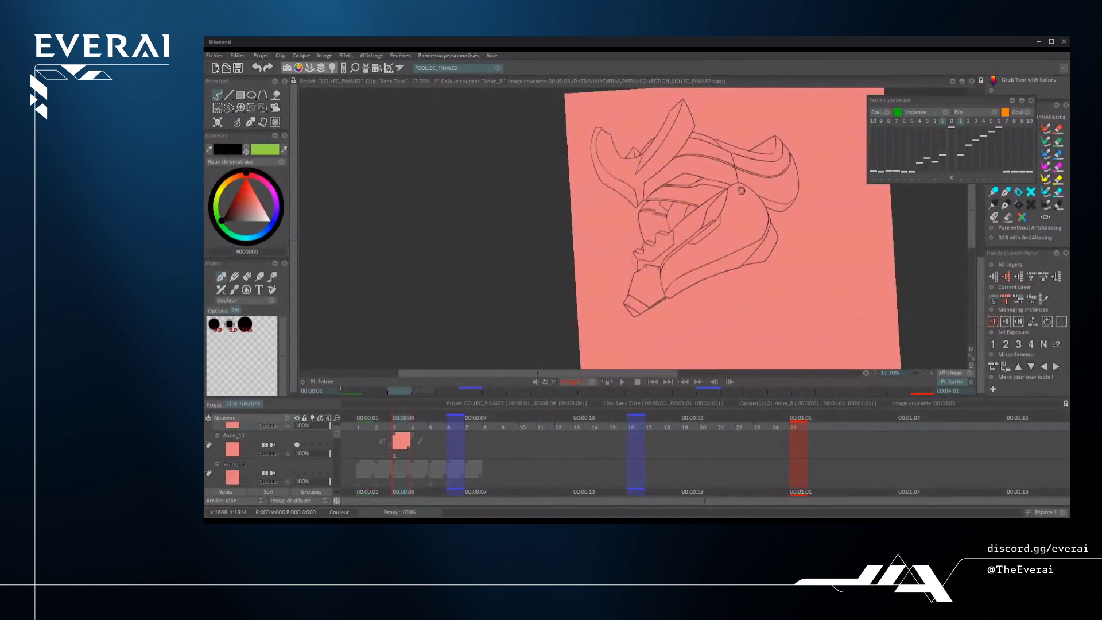
- Erase the stray line at the upper end of the cheek's narrow slot and thin the bend of the adjacent panel edge
scroll(706, 219, "up", 6)
key("e")
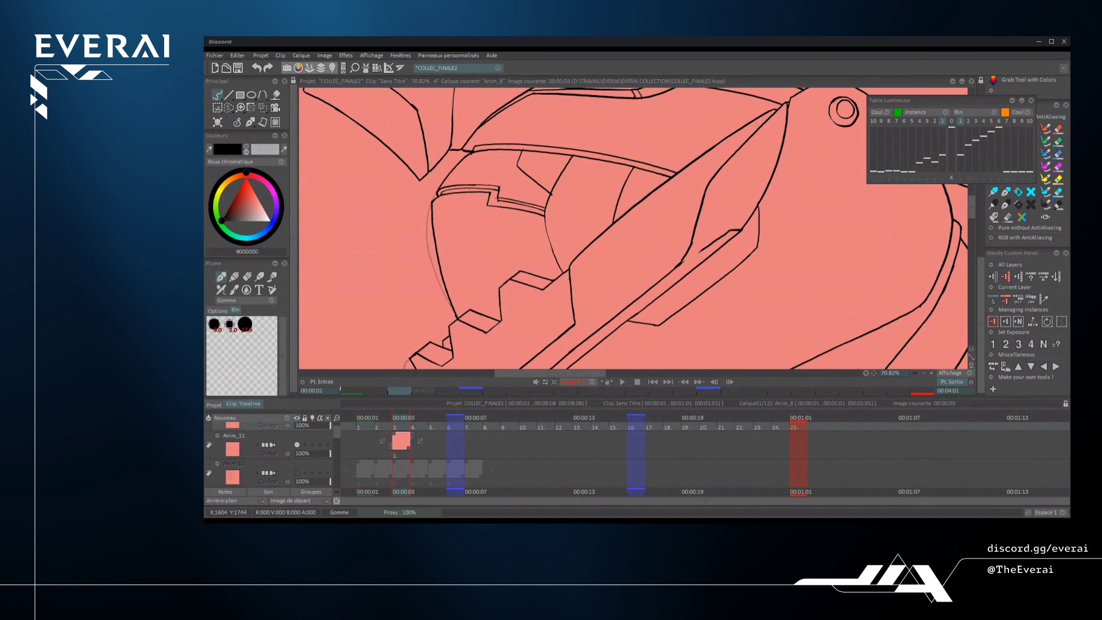
left_click_drag(699, 252, 737, 230)
scroll(689, 253, "up", 3)
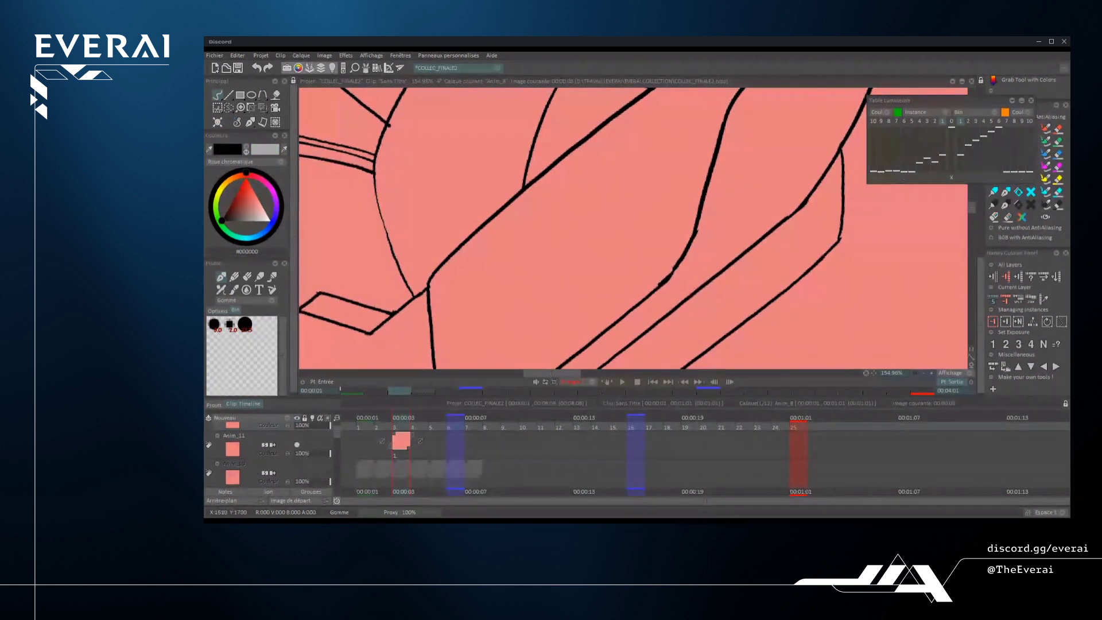
left_click_drag(673, 276, 691, 236)
key("e")
scroll(678, 218, "down", 7)
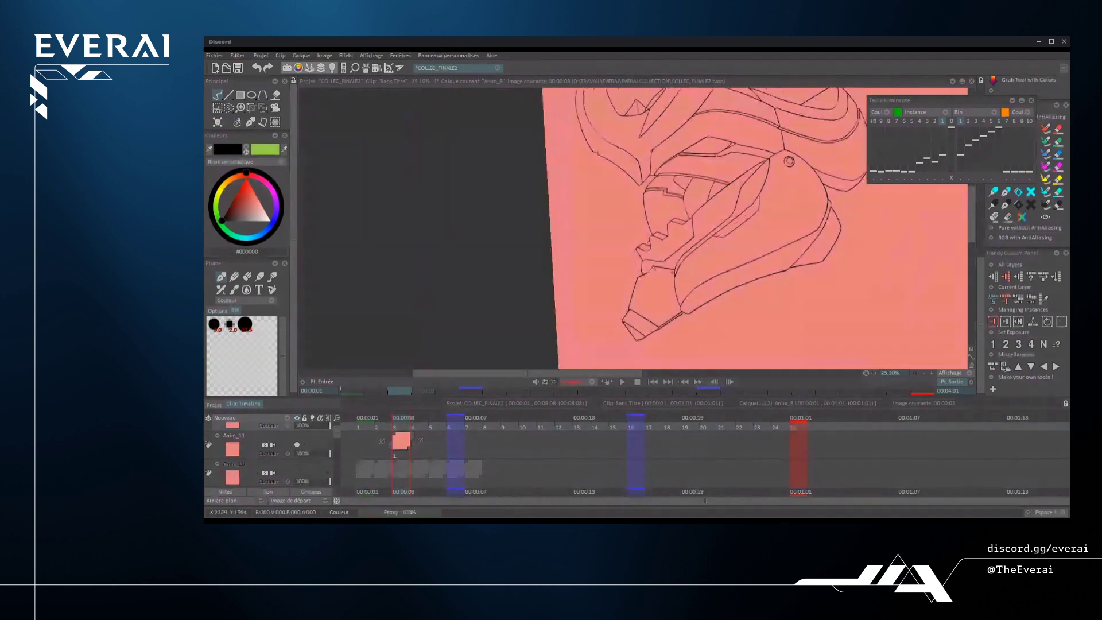
- Save the project after a close check of the cleaned cheek panel lines
scroll(741, 199, "up", 2)
scroll(631, 229, "up", 8)
key("ctrl+s")
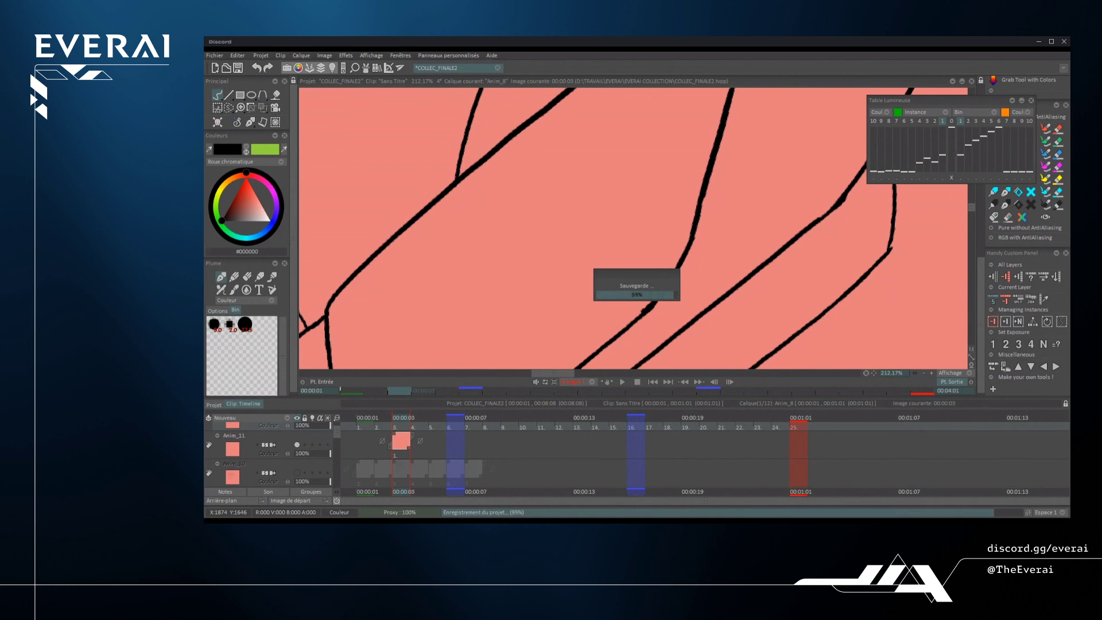
scroll(707, 244, "down", 7)
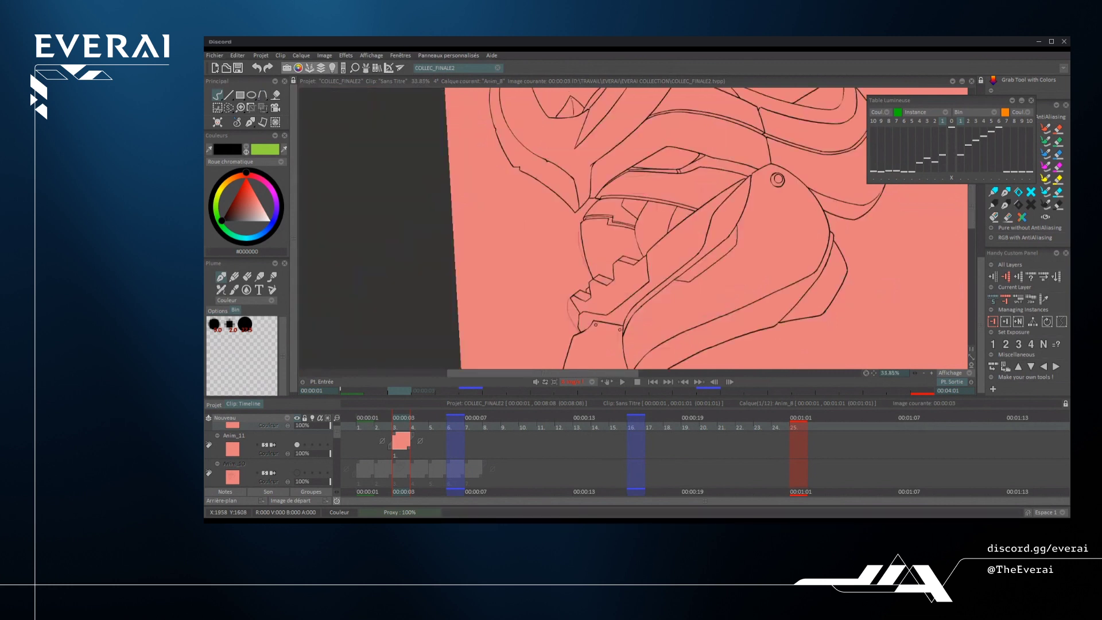
- Hide the rough sketch layer Anim_11 so that only the clean helmet line art shows around the mouth and chin
scroll(707, 243, "down", 4)
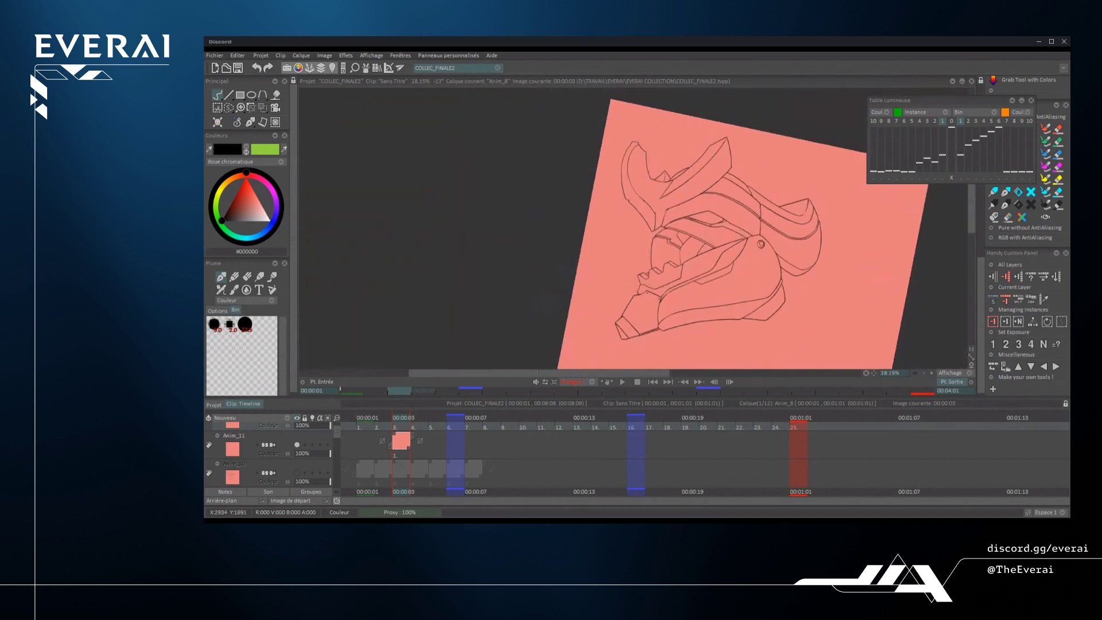
scroll(707, 244, "down", 2)
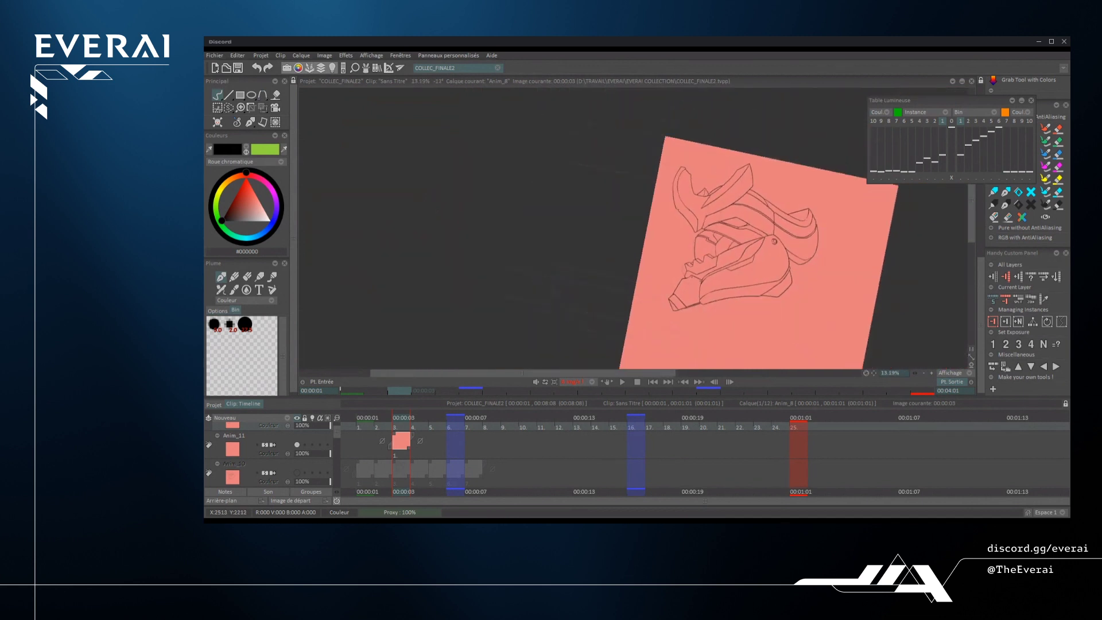
left_click_drag(782, 289, 855, 247)
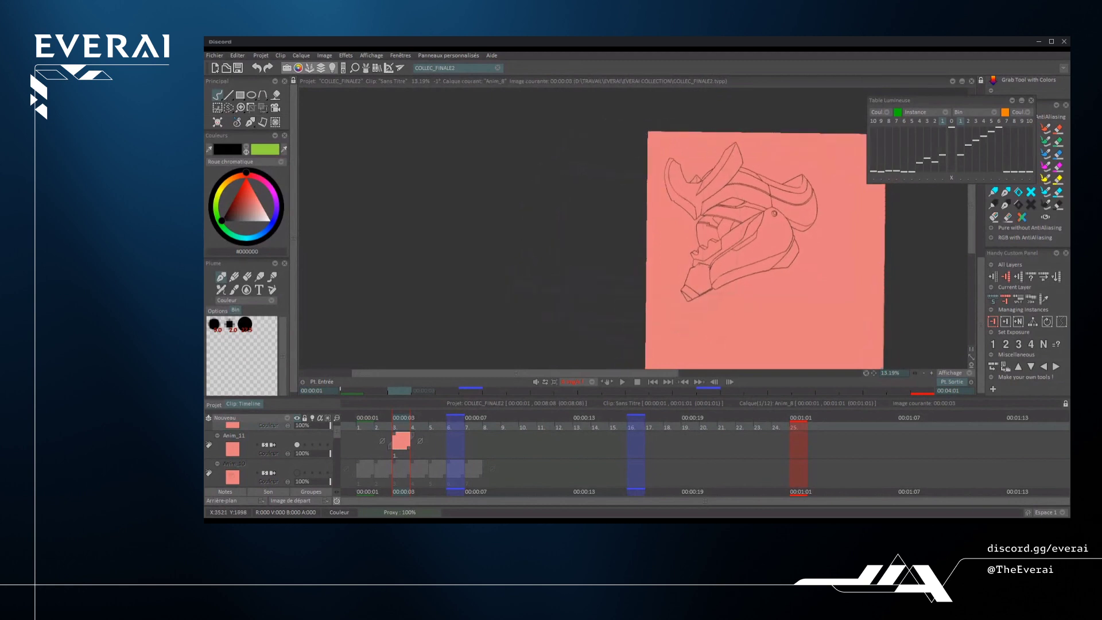
left_click_drag(806, 212, 847, 192)
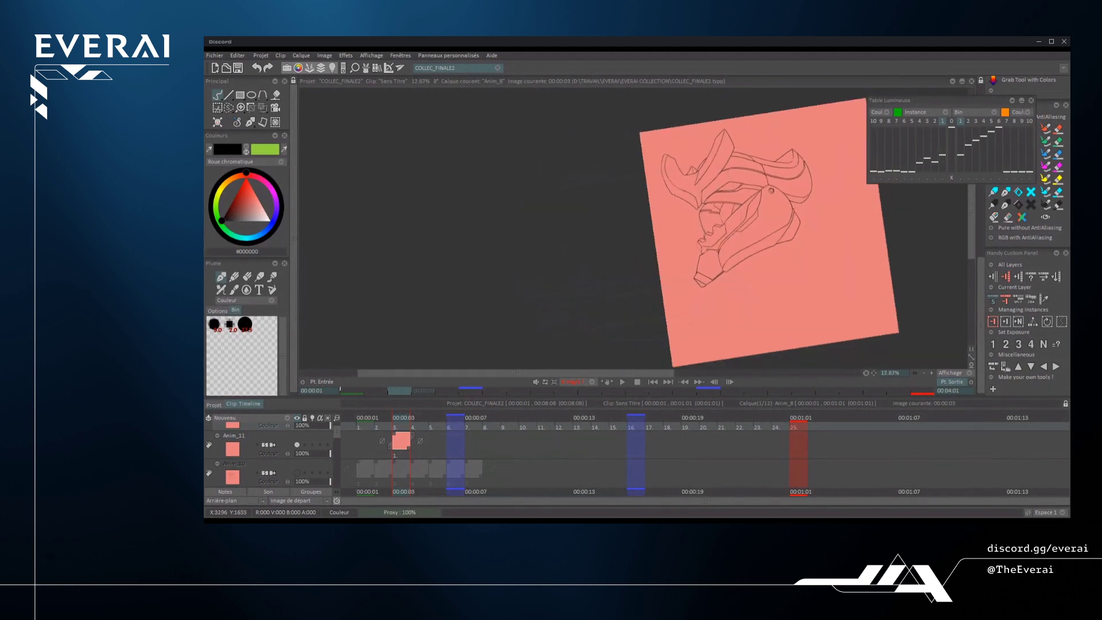
scroll(770, 181, "up", 9)
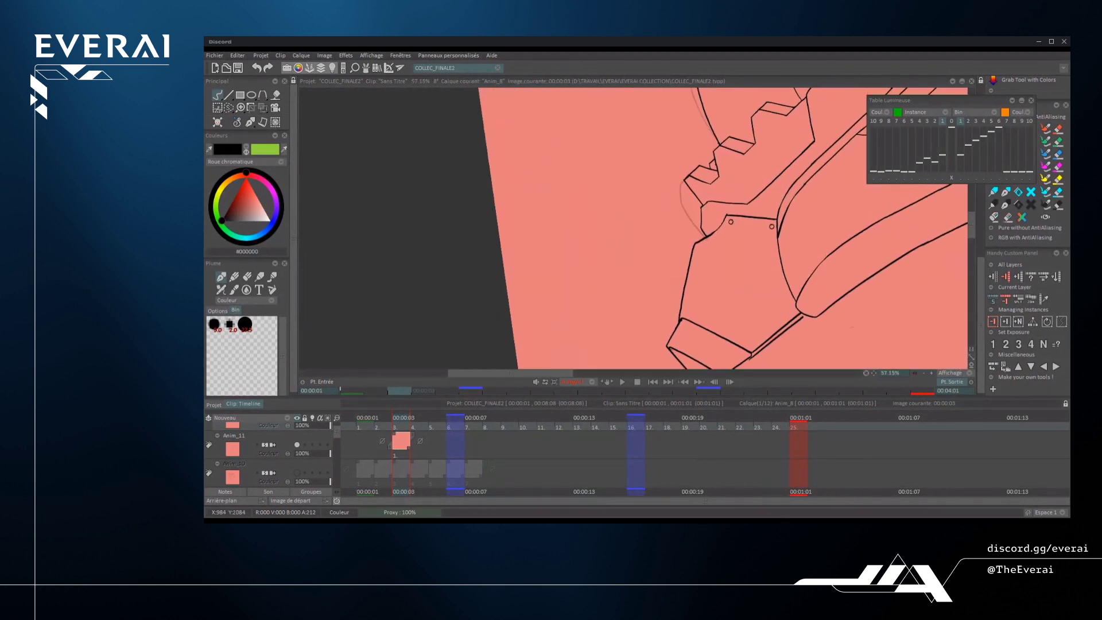
scroll(721, 219, "up", 4)
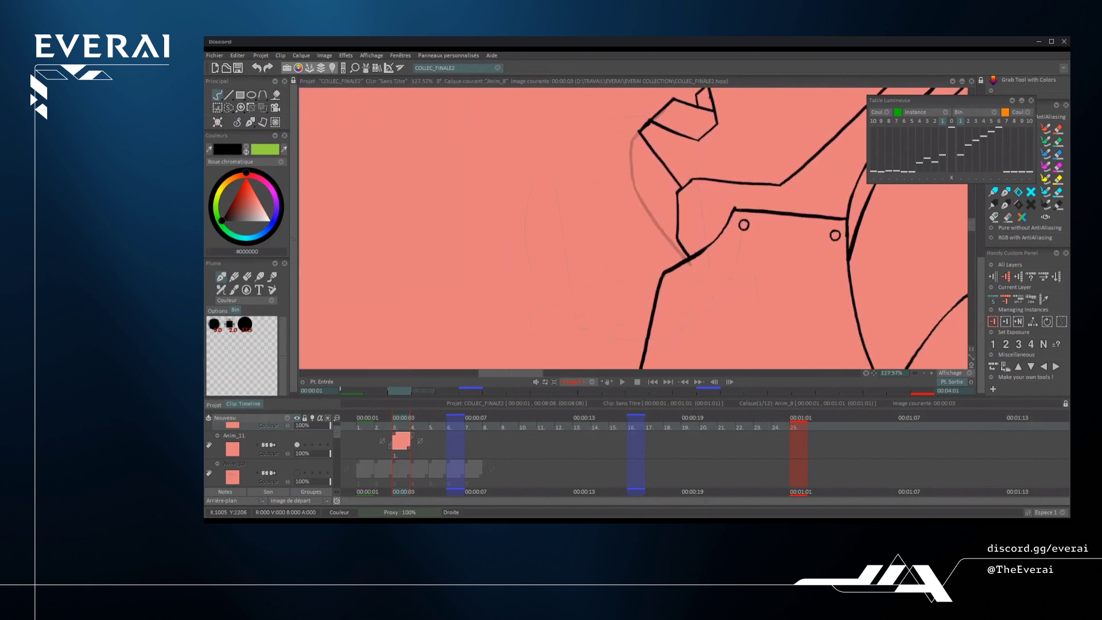
key("e")
key("e")
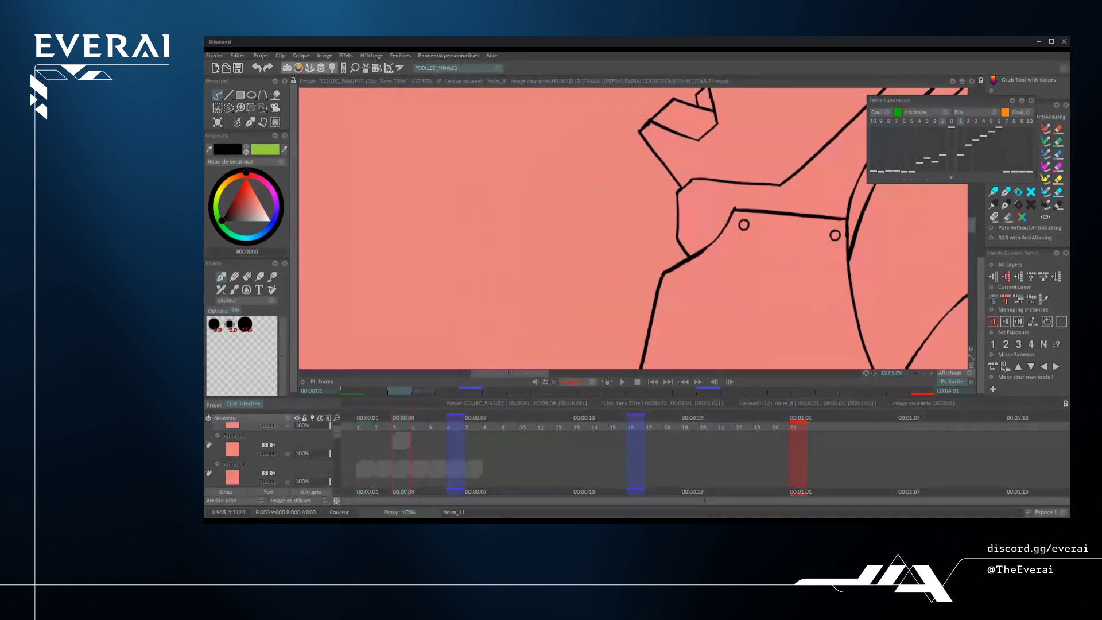
scroll(631, 229, "down", 6)
scroll(711, 230, "down", 2)
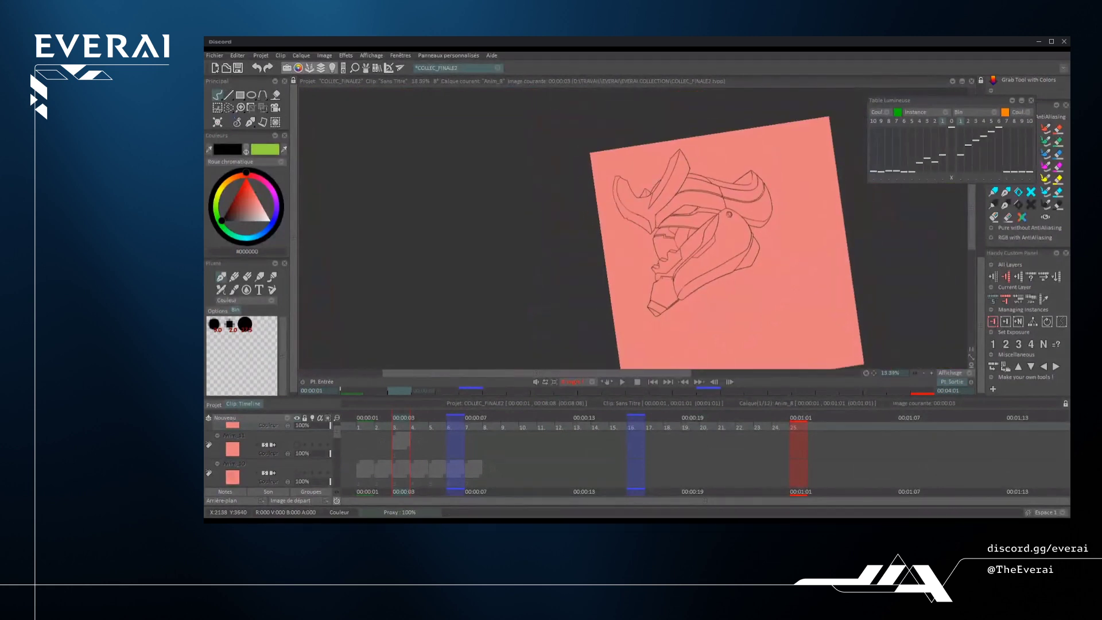
scroll(655, 252, "up", 5)
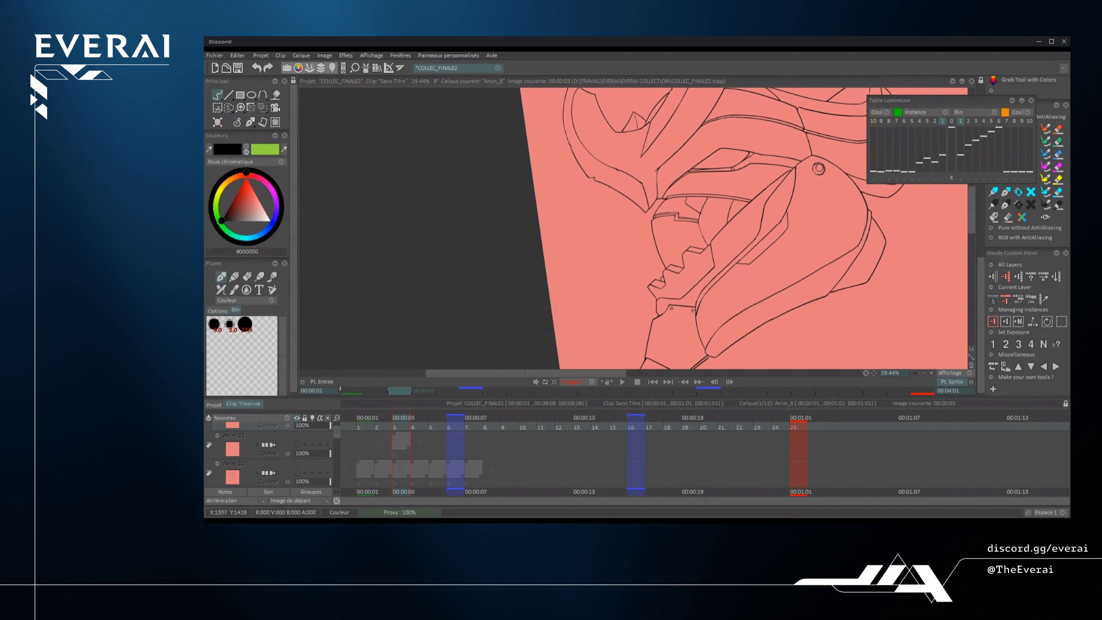
- Ink the angled upper edge of the jaw panel behind the stepped teeth so that it reaches the cheek plate
scroll(786, 206, "down", 4)
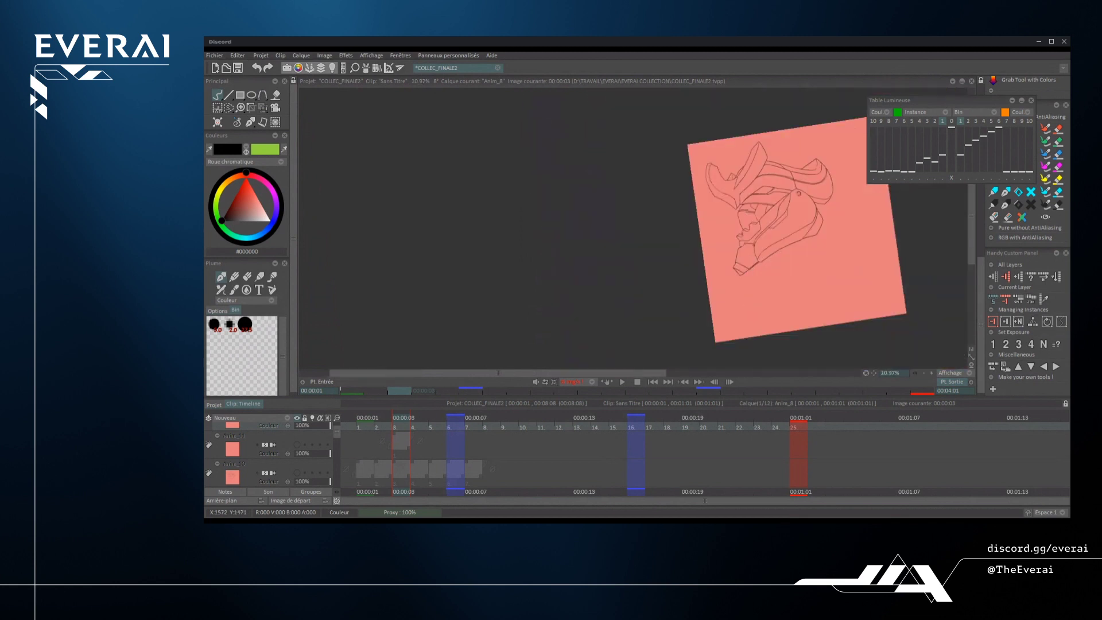
scroll(773, 207, "up", 4)
left_click_drag(745, 235, 787, 195)
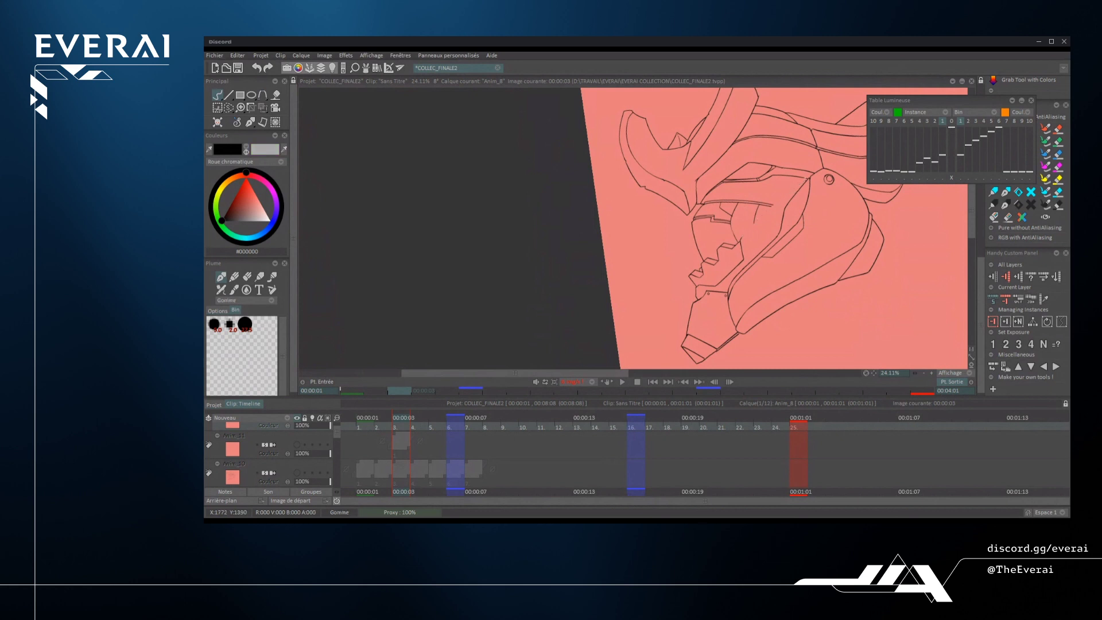
scroll(734, 245, "up", 2)
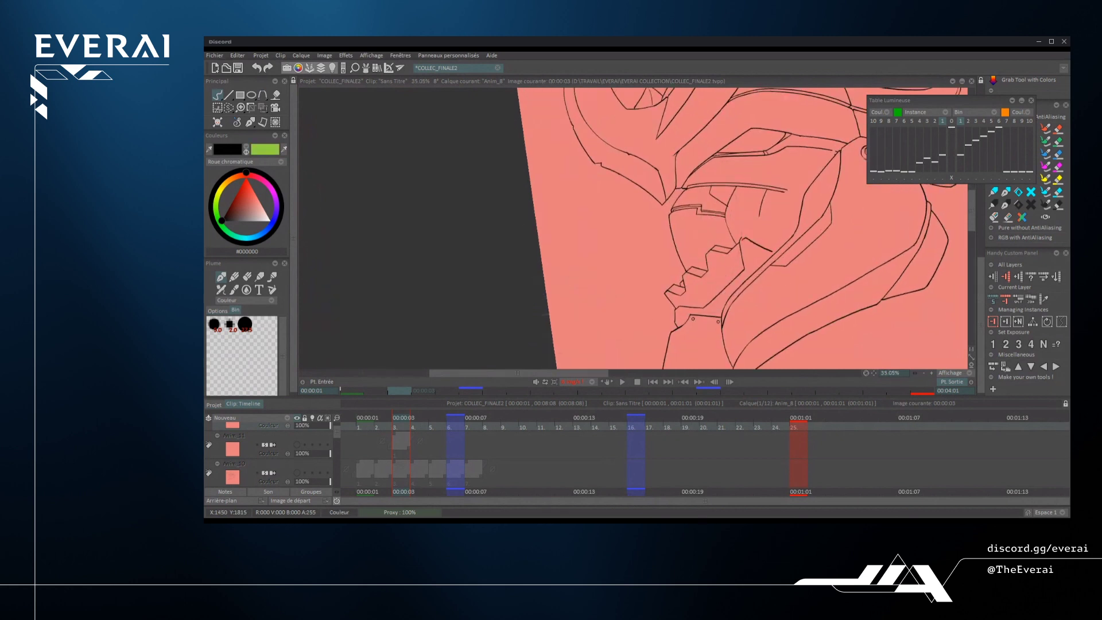
scroll(758, 230, "up", 2)
left_click_drag(736, 233, 782, 234)
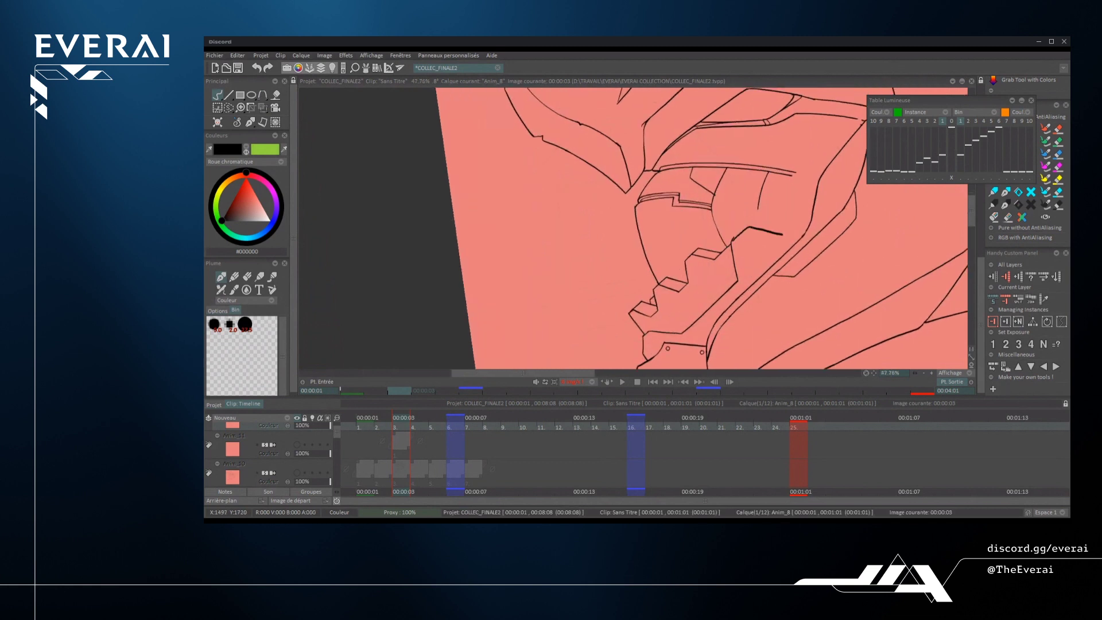
scroll(688, 230, "down", 8)
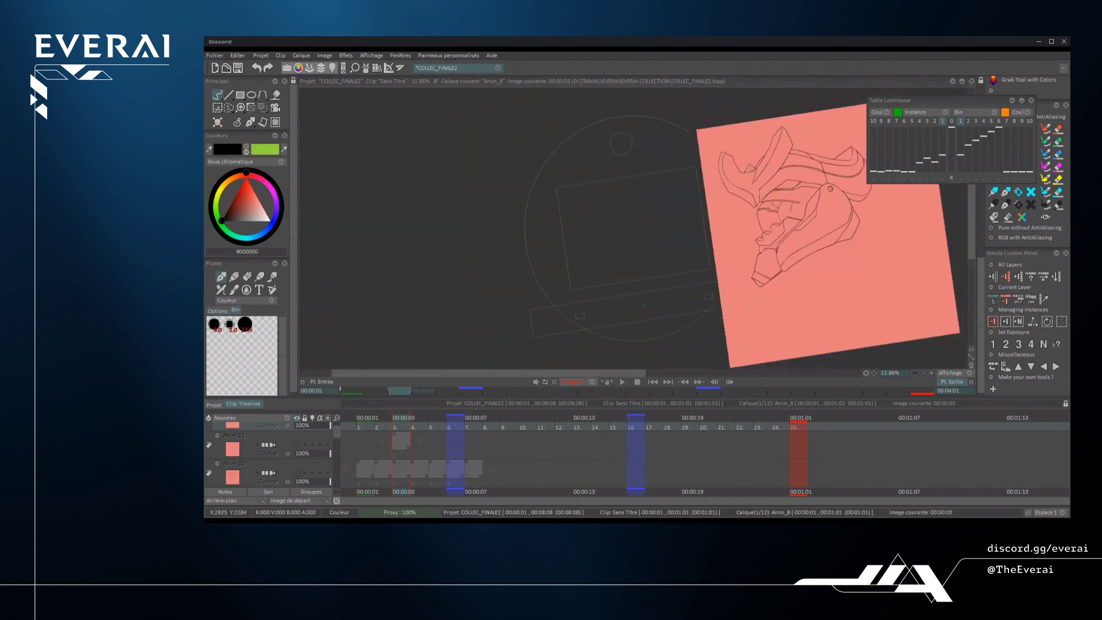
scroll(803, 229, "up", 10)
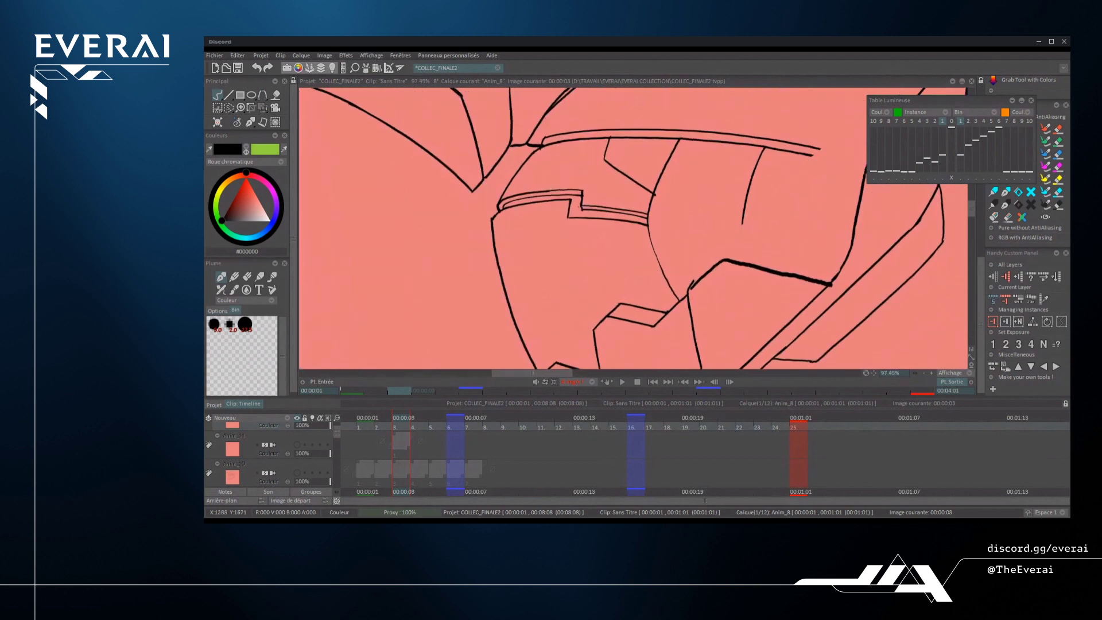
- Thin the heavy sloping edge of the jaw panel into an even line ending at the cheek plate
mouse_move(690, 283)
left_mouse_down()
mouse_move(716, 262)
mouse_move(715, 207)
left_mouse_up()
left_click_drag(673, 234, 641, 301)
left_click_drag(695, 257, 782, 204)
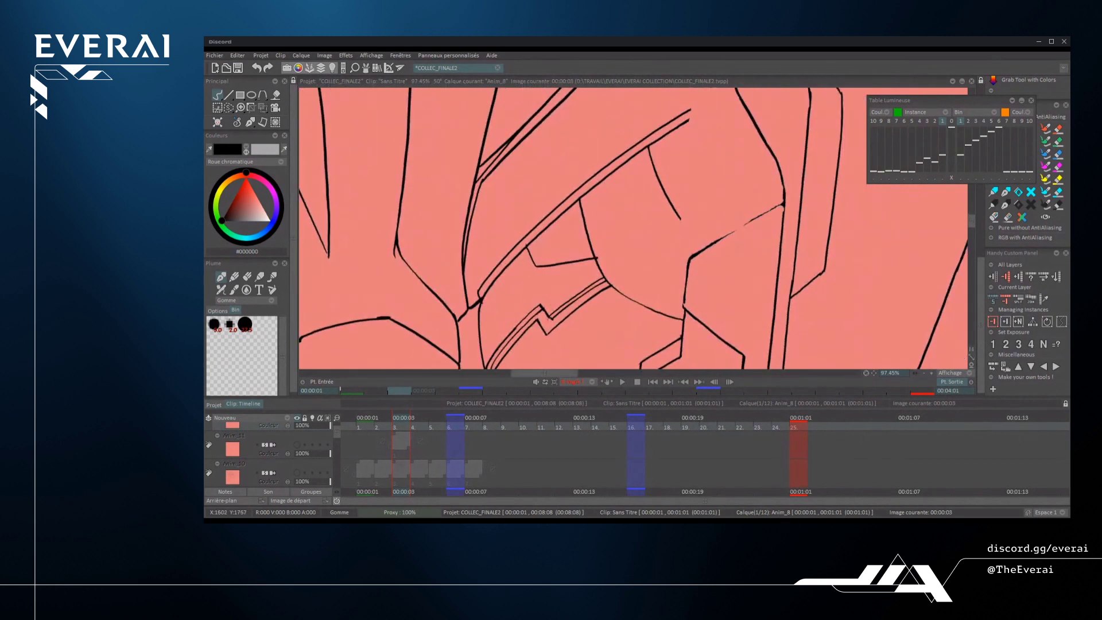
mouse_move(718, 239)
left_mouse_down()
mouse_move(783, 201)
mouse_move(638, 291)
left_mouse_up()
scroll(780, 203, "up", 3)
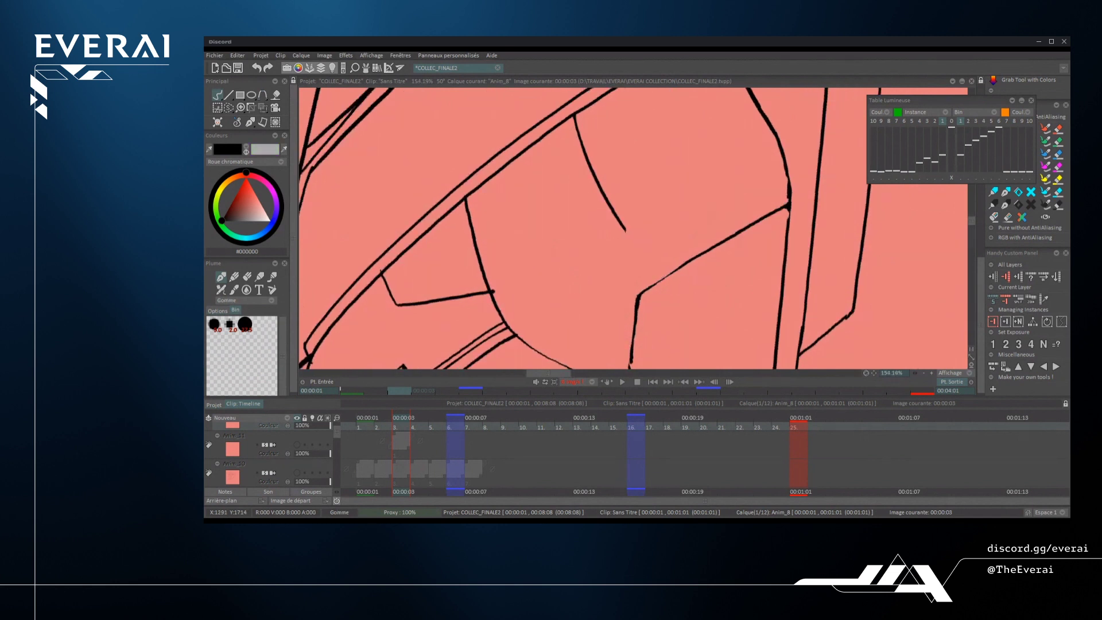
- Refine the jaw panel's corner and the short edge running from it to the stepped teeth, evening out the line weight
mouse_move(631, 339)
left_mouse_down()
mouse_move(641, 299)
mouse_move(643, 335)
left_mouse_up()
left_click_drag(648, 273, 643, 319)
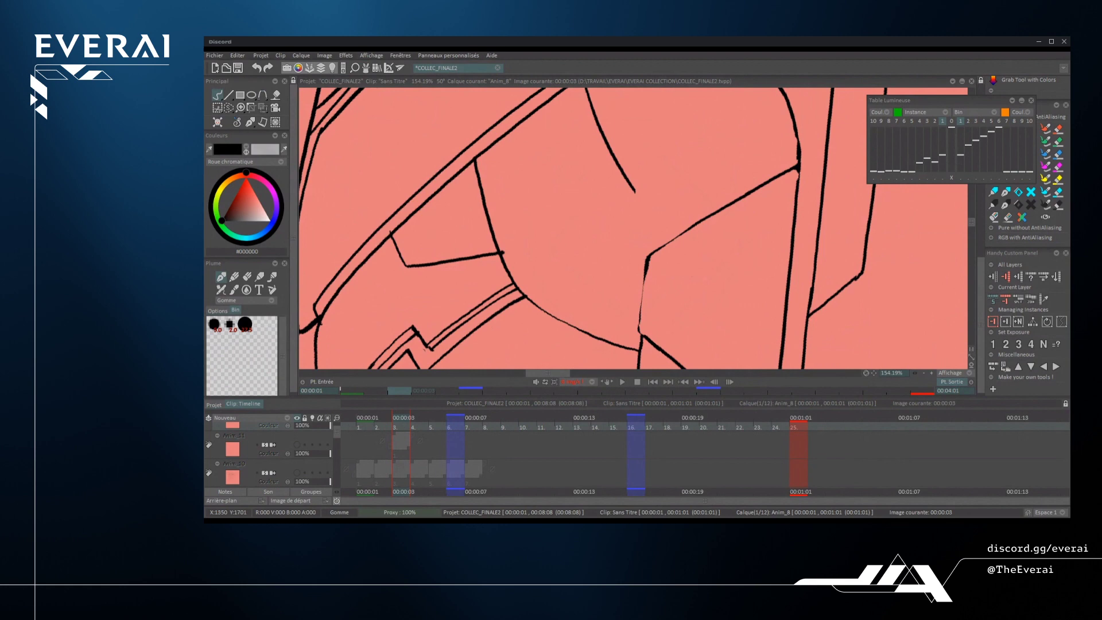
scroll(629, 327, "up", 3)
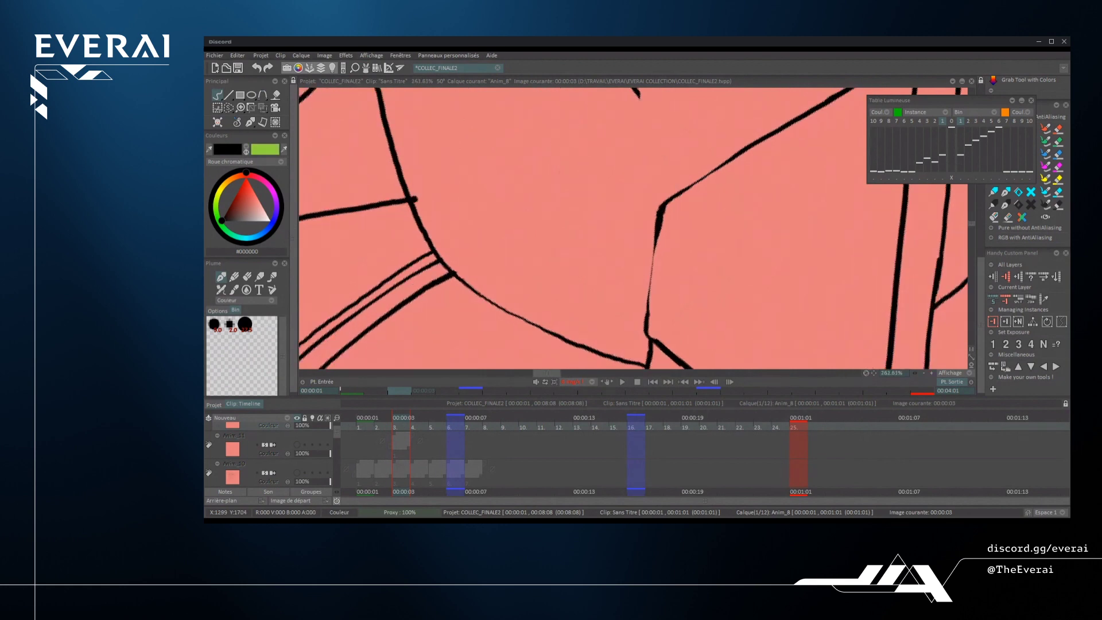
mouse_move(646, 307)
left_mouse_down()
mouse_move(656, 238)
mouse_move(643, 281)
left_mouse_up()
scroll(648, 241, "down", 3)
scroll(643, 270, "up", 3)
key("e")
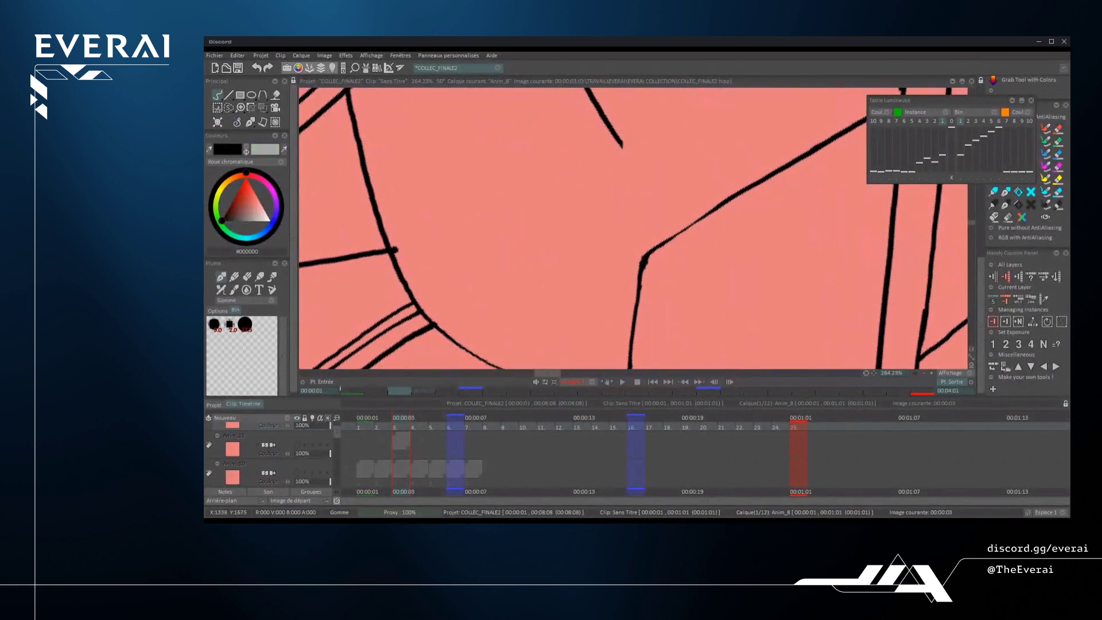
- Extend the short curved face seam under the brow band down to the jaw panel's sloping edge, redrawing its lower half
scroll(648, 241, "down", 10)
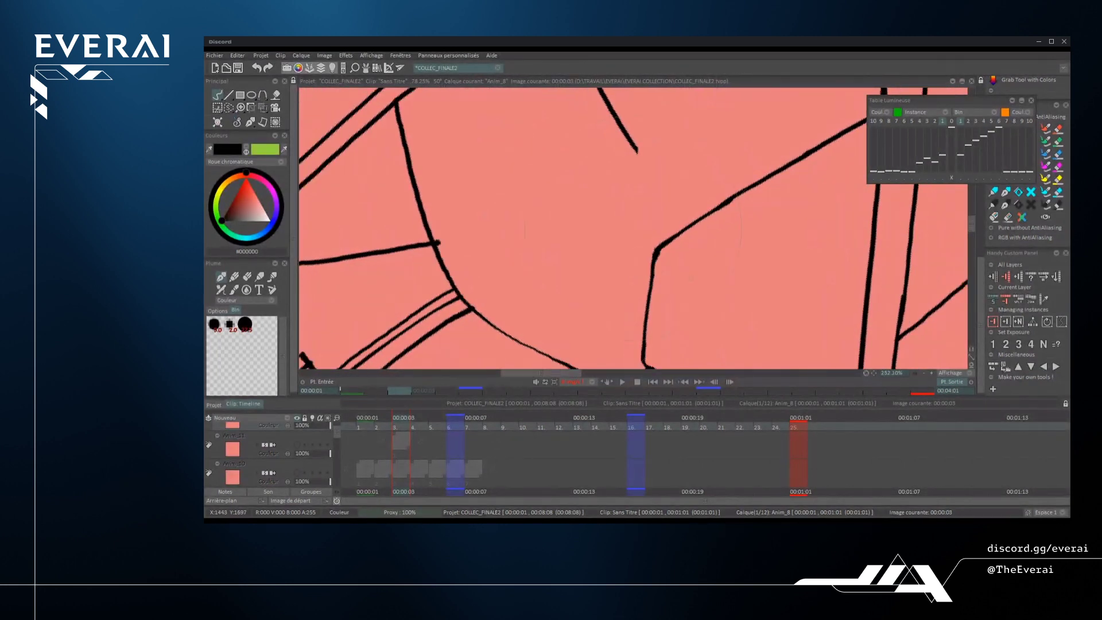
scroll(711, 287, "up", 2)
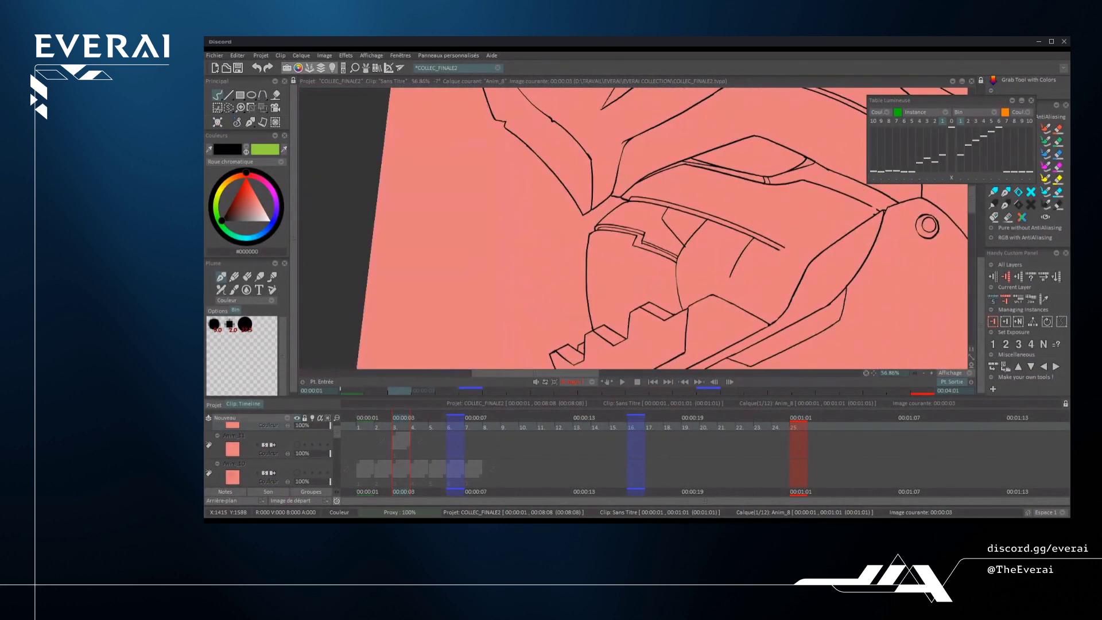
scroll(735, 287, "up", 1)
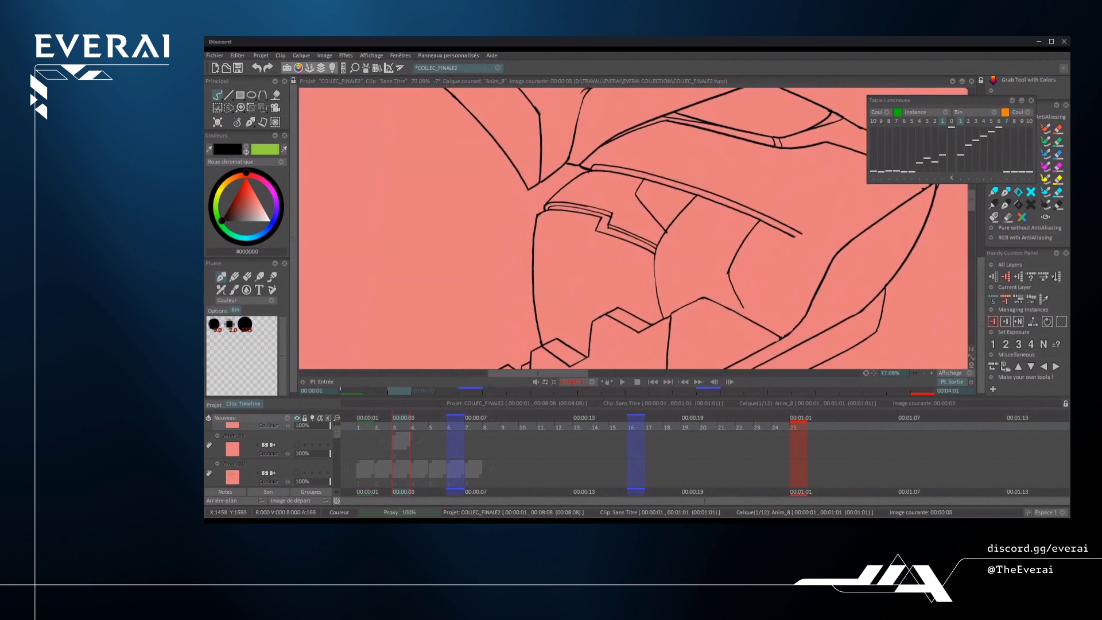
scroll(731, 294, "up", 1)
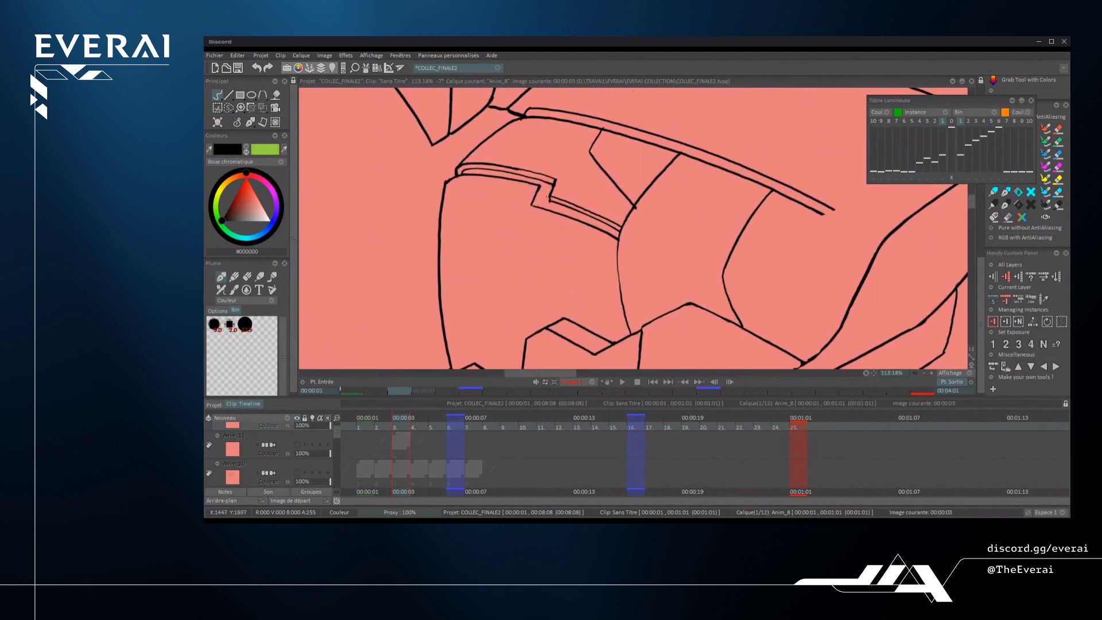
key("ctrl+z")
left_click_drag(724, 268, 735, 324)
scroll(631, 230, "down", 4)
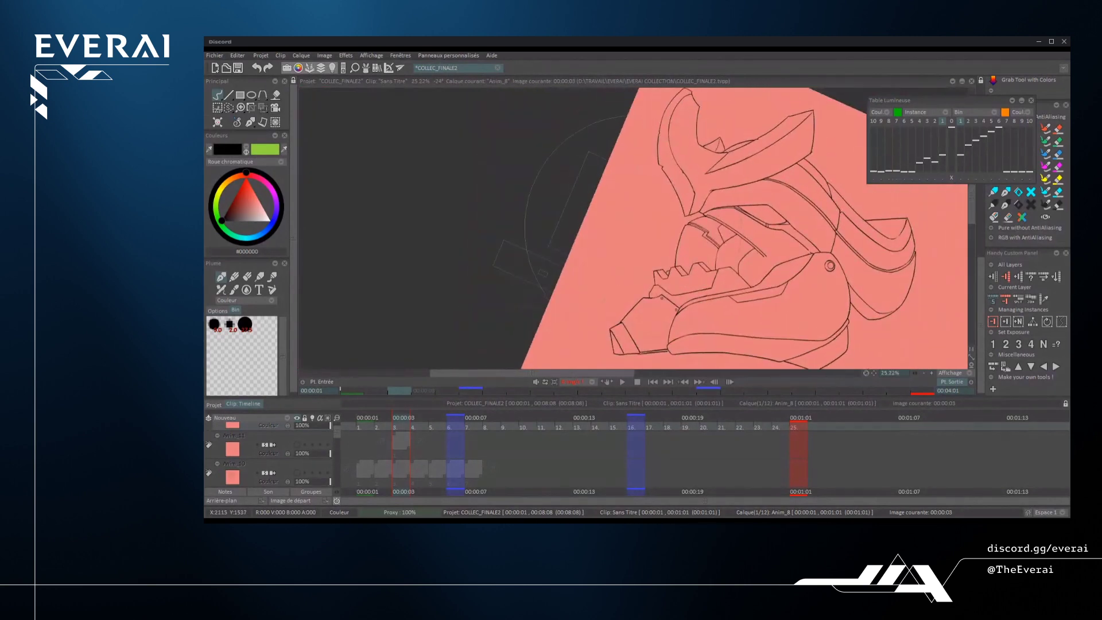
- Show the layer named line as a reference behind the helmet line art
scroll(806, 165, "up", 2)
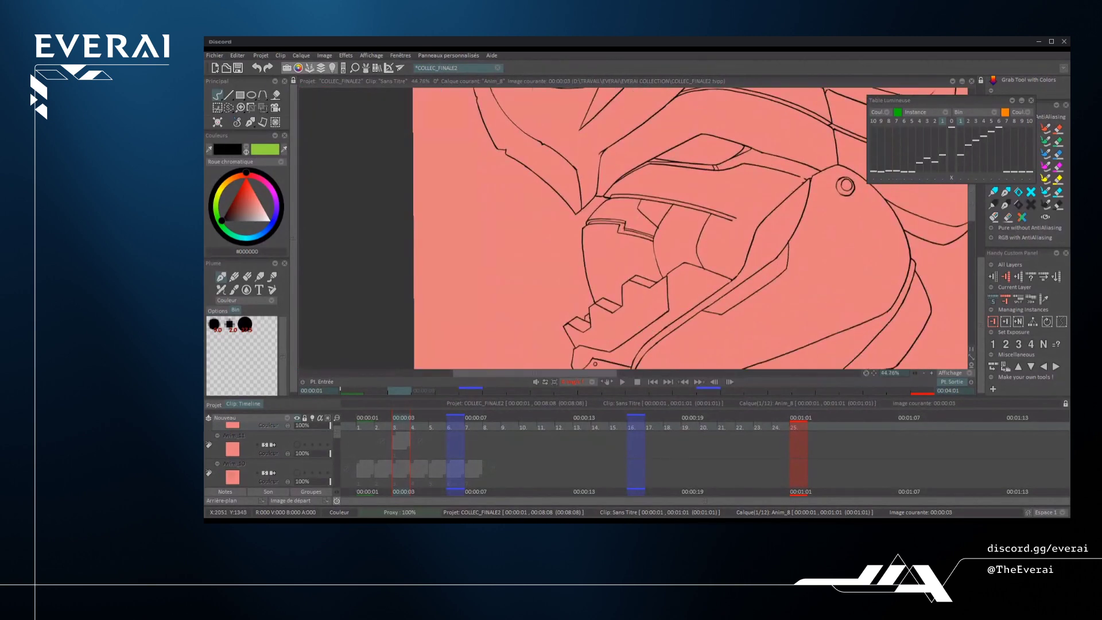
left_click_drag(337, 433, 337, 455)
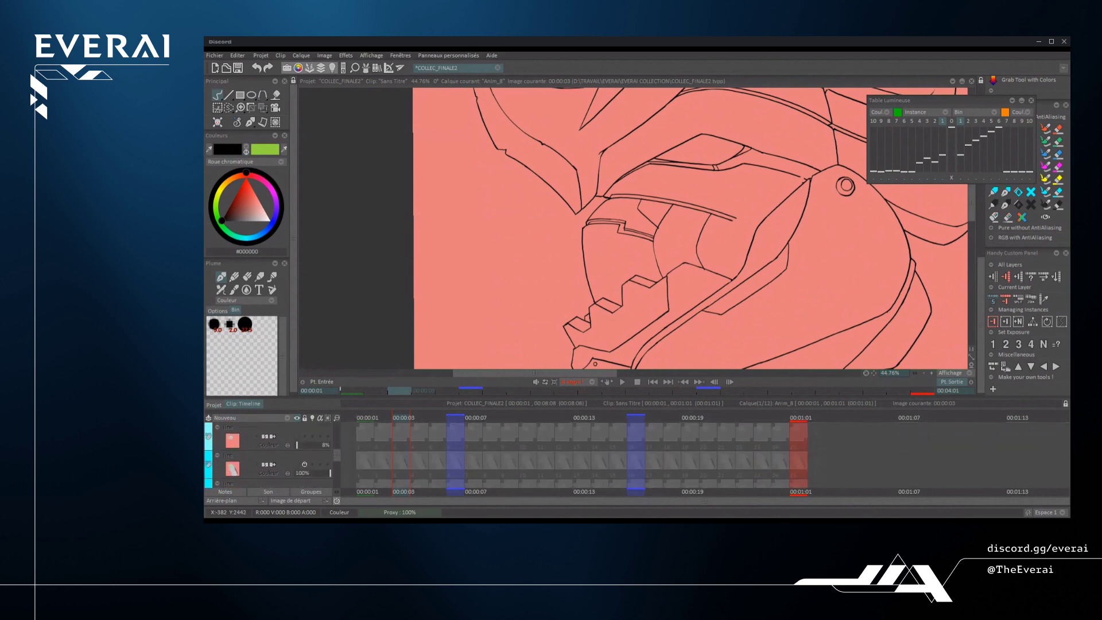
left_click(296, 464)
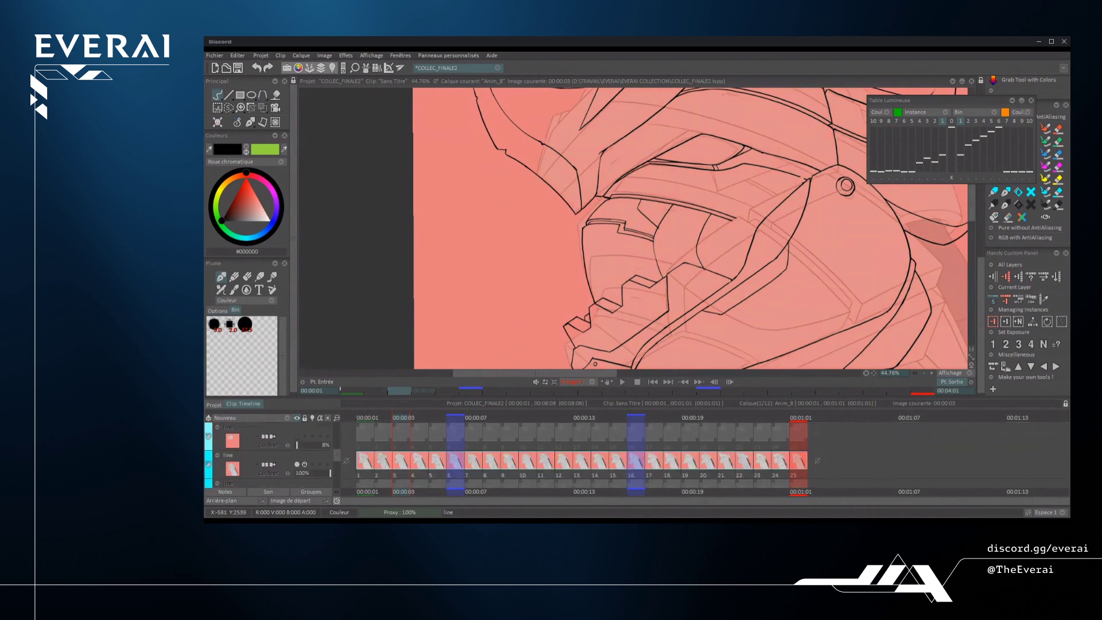
- Try to ink a straight line from the rear end of the brow band to the cheek plate's upper corner
scroll(769, 167, "up", 4)
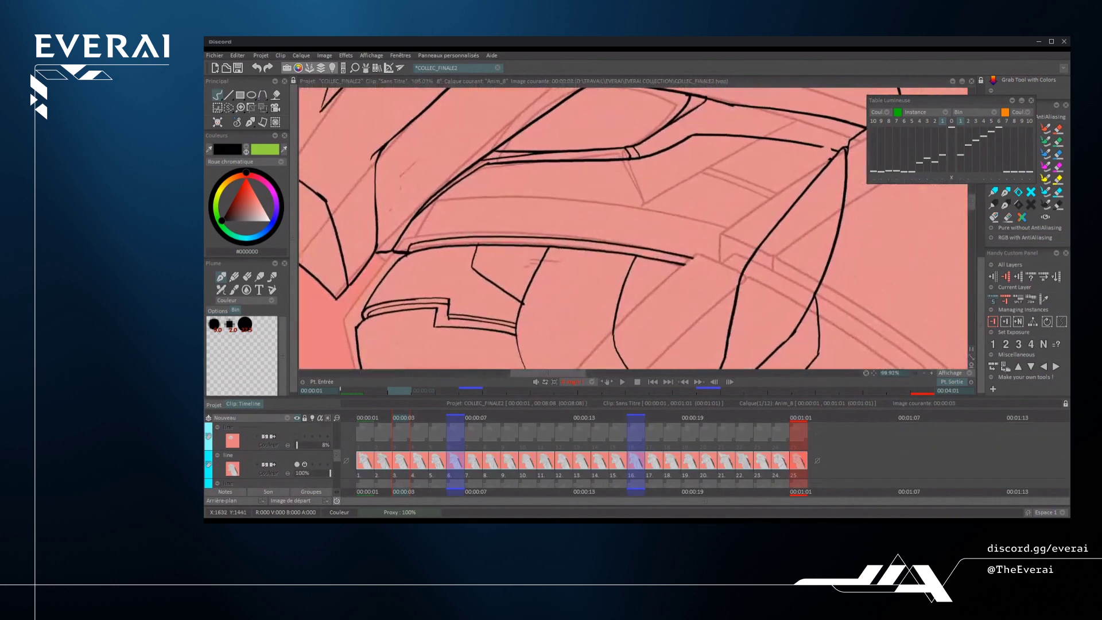
scroll(631, 229, "down", 5)
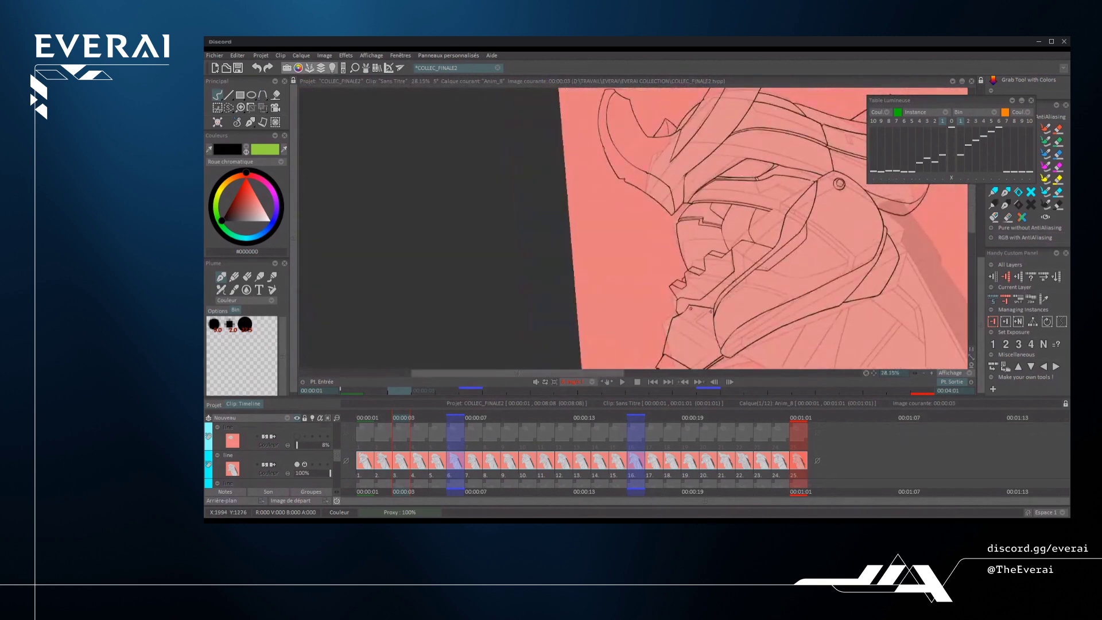
scroll(631, 229, "up", 5)
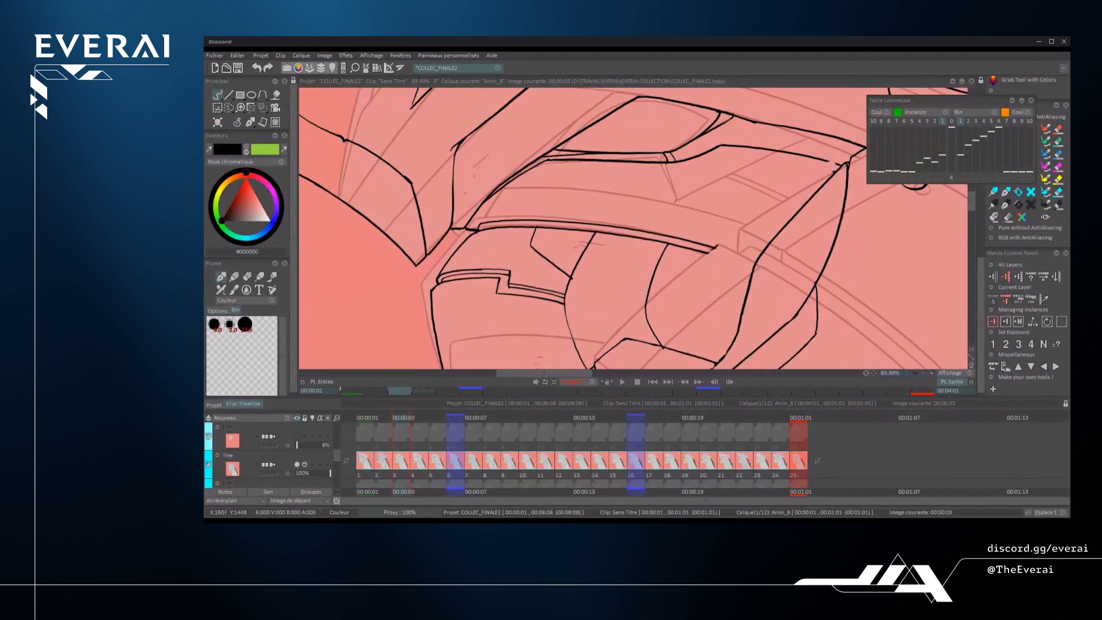
scroll(846, 166, "up", 6)
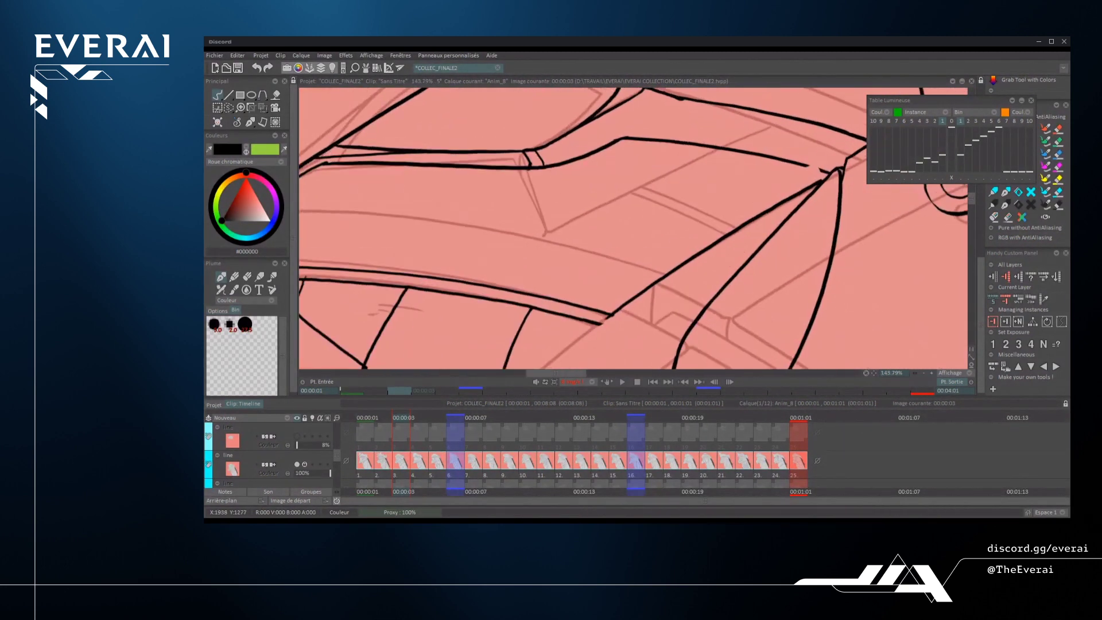
left_click_drag(747, 230, 661, 310)
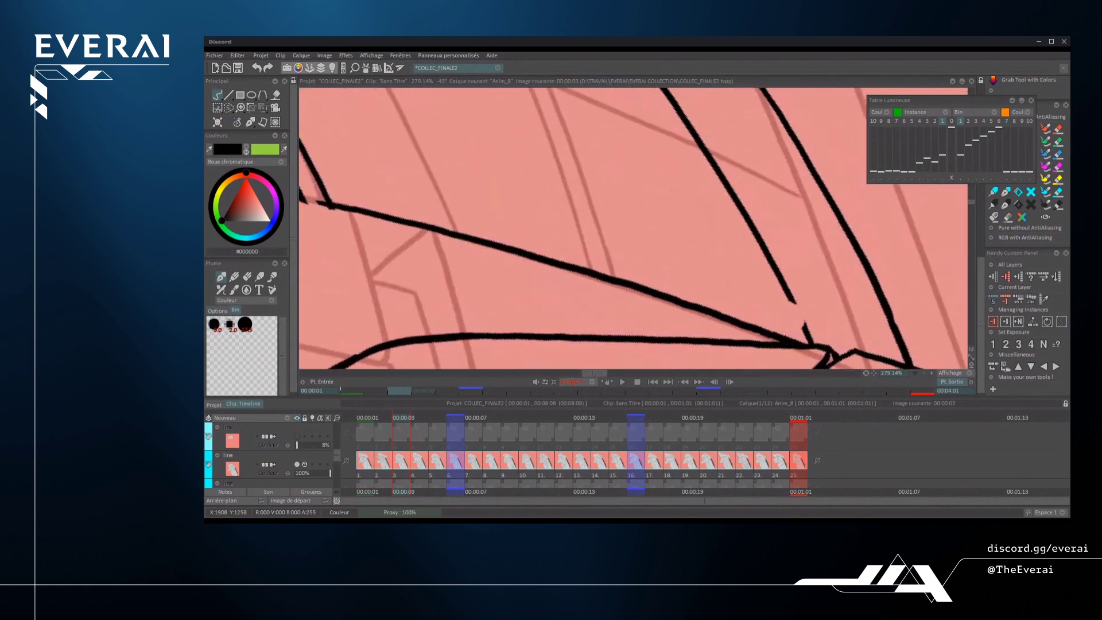
key("ctrl+z")
left_click_drag(772, 305, 788, 209)
scroll(788, 208, "down", 7)
scroll(734, 232, "up", 3)
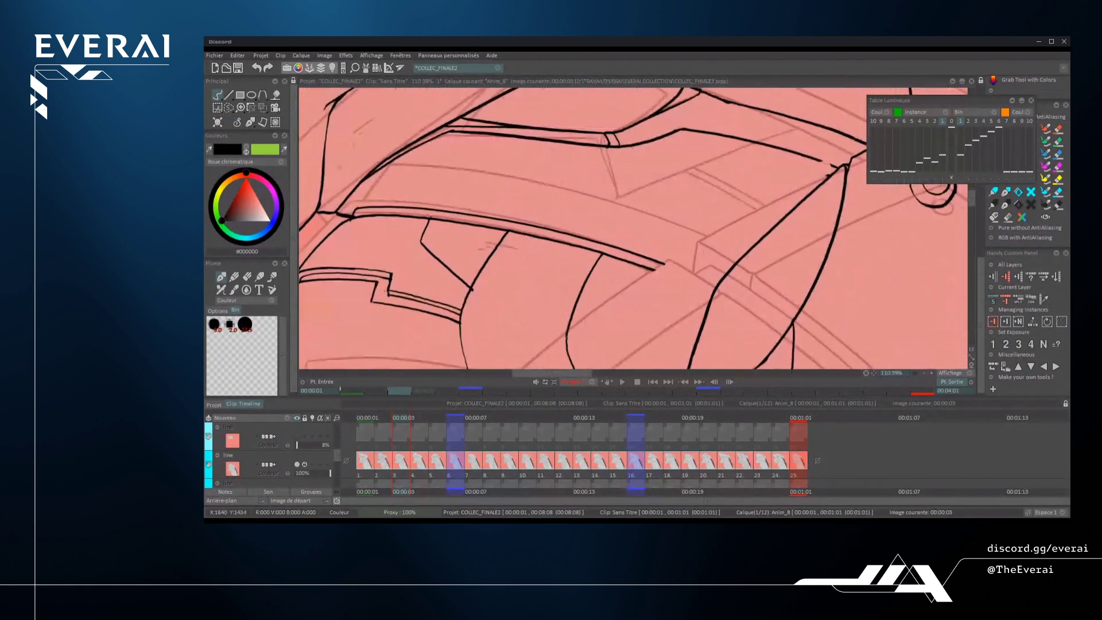
- Ink the straight edge from the rear end of the brow band to the cheek plate's upper corner
mouse_move(677, 256)
left_mouse_down()
mouse_move(821, 183)
mouse_move(804, 206)
mouse_move(813, 176)
left_mouse_up()
key("ctrl+z")
key("ctrl+z")
left_click_drag(663, 264, 812, 176)
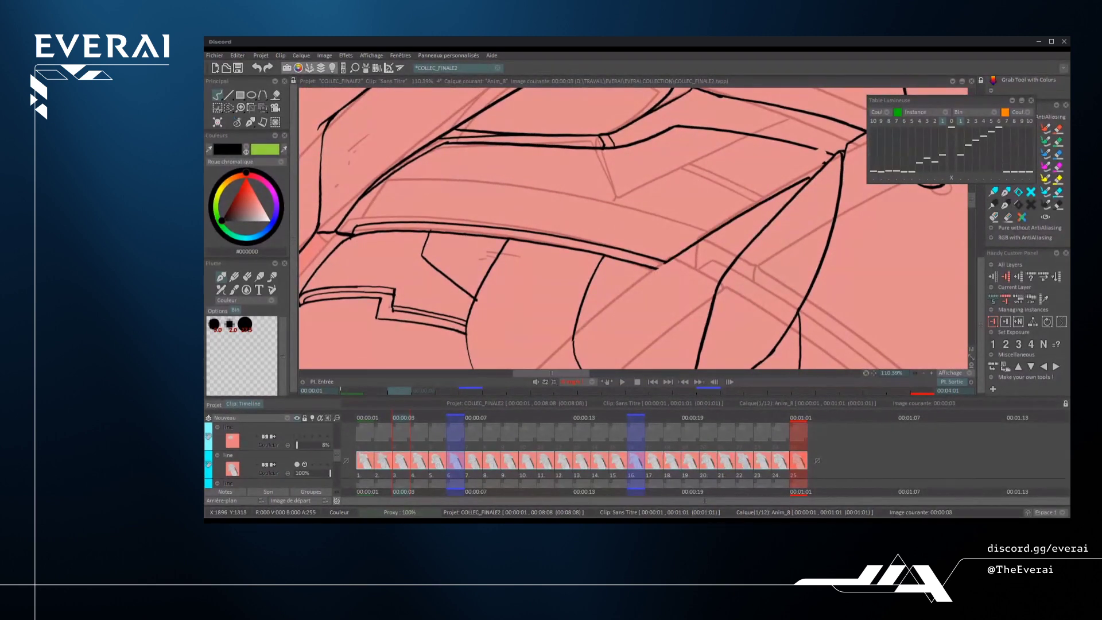
- Clean up the junction at the cheek plate's upper corner, closing the gap in the line running back from the eye
scroll(816, 163, "up", 3)
key("e")
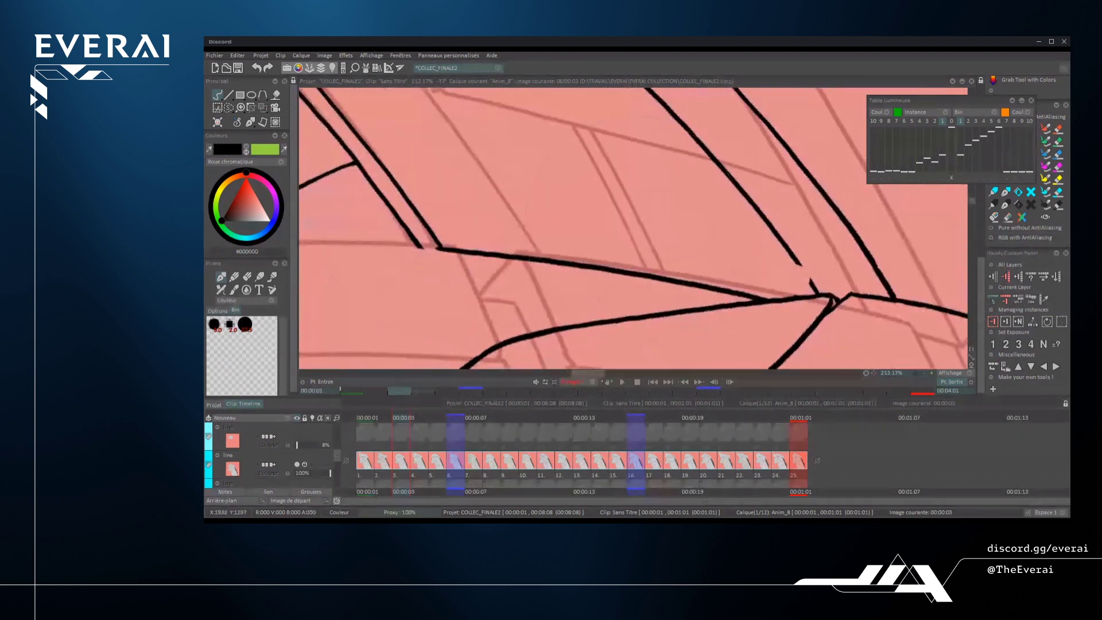
left_click_drag(802, 264, 816, 294)
key("ctrl+z")
key("ctrl+z")
key("ctrl+z")
key("ctrl+z")
key("ctrl+z")
scroll(633, 228, "down", 10)
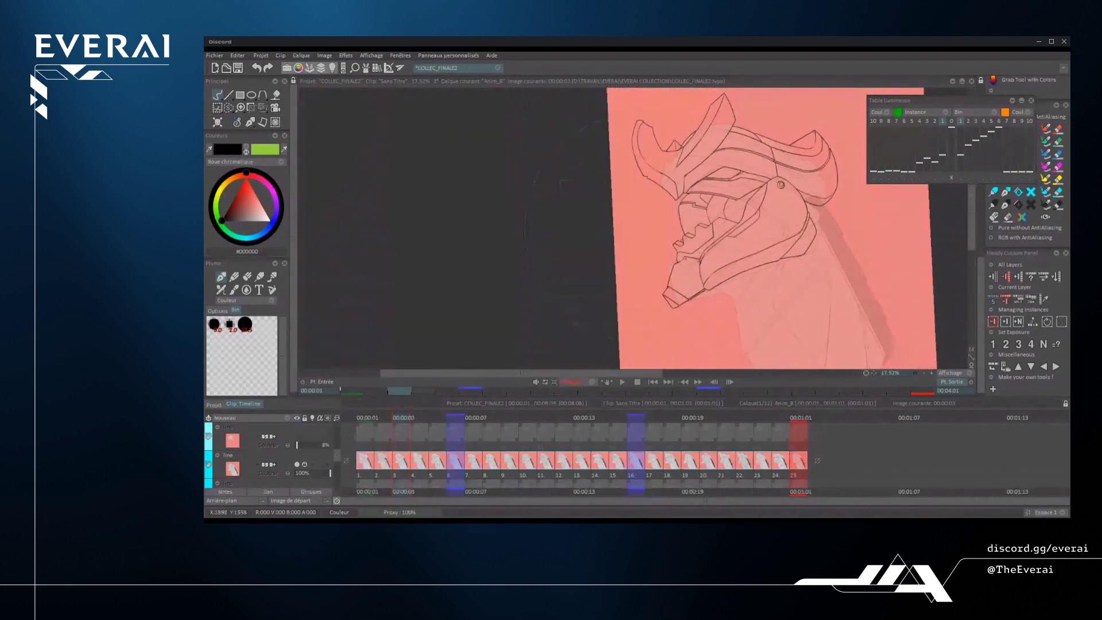
- Ink a curved seam from the brow band's rear end down to the lower point of the cheek plate's front edge
scroll(759, 229, "down", 1)
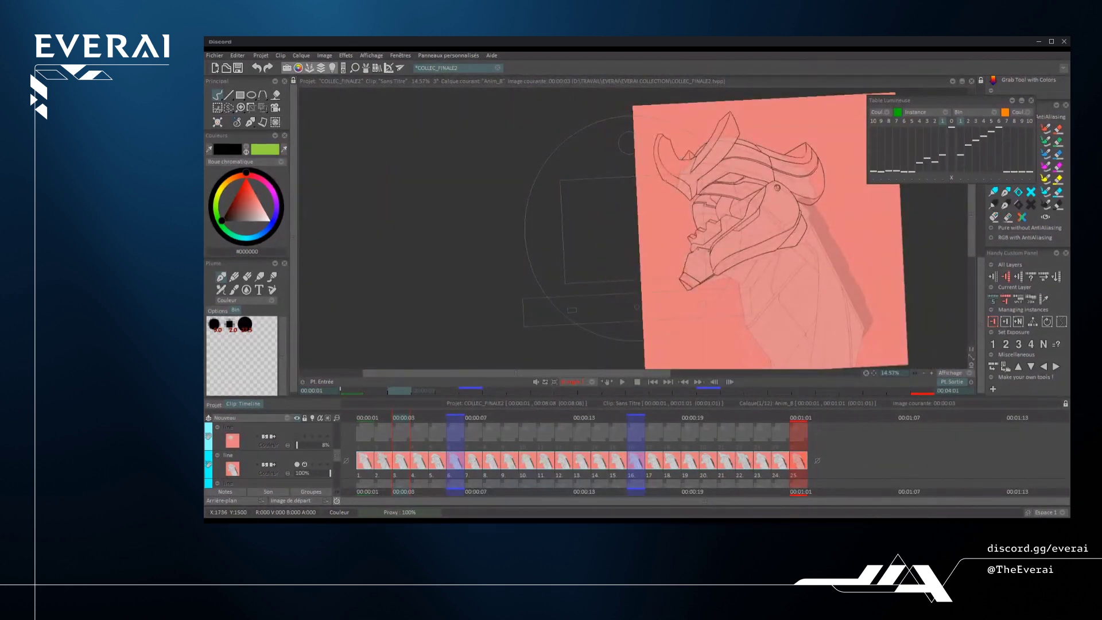
scroll(742, 201, "up", 5)
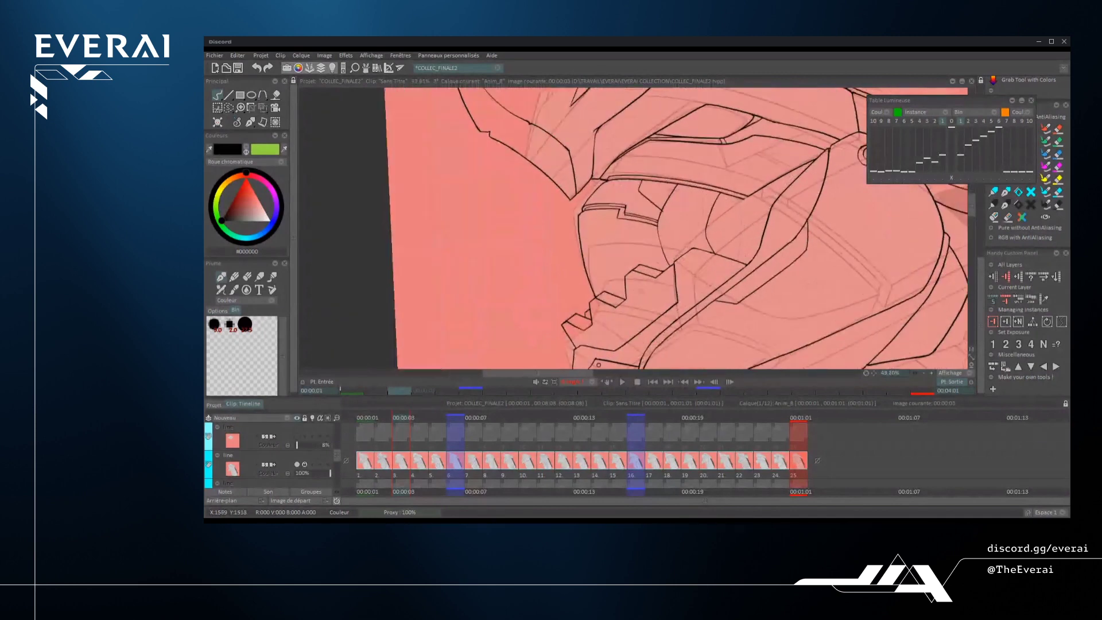
scroll(634, 231, "up", 3)
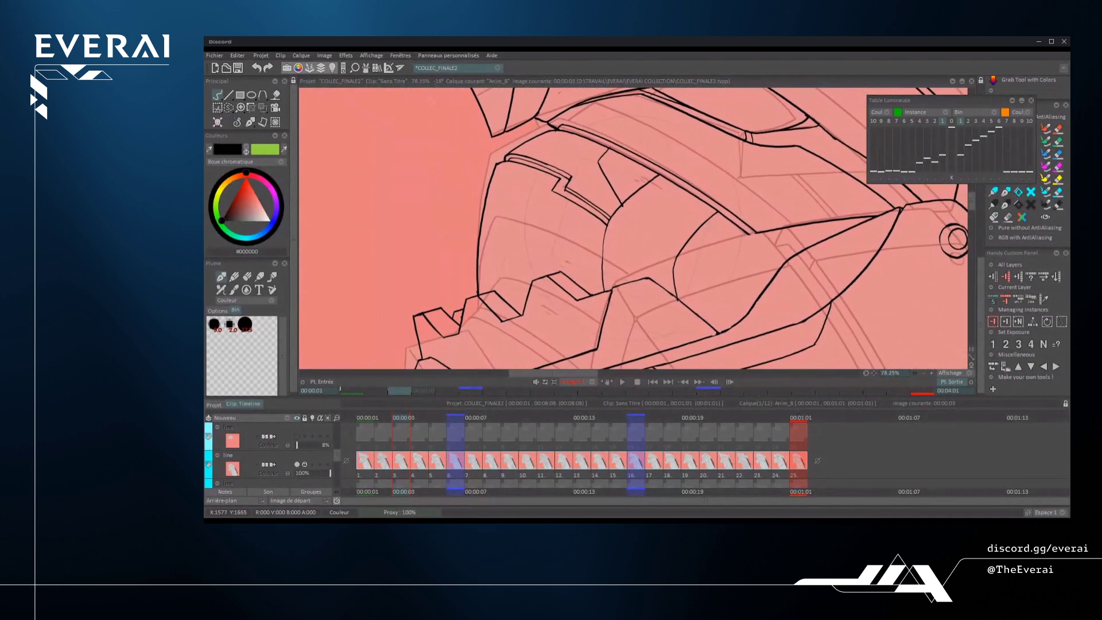
scroll(746, 247, "down", 1)
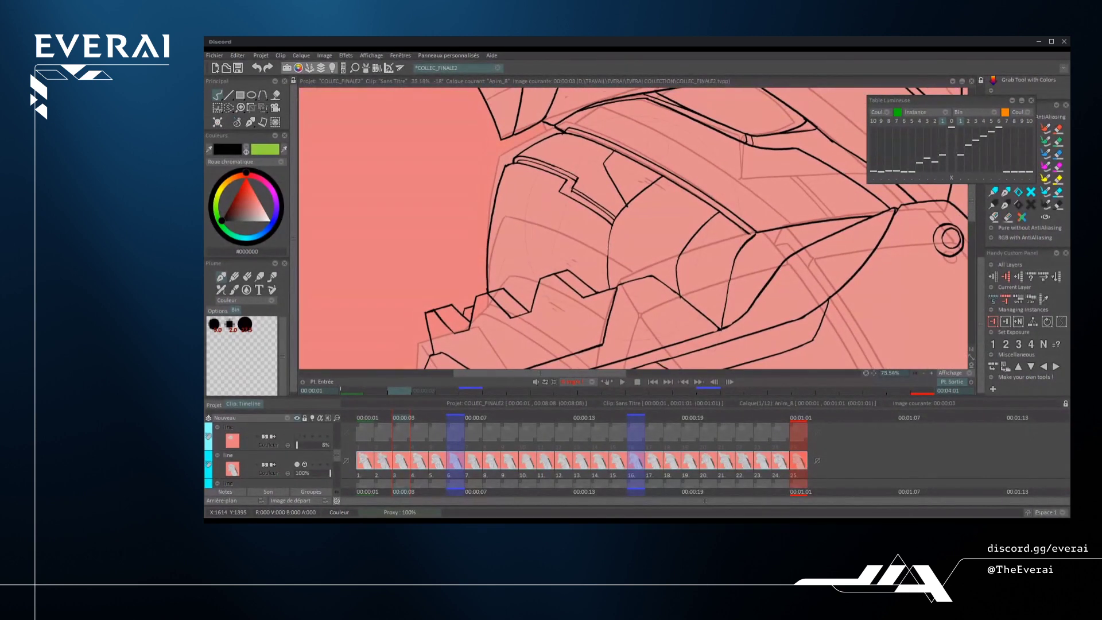
scroll(677, 241, "down", 4)
scroll(677, 241, "up", 4)
key("ctrl+z")
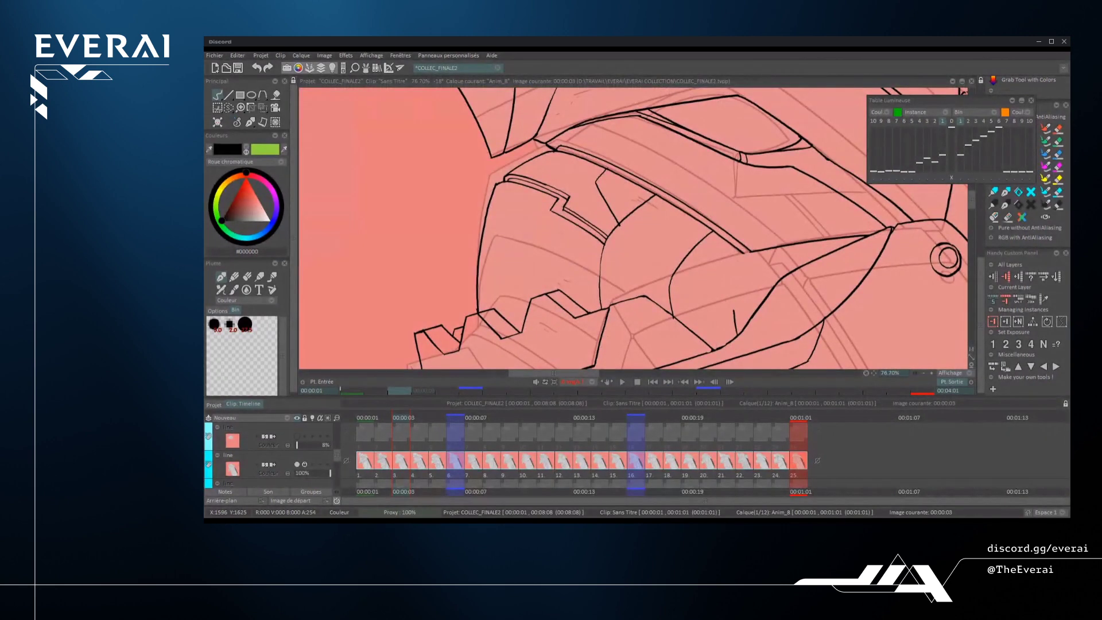
scroll(637, 230, "down", 9)
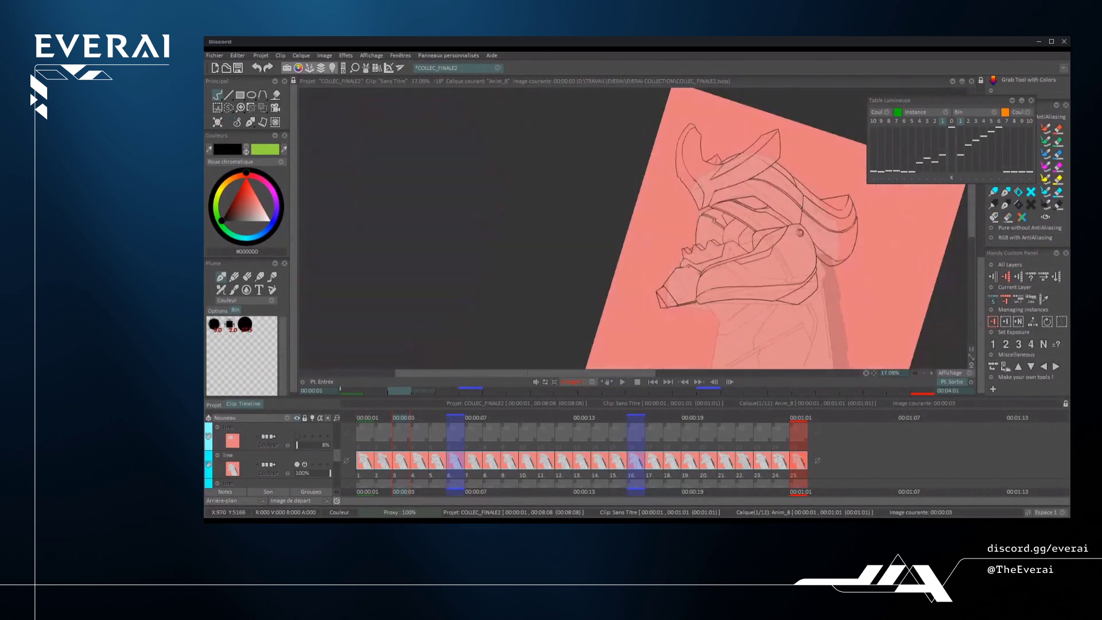
scroll(689, 247, "up", 8)
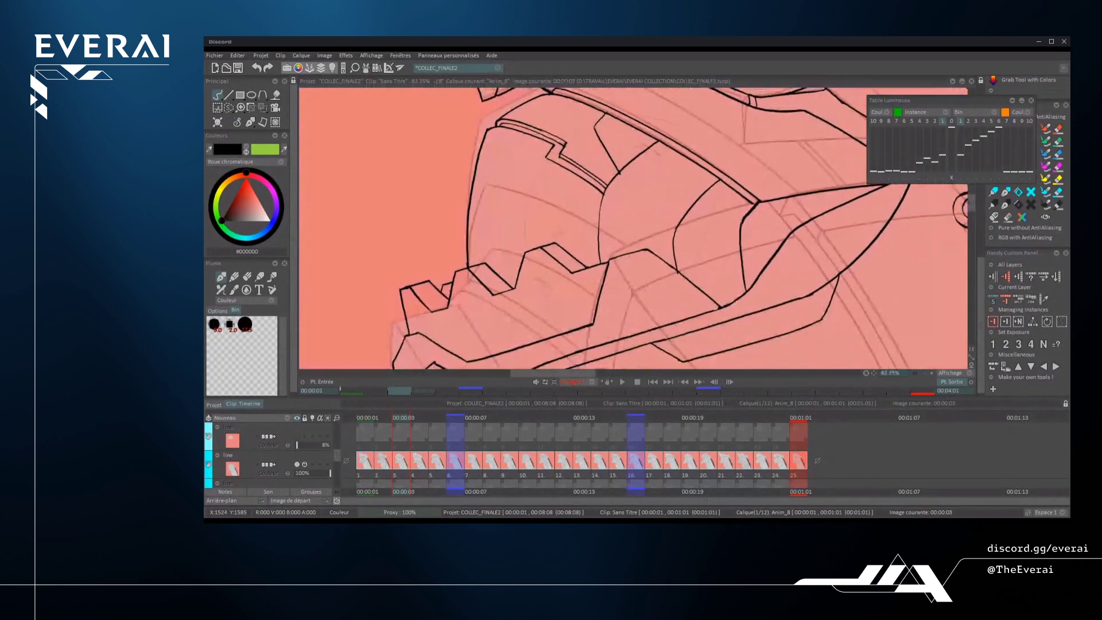
- Undo the curved seam and ink a short replacement stroke rising from the cheek plate's front edge
scroll(711, 295, "up", 2)
key("ctrl+z")
mouse_move(722, 335)
left_mouse_down()
mouse_move(733, 262)
mouse_move(787, 216)
mouse_move(722, 281)
mouse_move(746, 238)
mouse_move(730, 228)
mouse_move(713, 286)
mouse_move(637, 307)
left_mouse_up()
key("ctrl+z")
scroll(734, 246, "down", 1)
left_click_drag(705, 251, 672, 276)
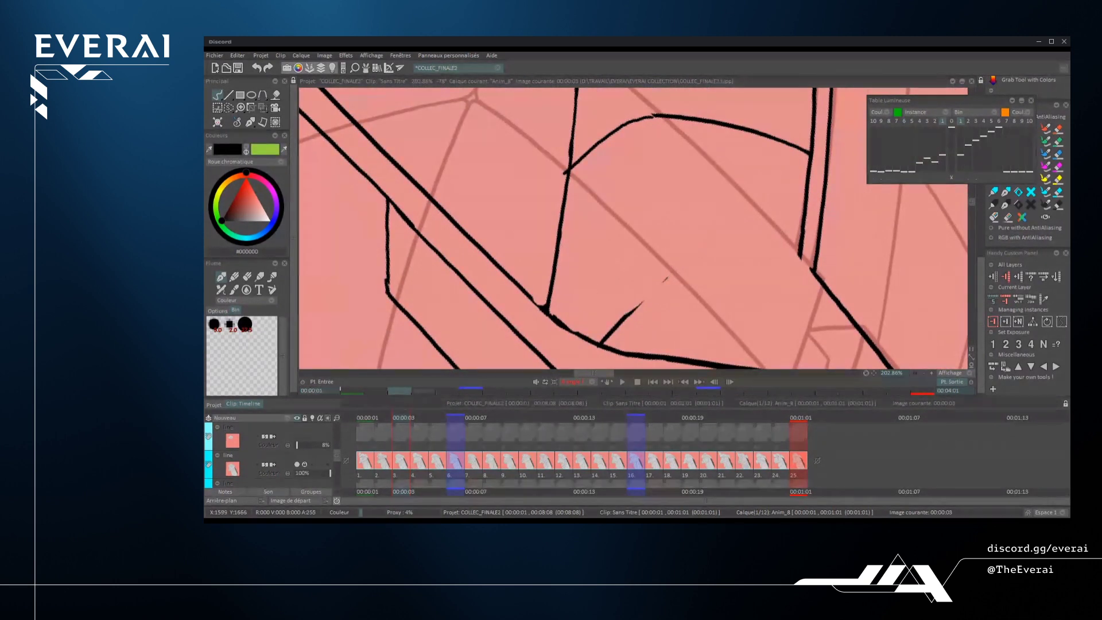
- Extend the replacement seam upward and curve it to meet the brow band's rear end
left_click_drag(625, 322, 695, 252)
key("ctrl+z")
left_click_drag(626, 314, 694, 251)
key("ctrl+z")
left_click_drag(629, 312, 700, 248)
left_click_drag(774, 329, 806, 221)
mouse_move(807, 221)
left_mouse_down()
mouse_move(767, 337)
mouse_move(712, 367)
left_mouse_up()
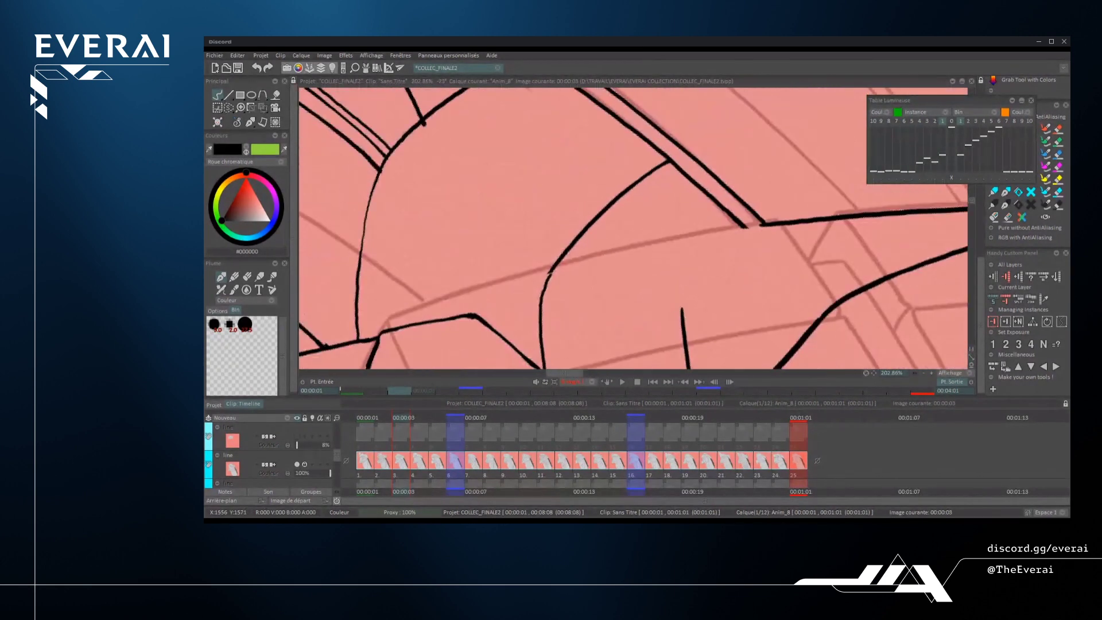
mouse_move(683, 311)
left_mouse_down()
mouse_move(690, 286)
mouse_move(742, 231)
mouse_move(767, 223)
mouse_move(712, 322)
left_mouse_up()
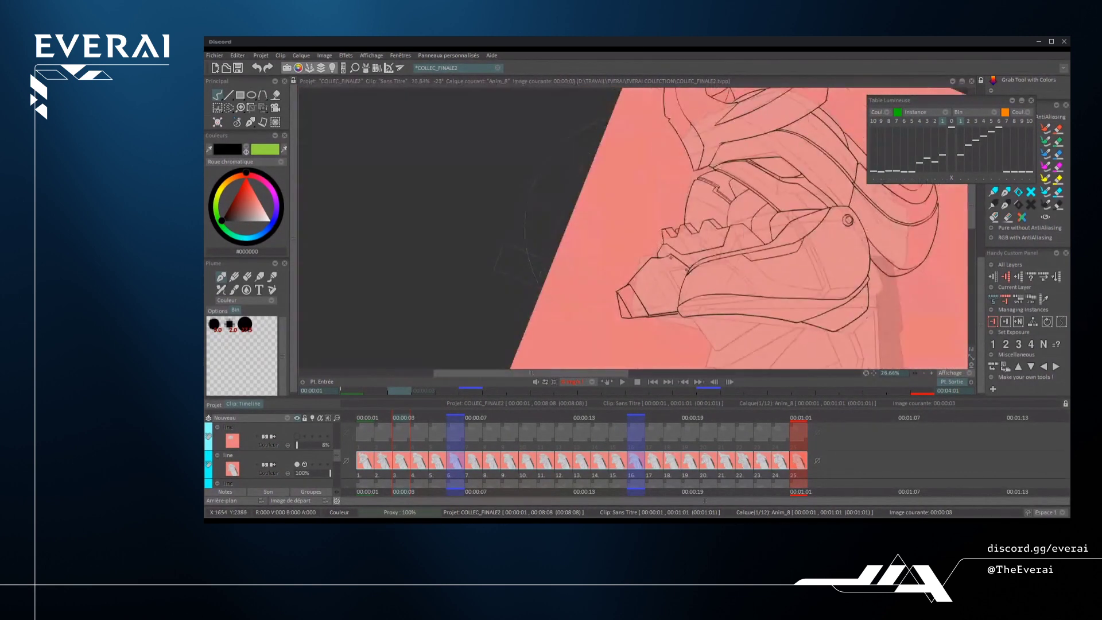
- Check the inked head in normal and mirrored orientation, examining its overall shape and the eye and brow area
left_click_drag(769, 275, 744, 313)
left_click_drag(838, 207, 763, 332)
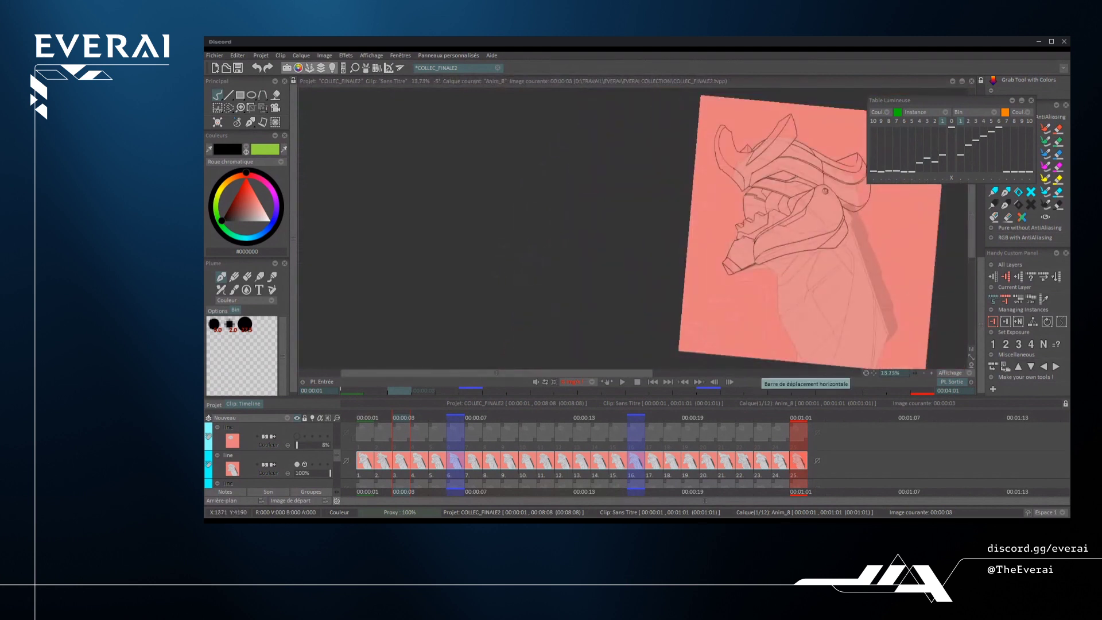
key("x")
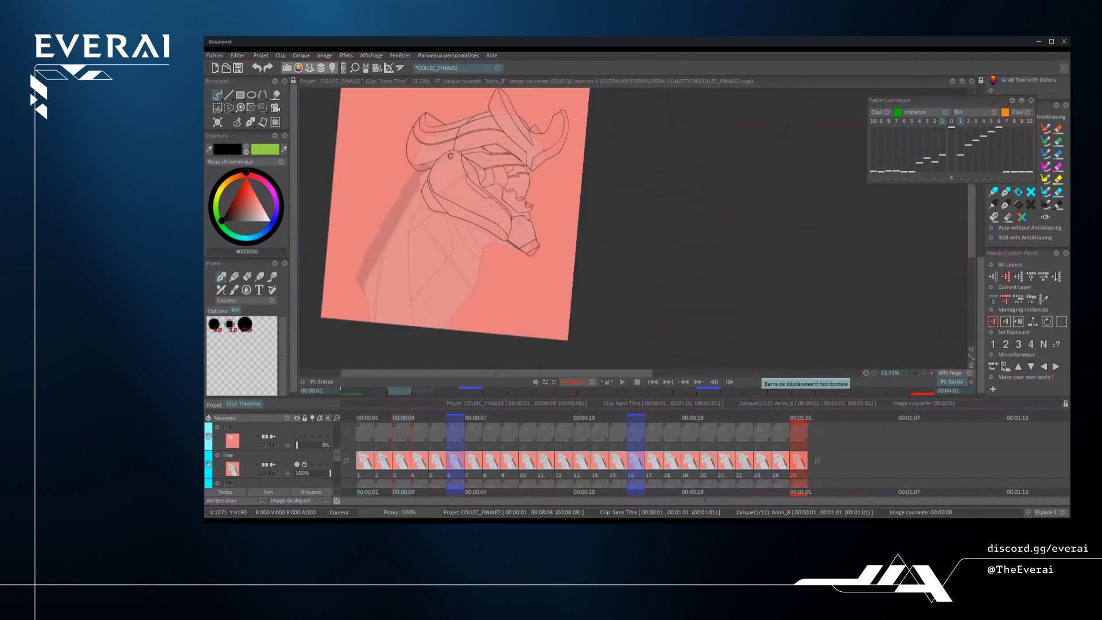
key("x")
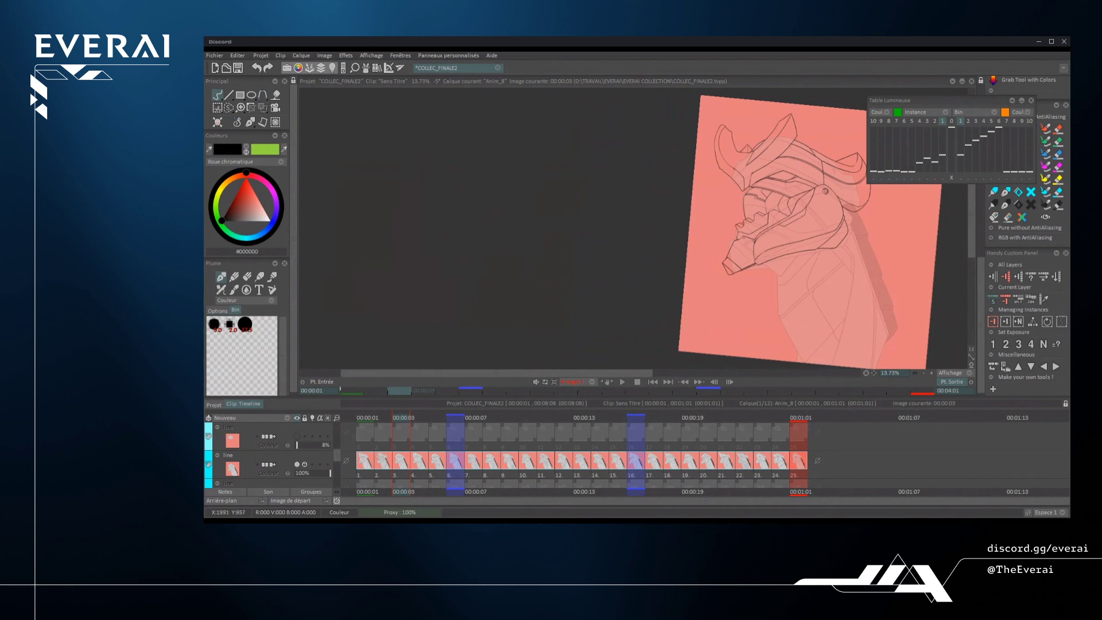
scroll(817, 174, "up", 4)
left_click_drag(816, 174, 791, 156)
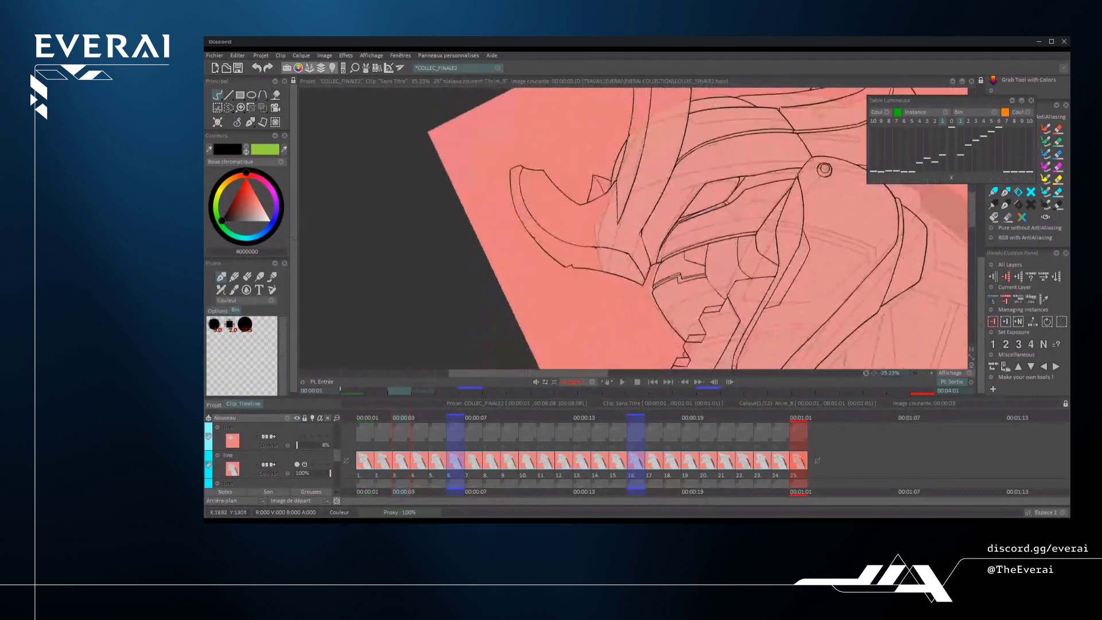
scroll(733, 210, "up", 2)
left_click_drag(732, 210, 780, 160)
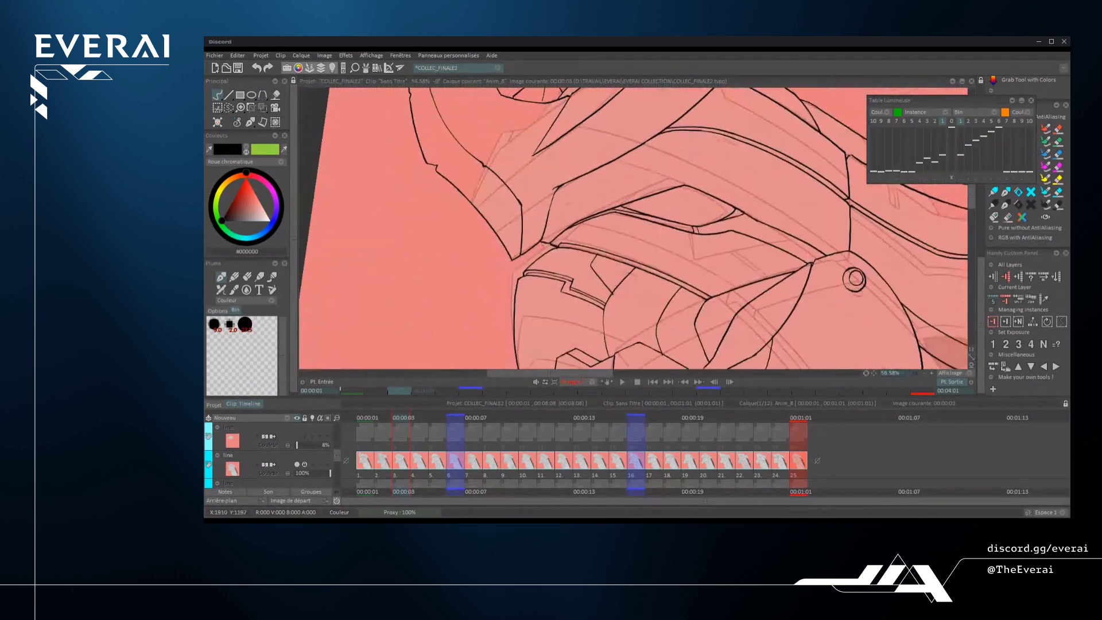
scroll(781, 161, "down", 3)
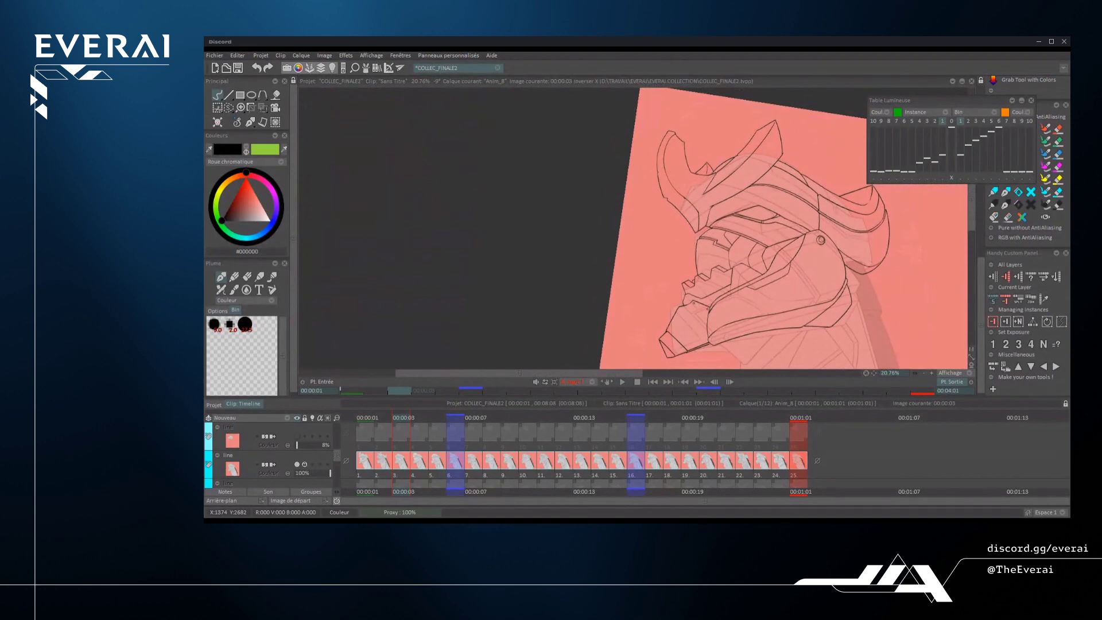
- Ink a first short stroke for the upper edge of the panel beneath the eye
key("x")
mouse_move(712, 149)
left_mouse_down()
mouse_move(743, 230)
mouse_move(700, 281)
left_mouse_up()
scroll(743, 229, "up", 3)
scroll(743, 230, "up", 2)
left_click_drag(632, 222, 600, 250)
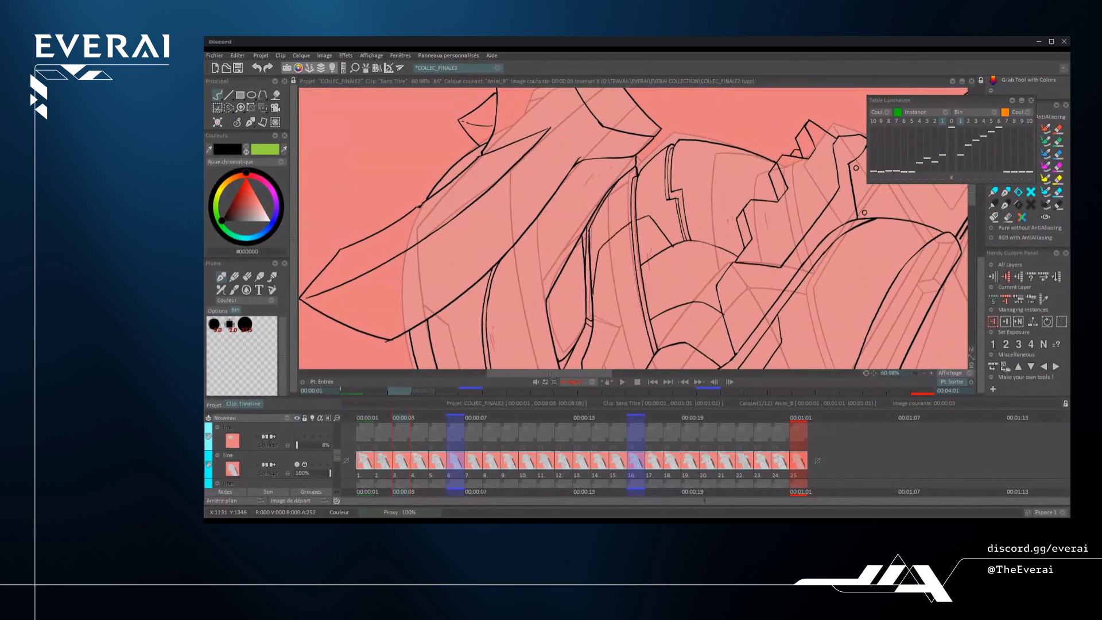
scroll(606, 250, "up", 2)
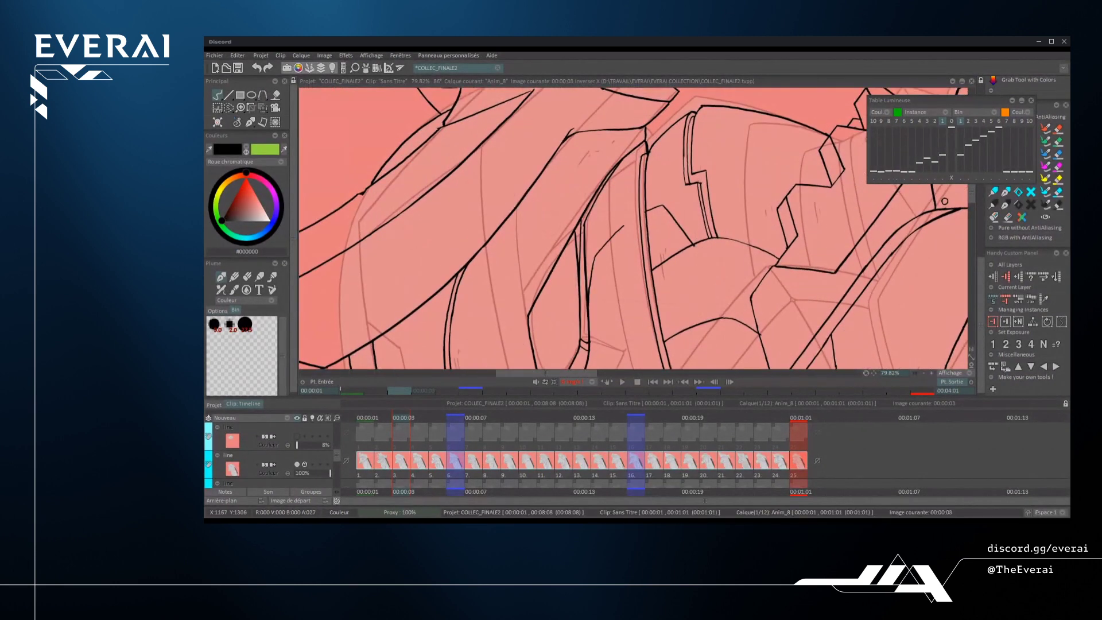
- Ink the upper edge of the panel beneath the eye, running forward from the cheek plate's upper corner
scroll(941, 201, "down", 5)
mouse_move(937, 201)
left_mouse_down()
mouse_move(896, 258)
mouse_move(707, 332)
left_mouse_up()
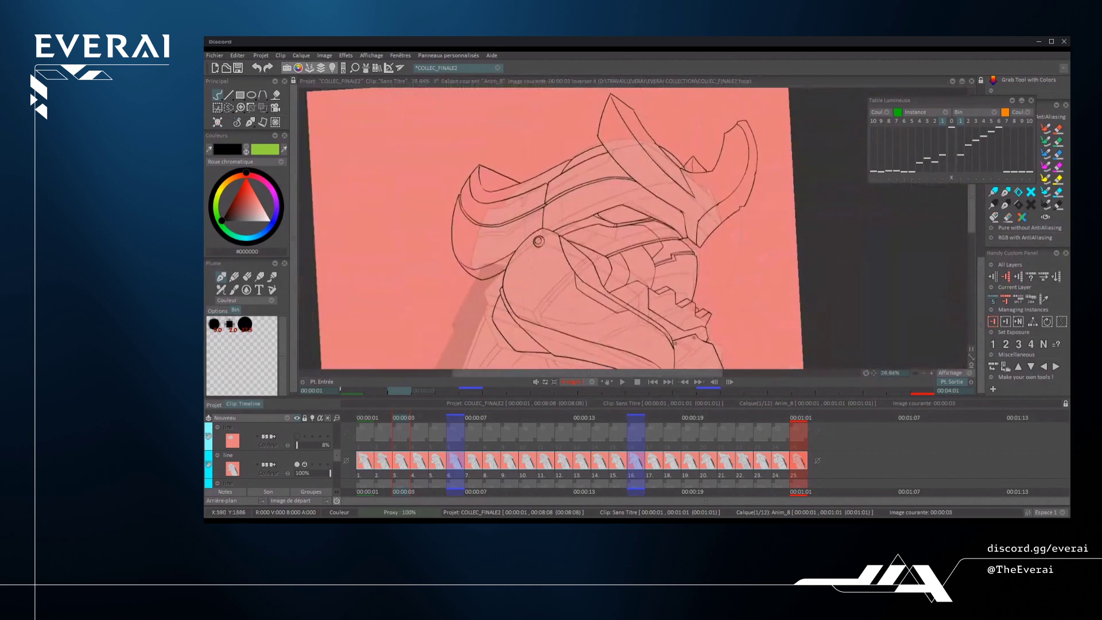
scroll(707, 333, "down", 2)
scroll(689, 239, "up", 6)
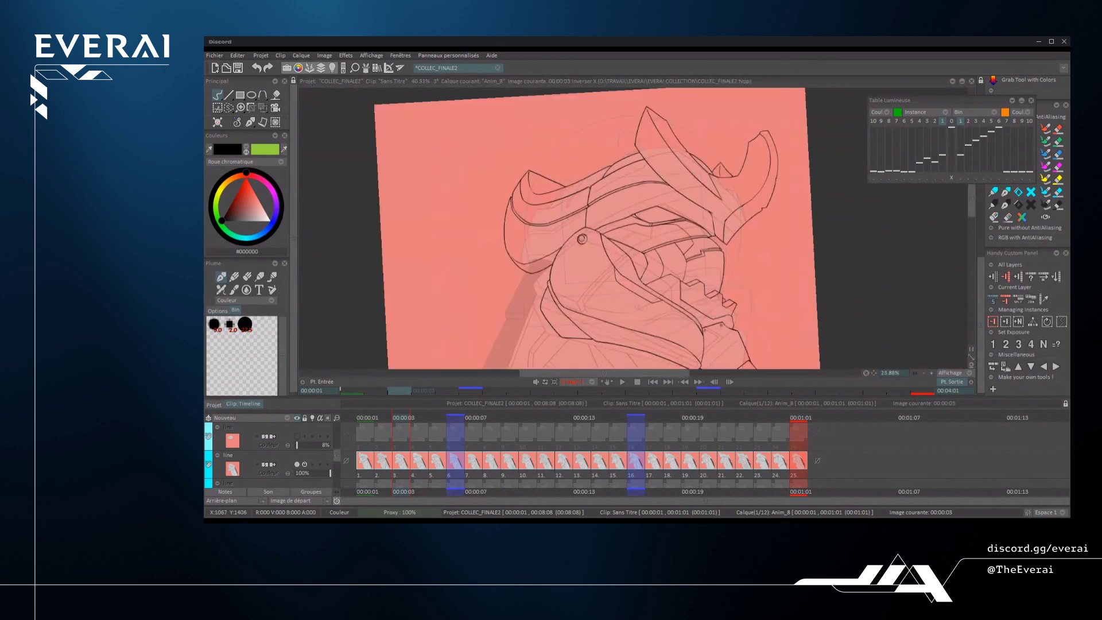
left_click_drag(769, 321, 795, 253)
scroll(568, 261, "up", 3)
left_click_drag(557, 270, 596, 224)
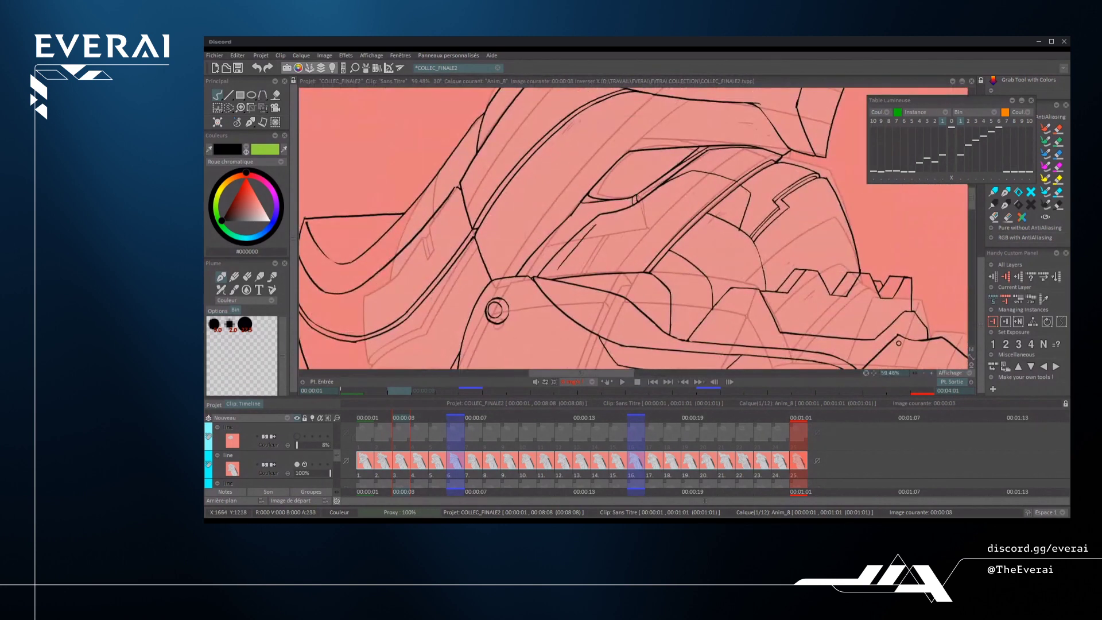
key("ctrl+z")
mouse_move(551, 272)
left_mouse_down()
mouse_move(591, 228)
mouse_move(668, 187)
left_mouse_up()
left_click_drag(898, 343, 907, 216)
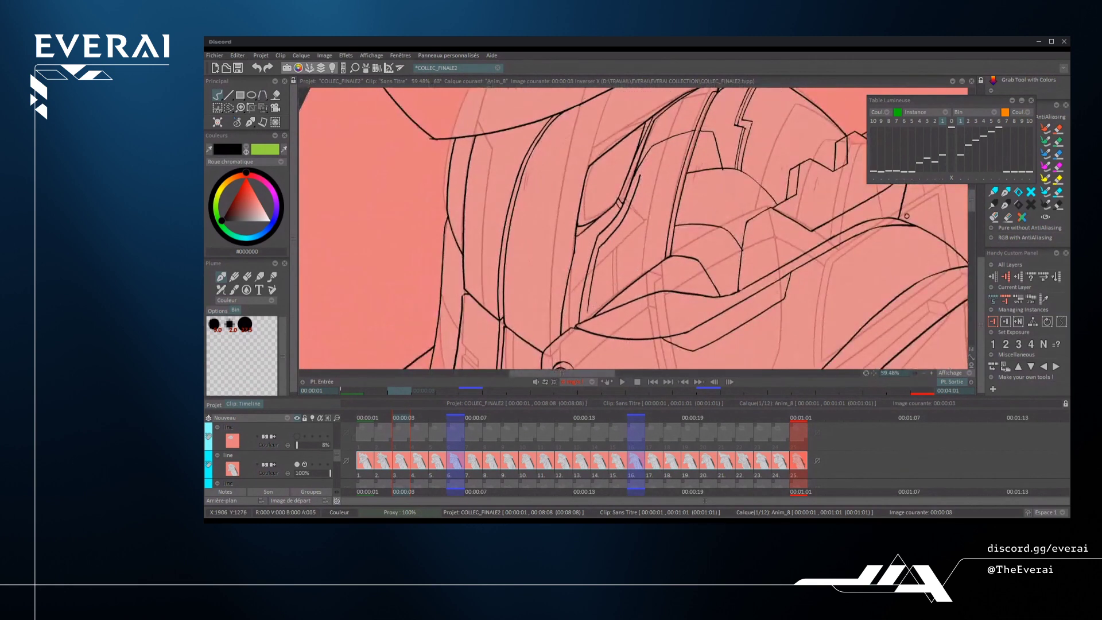
- Ink the inner outline at the rear of the panel beneath the eye, retrying the stroke until it fits
scroll(620, 281, "up", 2)
left_click_drag(579, 321, 672, 241)
key("ctrl+z")
left_click_drag(581, 319, 640, 266)
key("ctrl+z")
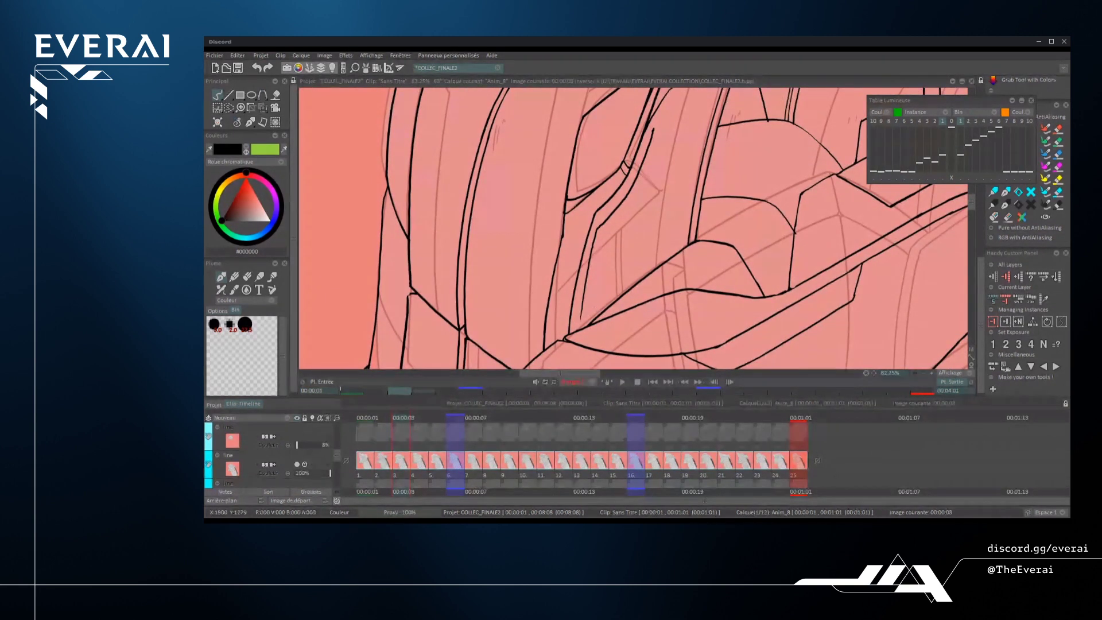
left_click_drag(581, 319, 666, 246)
key("ctrl+z")
left_click_drag(581, 319, 664, 251)
key("ctrl+z")
left_click_drag(580, 321, 671, 241)
key("ctrl+z")
mouse_move(579, 320)
left_mouse_down()
mouse_move(661, 248)
mouse_move(609, 241)
mouse_move(574, 258)
left_mouse_up()
scroll(632, 229, "down", 7)
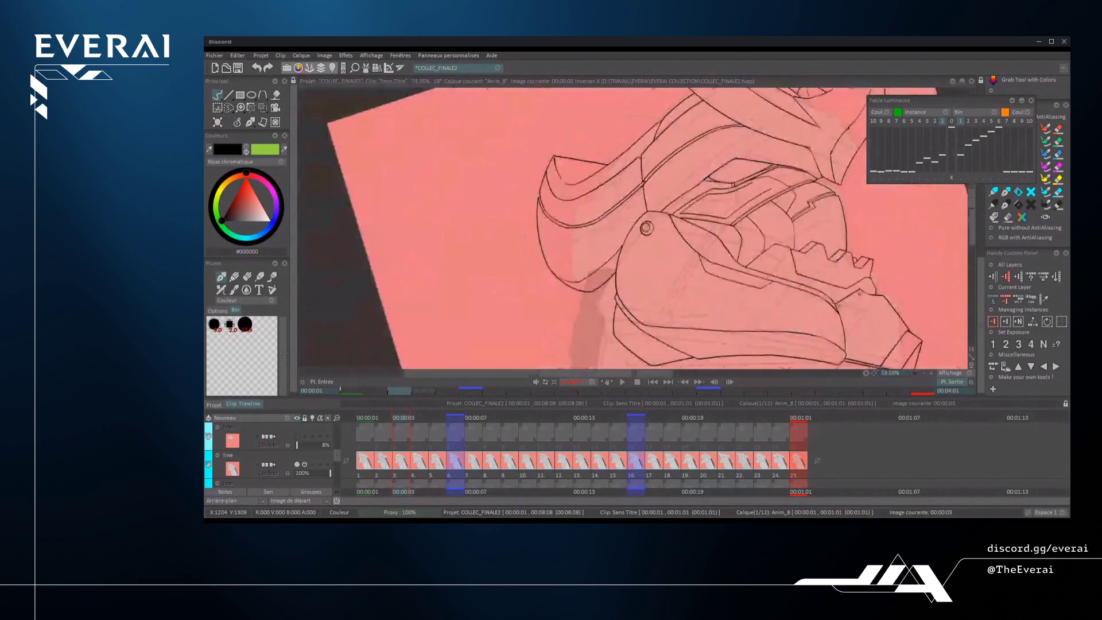
scroll(712, 207, "up", 7)
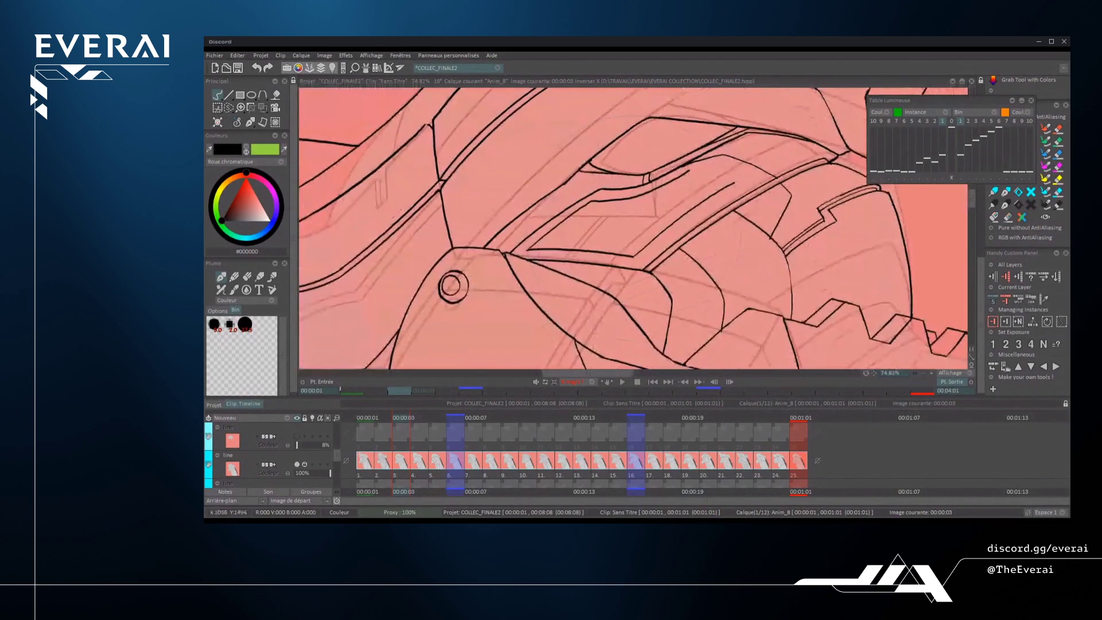
- Extend the panel's inner upper line forward, parallel to its outer edge beneath the eye
scroll(712, 206, "up", 3)
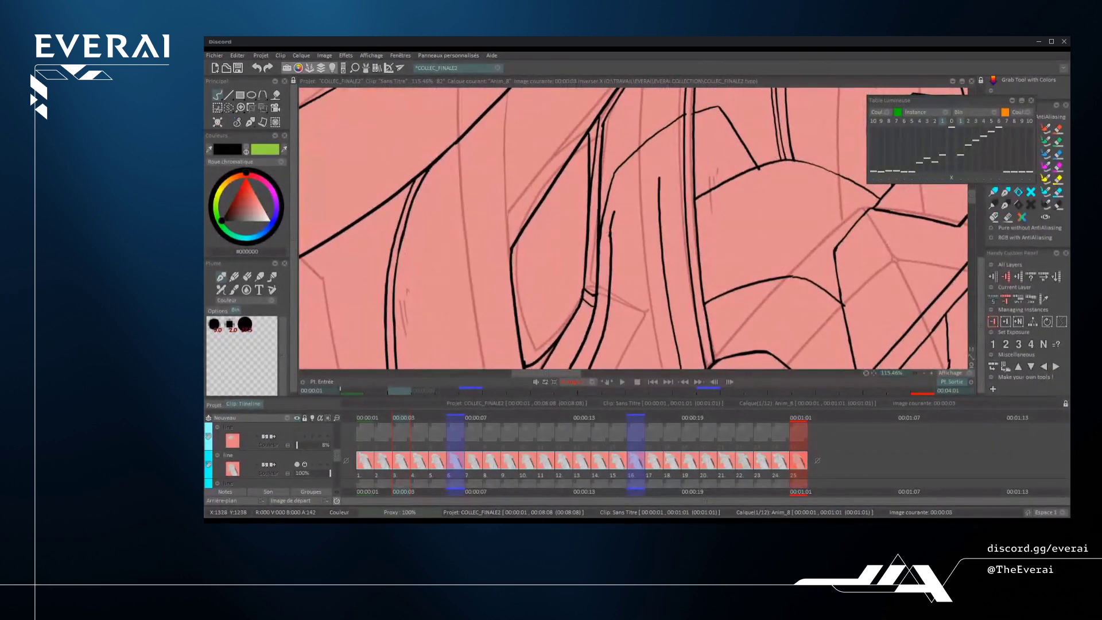
left_click_drag(614, 212, 627, 184)
key("ctrl+z")
left_click_drag(610, 233, 625, 184)
scroll(633, 229, "up", 1)
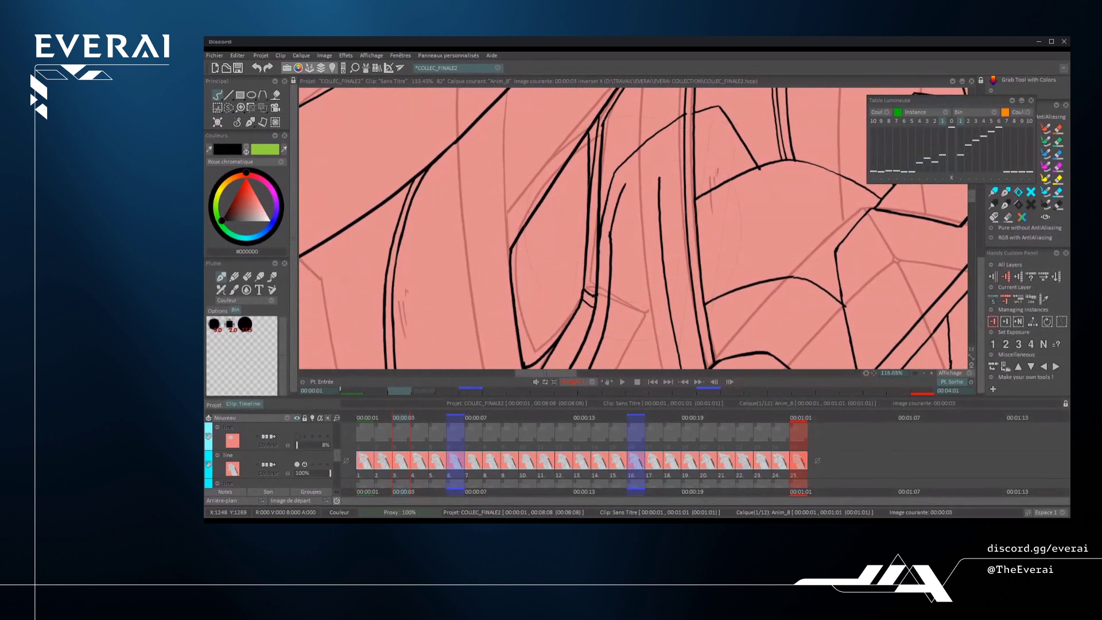
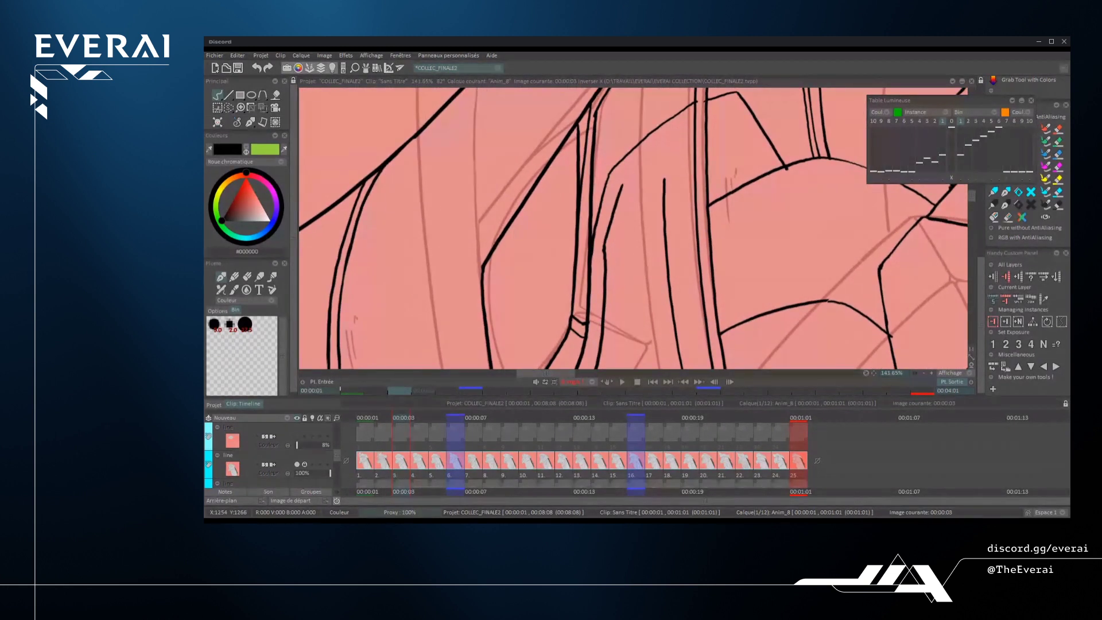
key("ctrl+z")
mouse_move(604, 246)
left_mouse_down()
mouse_move(619, 193)
mouse_move(662, 156)
left_mouse_up()
key("ctrl+z")
scroll(632, 230, "up", 2)
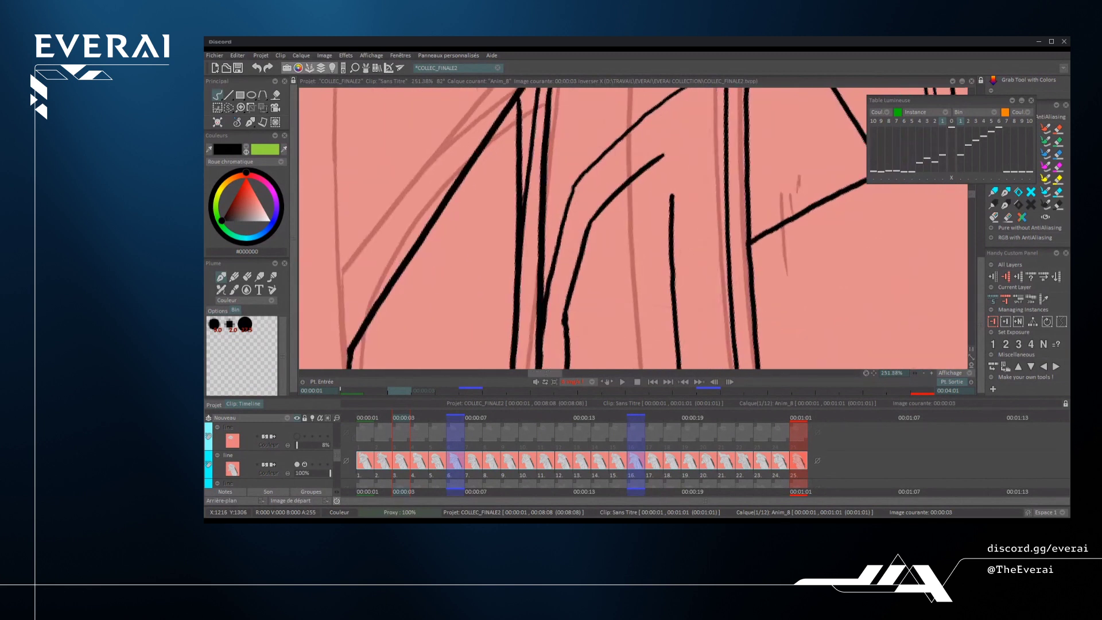
- Close the front corner of the inner panel outline by joining its upper and lower lines
left_click_drag(674, 149, 675, 213)
key("ctrl+z")
mouse_move(673, 148)
left_mouse_down()
mouse_move(671, 219)
mouse_move(673, 158)
mouse_move(672, 196)
mouse_move(717, 287)
mouse_move(689, 189)
left_mouse_up()
key("ctrl+z")
key("ctrl+z")
scroll(633, 228, "down", 3)
scroll(633, 229, "up", 2)
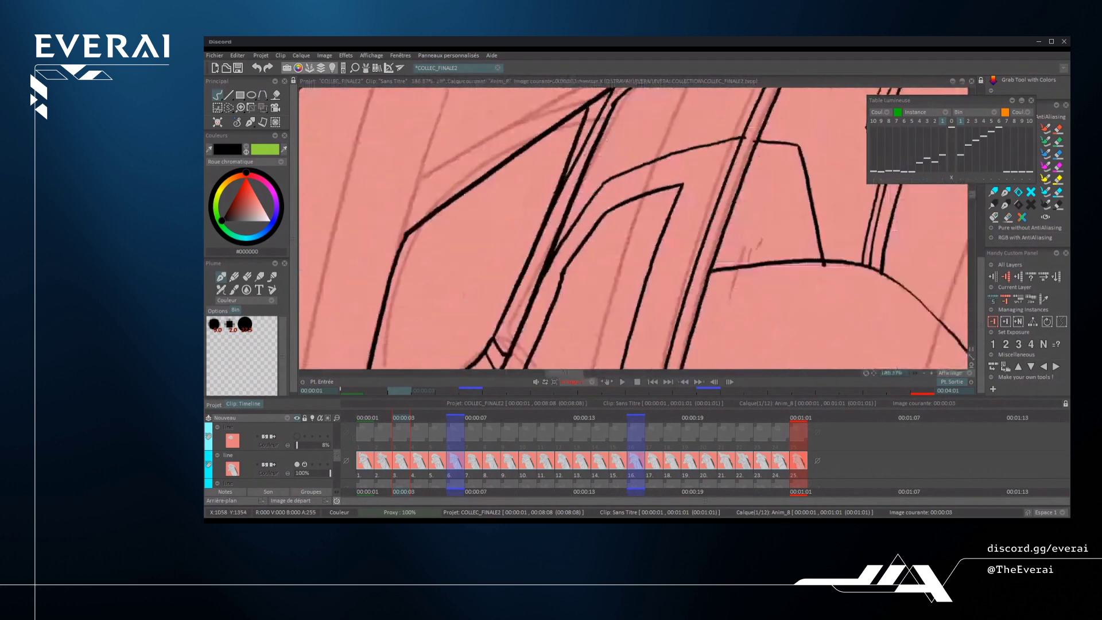
- Clean up the panel's outer upper line where it meets the brow band
scroll(633, 228, "up", 2)
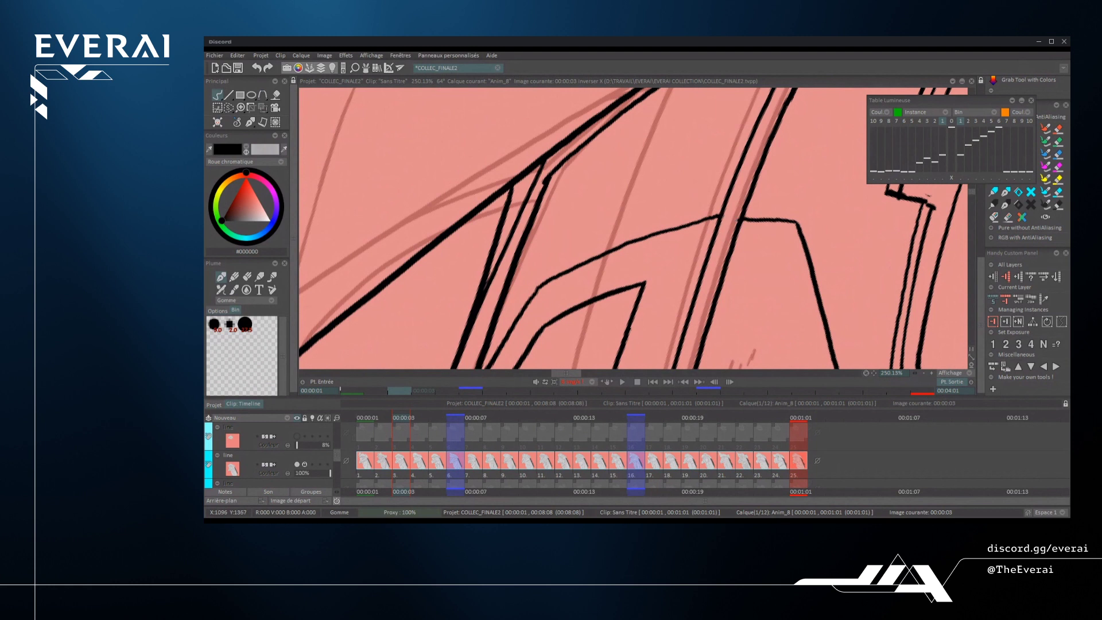
key("e")
left_click_drag(758, 198, 745, 167)
left_click_drag(562, 309, 720, 189)
key("ctrl+z")
key("ctrl+z")
left_click_drag(573, 291, 711, 192)
scroll(634, 229, "down", 8)
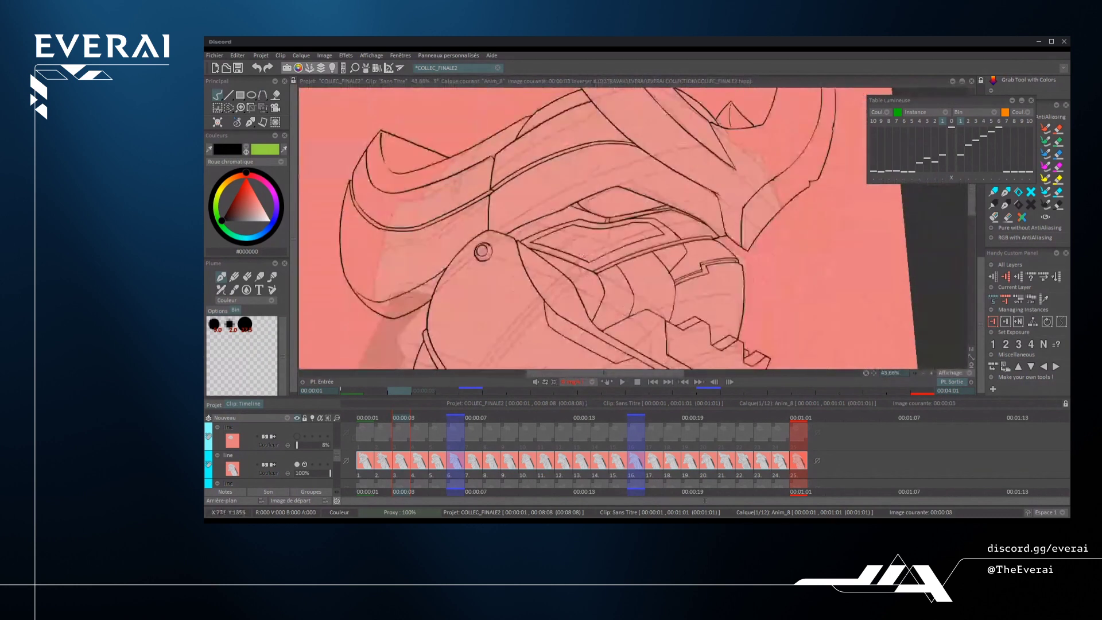
- Hide the line reference layer so the clean line art shows alone
scroll(634, 228, "down", 2)
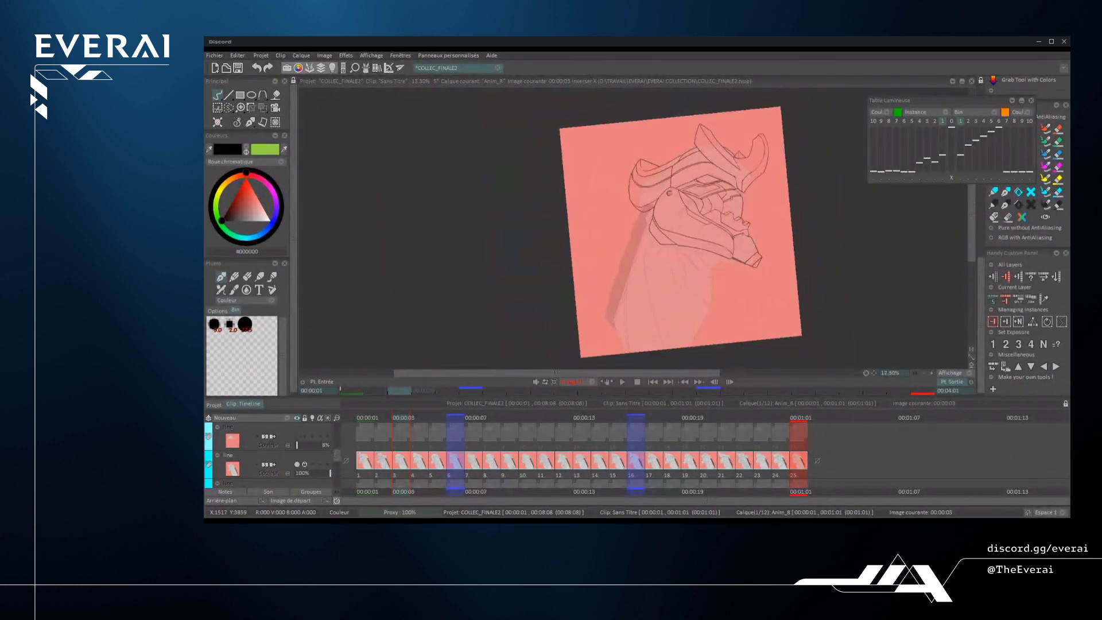
key("x")
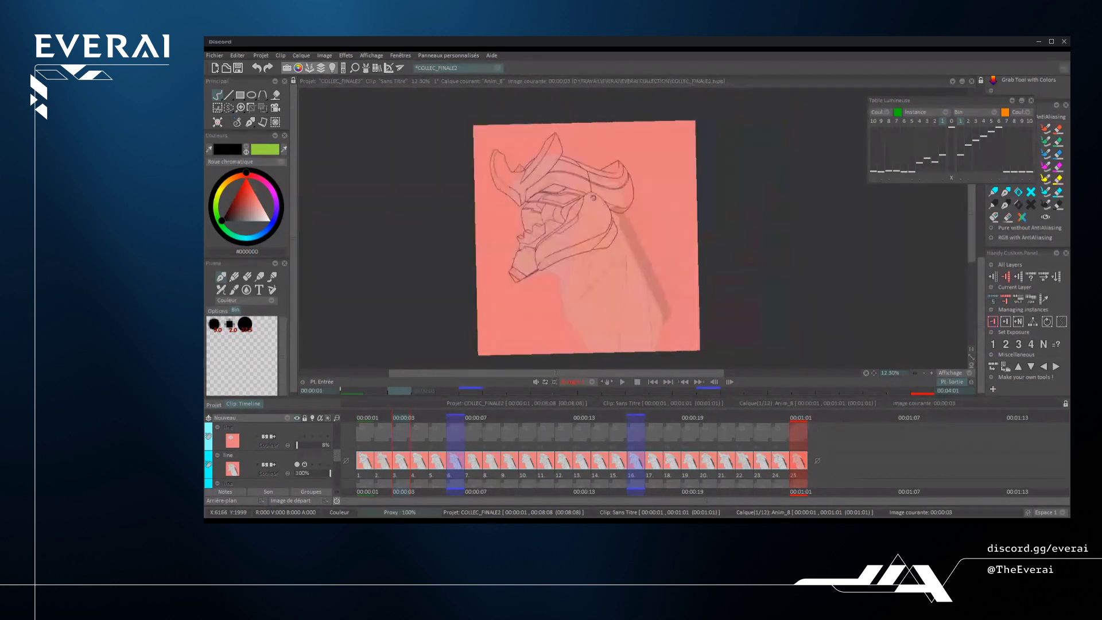
left_click(296, 463)
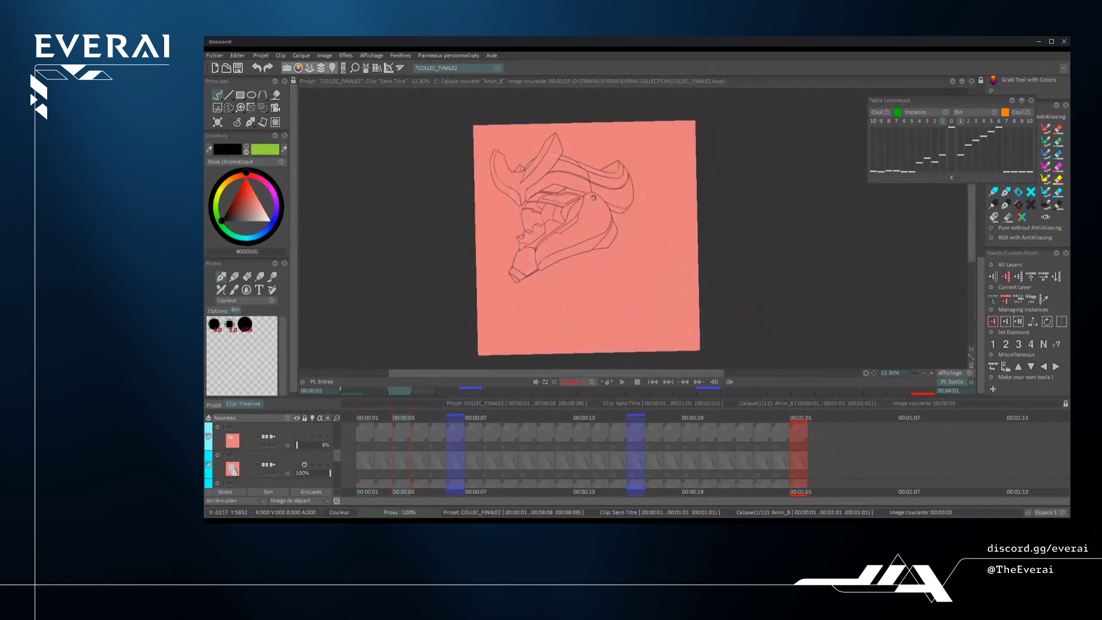
scroll(297, 459, "up", 5)
- Compare the line art on frames 2 and 3 in both normal and mirrored orientation
key("Left")
key("Right")
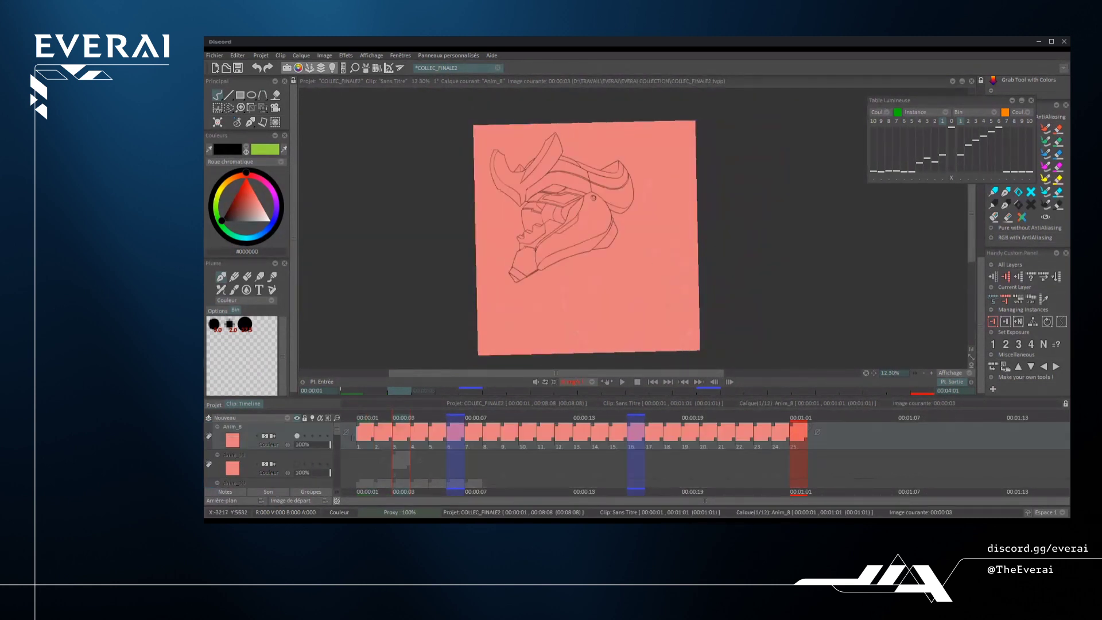
key("x")
key("Left")
key("Right")
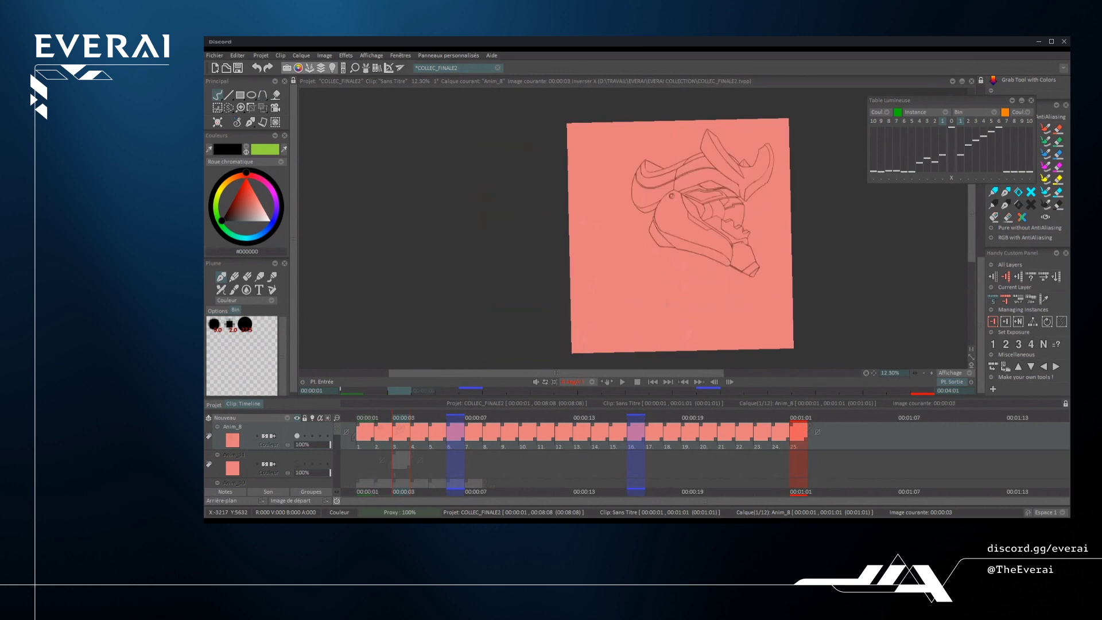
key("Left")
key("Right")
key("Left")
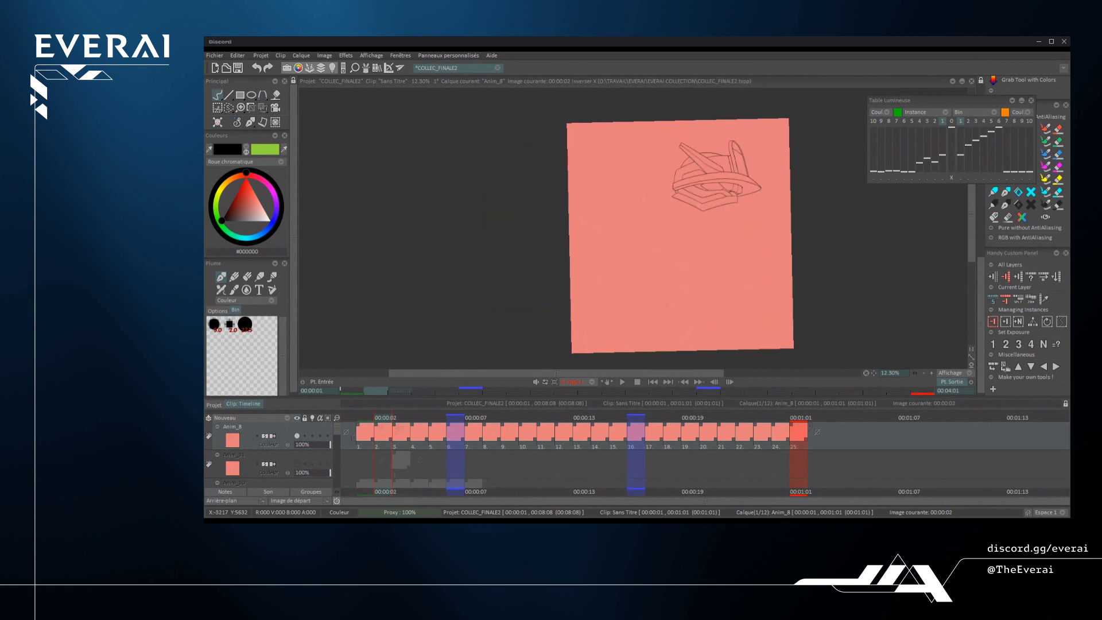
key("Right")
key("x")
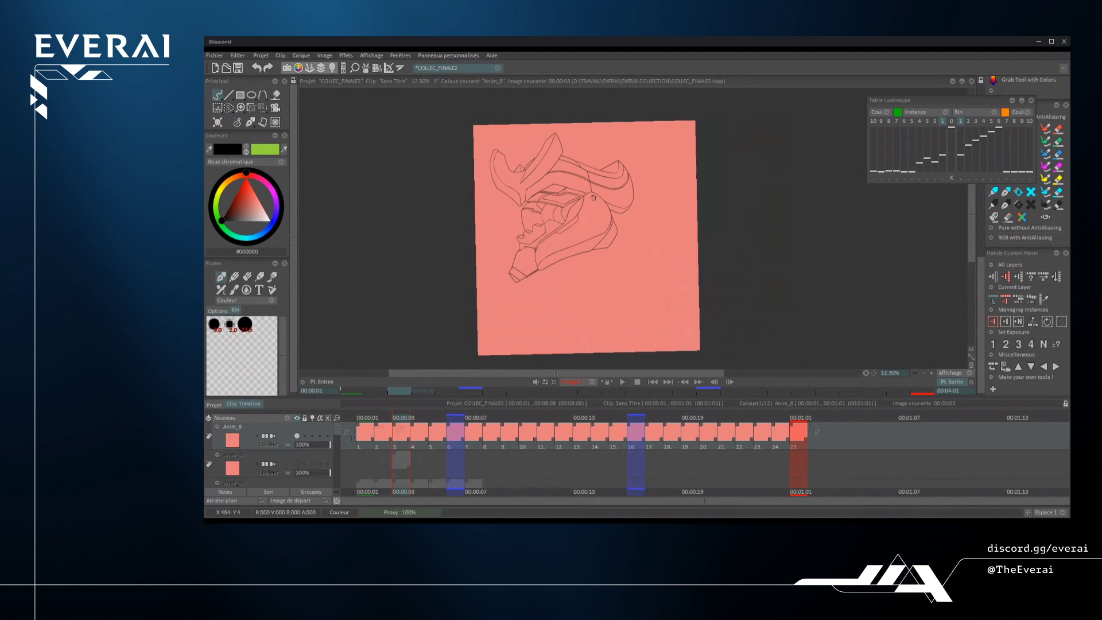
- Erase the upper part of the front horn's inner ridge line on frame 3
left_click_drag(631, 142, 709, 188)
left_click_drag(638, 121, 660, 229)
left_click_drag(654, 175, 634, 171)
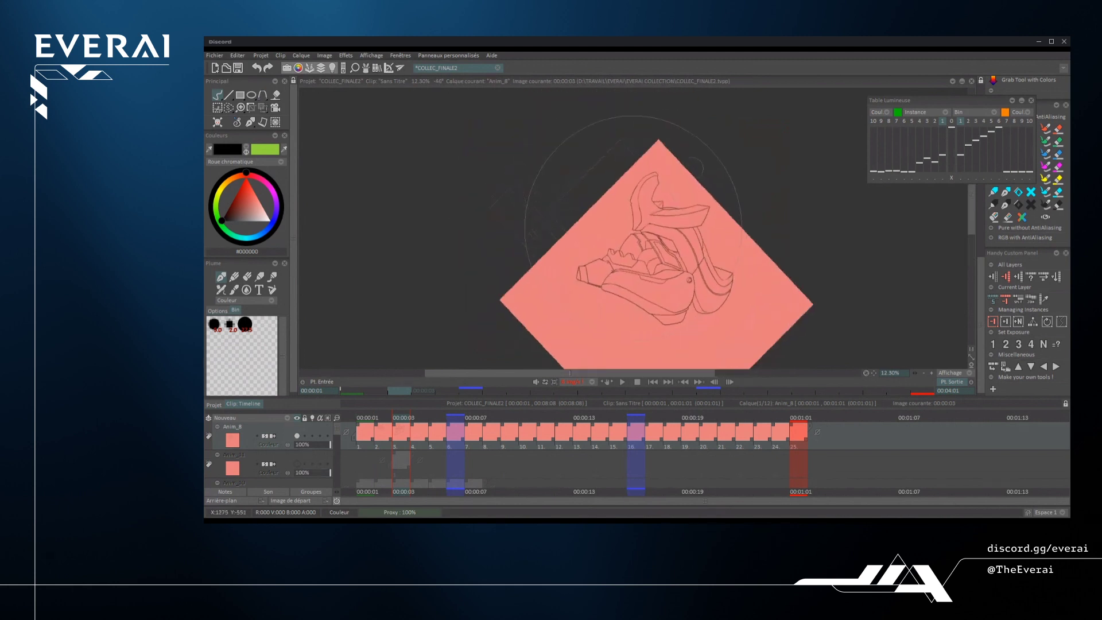
scroll(634, 170, "up", 6)
scroll(634, 163, "up", 2)
left_click_drag(645, 275, 709, 199)
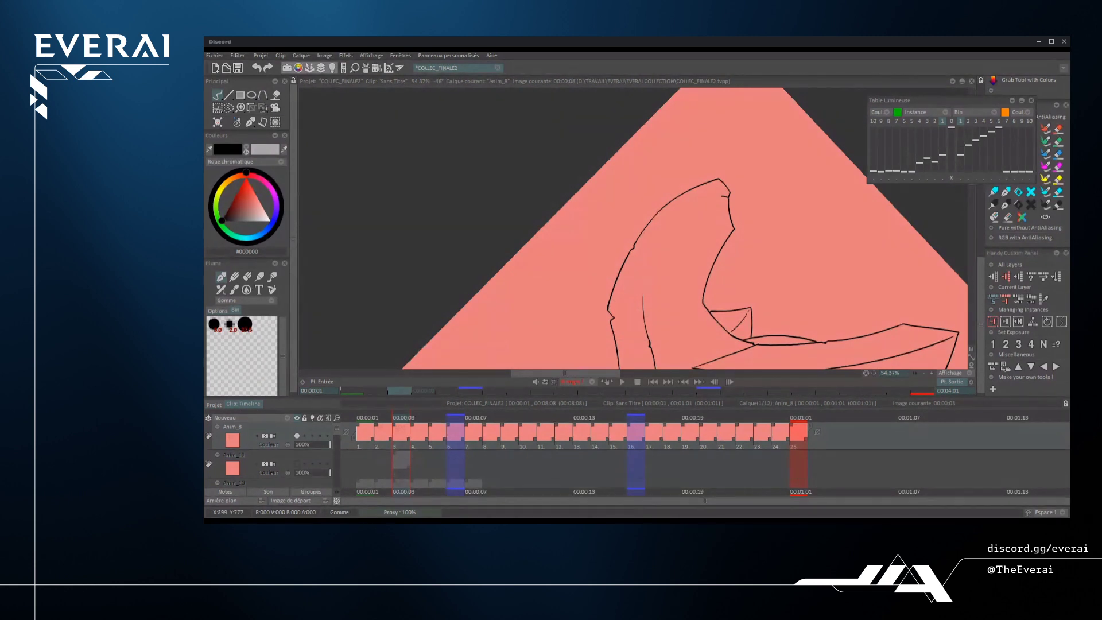
- Redraw the front horn's inner ridge line as one clean curve running up to the notch at the horn tip
mouse_move(641, 303)
left_mouse_down()
mouse_move(658, 264)
mouse_move(740, 182)
left_mouse_up()
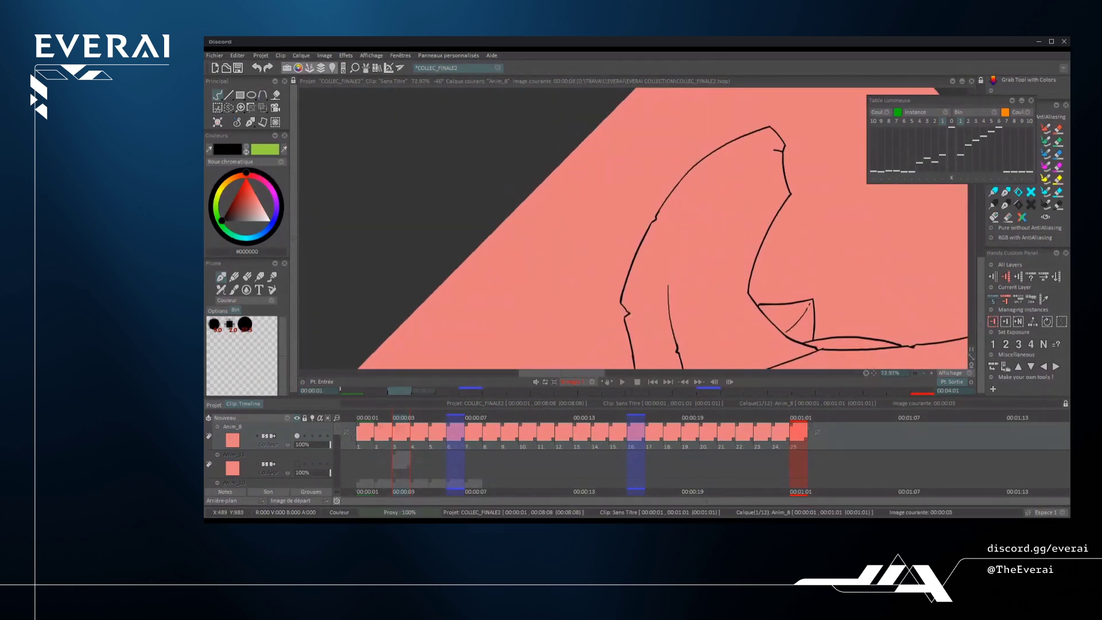
left_click_drag(751, 165, 774, 152)
key("ctrl+z")
mouse_move(667, 287)
left_mouse_down()
mouse_move(741, 179)
mouse_move(778, 154)
left_mouse_up()
key("ctrl+z")
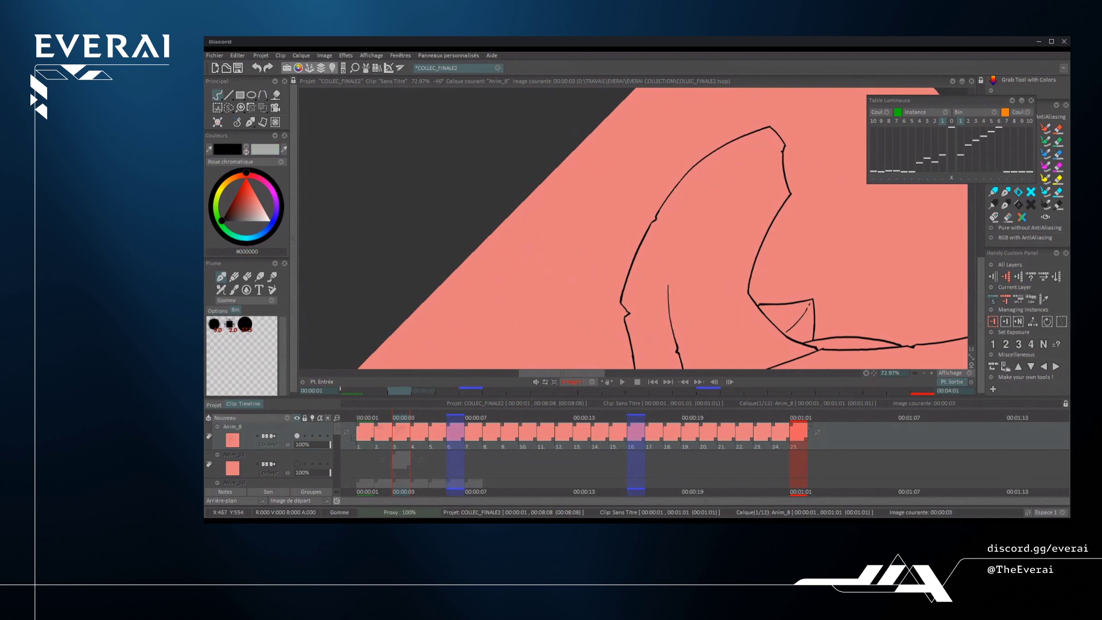
mouse_move(668, 287)
left_mouse_down()
mouse_move(722, 201)
mouse_move(778, 154)
left_mouse_up()
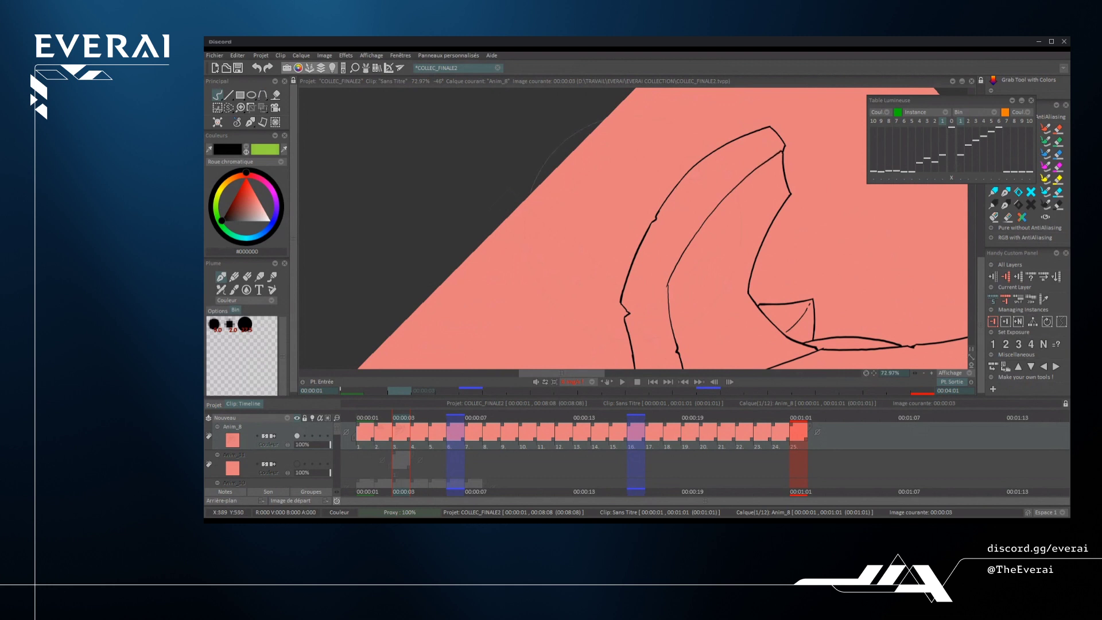
scroll(732, 179, "up", 2)
key("ctrl+z")
mouse_move(646, 327)
left_mouse_down()
mouse_move(708, 215)
mouse_move(799, 142)
left_mouse_up()
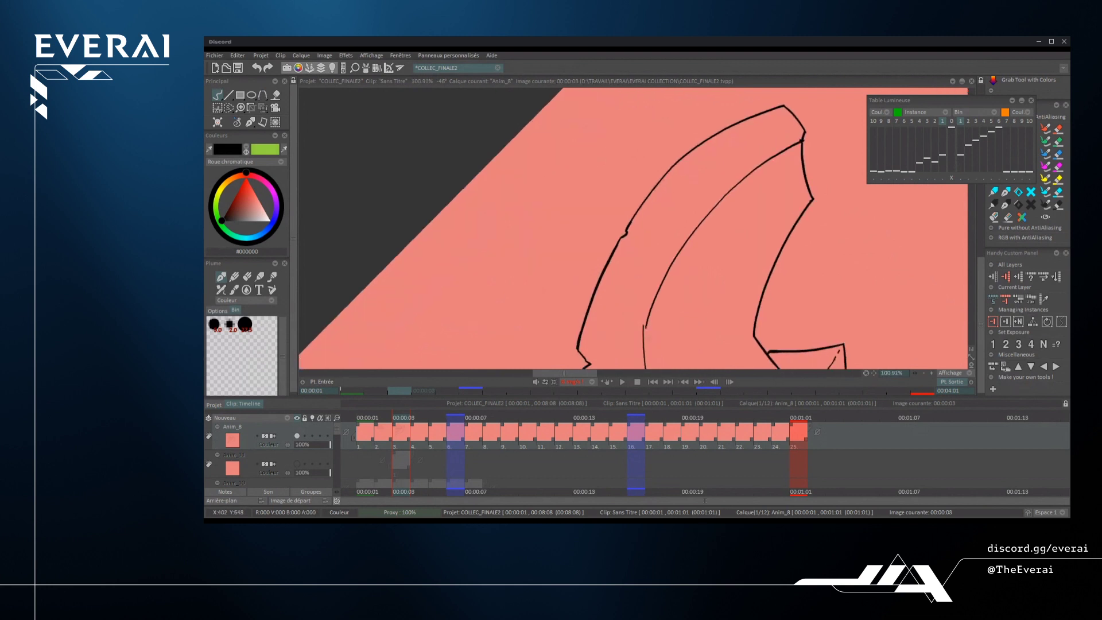
key("ctrl+z")
mouse_move(643, 326)
left_mouse_down()
mouse_move(714, 202)
mouse_move(788, 144)
left_mouse_up()
scroll(733, 179, "down", 5)
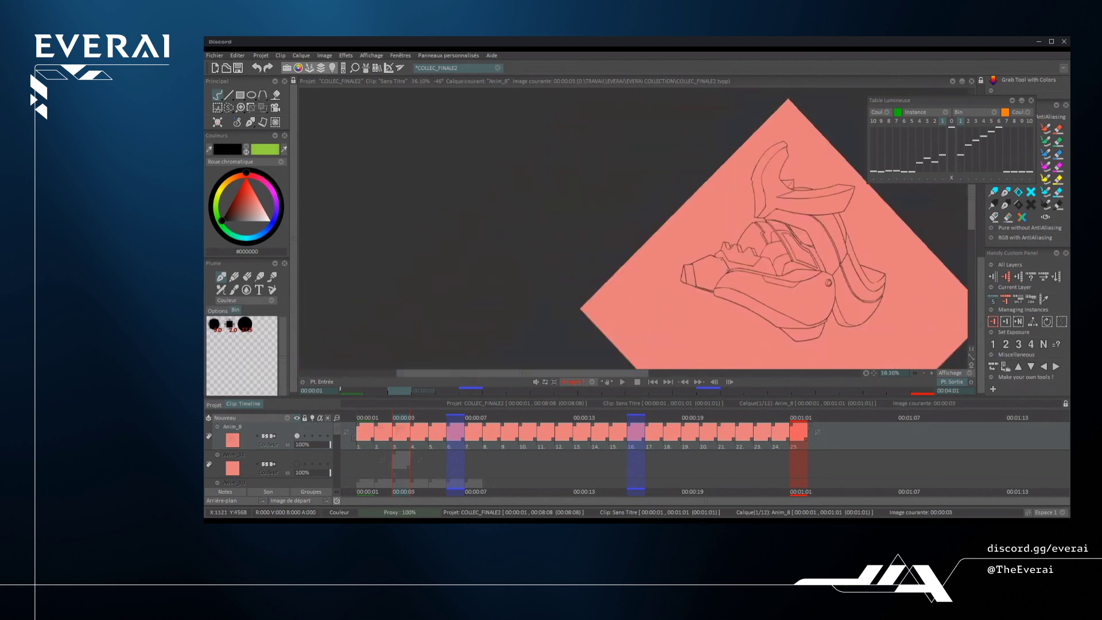
scroll(780, 143, "up", 4)
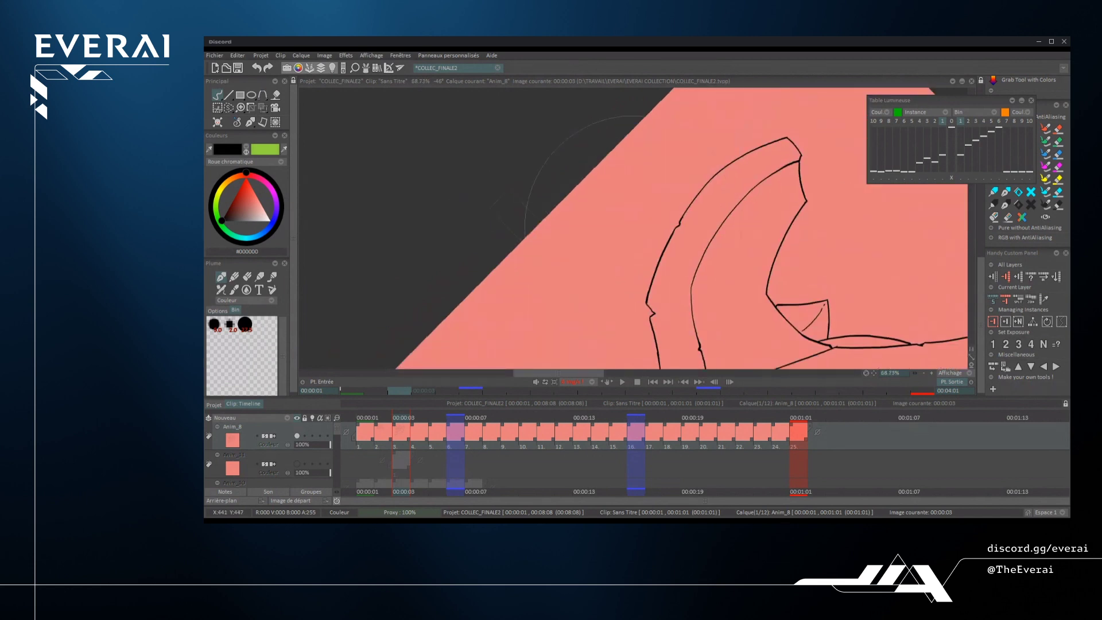
scroll(688, 230, "down", 4)
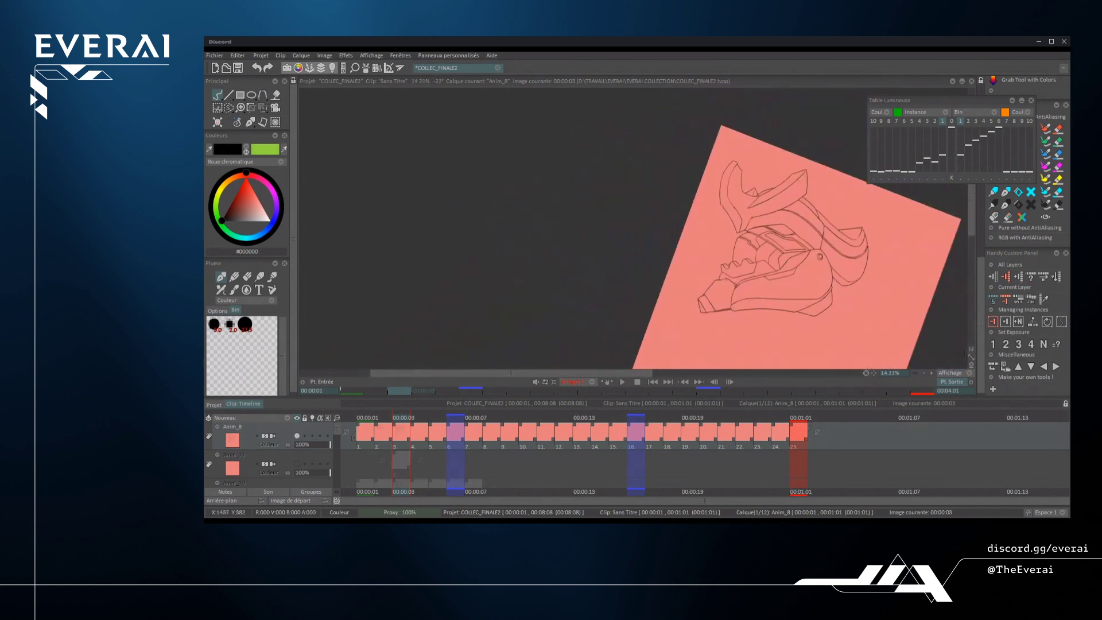
- Doodle a round cartoon head with an oval muzzle, smiling cheeks and two oval eyes below the helmet
scroll(798, 241, "down", 1)
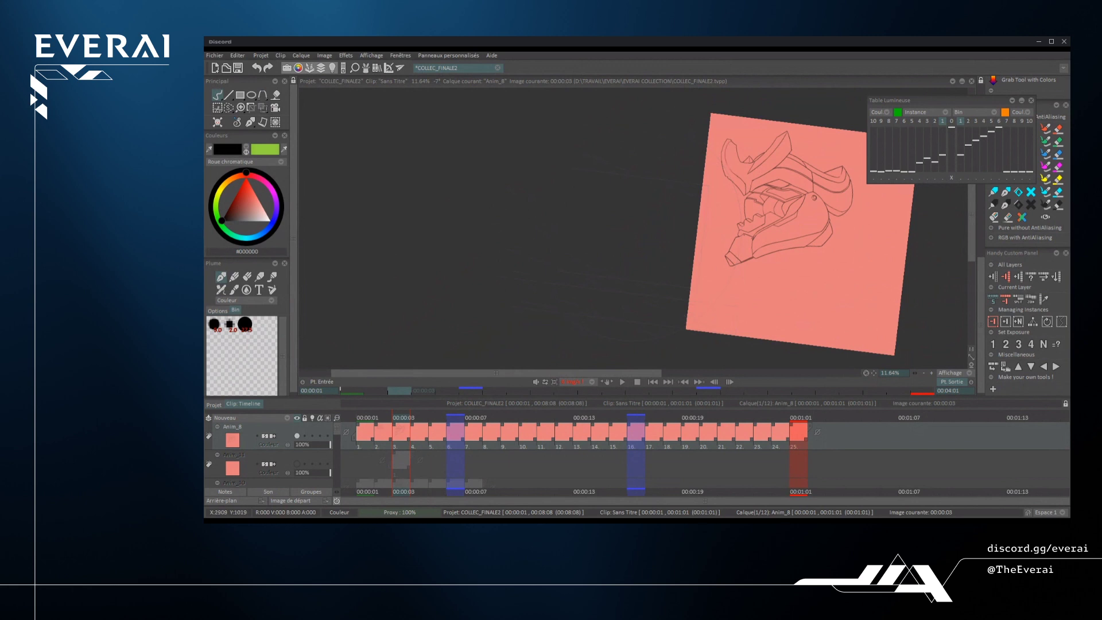
scroll(849, 316, "up", 3)
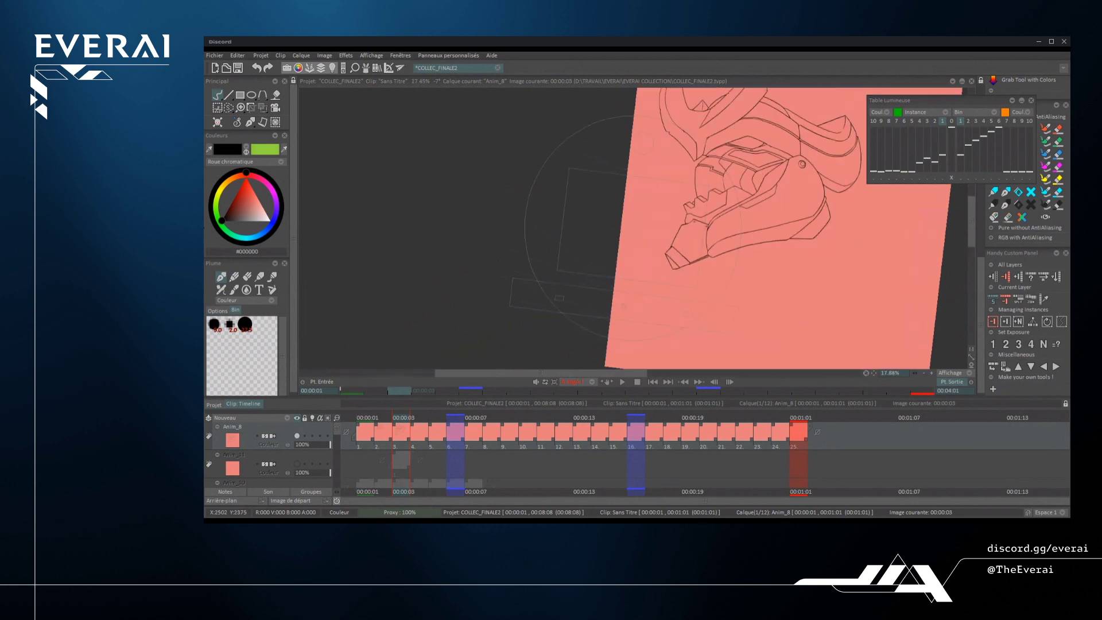
mouse_move(795, 192)
left_mouse_down()
mouse_move(733, 254)
mouse_move(793, 189)
left_mouse_up()
scroll(784, 233, "up", 2)
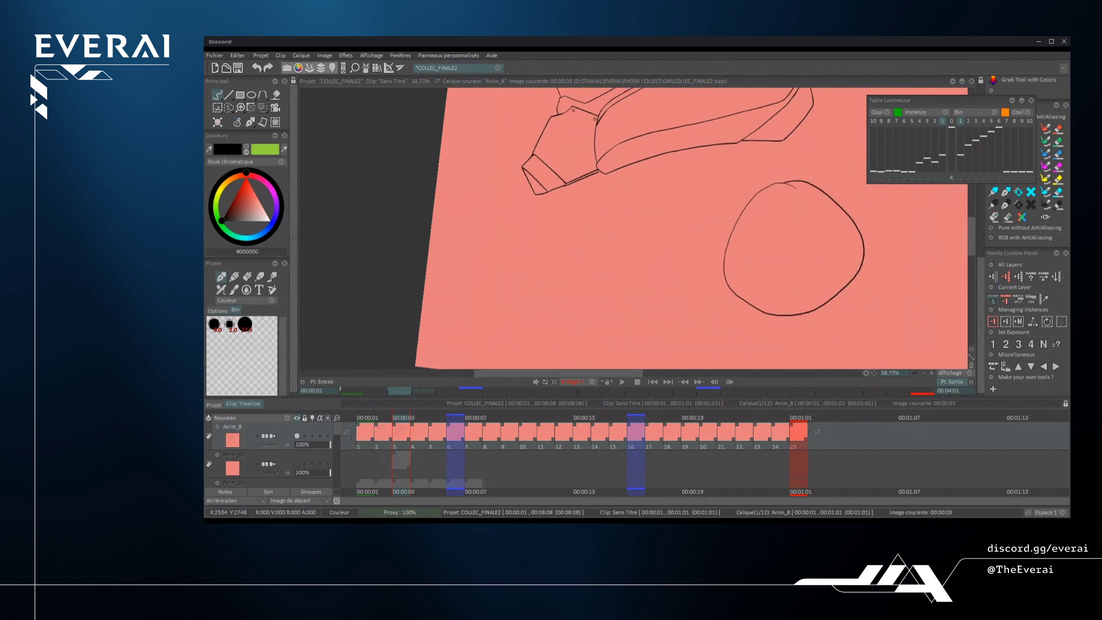
mouse_move(806, 233)
left_mouse_down()
mouse_move(829, 247)
mouse_move(778, 229)
left_mouse_up()
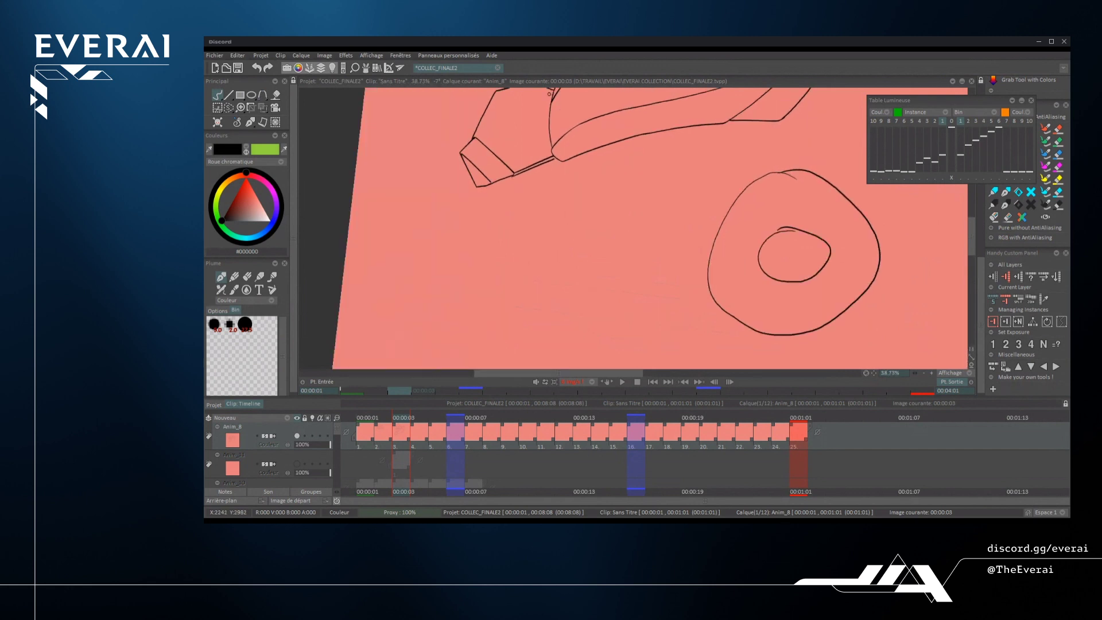
left_click_drag(824, 263, 850, 292)
left_click_drag(756, 277, 825, 286)
scroll(776, 206, "up", 1)
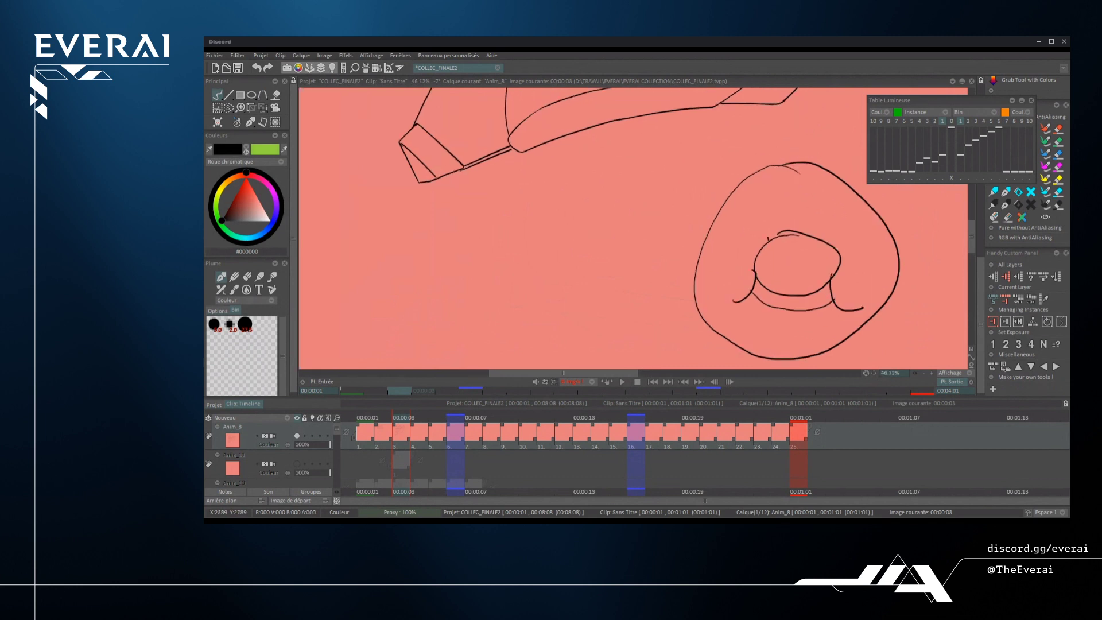
mouse_move(774, 217)
left_mouse_down()
mouse_move(770, 235)
mouse_move(776, 218)
left_mouse_up()
mouse_move(822, 221)
left_mouse_down()
mouse_move(818, 244)
mouse_move(824, 227)
left_mouse_up()
- Add a flowing cape, a simple body and a raised arm to the cartoon character
scroll(631, 227, "down", 2)
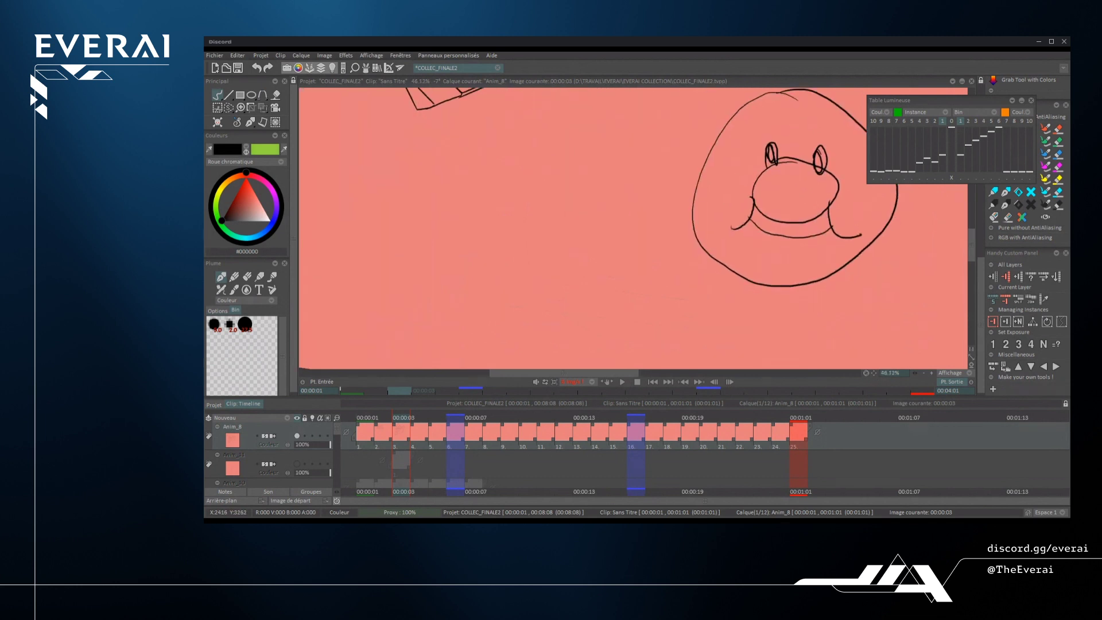
mouse_move(718, 268)
left_mouse_down()
mouse_move(687, 279)
mouse_move(645, 359)
mouse_move(678, 368)
left_mouse_up()
left_click_drag(707, 367, 739, 348)
scroll(631, 226, "down", 1)
left_click_drag(734, 256, 722, 346)
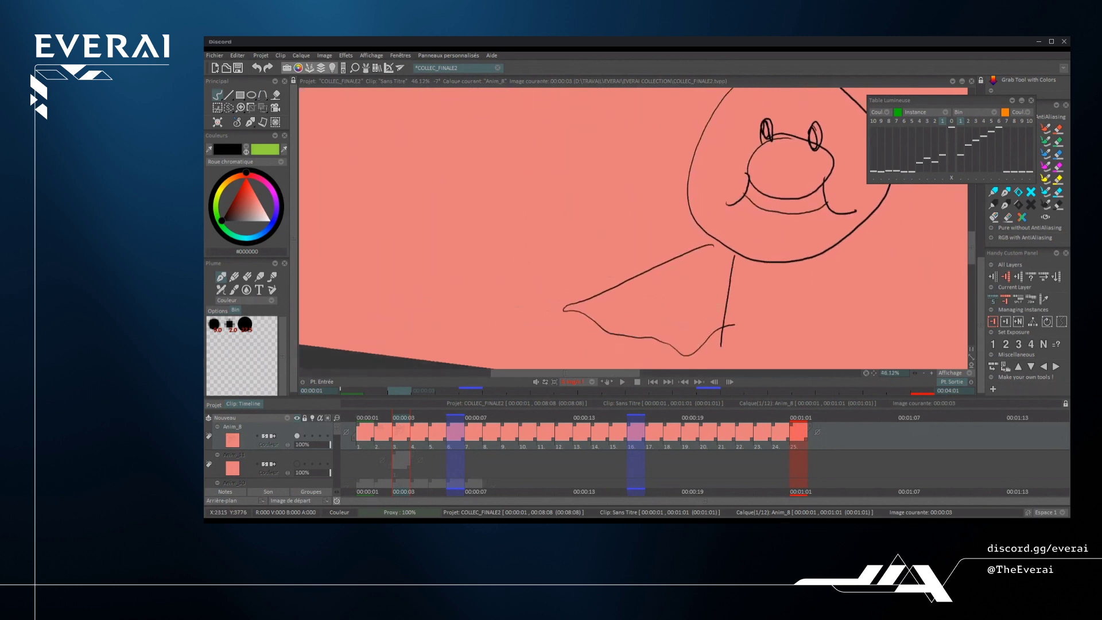
scroll(632, 226, "up", 1)
left_click_drag(827, 207, 801, 301)
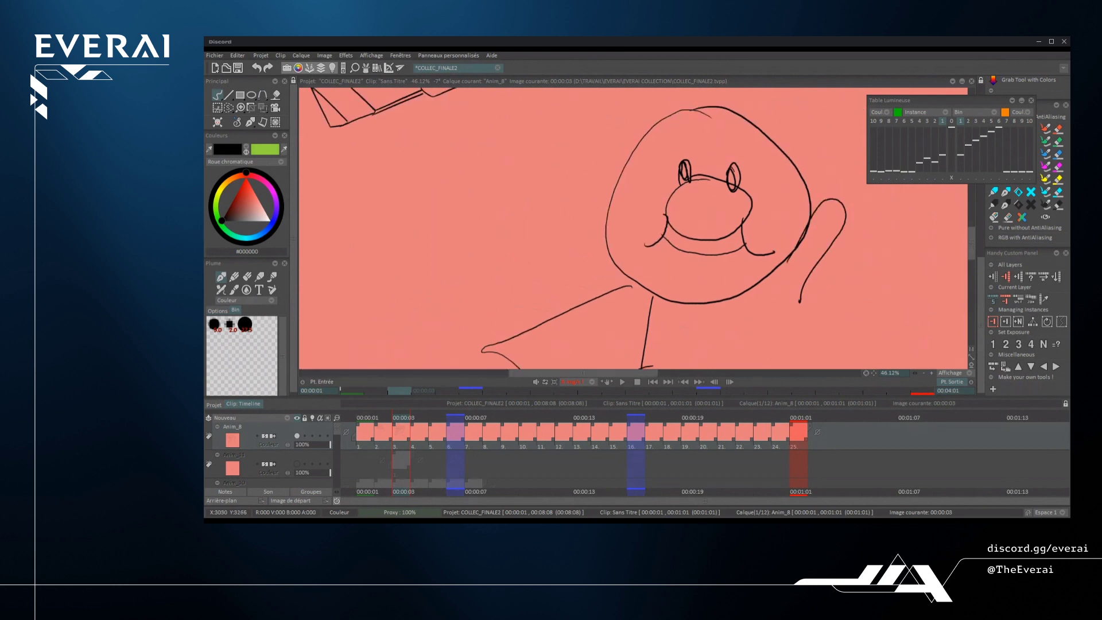
scroll(631, 227, "down", 2)
mouse_move(664, 310)
left_mouse_down()
mouse_move(691, 292)
mouse_move(703, 367)
left_mouse_up()
left_click_drag(817, 221, 802, 350)
scroll(631, 226, "down", 1)
scroll(631, 227, "down", 2)
scroll(631, 227, "up", 1)
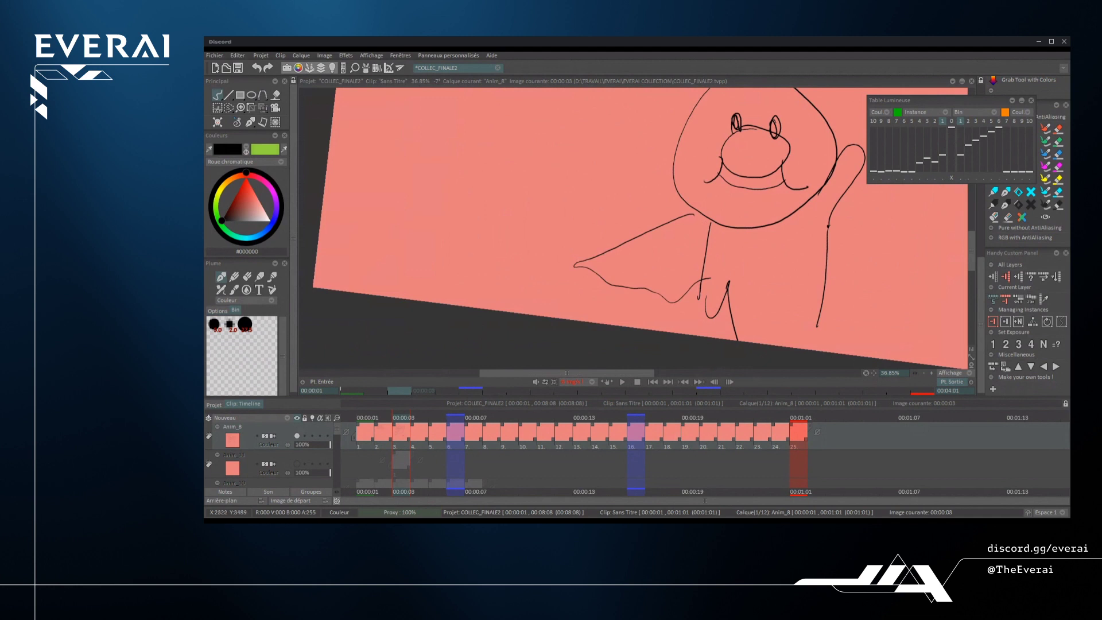
scroll(632, 227, "down", 2)
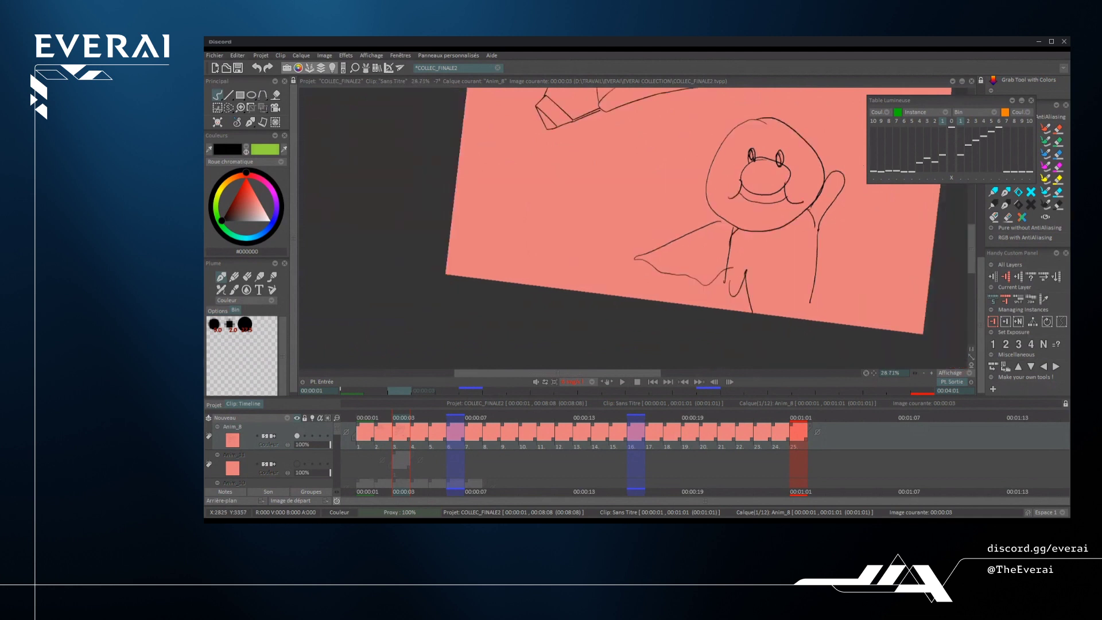
scroll(632, 227, "up", 1)
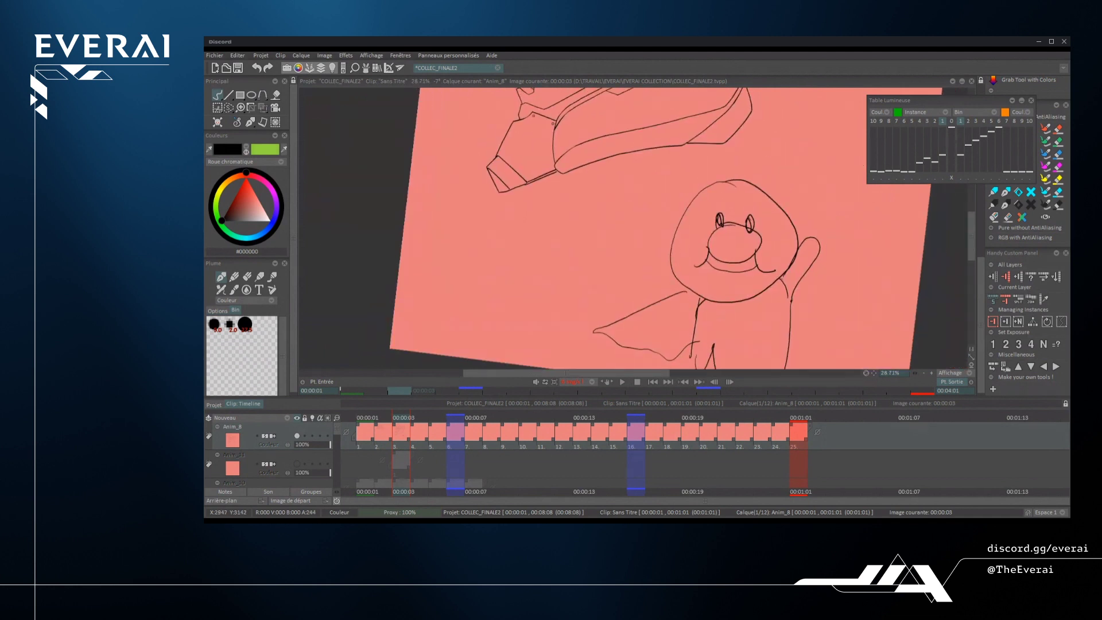
- Try an extra stroke across the cartoon character's muzzle
scroll(637, 230, "up", 3)
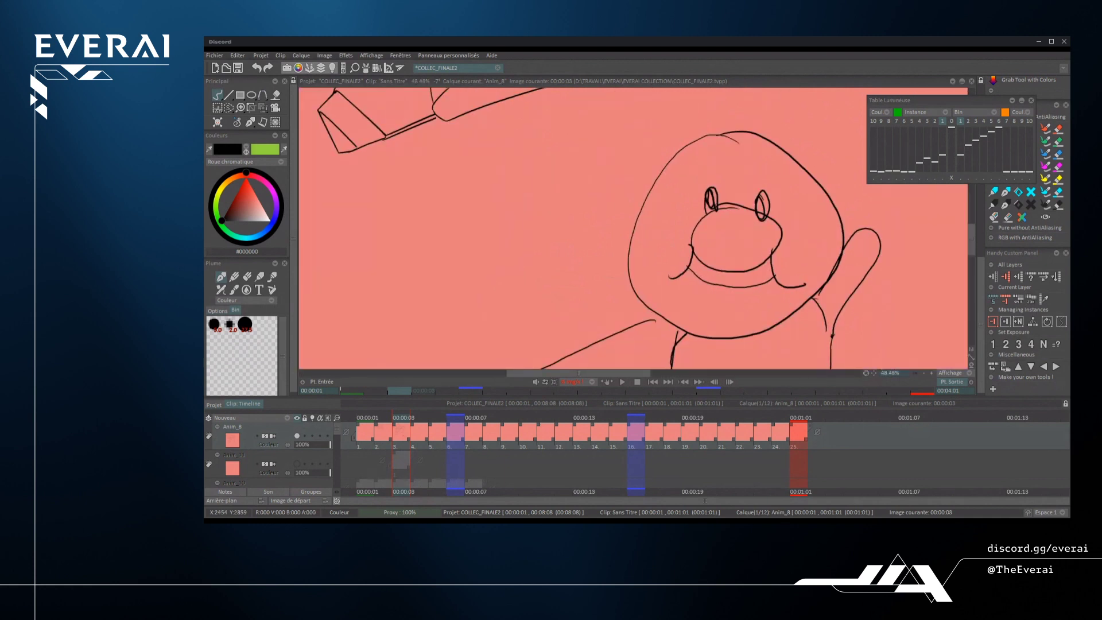
mouse_move(699, 241)
left_mouse_down()
mouse_move(735, 211)
mouse_move(761, 236)
left_mouse_up()
key("ctrl+z")
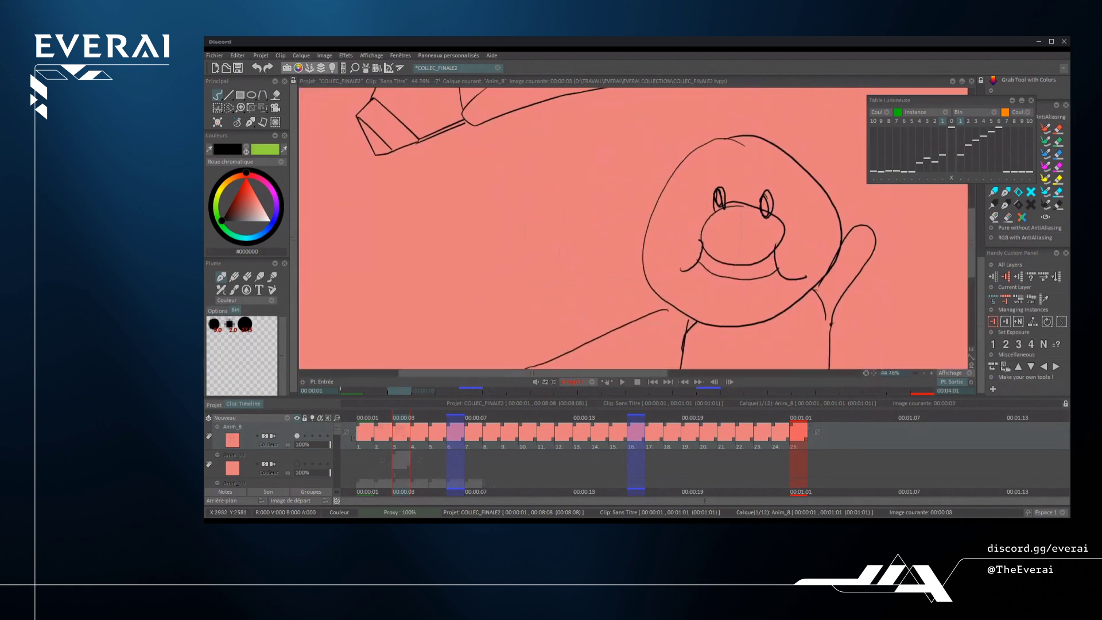
scroll(631, 229, "down", 4)
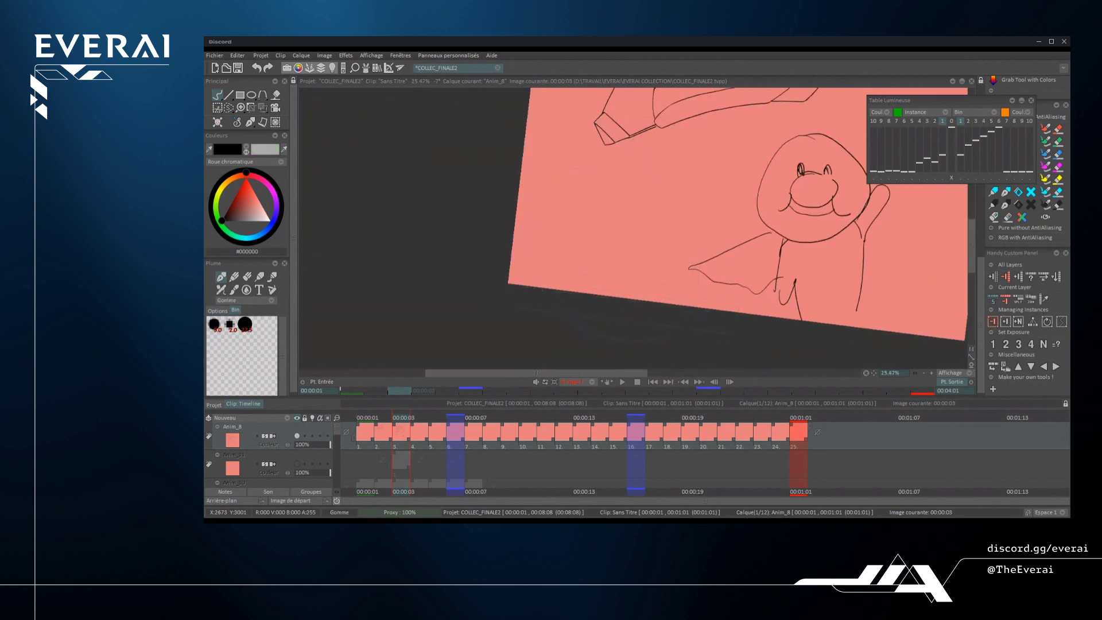
- Undo the strokes of the caped cartoon character one after another
key("ctrl+z")
key("ctrl+z")
key("ctrl+z")
key("ctrl+z")
key("ctrl+z")
key("ctrl+z")
key("ctrl+z")
key("ctrl+z")
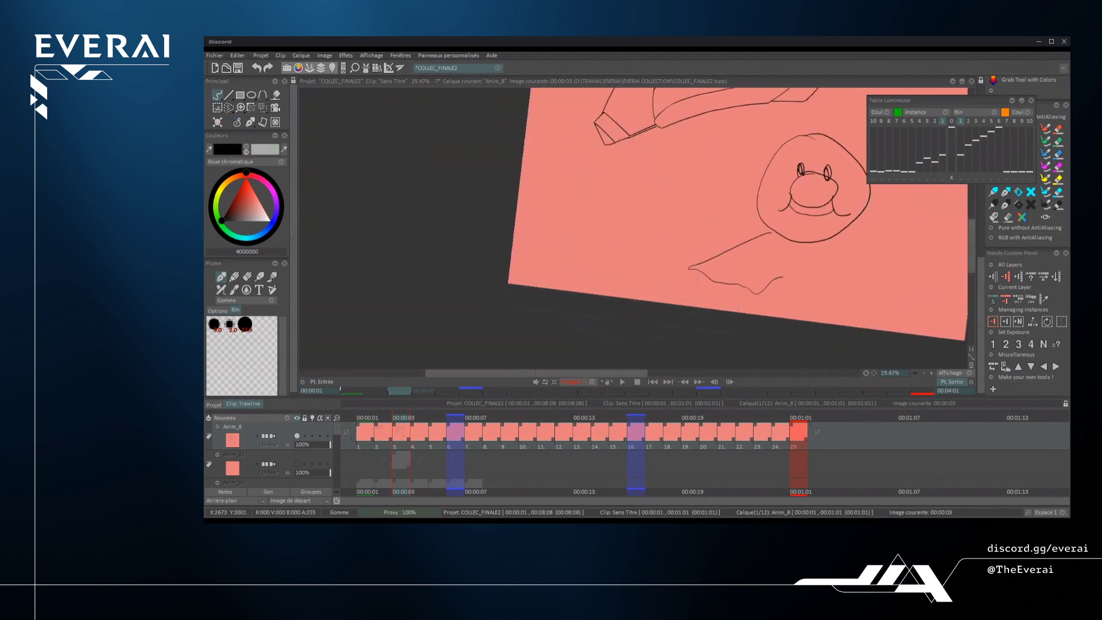
key("ctrl+z")
key("ctrl+z")
key("ctrl+z")
key("ctrl+z")
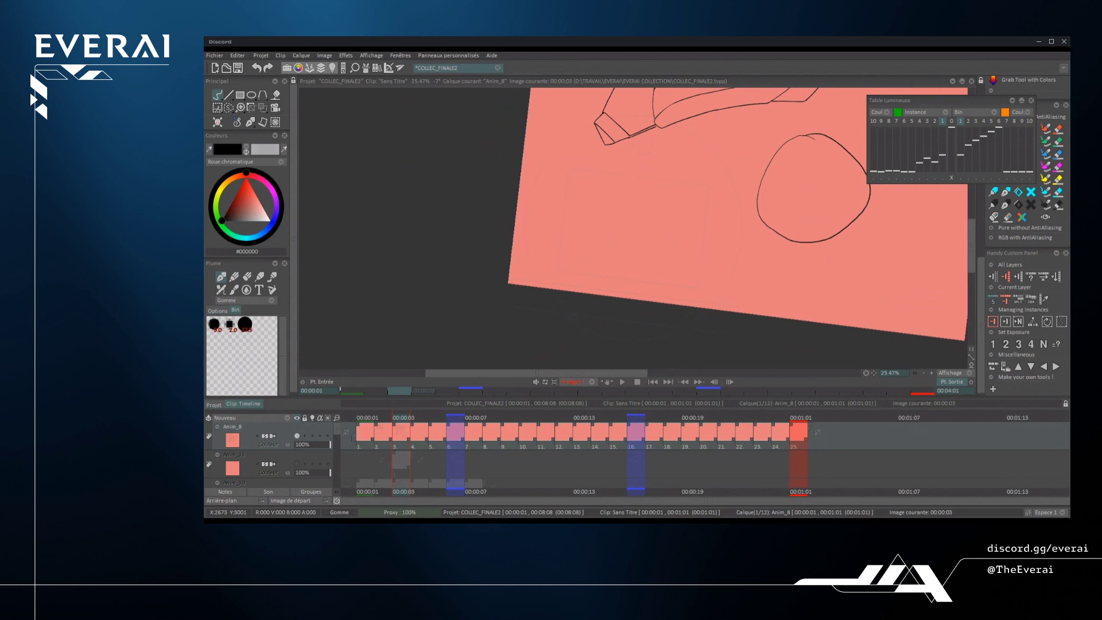
- Doodle another round head with angry eyes, slanted brows and a large bulging muzzle below the helmet
scroll(769, 204, "up", 2)
mouse_move(761, 148)
left_mouse_down()
mouse_move(696, 224)
mouse_move(767, 141)
left_mouse_up()
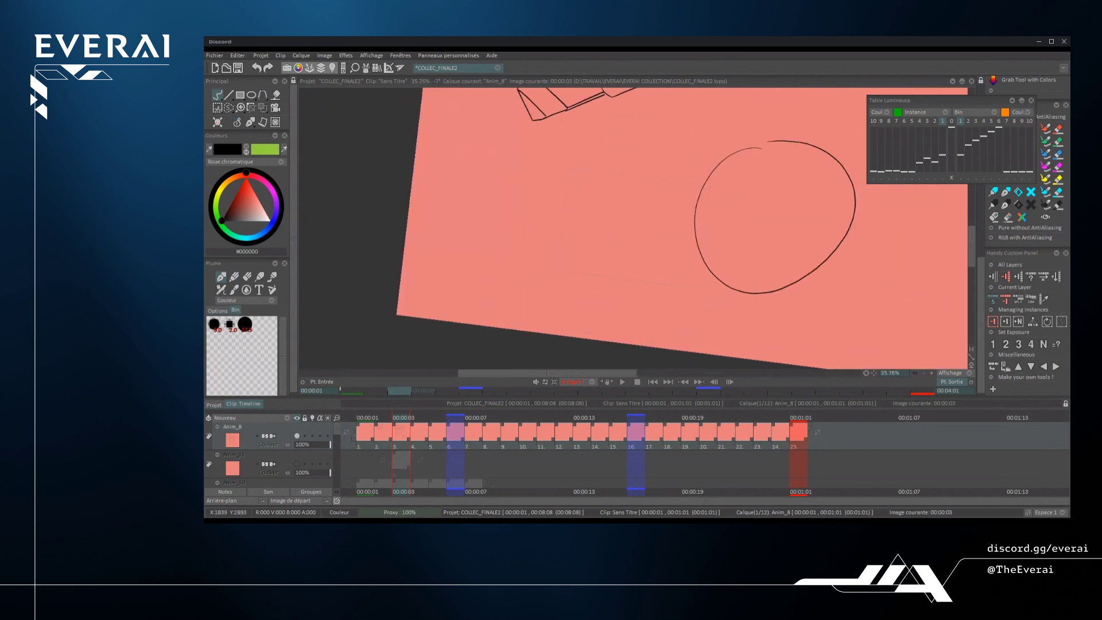
mouse_move(708, 254)
left_mouse_down()
mouse_move(755, 330)
mouse_move(730, 252)
left_mouse_up()
mouse_move(744, 248)
left_mouse_down()
mouse_move(755, 239)
mouse_move(758, 252)
left_mouse_up()
left_click_drag(698, 211, 724, 246)
left_click_drag(712, 233, 763, 228)
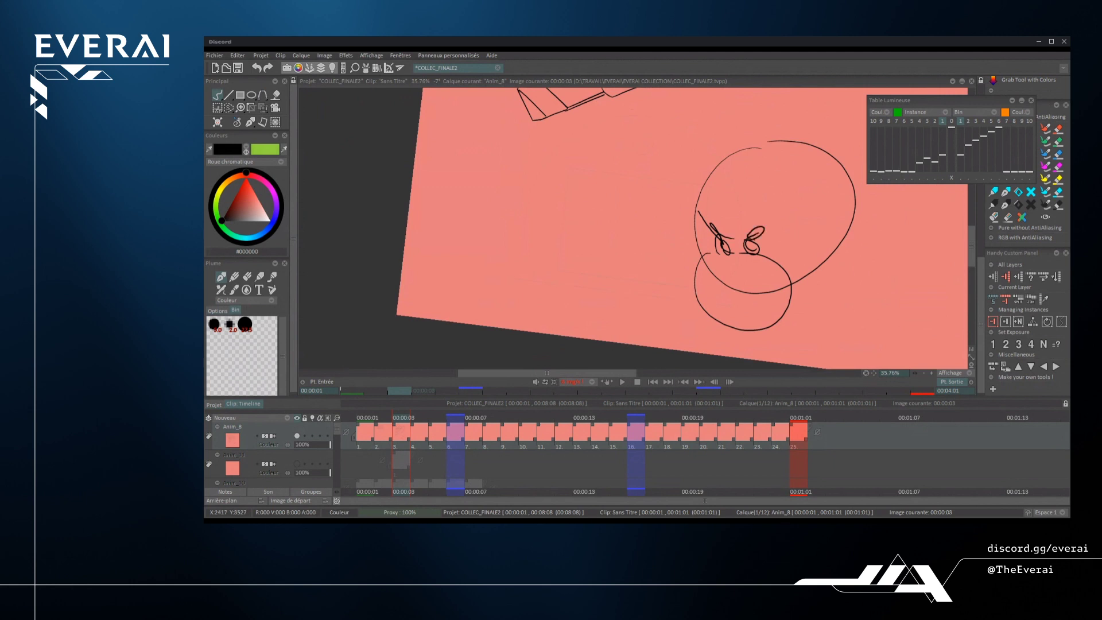
- Sketch short connecting strokes where the angry head's rear edge meets its muzzle
mouse_move(787, 284)
left_mouse_down()
mouse_move(801, 290)
mouse_move(836, 251)
left_mouse_up()
mouse_move(783, 312)
left_mouse_down()
mouse_move(809, 307)
mouse_move(808, 282)
left_mouse_up()
scroll(798, 287, "down", 1)
key("ctrl+z")
scroll(803, 284, "down", 1)
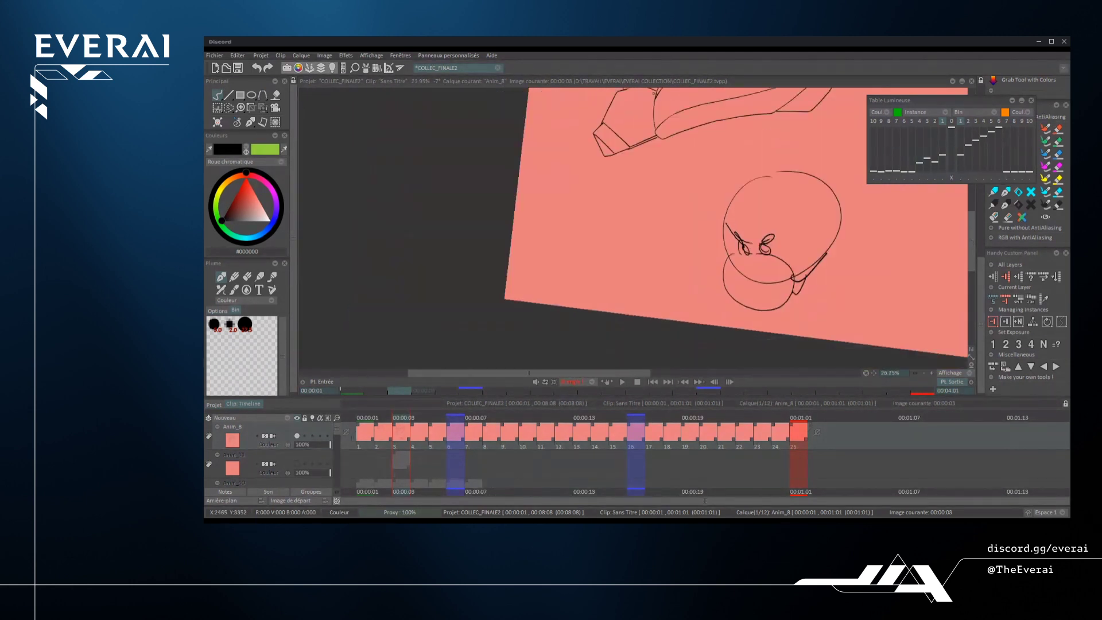
scroll(804, 256, "down", 1)
left_click_drag(845, 208, 816, 249)
- Undo all strokes of the angry head doodle
key("ctrl+z")
key("ctrl+z")
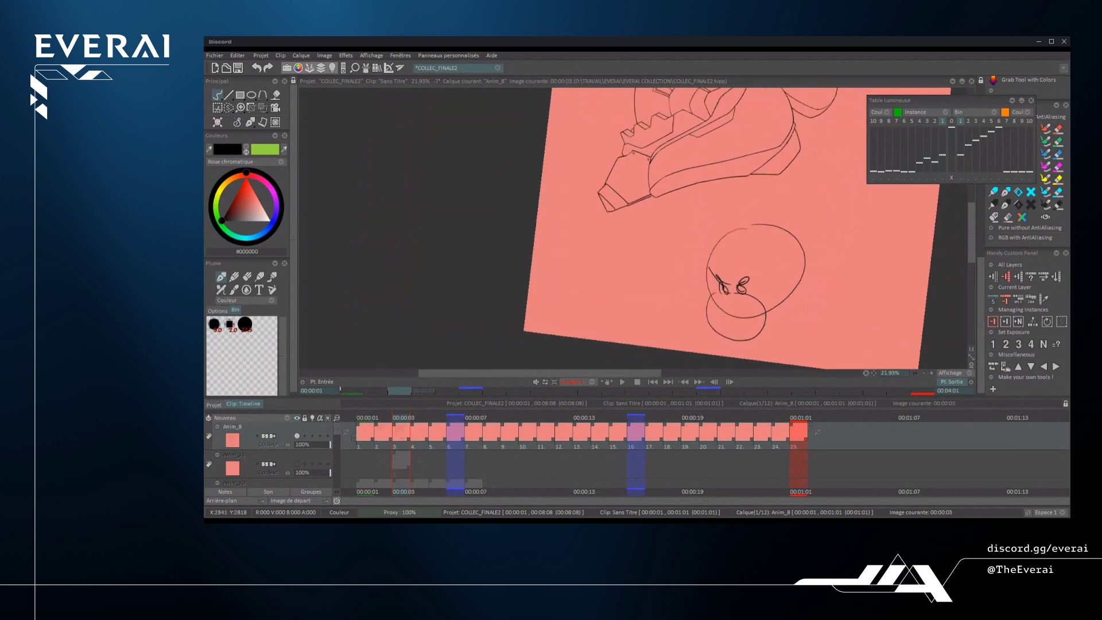
key("ctrl+z")
key("ctrl+z")
key("ctrl+z")
key("ctrl+z")
key("ctrl+z")
key("ctrl+z")
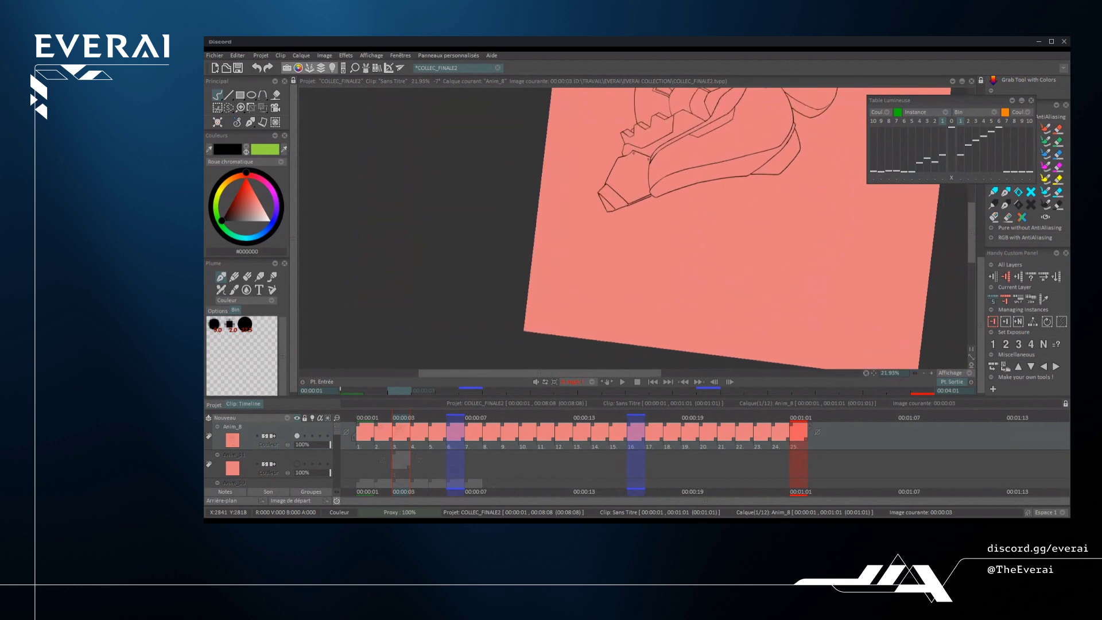
- Redraw the front horn's ridge line with a rounder curve and add an angular facet line from its tip along the concave edge
mouse_move(789, 228)
left_mouse_down()
mouse_move(790, 213)
mouse_move(781, 241)
left_mouse_up()
scroll(803, 211, "down", 4)
scroll(740, 238, "up", 2)
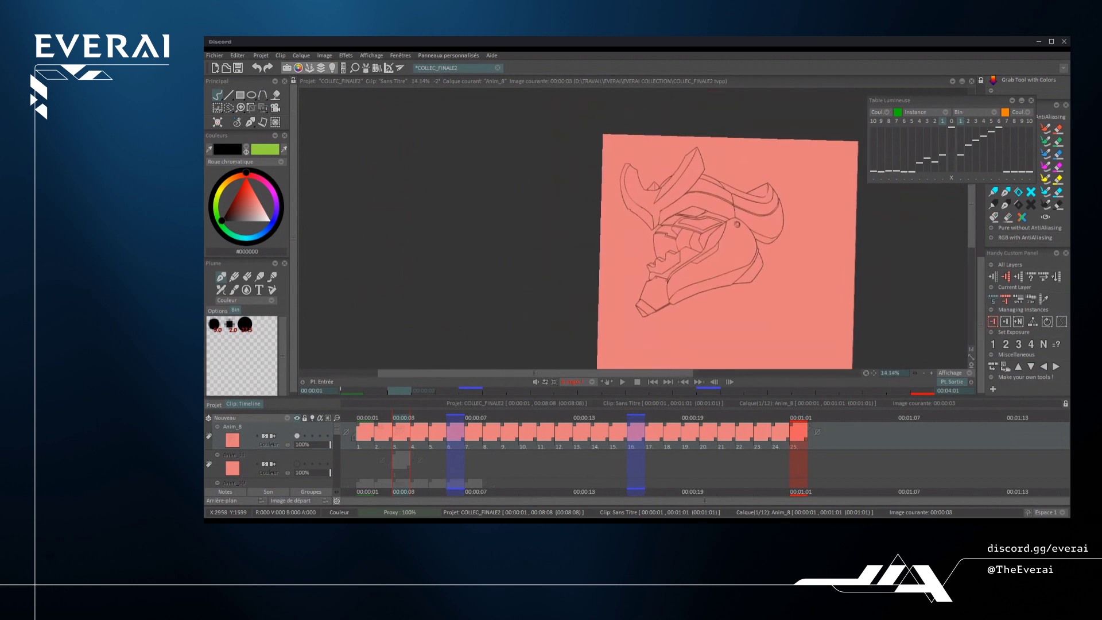
scroll(729, 247, "up", 1)
scroll(612, 171, "up", 3)
left_click_drag(669, 204, 728, 232)
scroll(675, 231, "up", 3)
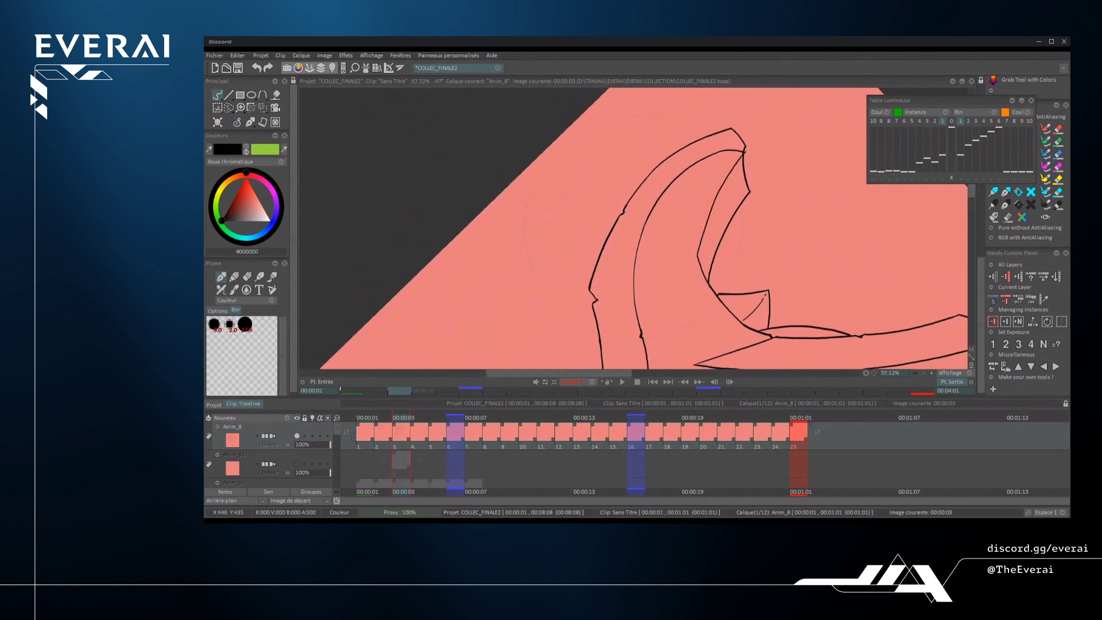
scroll(744, 154, "down", 4)
scroll(631, 230, "down", 2)
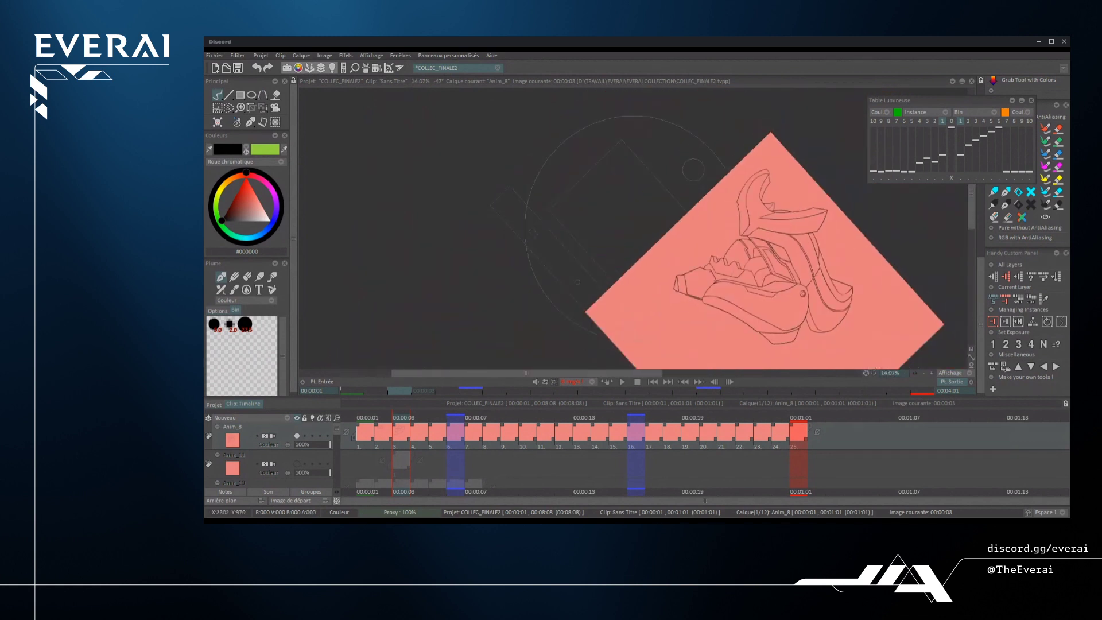
left_click_drag(717, 189, 660, 166)
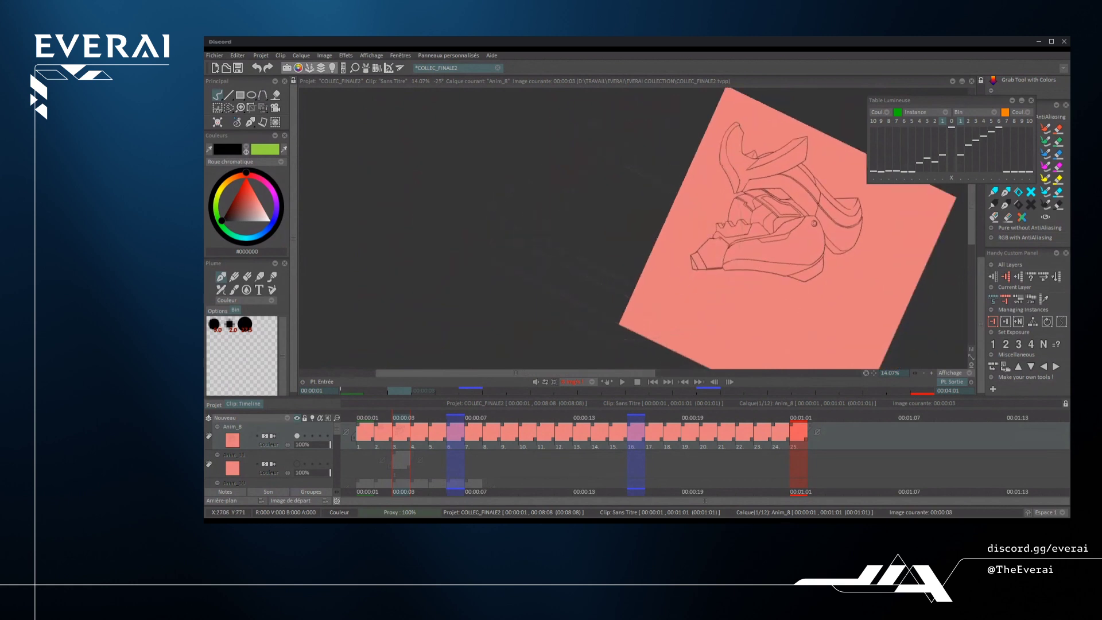
scroll(735, 120, "up", 5)
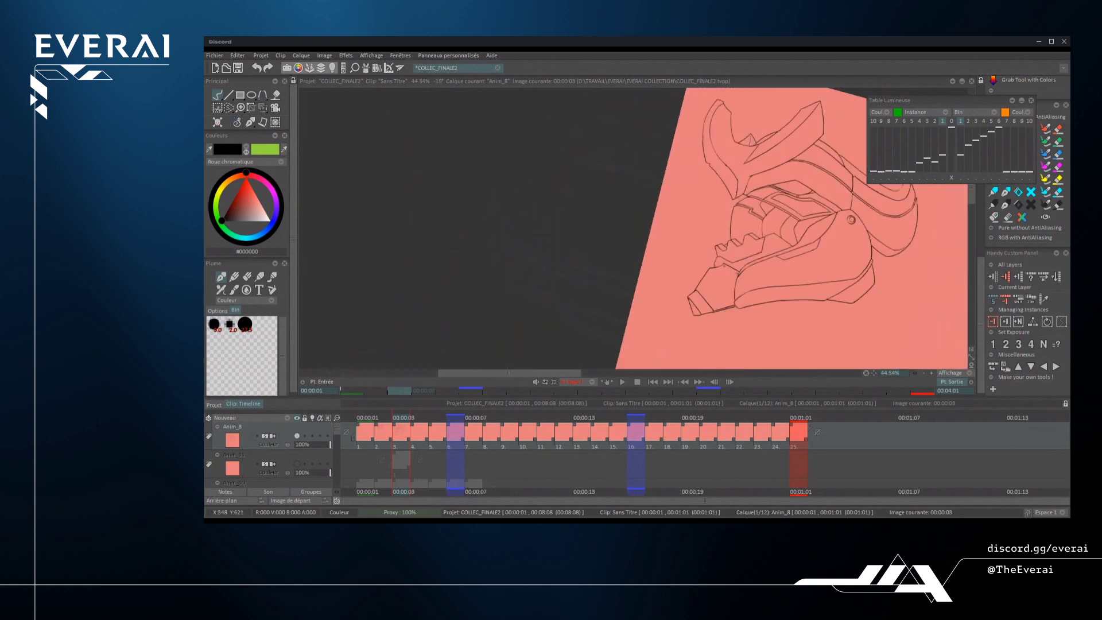
- Erase the upper part of the front horn's inner ridge line and redraw it as a smooth curve from the tip downward
key("e")
left_click_drag(732, 198, 724, 327)
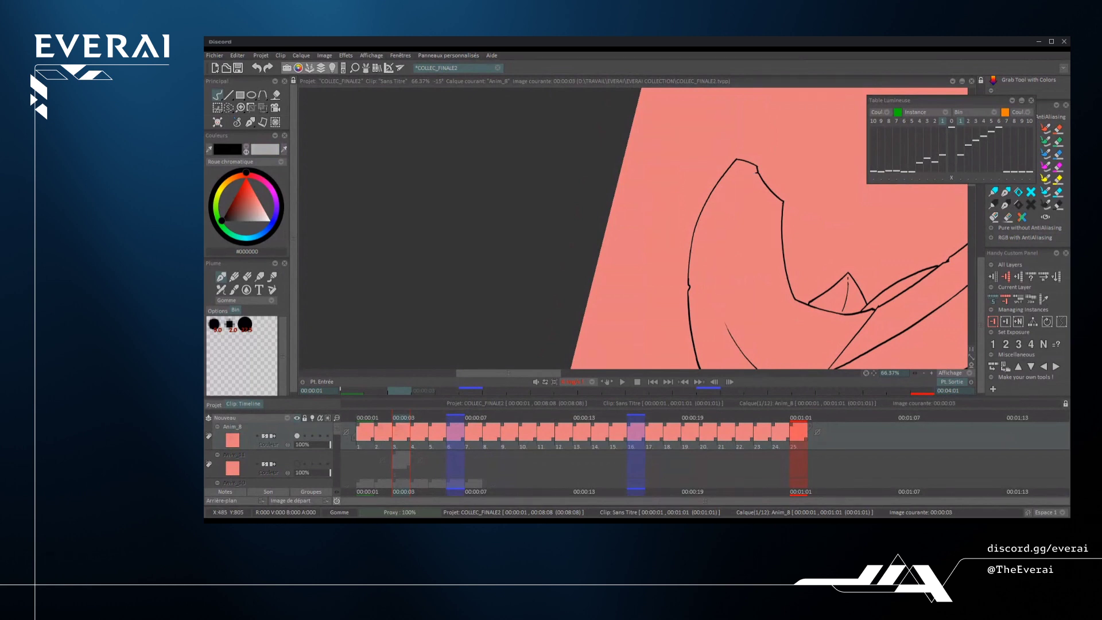
scroll(740, 184, "up", 1)
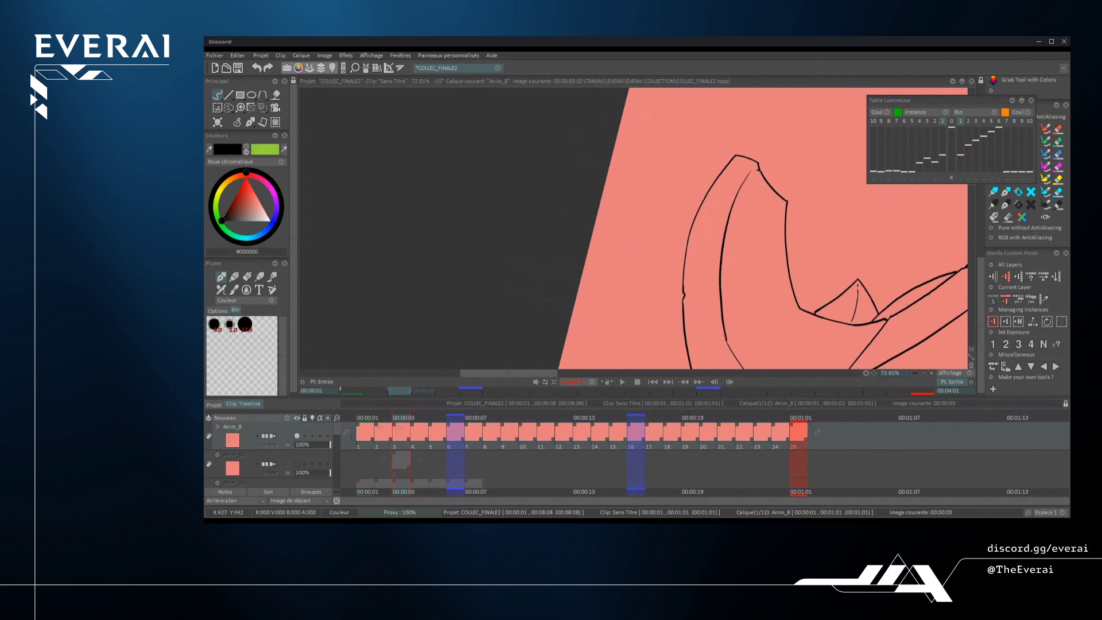
left_click_drag(758, 178, 724, 345)
key("ctrl+z")
left_click_drag(756, 176, 729, 349)
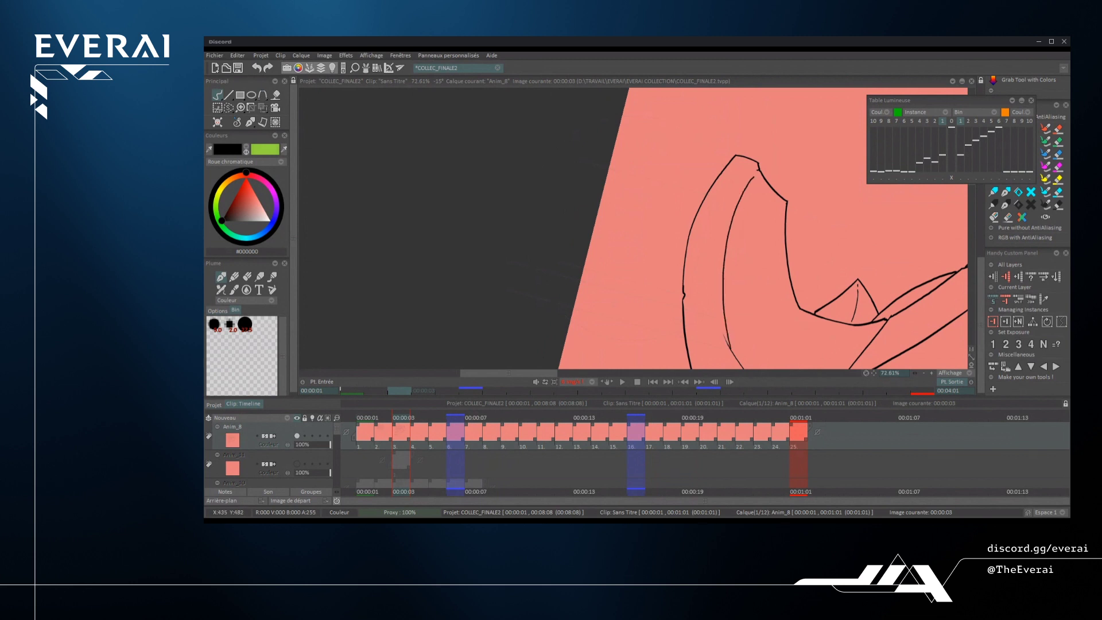
scroll(763, 230, "down", 5)
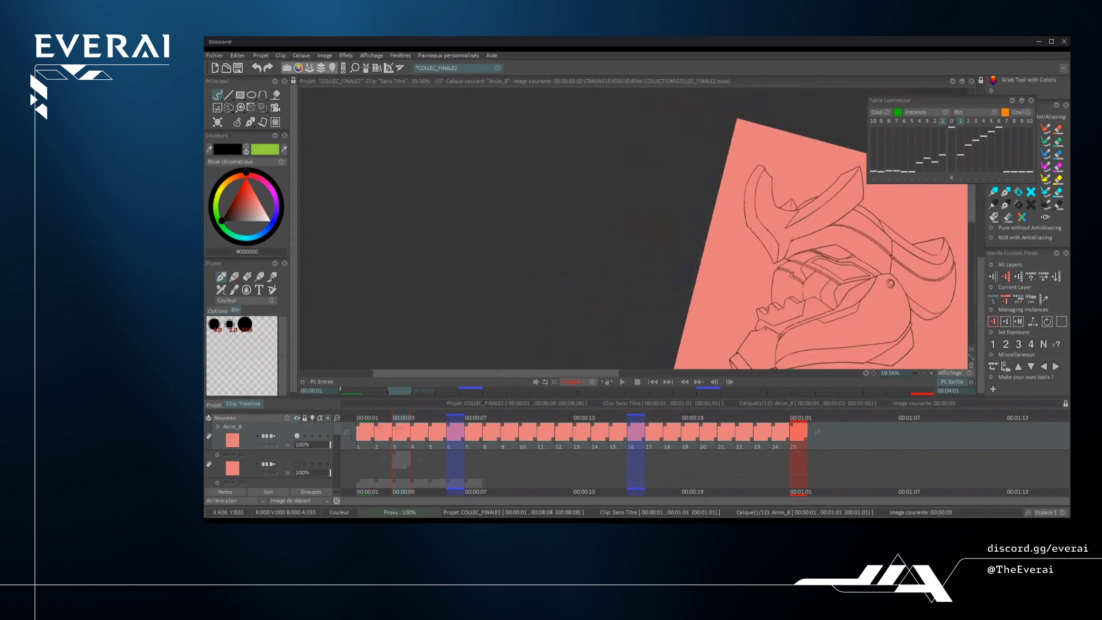
scroll(764, 230, "up", 5)
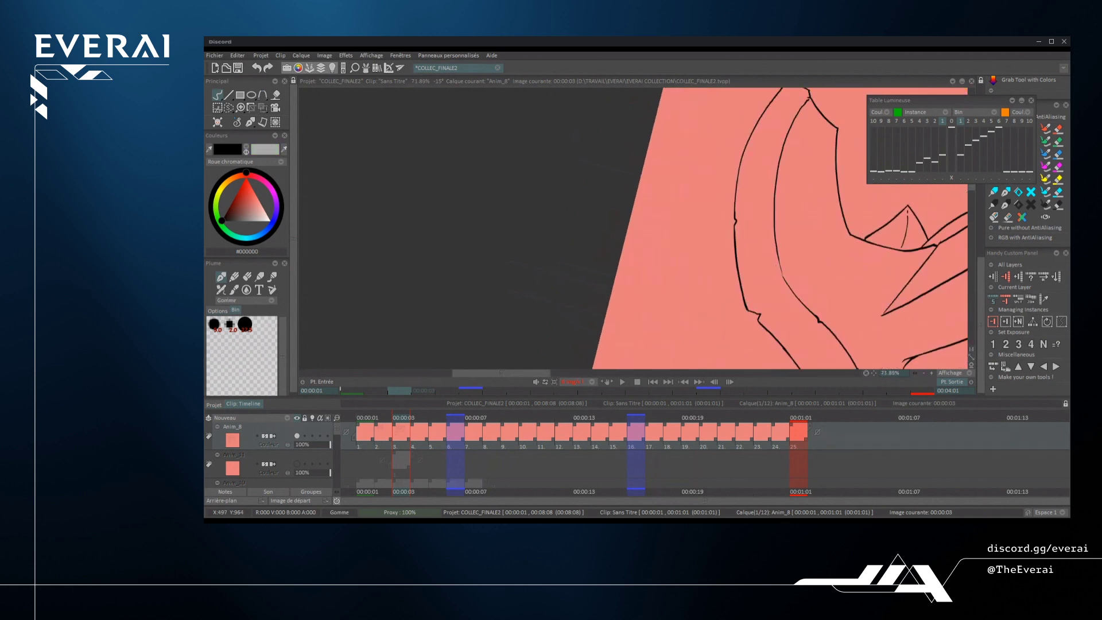
scroll(763, 229, "down", 5)
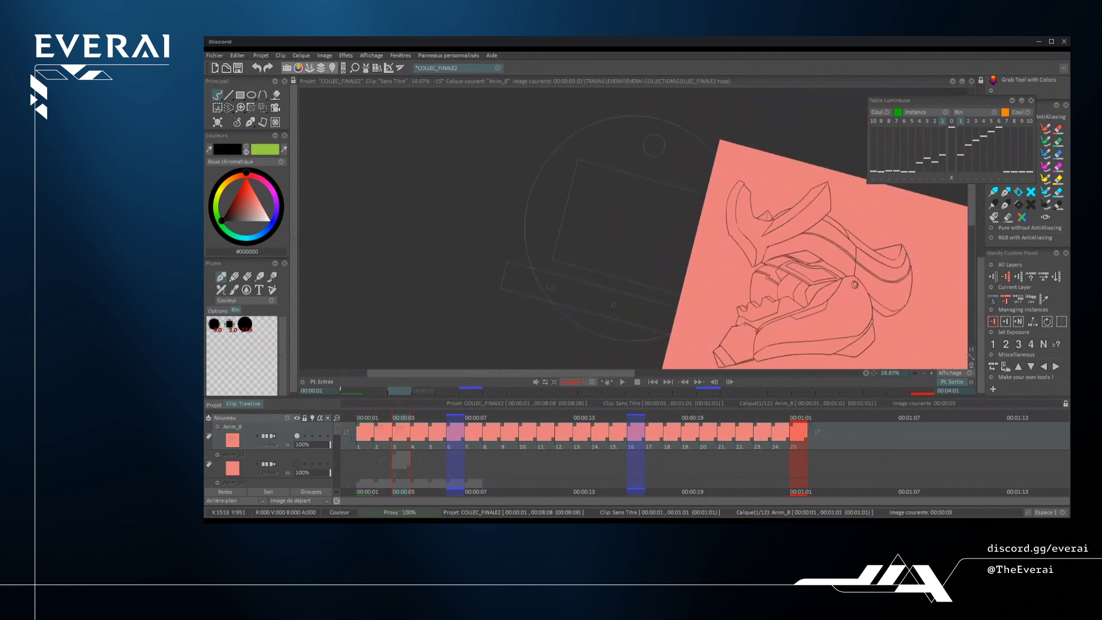
- Mirror the canvas view, erase the ridge line's upper end and redraw it to meet the front horn's tip
key("x")
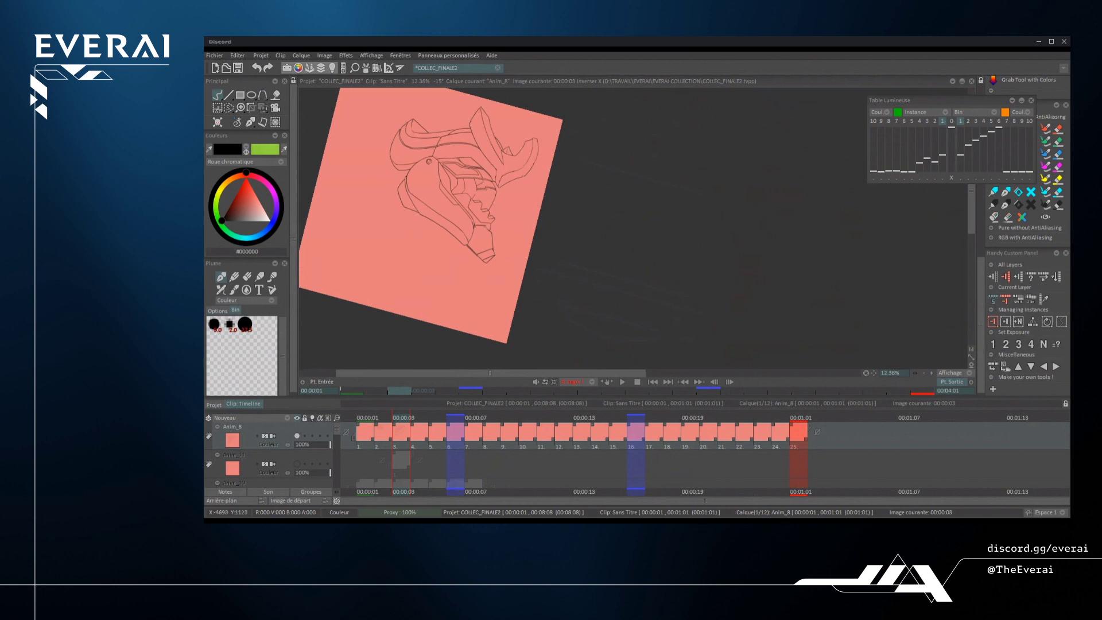
scroll(631, 230, "up", 4)
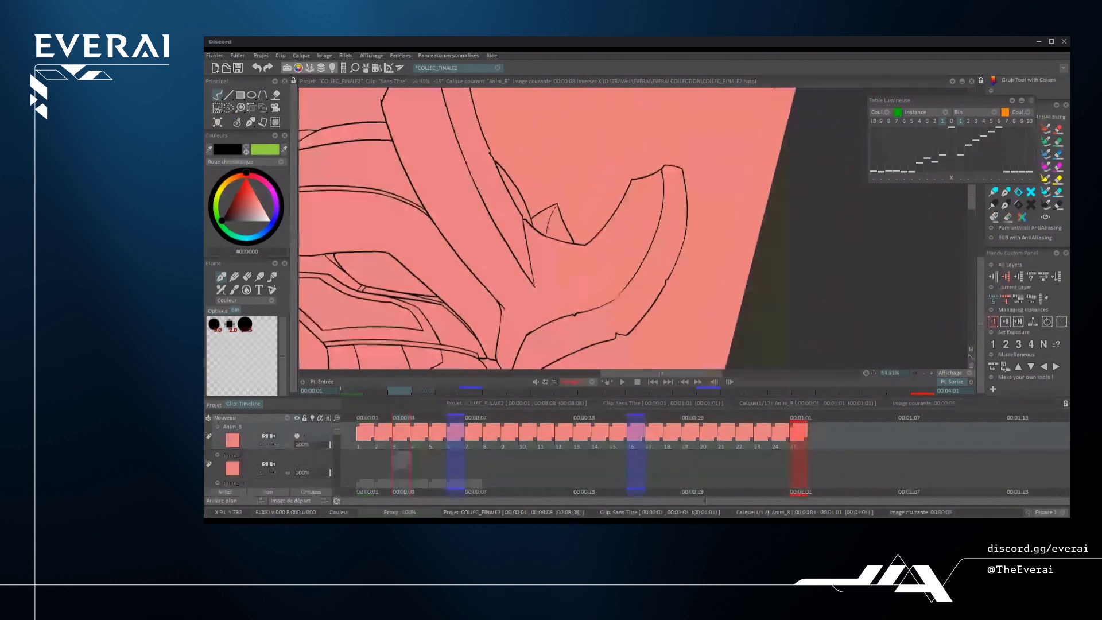
scroll(631, 230, "up", 4)
key("e")
left_click_drag(683, 166, 687, 198)
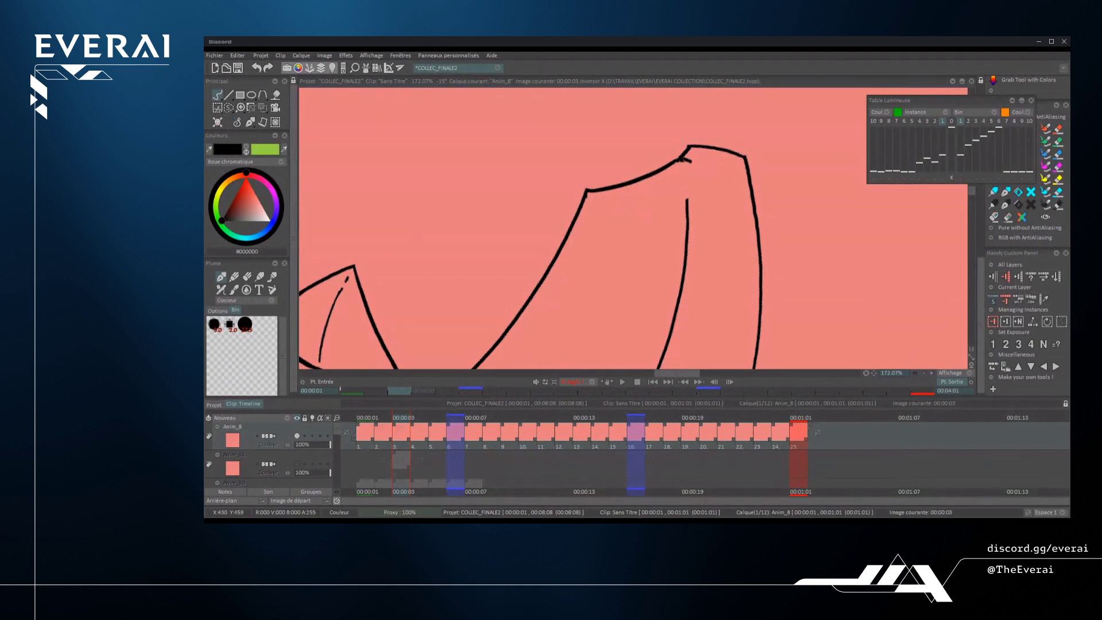
left_click_drag(690, 163, 690, 213)
key("ctrl+z")
mouse_move(691, 163)
left_mouse_down()
mouse_move(685, 230)
mouse_move(601, 182)
mouse_move(566, 213)
left_mouse_up()
scroll(565, 212, "up", 1)
key("ctrl+z")
left_click_drag(552, 255, 630, 153)
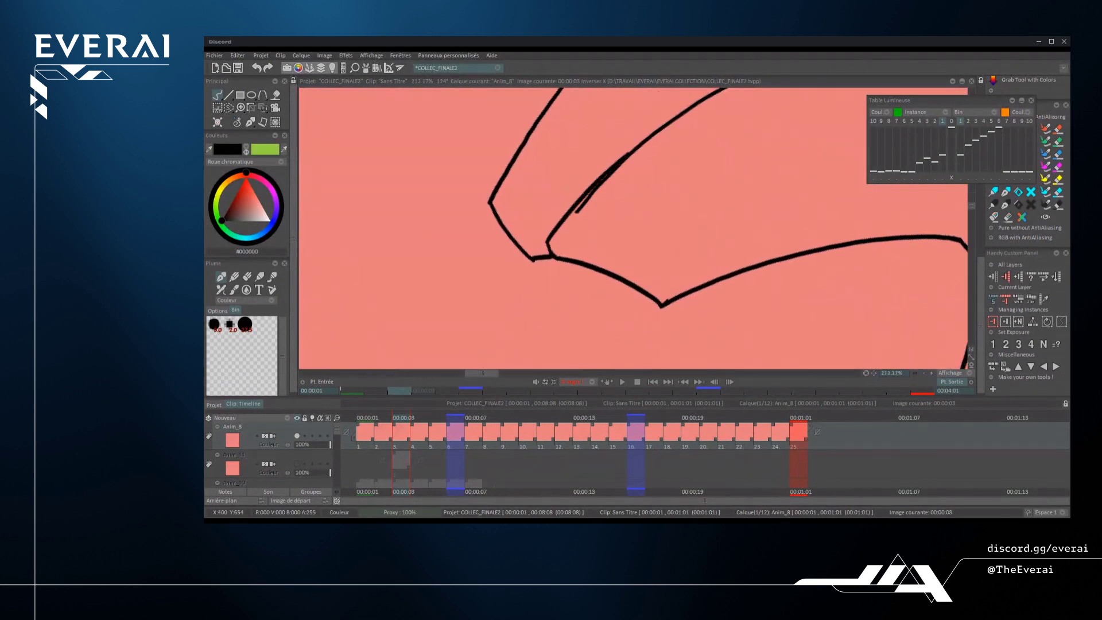
- Erase the doubled stroke on the ridge line near the horn tip and redraw the thinned section at even thickness
left_click_drag(577, 210, 629, 152)
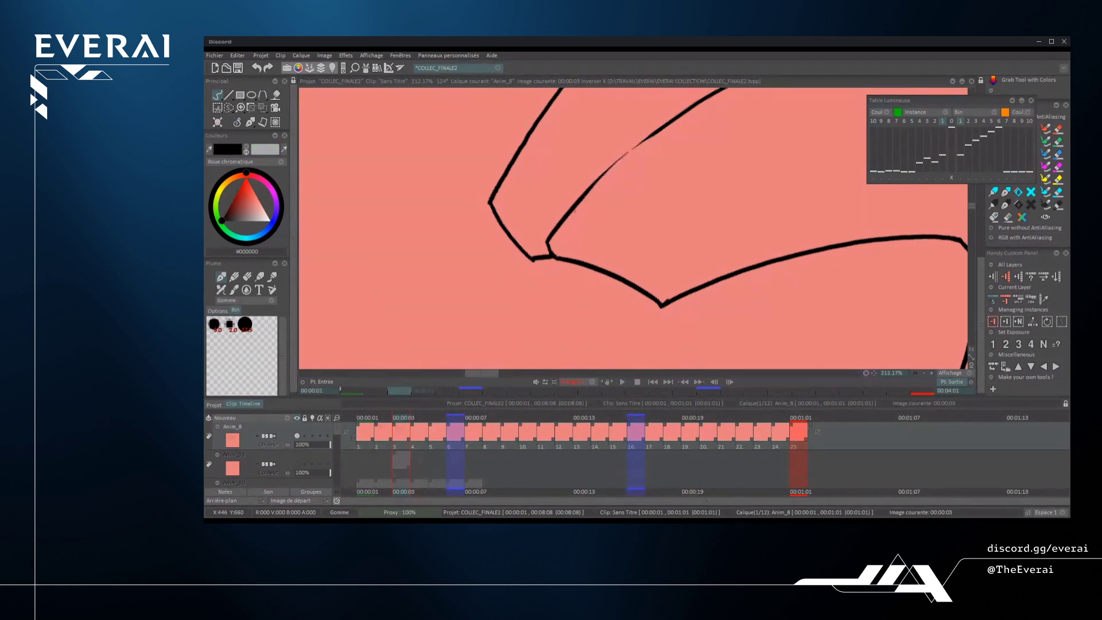
key("ctrl+z")
mouse_move(583, 194)
left_mouse_down()
mouse_move(669, 120)
mouse_move(653, 134)
left_mouse_up()
key("ctrl+z")
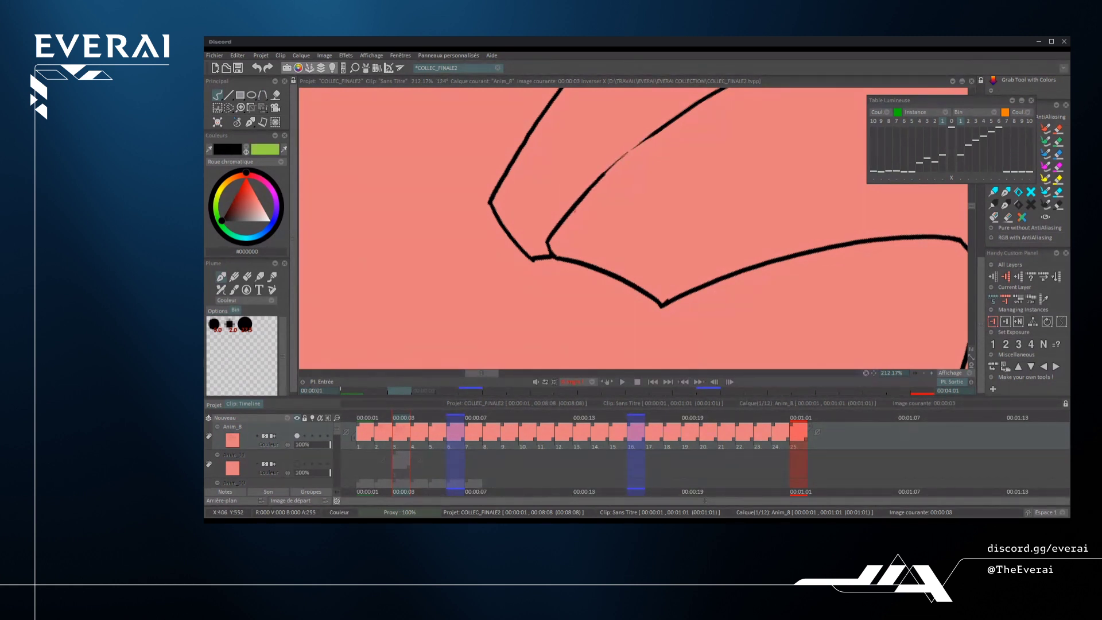
left_click_drag(591, 184, 659, 130)
scroll(659, 172, "down", 5)
left_click_drag(579, 196, 689, 189)
left_click_drag(798, 345, 797, 247)
scroll(798, 247, "down", 3)
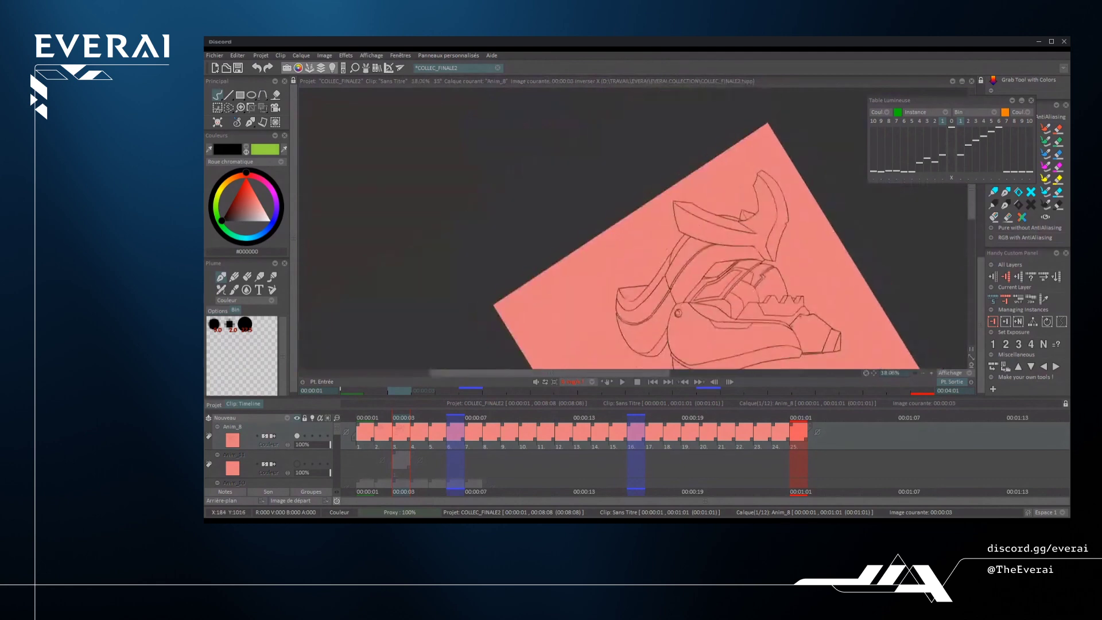
- Try a curved line sweeping from the round hinge up beside the visor panel's rear edge
left_click_drag(820, 291, 806, 238)
scroll(697, 220, "up", 5)
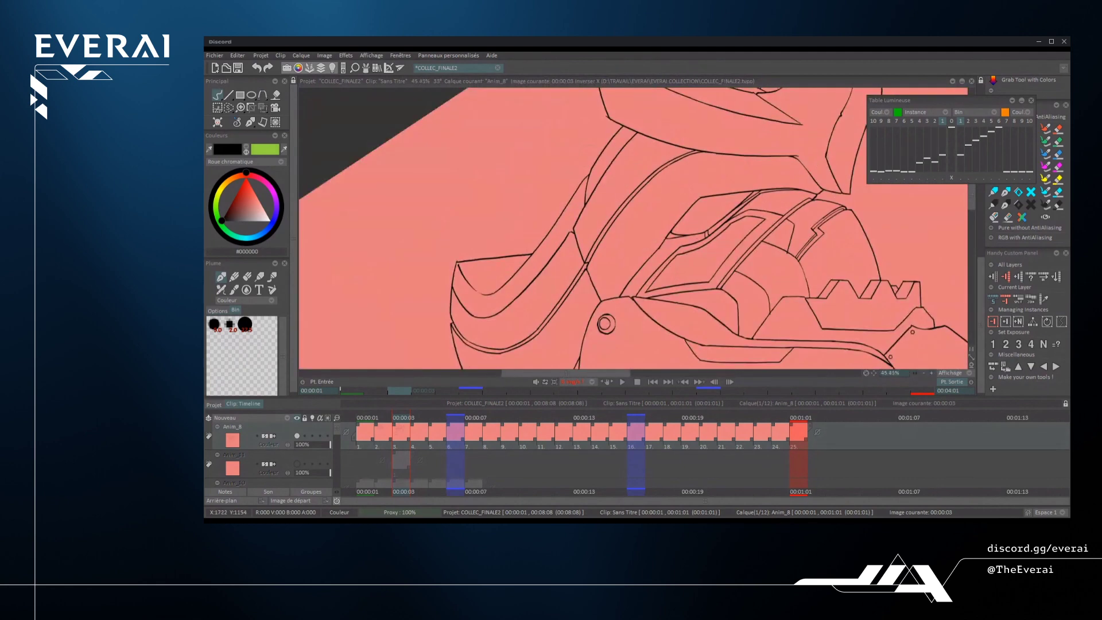
left_click_drag(912, 191, 912, 243)
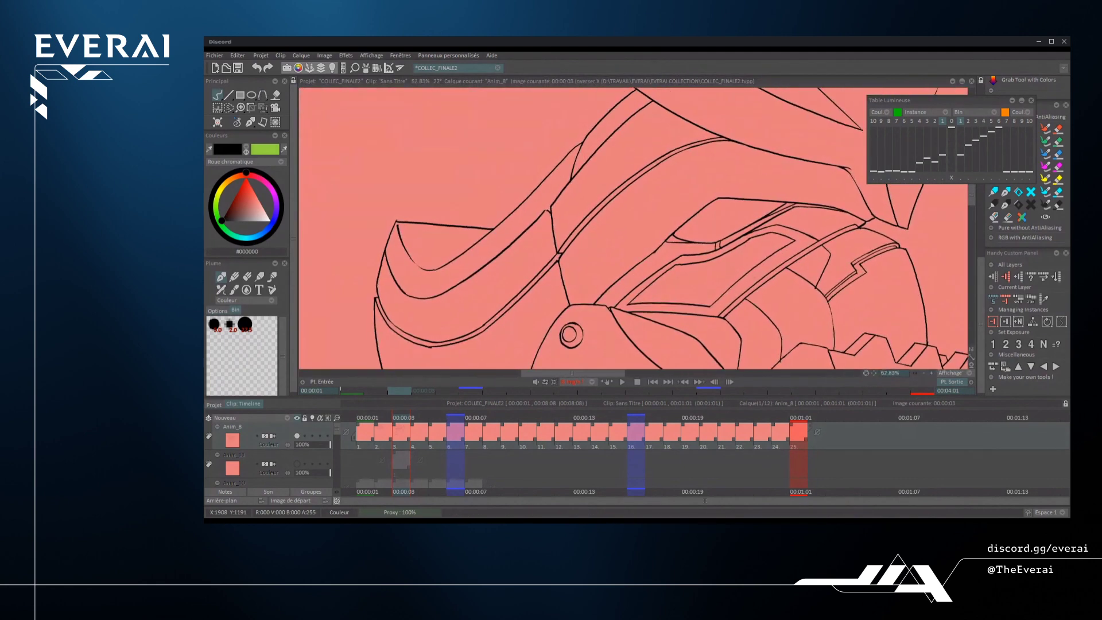
scroll(607, 284, "up", 1)
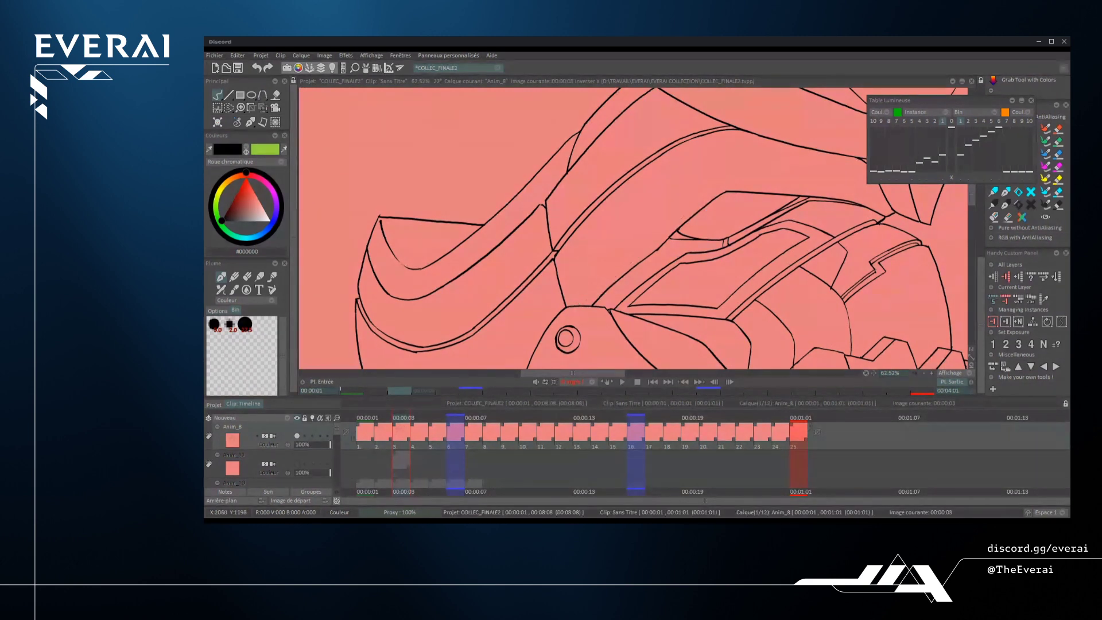
scroll(637, 229, "down", 5)
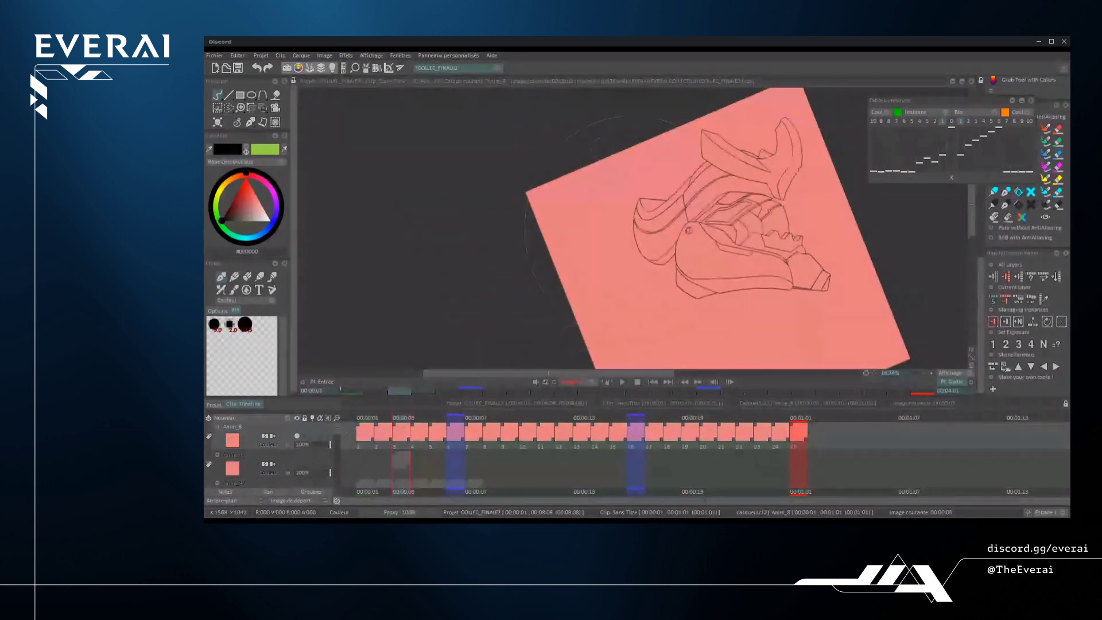
scroll(637, 230, "up", 5)
mouse_move(589, 304)
left_mouse_down()
mouse_move(673, 218)
mouse_move(765, 175)
left_mouse_up()
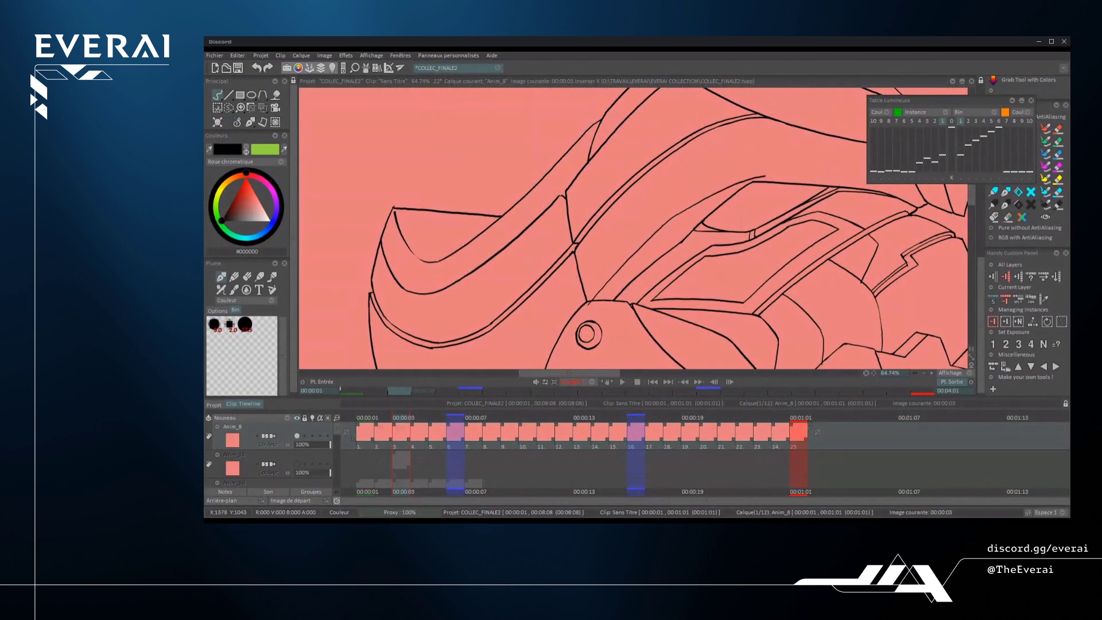
scroll(746, 192, "down", 5)
scroll(686, 222, "up", 5)
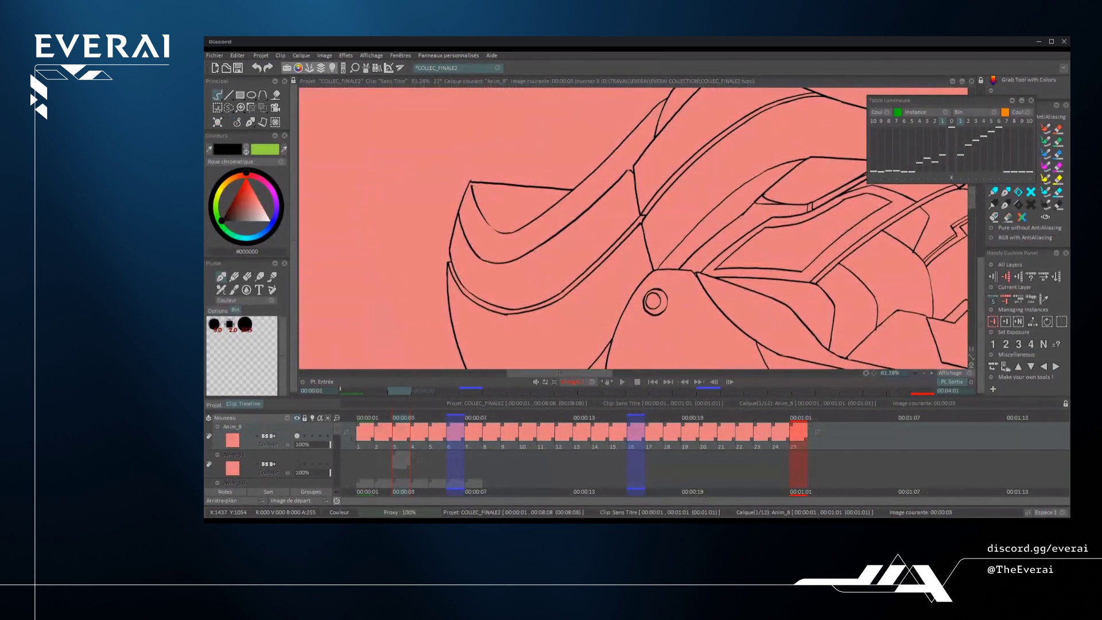
scroll(637, 230, "down", 5)
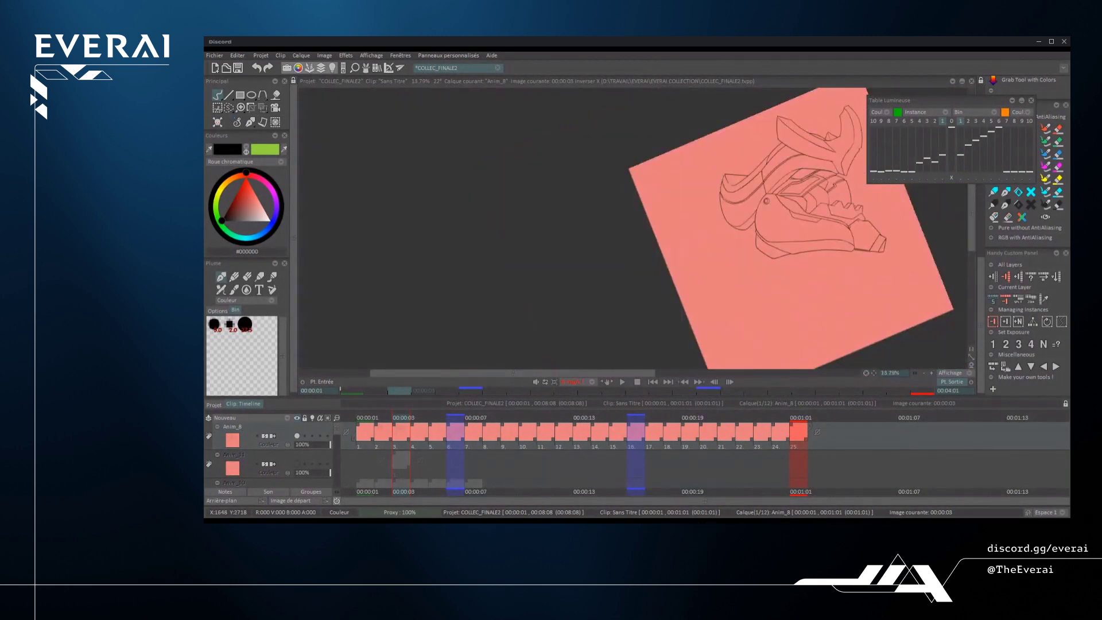
scroll(798, 172, "up", 5)
scroll(754, 188, "up", 2)
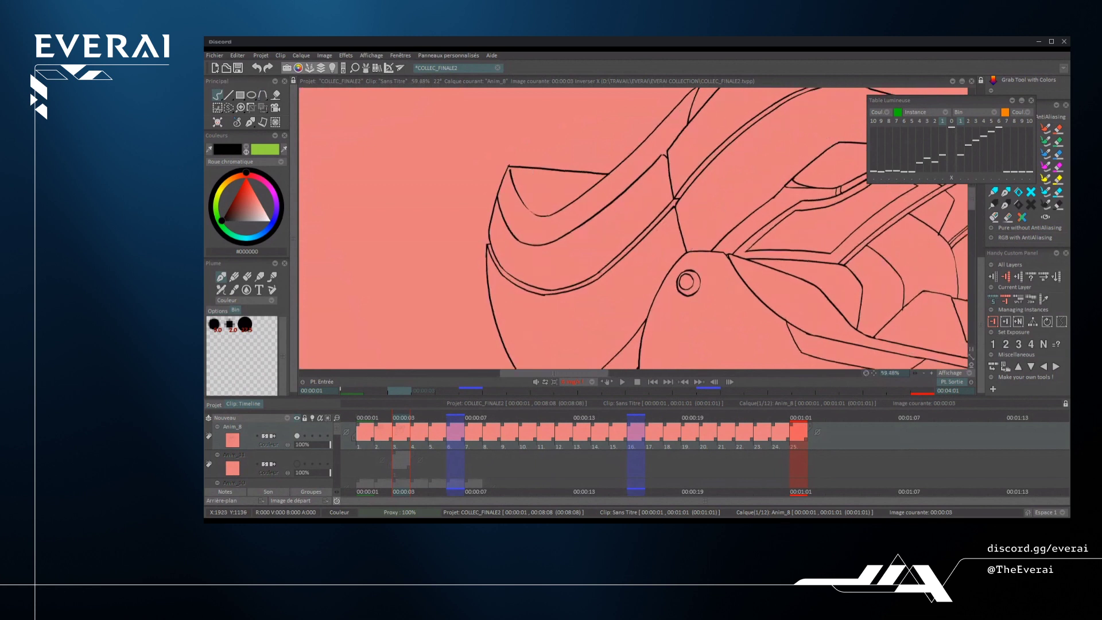
- Undo the curve beside the visor panel's rear edge and redraw it more cleanly from the hinge upward
key("ctrl+z")
left_click_drag(688, 255, 784, 162)
key("ctrl+z")
left_click_drag(693, 251, 790, 155)
key("ctrl+z")
left_click_drag(693, 253, 791, 154)
key("ctrl+z")
left_click_drag(693, 253, 814, 145)
key("ctrl+z")
scroll(787, 204, "down", 1)
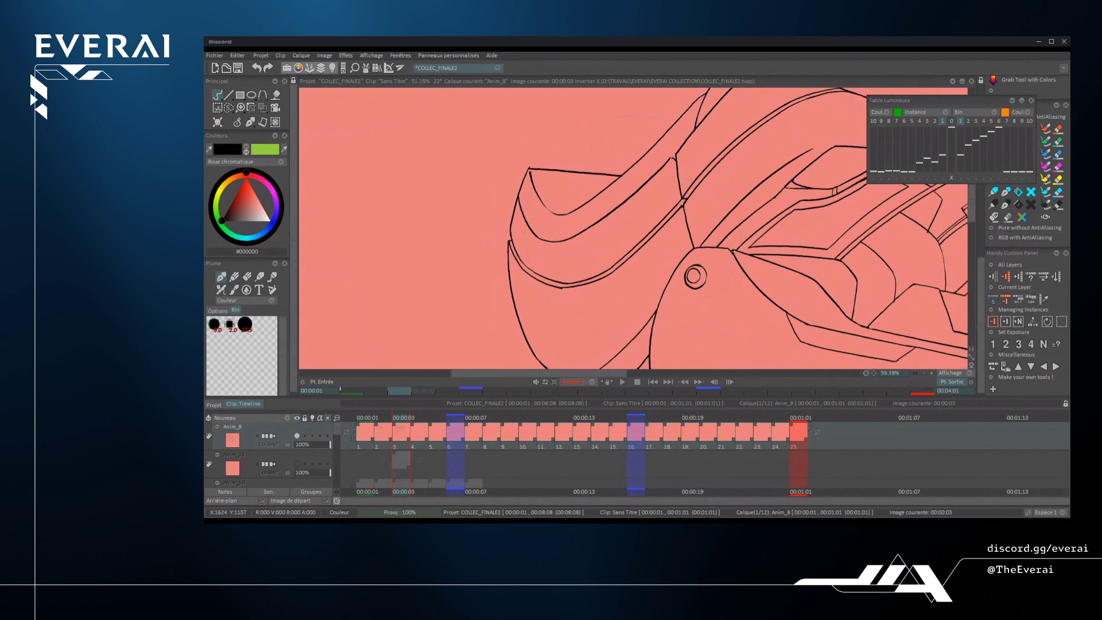
- Join the new curve's upper end to the visor panel's top corner, closing the gap, and unmirror the canvas view
scroll(790, 200, "down", 10)
left_click_drag(877, 229, 842, 101)
scroll(631, 230, "up", 15)
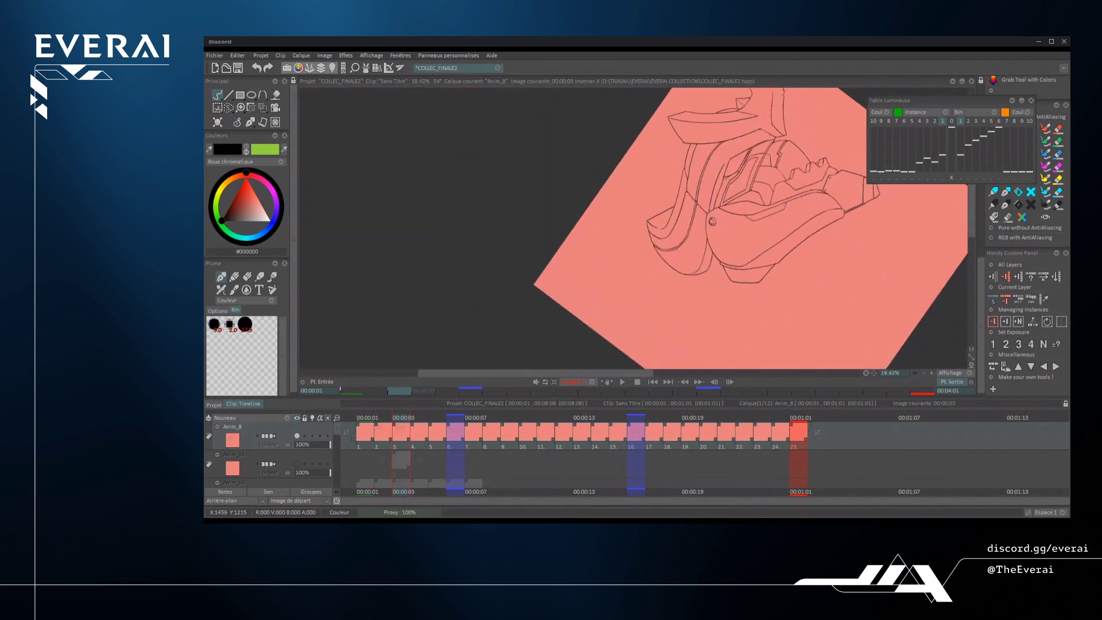
left_click_drag(694, 281, 723, 263)
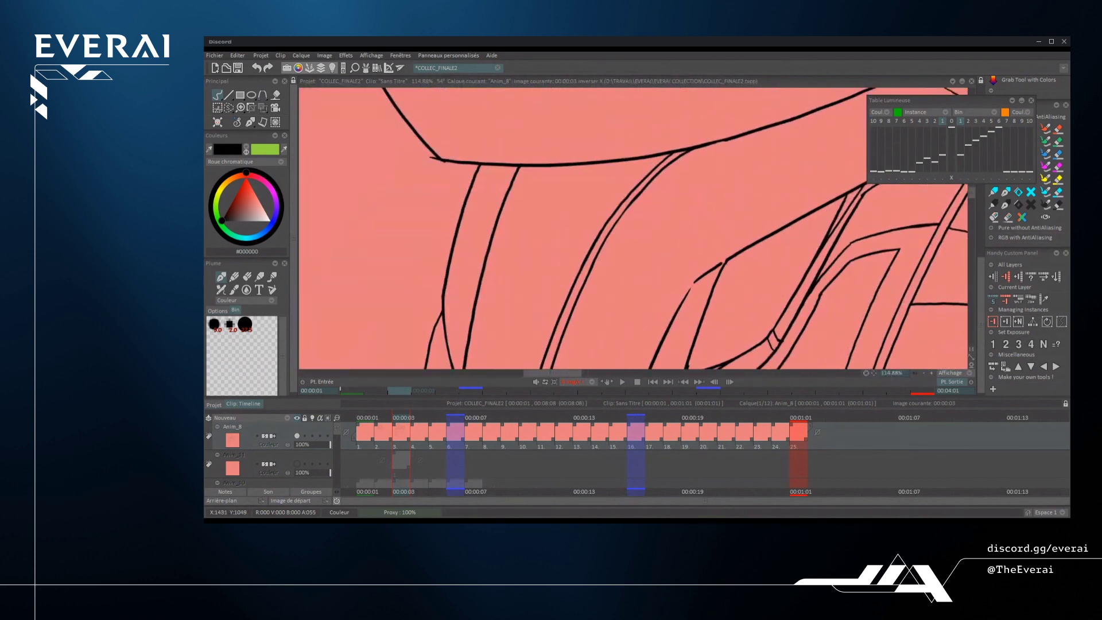
scroll(692, 291, "up", 4)
left_click_drag(668, 319, 703, 273)
scroll(736, 234, "down", 13)
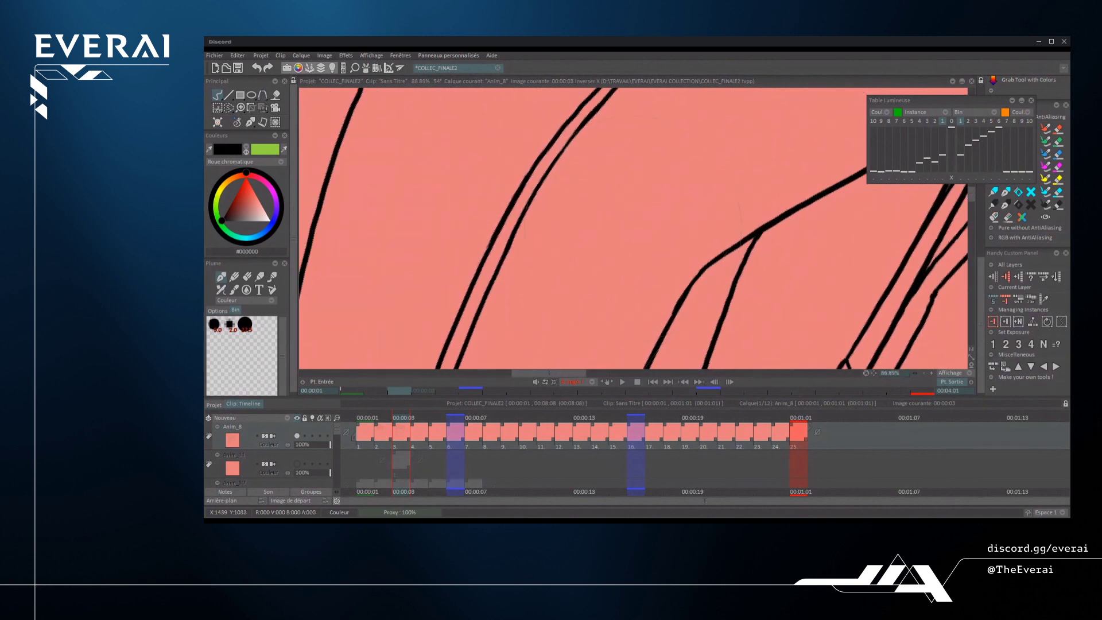
left_click_drag(825, 221, 823, 258)
scroll(631, 230, "down", 4)
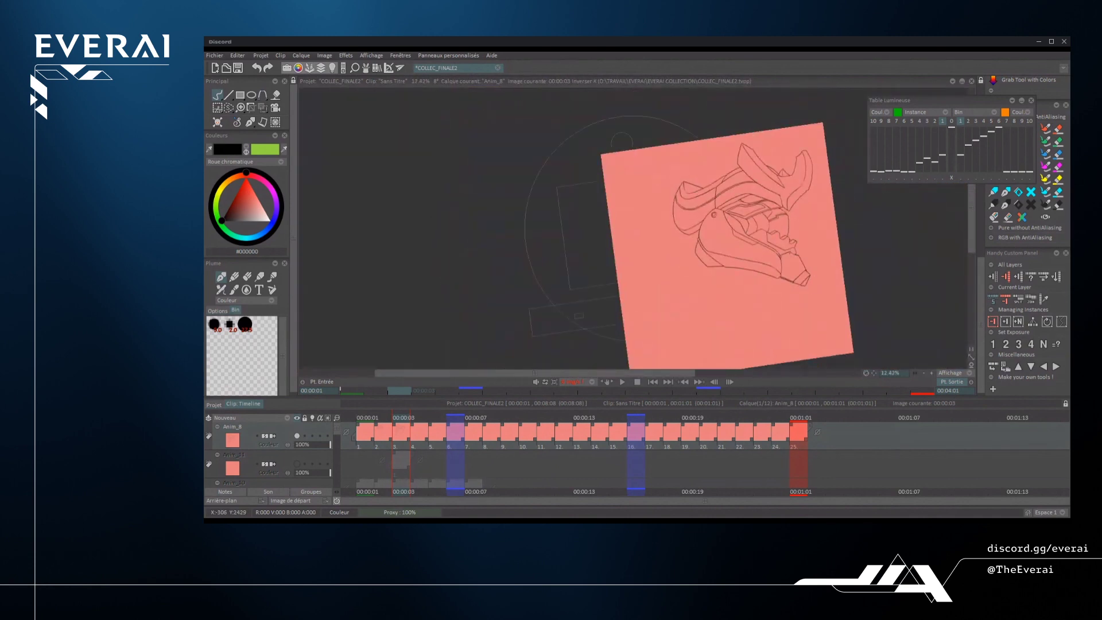
key("i")
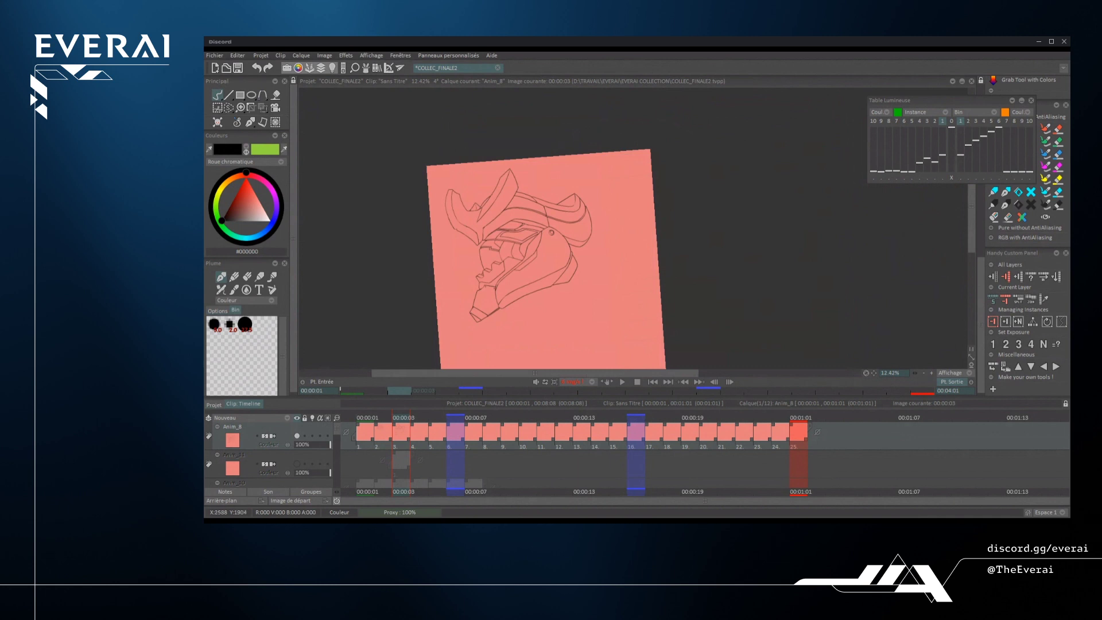
- Try a short seam line across the front end of the brow plate near the horn base
scroll(638, 217, "up", 5)
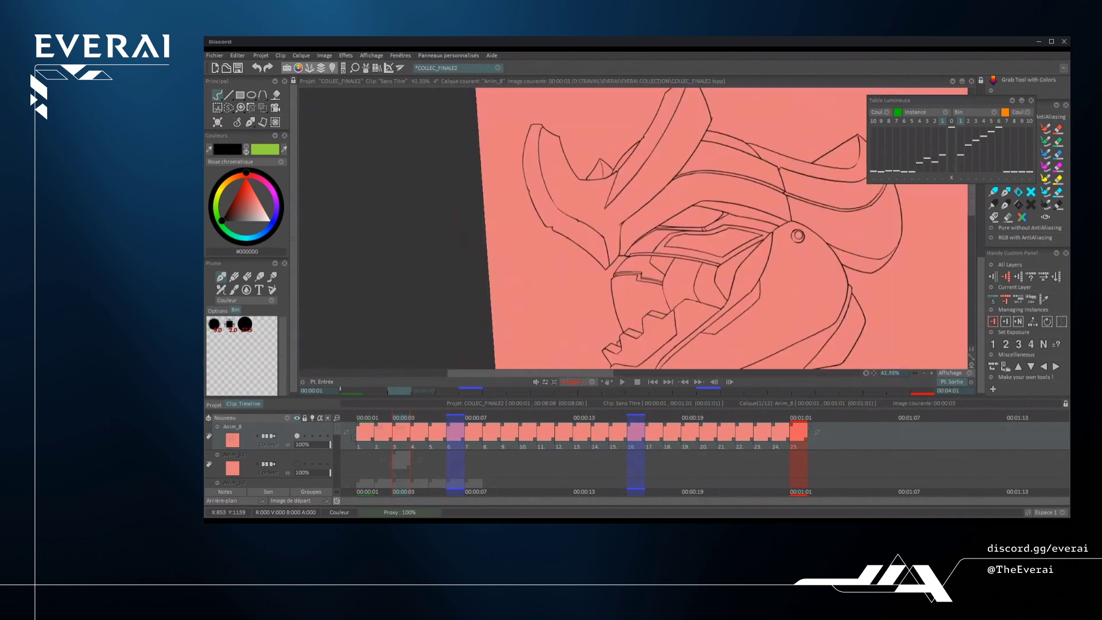
scroll(611, 225, "up", 1)
scroll(752, 192, "down", 5)
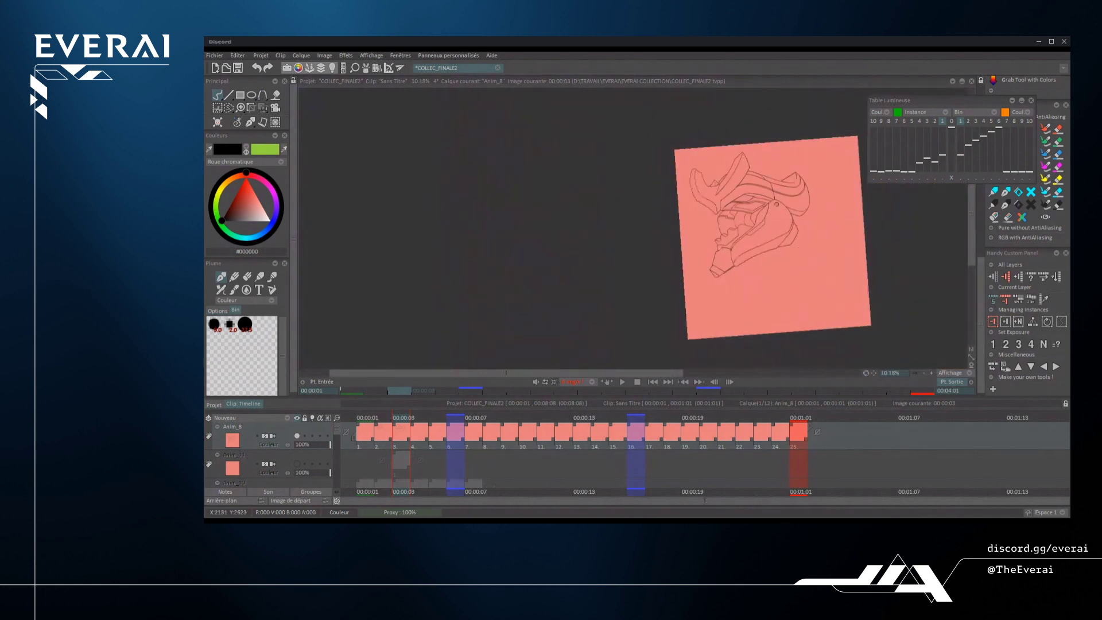
scroll(747, 218, "up", 6)
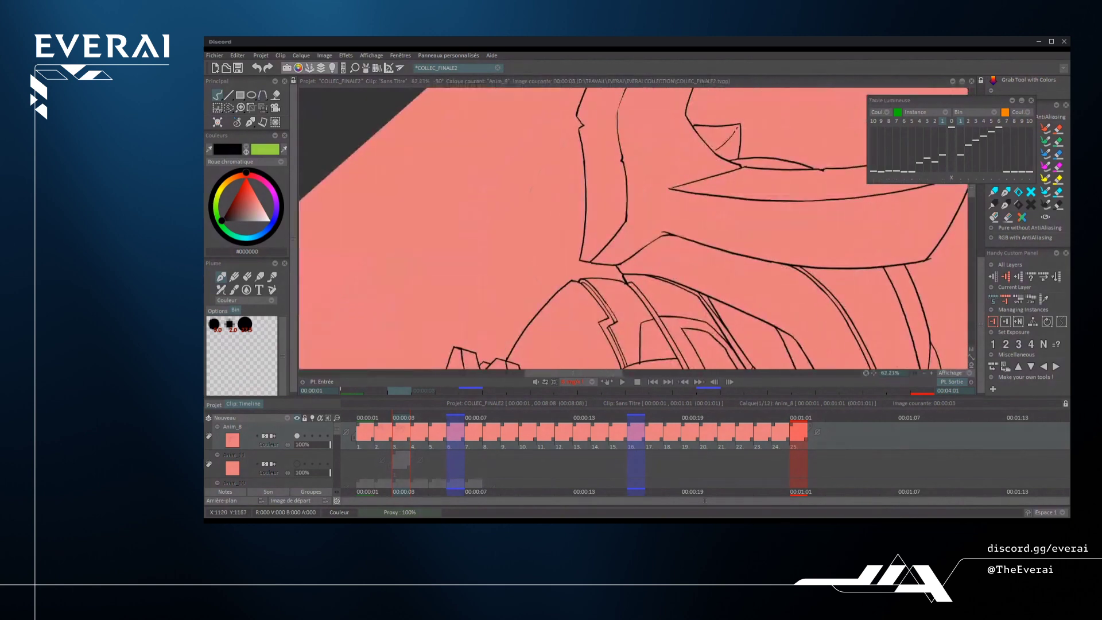
scroll(696, 270, "up", 1)
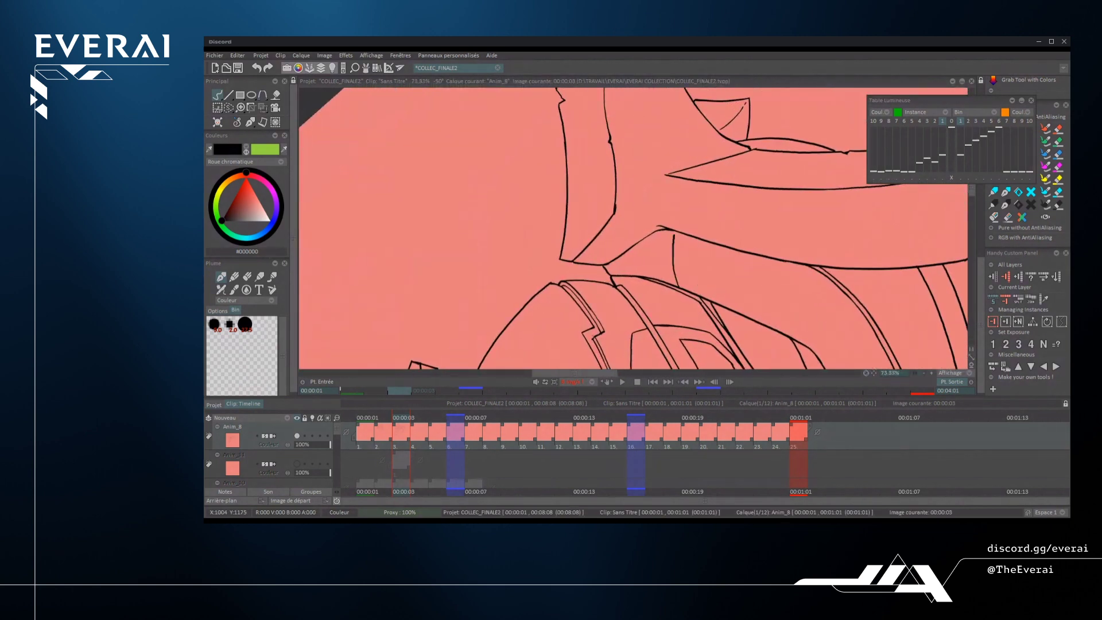
scroll(665, 267, "up", 1)
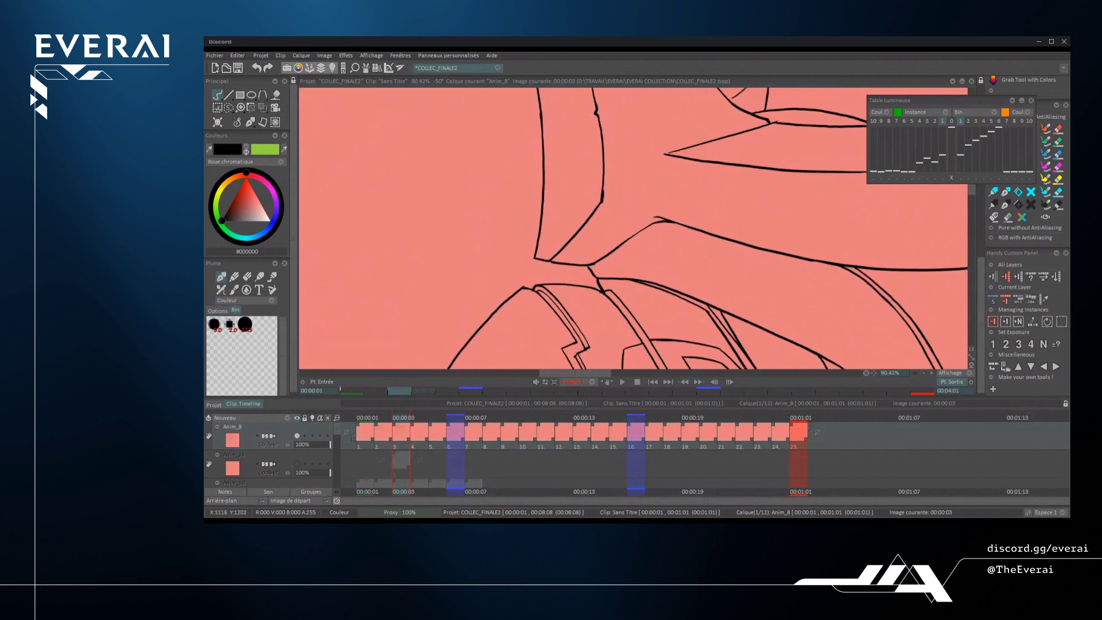
scroll(632, 228, "down", 5)
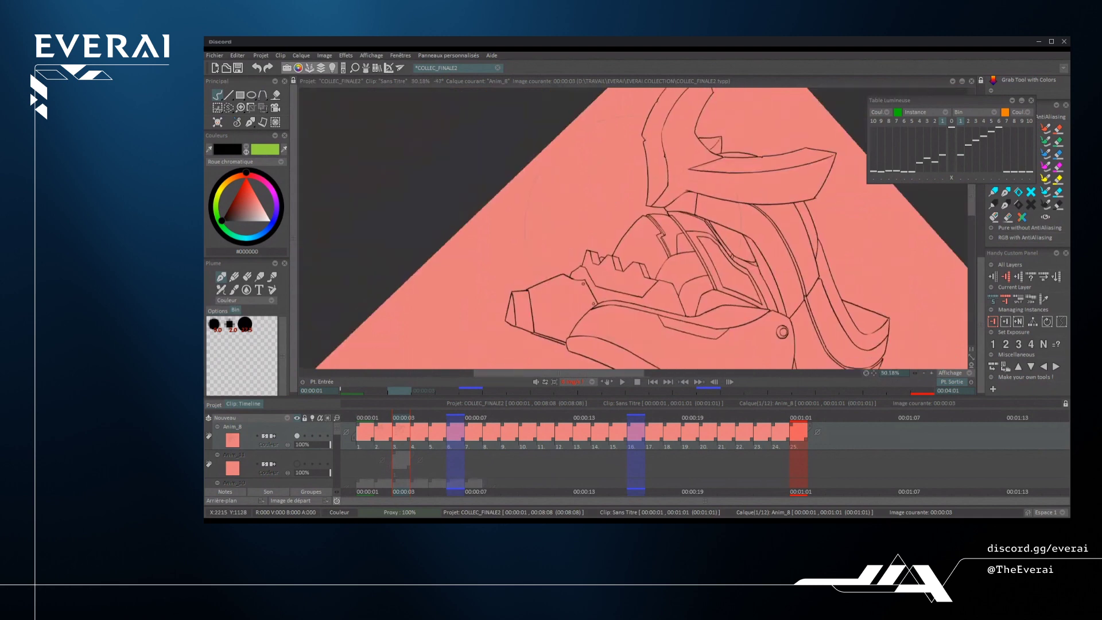
scroll(632, 228, "down", 2)
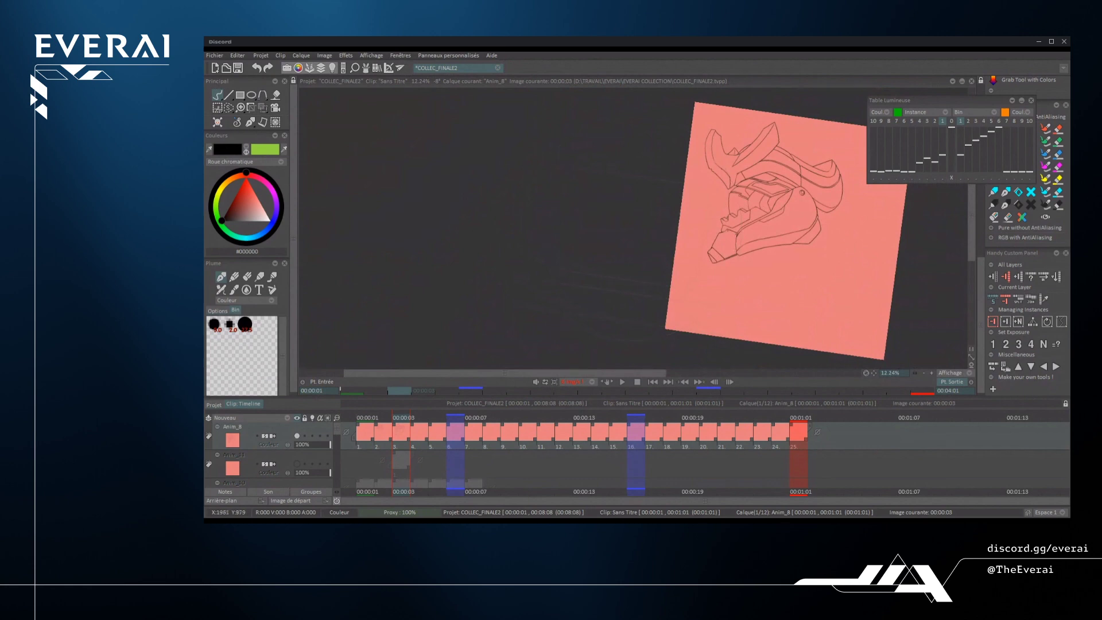
- Draw a seam line across the brow plate from its upper band down to the peak of its lower edge
scroll(776, 160, "up", 6)
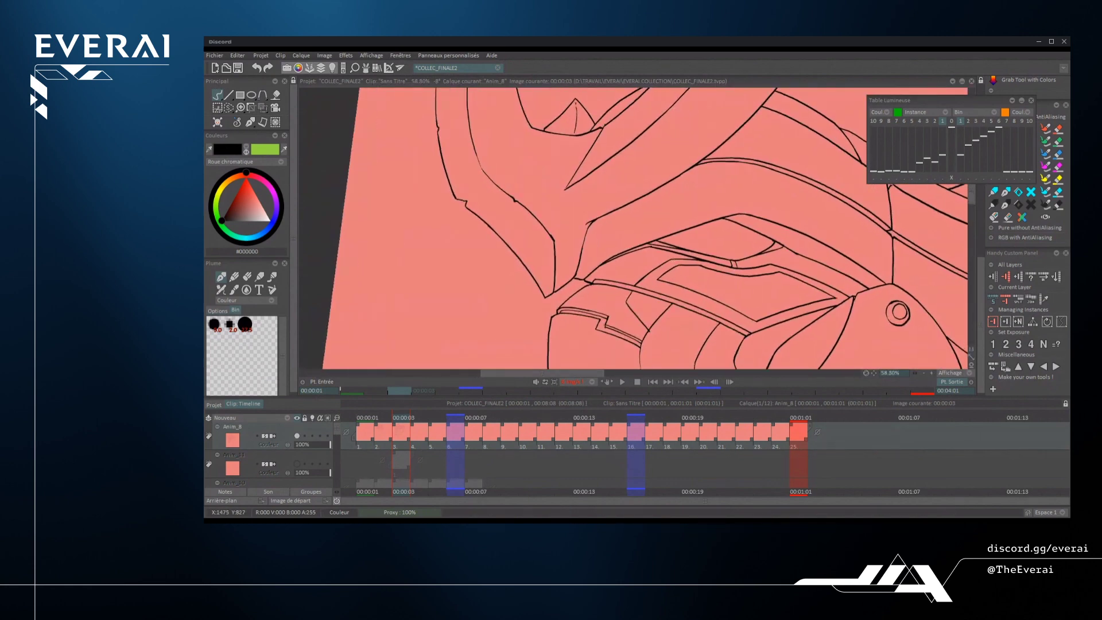
scroll(648, 228, "down", 5)
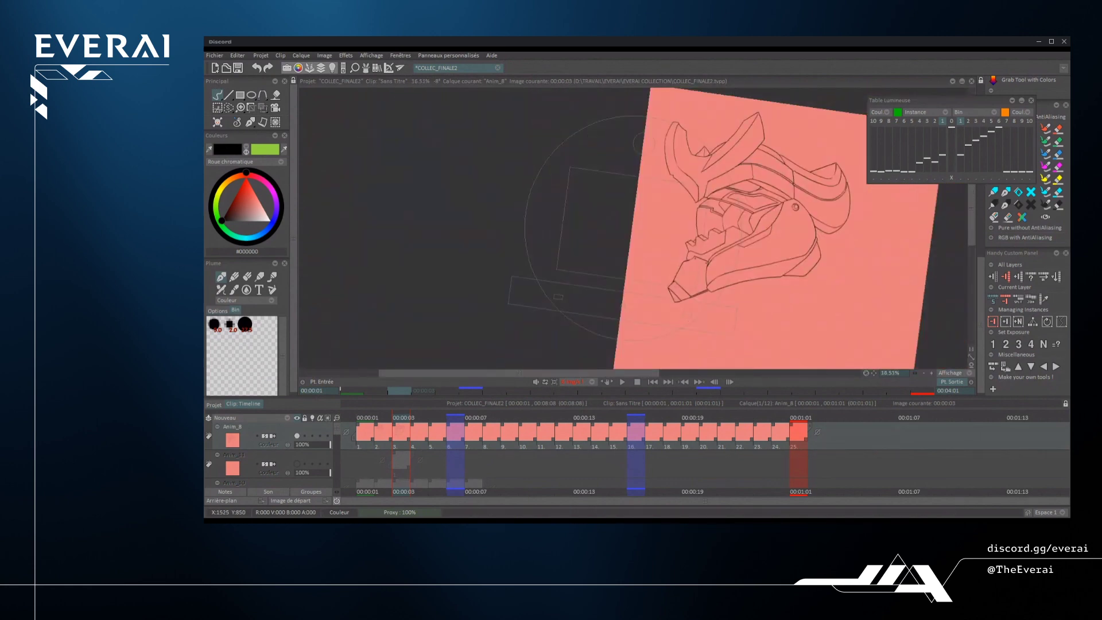
scroll(746, 229, "up", 6)
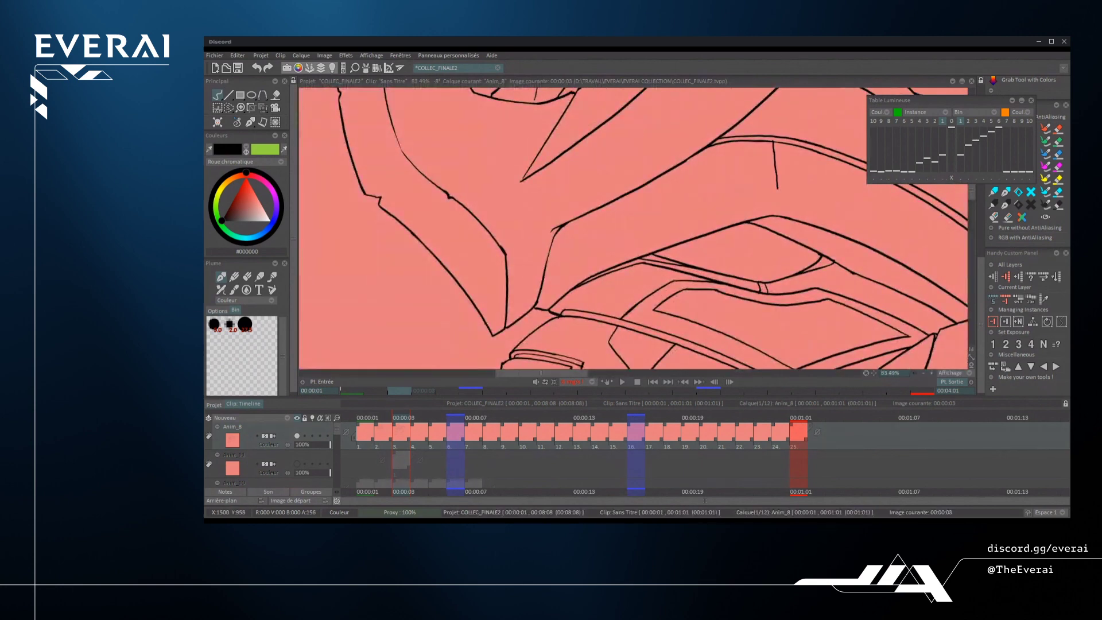
scroll(793, 178, "up", 2)
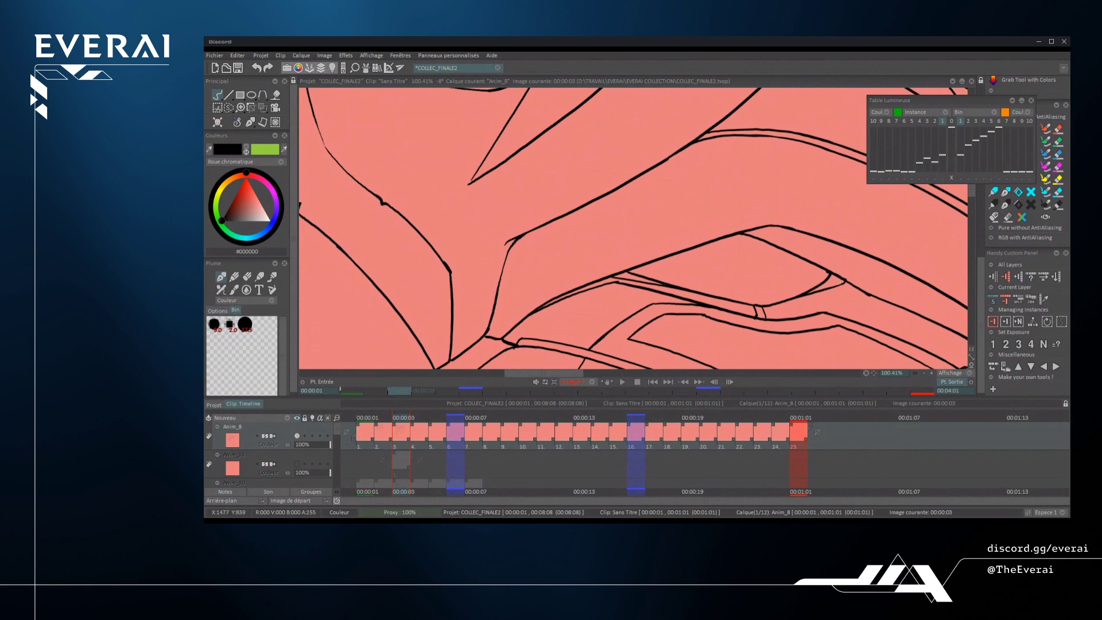
left_click_drag(774, 138, 772, 223)
scroll(772, 143, "up", 3)
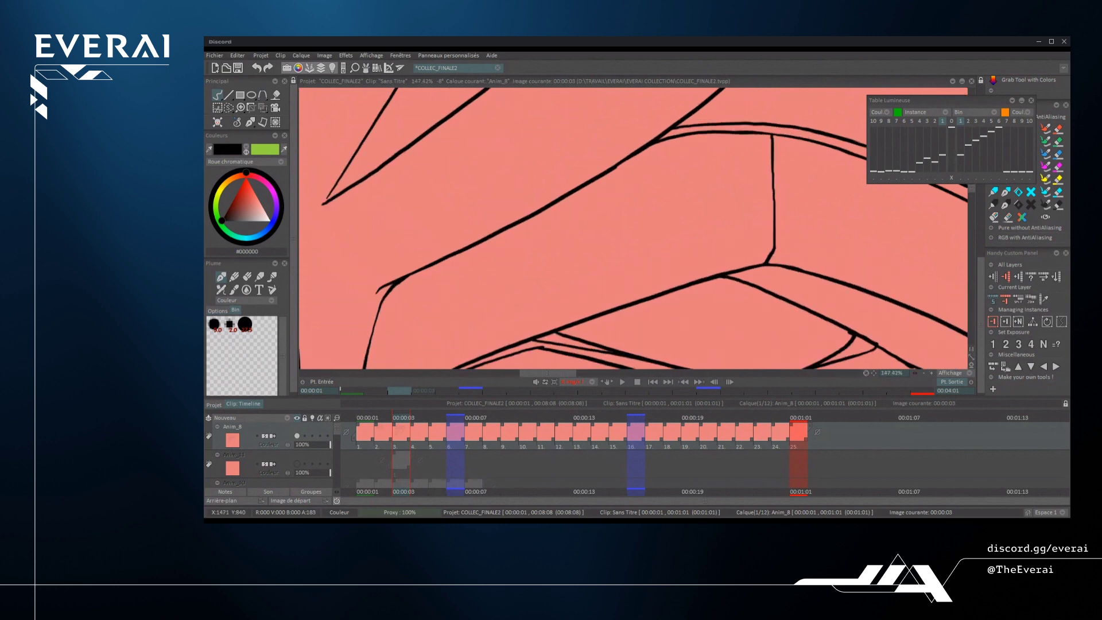
scroll(631, 230, "down", 10)
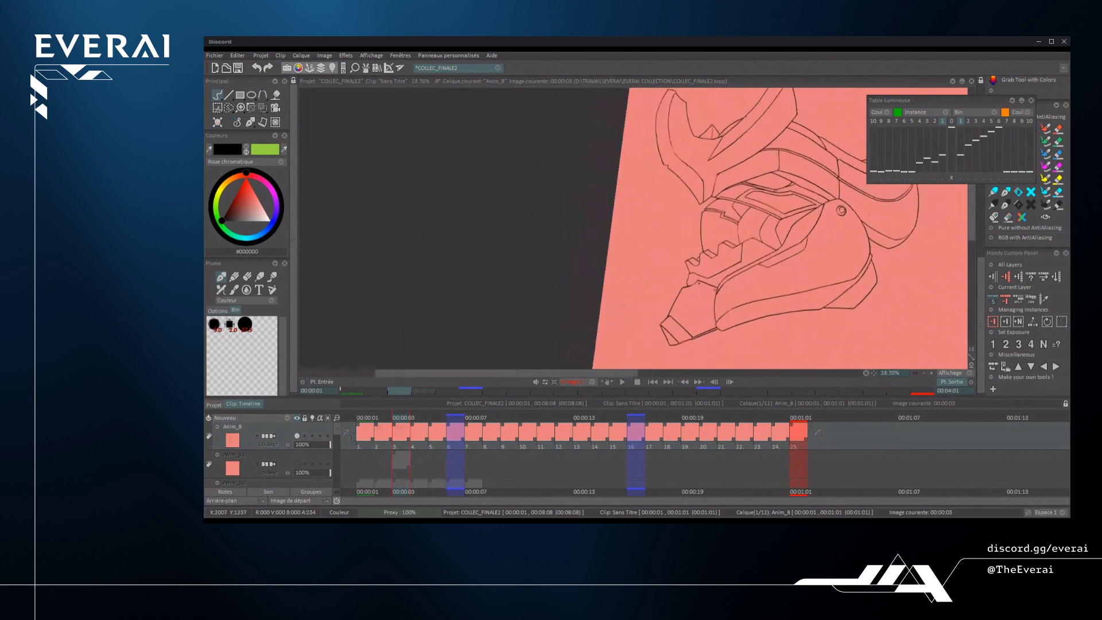
- Check the helmet's proportions in mirrored view and compare the drawing with the previous frame
left_click_drag(825, 224, 769, 263)
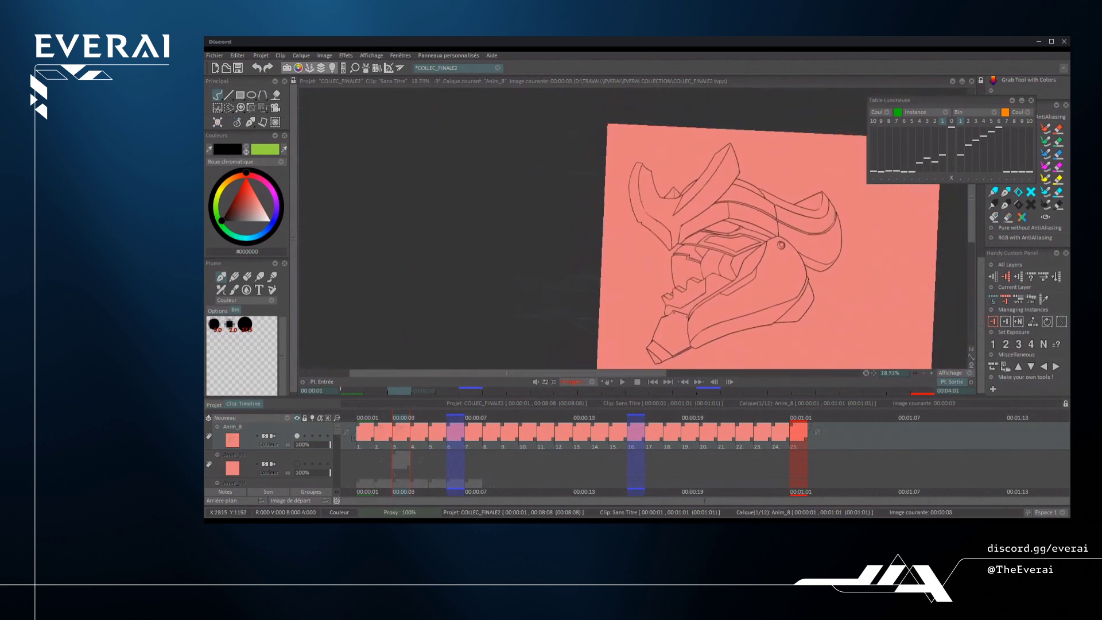
scroll(838, 236, "down", 3)
key("x")
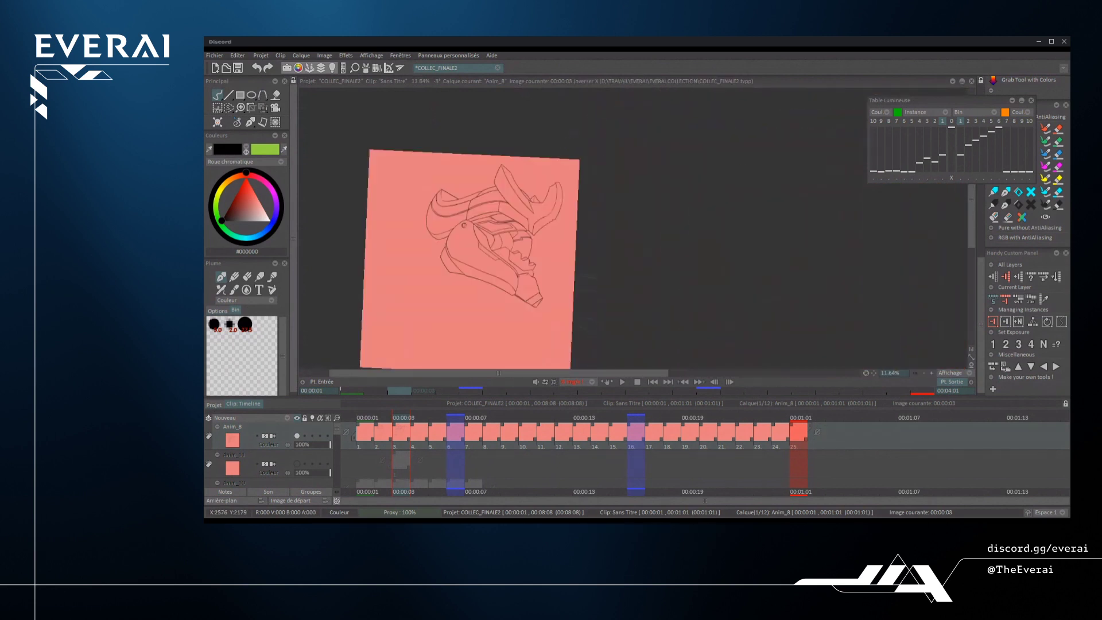
key("Left")
key("Right")
key("x")
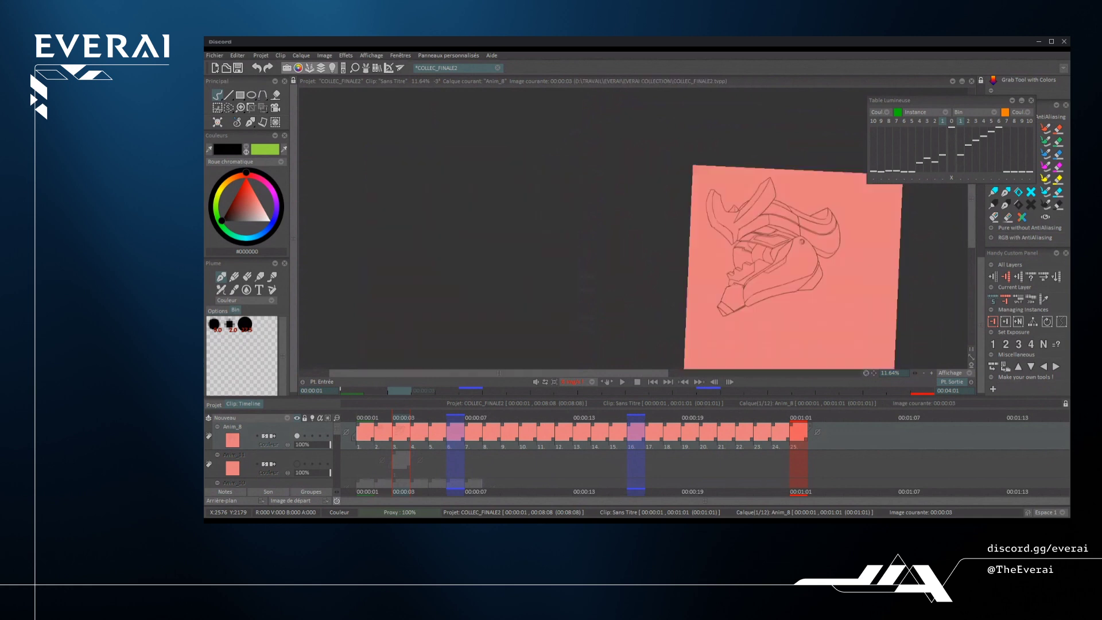
key("x")
key("h")
key("h")
- Examine the helmet line art on frame 3 up close and as a whole, including the new brow seam
scroll(800, 261, "up", 5)
scroll(815, 260, "down", 4)
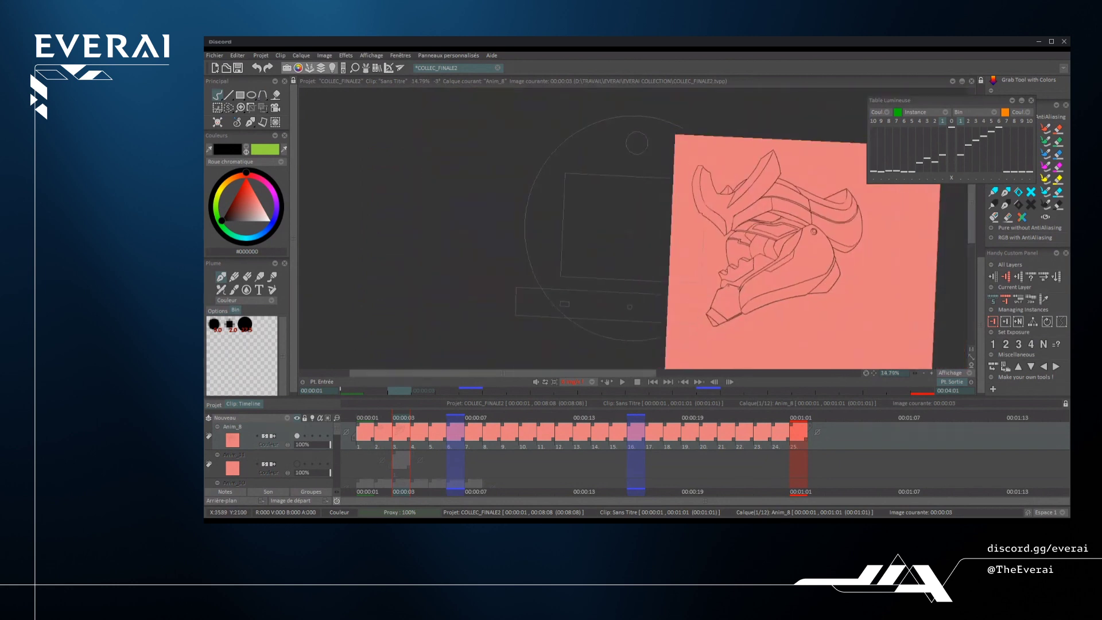
left_click_drag(827, 259, 782, 256)
scroll(826, 261, "down", 3)
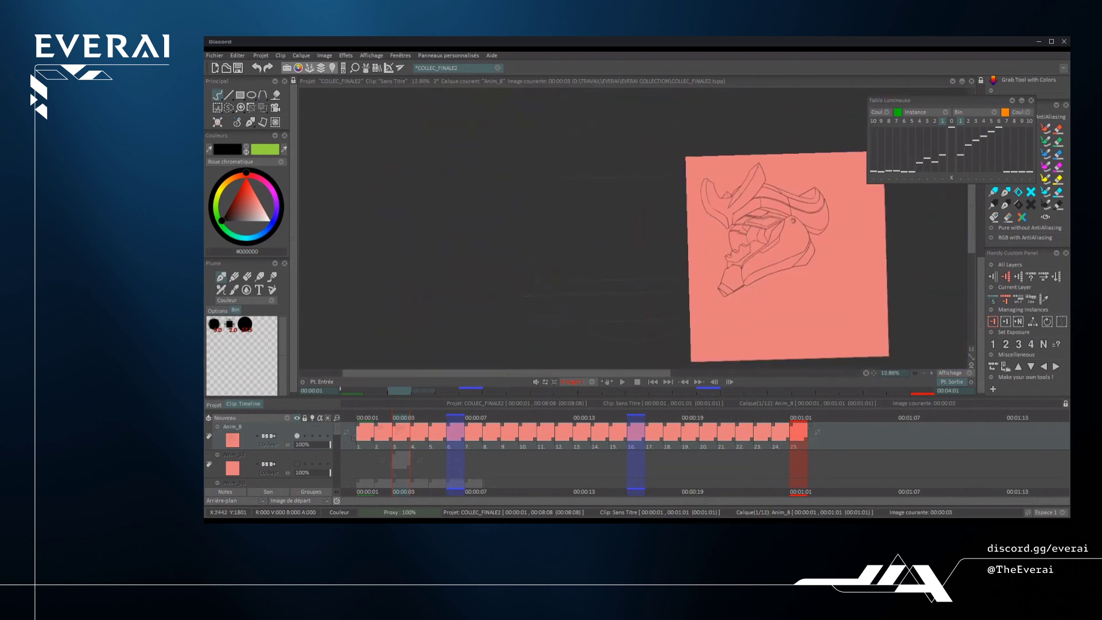
scroll(818, 259, "up", 3)
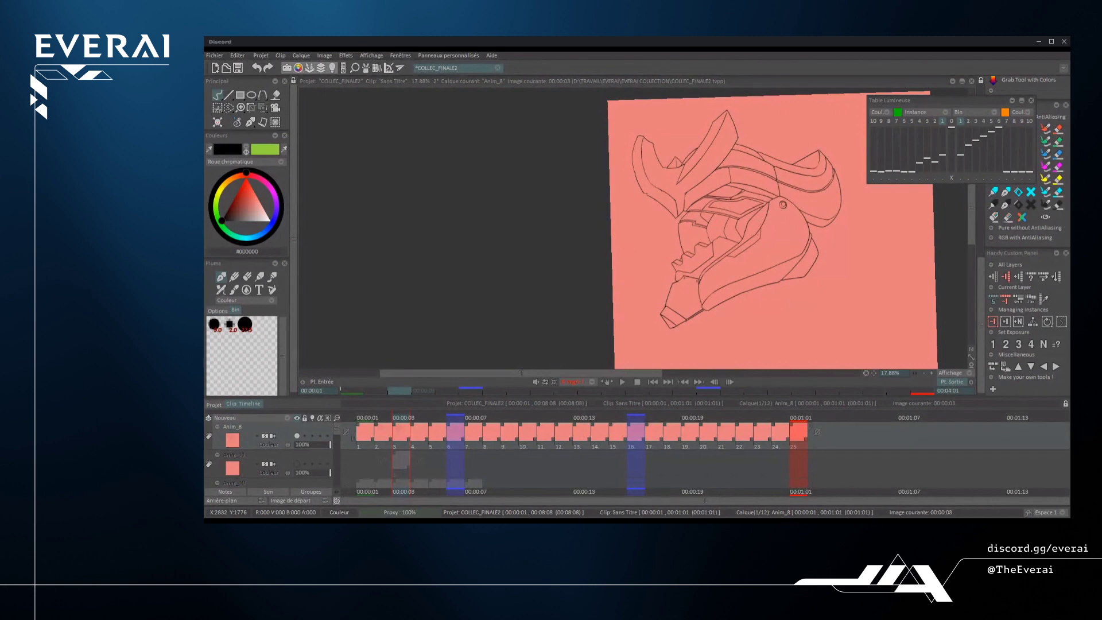
scroll(829, 236, "up", 3)
mouse_move(850, 222)
left_mouse_down()
mouse_move(682, 297)
mouse_move(793, 241)
mouse_move(793, 201)
mouse_move(790, 272)
mouse_move(792, 262)
left_mouse_up()
scroll(753, 238, "down", 5)
scroll(751, 247, "up", 4)
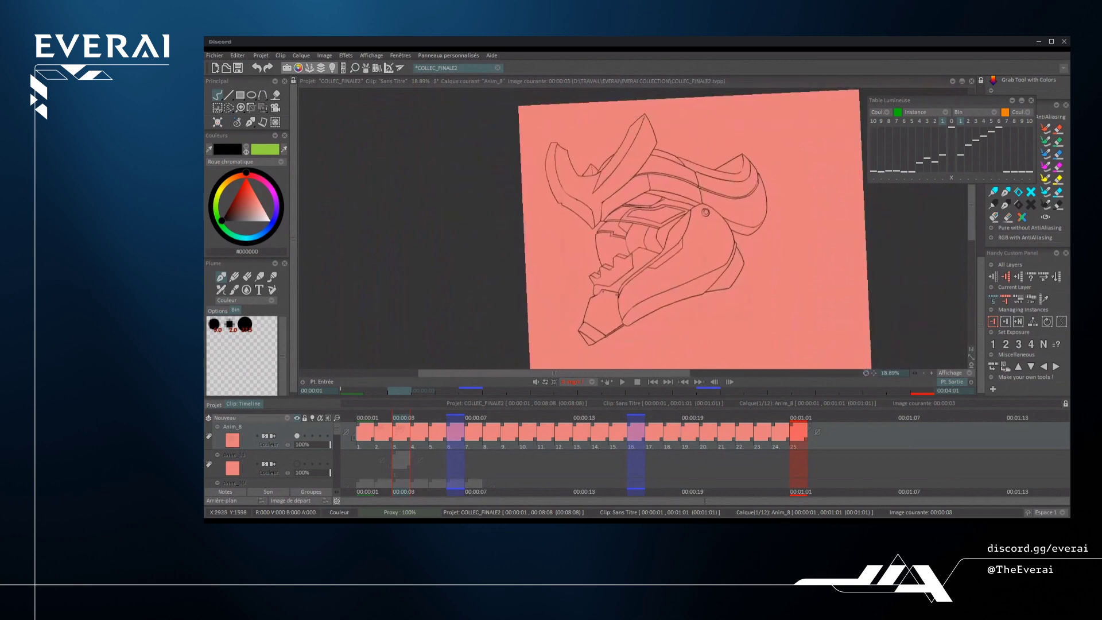
scroll(792, 254, "down", 3)
scroll(792, 253, "up", 5)
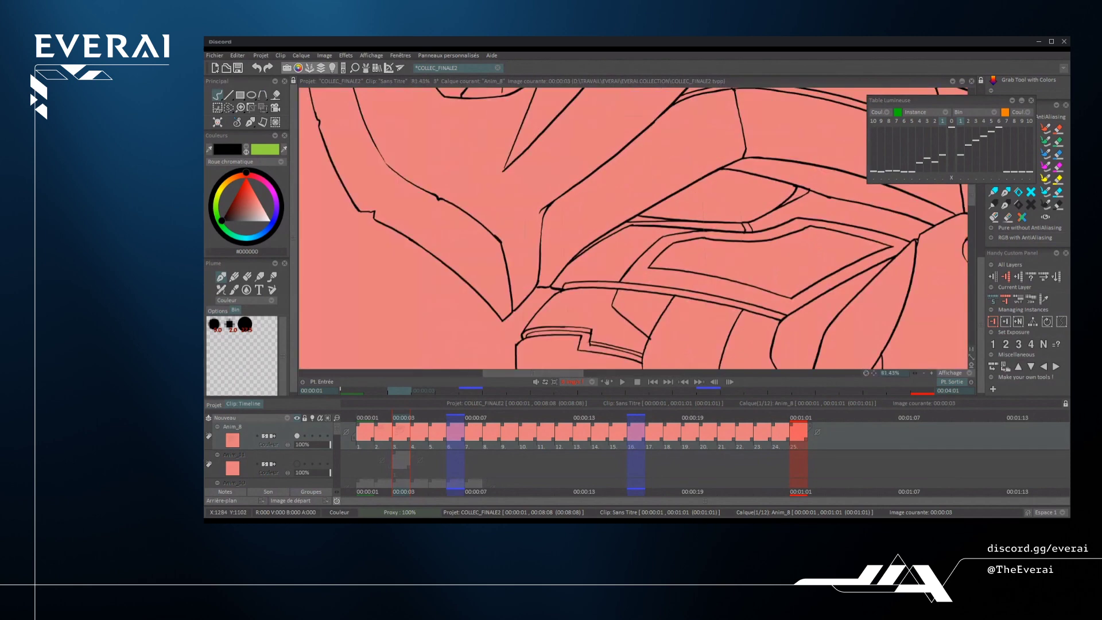
scroll(792, 253, "down", 7)
left_click_drag(792, 254, 695, 295)
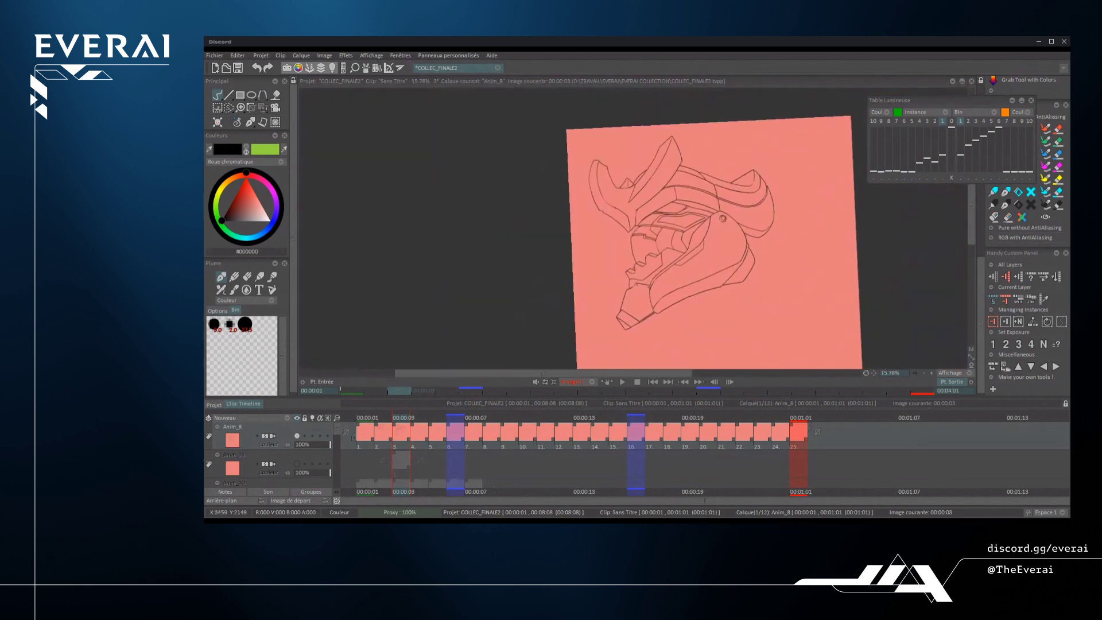
scroll(625, 189, "up", 4)
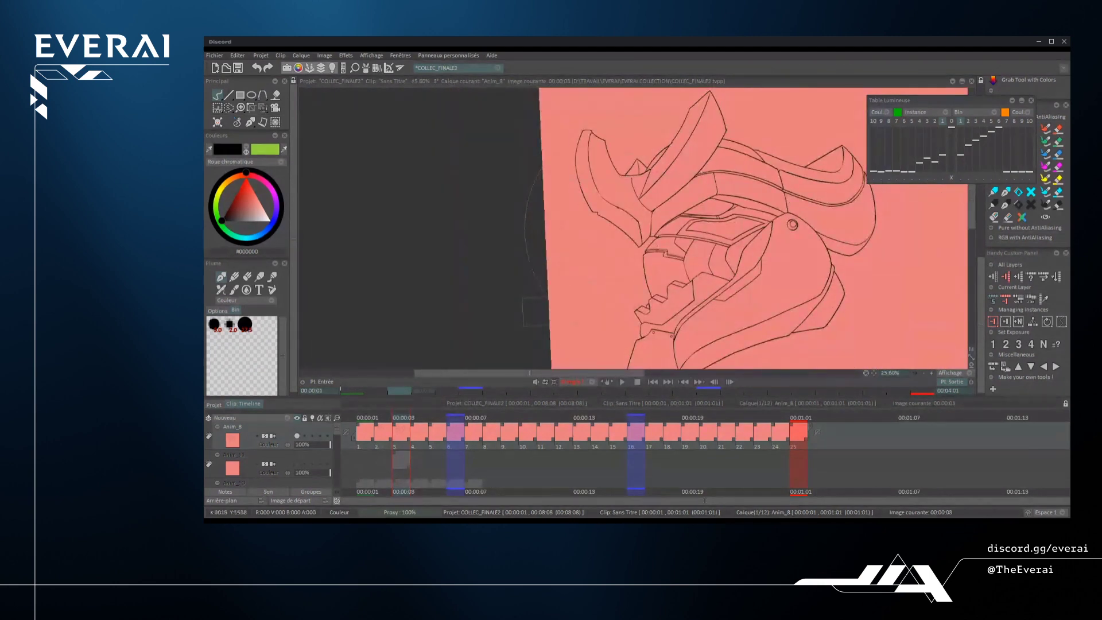
- Try a line near the brow plate's front end and horn base, undoing and redrawing the stroke
scroll(625, 190, "up", 2)
key("ctrl+z")
mouse_move(707, 278)
left_mouse_down()
mouse_move(680, 205)
mouse_move(697, 147)
left_mouse_up()
key("ctrl+z")
mouse_move(709, 279)
left_mouse_down()
mouse_move(678, 190)
mouse_move(696, 144)
left_mouse_up()
scroll(679, 185, "up", 2)
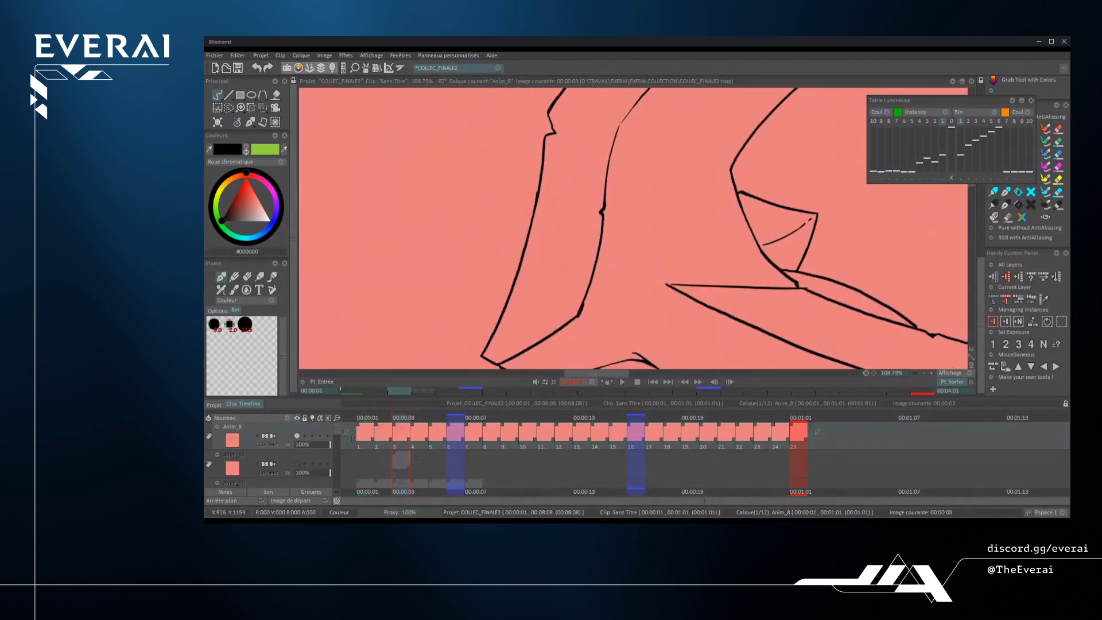
mouse_move(643, 357)
left_mouse_down()
mouse_move(660, 258)
mouse_move(727, 183)
left_mouse_up()
scroll(678, 229, "down", 8)
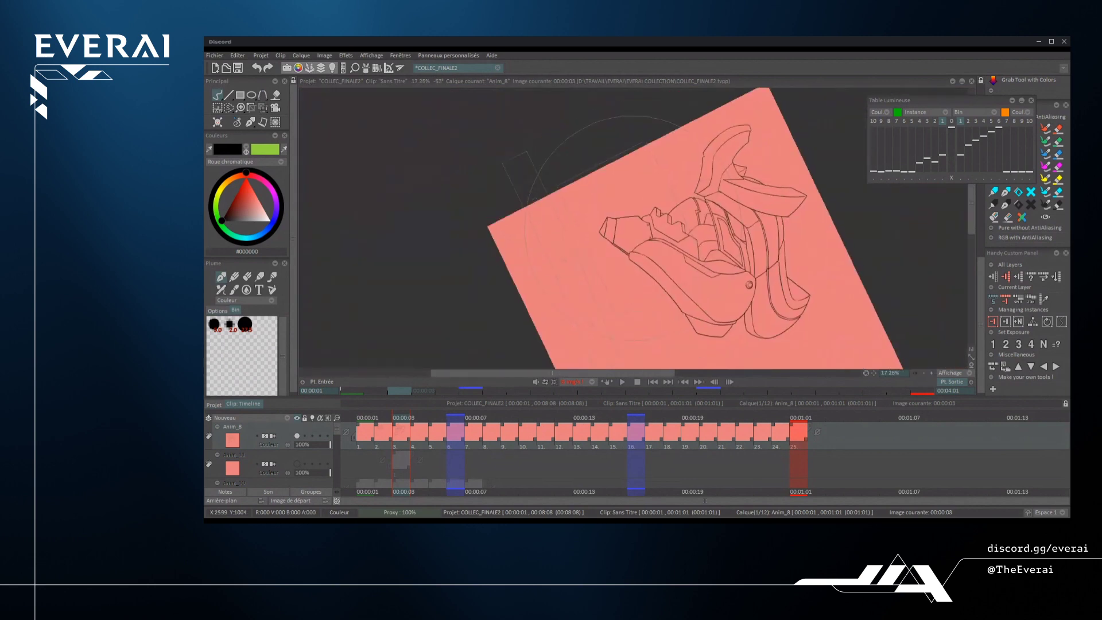
left_click_drag(769, 365, 845, 215)
scroll(801, 295, "down", 2)
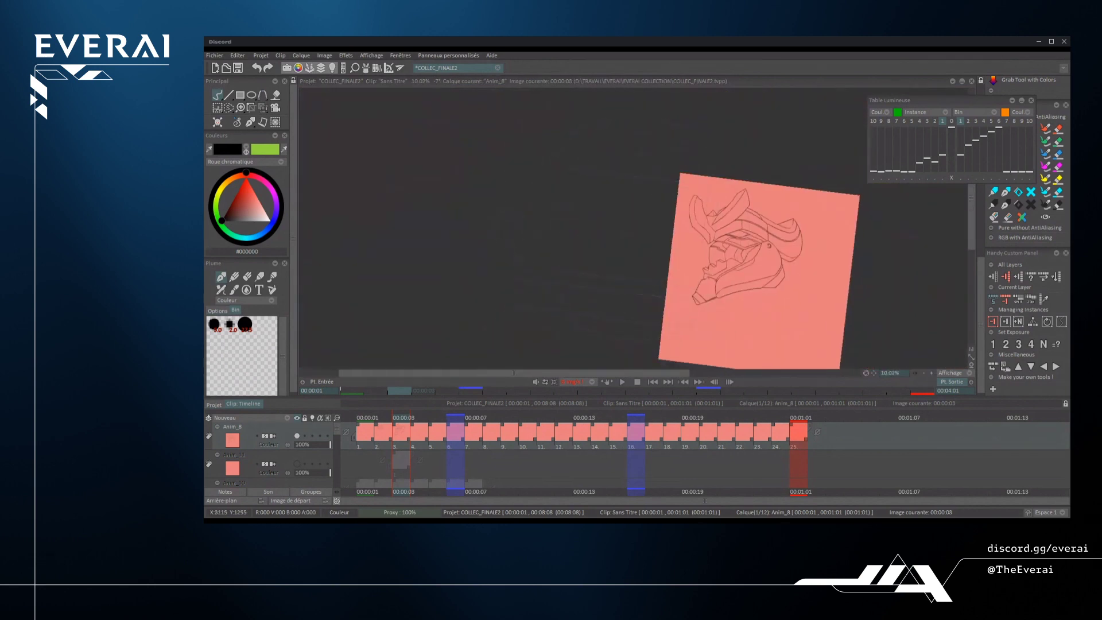
- Mirror the canvas view and try a short curved line on the face plate above the teeth
scroll(718, 236, "up", 8)
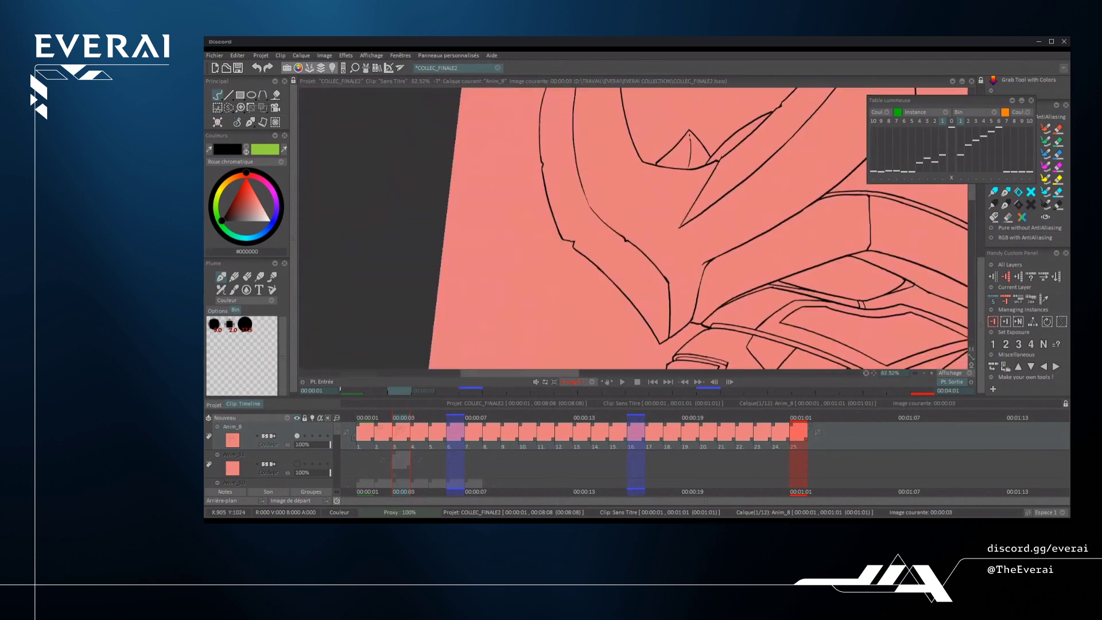
scroll(746, 241, "down", 5)
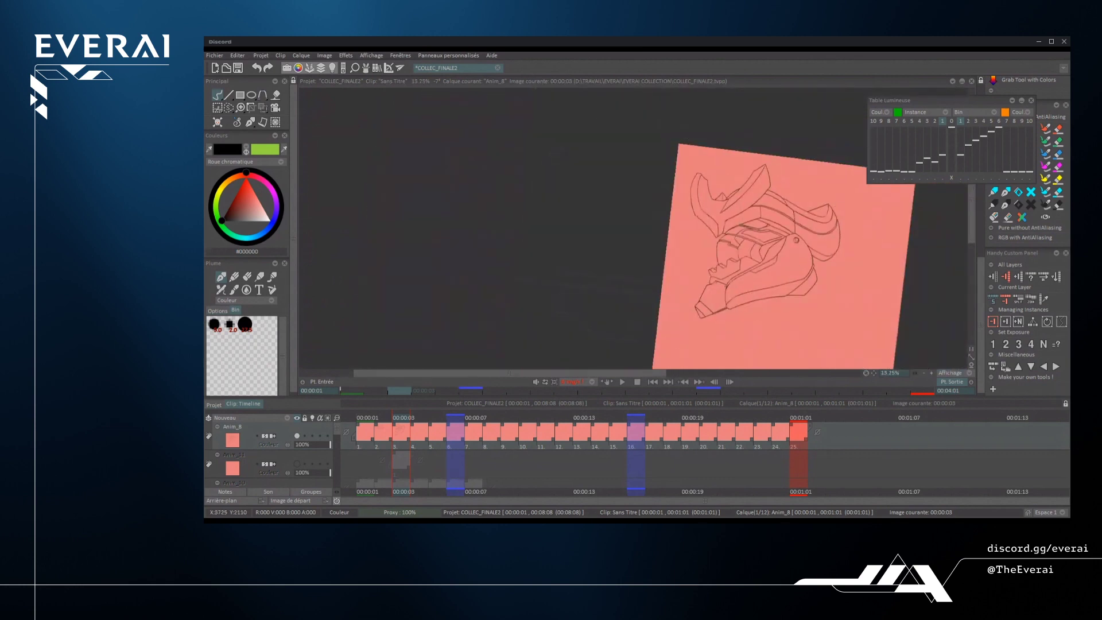
key("i")
scroll(517, 229, "up", 4)
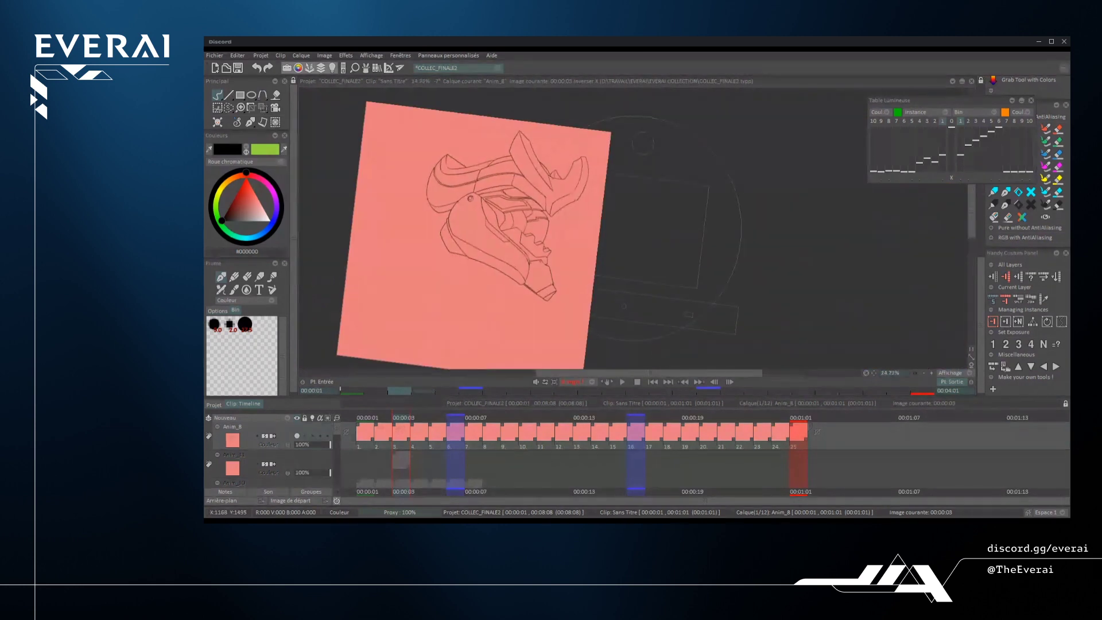
left_click_drag(539, 305, 588, 271)
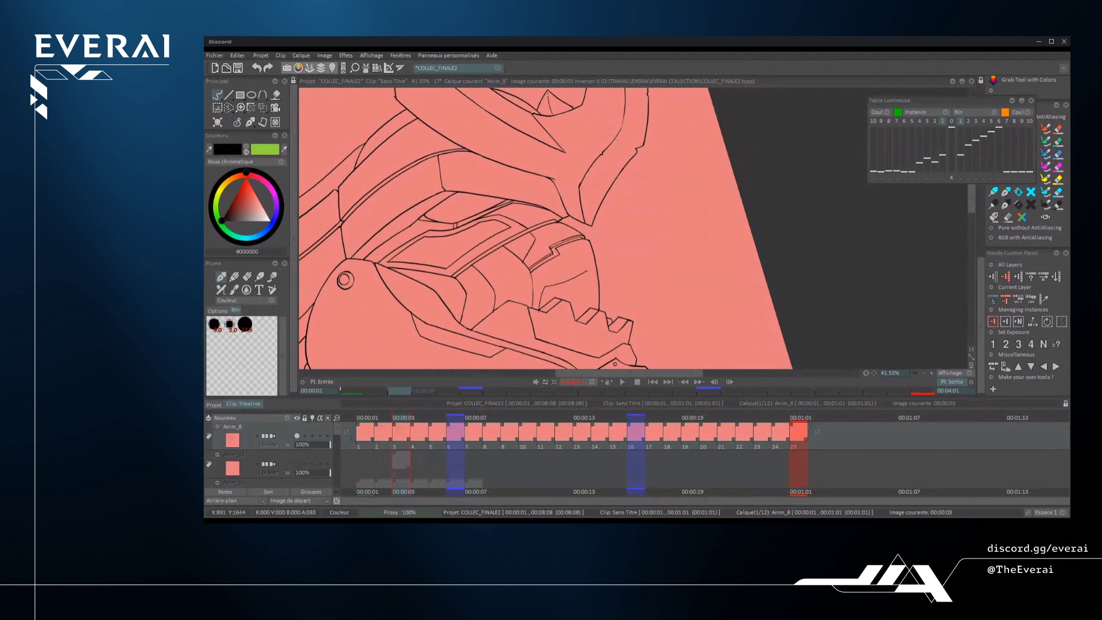
scroll(517, 230, "down", 4)
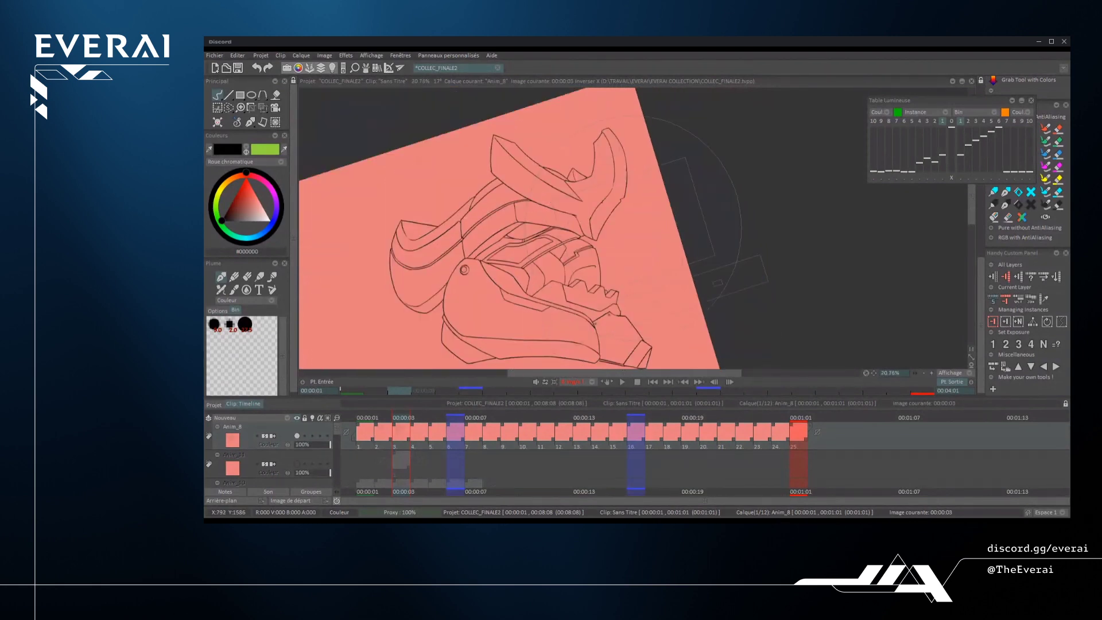
scroll(584, 267, "up", 5)
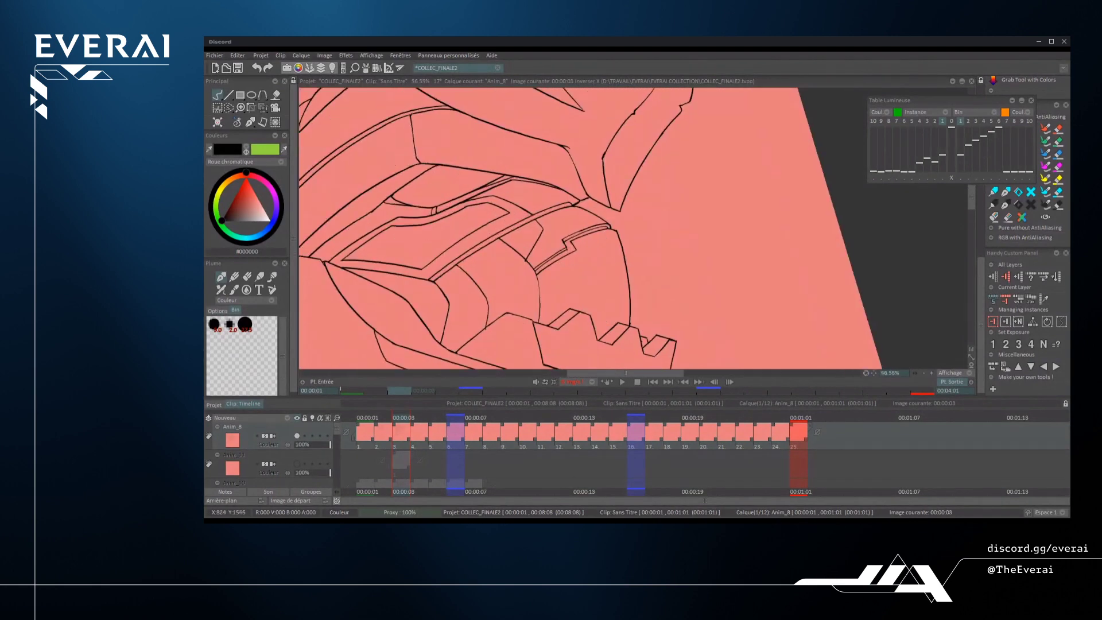
scroll(584, 267, "down", 3)
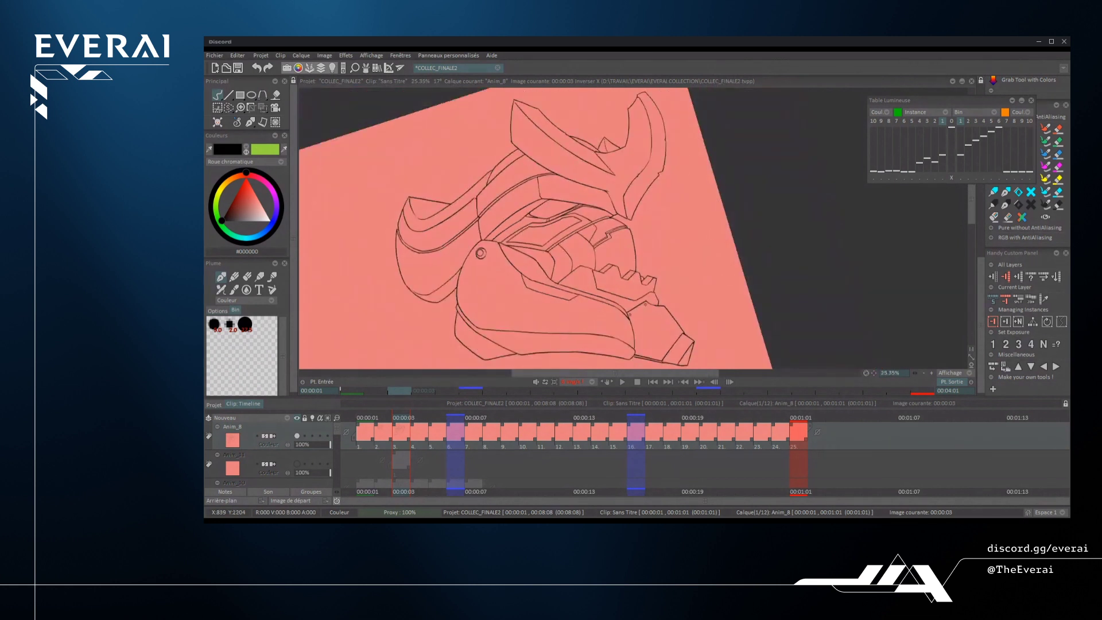
scroll(584, 267, "down", 2)
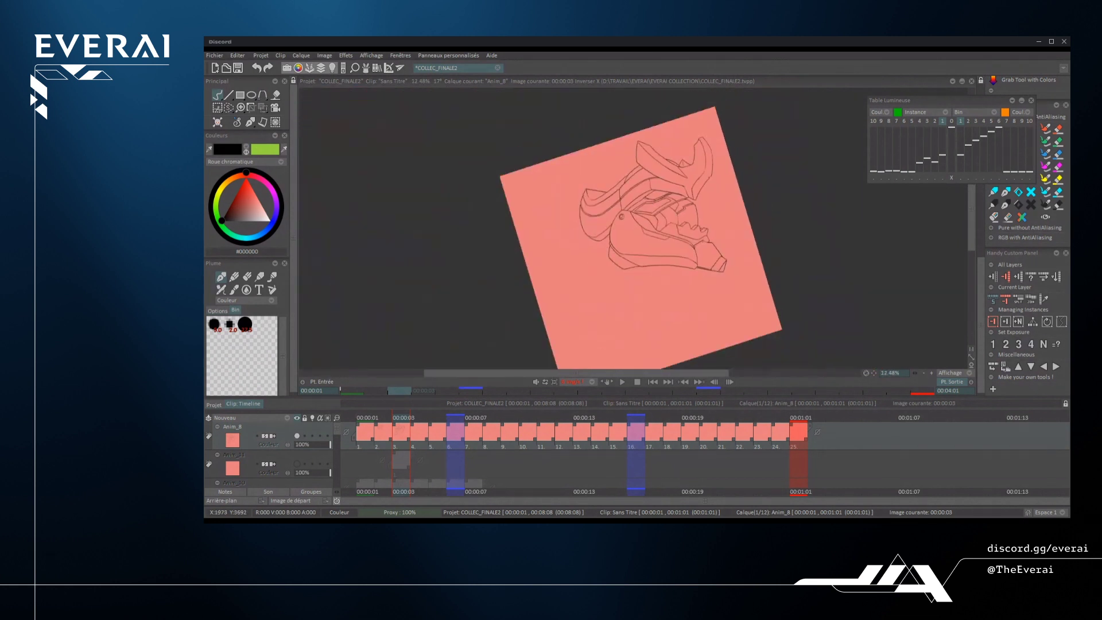
- Unmirror the canvas view and flip to the previous frame and back to compare the drawings
key("shift+x")
key("Left")
key("Right")
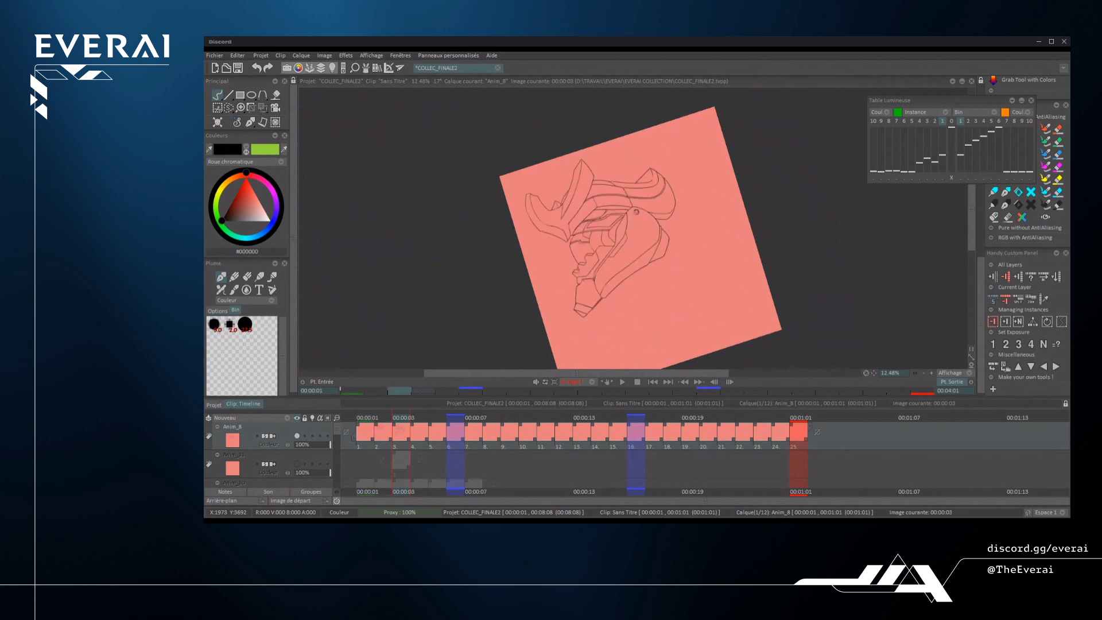
- Flip repeatedly between frames 2 and 3 to compare the helmet drawings
key("Left")
key("Right")
key("Left")
key("Right")
key("Left")
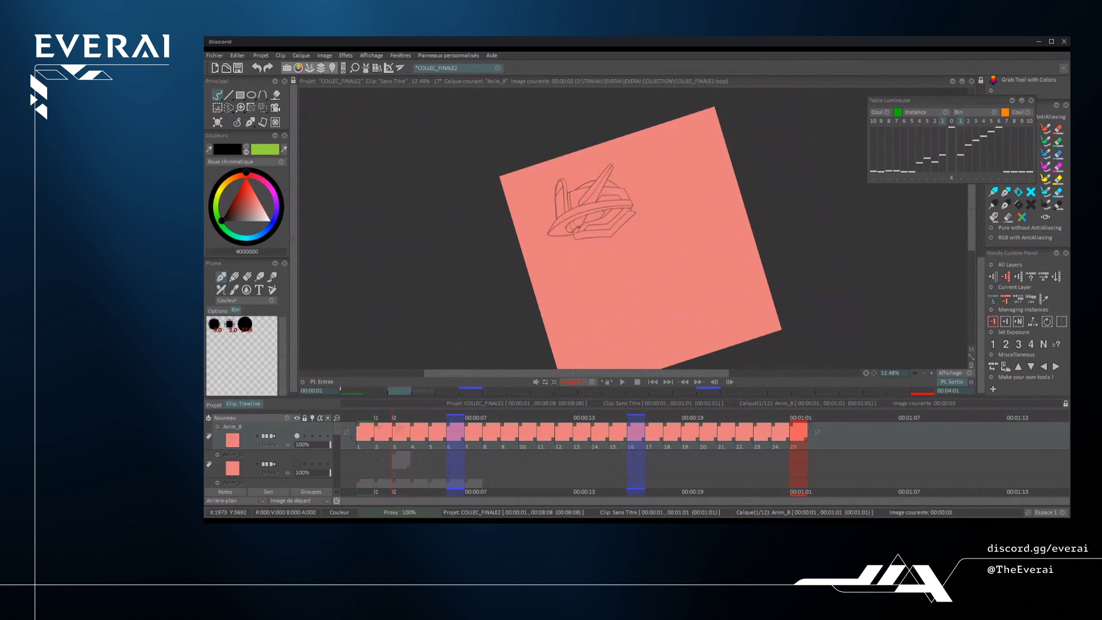
key("Right")
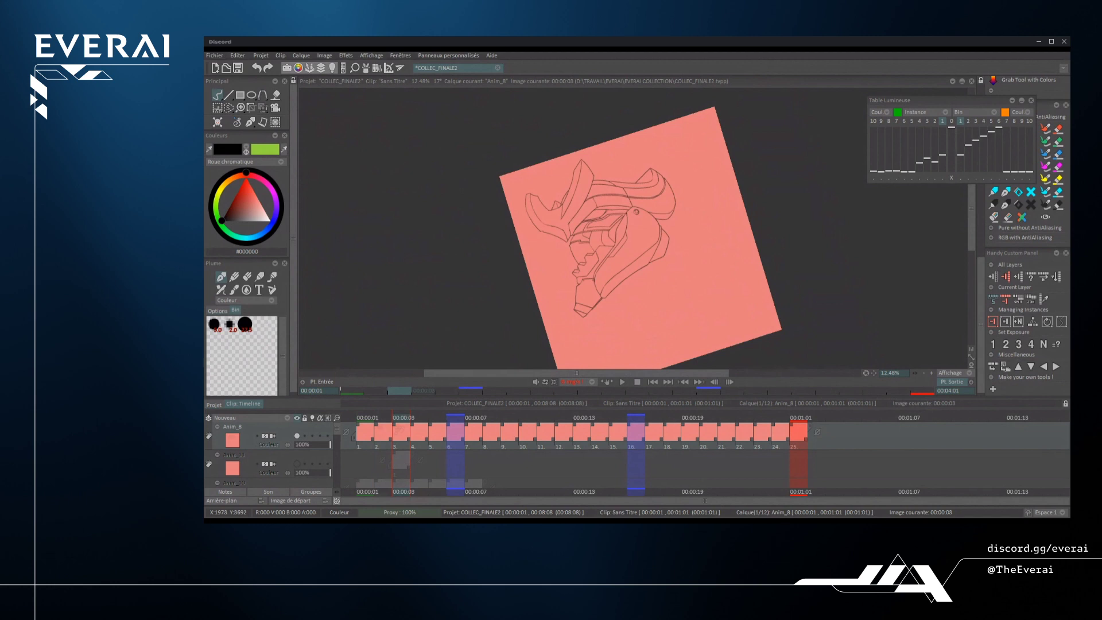
- Sketch a beetle's arched back, rear edge and curved horn in the empty space behind the helmet on frame 3
scroll(638, 235, "up", 5)
left_click_drag(818, 265, 854, 357)
scroll(677, 229, "down", 2)
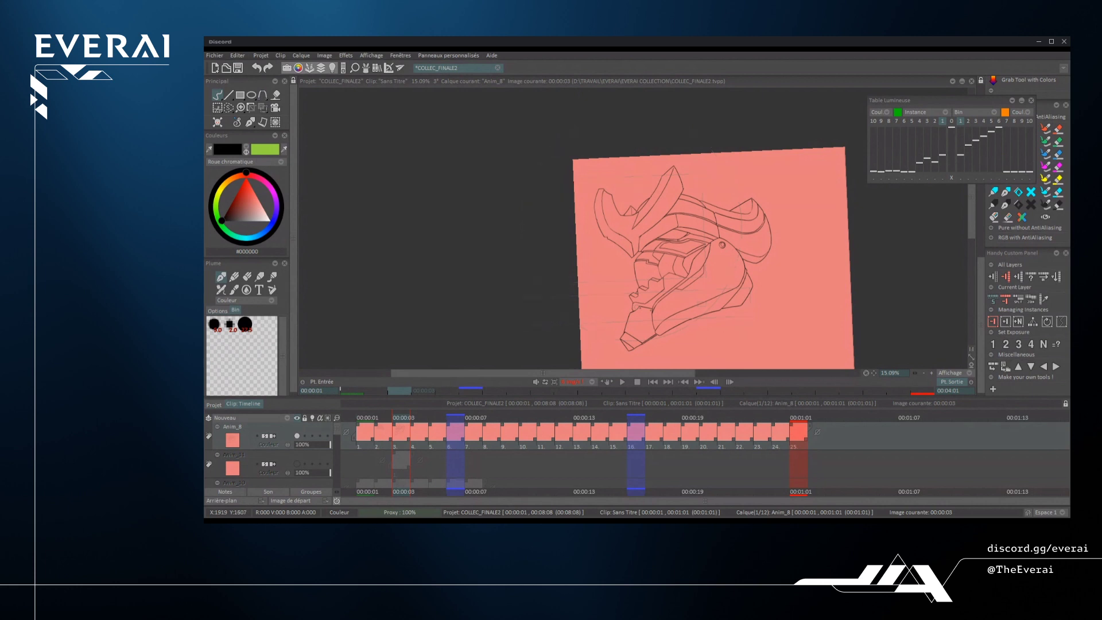
mouse_move(702, 267)
left_mouse_down()
mouse_move(752, 132)
mouse_move(804, 281)
left_mouse_up()
scroll(785, 287, "up", 2)
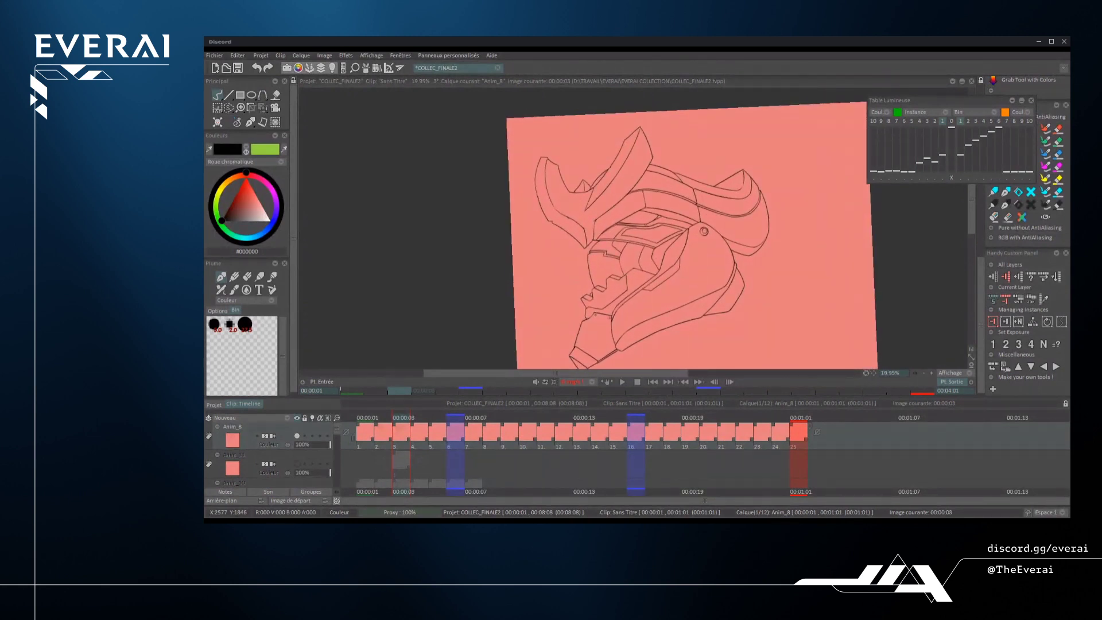
scroll(586, 230, "up", 3)
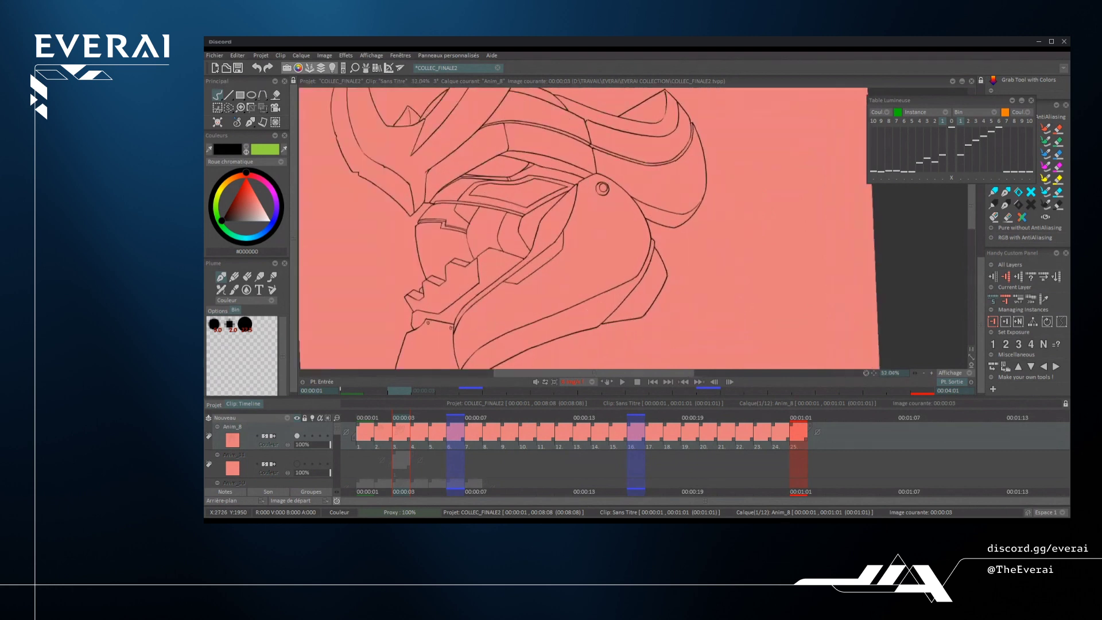
scroll(769, 247, "up", 2)
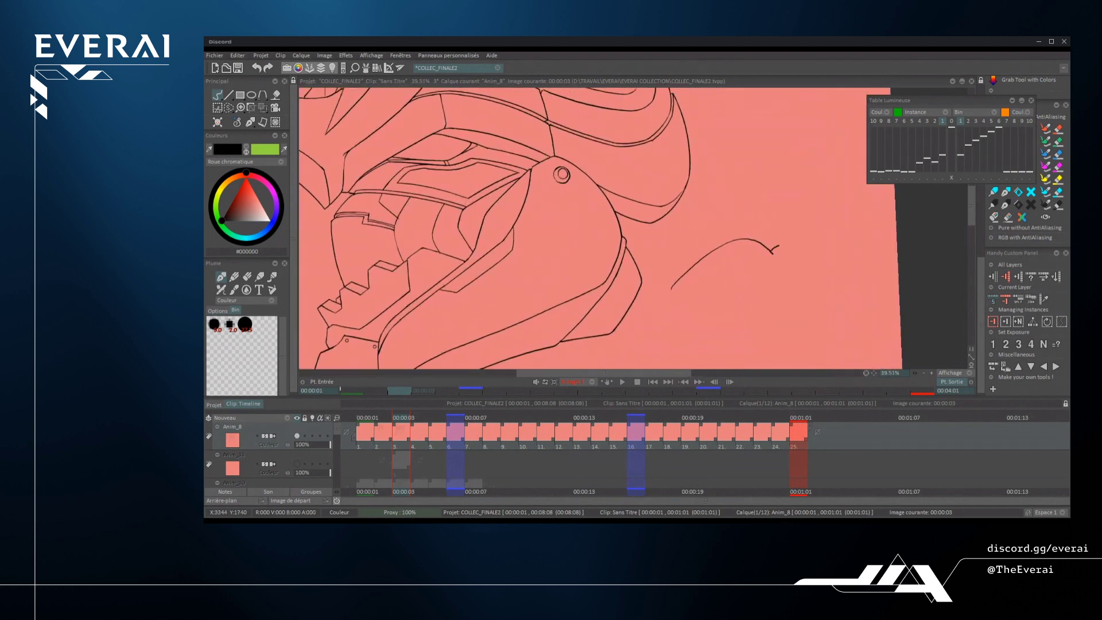
mouse_move(790, 248)
left_mouse_down()
mouse_move(818, 191)
mouse_move(842, 237)
mouse_move(792, 201)
mouse_move(827, 218)
mouse_move(830, 250)
mouse_move(840, 241)
left_mouse_up()
key("ctrl+z")
left_click_drag(683, 279, 689, 322)
left_click_drag(717, 262, 687, 289)
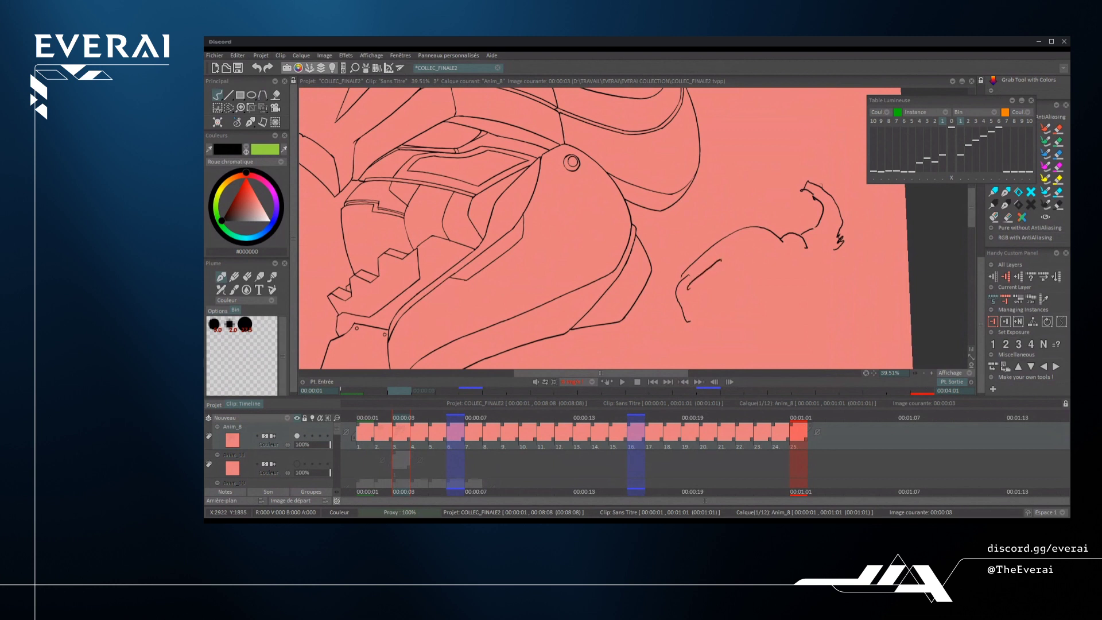
- Add the belly, legs, wing-case line and eye to the beetle doodle behind the helmet
mouse_move(721, 248)
left_mouse_down()
mouse_move(710, 327)
mouse_move(682, 281)
left_mouse_up()
key("ctrl+z")
mouse_move(755, 297)
left_mouse_down()
mouse_move(720, 319)
mouse_move(798, 263)
left_mouse_up()
mouse_move(719, 321)
left_mouse_down()
mouse_move(710, 330)
mouse_move(727, 341)
left_mouse_up()
key("ctrl+z")
mouse_move(765, 297)
left_mouse_down()
mouse_move(775, 310)
mouse_move(824, 281)
mouse_move(799, 283)
left_mouse_up()
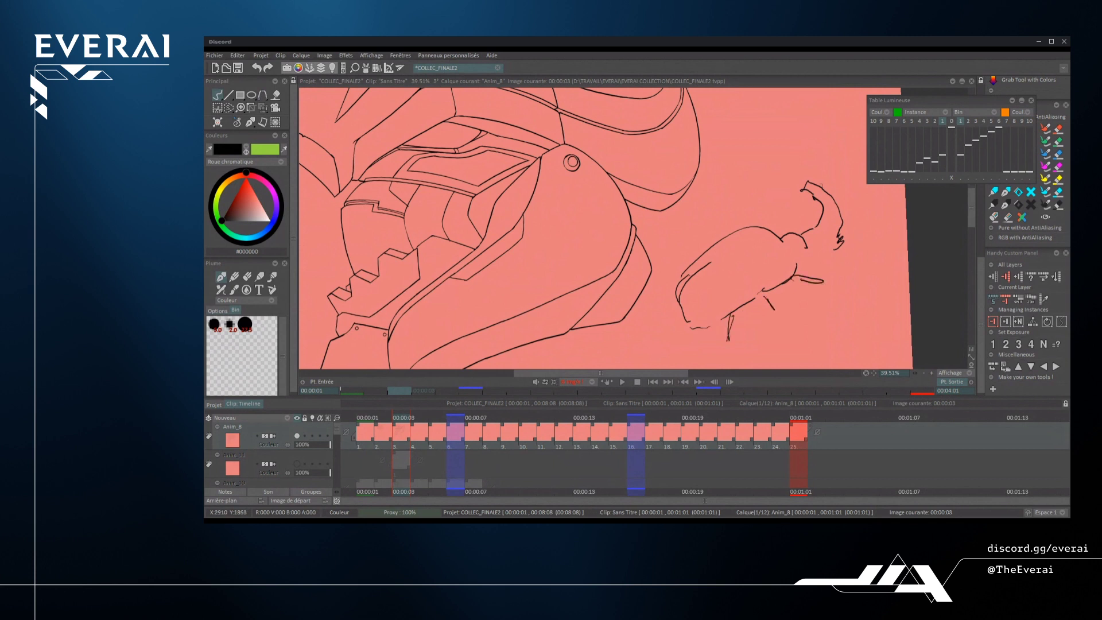
left_click_drag(711, 246, 763, 290)
scroll(603, 230, "up", 2)
left_click_drag(803, 235, 812, 252)
scroll(614, 230, "down", 3)
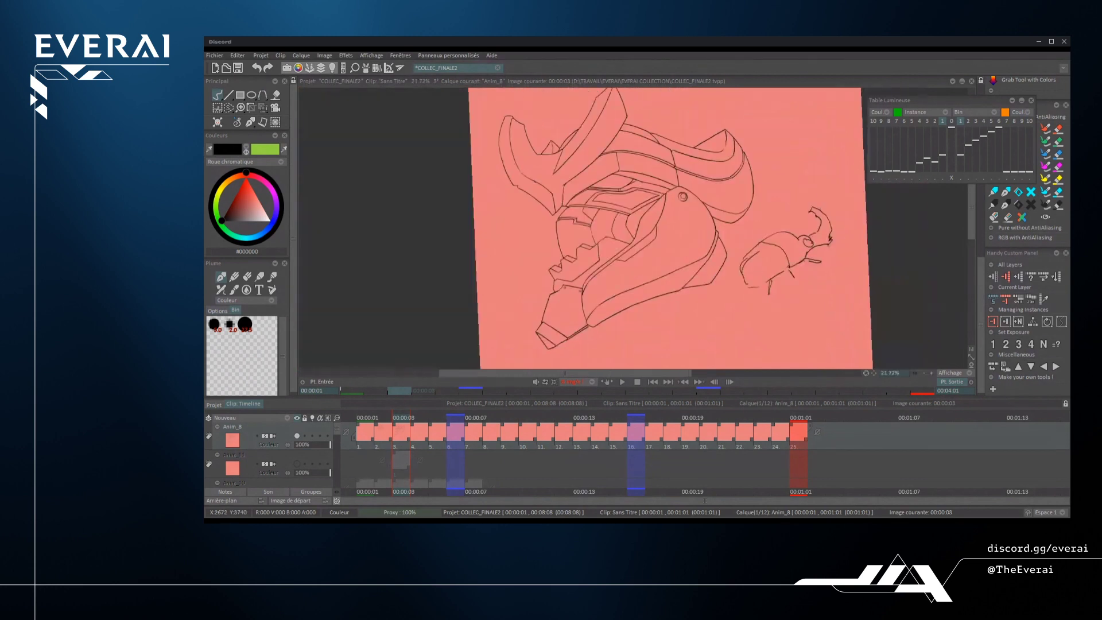
scroll(798, 260, "up", 2)
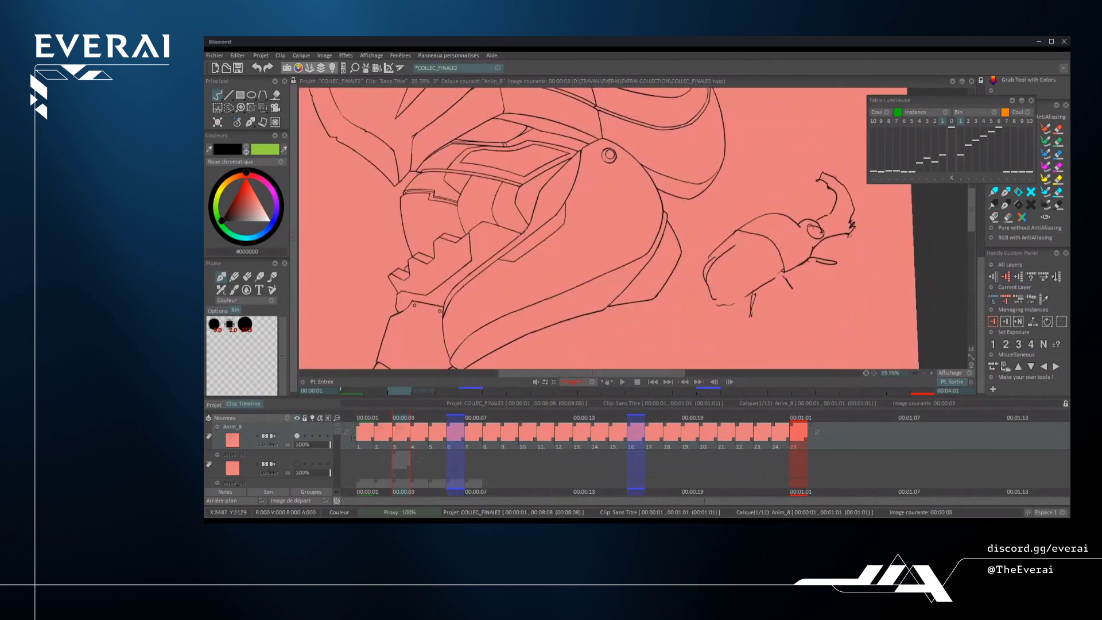
- Undo the beetle doodle's strokes one after another
key("ctrl+z")
key("ctrl+z")
key("ctrl+z")
key("ctrl+z")
key("ctrl+z")
key("ctrl+z")
key("ctrl+z")
key("ctrl+z")
key("ctrl+z")
key("ctrl+z")
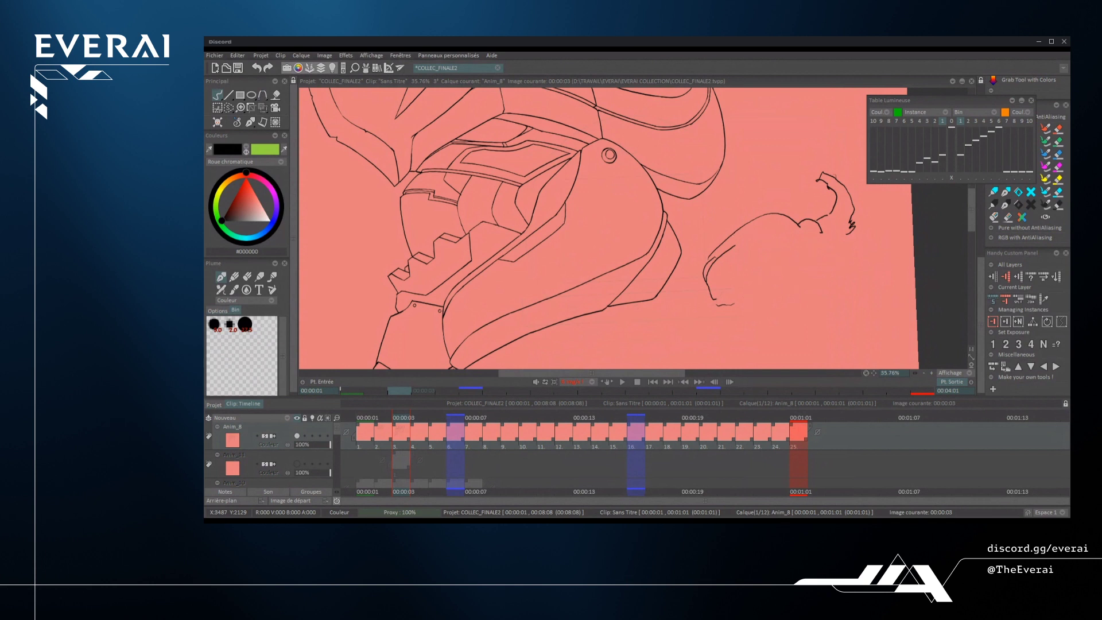
key("ctrl+z")
key("ctrl+z")
key("ctrl+z")
key("ctrl+z")
key("ctrl+z")
key("ctrl+z")
key("ctrl+z")
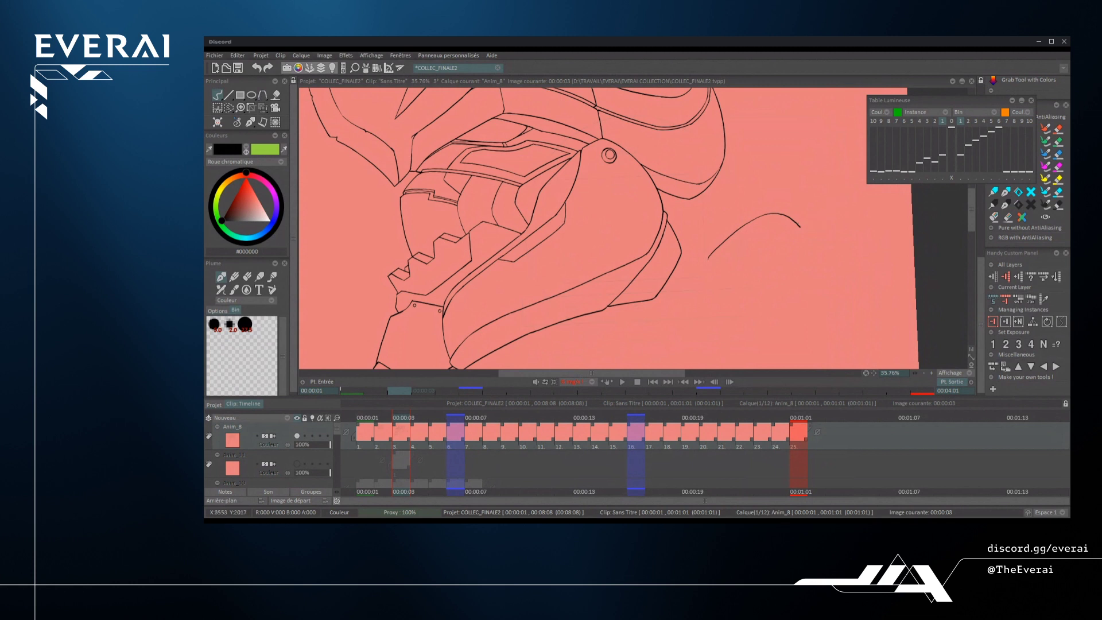
- Try a curved pointed guard shape in front of the teeth, redrawing its strokes and undoing them
scroll(772, 241, "up", 4)
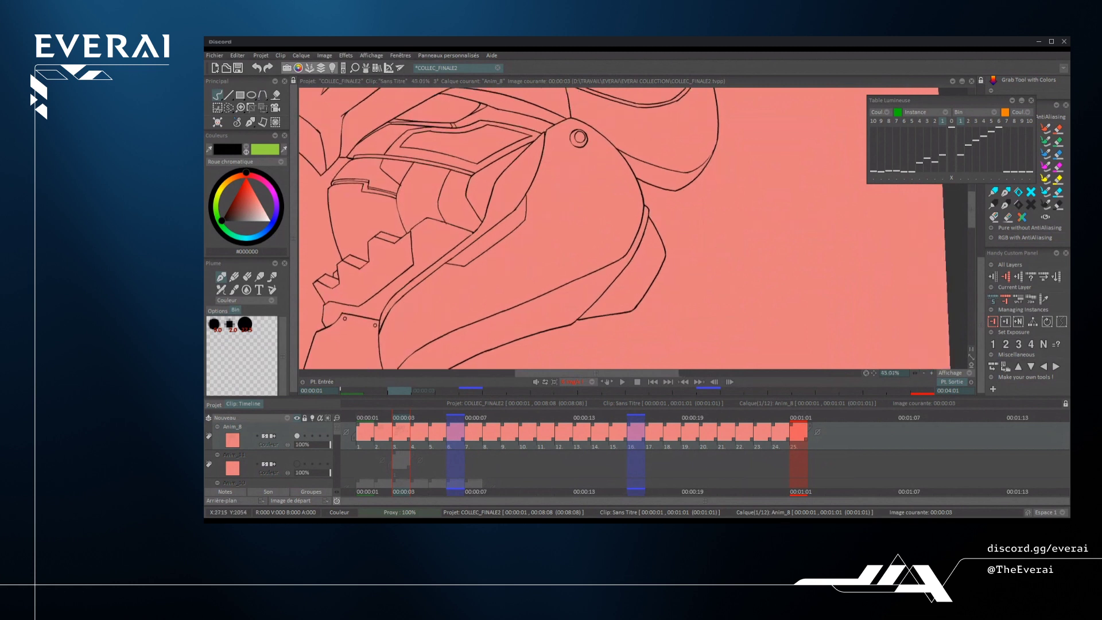
left_click_drag(304, 285, 454, 294)
mouse_move(468, 338)
left_mouse_down()
mouse_move(428, 287)
mouse_move(470, 216)
left_mouse_up()
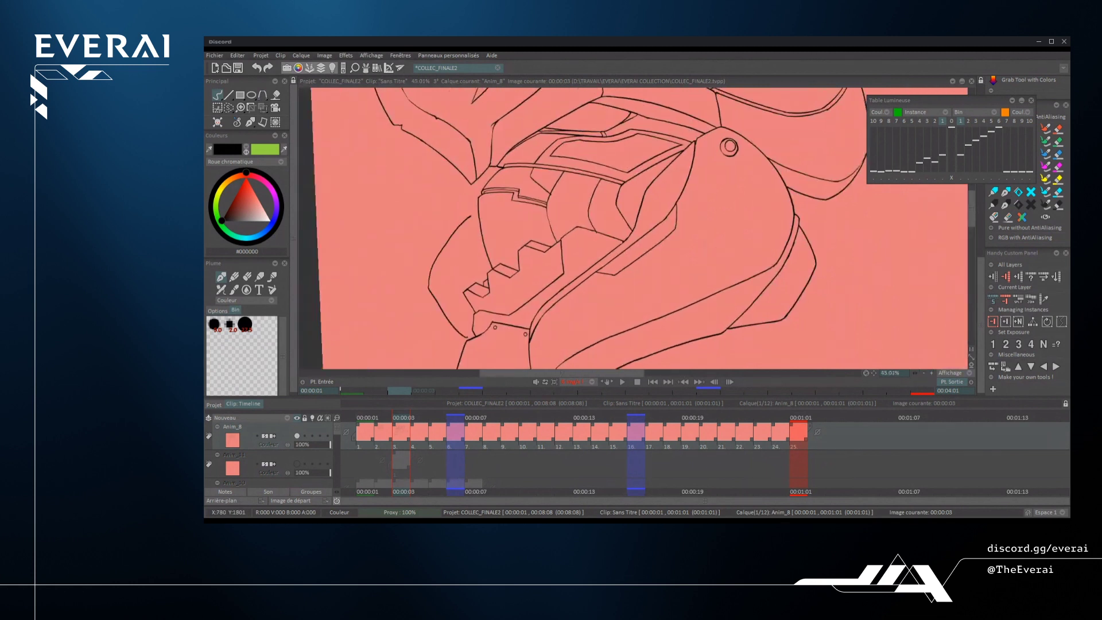
key("ctrl+z")
mouse_move(452, 352)
left_mouse_down()
mouse_move(419, 295)
mouse_move(452, 211)
mouse_move(491, 287)
left_mouse_up()
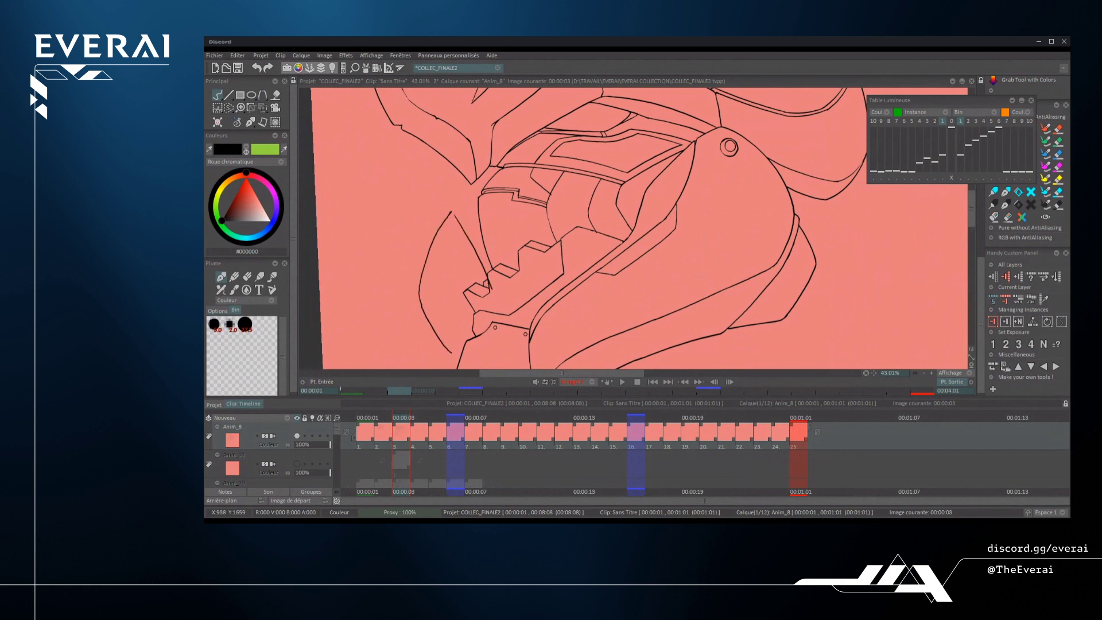
mouse_move(468, 350)
left_mouse_down()
mouse_move(452, 284)
mouse_move(490, 210)
mouse_move(565, 282)
mouse_move(503, 211)
left_mouse_up()
scroll(452, 226, "down", 1)
key("ctrl+z")
key("ctrl+z")
key("ctrl+z")
key("ctrl+z")
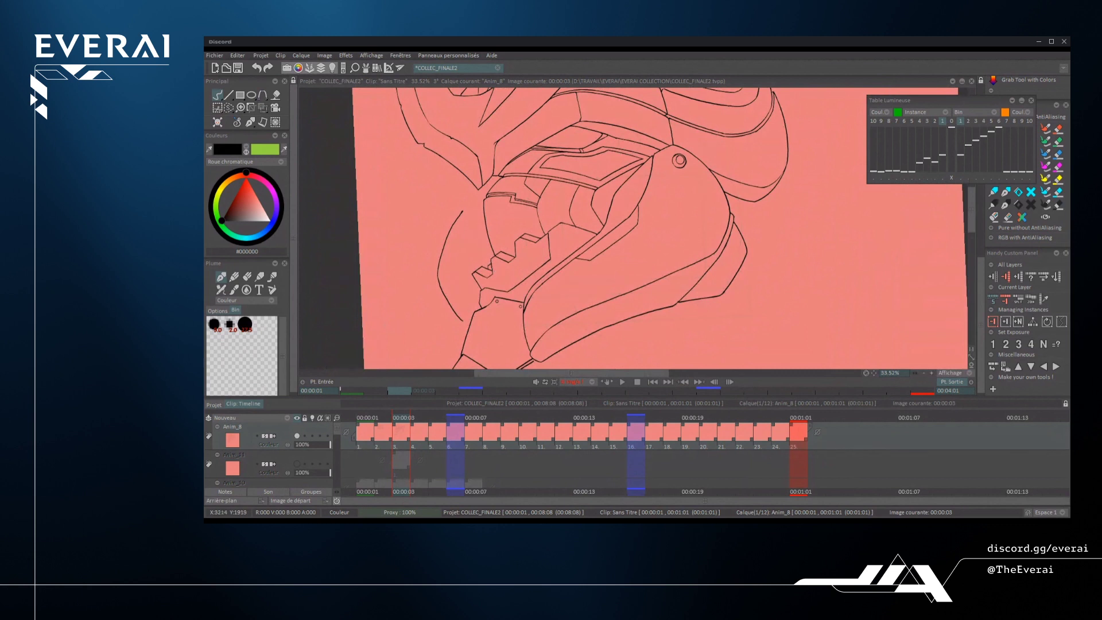
- Sketch a small round insect head with large oval side eyes and a split lower jaw behind the helmet
left_click_drag(850, 224, 883, 248)
mouse_move(822, 271)
left_mouse_down()
mouse_move(840, 317)
mouse_move(851, 288)
mouse_move(854, 323)
mouse_move(880, 296)
mouse_move(884, 260)
left_mouse_up()
left_click_drag(832, 235, 830, 271)
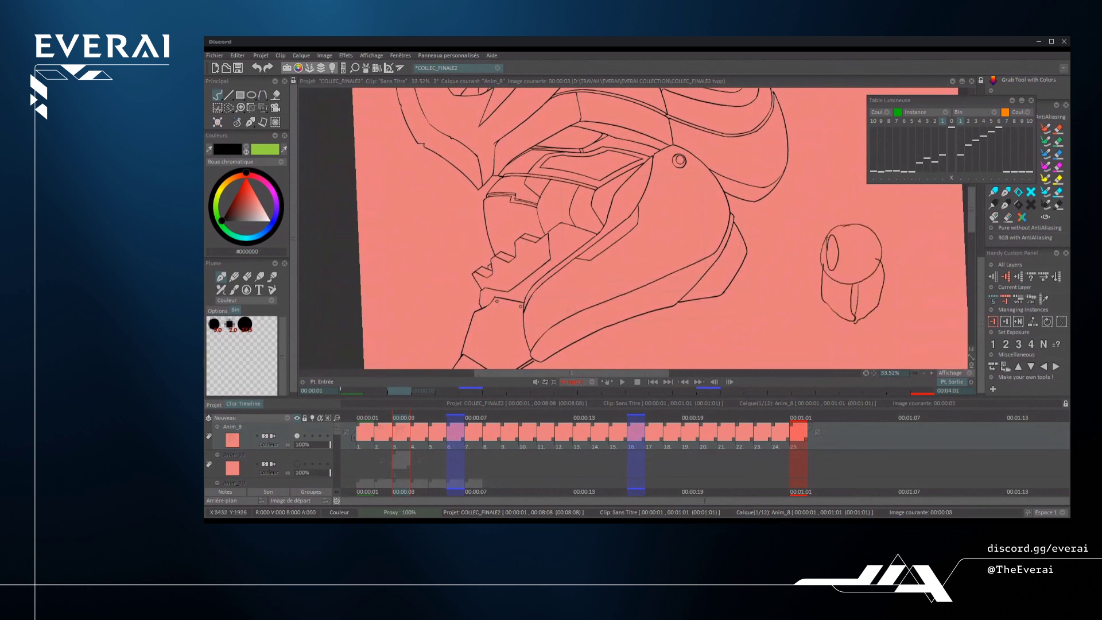
left_click_drag(865, 230, 877, 270)
scroll(855, 252, "down", 2)
scroll(855, 253, "up", 1)
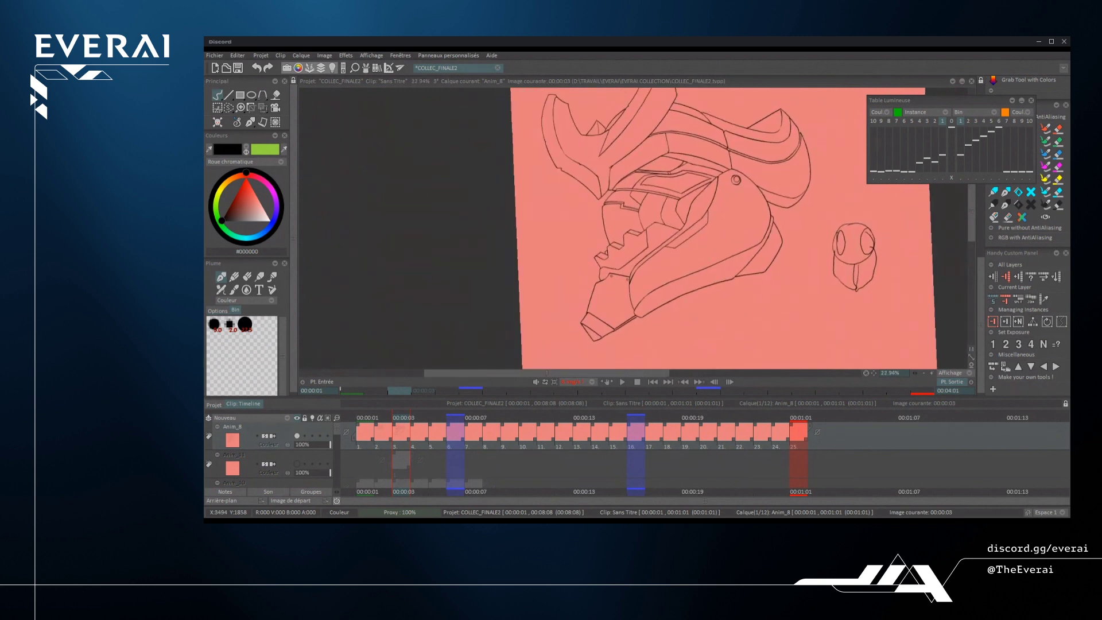
- Undo the small insect head doodle's strokes
key("ctrl+z")
key("ctrl+z")
key("ctrl+z")
key("ctrl+z")
scroll(855, 190, "down", 2)
key("ctrl+z")
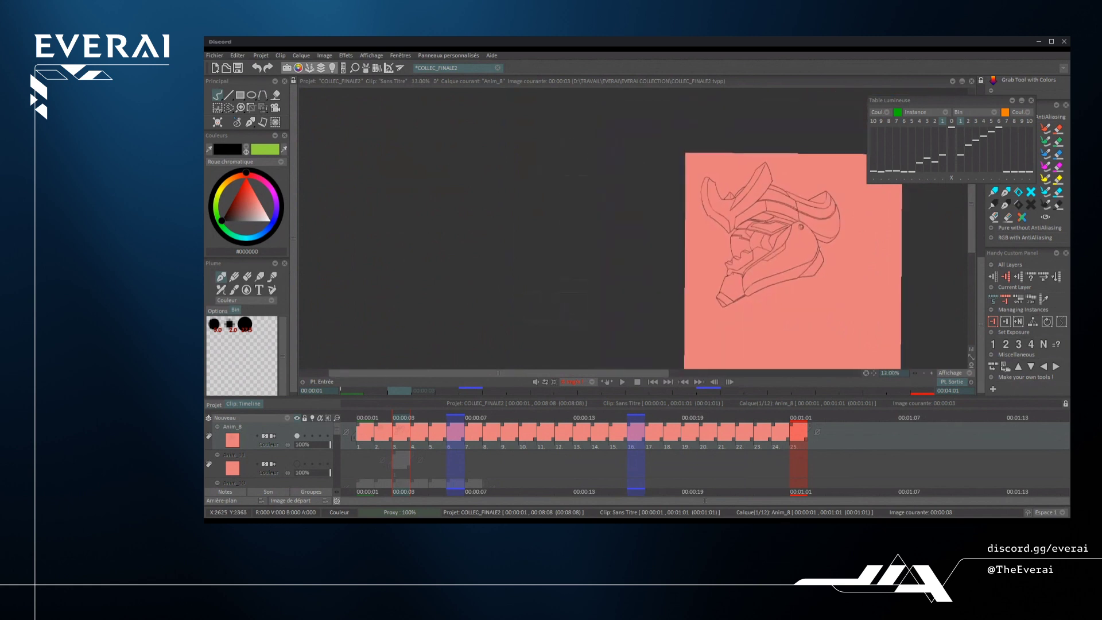
- Mirror the canvas view, compare frame 3 with the previous frame, and restore the normal view
key("x")
key("Left")
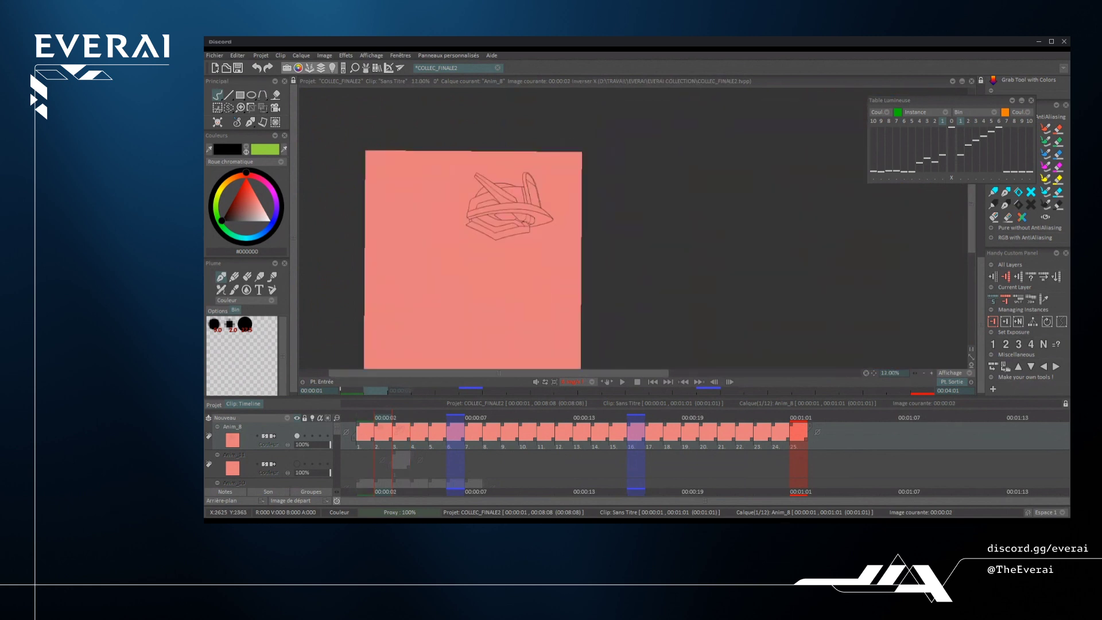
key("Right")
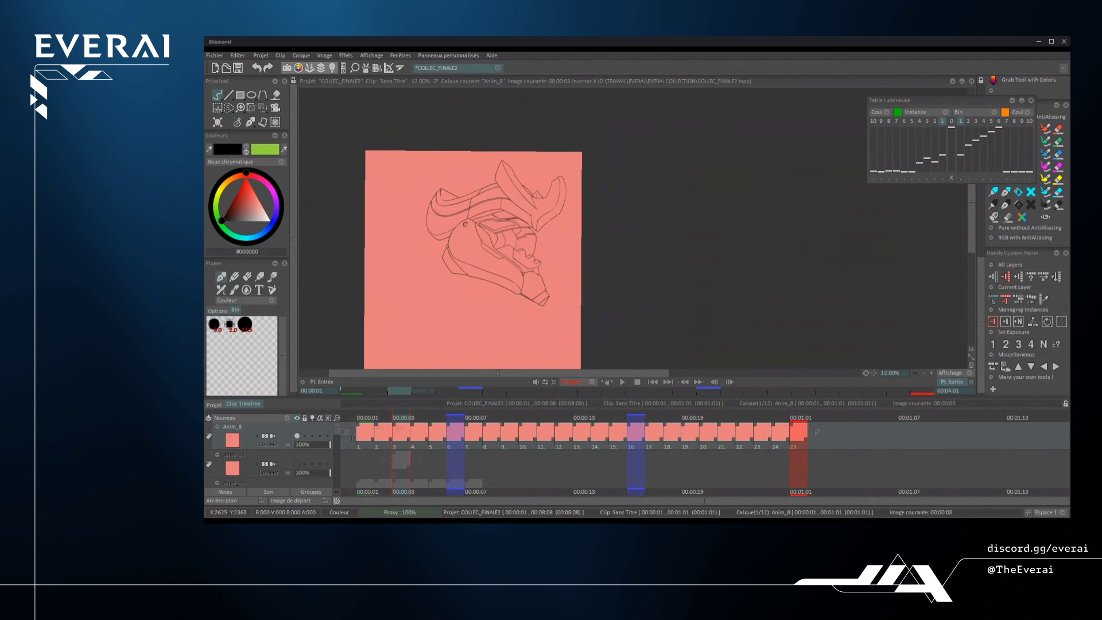
key("Left")
key("Right")
key("x")
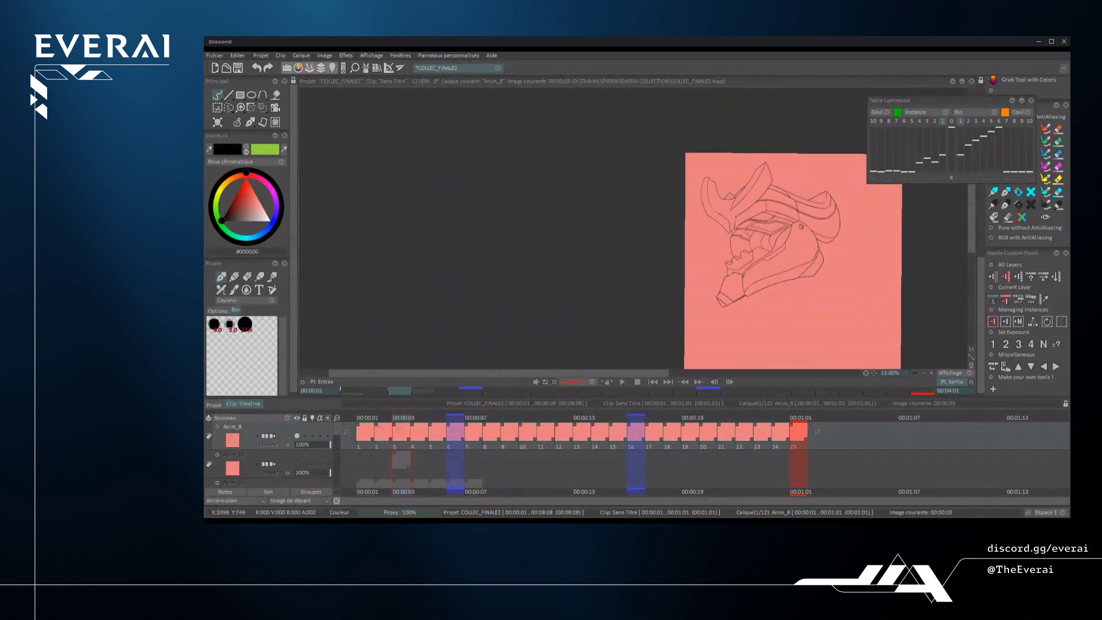
- Clear and redraw the inner contour around the rear crest's rounded end on frame 3, and save the project
scroll(833, 212, "up", 4)
left_click_drag(838, 211, 812, 265)
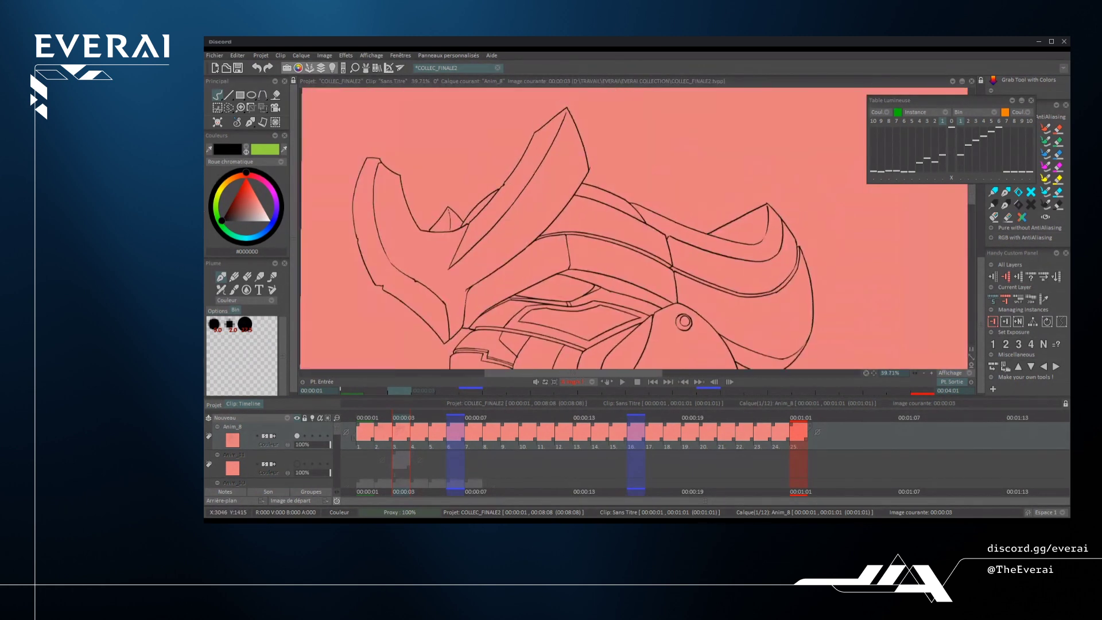
key("e")
mouse_move(750, 295)
left_mouse_down()
mouse_move(795, 271)
mouse_move(742, 307)
mouse_move(794, 318)
mouse_move(654, 115)
mouse_move(606, 118)
mouse_move(528, 221)
left_mouse_up()
key("e")
scroll(602, 239, "up", 2)
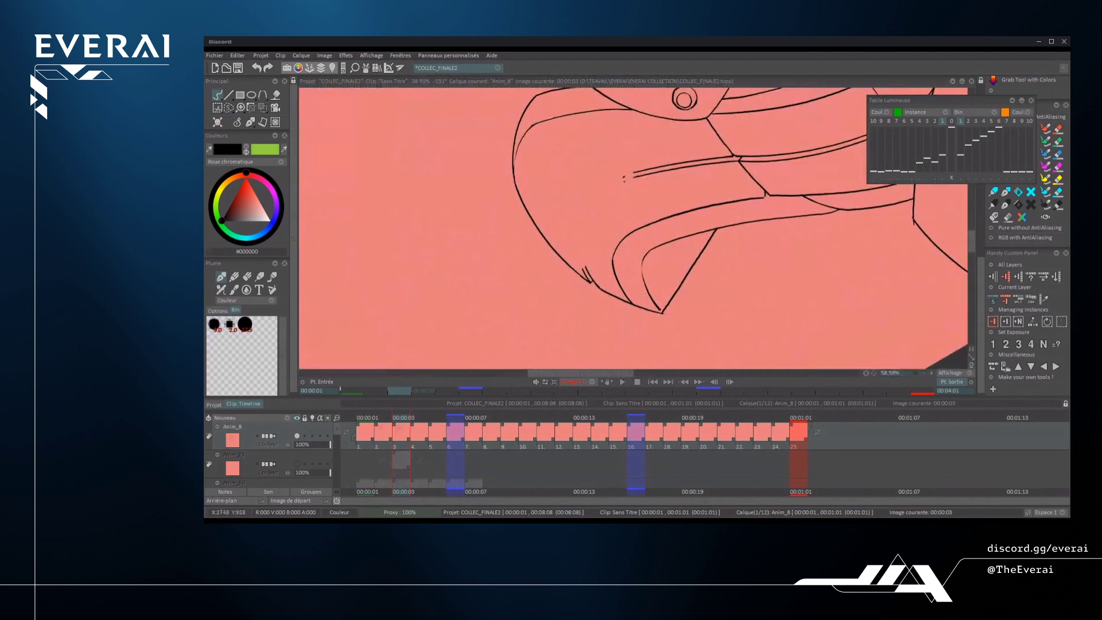
mouse_move(585, 270)
left_mouse_down()
mouse_move(581, 222)
mouse_move(624, 177)
left_mouse_up()
key("ctrl+s")
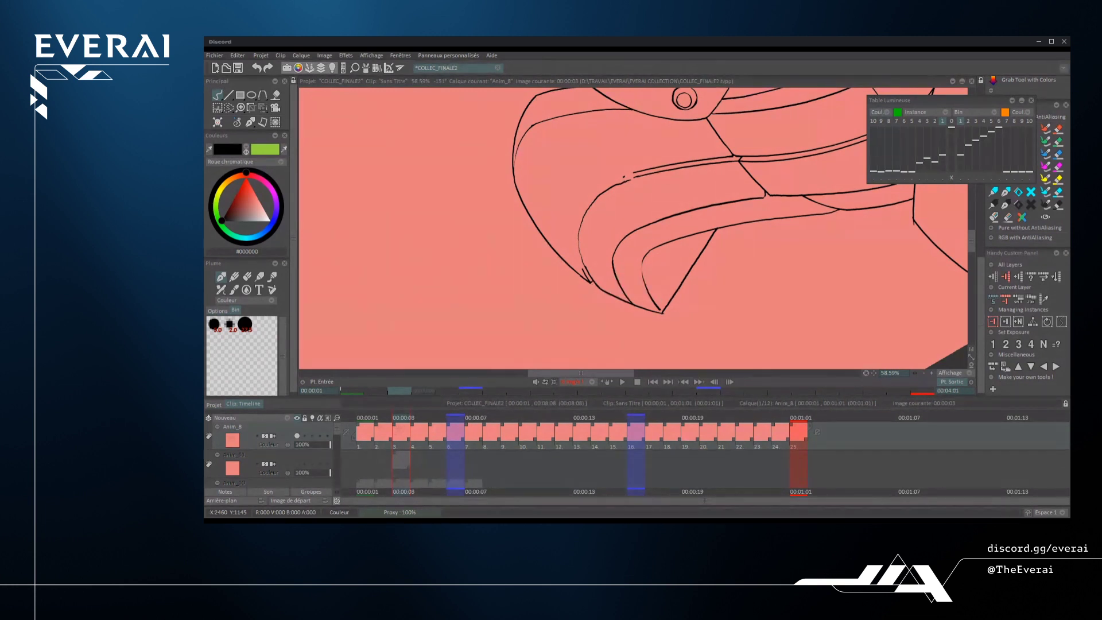
- Erase the stray marks and smooth the join where the redrawn rear crest curve meets the existing line
scroll(632, 179, "up", 5)
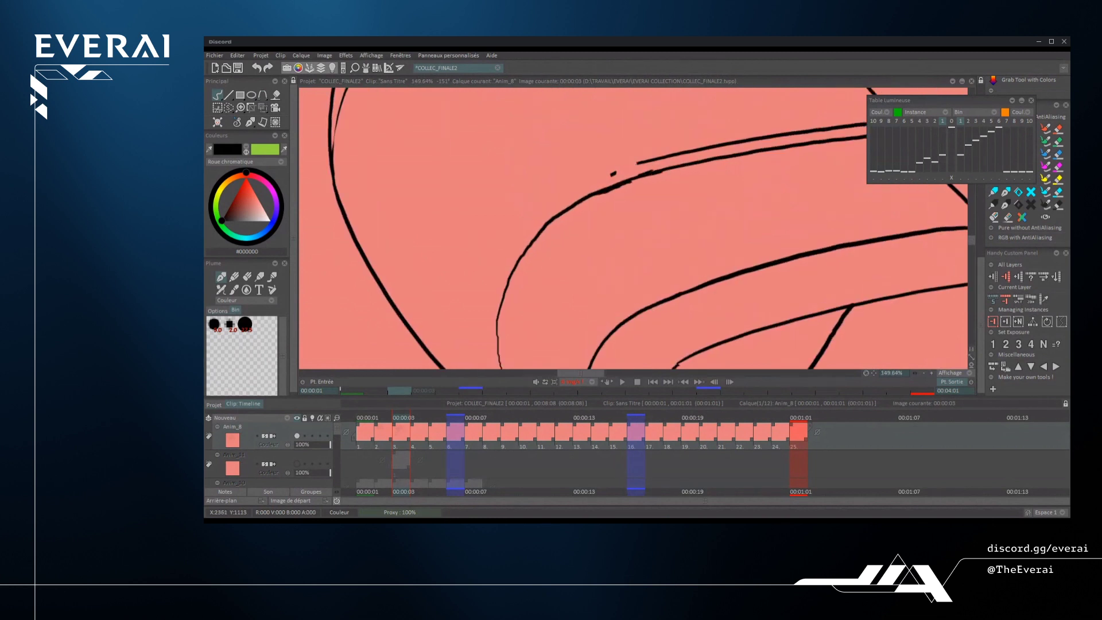
mouse_move(599, 194)
left_mouse_down()
mouse_move(632, 182)
mouse_move(616, 171)
left_mouse_up()
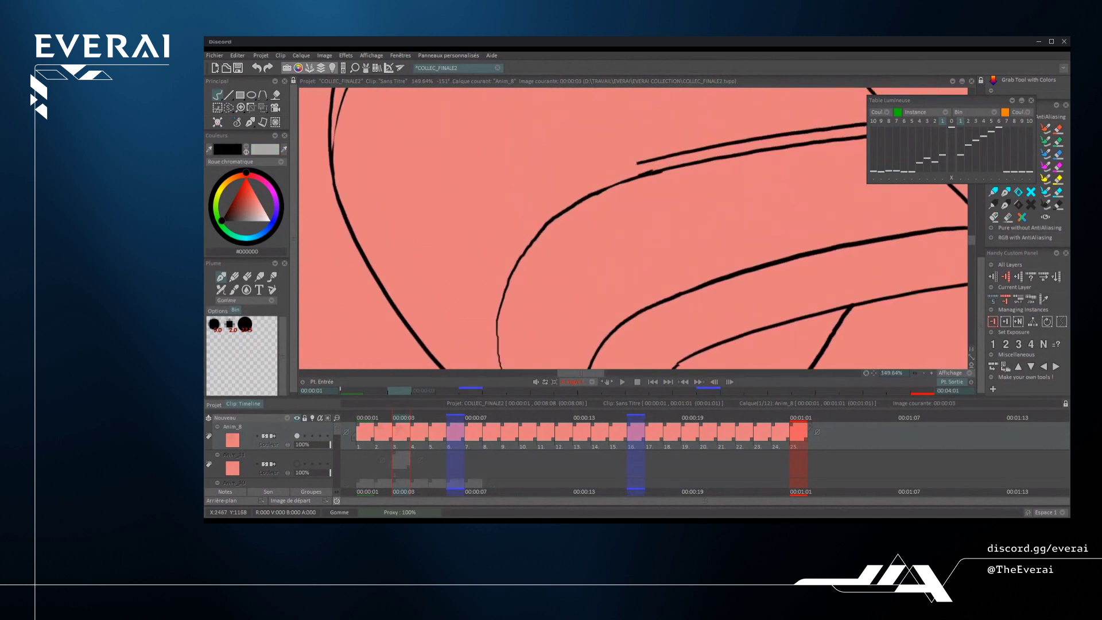
left_click_drag(591, 250, 679, 200)
scroll(680, 221, "down", 3)
scroll(637, 247, "up", 1)
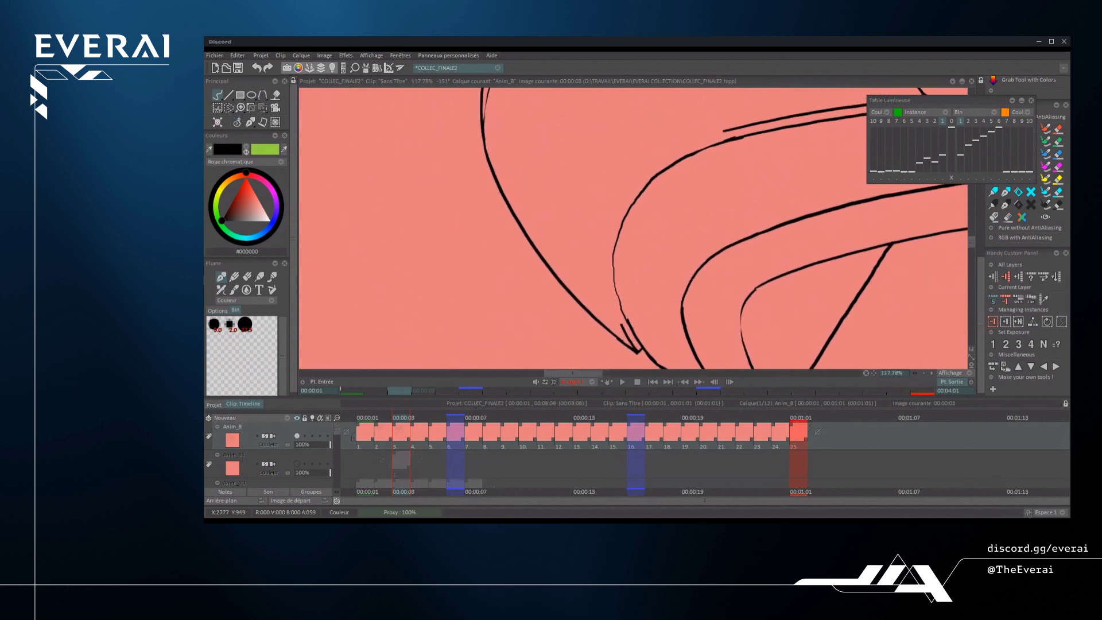
- Draw a second line parallel to the rear crest's inner curve, undoing and repeating the stroke for a clean fit
mouse_move(624, 324)
left_mouse_down()
mouse_move(623, 198)
mouse_move(680, 151)
mouse_move(725, 130)
left_mouse_up()
key("ctrl+z")
mouse_move(624, 322)
left_mouse_down()
mouse_move(624, 202)
mouse_move(660, 162)
mouse_move(729, 127)
left_mouse_up()
key("ctrl+z")
mouse_move(619, 213)
left_mouse_down()
mouse_move(735, 124)
mouse_move(580, 171)
mouse_move(568, 221)
left_mouse_up()
- Review the whole helmet and the reworked rear crest lines, and save the project
scroll(726, 136, "down", 7)
left_click_drag(580, 212, 713, 244)
scroll(582, 228, "down", 2)
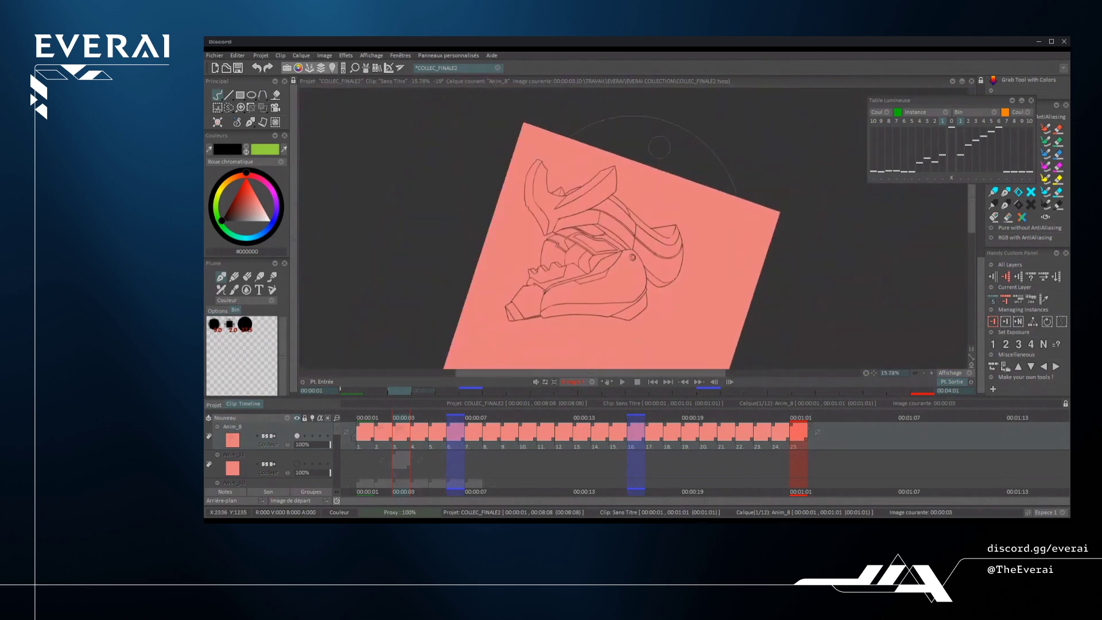
scroll(582, 229, "up", 4)
scroll(652, 256, "up", 8)
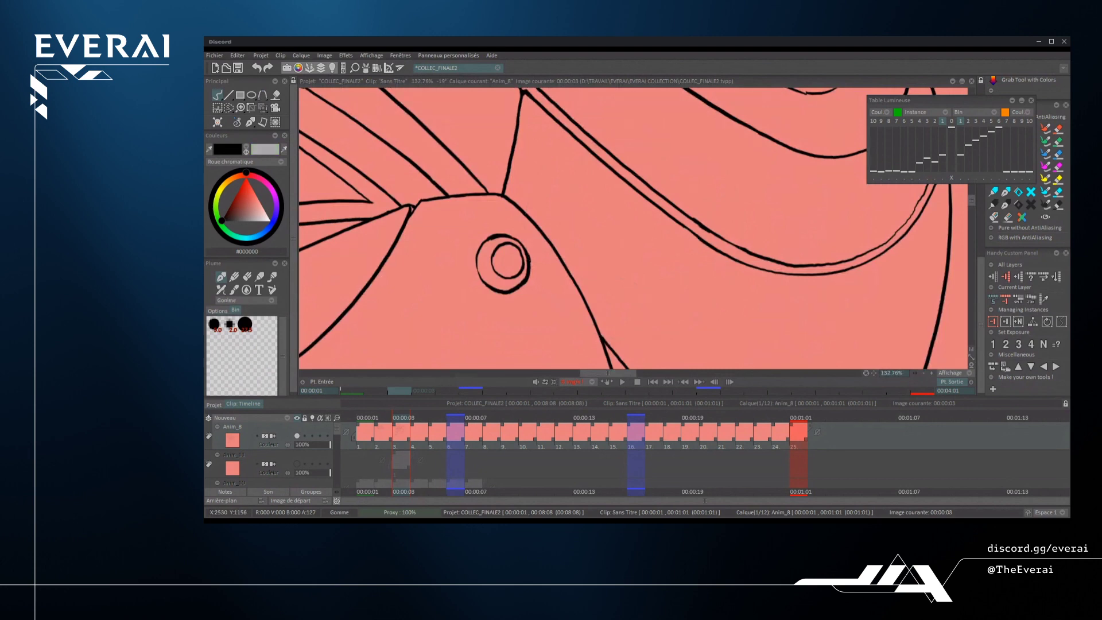
scroll(769, 216, "down", 10)
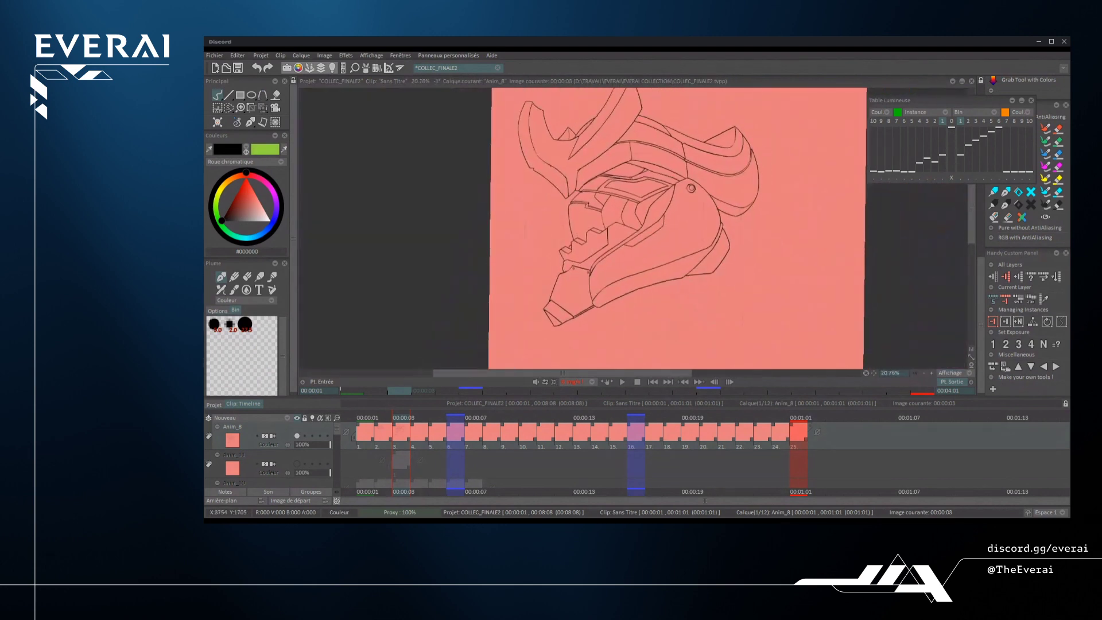
left_click_drag(841, 229, 835, 218)
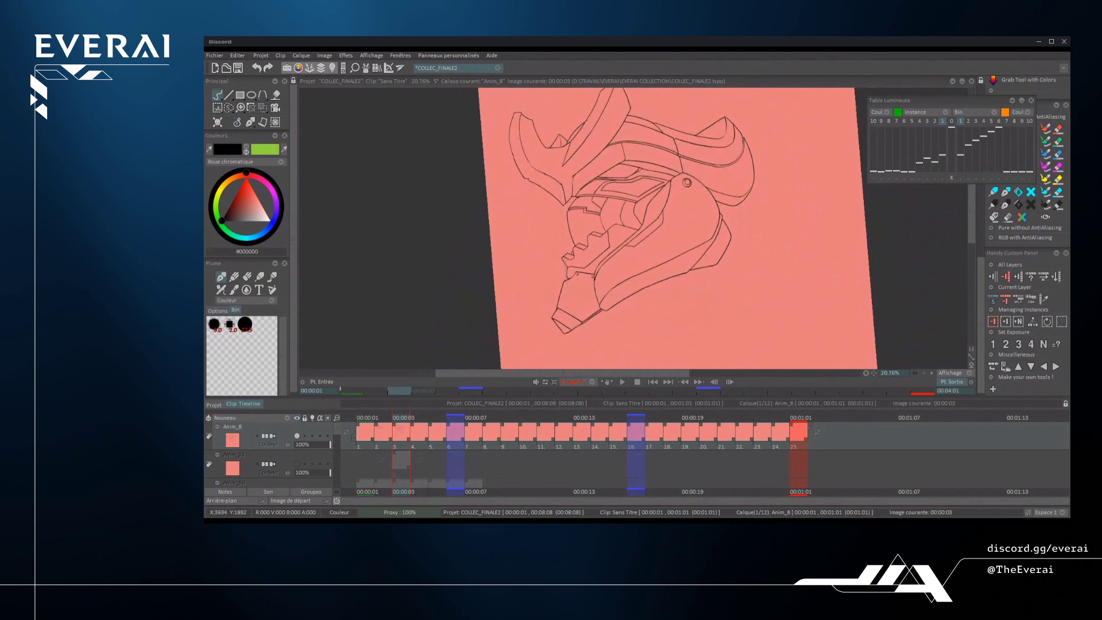
key("ctrl+s")
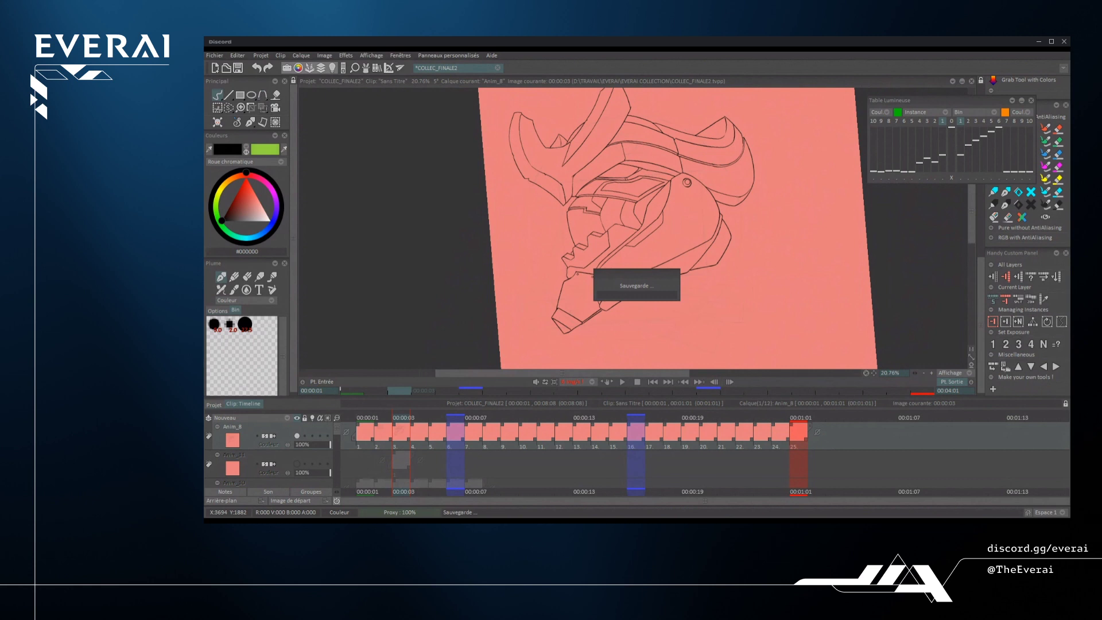
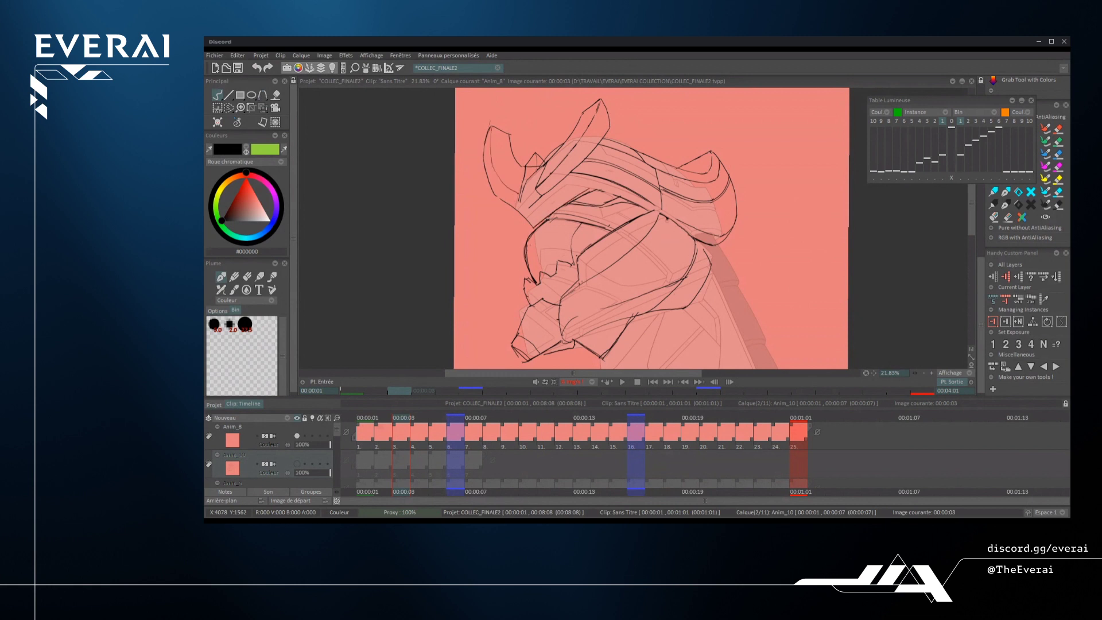
- Try a small standing figure sketch in the empty space beside the helmet and undo its strokes
mouse_move(782, 270)
left_mouse_down()
mouse_move(806, 270)
mouse_move(784, 287)
mouse_move(781, 342)
left_mouse_up()
left_click_drag(791, 303, 786, 342)
left_click_drag(806, 270, 807, 316)
left_click_drag(808, 279, 803, 312)
mouse_move(782, 275)
left_mouse_down()
mouse_move(805, 281)
mouse_move(800, 266)
left_mouse_up()
left_click_drag(798, 252, 791, 269)
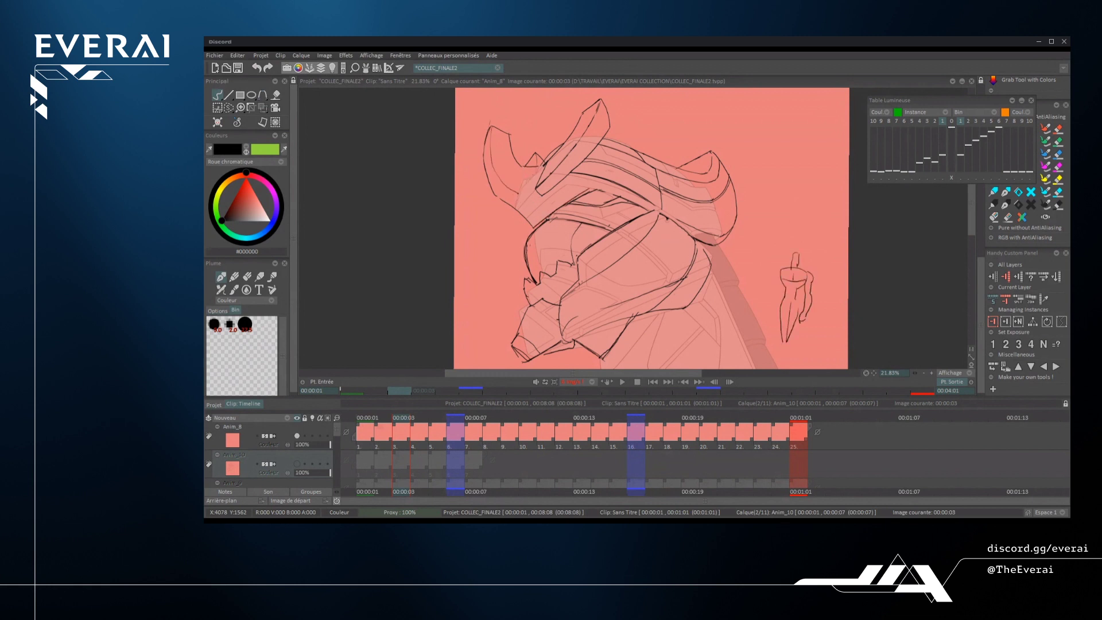
key("ctrl+z")
key("ctrl+z")
key("ctrl+z")
key("ctrl+z")
key("ctrl+z")
key("ctrl+z")
key("ctrl+z")
key("ctrl+z")
mouse_move(761, 234)
left_mouse_down()
mouse_move(789, 229)
mouse_move(769, 254)
mouse_move(803, 248)
mouse_move(790, 227)
left_mouse_up()
key("ctrl+z")
key("ctrl+z")
key("ctrl+z")
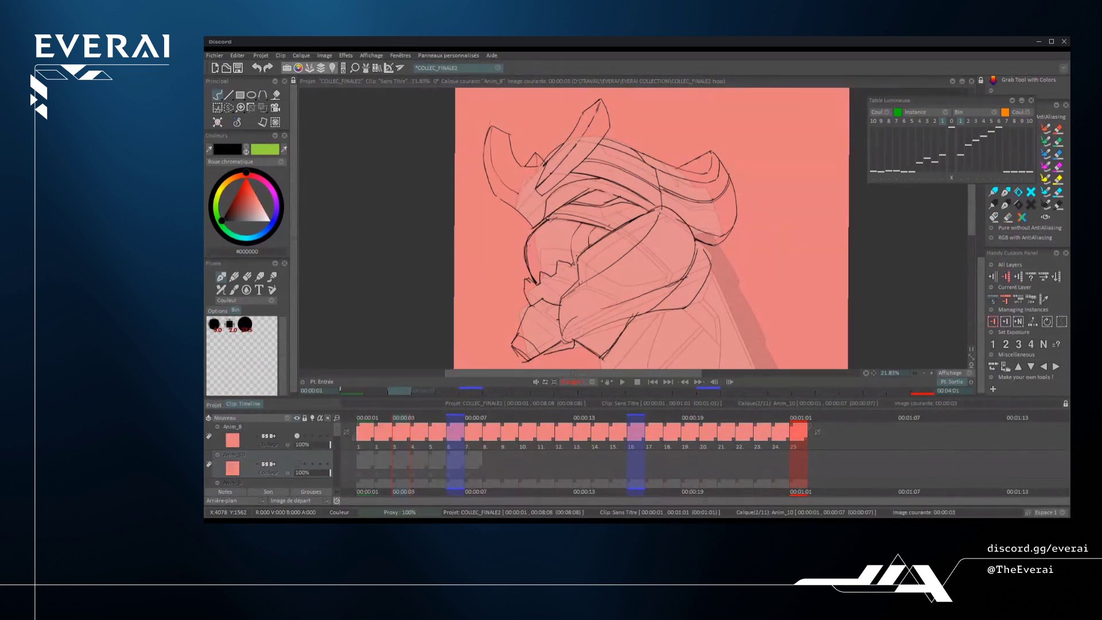
- Draw the round pivot bolt at the jaw hinge and add the cheek panel, brow and front face contour lines
left_click_drag(660, 213, 668, 214)
left_click_drag(628, 252, 585, 284)
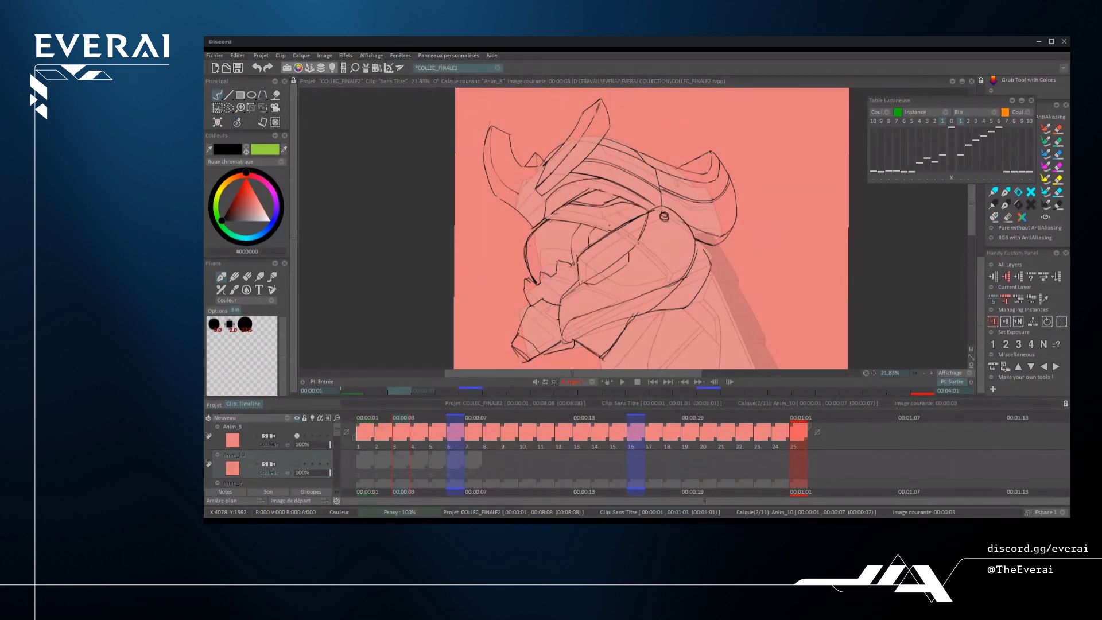
left_click_drag(547, 218, 609, 230)
left_click_drag(547, 217, 590, 222)
left_click_drag(519, 194, 536, 224)
left_click_drag(538, 223, 525, 271)
left_click_drag(657, 172, 661, 207)
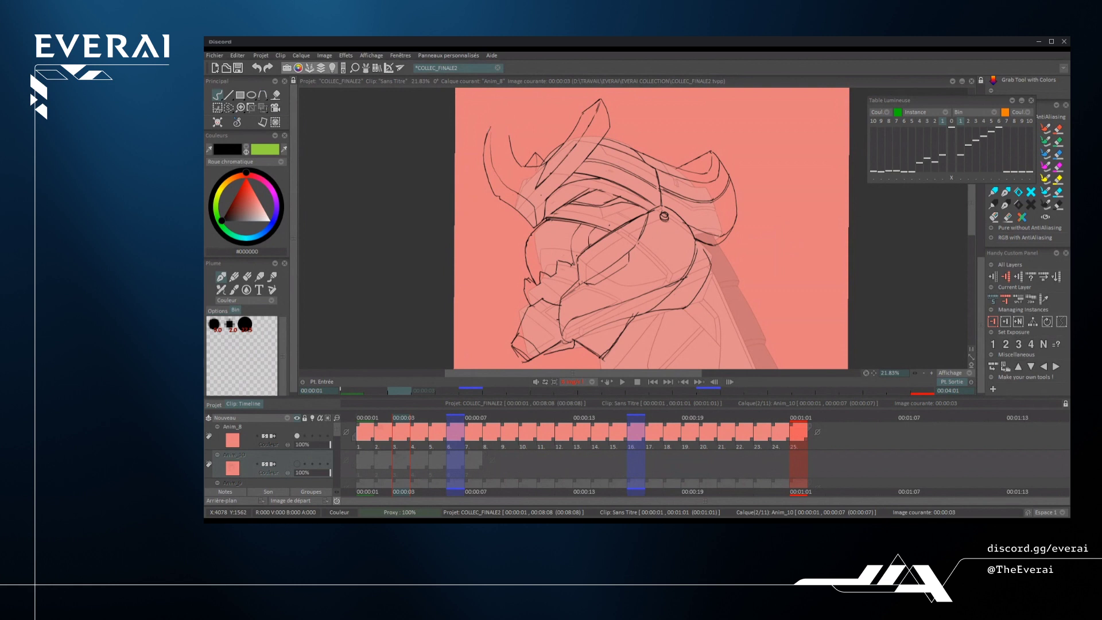
- Refine the edges of both horns and the front of the face, and touch up the jaw's pivot bolt
mouse_move(490, 130)
left_mouse_down()
mouse_move(497, 146)
mouse_move(510, 136)
left_mouse_up()
left_click_drag(491, 150, 490, 166)
left_click_drag(545, 221, 535, 244)
mouse_move(526, 247)
left_mouse_down()
mouse_move(534, 282)
mouse_move(542, 271)
left_mouse_up()
left_click_drag(608, 116, 576, 170)
left_click_drag(610, 120, 584, 162)
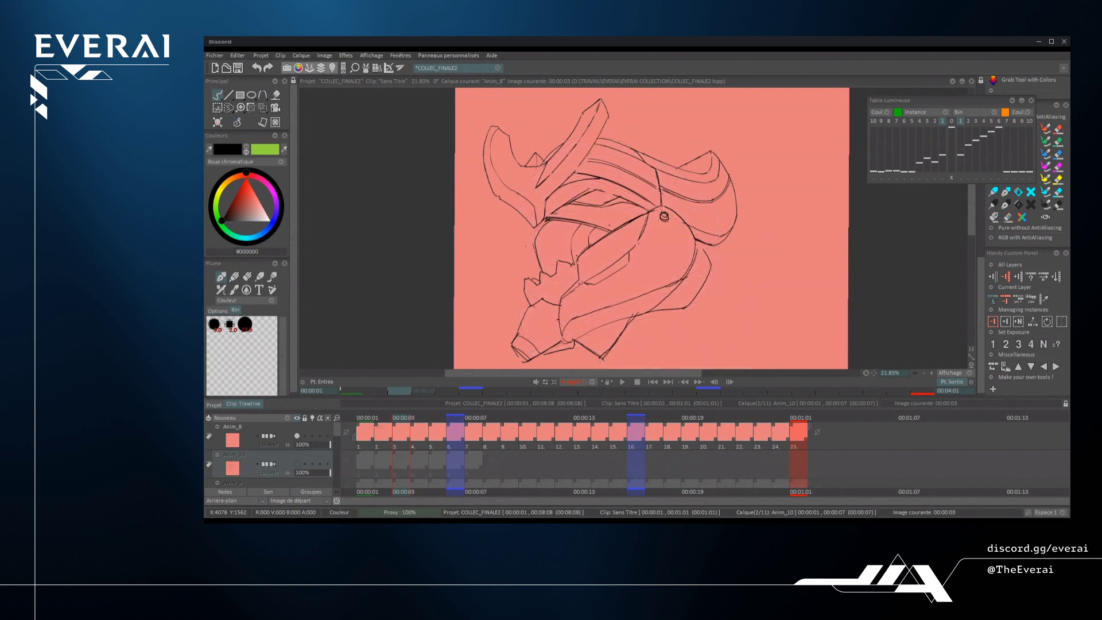
left_click_drag(661, 213, 667, 220)
mouse_move(769, 258)
left_mouse_down()
mouse_move(764, 368)
mouse_move(827, 270)
left_mouse_up()
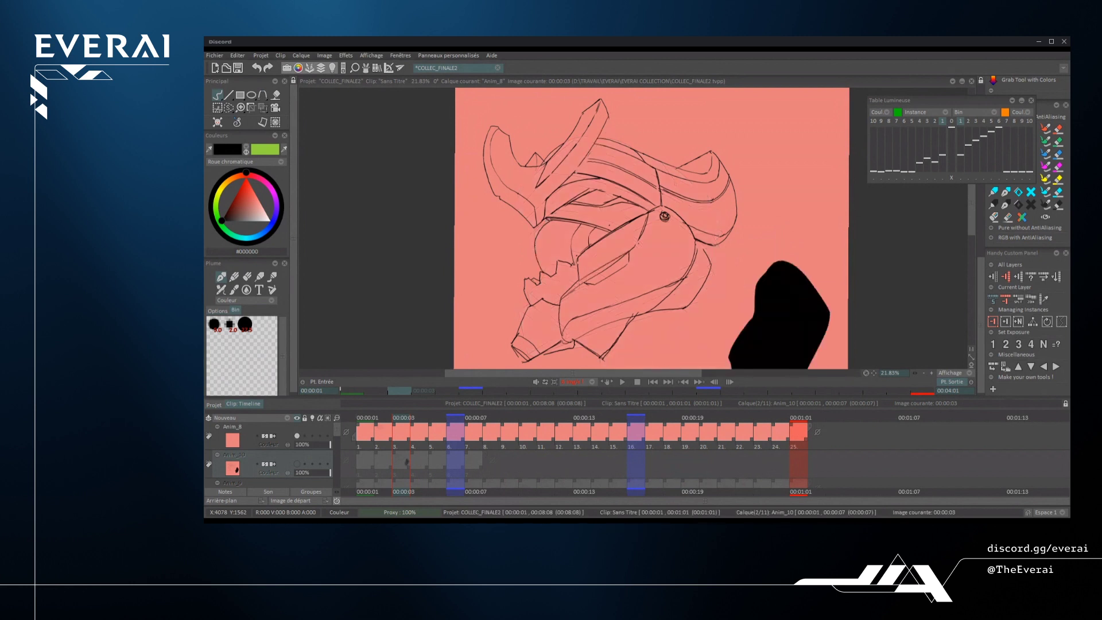
mouse_move(746, 310)
left_mouse_down()
mouse_move(723, 367)
mouse_move(797, 344)
left_mouse_up()
key("ctrl+z")
key("ctrl+z")
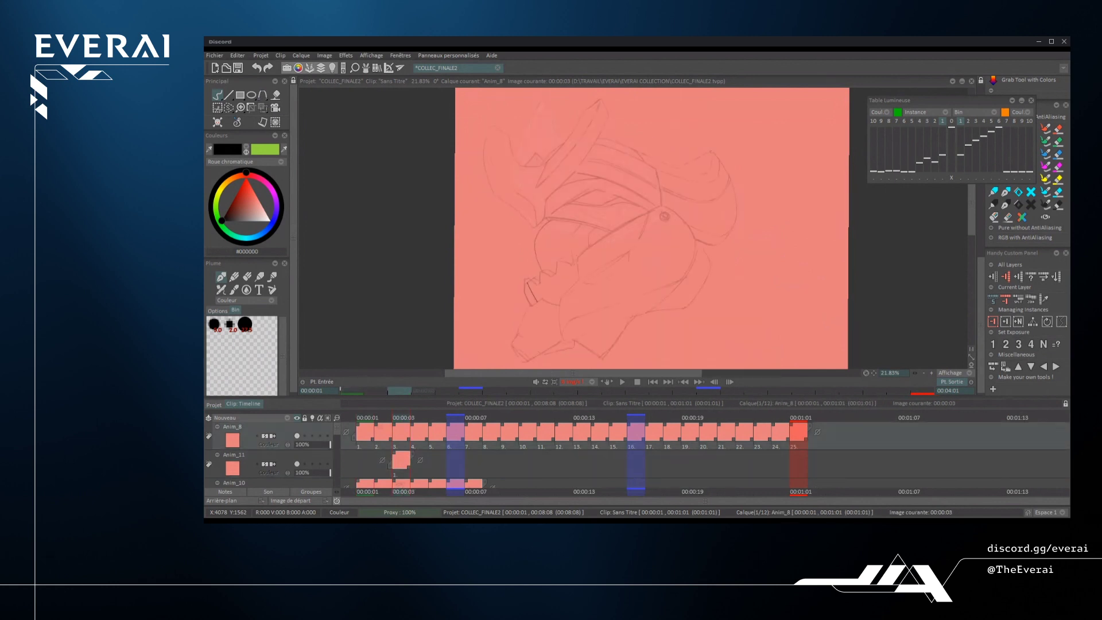
- Ink the toothed mouth edge, the face's front contour and the visor's lower edges on layer Anim_8 at frame 3
left_click_drag(538, 285, 576, 262)
left_click_drag(527, 284, 538, 301)
left_click_drag(559, 261, 578, 261)
left_click_drag(528, 283, 536, 302)
mouse_move(551, 220)
left_mouse_down()
mouse_move(539, 271)
mouse_move(579, 280)
mouse_move(647, 212)
left_mouse_up()
left_click_drag(577, 259, 647, 213)
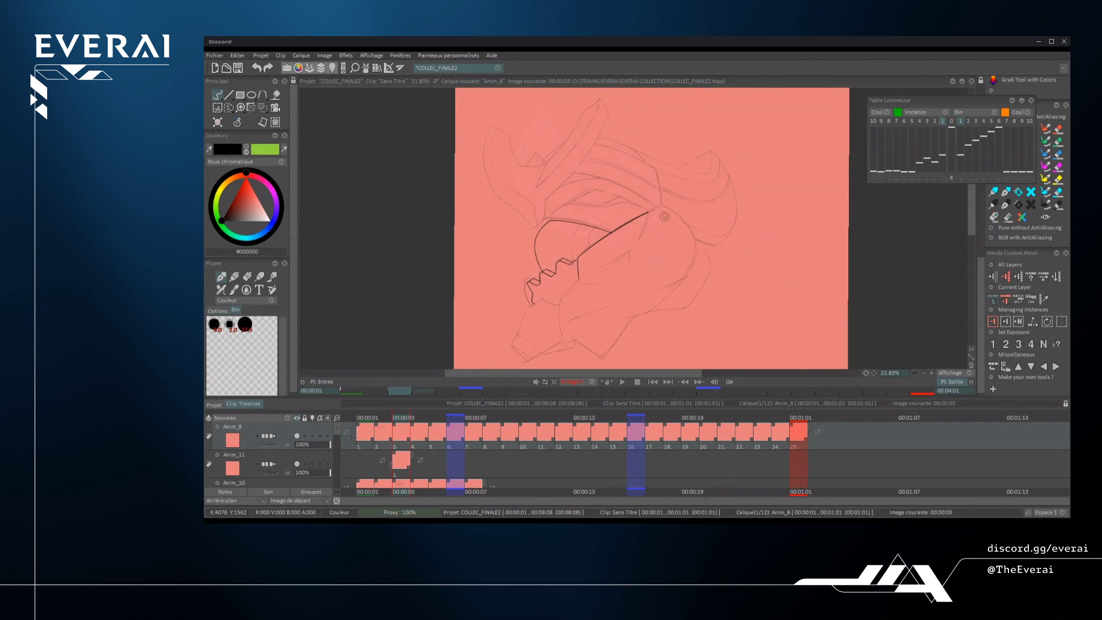
left_click_drag(551, 219, 611, 231)
left_click_drag(531, 293, 535, 306)
- Ink the inner face lines, the long cheek panel, the rounded jaw hinge contour and the snout's front edge
left_click_drag(581, 225, 572, 245)
left_click_drag(599, 229, 561, 299)
mouse_move(648, 213)
left_mouse_down()
mouse_move(633, 248)
mouse_move(580, 280)
left_mouse_up()
left_click_drag(631, 251, 560, 300)
mouse_move(659, 205)
left_mouse_down()
mouse_move(696, 253)
mouse_move(685, 279)
left_mouse_up()
left_click_drag(541, 300, 517, 337)
left_click_drag(541, 303, 560, 299)
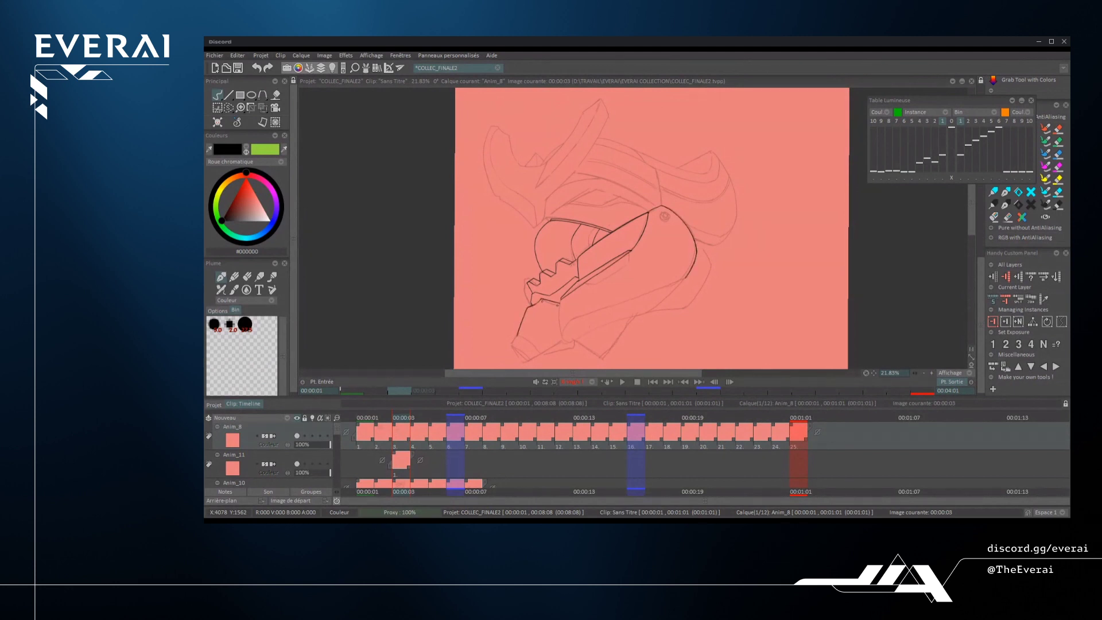
- Ink the pointed chin and the two long curves forming the lower jaw plate up to the hinge
left_click_drag(516, 335, 565, 341)
mouse_move(525, 363)
left_mouse_down()
mouse_move(565, 342)
mouse_move(529, 359)
left_mouse_up()
left_click_drag(539, 237, 571, 231)
mouse_move(560, 300)
left_mouse_down()
mouse_move(561, 336)
mouse_move(686, 278)
left_mouse_up()
left_click_drag(601, 309, 660, 288)
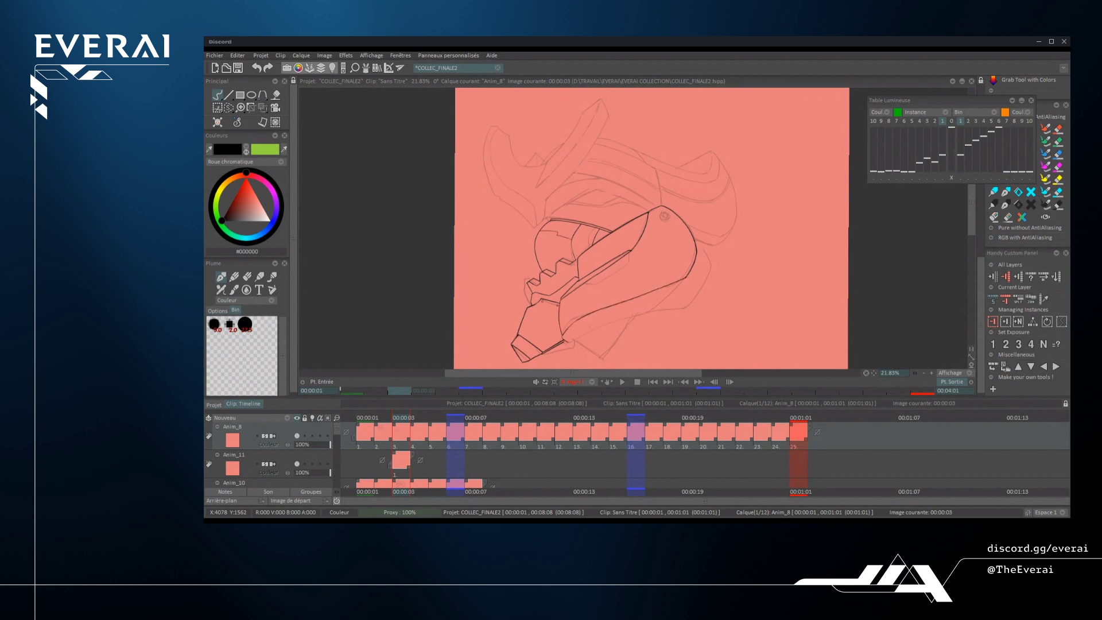
left_click_drag(568, 342, 687, 283)
mouse_move(615, 321)
left_mouse_down()
mouse_move(659, 309)
mouse_move(698, 256)
left_mouse_up()
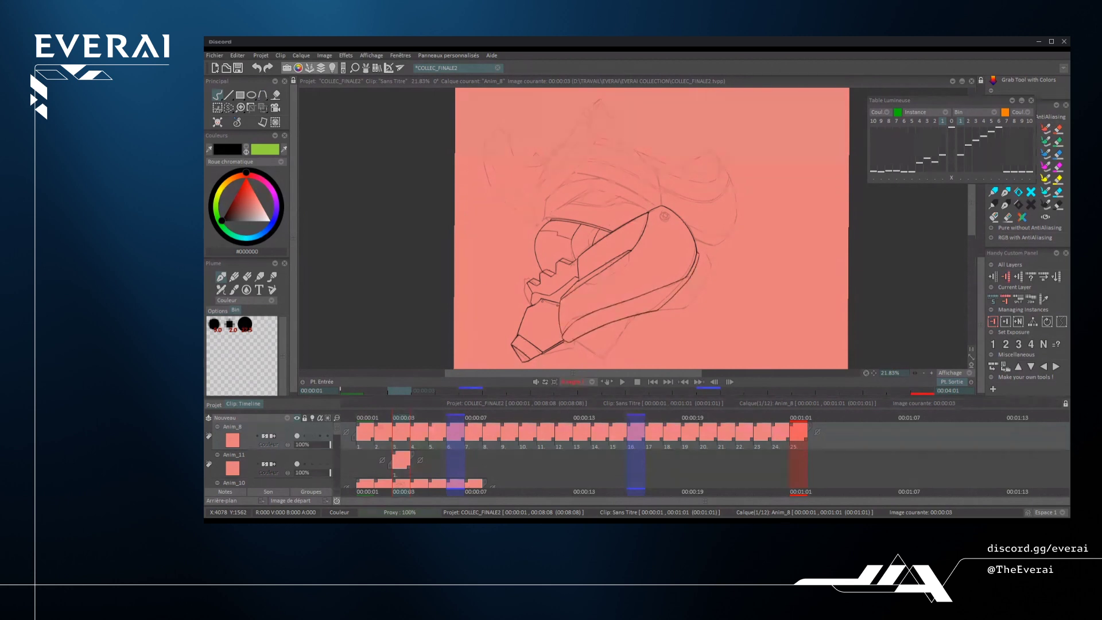
- Ink the pivot bolt and the angular facets of the cheek panel, undoing the last stroke
left_click_drag(660, 214, 668, 220)
left_click_drag(607, 237, 605, 263)
left_click_drag(640, 216, 611, 260)
mouse_move(648, 211)
left_mouse_down()
mouse_move(615, 255)
mouse_move(555, 292)
left_mouse_up()
key("ctrl+z")
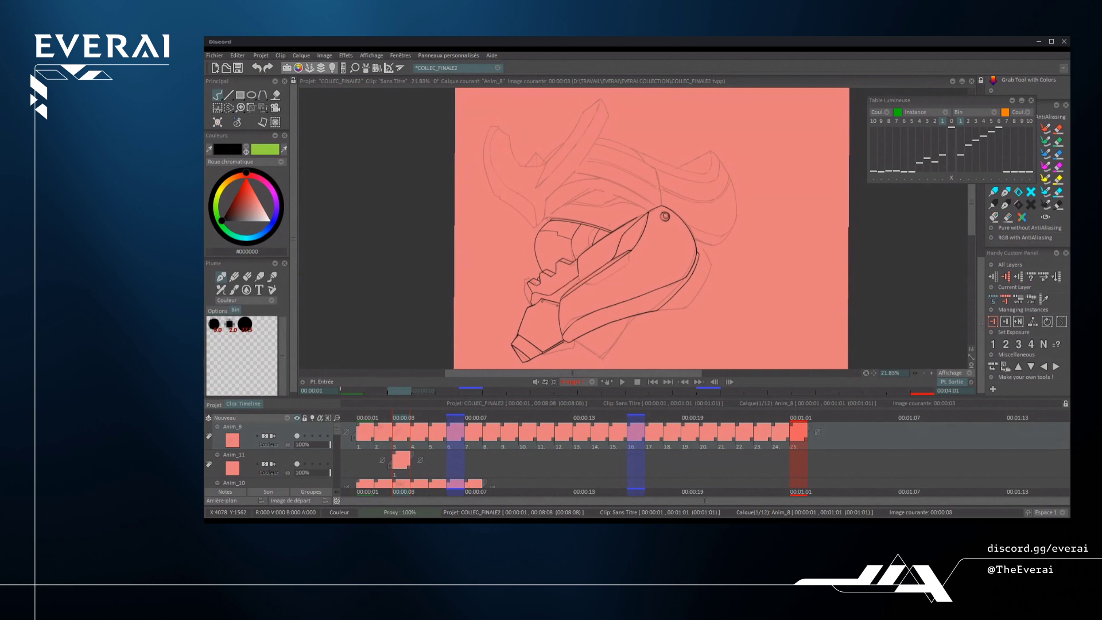
- Ink the plate behind the jaw and add short panel details on the cheek and face
mouse_move(699, 255)
left_mouse_down()
mouse_move(710, 274)
mouse_move(660, 308)
left_mouse_up()
left_click_drag(634, 258, 608, 277)
left_click_drag(538, 241, 571, 236)
left_click_drag(564, 222, 573, 235)
- Ink both horns, the curved forehead plate and the brow lines running to the jaw hinge
mouse_move(495, 194)
left_mouse_down()
mouse_move(487, 166)
mouse_move(498, 128)
mouse_move(534, 227)
mouse_move(533, 206)
left_mouse_up()
mouse_move(497, 127)
left_mouse_down()
mouse_move(491, 171)
mouse_move(548, 164)
mouse_move(543, 152)
mouse_move(571, 152)
mouse_move(600, 102)
left_mouse_up()
mouse_move(549, 161)
left_mouse_down()
mouse_move(601, 99)
mouse_move(614, 132)
left_mouse_up()
mouse_move(613, 133)
left_mouse_down()
mouse_move(546, 199)
mouse_move(545, 217)
mouse_move(599, 188)
mouse_move(654, 210)
left_mouse_up()
mouse_move(573, 205)
left_mouse_down()
mouse_move(616, 195)
mouse_move(572, 204)
mouse_move(648, 212)
left_mouse_up()
left_click_drag(583, 204, 656, 171)
left_click_drag(658, 170, 660, 191)
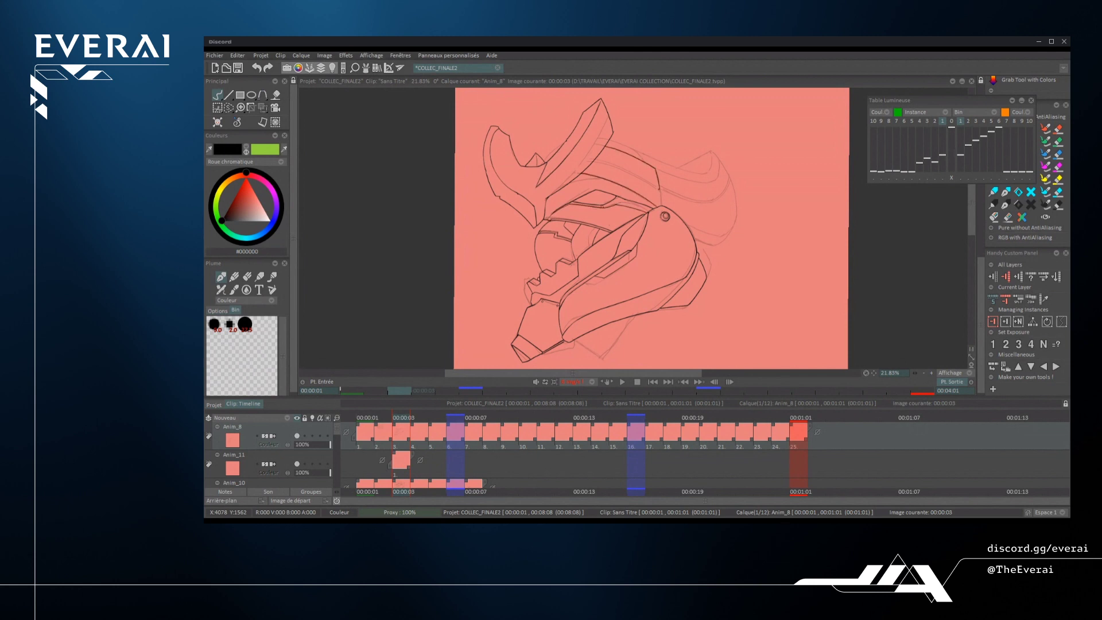
- Ink the rear crest's outer contour and inner parallel curves from the forehead plate to its rounded end
mouse_move(586, 189)
left_mouse_down()
mouse_move(660, 170)
mouse_move(645, 161)
left_mouse_up()
left_click_drag(564, 144, 544, 164)
mouse_move(656, 182)
left_mouse_down()
mouse_move(712, 152)
mouse_move(736, 221)
left_mouse_up()
left_click_drag(736, 221, 695, 246)
mouse_move(715, 199)
left_mouse_down()
mouse_move(660, 187)
mouse_move(717, 189)
mouse_move(729, 175)
left_mouse_up()
left_click_drag(610, 185, 660, 171)
left_click_drag(689, 236, 728, 224)
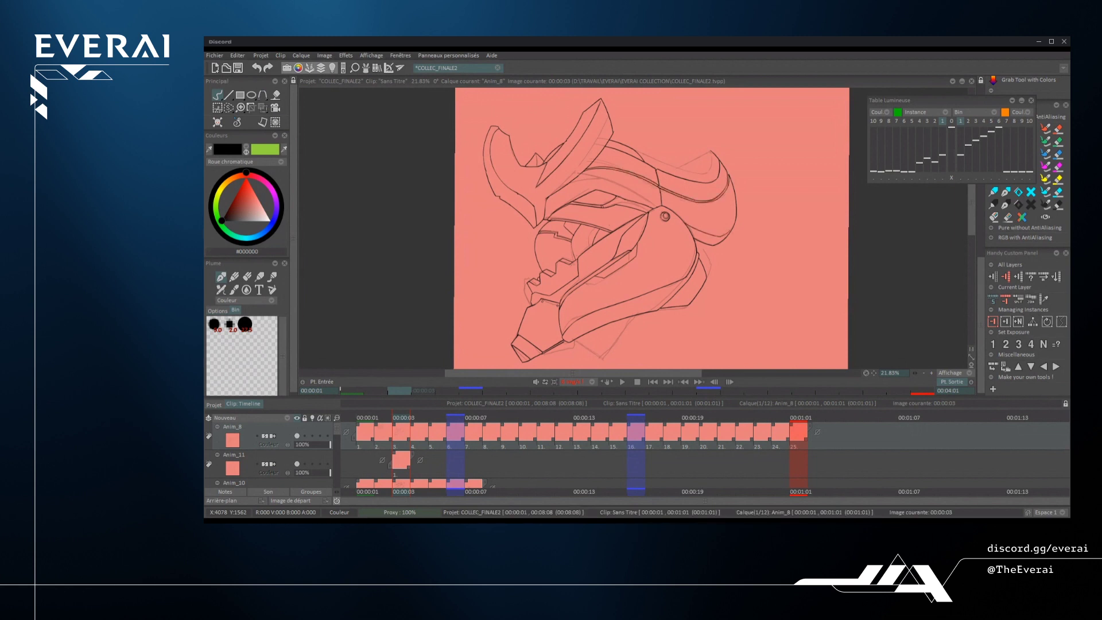
- Ink the rear crest's upper edge and the remaining face contour while toggling the rough layers to check the lines
key("h")
key("h")
left_click_drag(636, 151, 711, 152)
key("h")
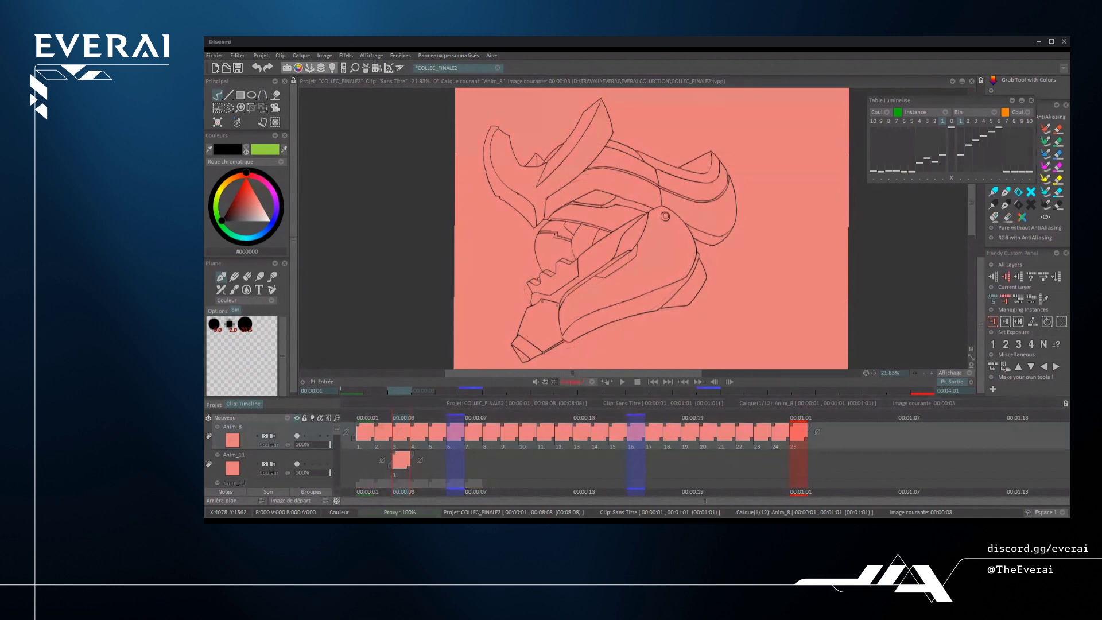
left_click_drag(570, 205, 584, 201)
key("ctrl+z")
left_click_drag(537, 236, 543, 271)
key("h")
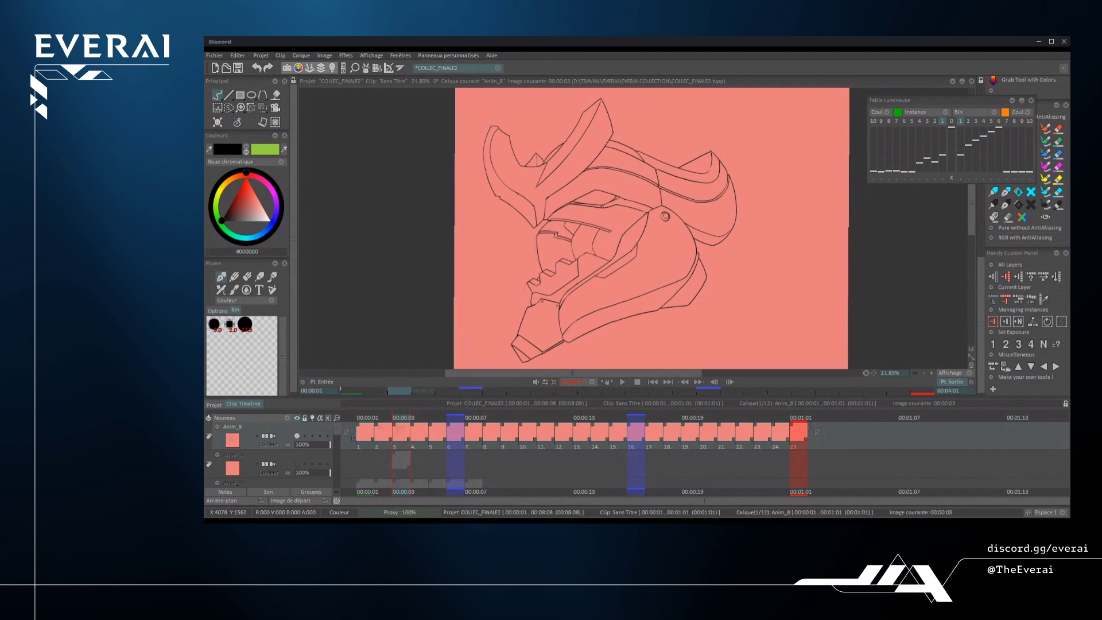
- Add the panel lines between the brow and the visor, and save the project
key("l")
mouse_move(567, 219)
left_mouse_down()
mouse_move(642, 213)
mouse_move(657, 190)
mouse_move(603, 169)
left_mouse_up()
key("l")
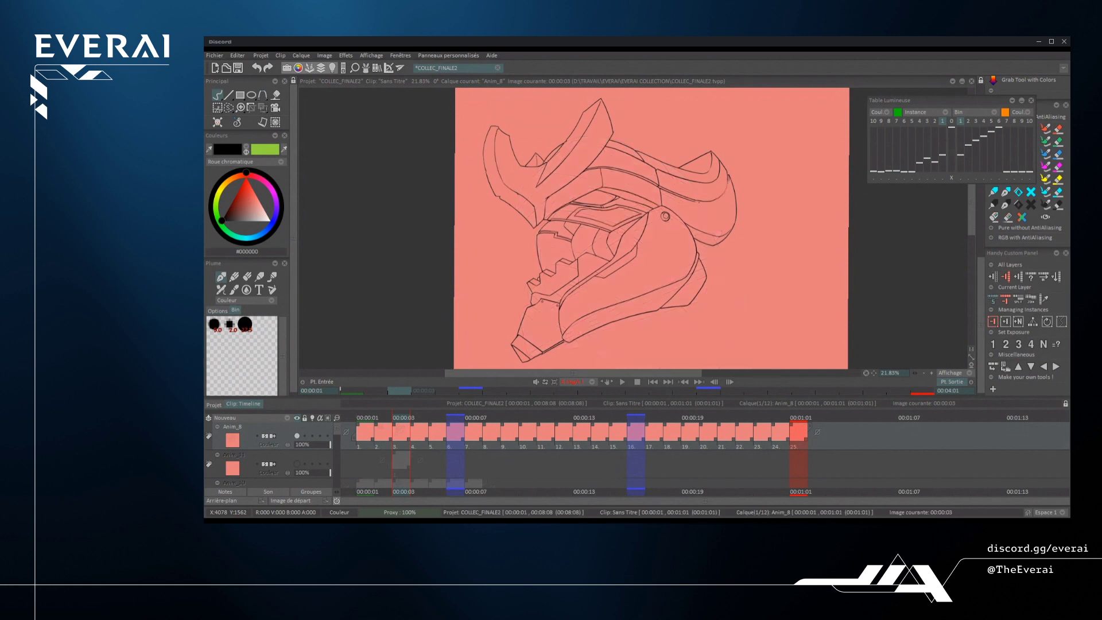
key("ctrl+y")
key("ctrl+y")
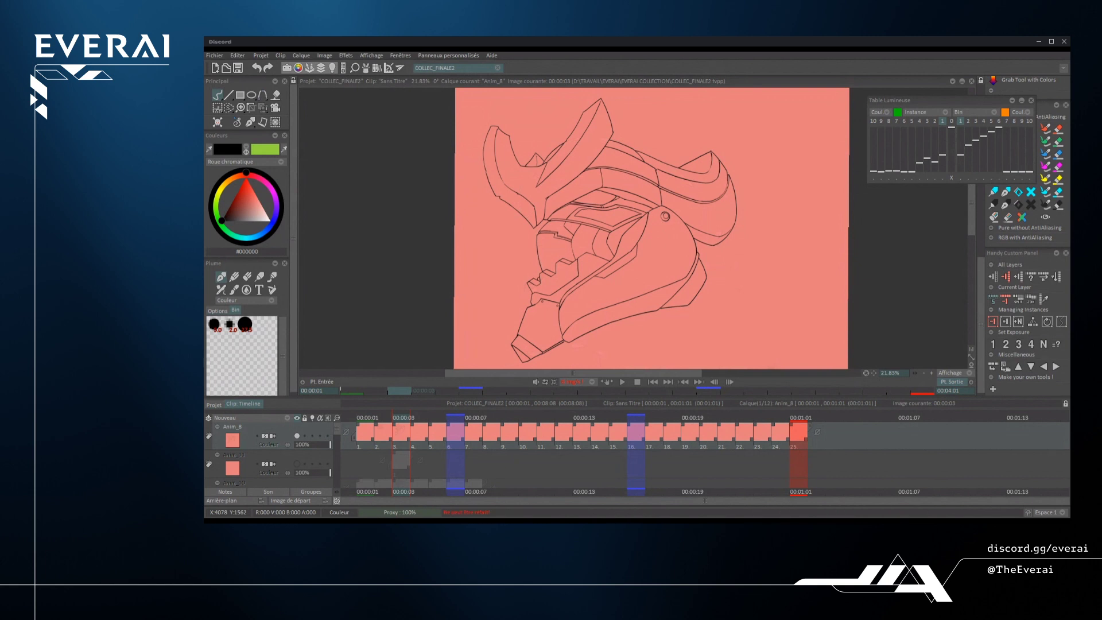